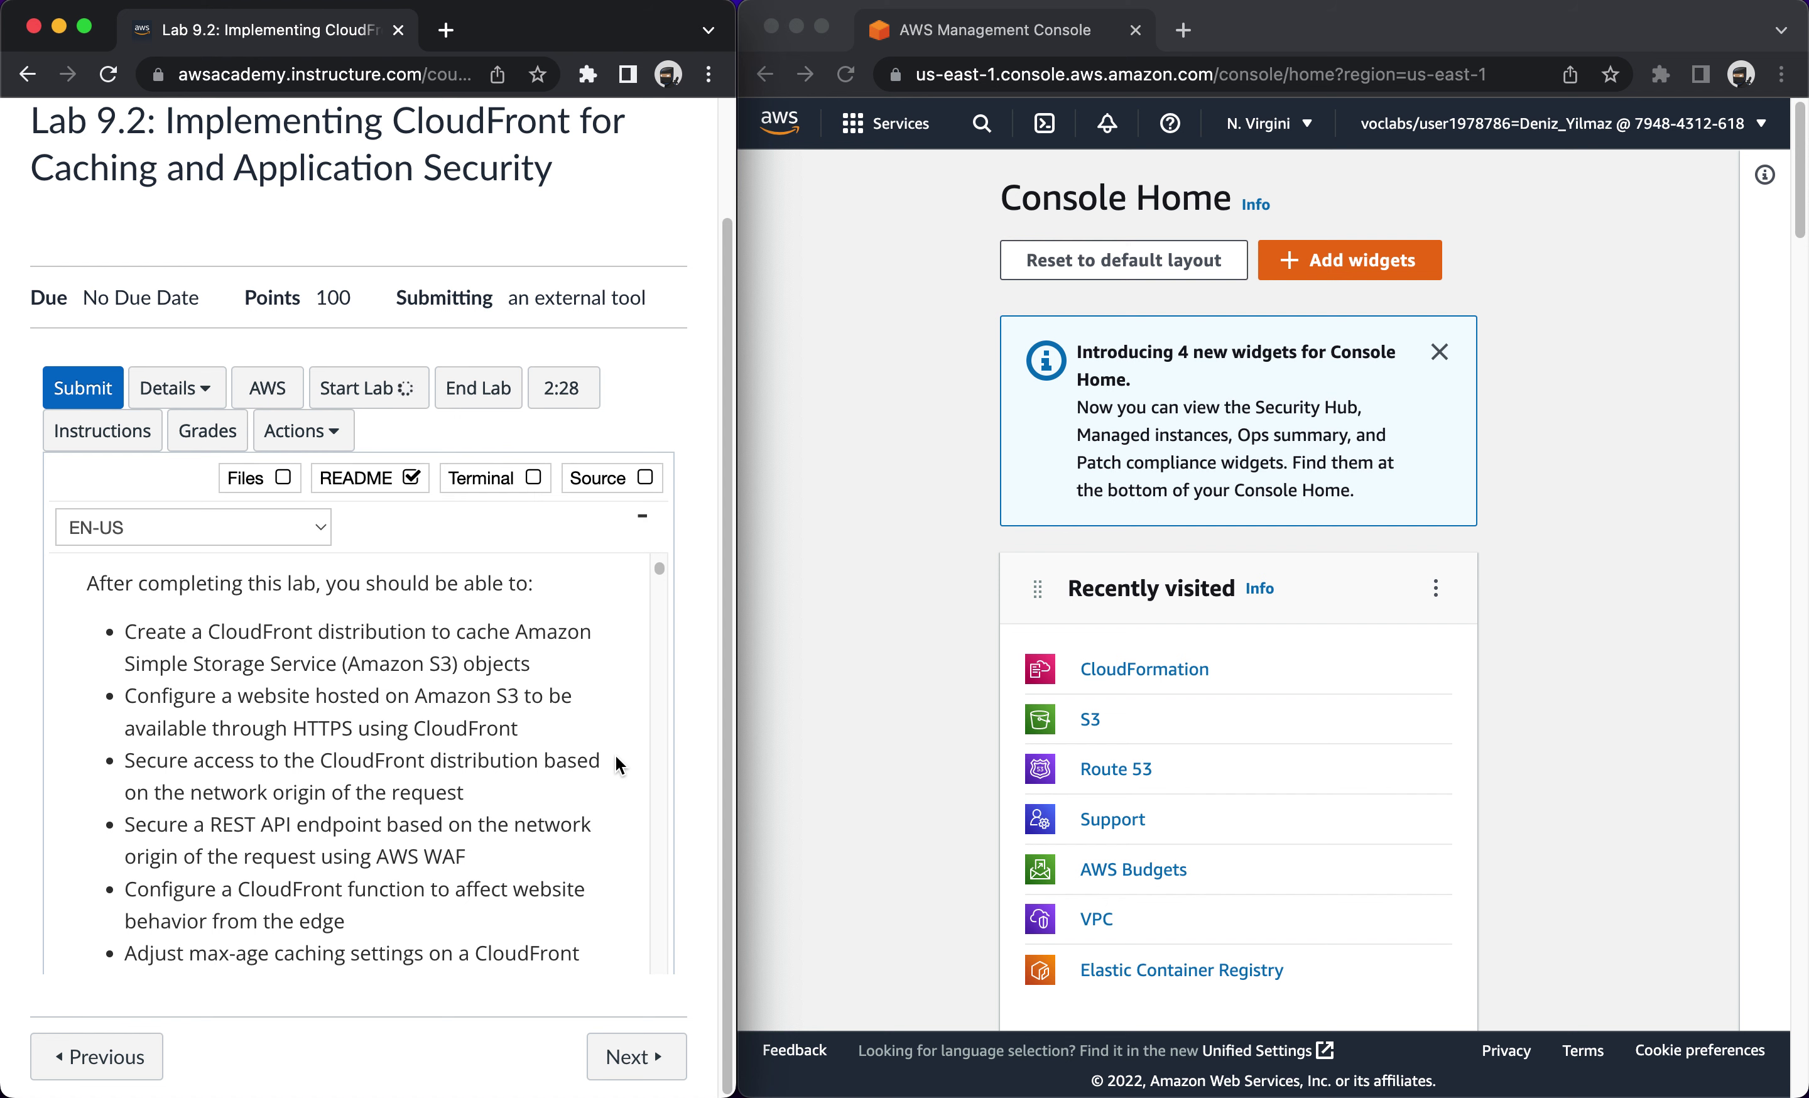
Read the lab's objectives, scenario, starting and final architecture diagrams, and the instructions for accessing the AWS Management Console.
scroll(616, 757, down, 3)
scroll(617, 756, down, 7)
scroll(616, 756, down, 12)
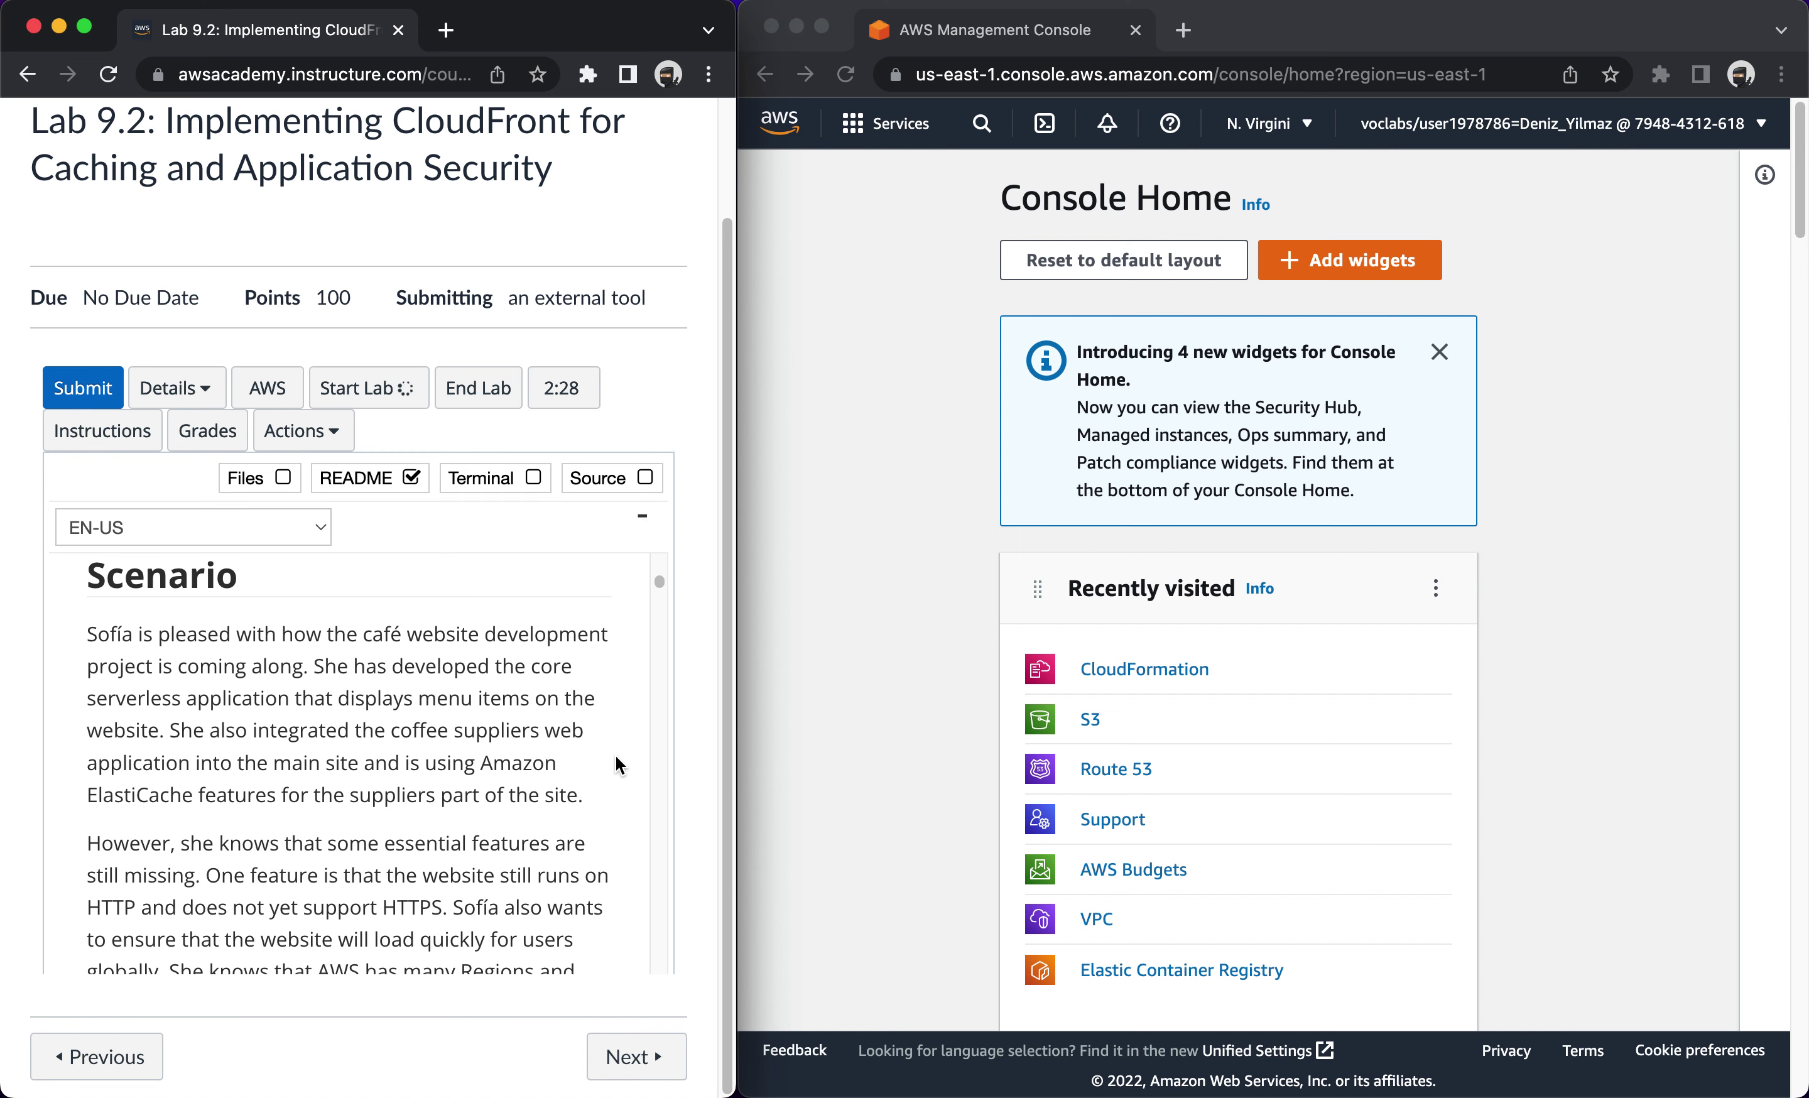
scroll(617, 756, down, 4)
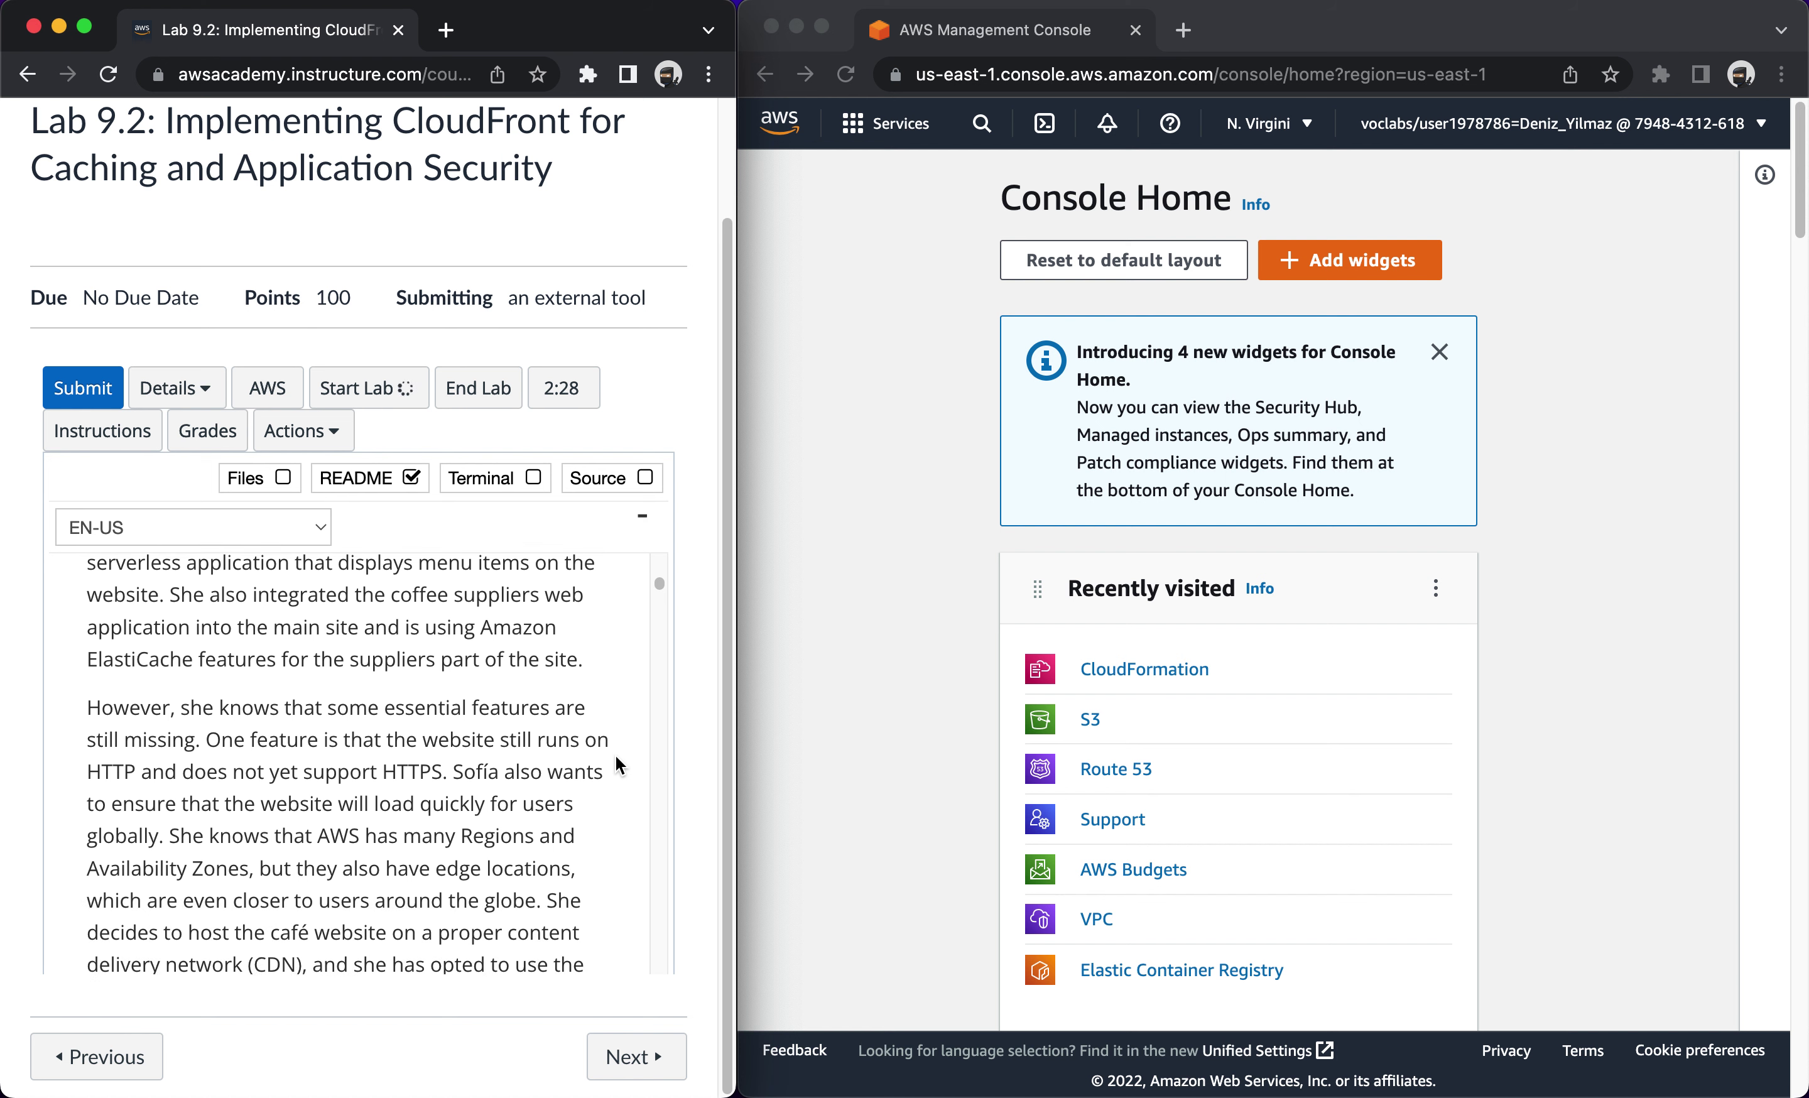
scroll(616, 756, down, 1)
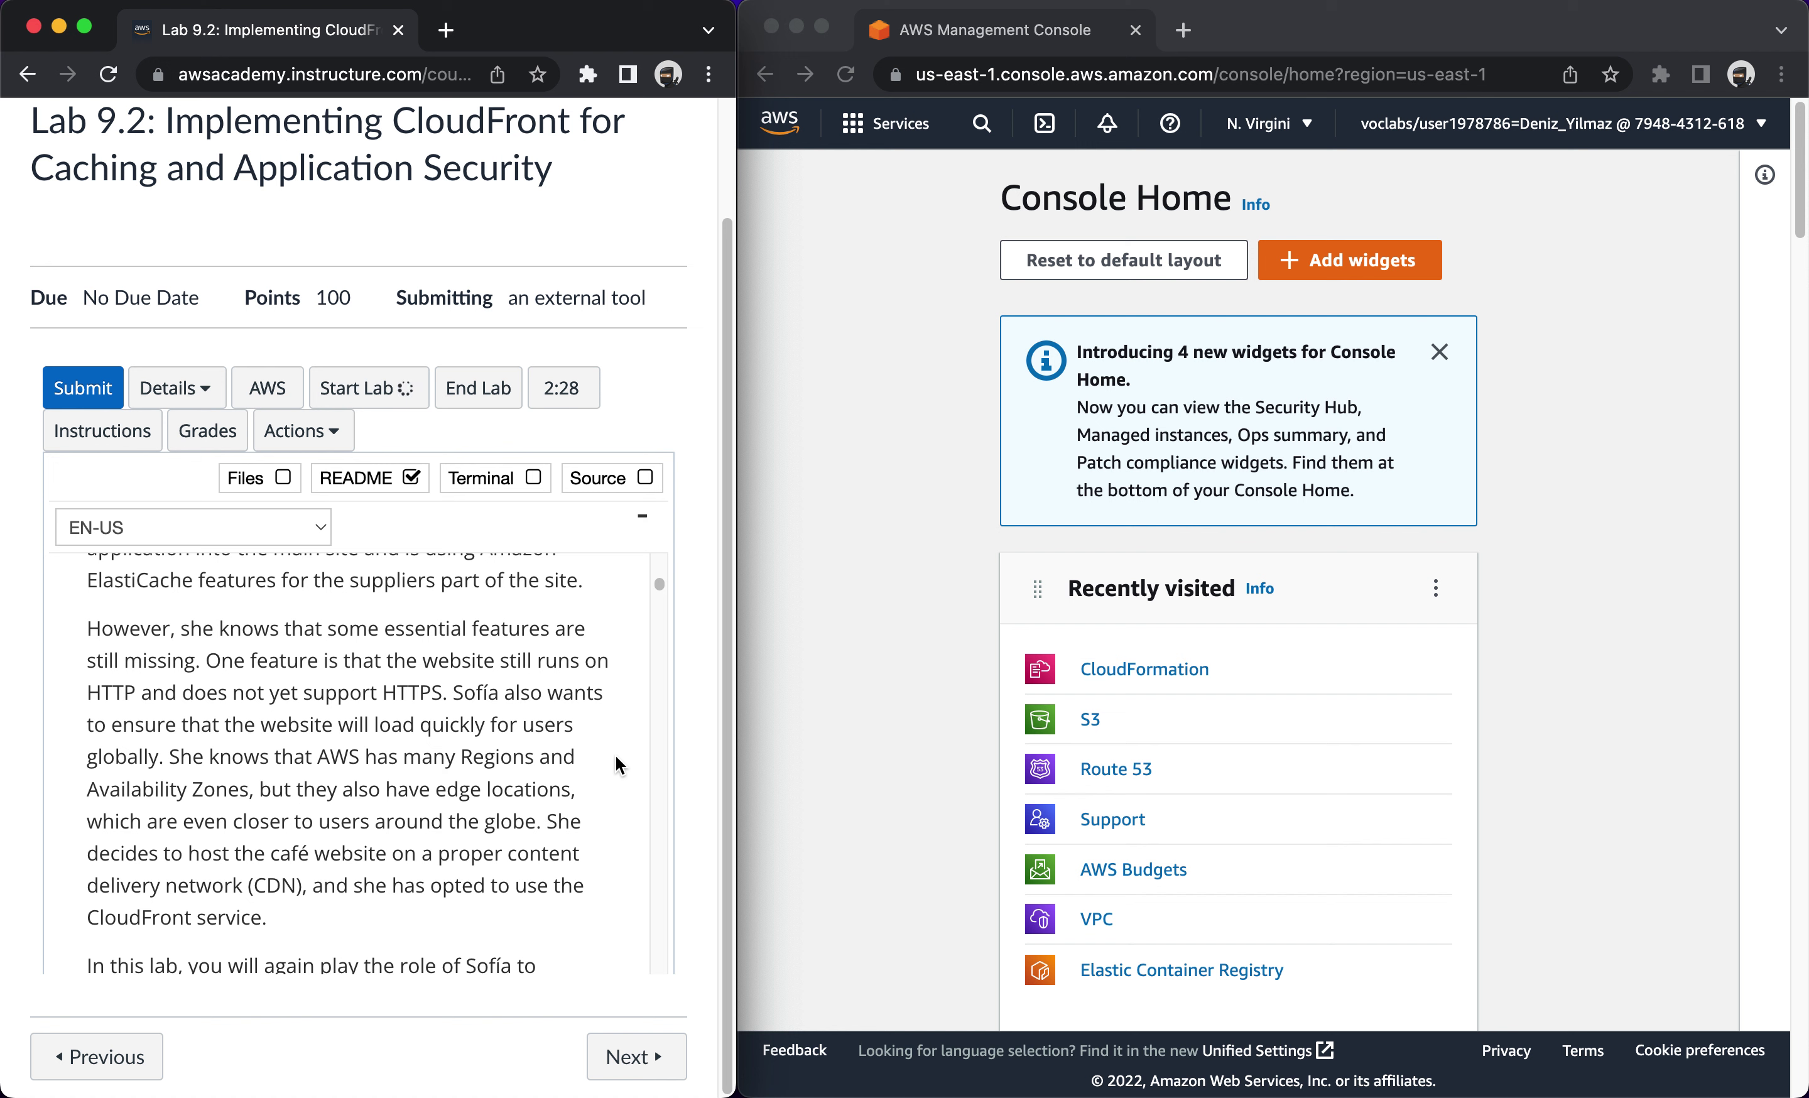
scroll(616, 757, down, 5)
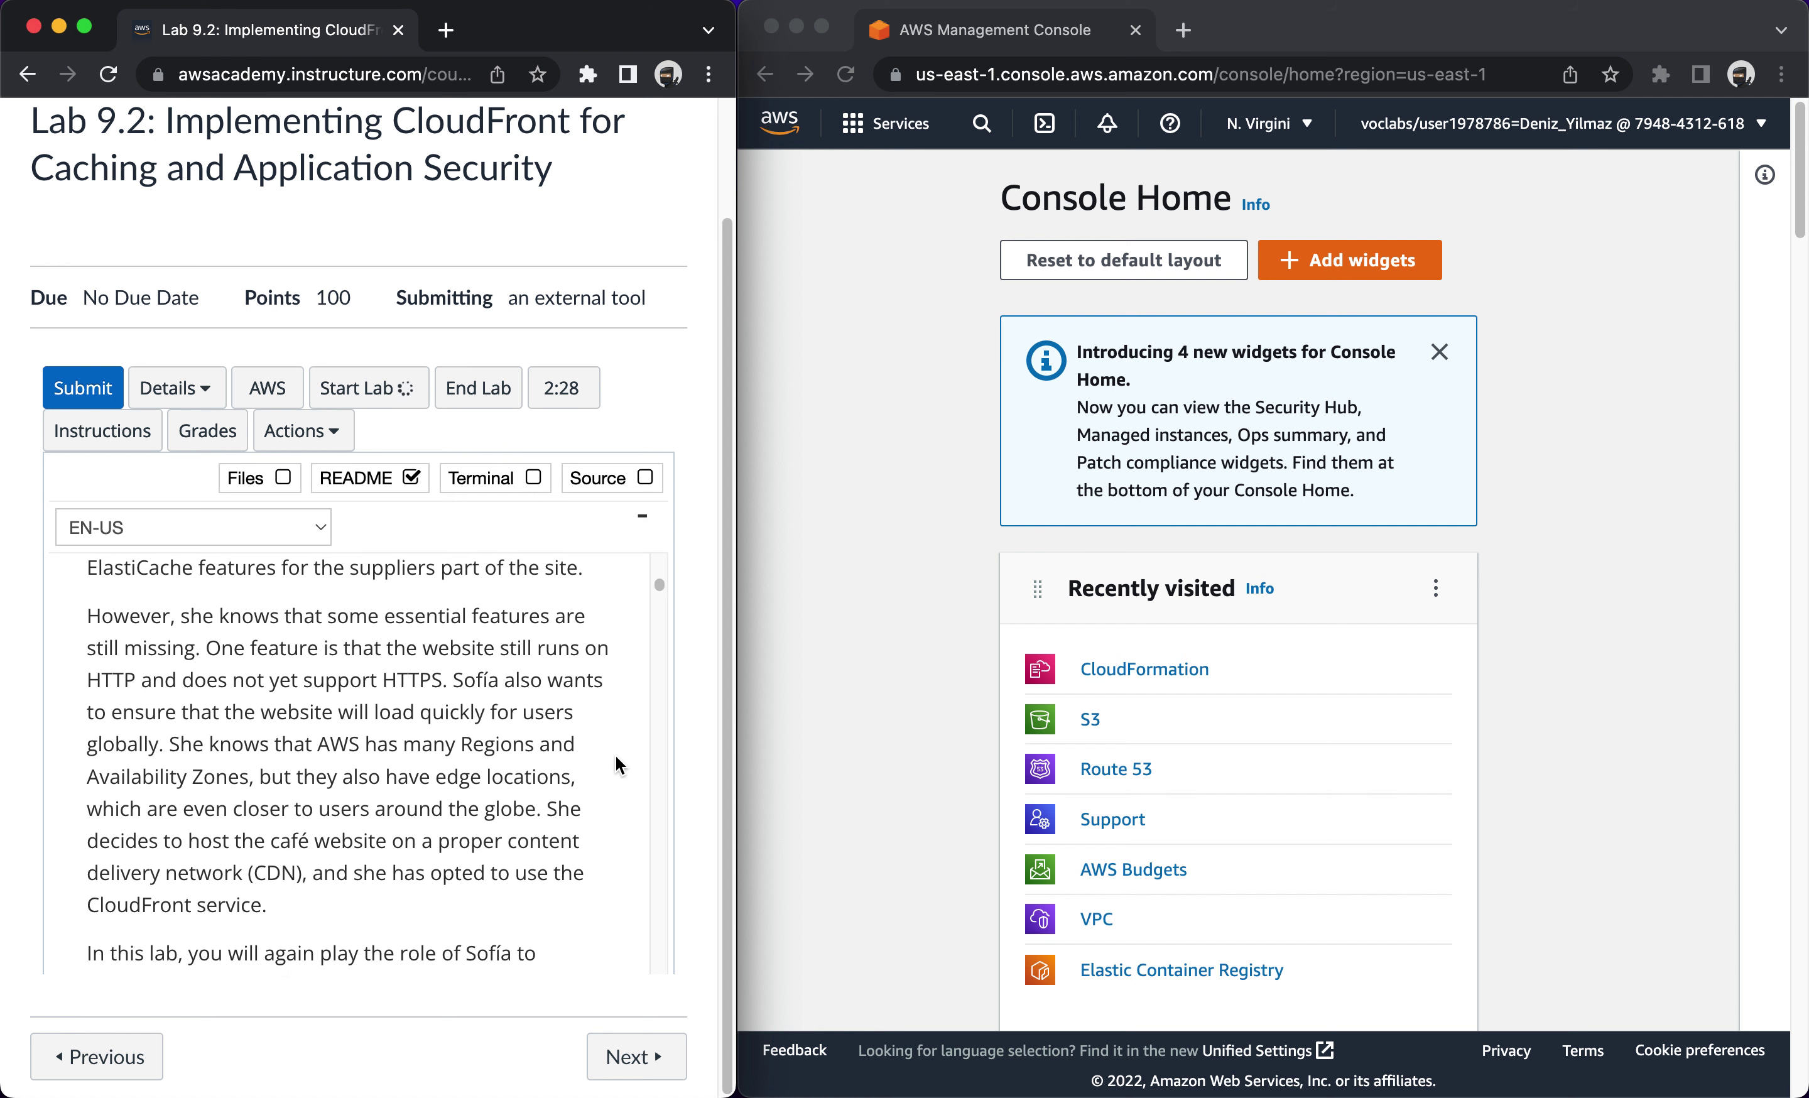
scroll(616, 757, down, 3)
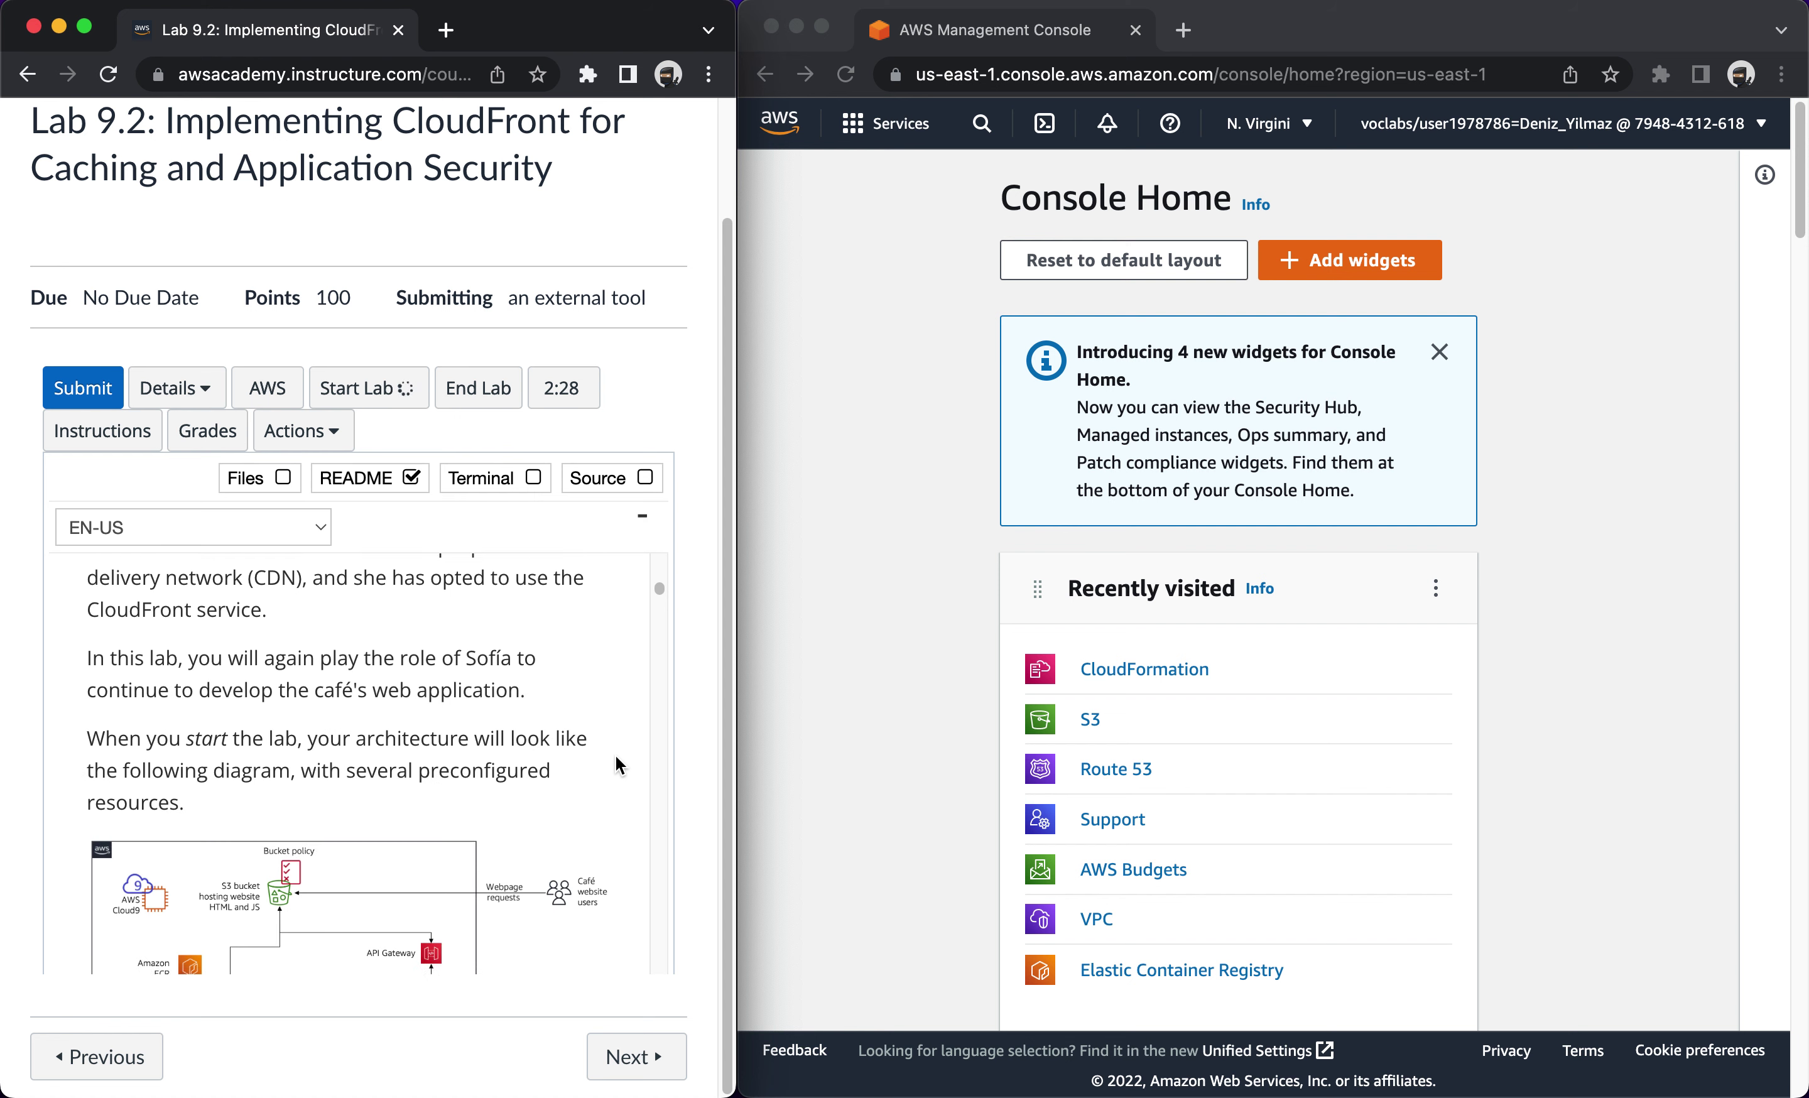
scroll(617, 756, down, 3)
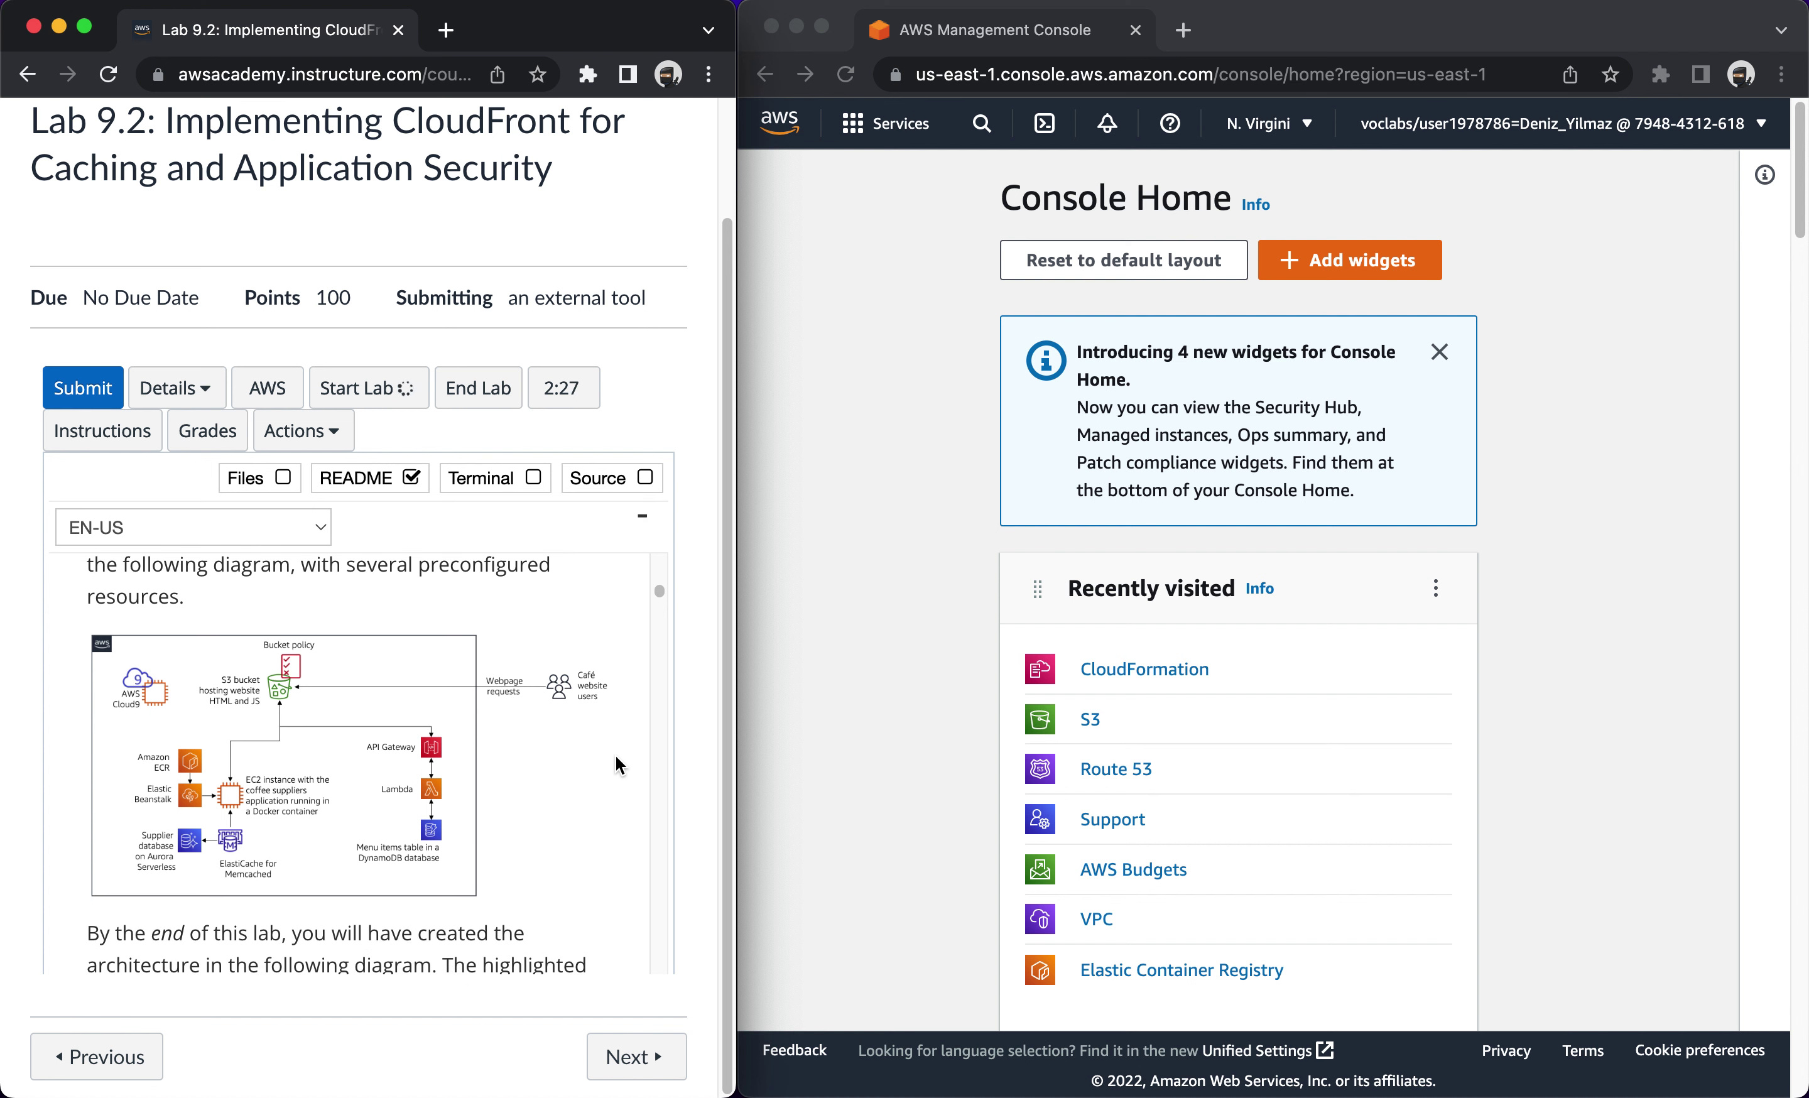
scroll(616, 757, down, 3)
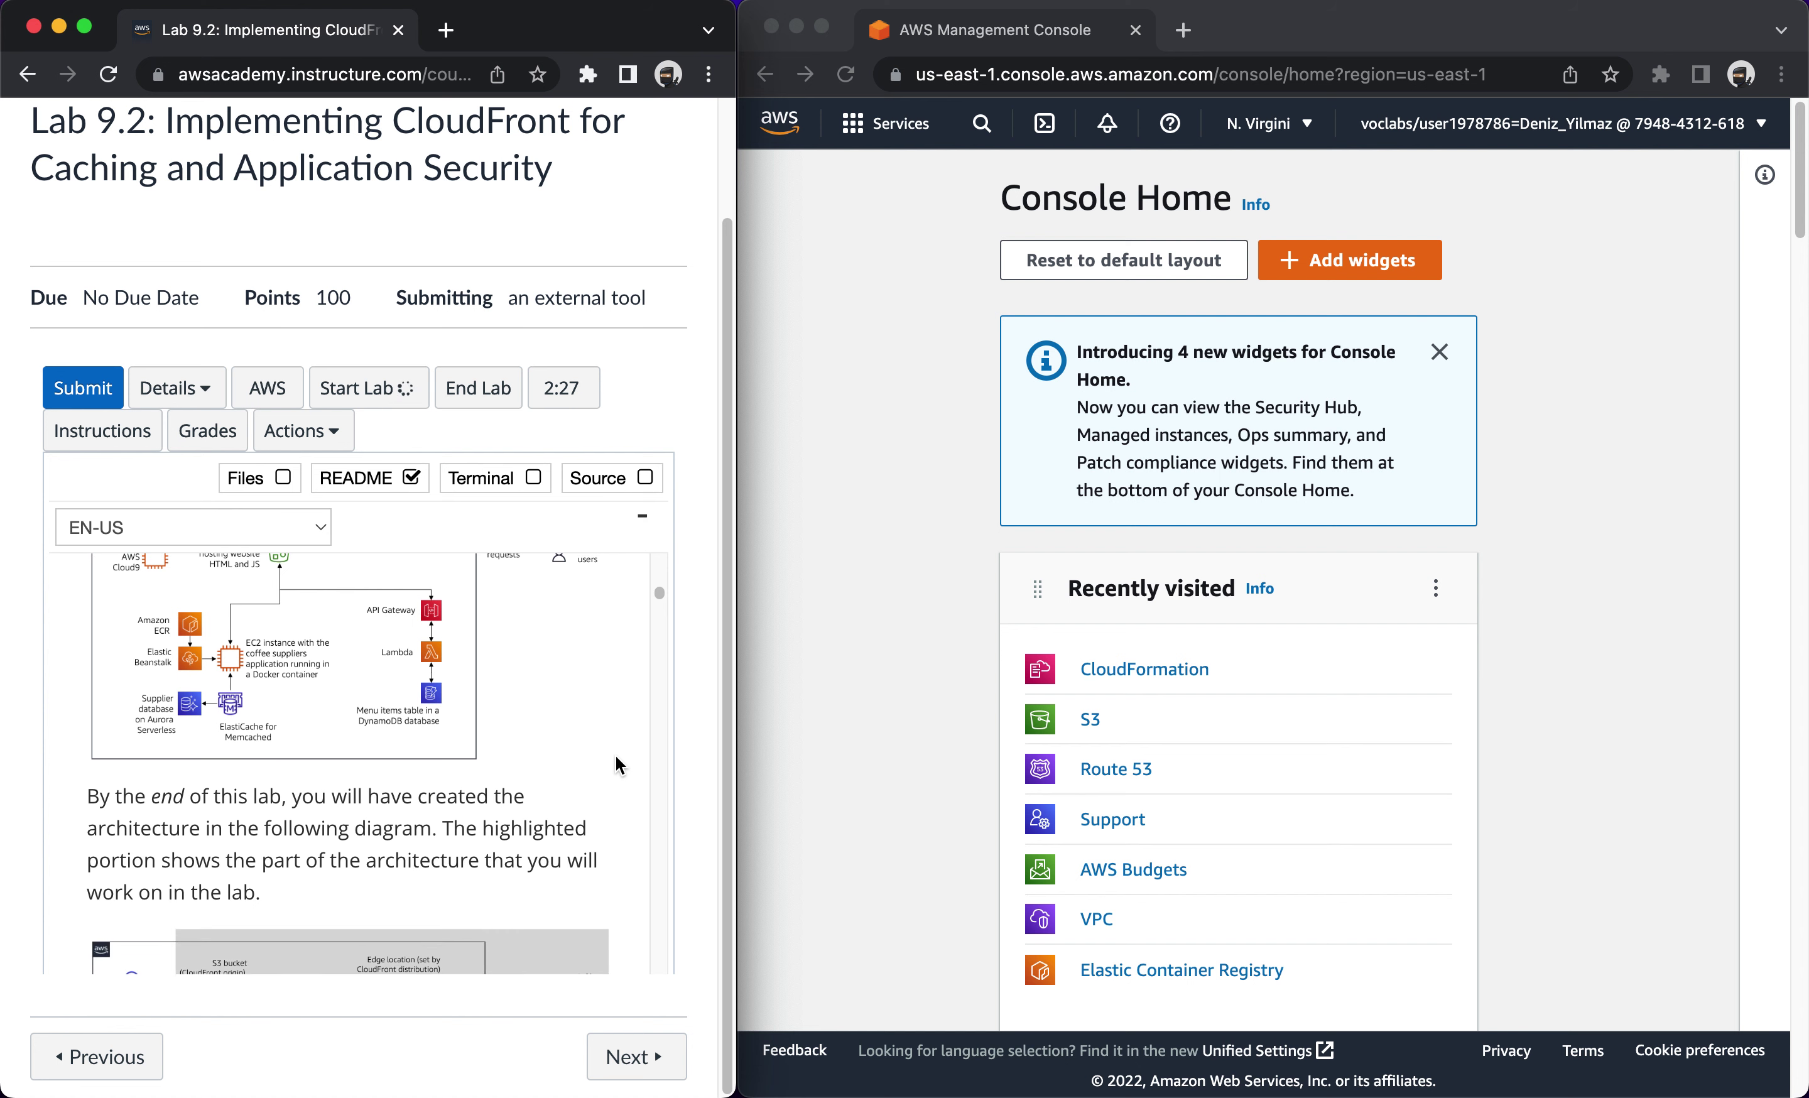
scroll(616, 756, down, 6)
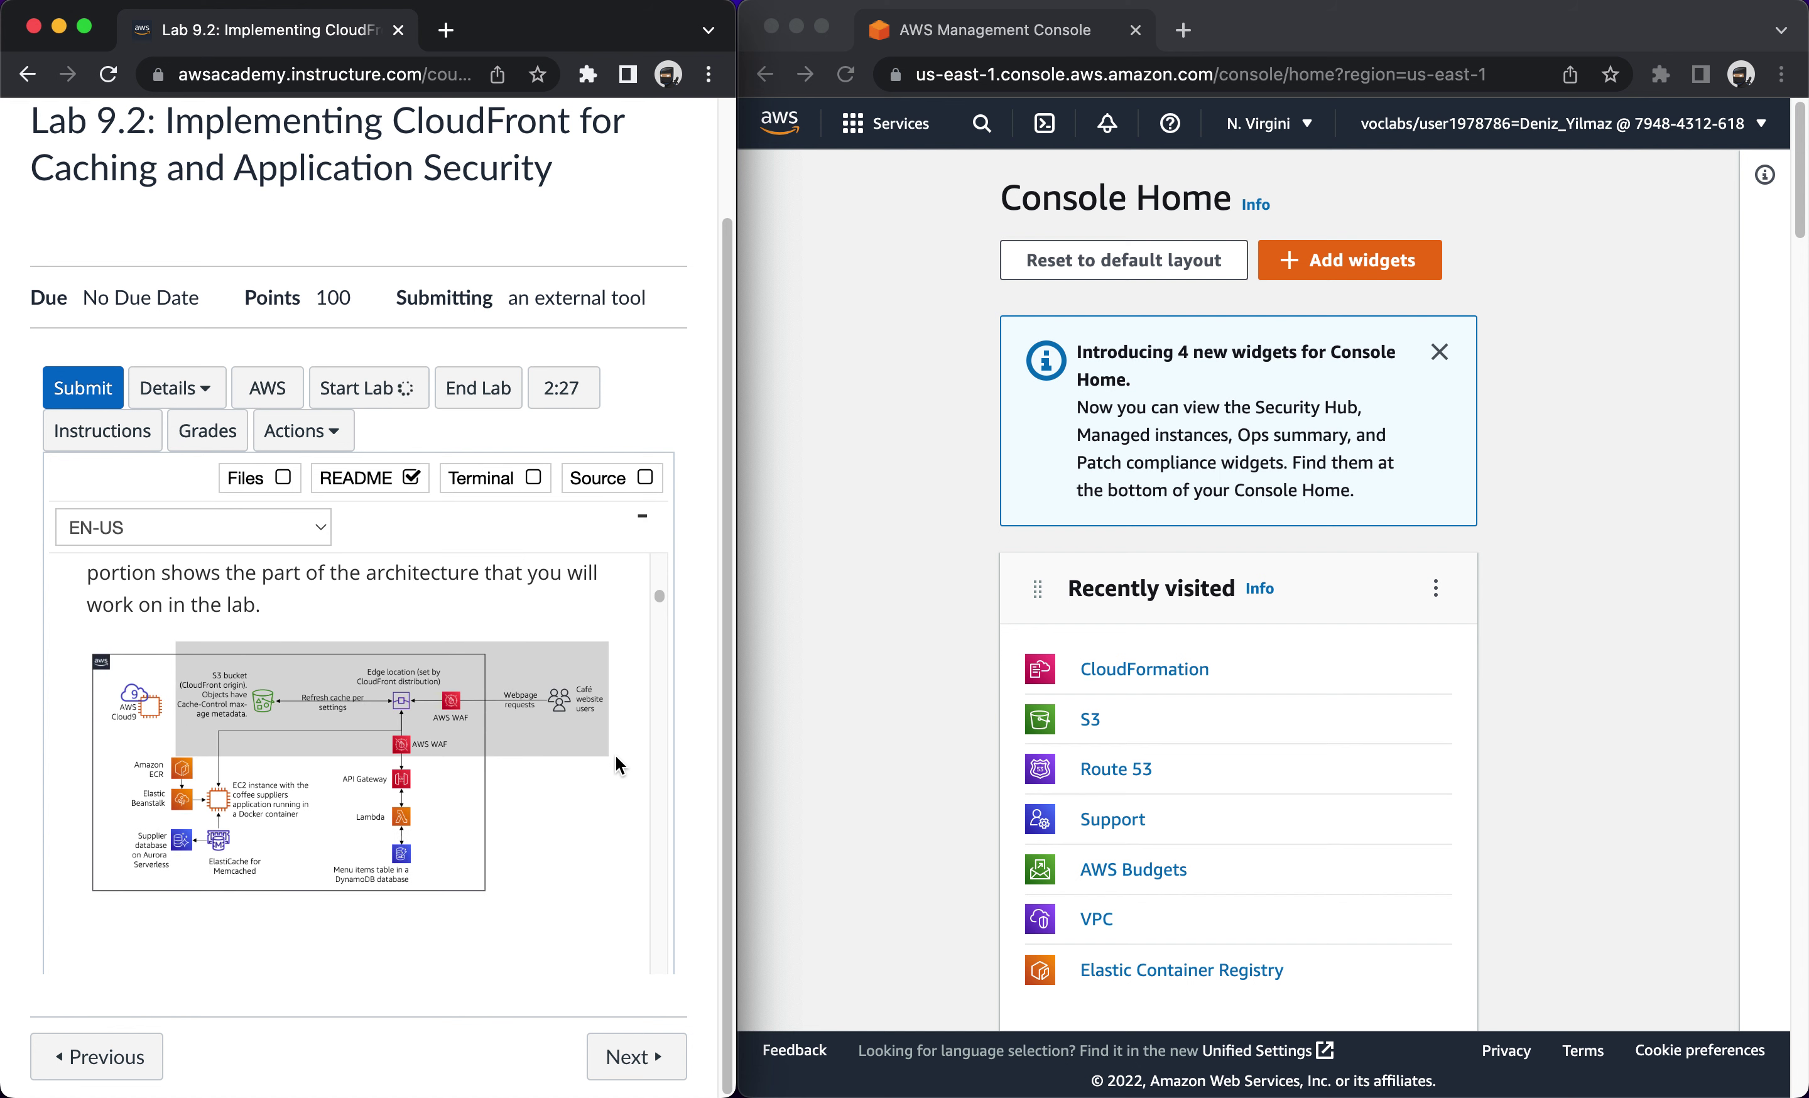
scroll(616, 757, down, 15)
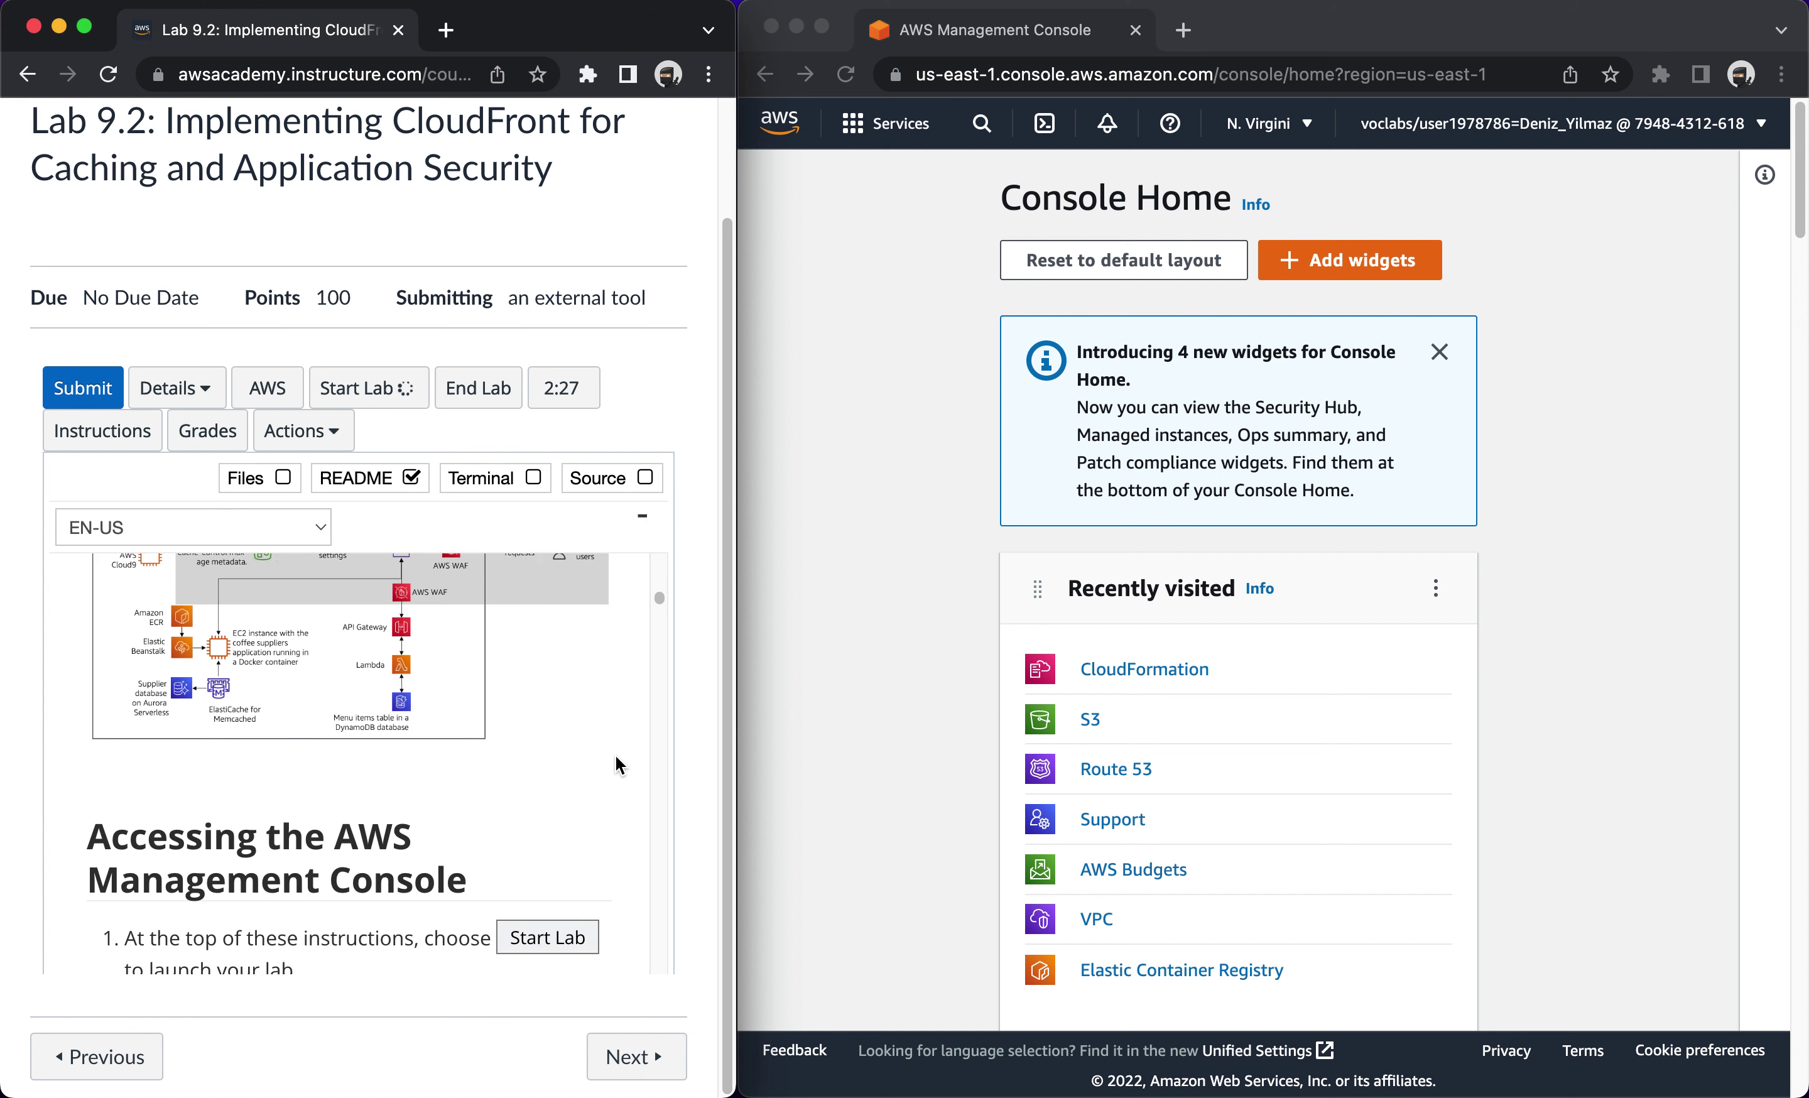
scroll(616, 757, down, 10)
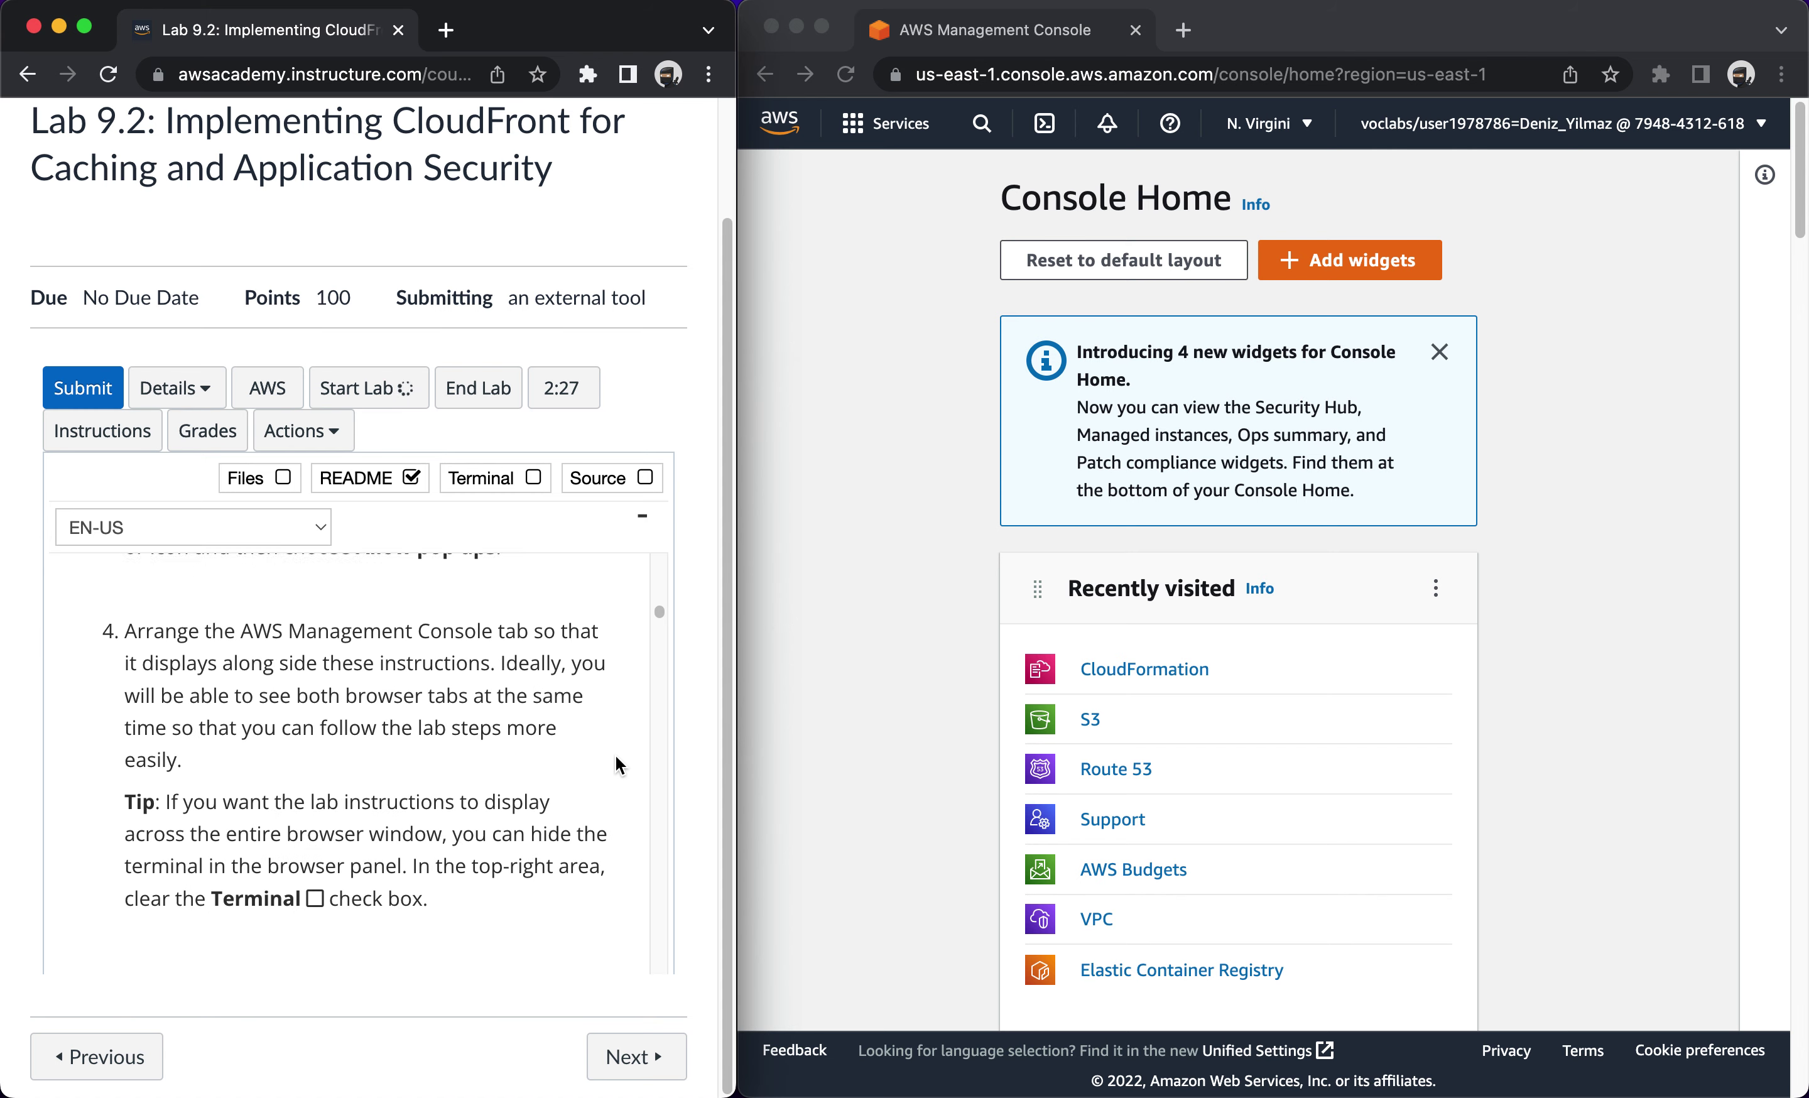
Follow Task 1's first instruction: open the CloudFormation stacks list and check the creation status of the lab's stacks.
scroll(616, 756, down, 2)
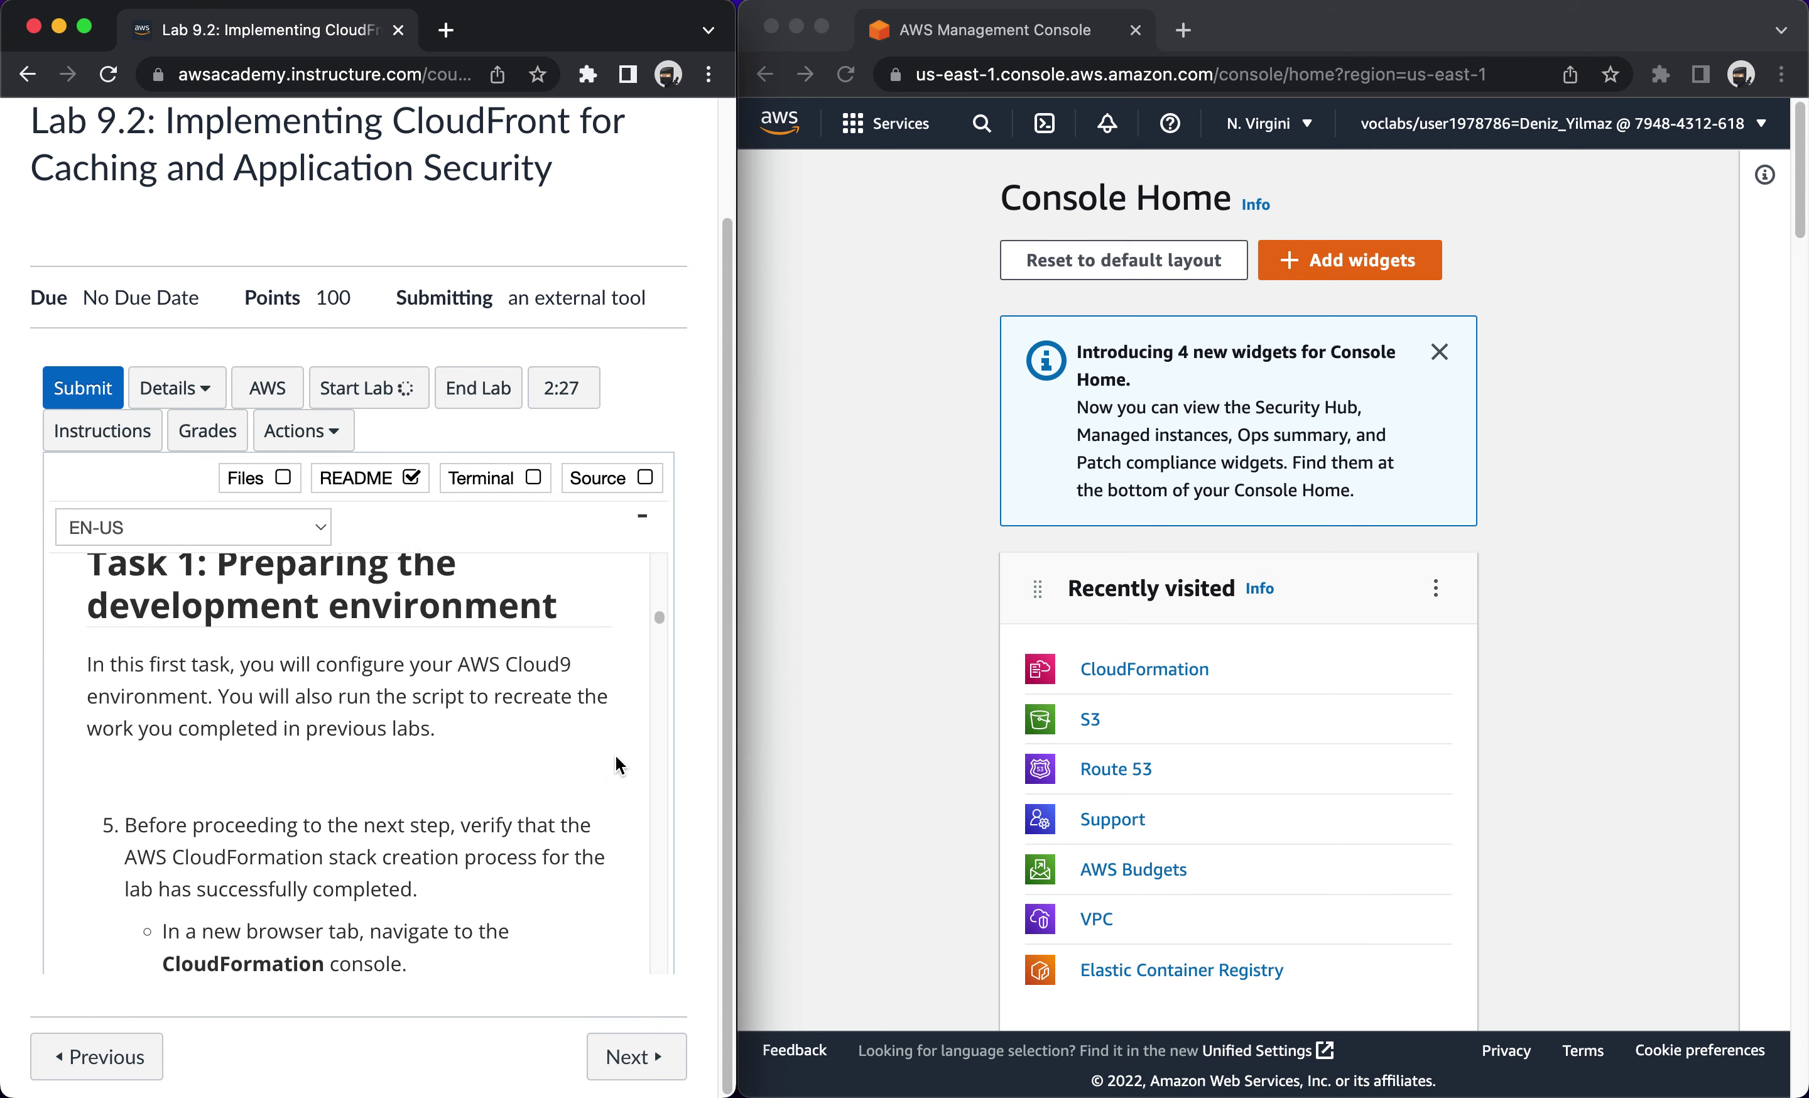
scroll(616, 757, down, 3)
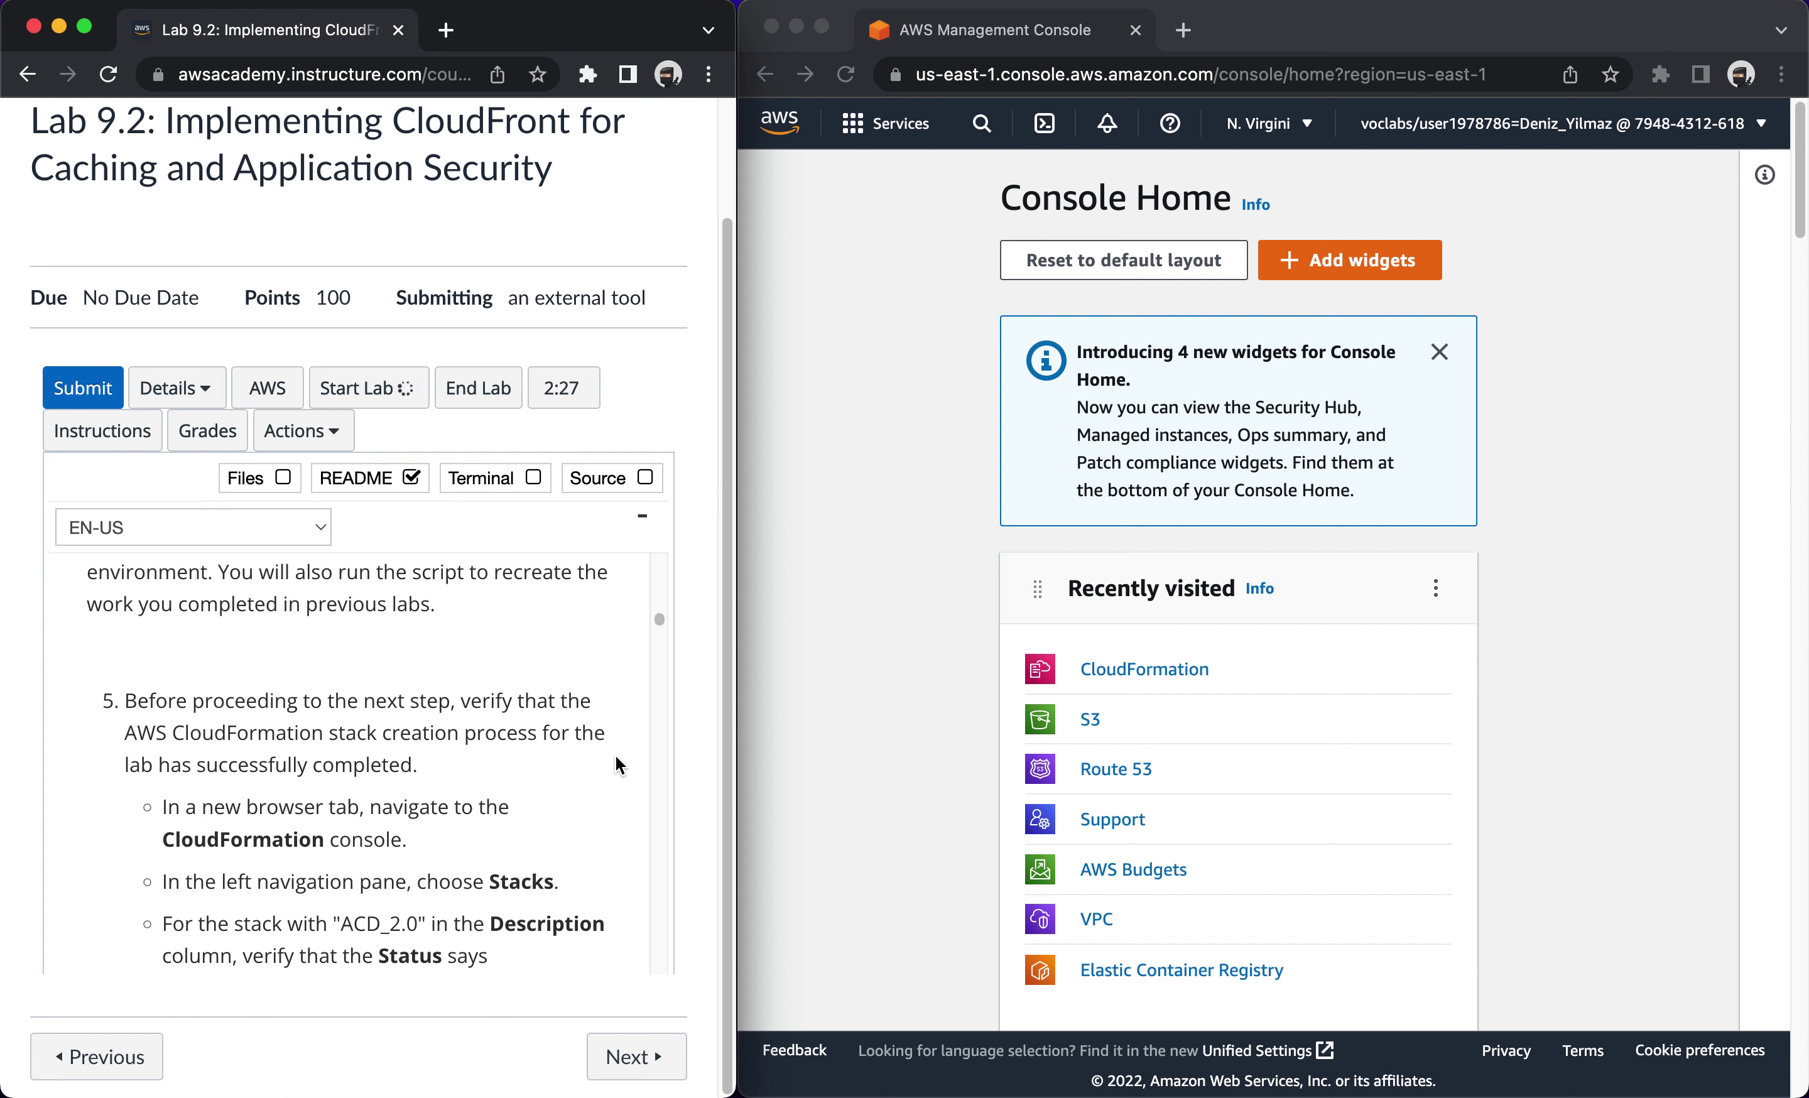
scroll(616, 756, down, 4)
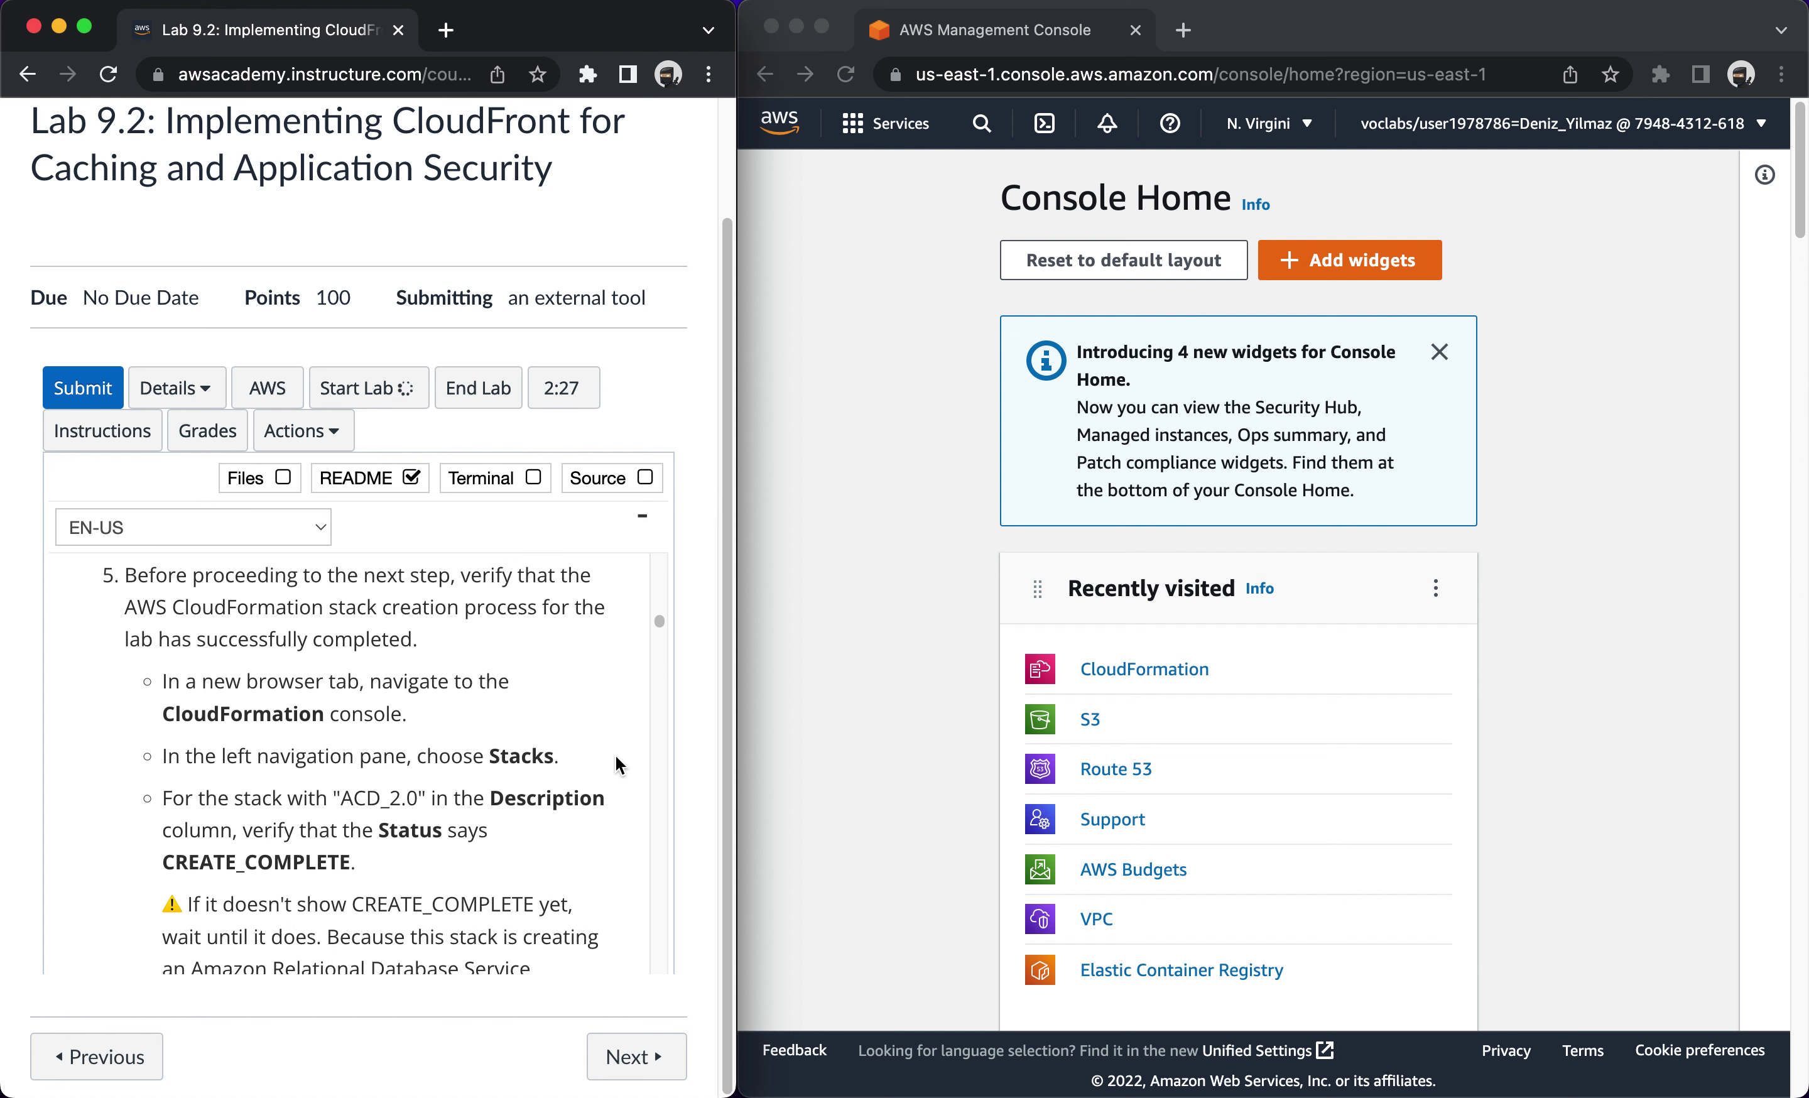
scroll(617, 756, down, 1)
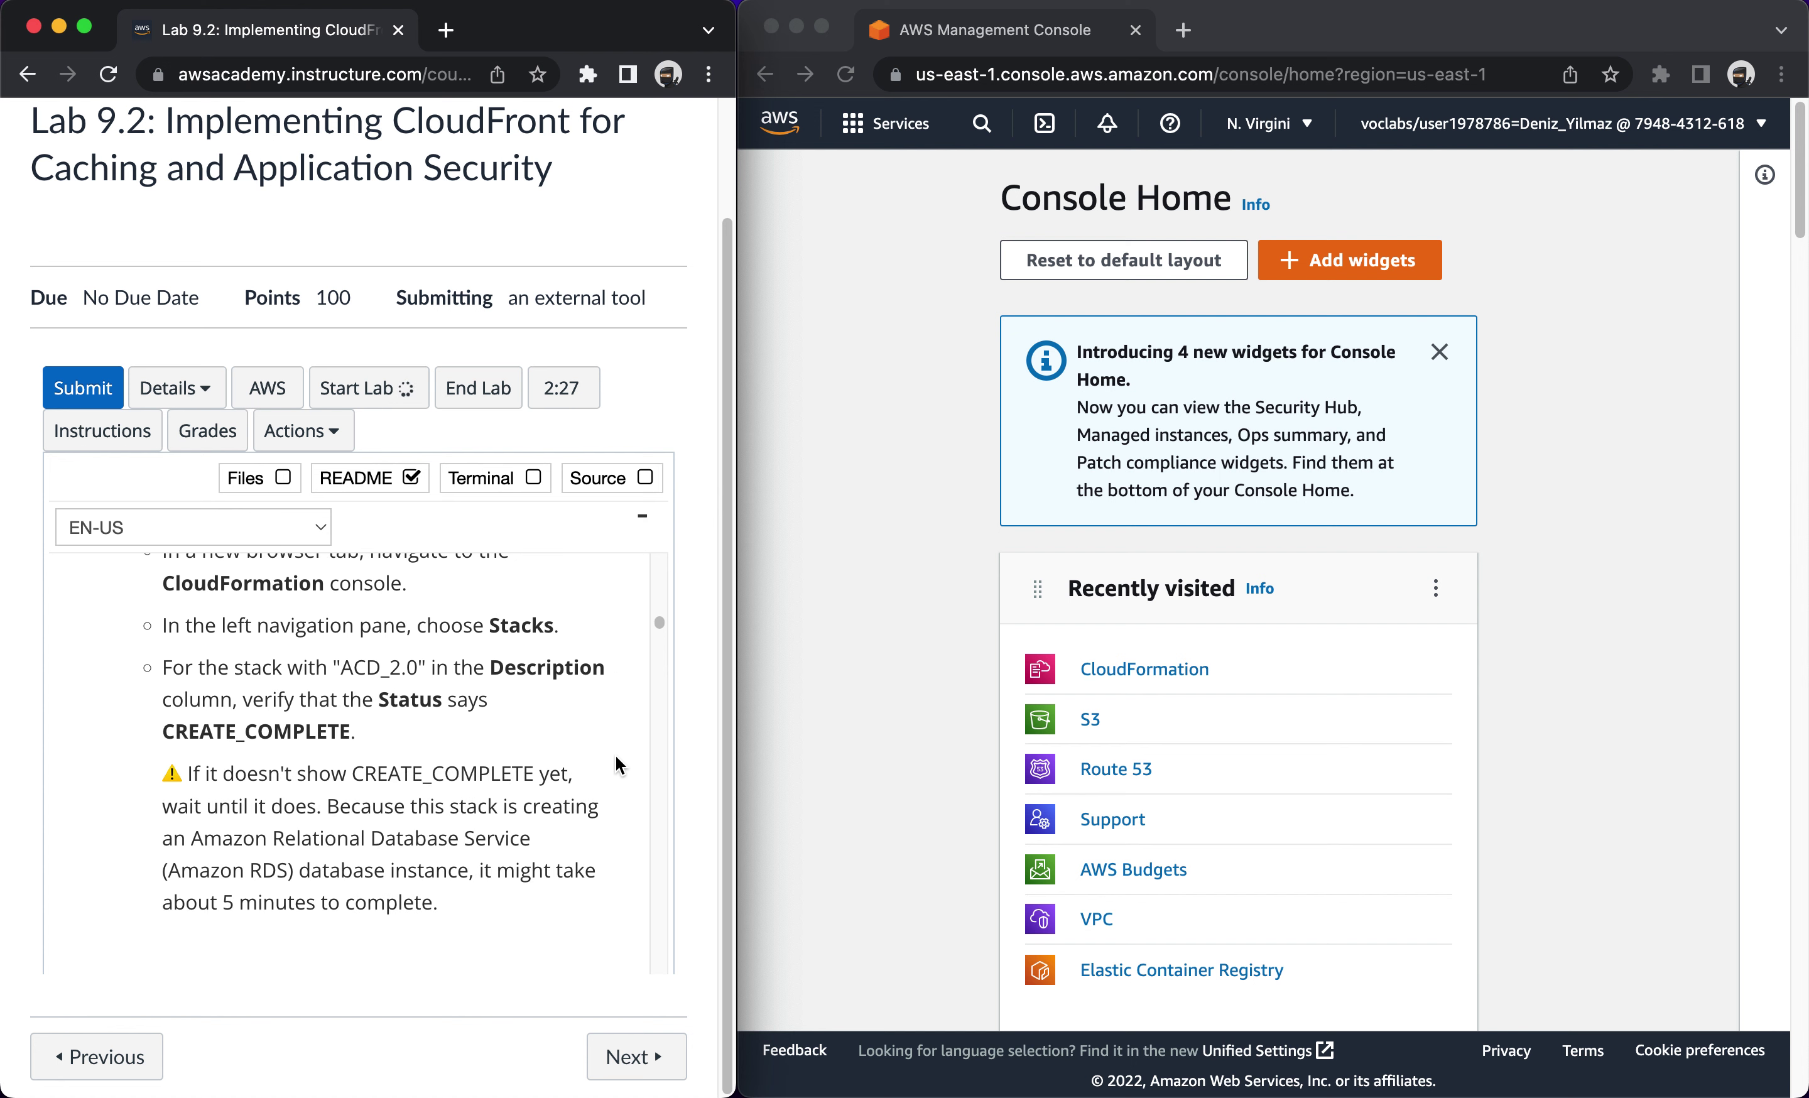
click(938, 746)
click(1121, 673)
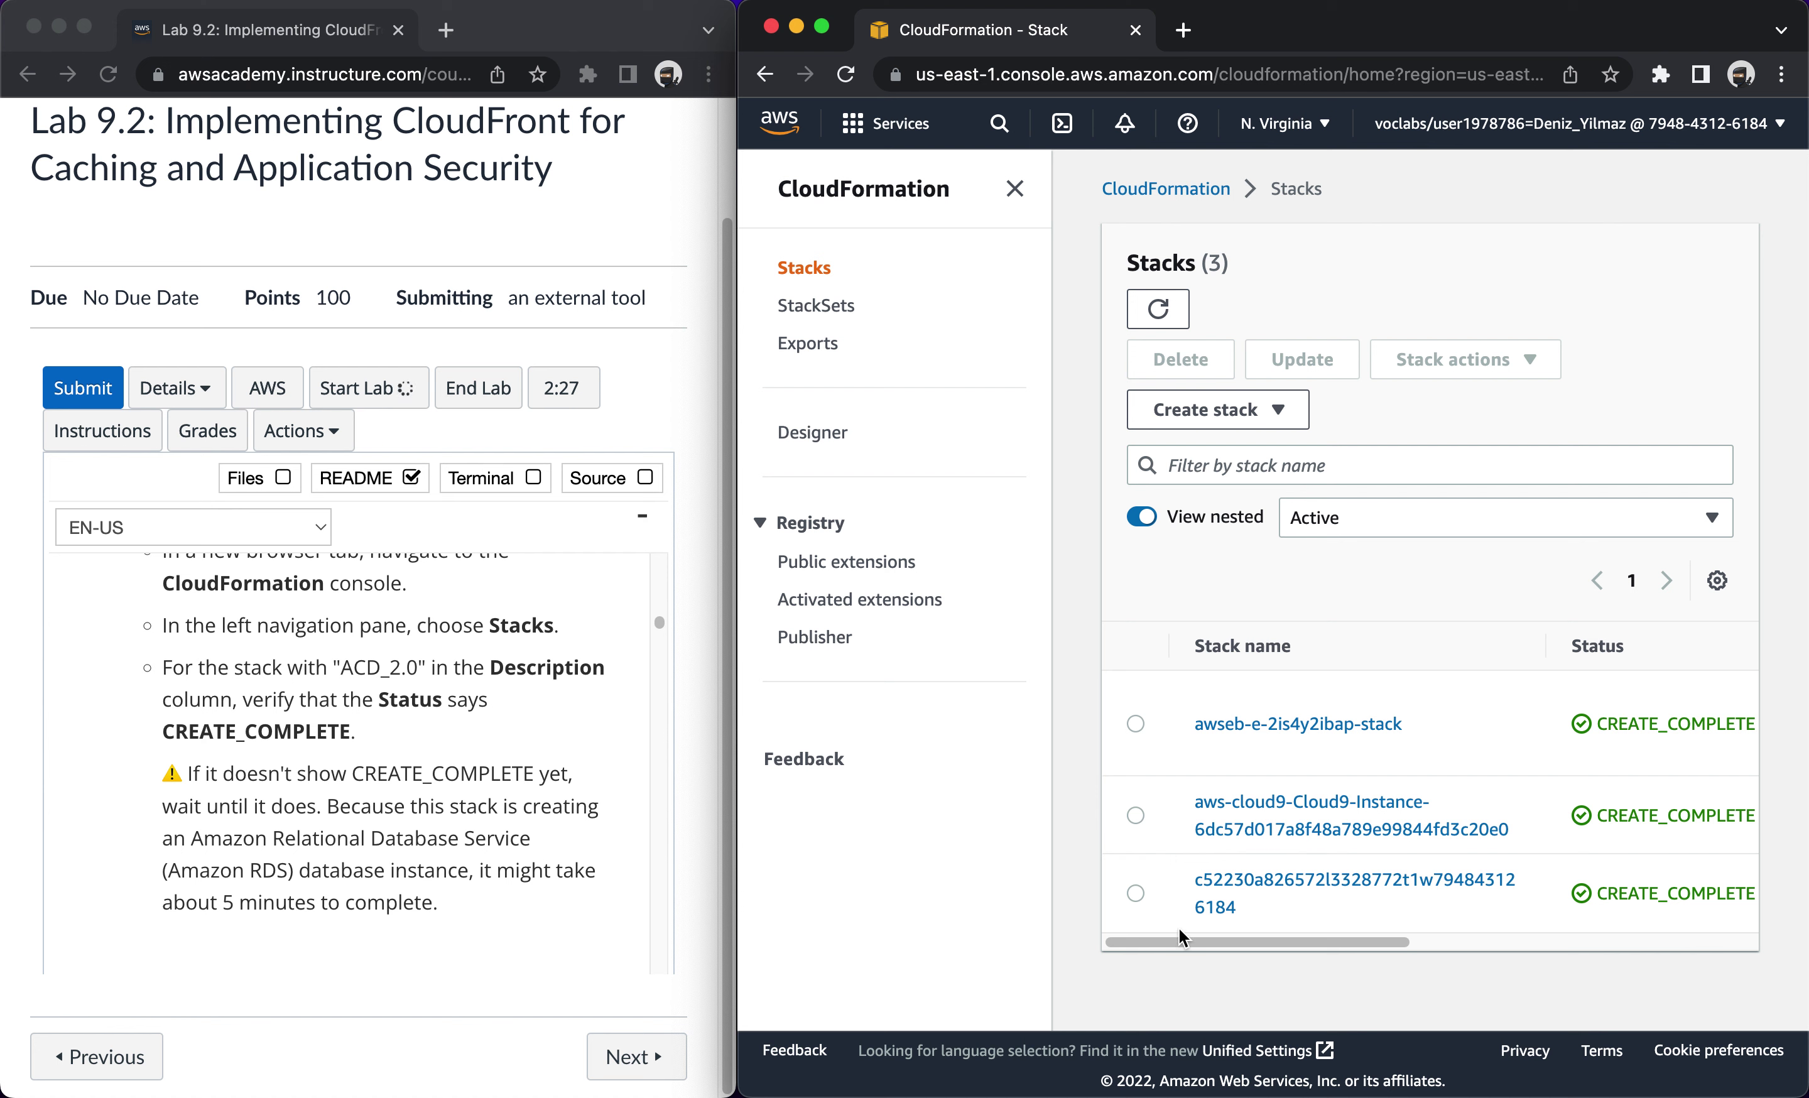
drag(1181, 945, 1014, 920)
Search the AWS services for "cloud9" and open the Cloud9 service.
scroll(359, 874, down, 5)
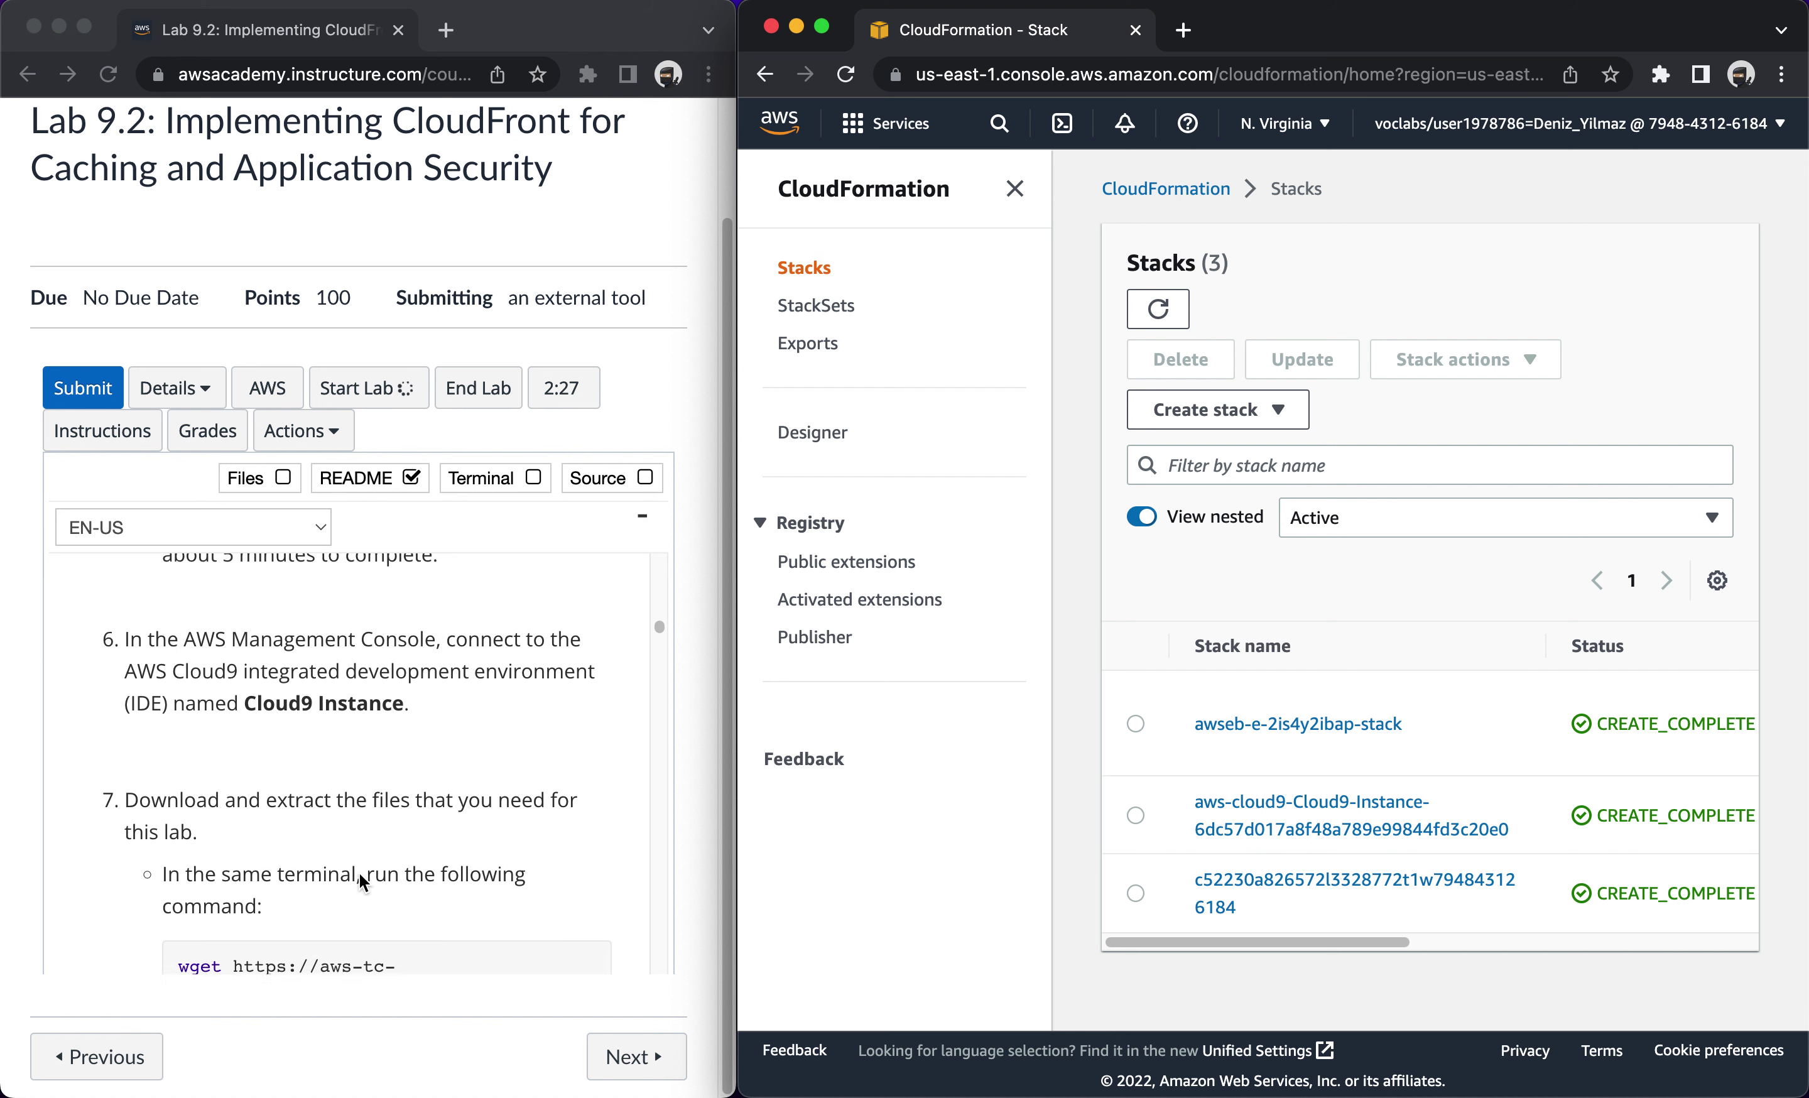
scroll(358, 874, down, 1)
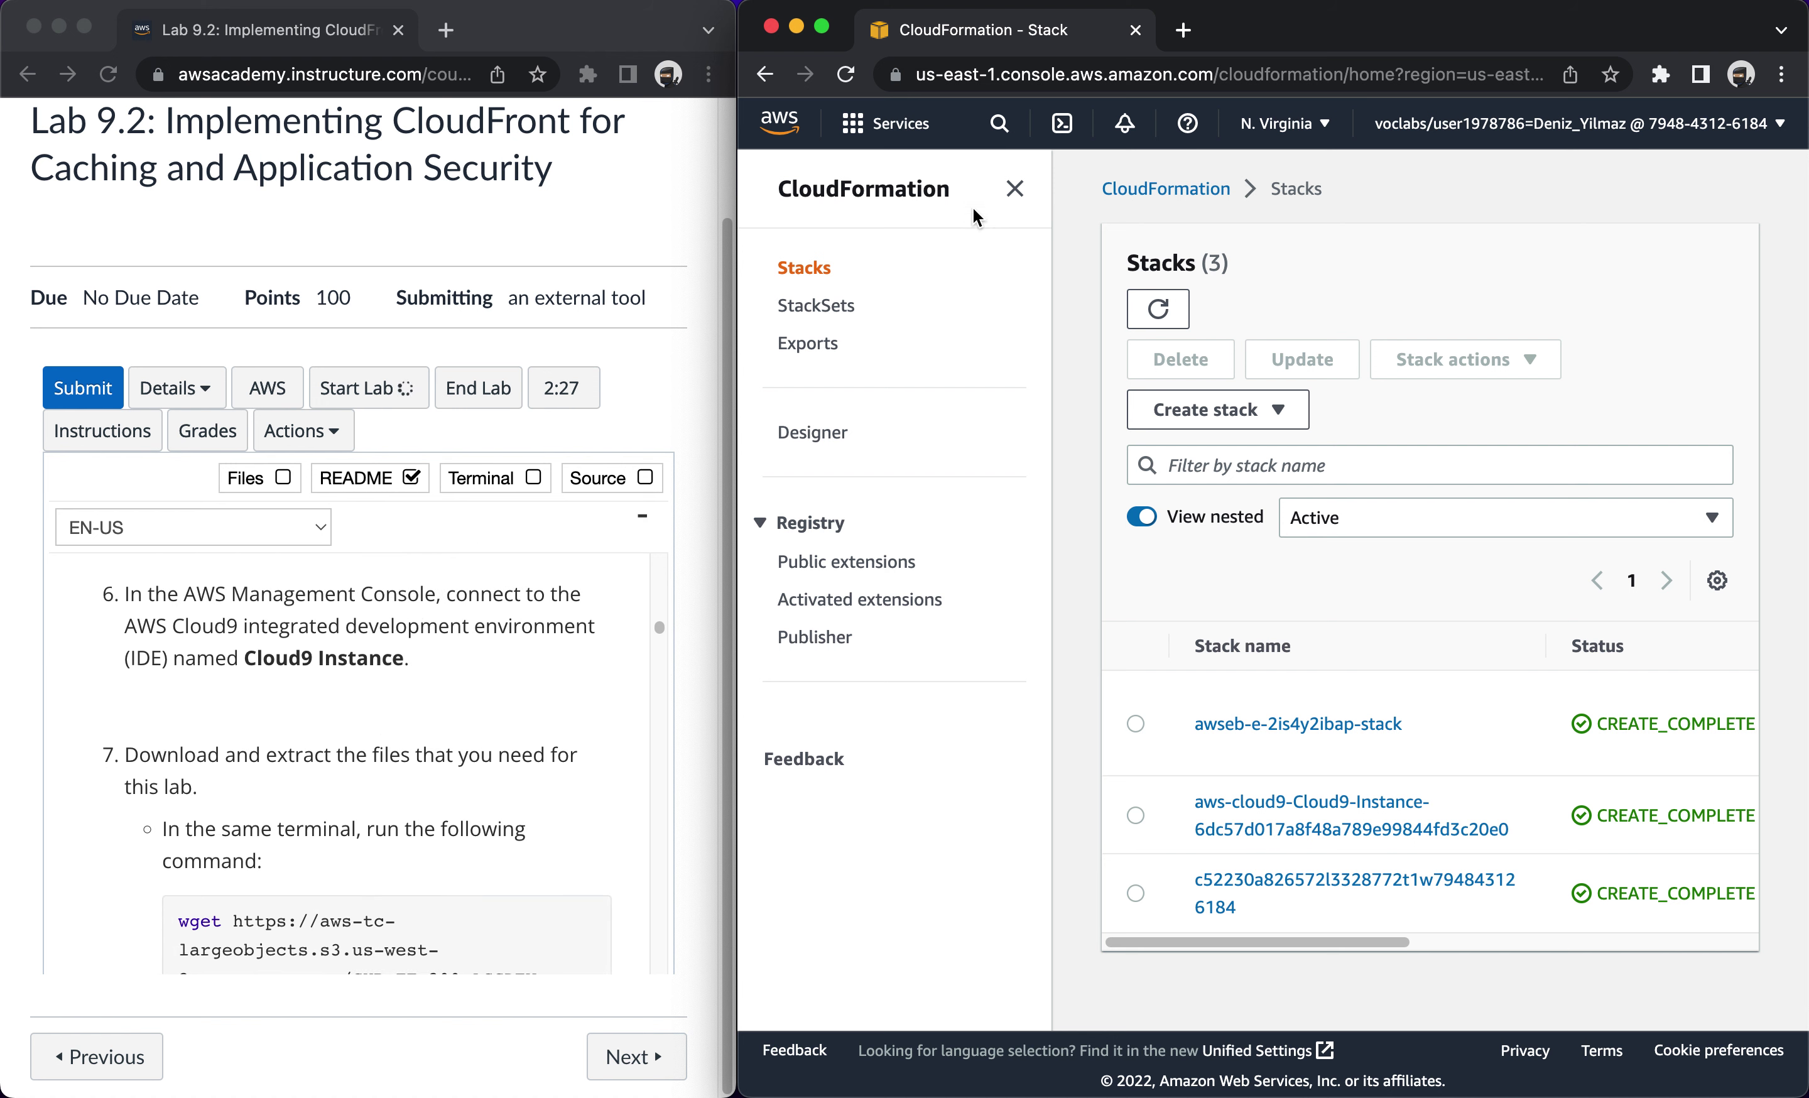
click(997, 128)
text(cloud9)
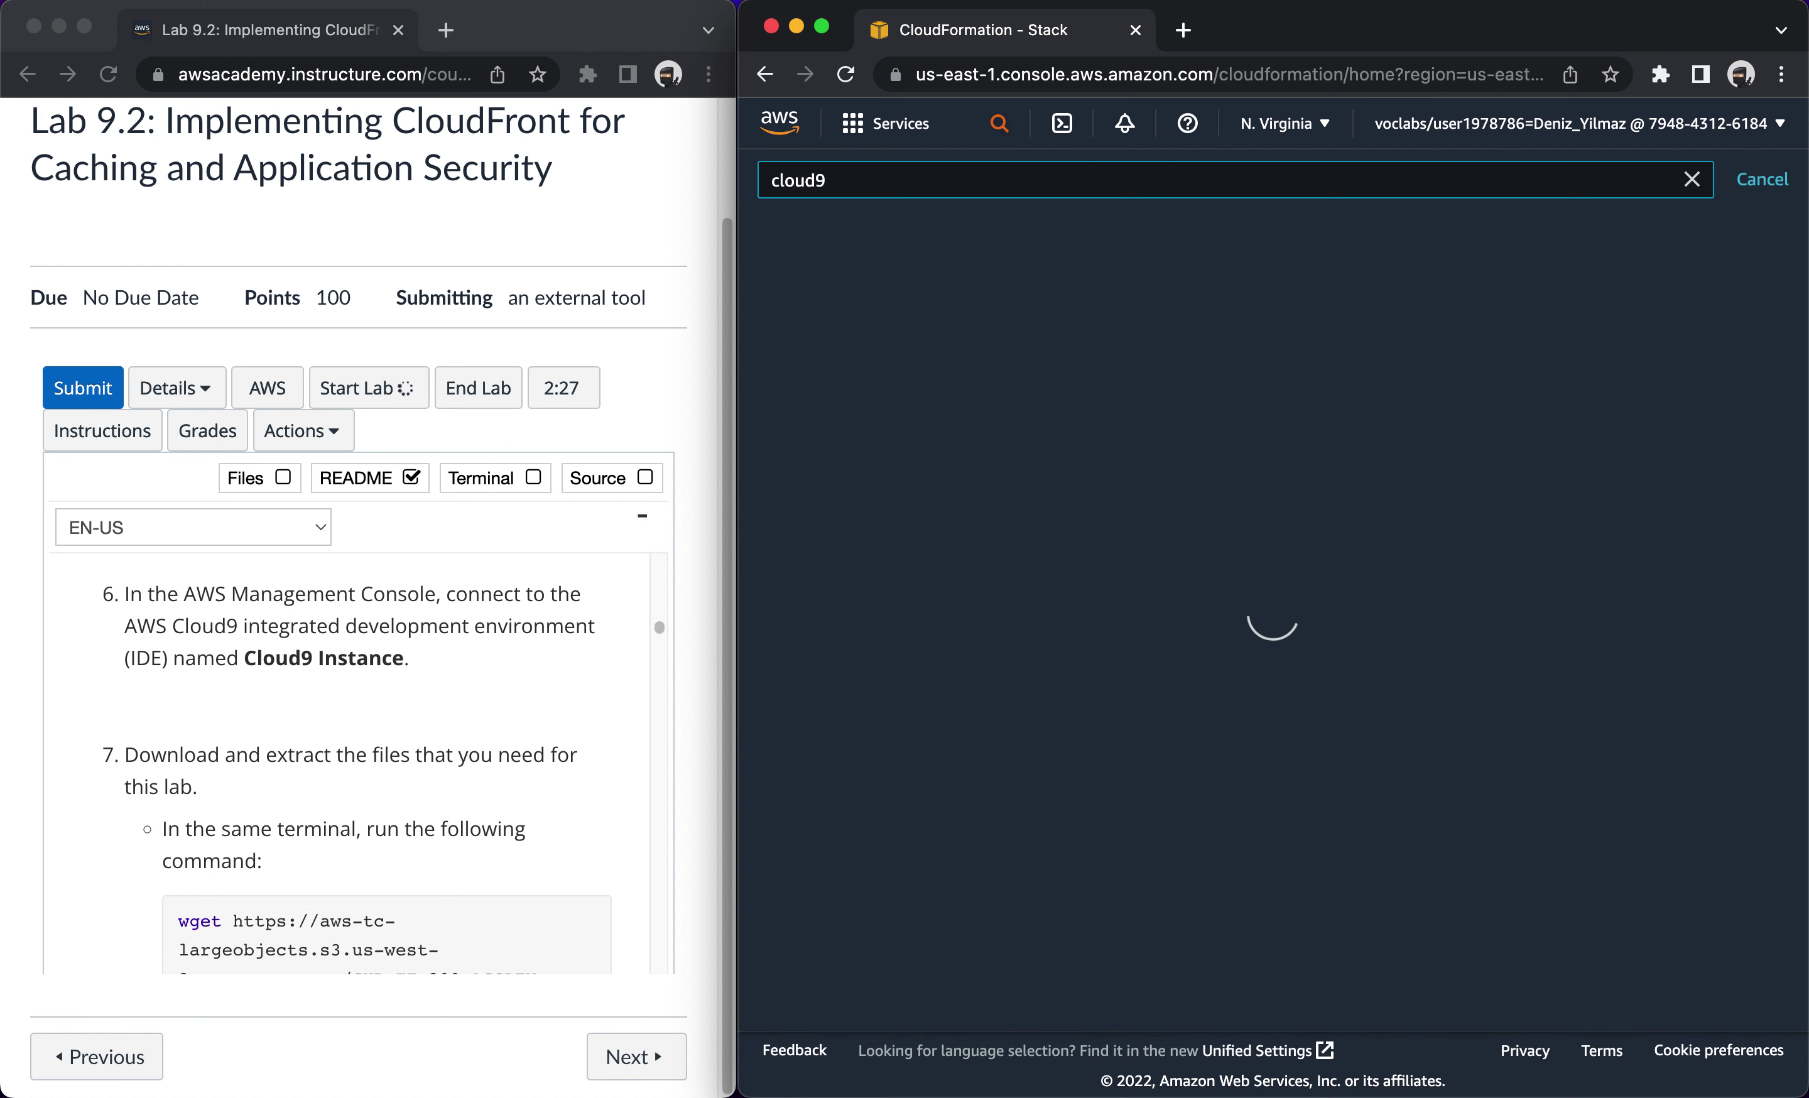
click(842, 342)
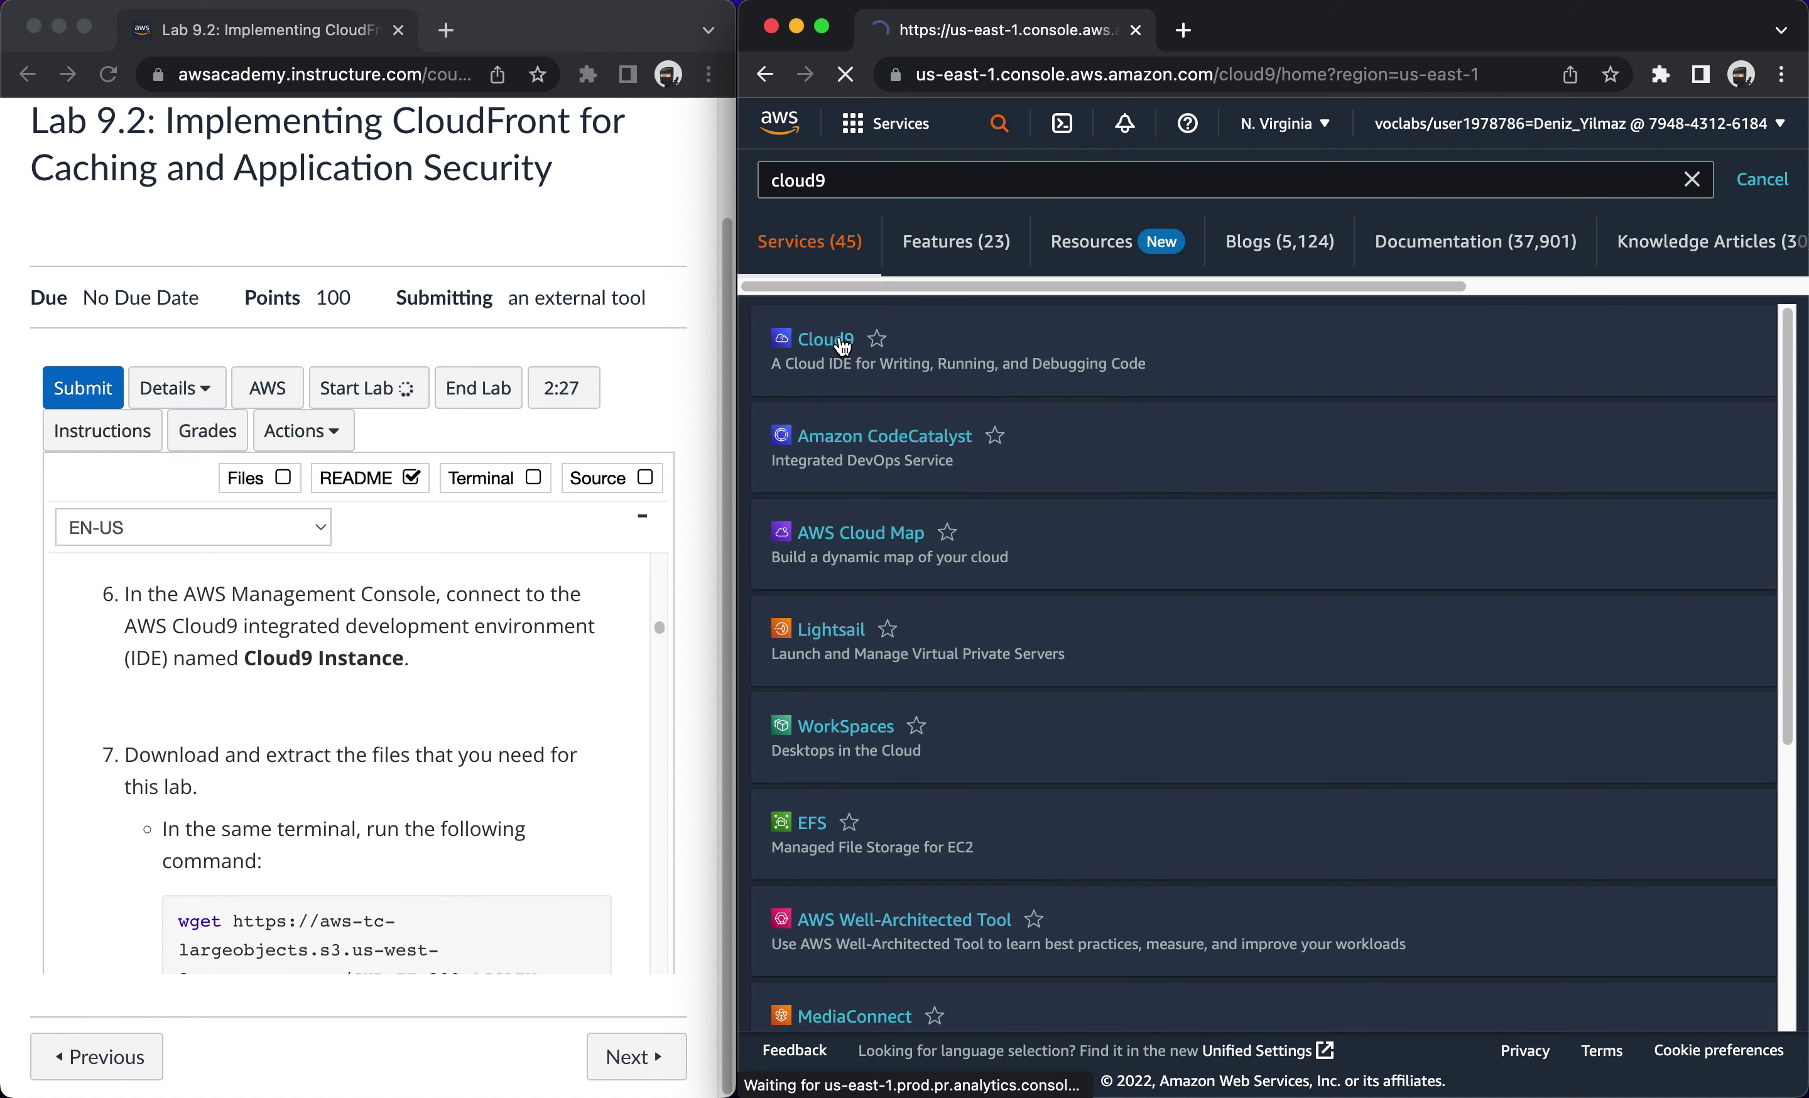
Copy the wget command that downloads code.zip from step 7 of the lab instructions.
scroll(515, 752, down, 3)
click(514, 752)
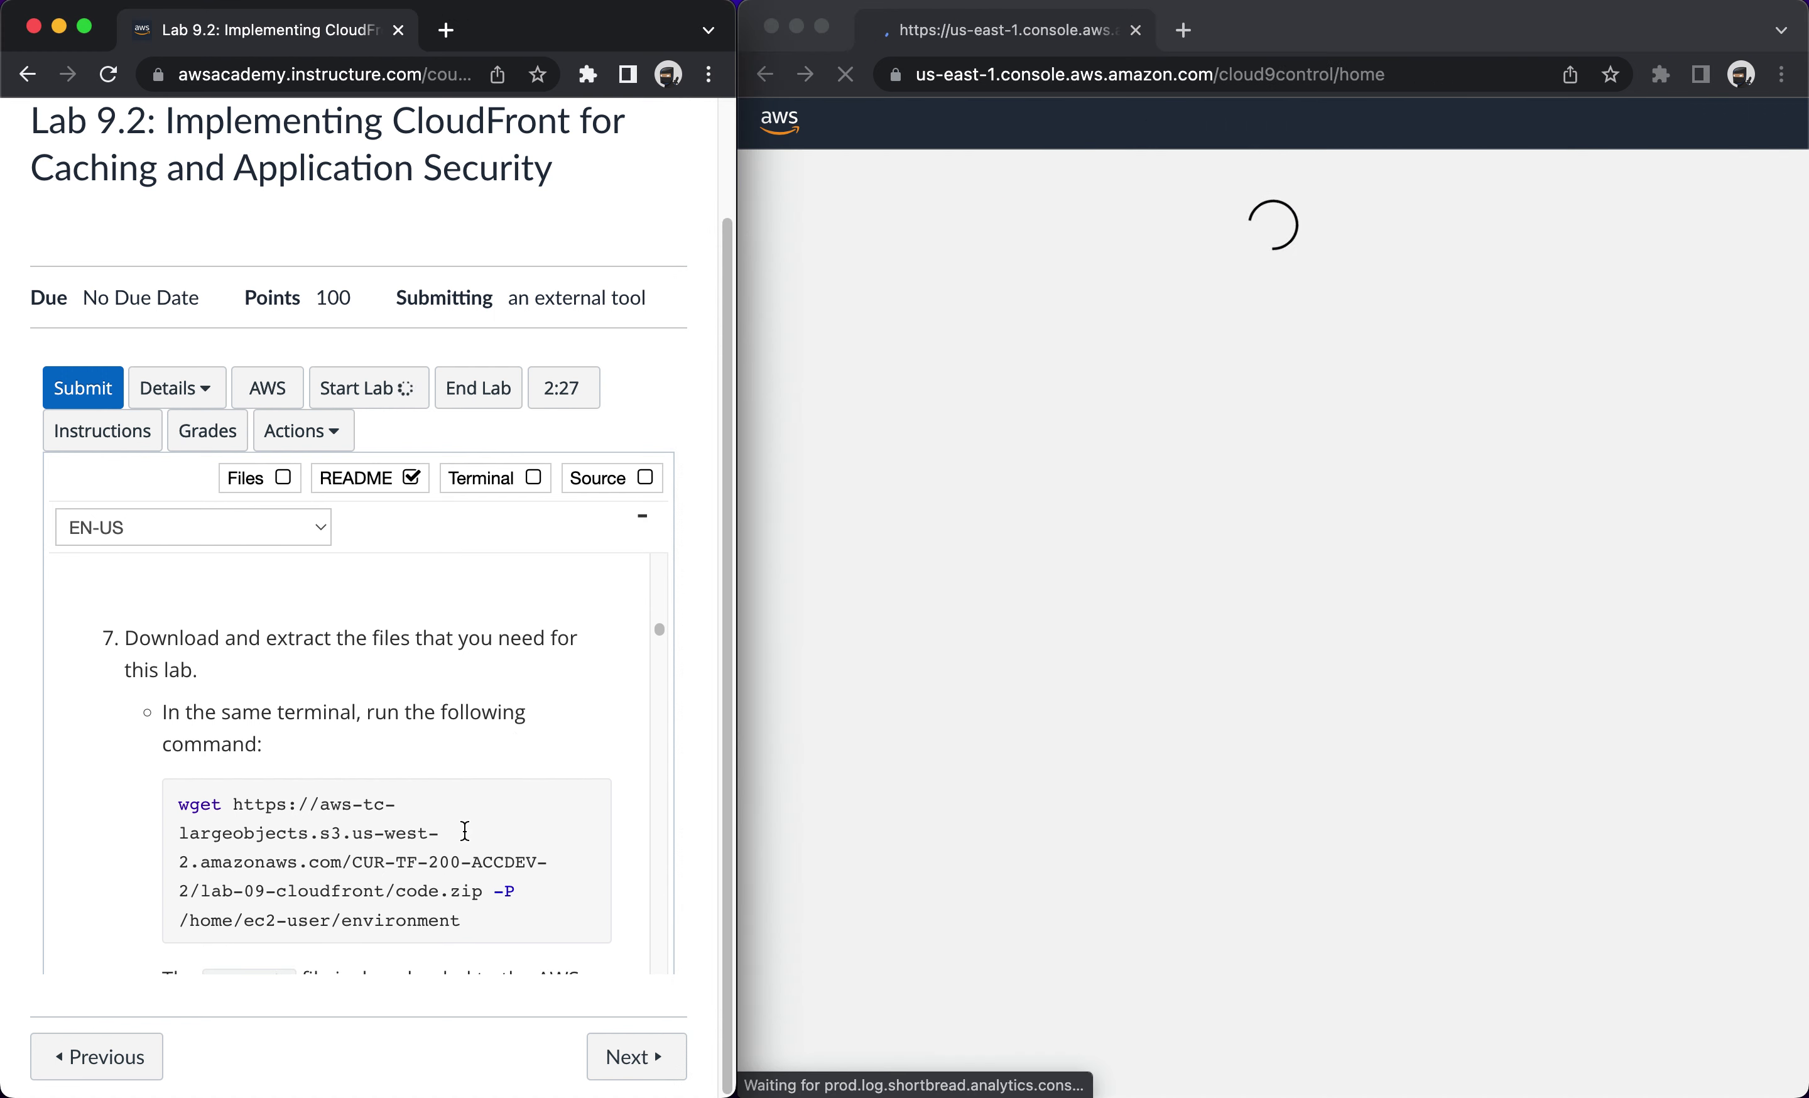
scroll(464, 831, down, 1)
triple_click(464, 832)
key(super+c)
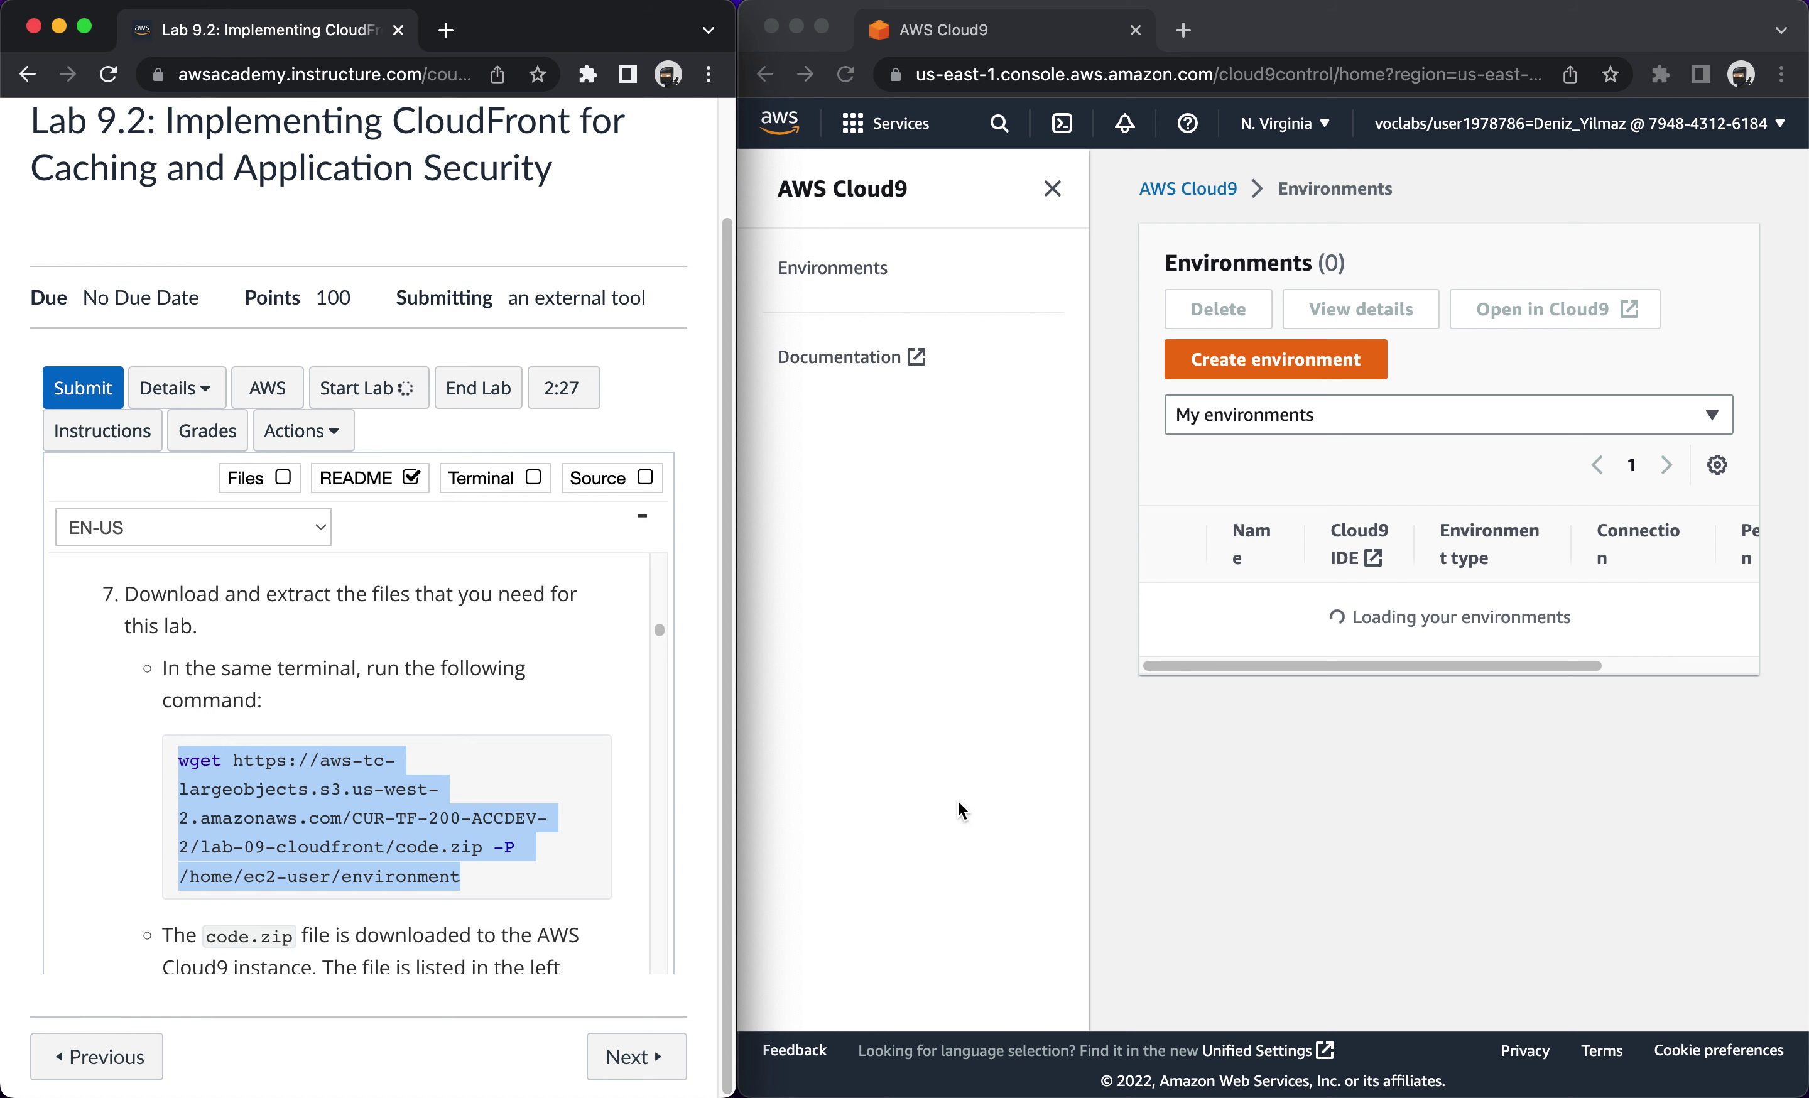
Open the Cloud9 Instance environment in its IDE and close the Welcome page.
click(1354, 655)
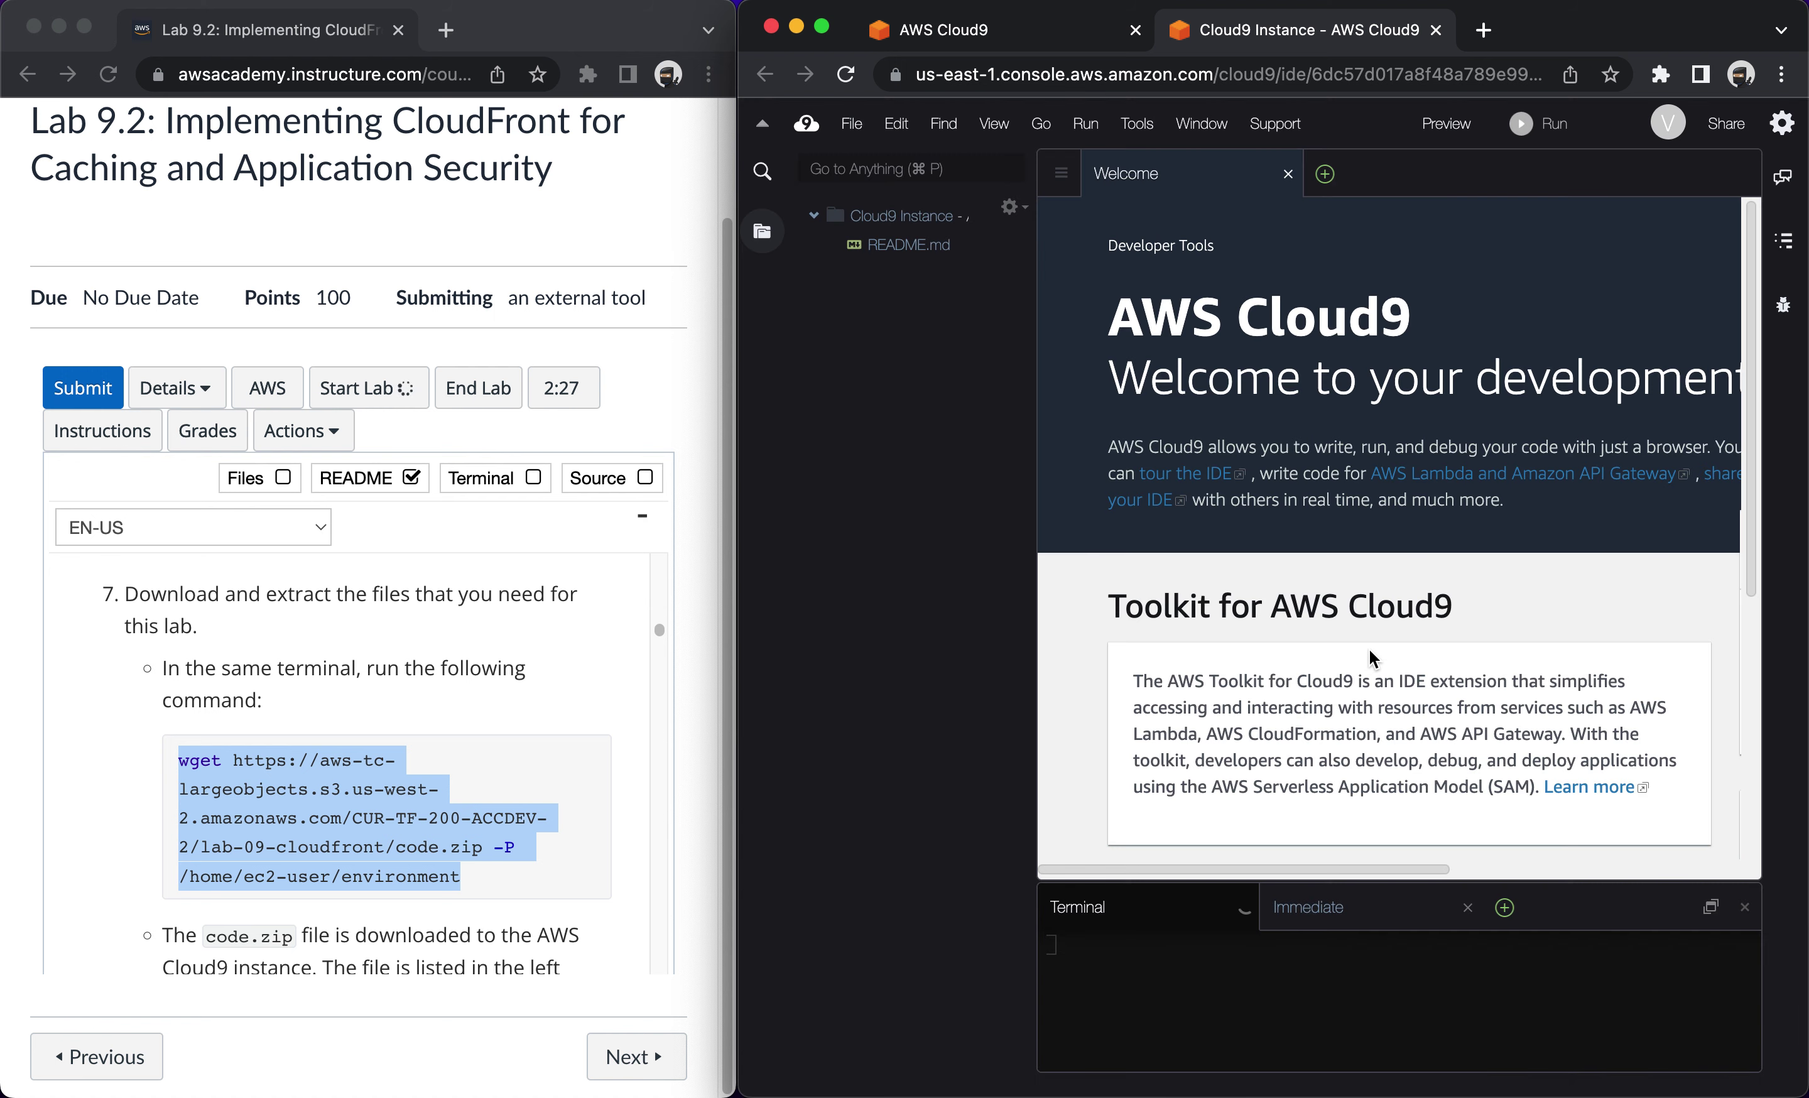
click(1288, 173)
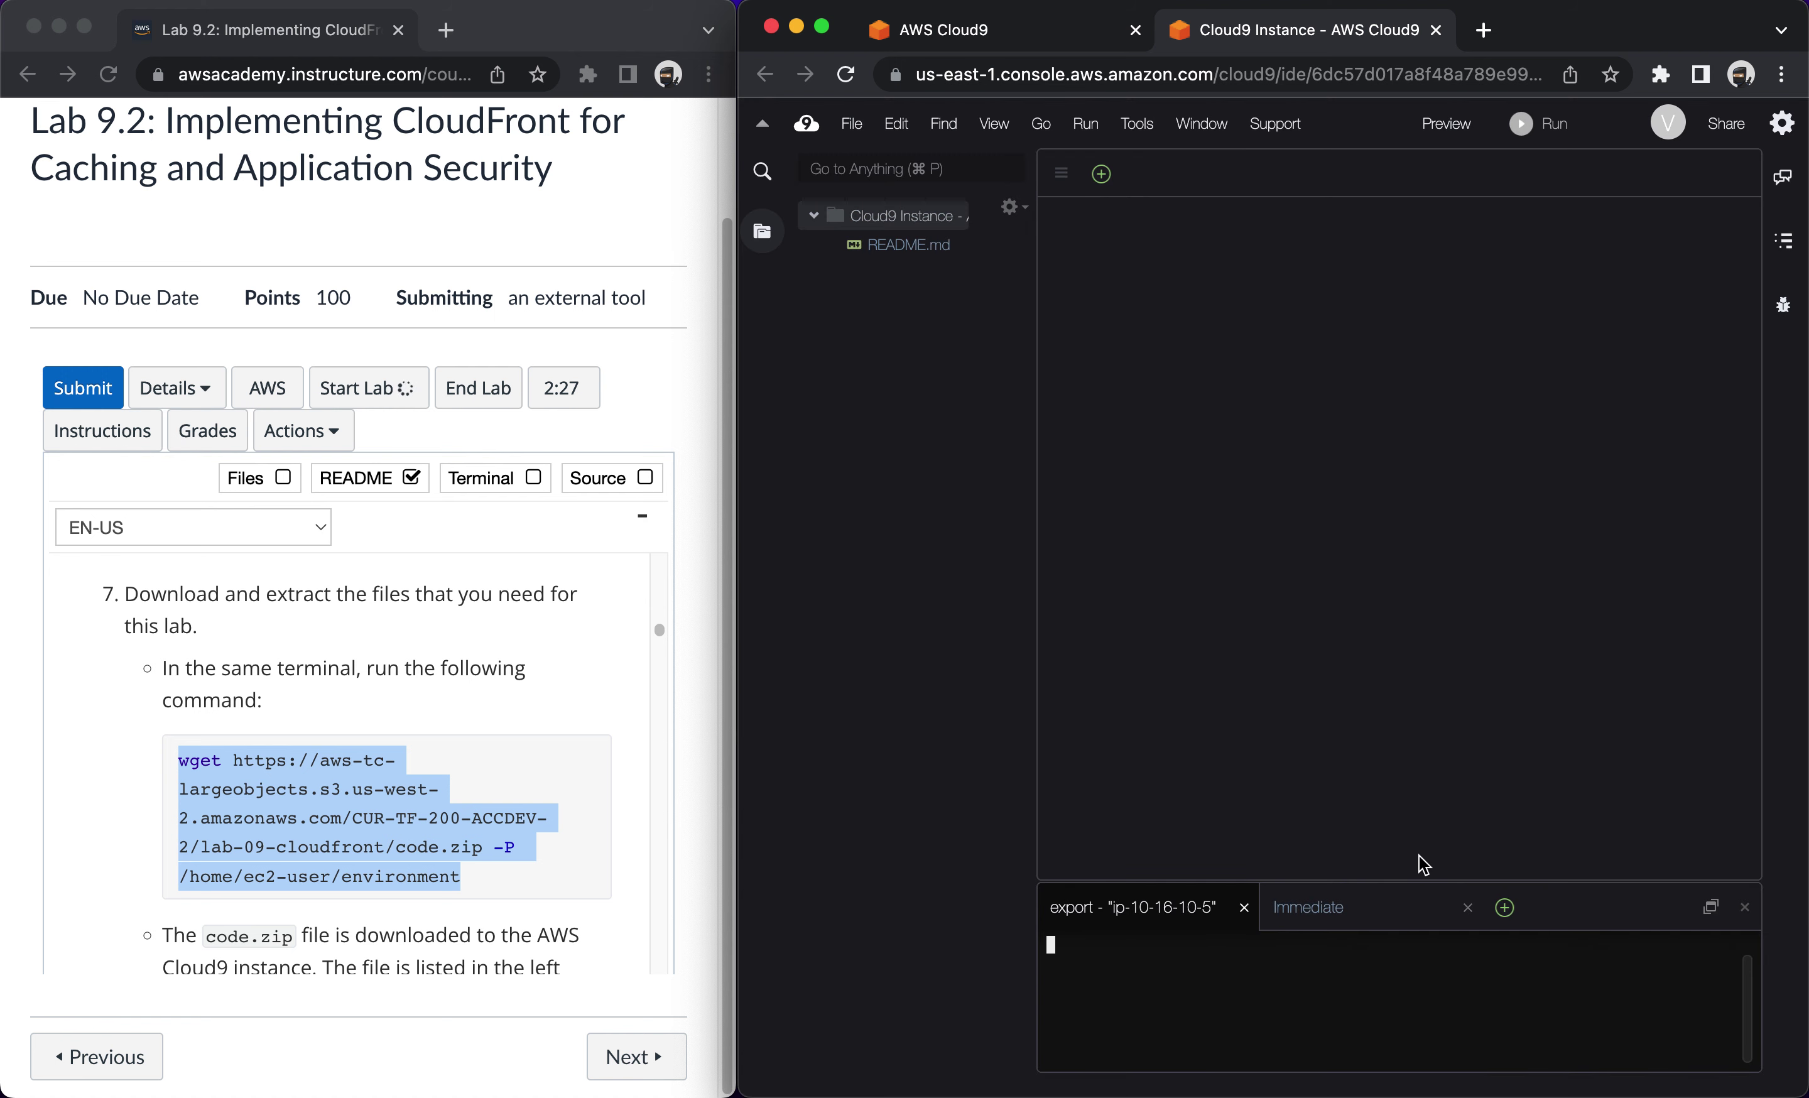
Enlarge the terminal and run the copied wget command to download code.zip into /home/ec2-user/environment.
click(1424, 888)
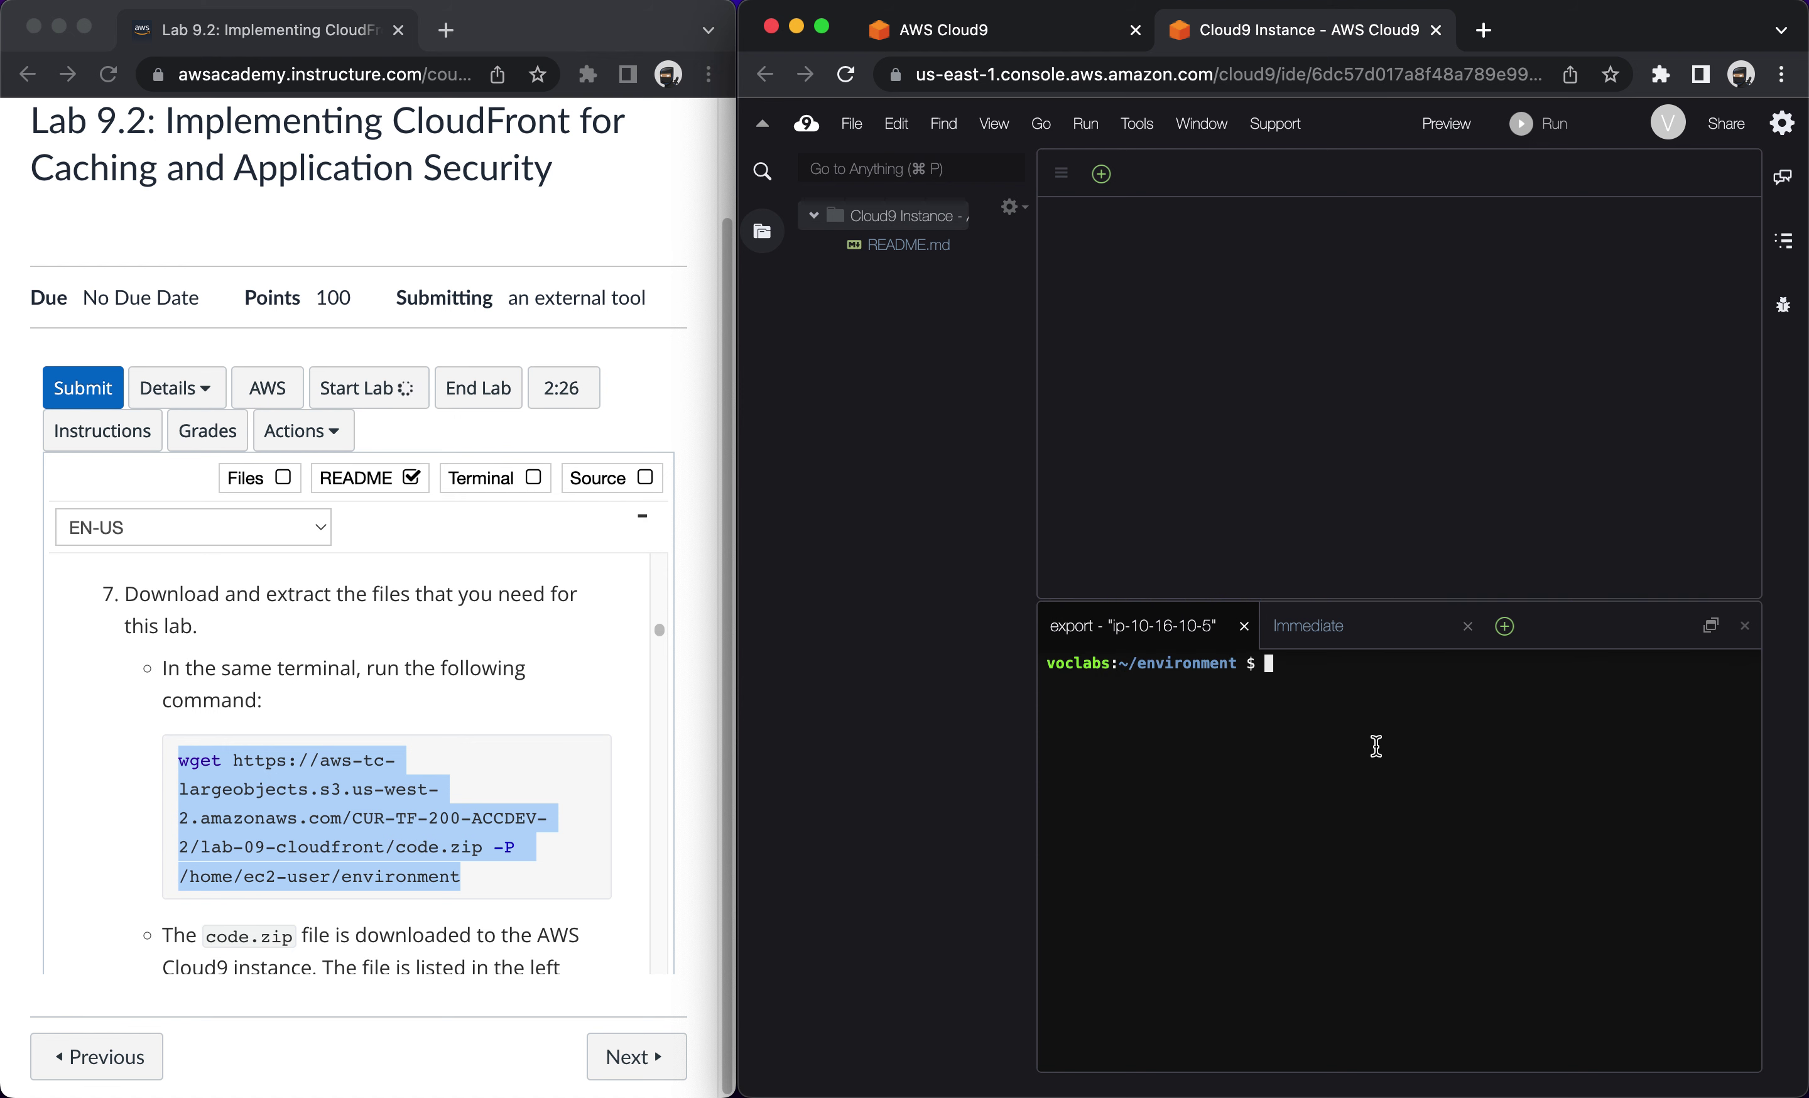
key(super+v)
key(Return)
Copy the extraction command from the lab instructions and run "unzip code.zip" in the Cloud9 terminal.
scroll(333, 814, down, 3)
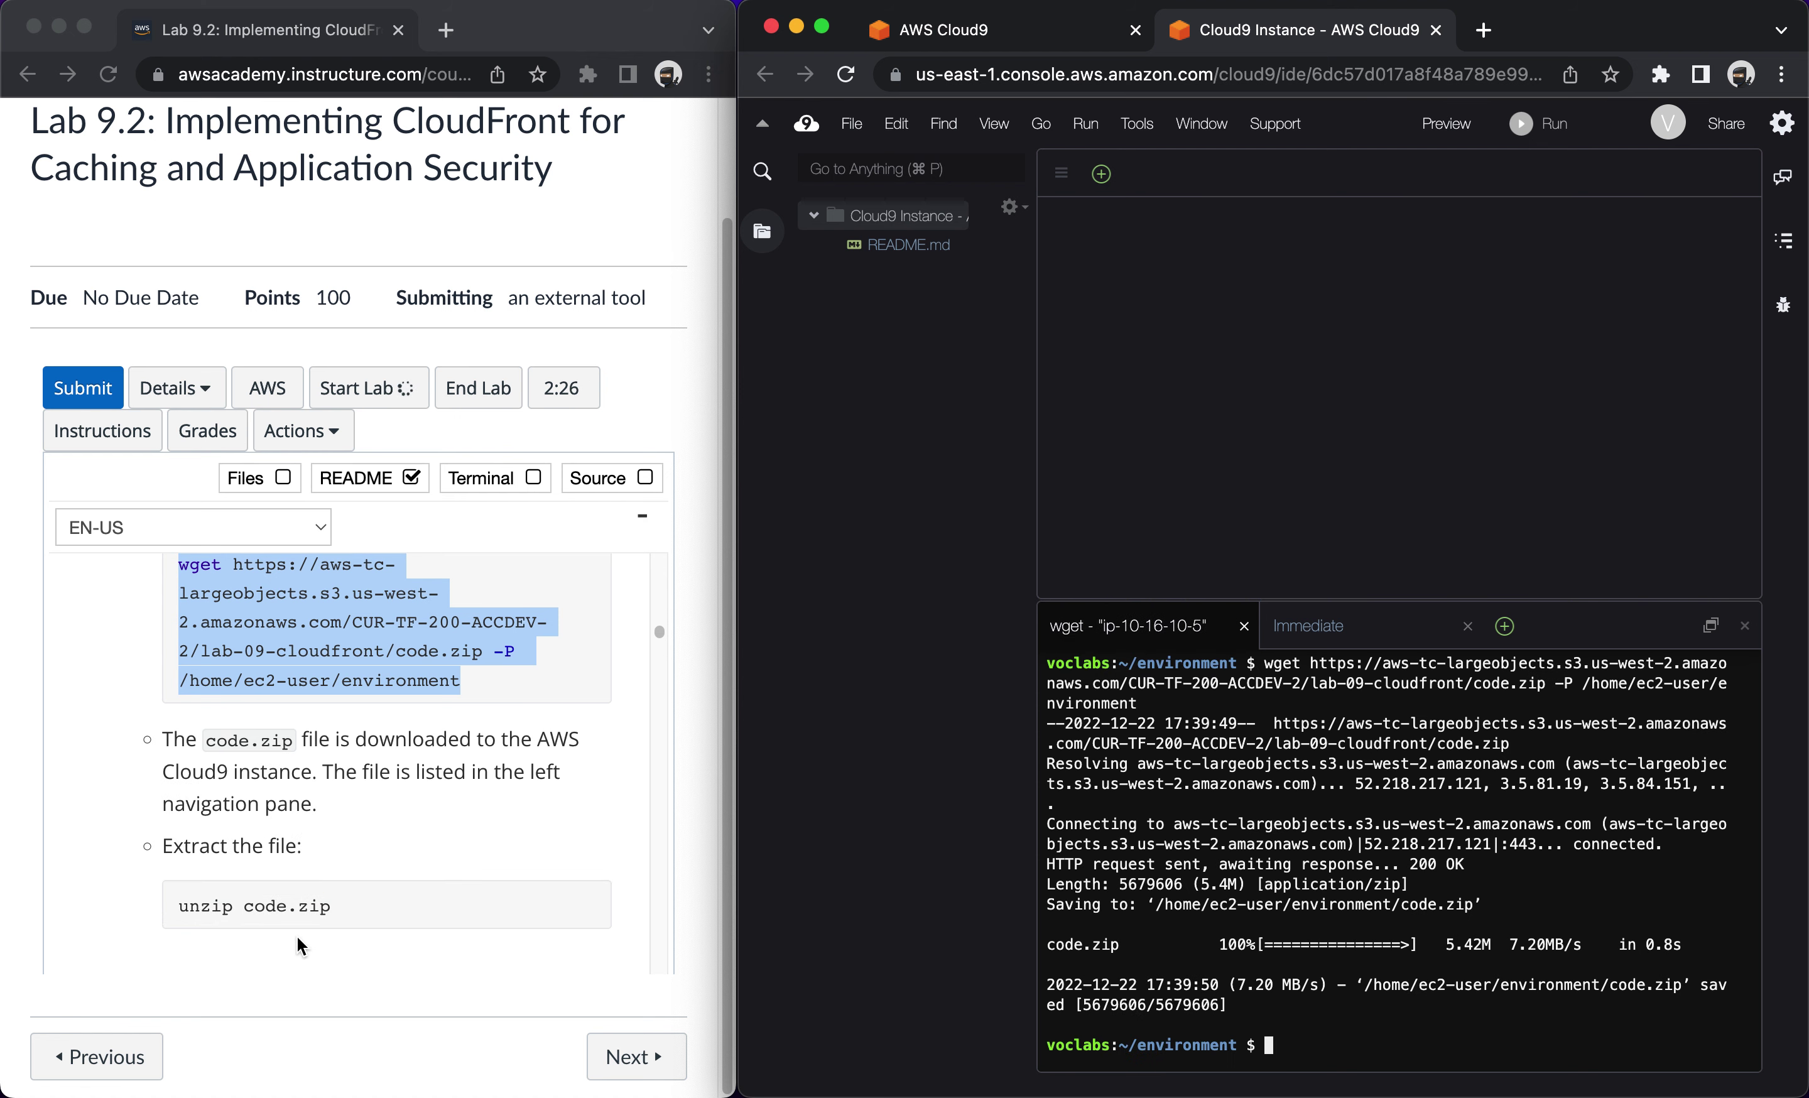
click(287, 923)
triple_click(285, 916)
key(super+c)
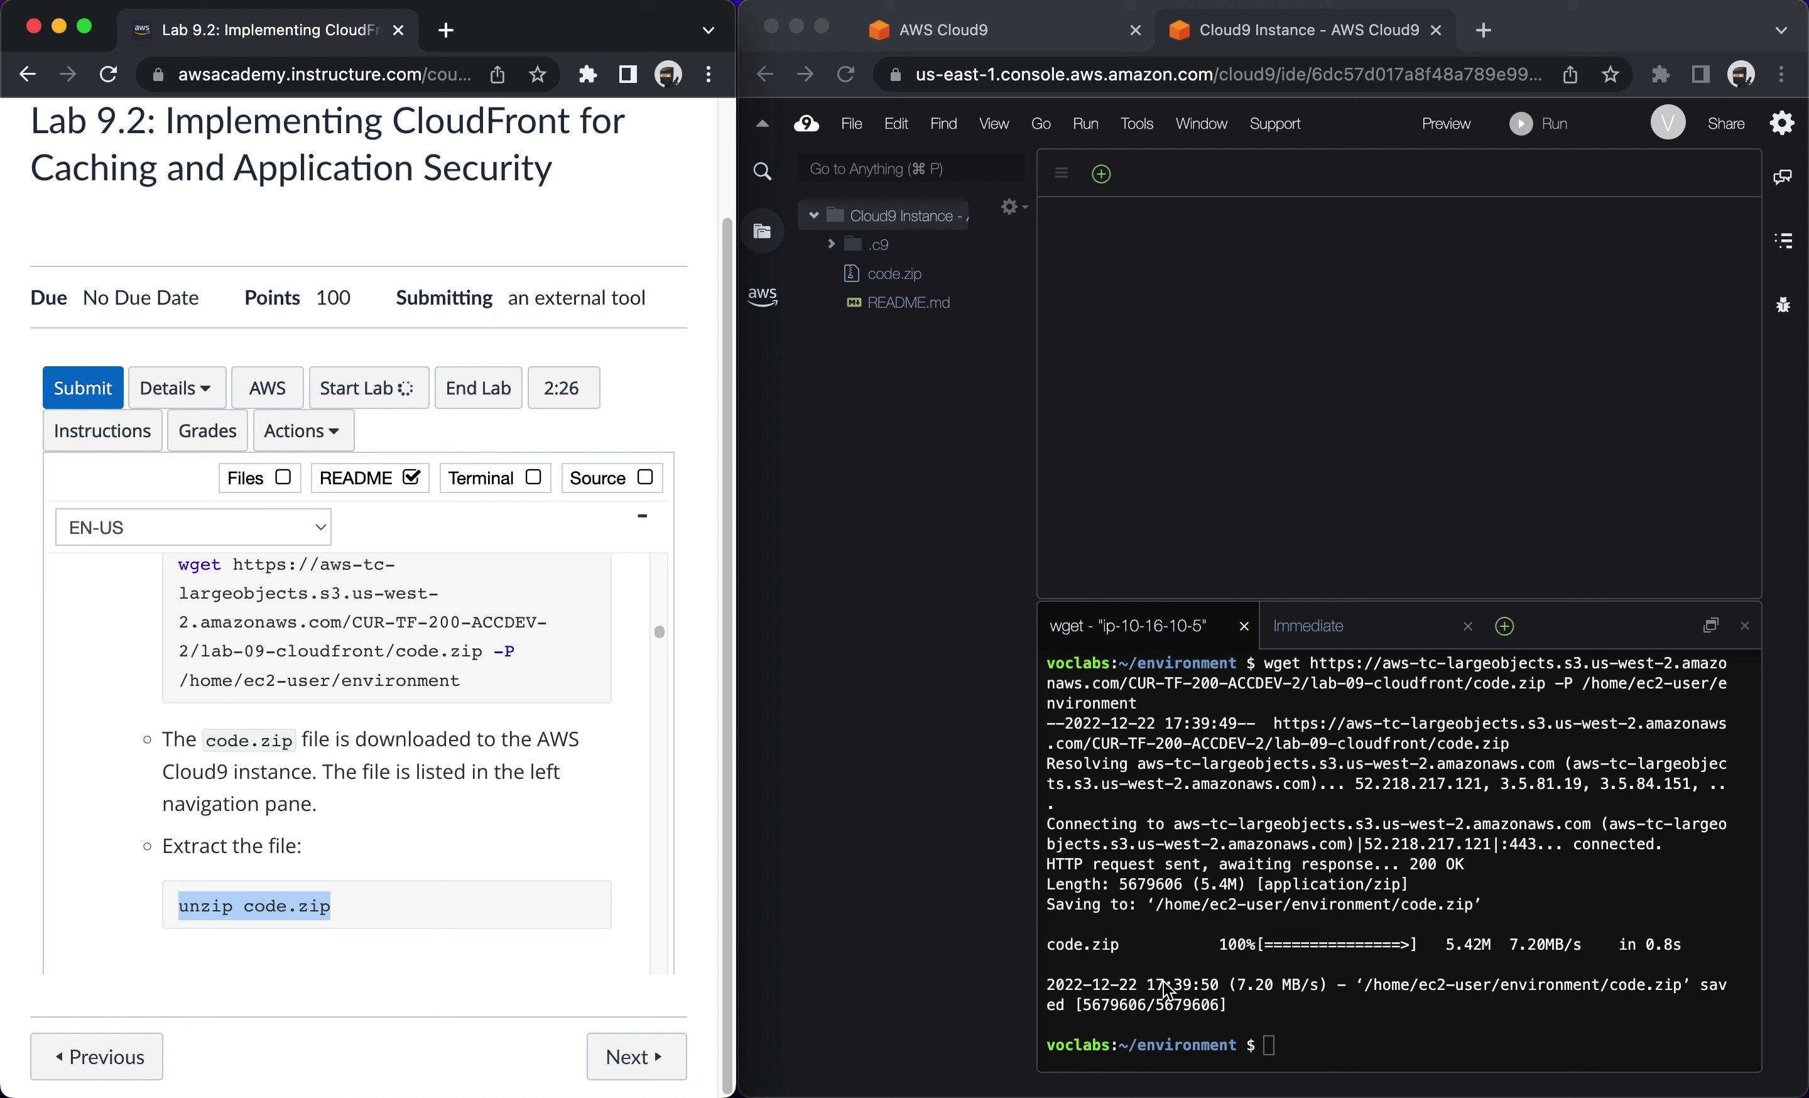
click(1267, 1044)
key(super+v)
key(Return)
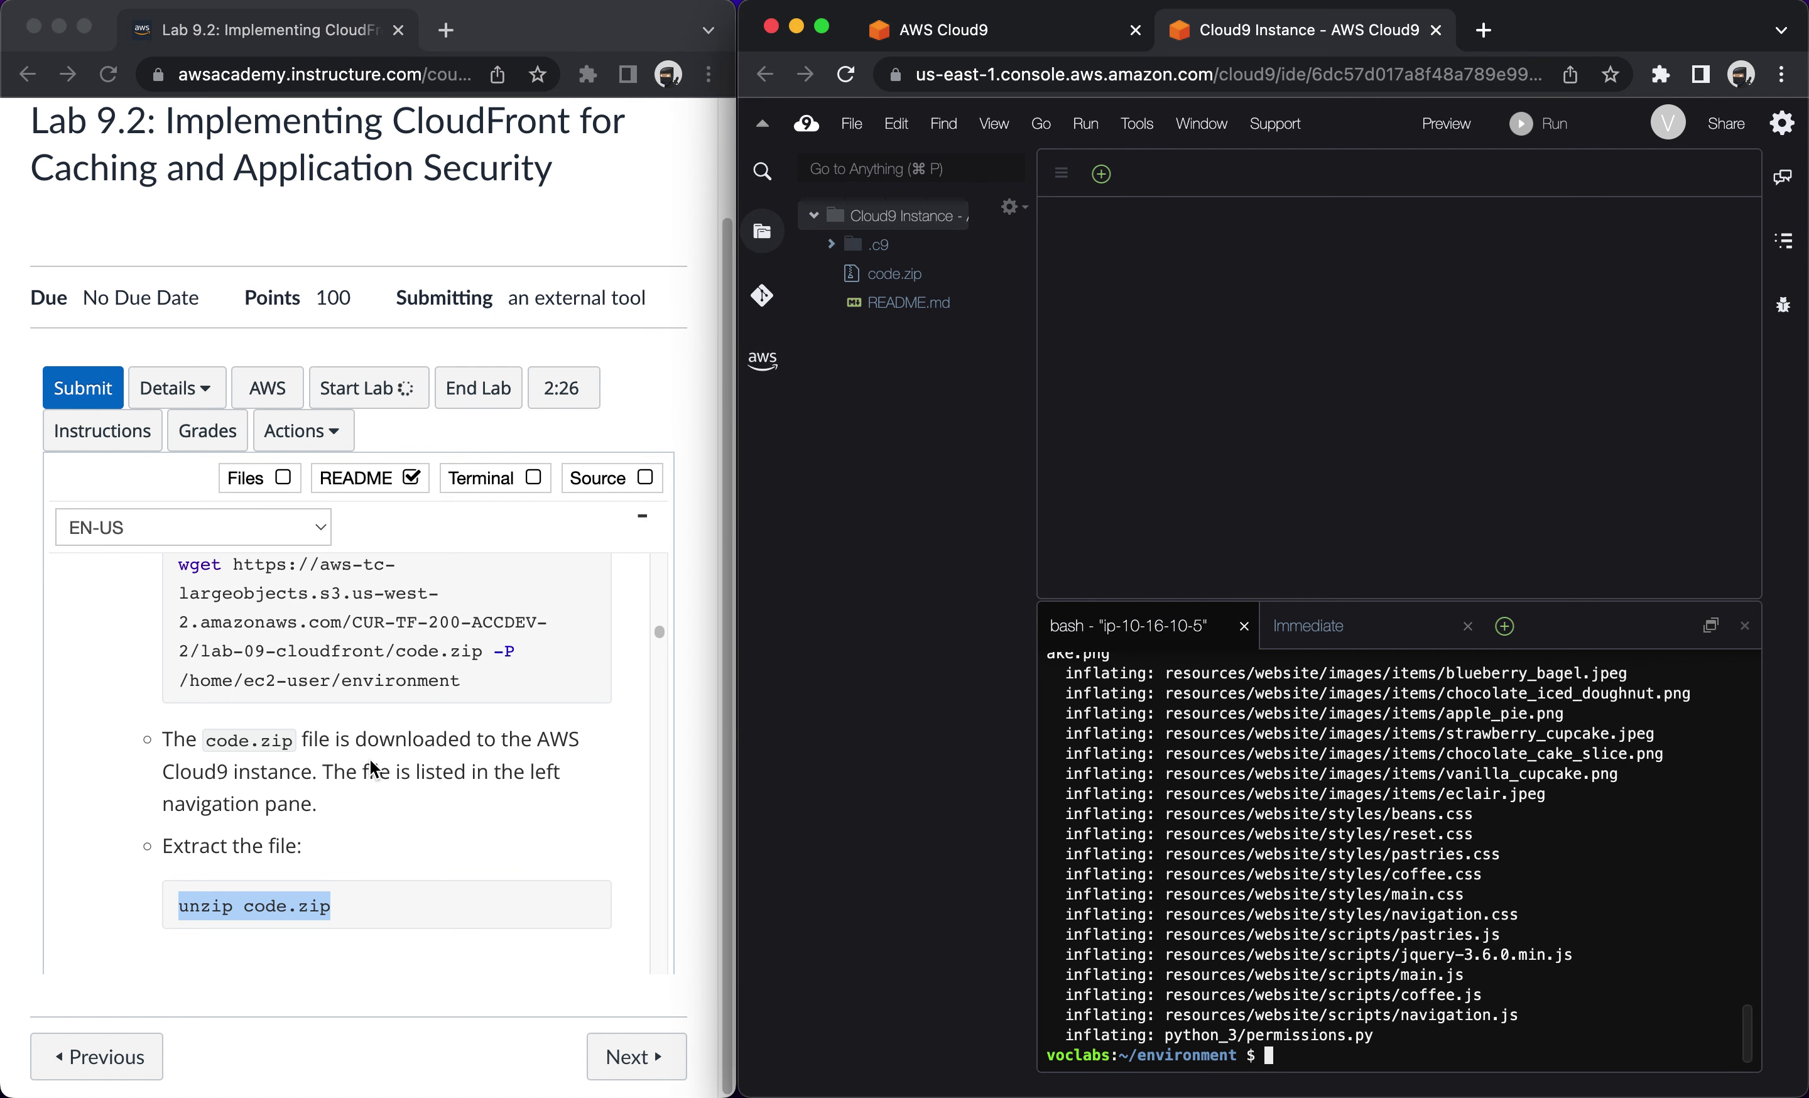
Copy step 8's command and run "chmod +x ./resources/setup.sh && ./resources/setup.sh" in the Cloud9 terminal.
scroll(342, 803, down, 2)
scroll(341, 803, down, 4)
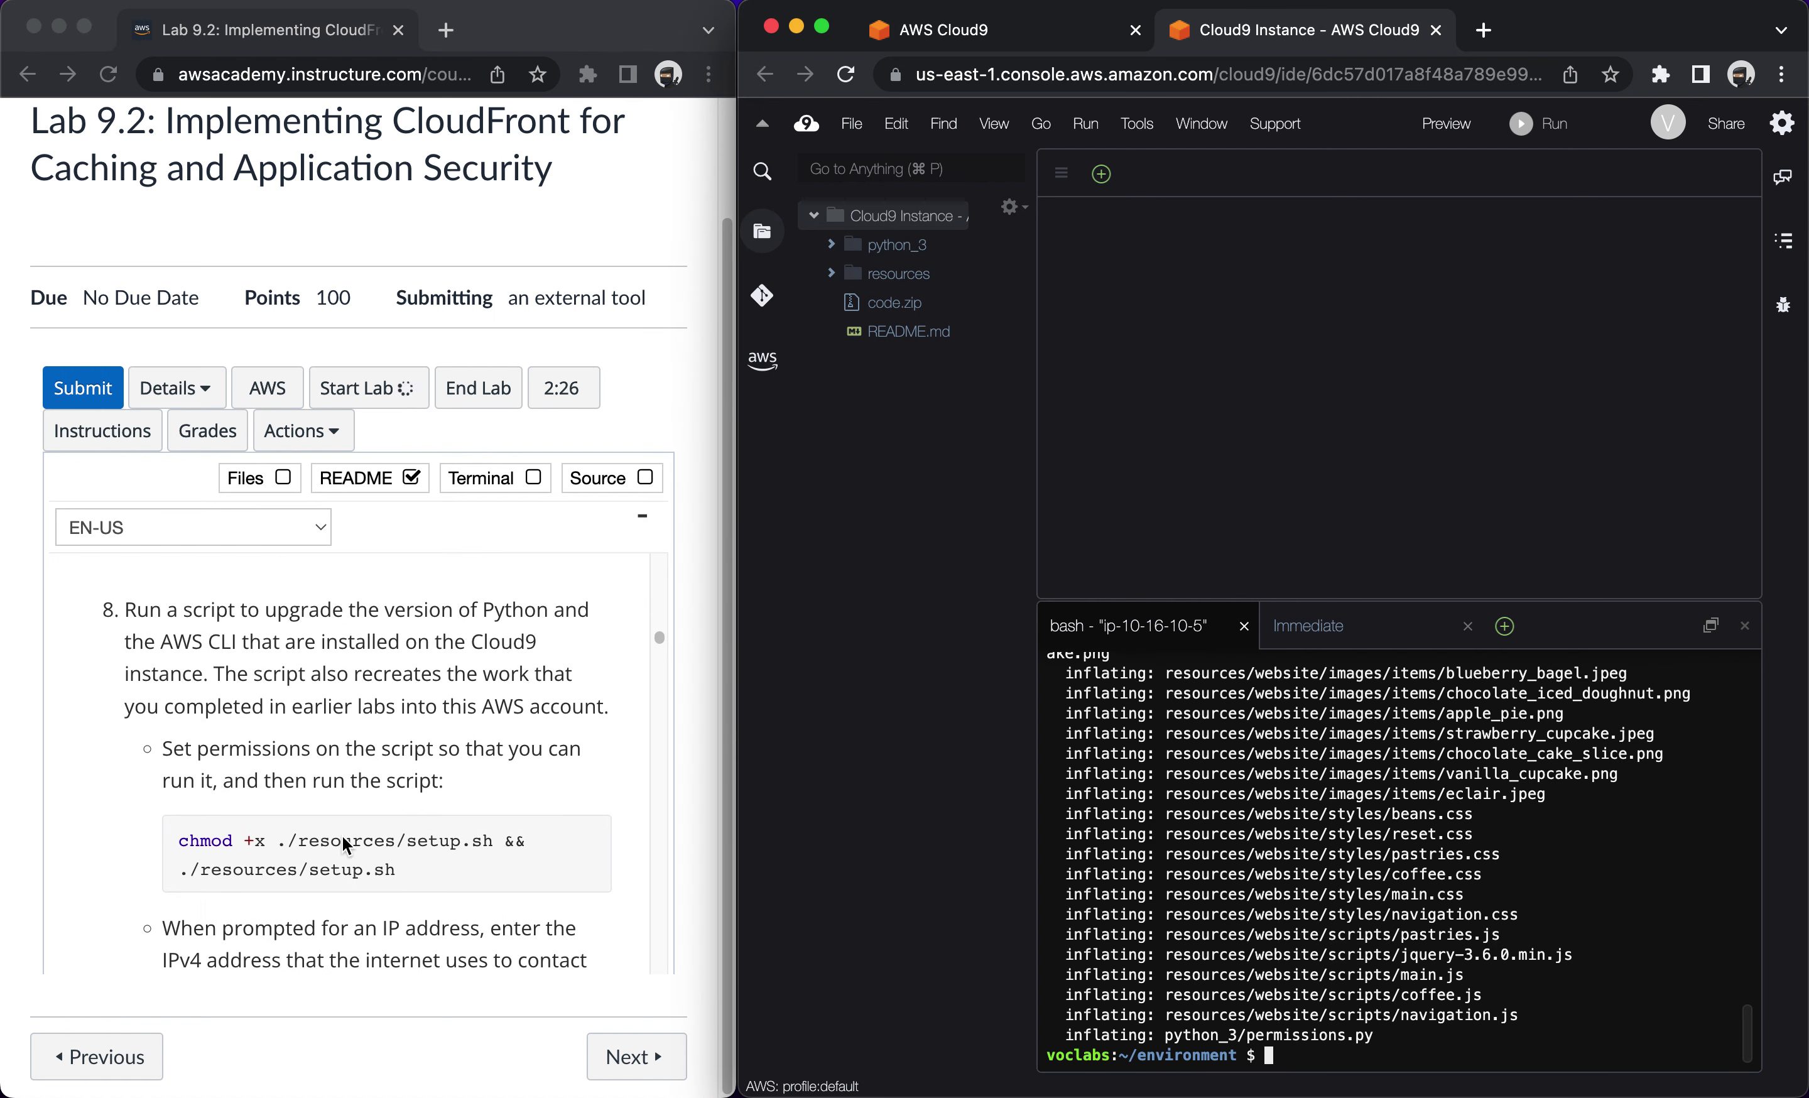
triple_click(342, 835)
key(super+c)
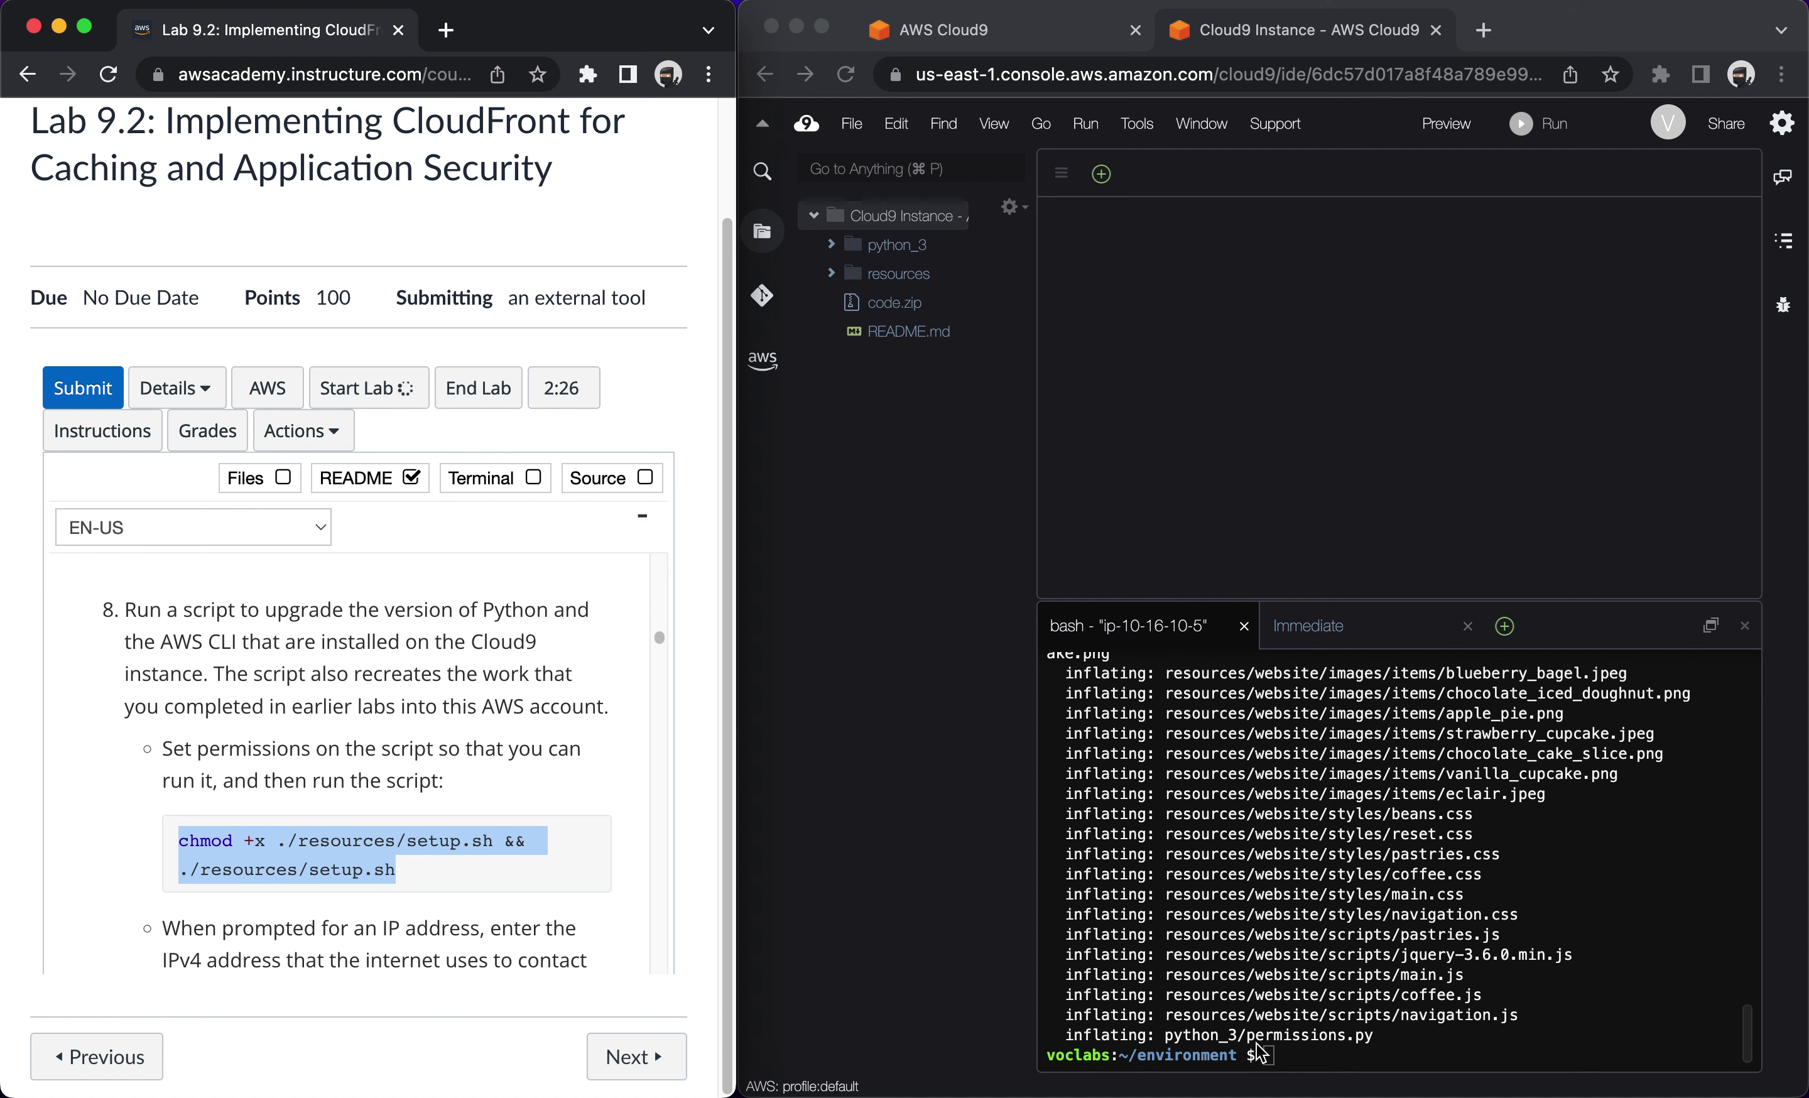
click(1269, 1056)
key(super+v)
key(Return)
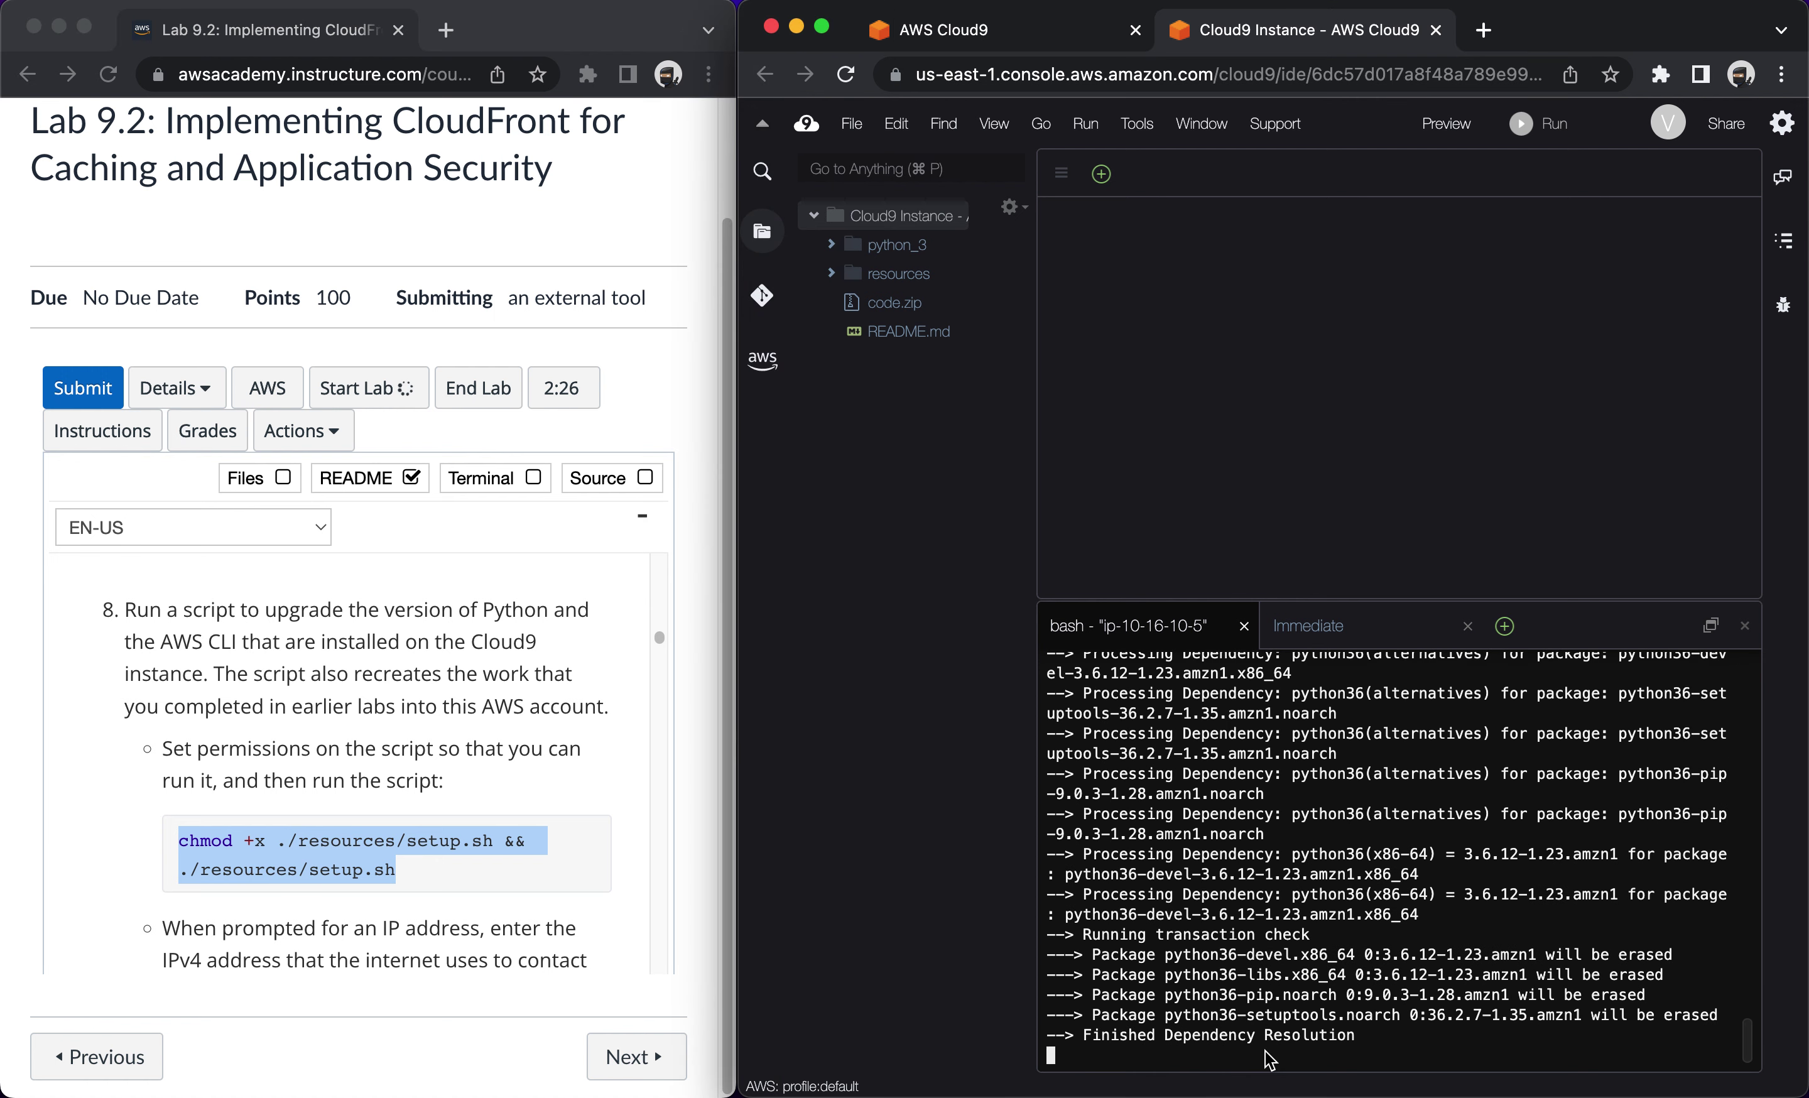
Read the instructions on entering the IPv4 address for the setup script and checking the script for errors.
scroll(529, 865, down, 5)
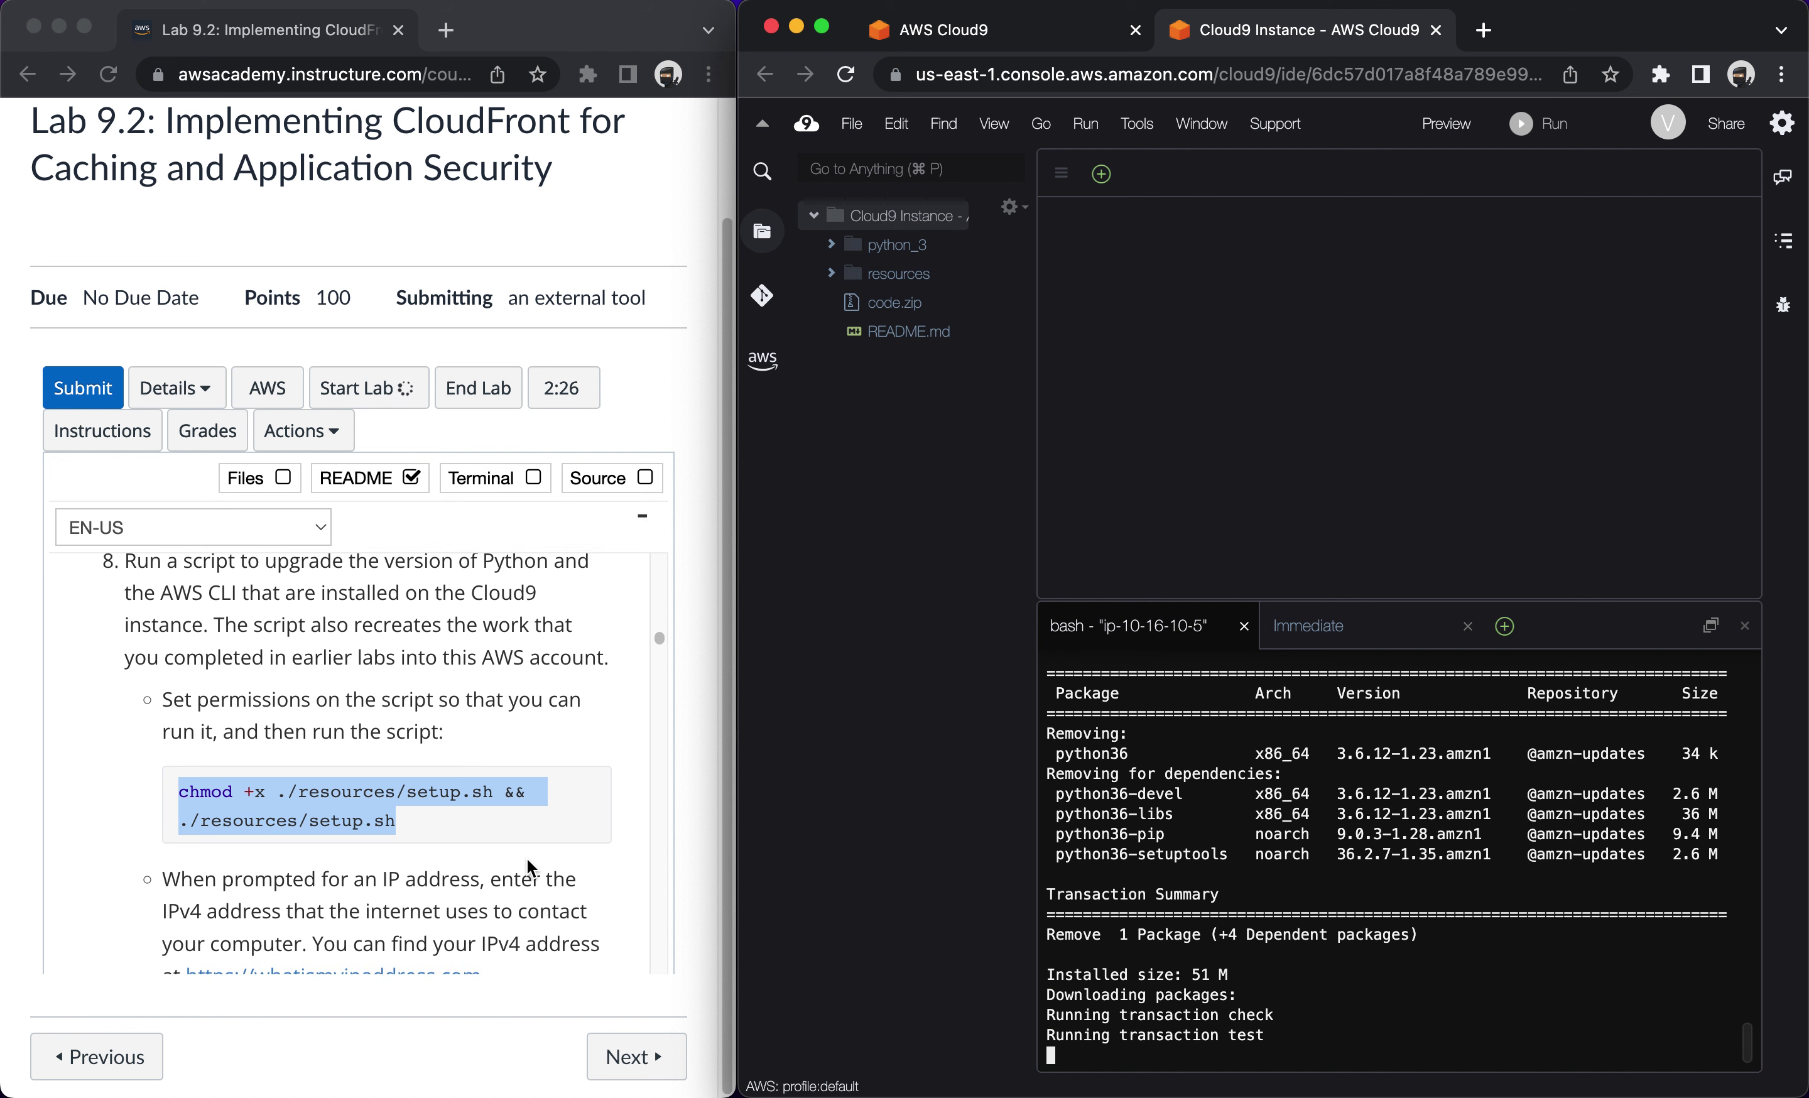
scroll(529, 866, down, 4)
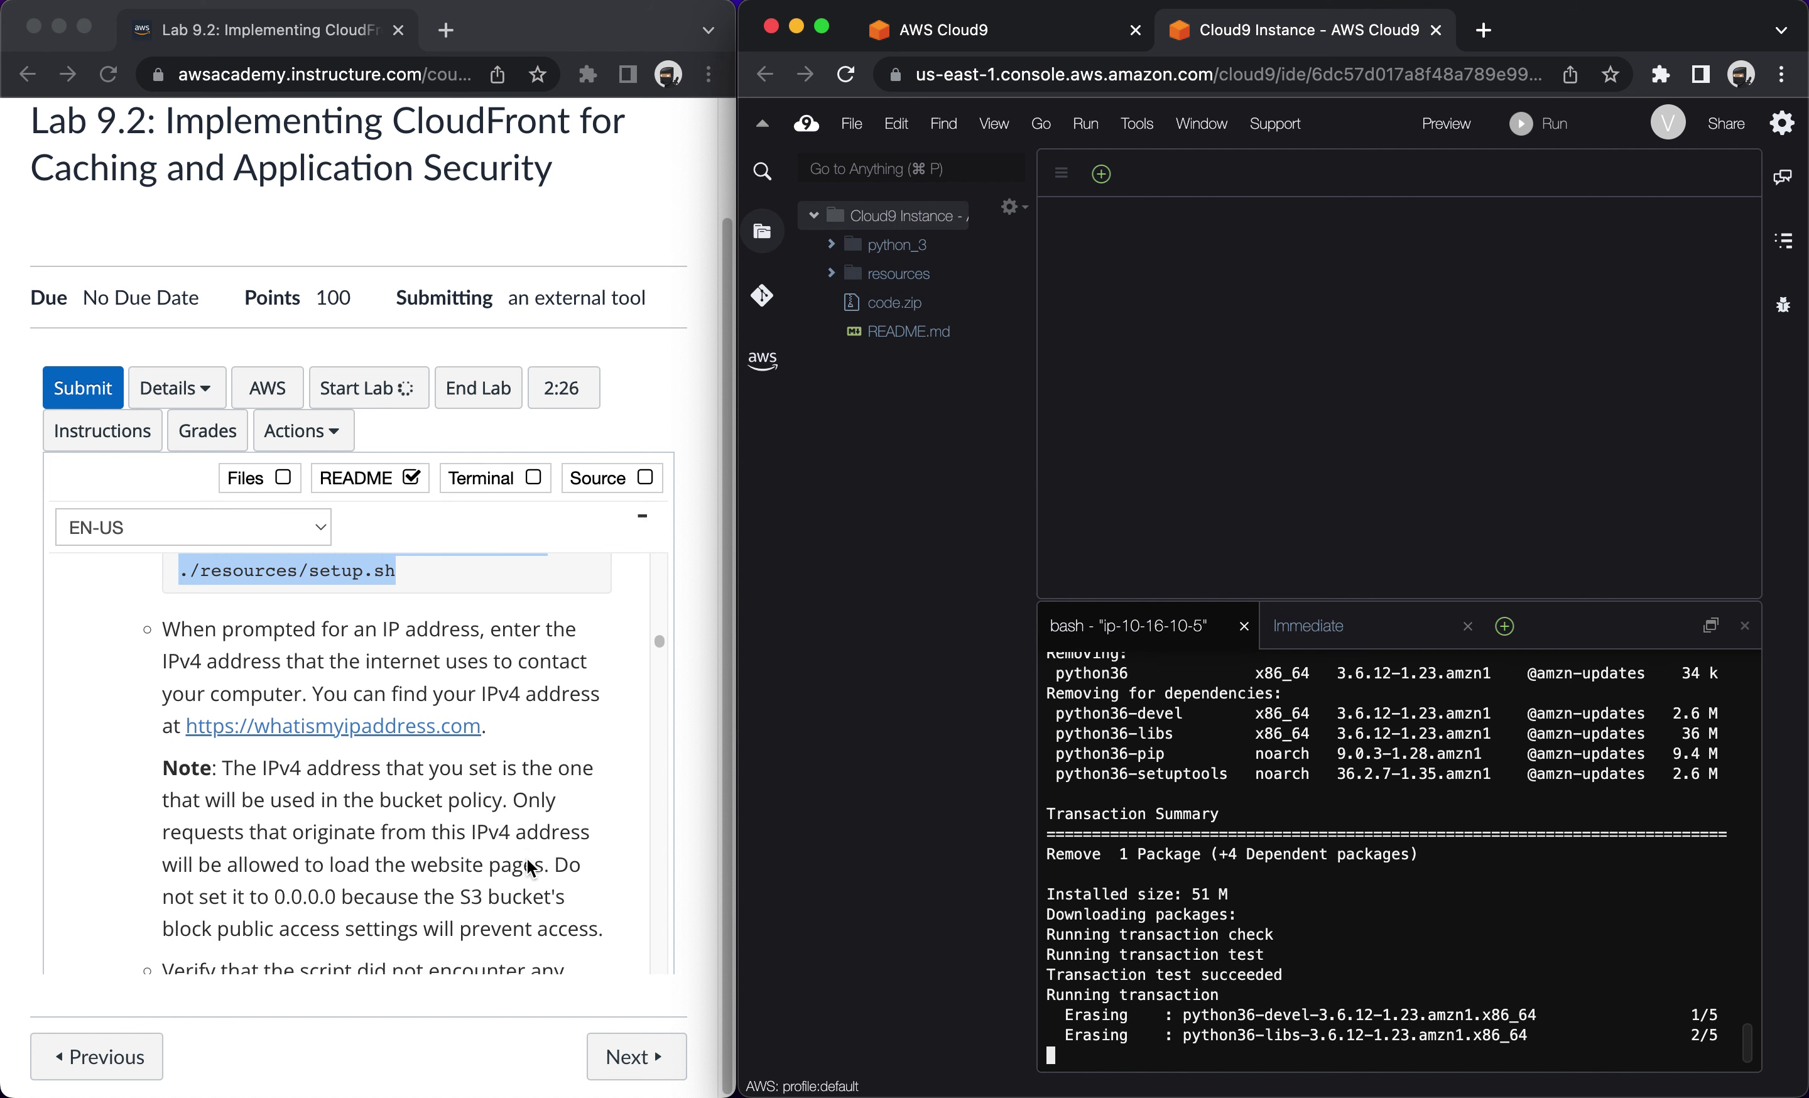
scroll(529, 866, down, 1)
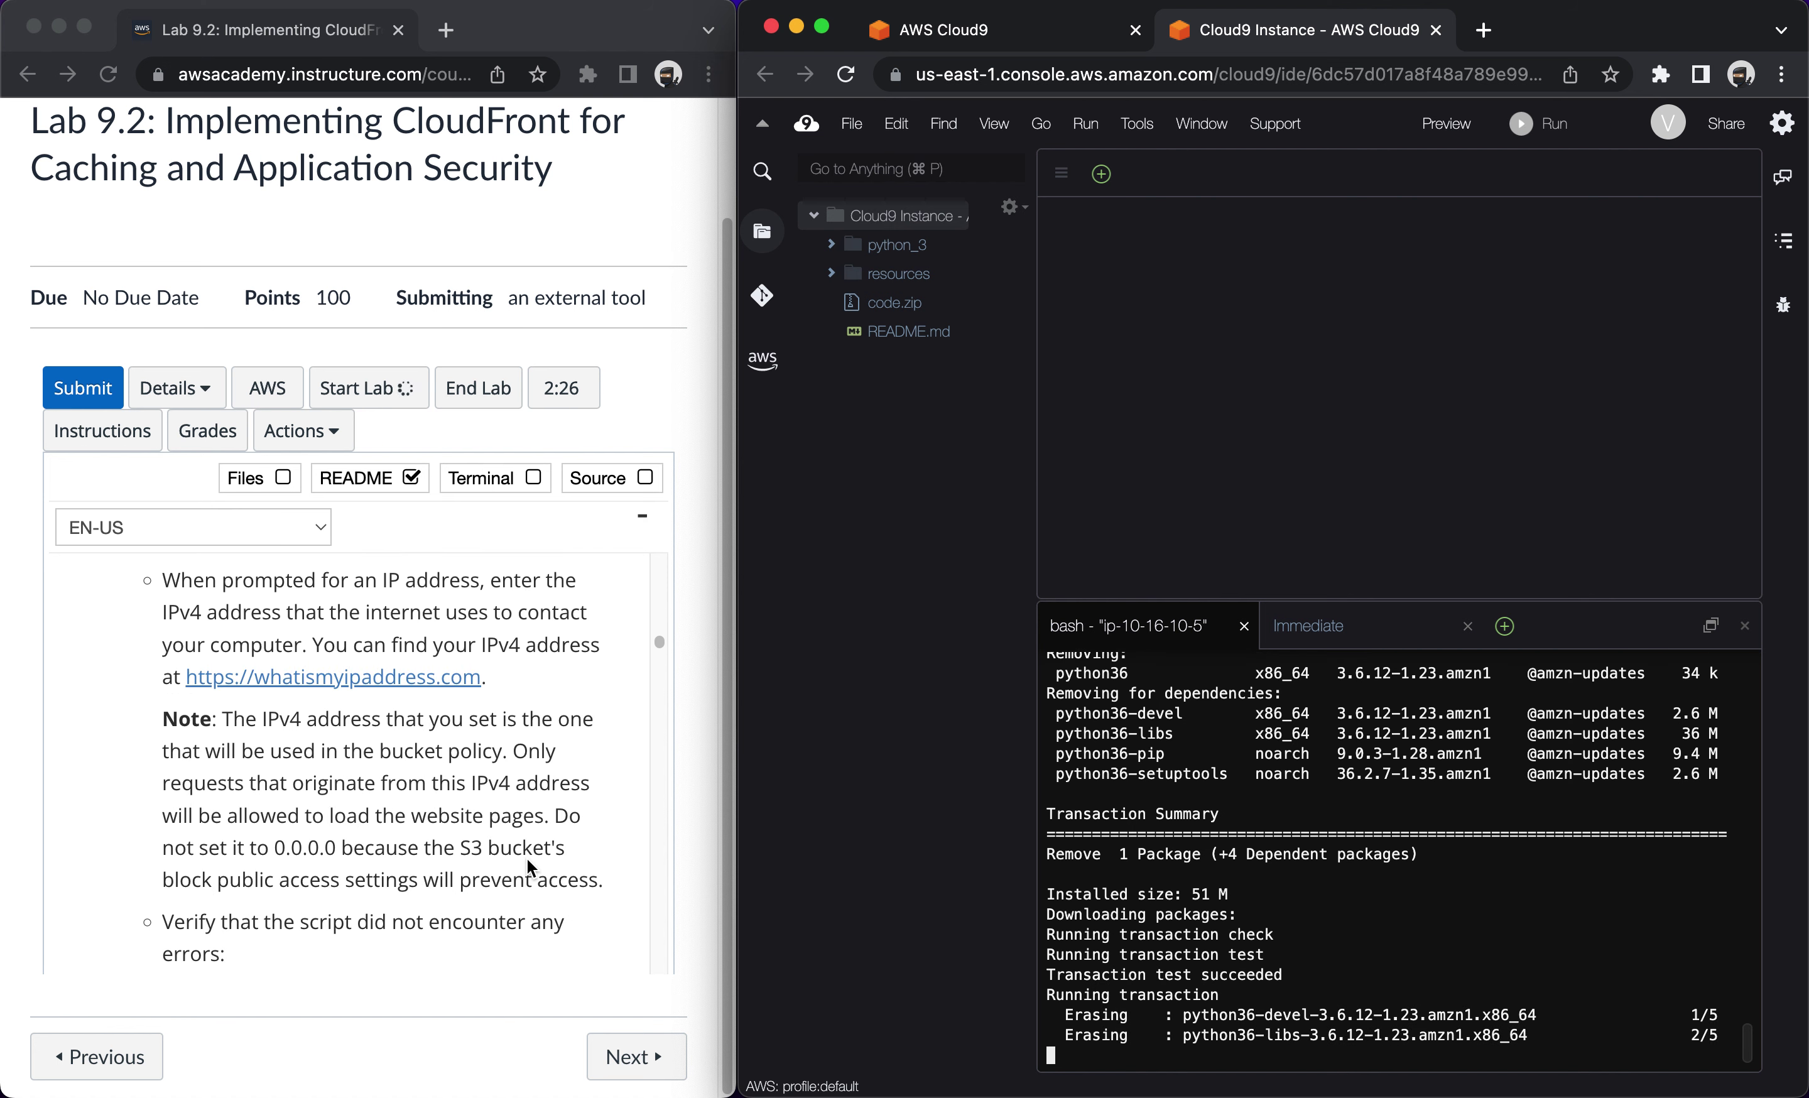
scroll(529, 865, down, 3)
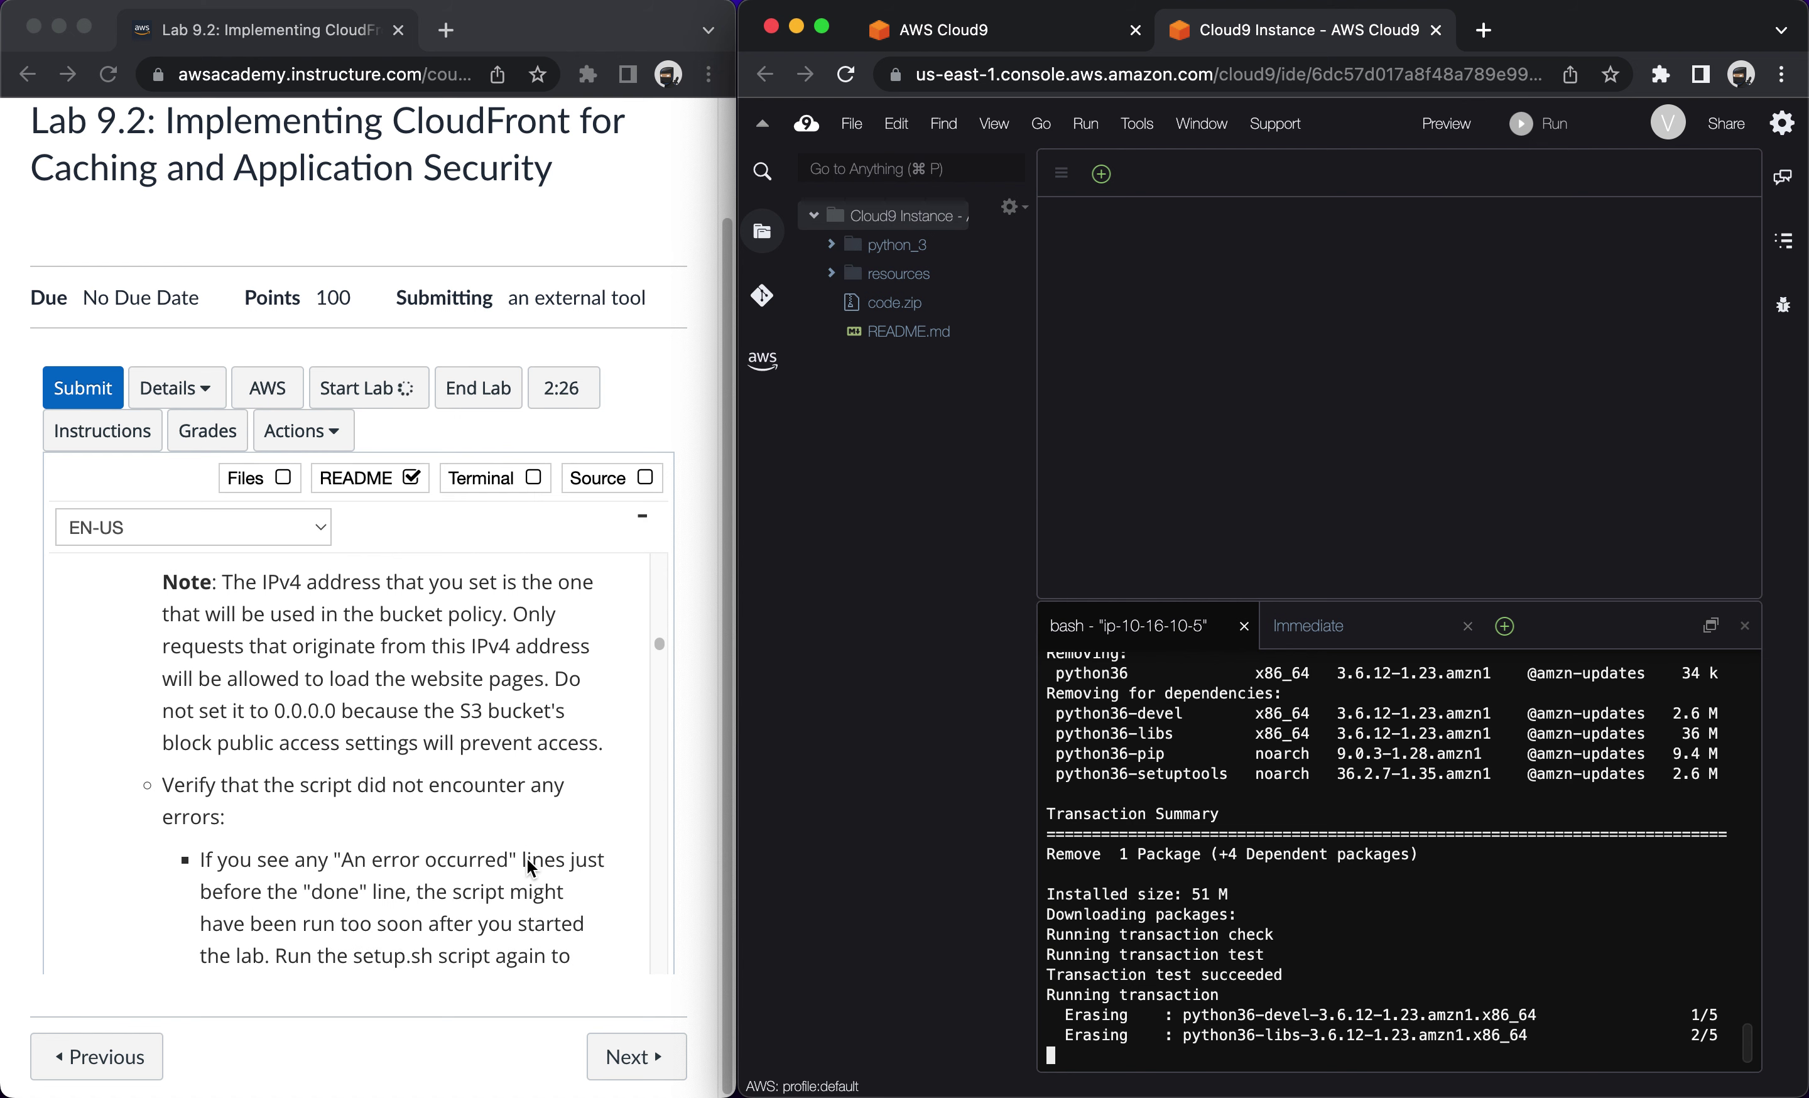
scroll(529, 866, down, 2)
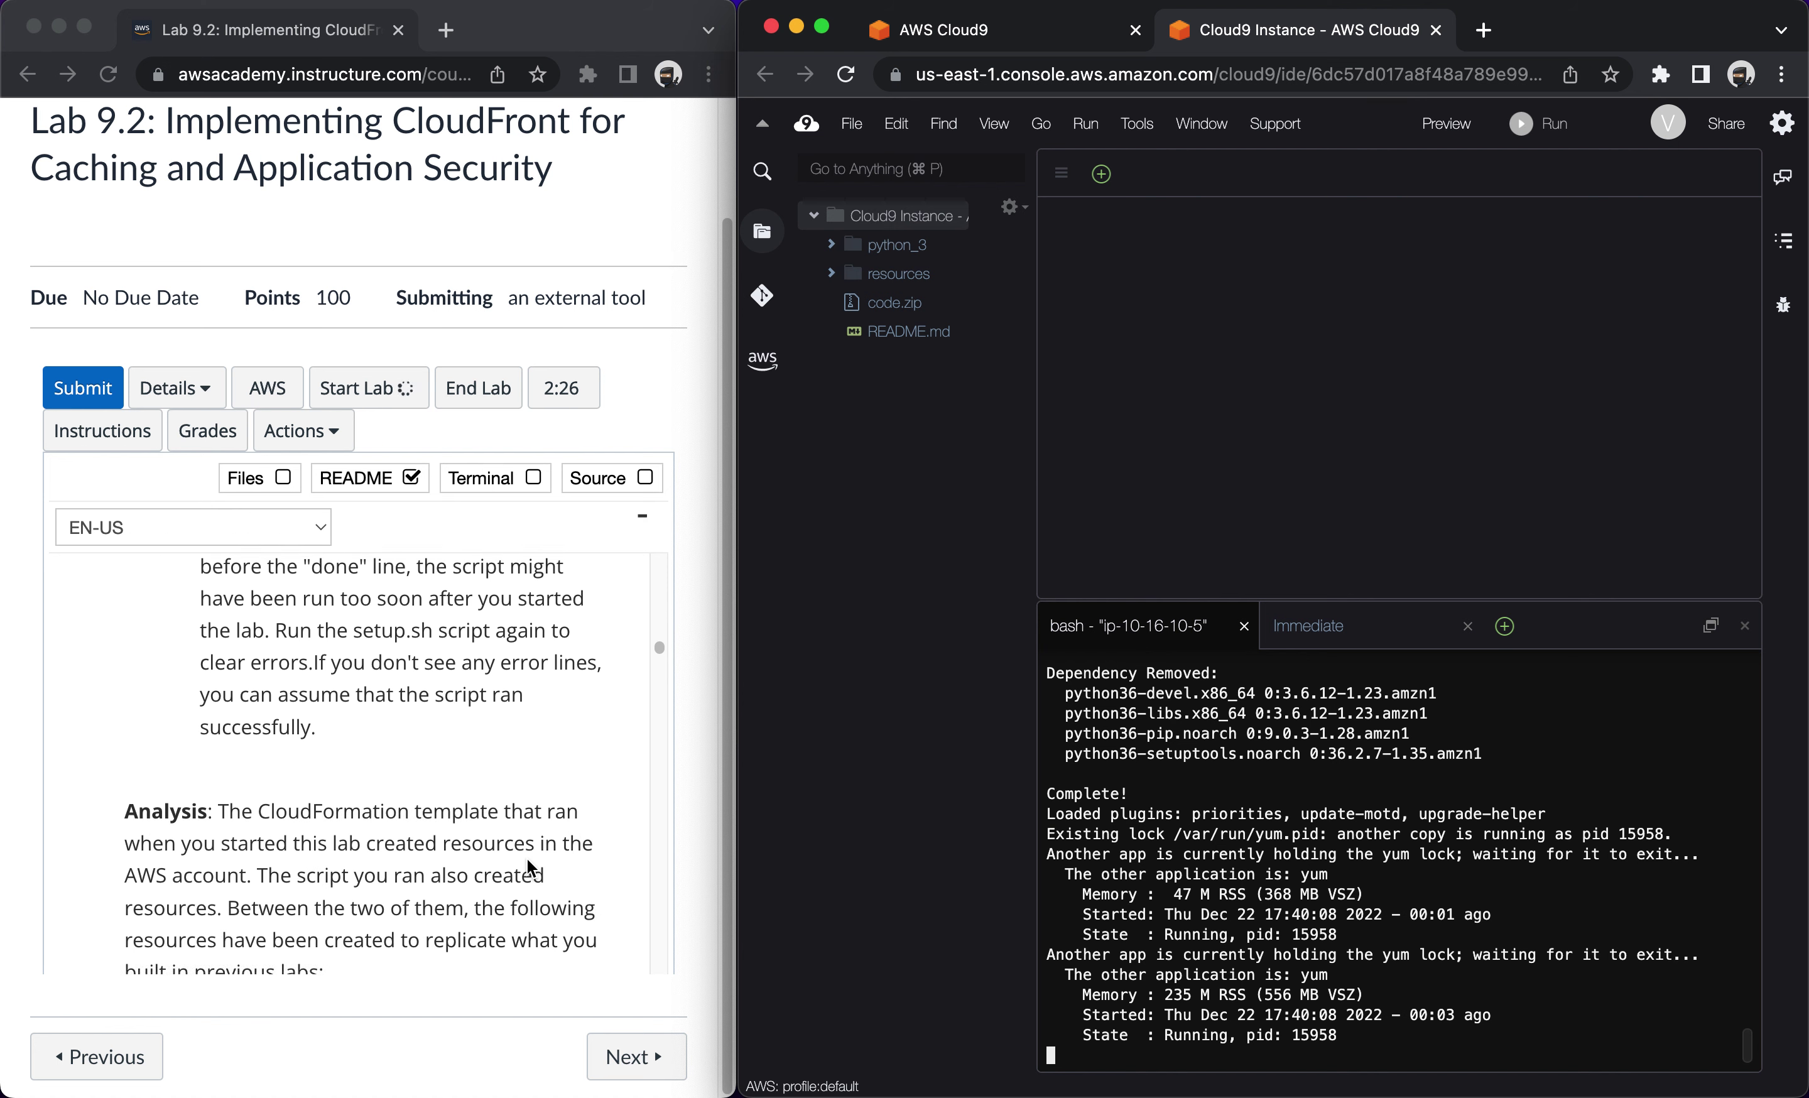
Read the Analysis section on the resources created for the lab, continuing to step 9 on verifying the AWS CLI version.
scroll(529, 866, down, 6)
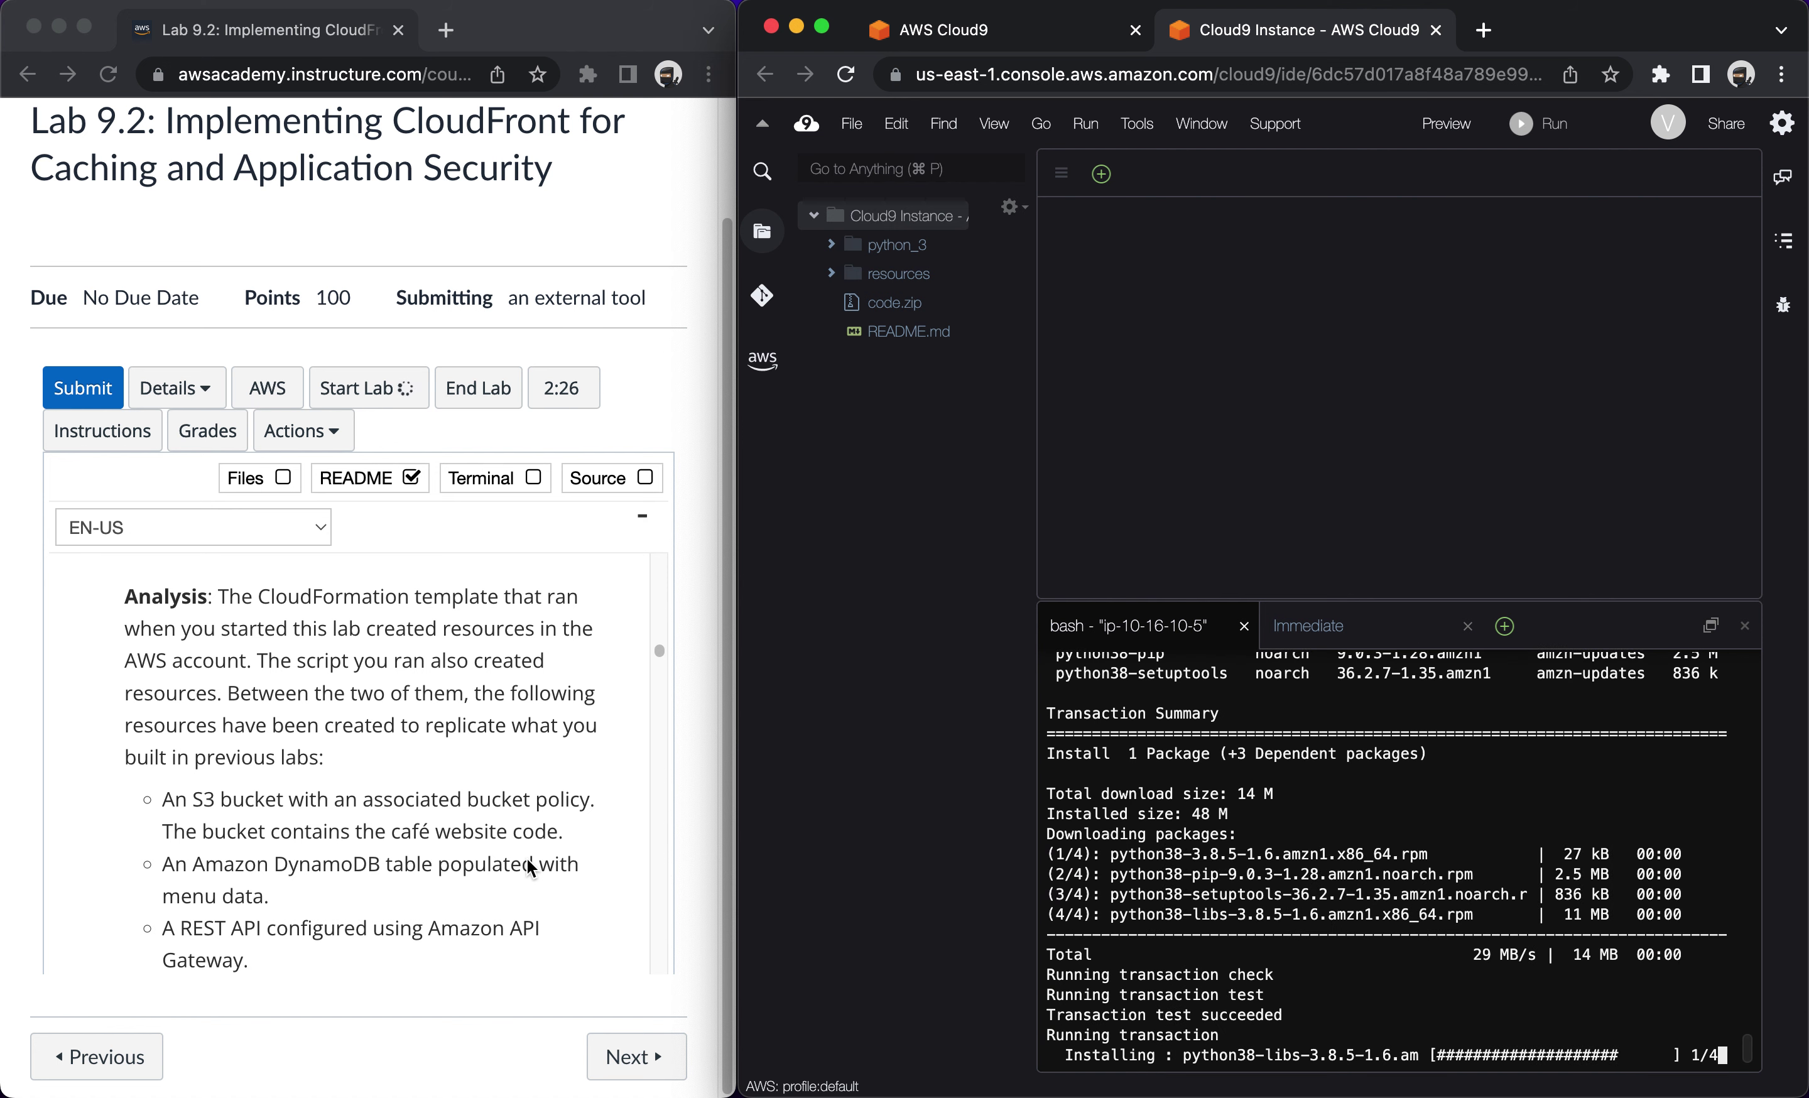
scroll(529, 866, down, 1)
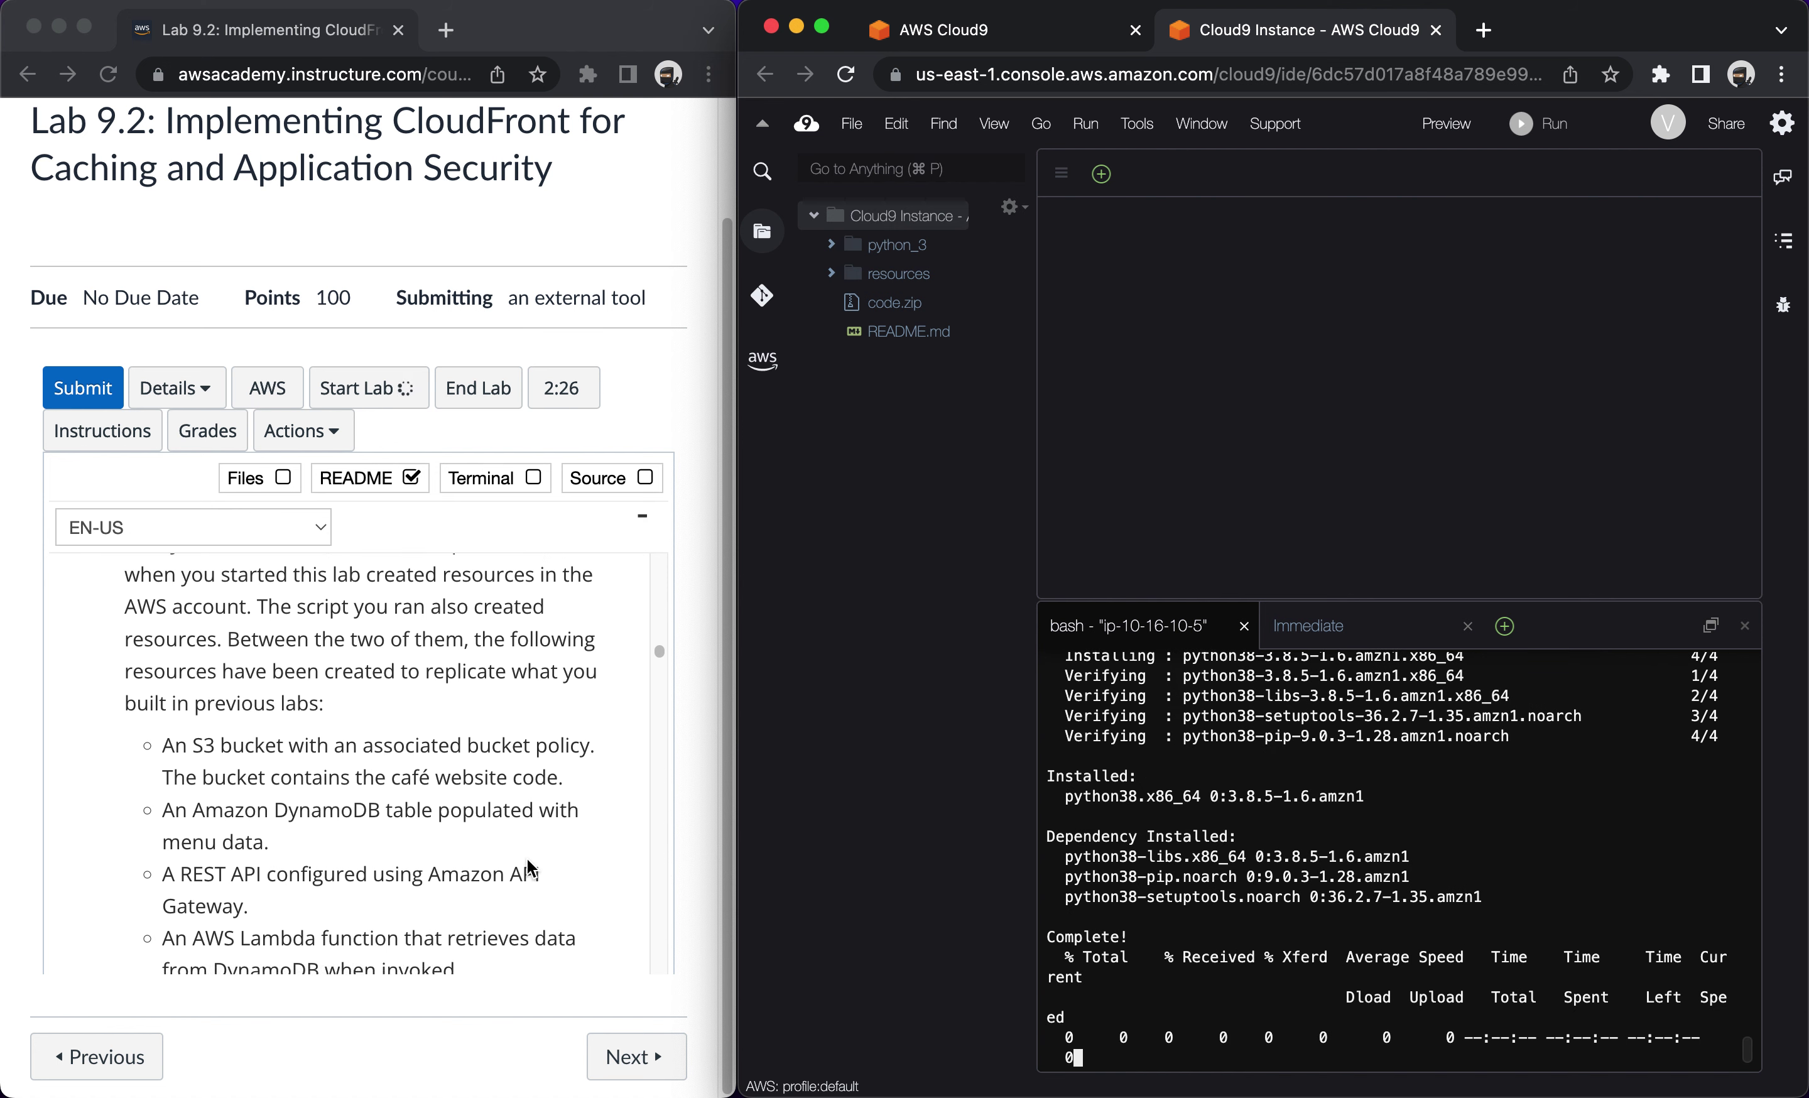
scroll(529, 866, down, 4)
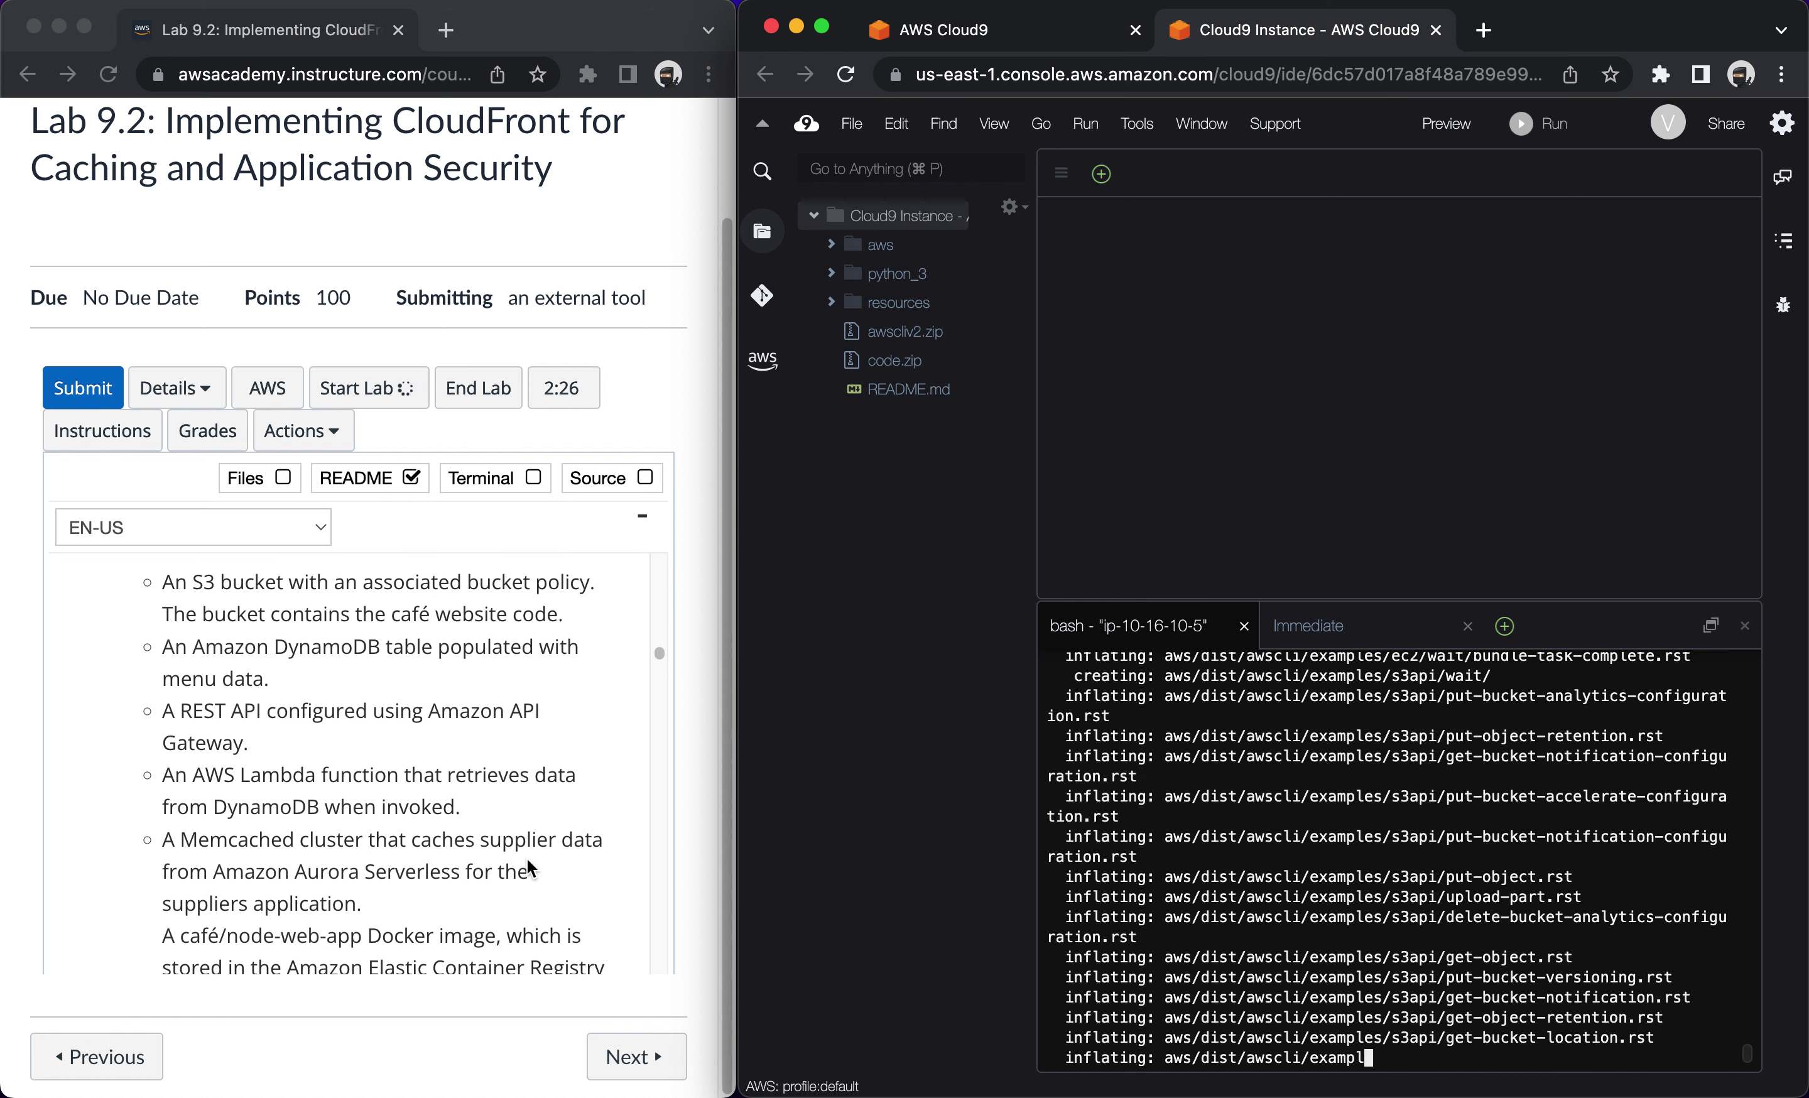
scroll(529, 866, down, 4)
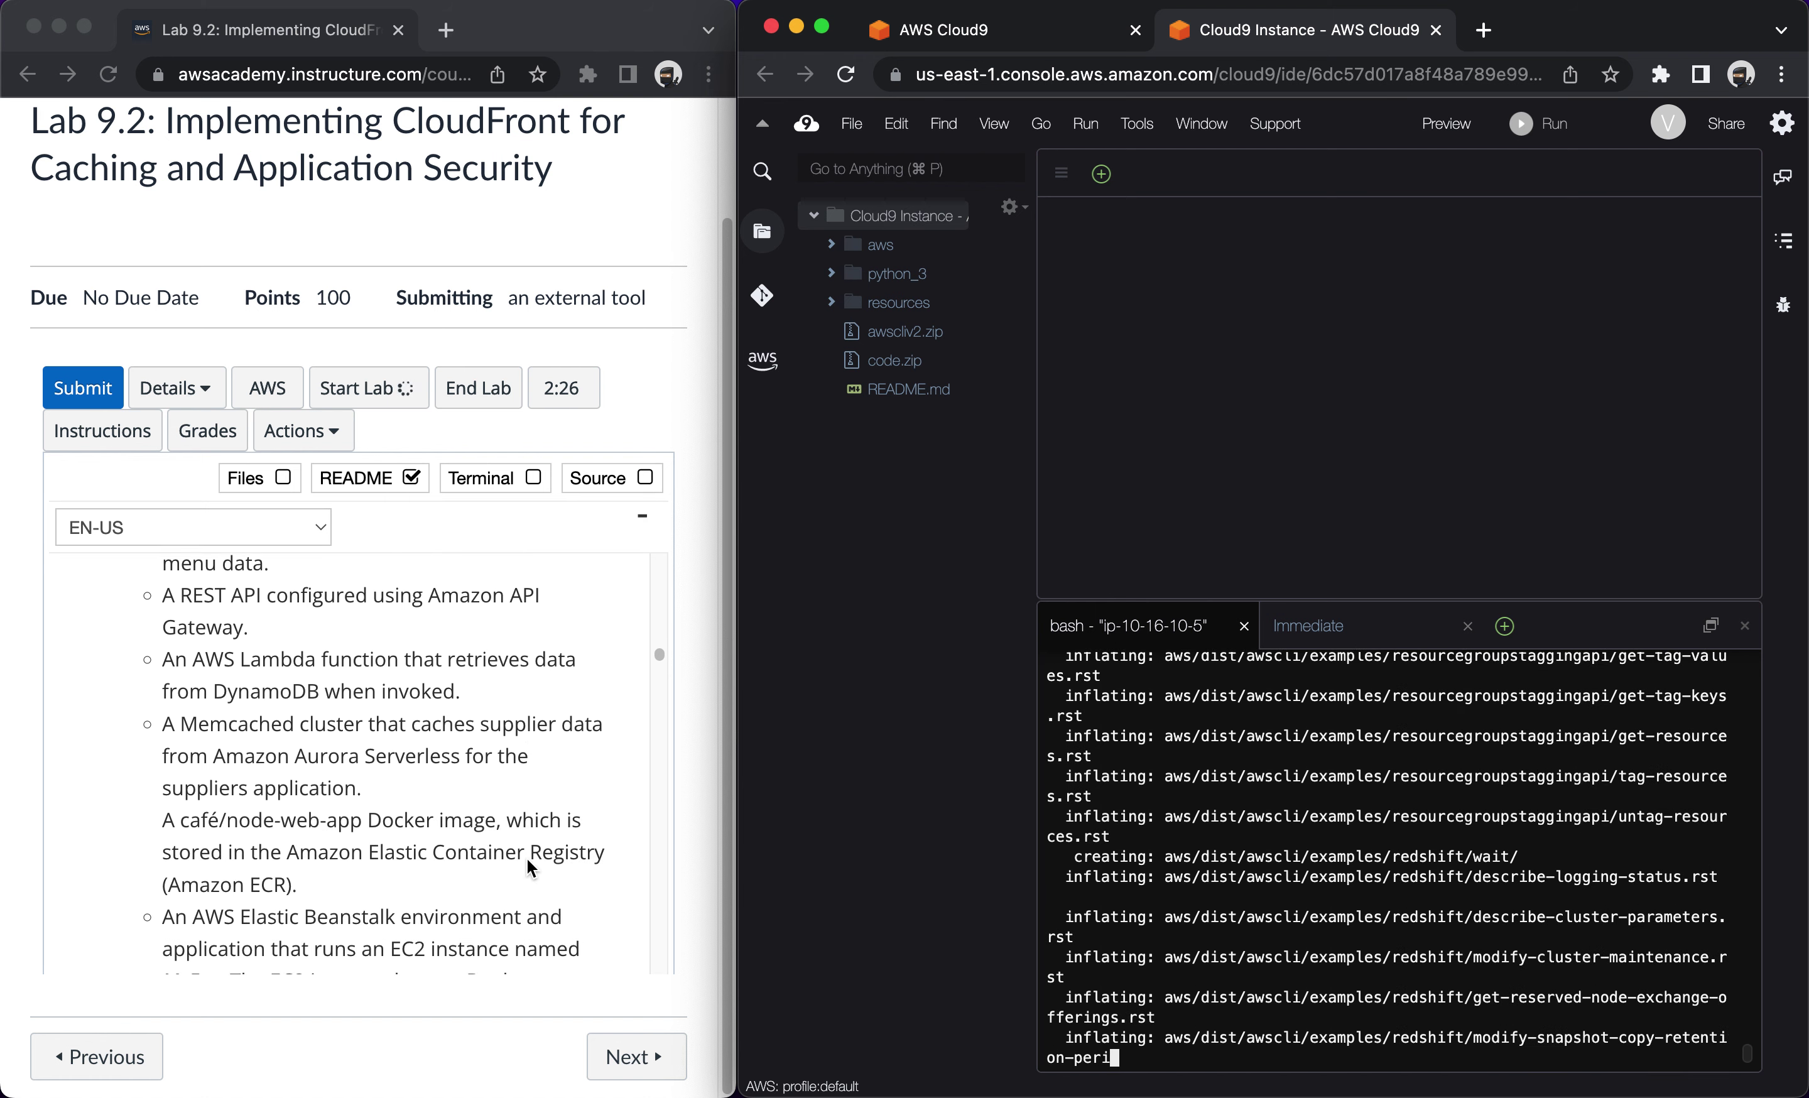
scroll(529, 866, down, 2)
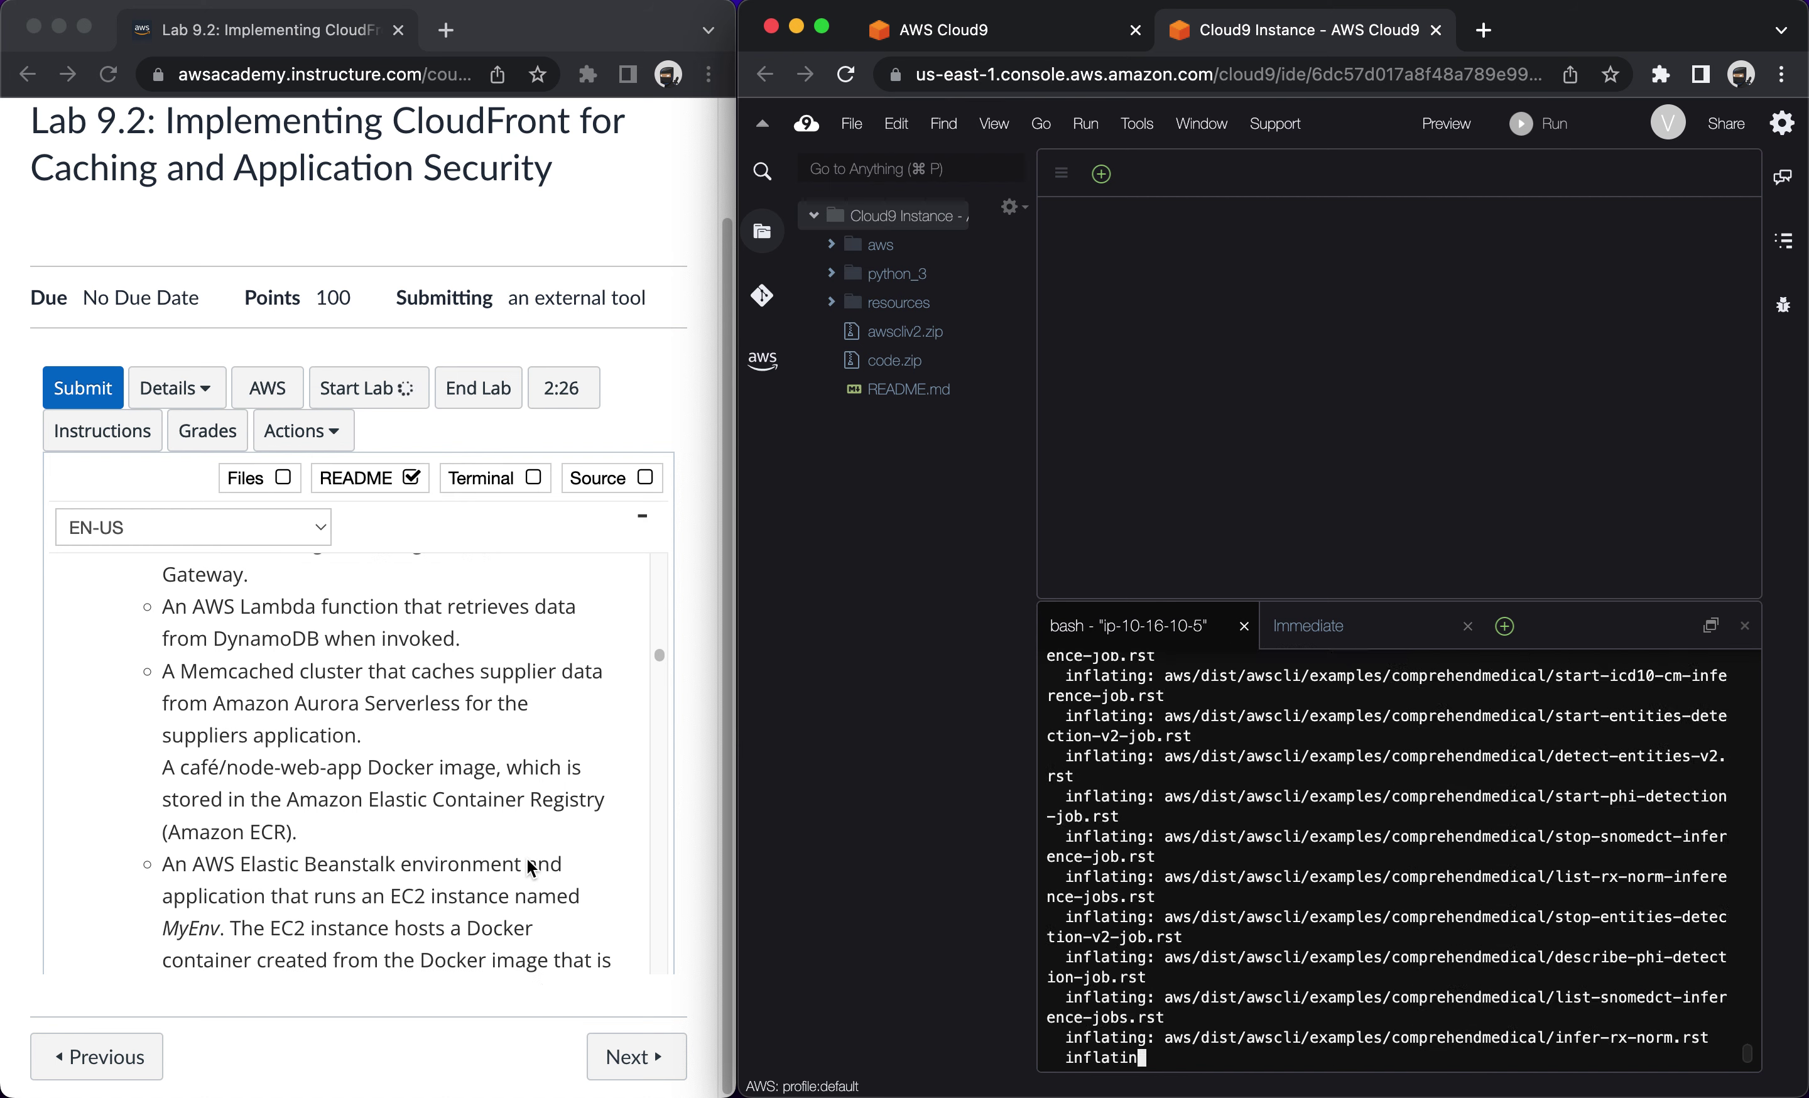
scroll(529, 866, down, 1)
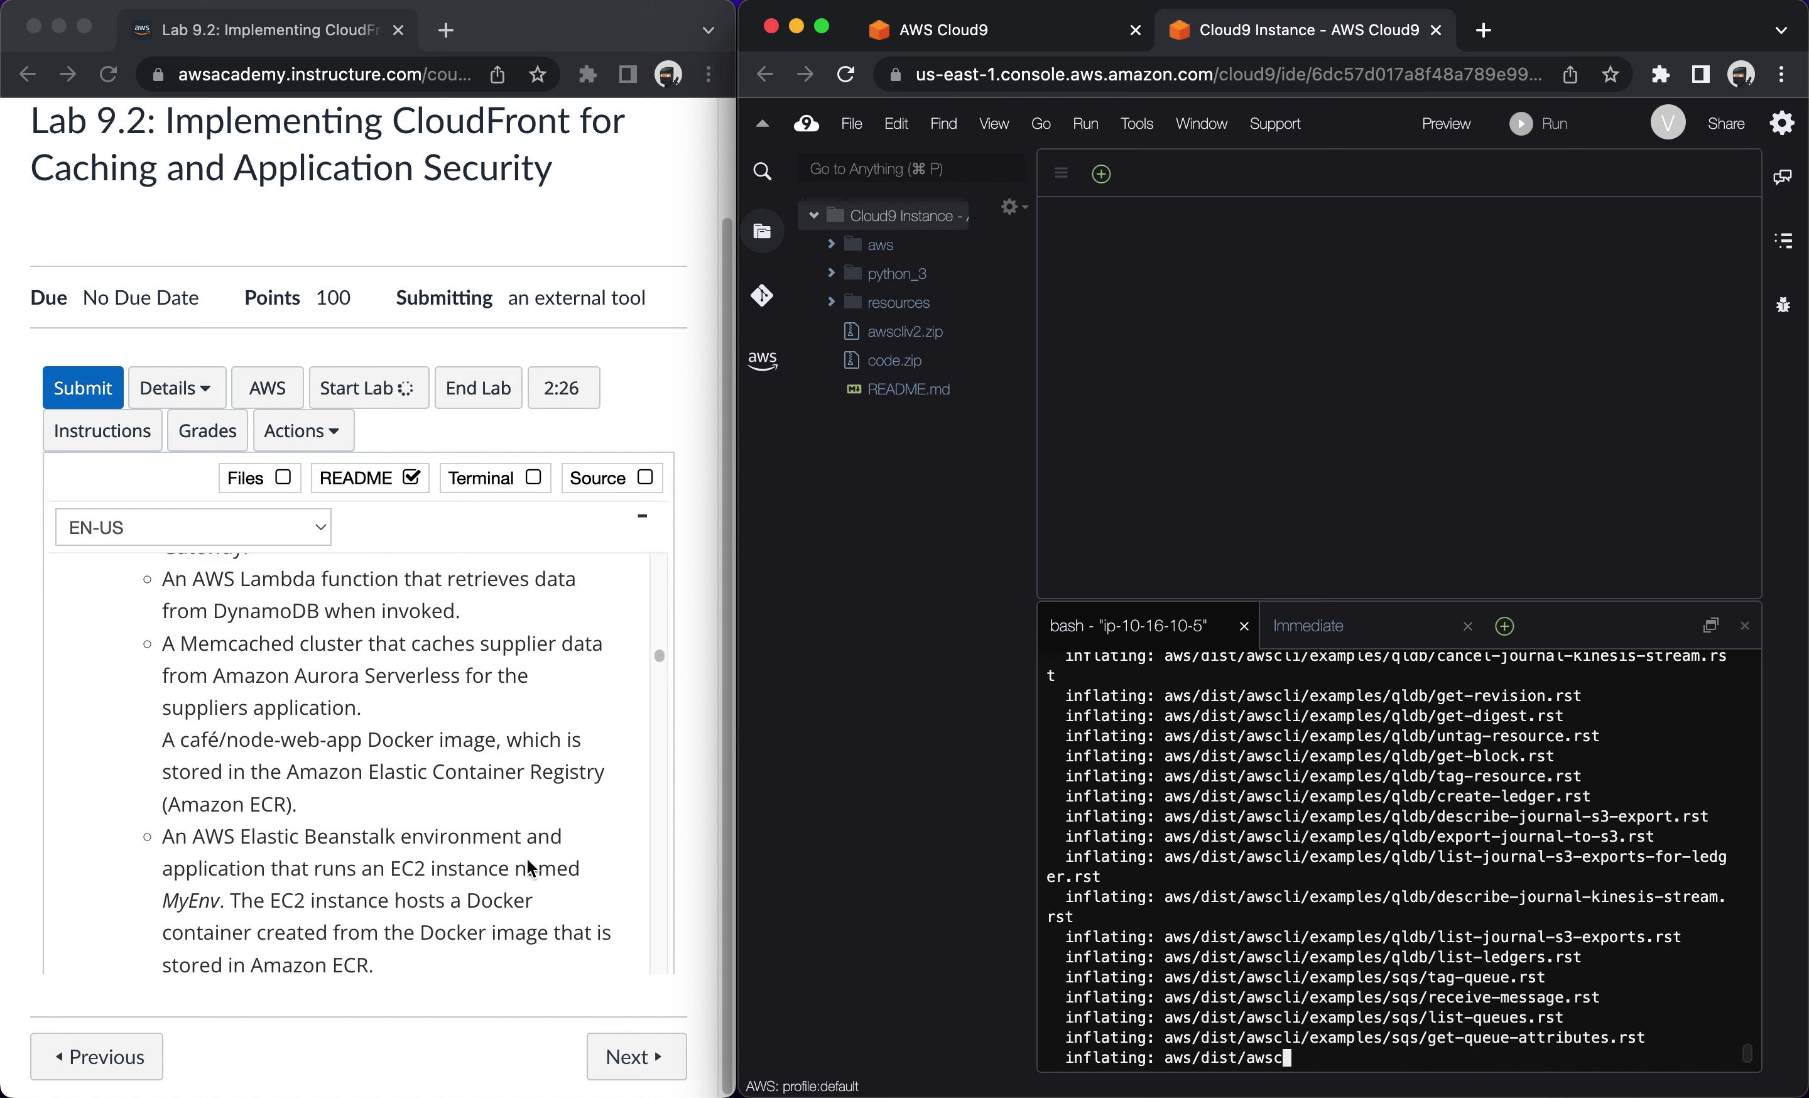
scroll(529, 866, down, 6)
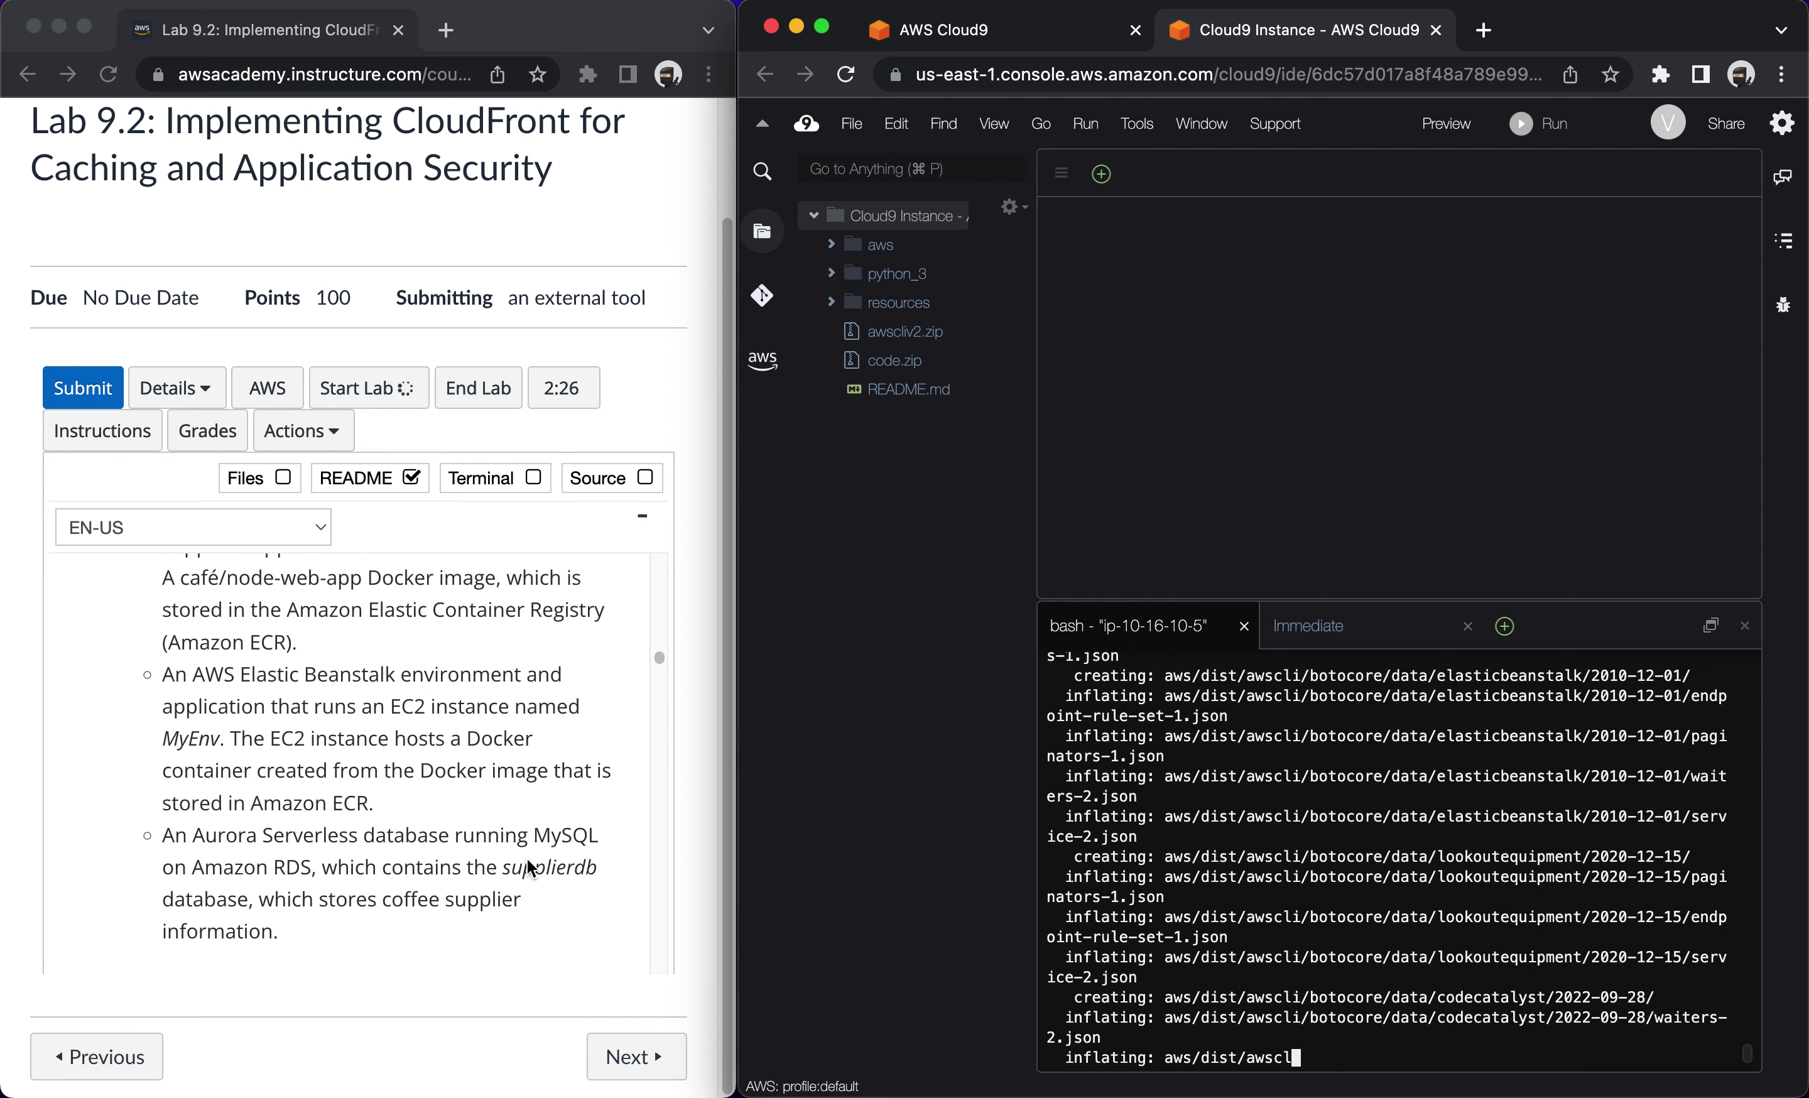
scroll(529, 865, down, 5)
scroll(528, 867, down, 7)
scroll(529, 866, down, 5)
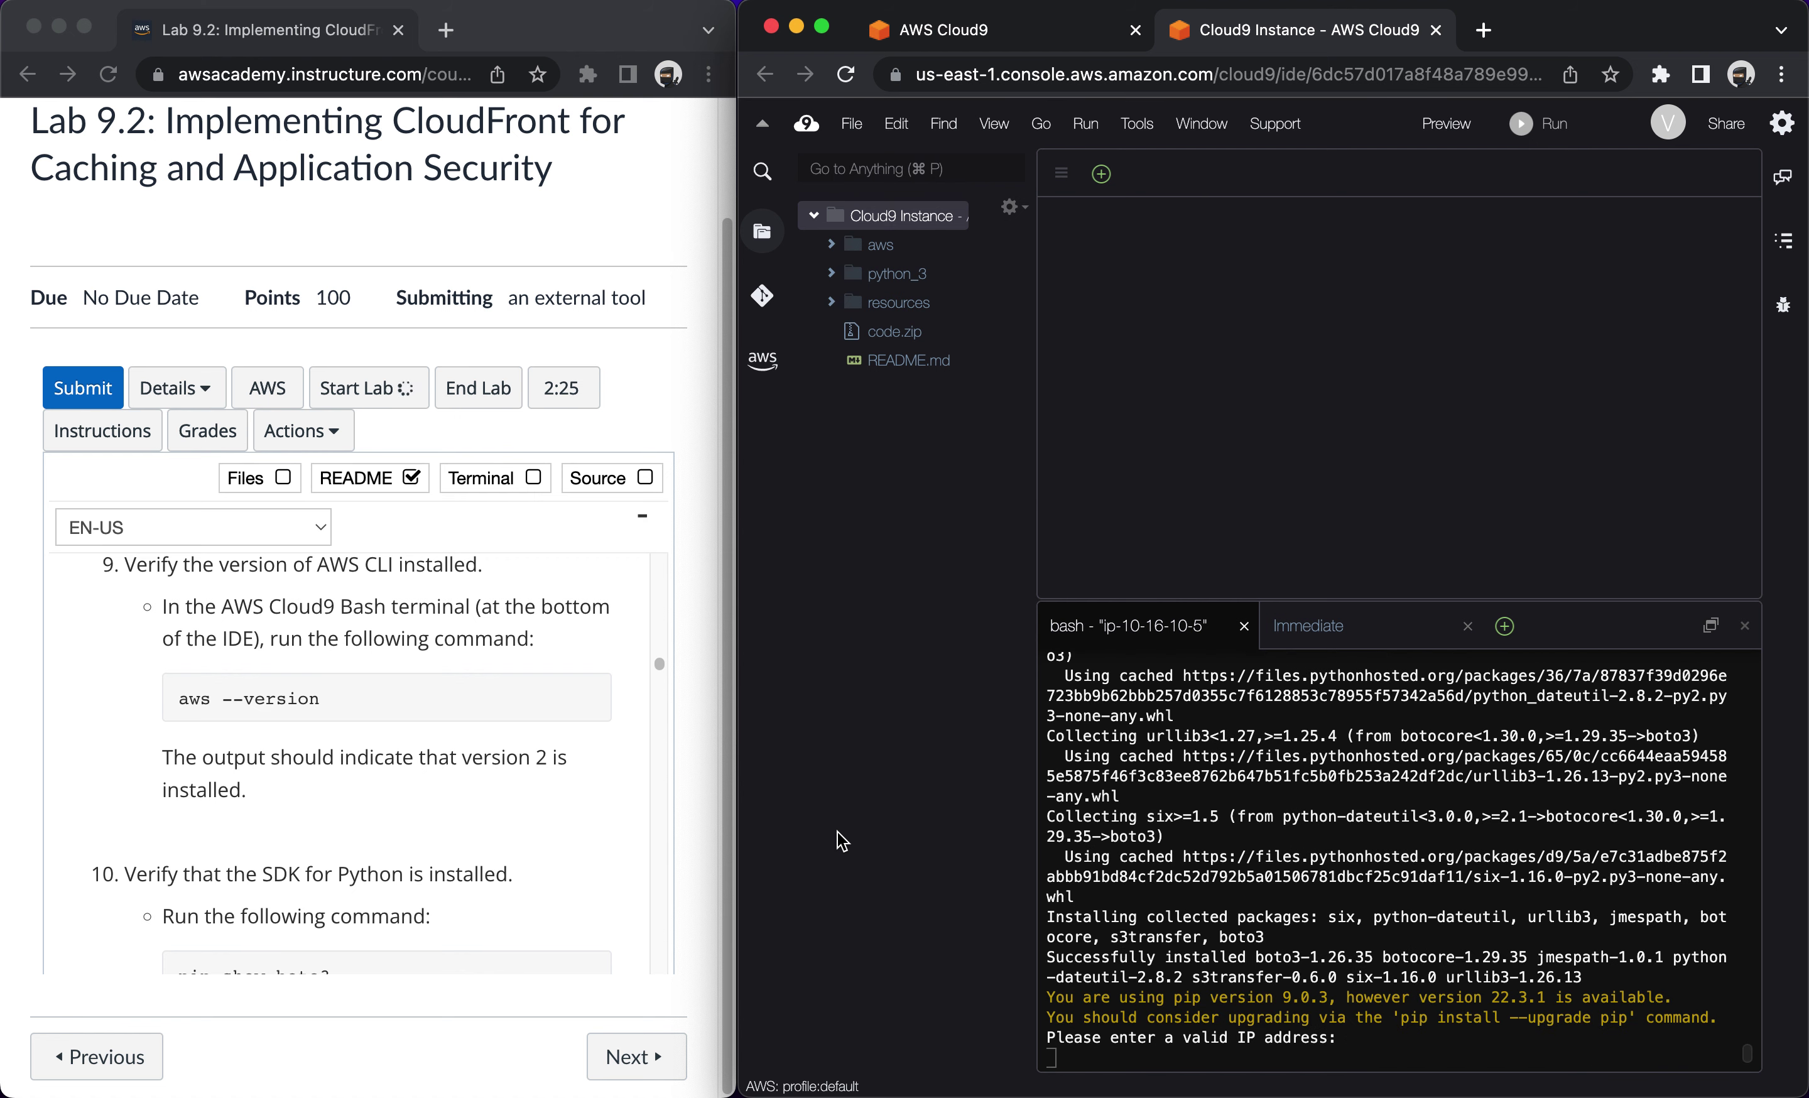
Enter the IPv4 address at the setup script's prompt in the Cloud9 terminal and submit it.
click(1059, 1052)
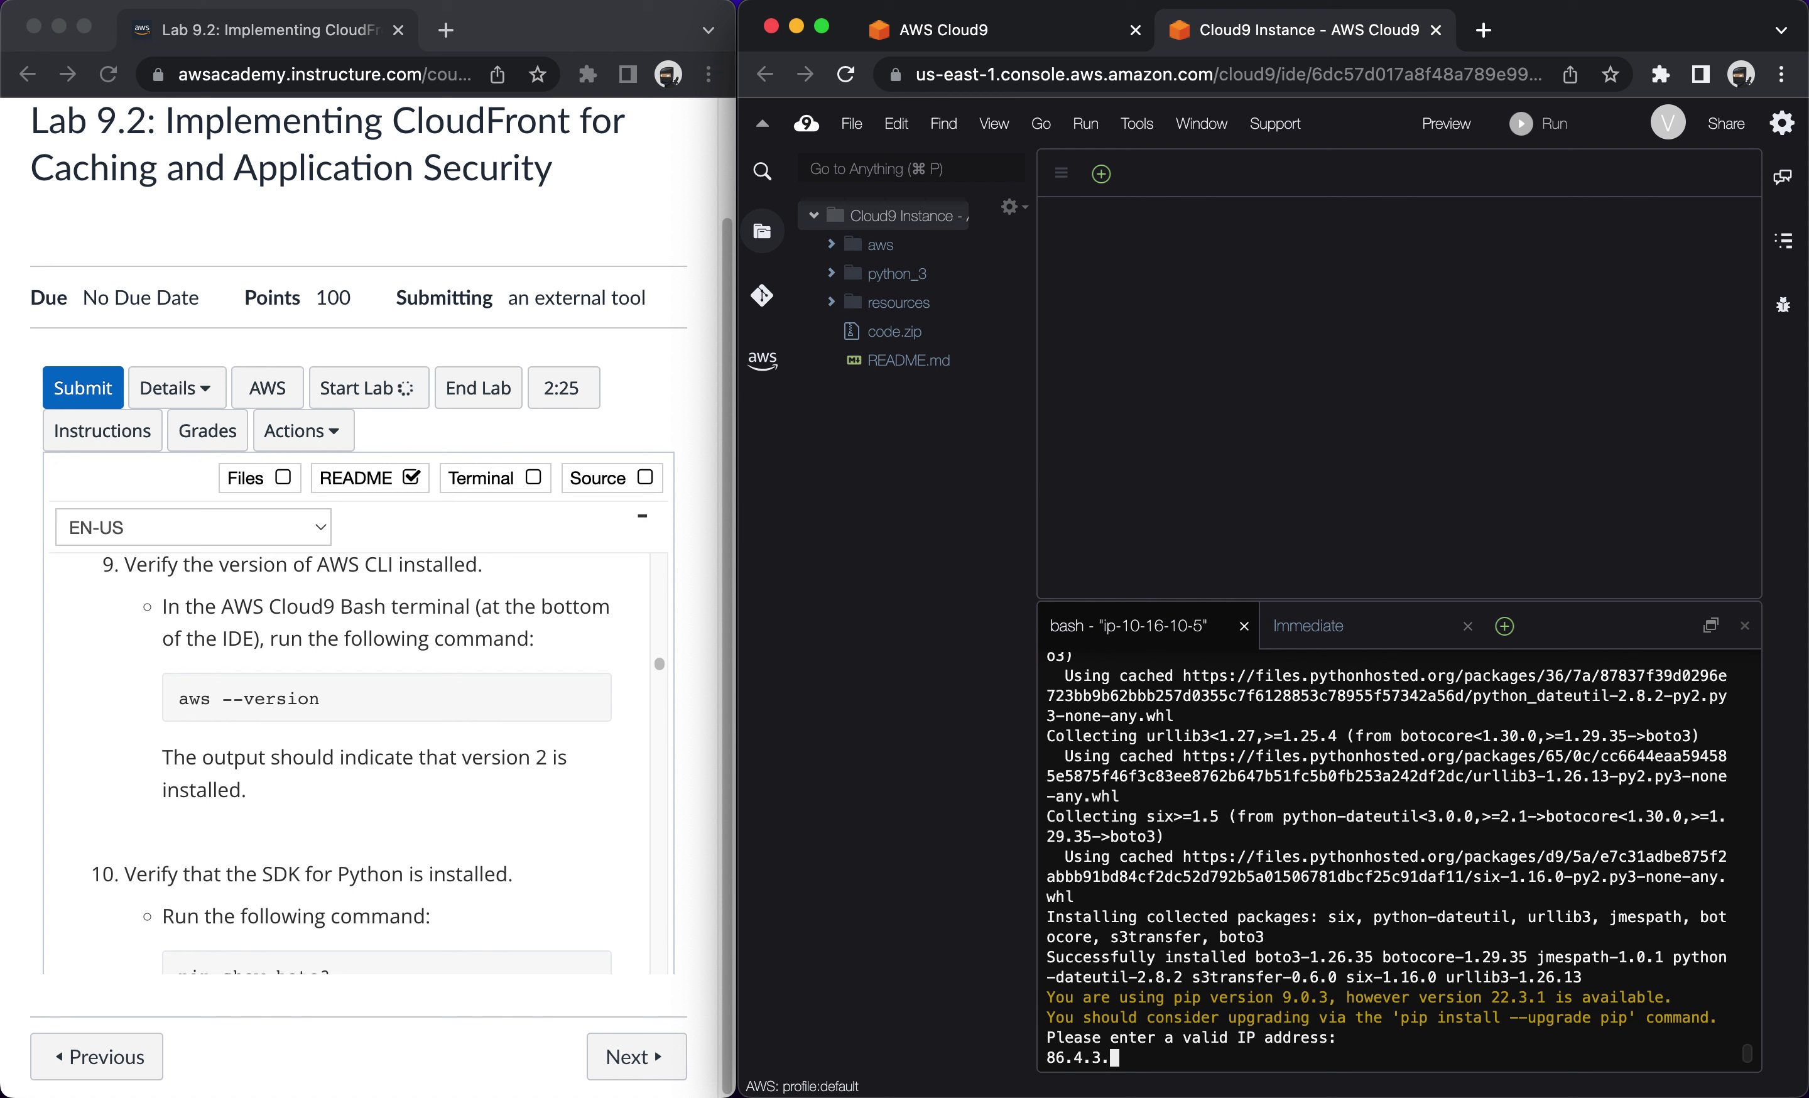
text(86.4.3.1)
key(Return)
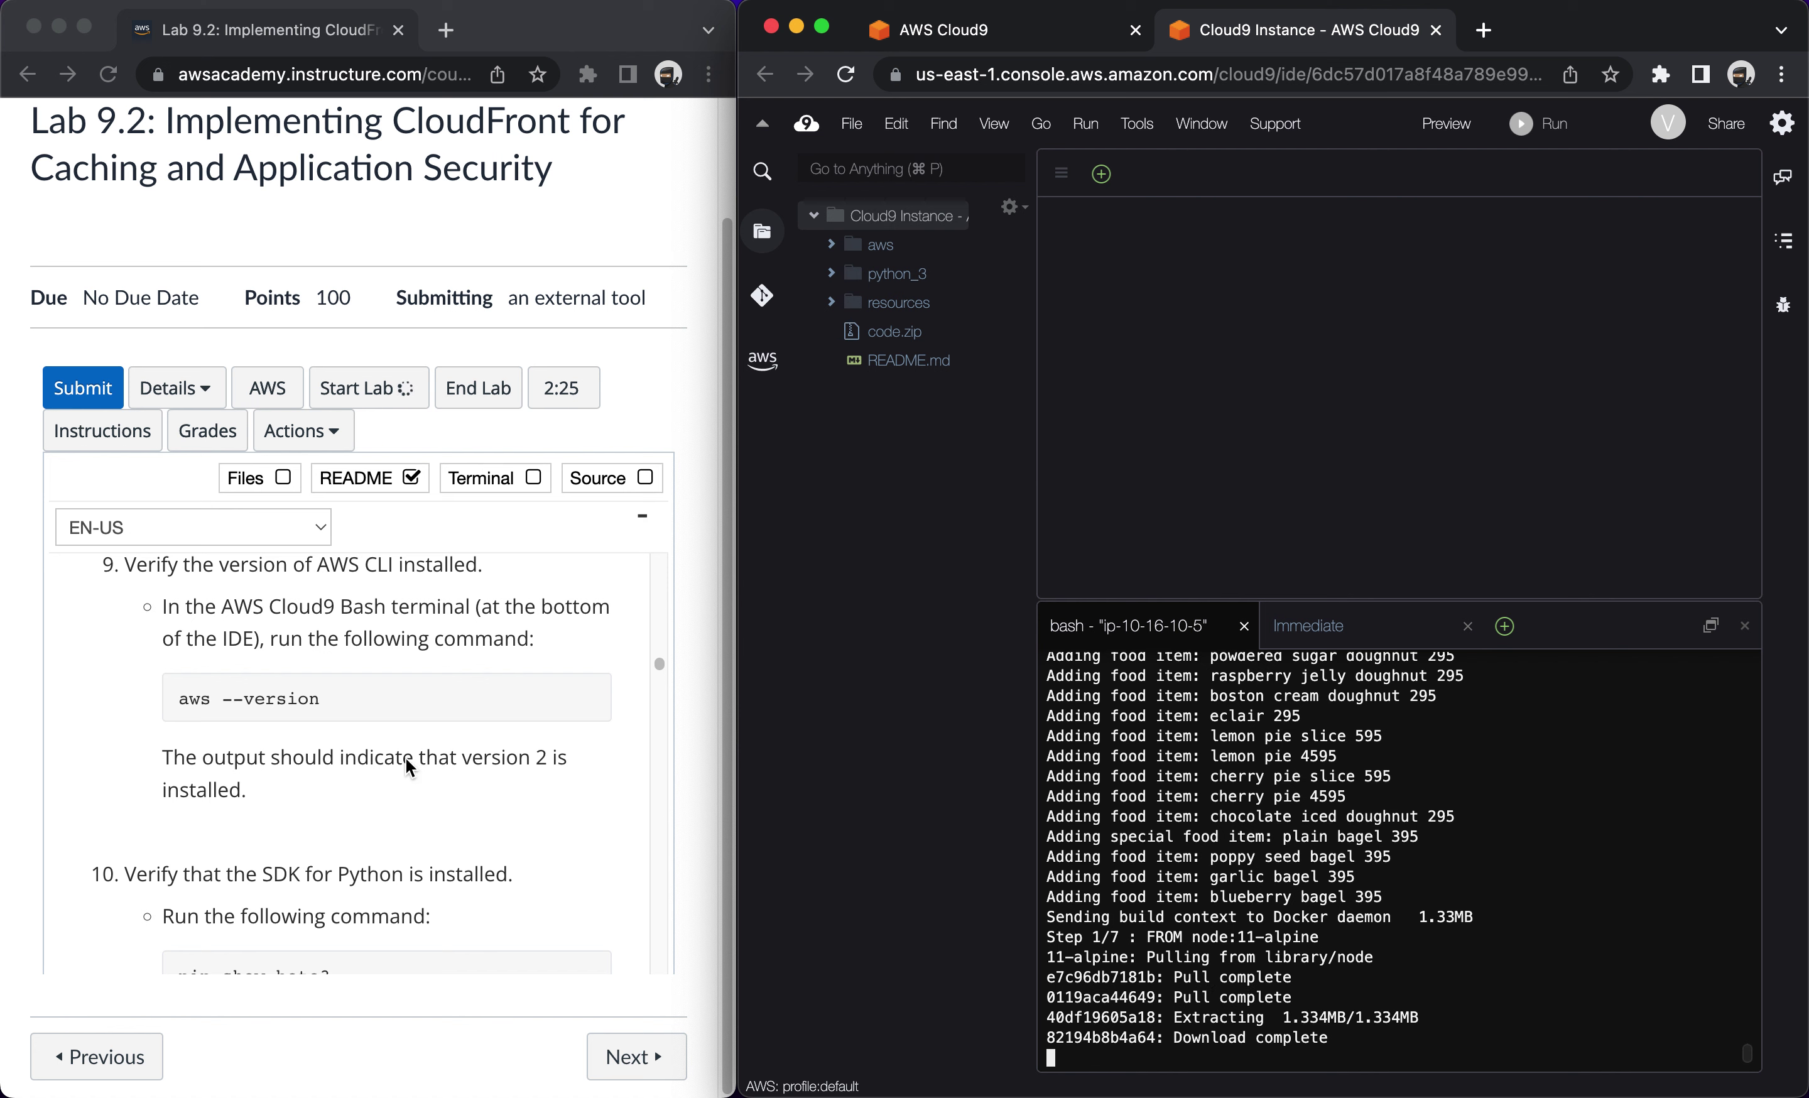
Copy step 9's command and, once the setup script is done, run "aws --version" in the Cloud9 terminal.
triple_click(311, 706)
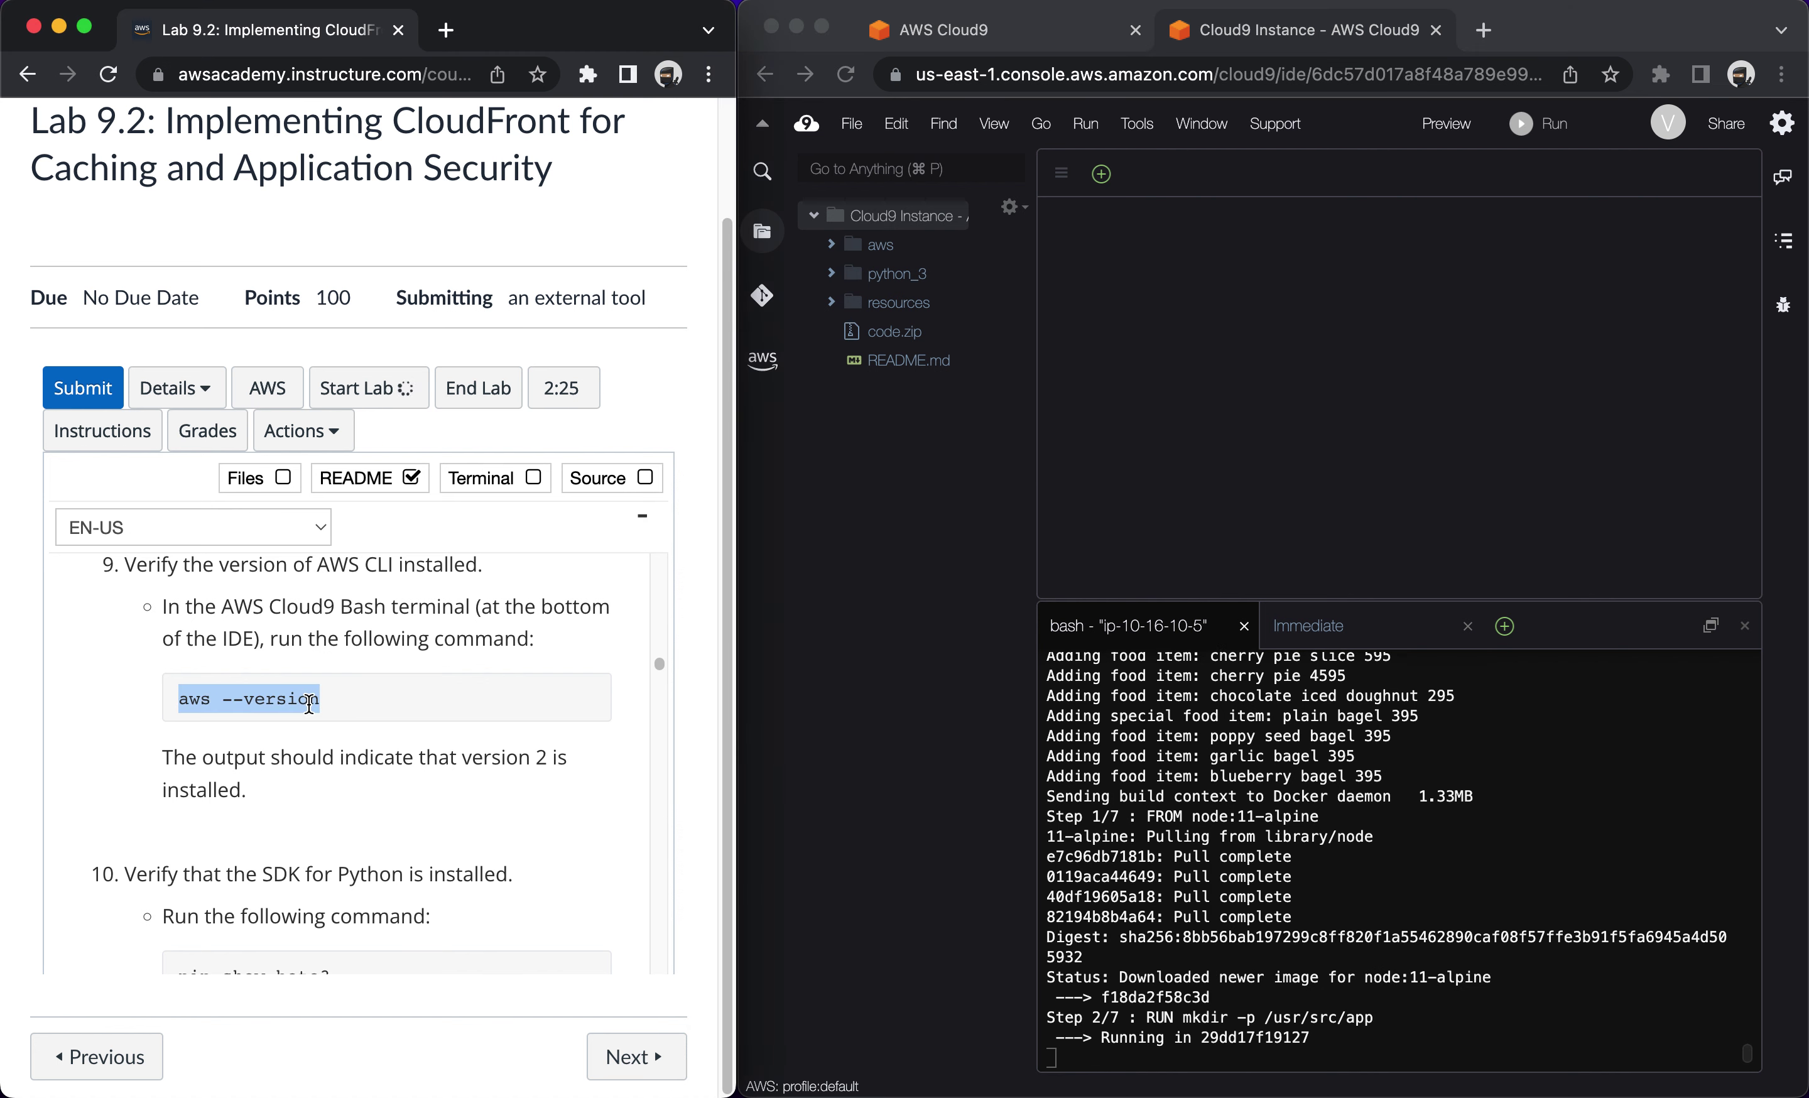
scroll(487, 797, down, 4)
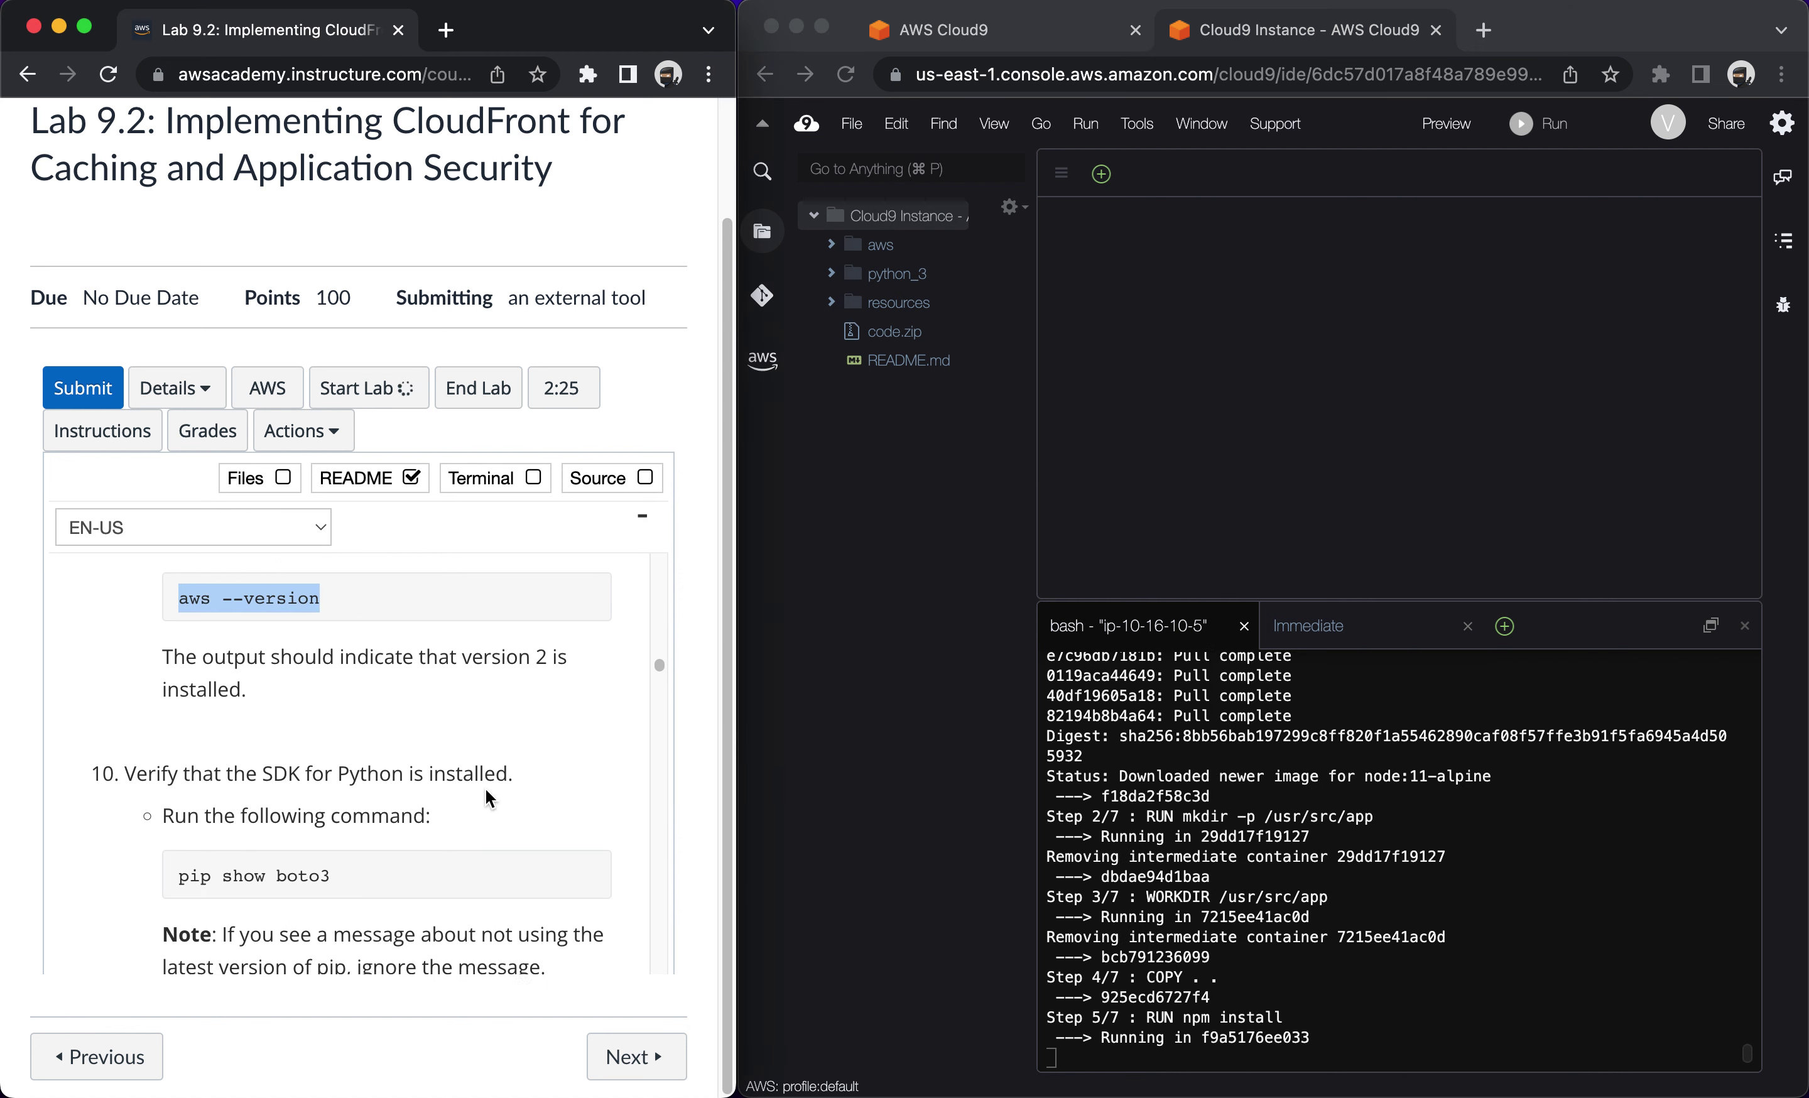
scroll(487, 797, down, 1)
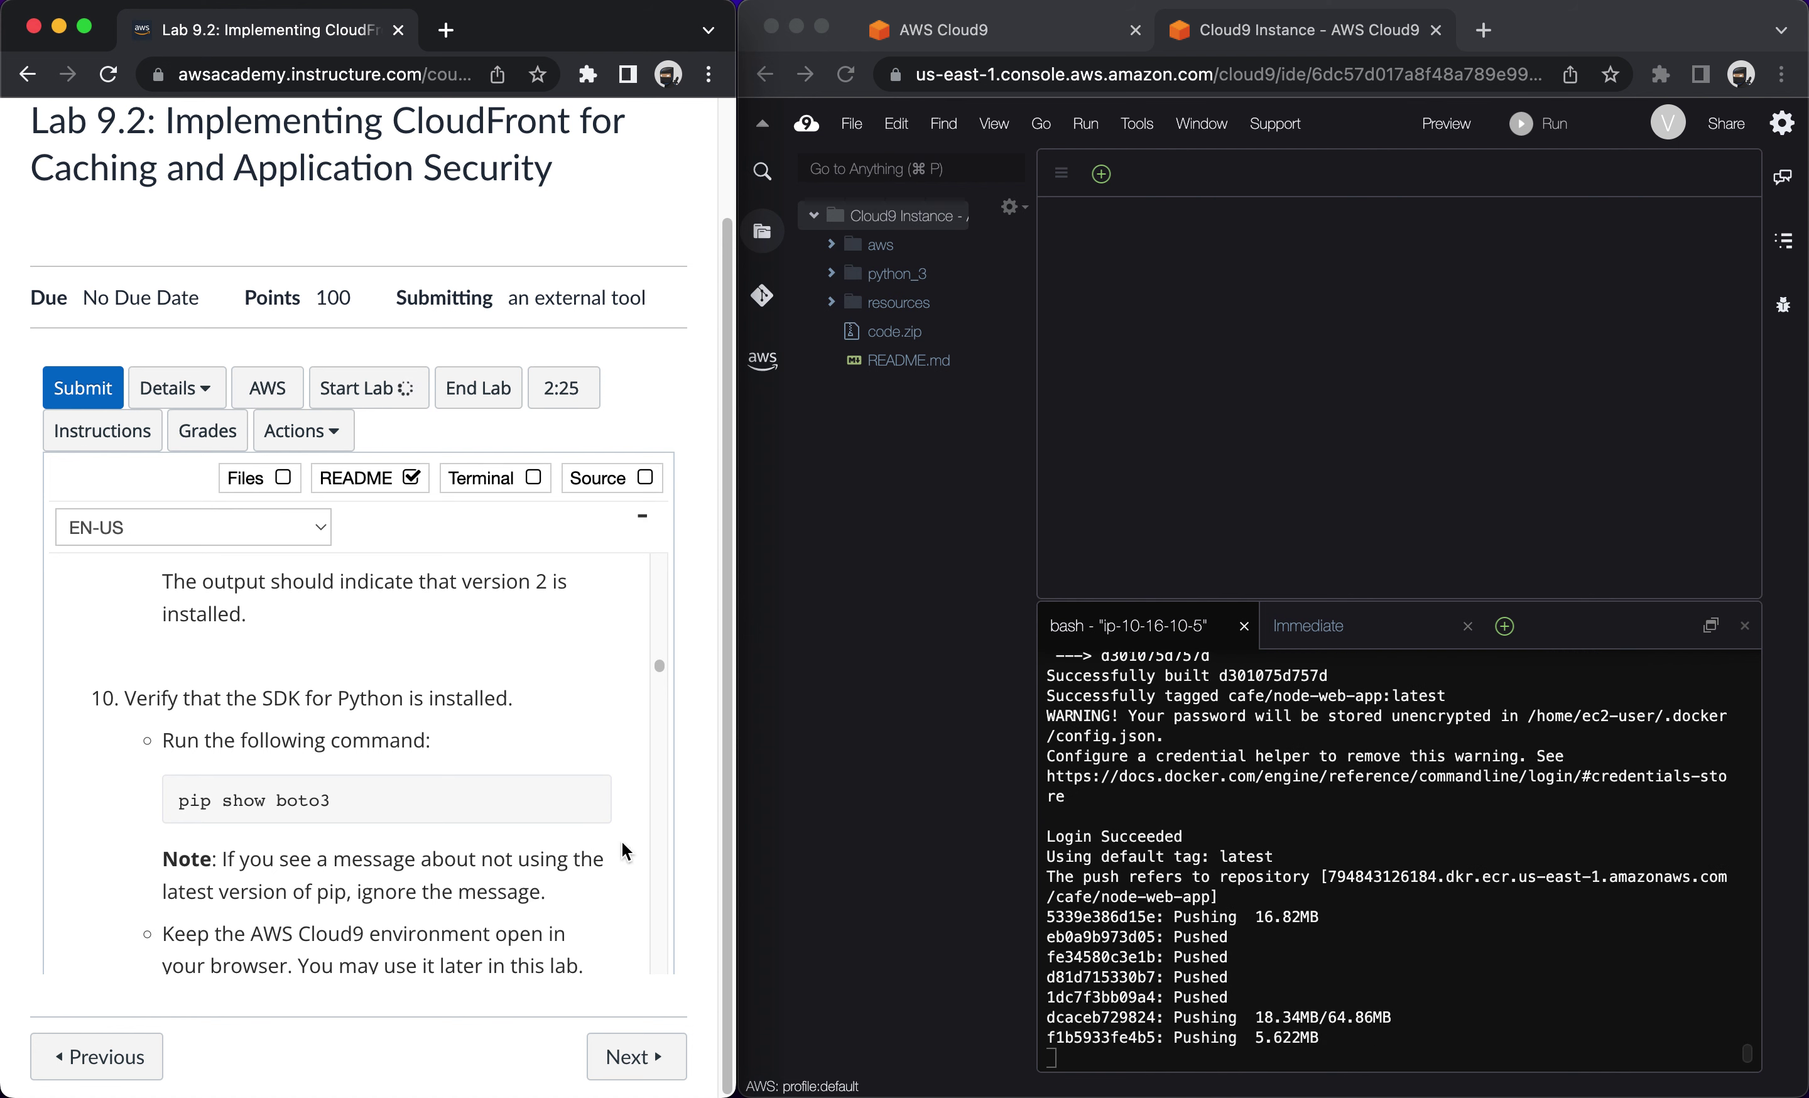
click(931, 999)
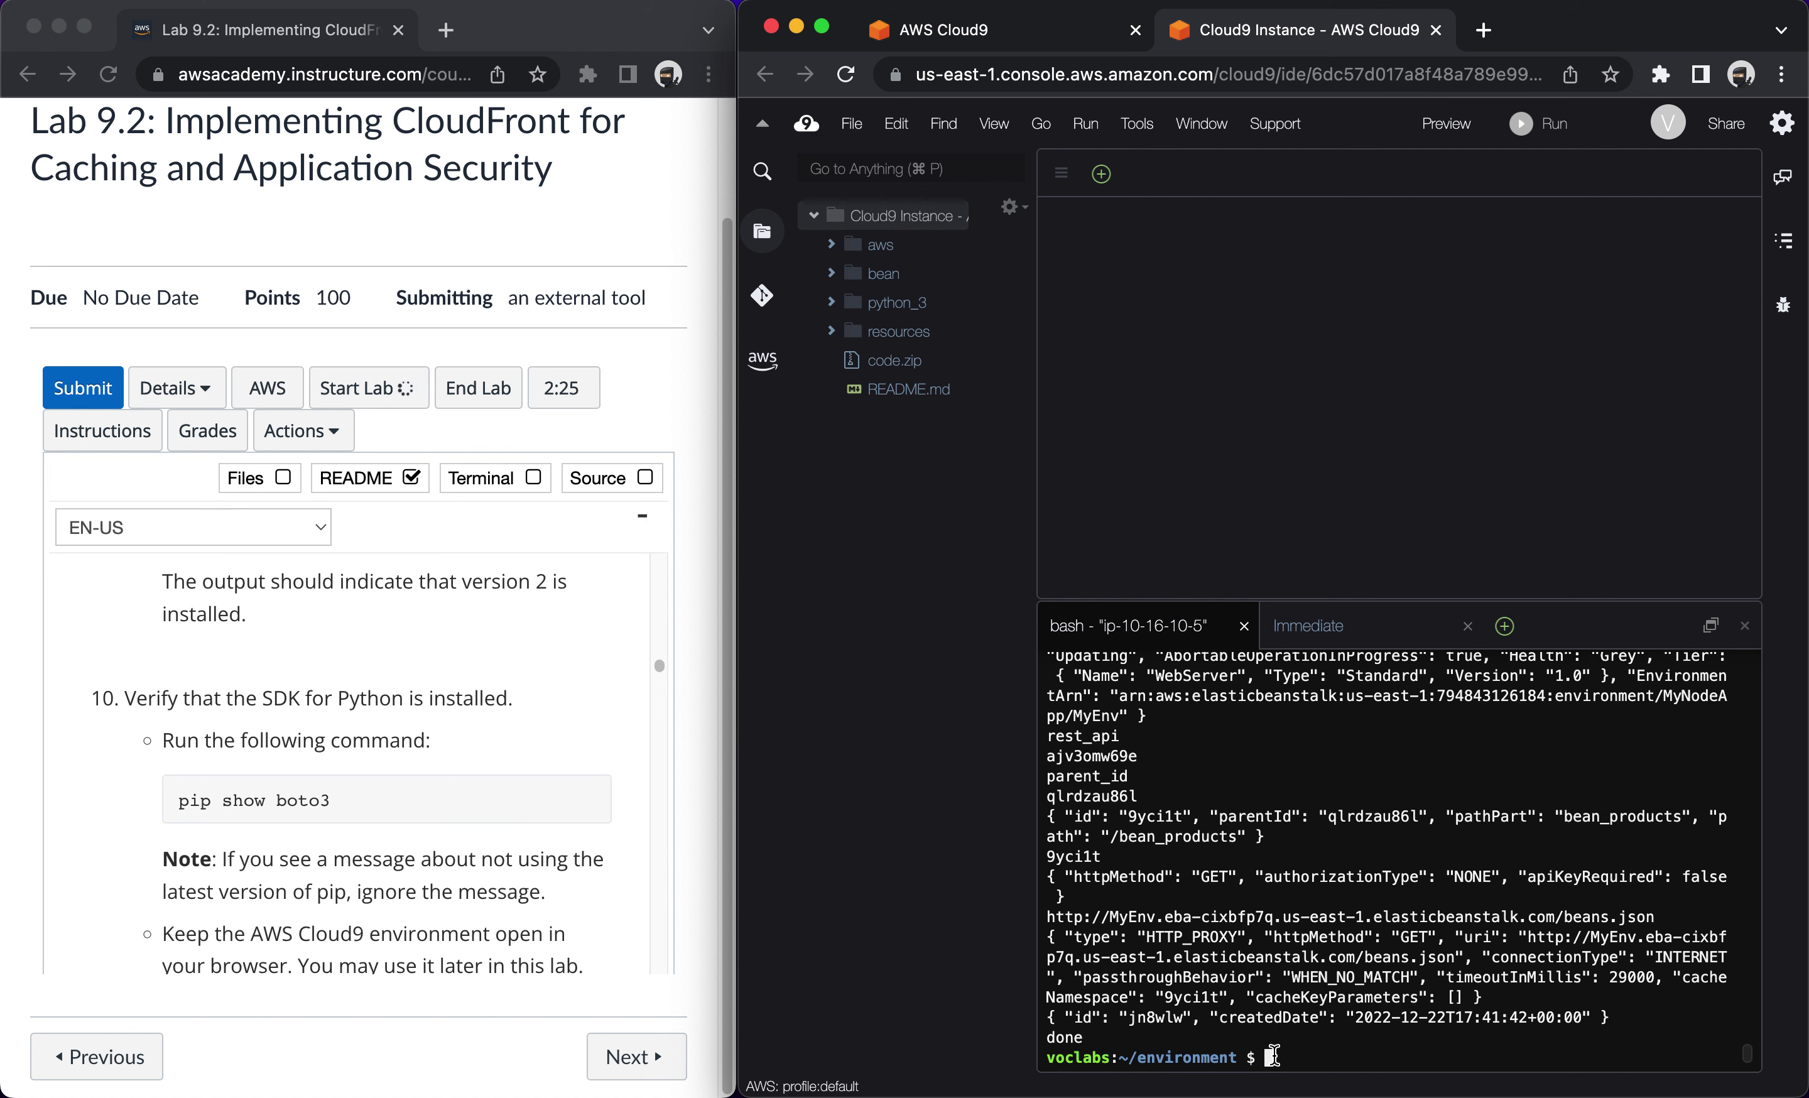
text(aws --version)
key(Return)
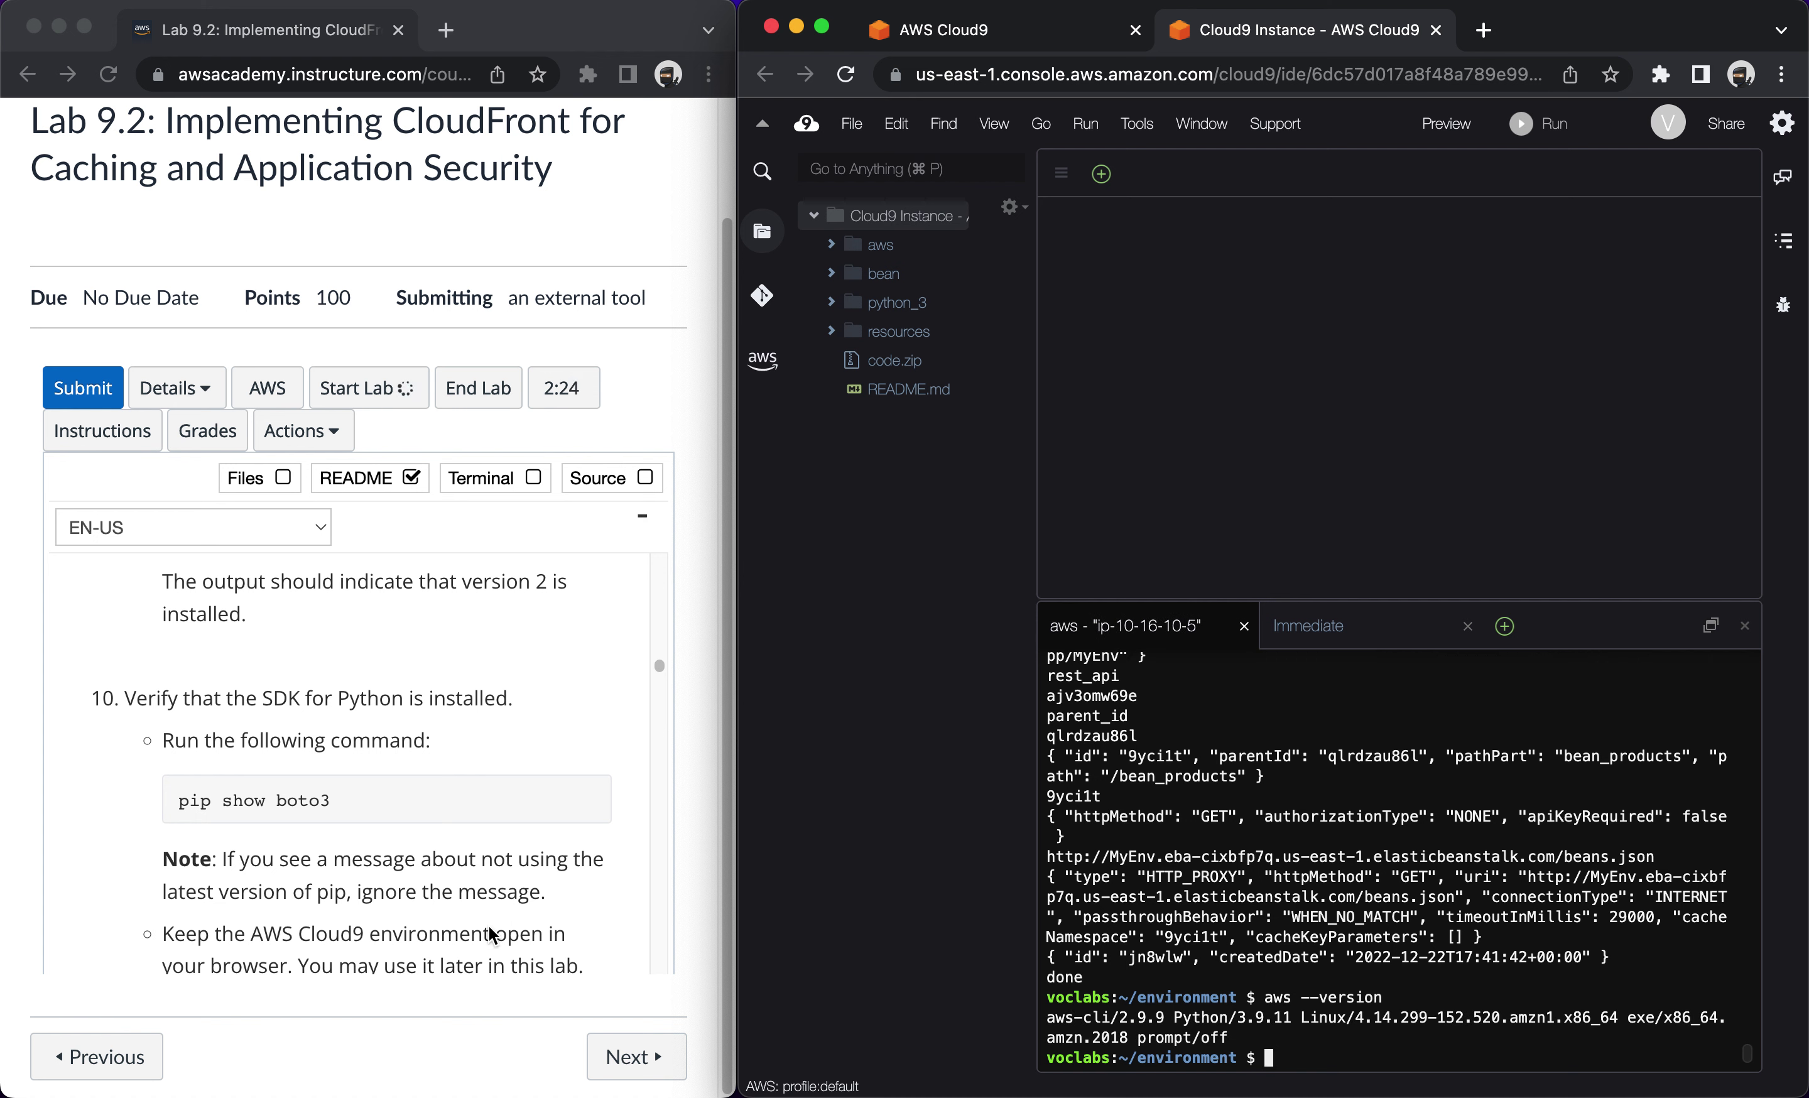
Copy step 10's command, run "pip show boto3" in the Cloud9 terminal, and clear the terminal.
triple_click(248, 799)
key(super+c)
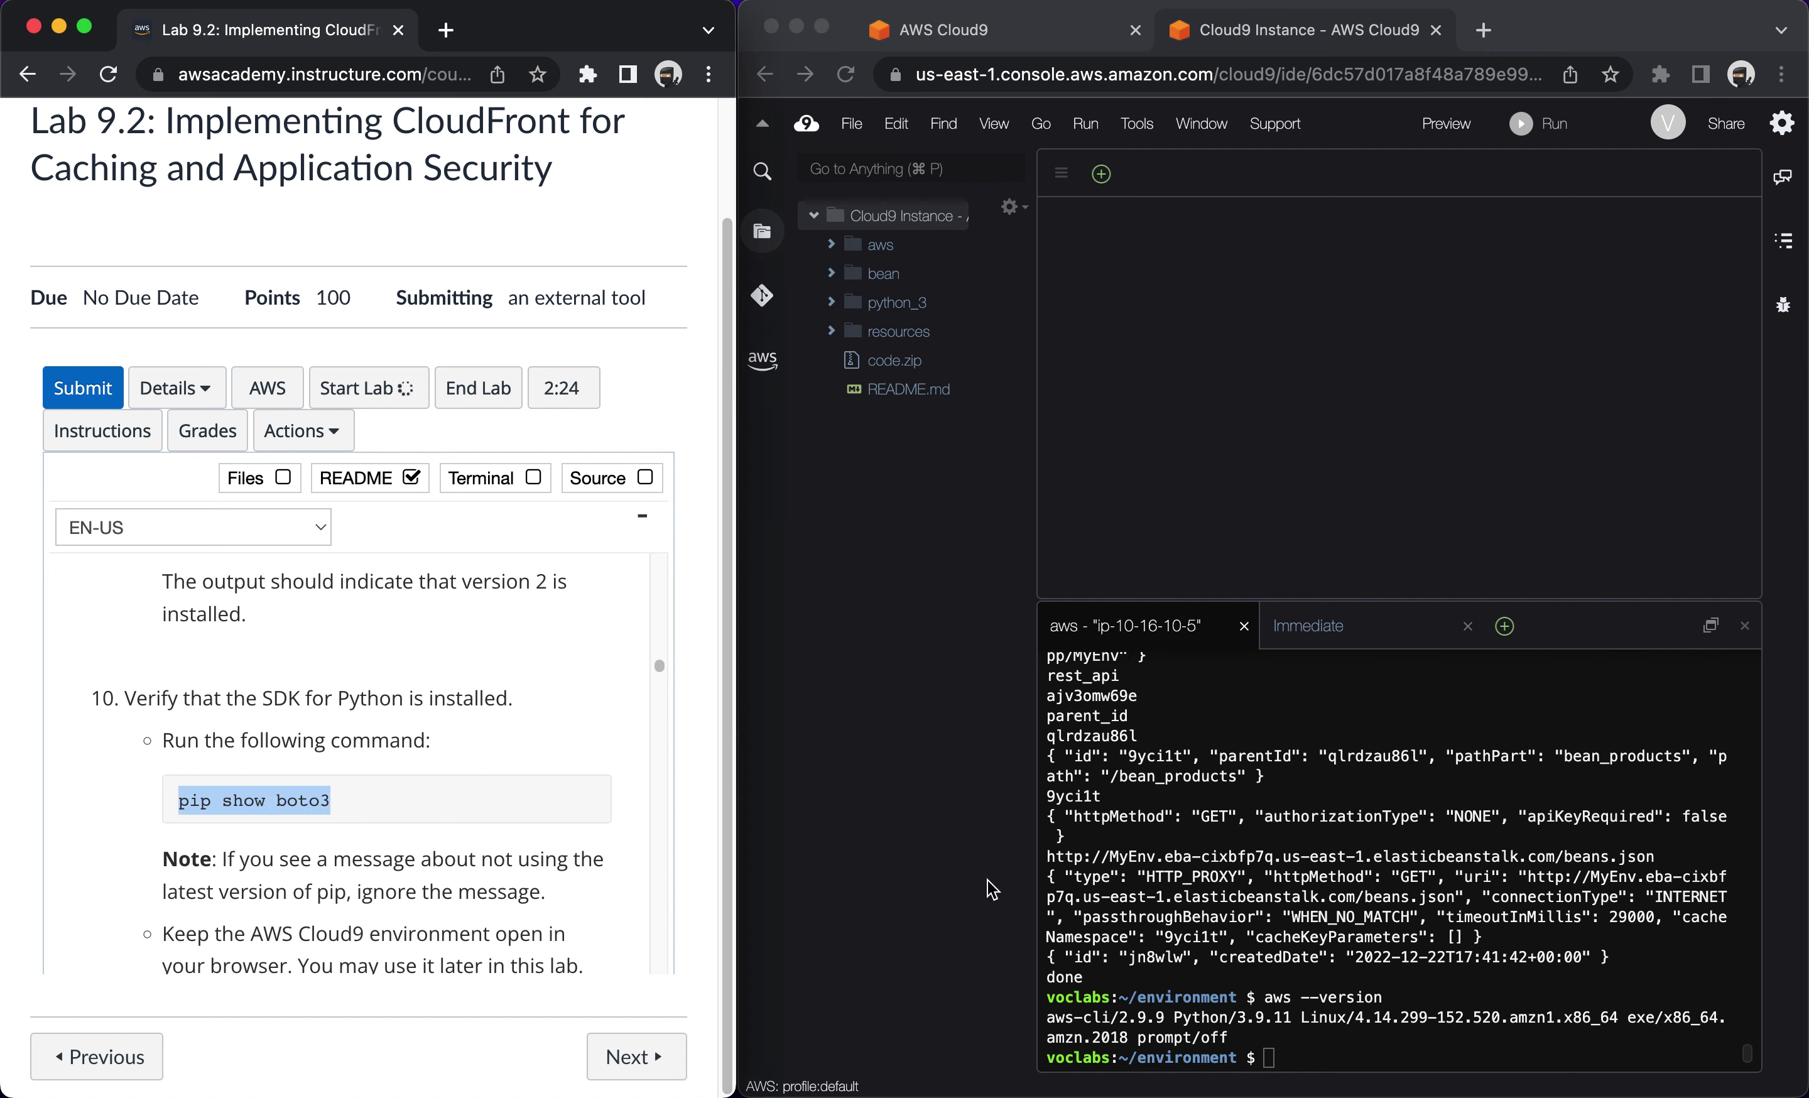
click(1266, 1053)
key(super+v)
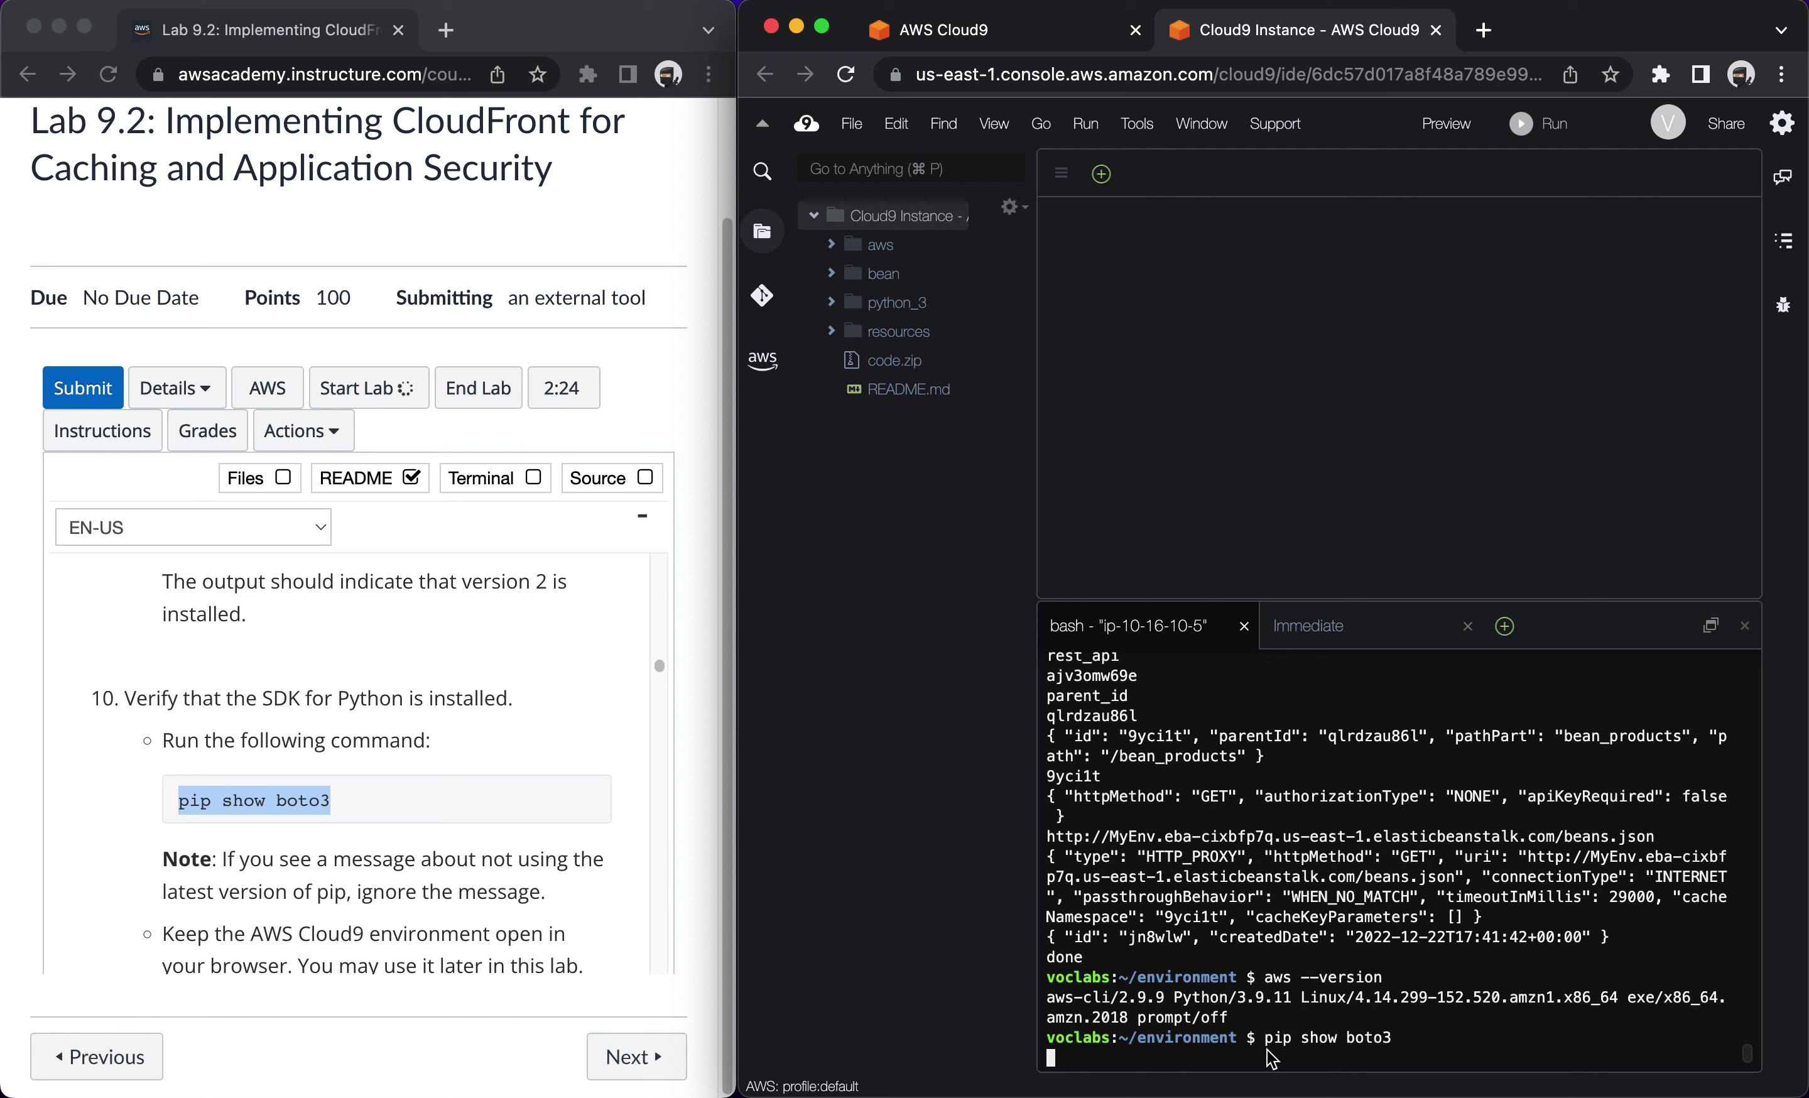
scroll(460, 884, down, 1)
text(cl)
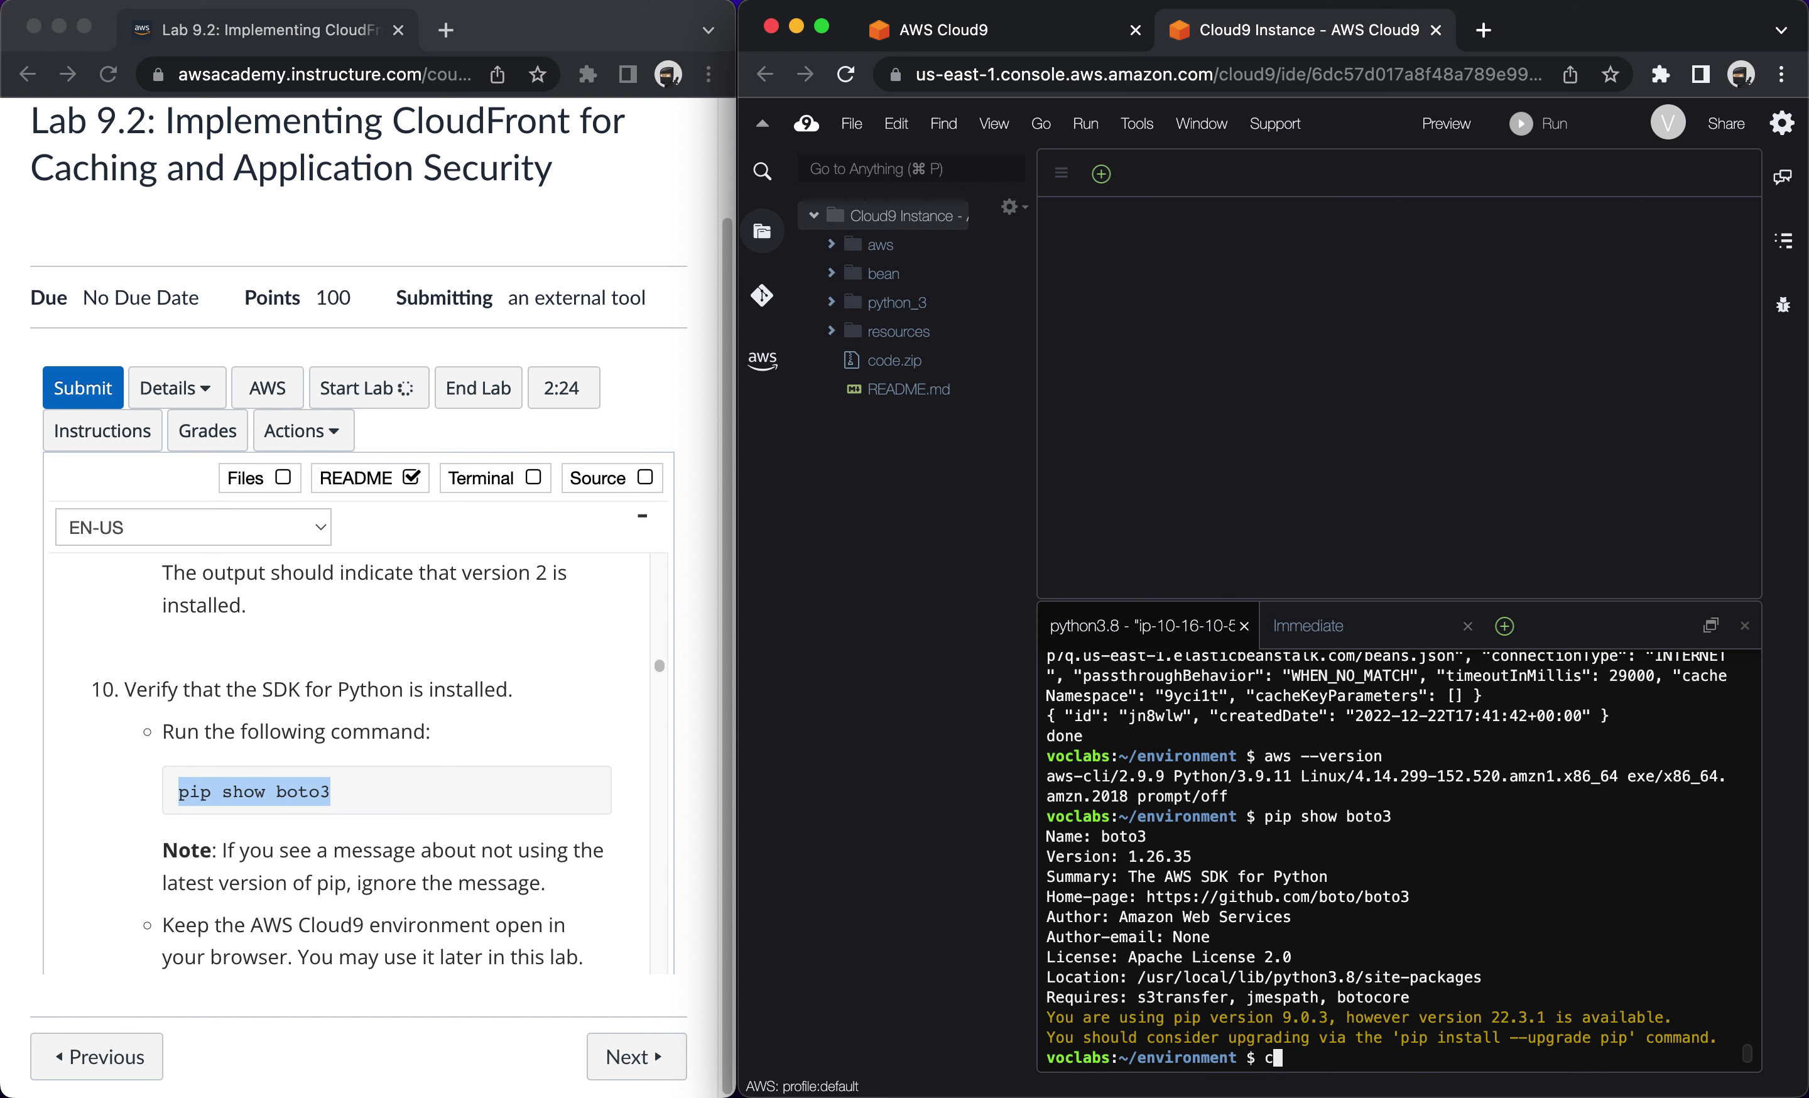
text(ear)
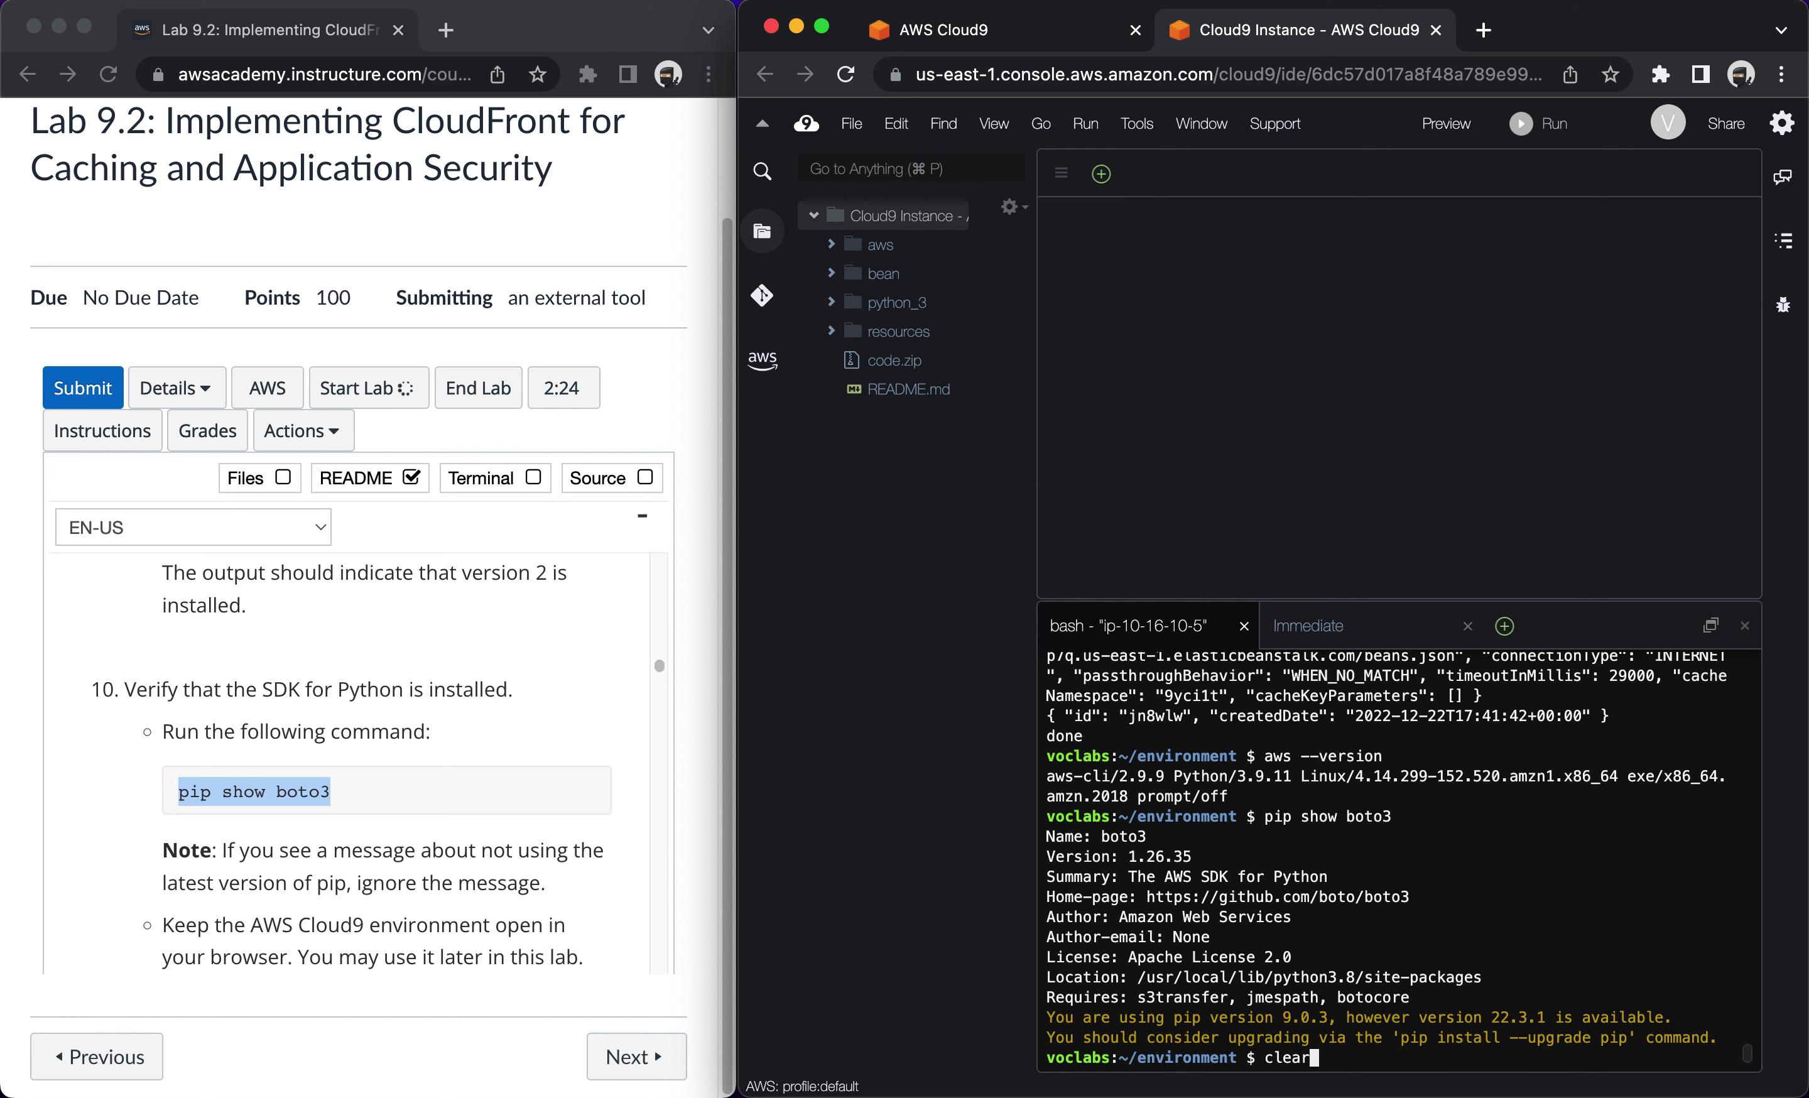
key(Return)
Follow step 11 by searching the AWS console for "s3" and opening the S3 service.
scroll(421, 904, down, 3)
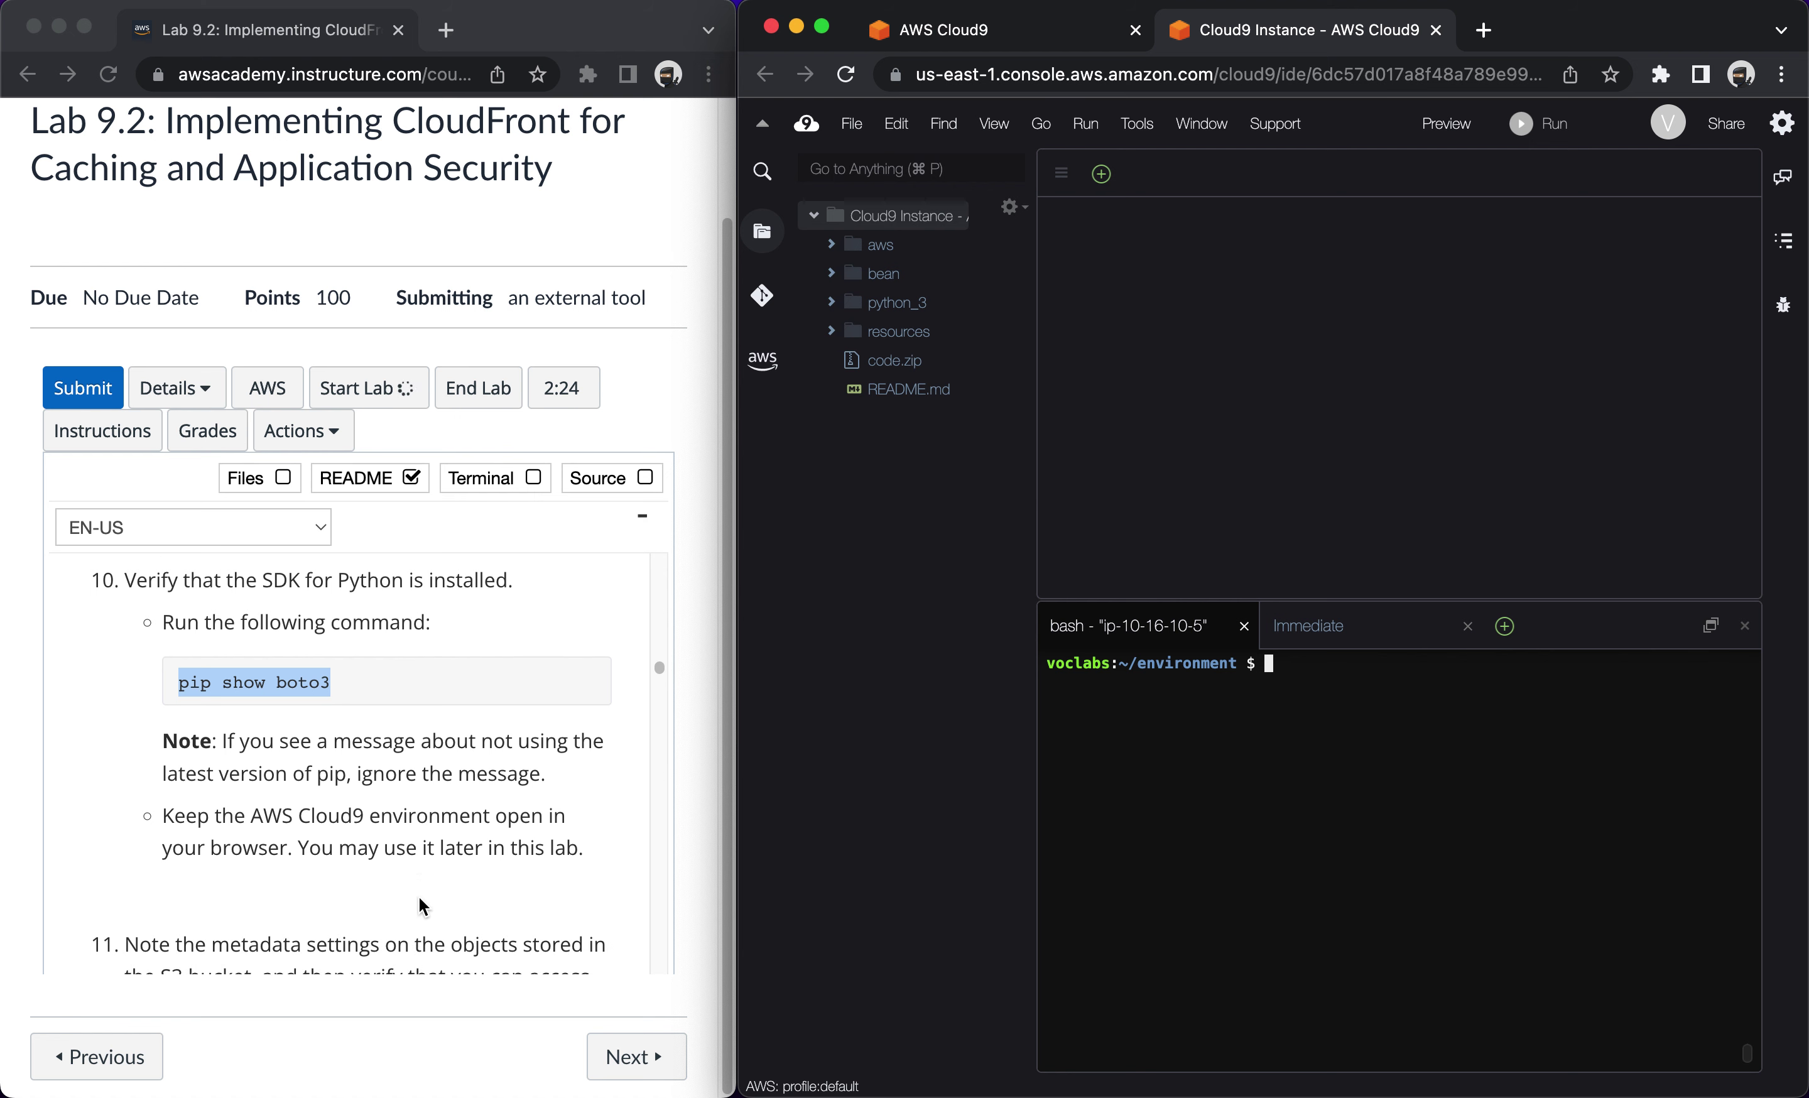
scroll(422, 904, down, 5)
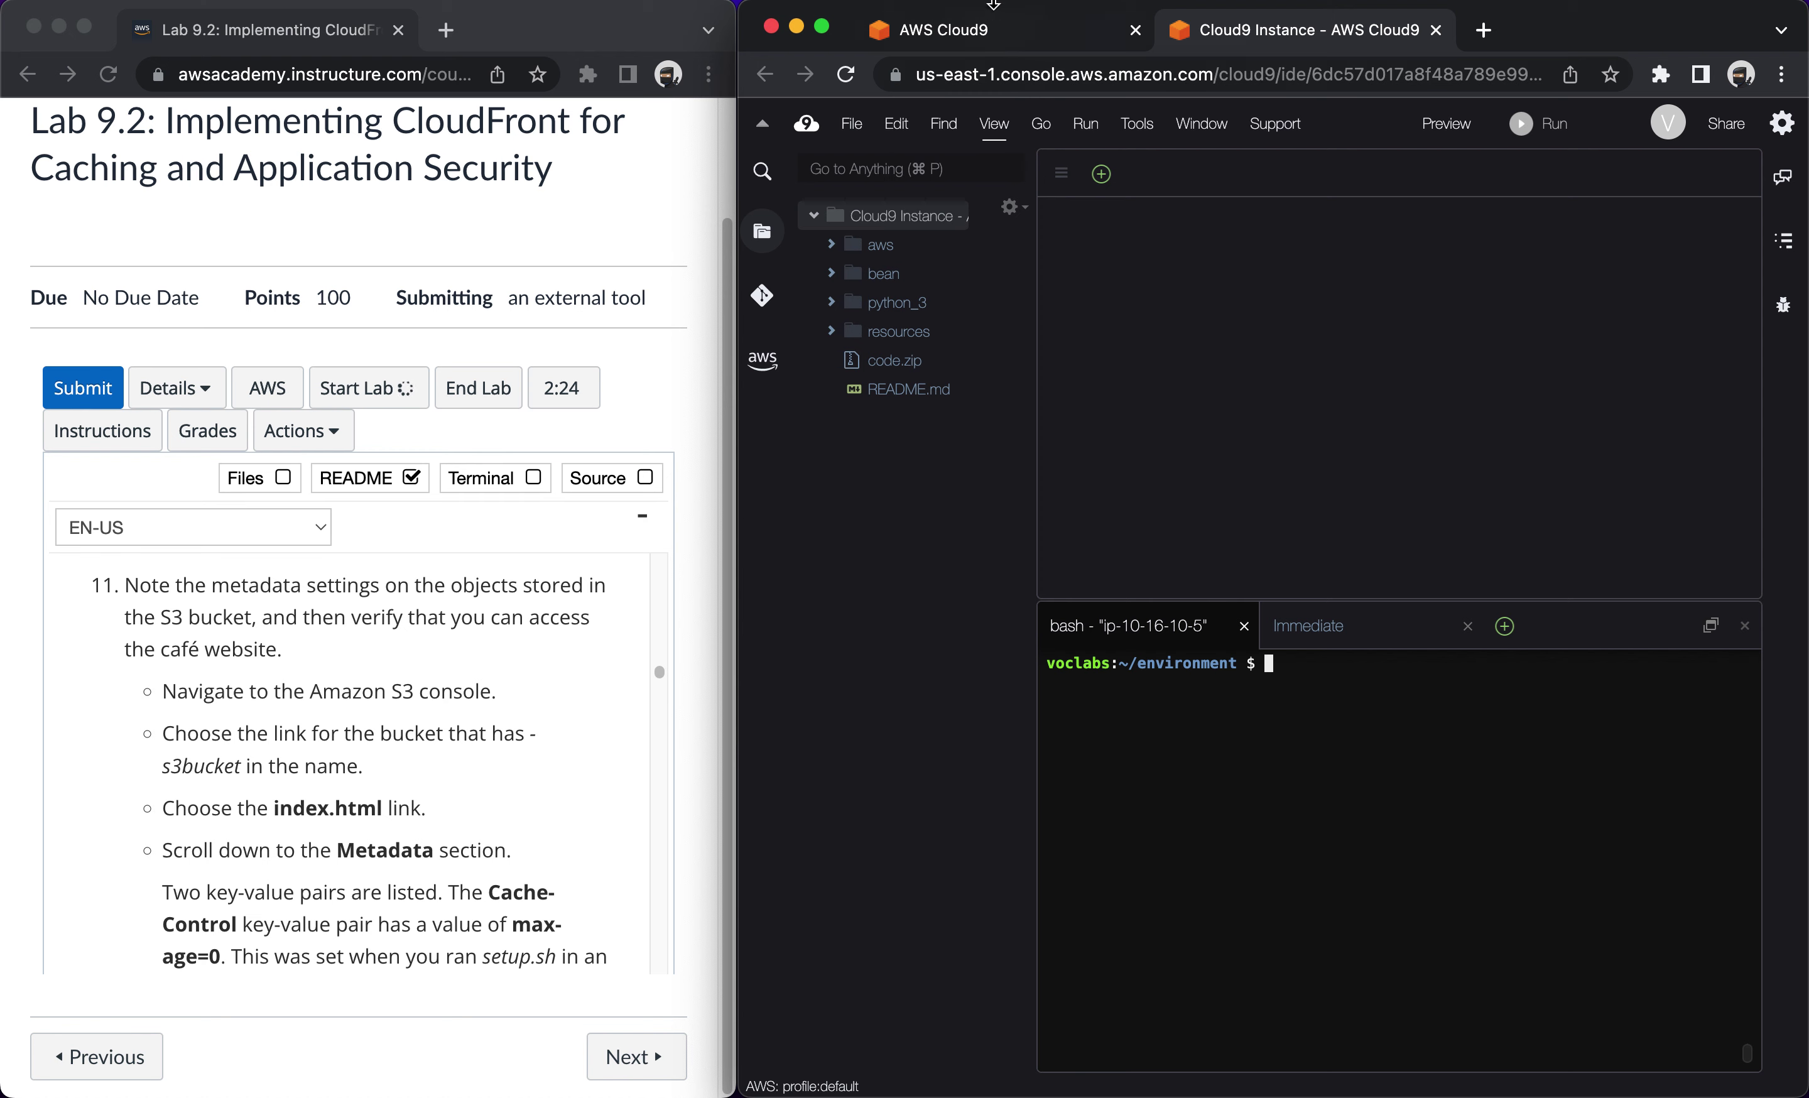
click(990, 42)
click(1000, 123)
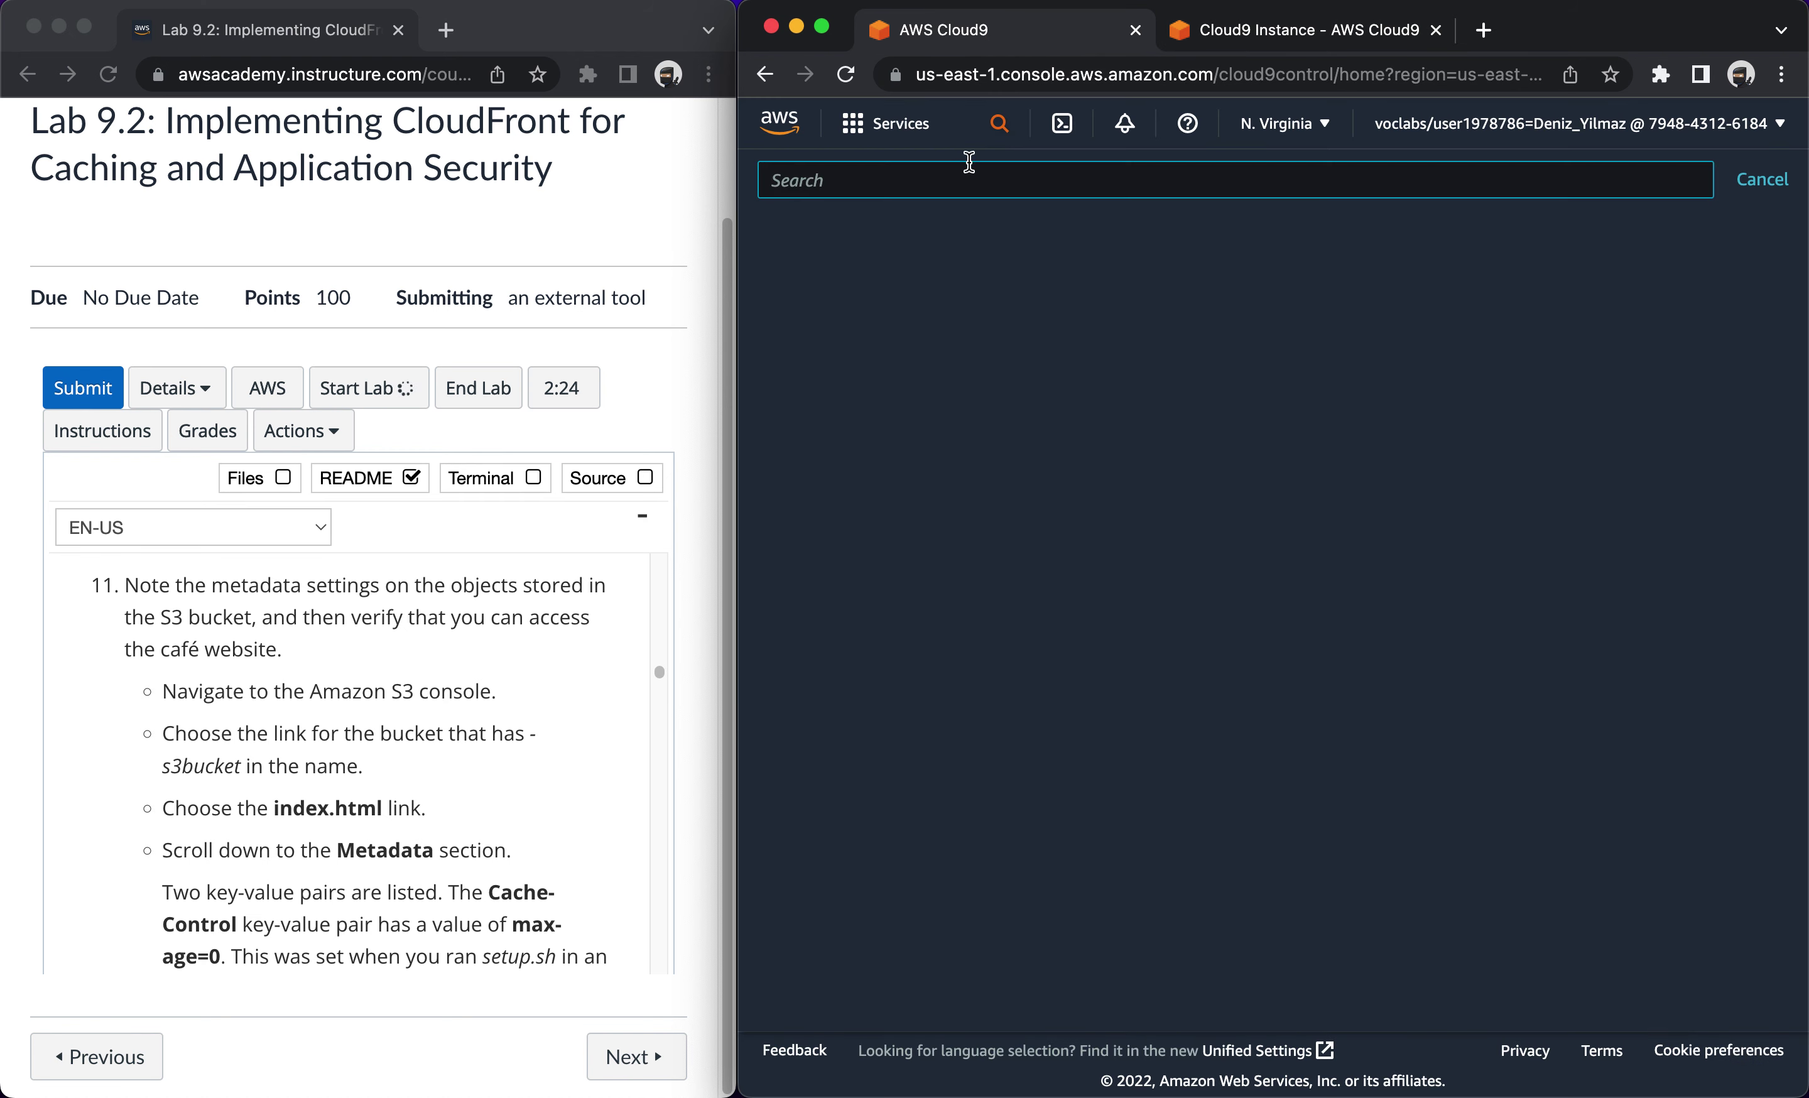
text(s3)
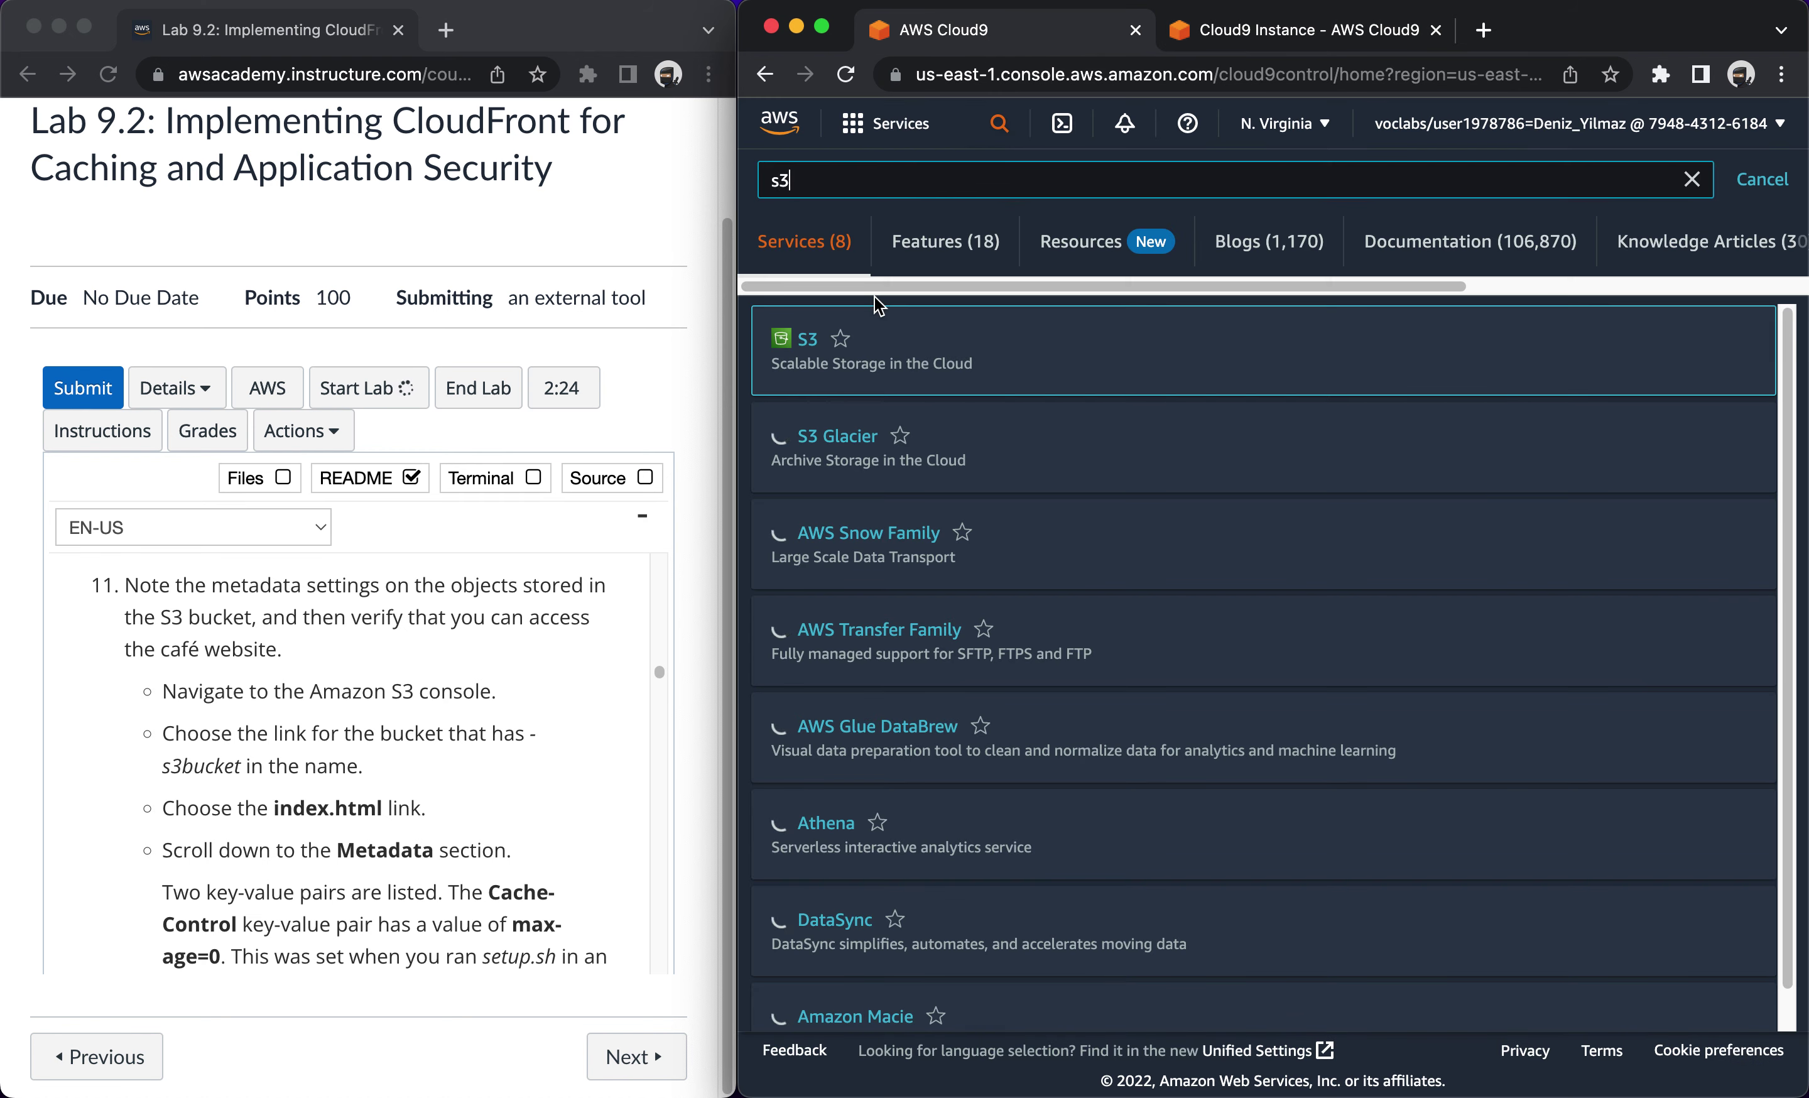
click(807, 338)
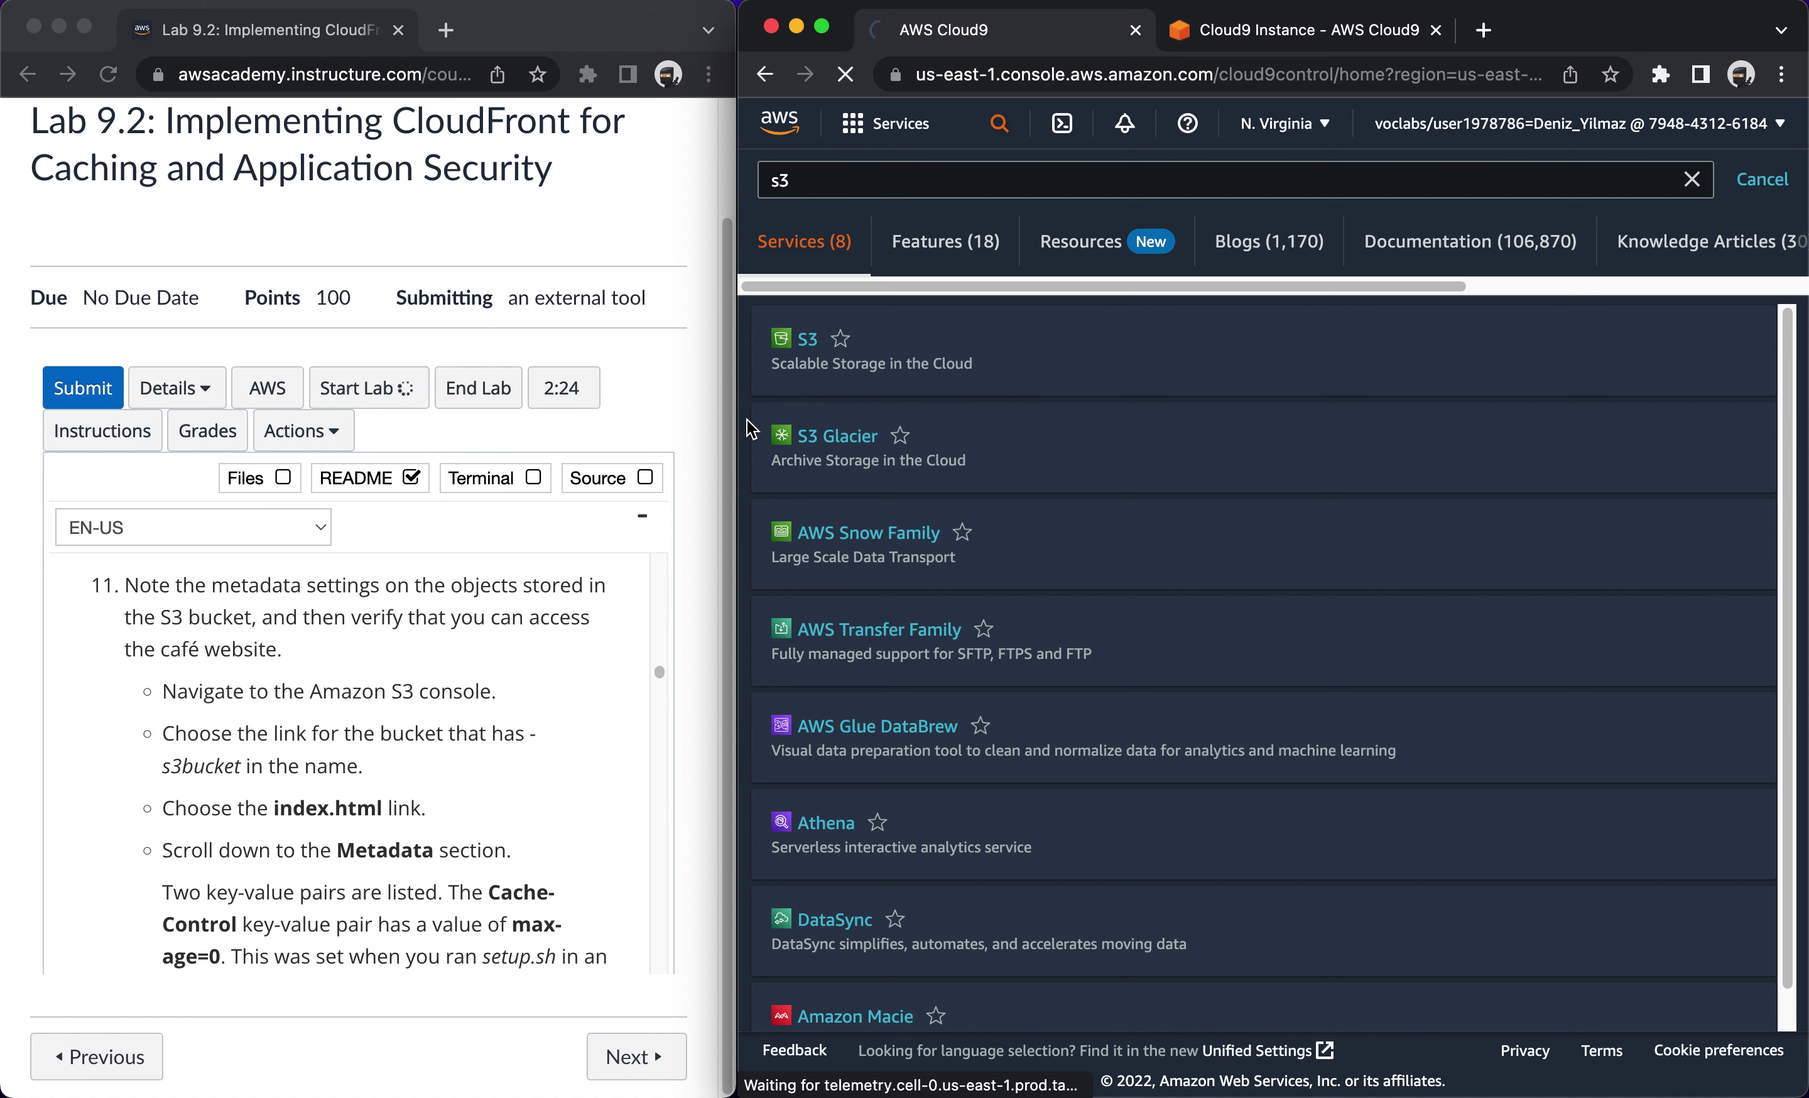
Close the Amazon S3 navigation pane and the storage classes banner, and open the bucket with "-s3bucket" in its name.
scroll(611, 767, down, 4)
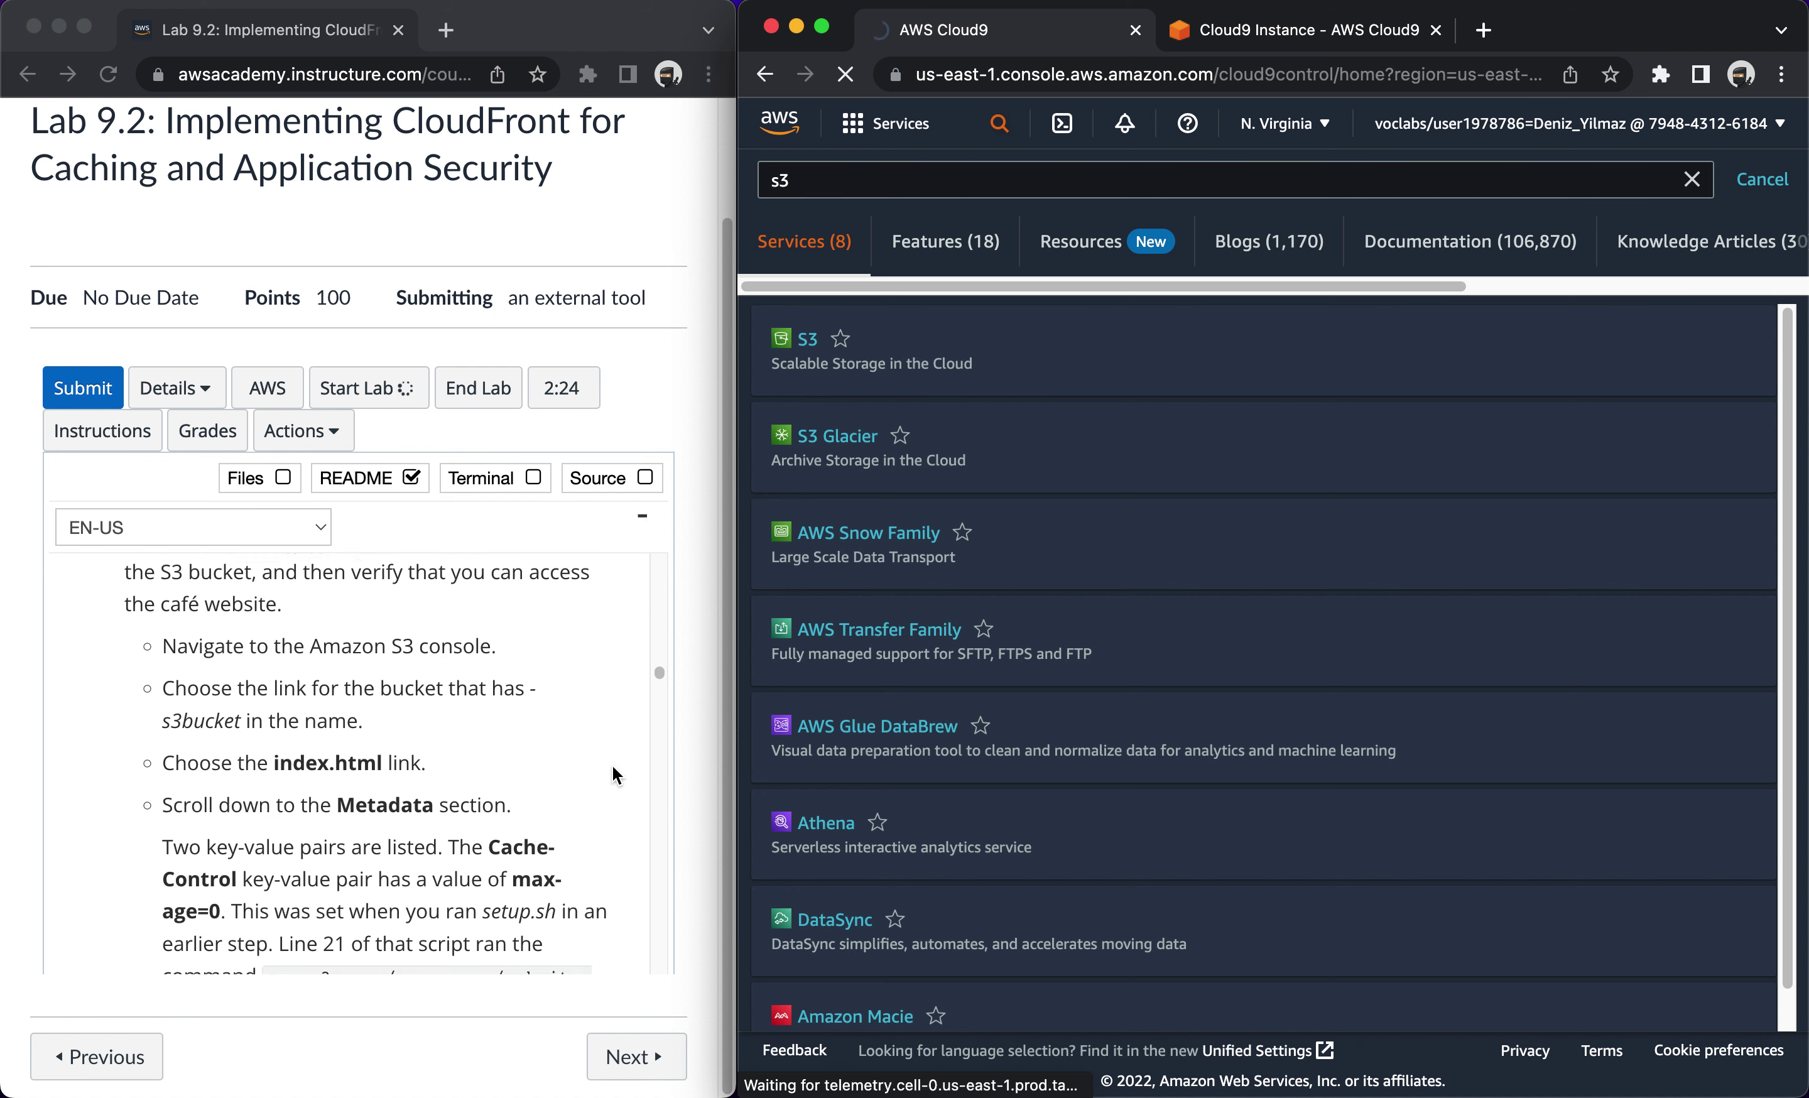
scroll(612, 767, down, 1)
scroll(611, 766, up, 1)
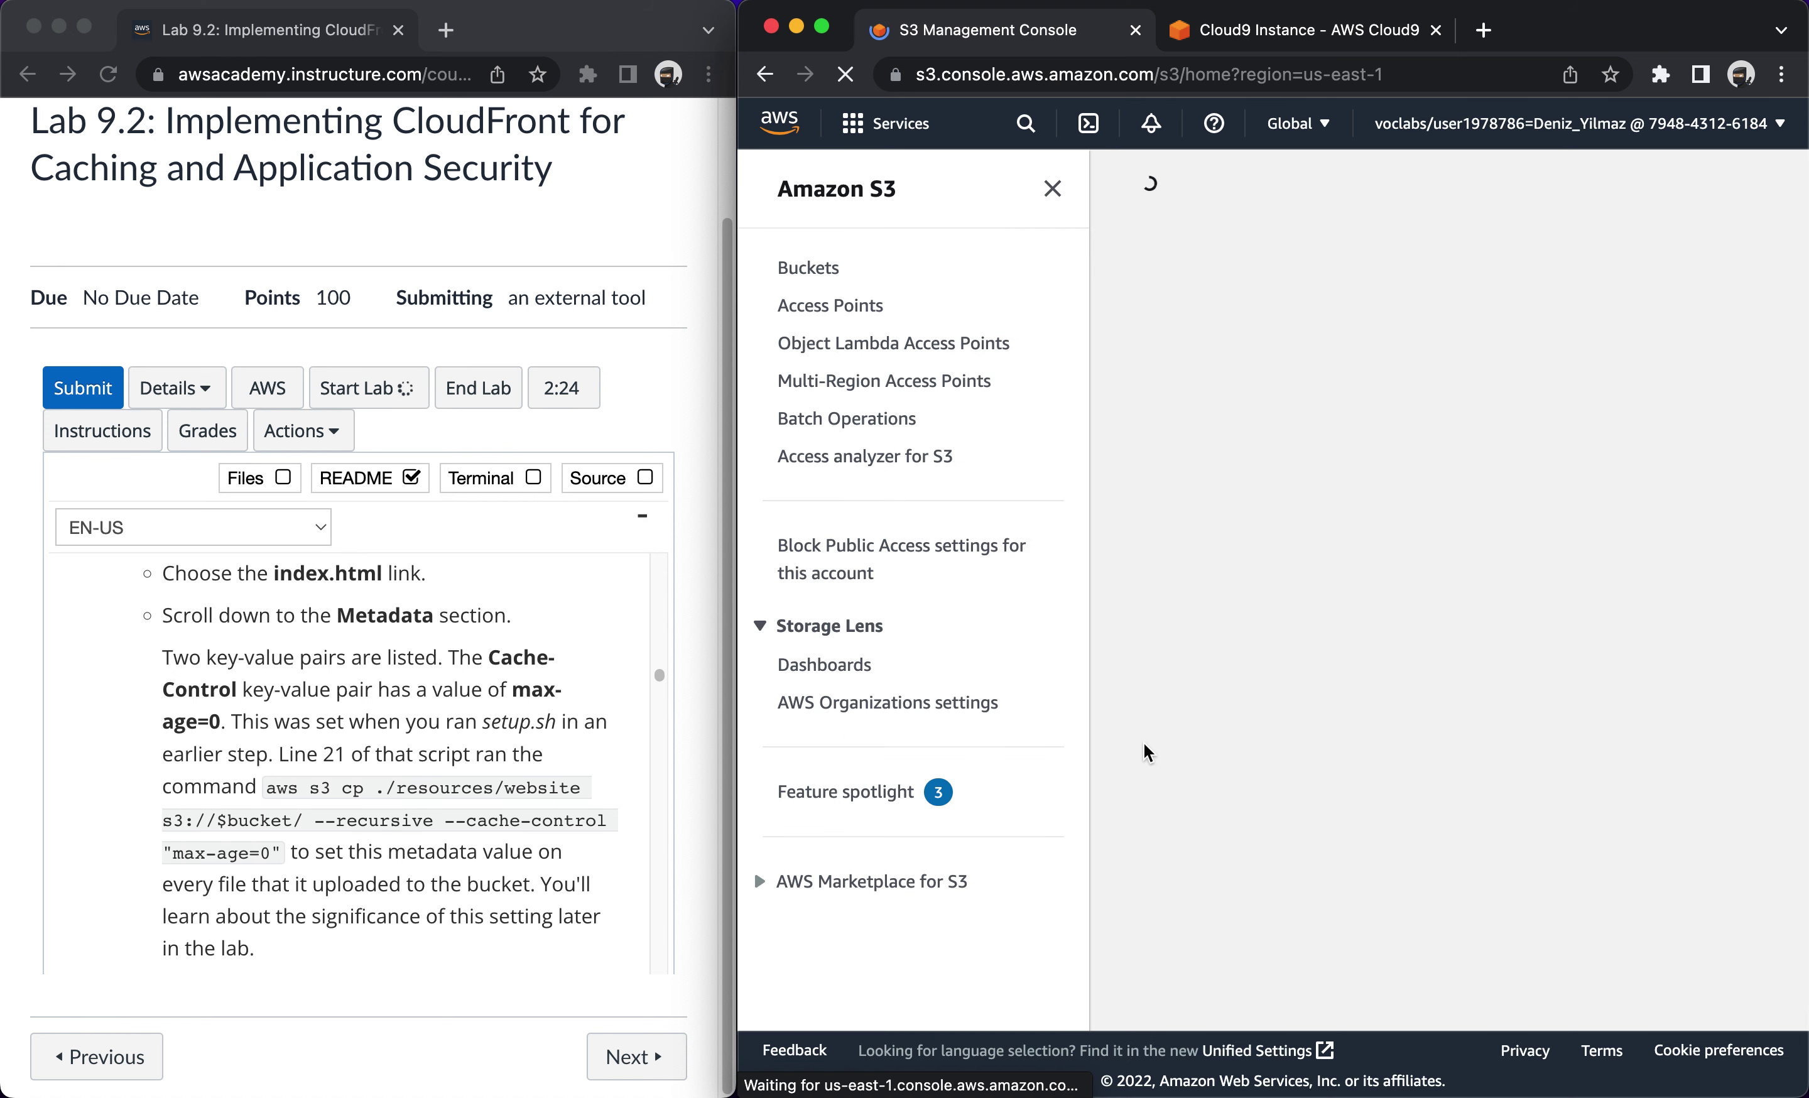
click(1054, 191)
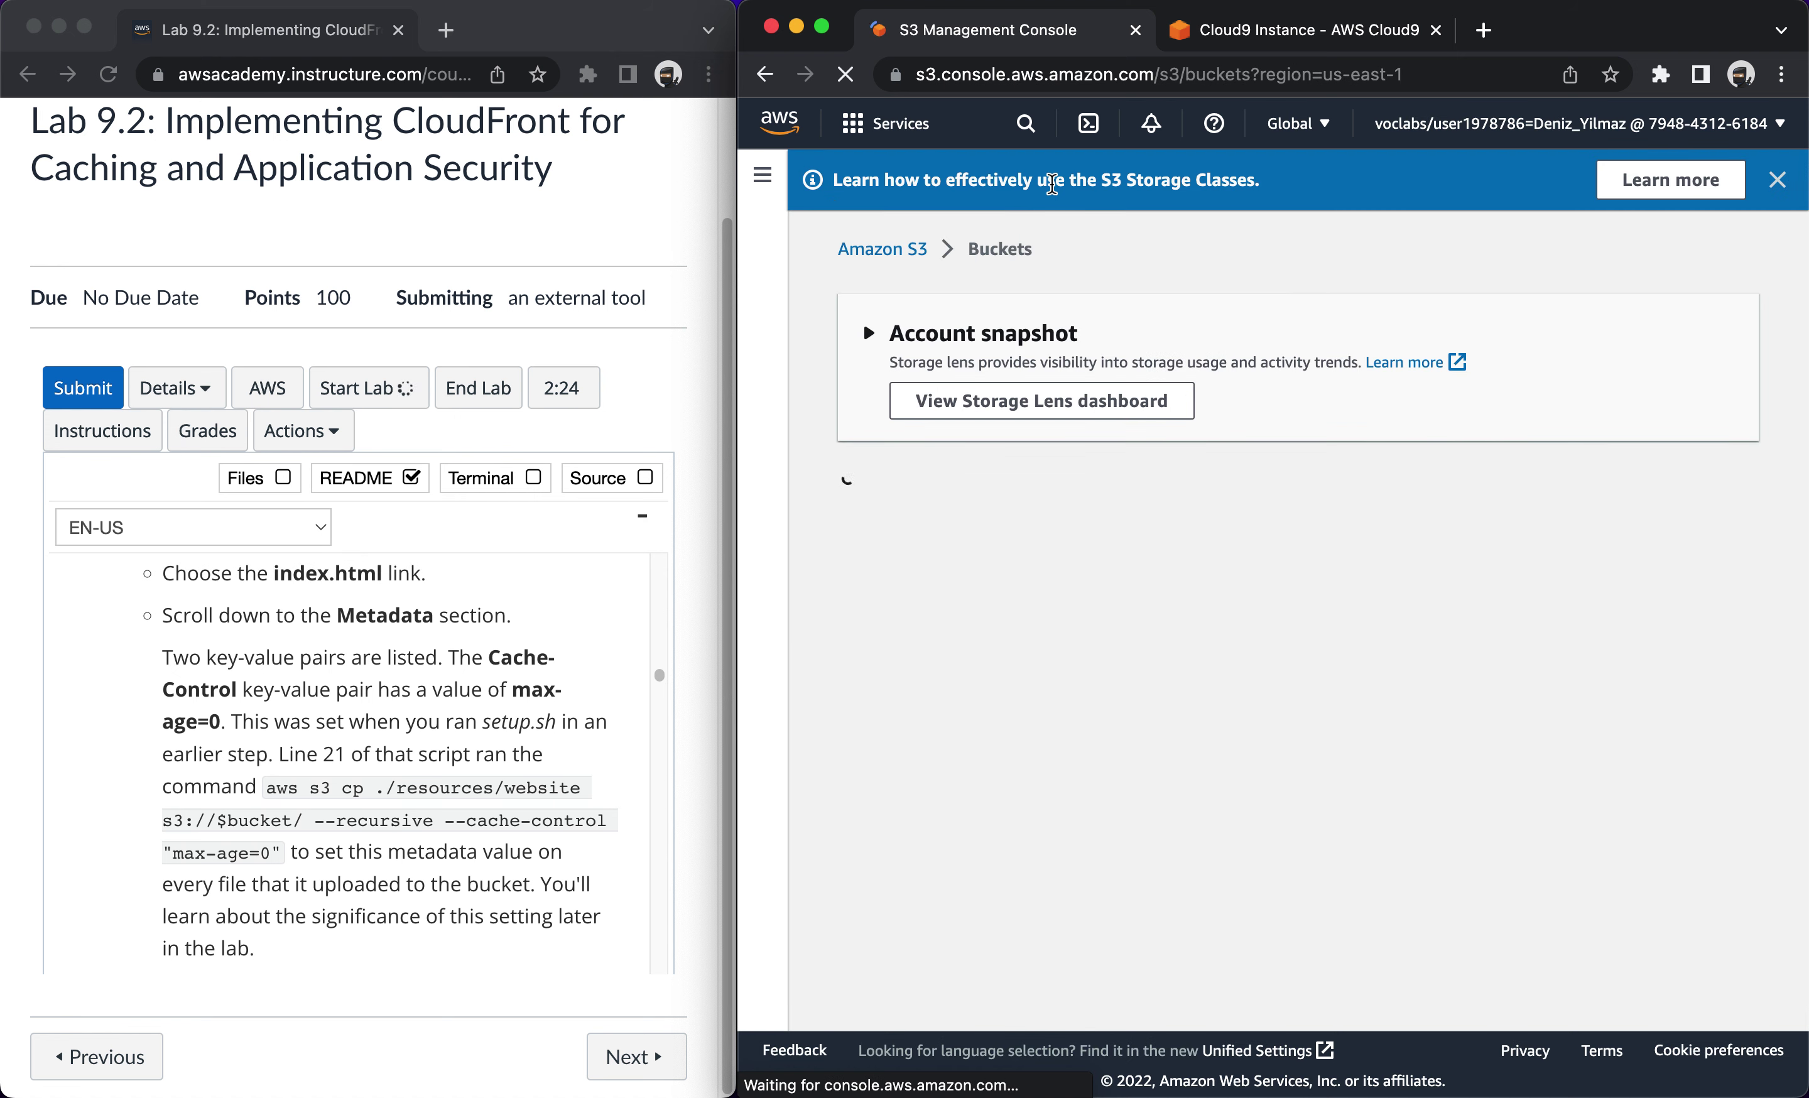
click(1736, 187)
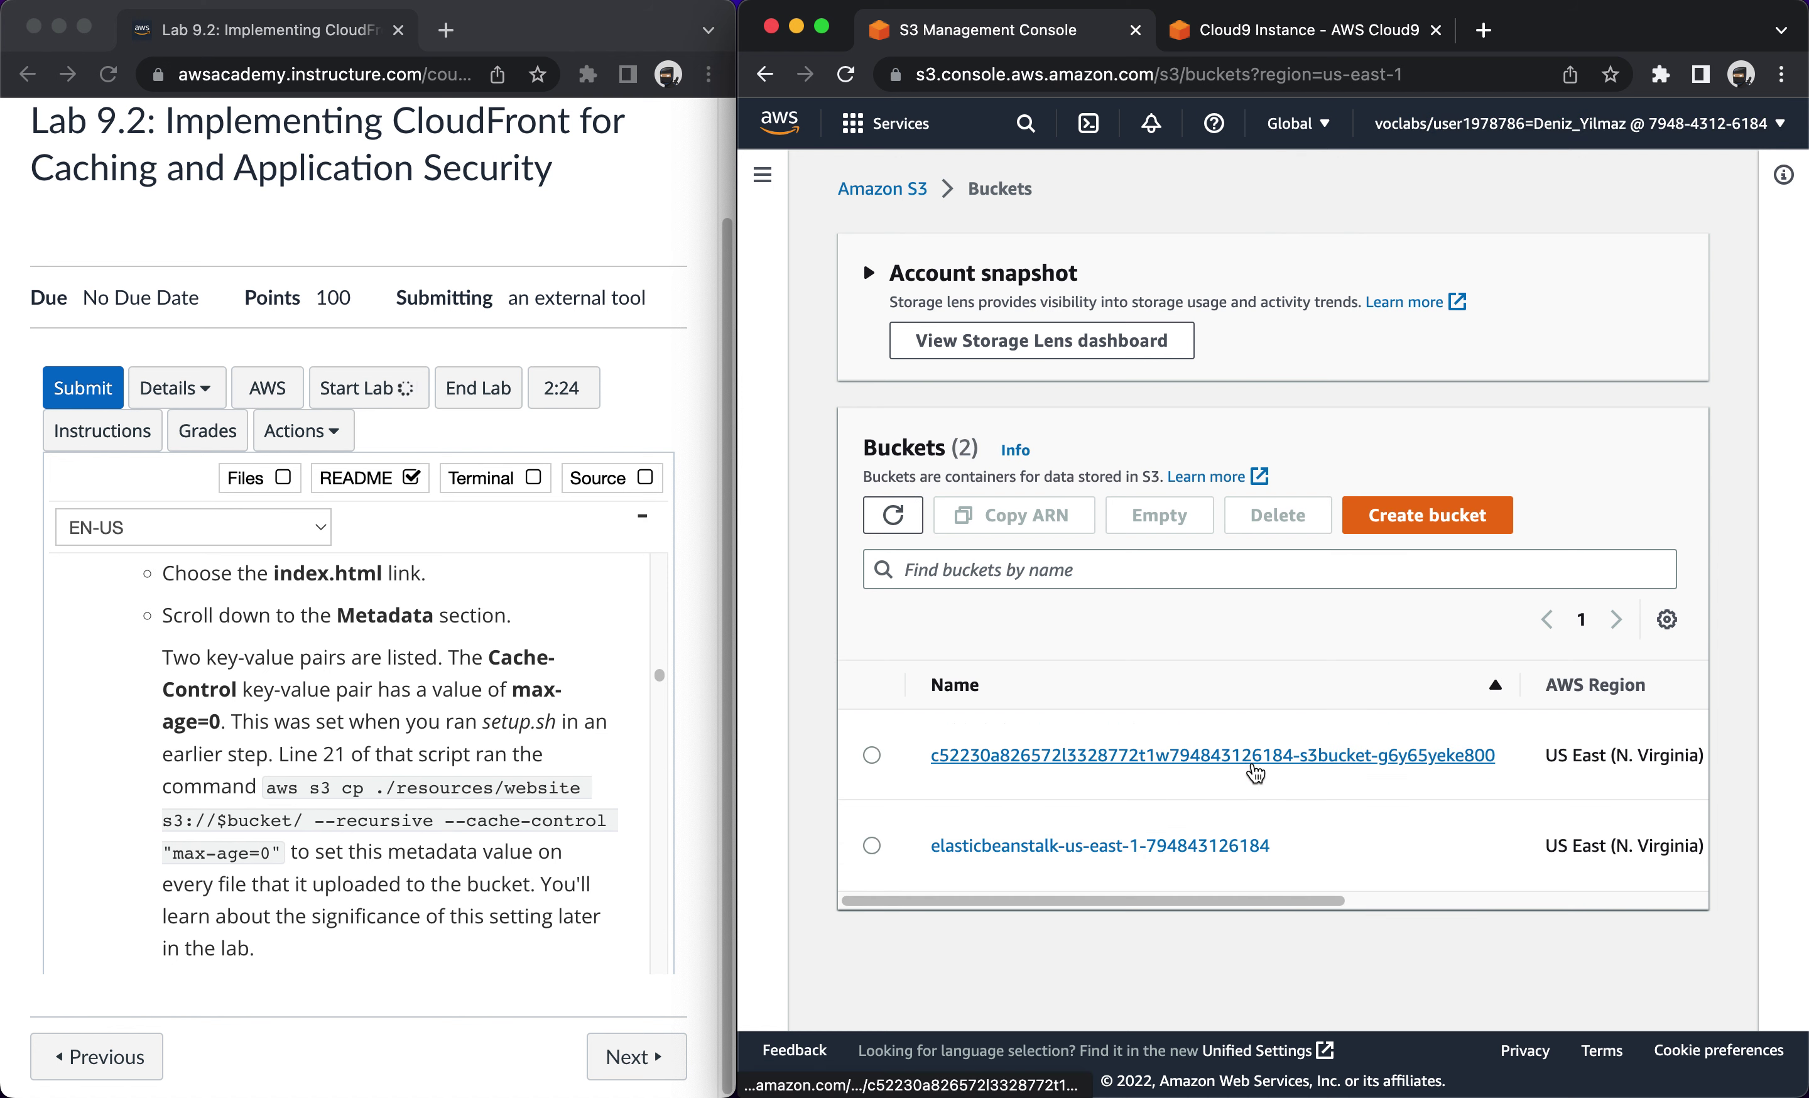
click(1254, 761)
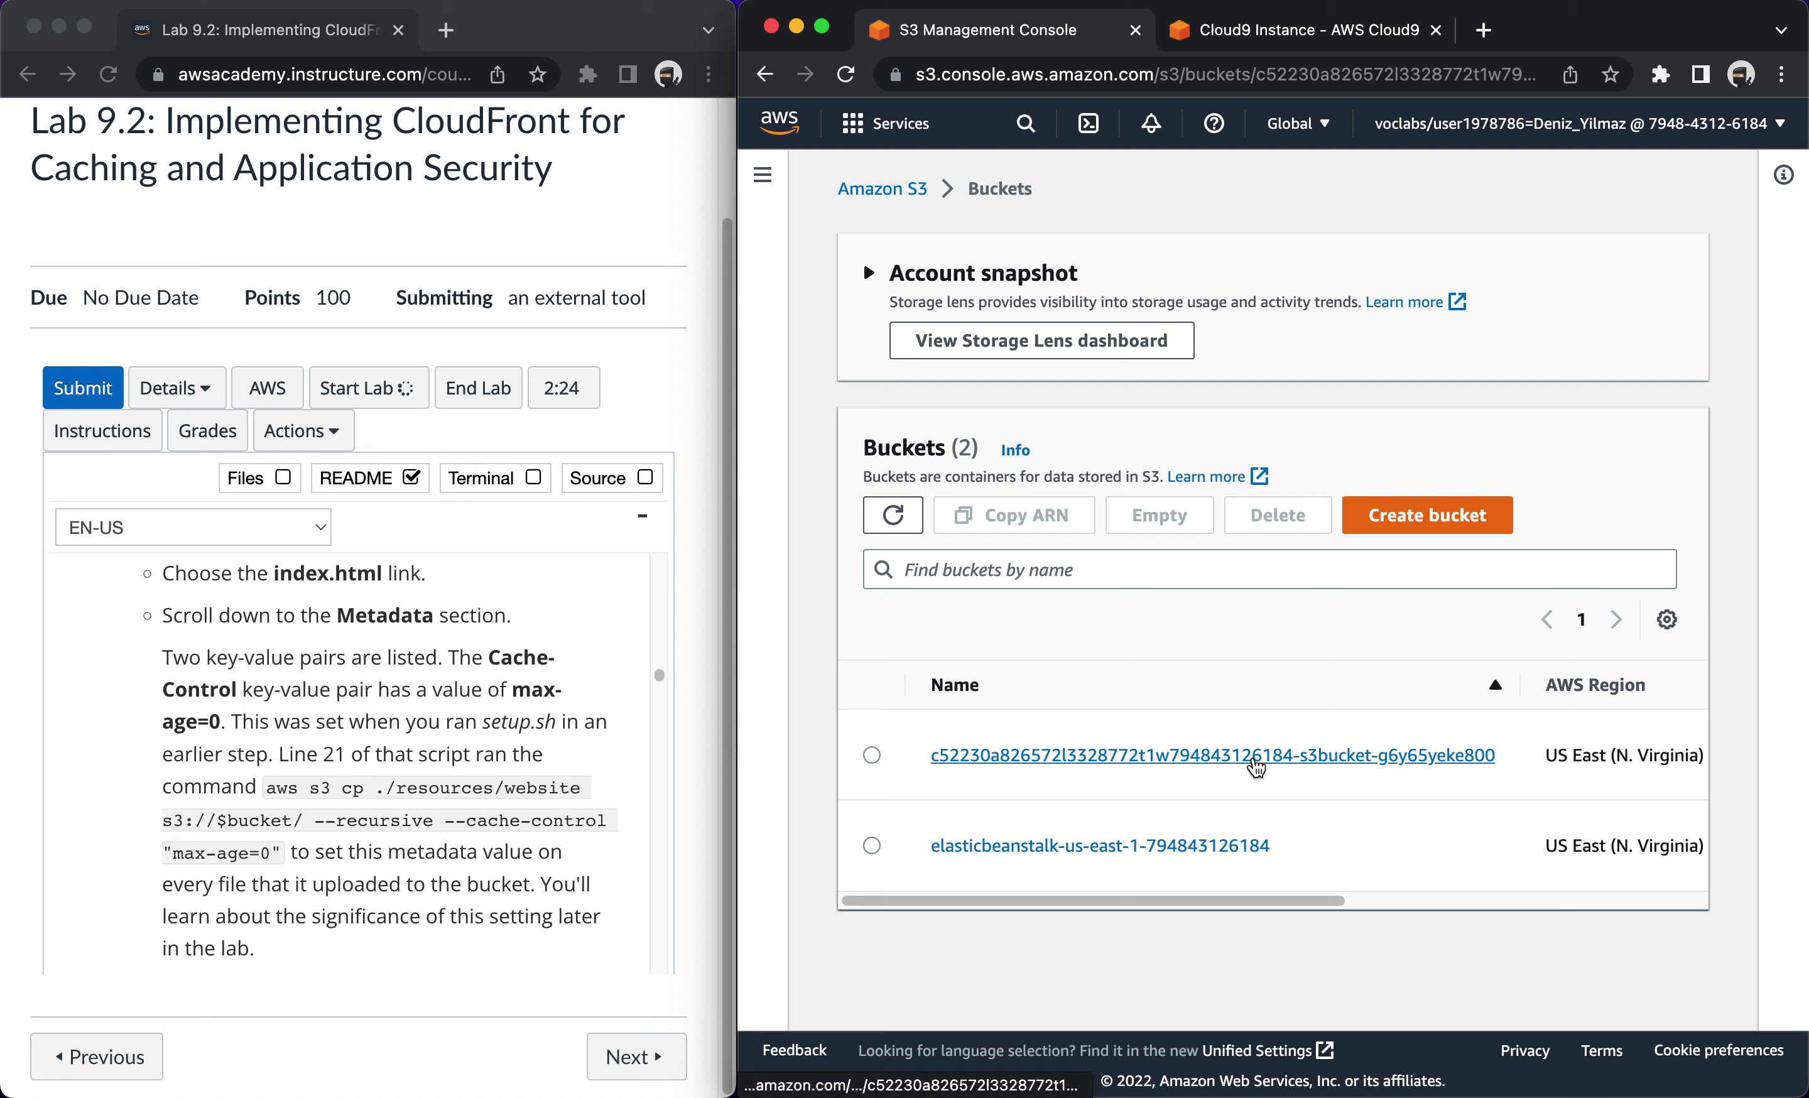
Find index.html among the bucket's objects and open its details.
scroll(1079, 851, down, 5)
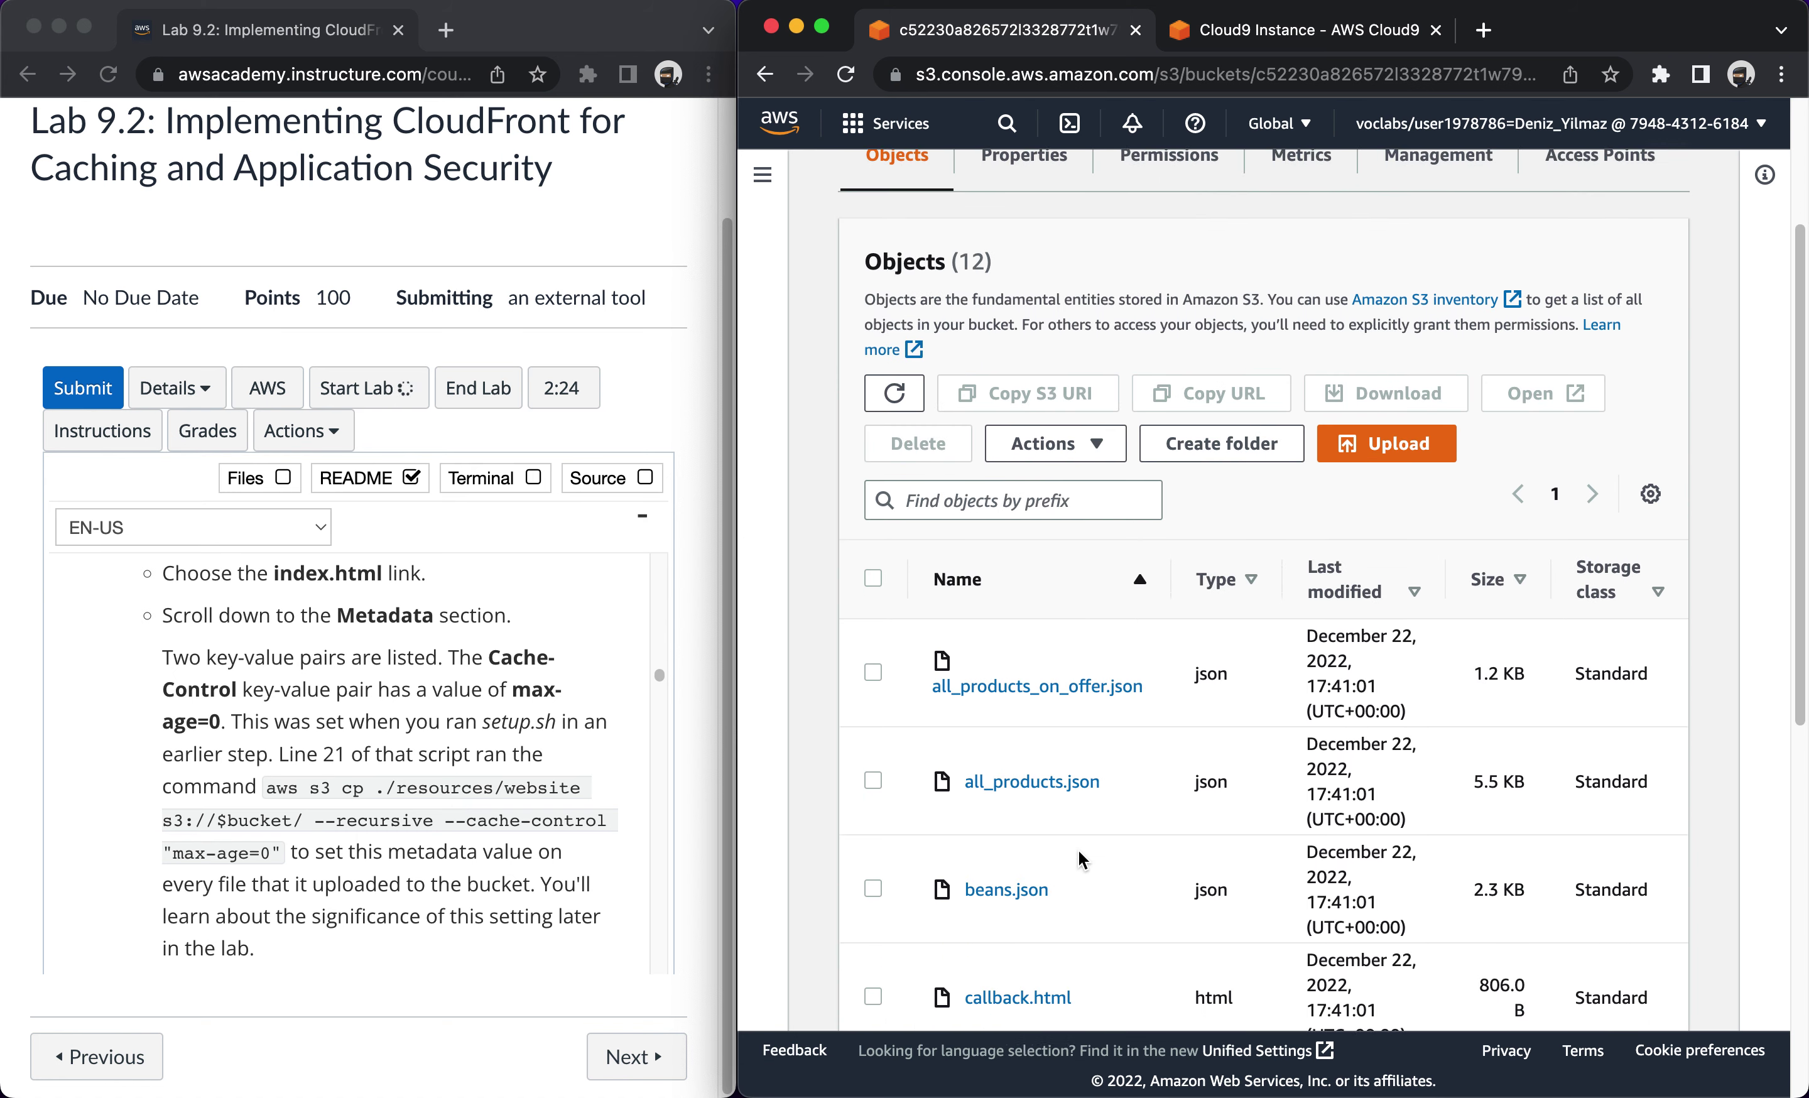
scroll(1079, 851, down, 4)
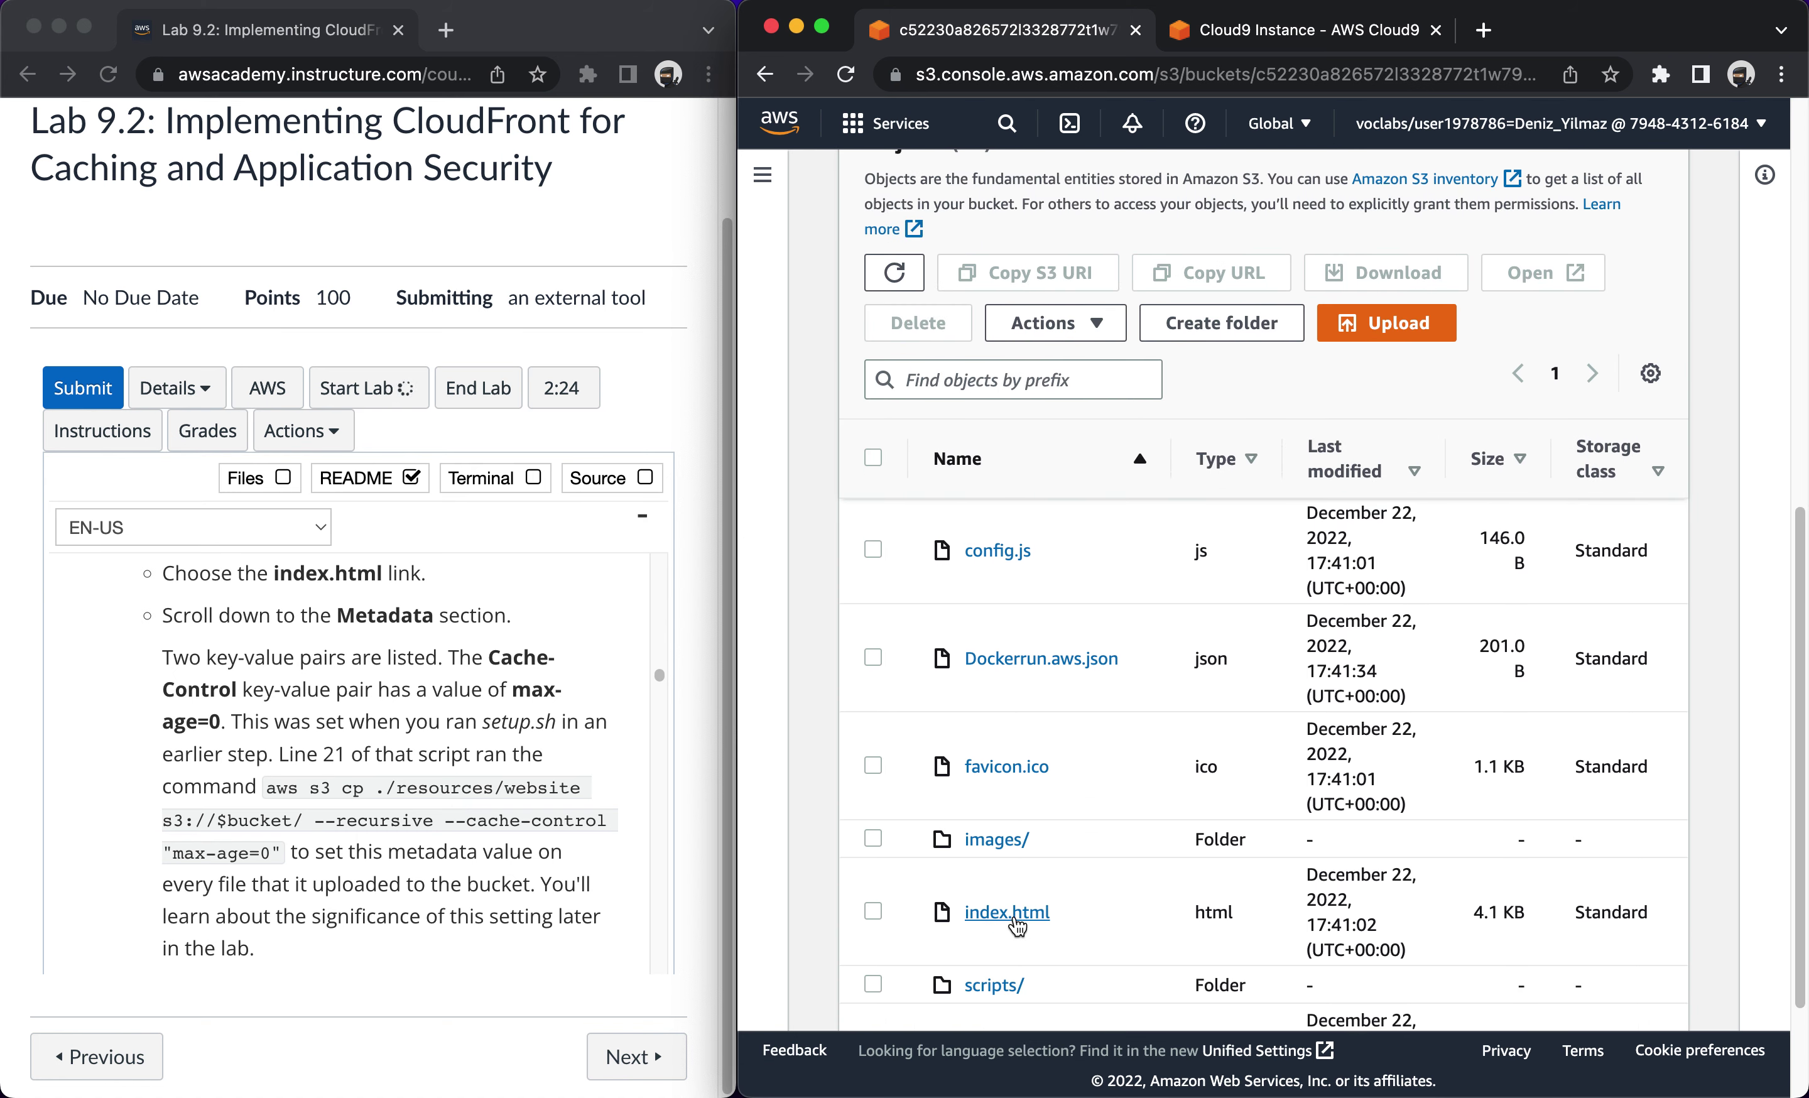
click(1014, 915)
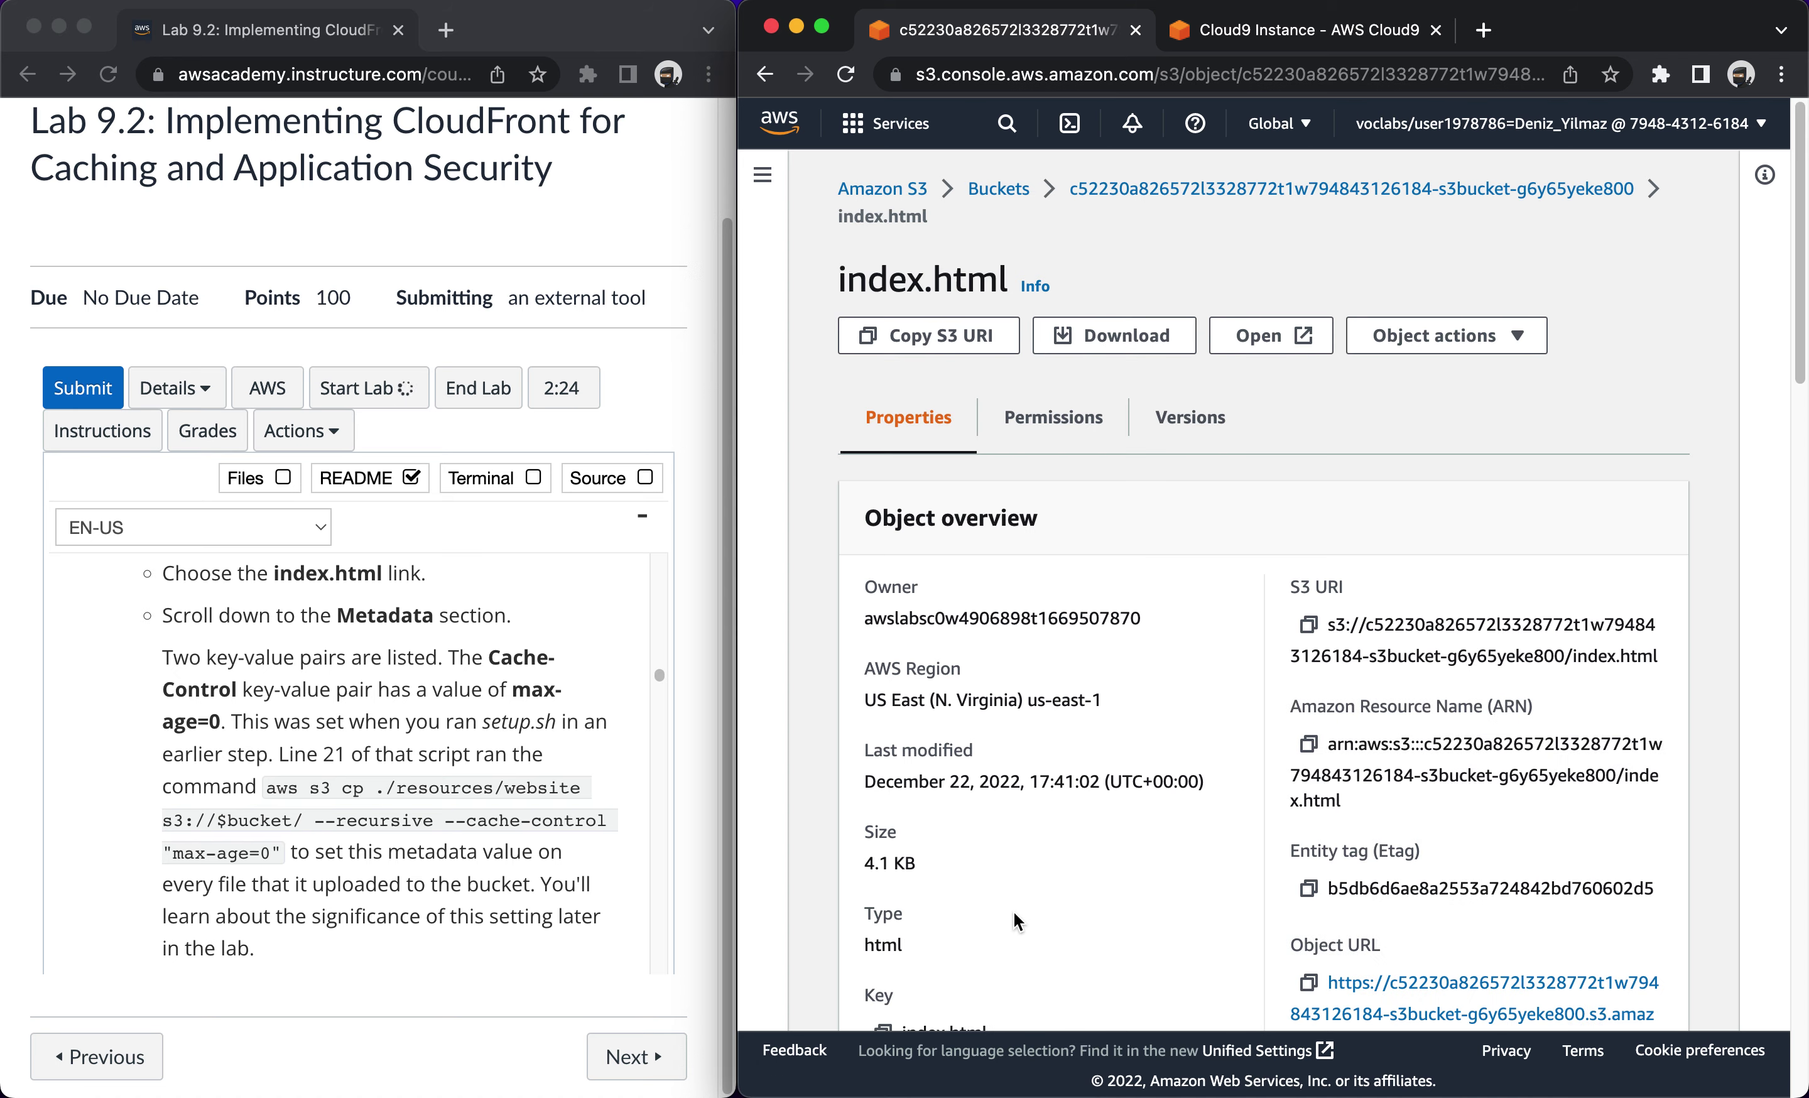
Examine the Cache-Control value in the Metadata section of index.html.
scroll(1015, 919, down, 20)
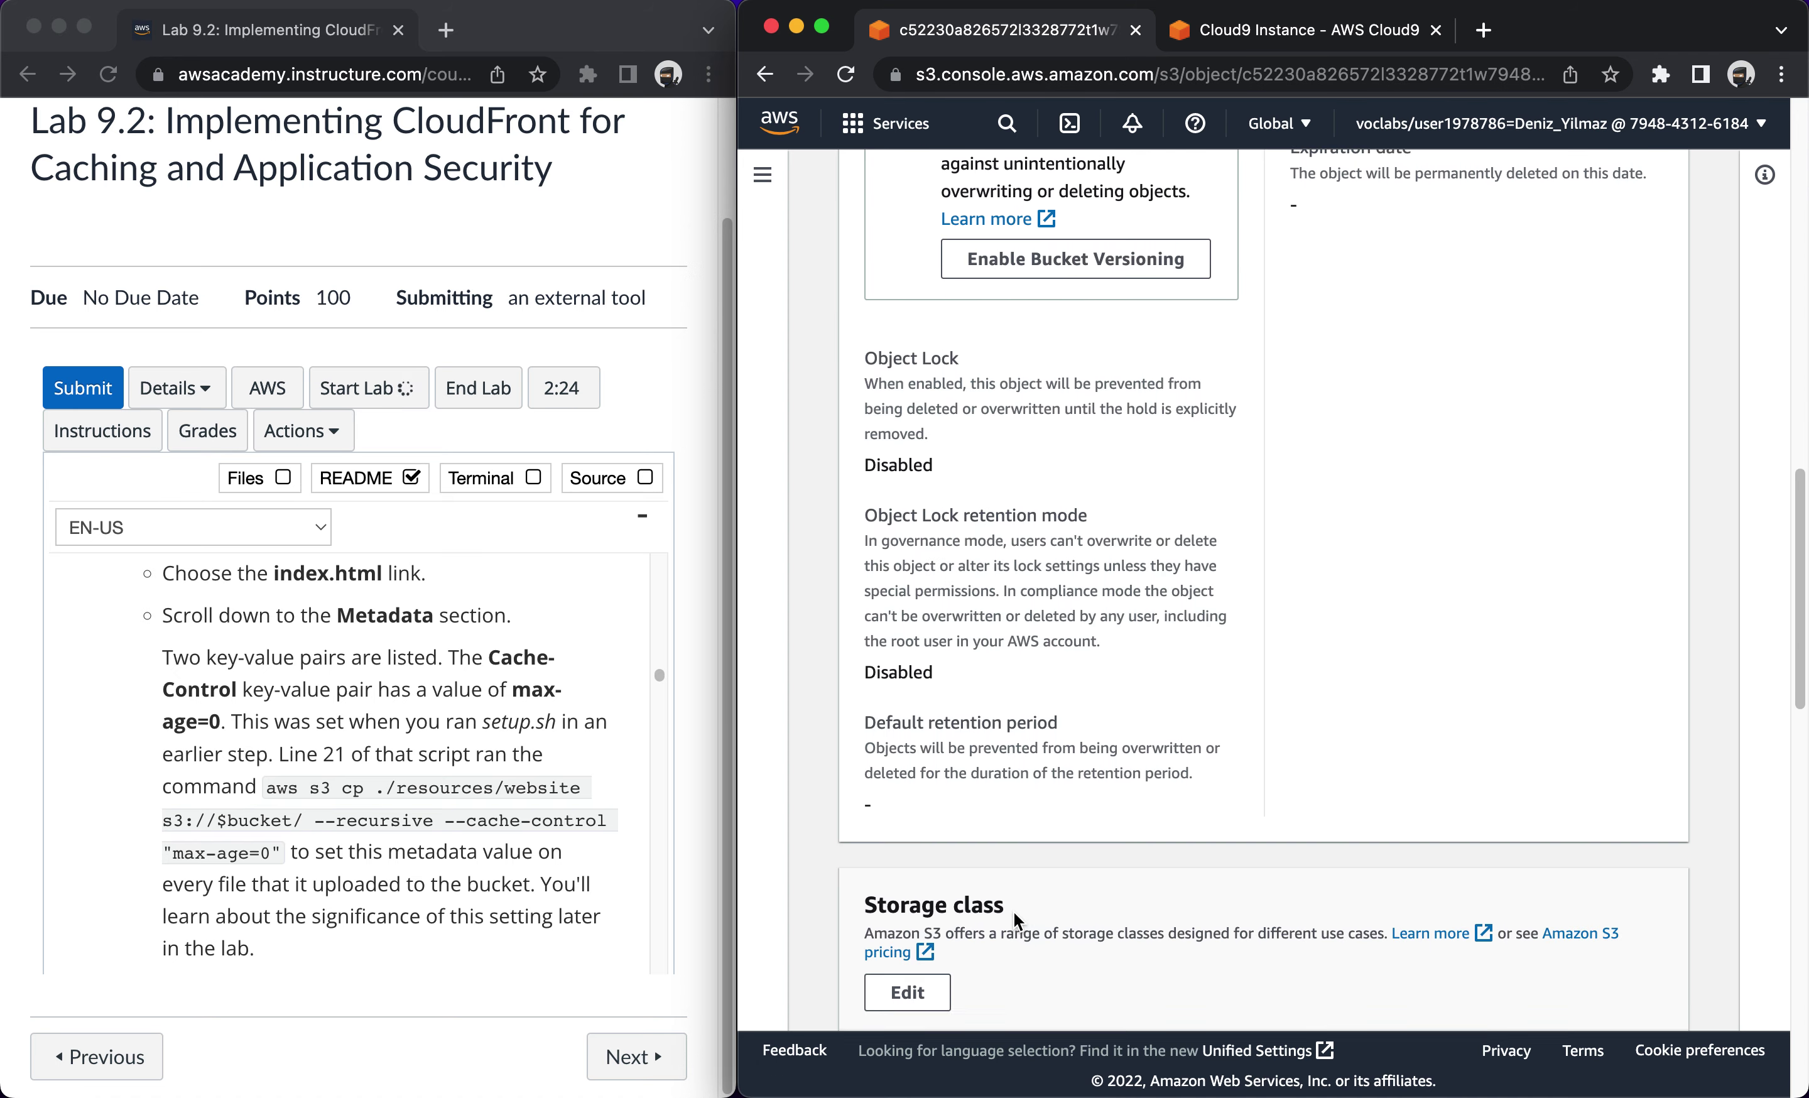
scroll(1013, 913, down, 15)
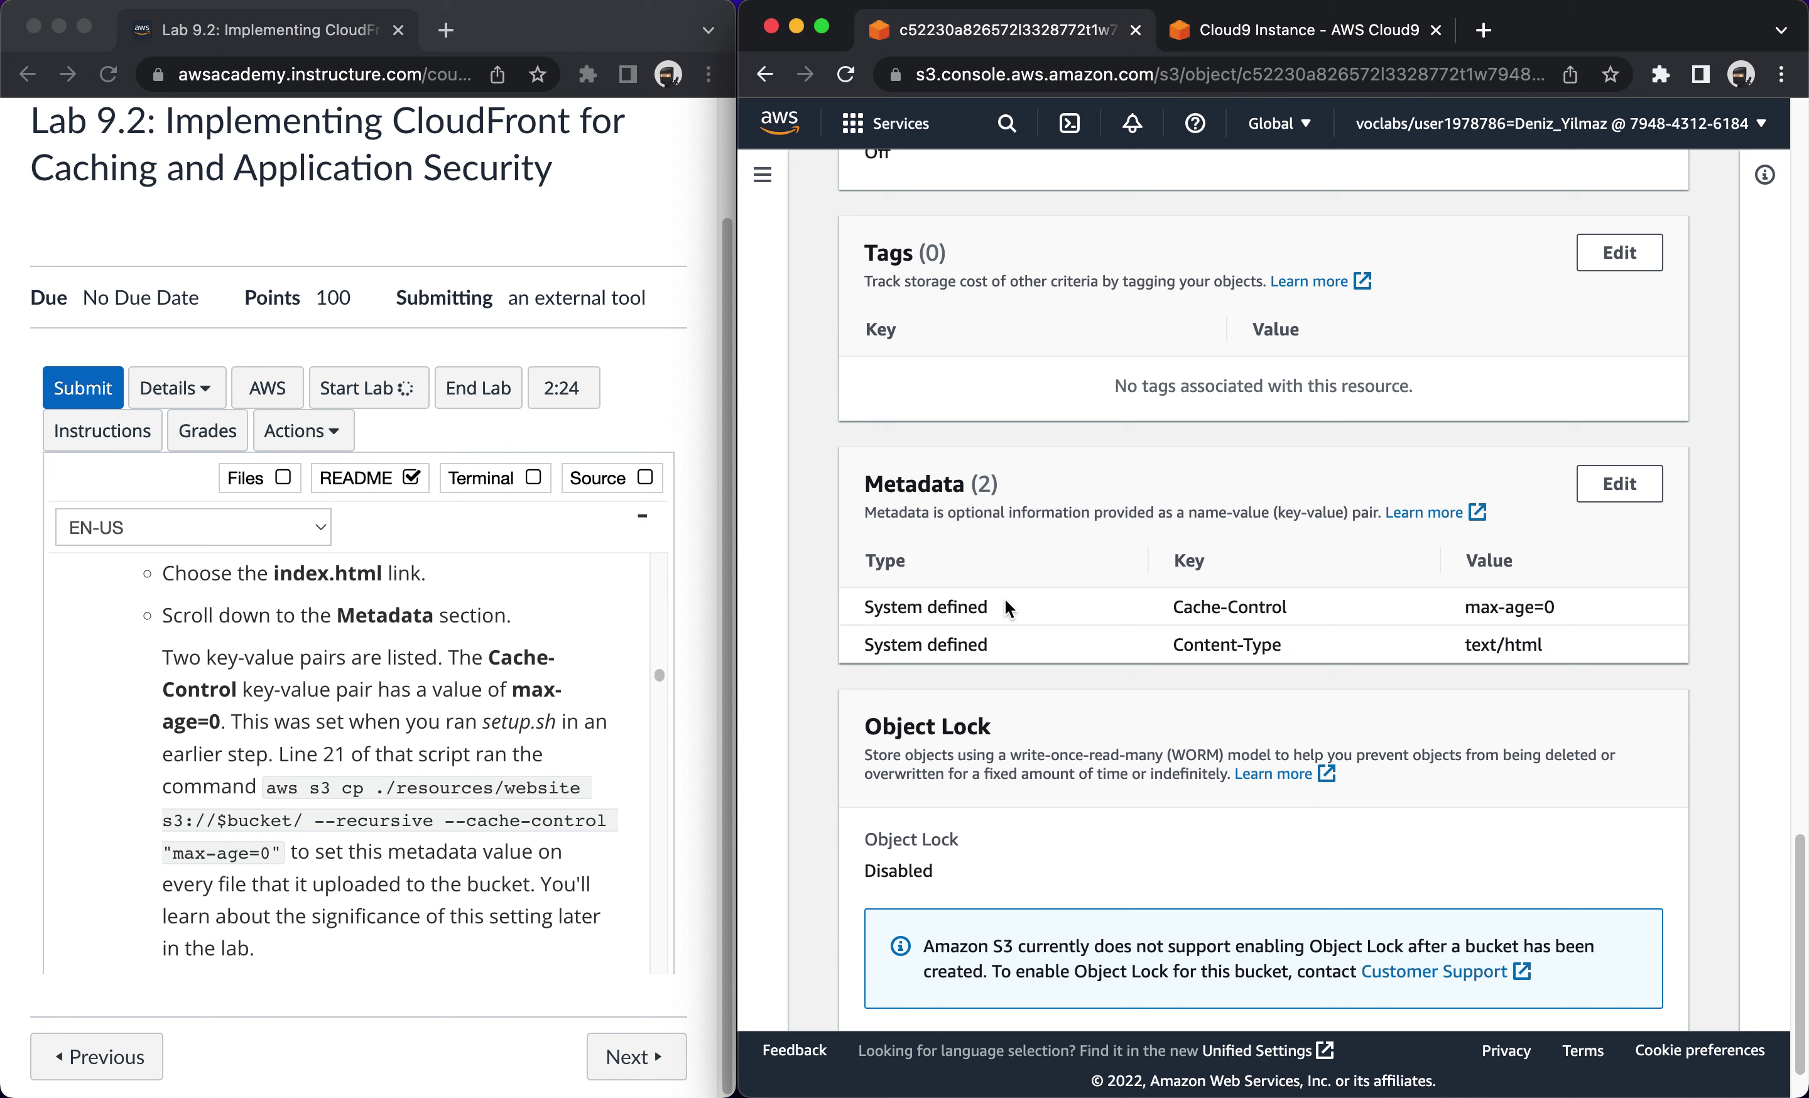
drag(1468, 603, 1546, 607)
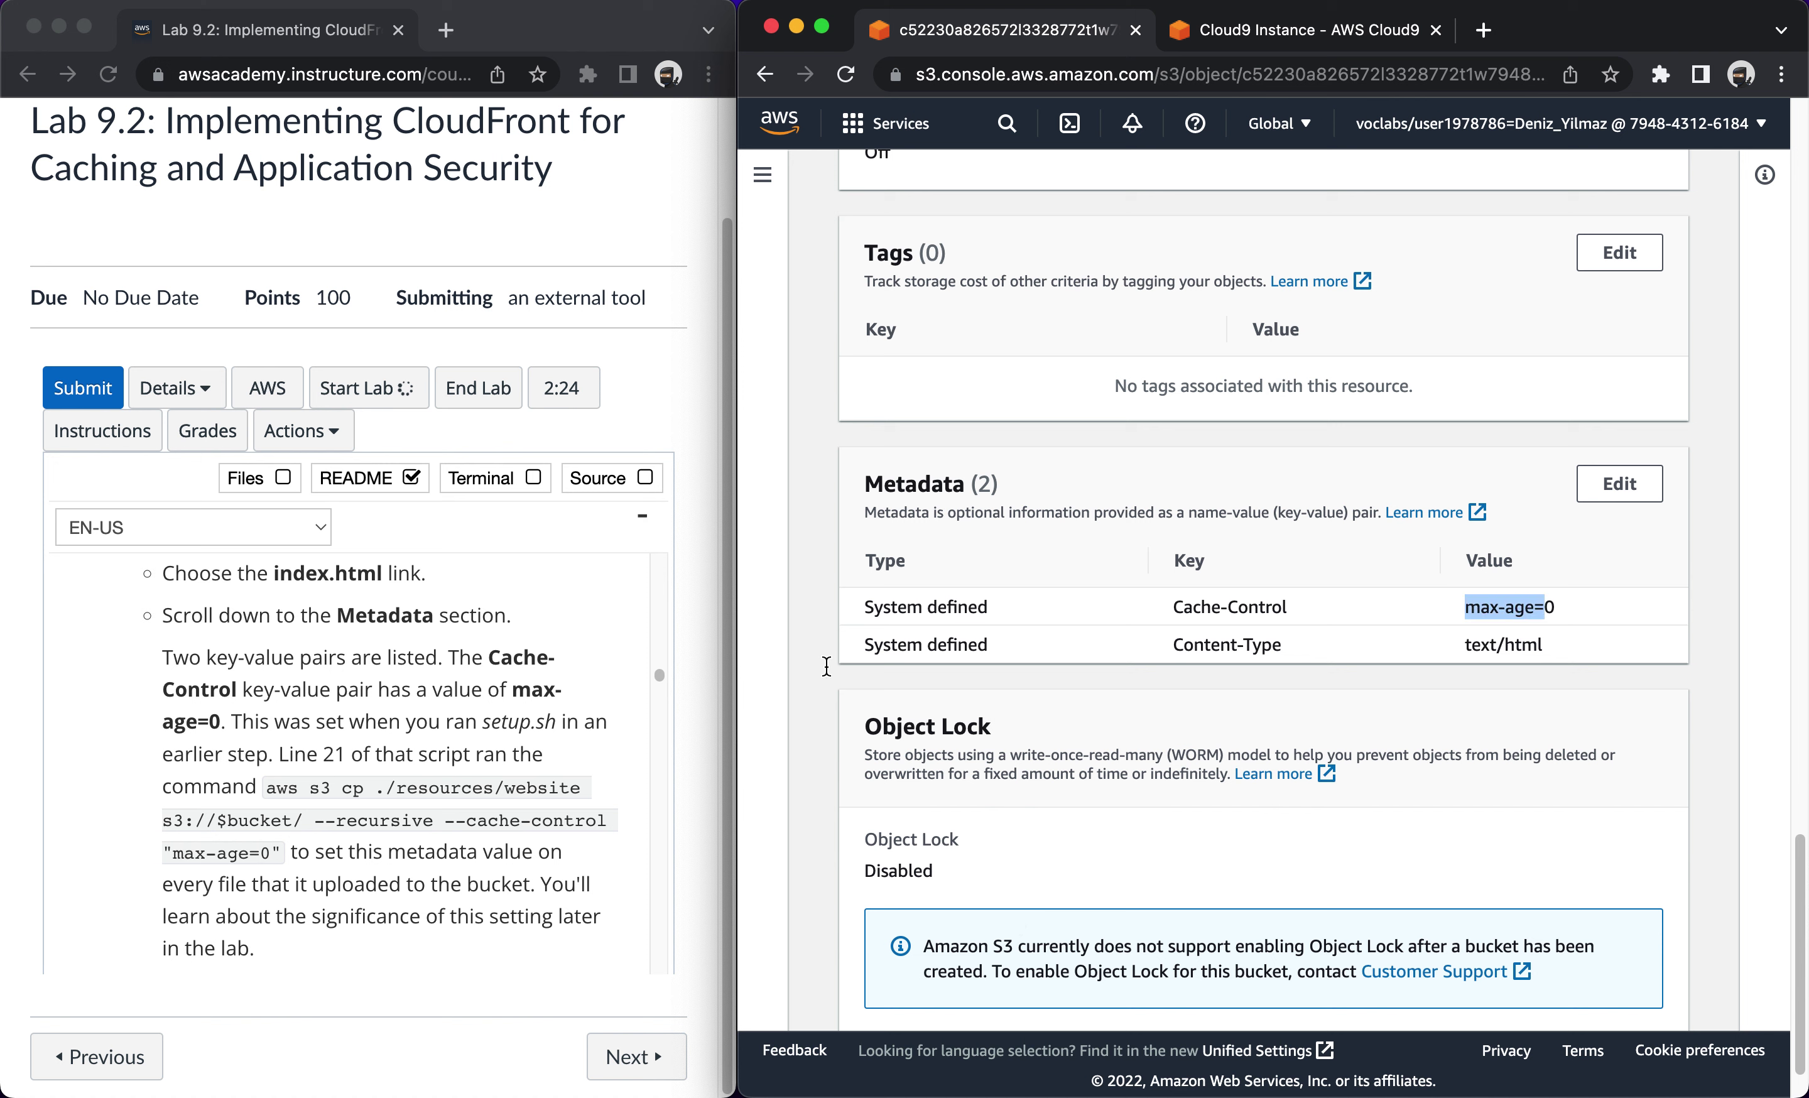
Follow the last part of step 11 by copying the Object URL of index.html and opening it in a new browser tab.
scroll(321, 869, down, 3)
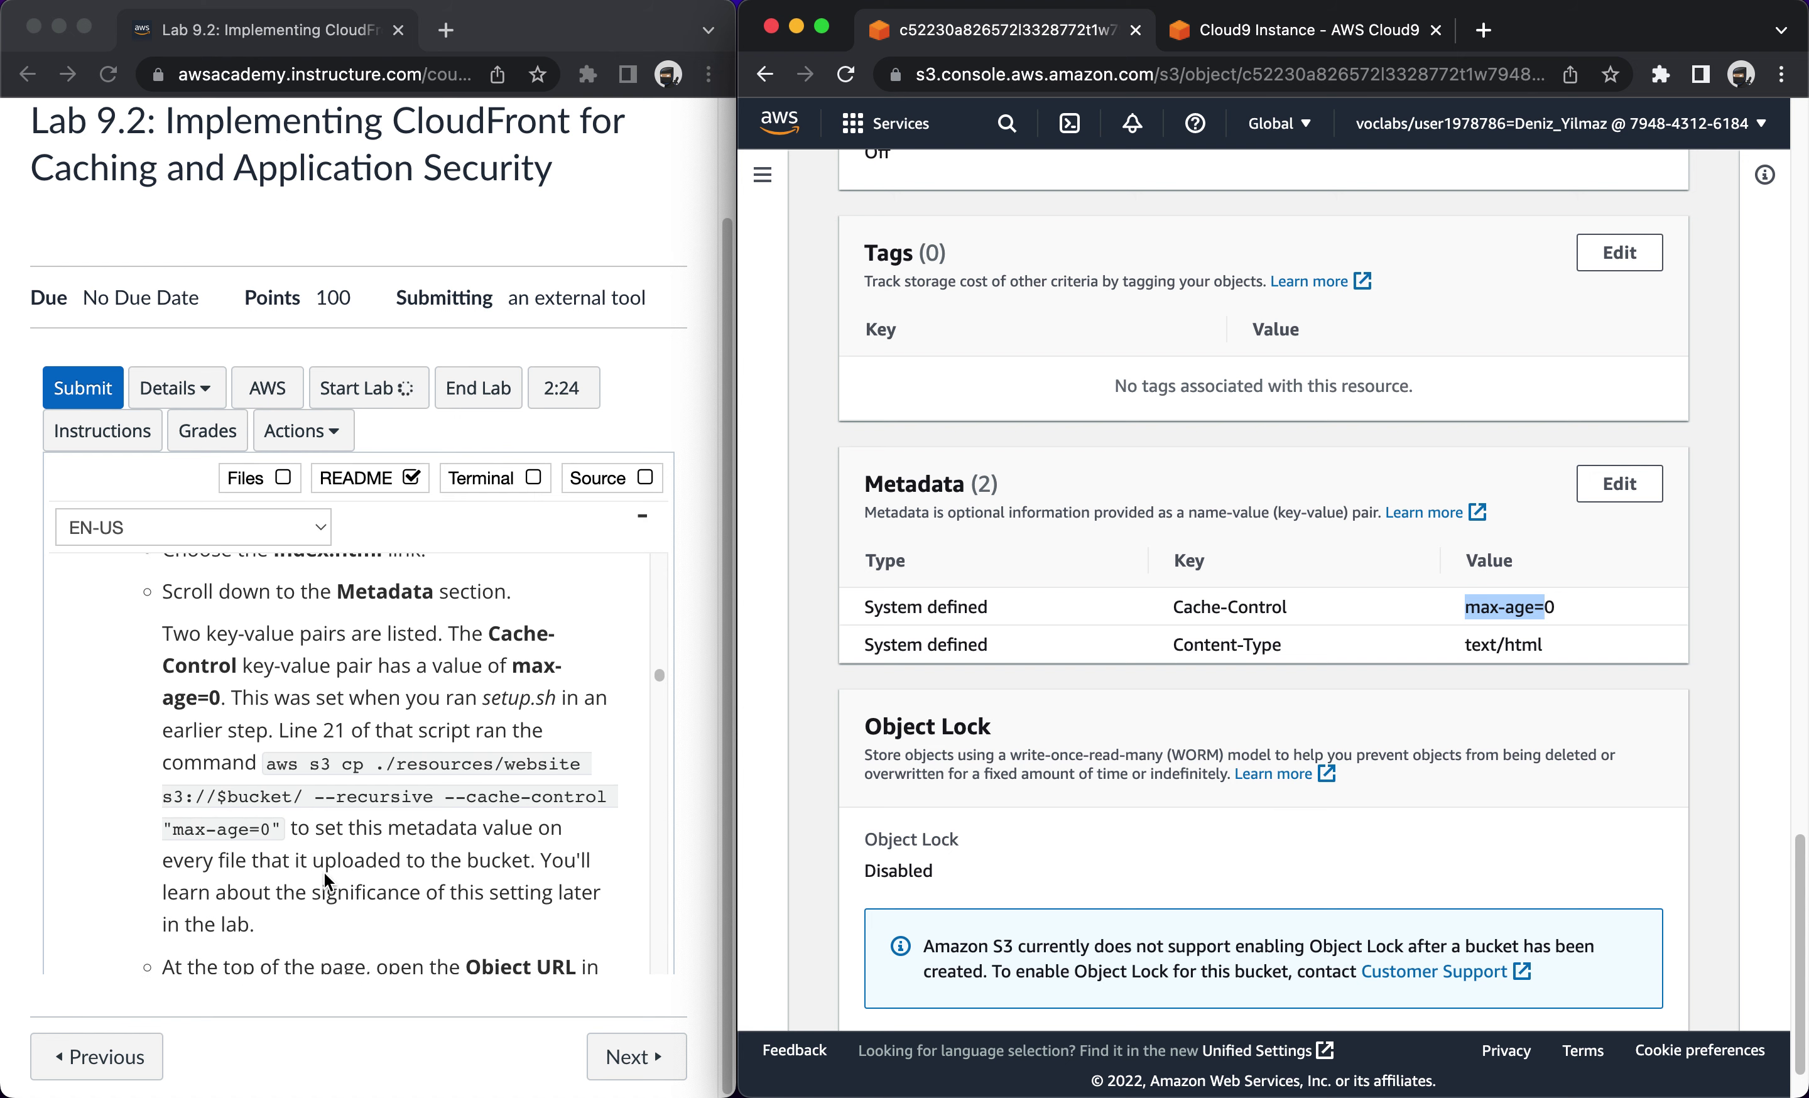
scroll(325, 873, down, 5)
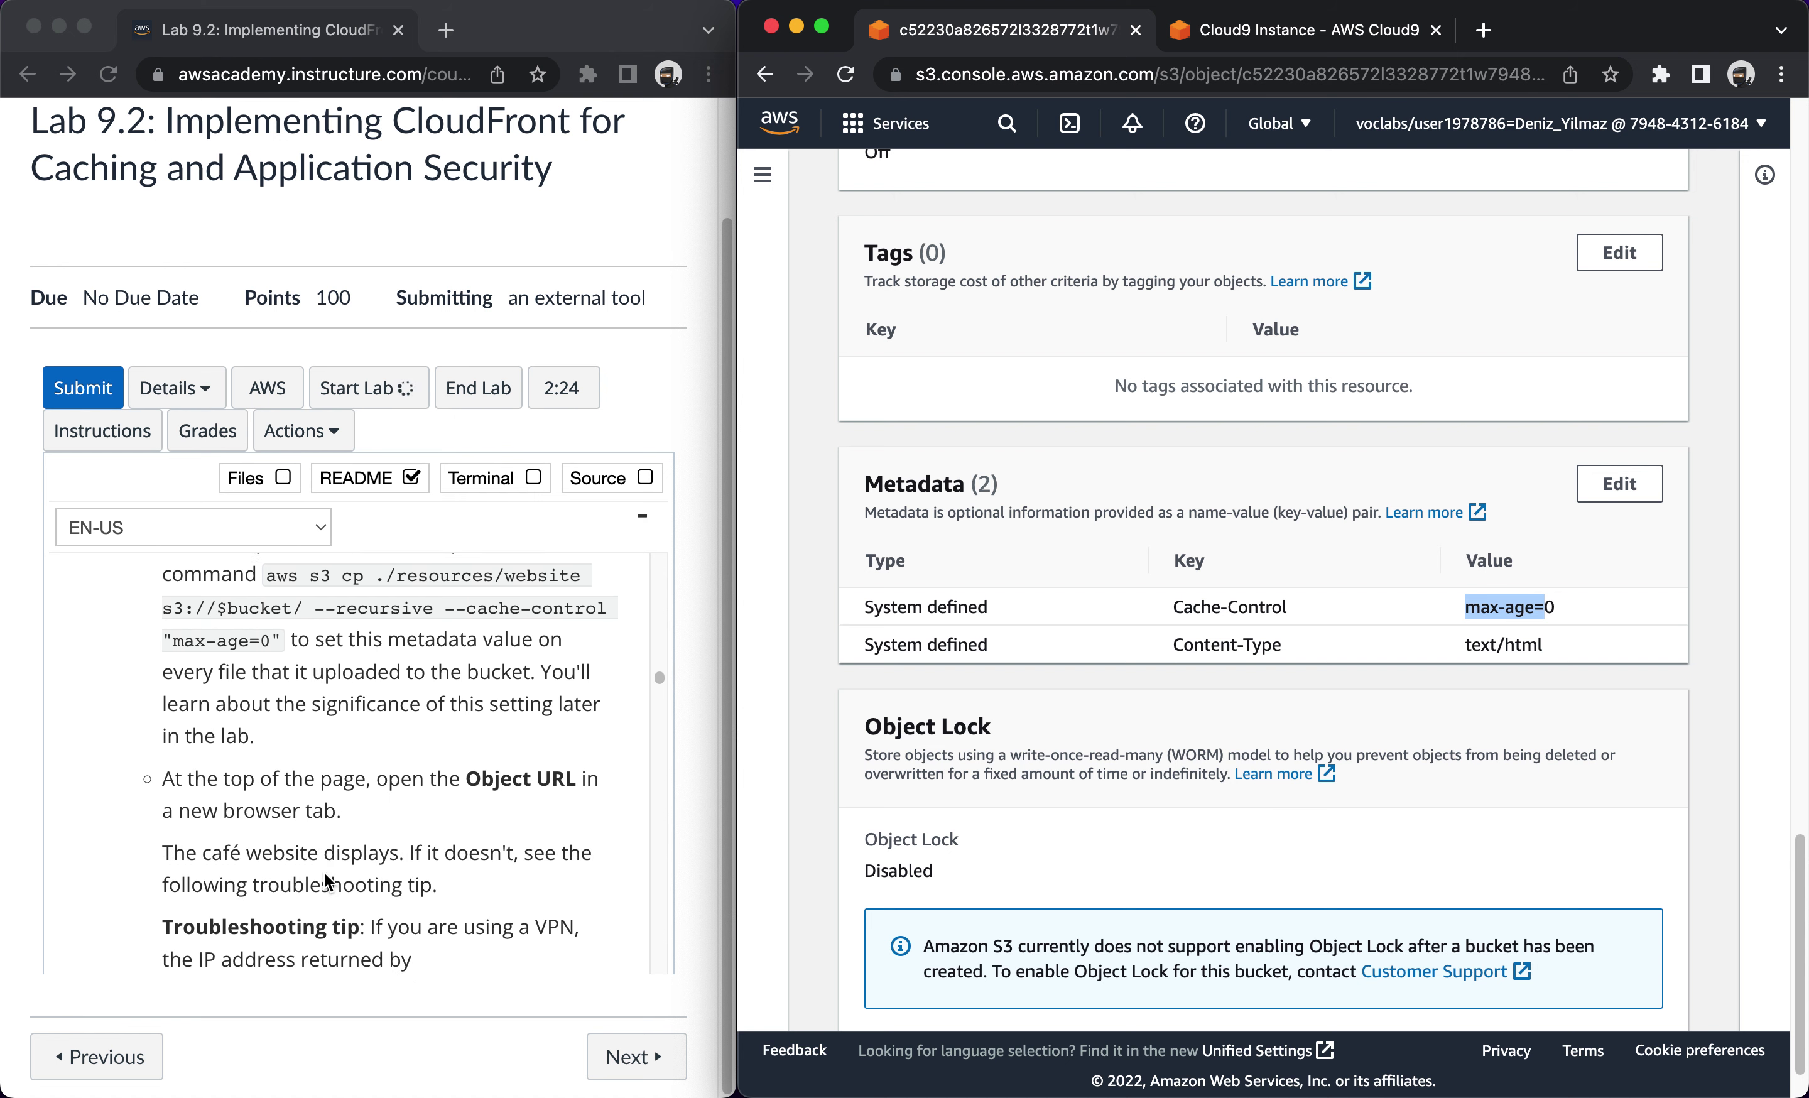
scroll(324, 873, down, 1)
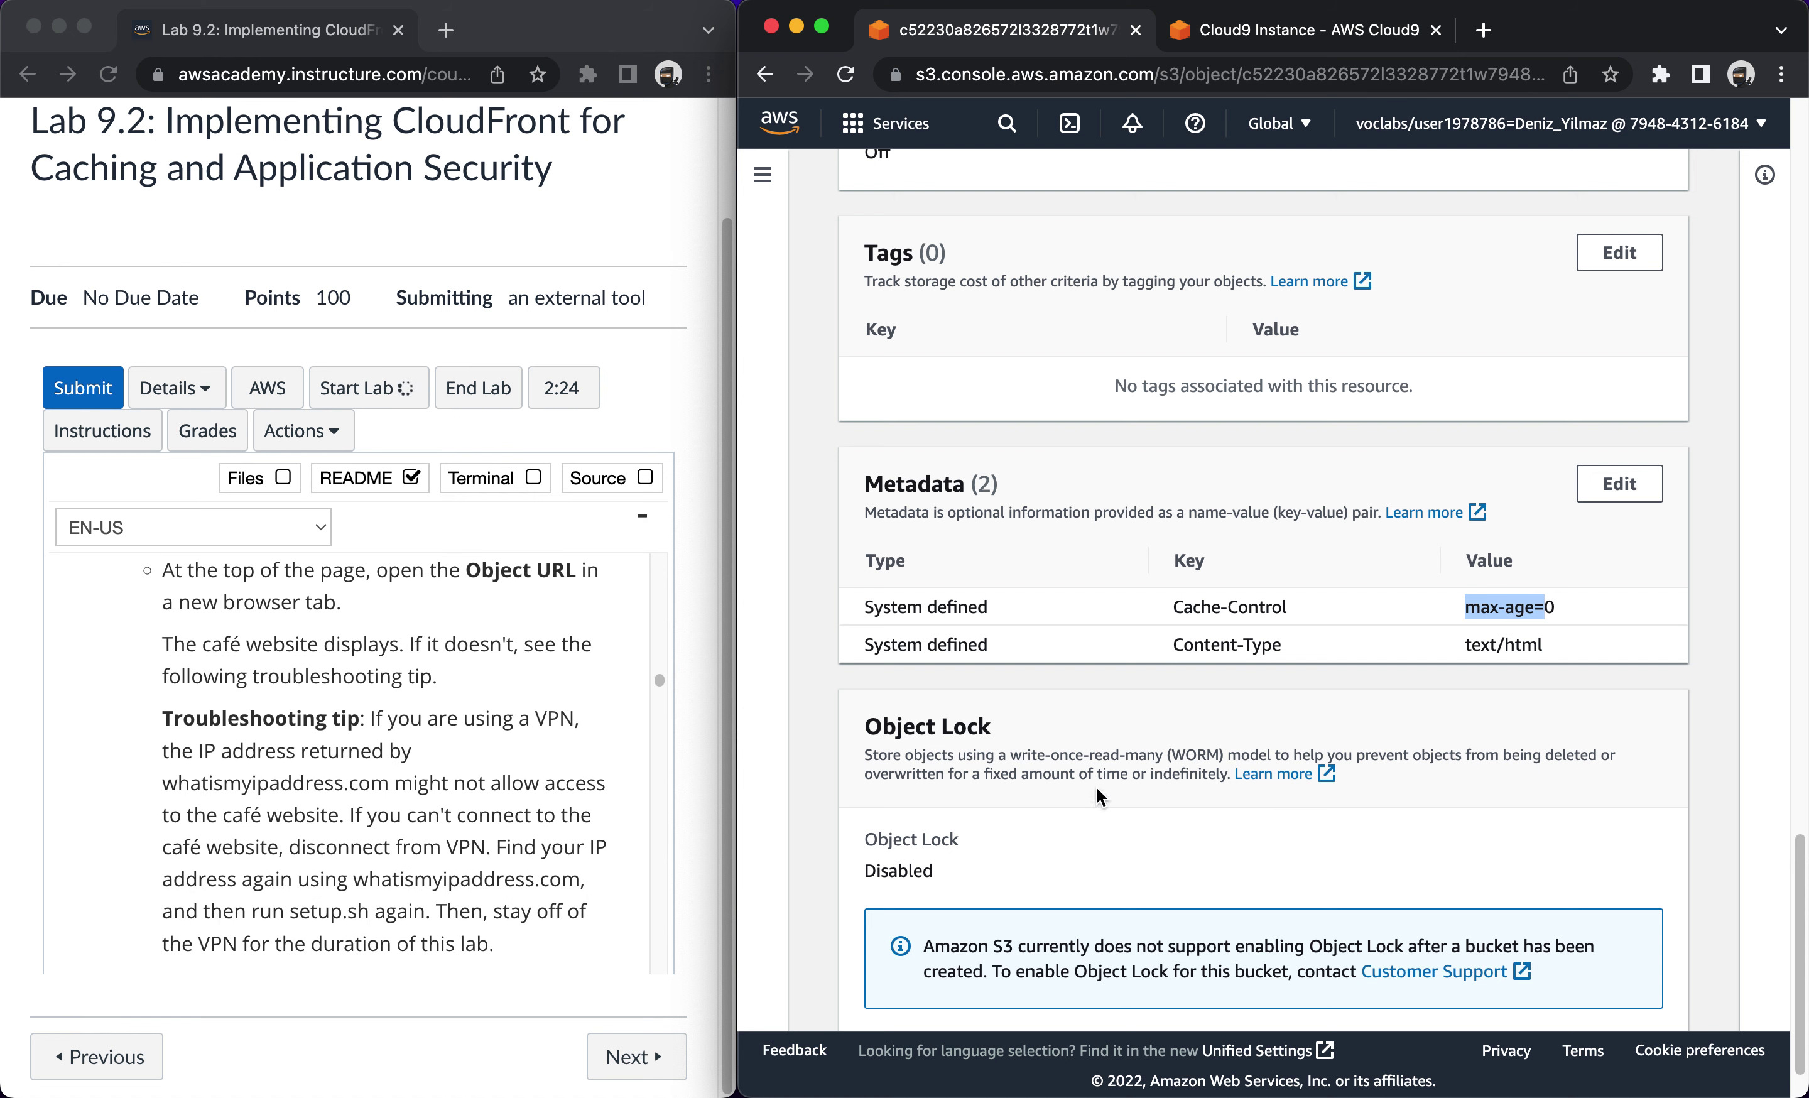
scroll(1097, 787, up, 15)
scroll(1097, 787, down, 2)
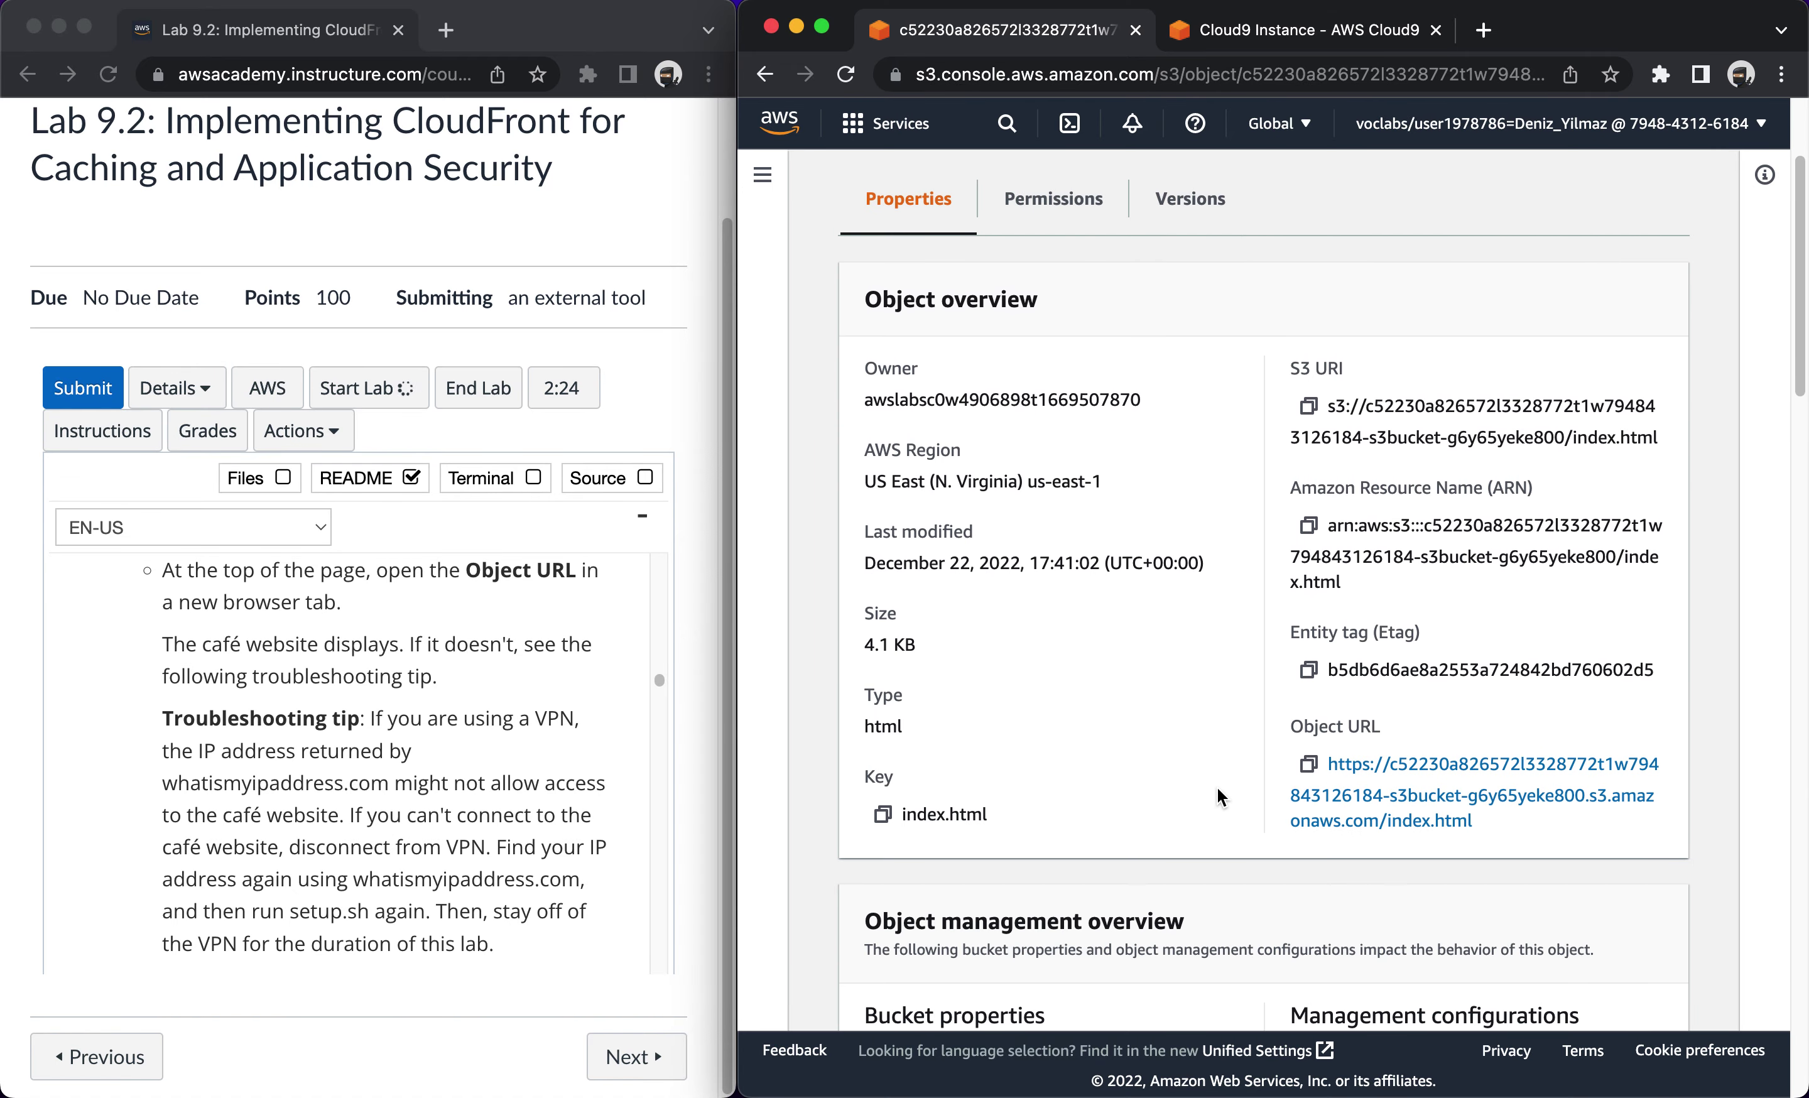
click(1308, 764)
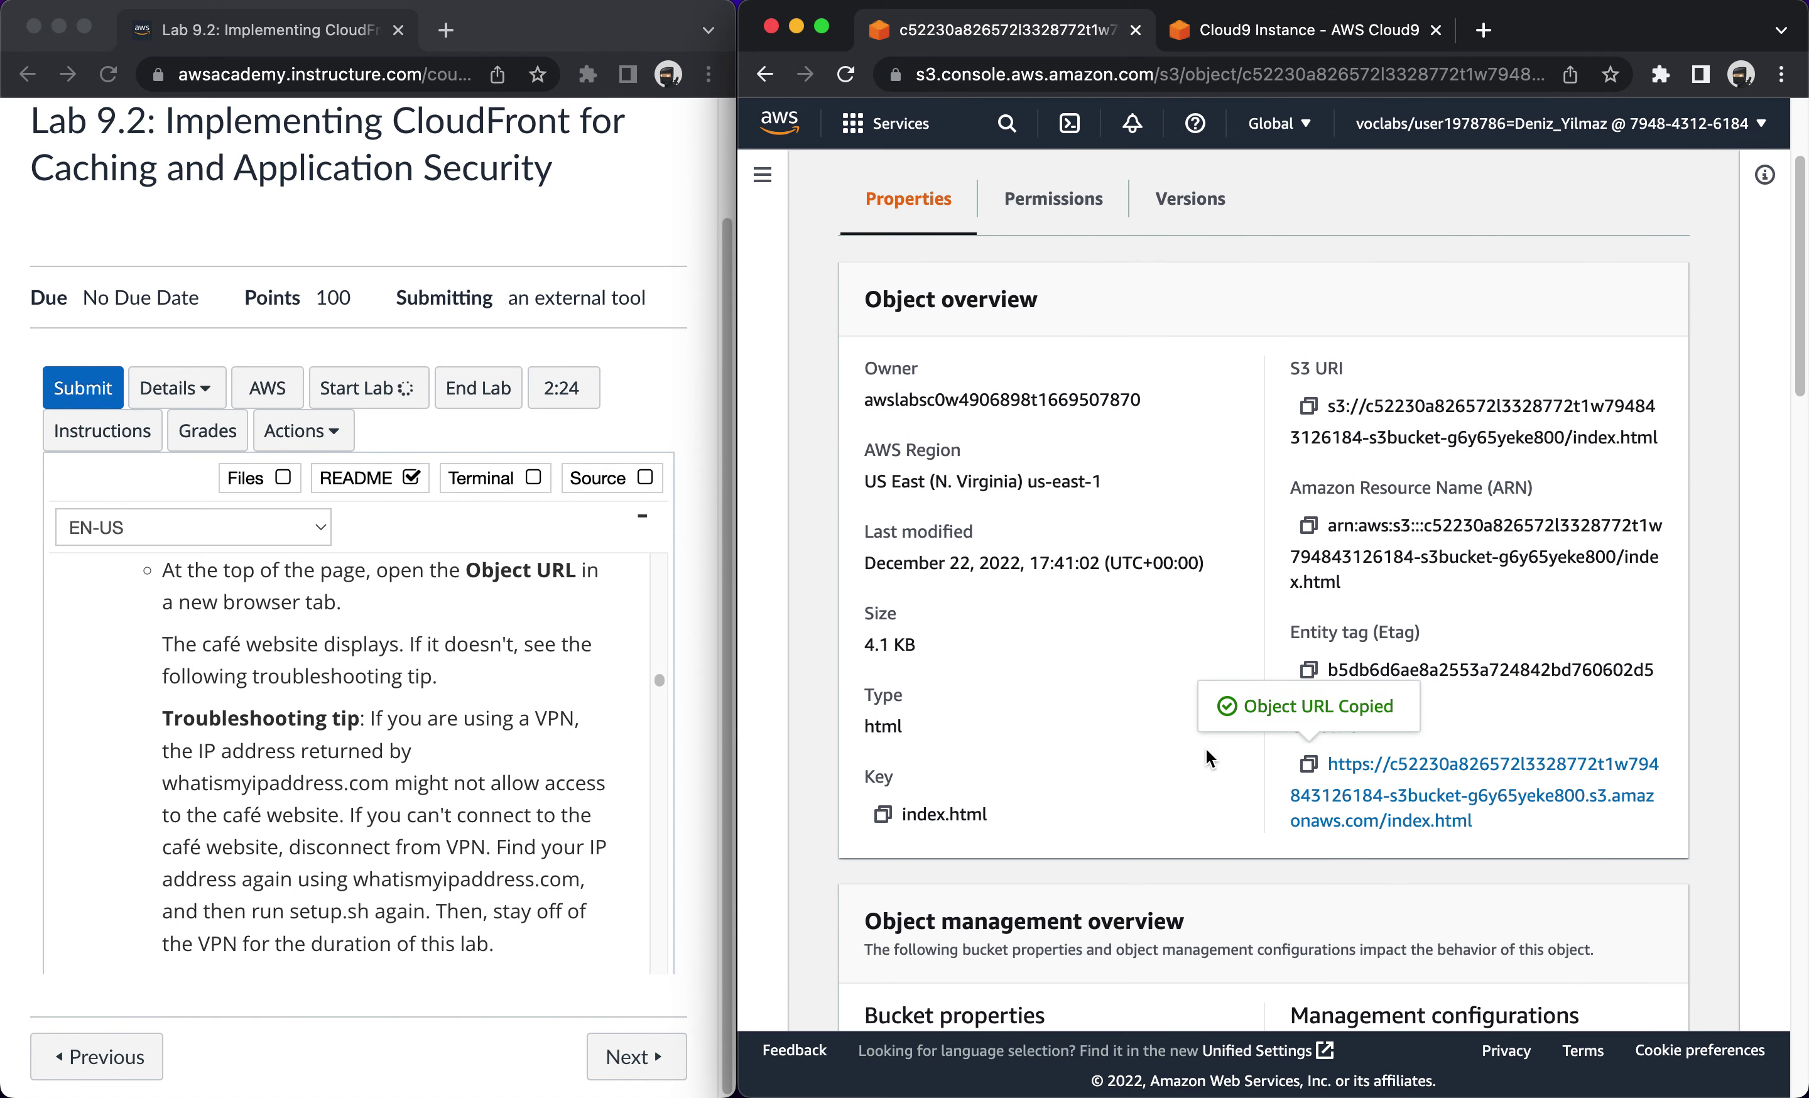
key(super+t)
key(super+v)
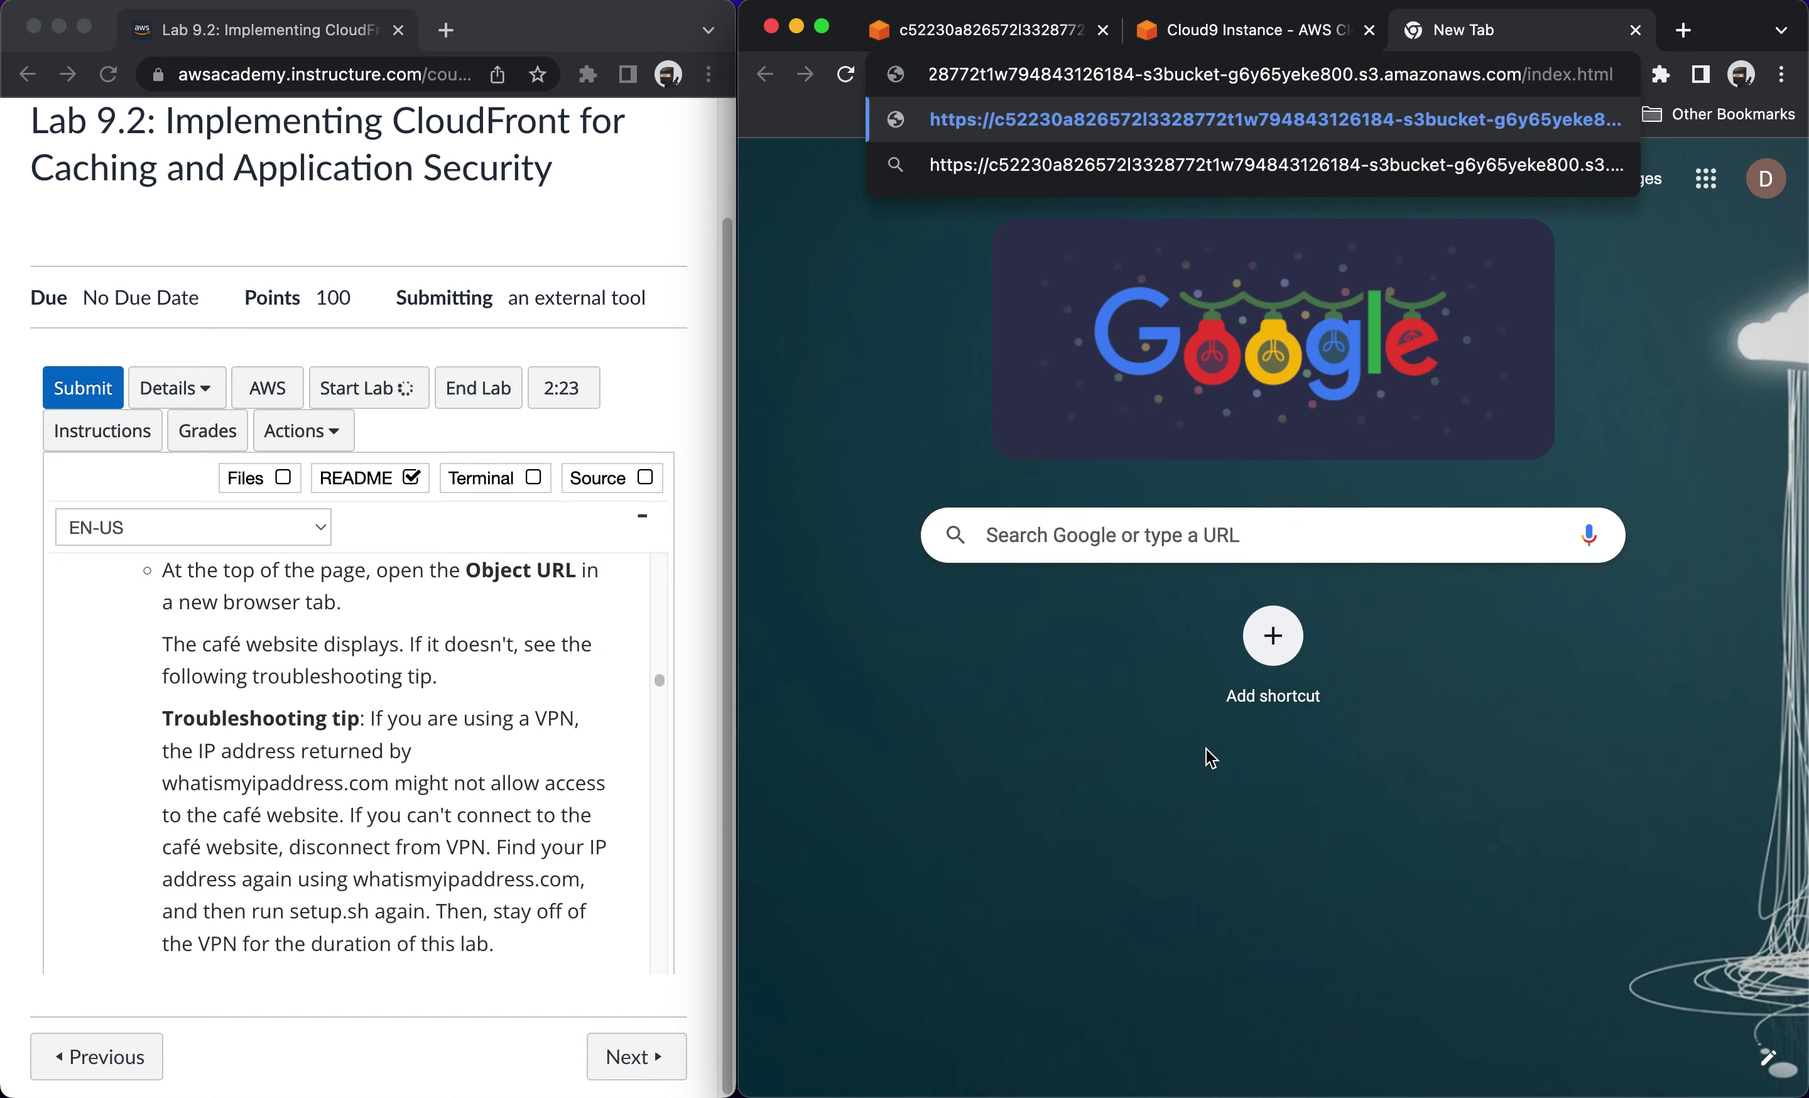
key(Return)
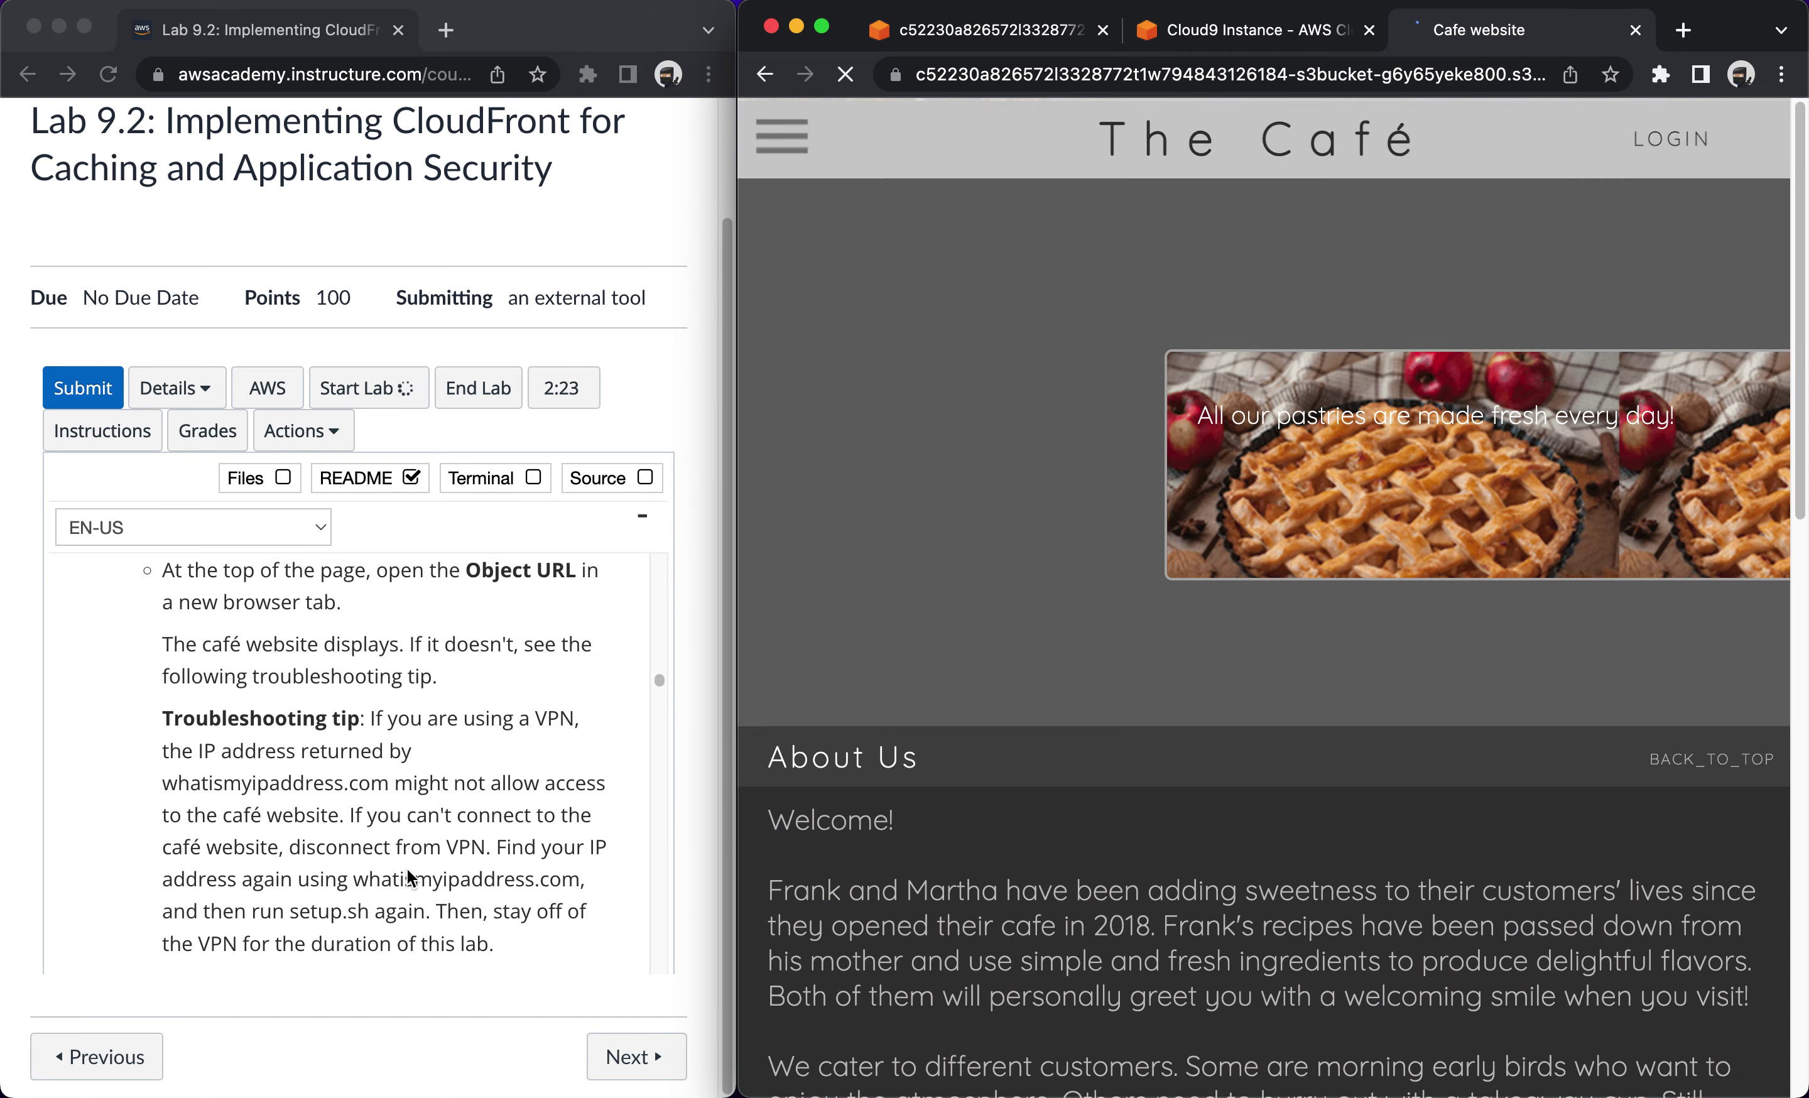
Read the end of Task 1, the Task 2 introduction and step 12 in the lab instructions.
scroll(407, 869, down, 1)
scroll(407, 869, down, 3)
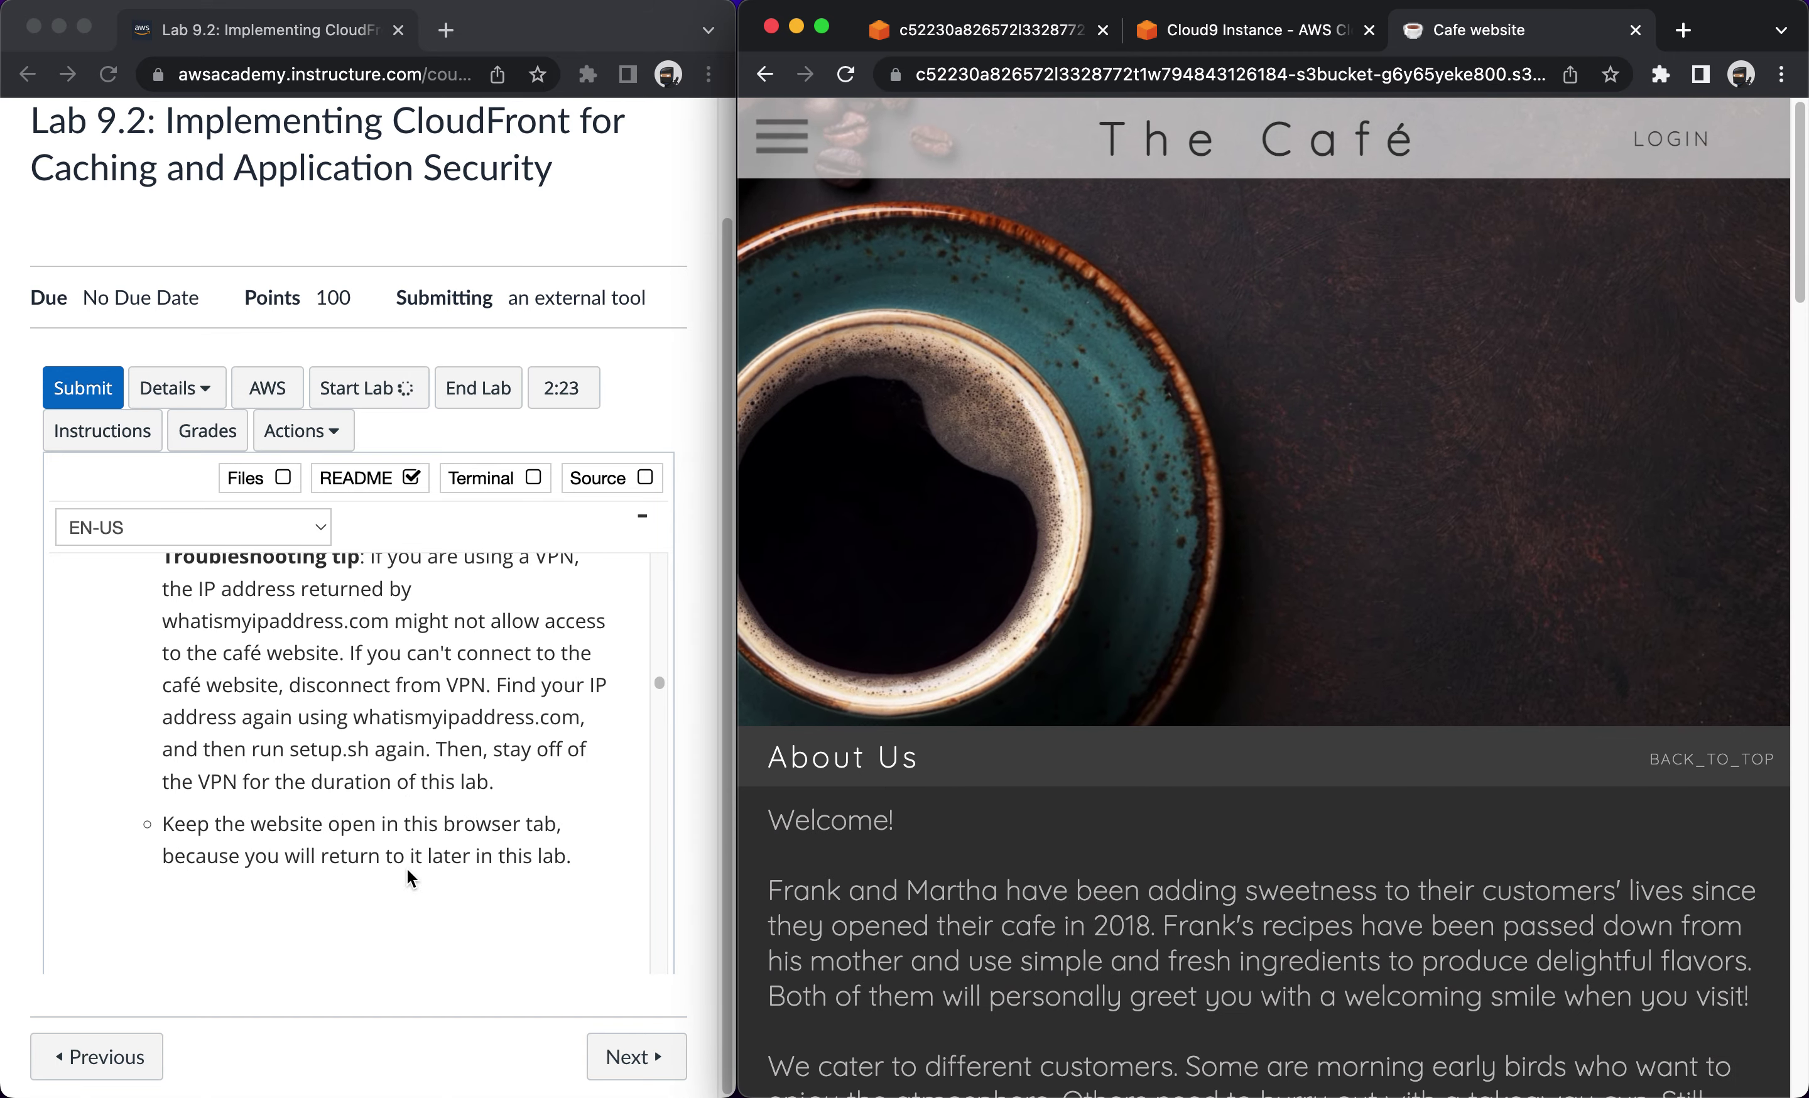
scroll(409, 877, down, 7)
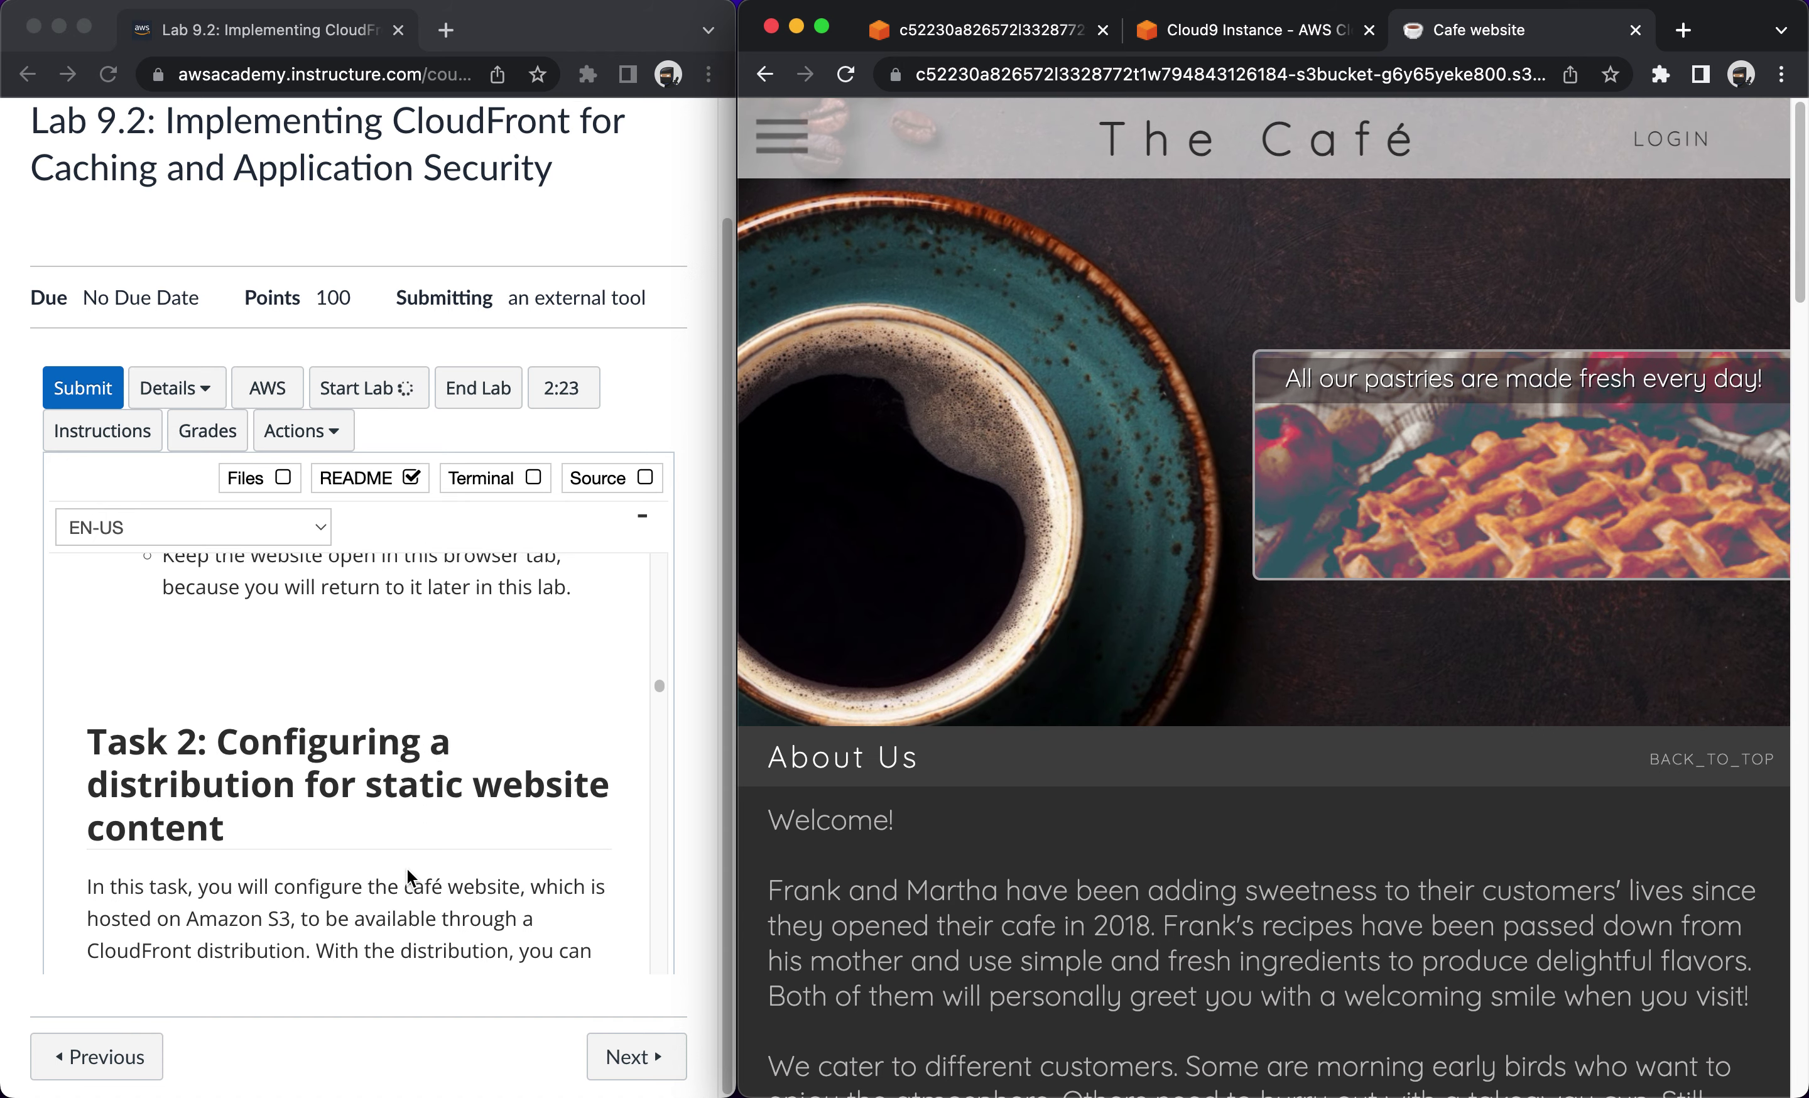
scroll(407, 870, down, 2)
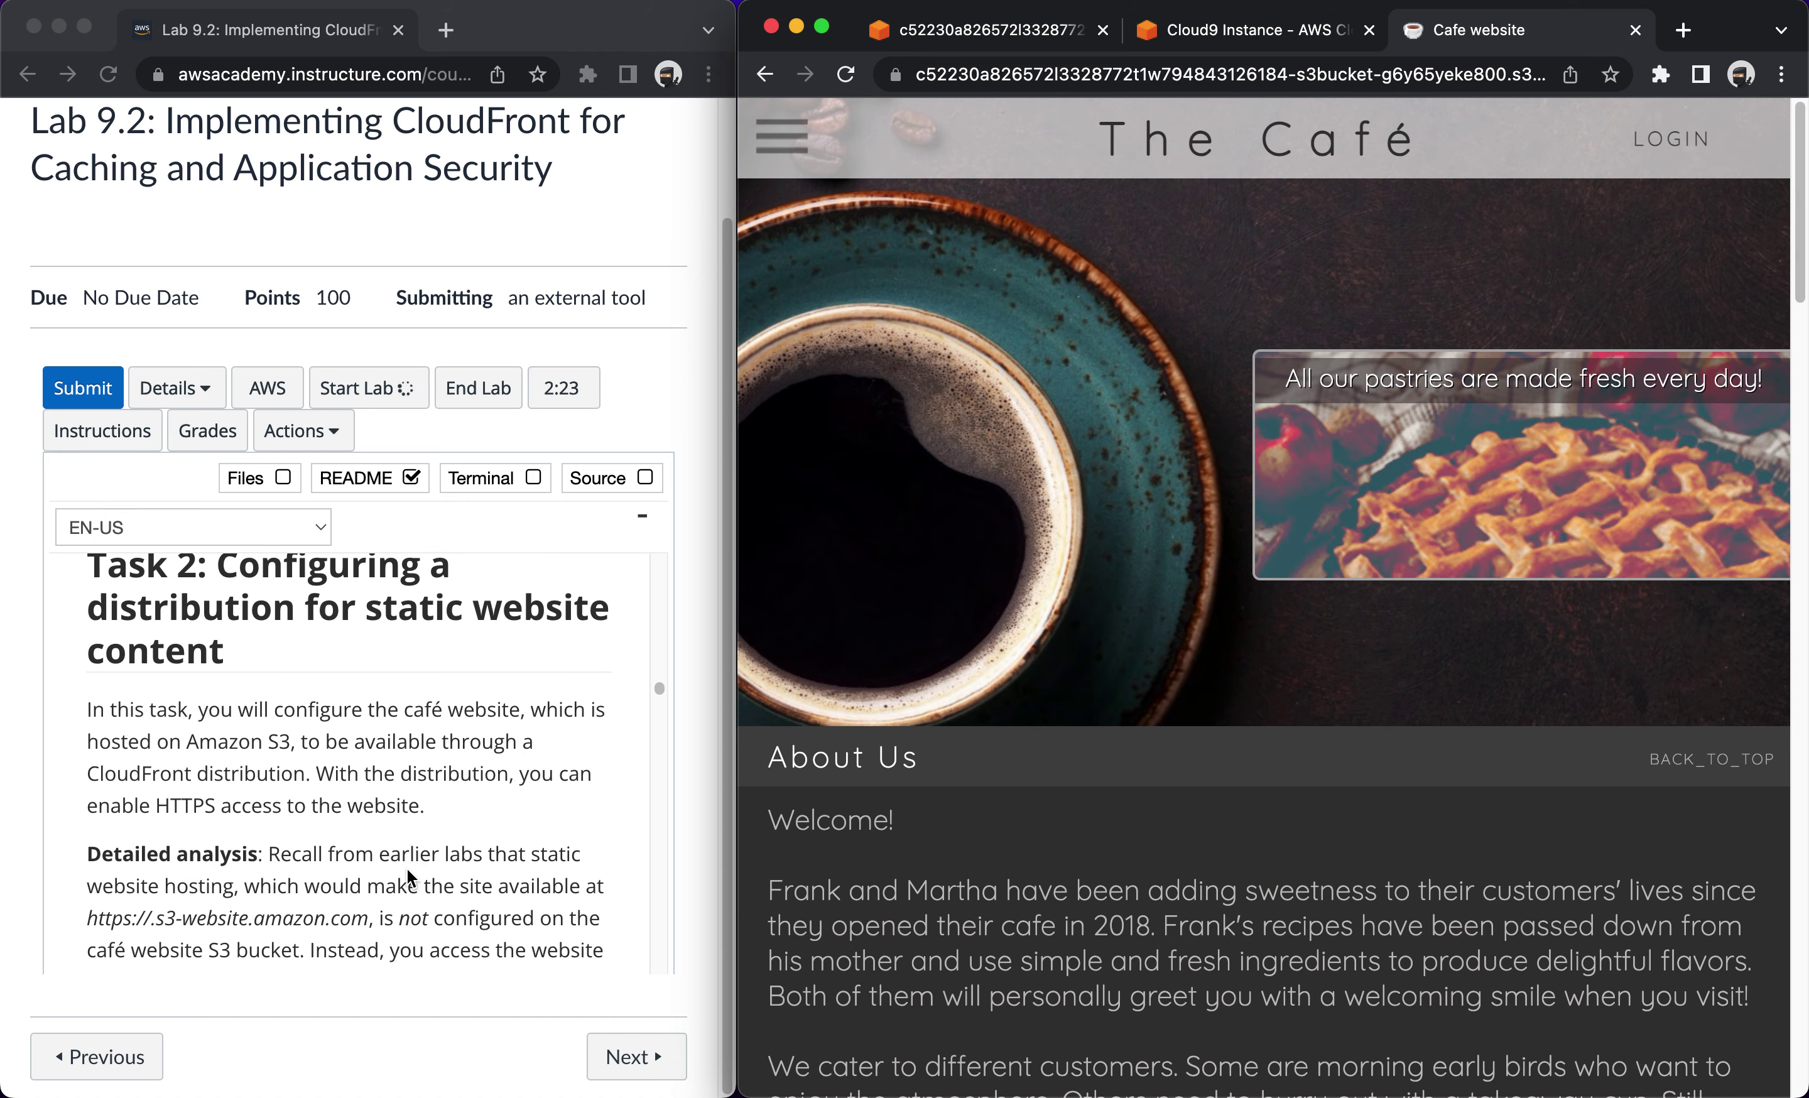
scroll(407, 869, down, 2)
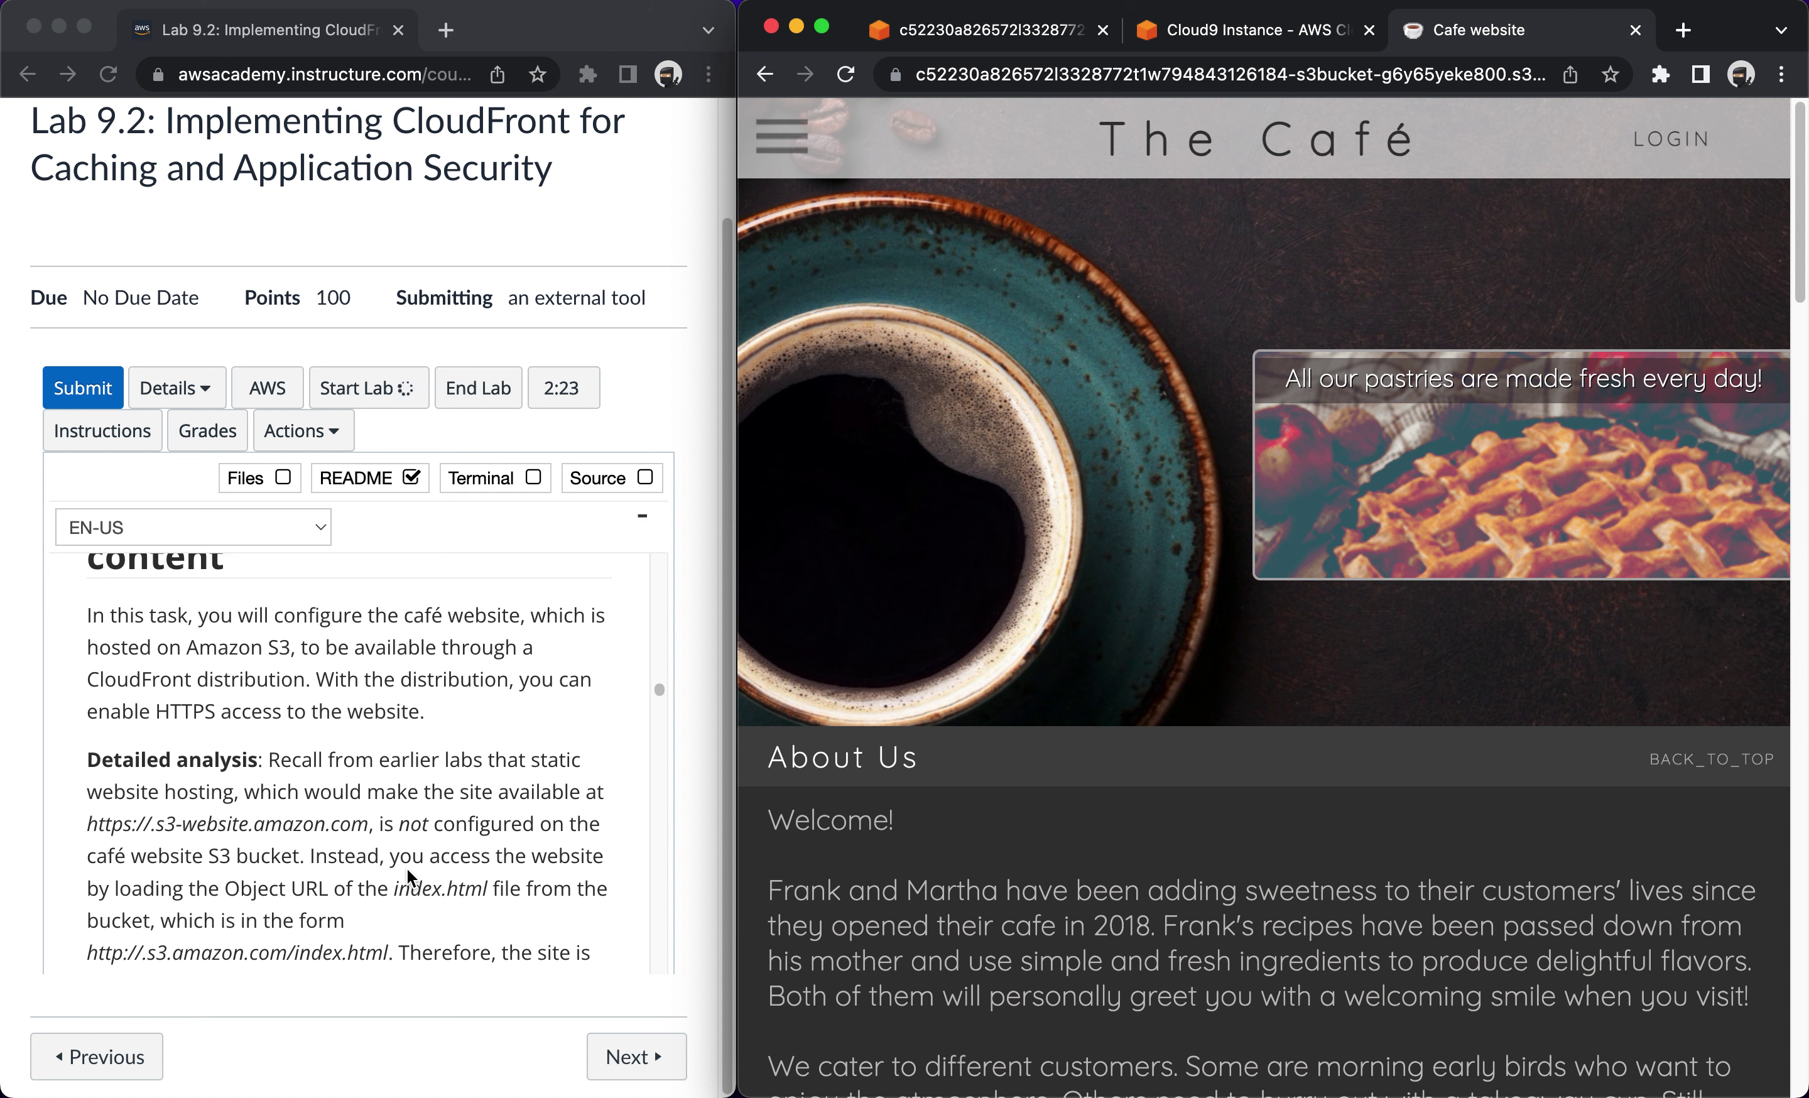
scroll(407, 869, down, 4)
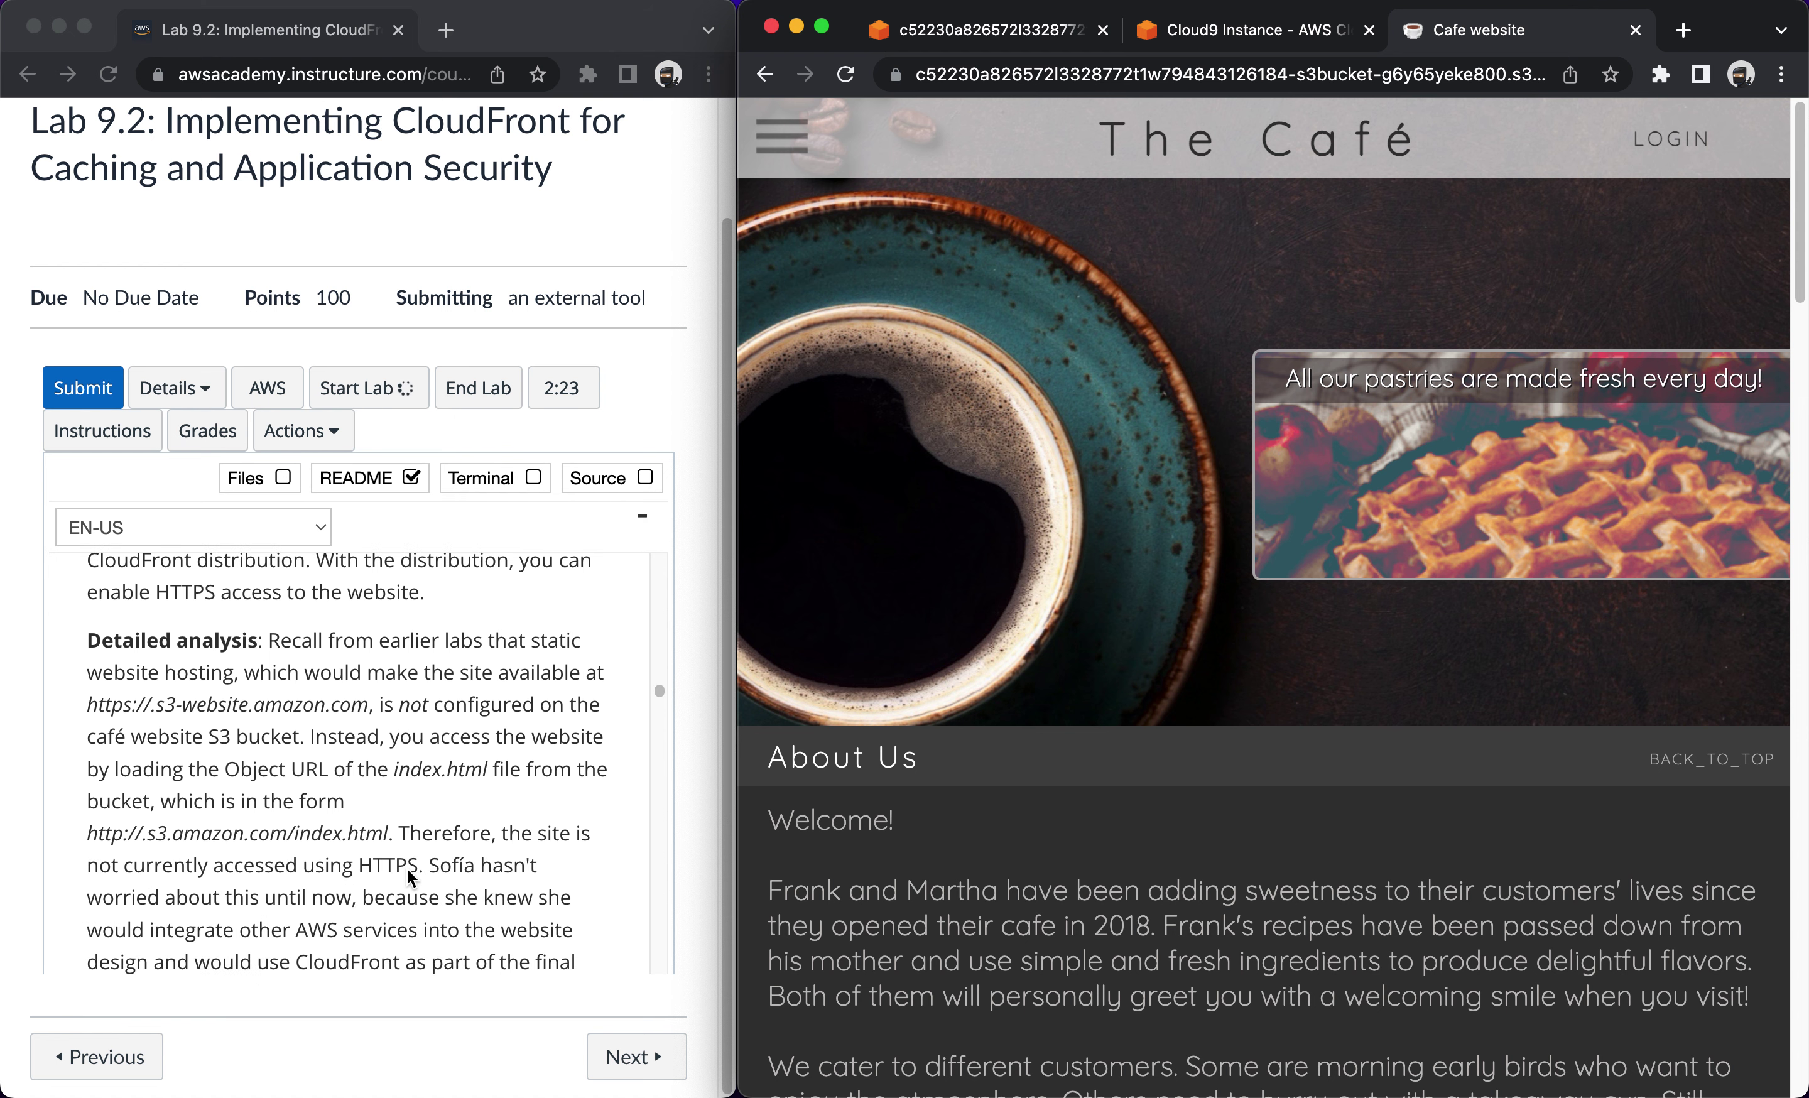
scroll(407, 869, down, 1)
scroll(409, 877, down, 3)
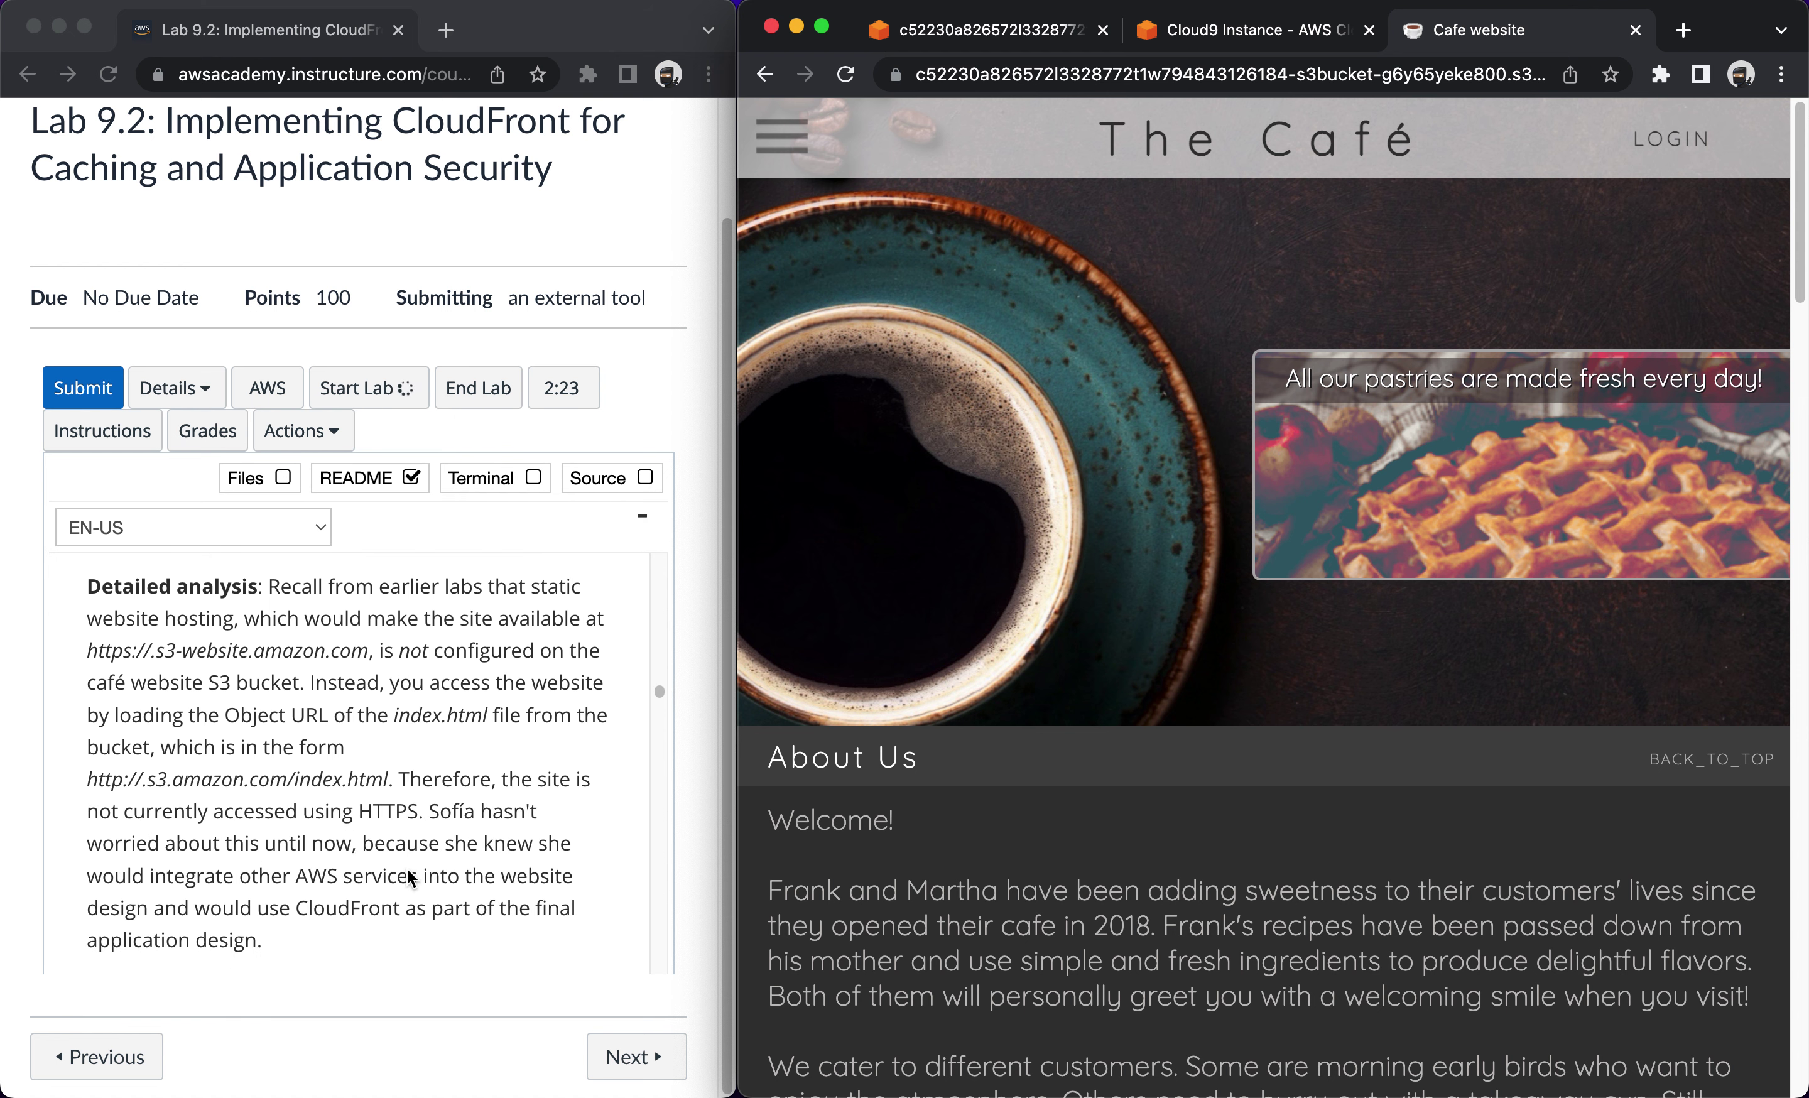
scroll(409, 879, down, 4)
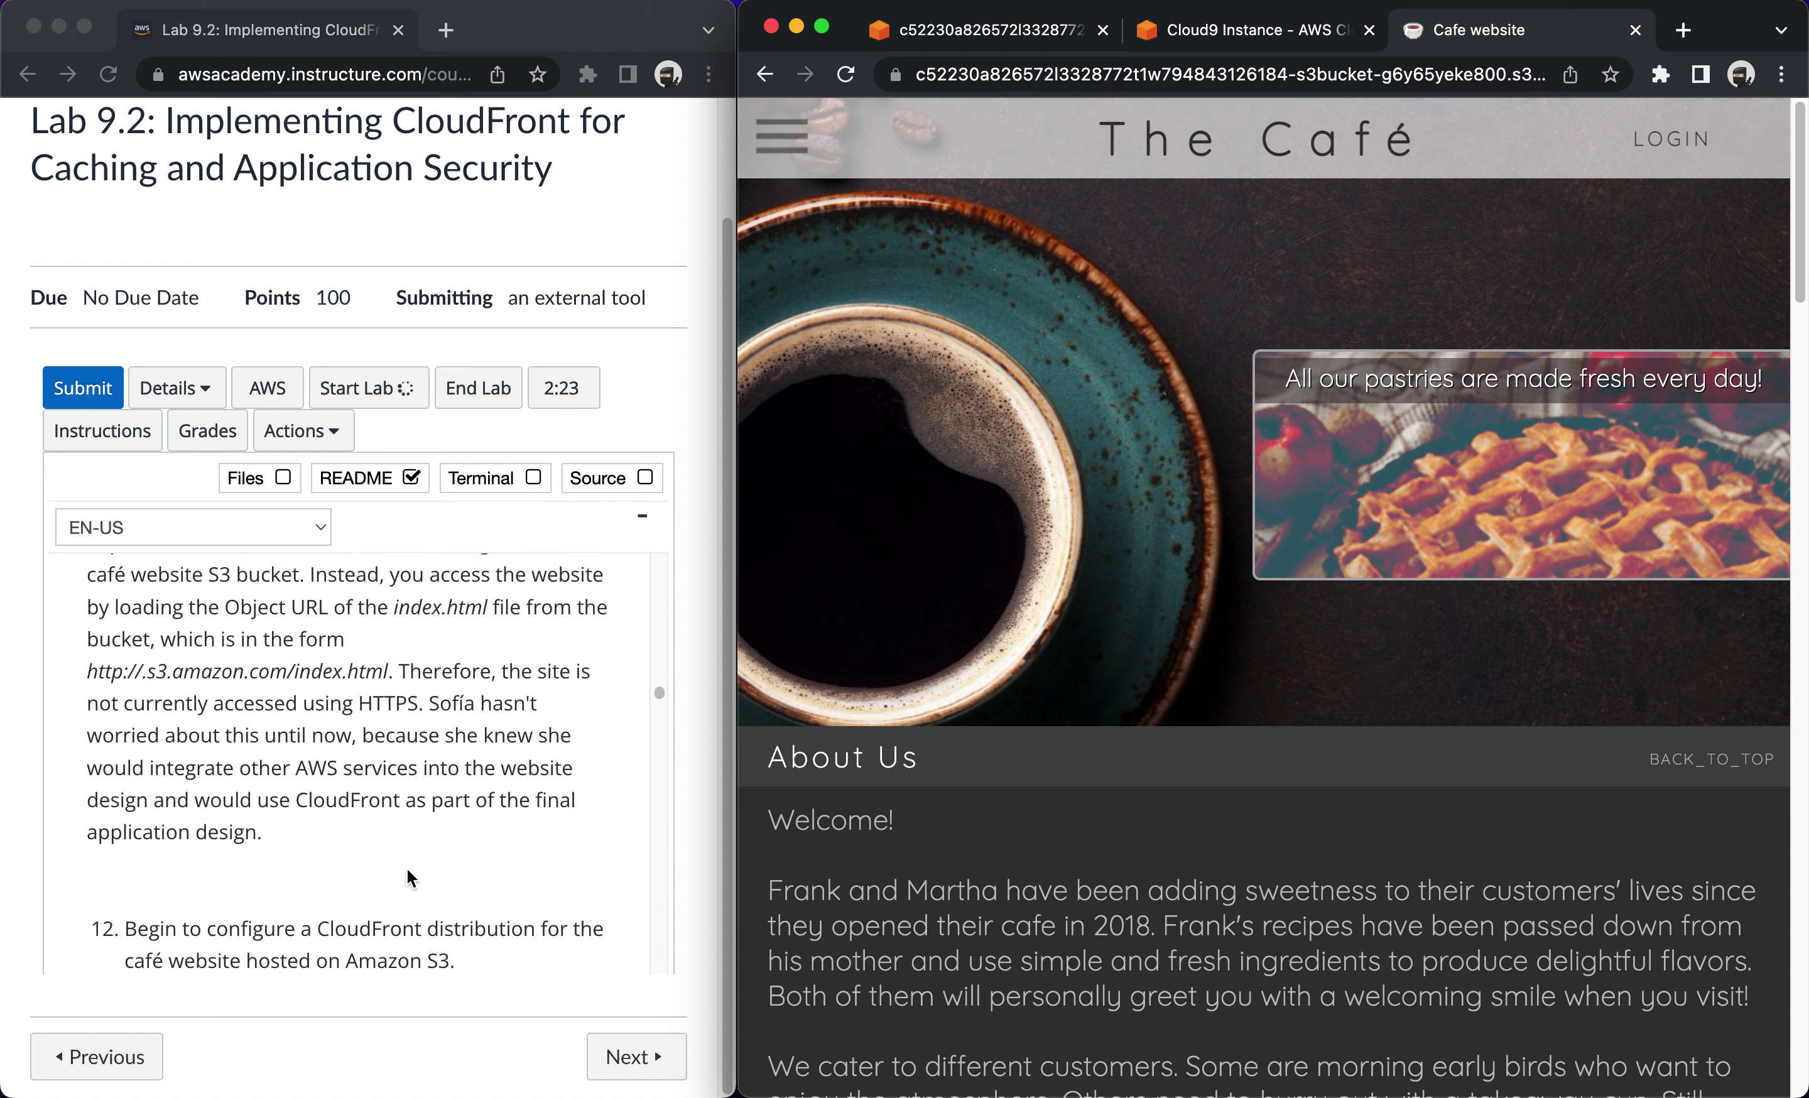
scroll(407, 872, down, 6)
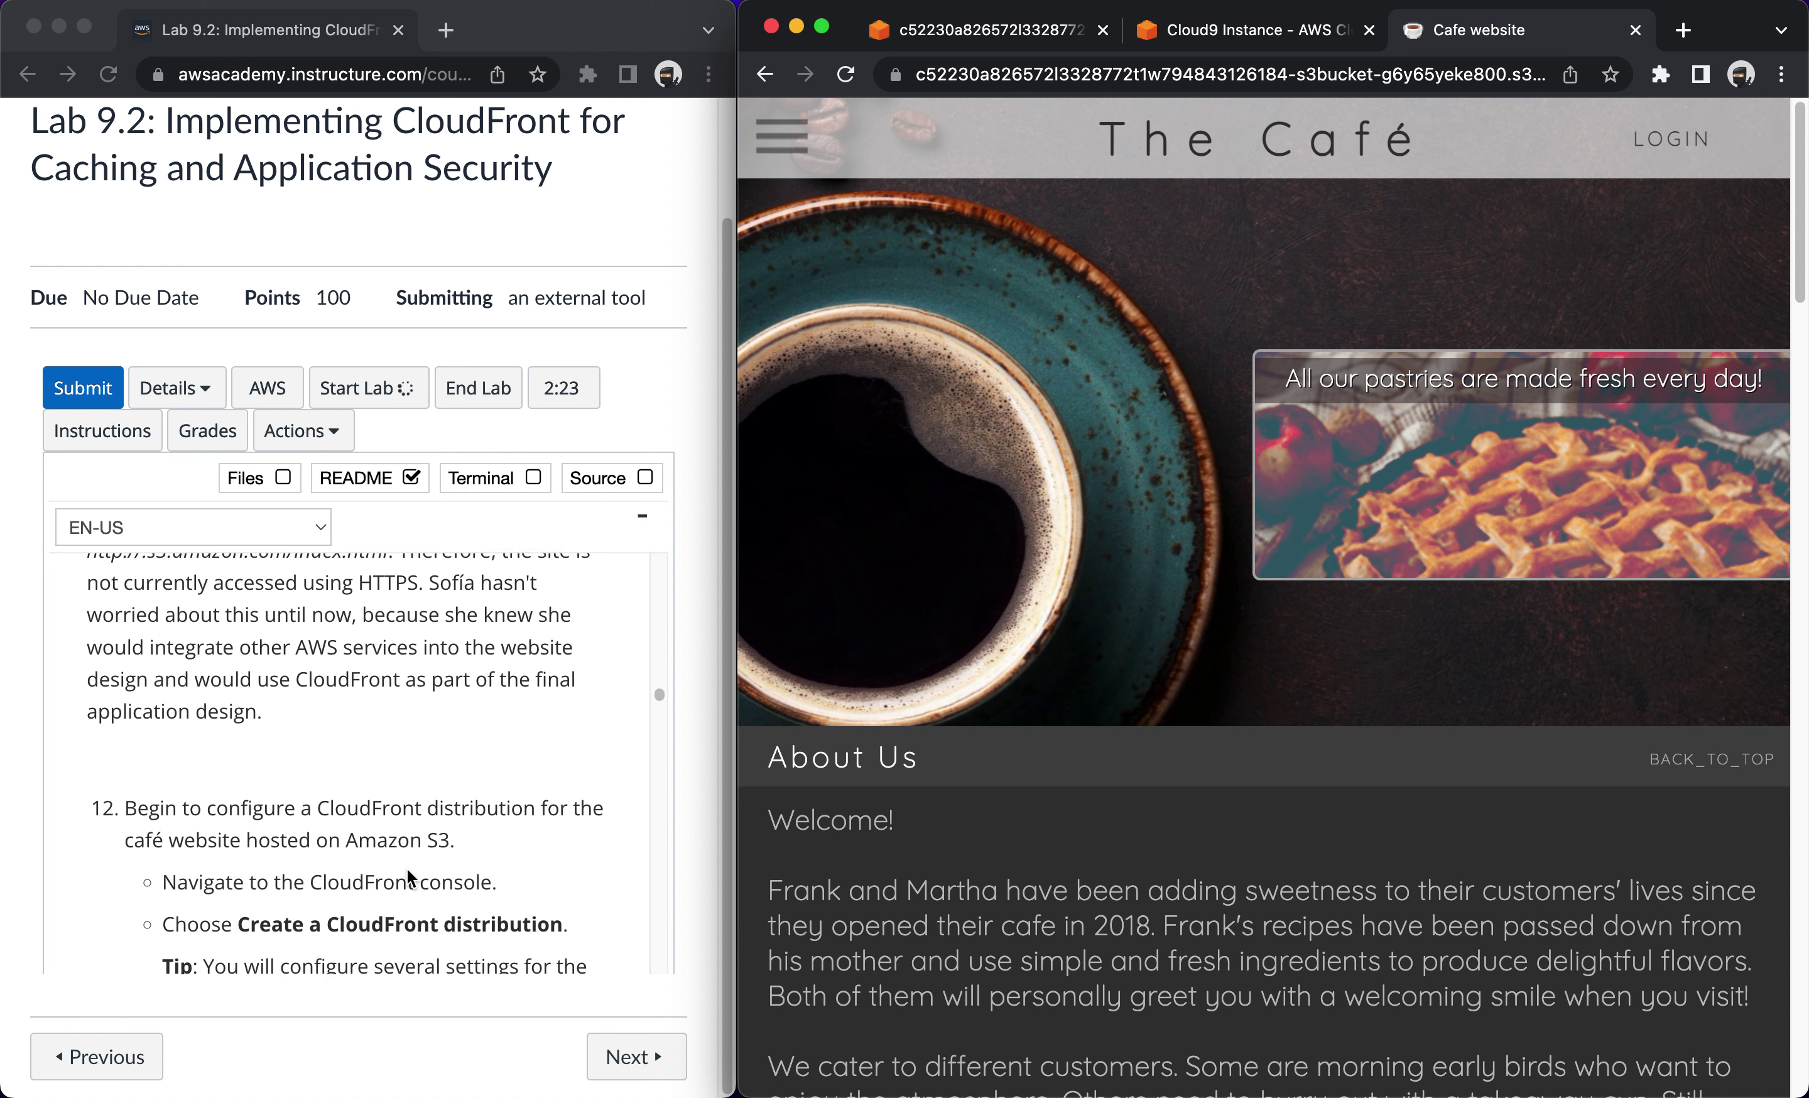
scroll(407, 877, down, 2)
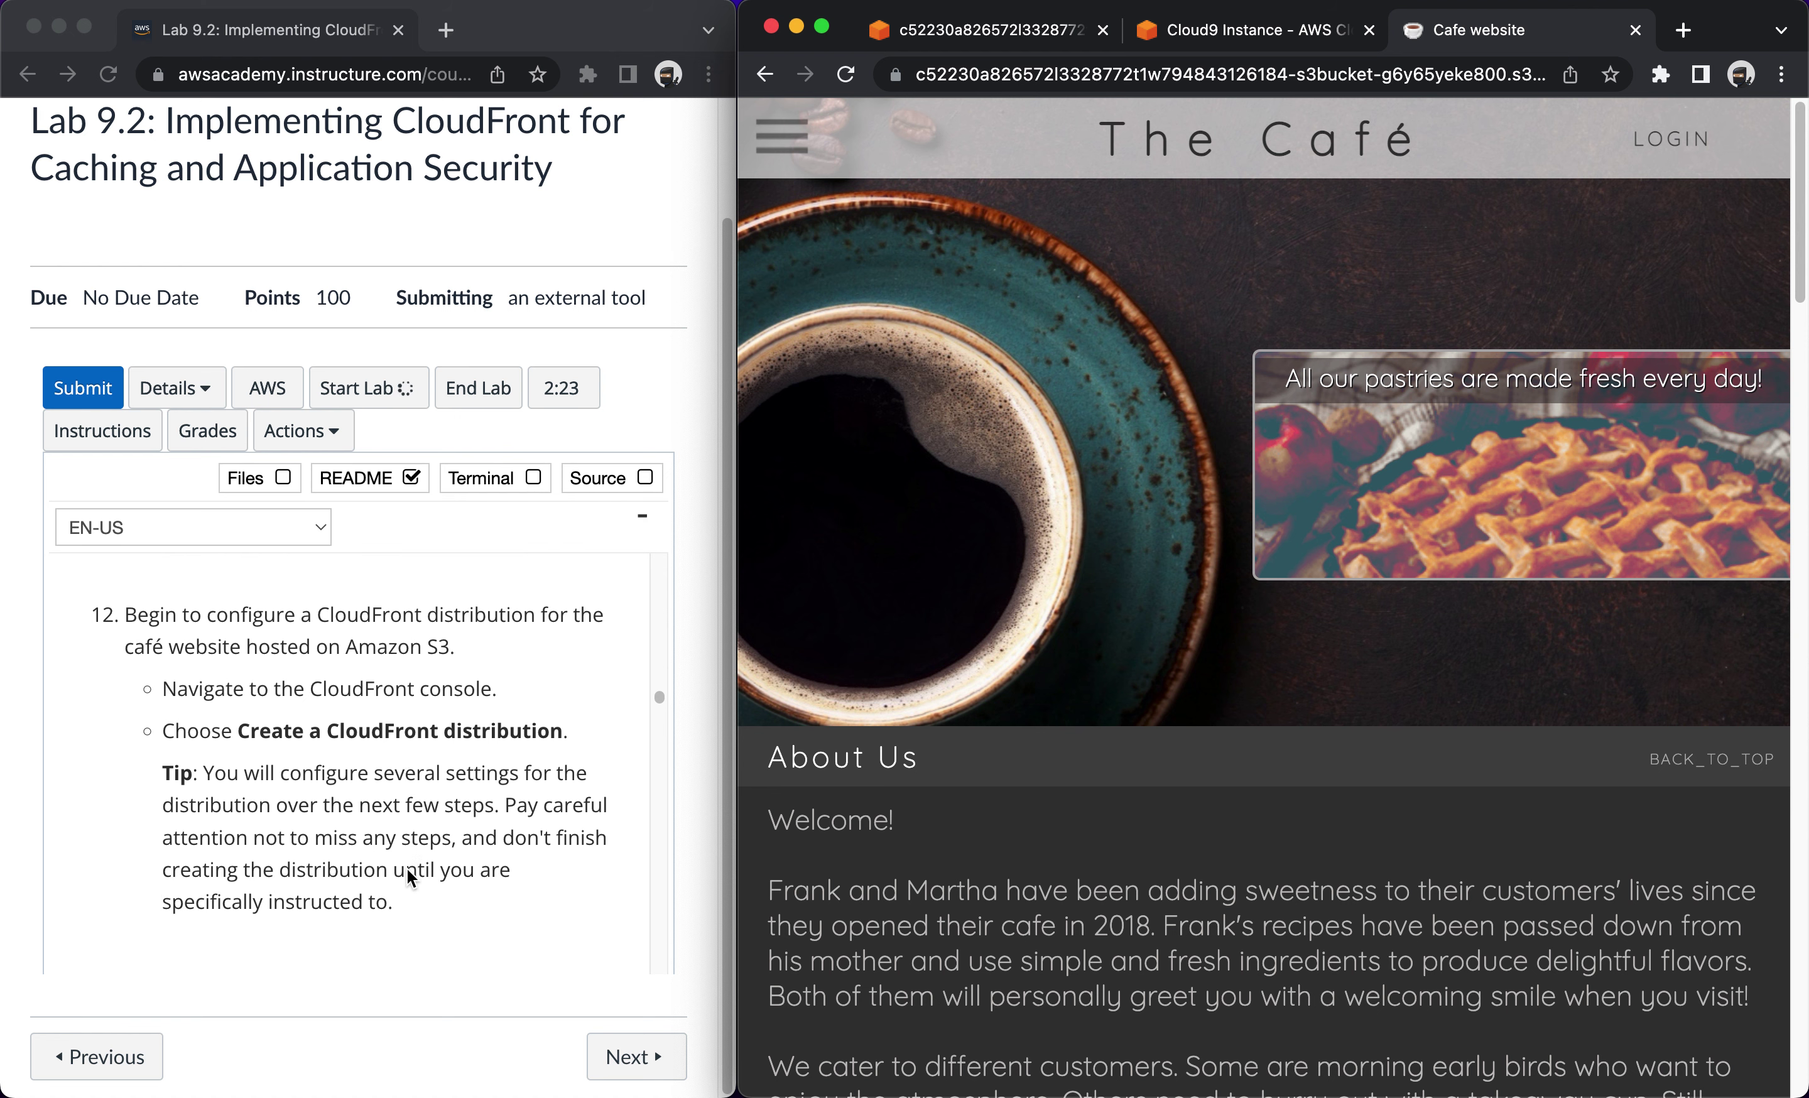
Return to the S3 console, search for CloudFront, open the service and start creating a CloudFront distribution.
click(978, 45)
click(1008, 124)
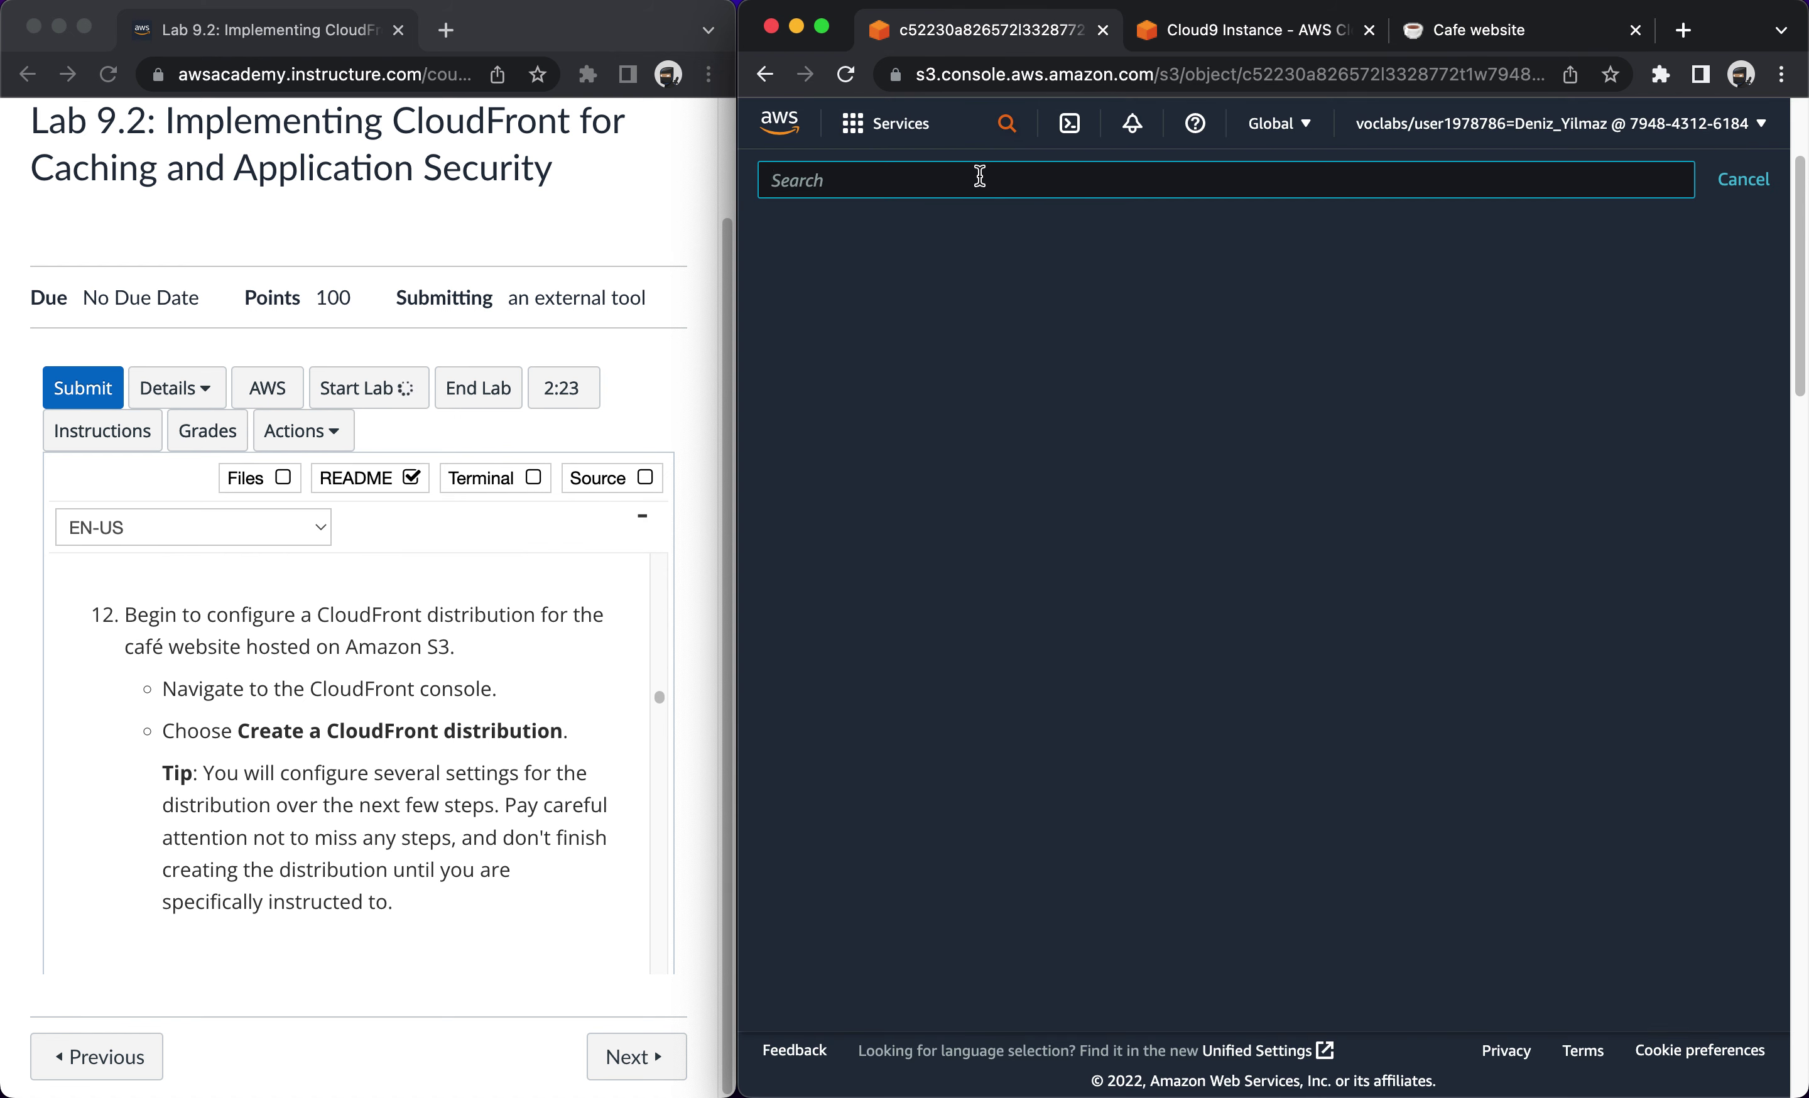
text(cloudfr)
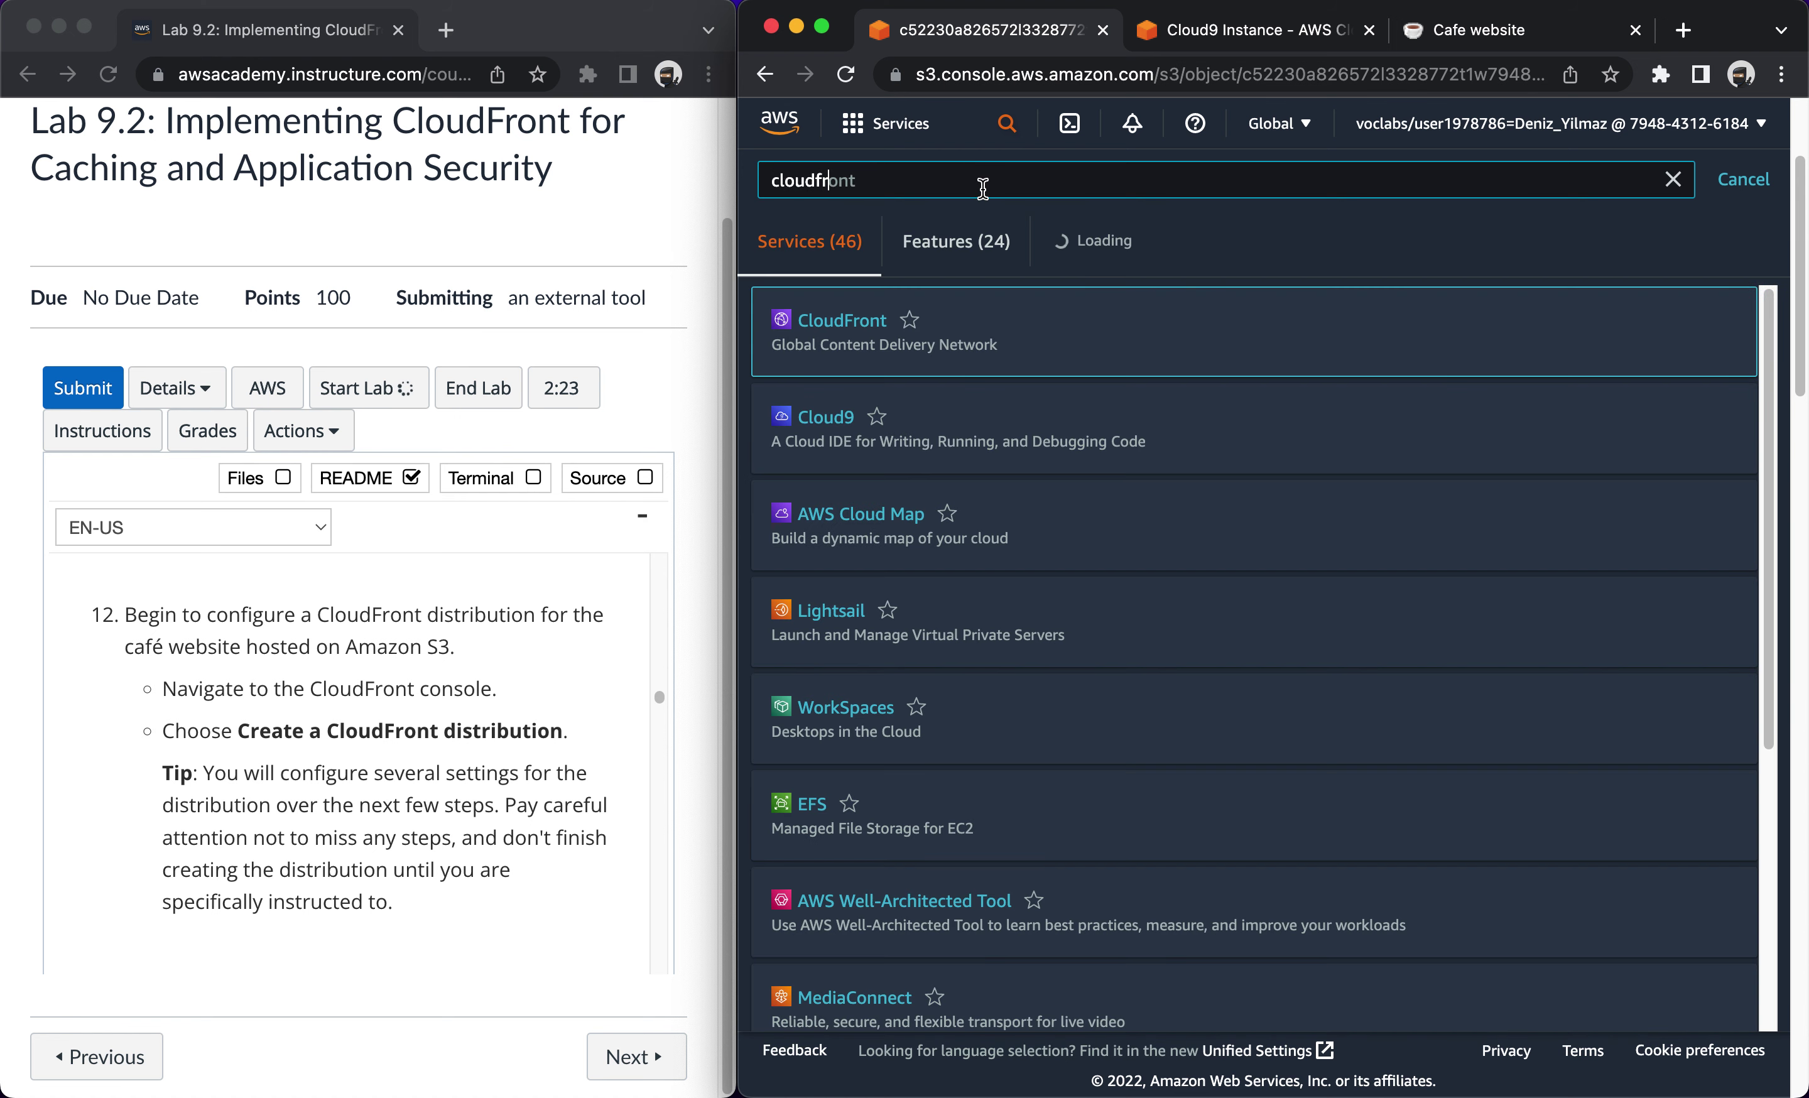
click(855, 326)
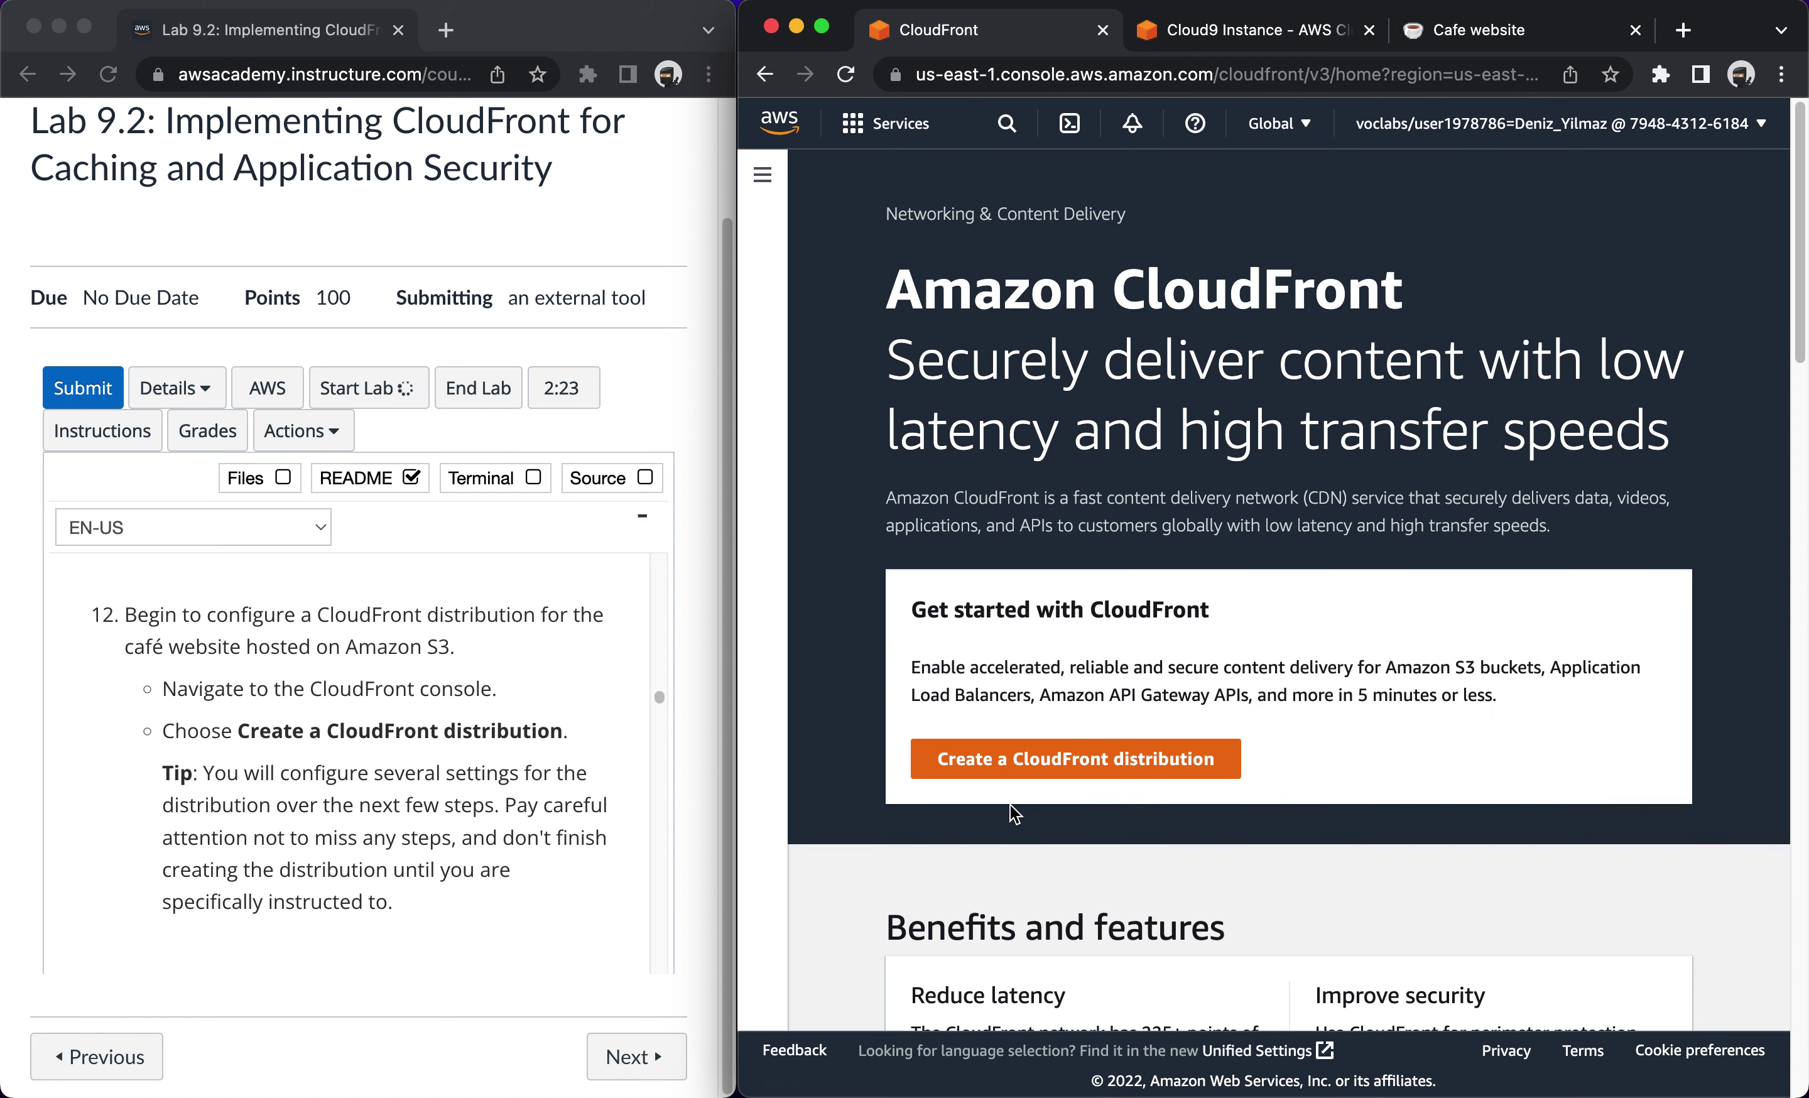
click(1006, 762)
Follow step 13 by copying the name access-identity-cafe-website and choosing the S3 bucket with "-s3bucket" in its name as origin domain.
scroll(382, 883, down, 2)
scroll(382, 883, down, 4)
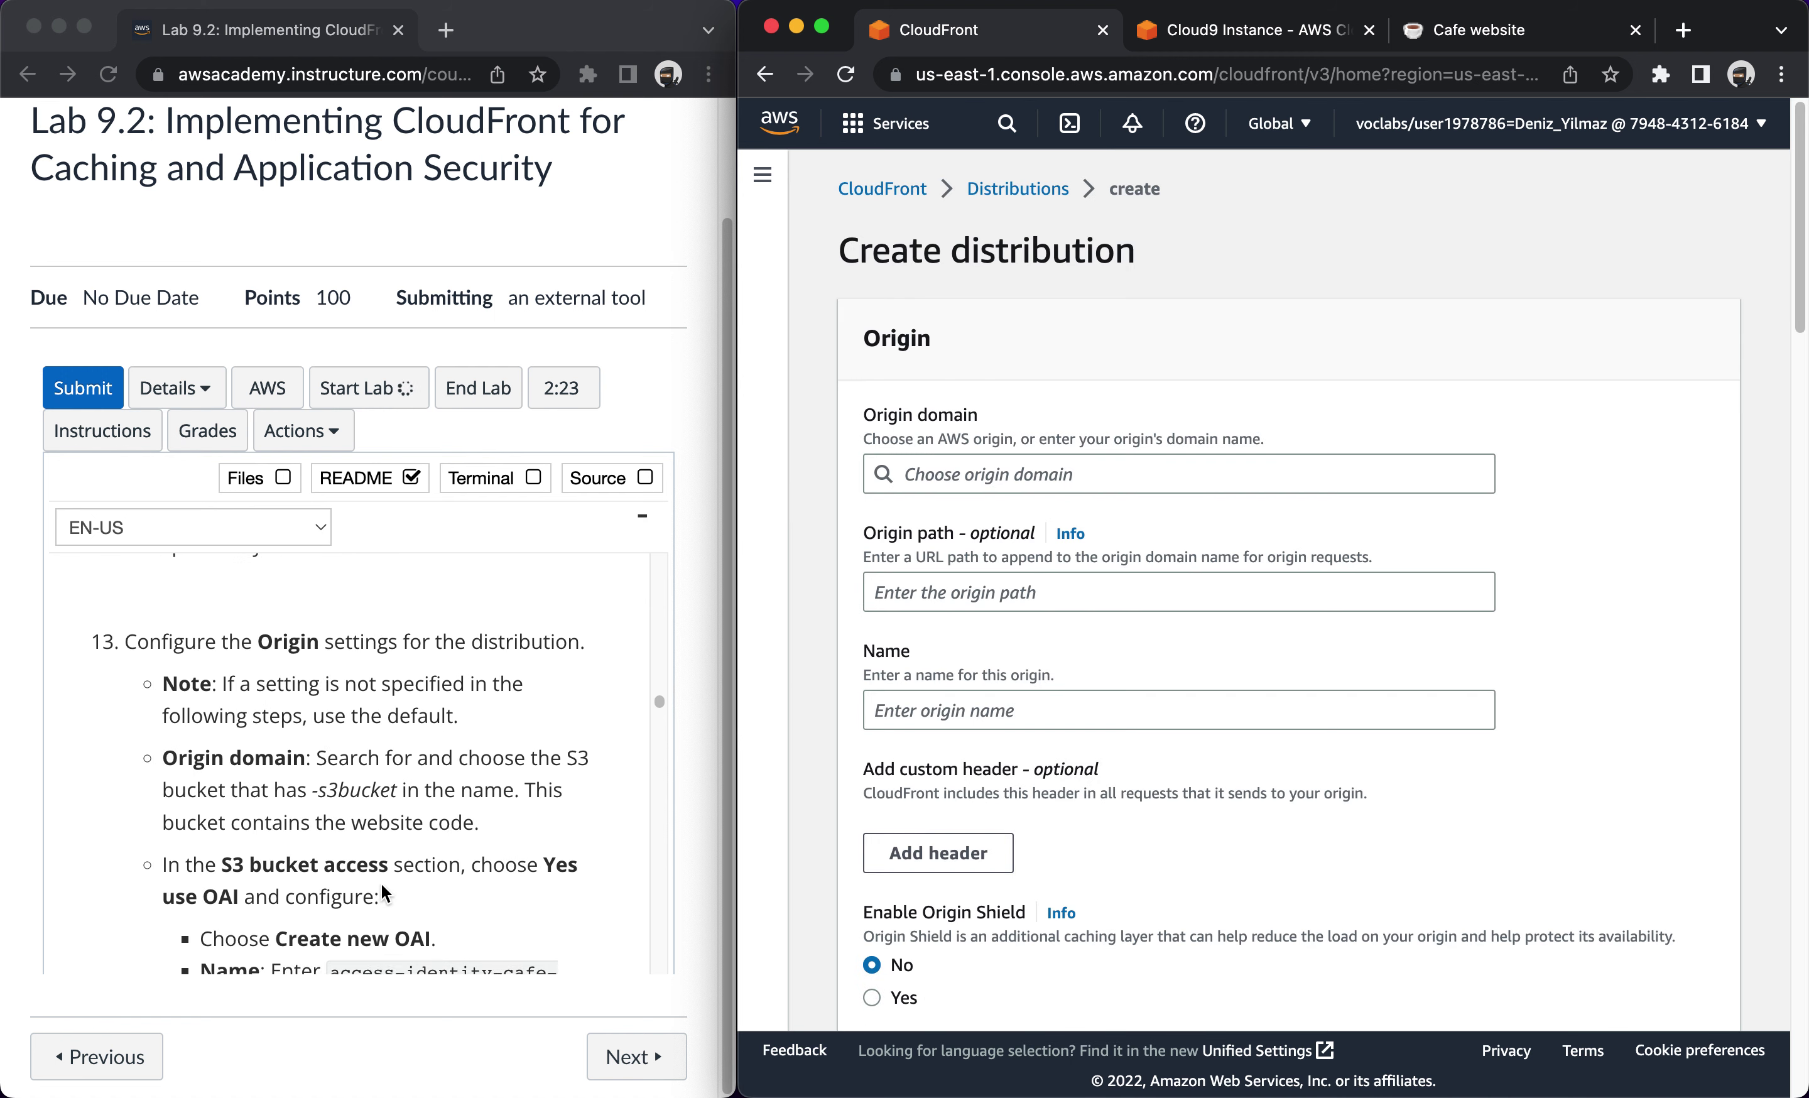
scroll(382, 883, down, 1)
scroll(382, 883, down, 3)
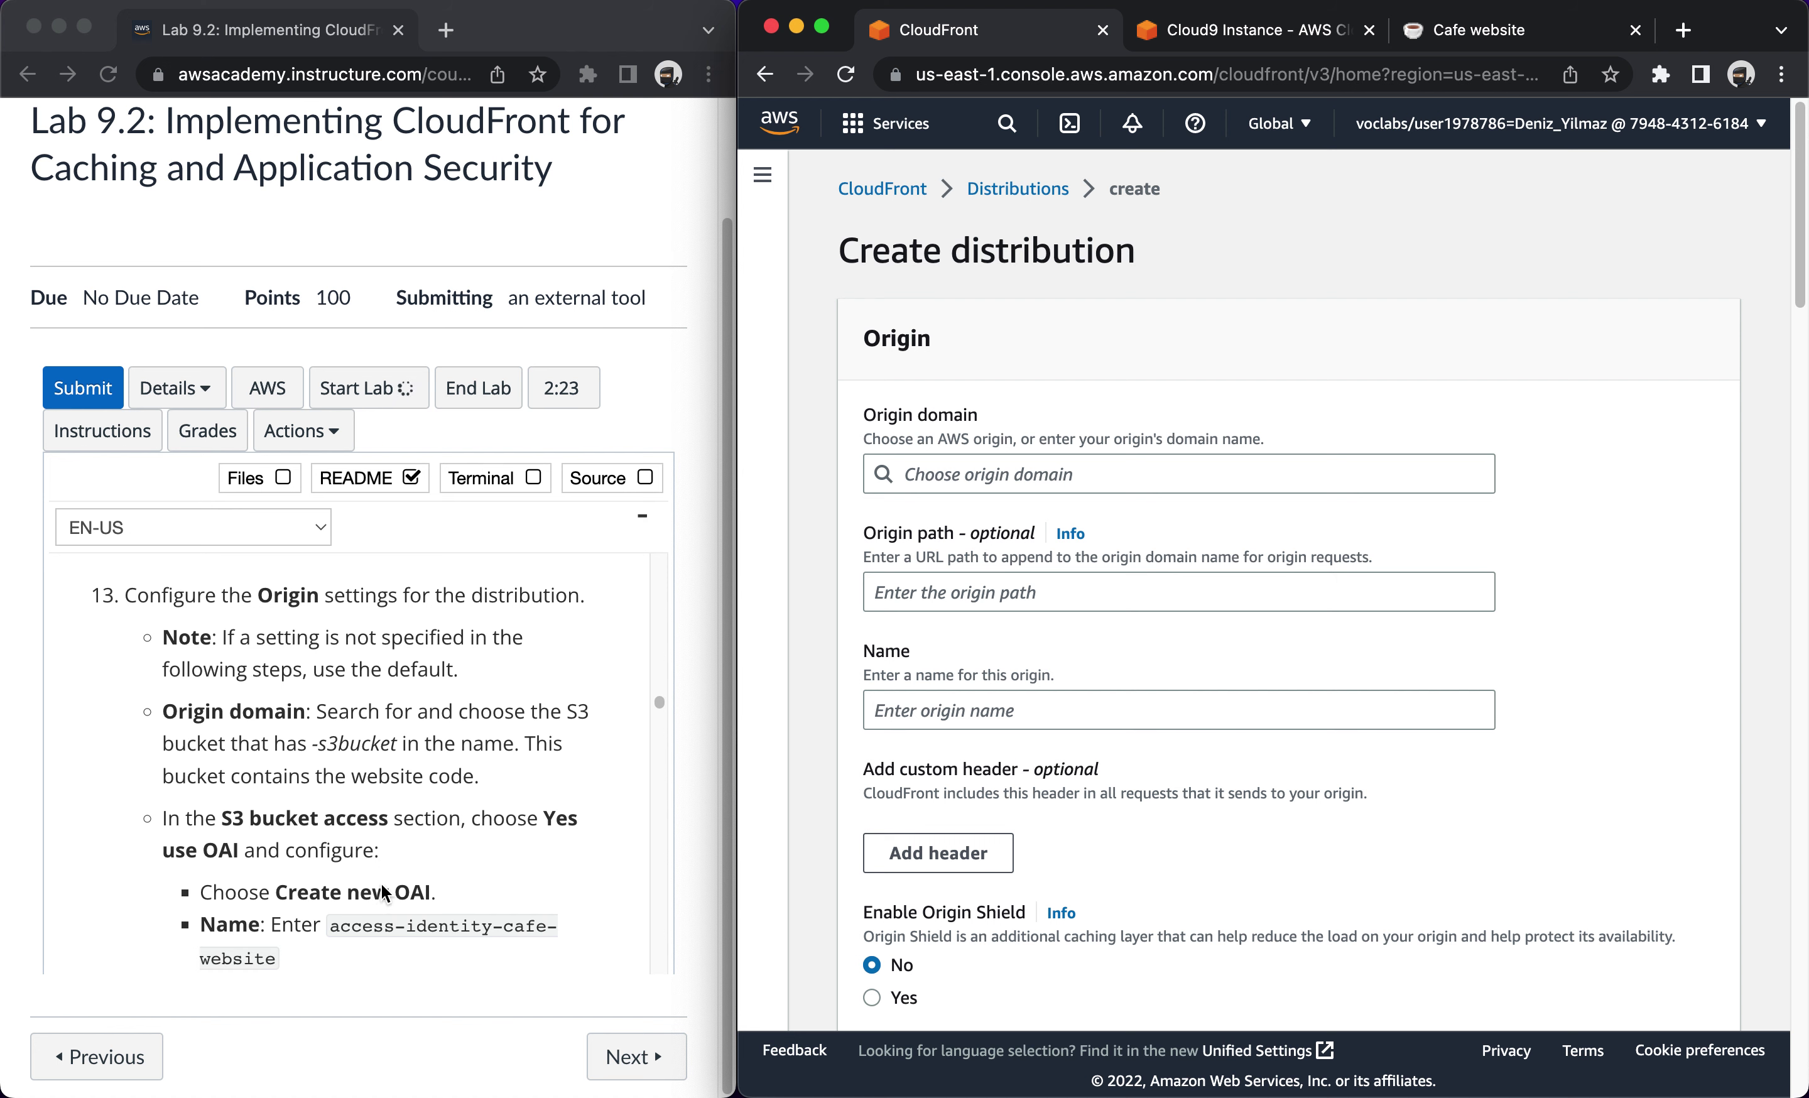
click(385, 891)
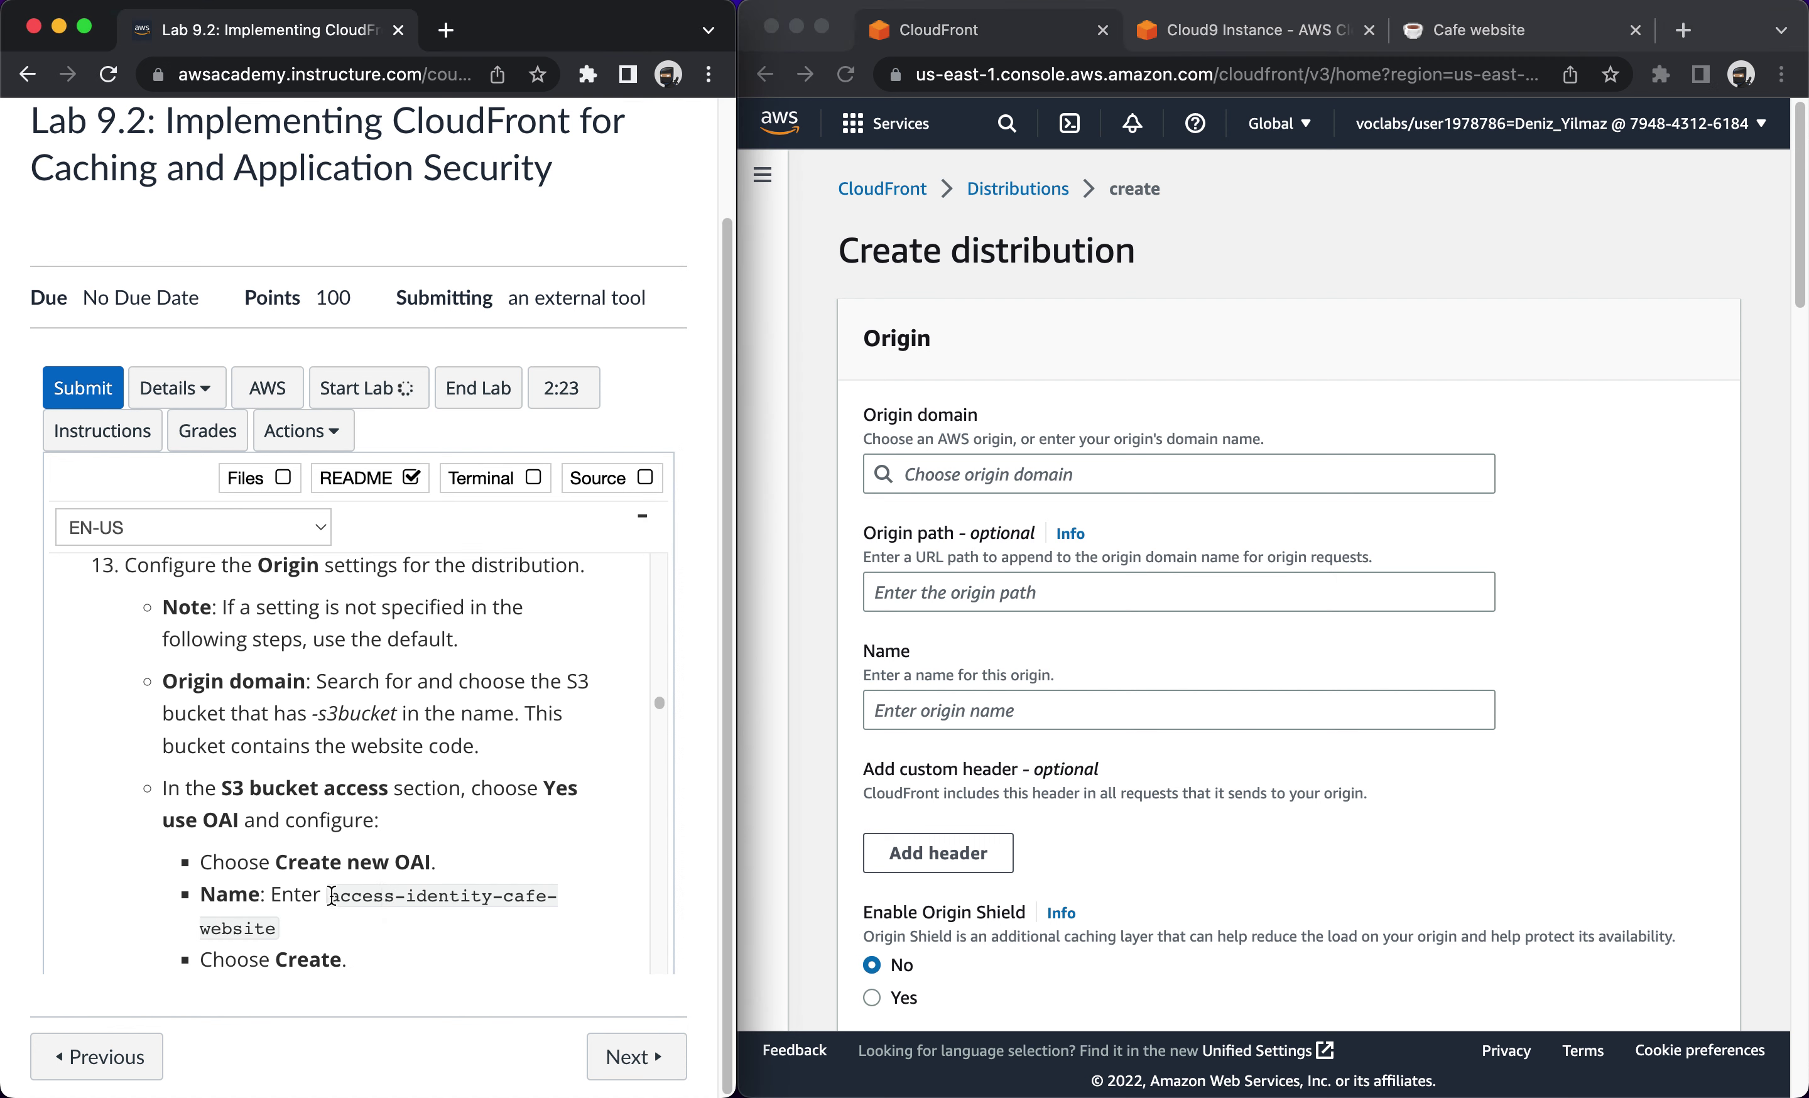
drag(331, 896, 267, 925)
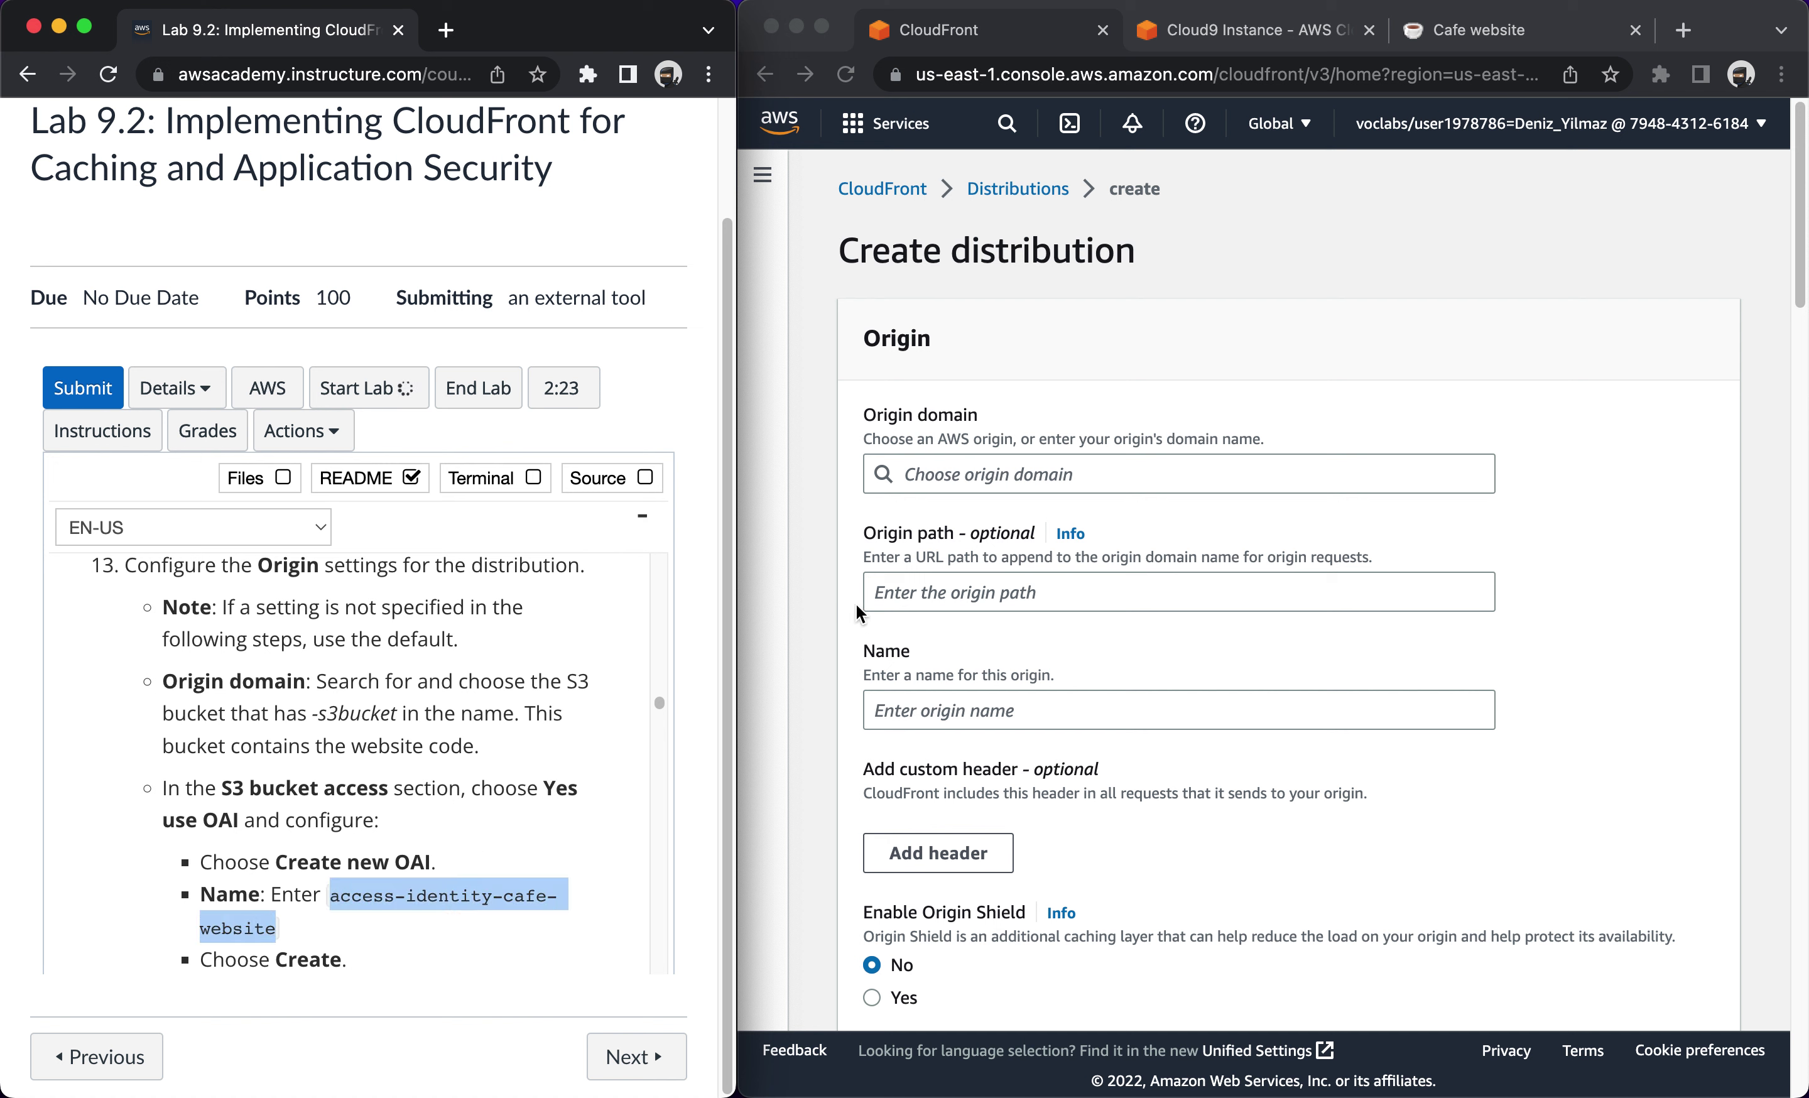
click(951, 464)
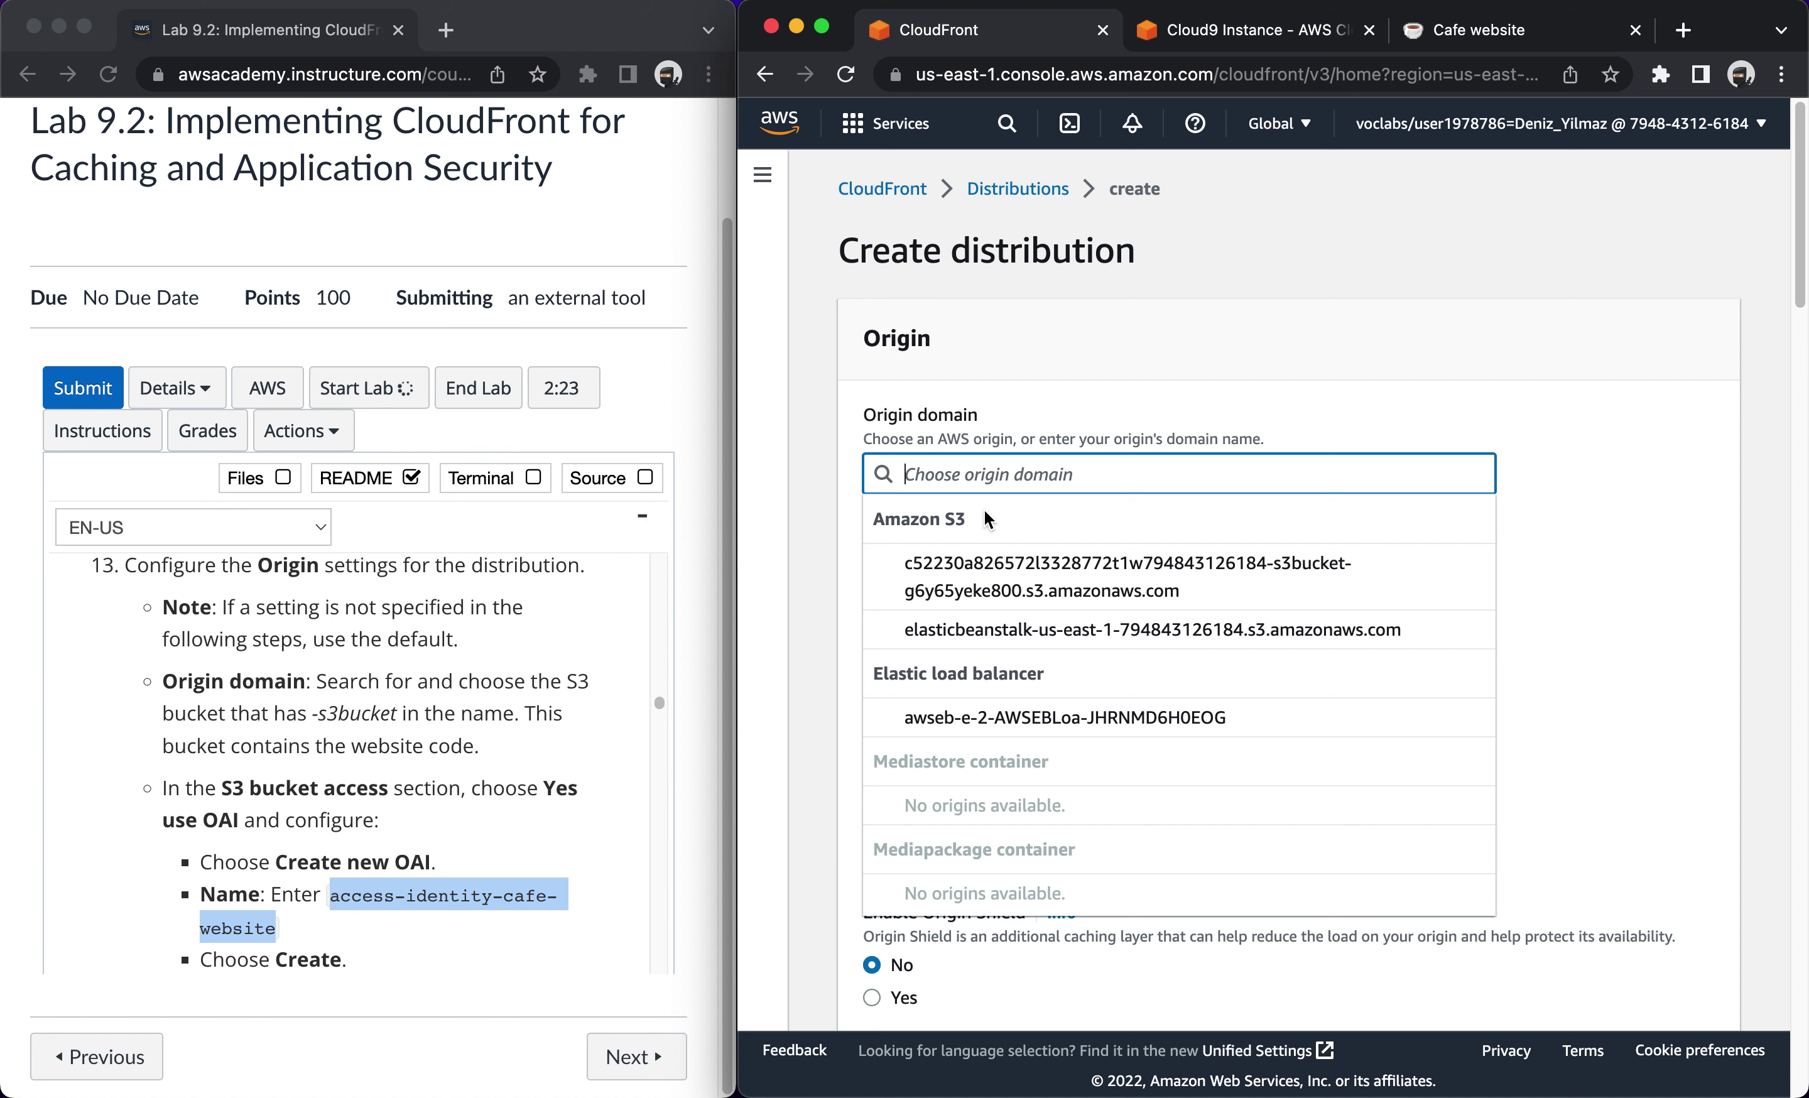
click(1034, 571)
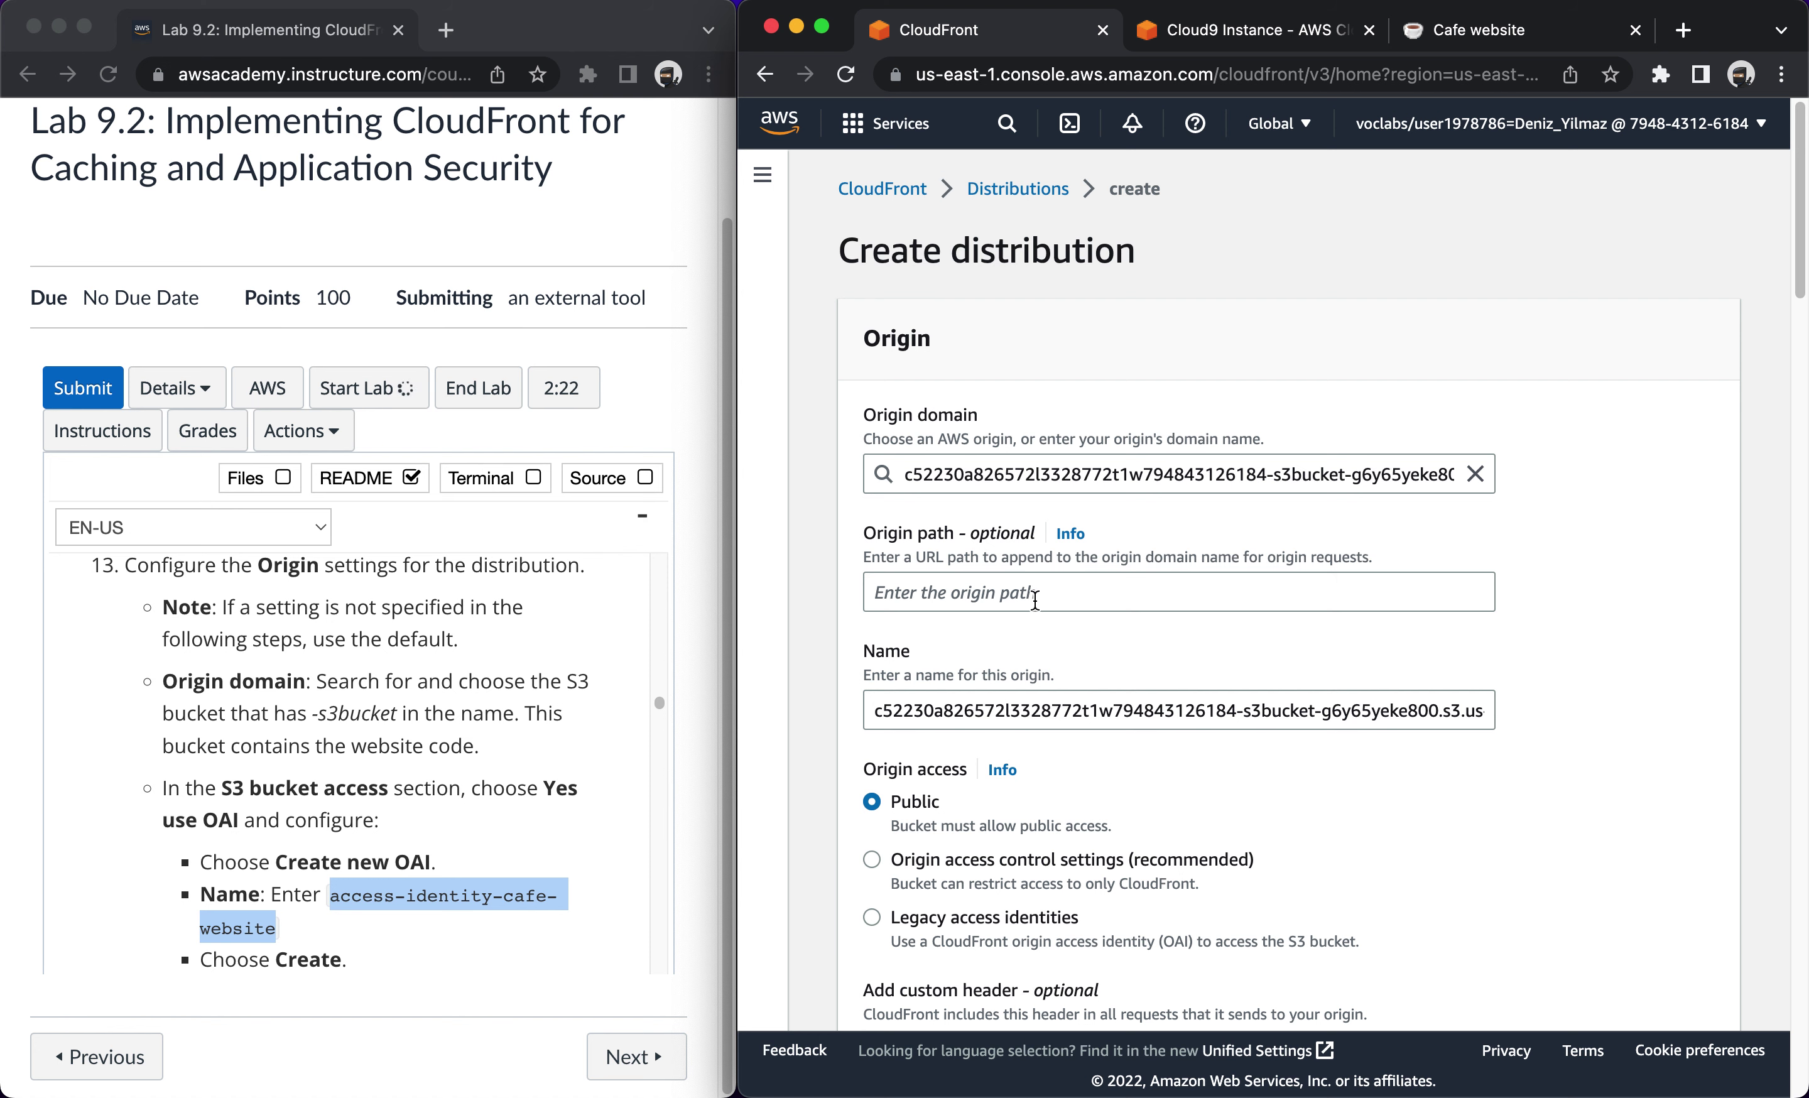
Set the origin access to Legacy access identities and create a new OAI named access-identity-cafe-website.
scroll(1052, 715, down, 3)
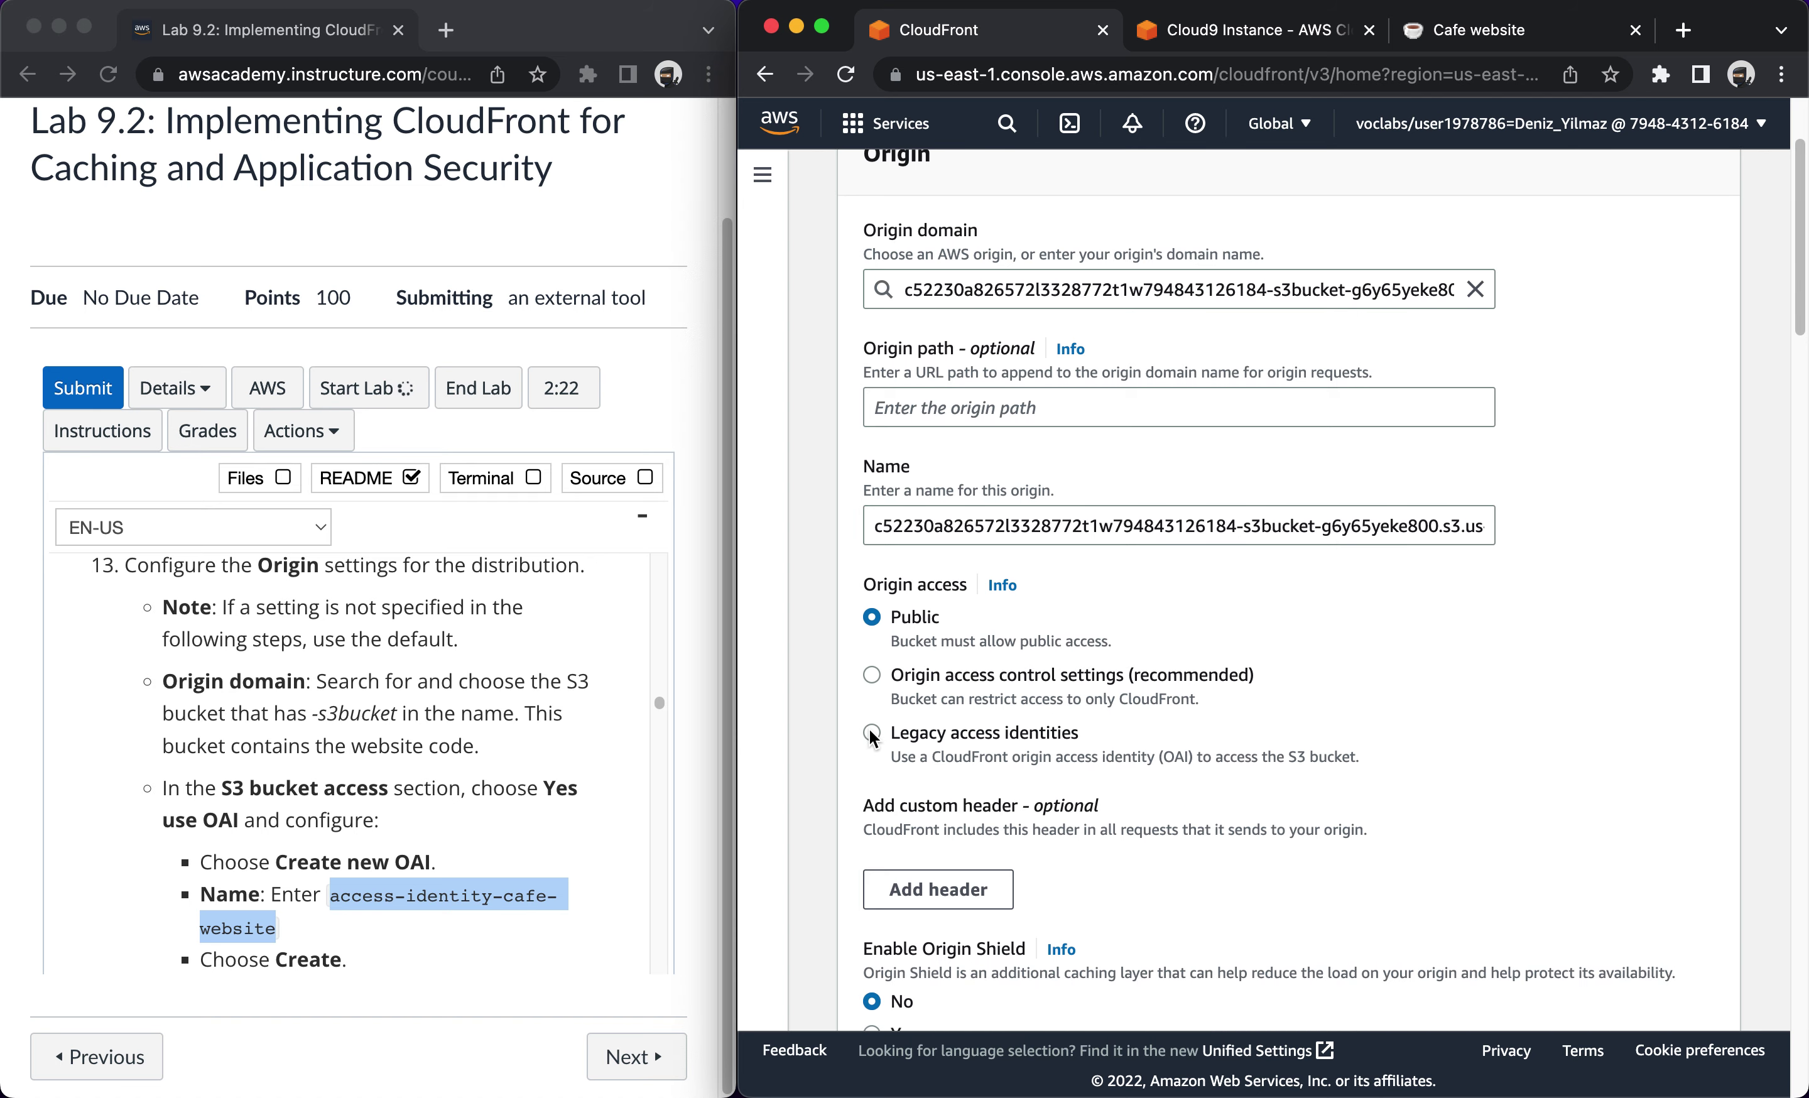
click(872, 733)
scroll(983, 751, down, 2)
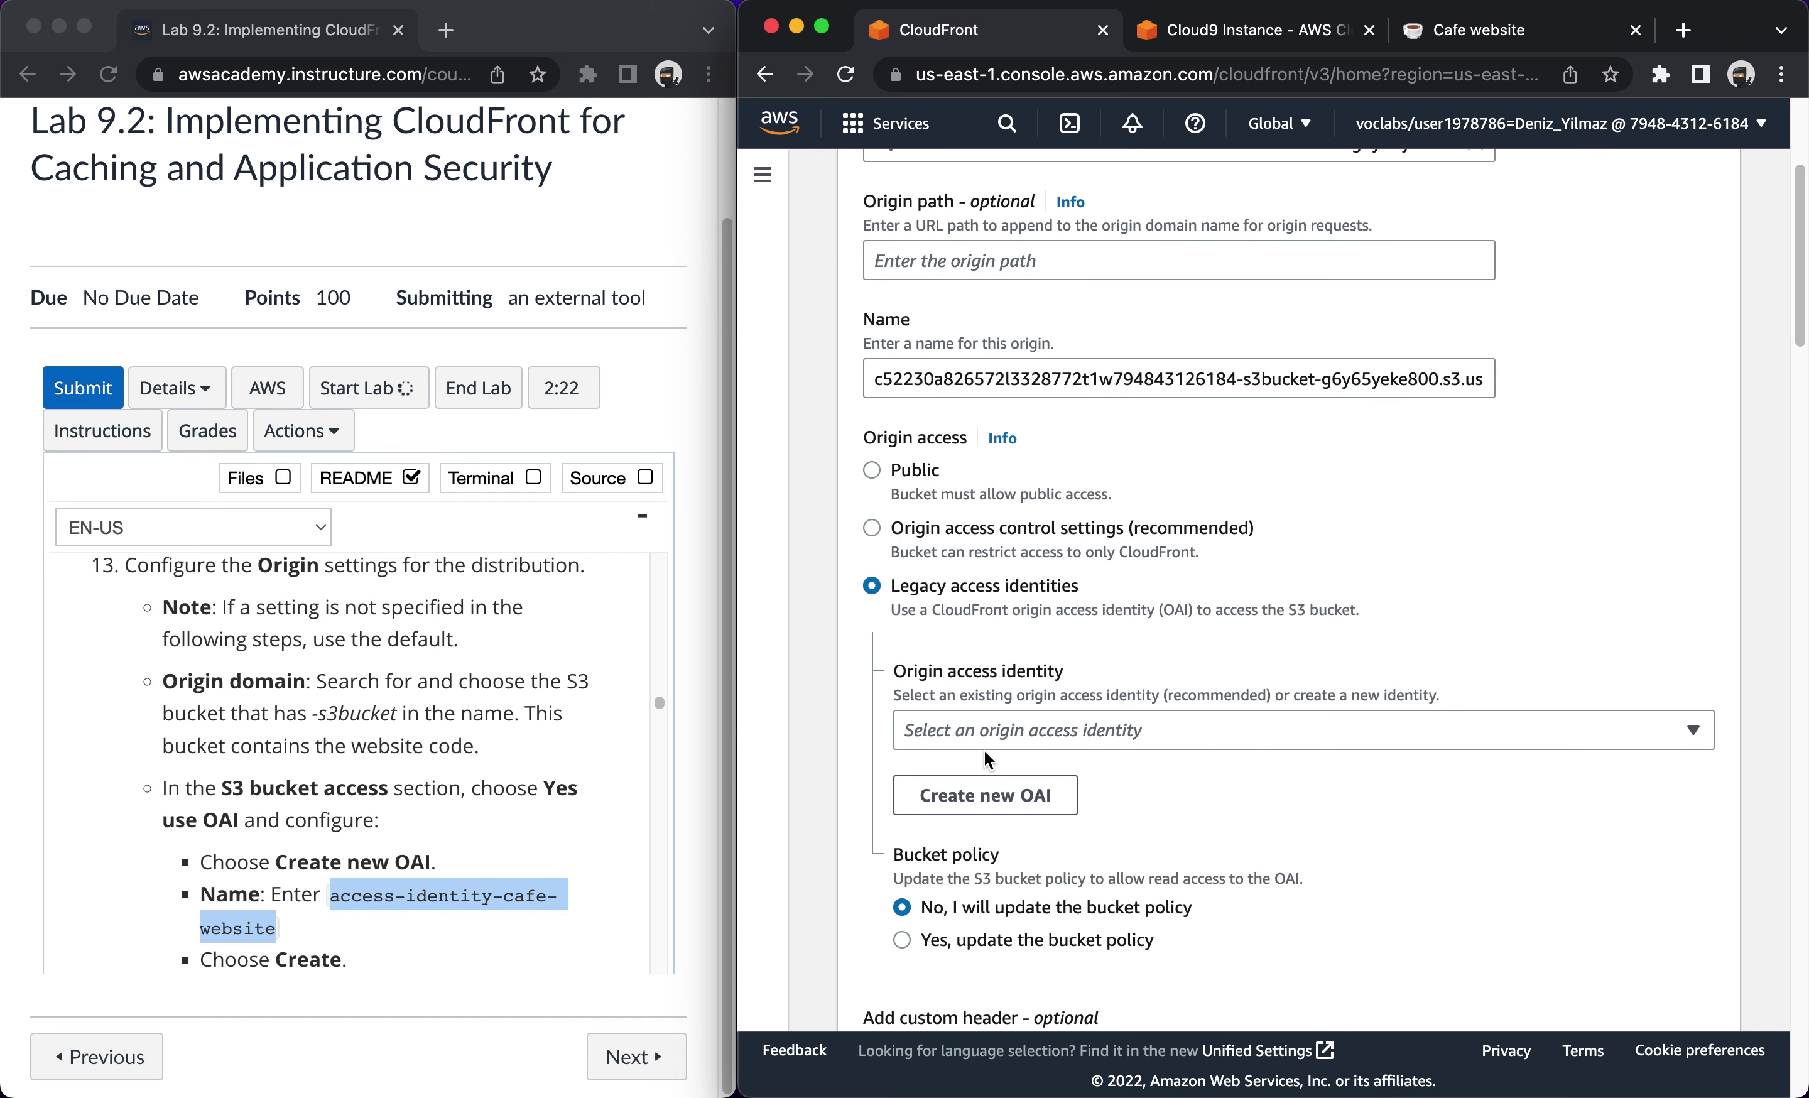
click(988, 799)
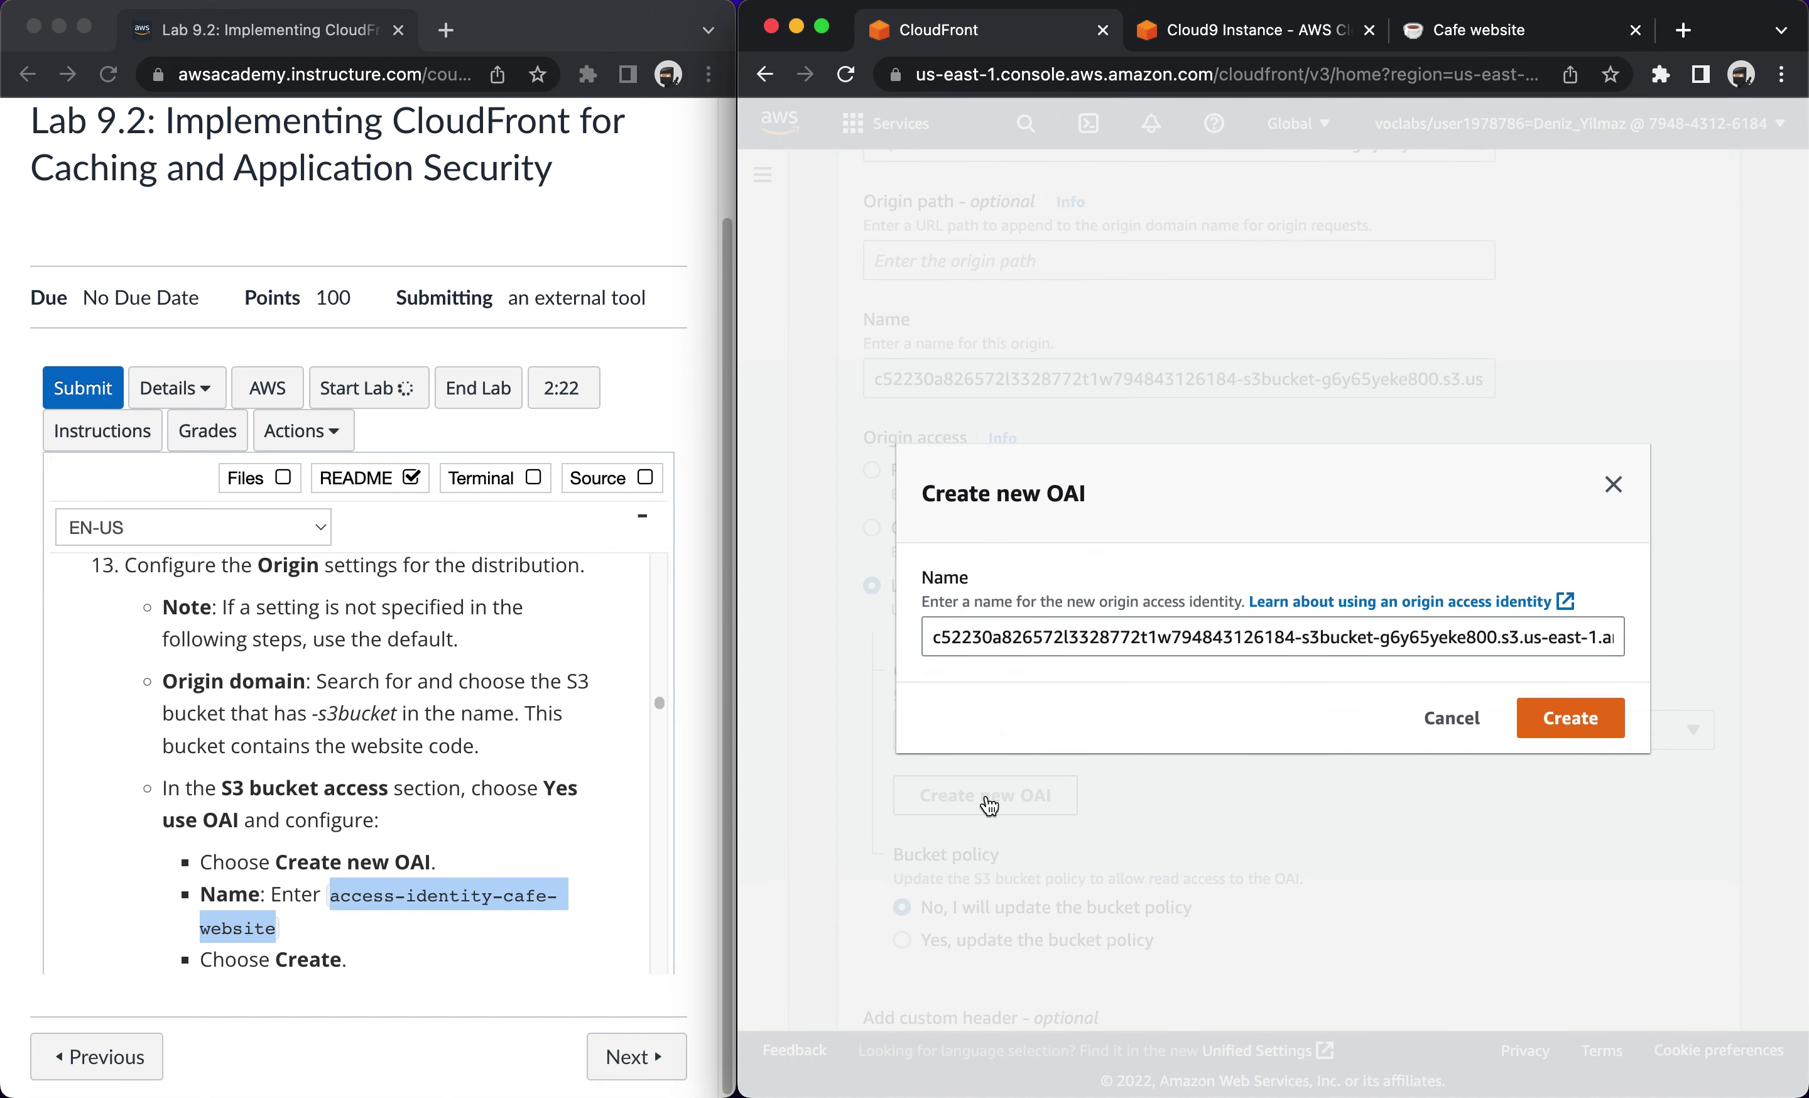
triple_click(1043, 623)
text(access-identity-cafe-website)
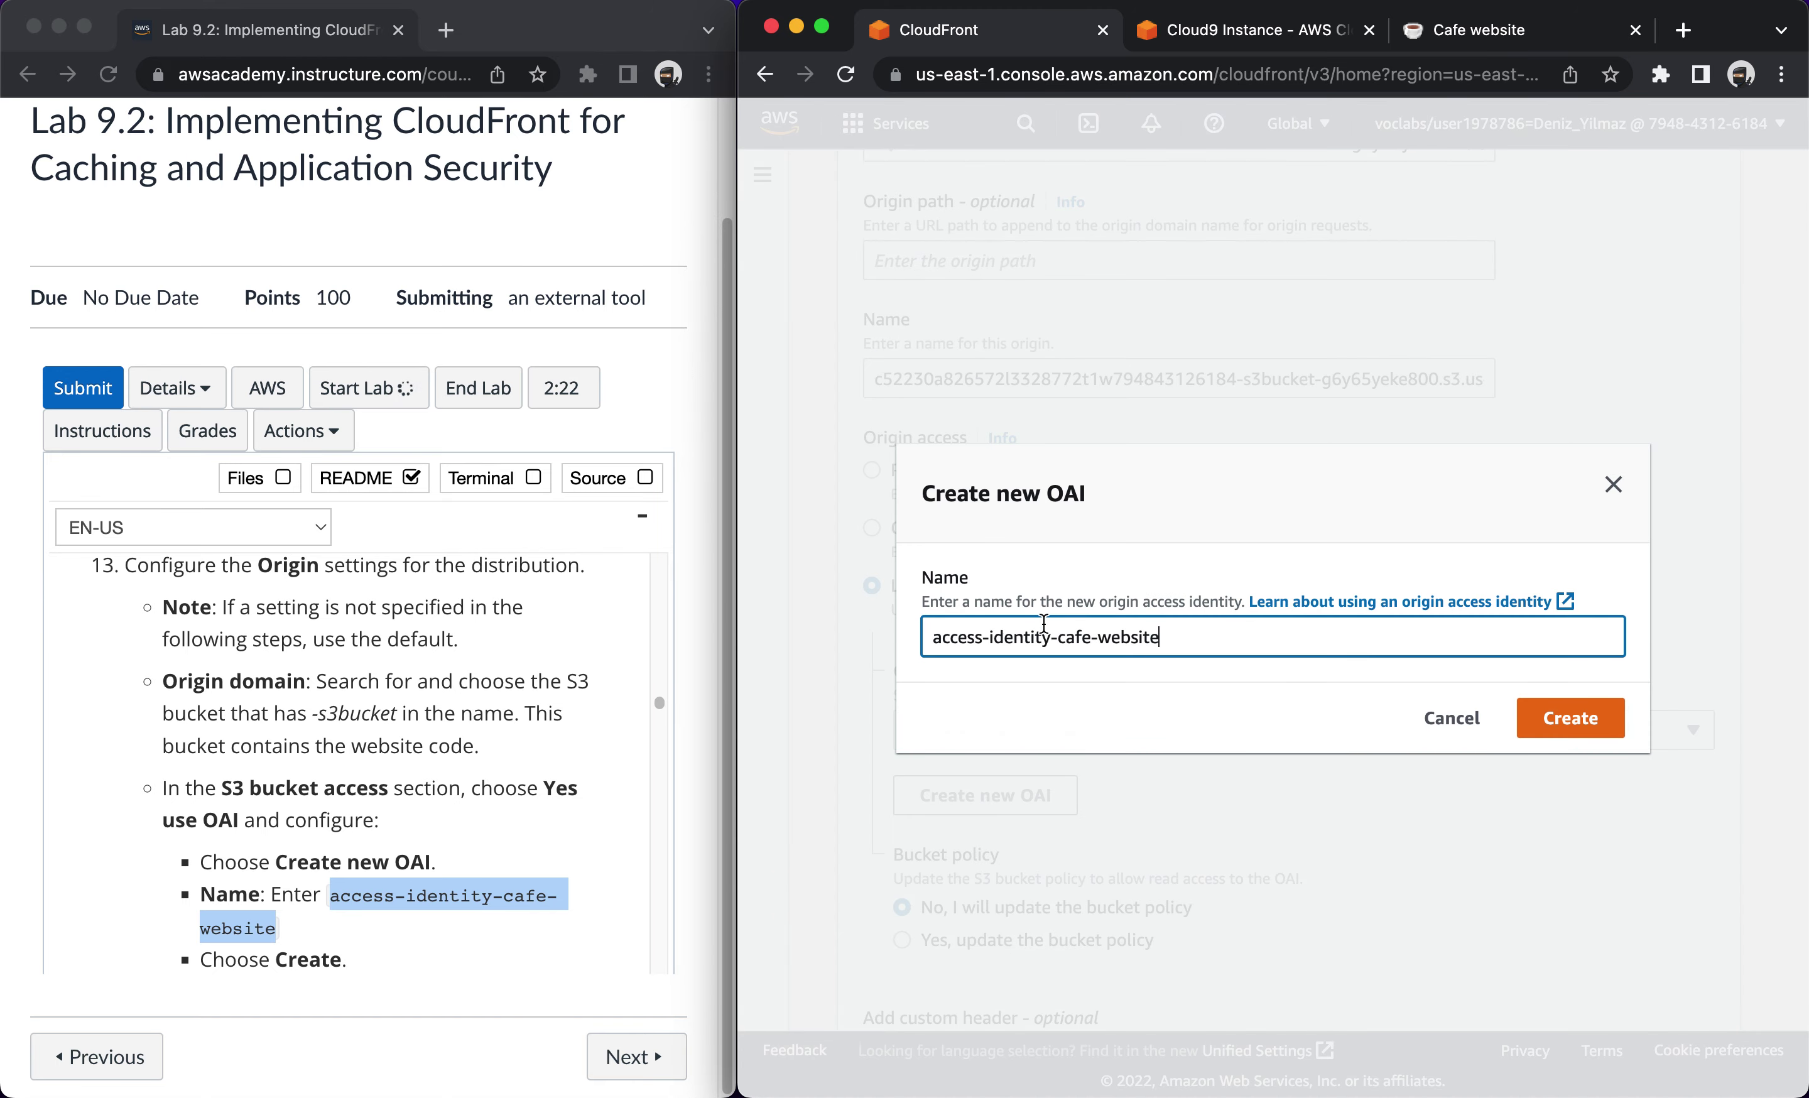
click(1546, 722)
Set the origin's bucket policy option to "Yes, update the bucket policy" as the lab instructions require.
scroll(378, 928, down, 5)
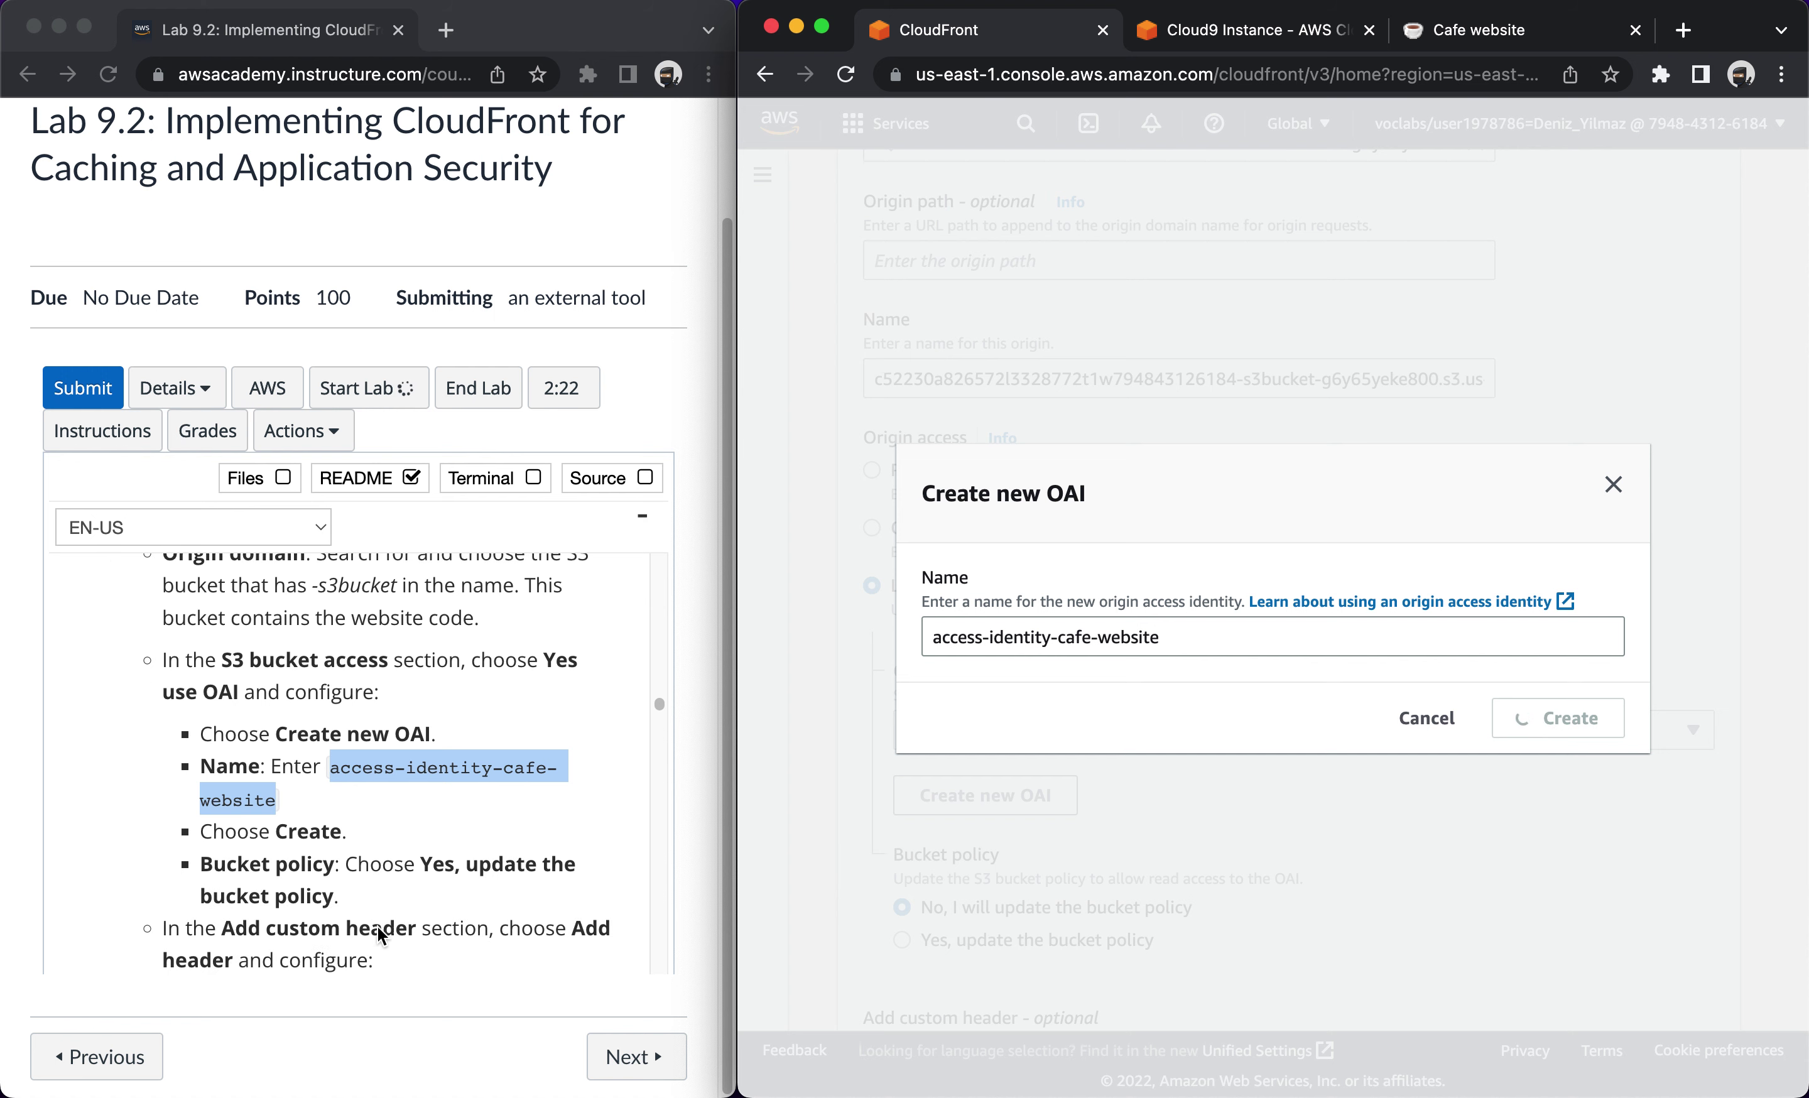
scroll(377, 928, down, 2)
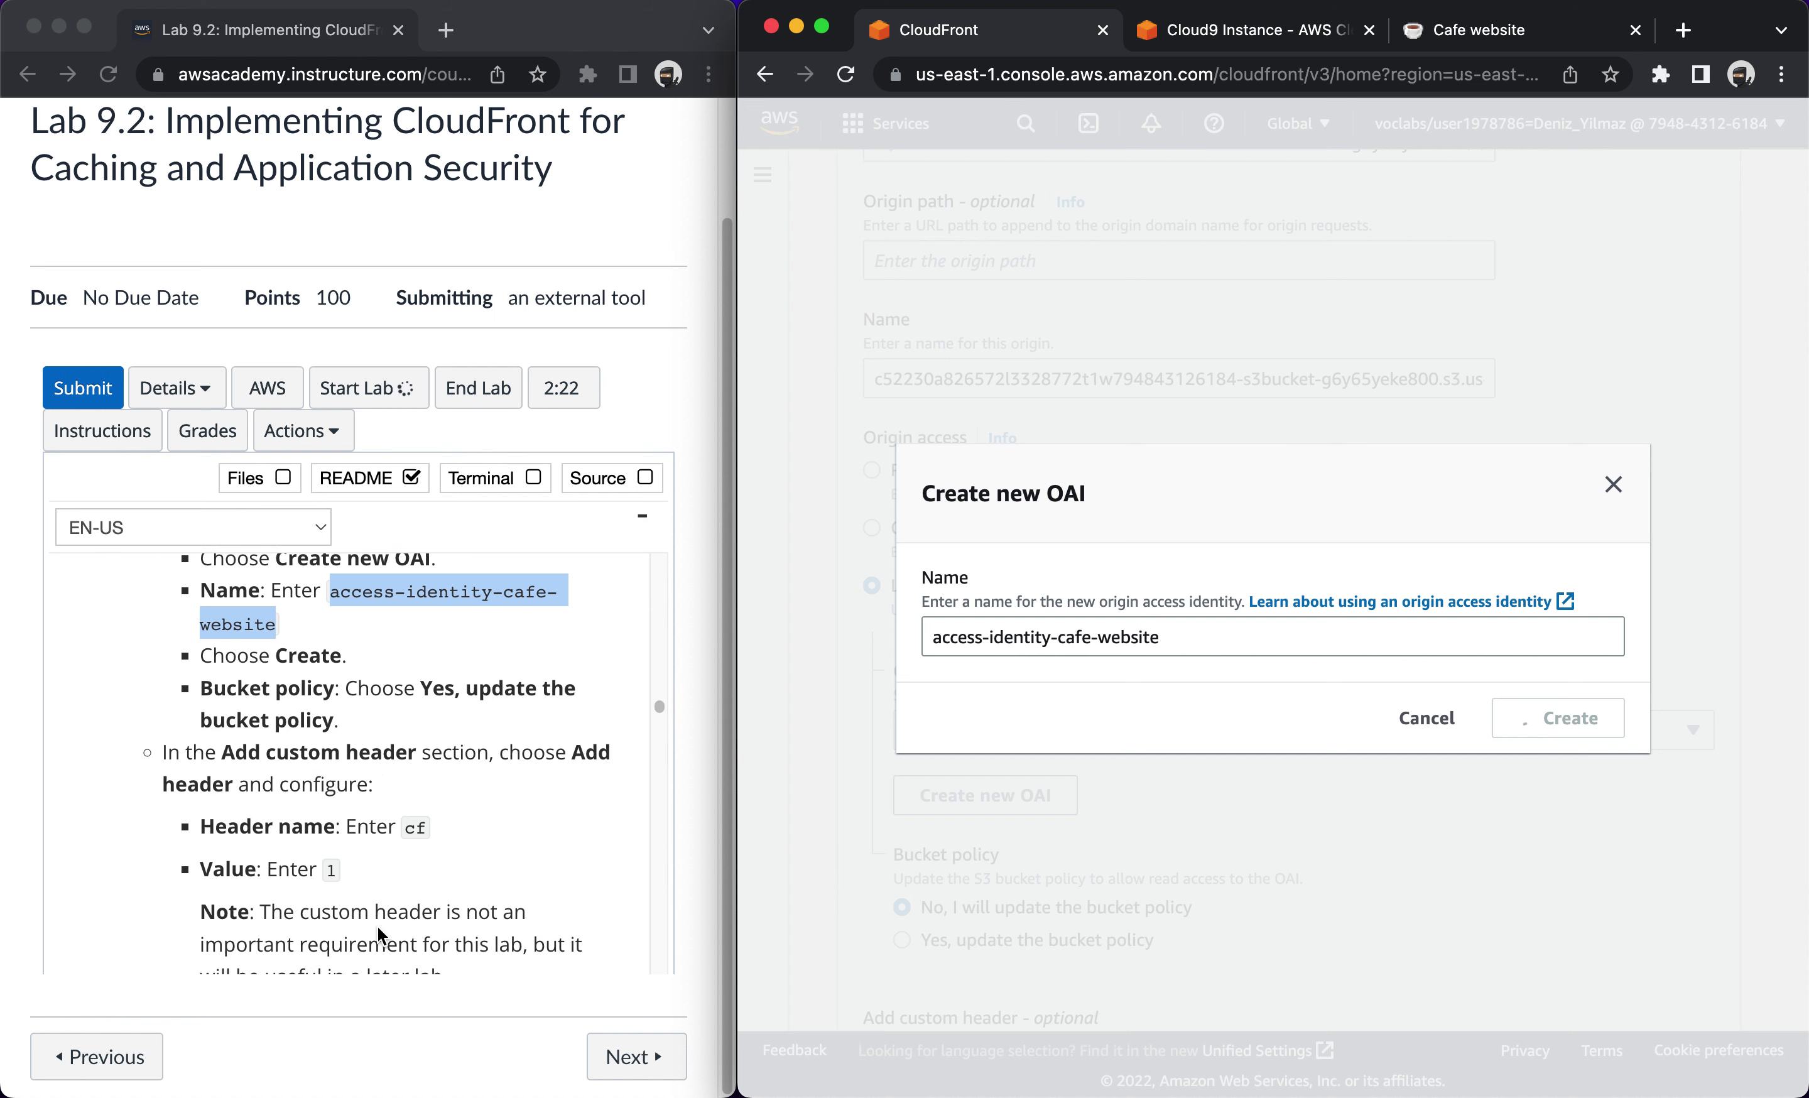
scroll(829, 894, down, 3)
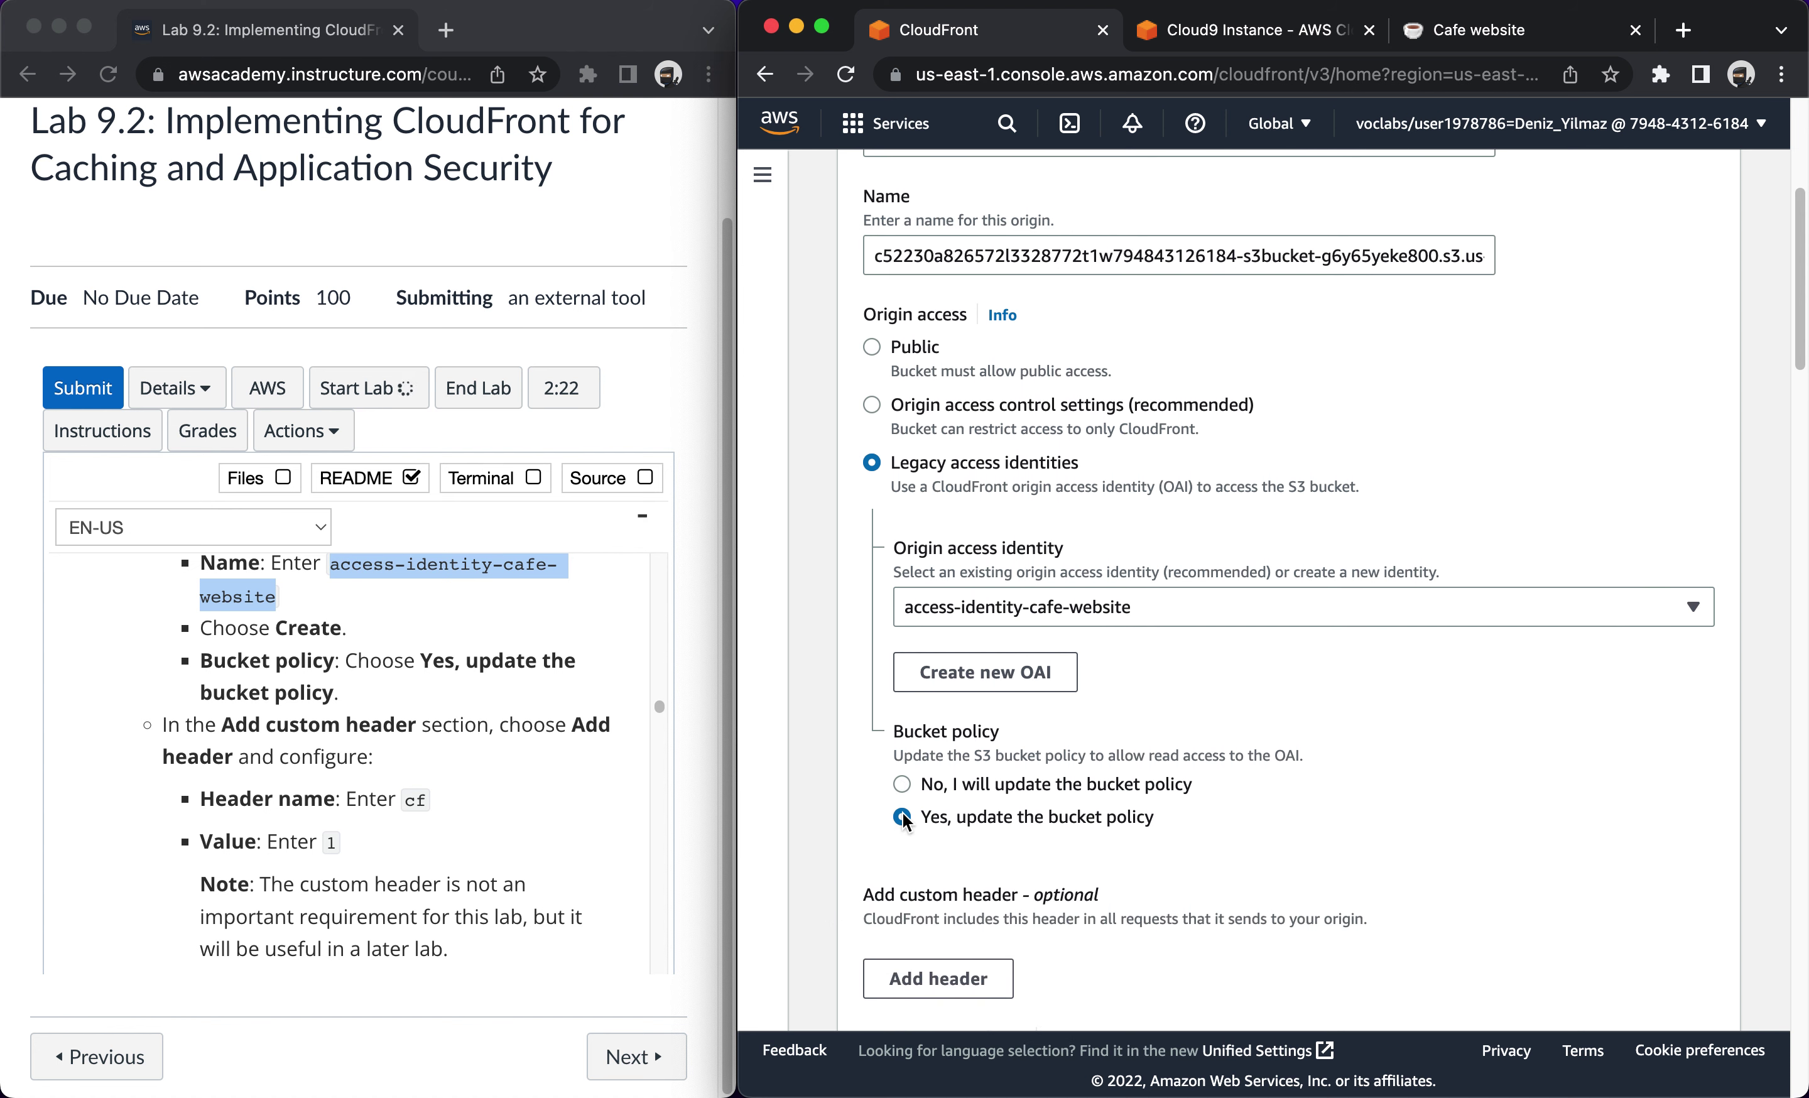
Add a custom header to the origin with the name cf and the value 1.
scroll(476, 862, down, 2)
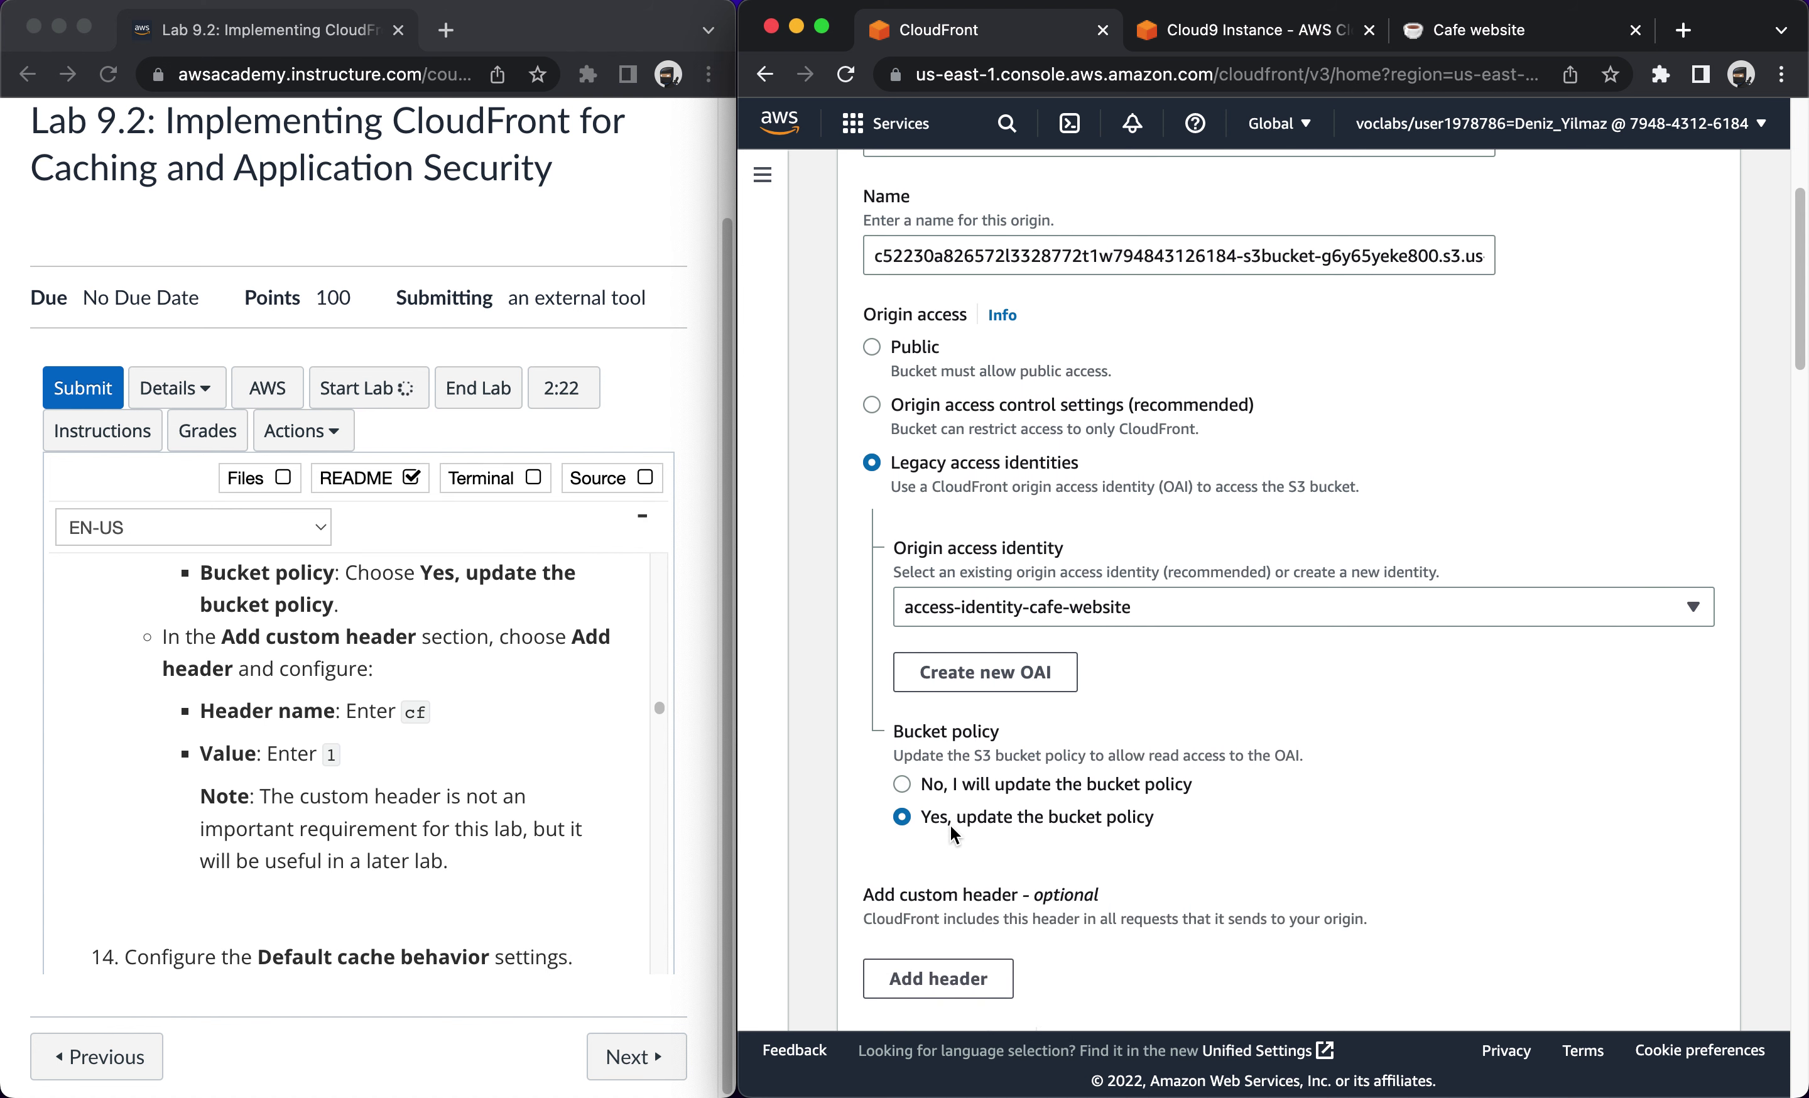
scroll(950, 826, down, 3)
click(932, 850)
scroll(932, 849, down, 2)
click(947, 768)
click(1411, 783)
Set the default cache behavior's viewer protocol policy to Redirect HTTP to HTTPS, as lab step 14 requires.
scroll(513, 821, down, 6)
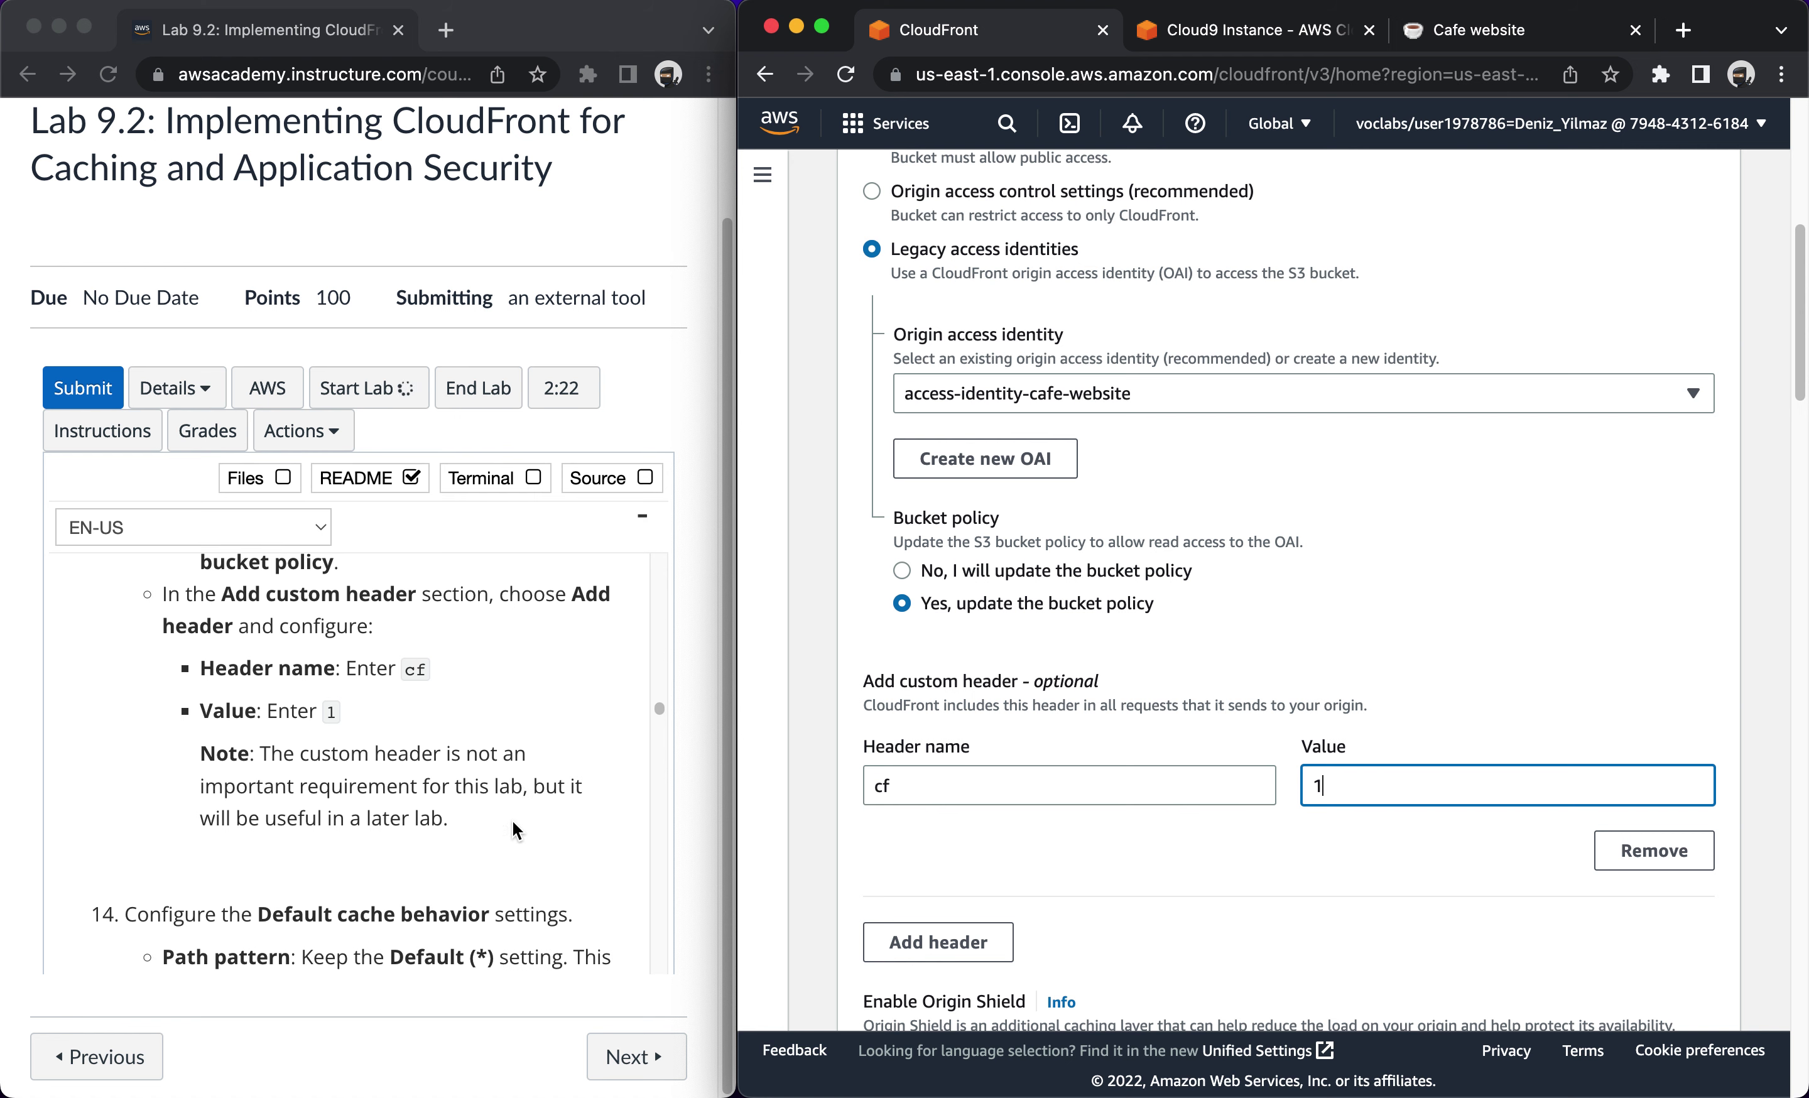
scroll(513, 821, down, 2)
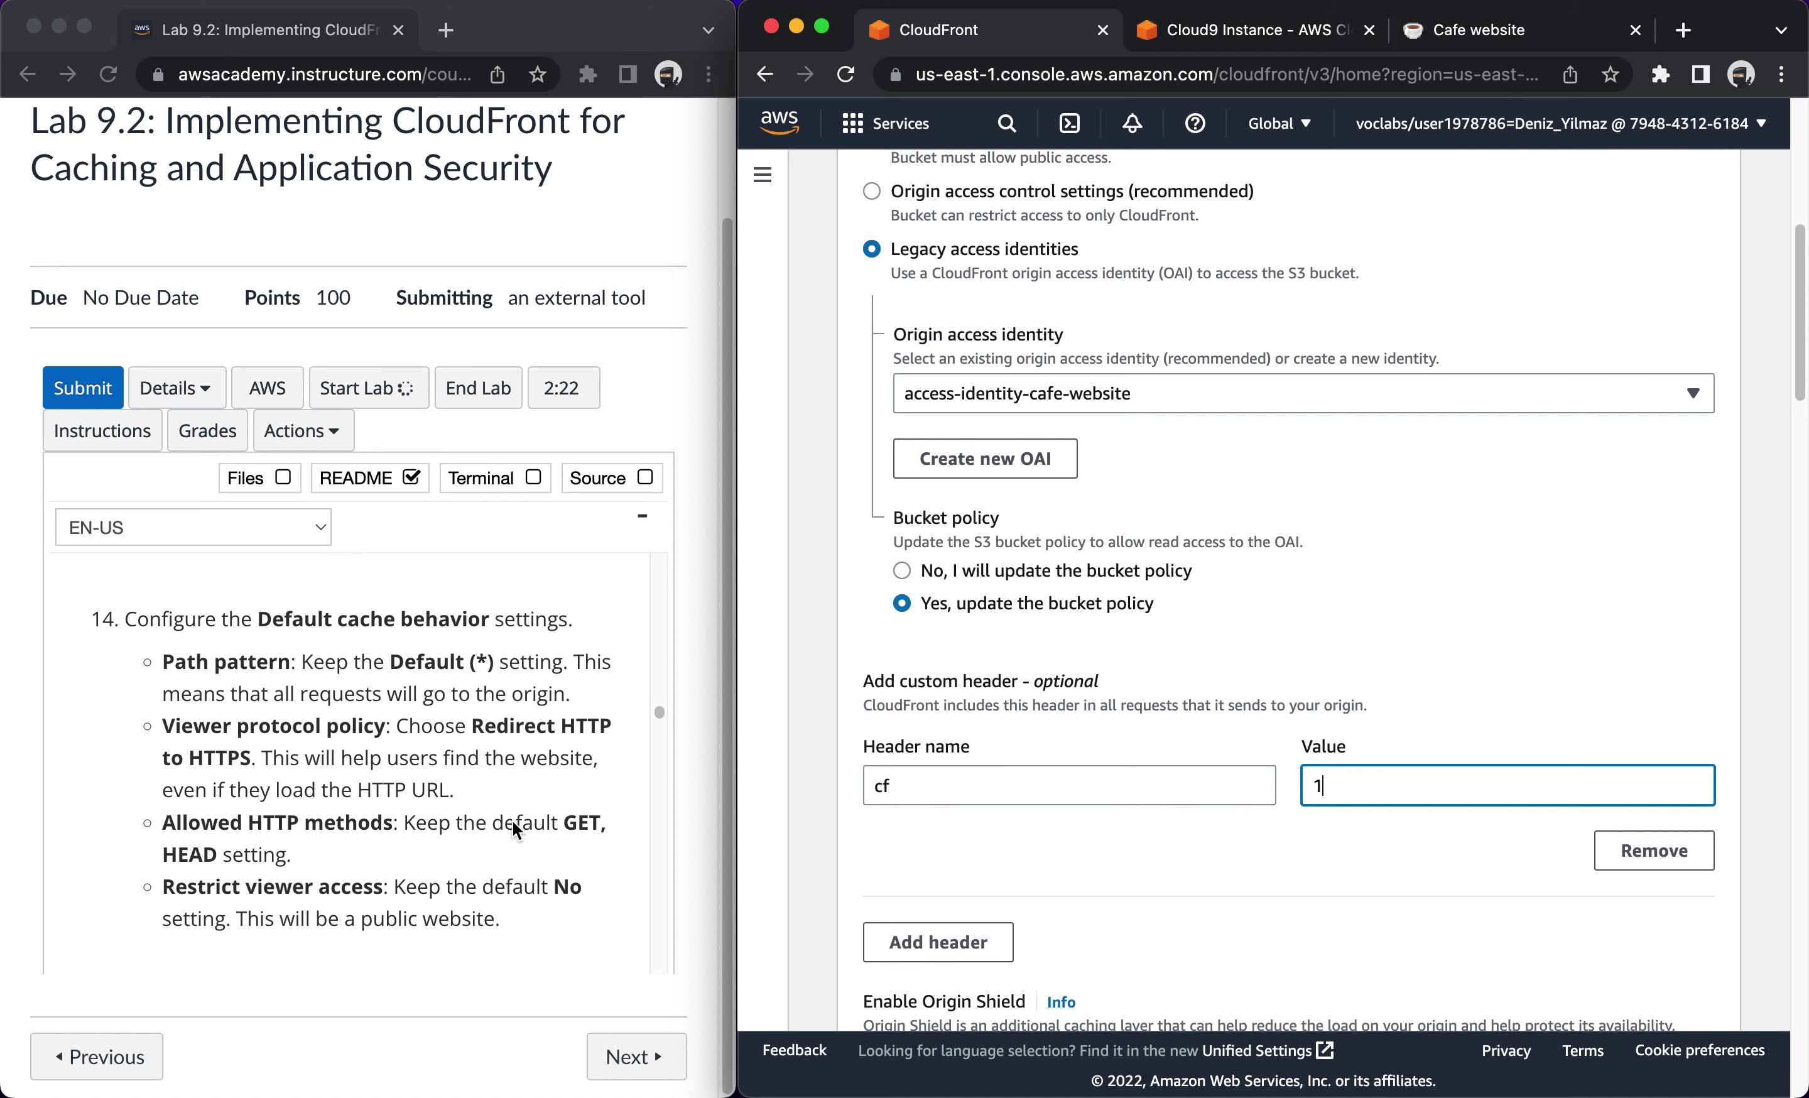
scroll(952, 825, down, 12)
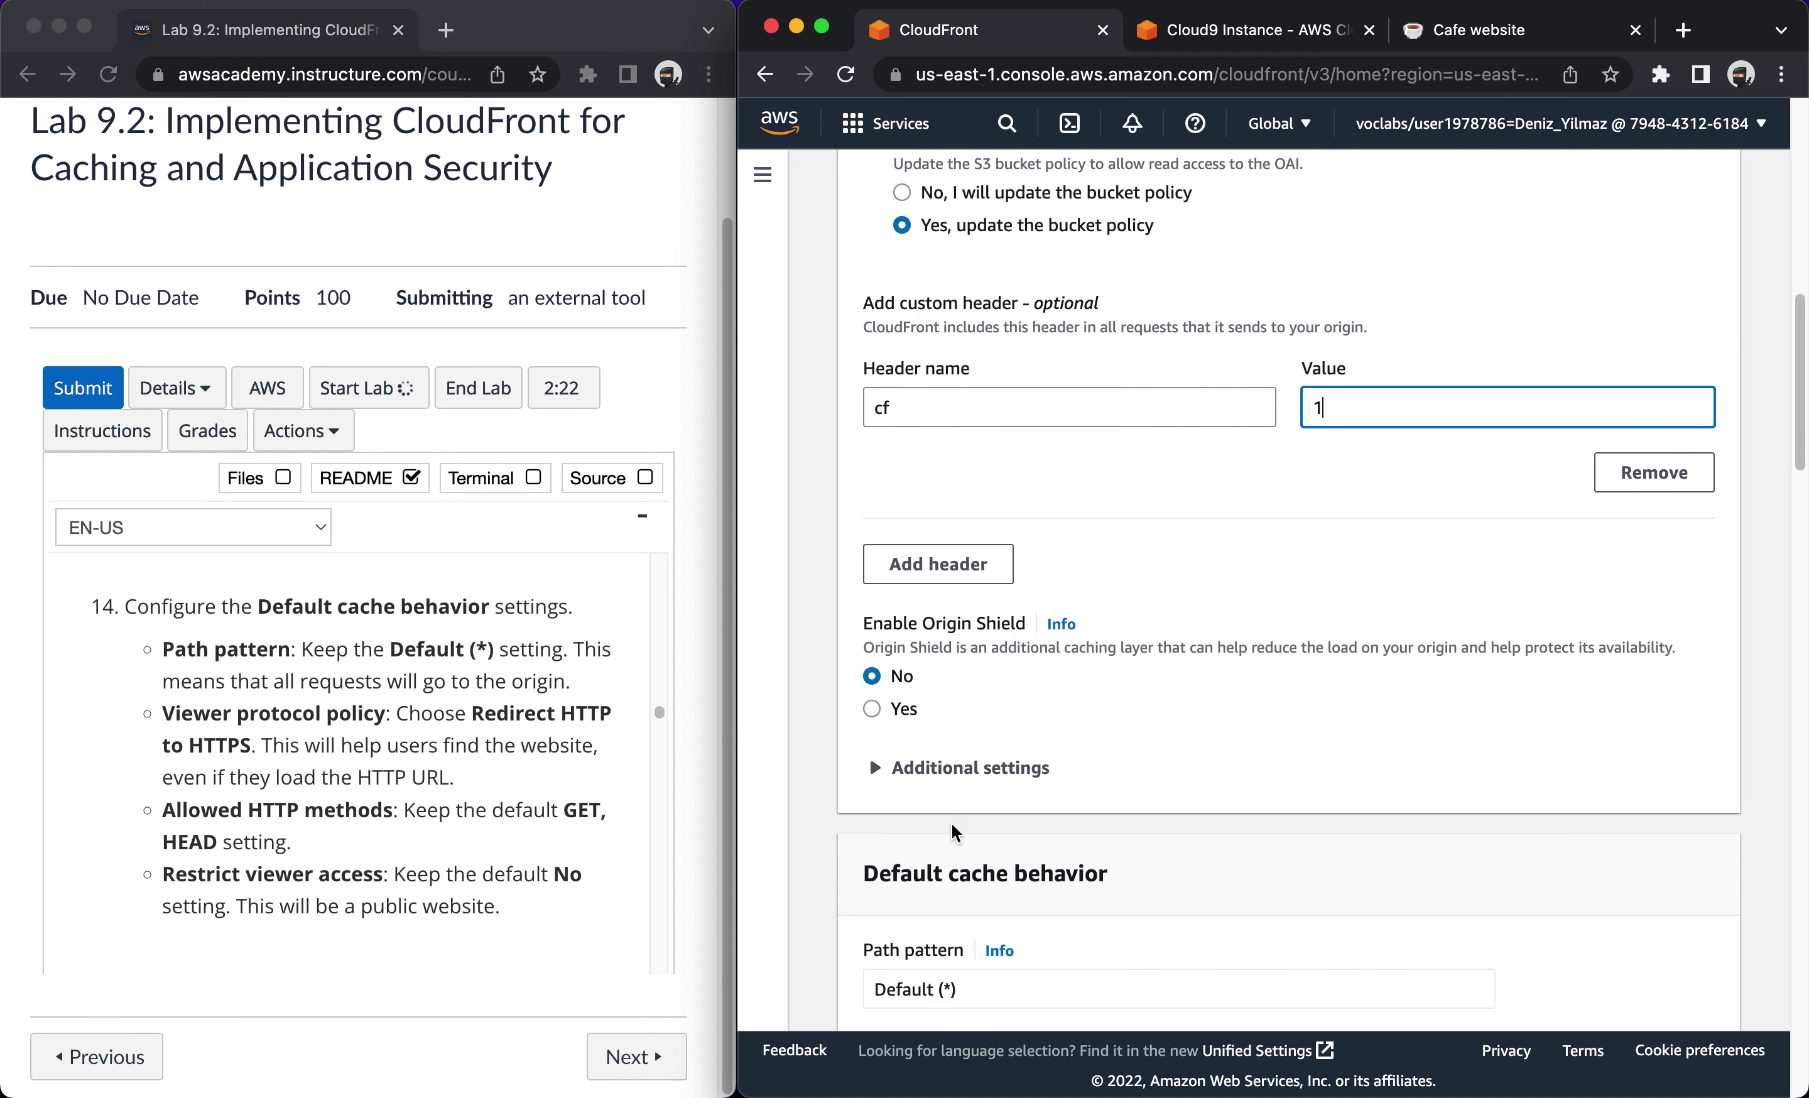
scroll(954, 832, down, 2)
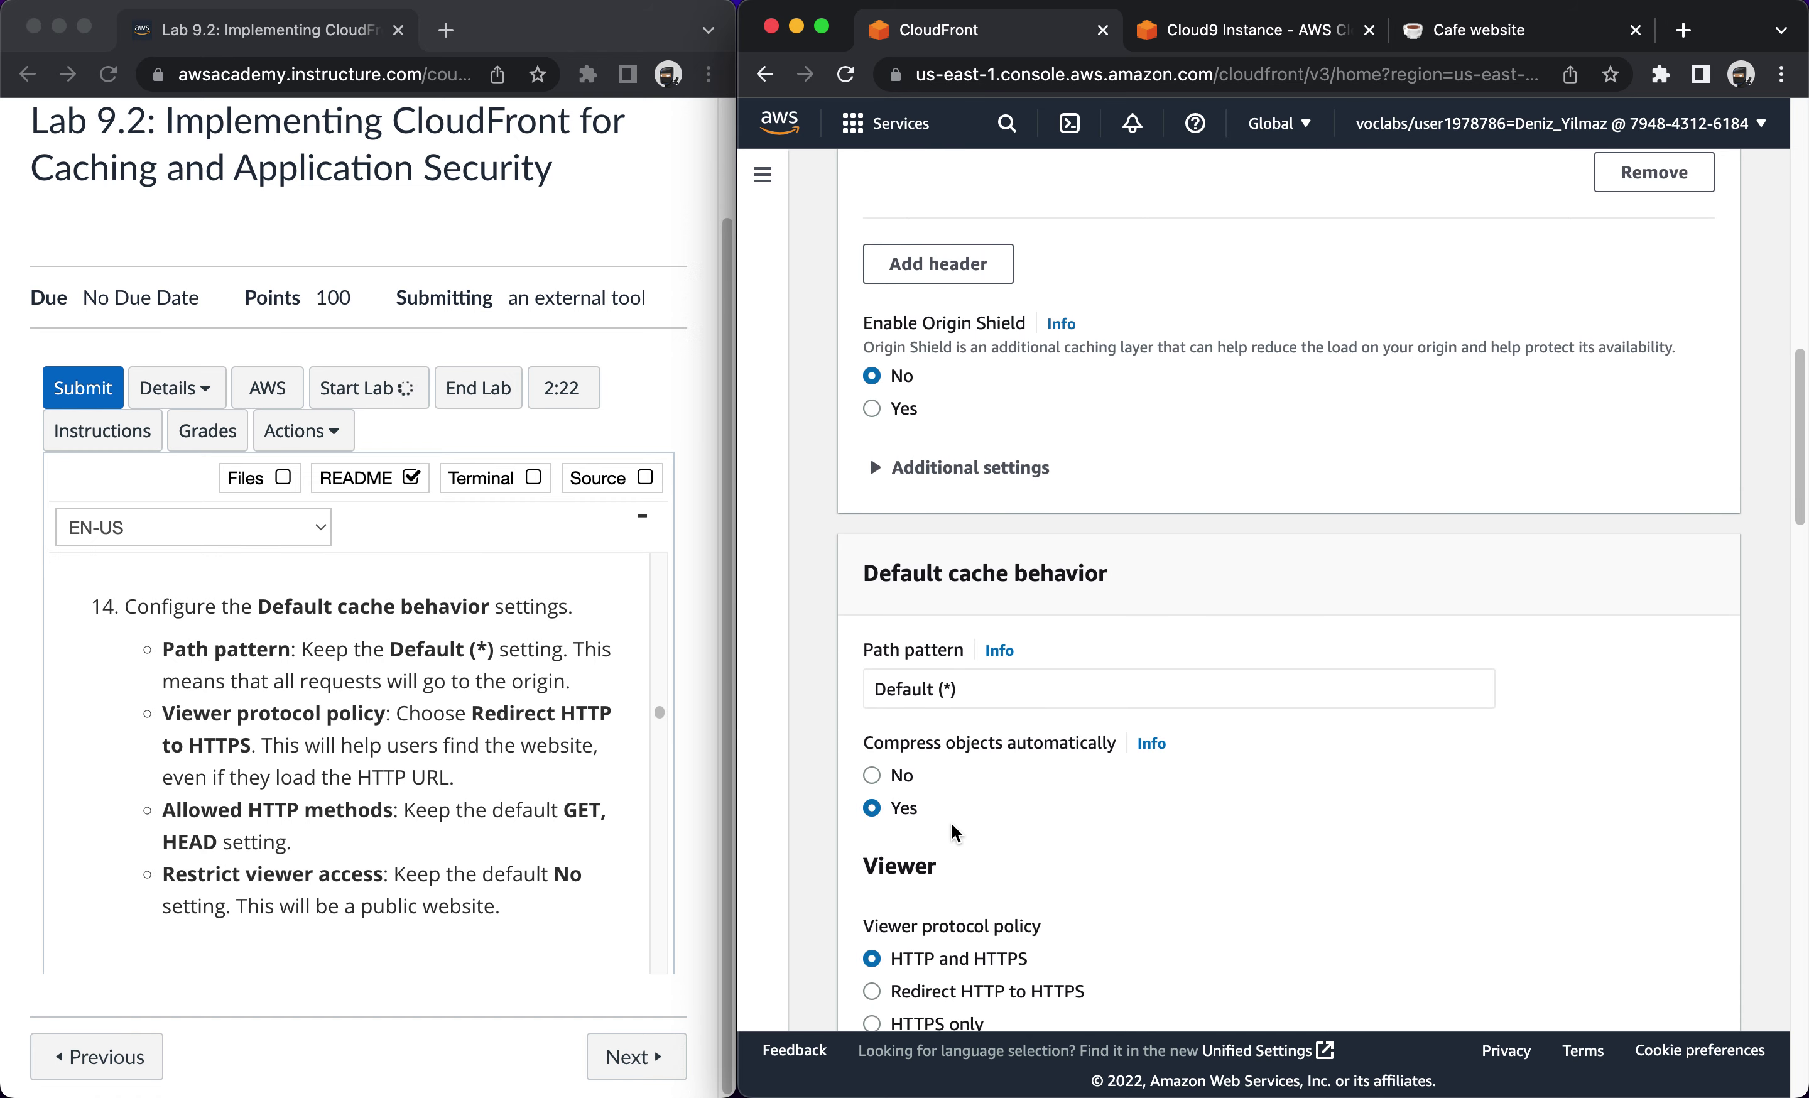
scroll(954, 832, down, 2)
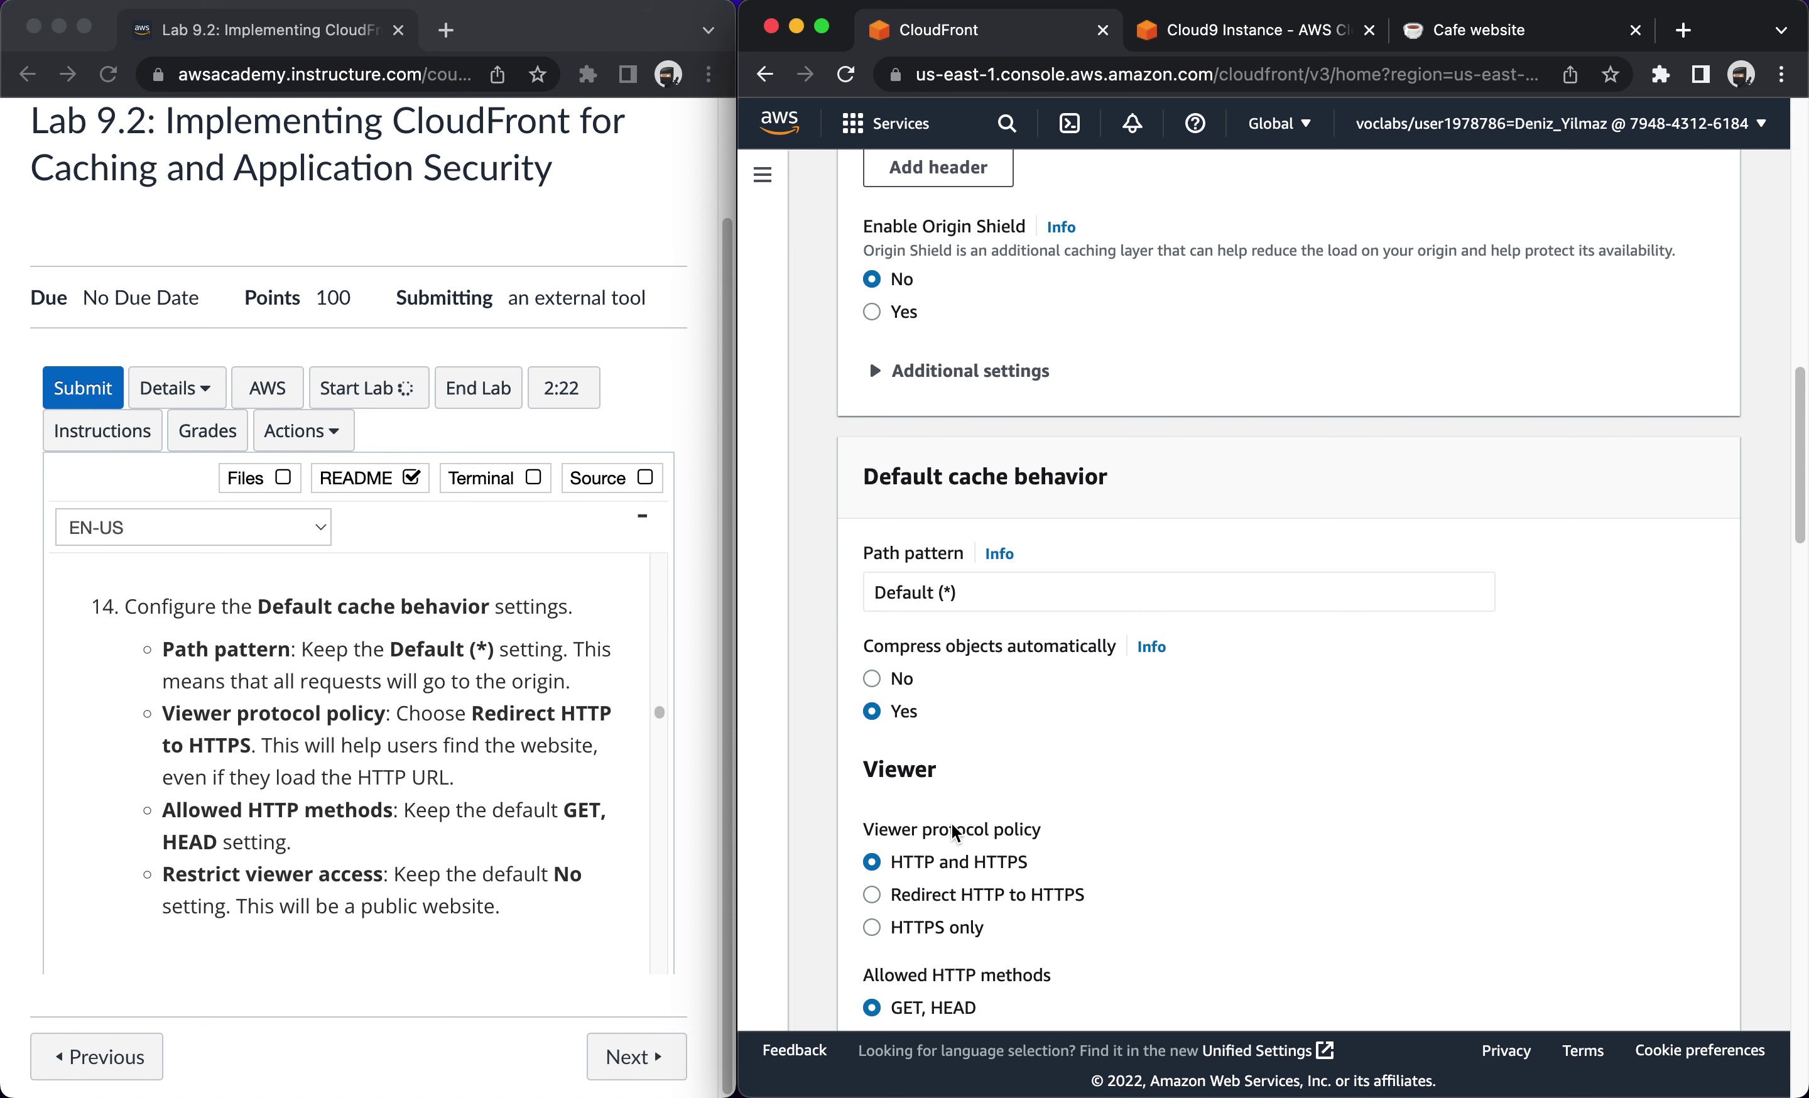
click(955, 896)
Keep allowed methods at GET, HEAD and unrestricted viewer access, and choose Legacy cache settings for the cache key and origin requests.
scroll(954, 891, down, 4)
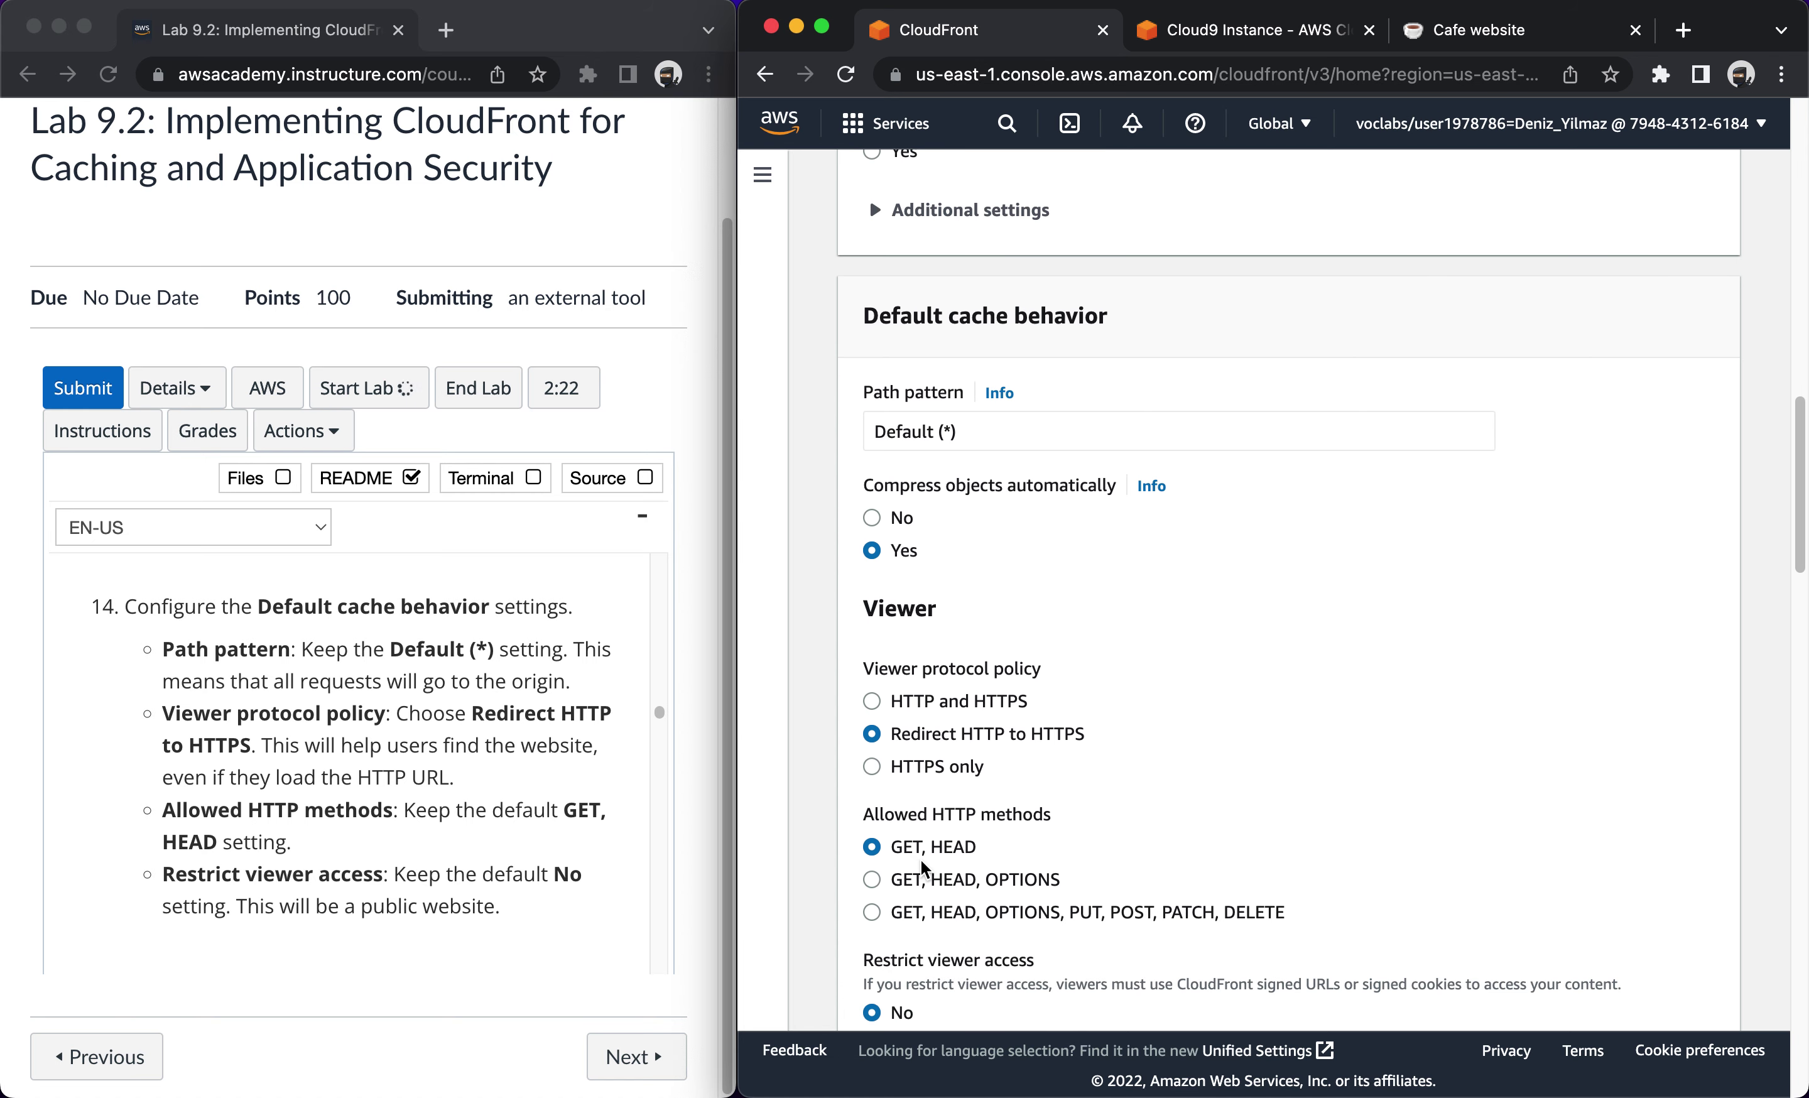
scroll(930, 909, down, 3)
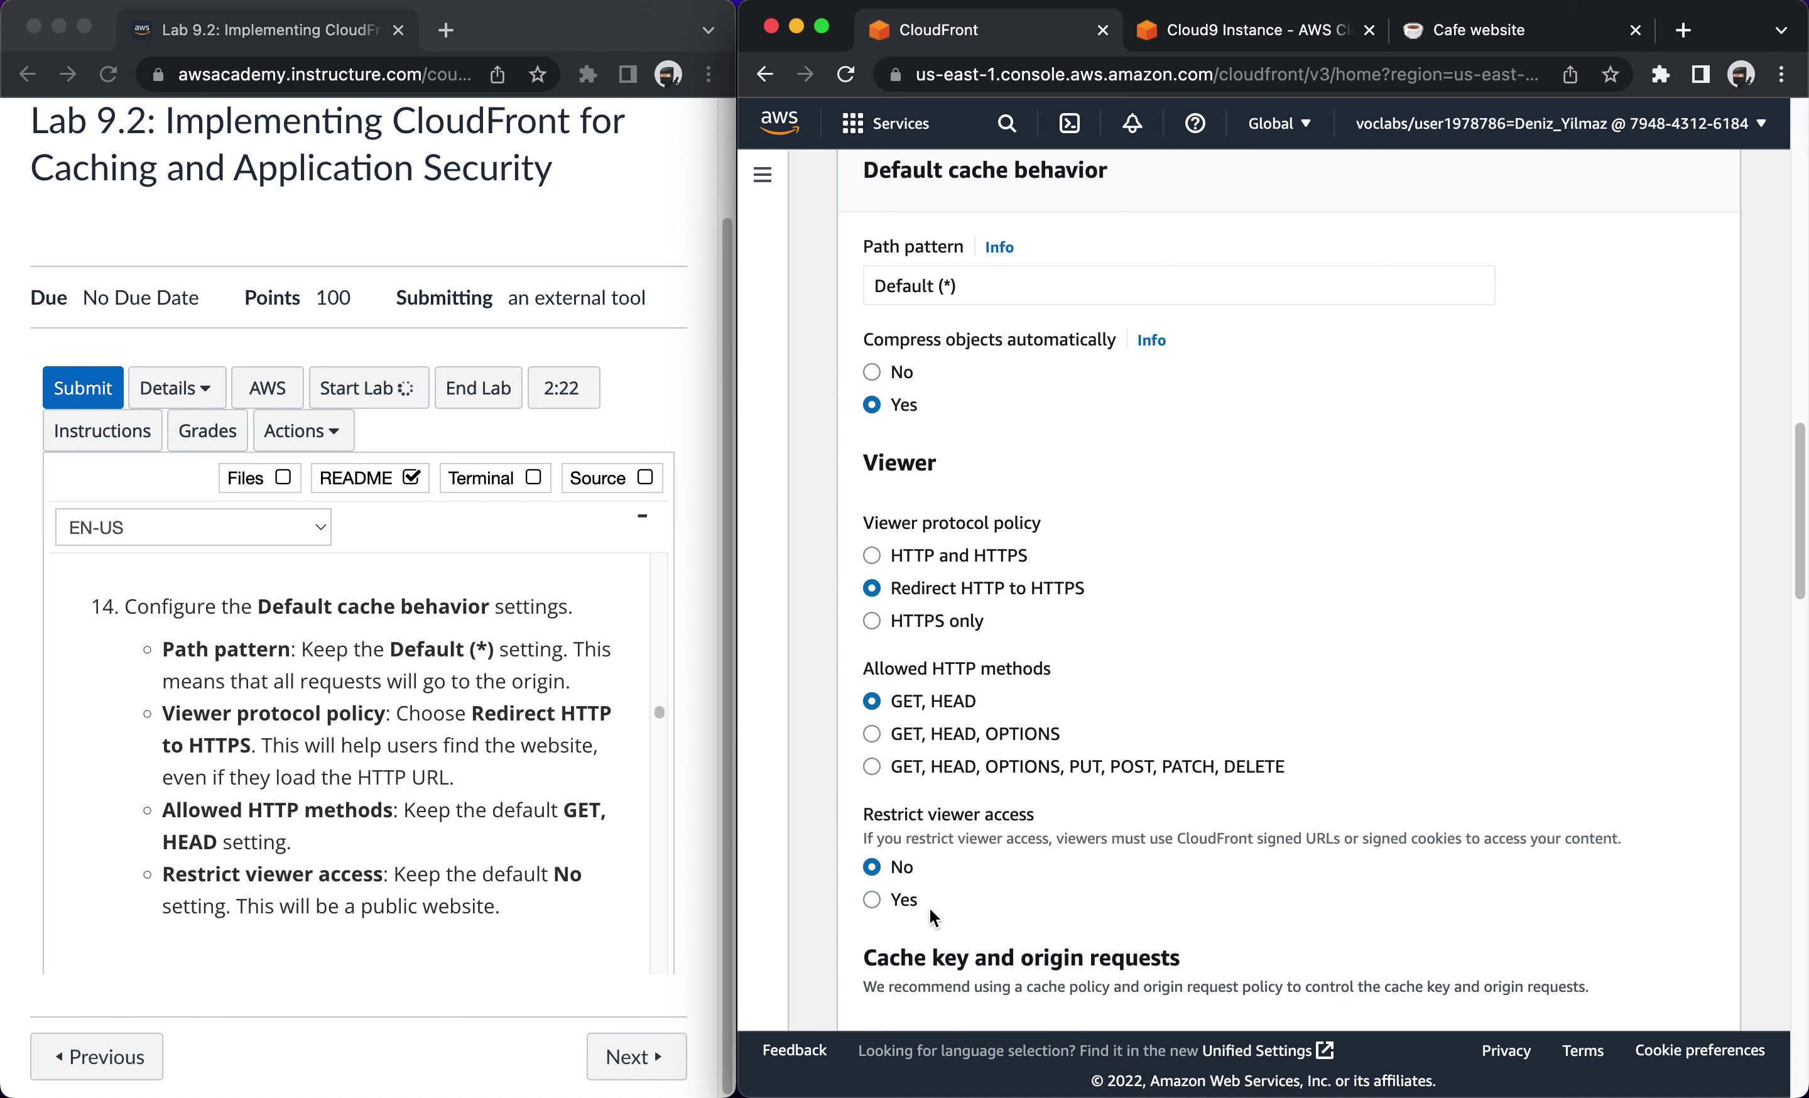
scroll(945, 879, down, 4)
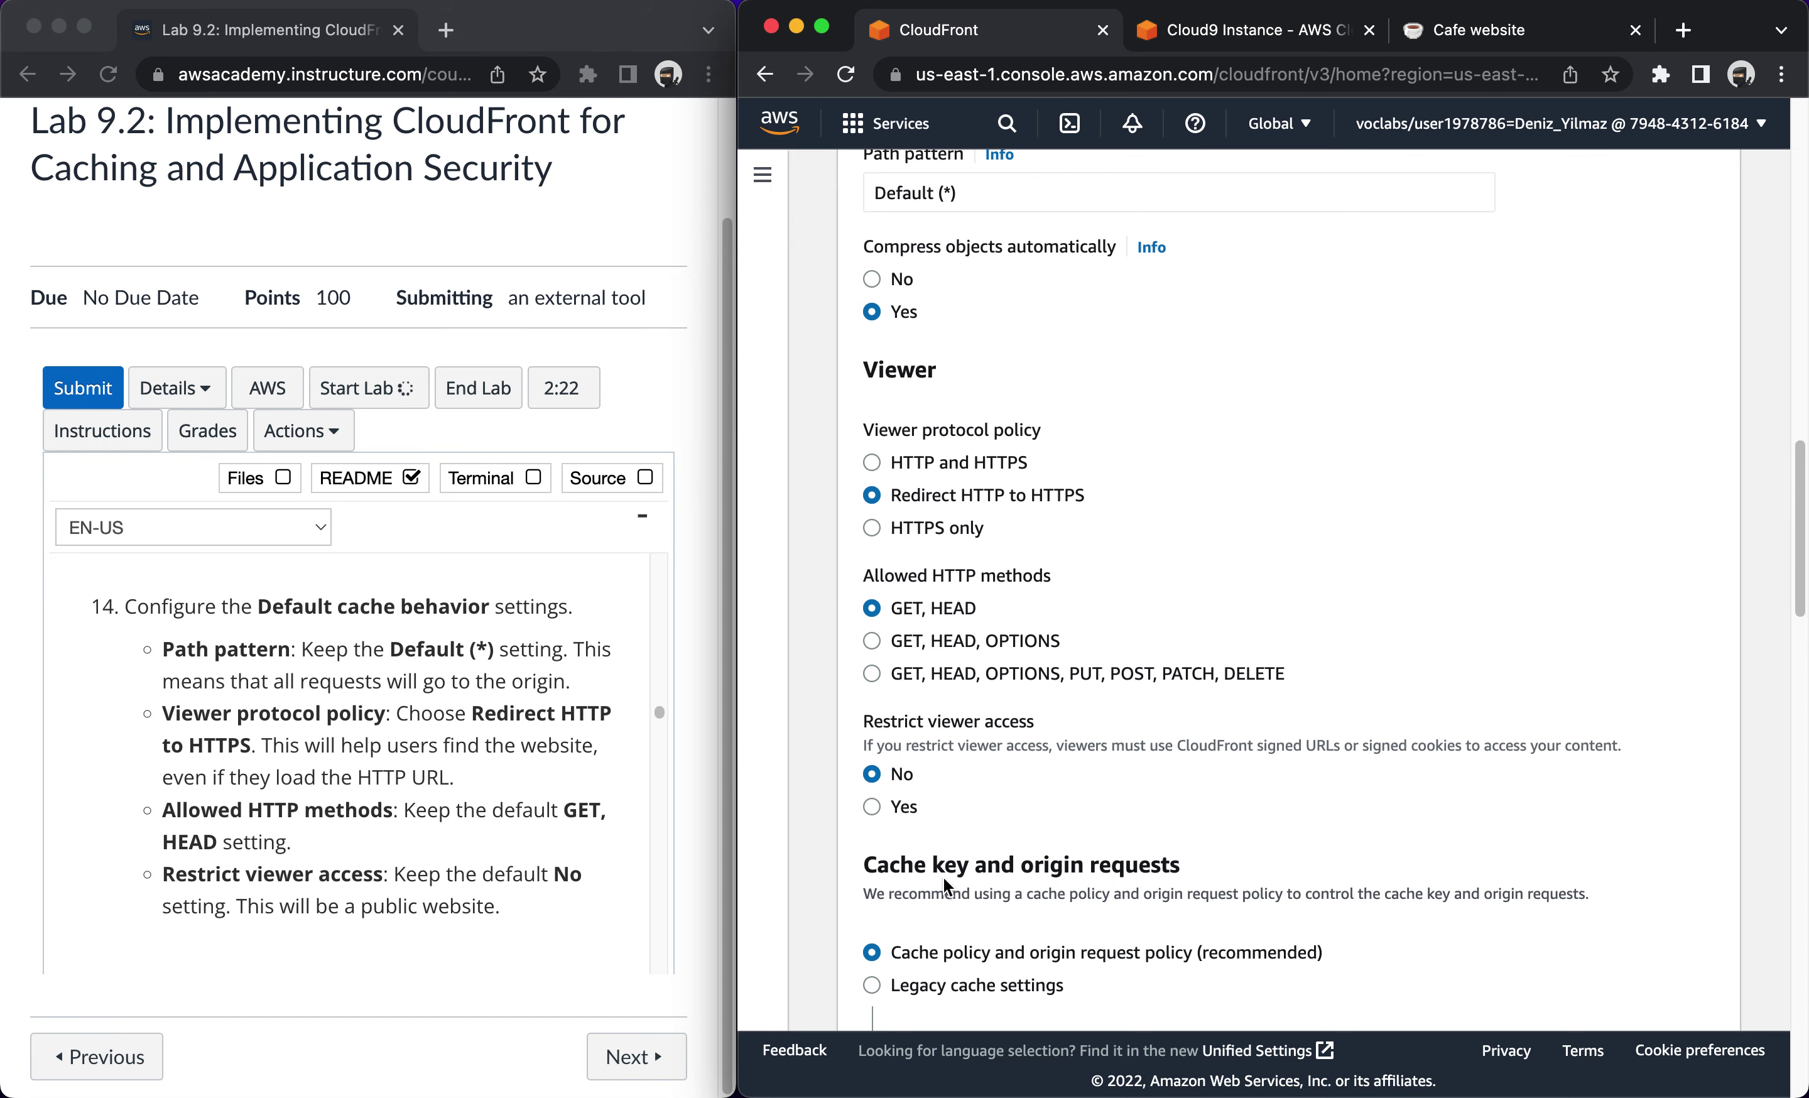
scroll(945, 878, down, 3)
scroll(463, 820, down, 3)
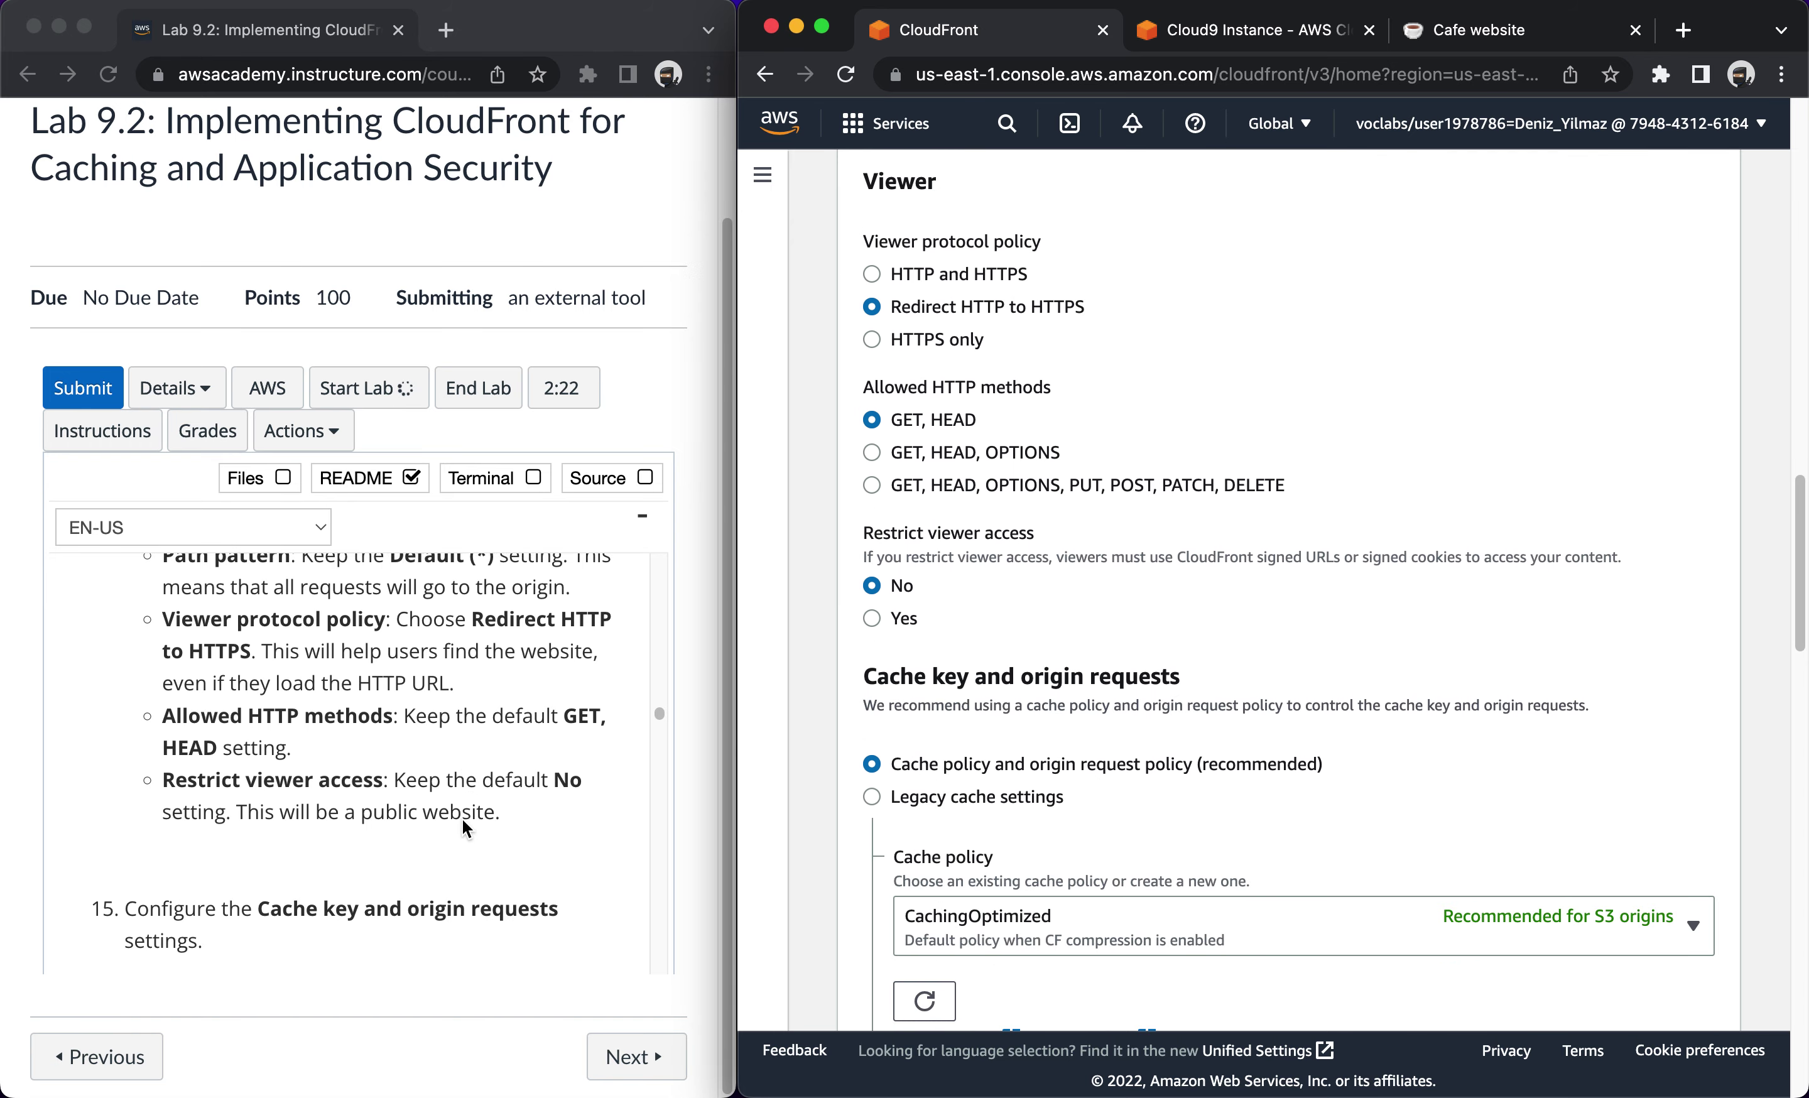
scroll(462, 820, down, 5)
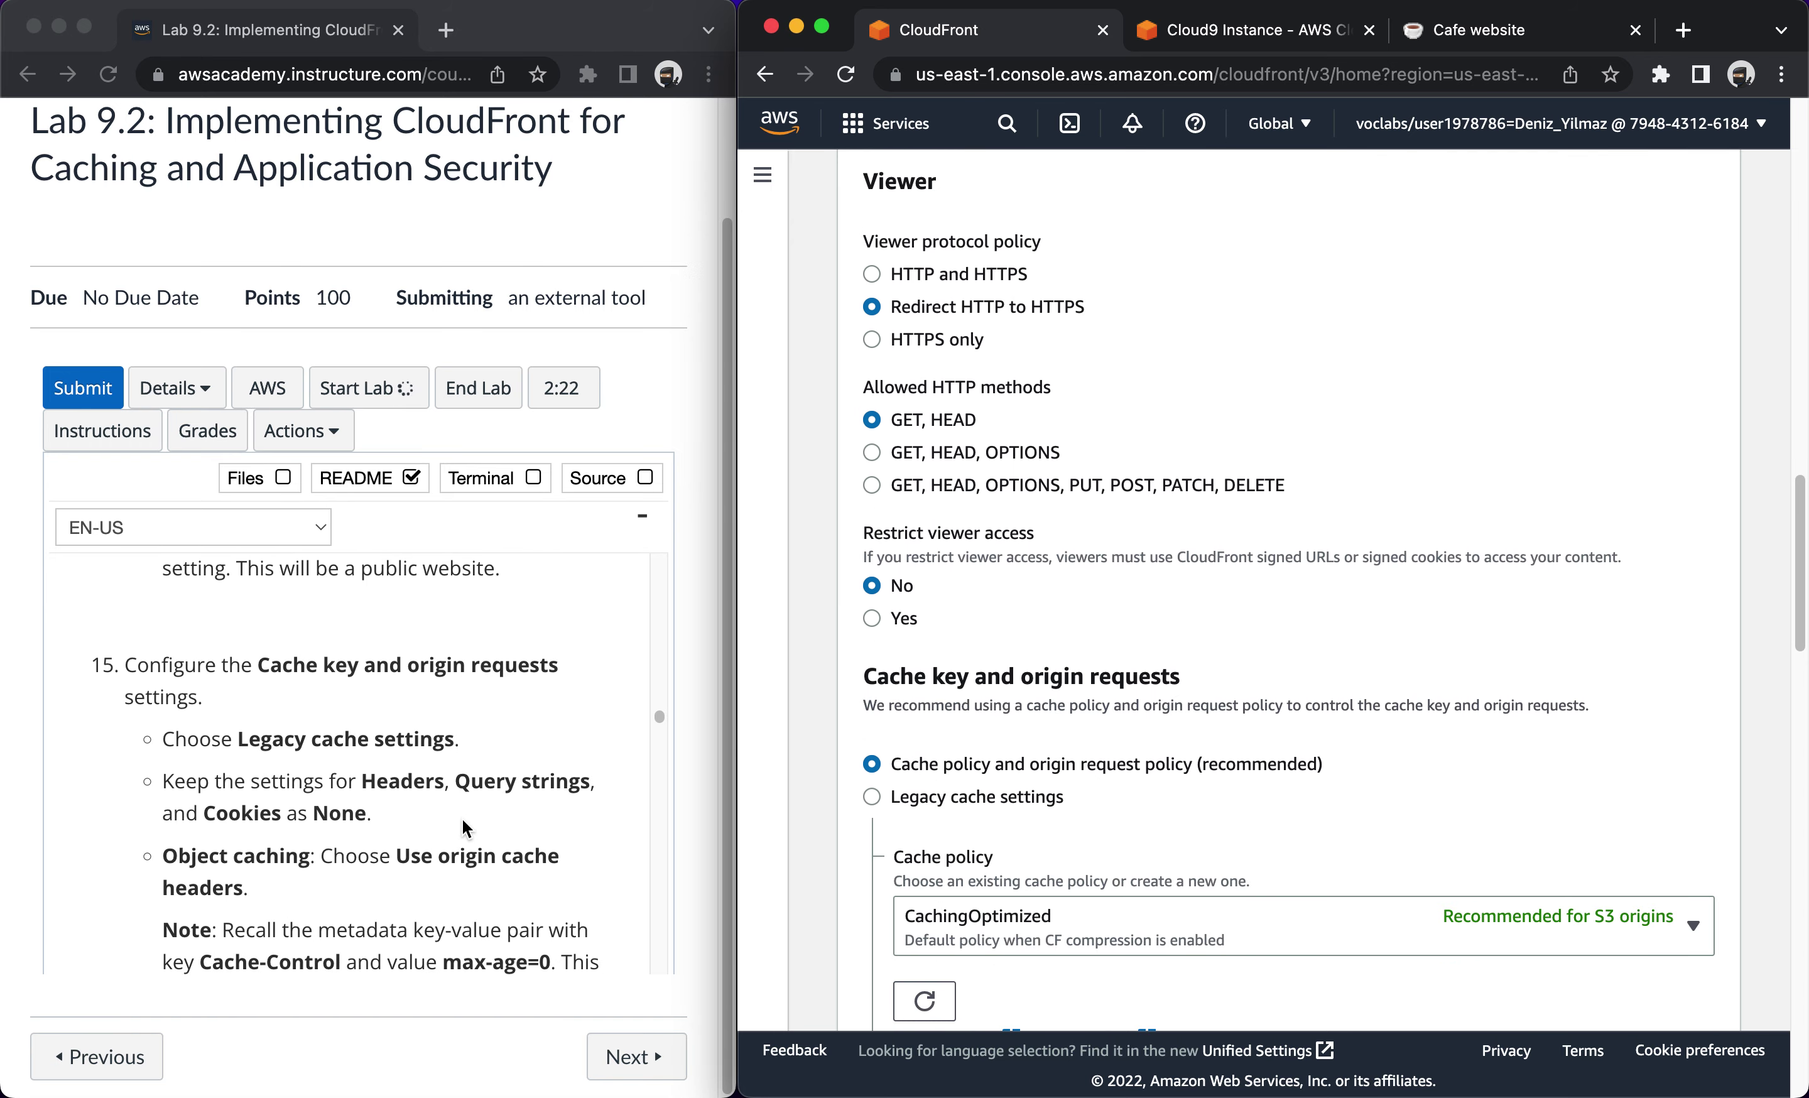
click(958, 798)
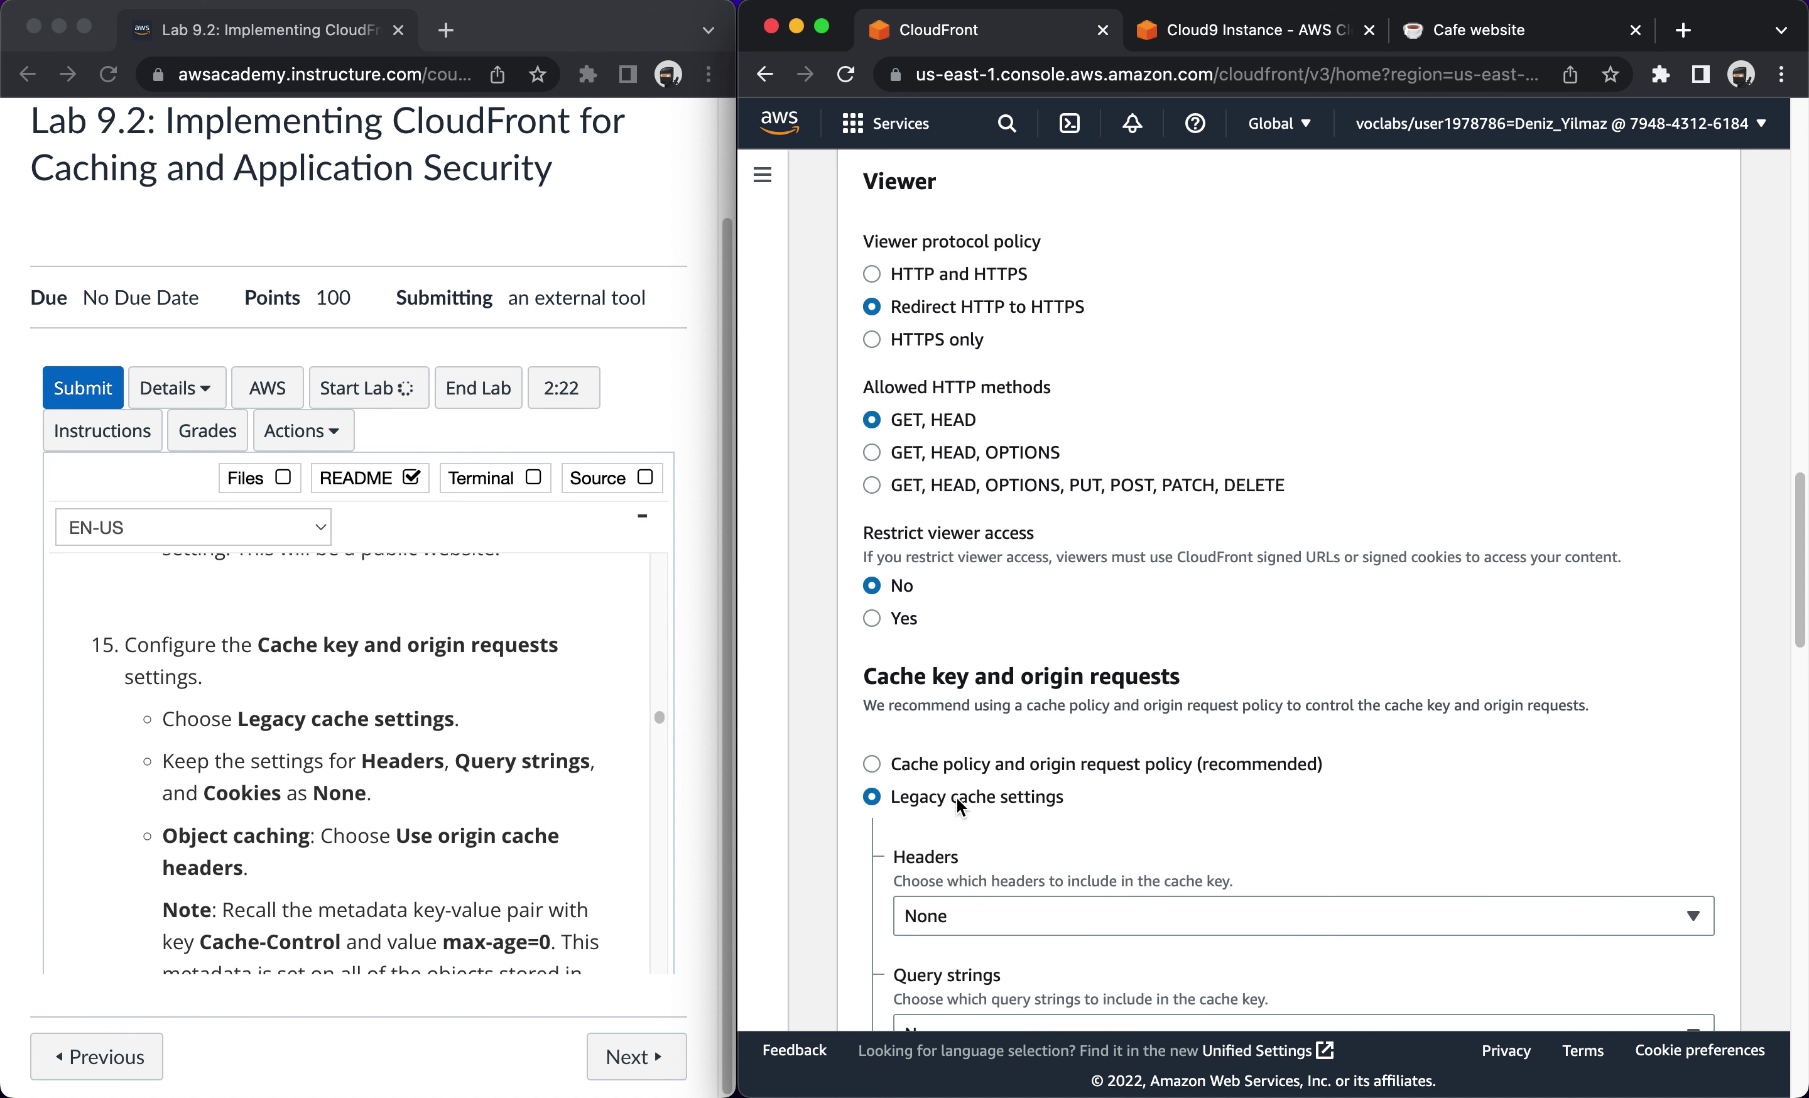
Check the legacy cache settings for headers, query strings, cookies and object caching against lab step 15.
scroll(957, 798, down, 2)
scroll(957, 798, down, 1)
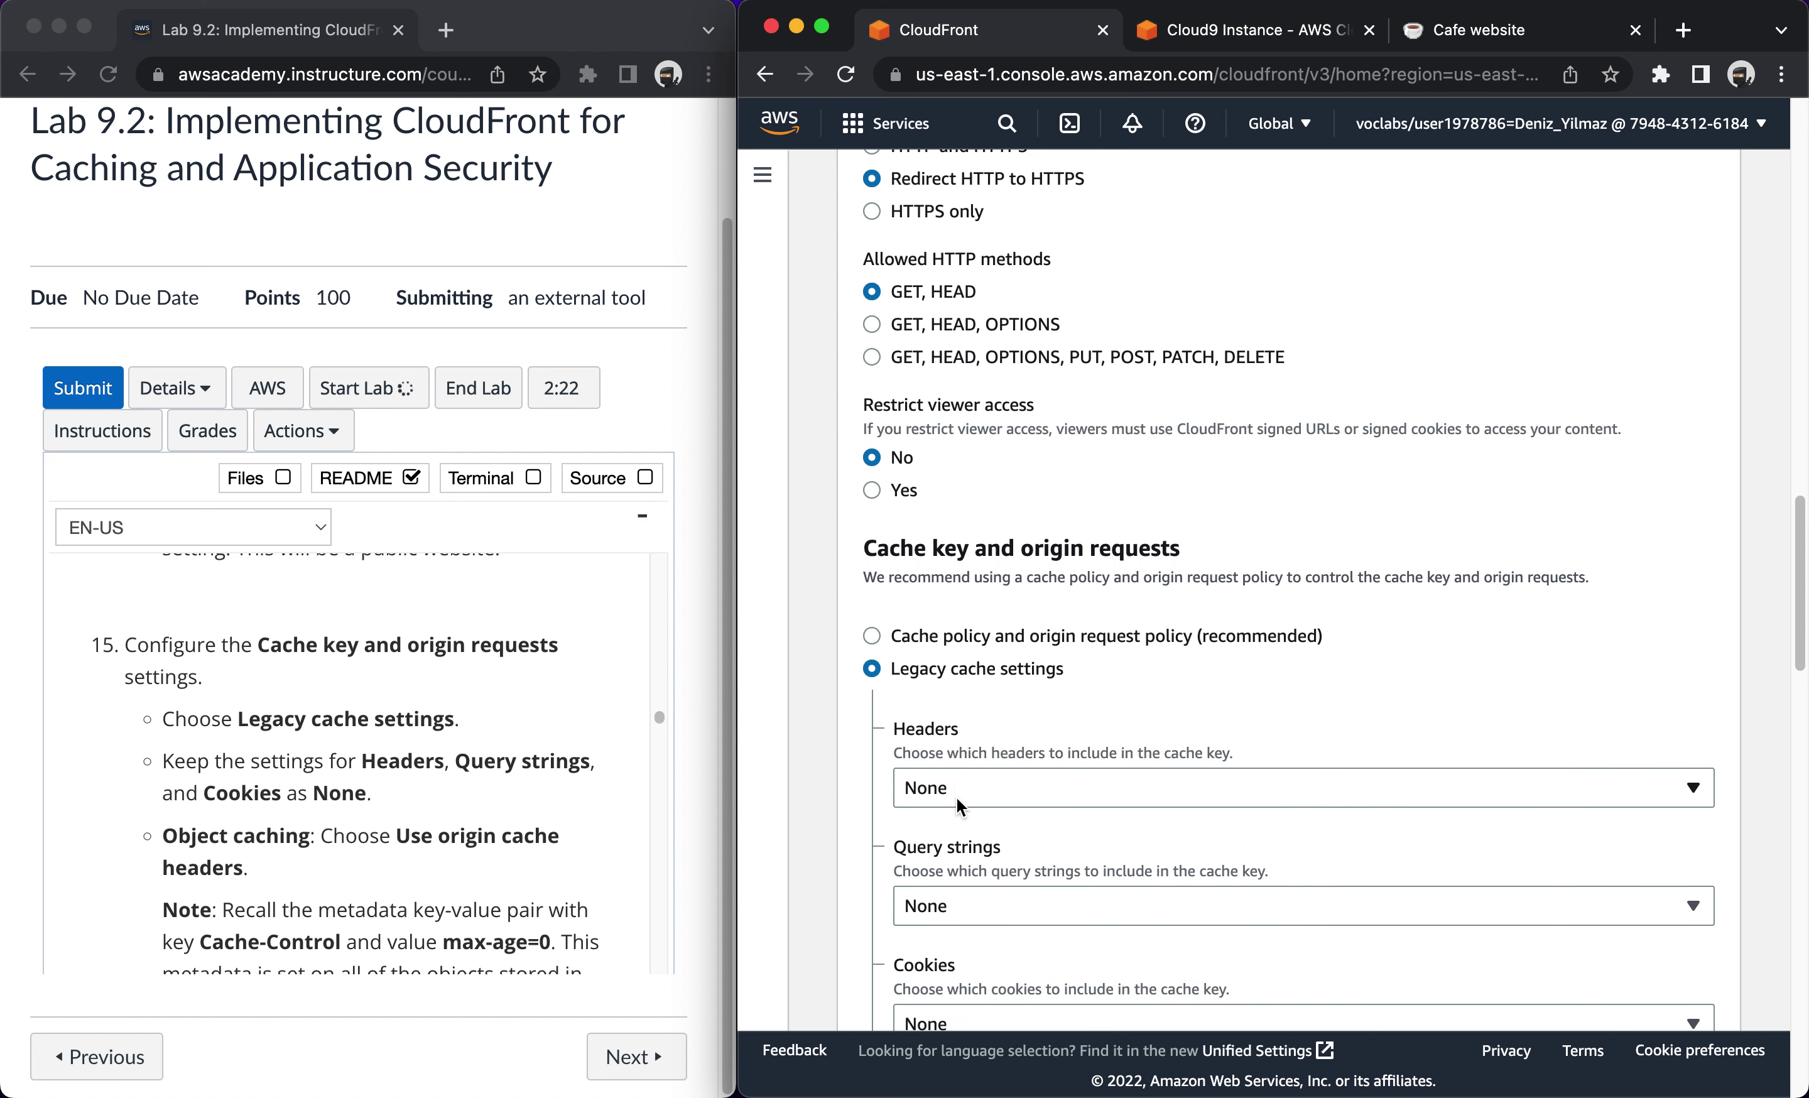
scroll(957, 797, down, 7)
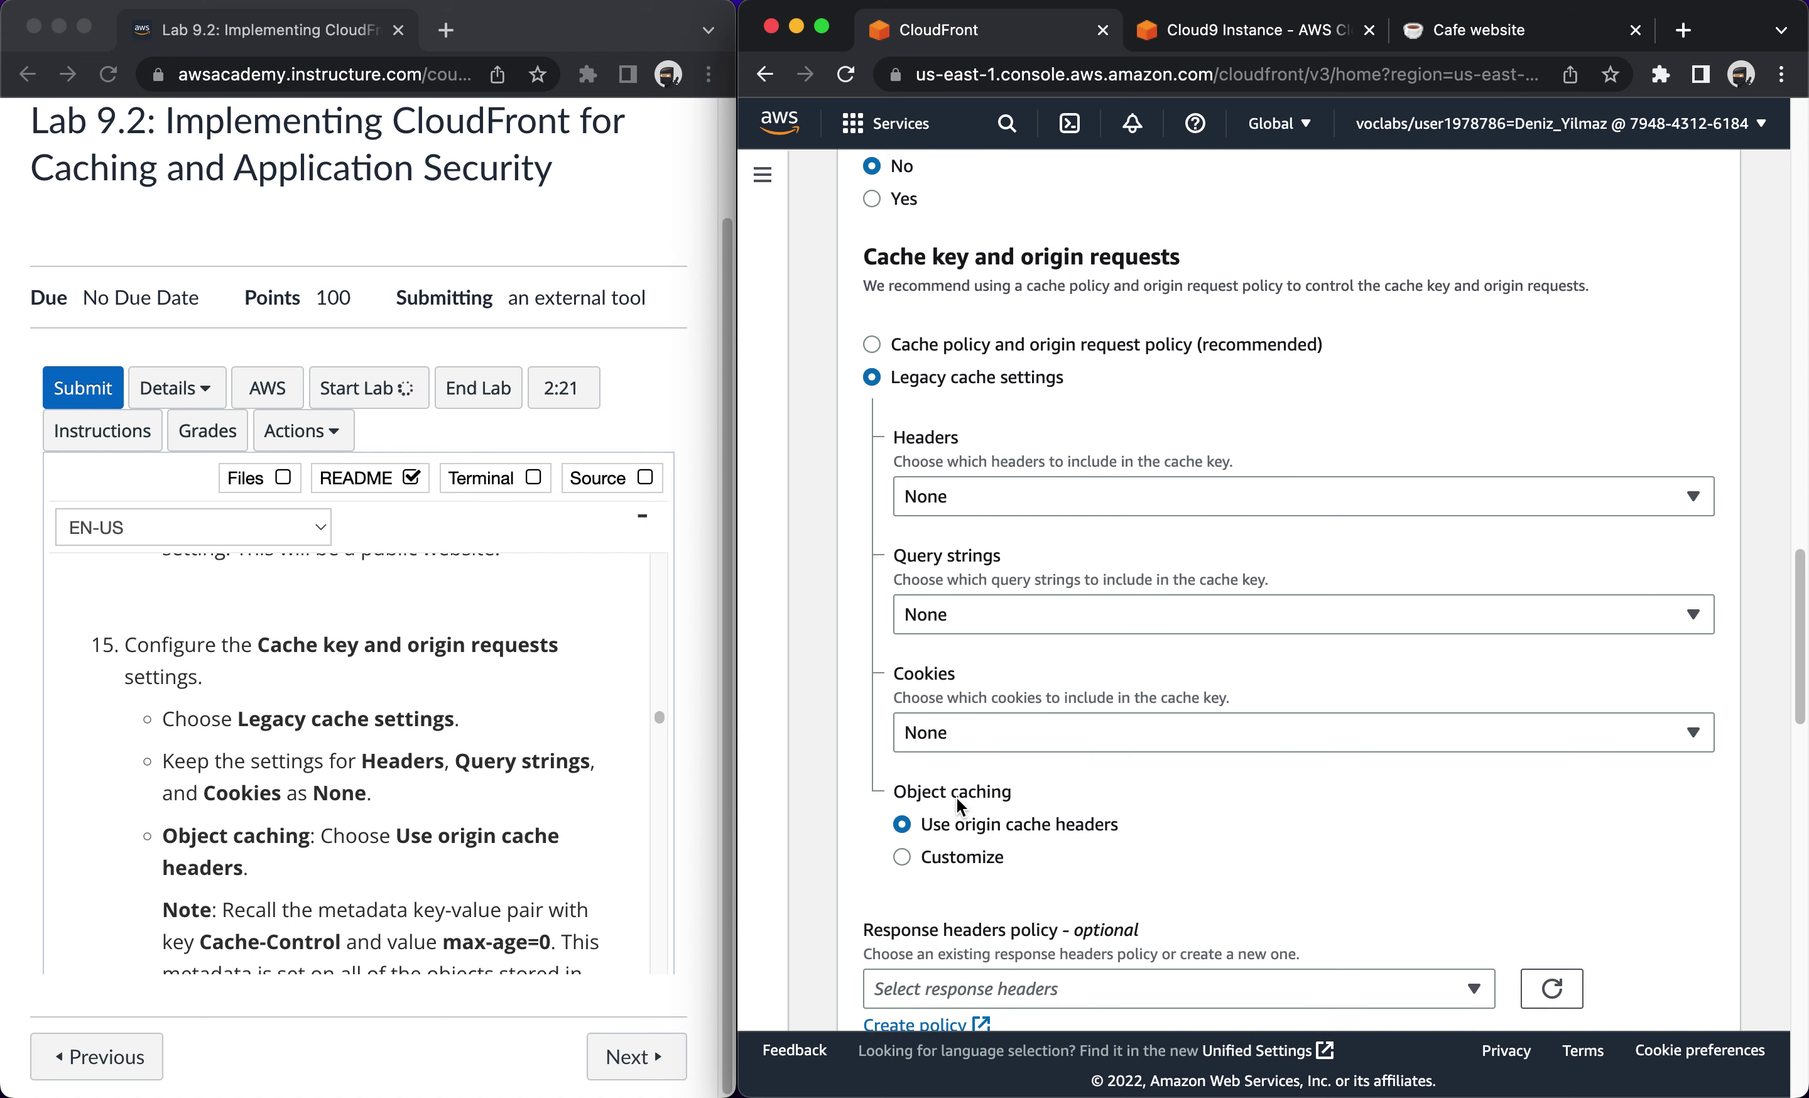
scroll(957, 797, down, 1)
scroll(446, 847, down, 3)
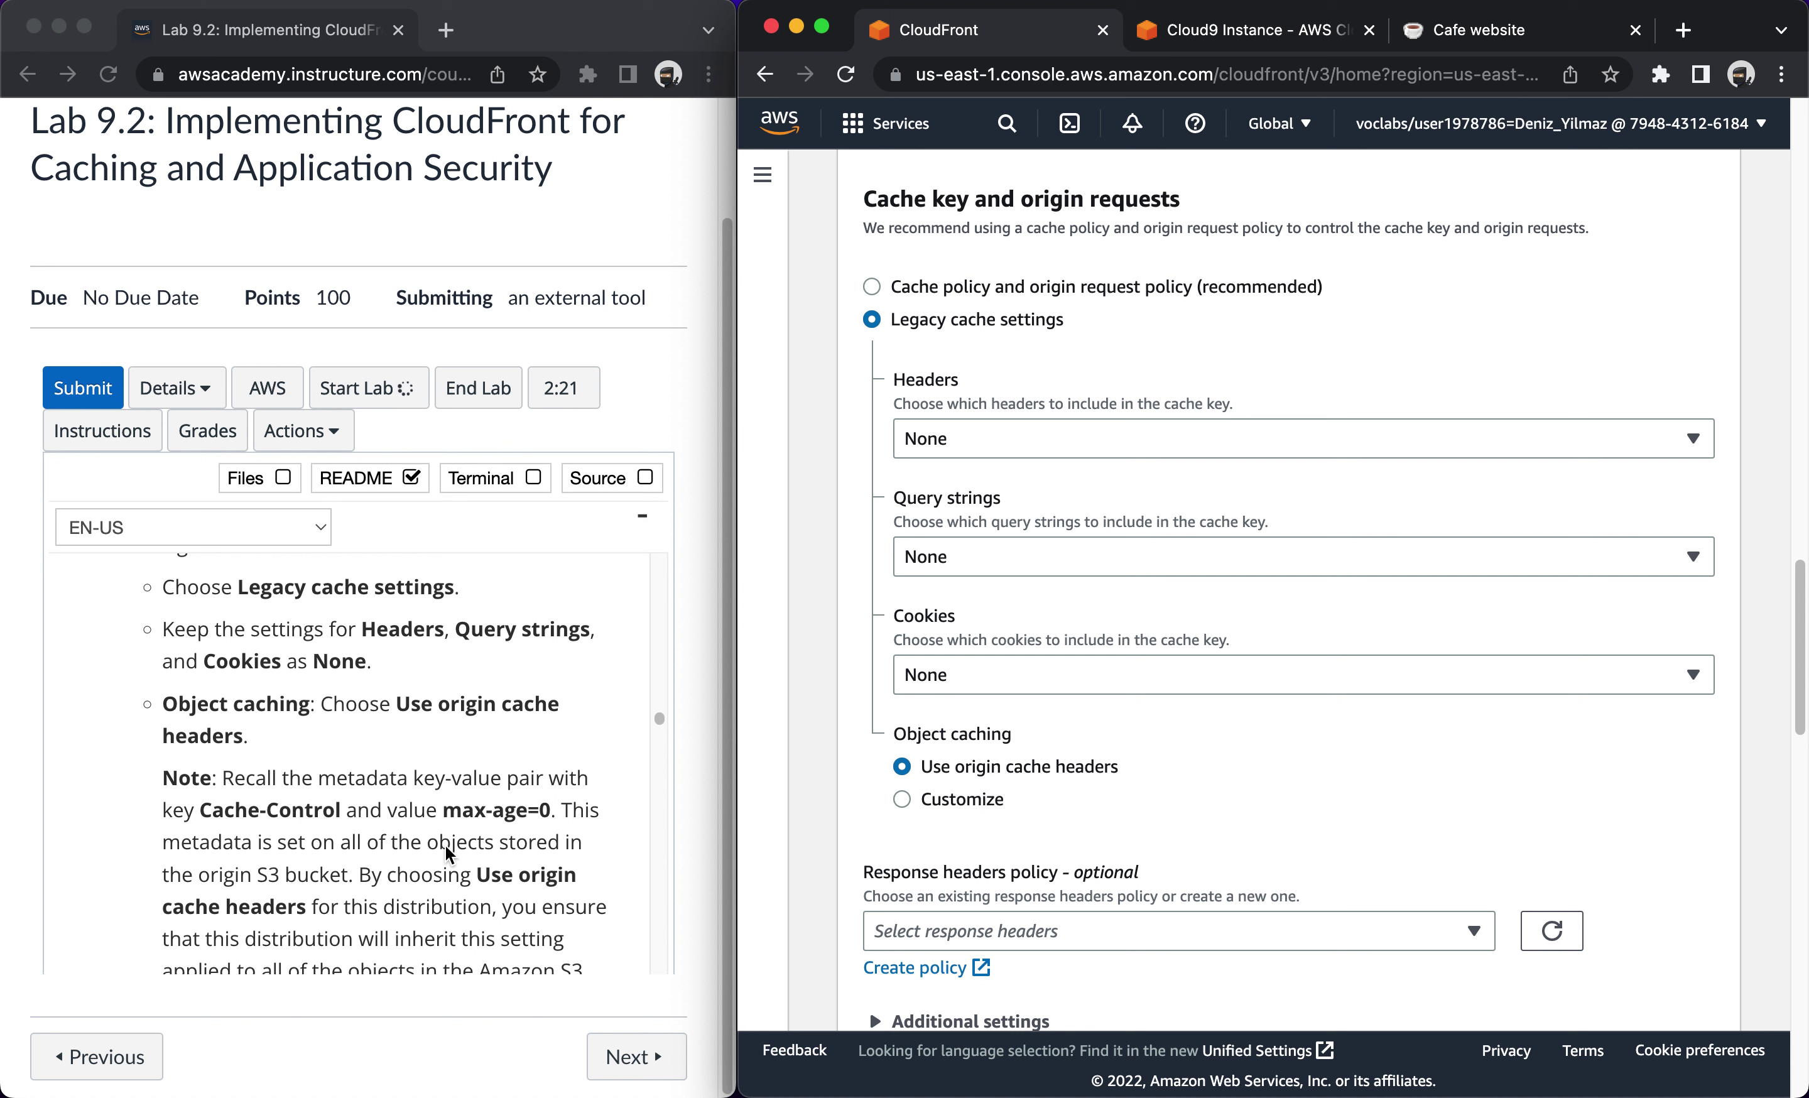
scroll(446, 846, down, 5)
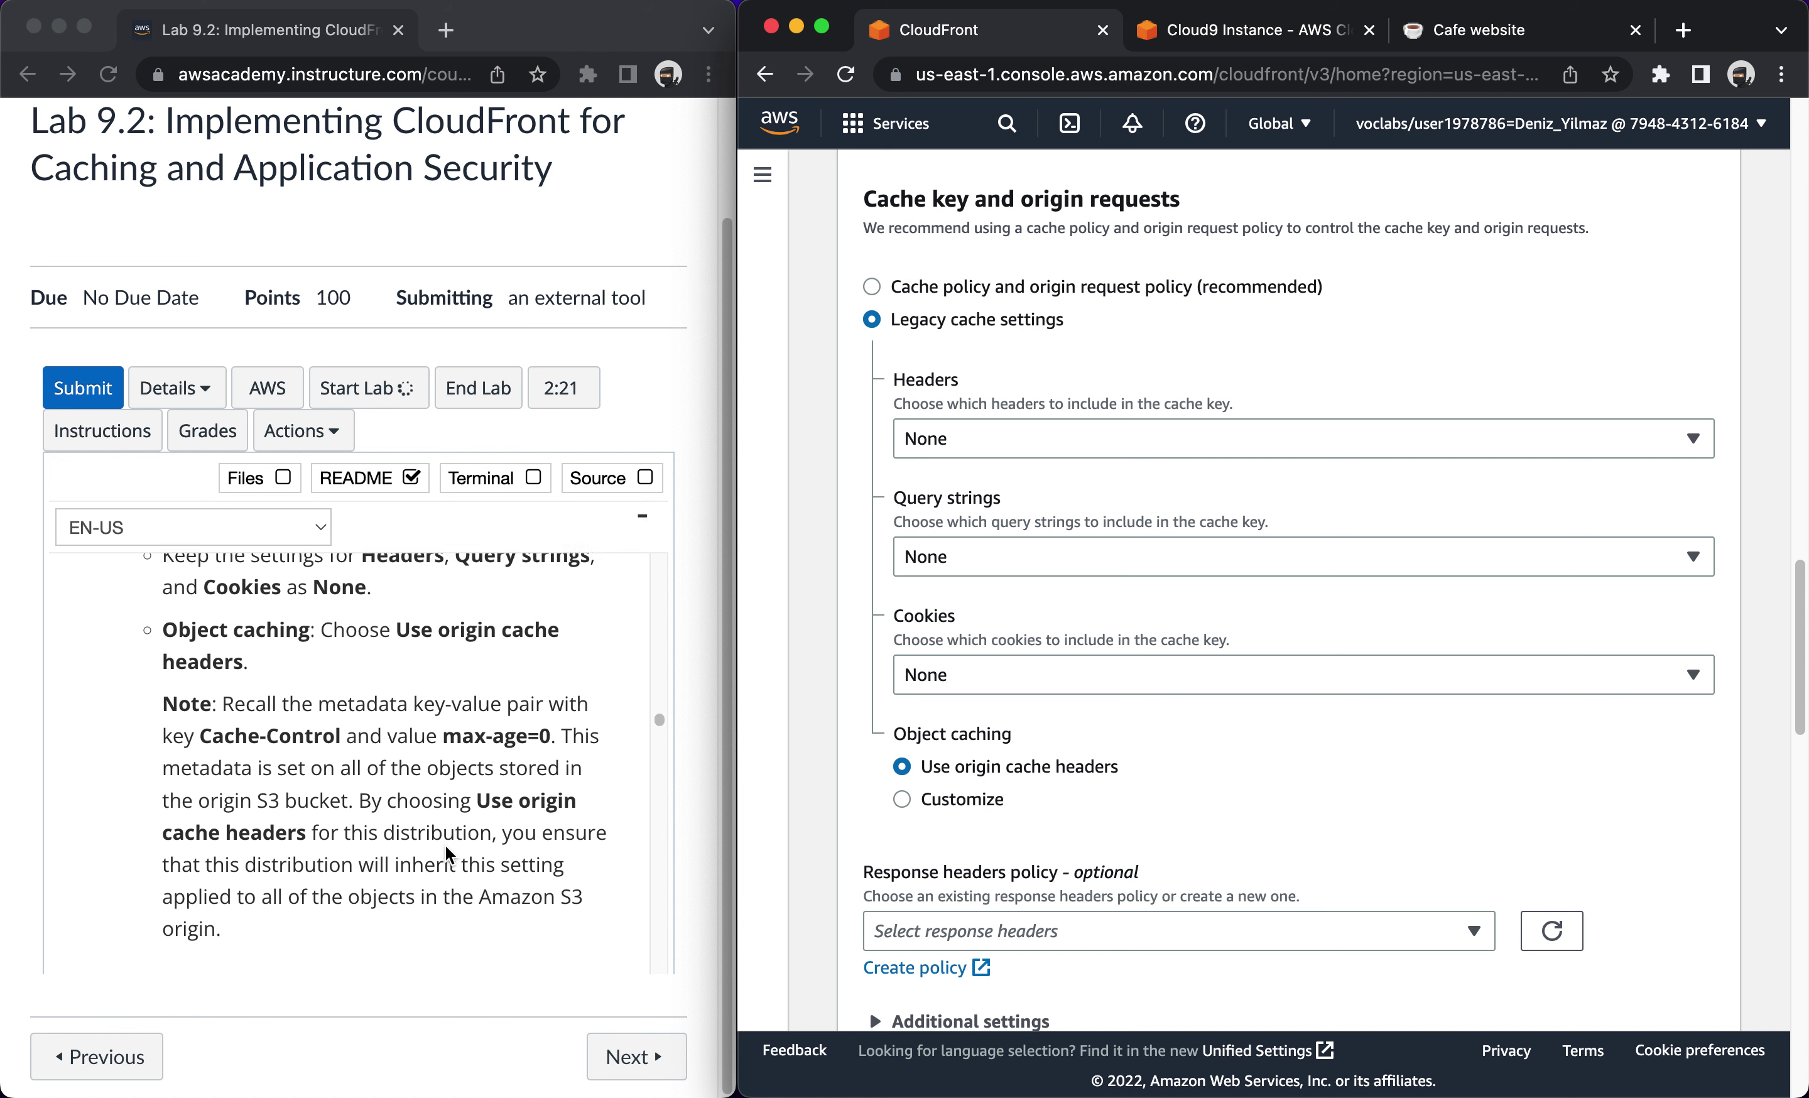
Compare the distribution's price class, alternate domain name, SSL certificate and HTTP version settings with lab step 16.
scroll(445, 845, down, 6)
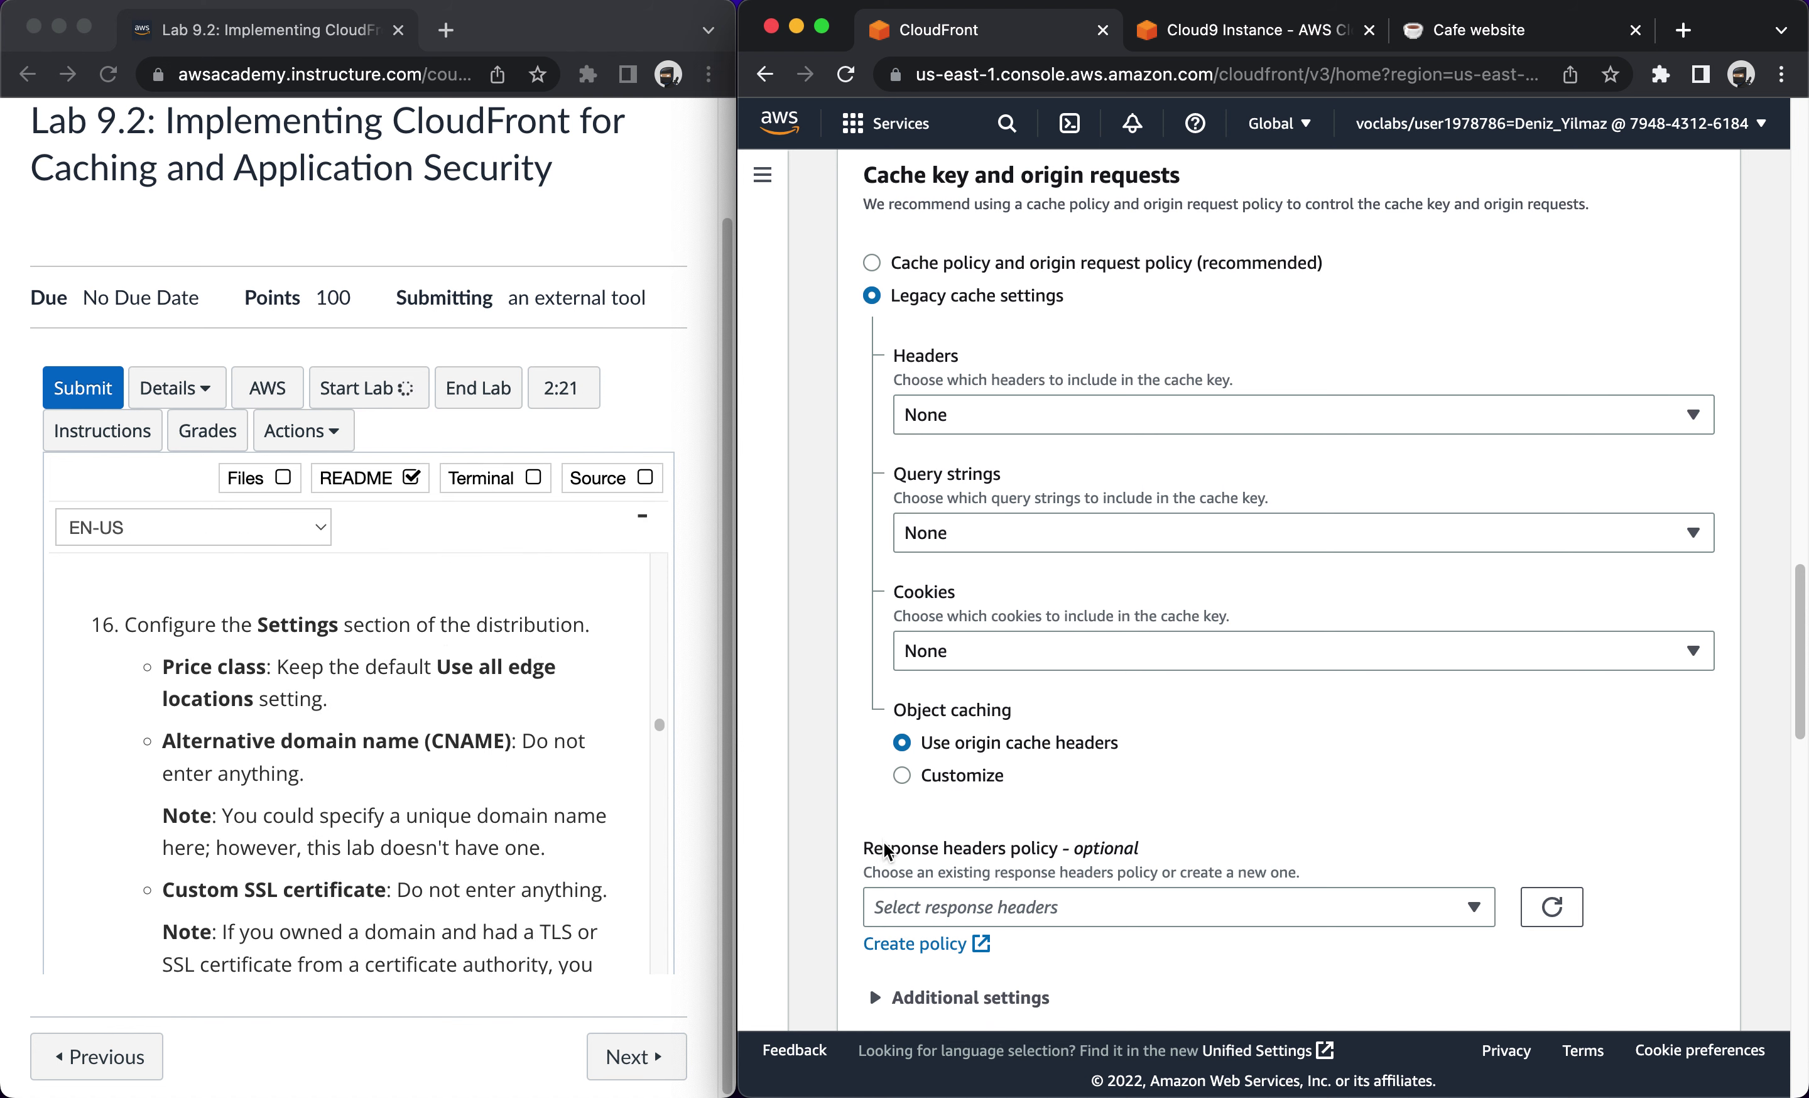
scroll(868, 957, down, 3)
scroll(884, 843, down, 3)
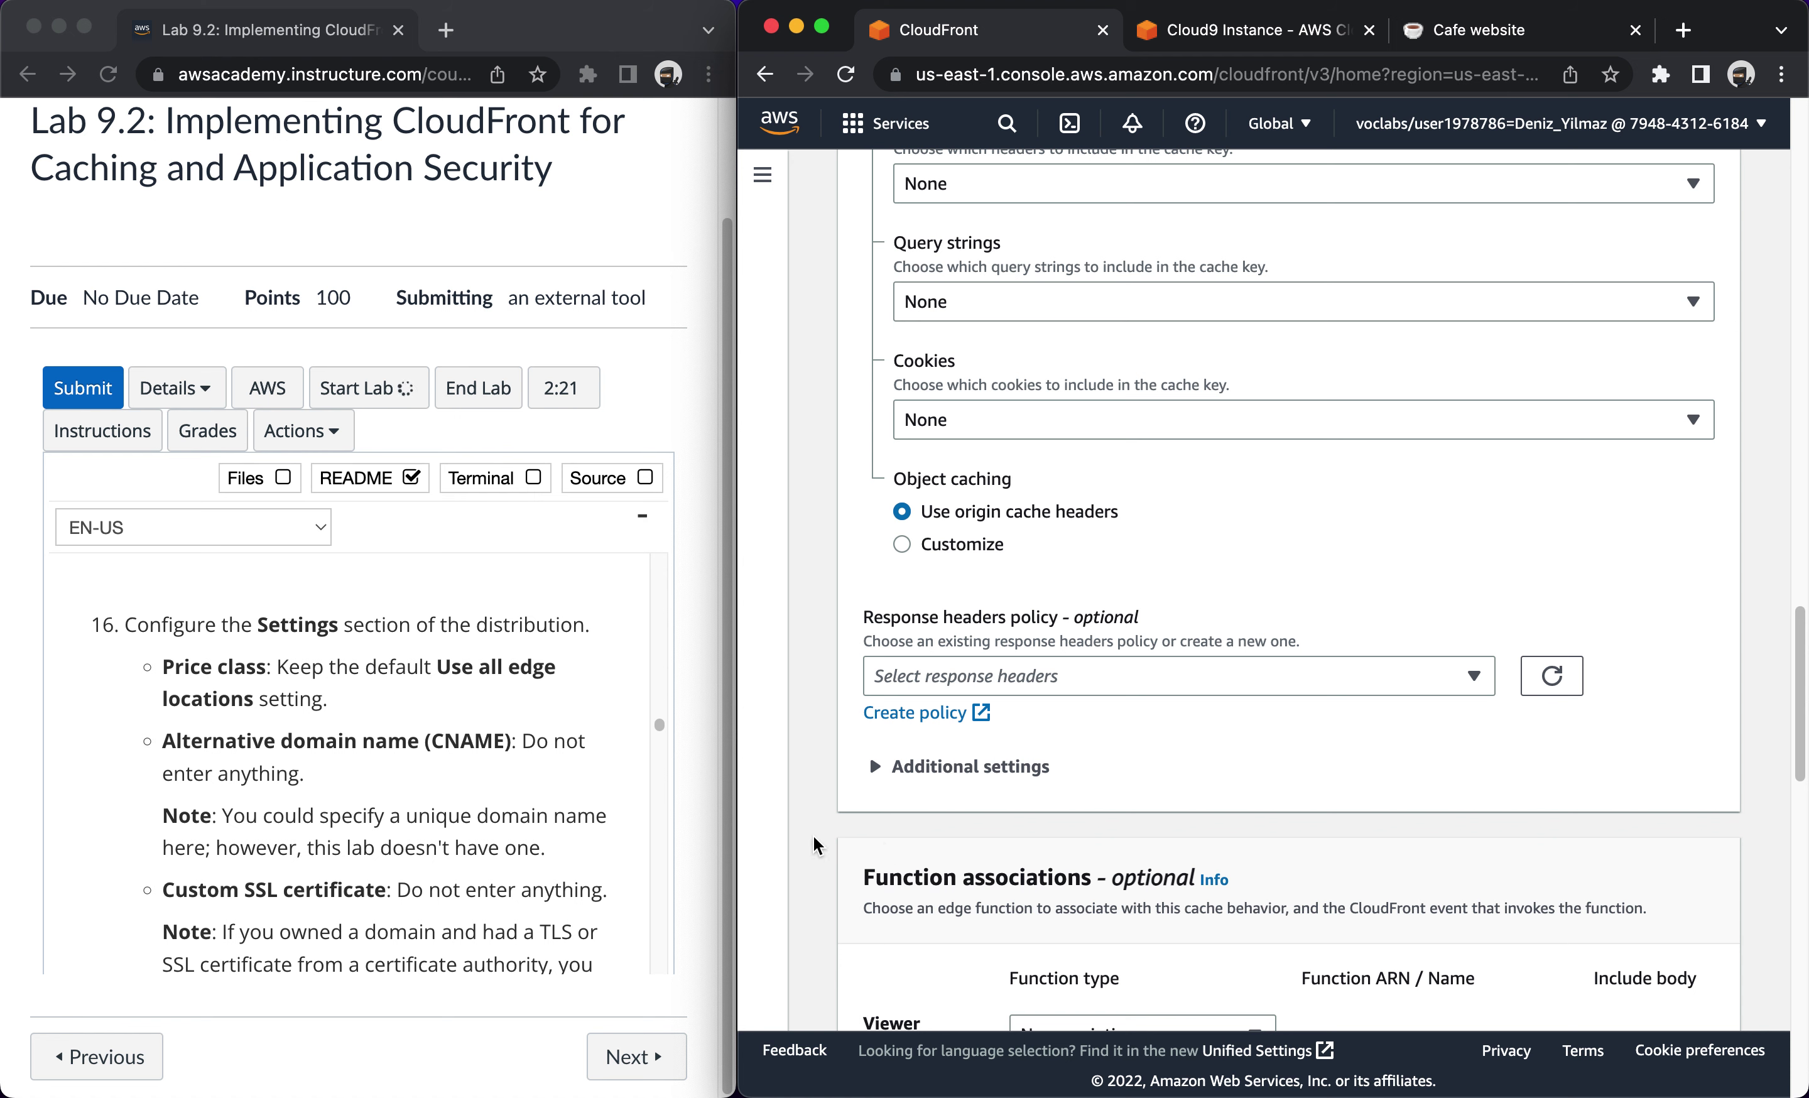
scroll(471, 836, up, 3)
scroll(471, 836, up, 1)
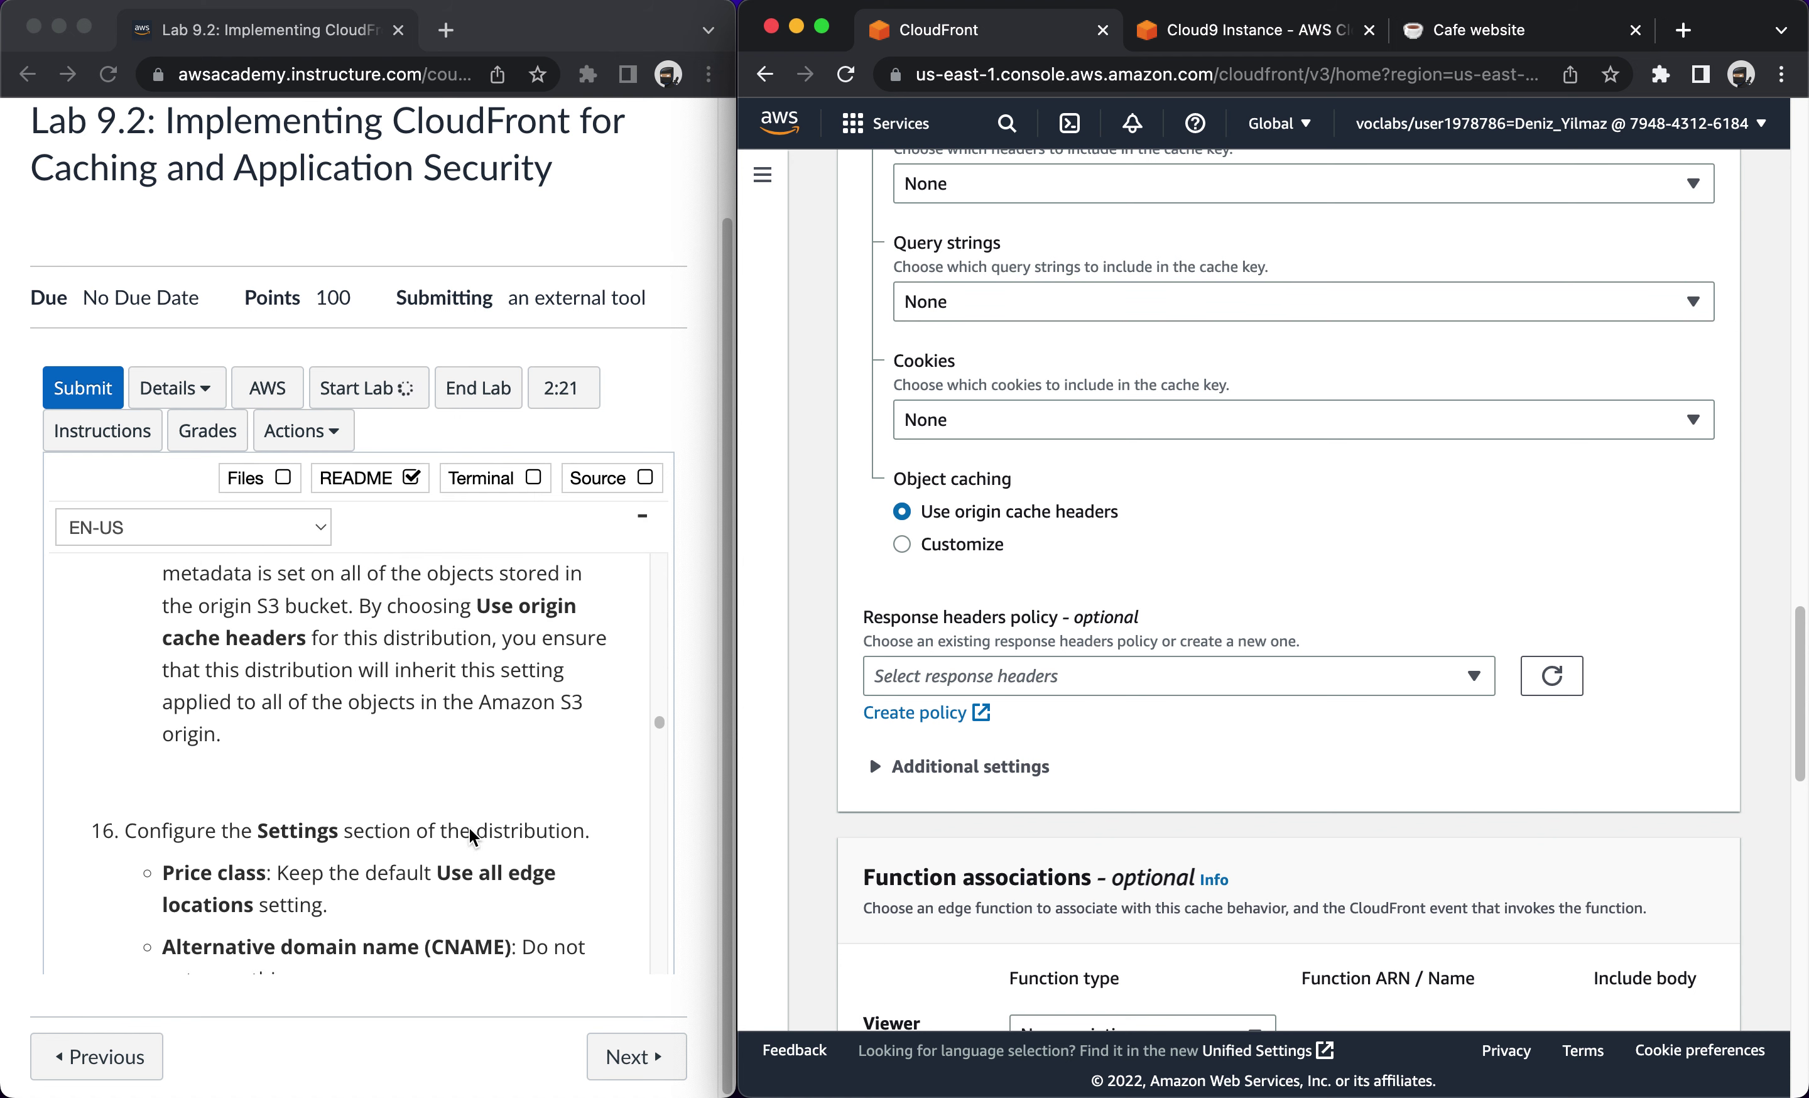
scroll(471, 837, down, 3)
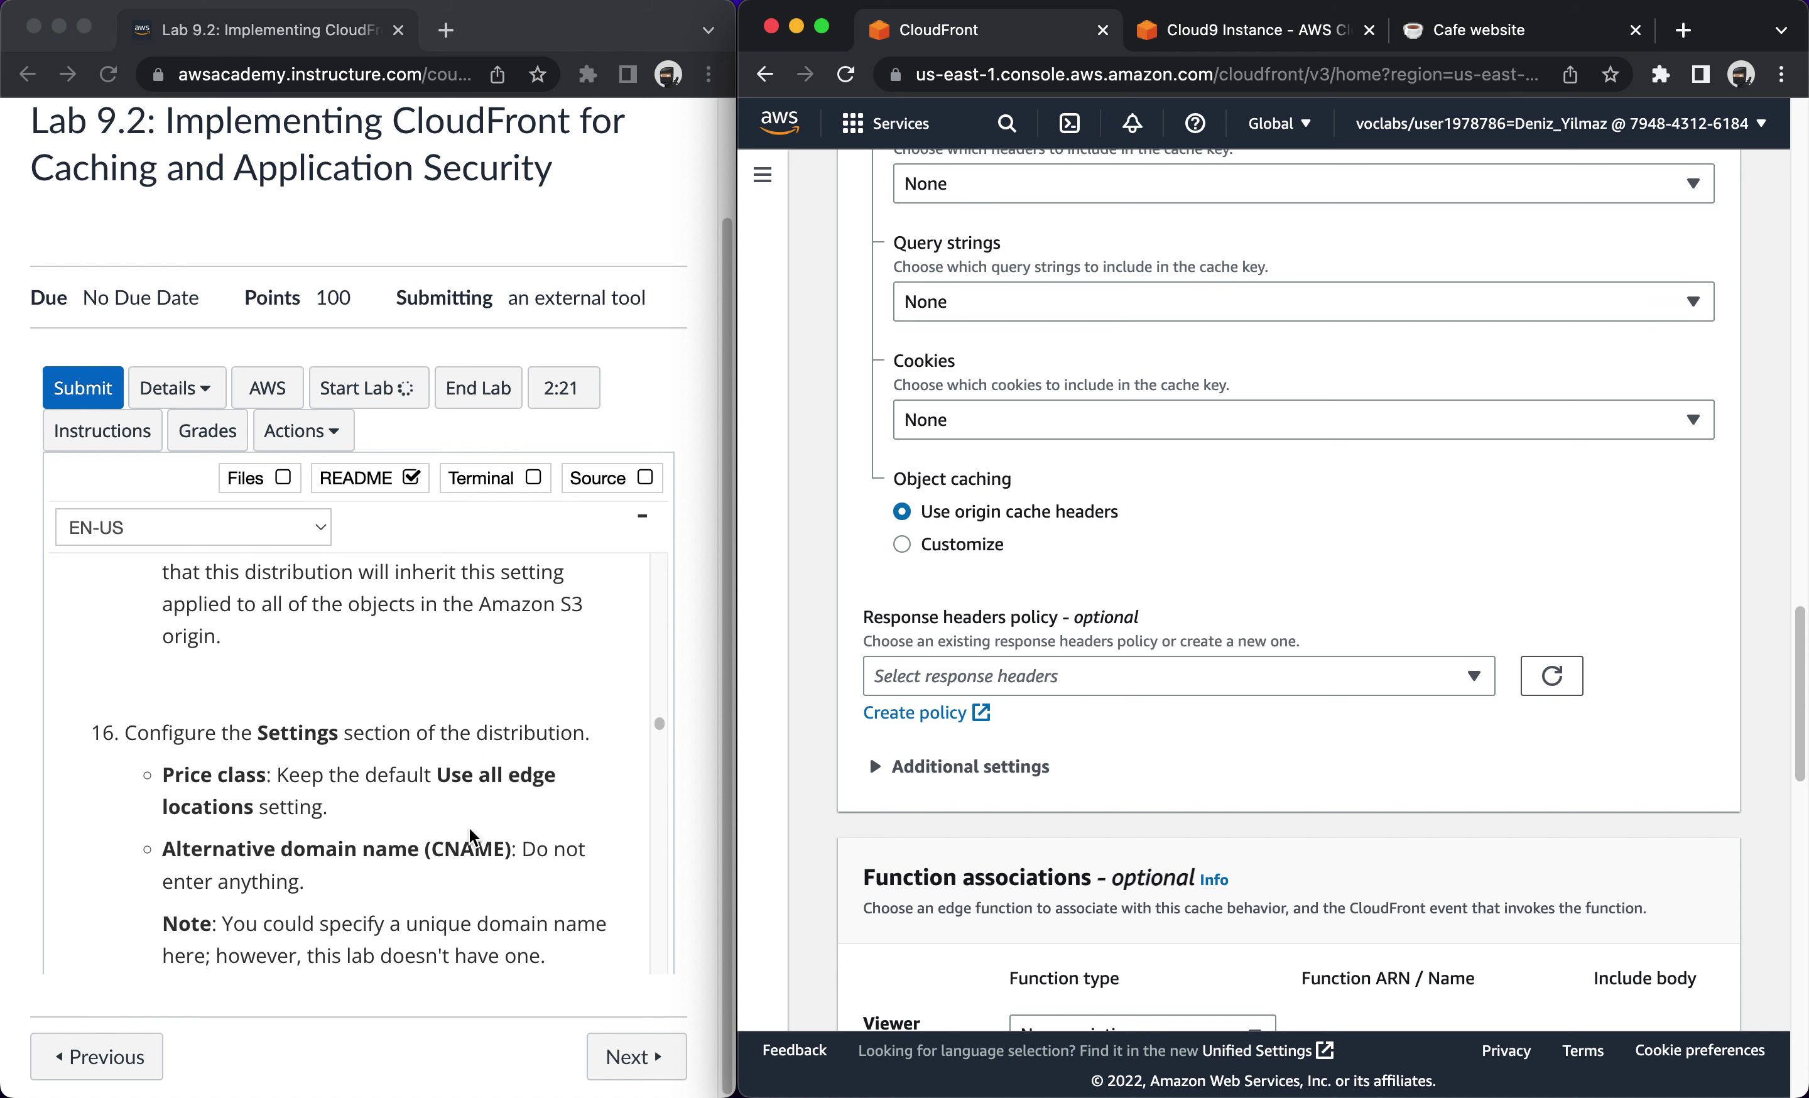
scroll(472, 836, down, 1)
scroll(1009, 821, down, 5)
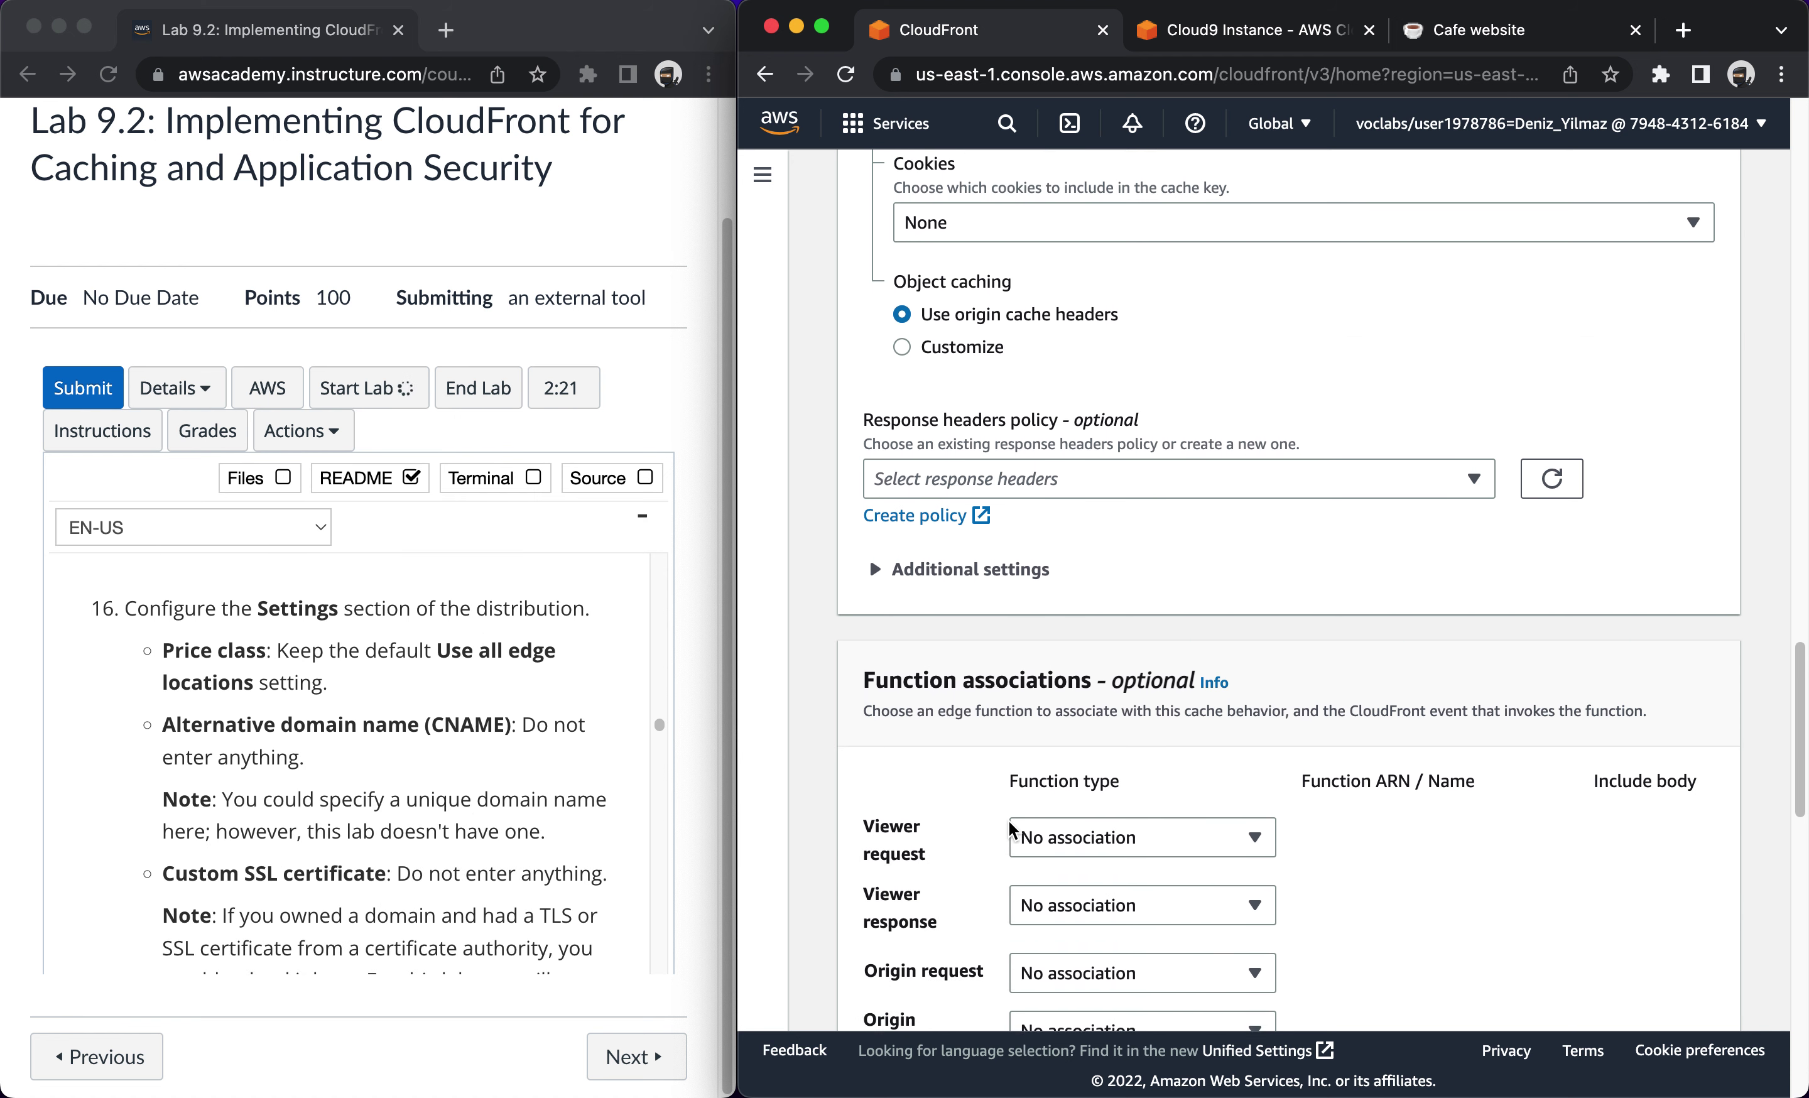
scroll(1009, 821, down, 6)
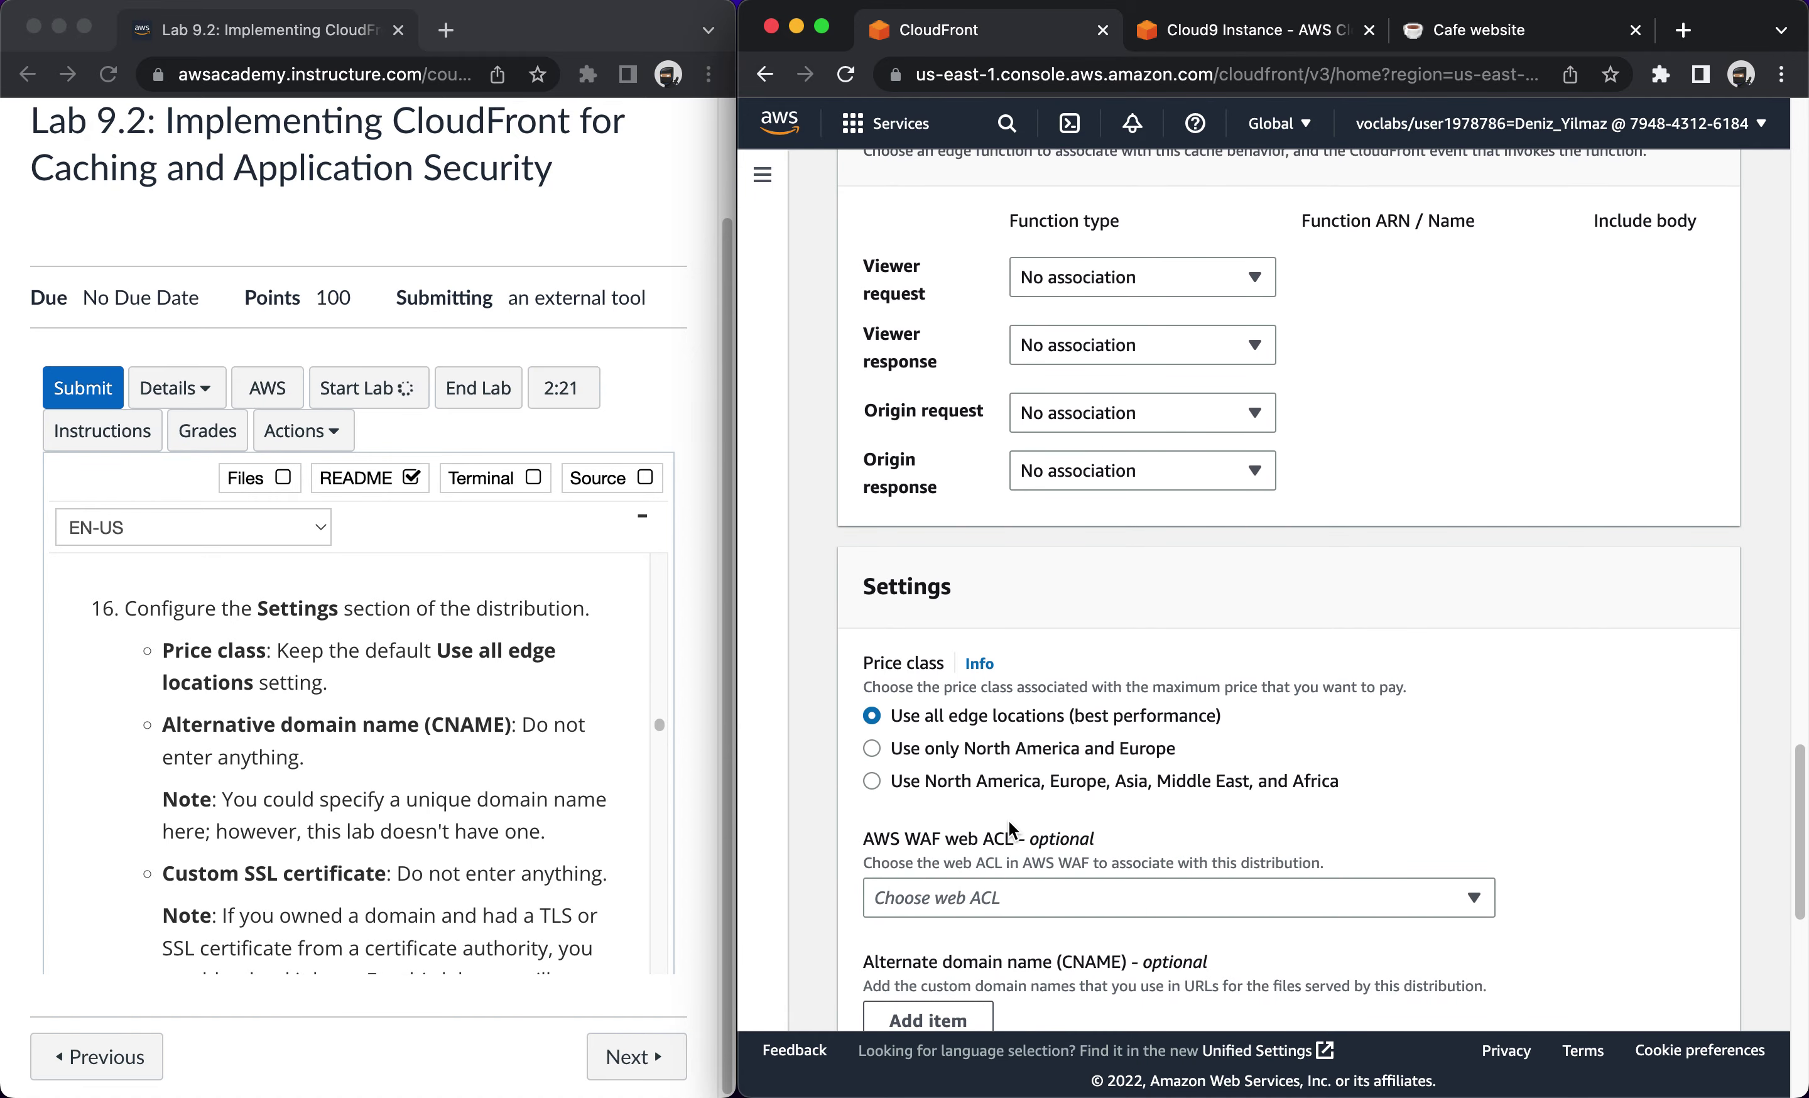
scroll(1009, 821, down, 2)
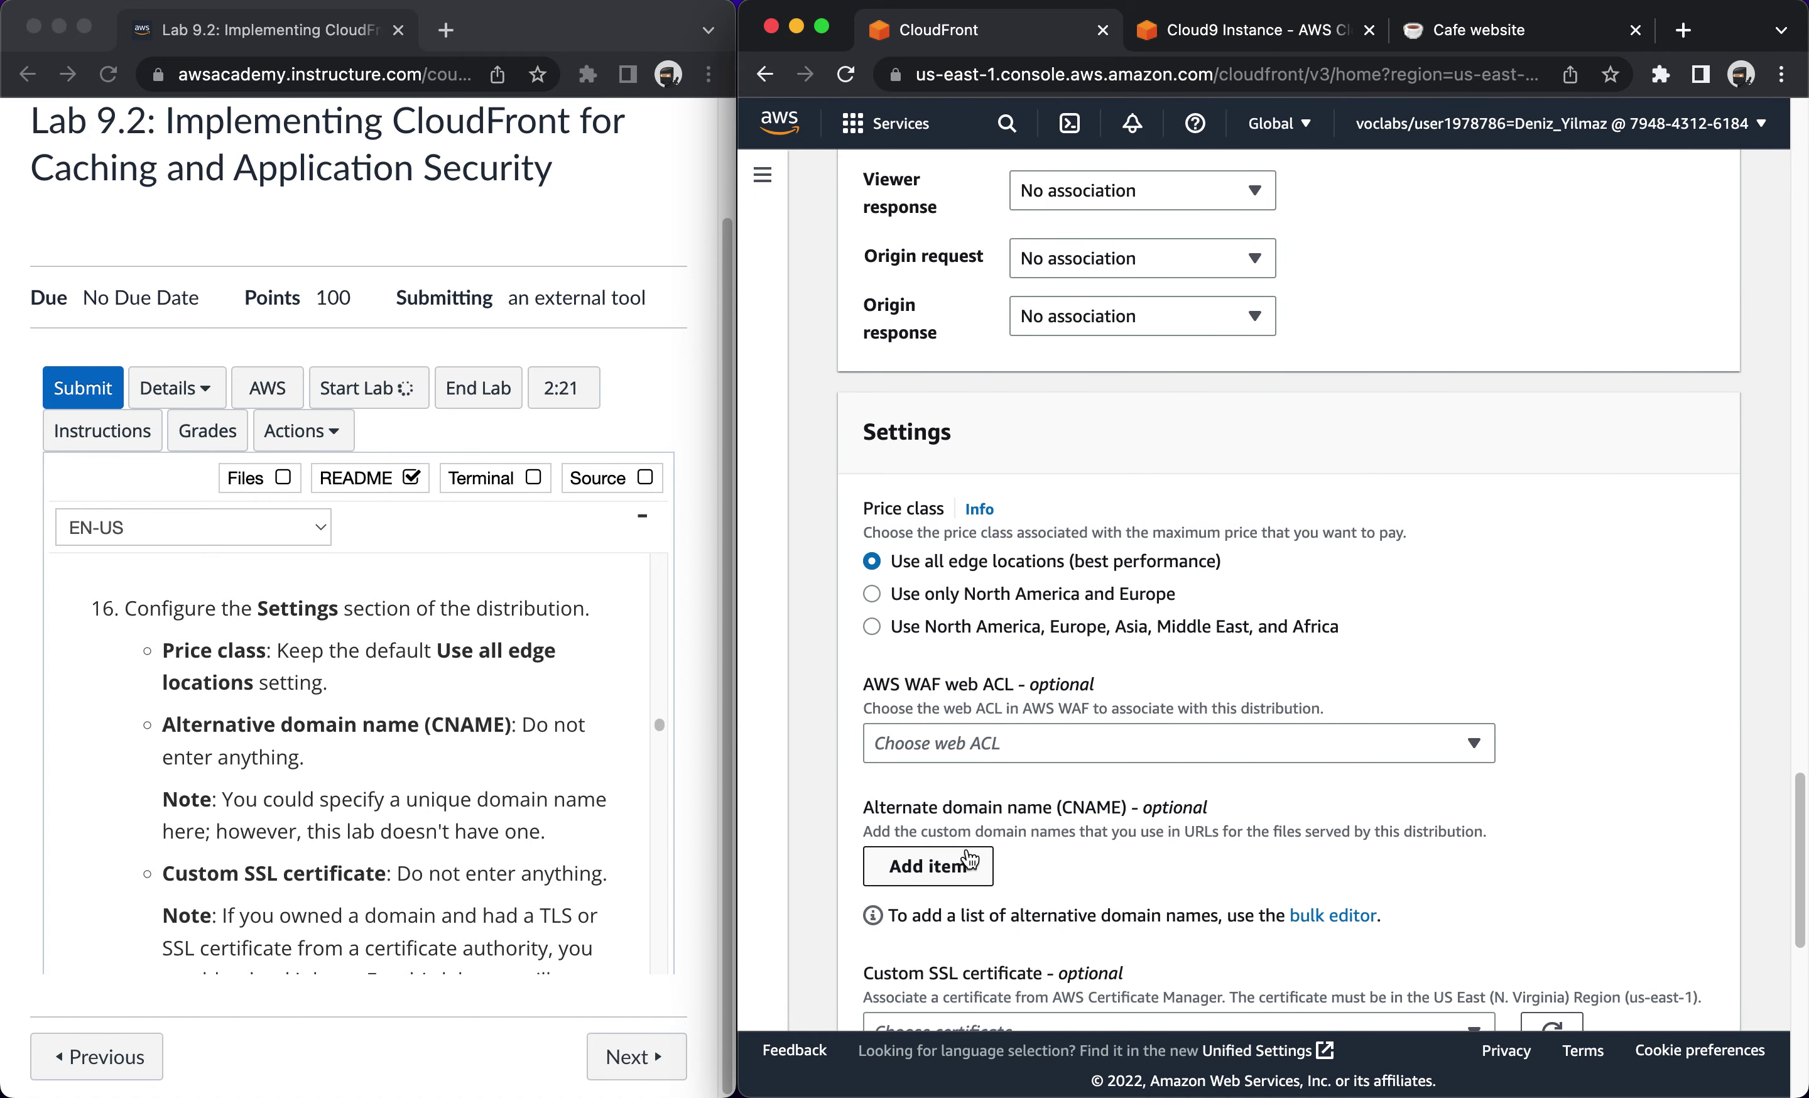
scroll(1039, 865, down, 1)
scroll(1040, 867, down, 2)
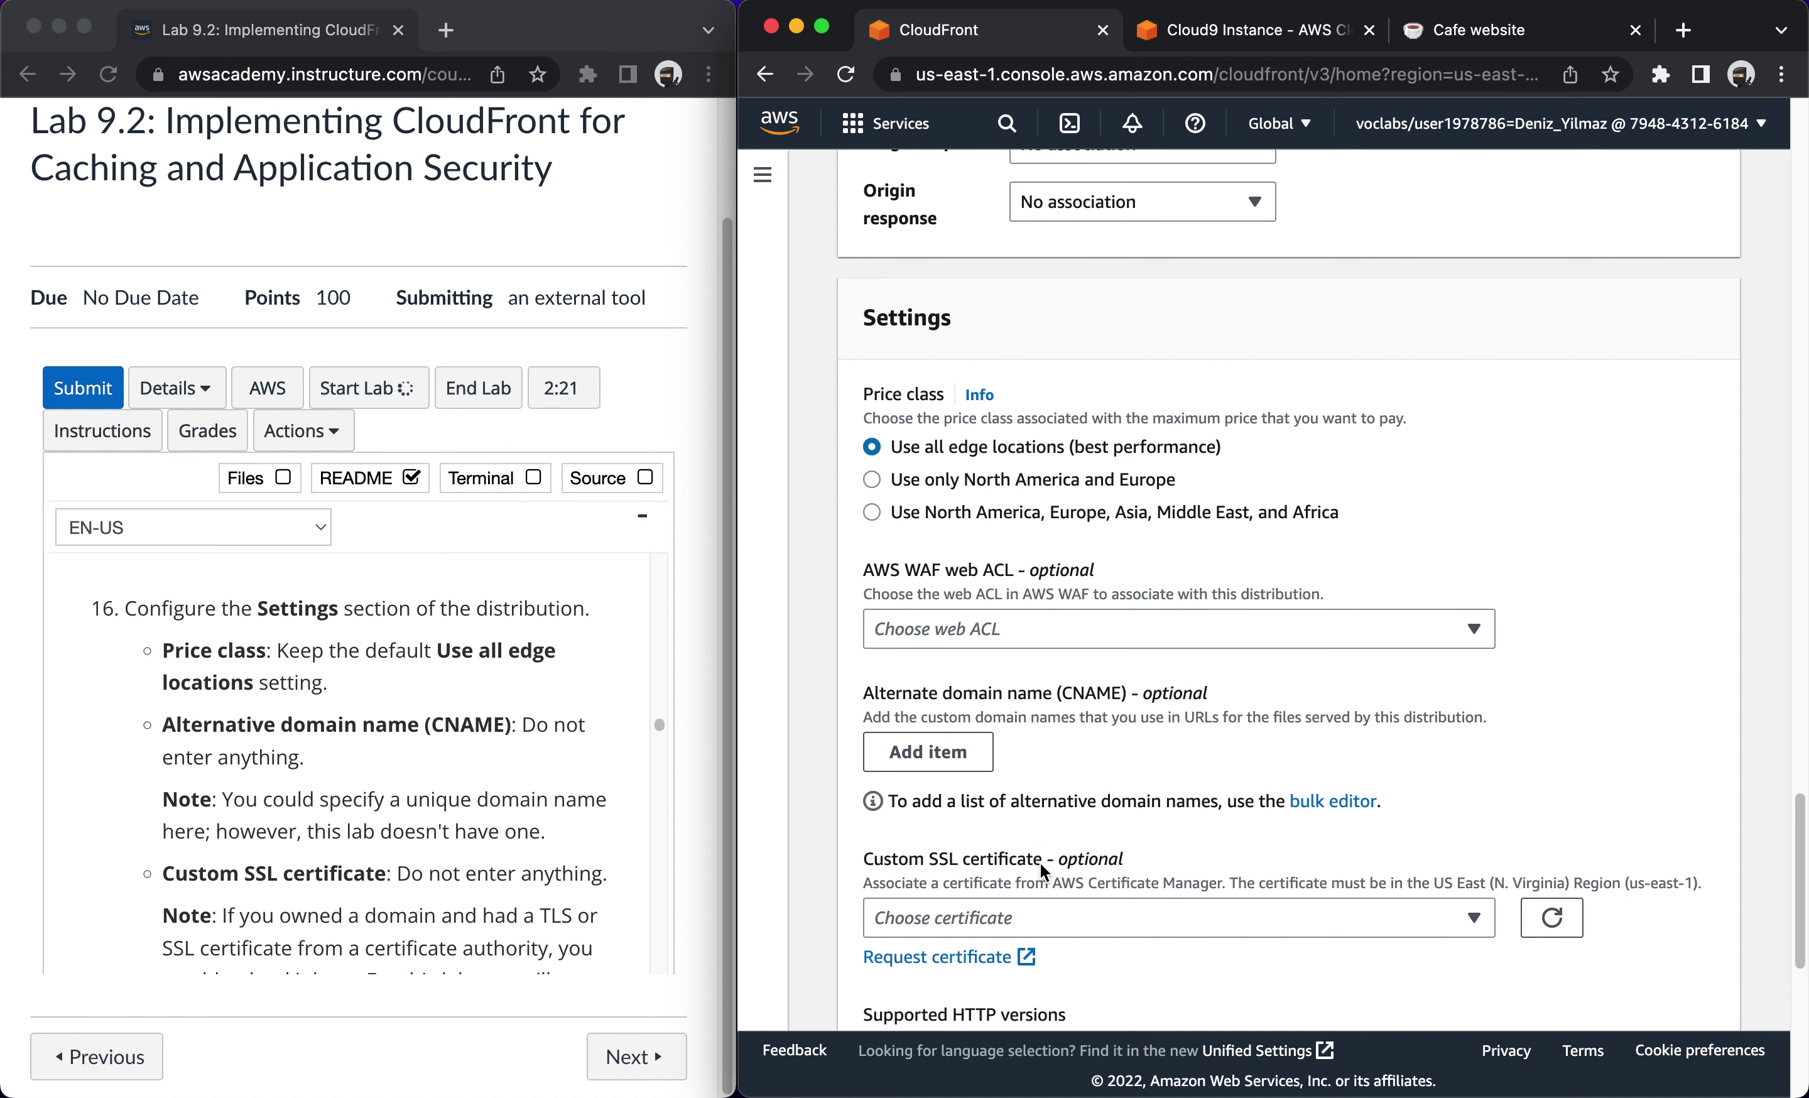
scroll(1040, 865, down, 2)
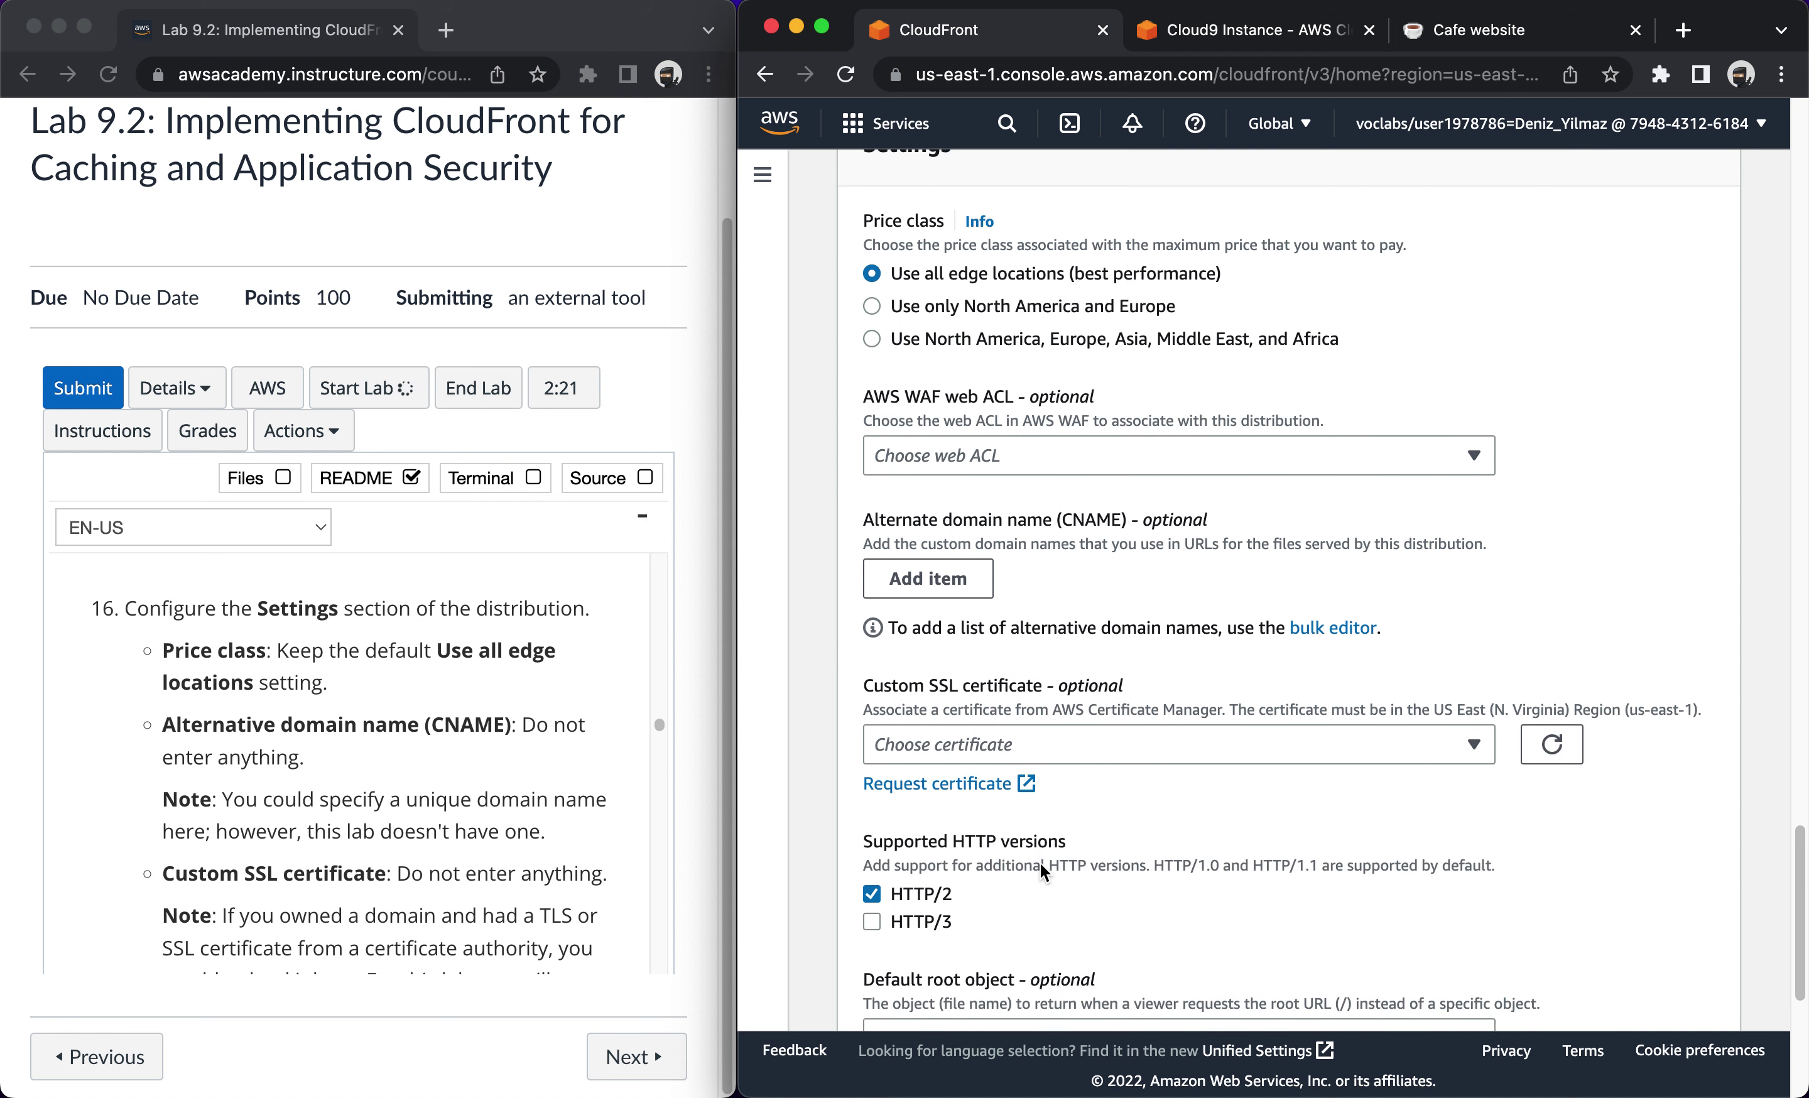
scroll(483, 808, down, 1)
scroll(482, 808, down, 2)
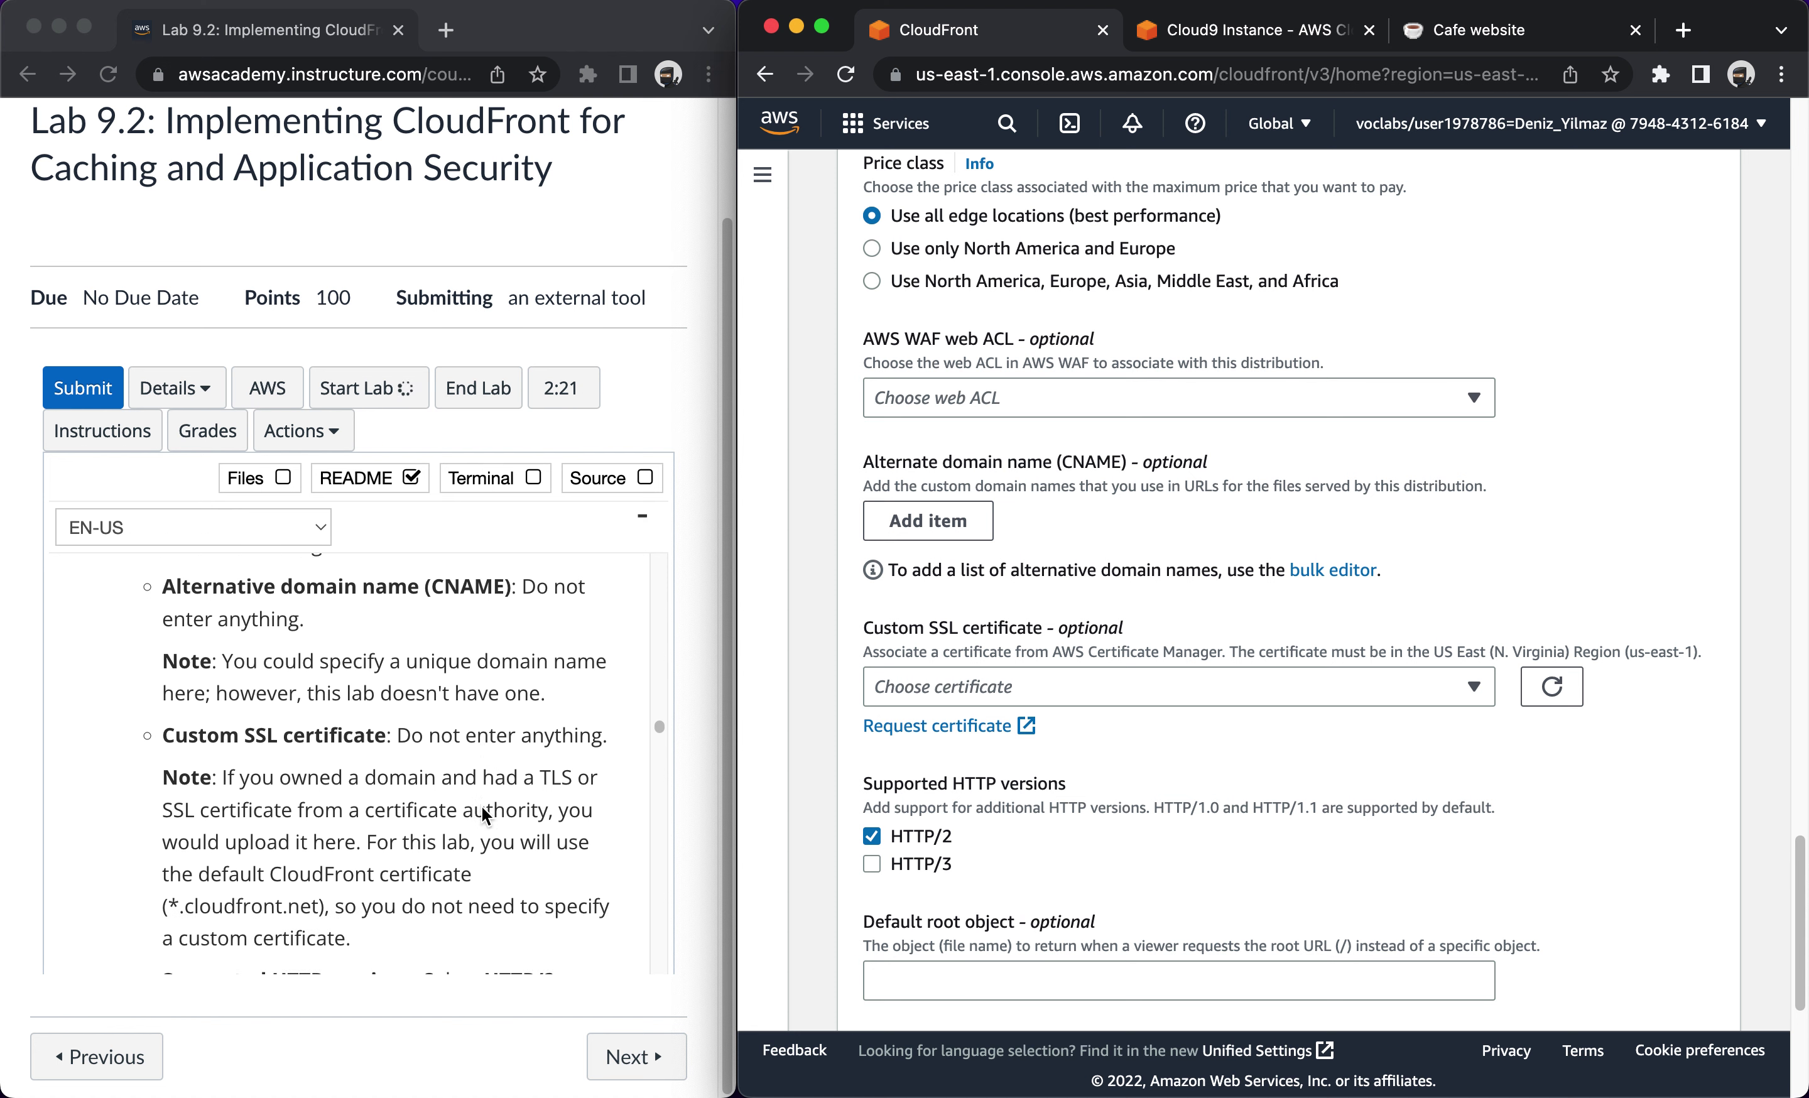
scroll(482, 807, down, 1)
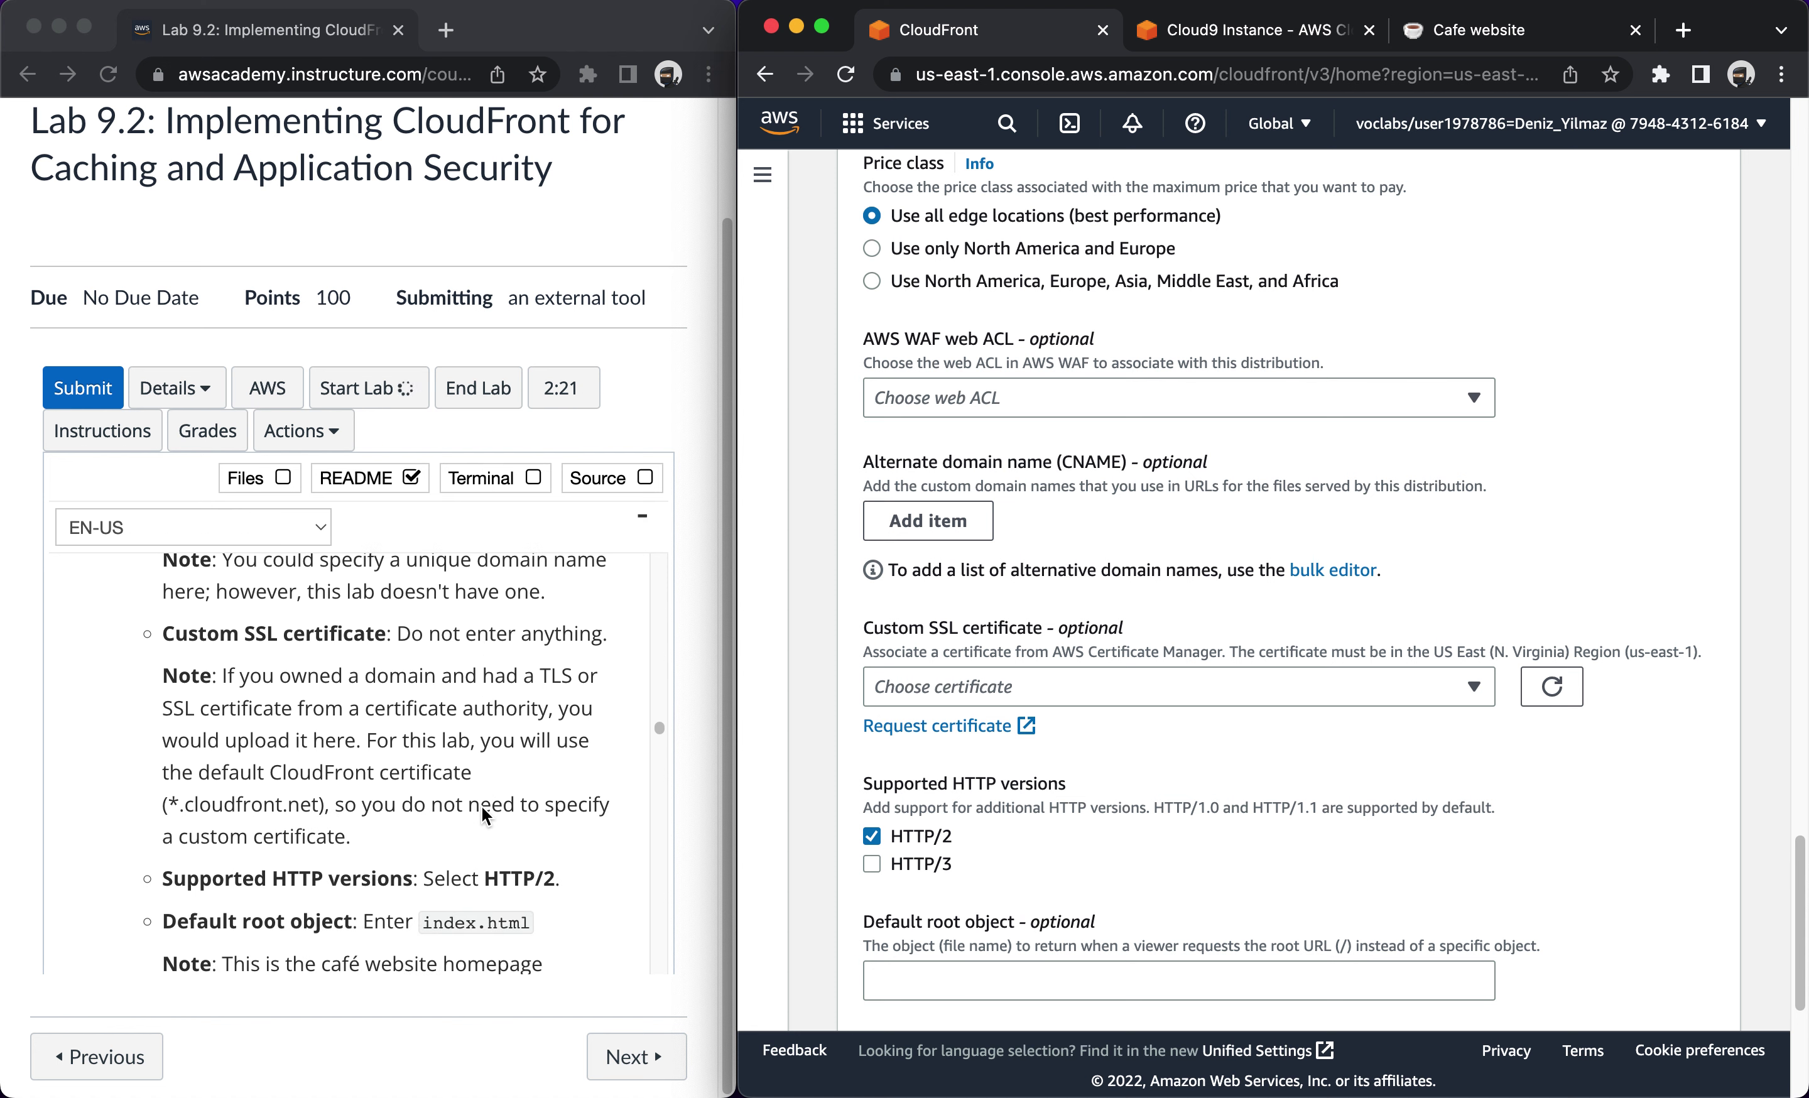
Copy index.html from the lab instructions and enter it as the distribution's default root object.
click(480, 925)
drag(421, 922, 530, 920)
key(super+c)
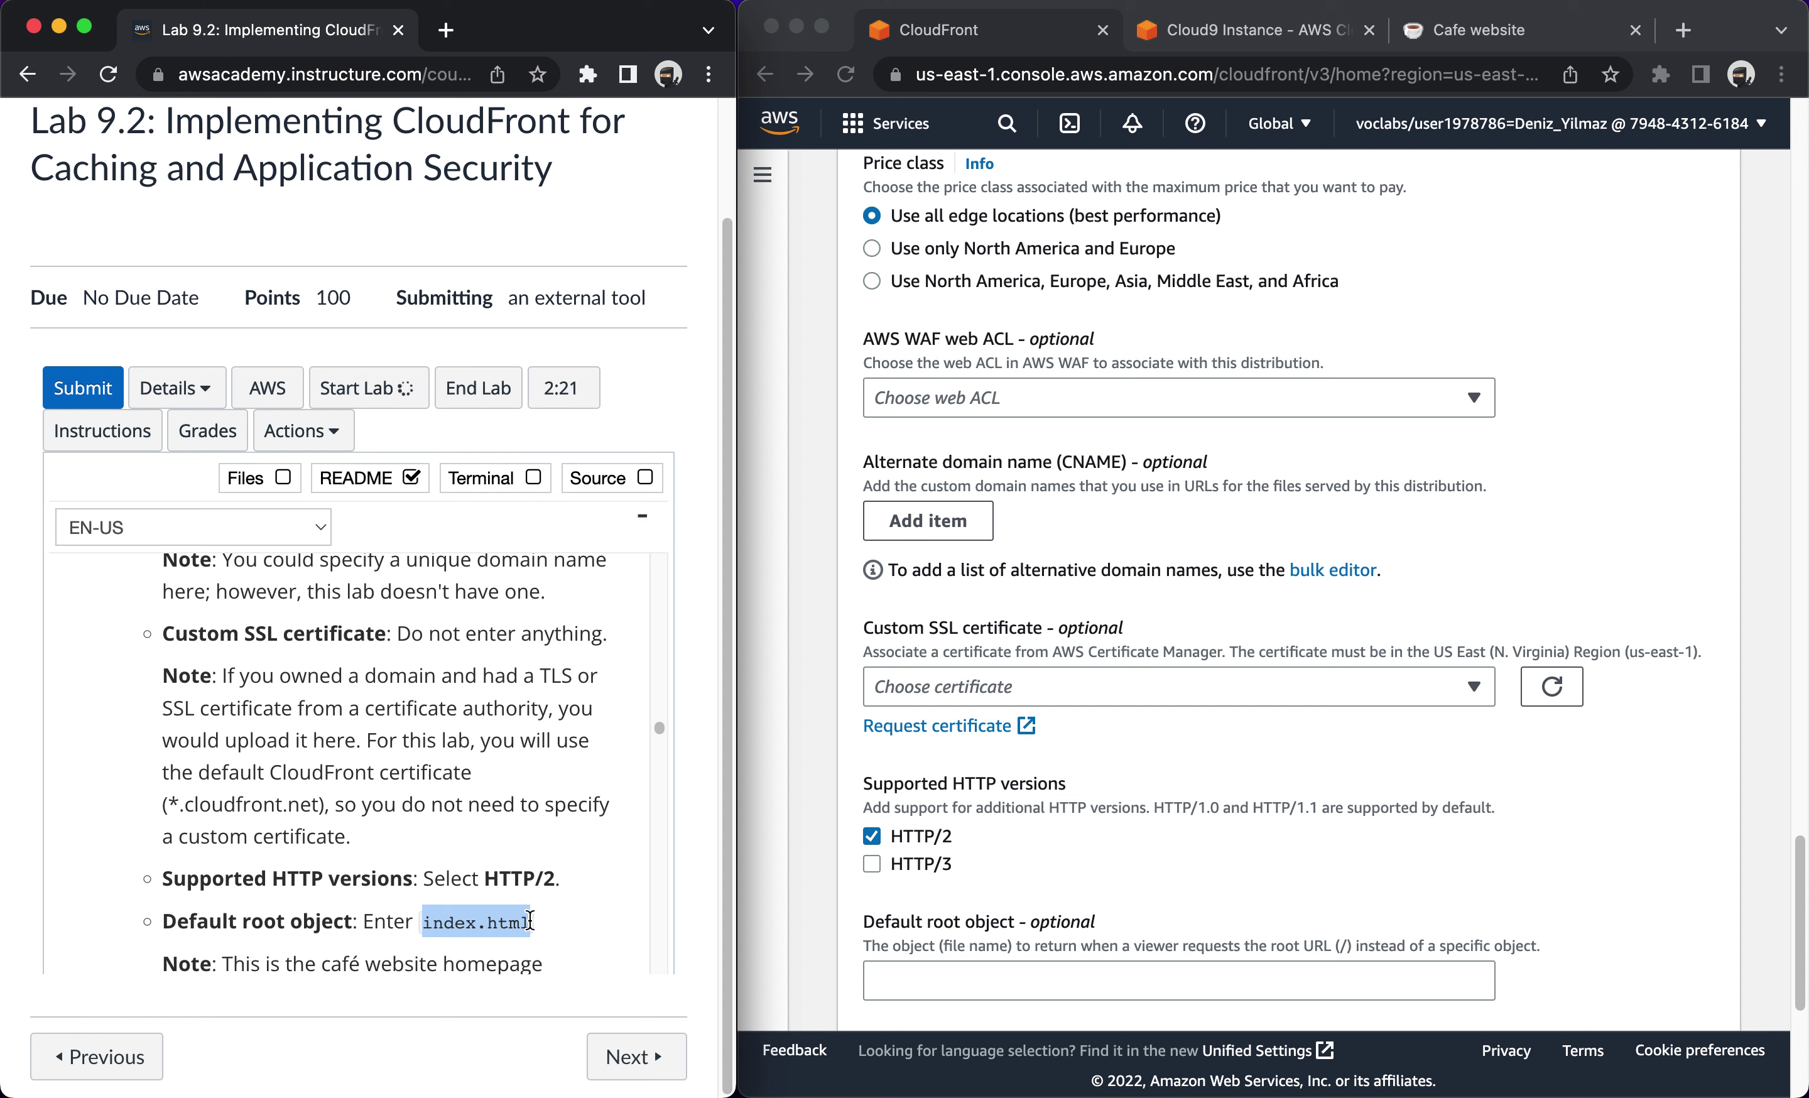
click(950, 978)
key(super+v)
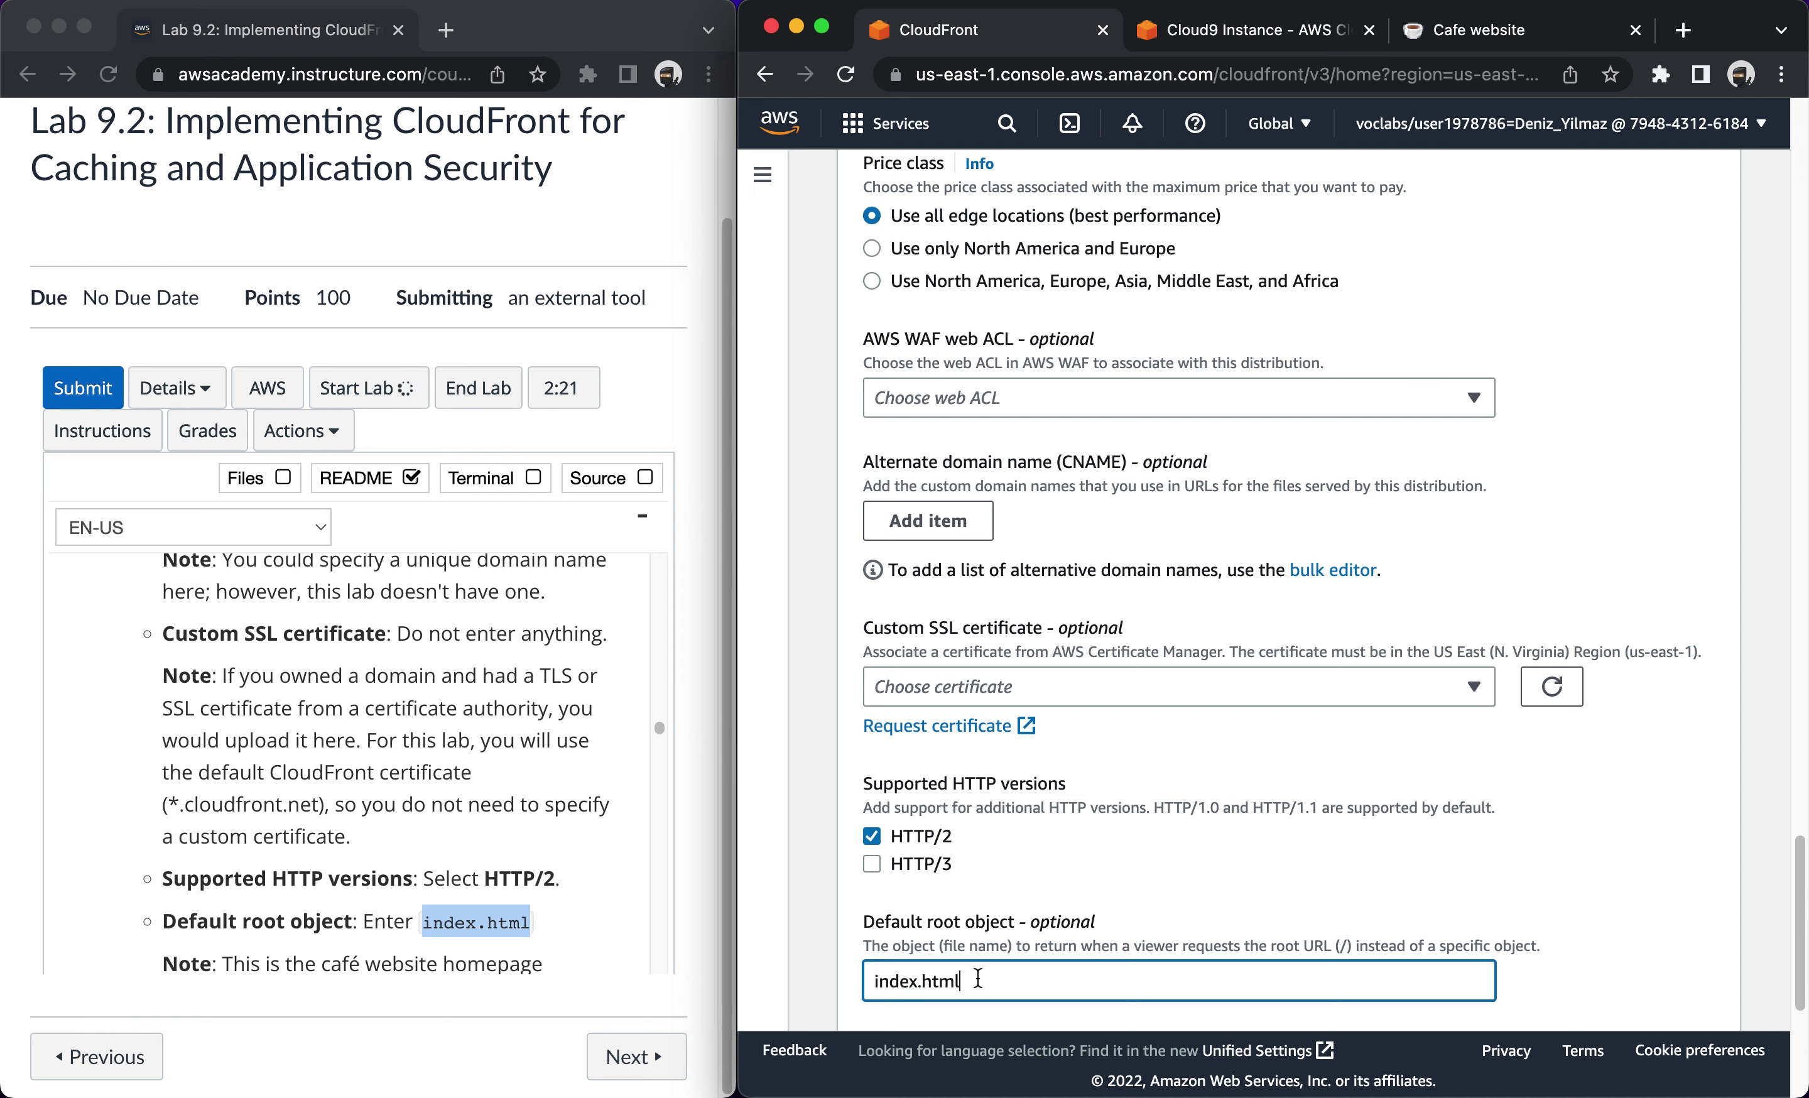
Create the CloudFront distribution with the configured settings, as lab step 17 requires.
scroll(339, 789, down, 5)
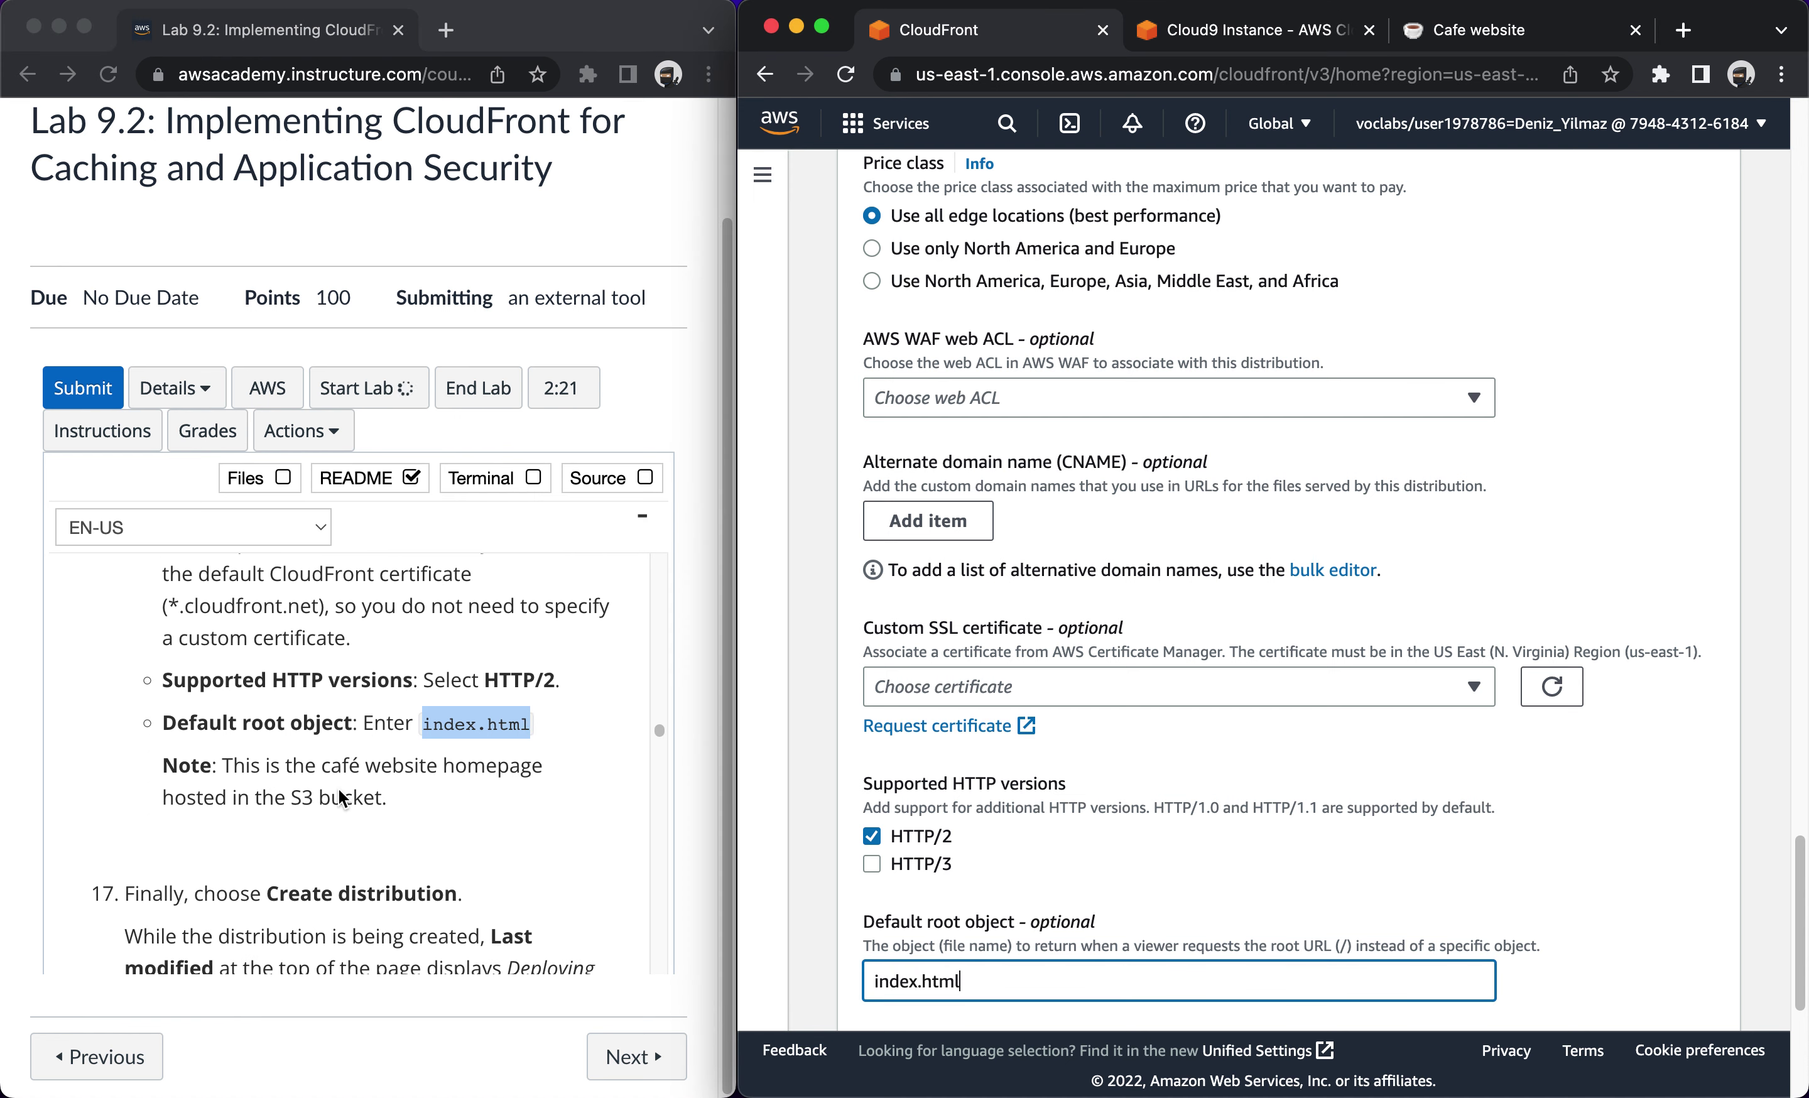
scroll(339, 789, down, 2)
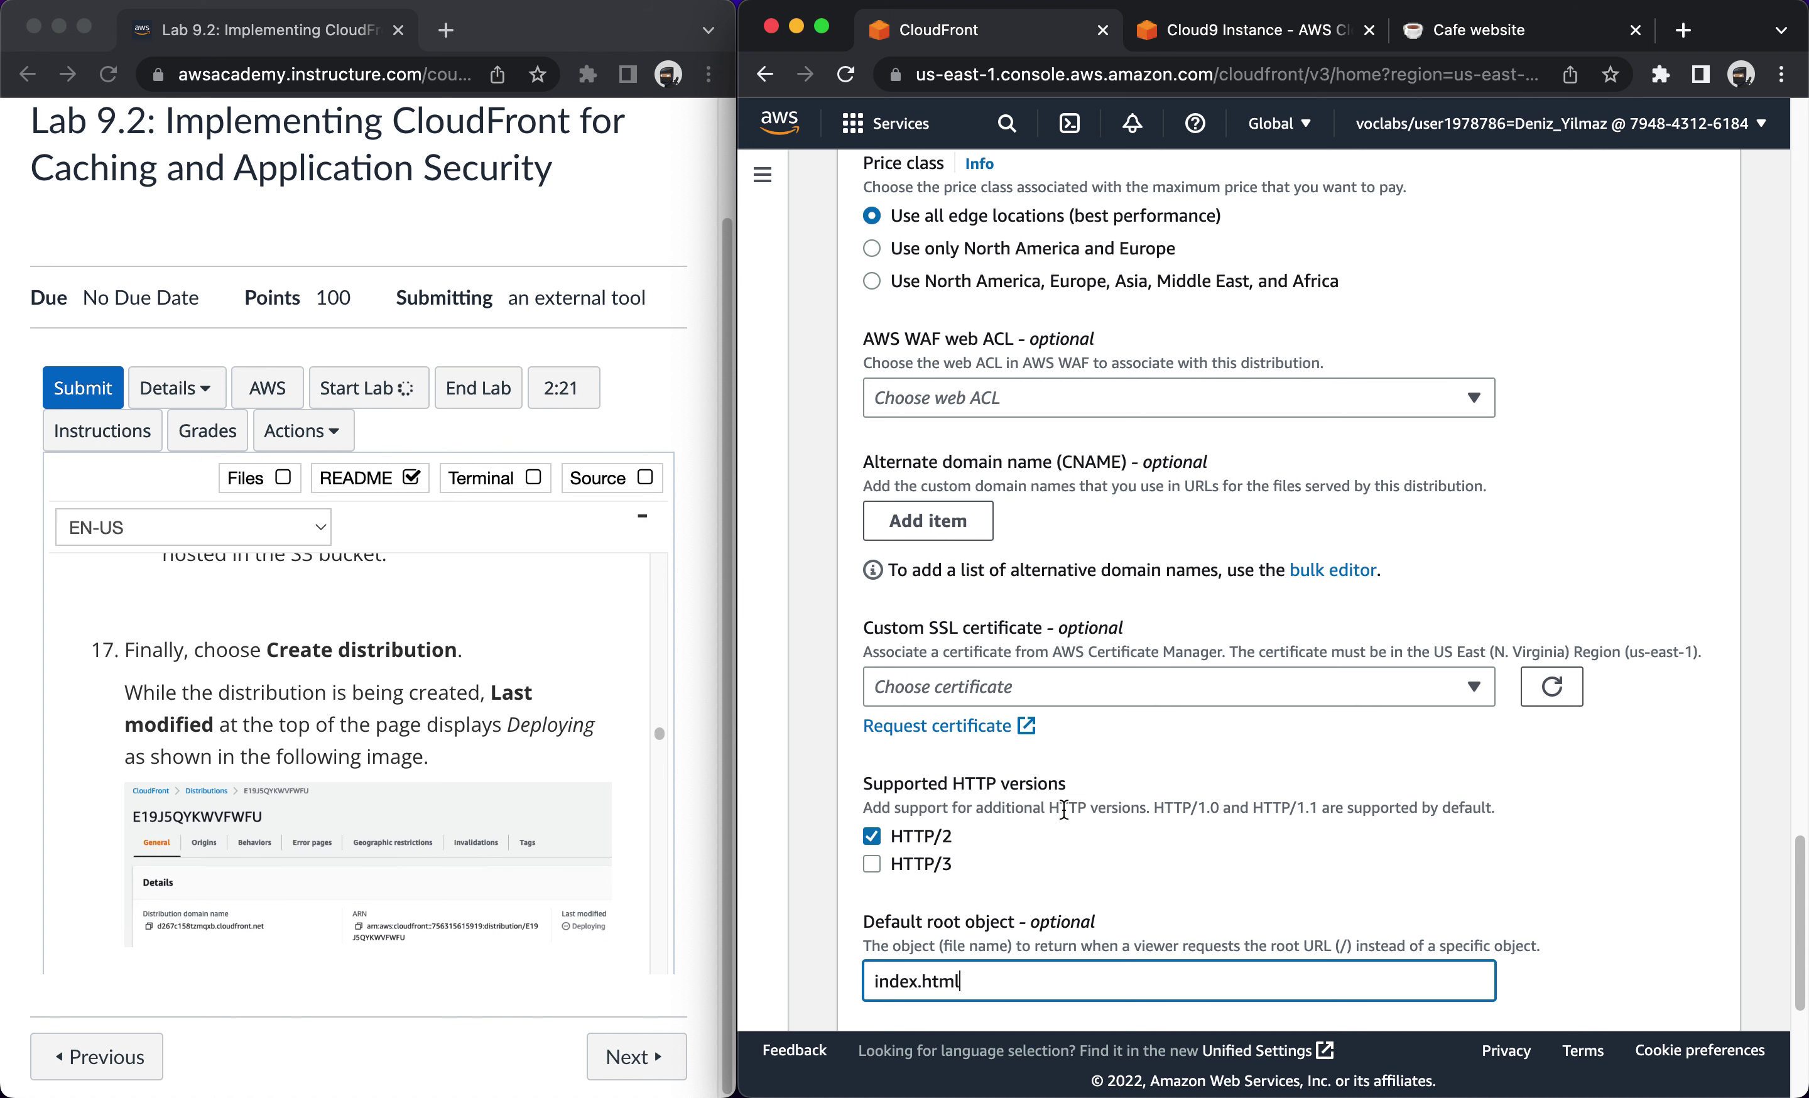
scroll(1063, 809, down, 2)
scroll(1063, 808, down, 4)
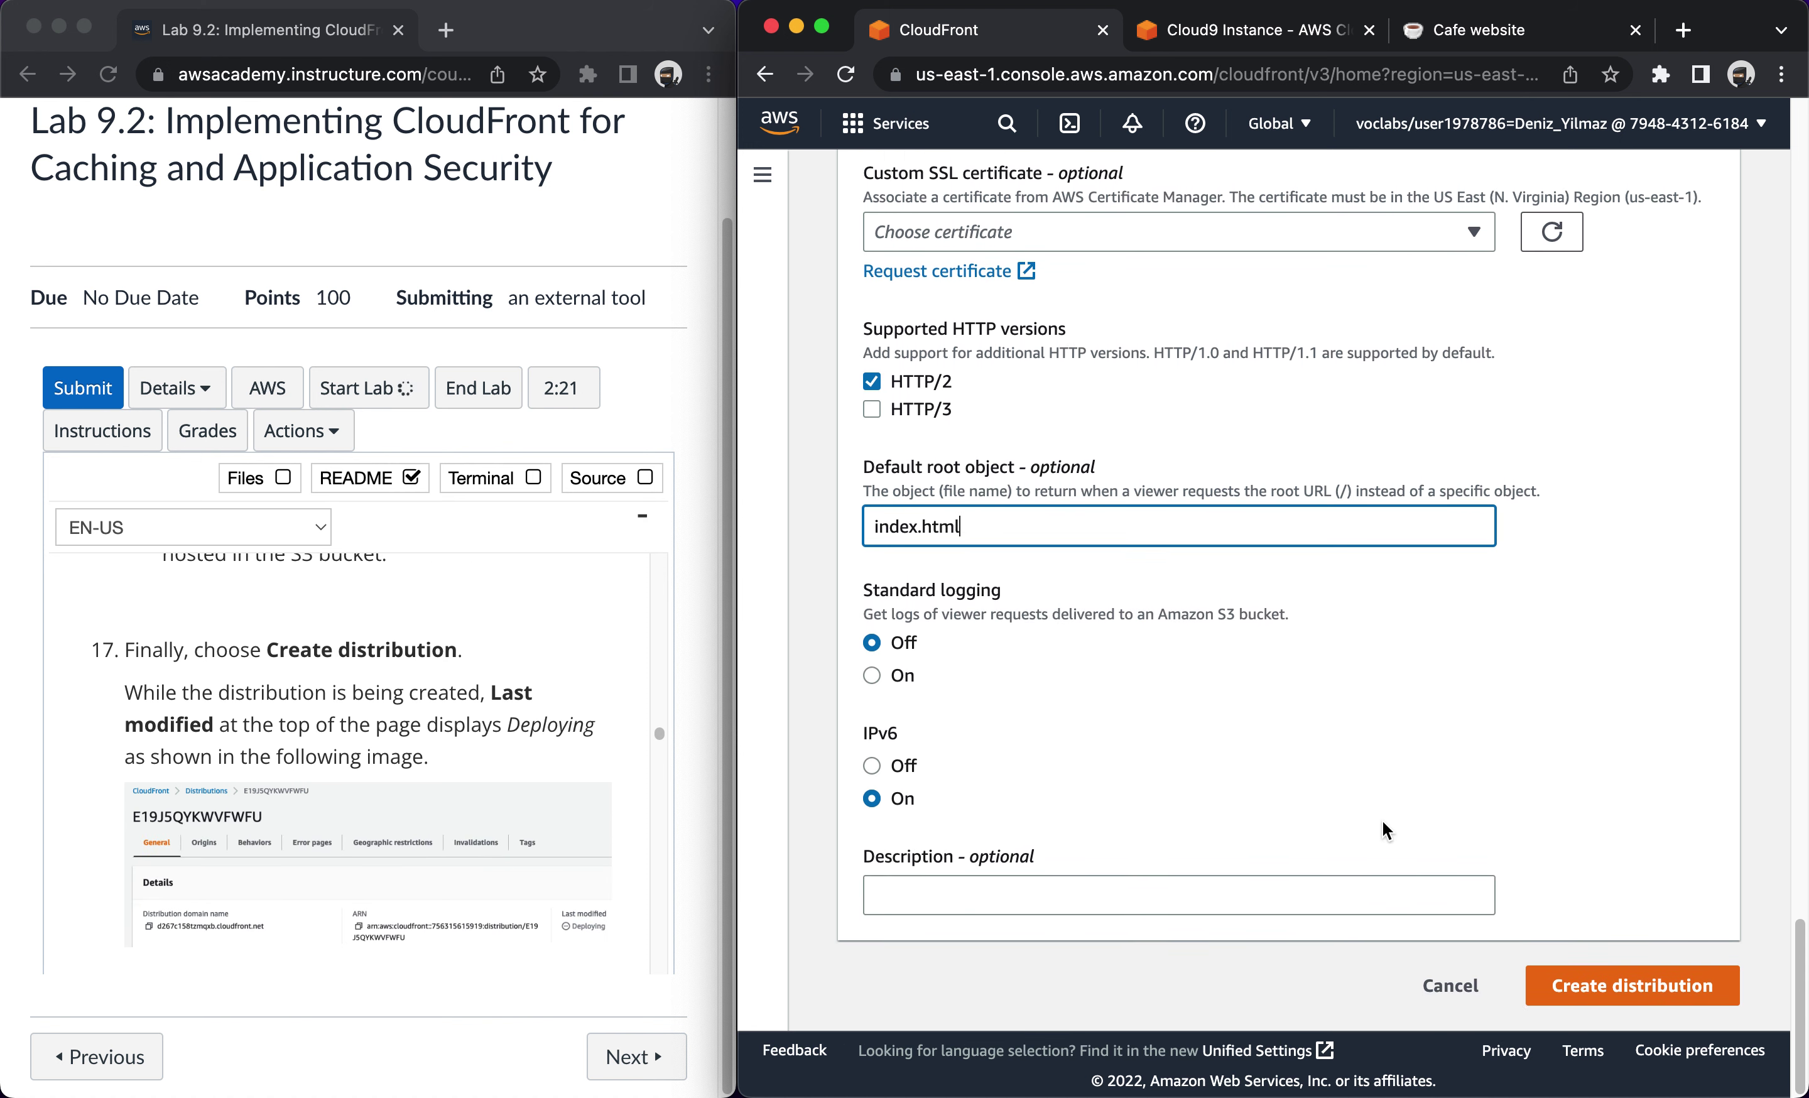
click(1589, 987)
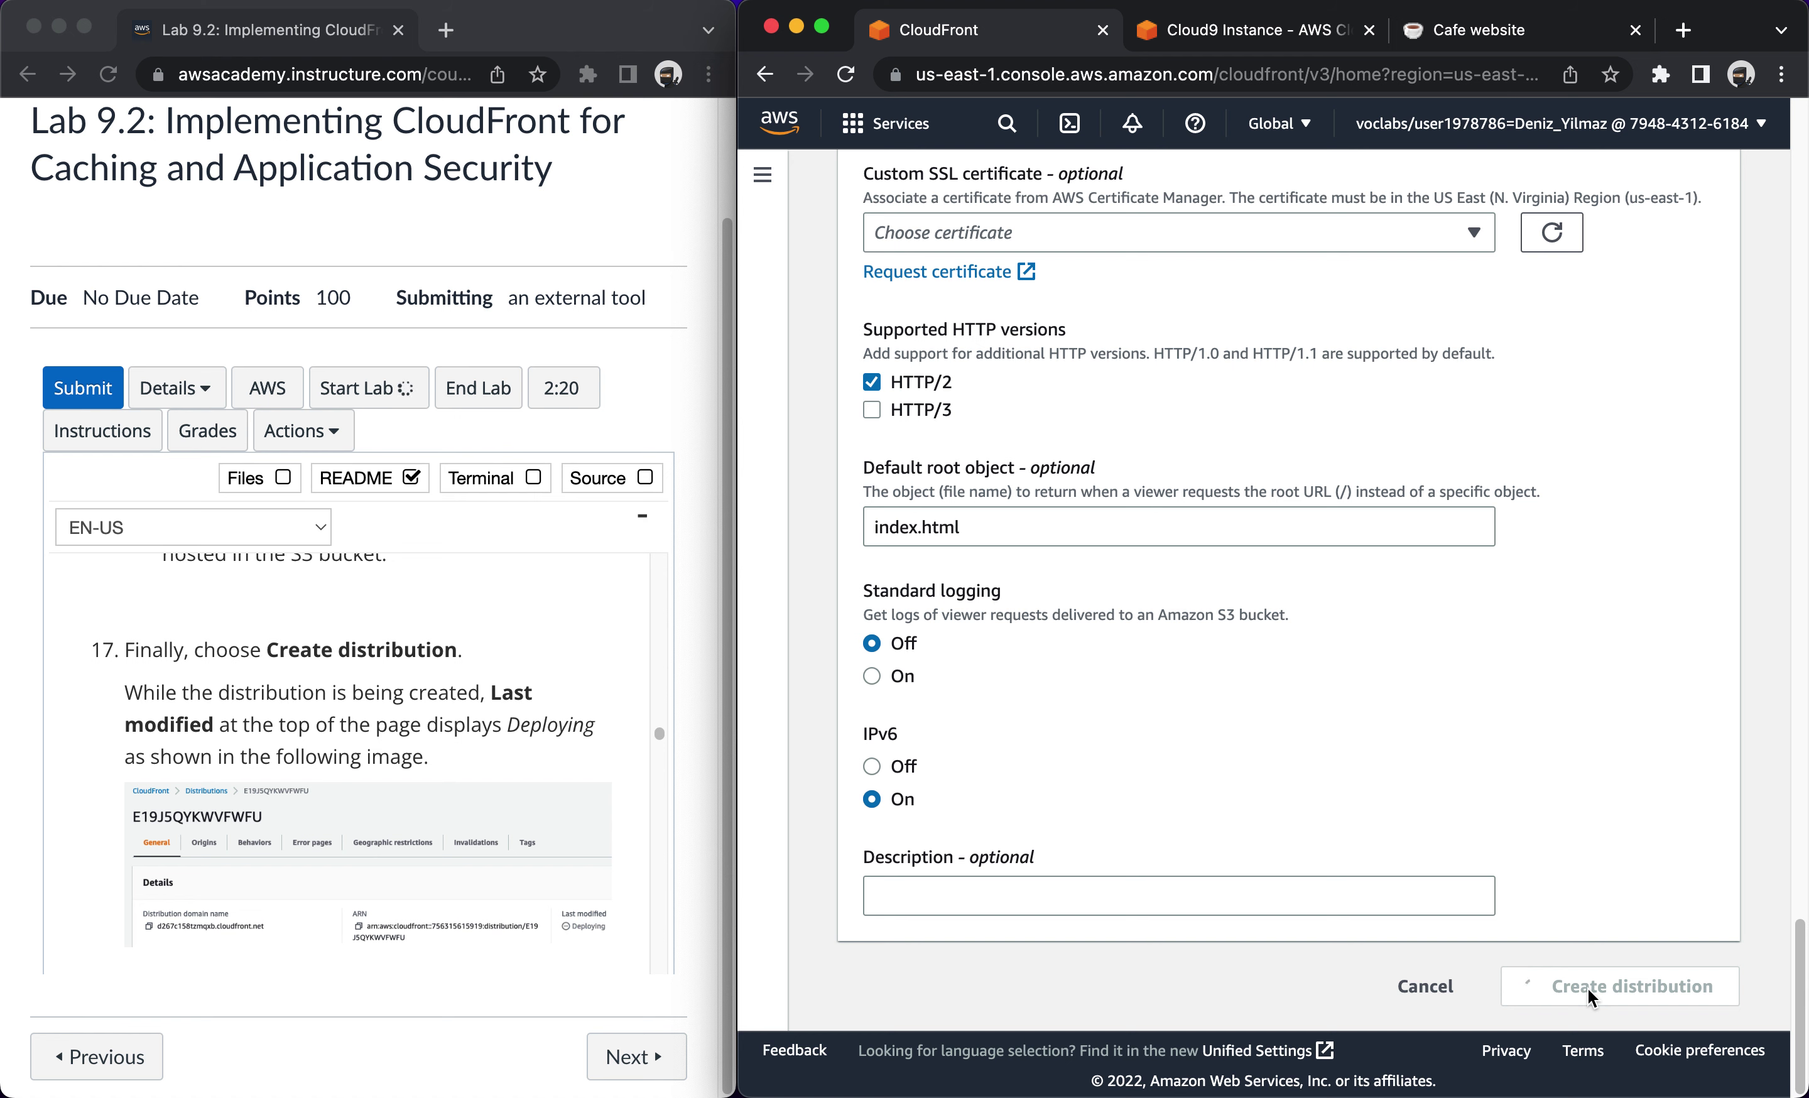
Read lab step 18 on updating the S3 bucket policy and look through the open AWS browser pages.
scroll(345, 833, down, 2)
scroll(344, 833, down, 3)
scroll(345, 833, down, 5)
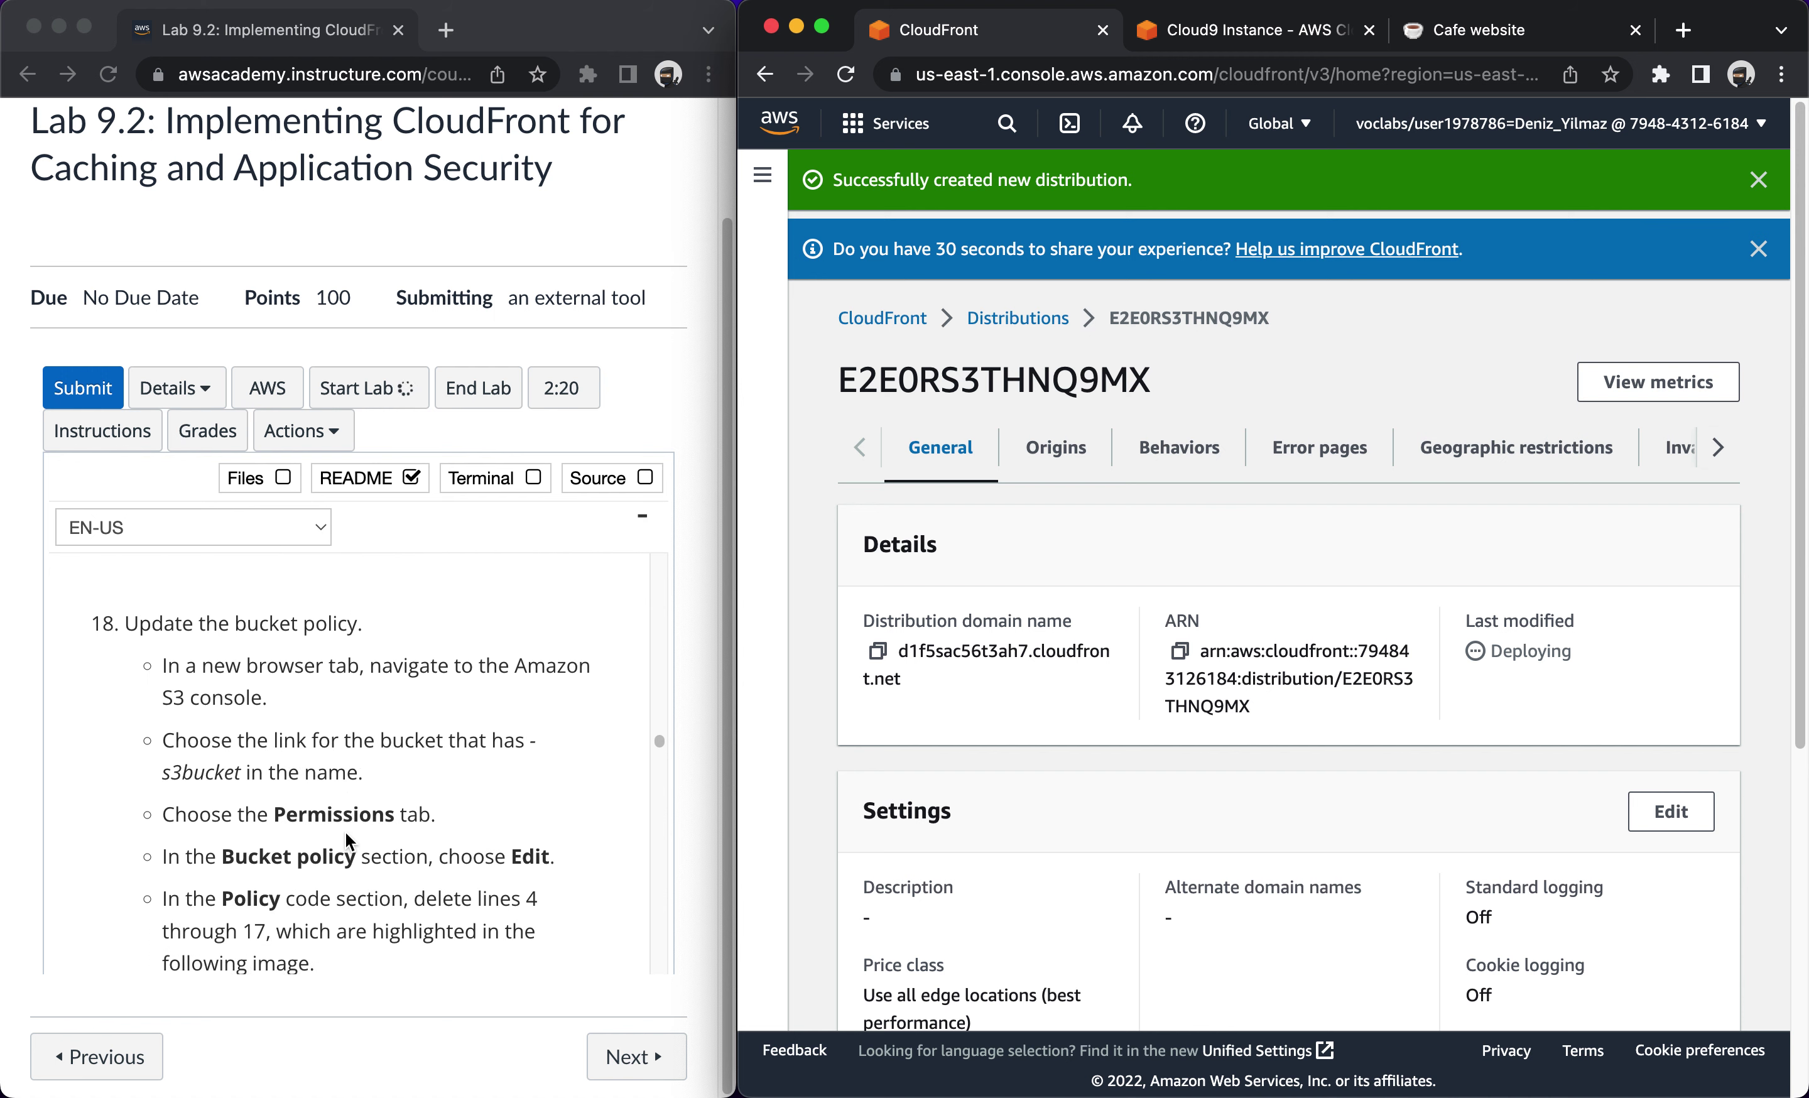
click(1172, 42)
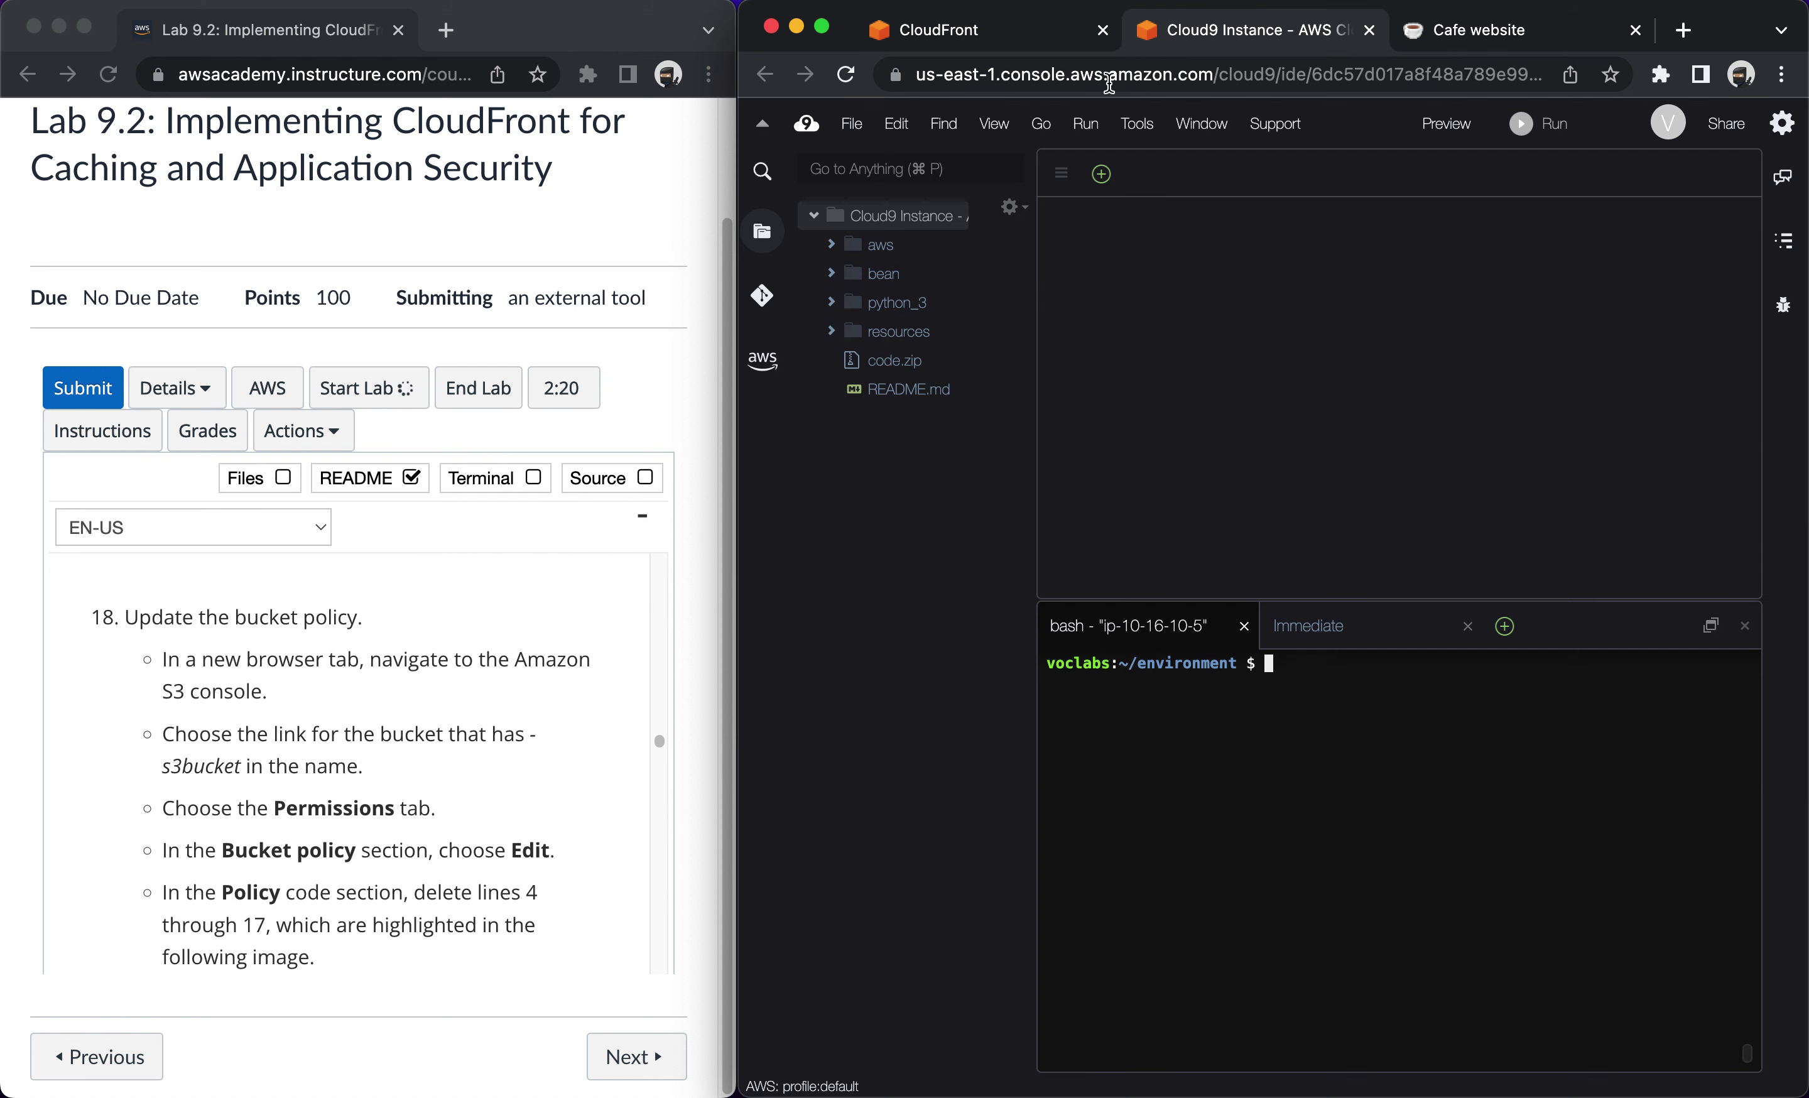
click(1037, 45)
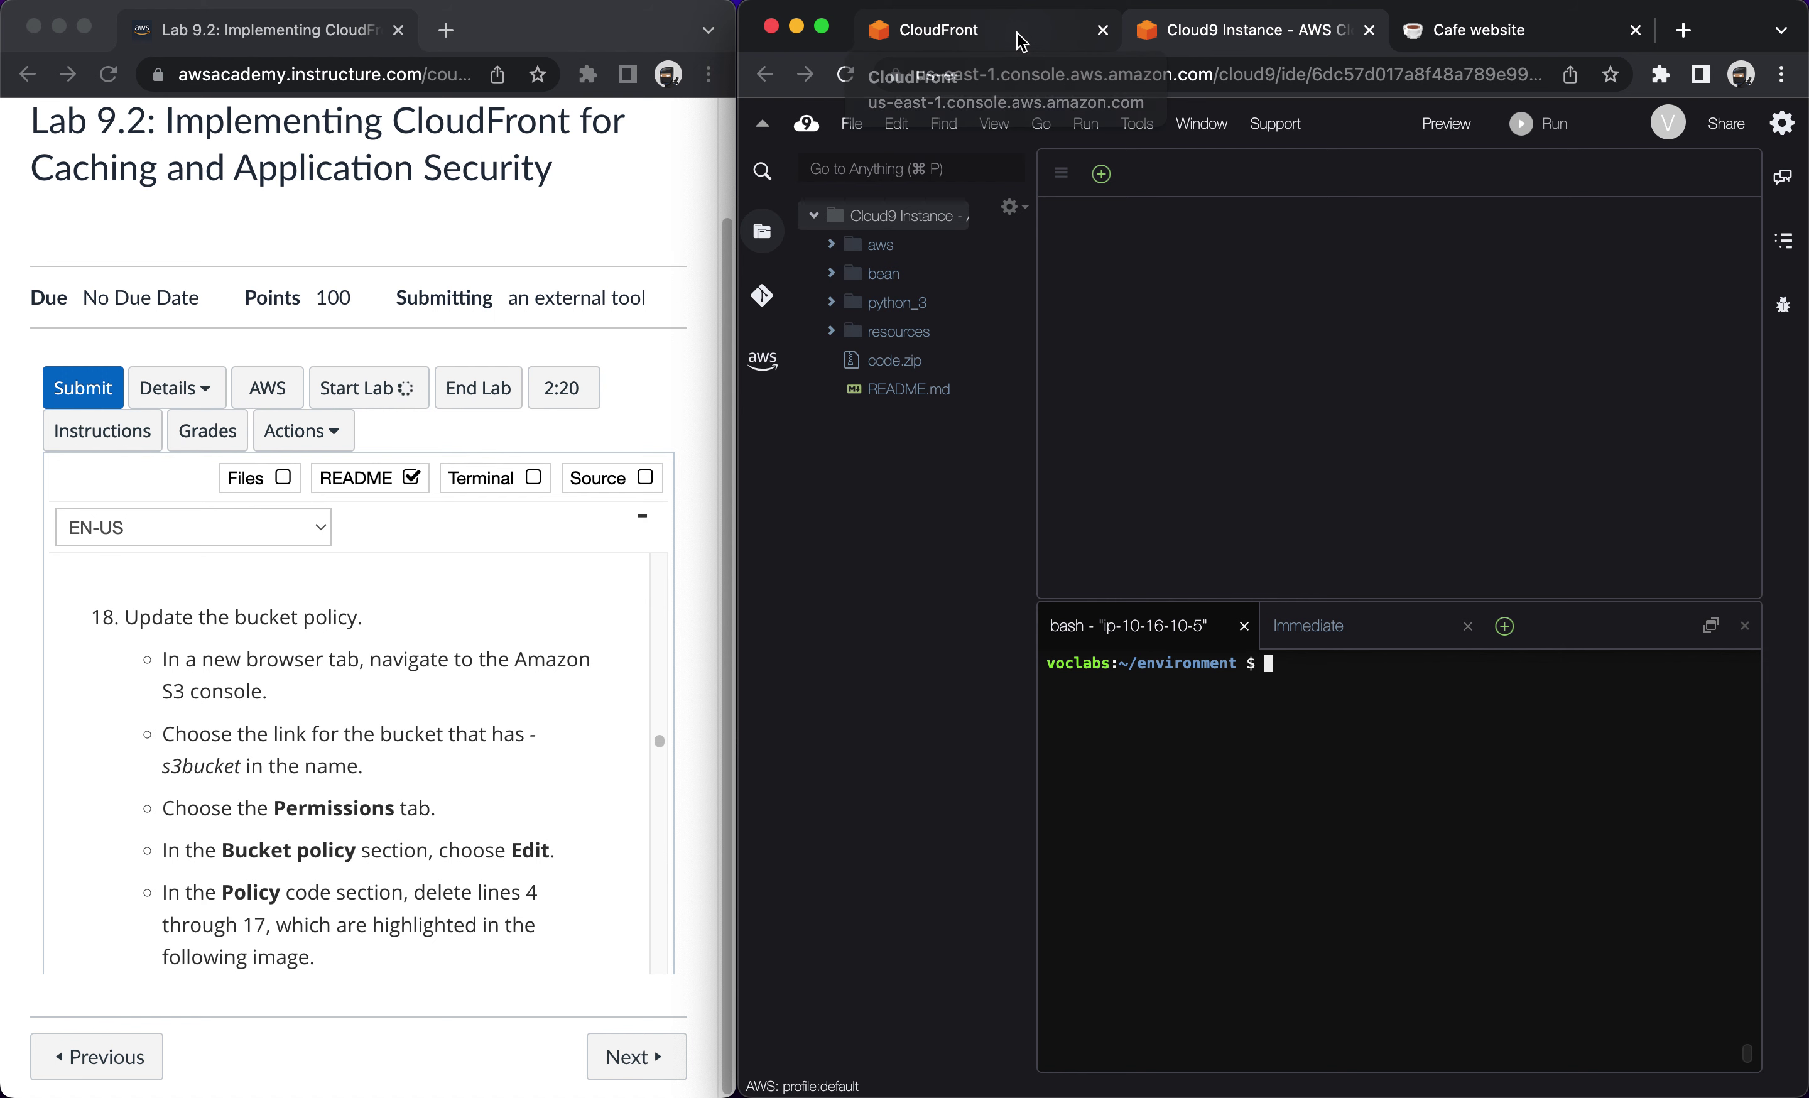
Search the AWS console for s3 and open the S3 service in a separate browser tab.
click(1005, 125)
text(s3)
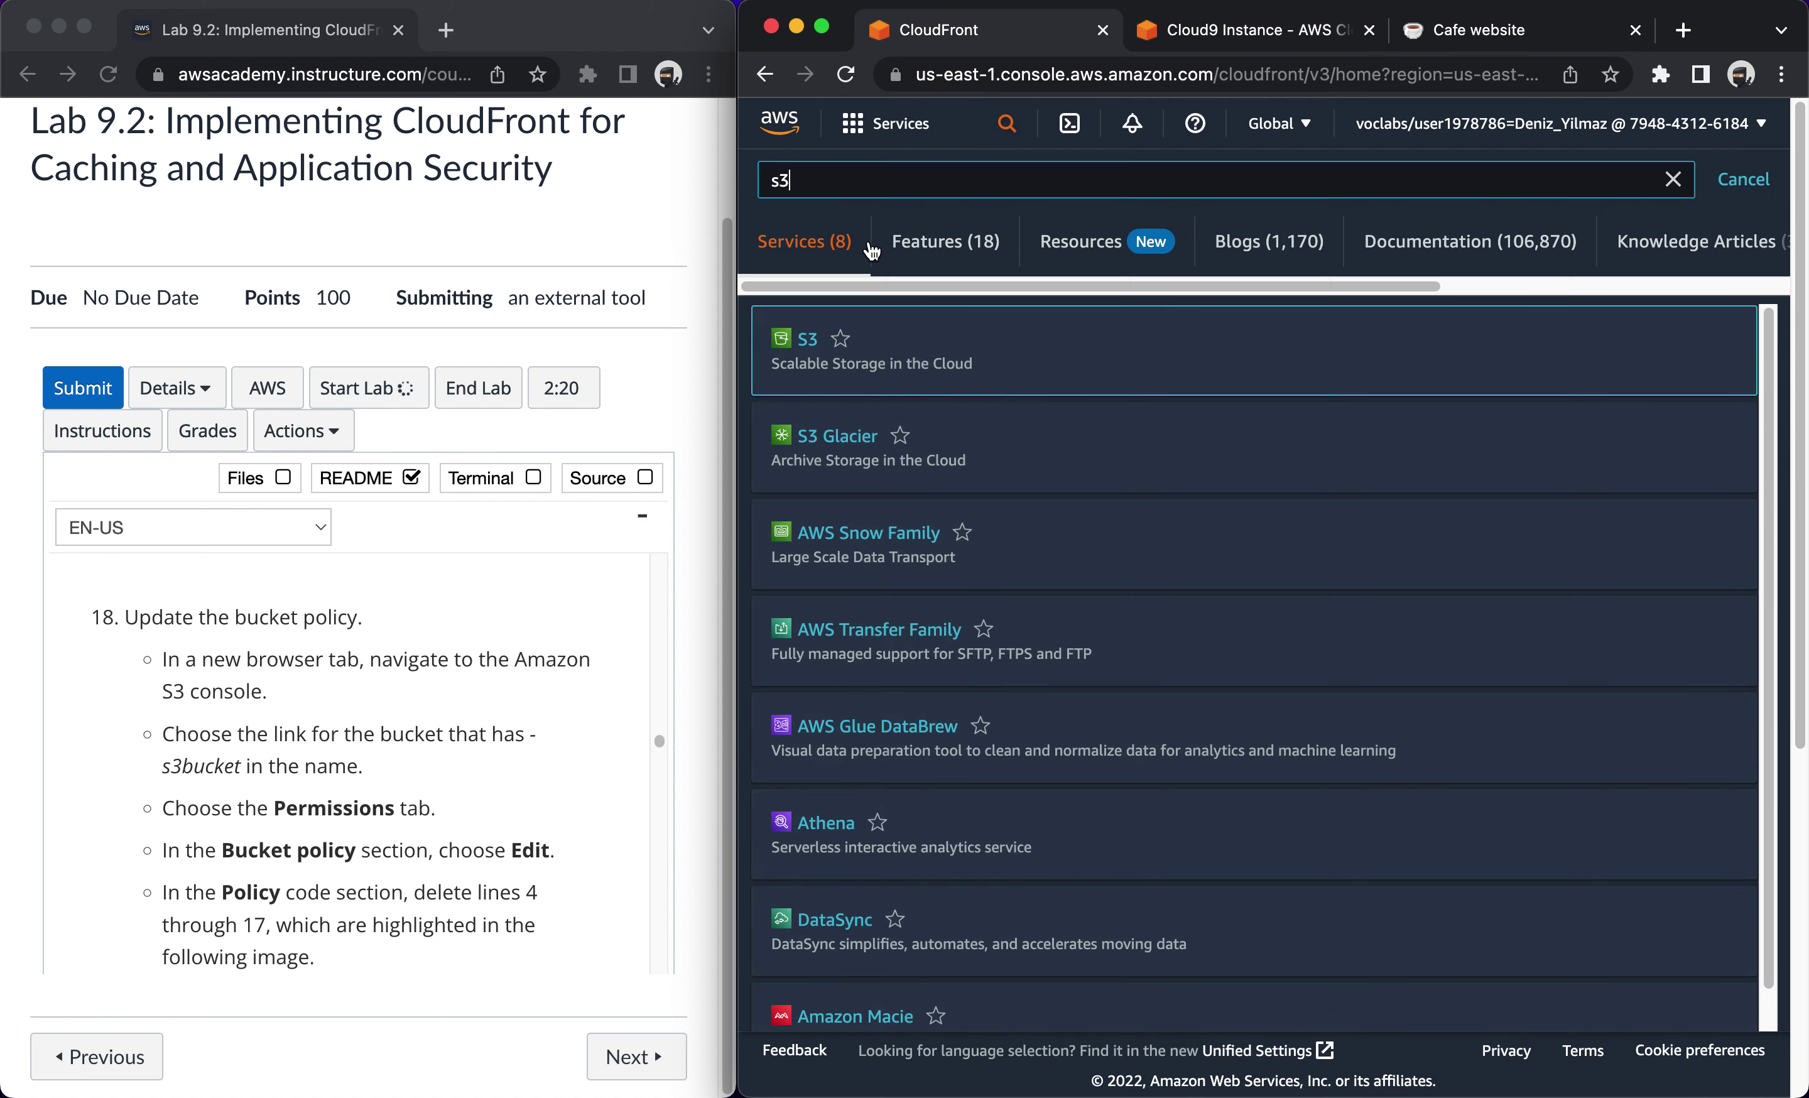
right_click(806, 342)
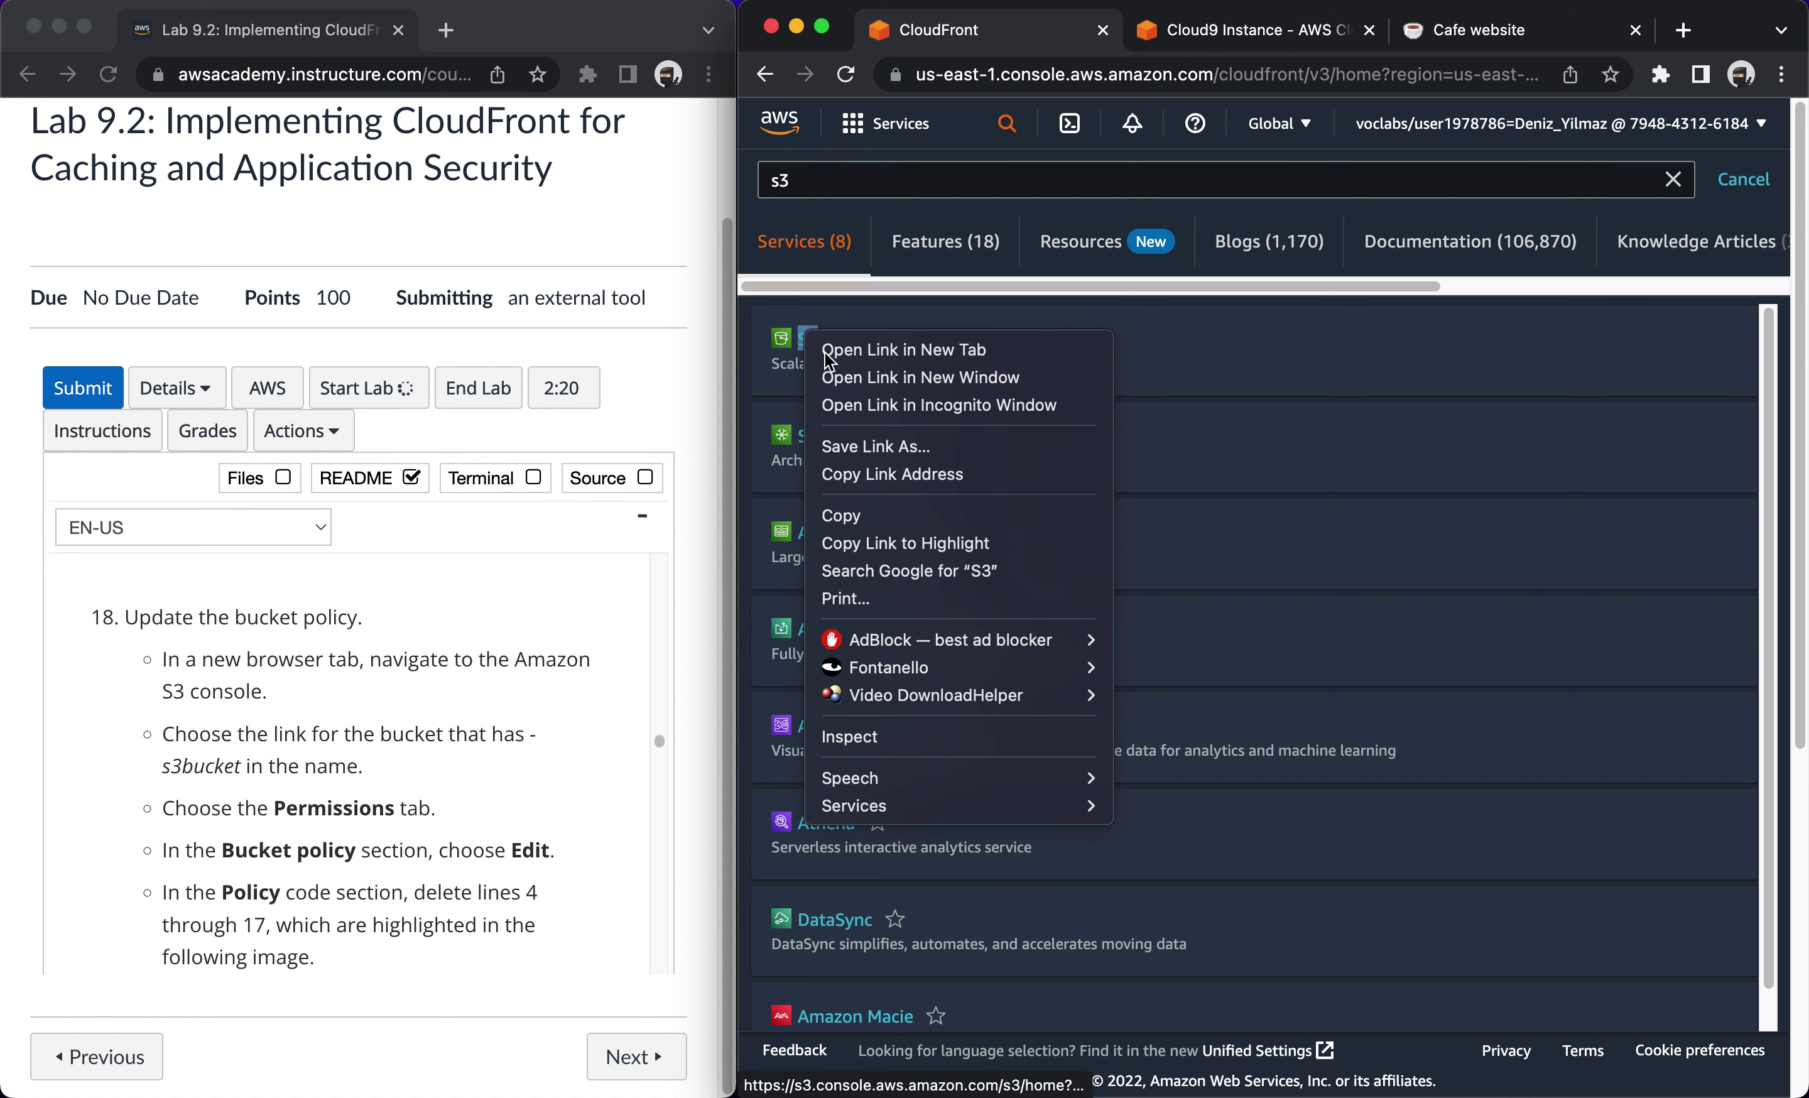
click(858, 352)
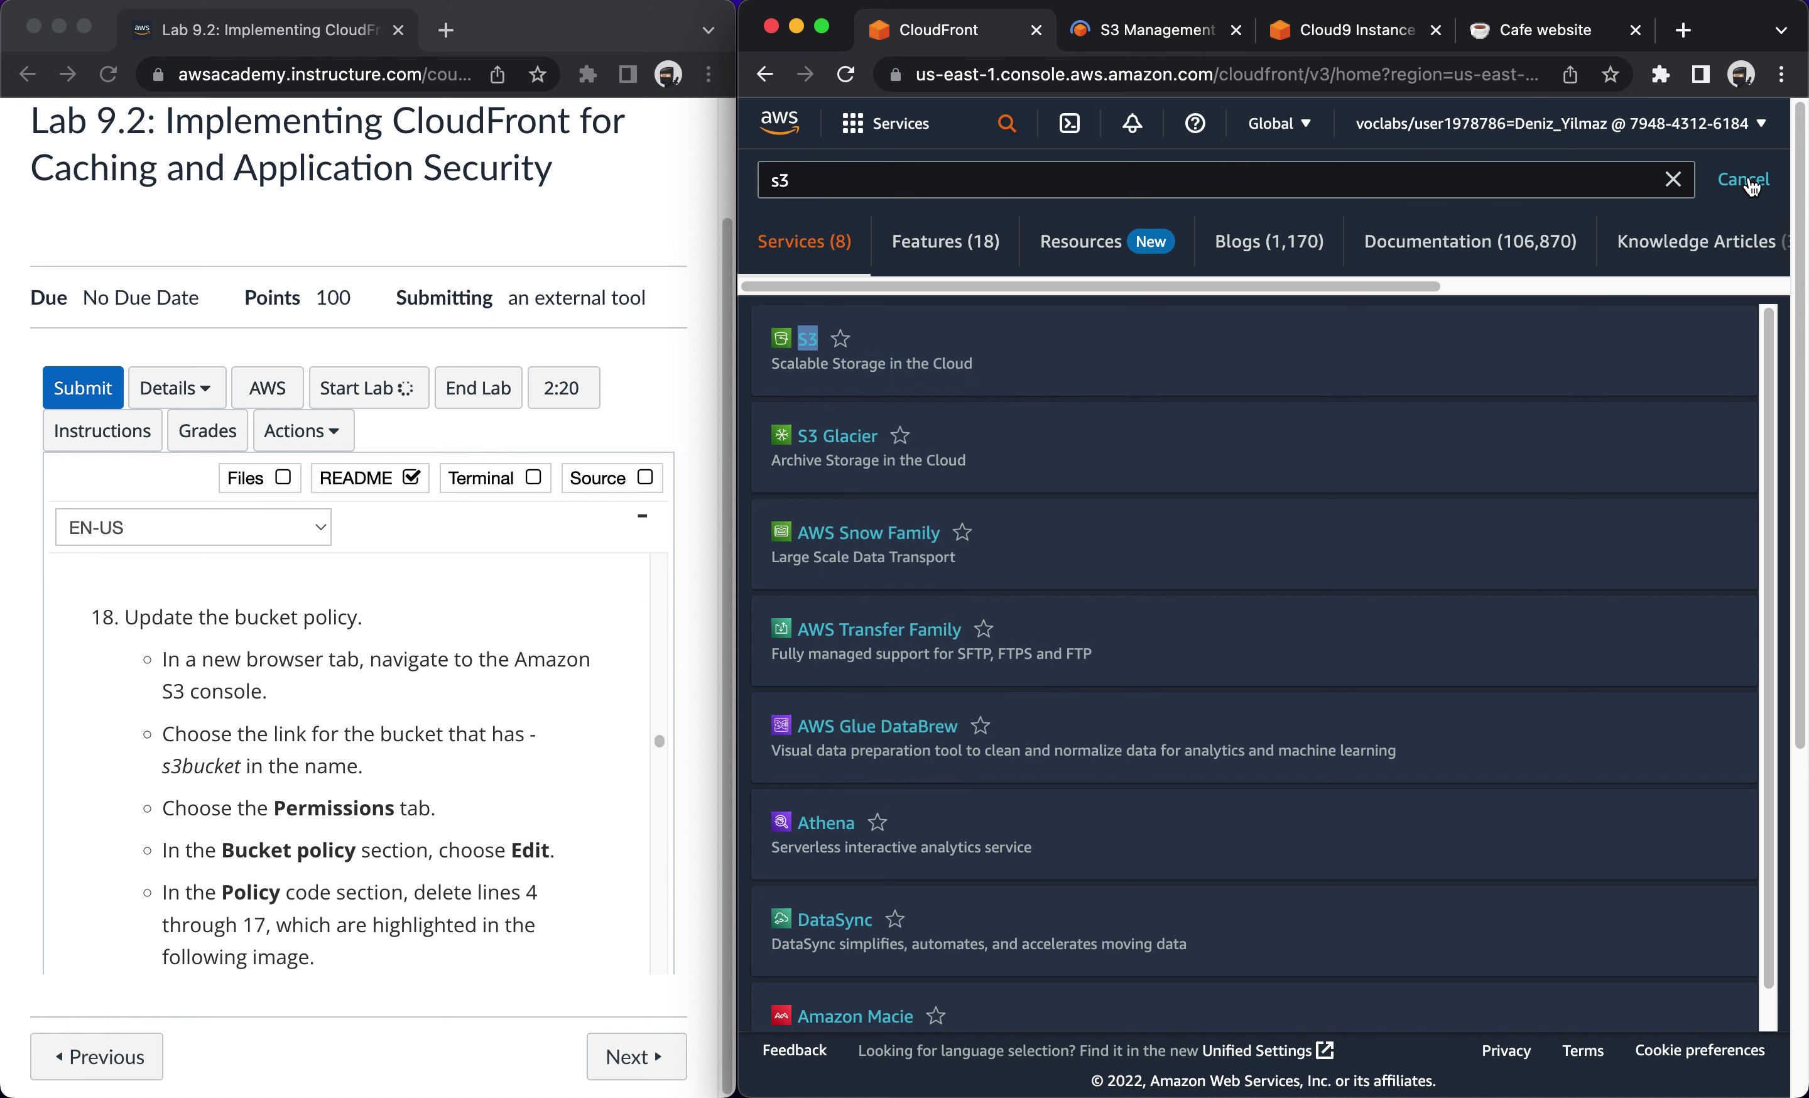
click(1747, 179)
click(1120, 49)
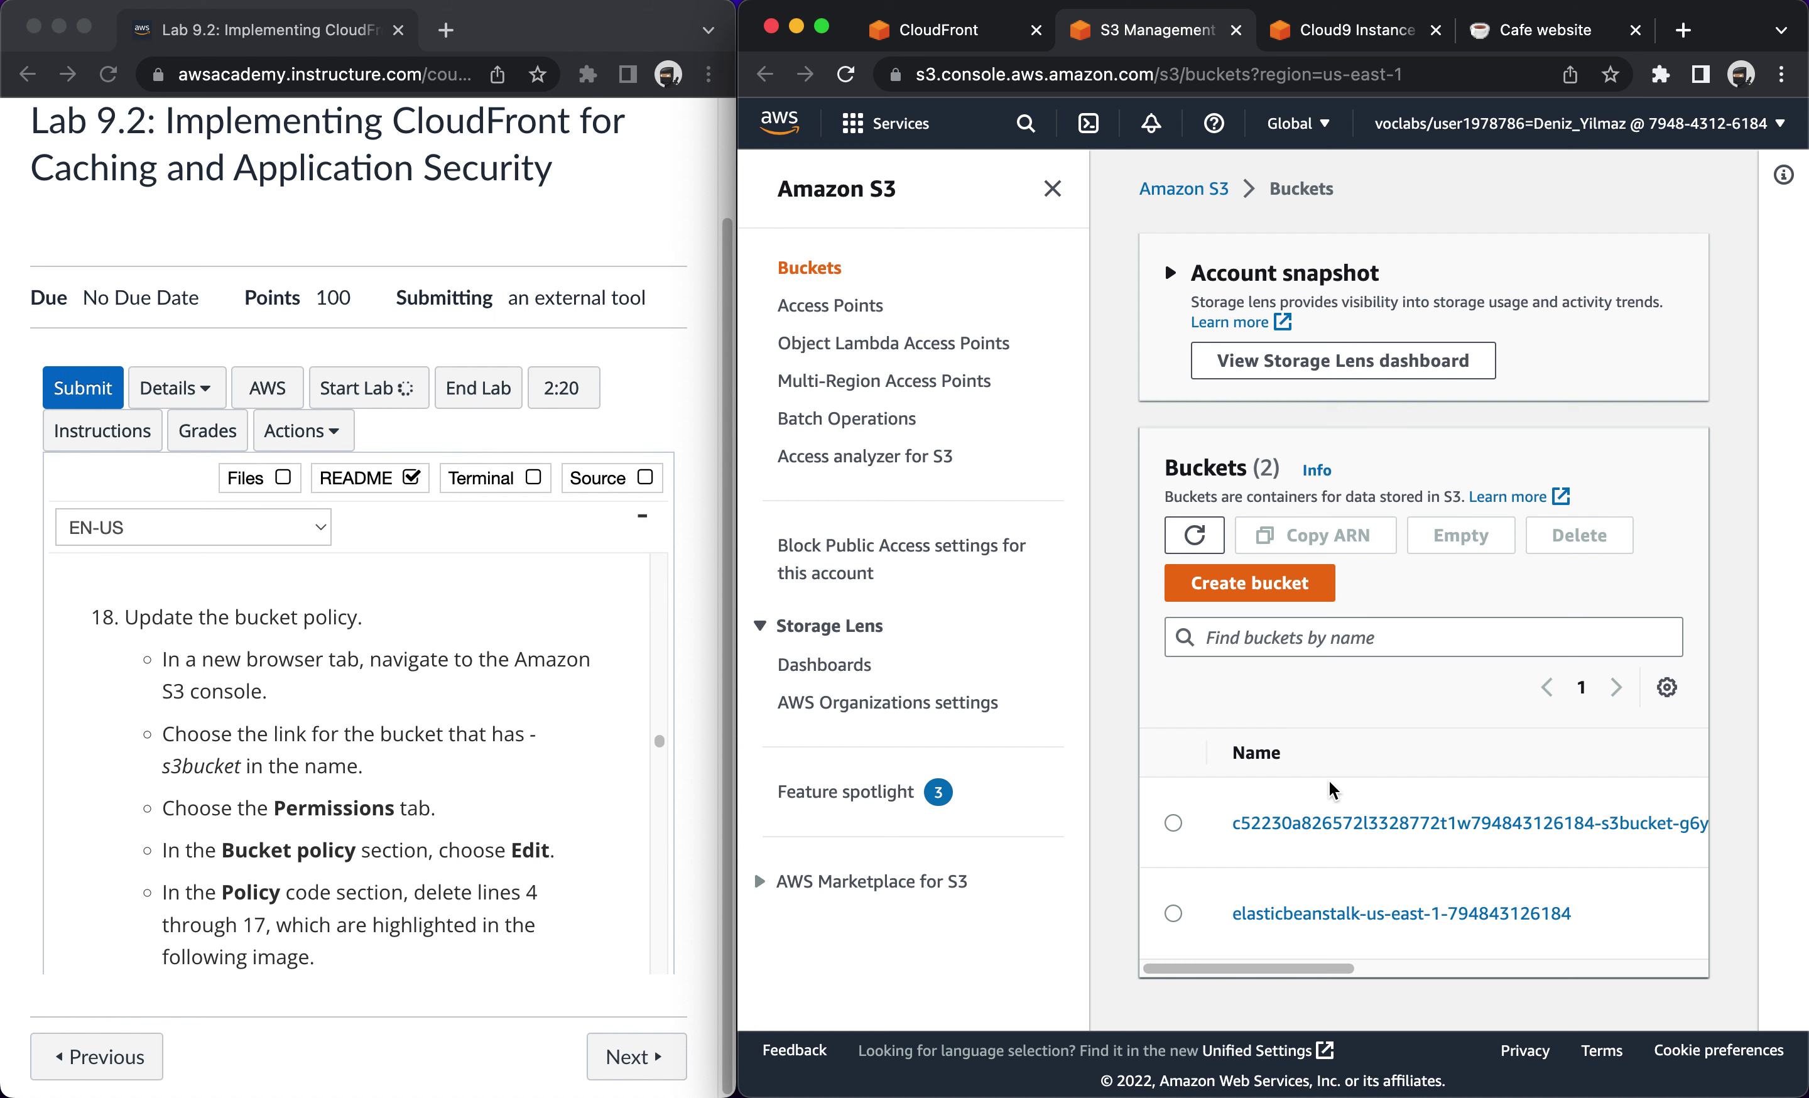
Open the permissions of the bucket with -s3bucket in its name and start editing its bucket policy.
click(1338, 828)
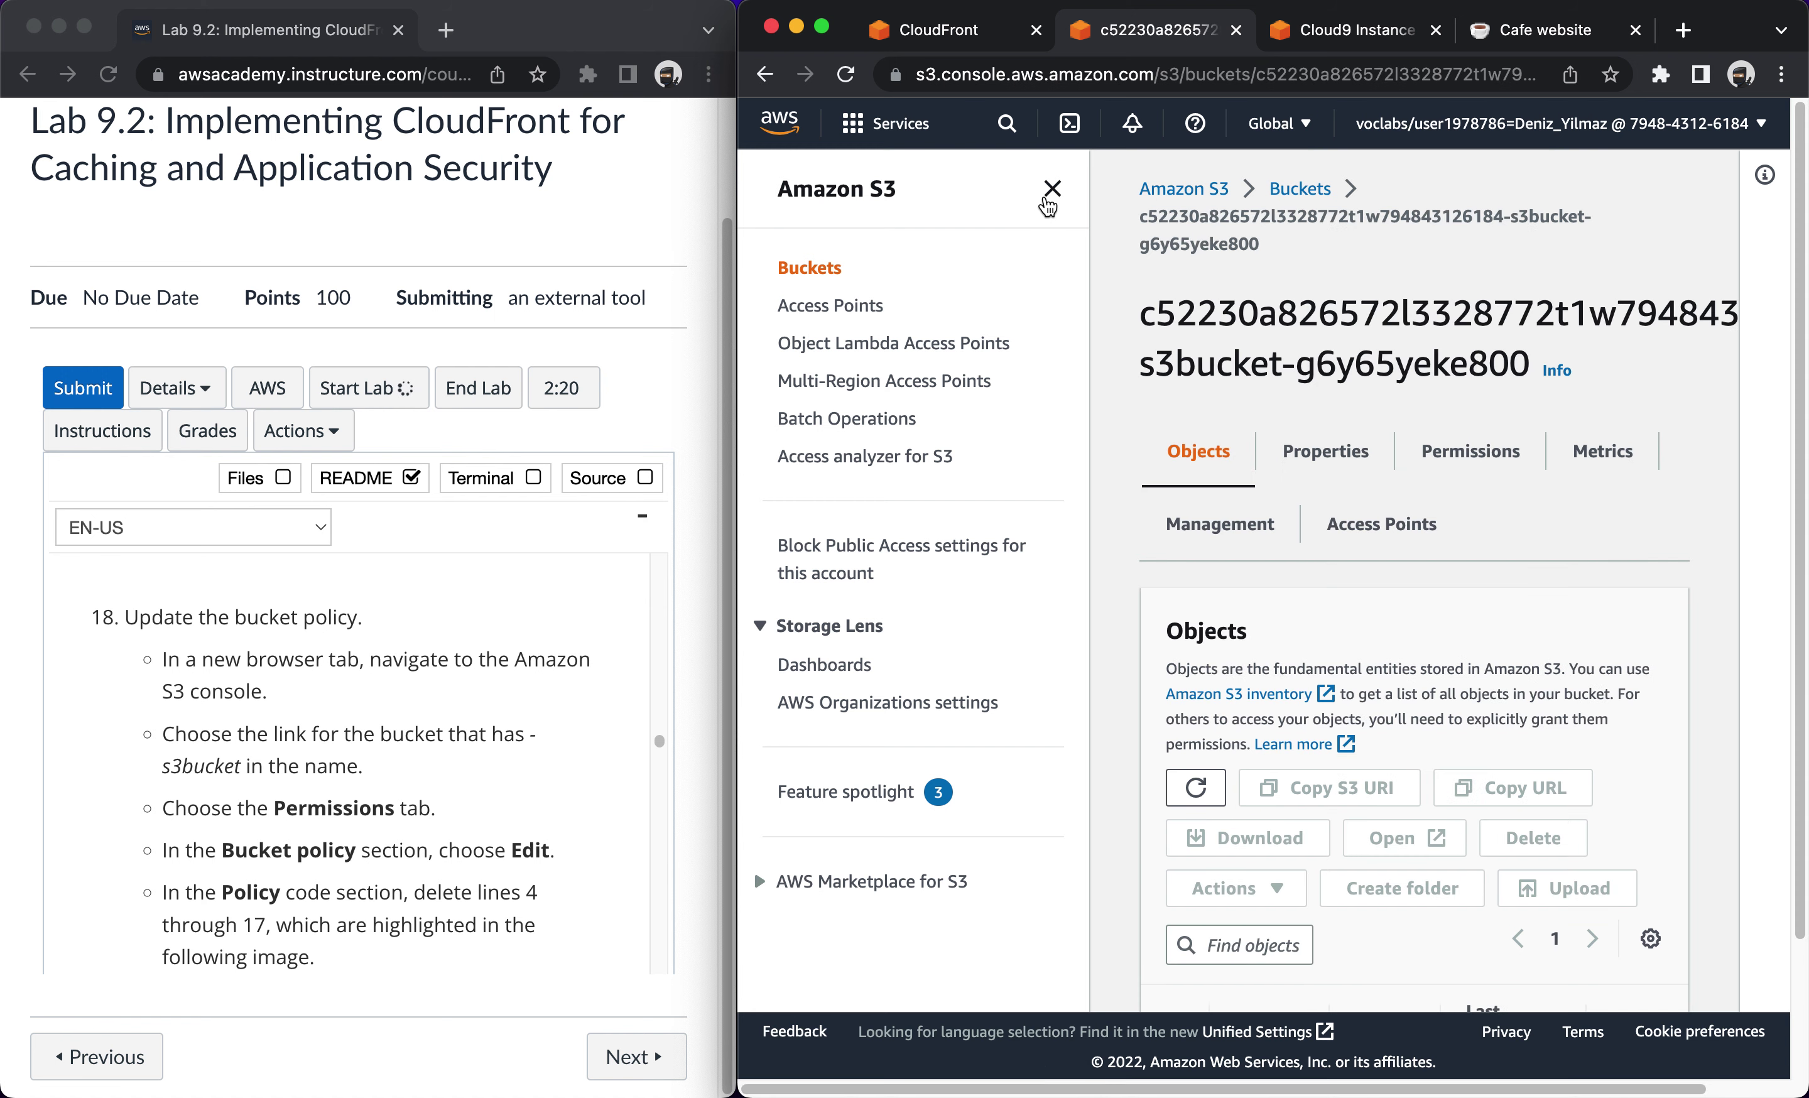
click(1051, 194)
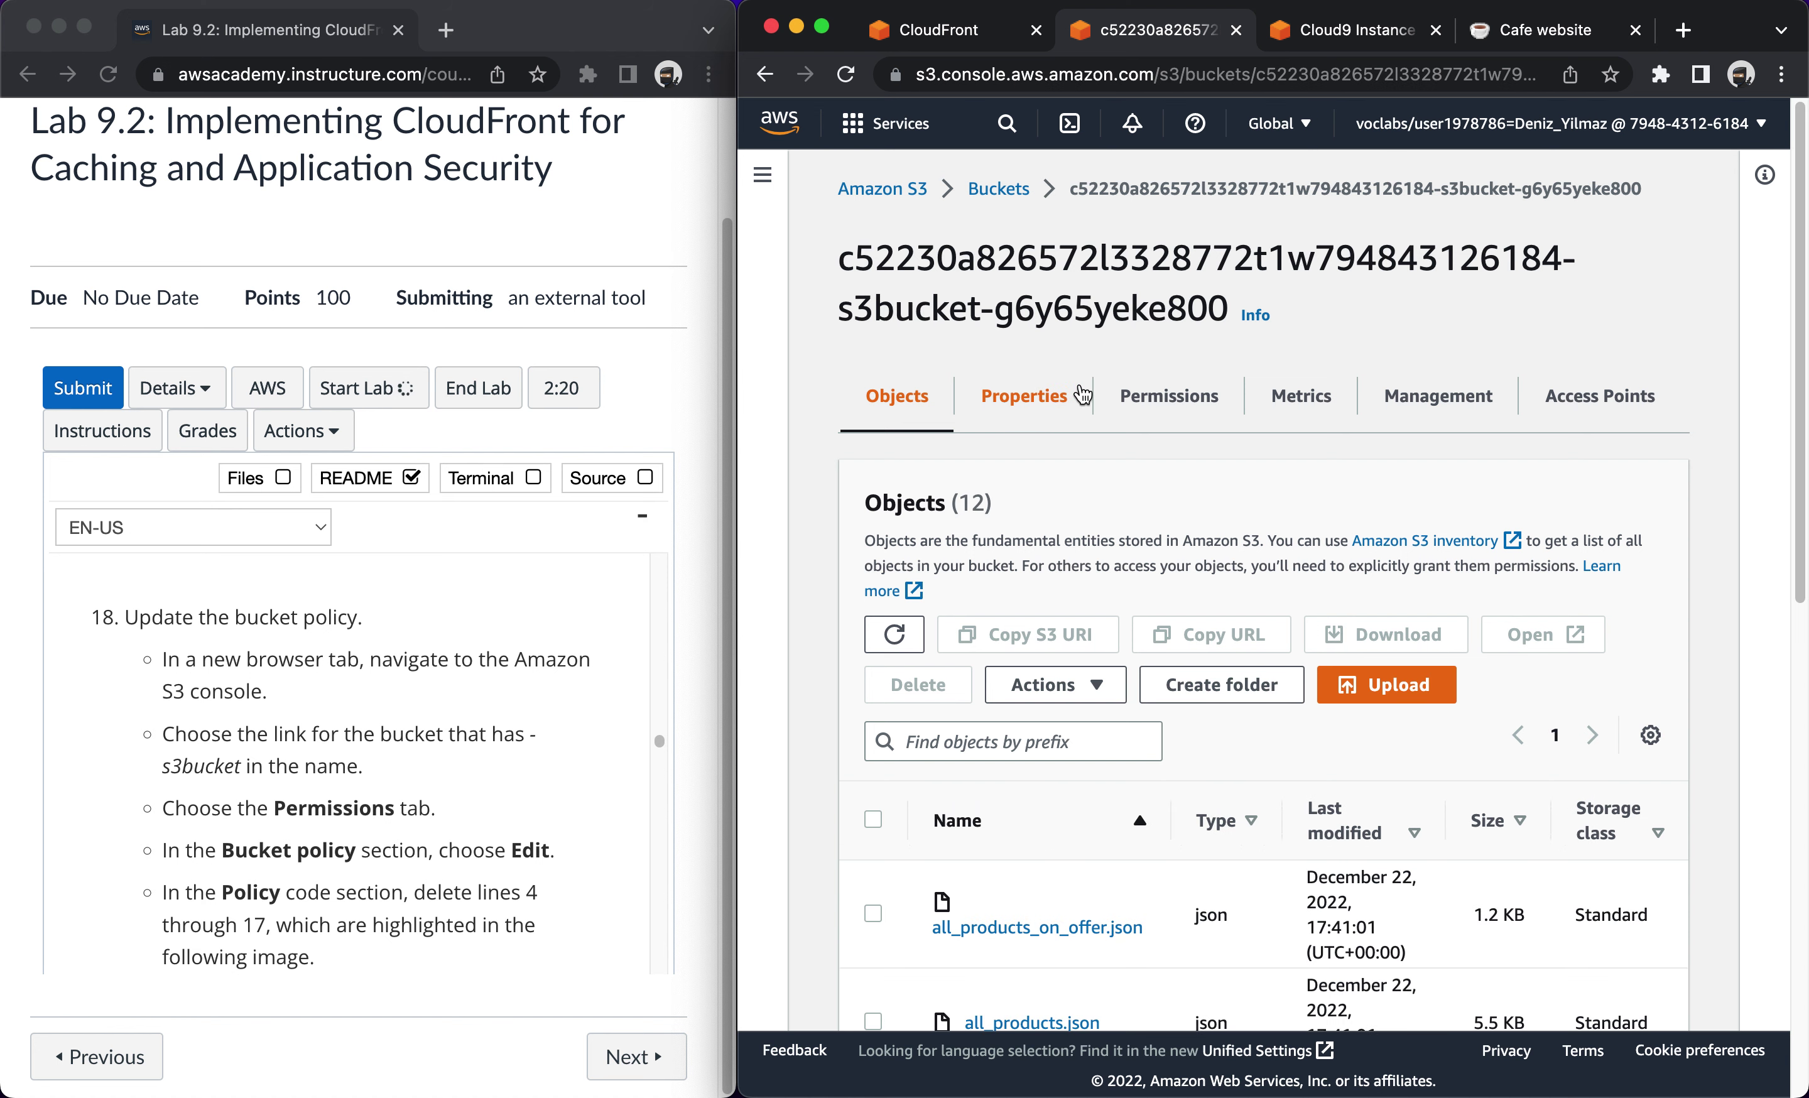
click(1126, 394)
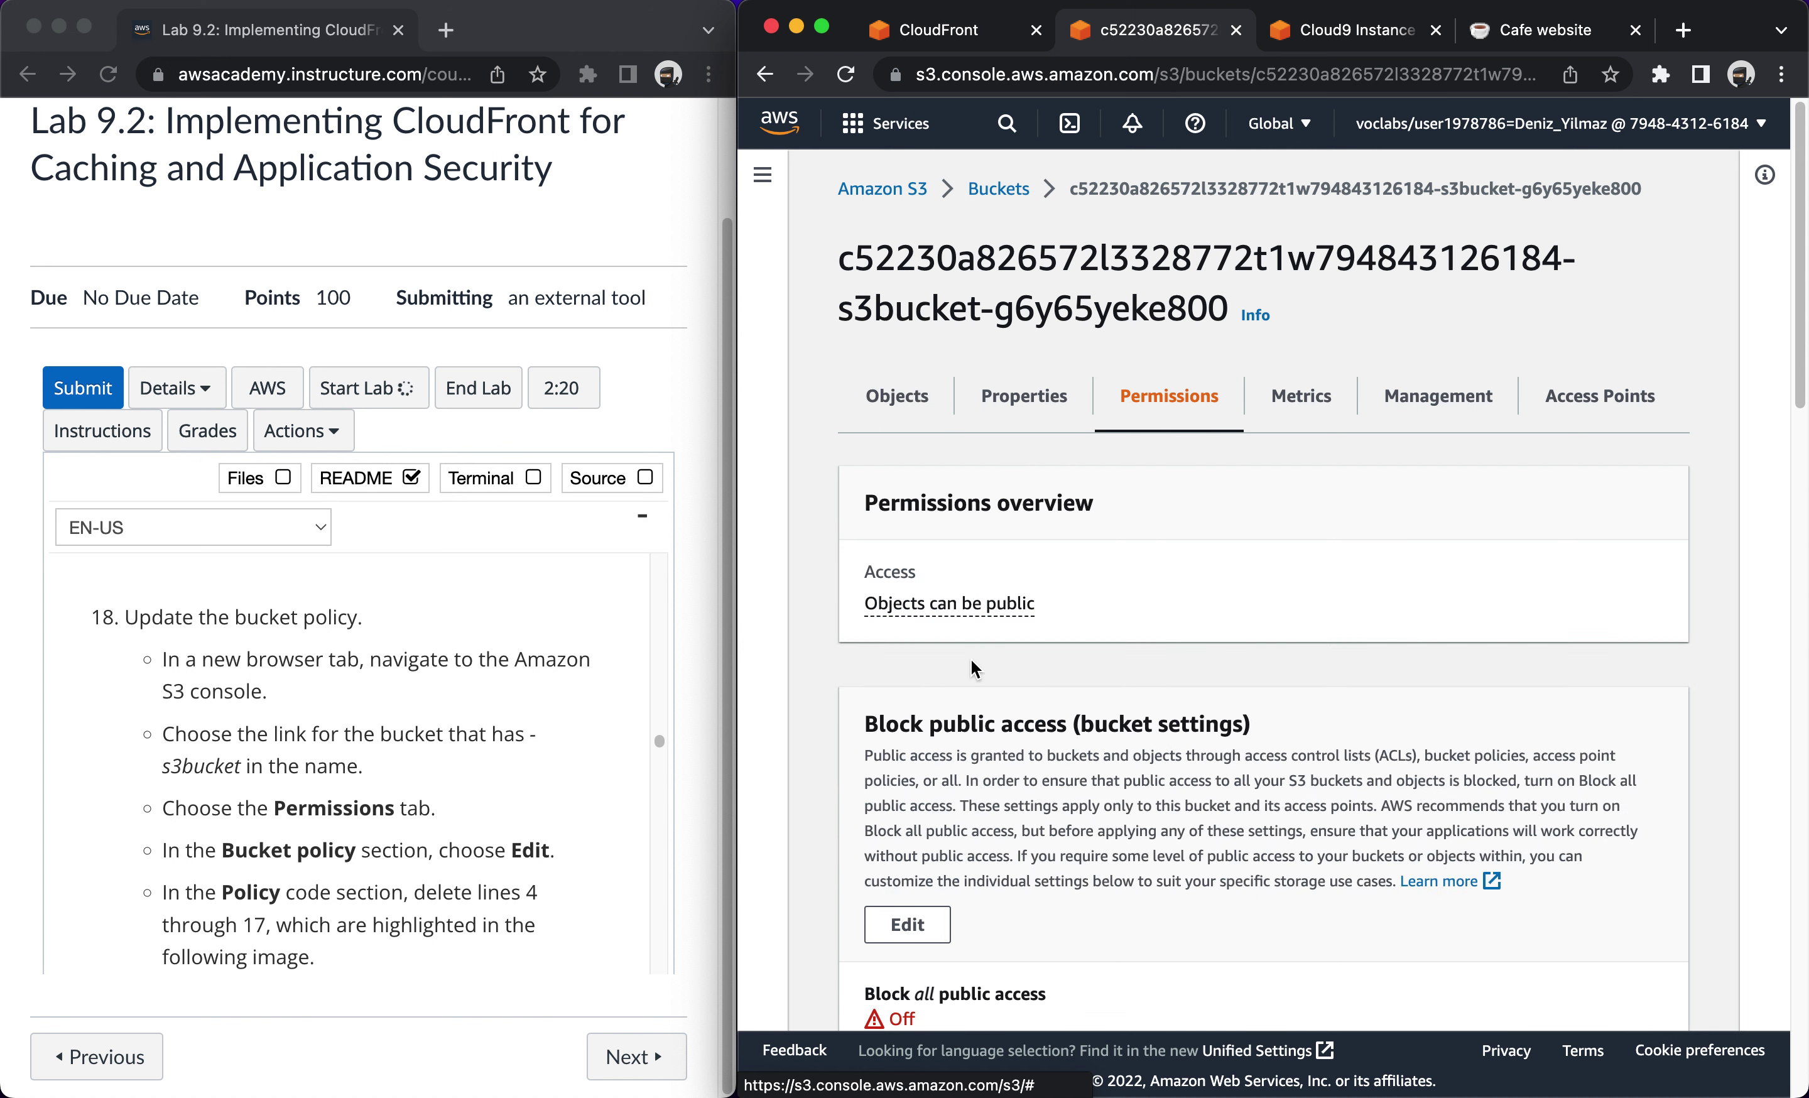
scroll(972, 661, down, 6)
scroll(971, 668, down, 3)
click(907, 658)
scroll(351, 894, down, 5)
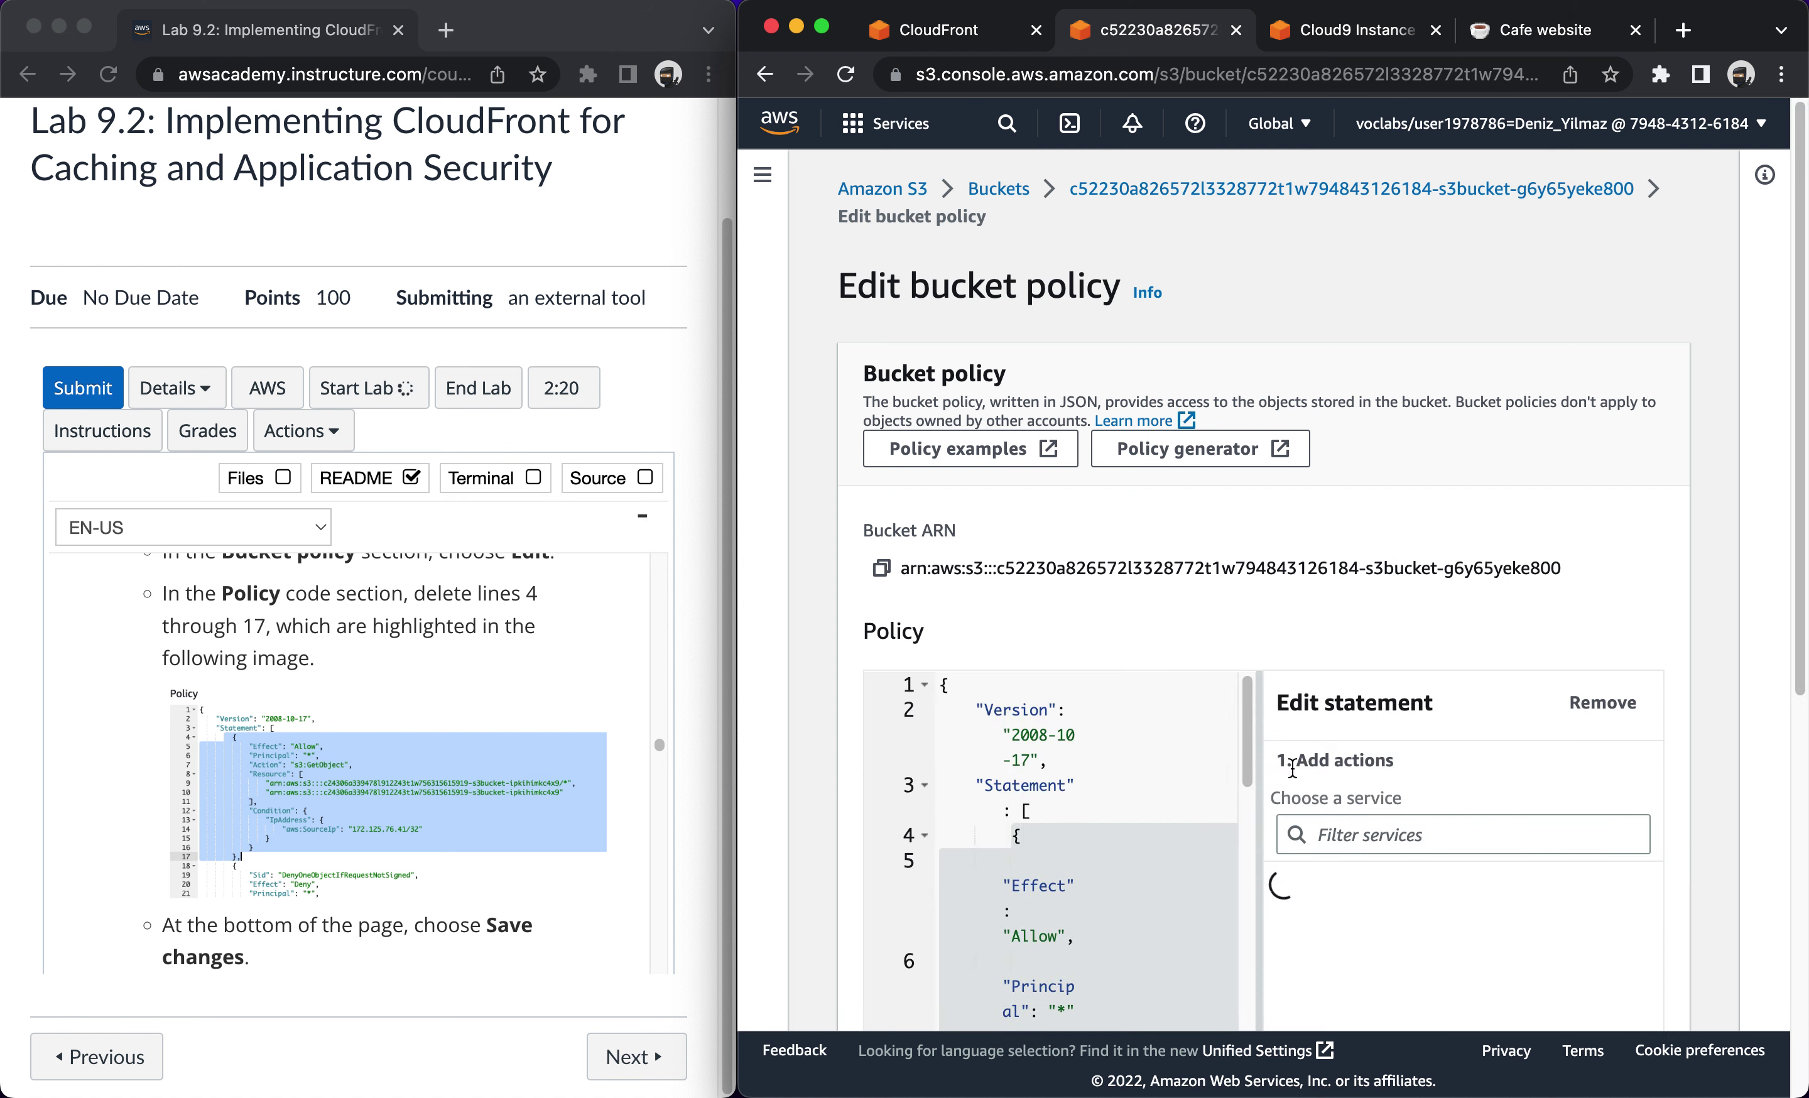
Select the first Allow statement in the bucket policy code, lines 4 through 17, as lab step 18 shows.
click(1149, 835)
drag(1255, 816, 1168, 696)
scroll(997, 933, down, 5)
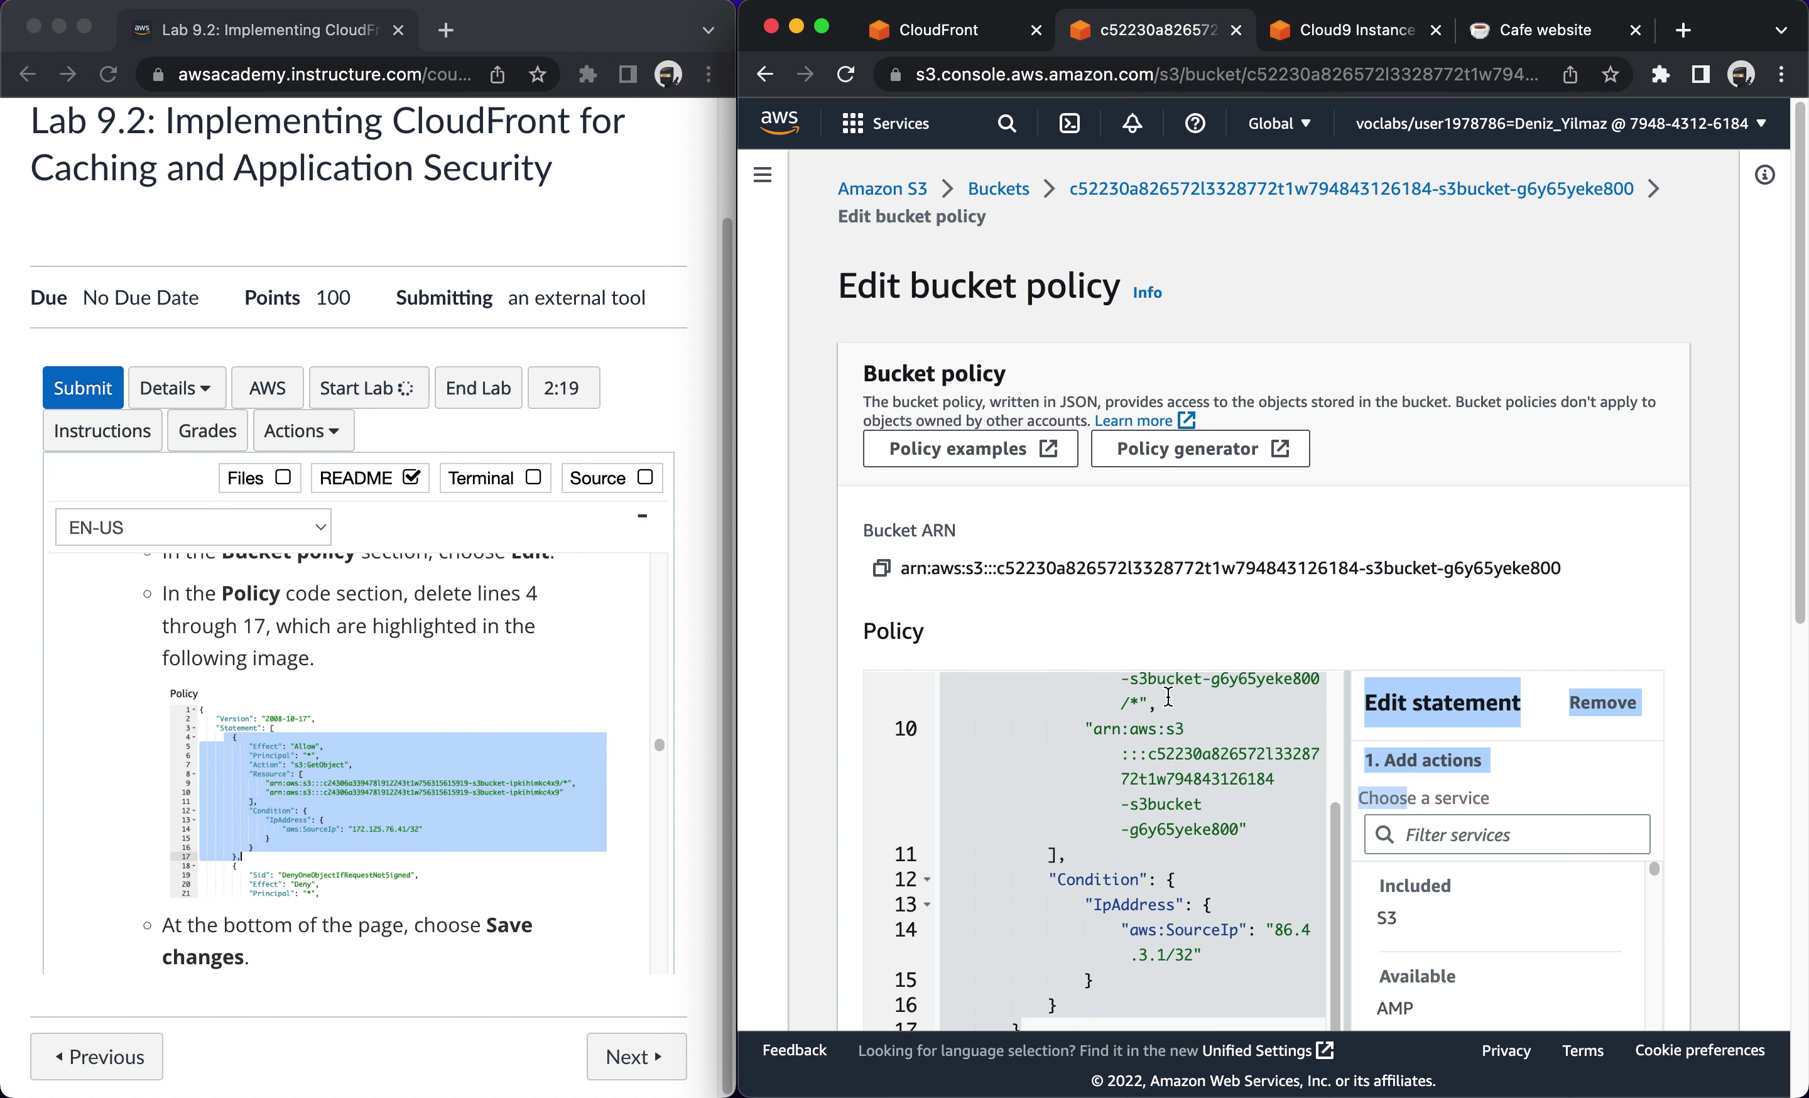
drag(1030, 953, 953, 667)
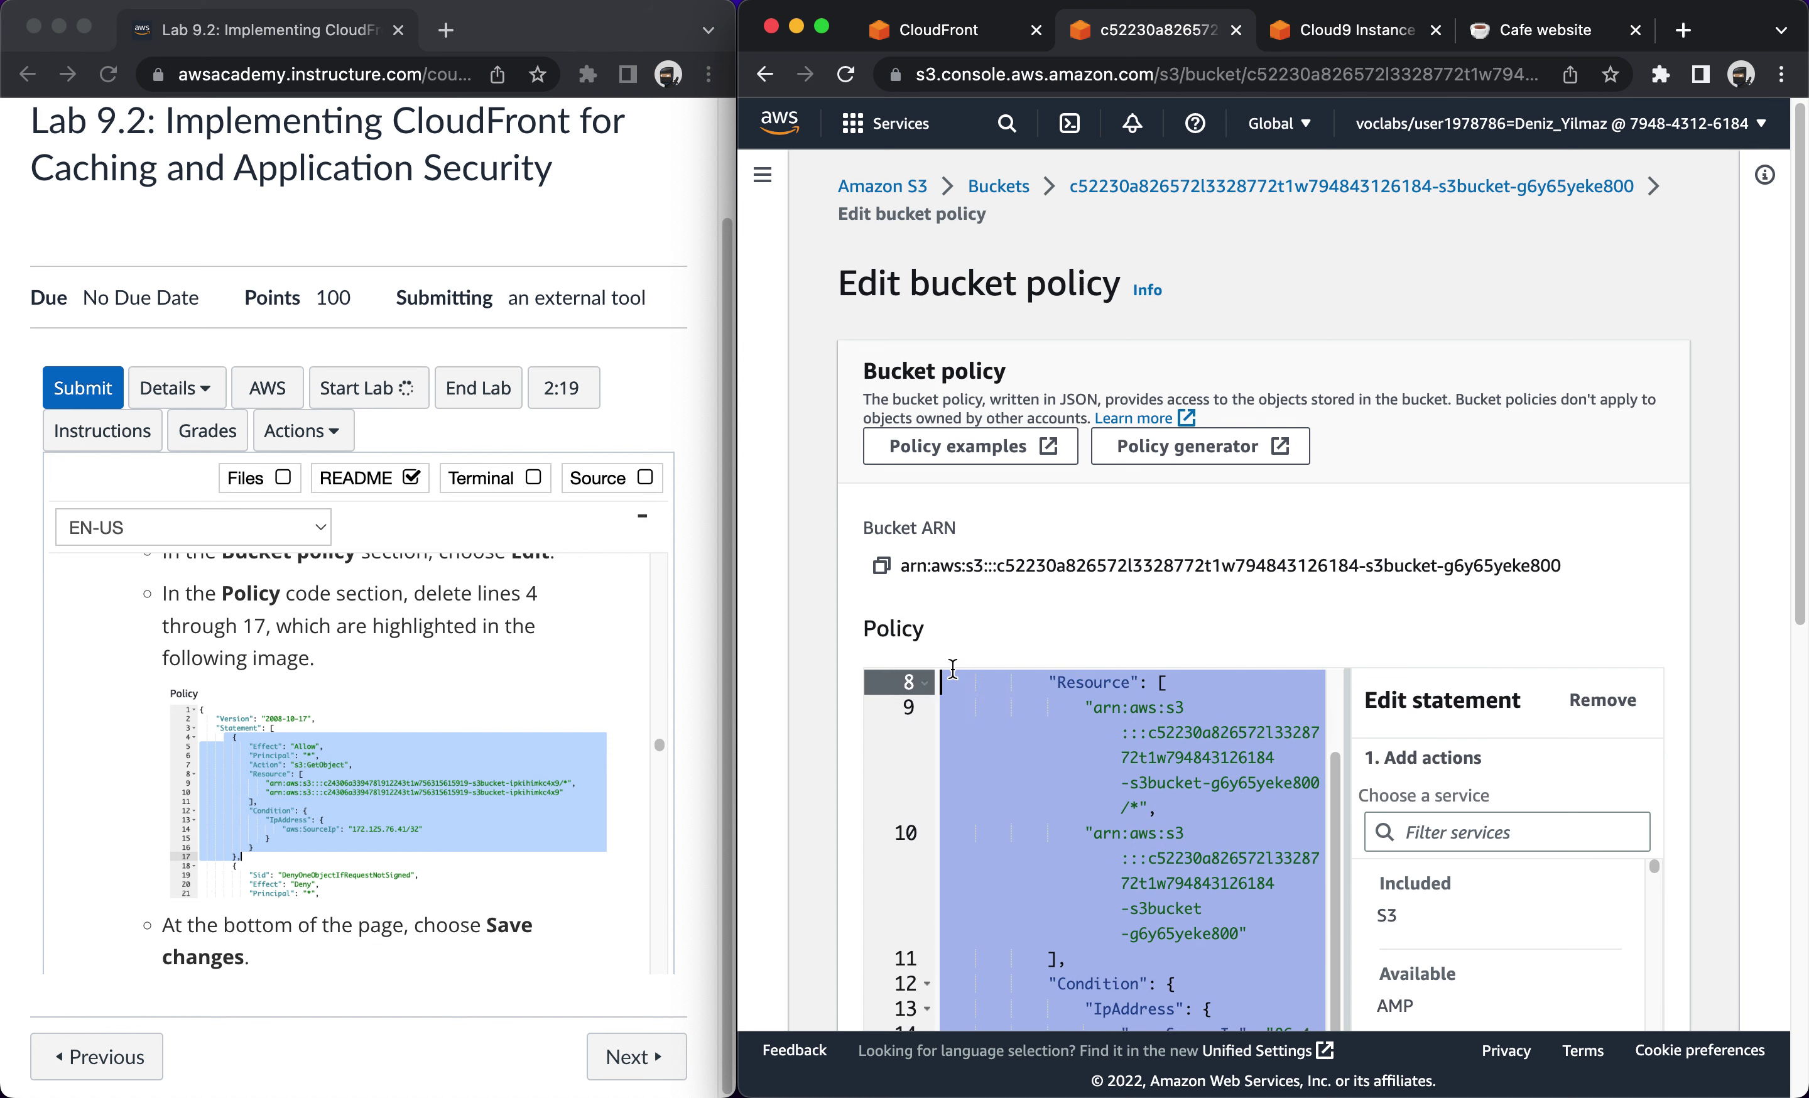
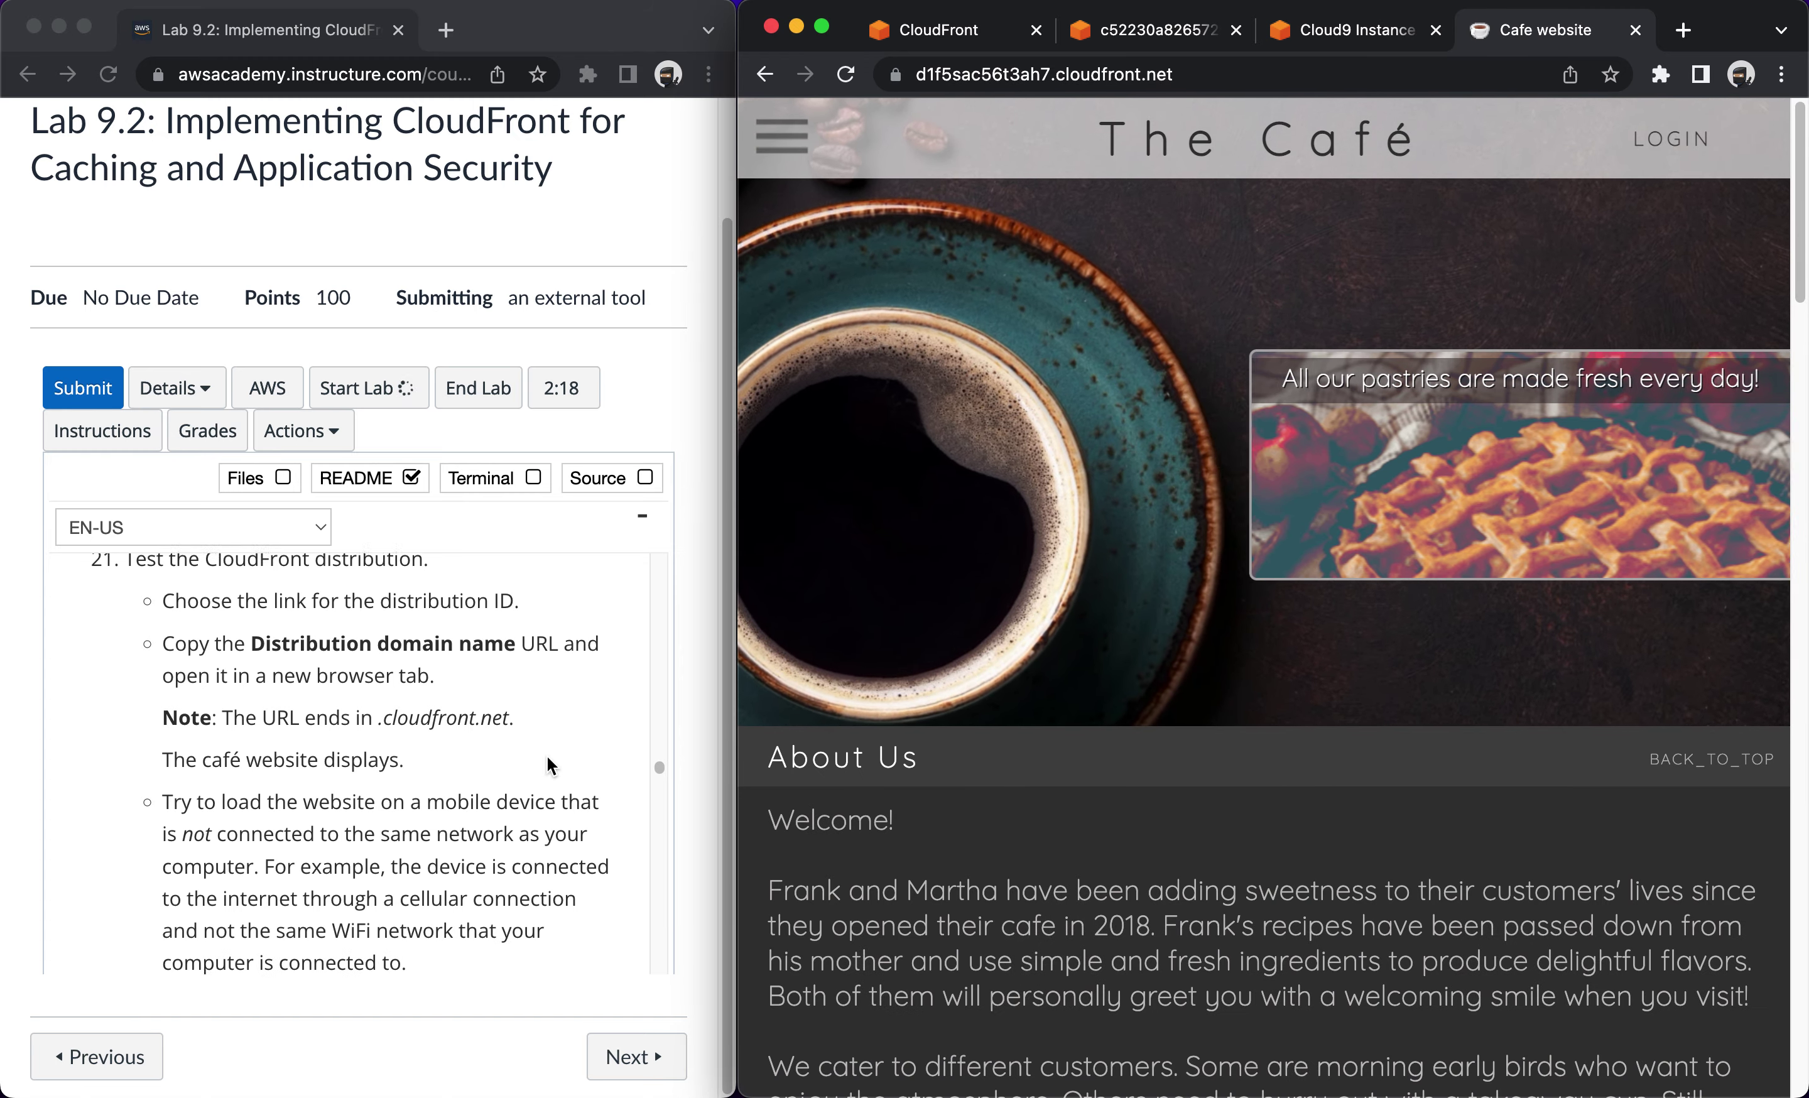
scroll(548, 756, down, 5)
scroll(547, 757, down, 5)
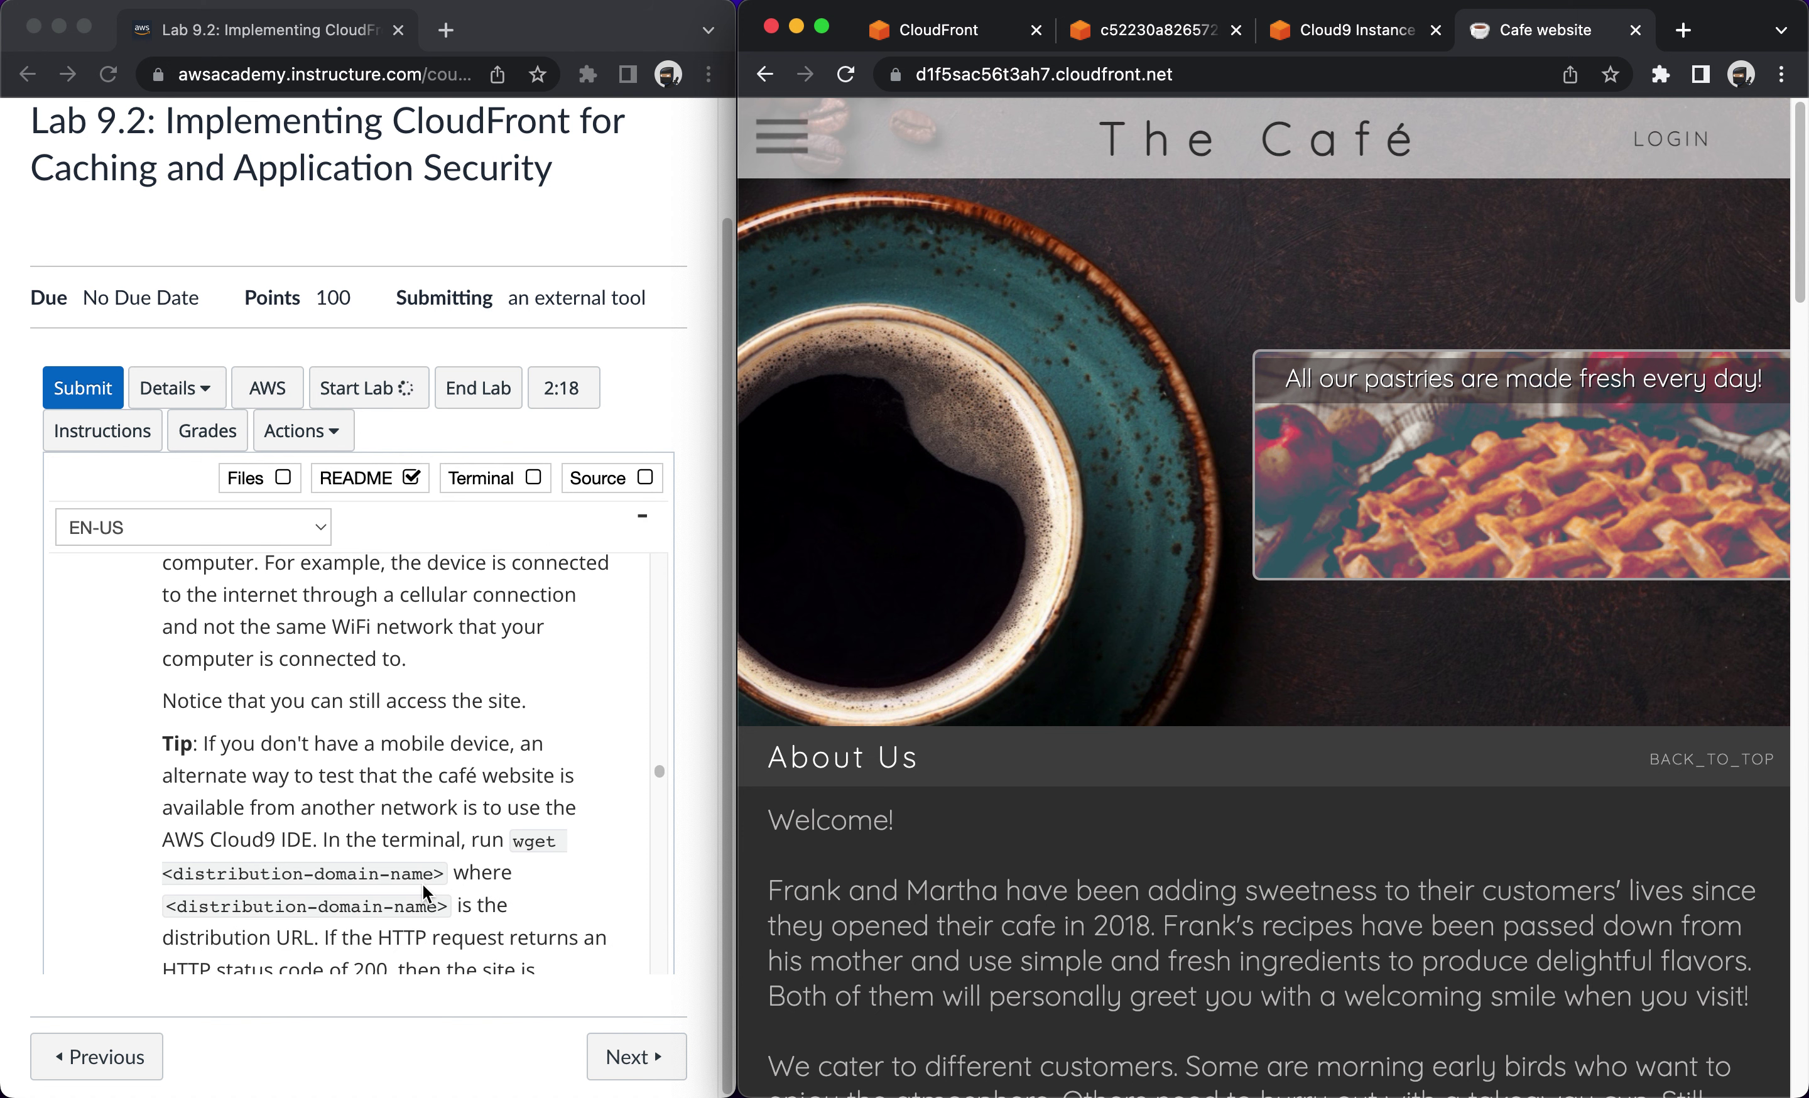
click(1320, 42)
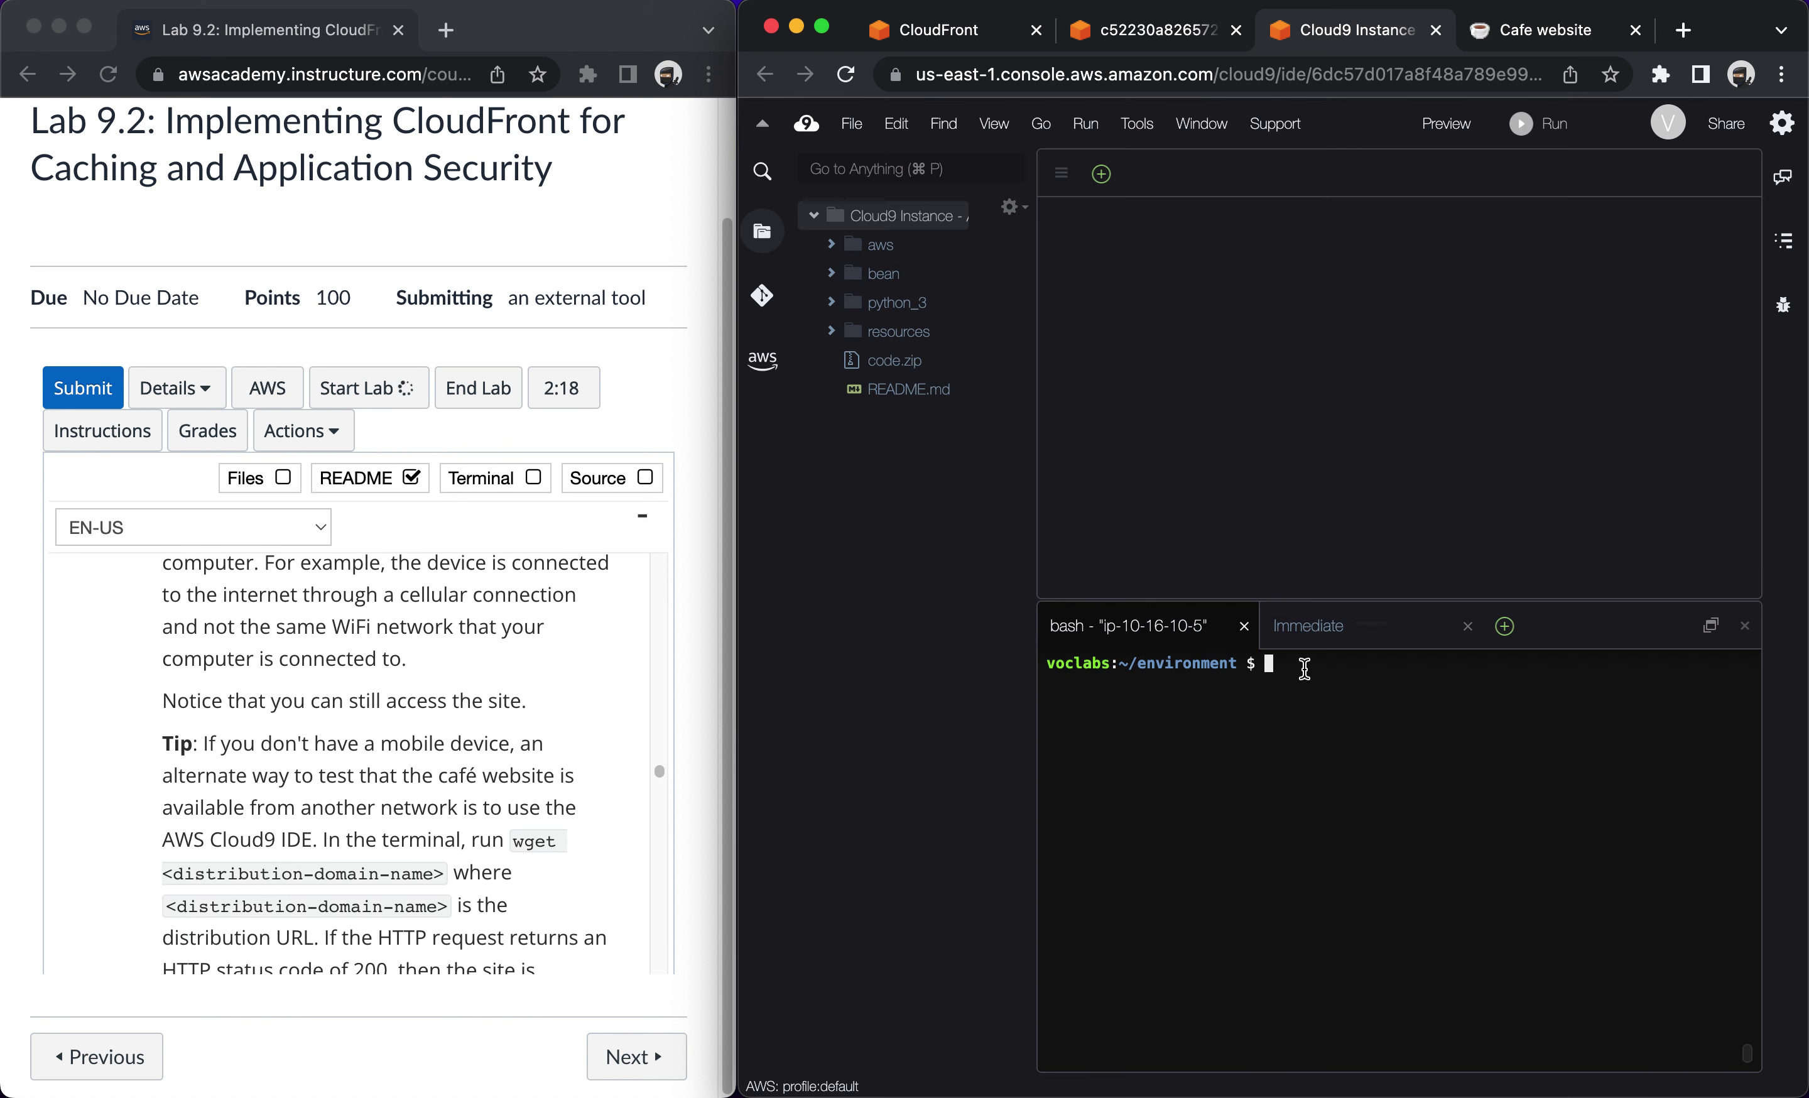
text(wget)
text(https://d1f5sac56t3ah7.cloudfront.net)
key(Return)
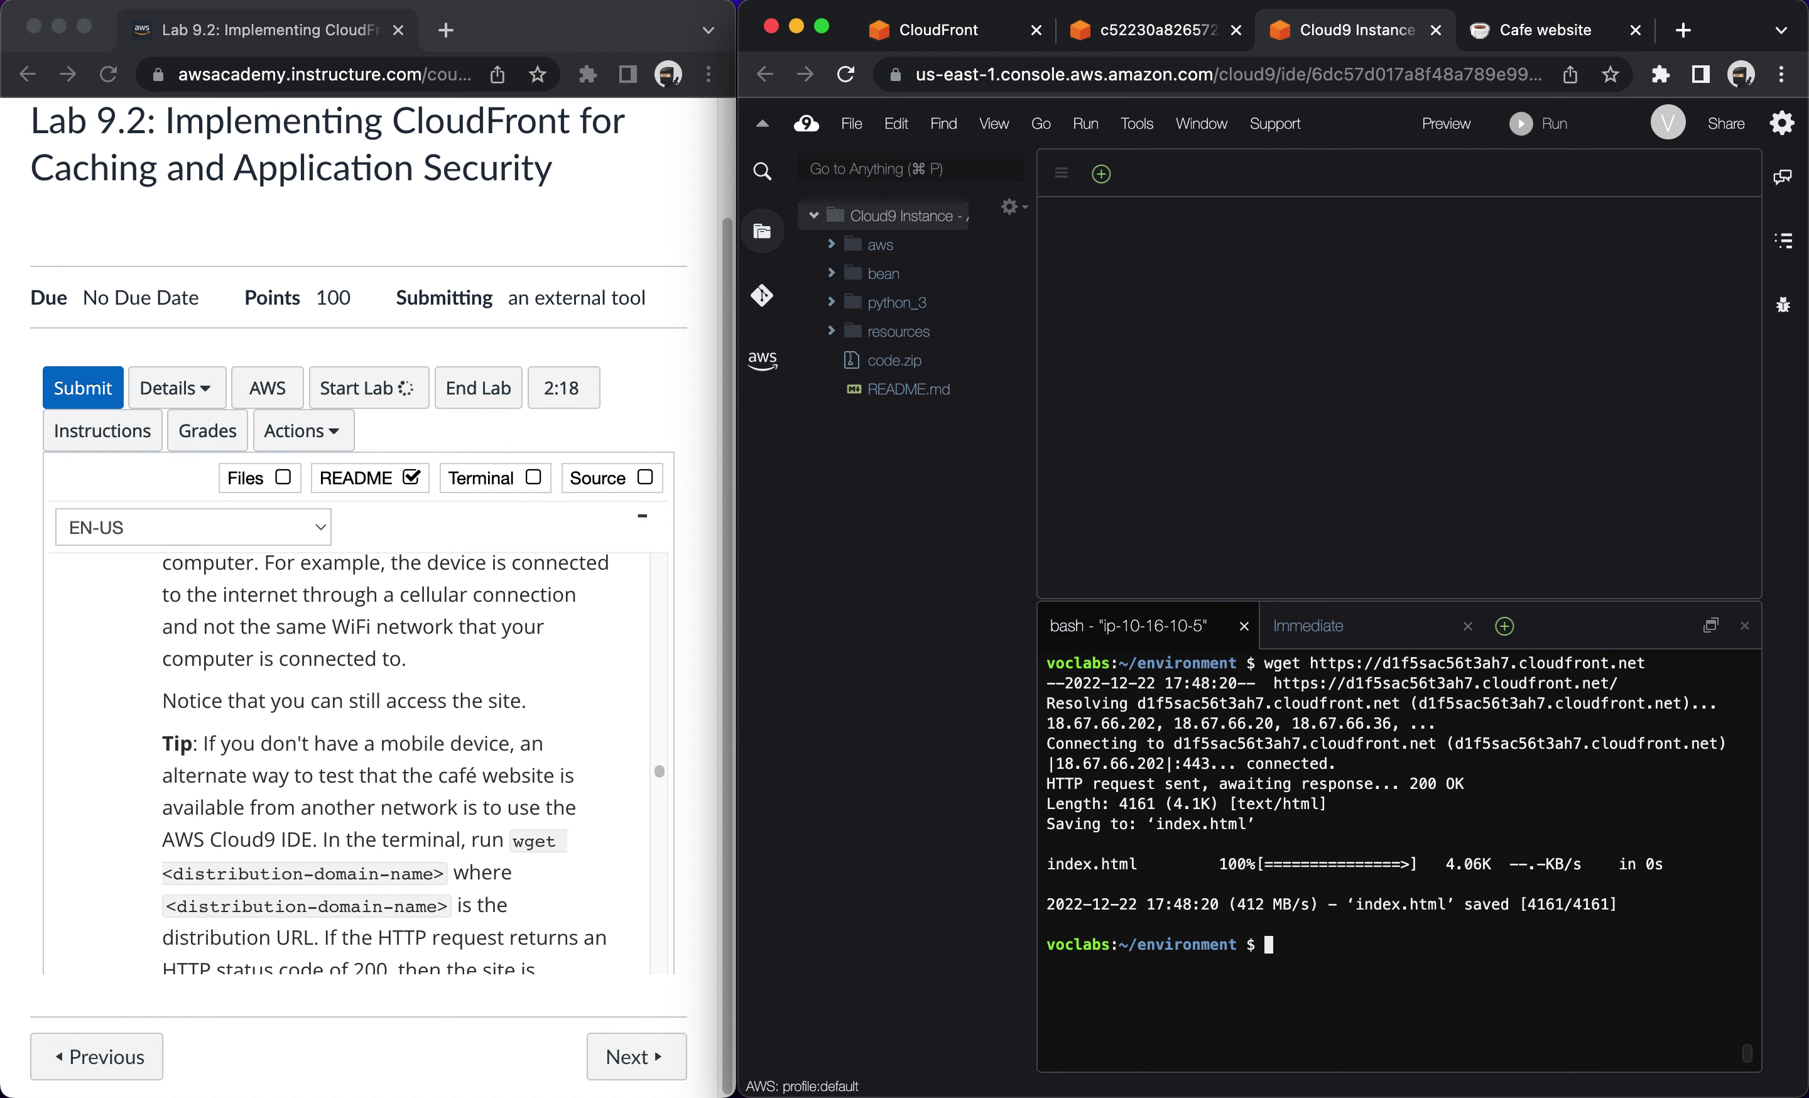
scroll(562, 925, down, 3)
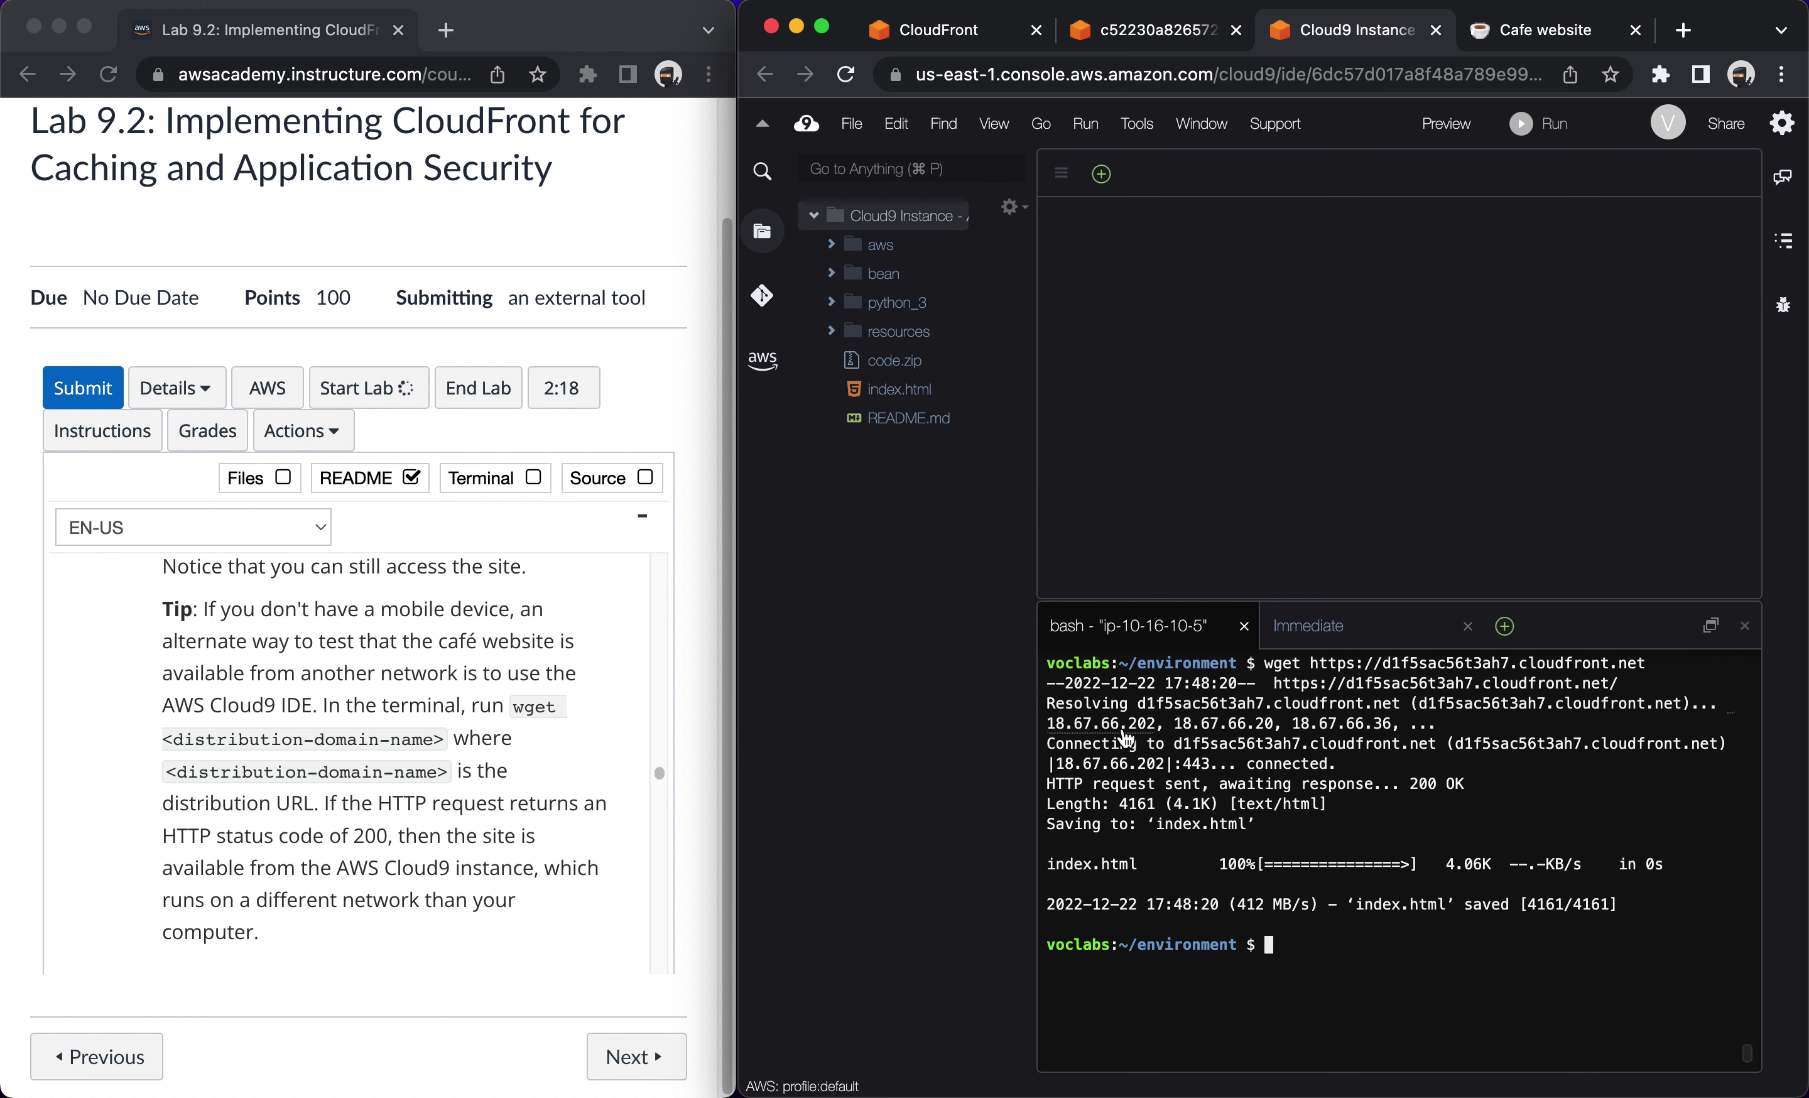
drag(1392, 785, 1498, 784)
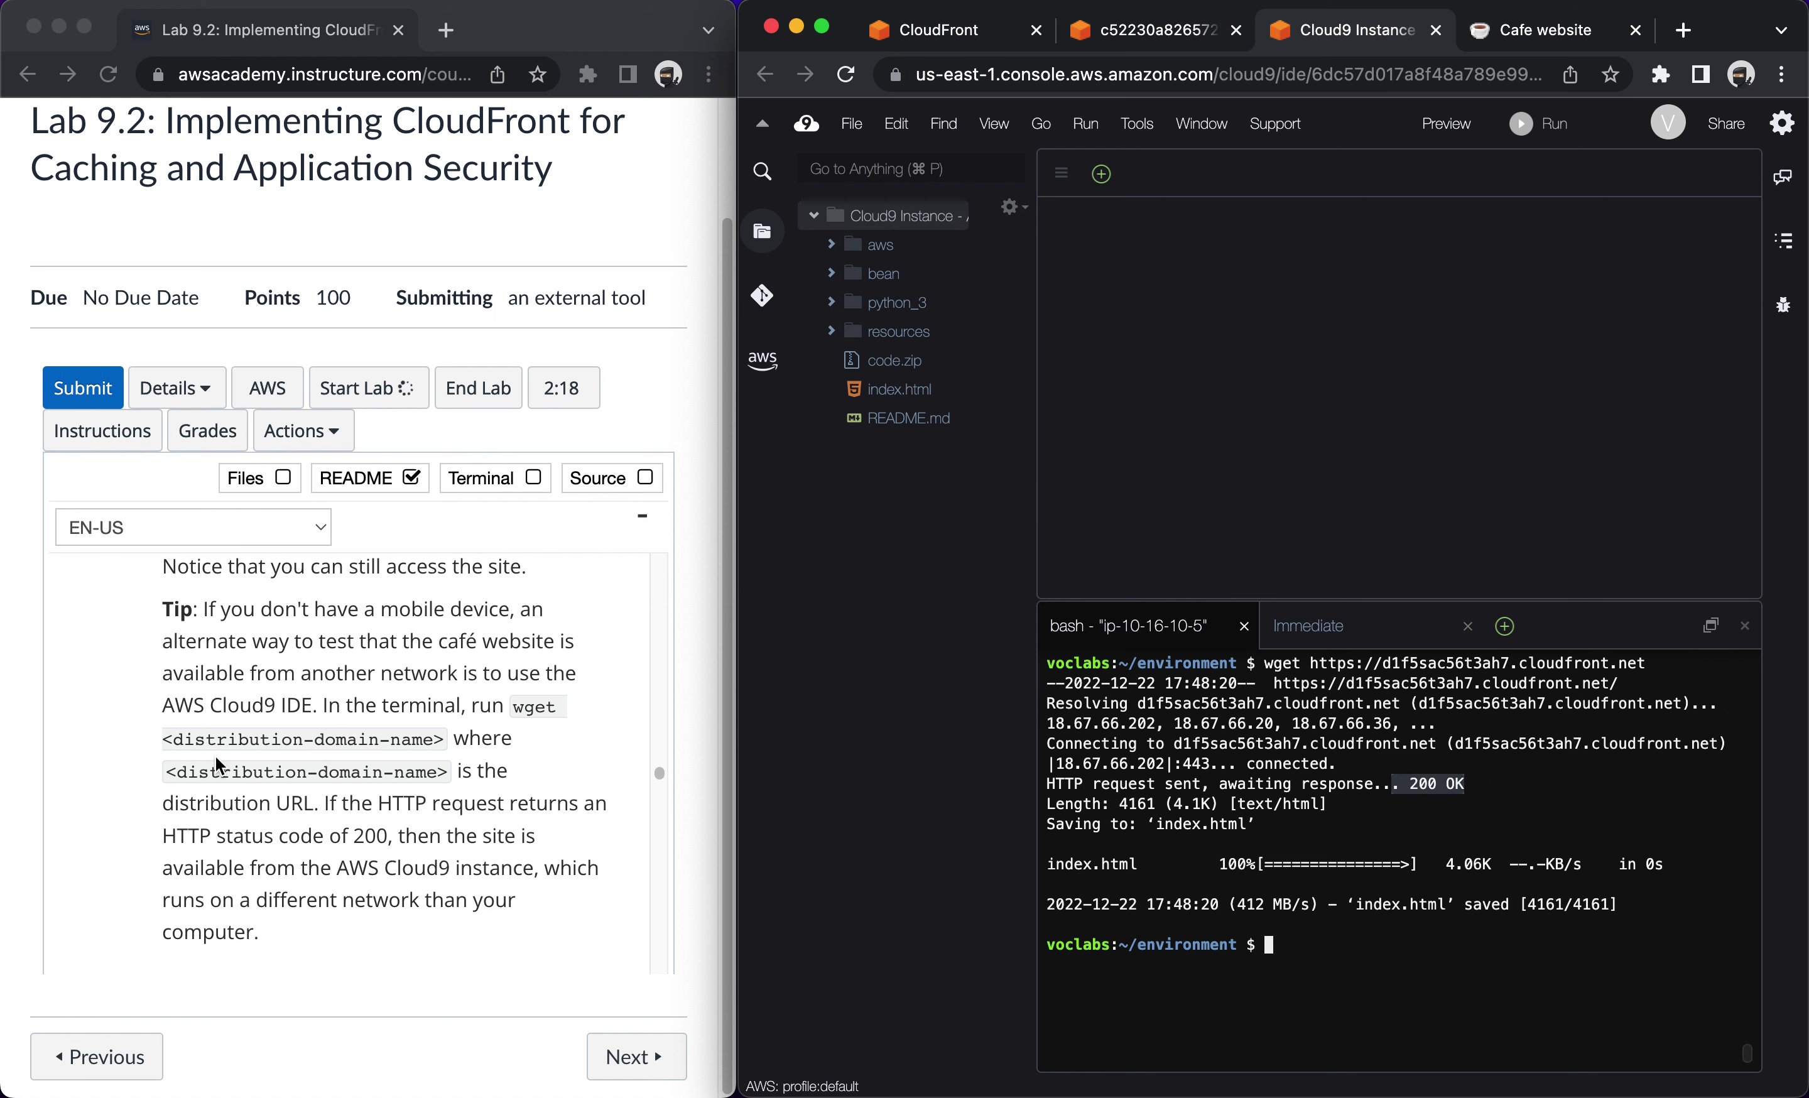
Read the Task 3 introduction on securing network access with AWS WAF and lab step 22 on creating an IP set.
scroll(377, 839, down, 5)
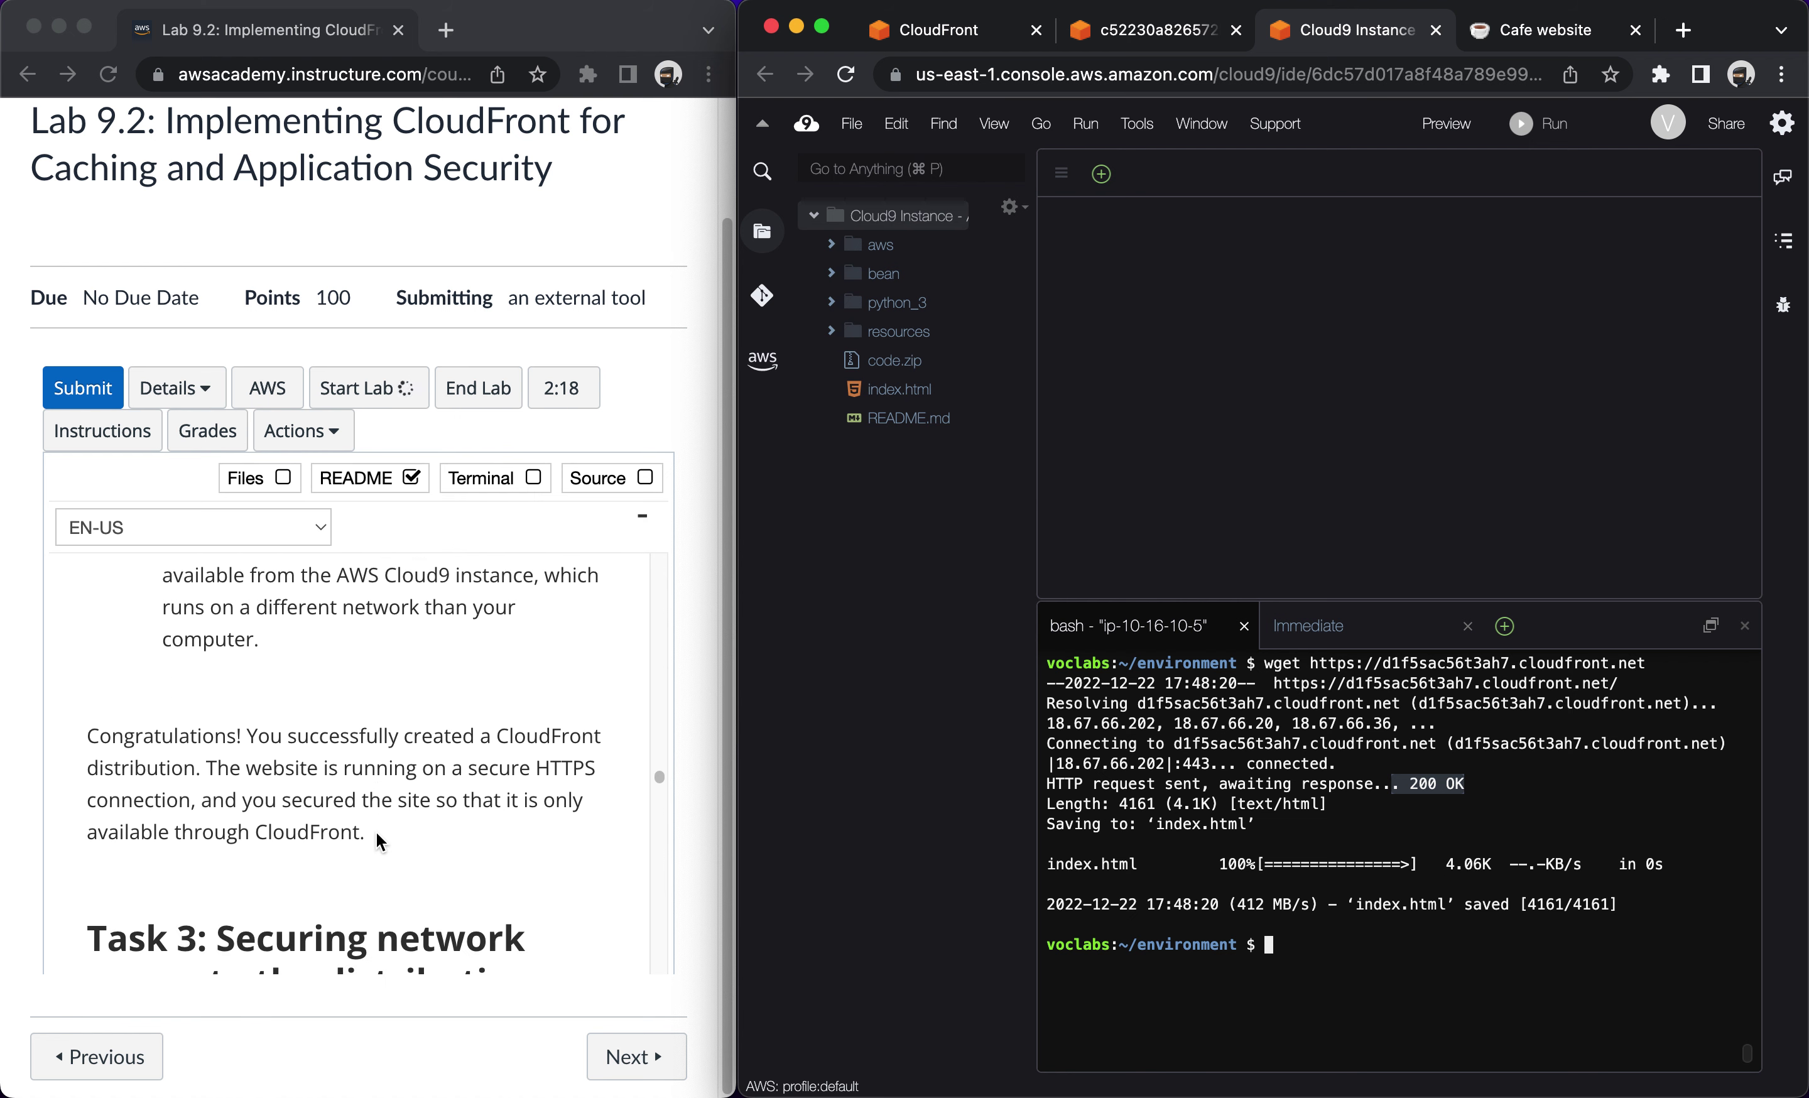
scroll(377, 841, down, 3)
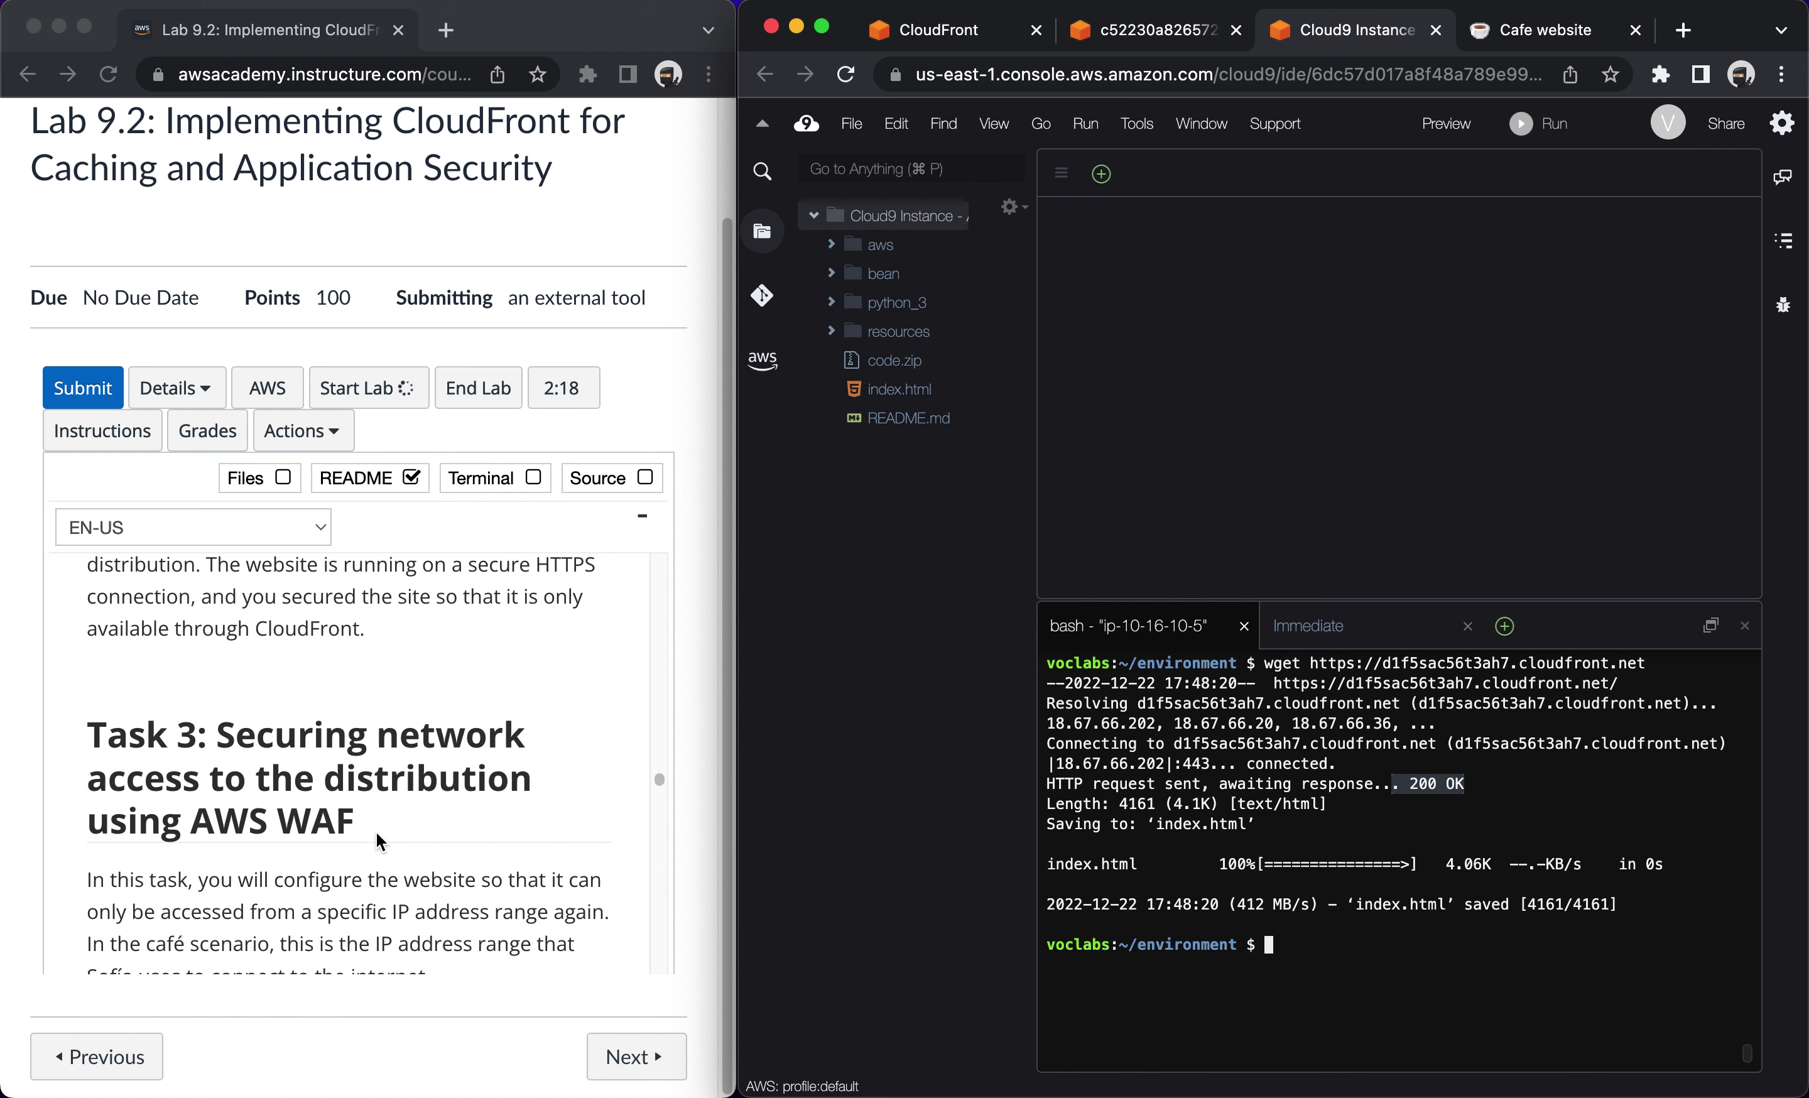
scroll(377, 841, down, 2)
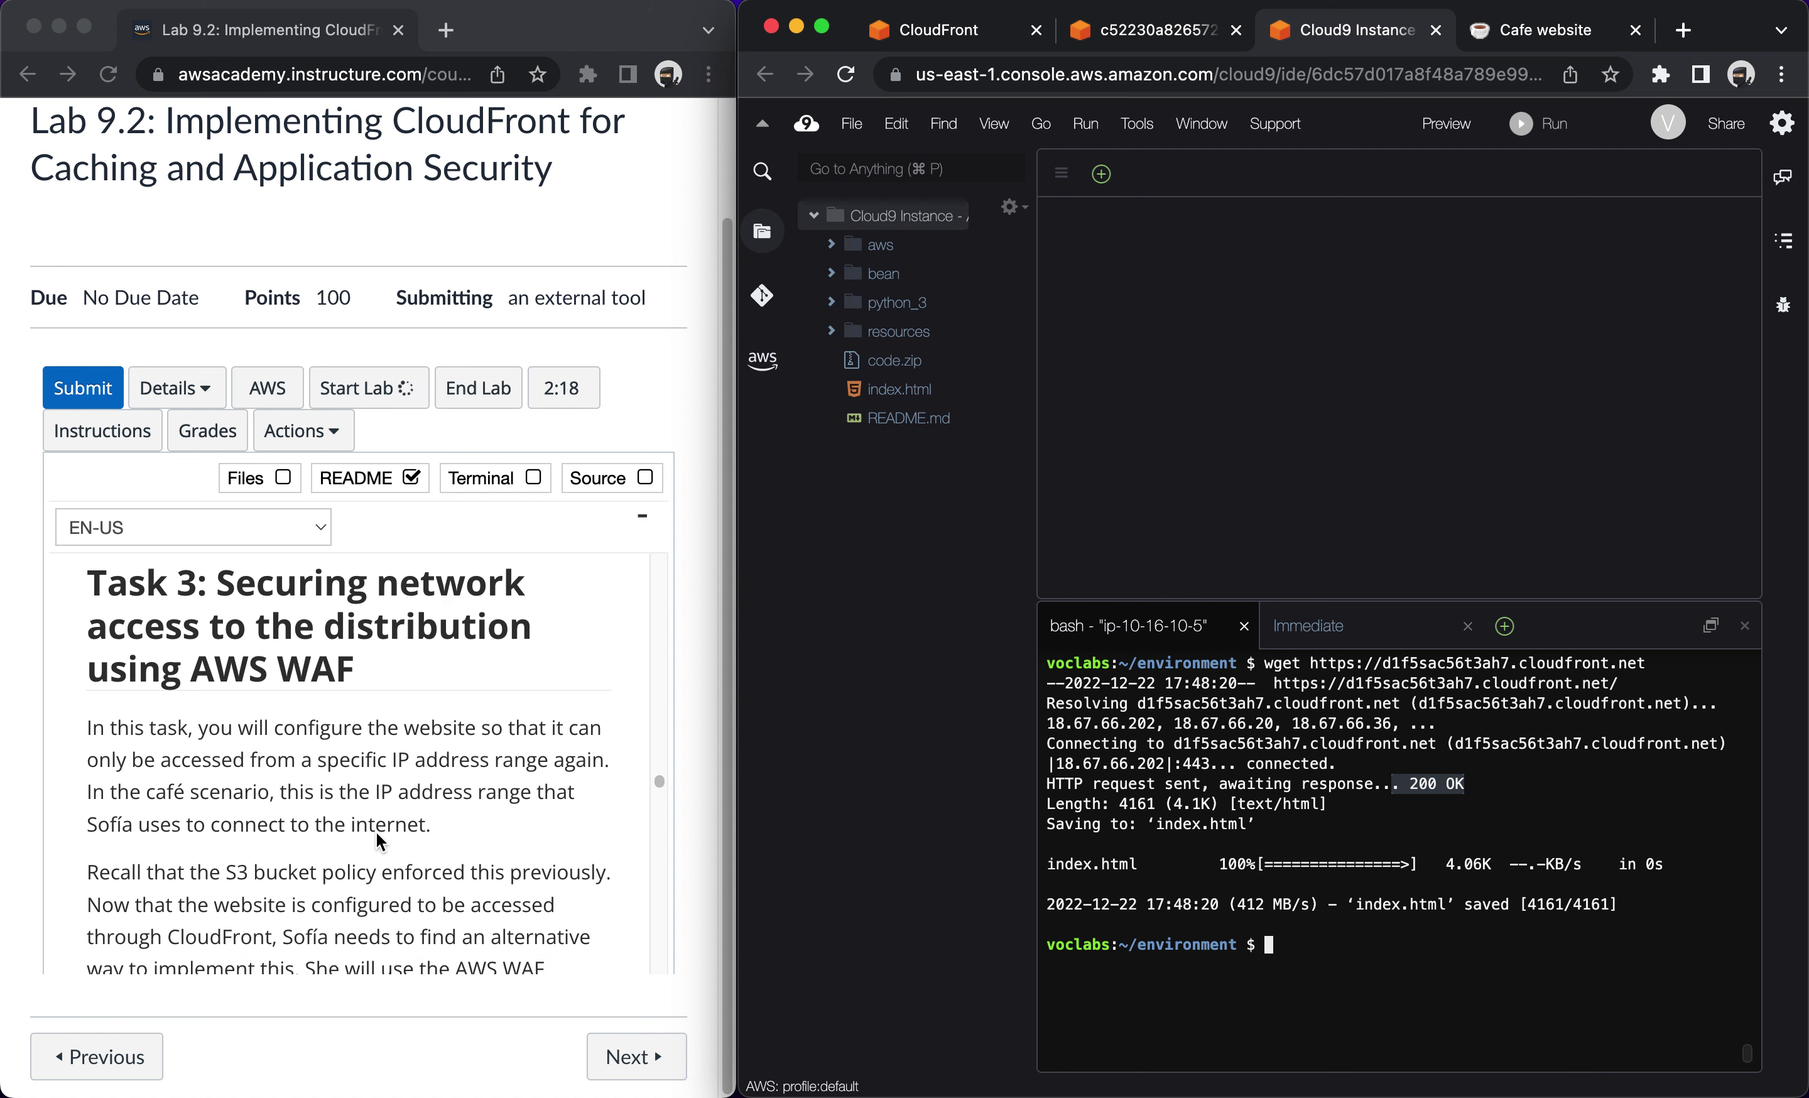
scroll(377, 840, down, 2)
scroll(377, 840, down, 2)
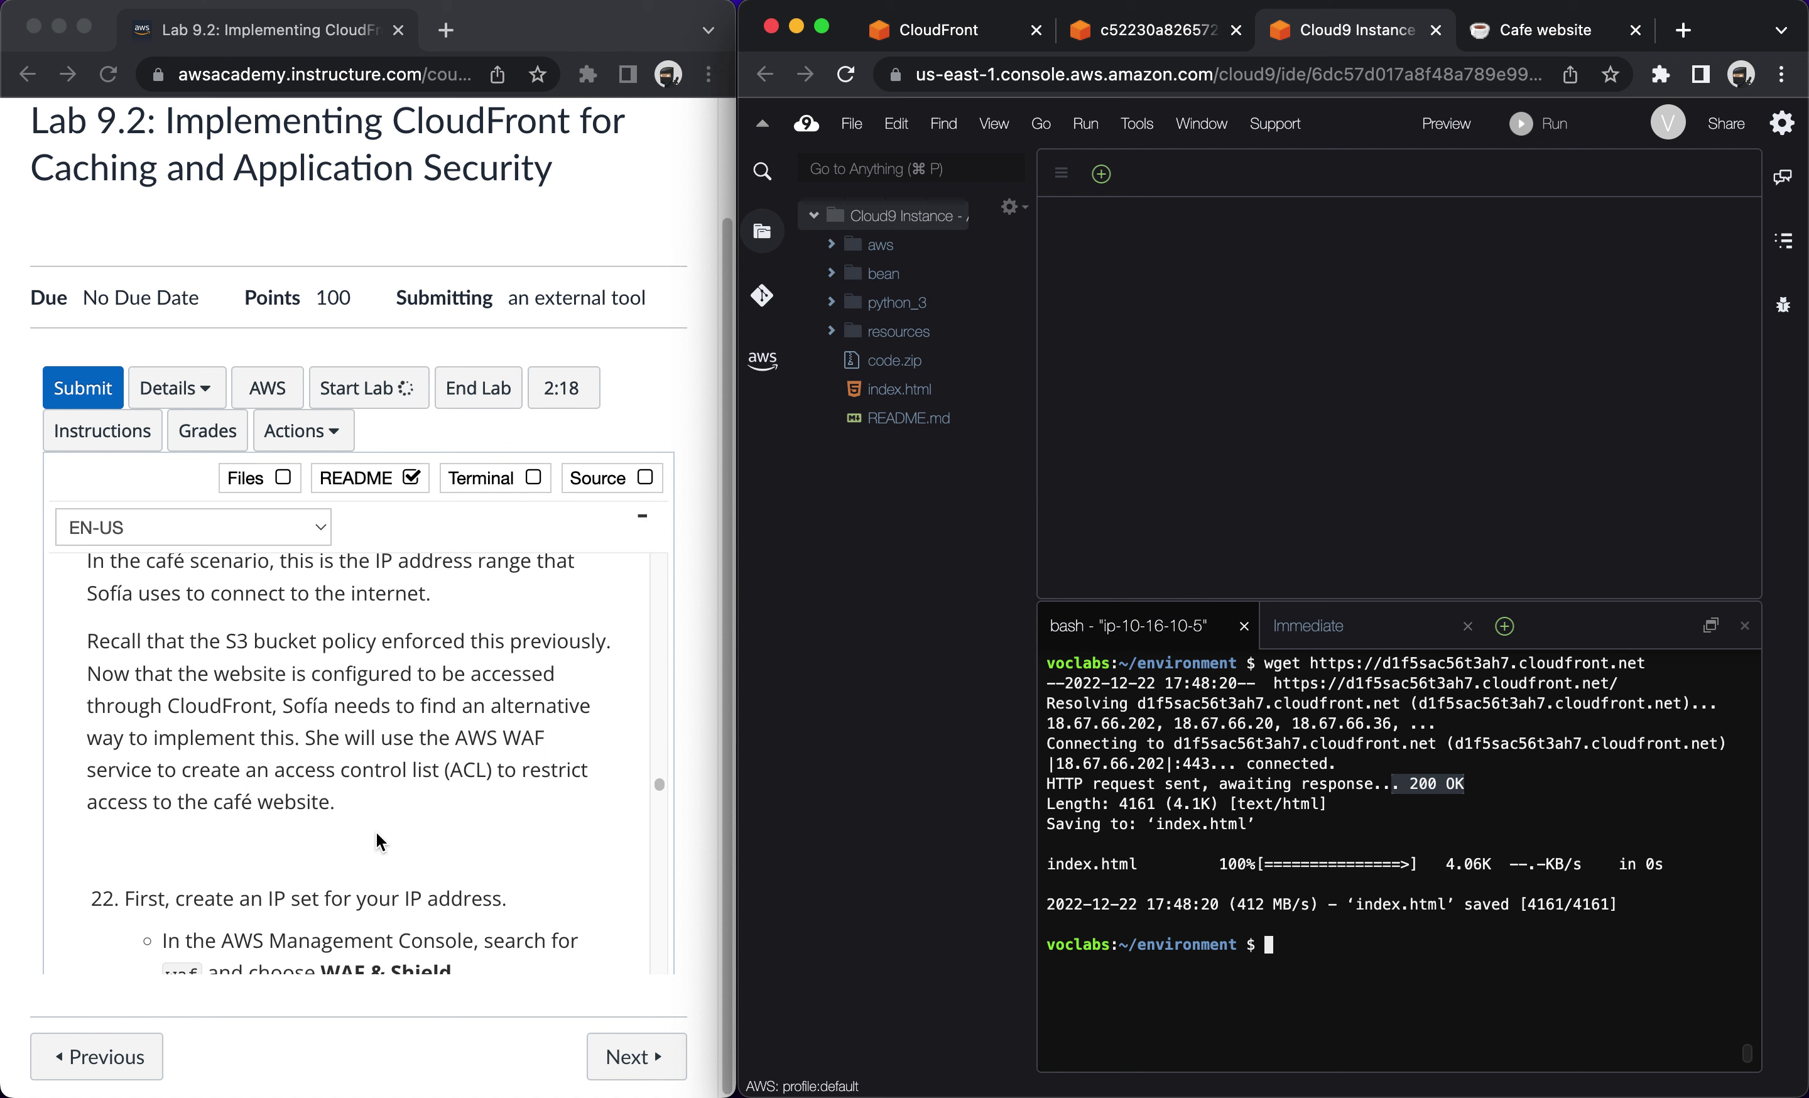
scroll(377, 841, down, 2)
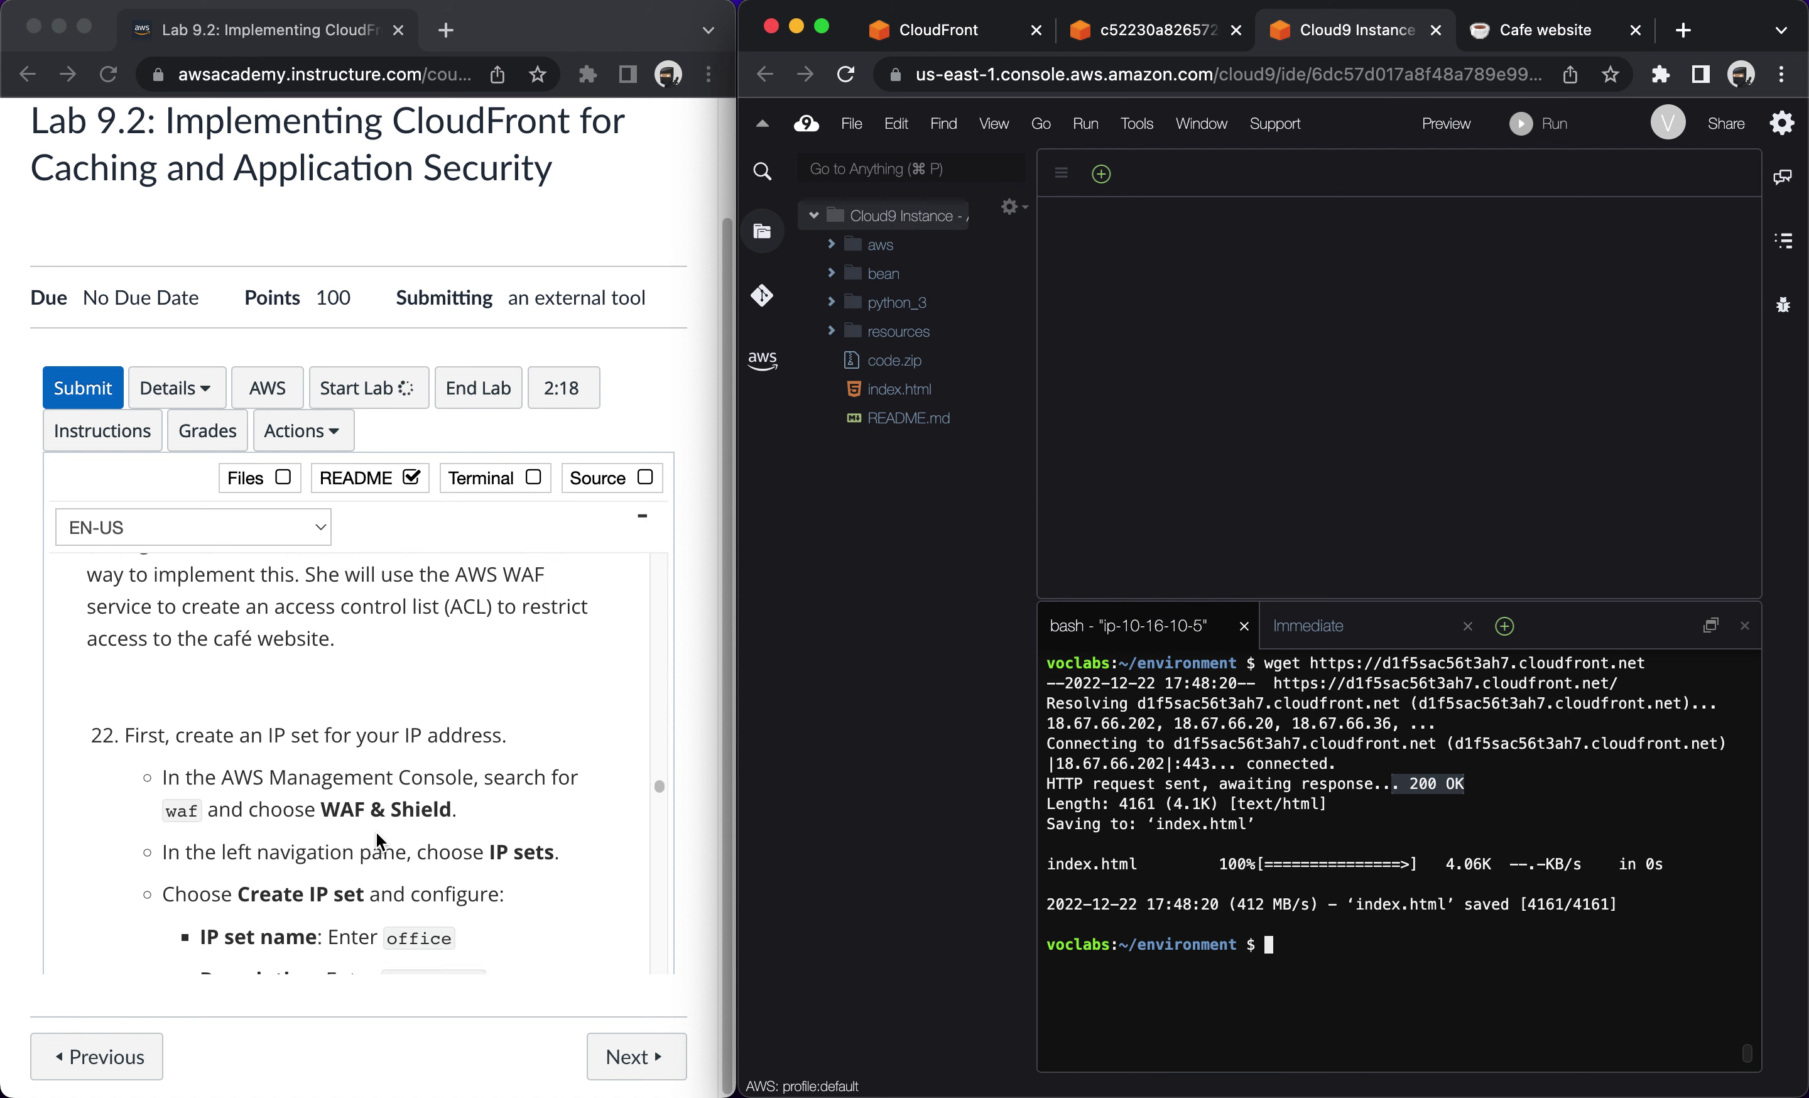
scroll(377, 840, down, 2)
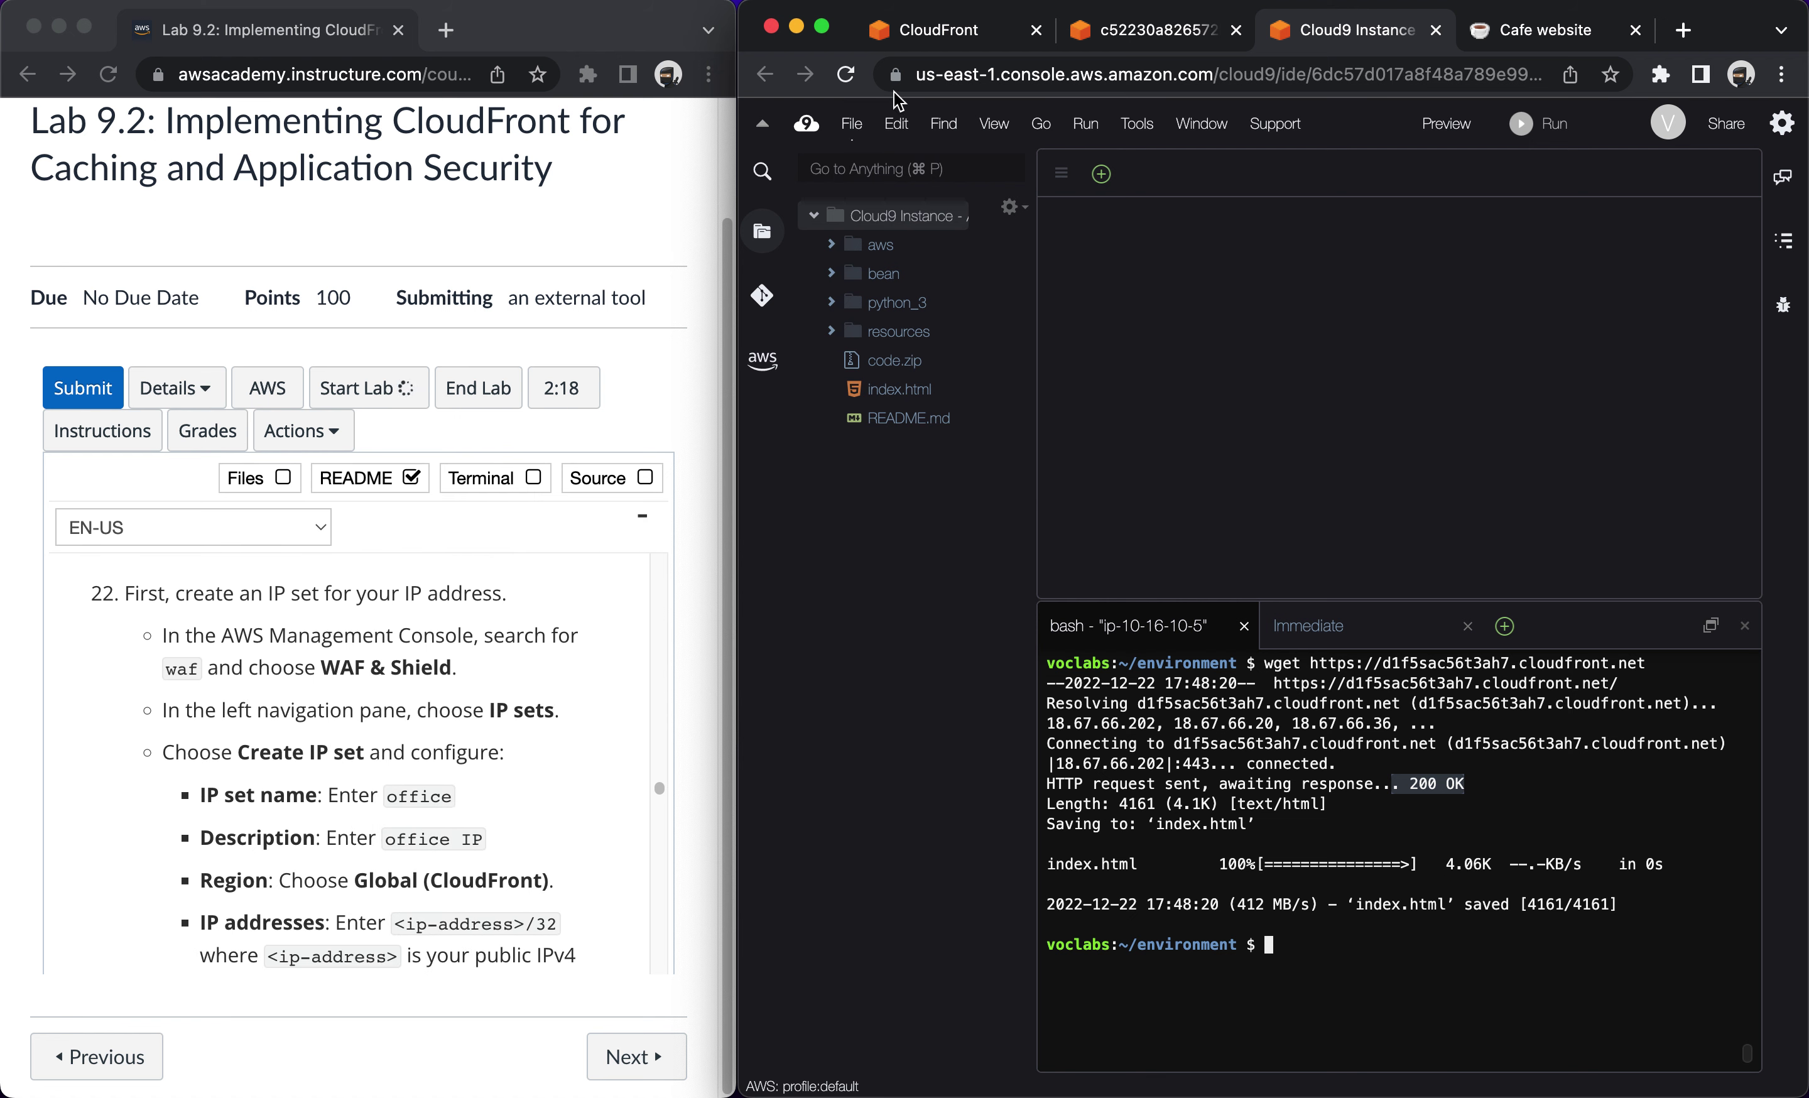
Search the AWS console for waf, open WAF & Shield and start creating an IP set.
click(1114, 31)
click(1005, 126)
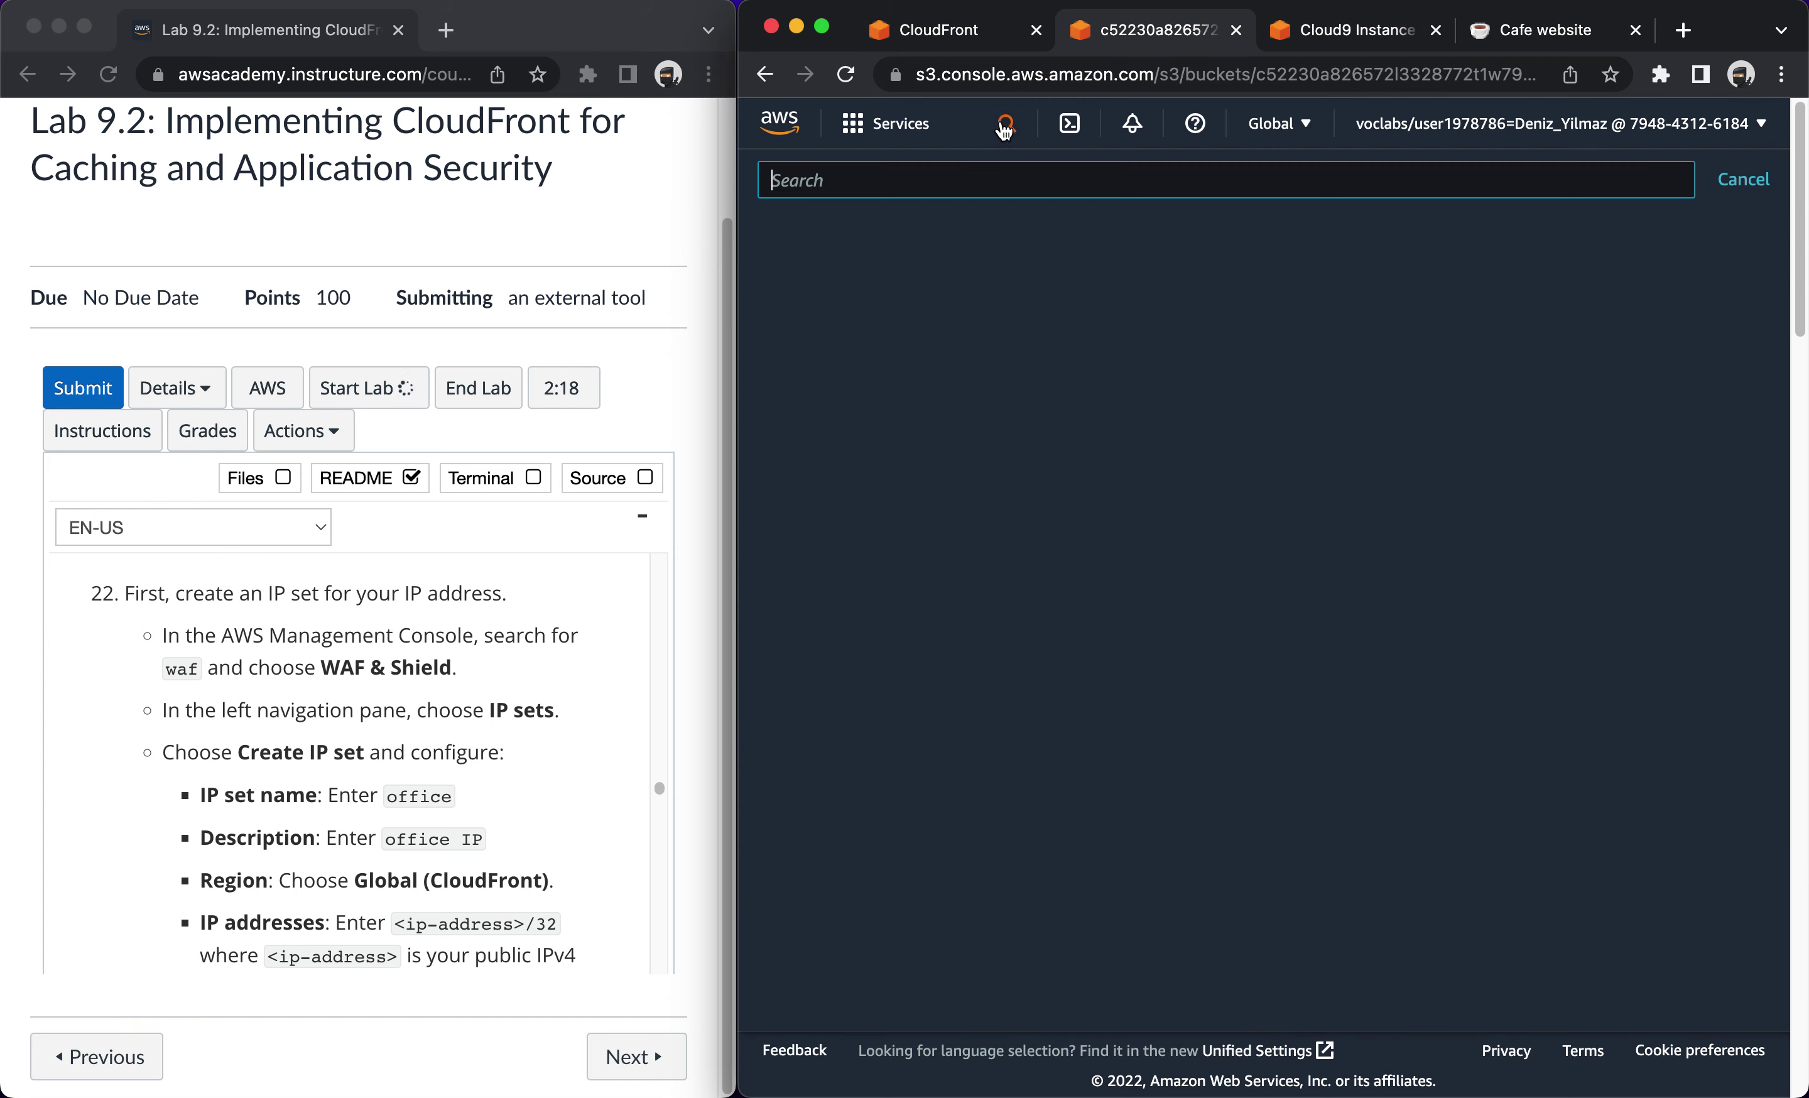
text(waf)
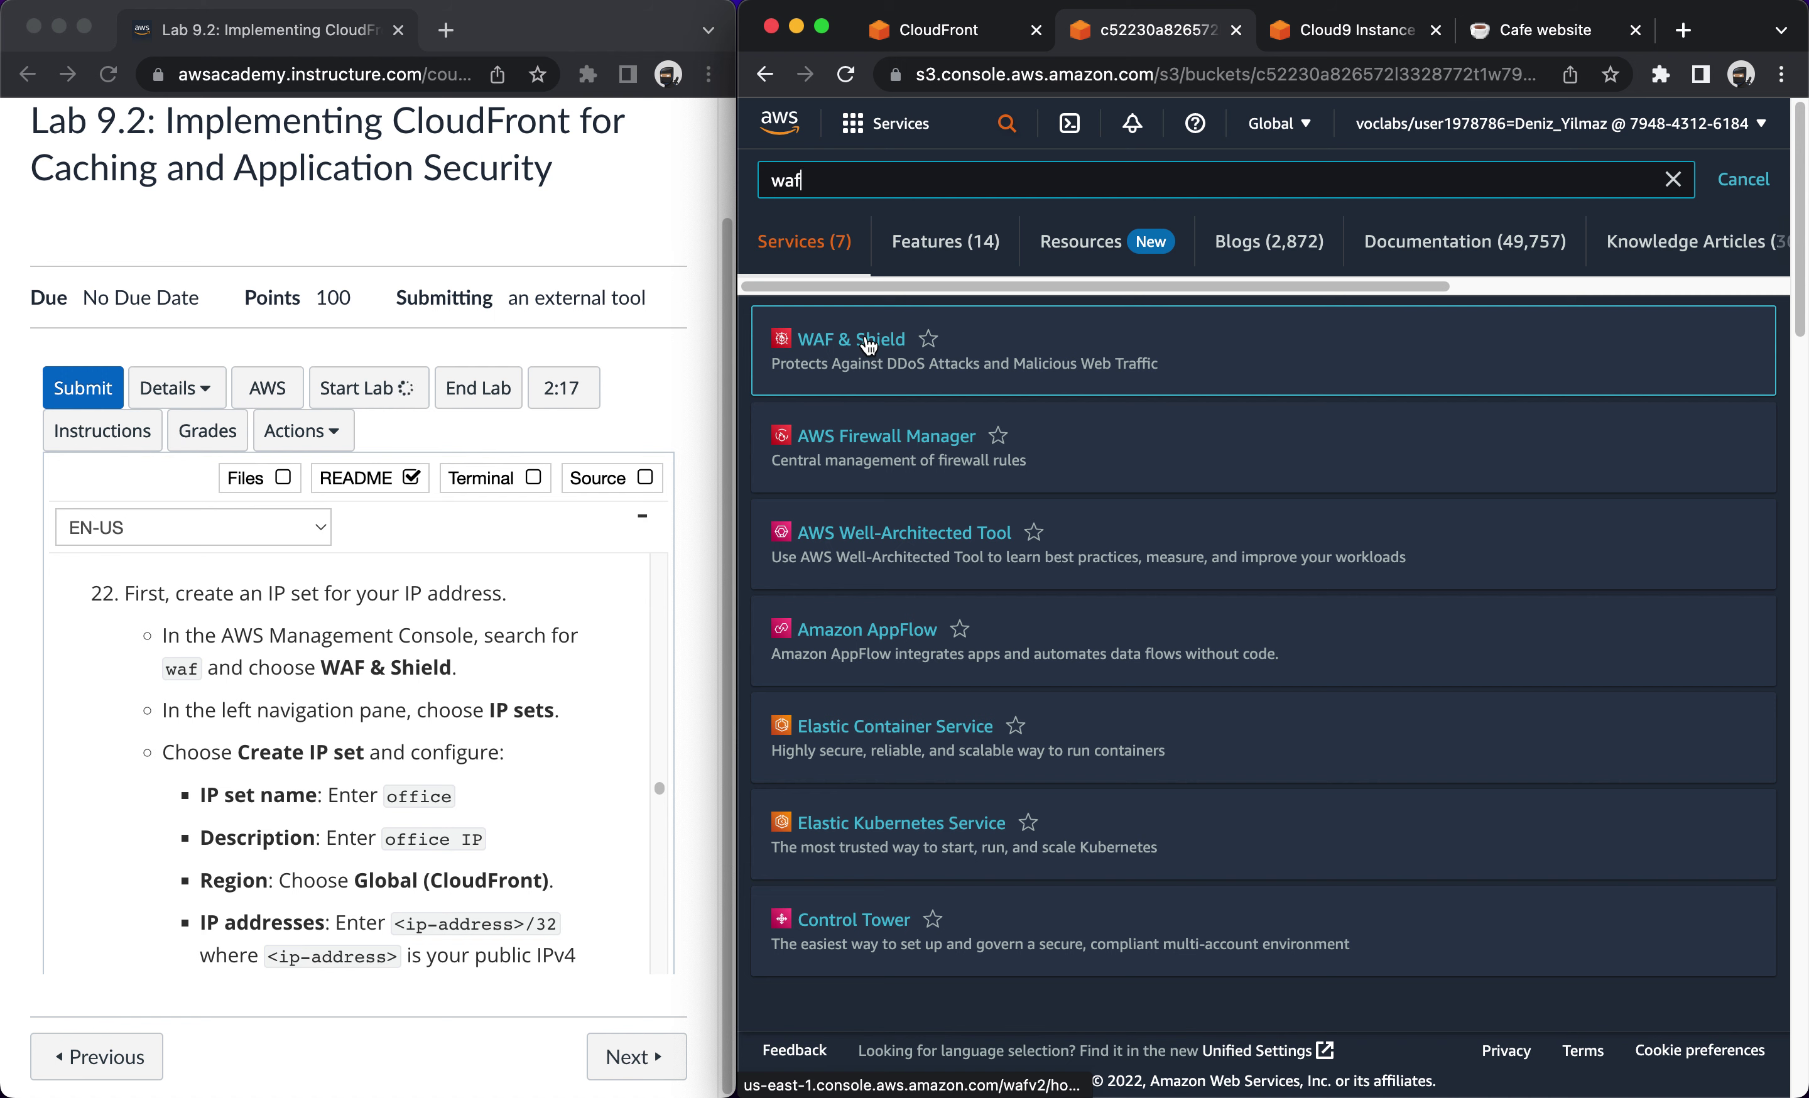
click(864, 335)
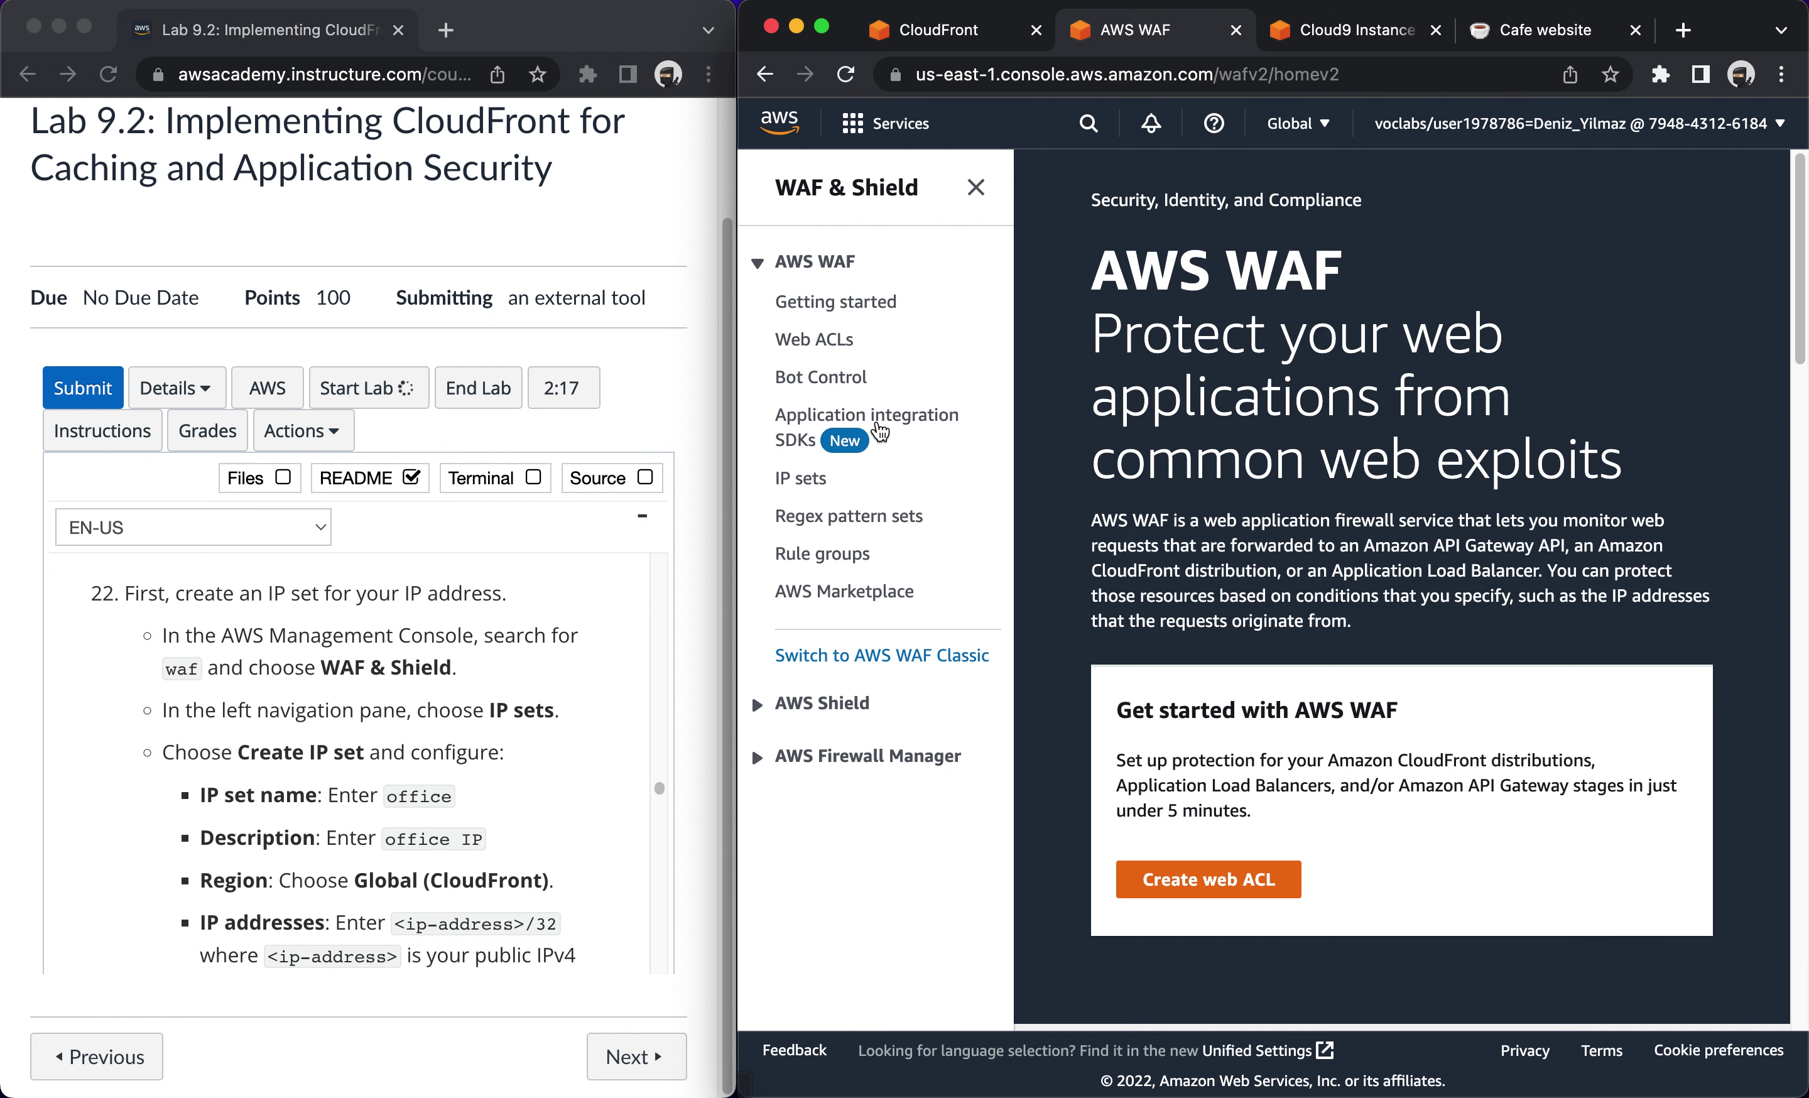
click(821, 482)
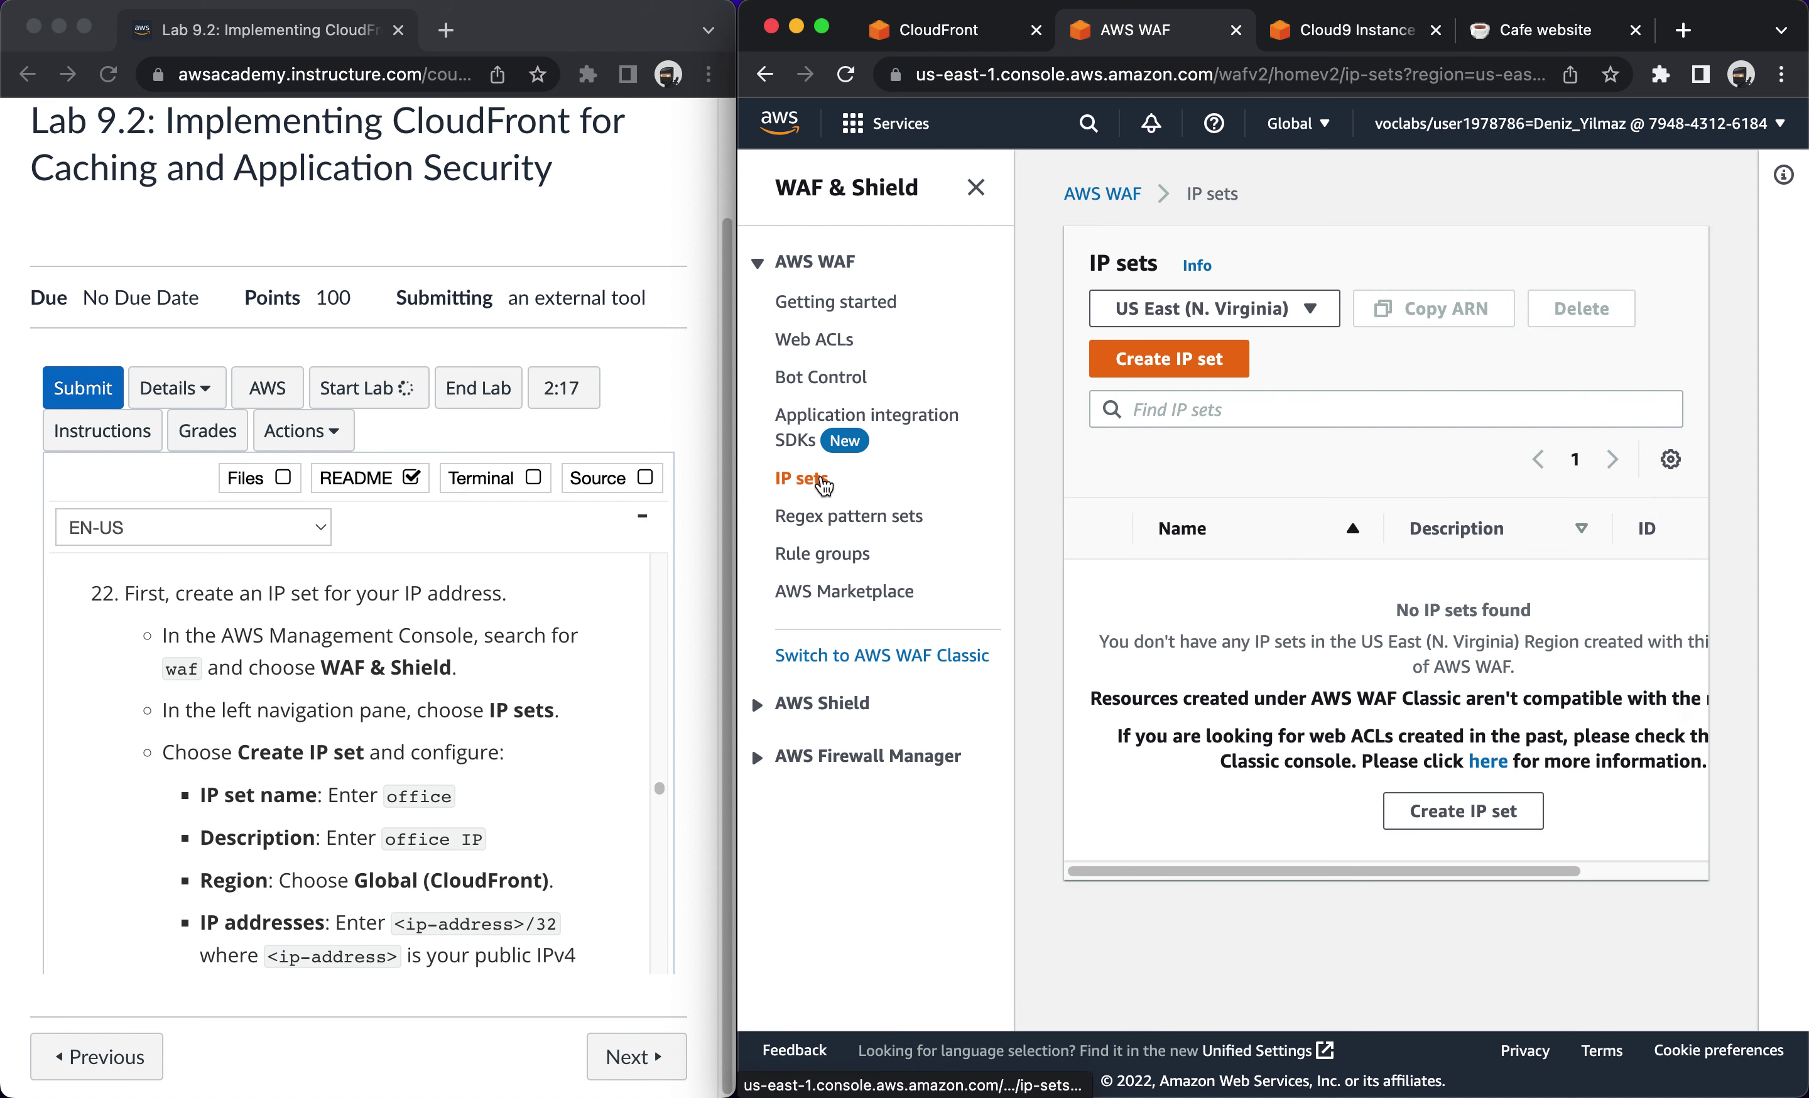
click(1409, 815)
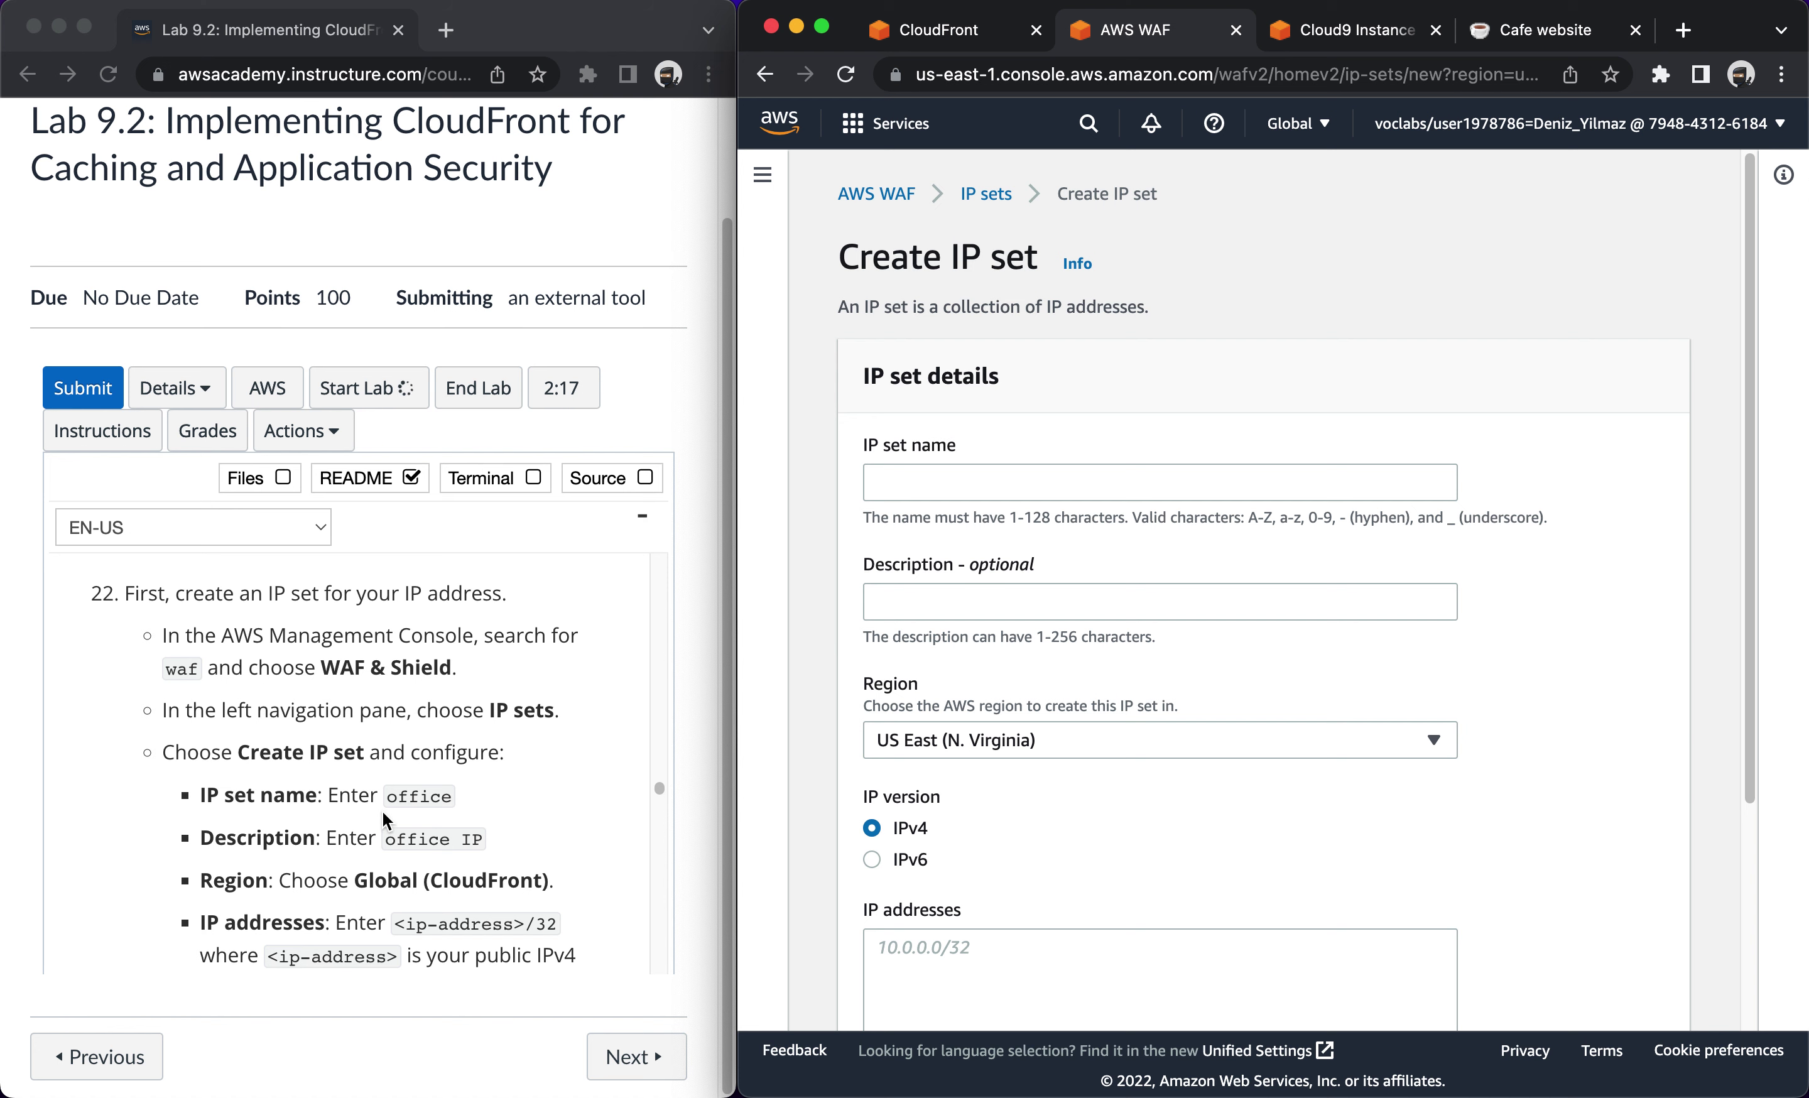
Copy the IP set name office from the lab instructions into the form and set the description to Office IP.
double_click(413, 797)
key(super+c)
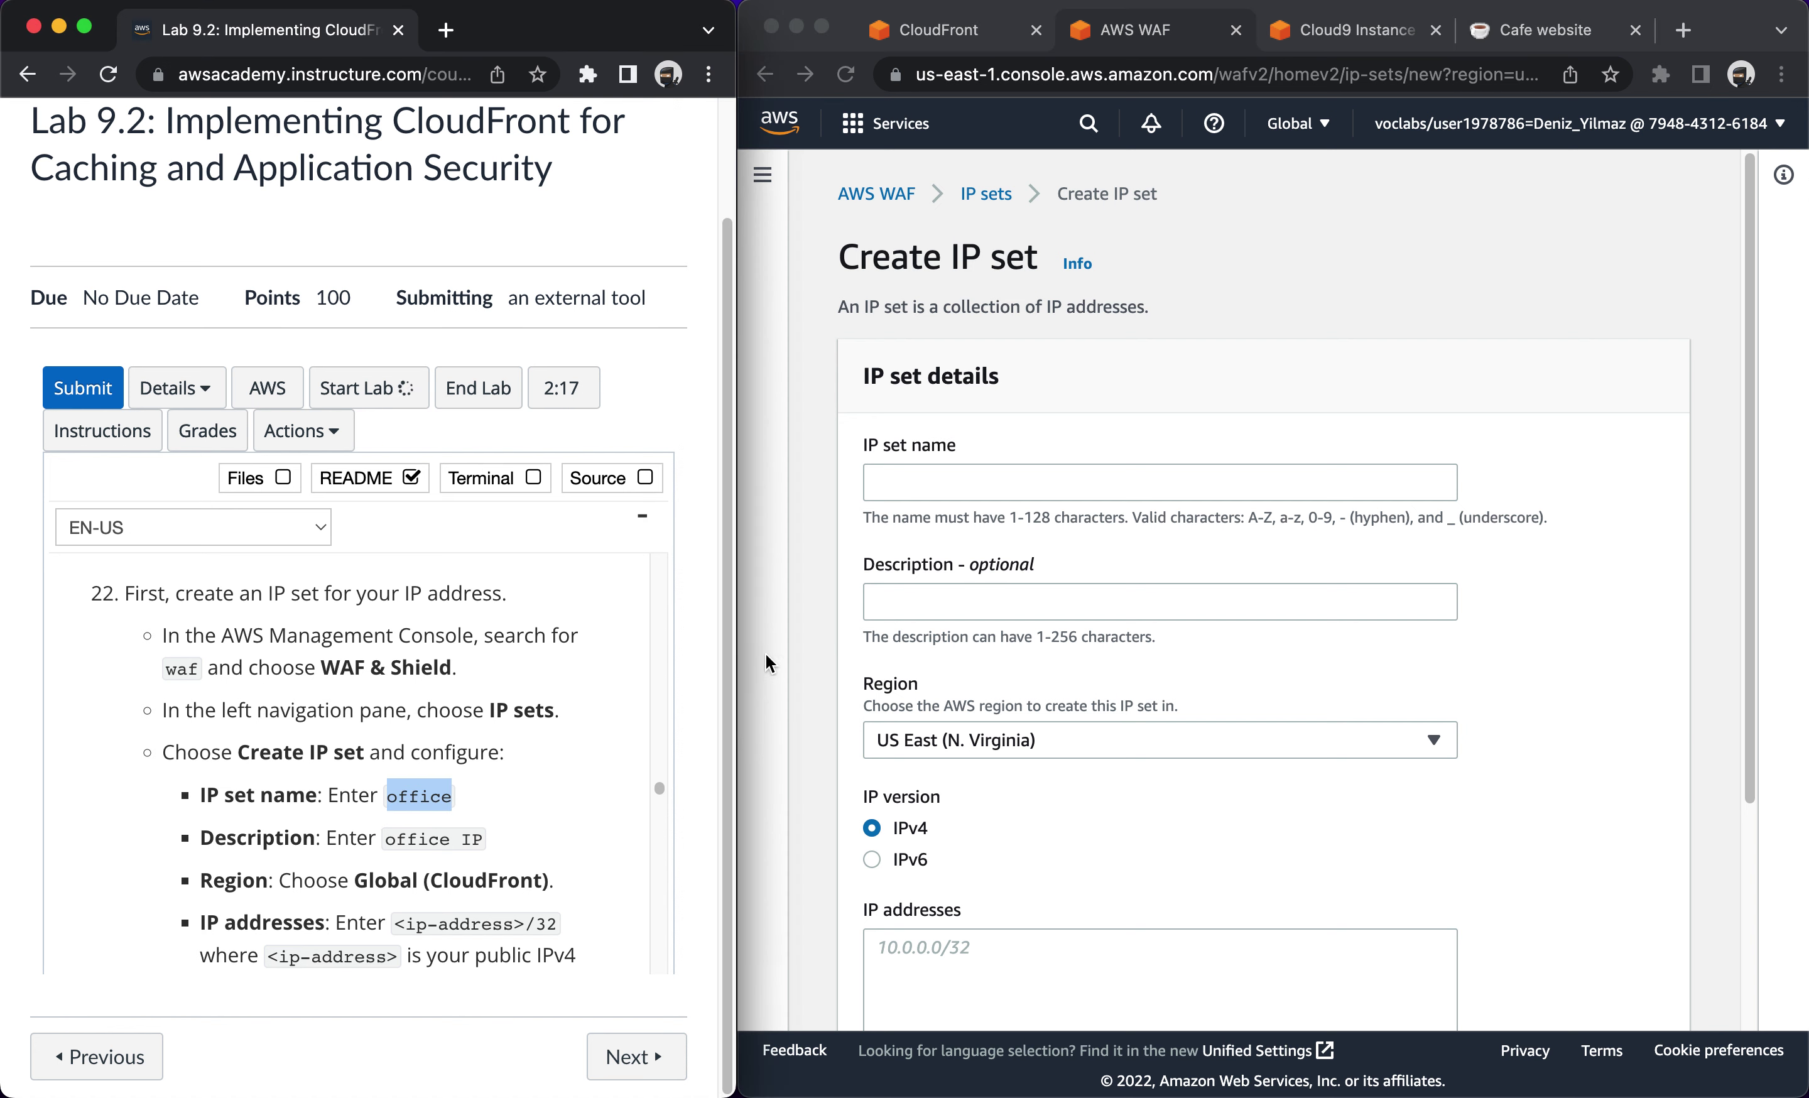
click(897, 488)
key(super+v)
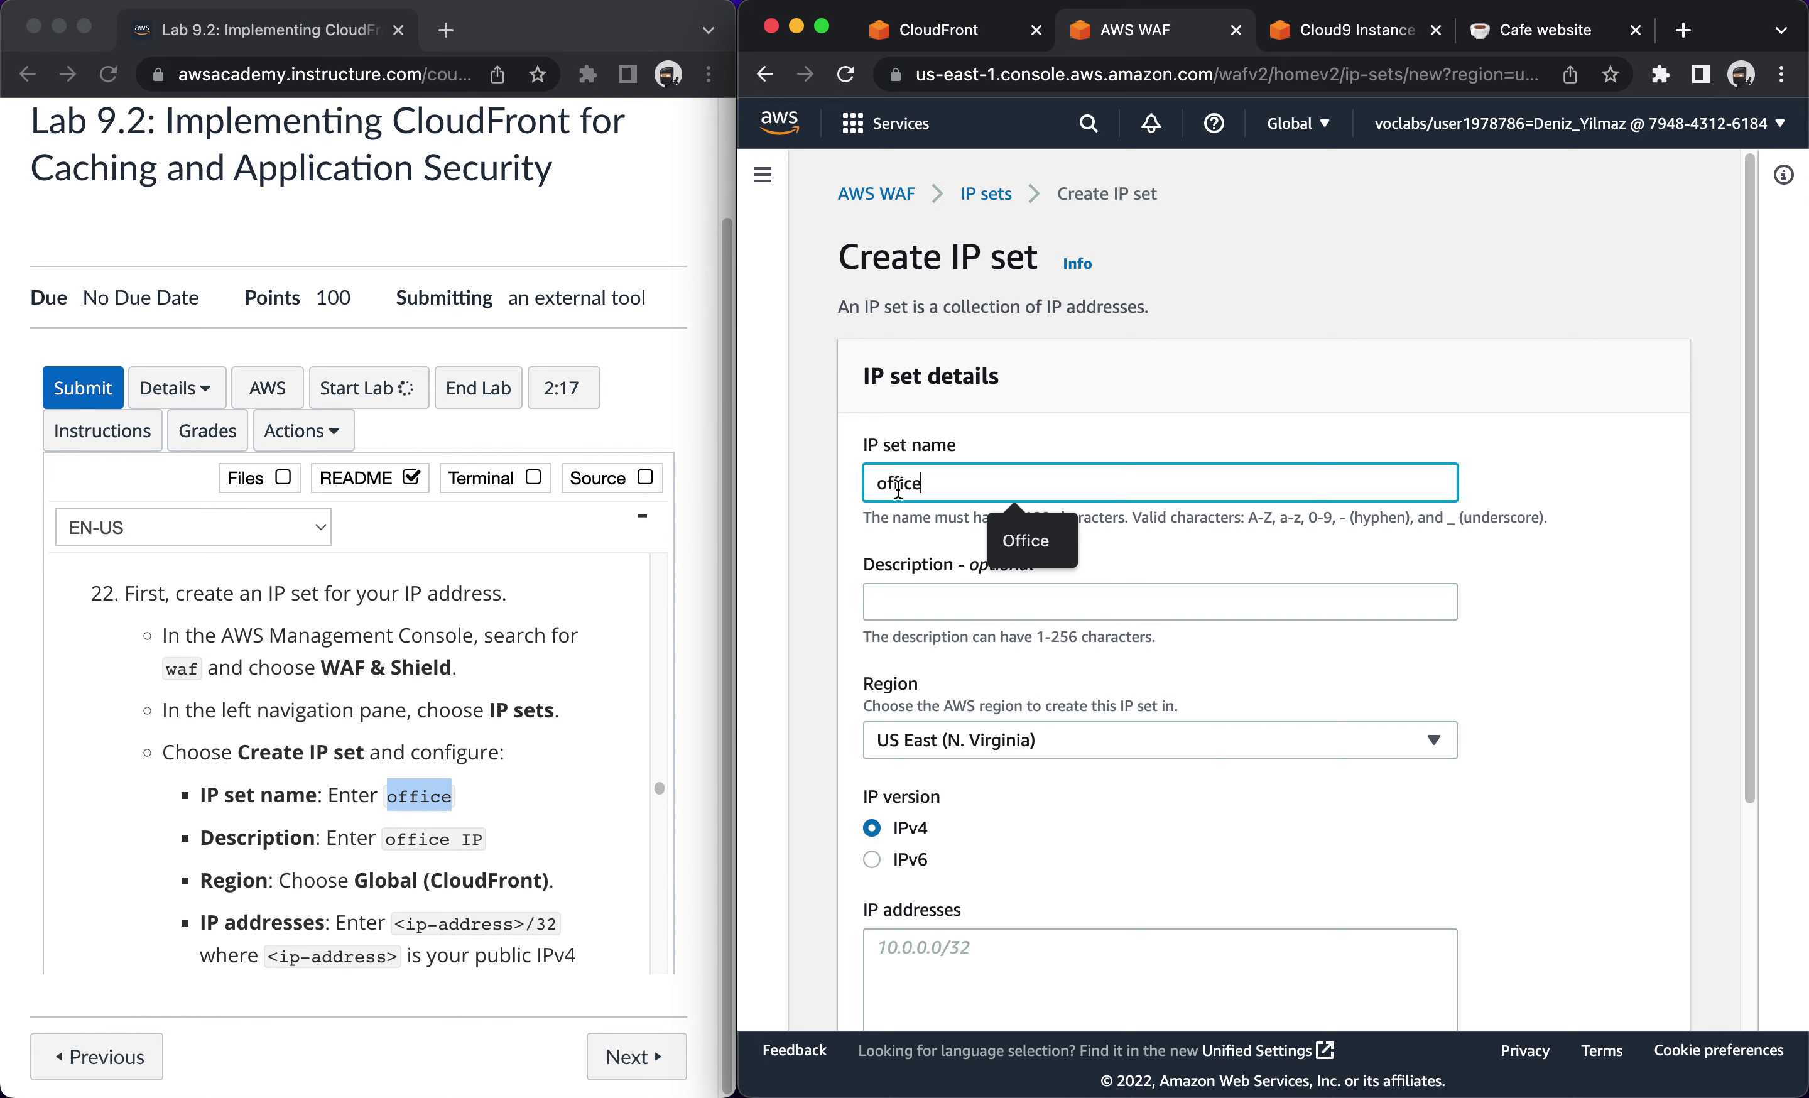
click(904, 600)
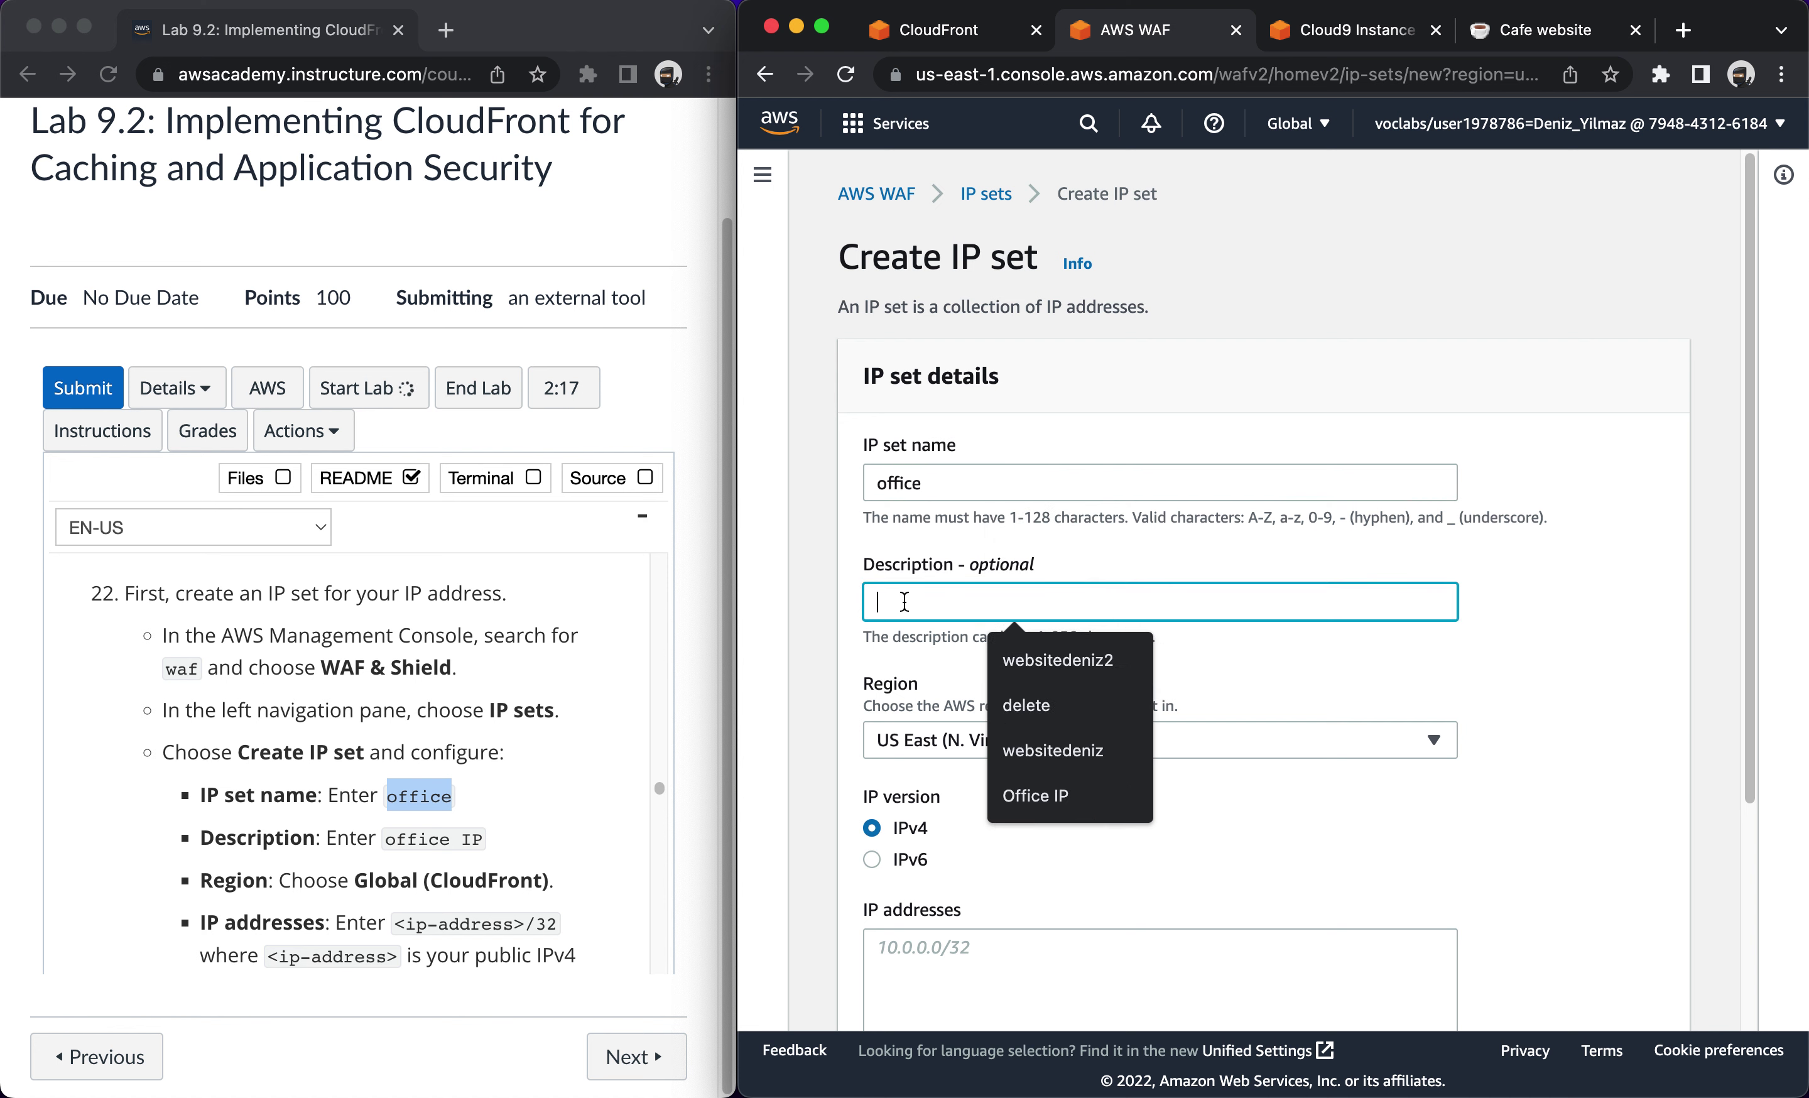
click(1035, 796)
Set the IP set's region to Global (CloudFront), as lab step 22 requires.
scroll(412, 904, down, 1)
scroll(412, 904, down, 2)
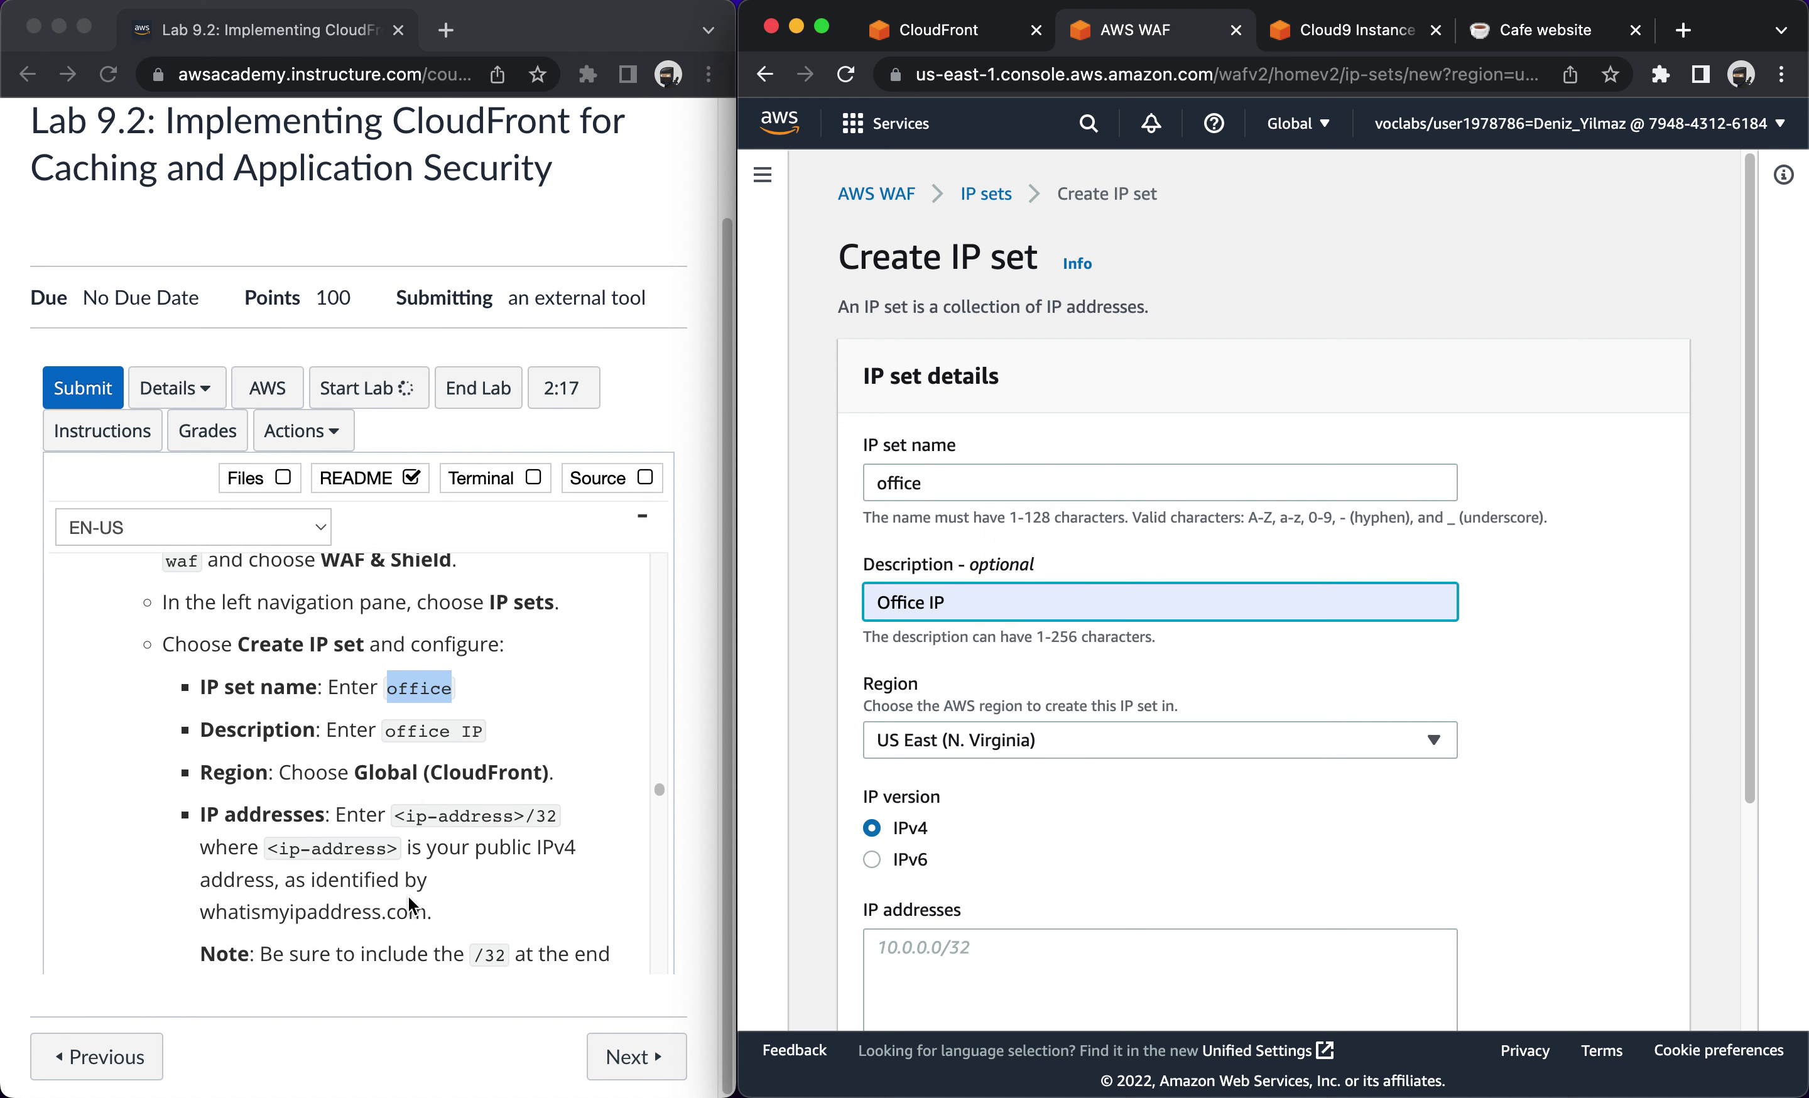
click(959, 745)
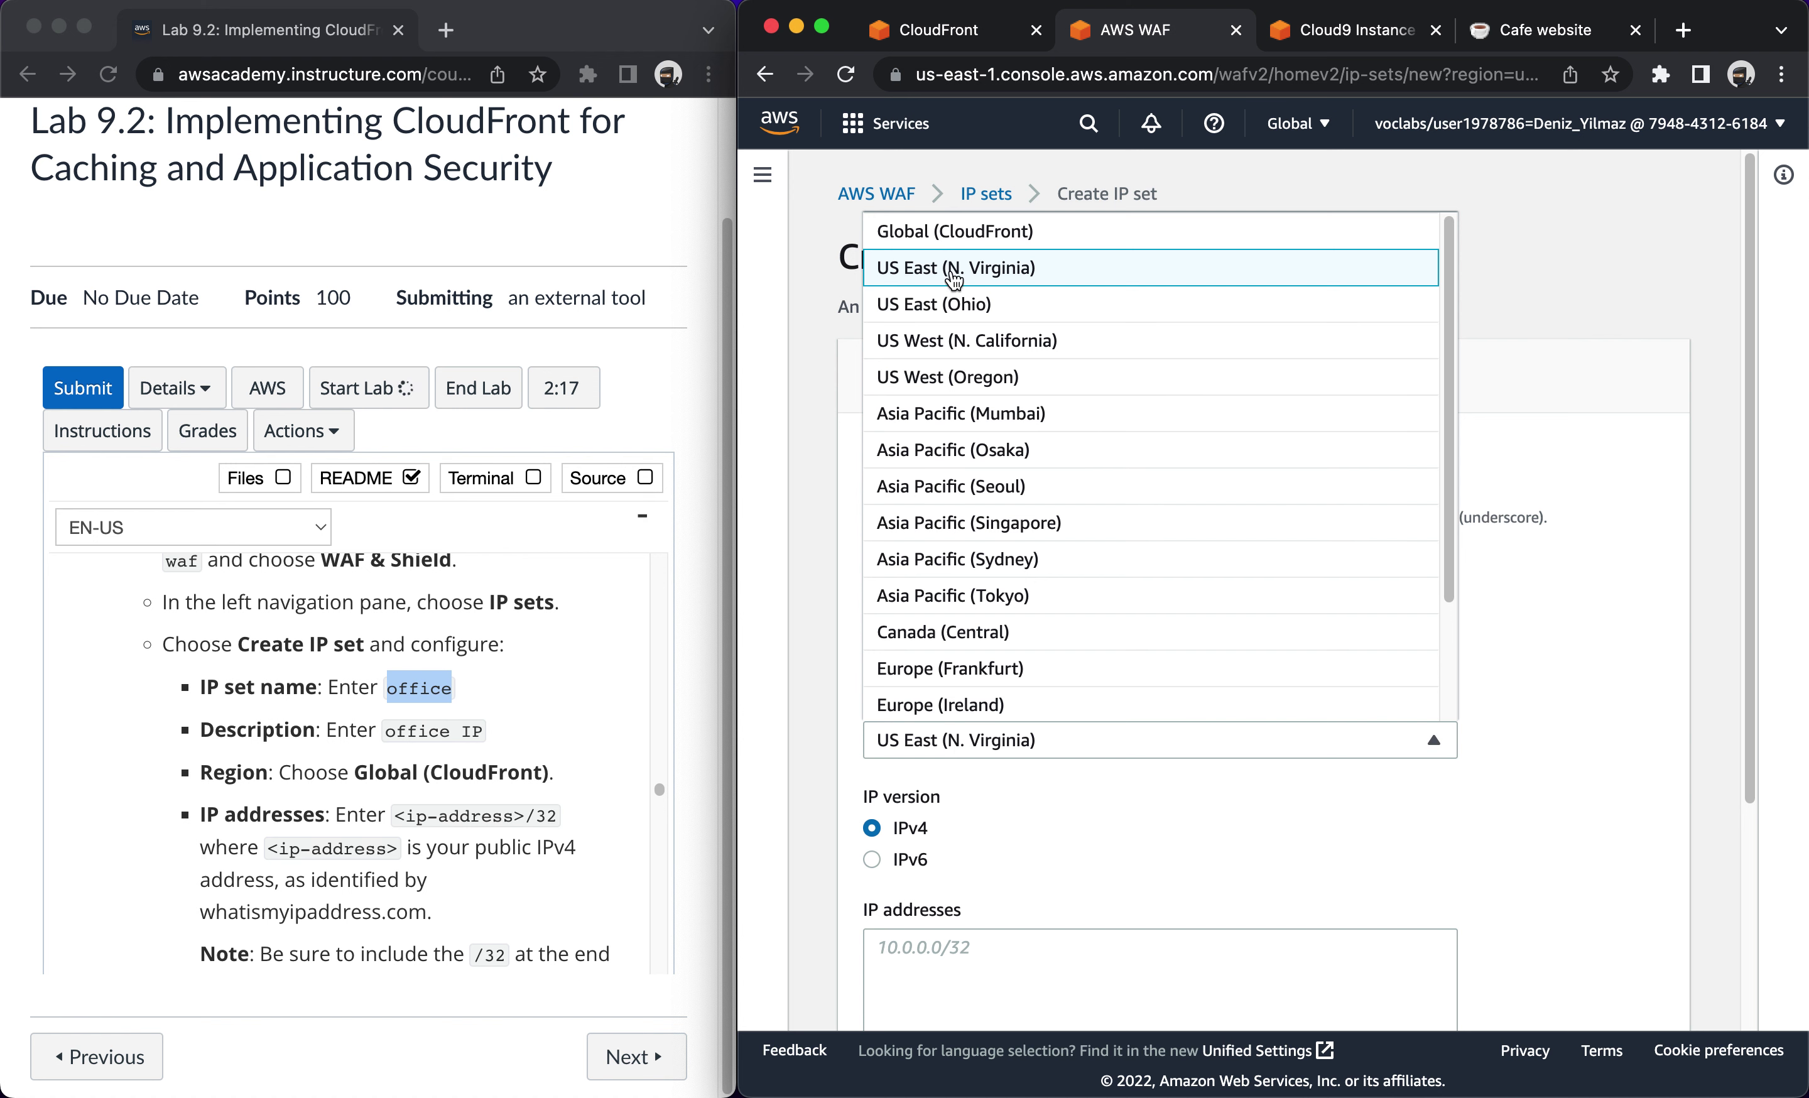
click(947, 234)
Enter 86.4.3.1/32 as the office IP set's address and create the IP set.
scroll(999, 722, down, 2)
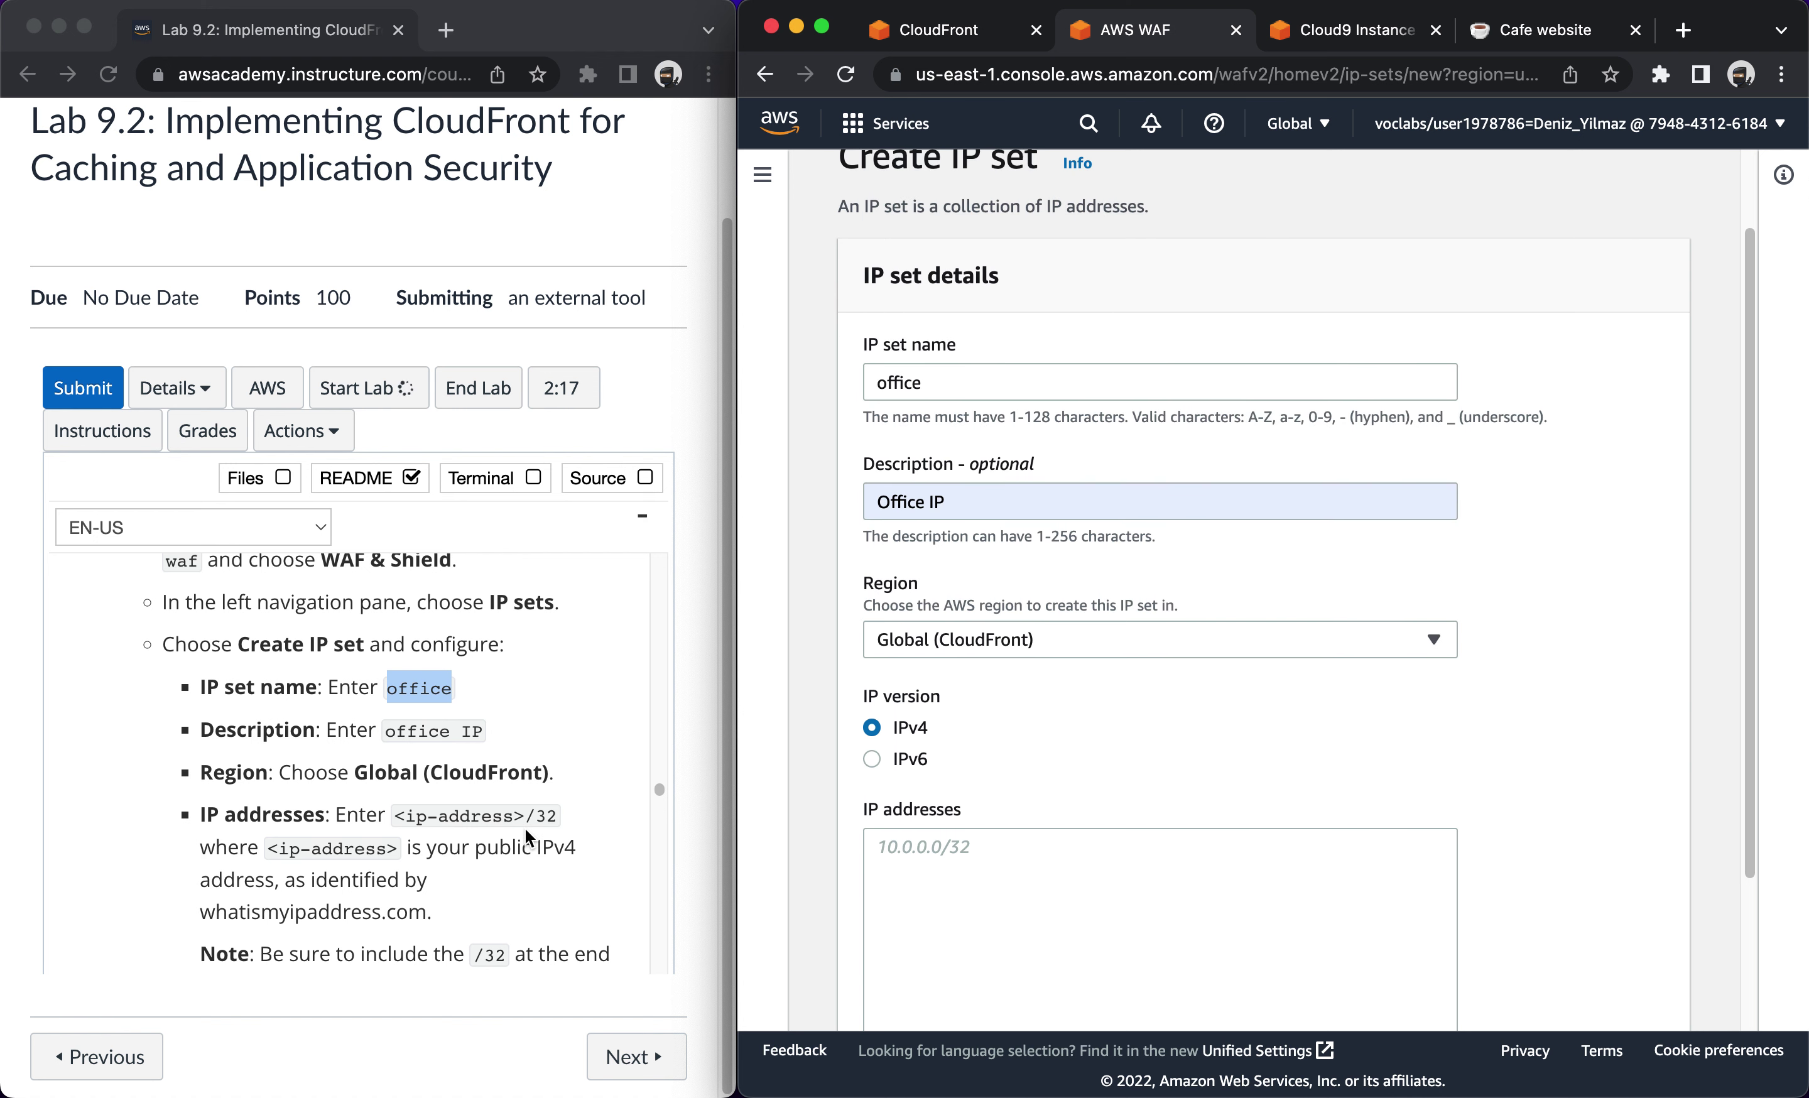
scroll(526, 828, down, 2)
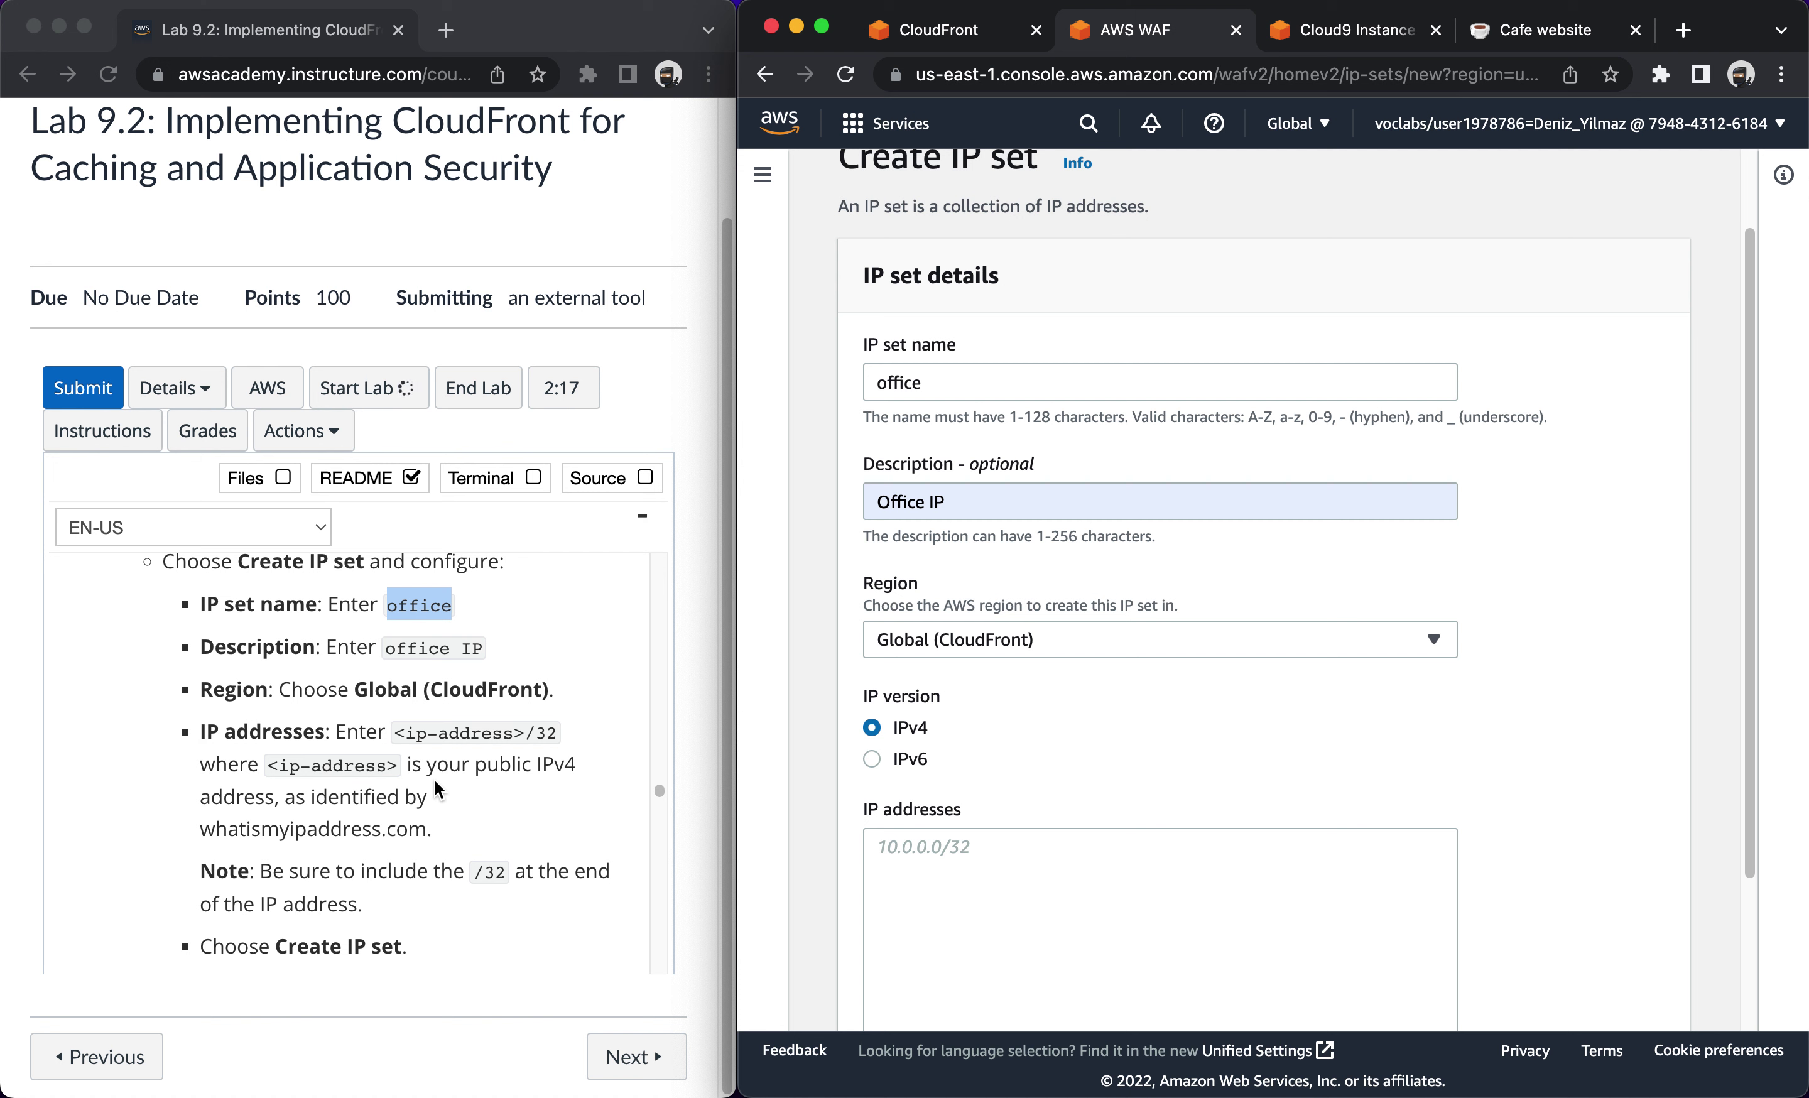
click(932, 865)
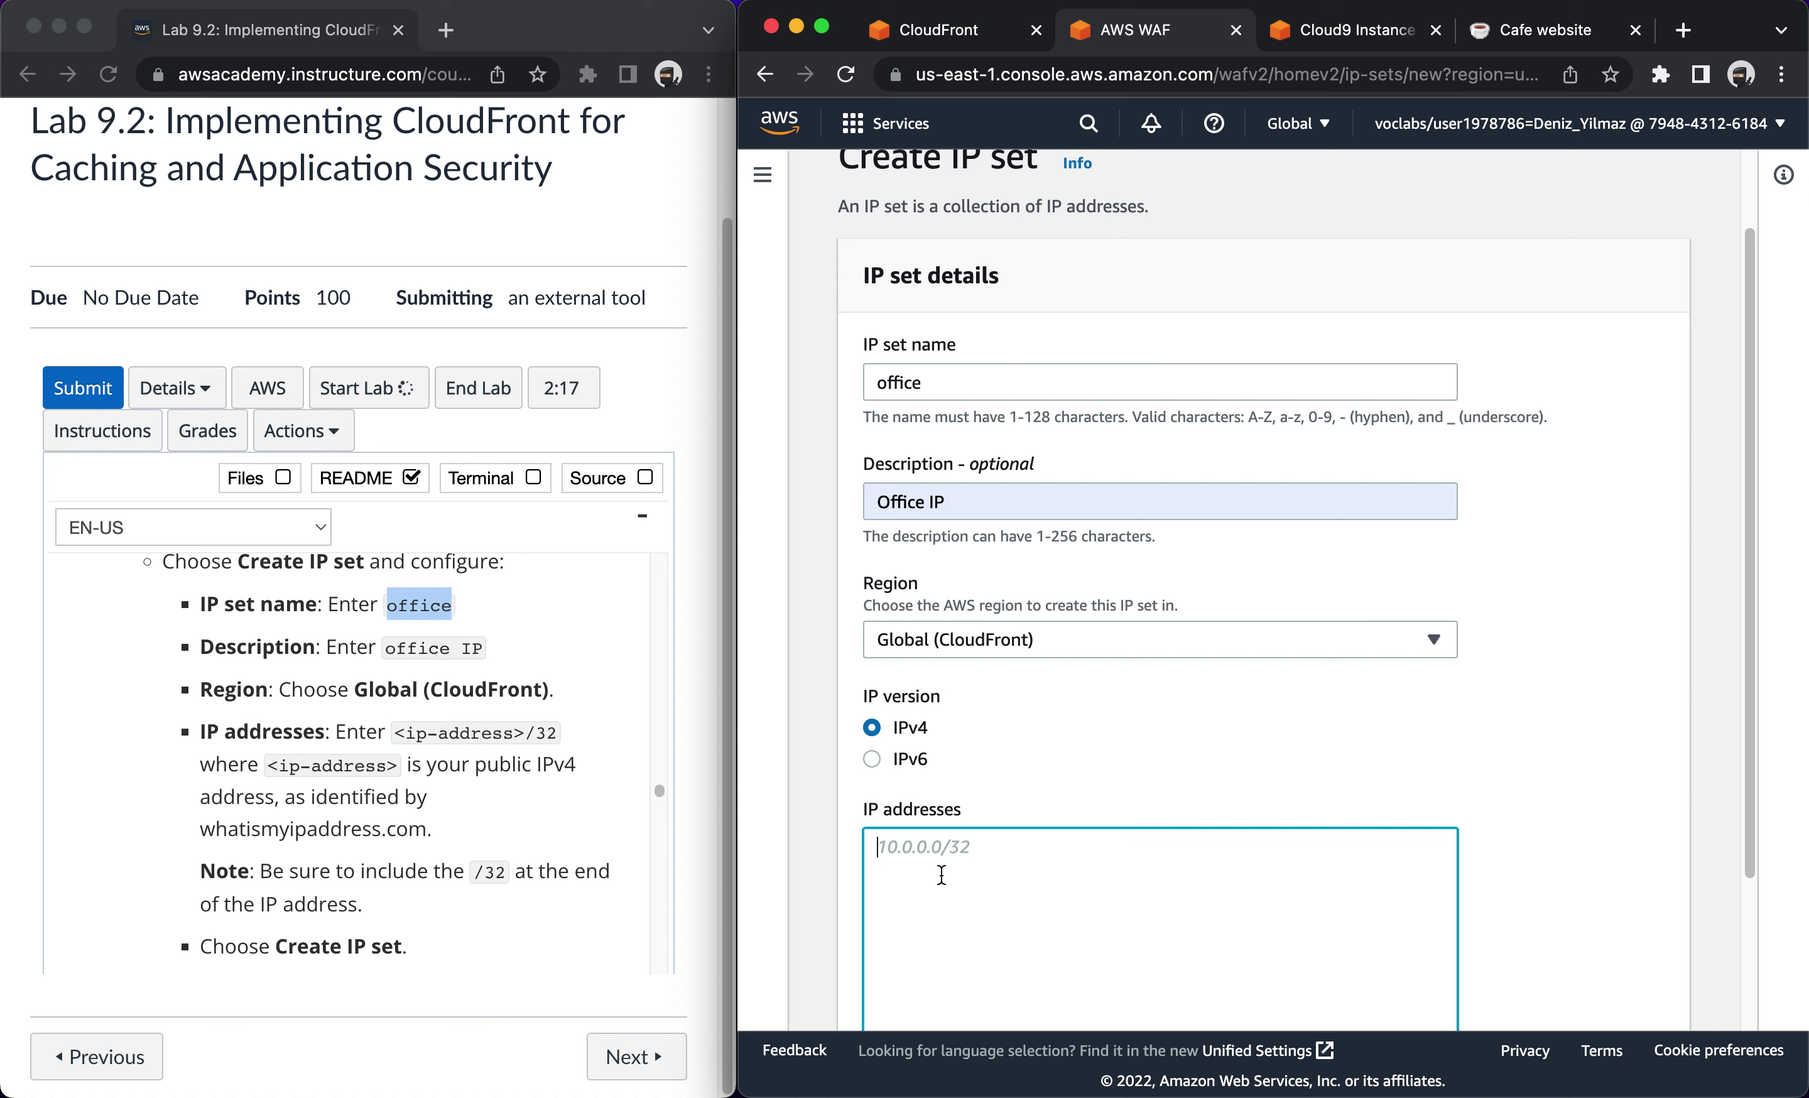
text(86.4.)
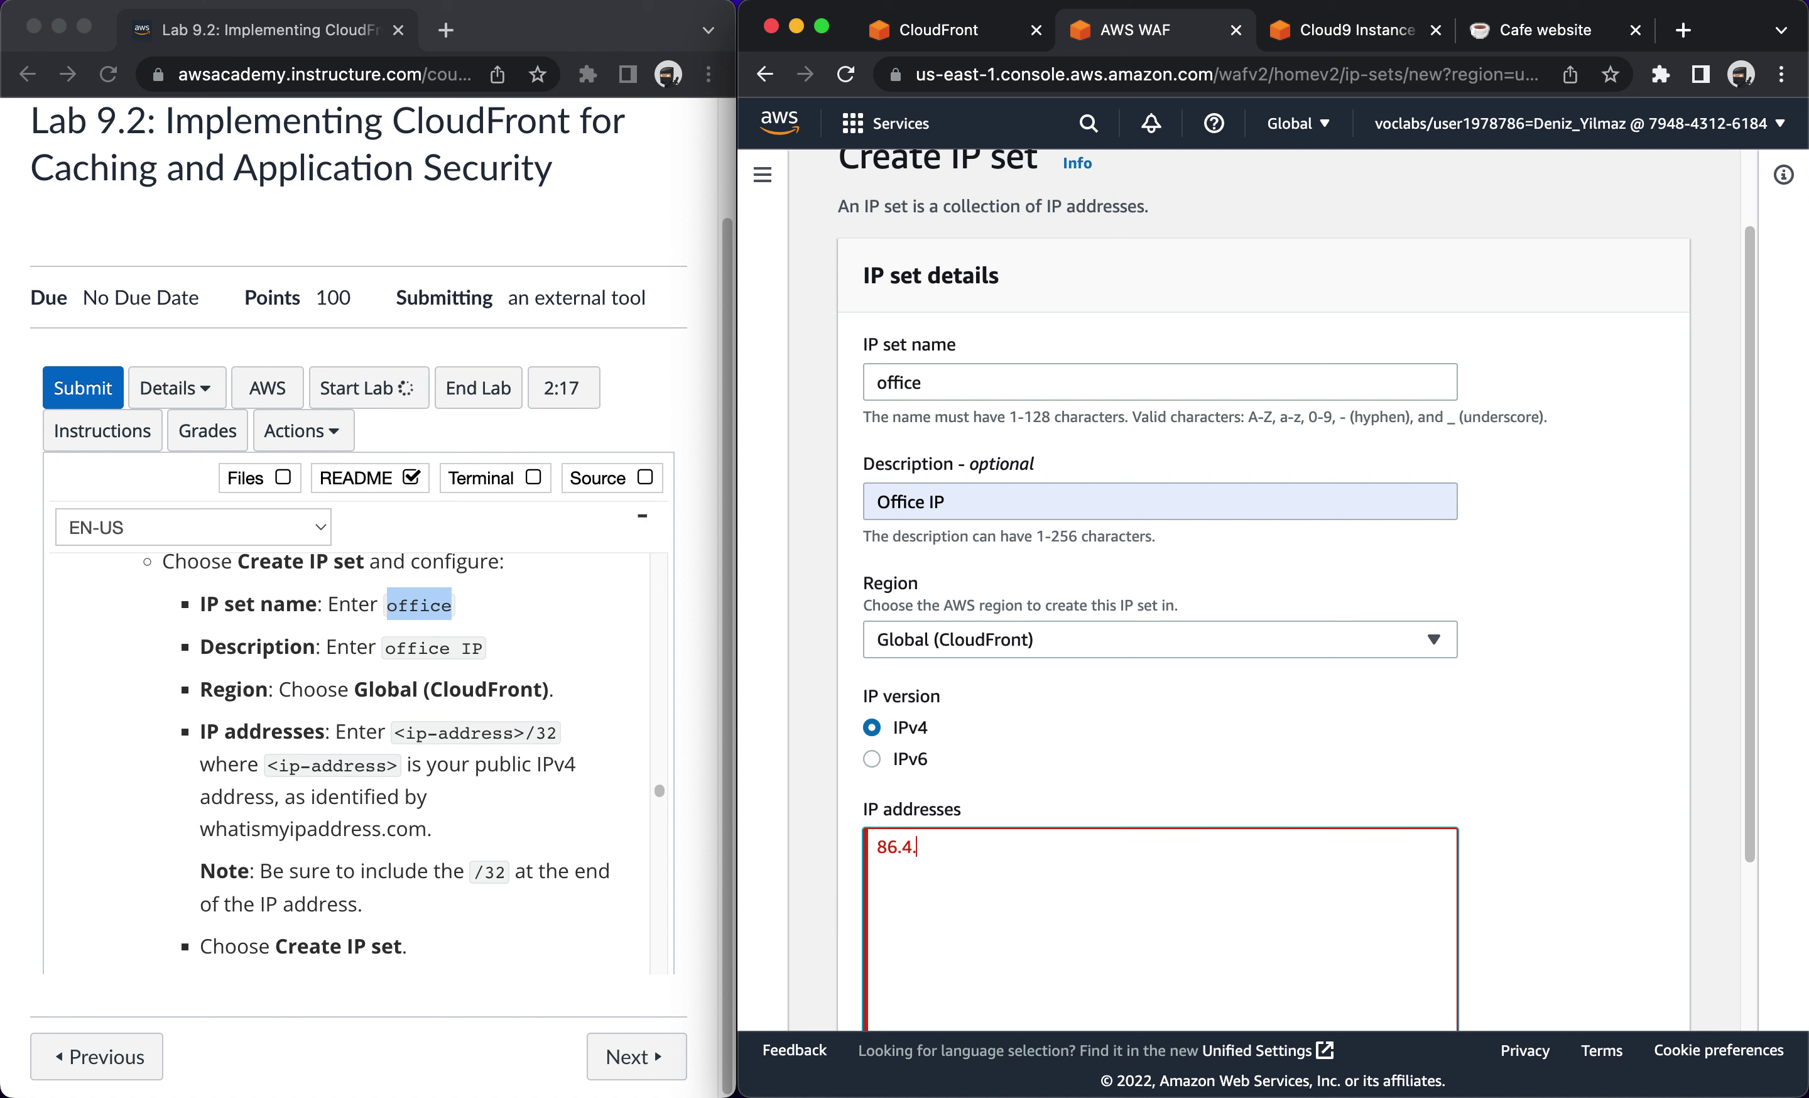
text(3.1)
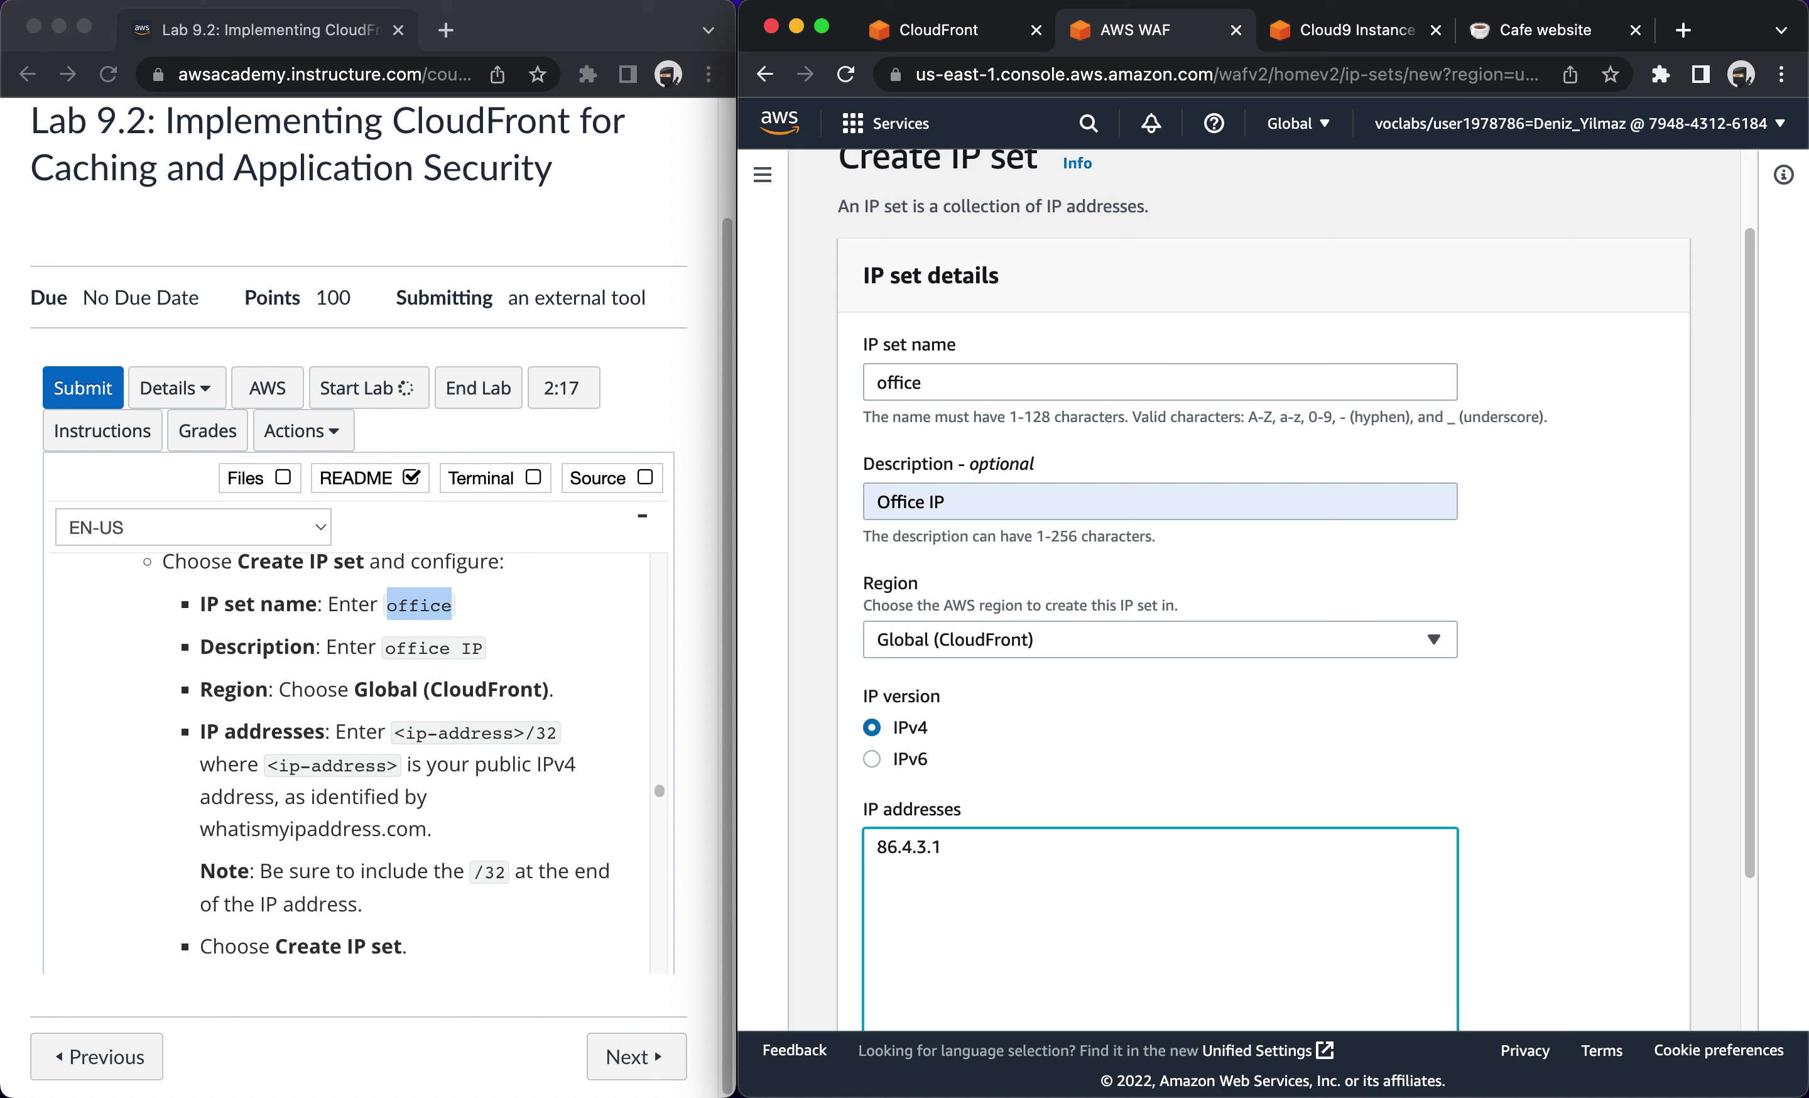
text(/32)
scroll(471, 849, down, 5)
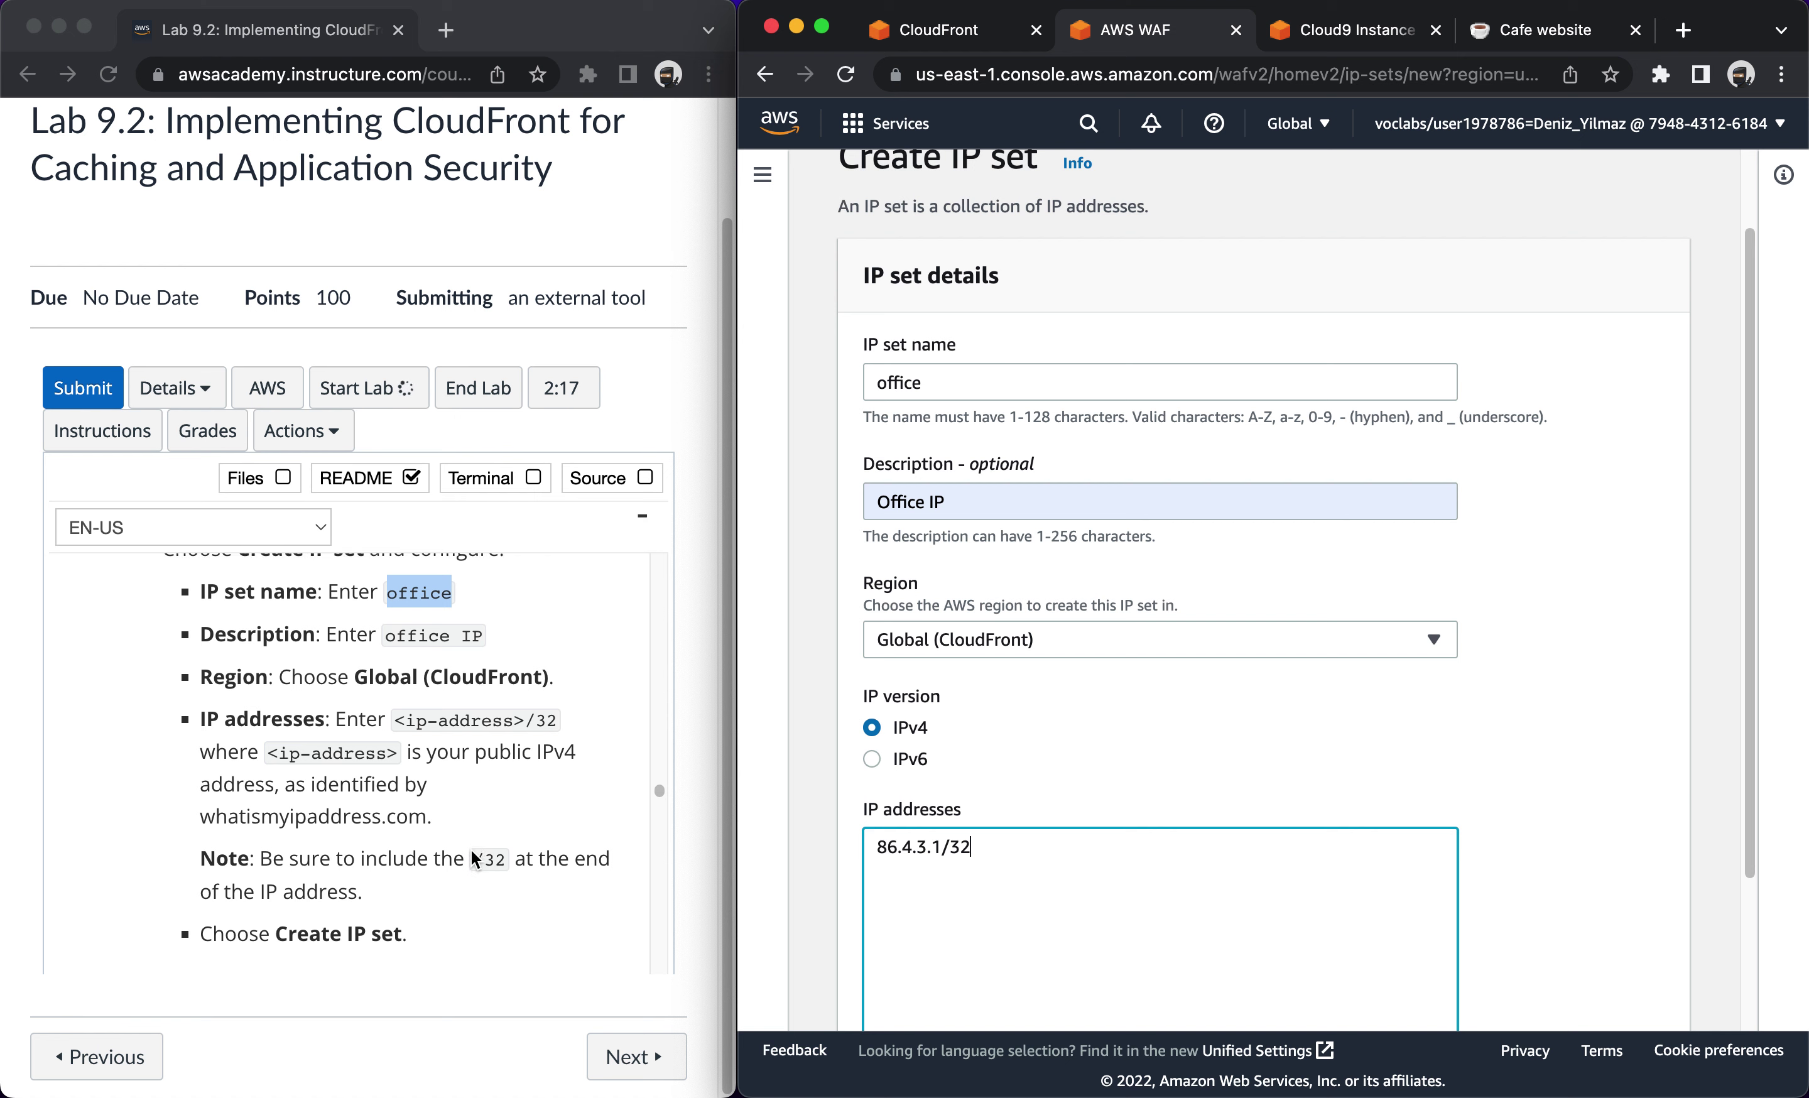
scroll(1013, 854, down, 3)
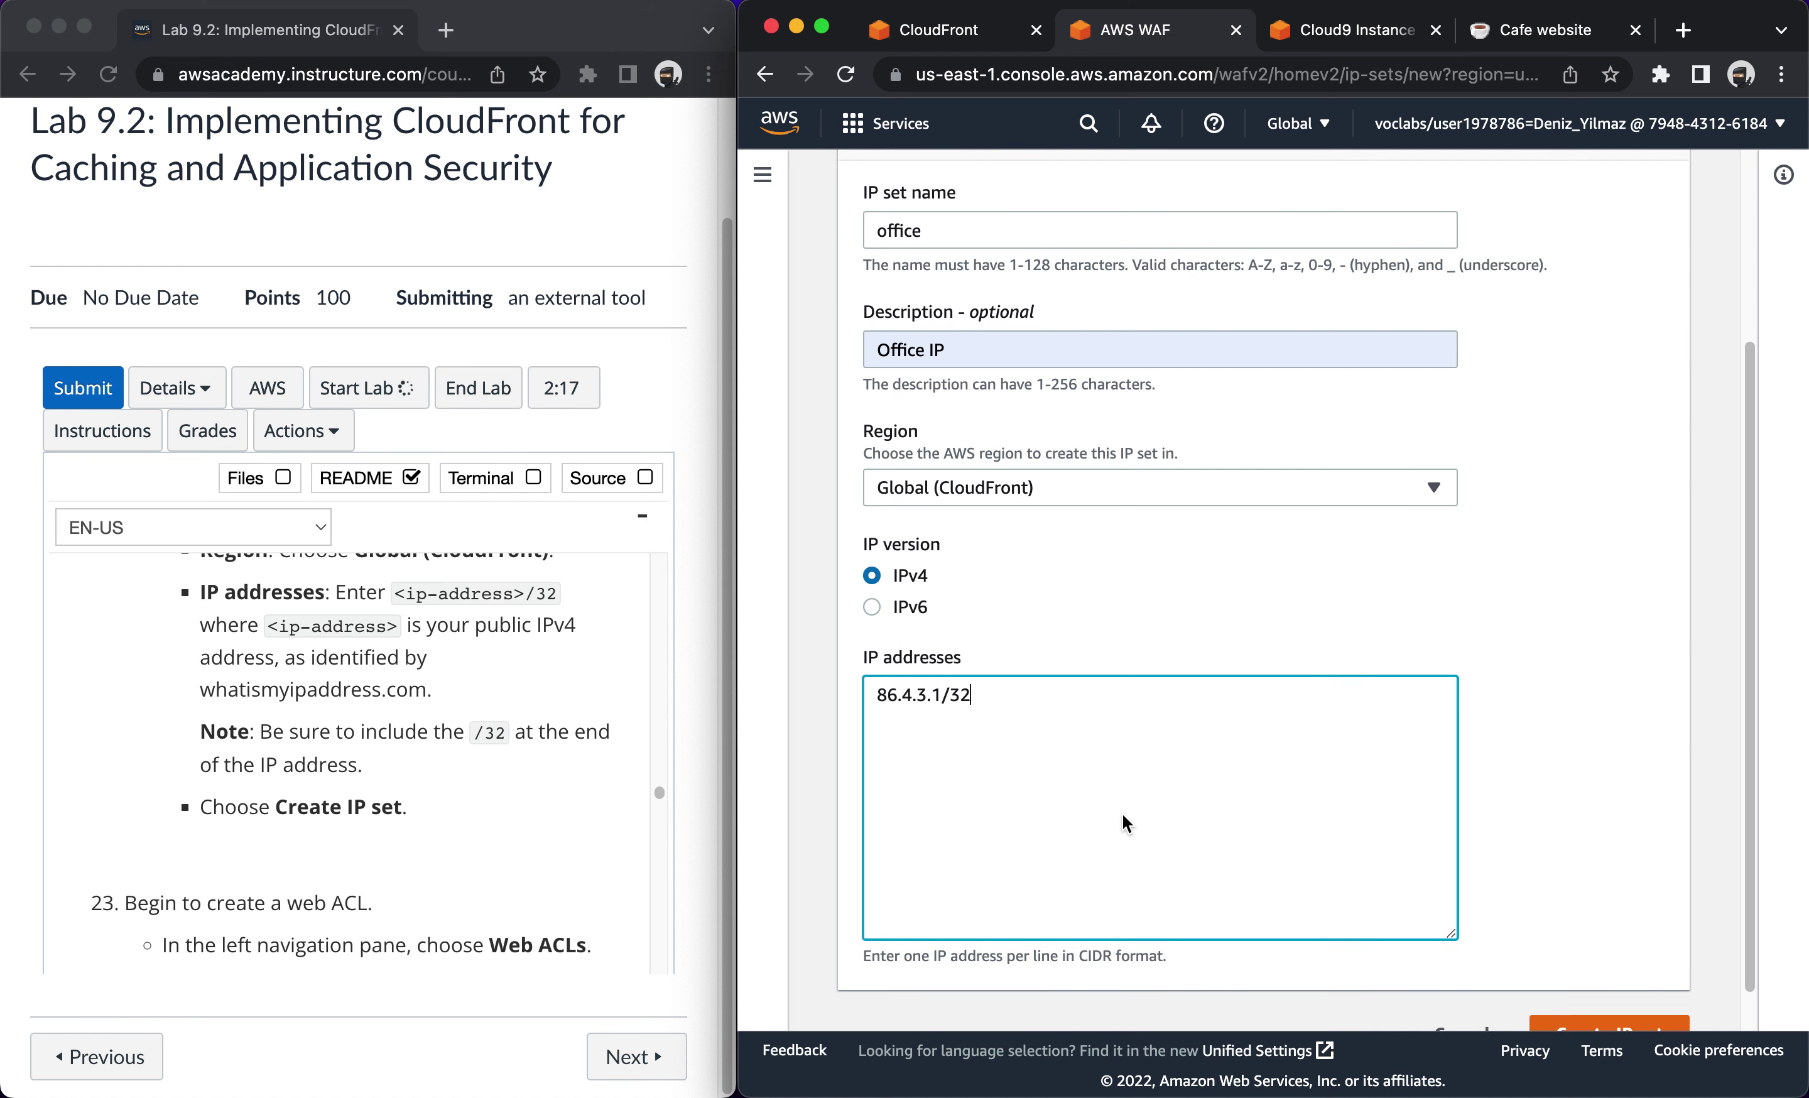
click(1610, 989)
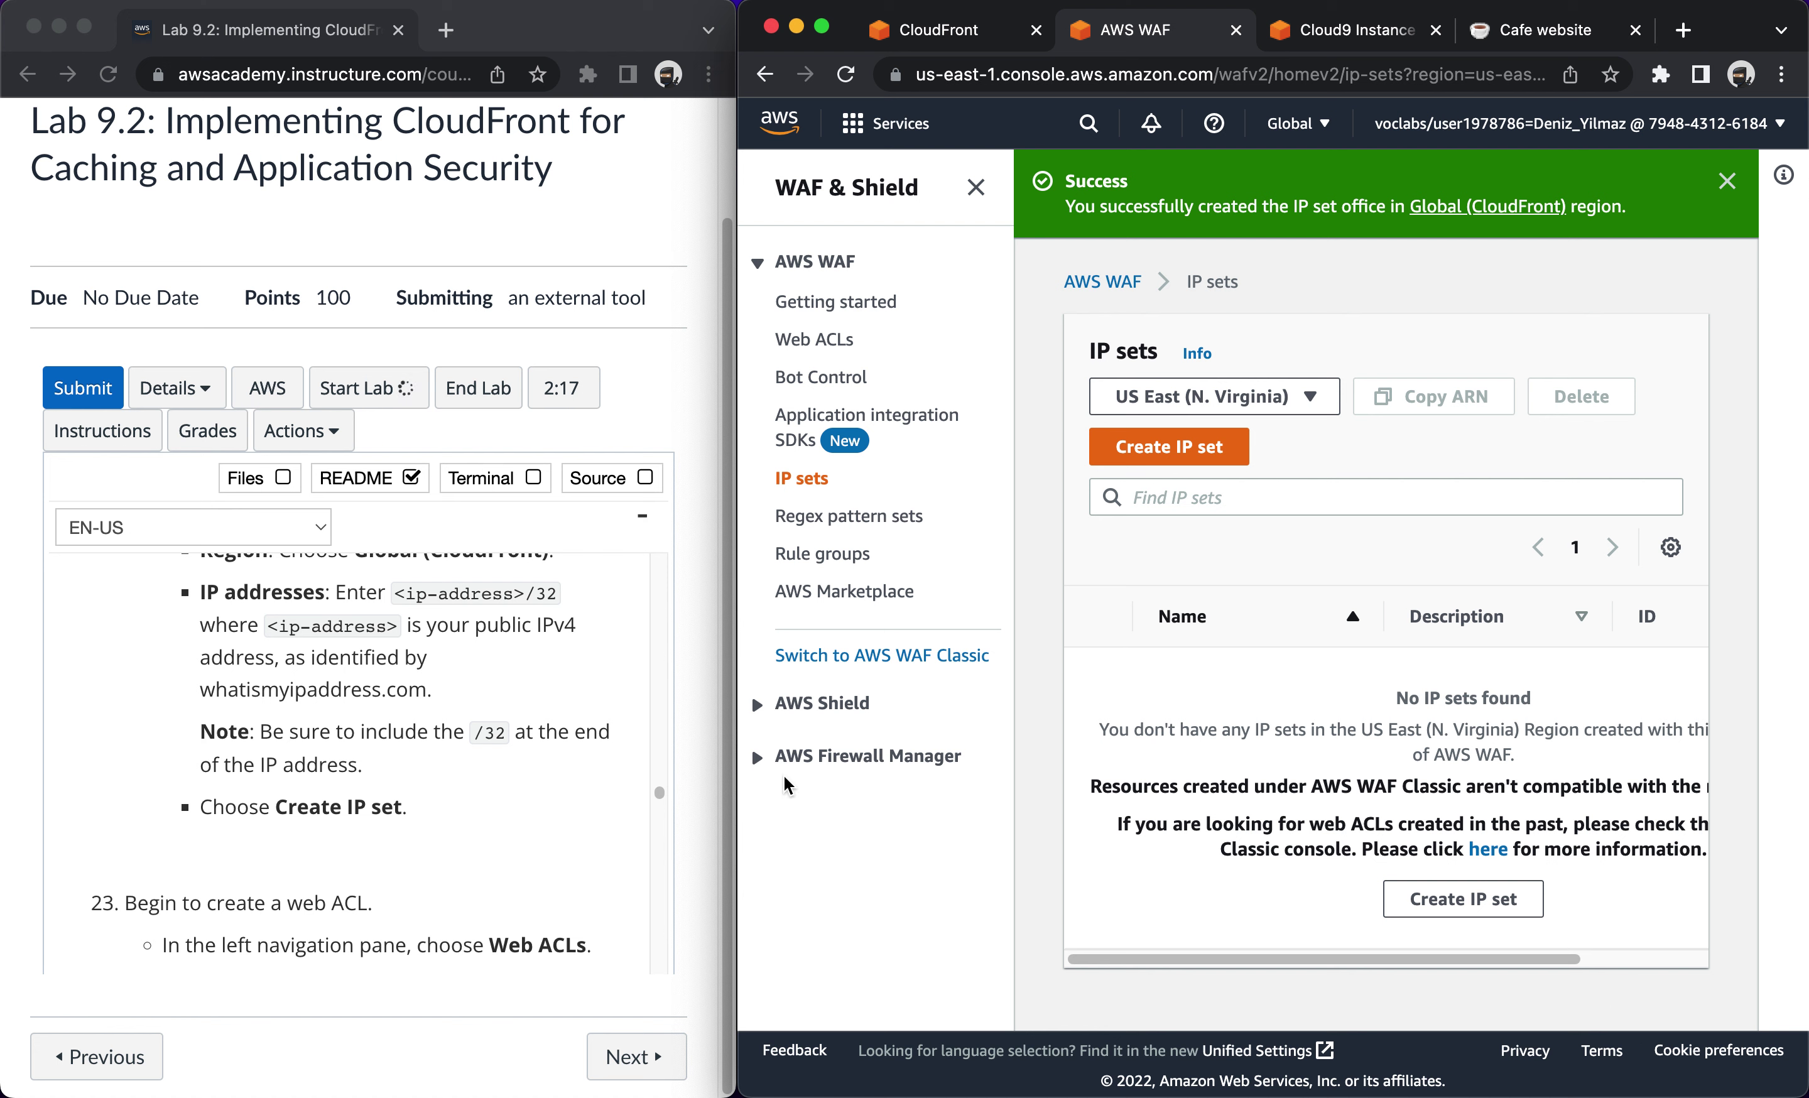
Open the Web ACLs page and start creating a web ACL, following lab step 23.
scroll(400, 806, down, 4)
scroll(399, 807, down, 4)
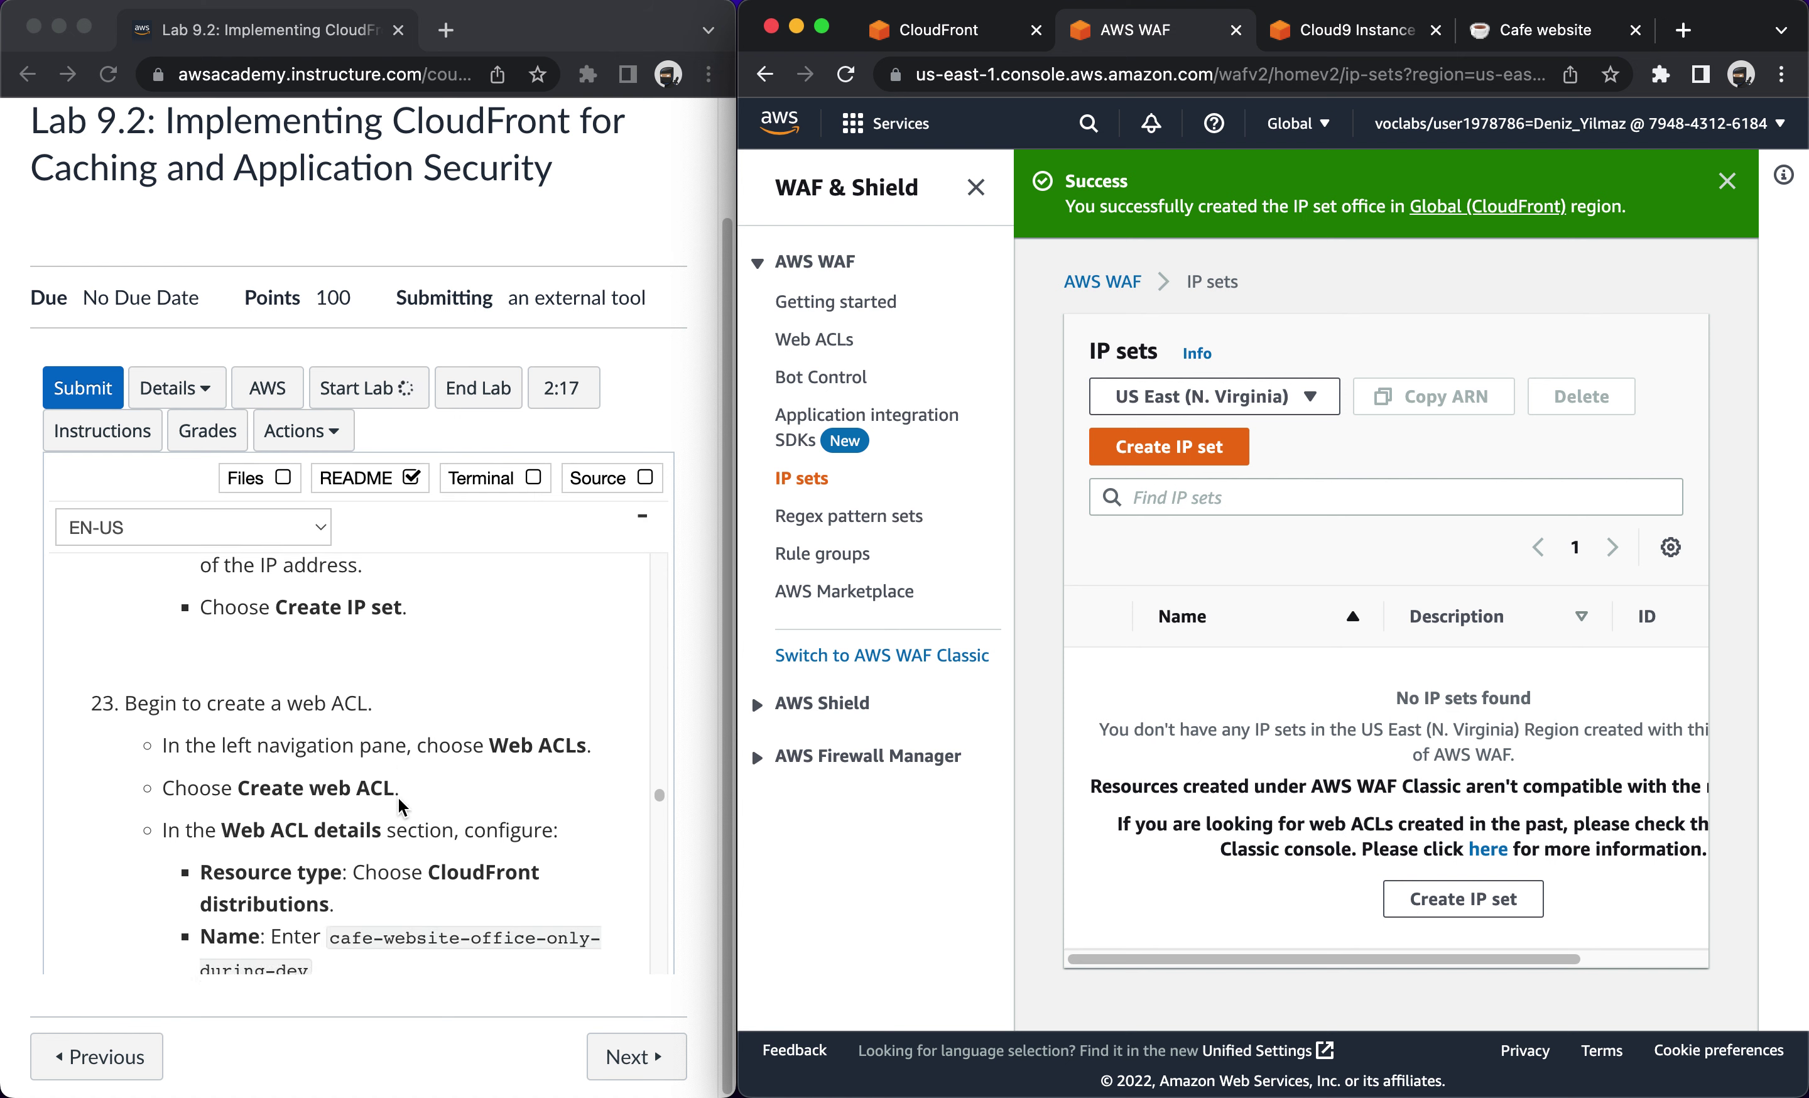
click(799, 341)
click(975, 188)
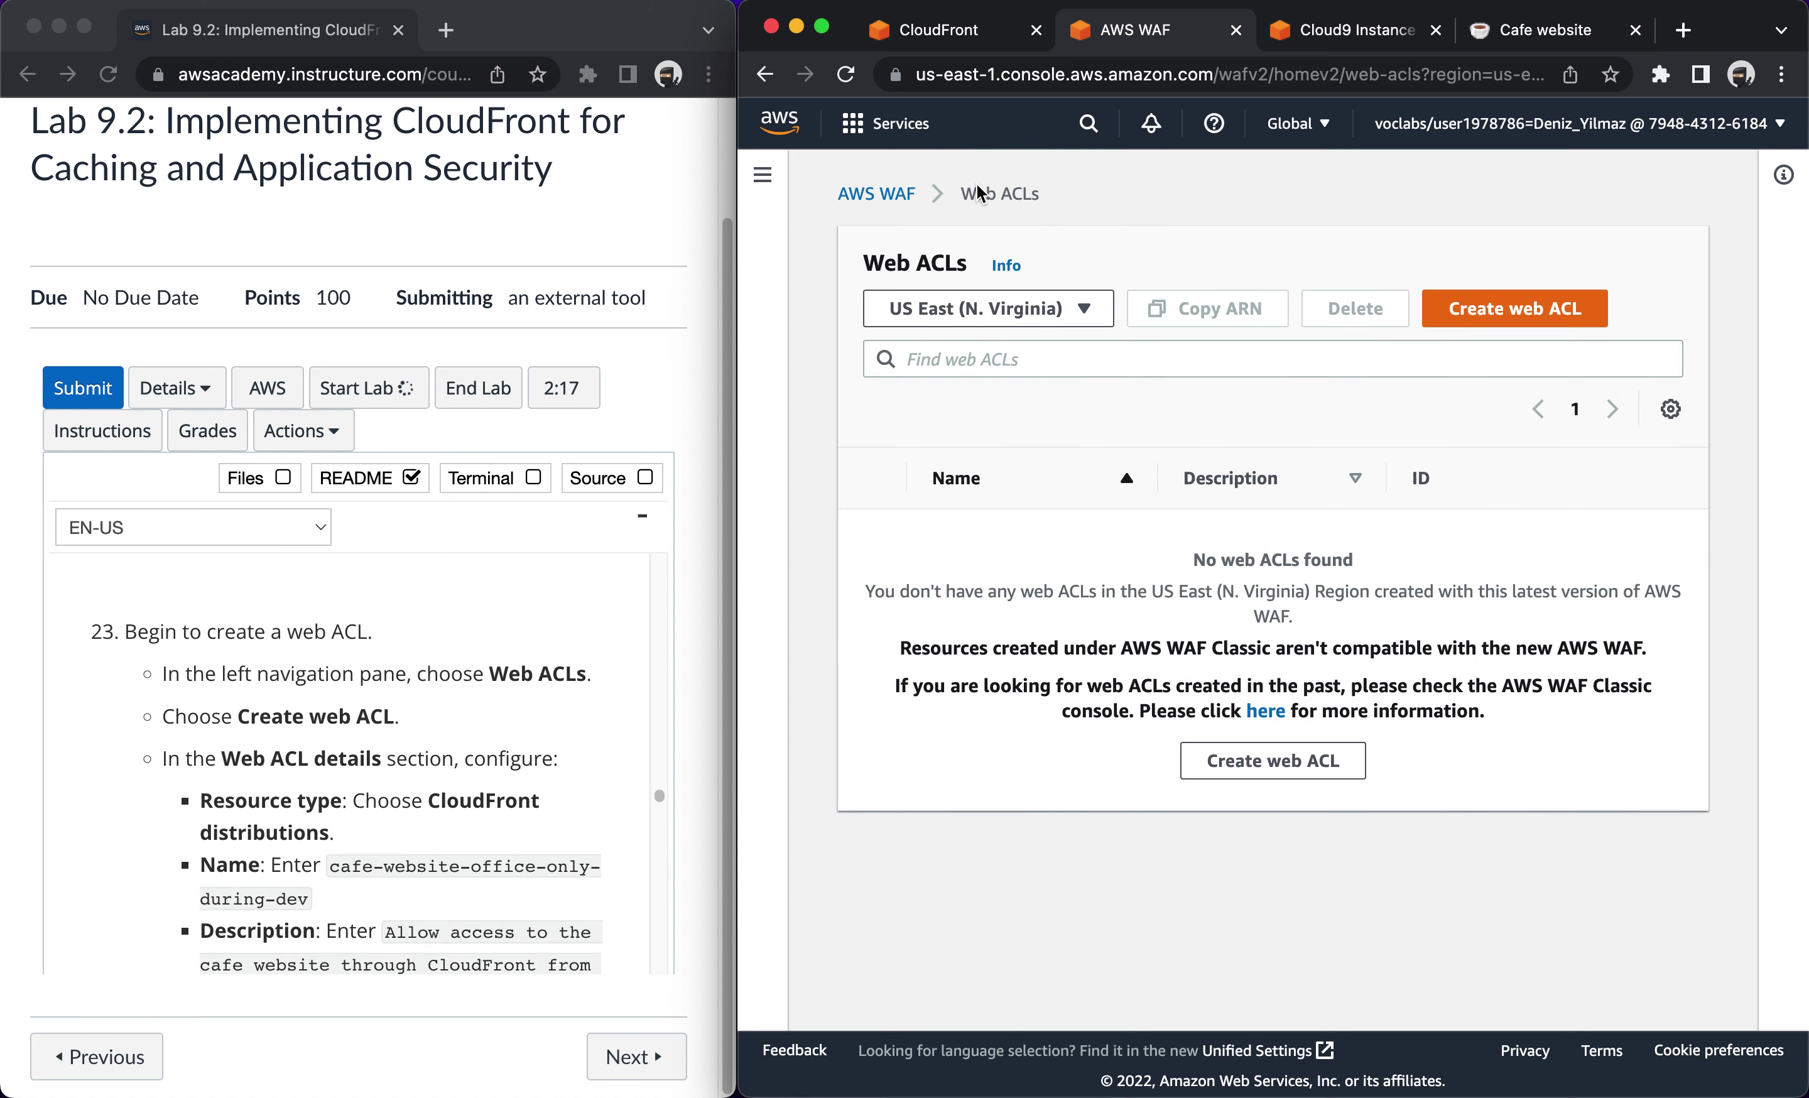
click(1274, 761)
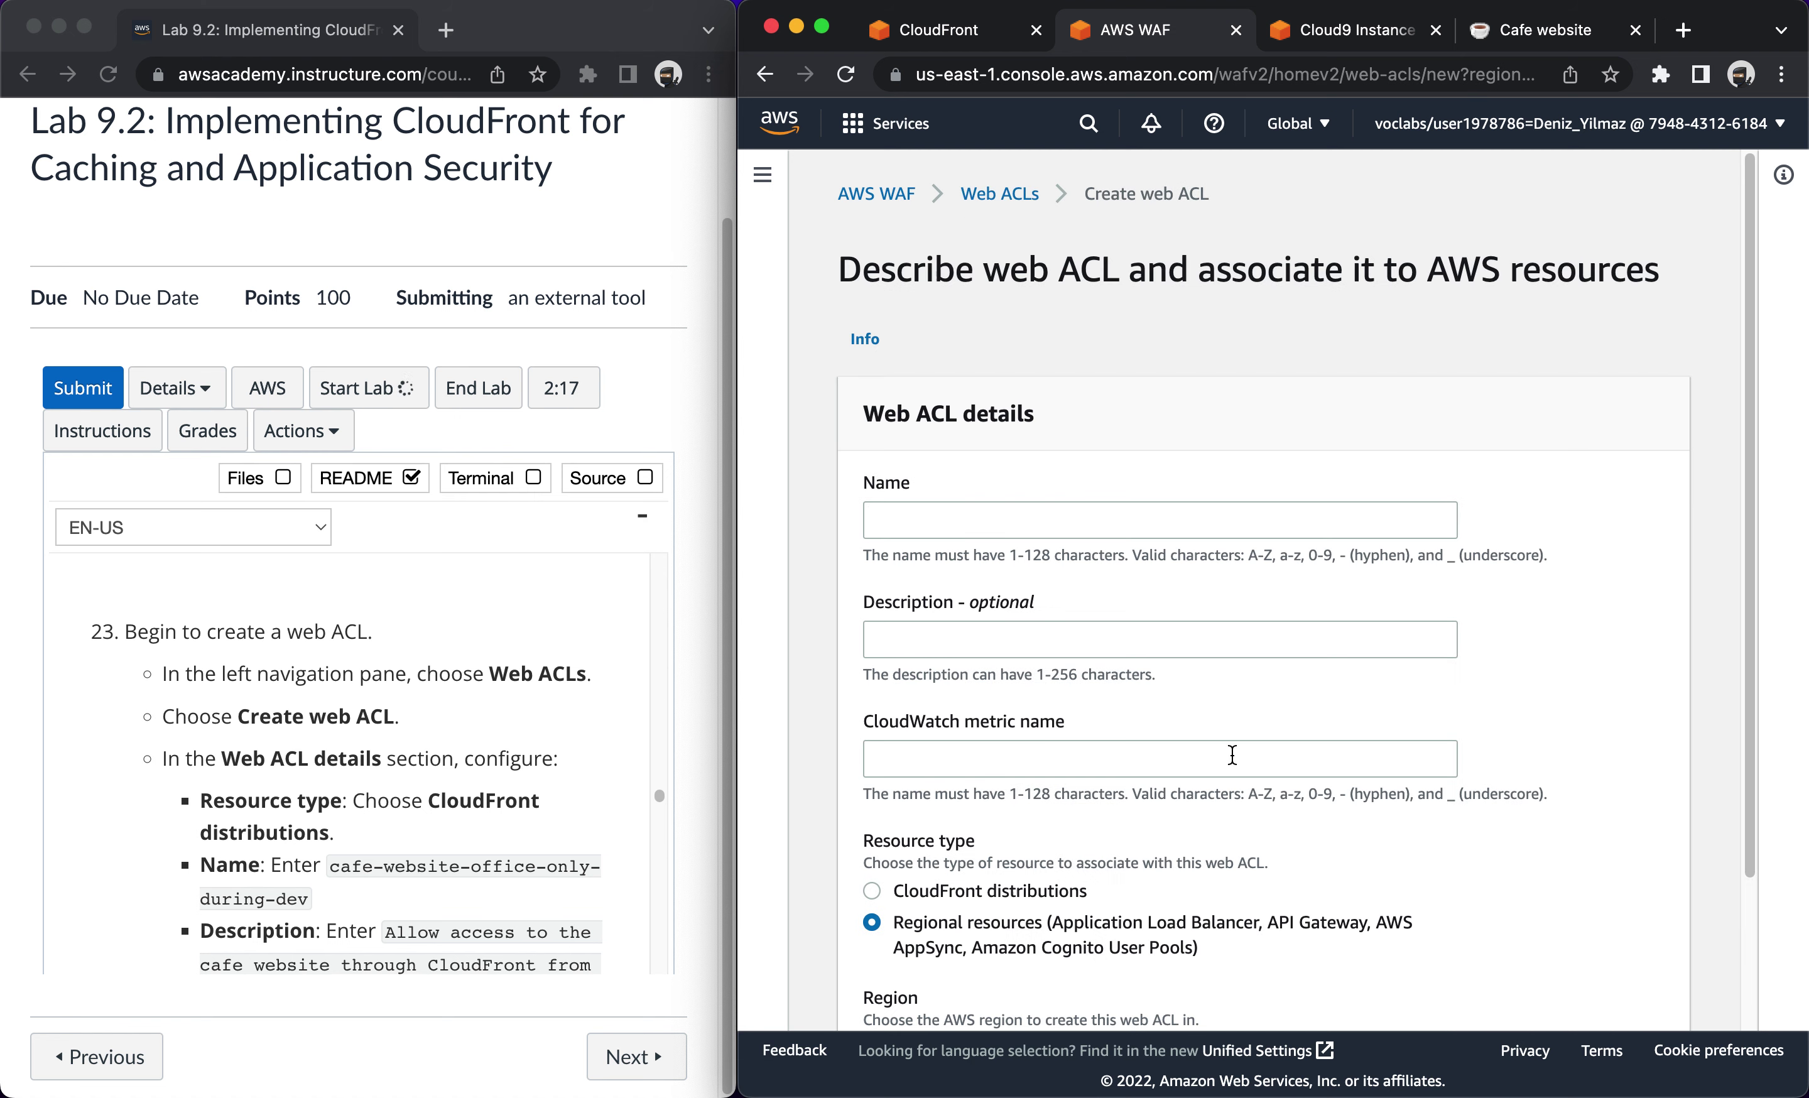
Copy the web ACL name cafe-website-office-only-during-dev from the lab instructions into the form.
scroll(294, 894, down, 4)
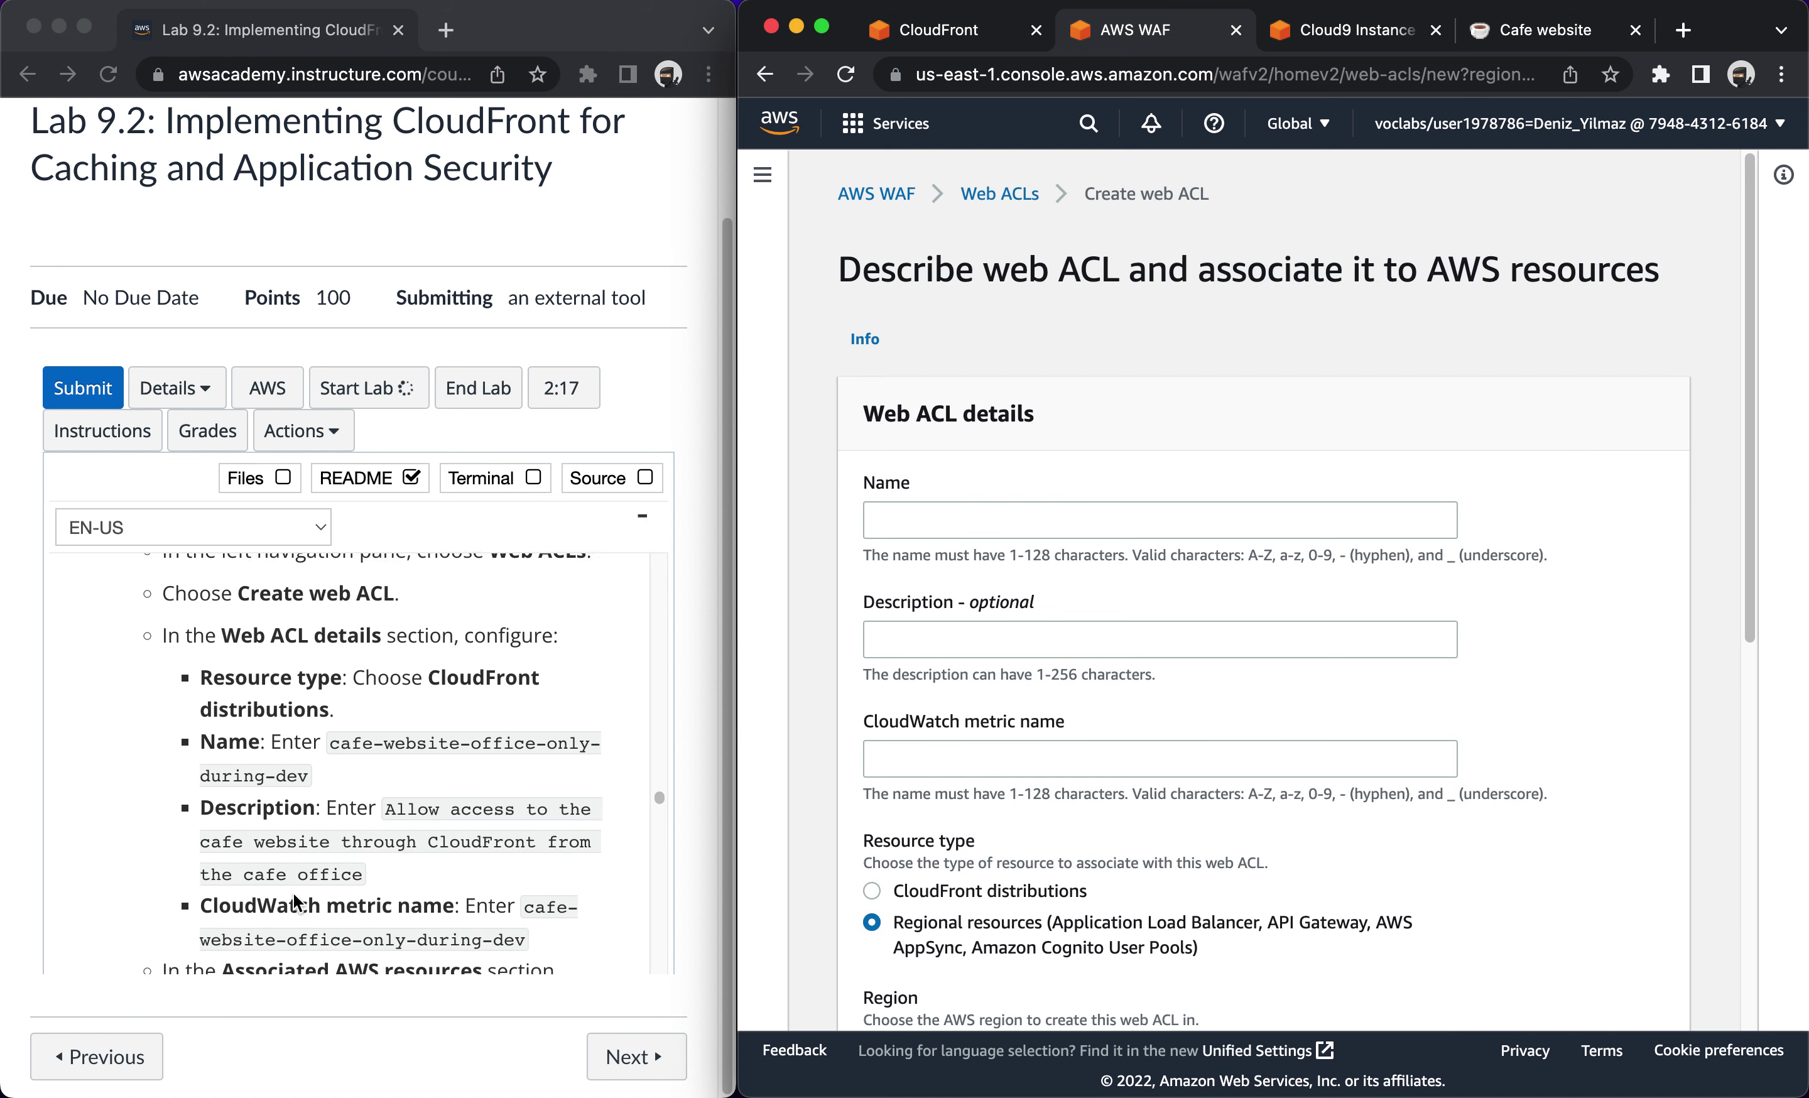
scroll(293, 894, down, 1)
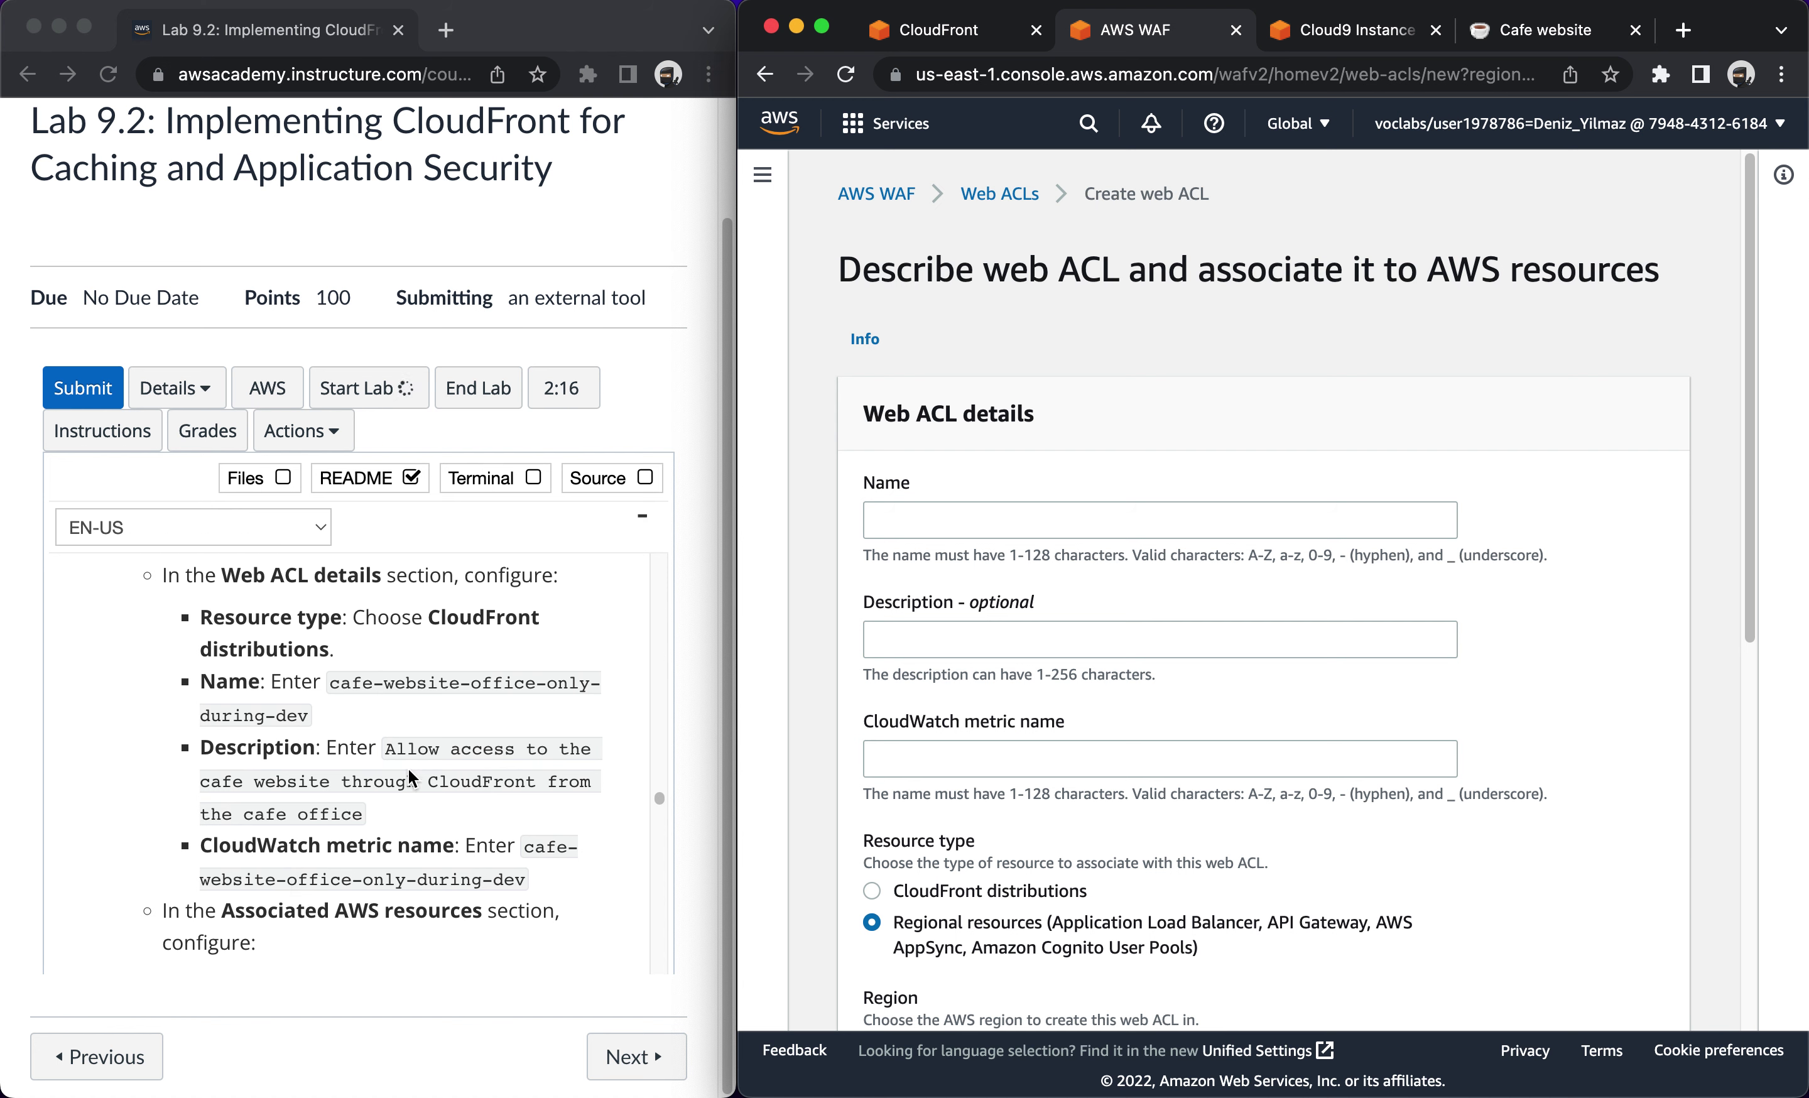
click(377, 683)
drag(328, 679, 308, 714)
key(super+c)
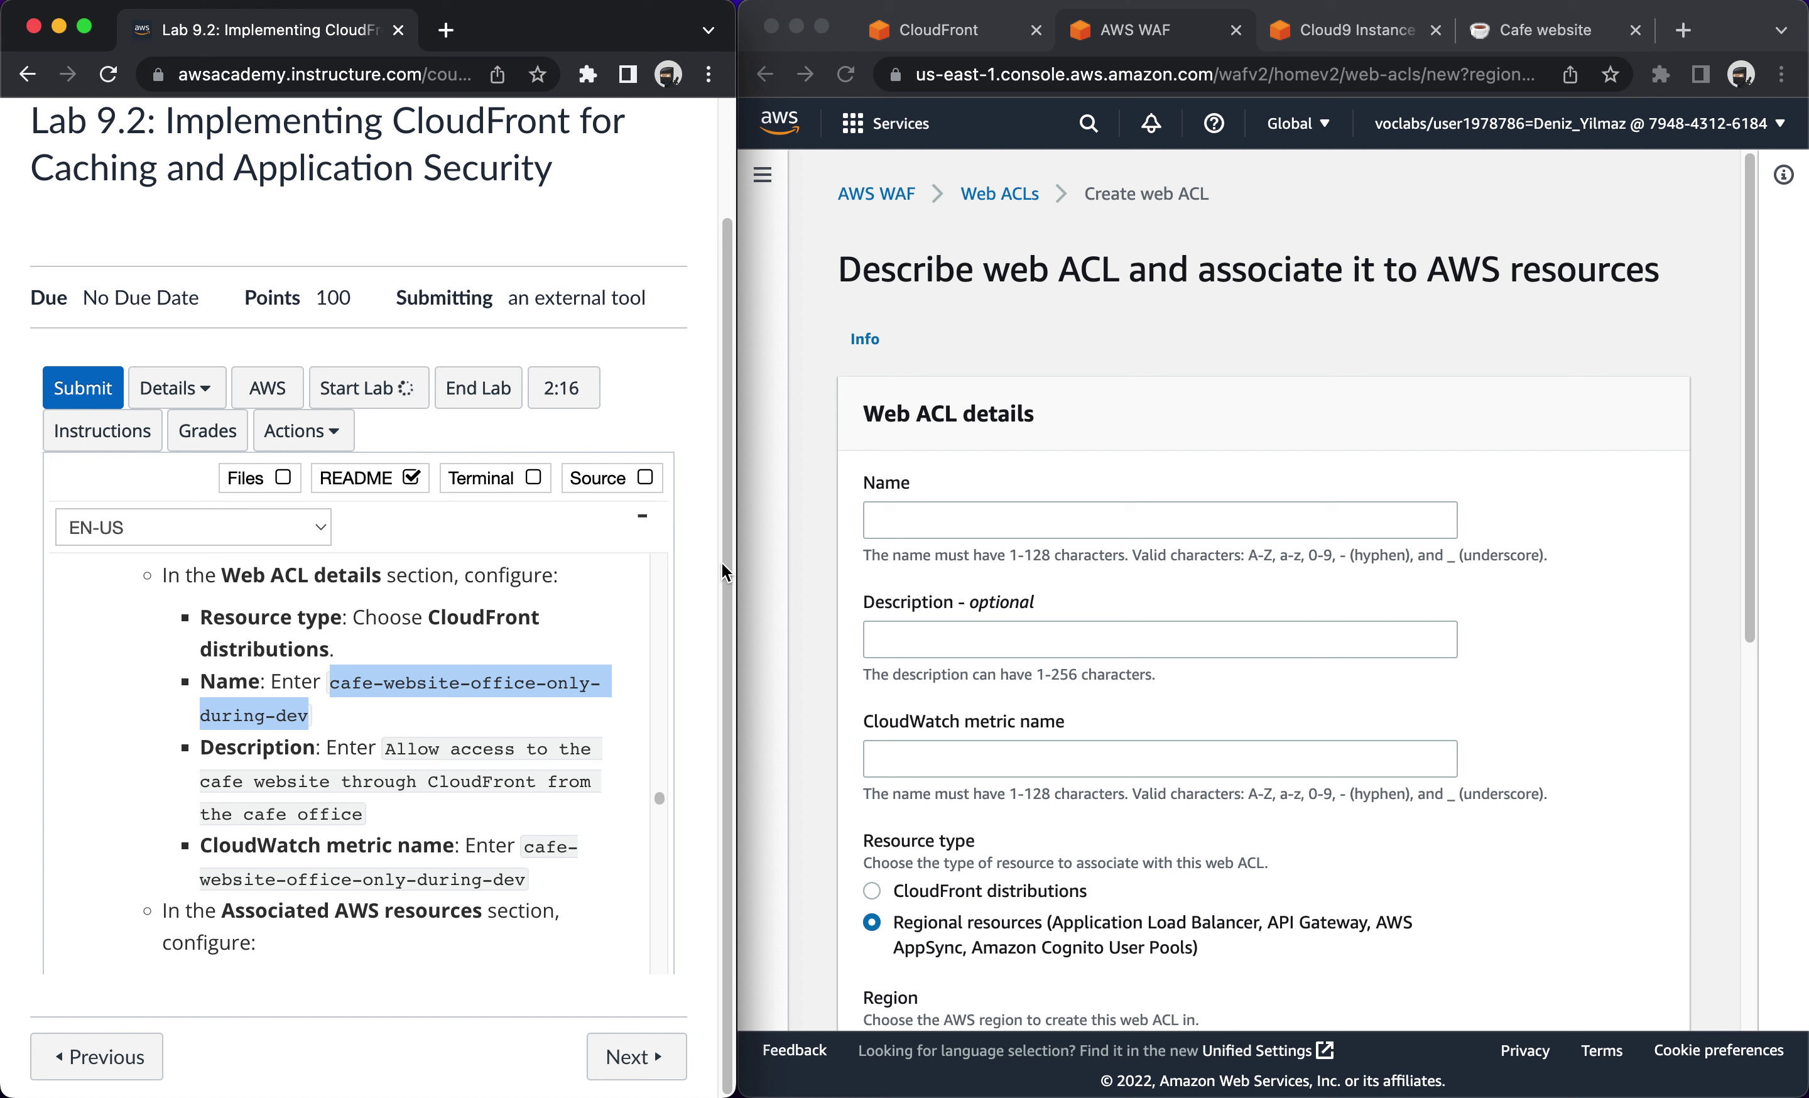
click(882, 525)
key(super+v)
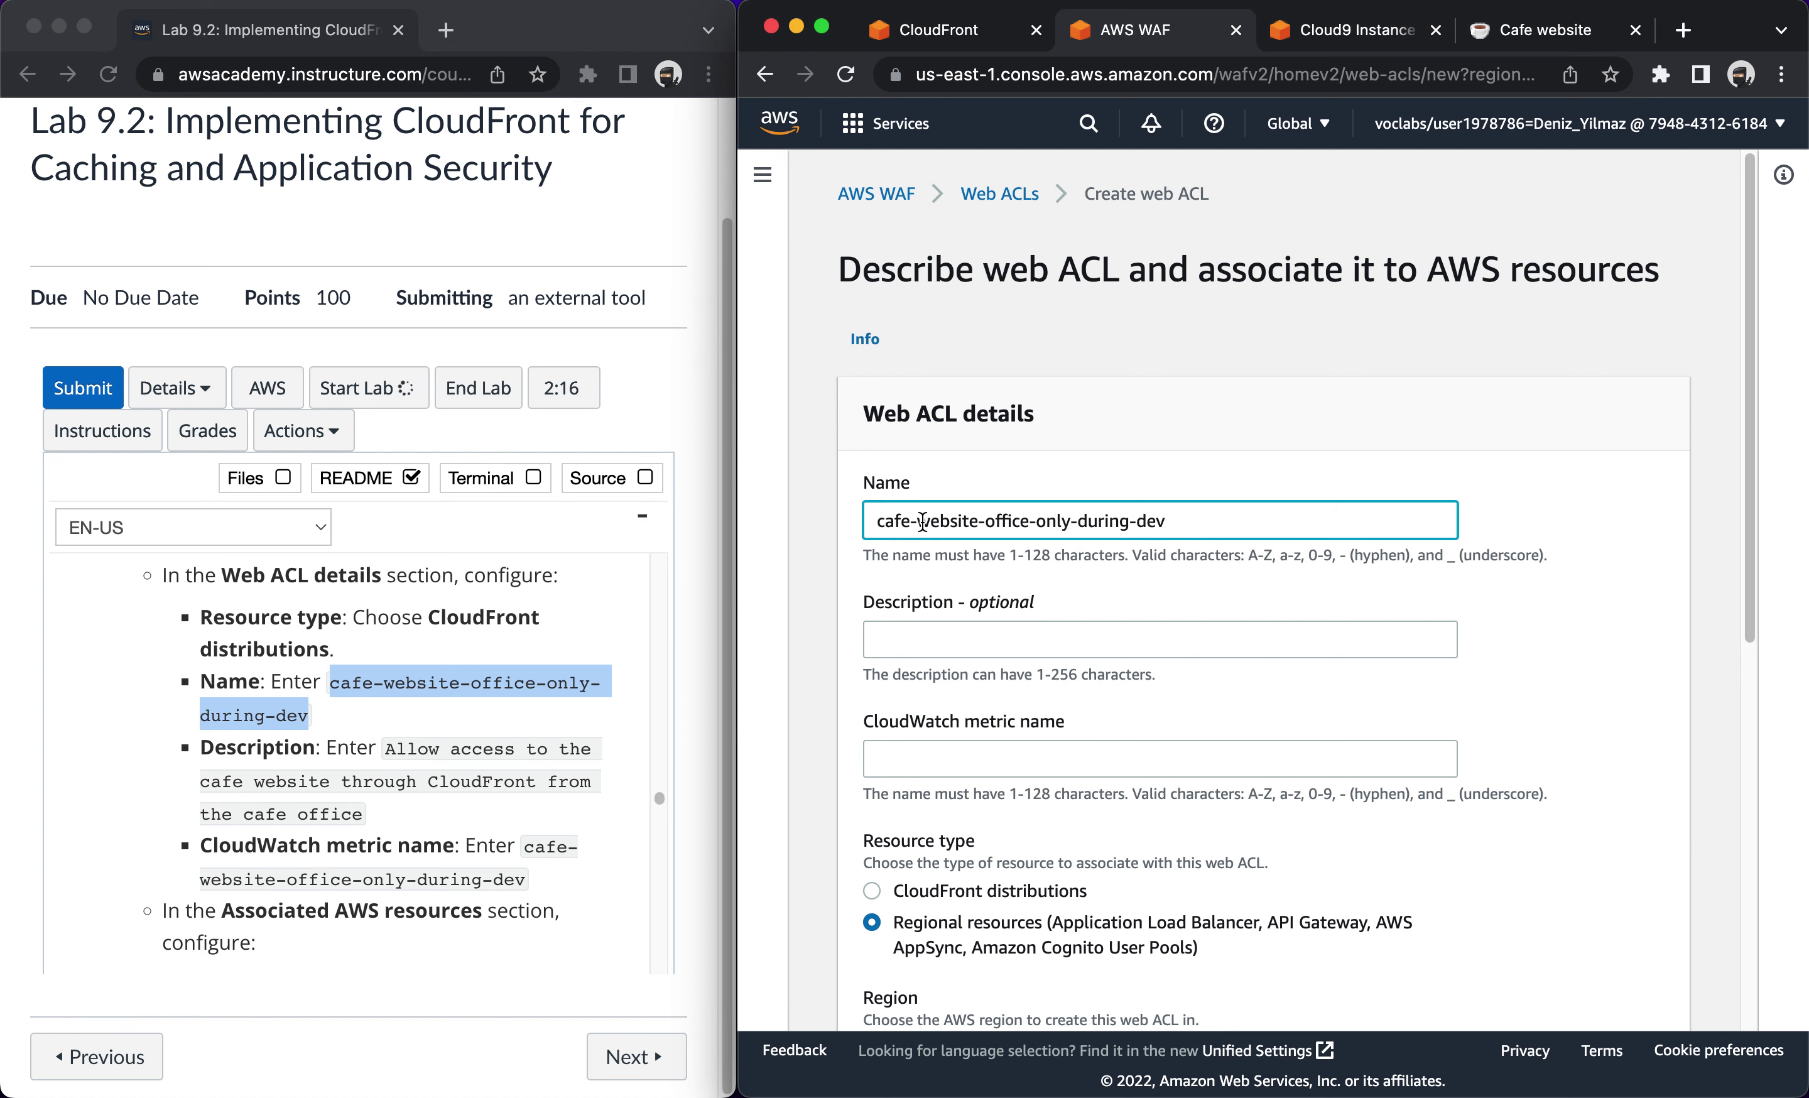
Copy "Allow access to the cafe website through CloudFront from the cafe office" from the lab instructions into the web ACL's description.
click(396, 765)
drag(388, 752, 362, 810)
key(super+c)
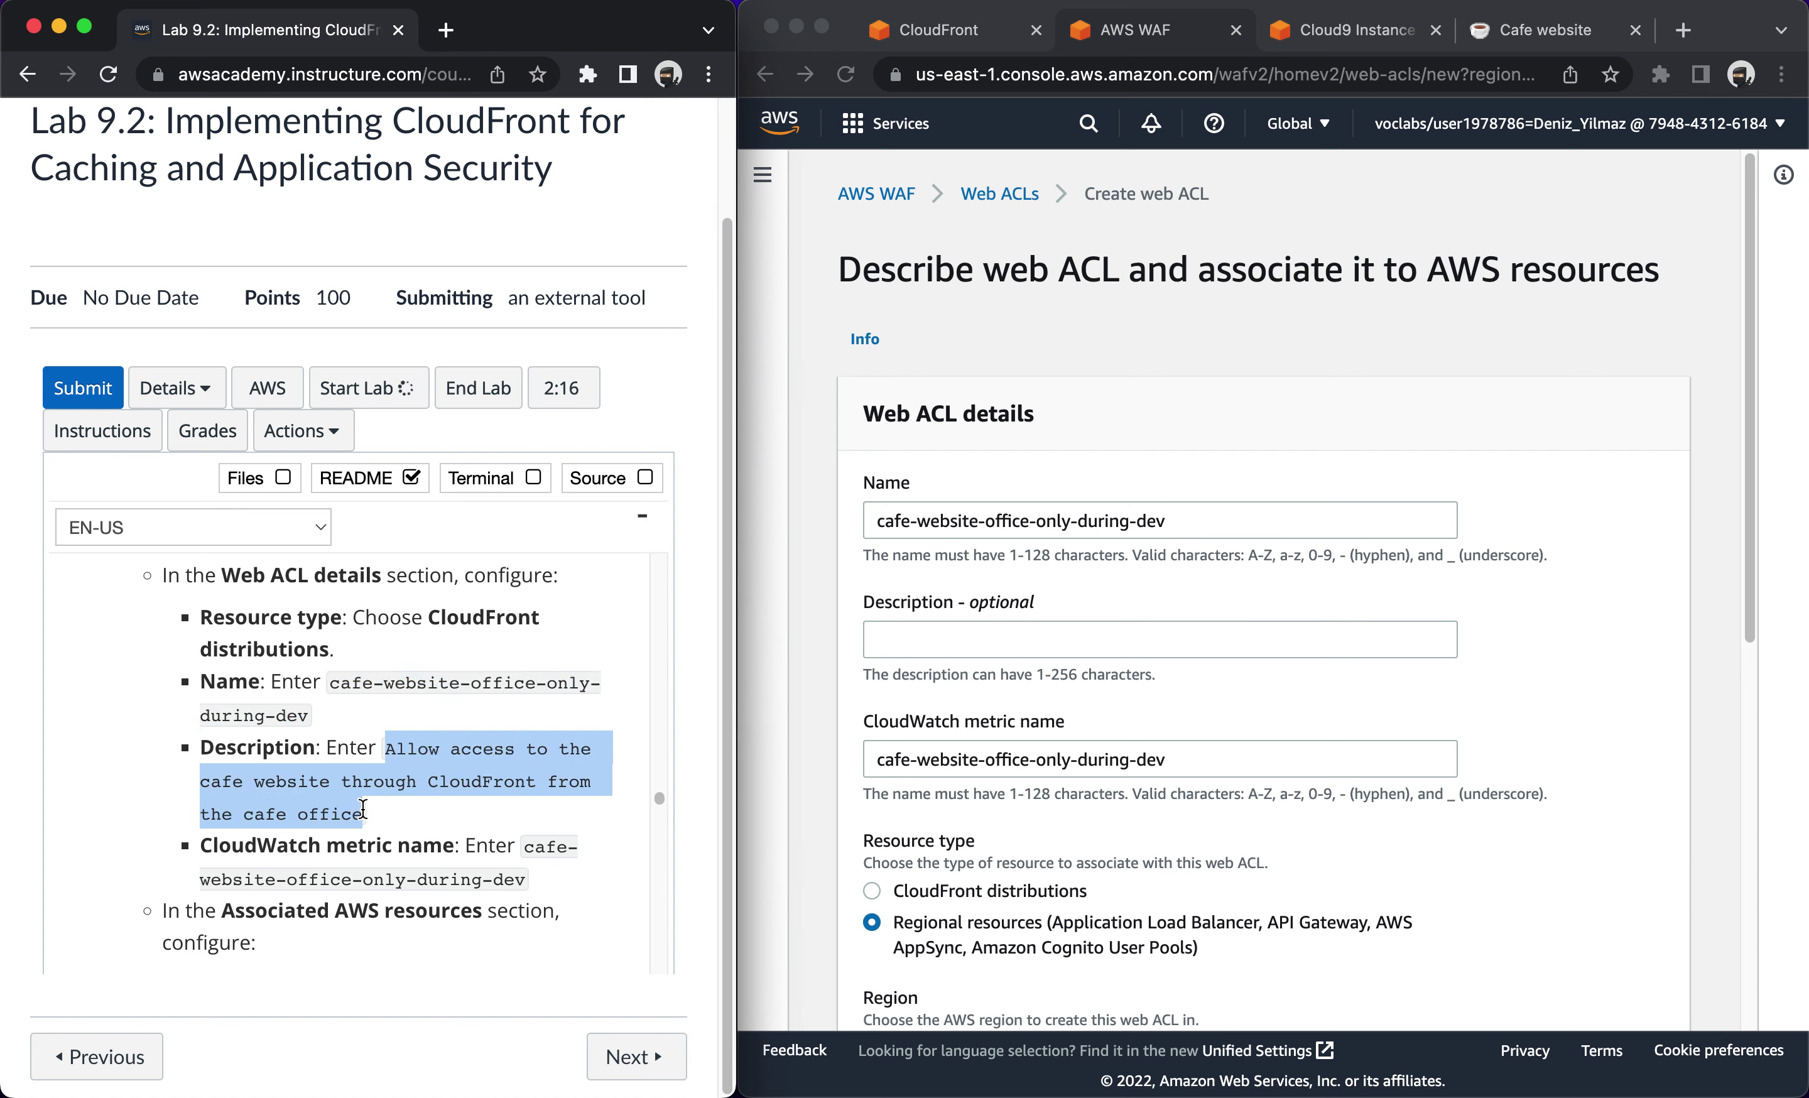
click(934, 651)
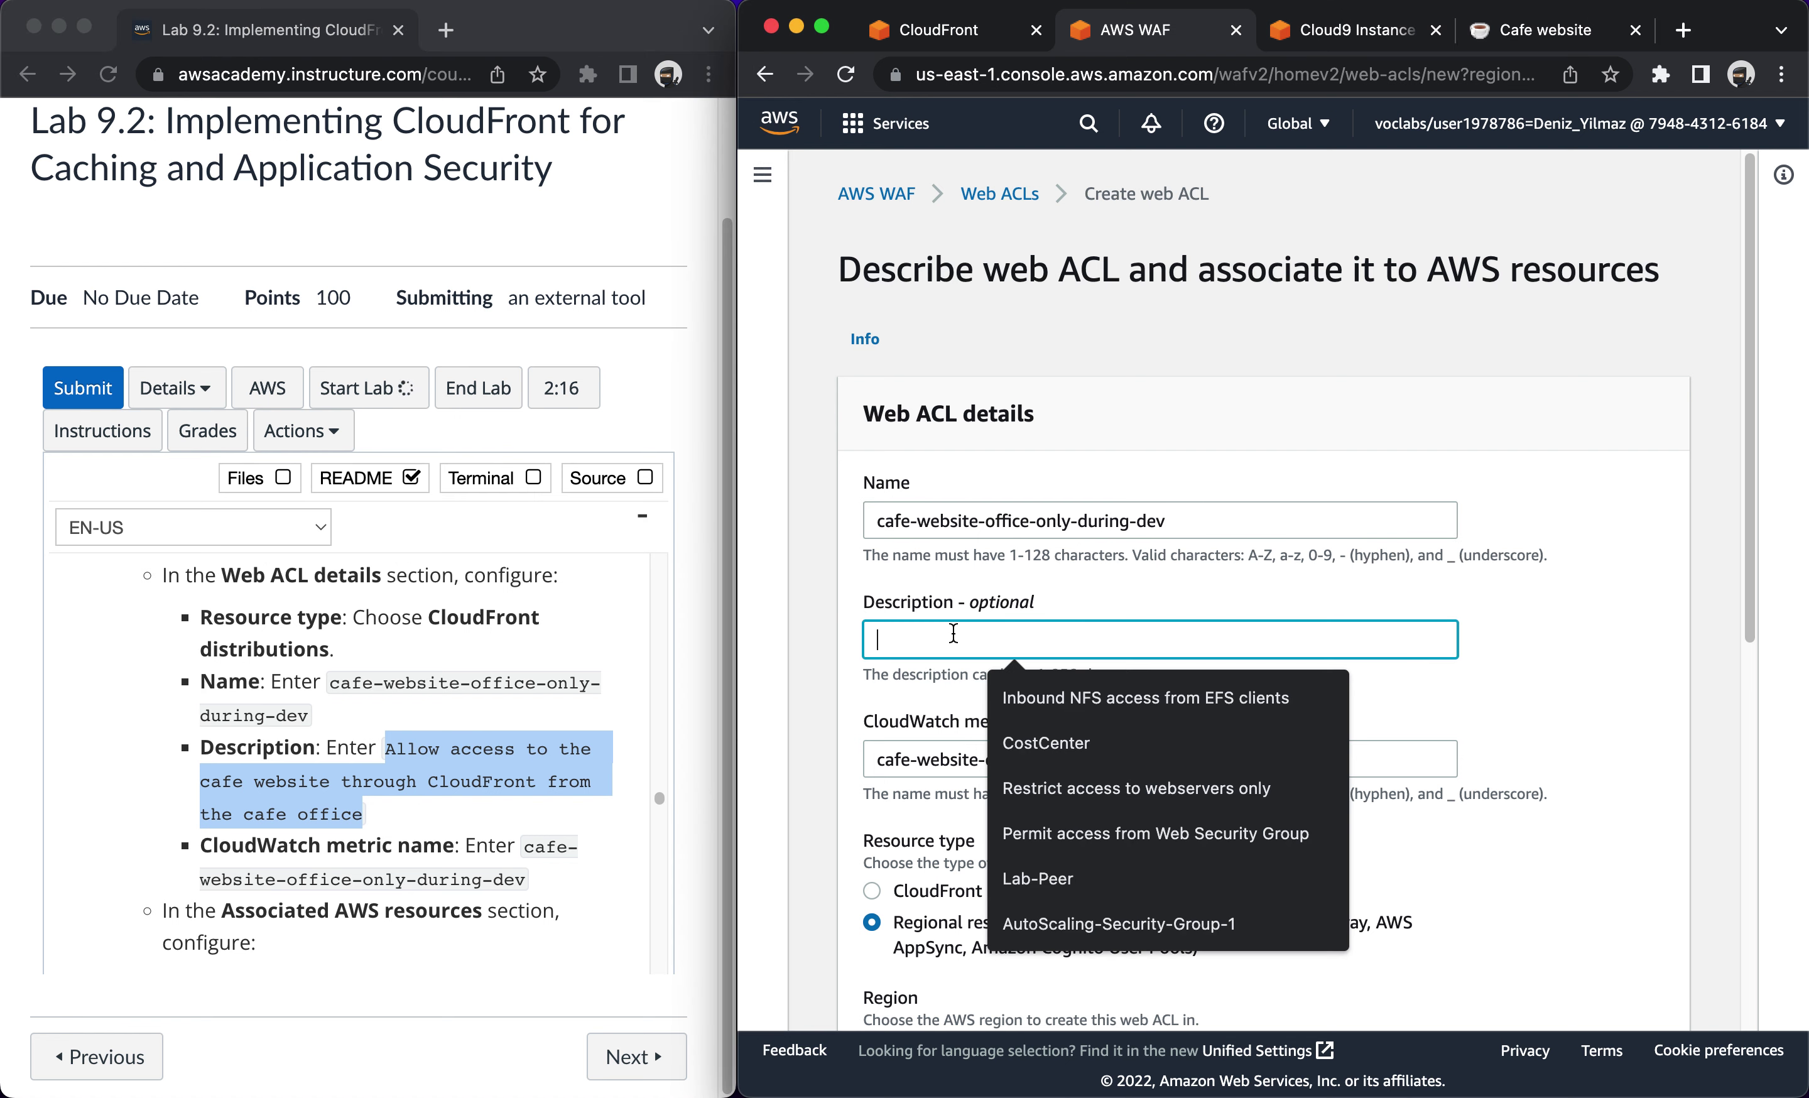
key(super+v)
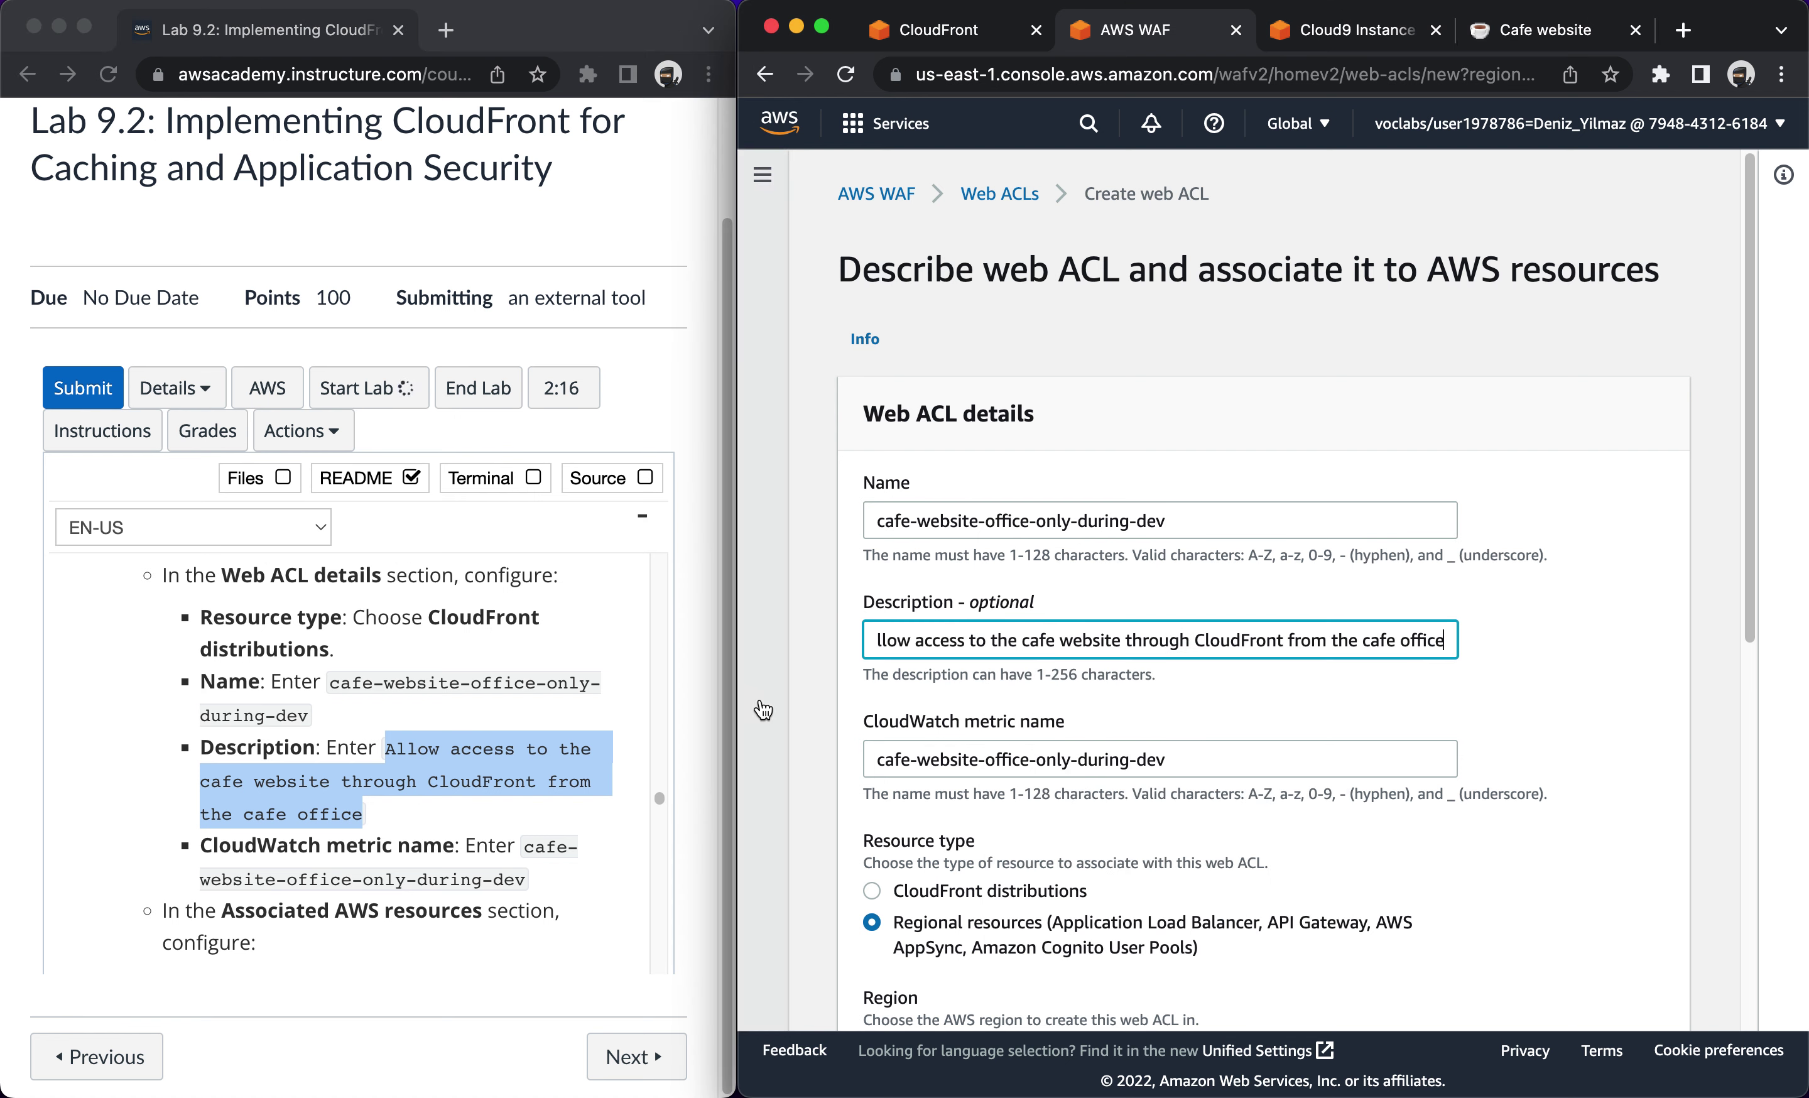
Compare the web ACL form's name, metric name, resource type and region with lab step 23, and read its Associated AWS resources instructions.
scroll(432, 814, down, 3)
scroll(433, 813, down, 3)
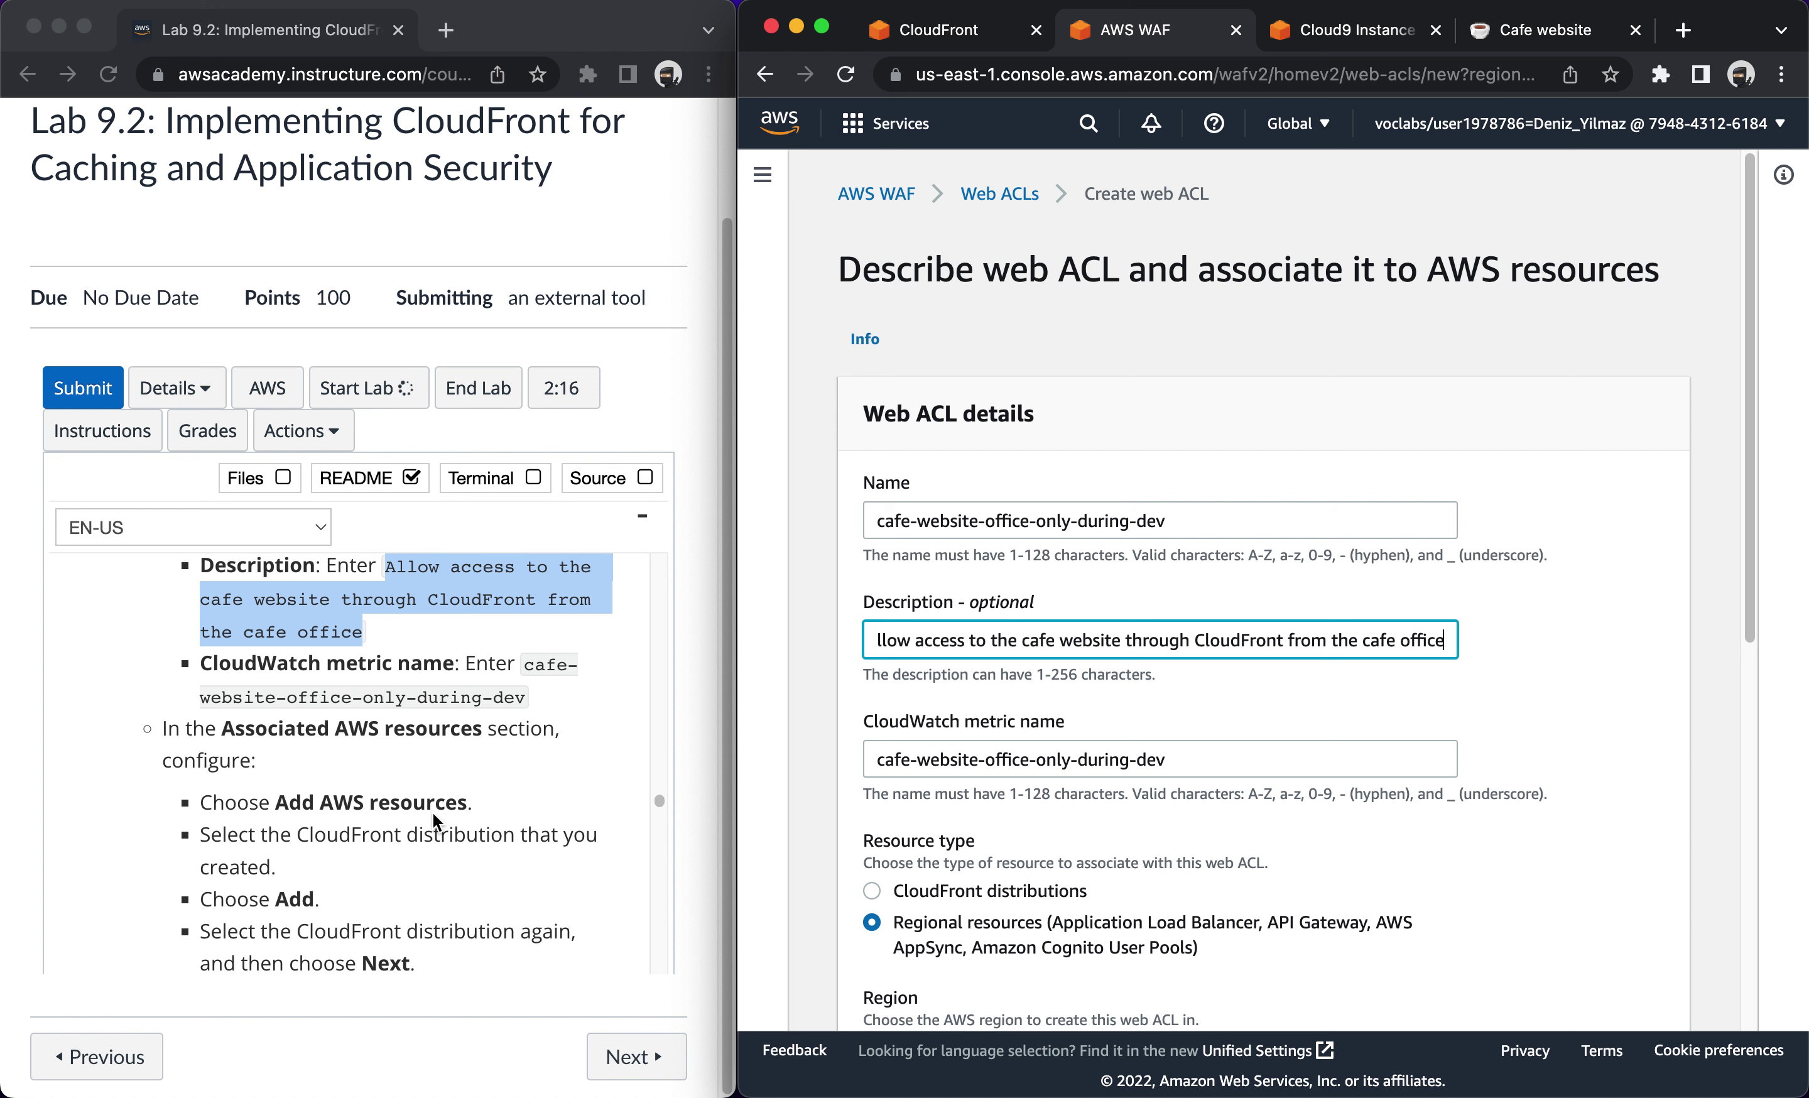
scroll(938, 837, down, 5)
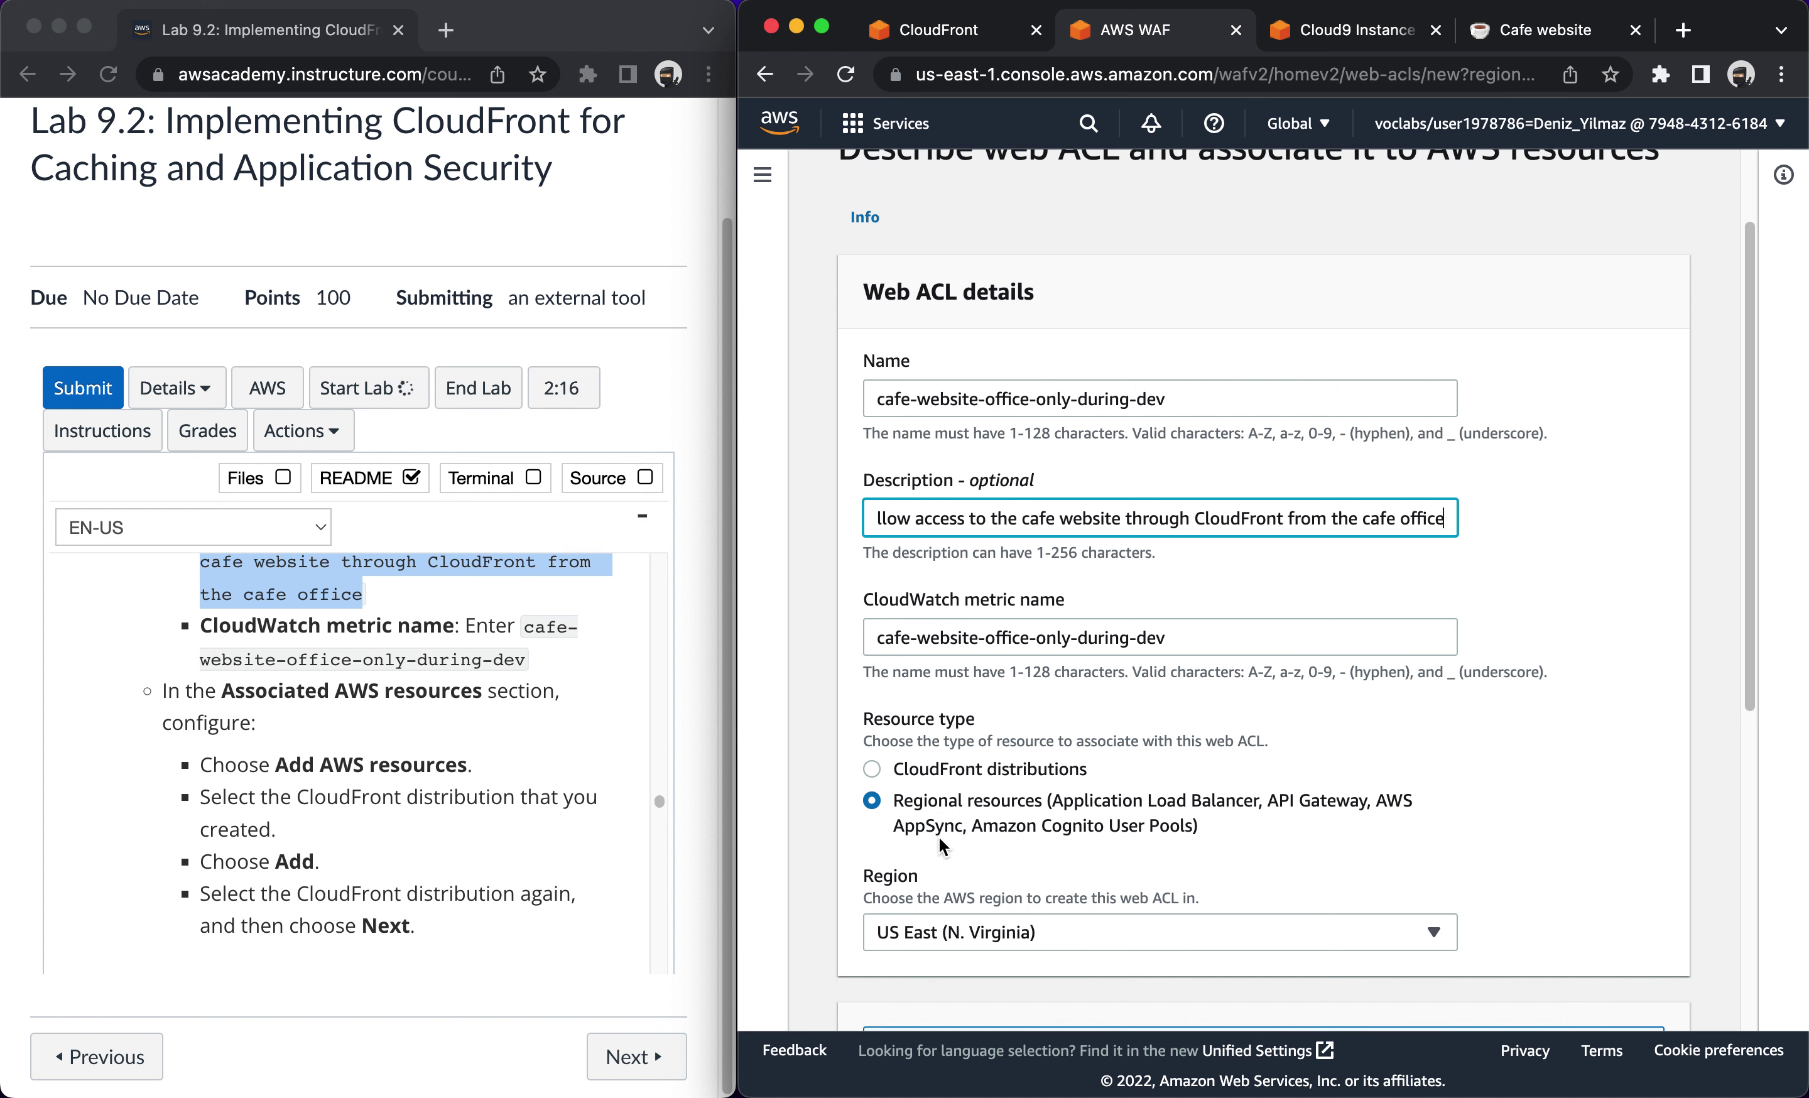
scroll(451, 814, up, 5)
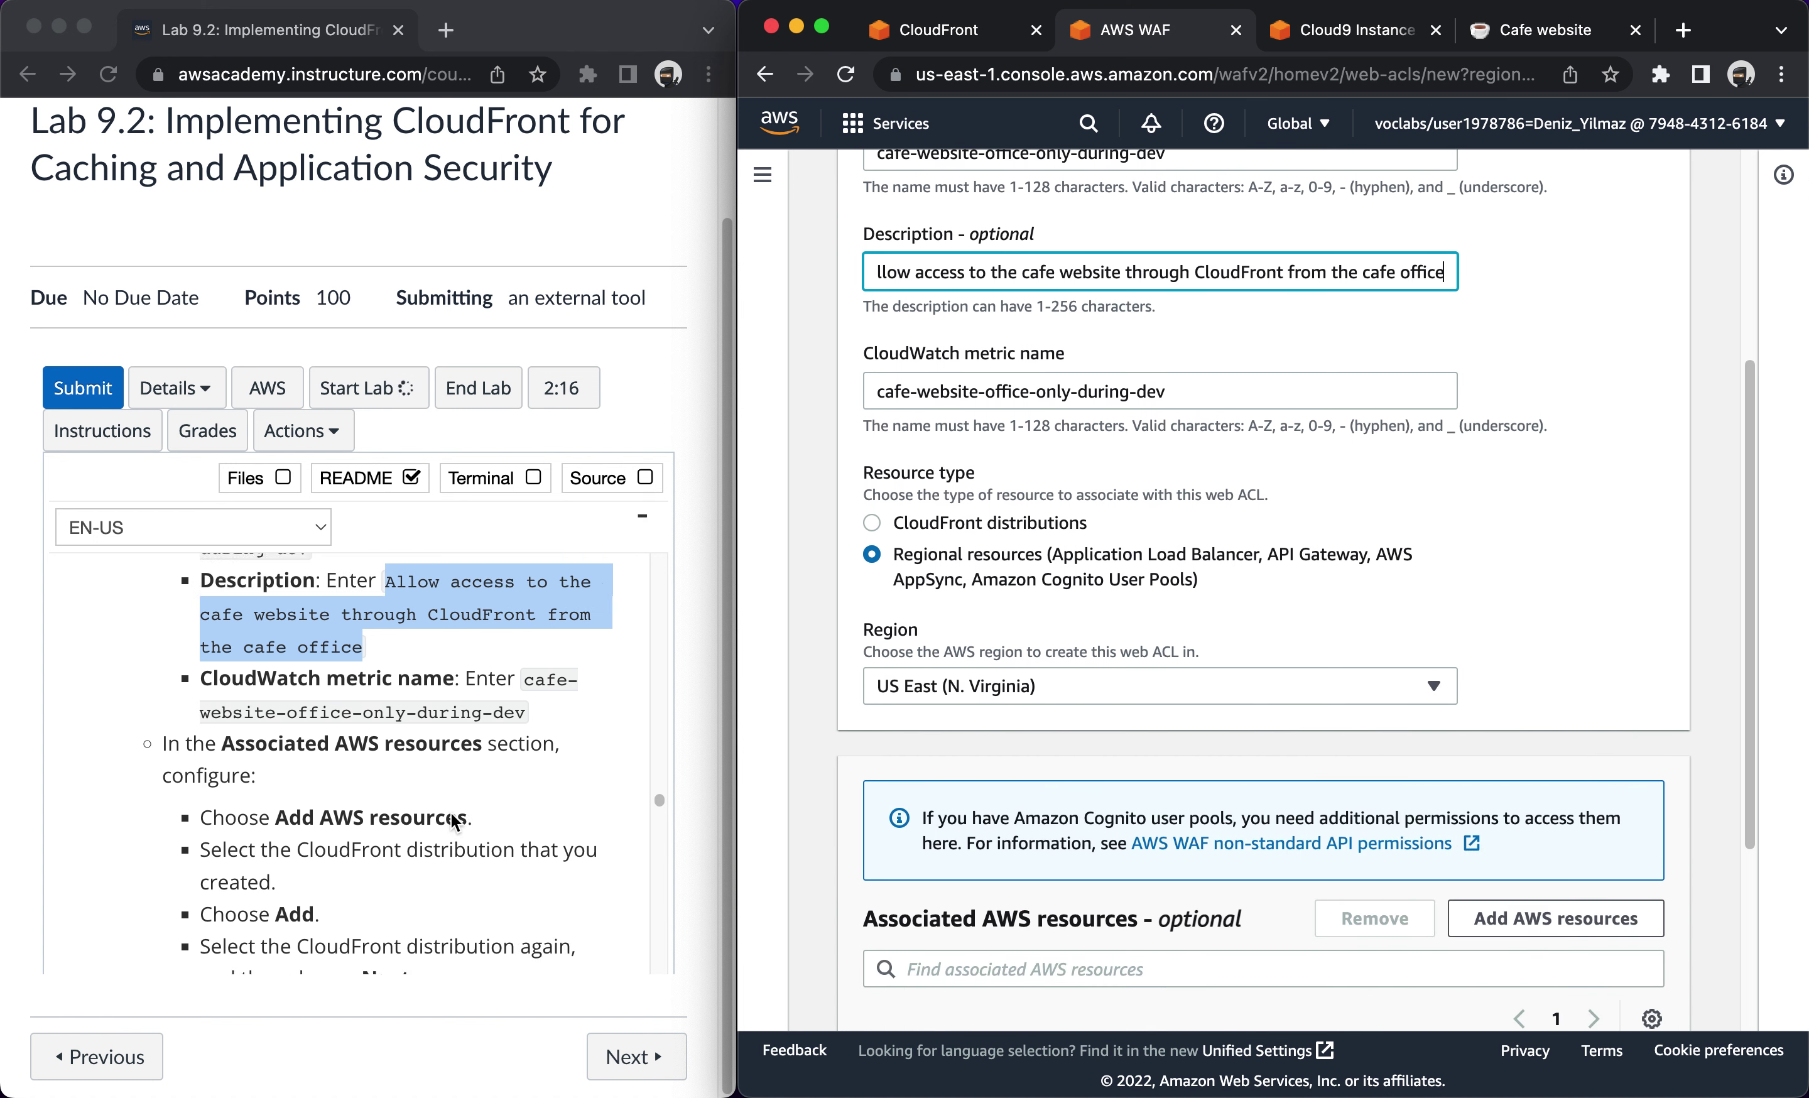
scroll(451, 813, up, 2)
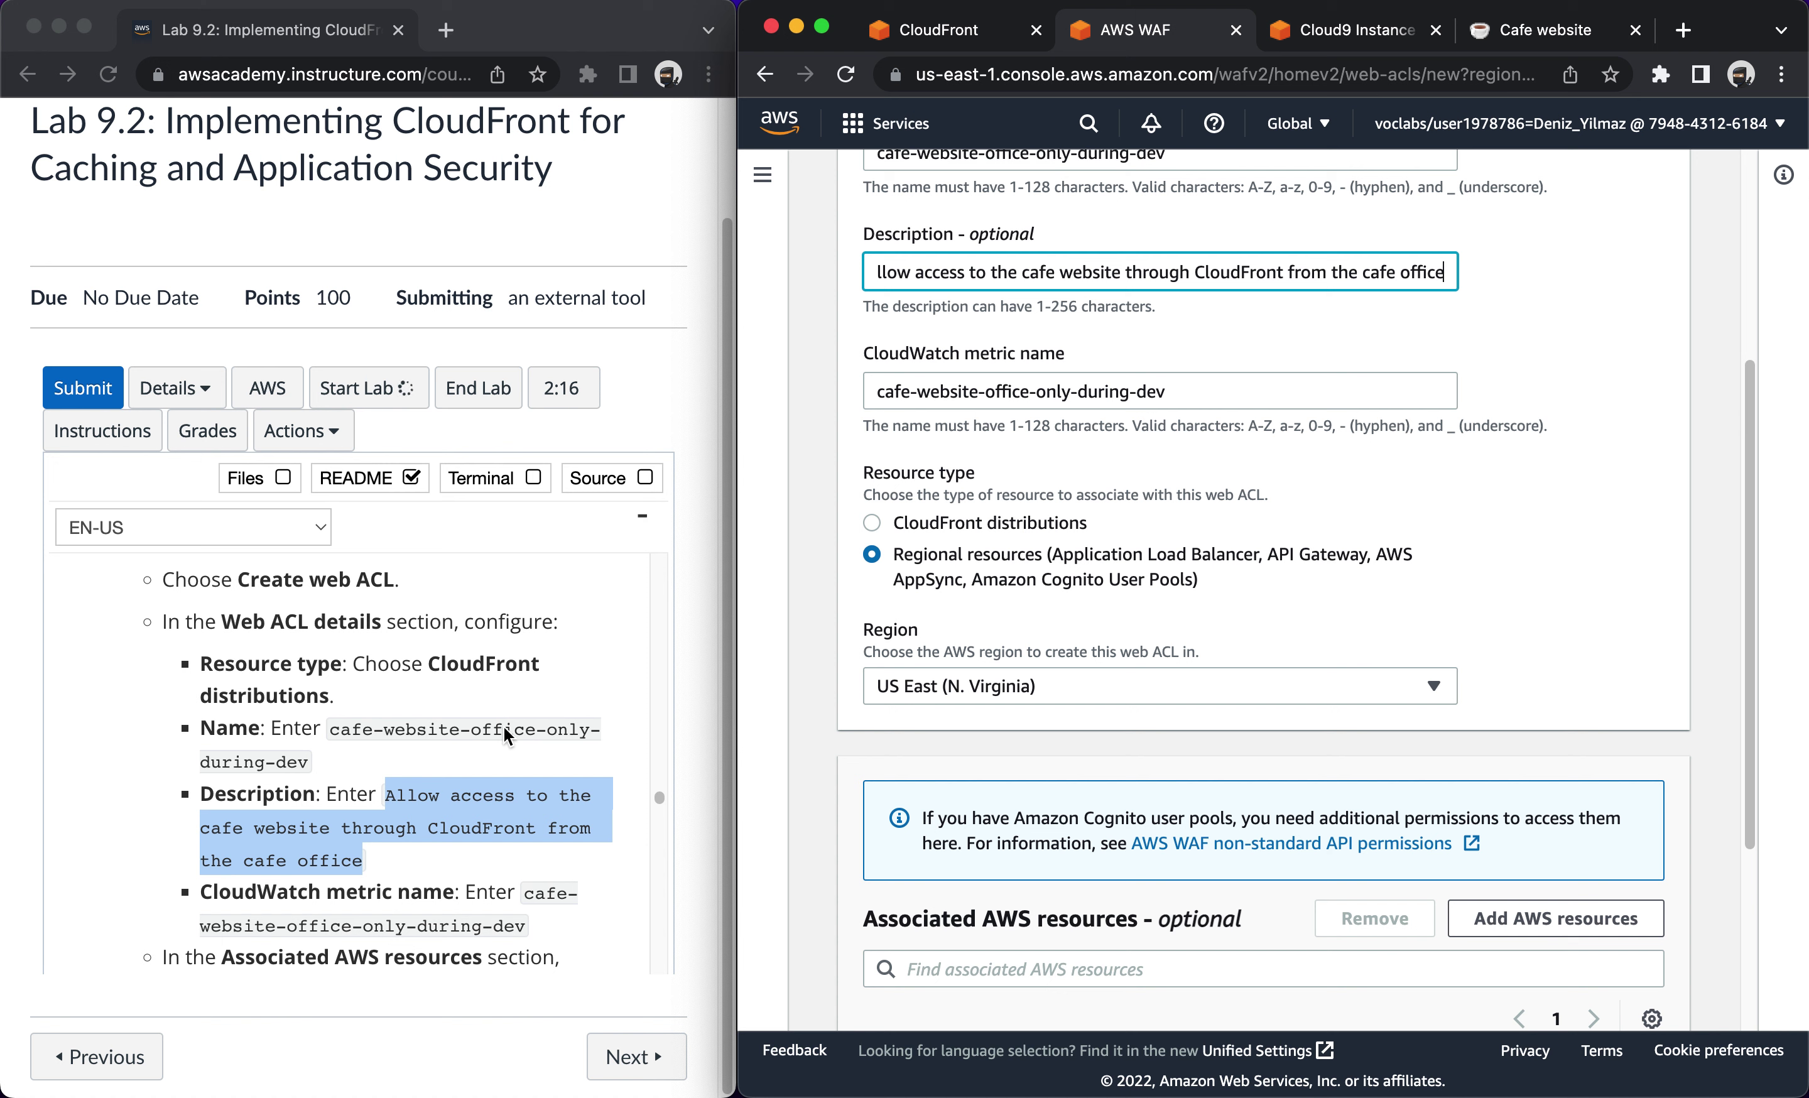
scroll(1065, 682, up, 5)
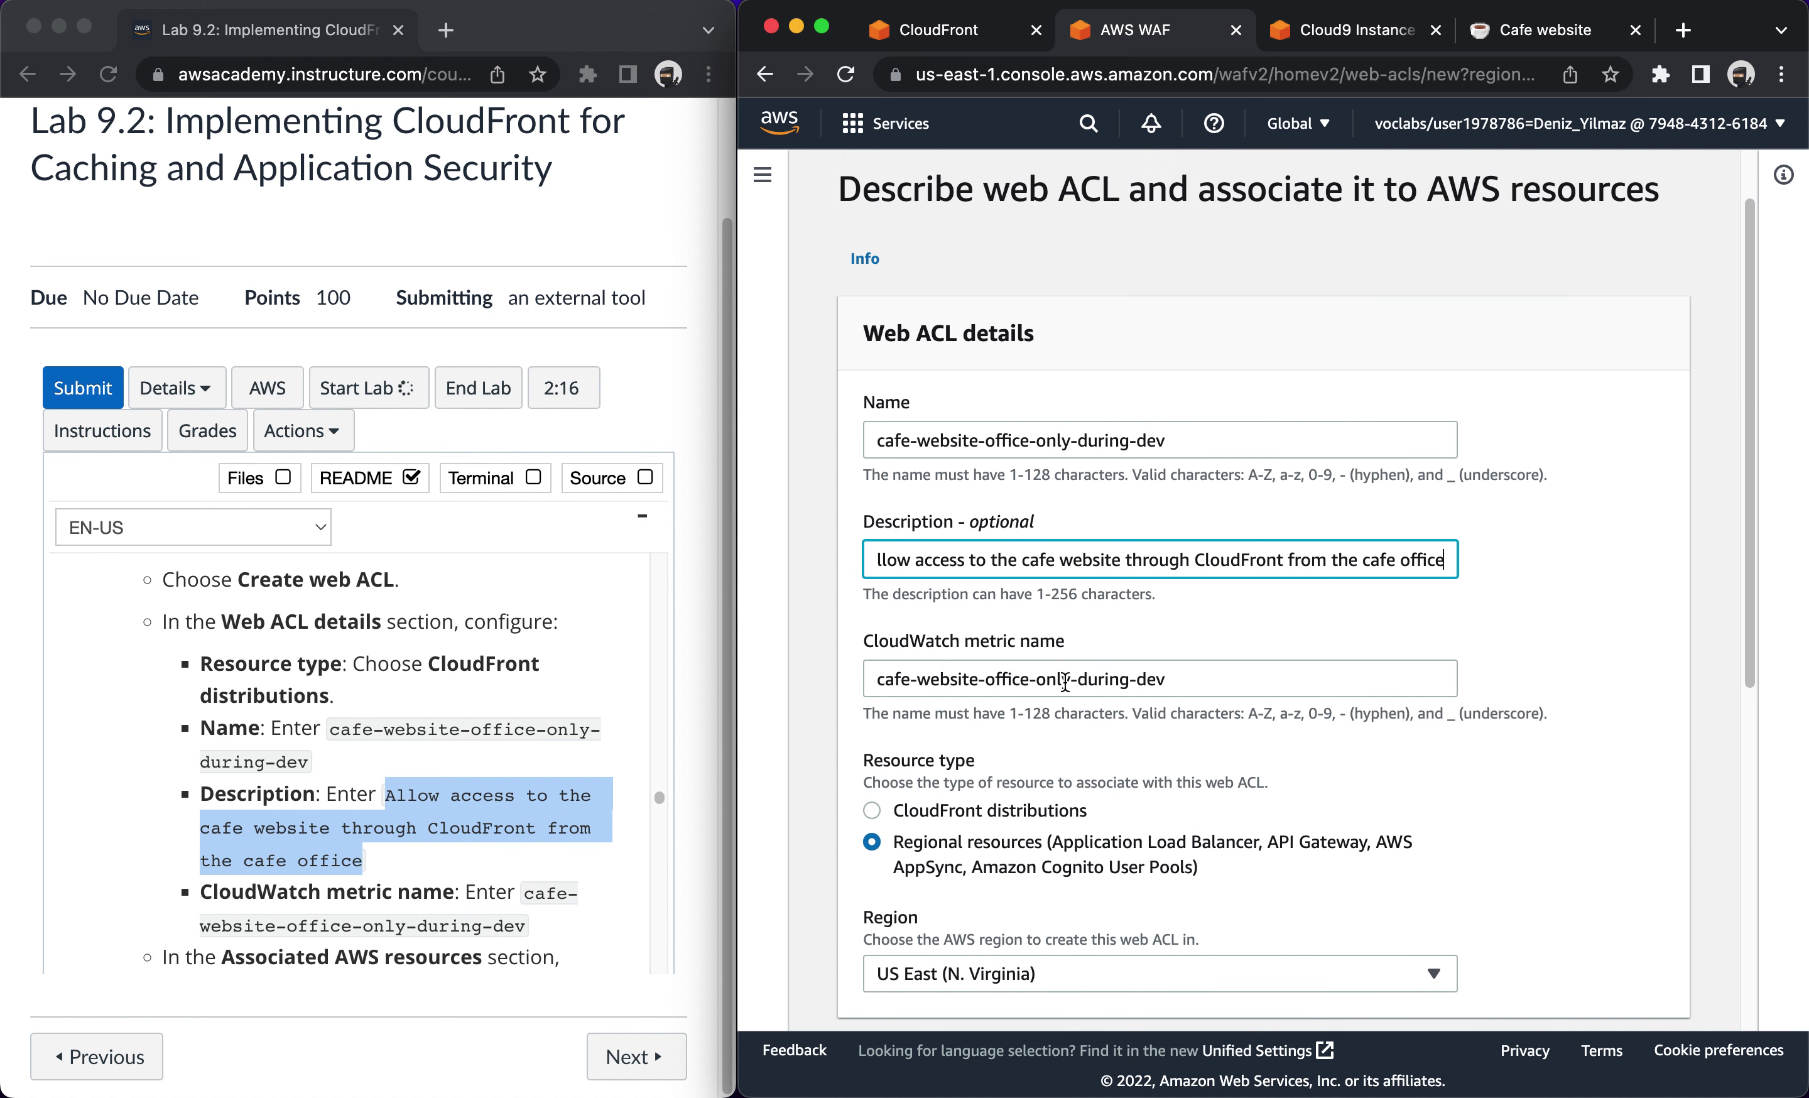
scroll(1066, 682, down, 3)
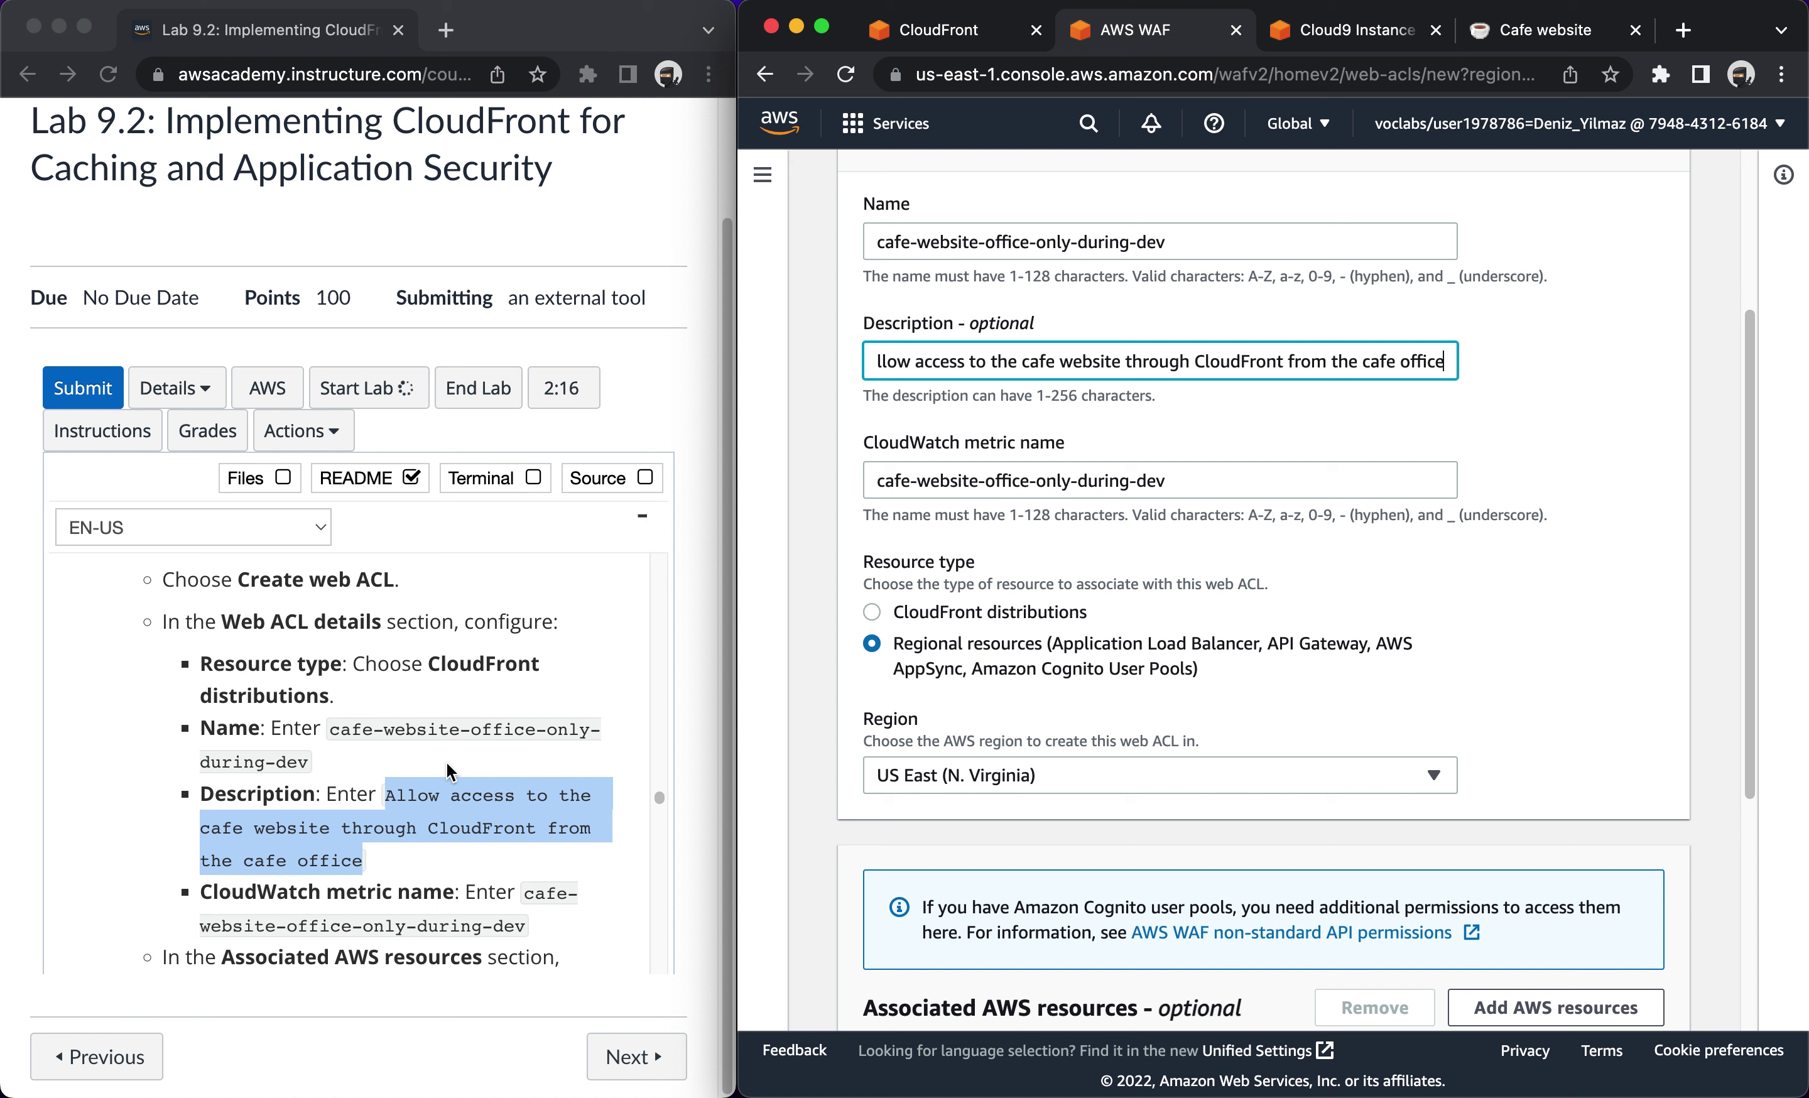
scroll(447, 764, up, 3)
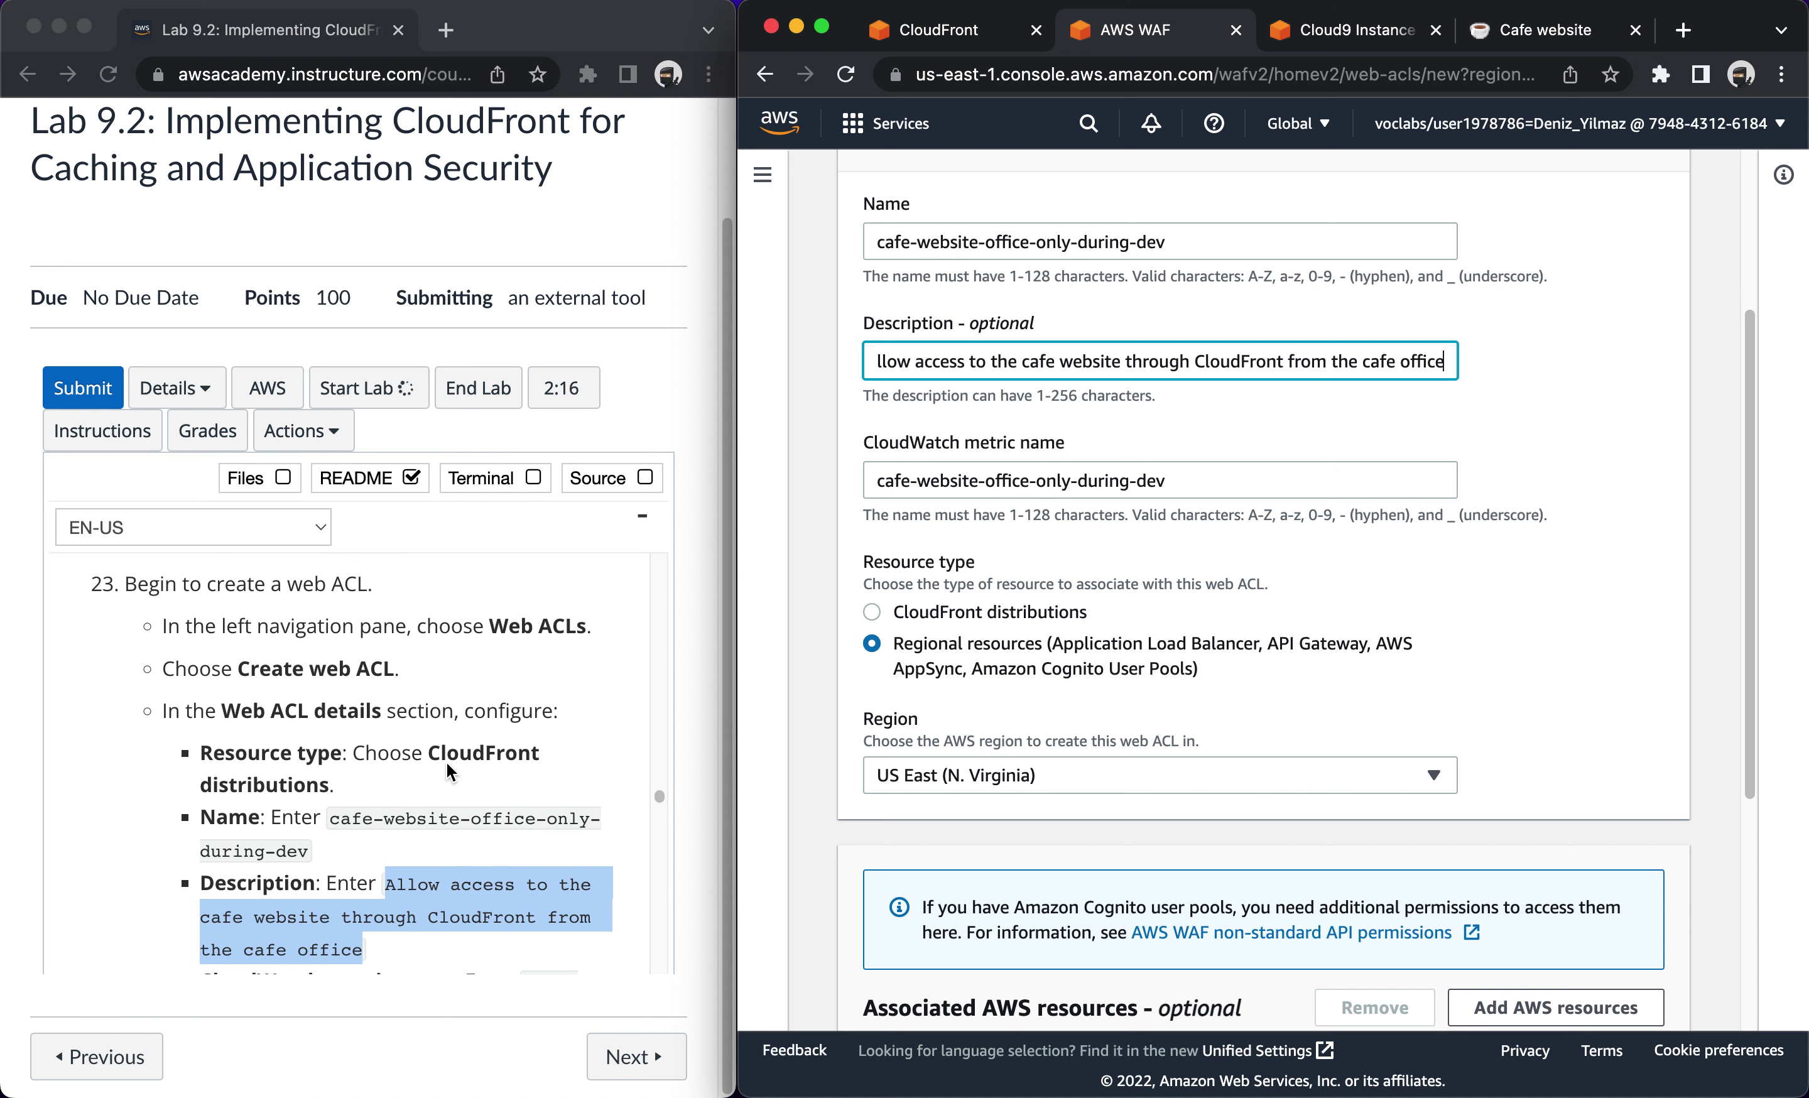
scroll(446, 764, down, 2)
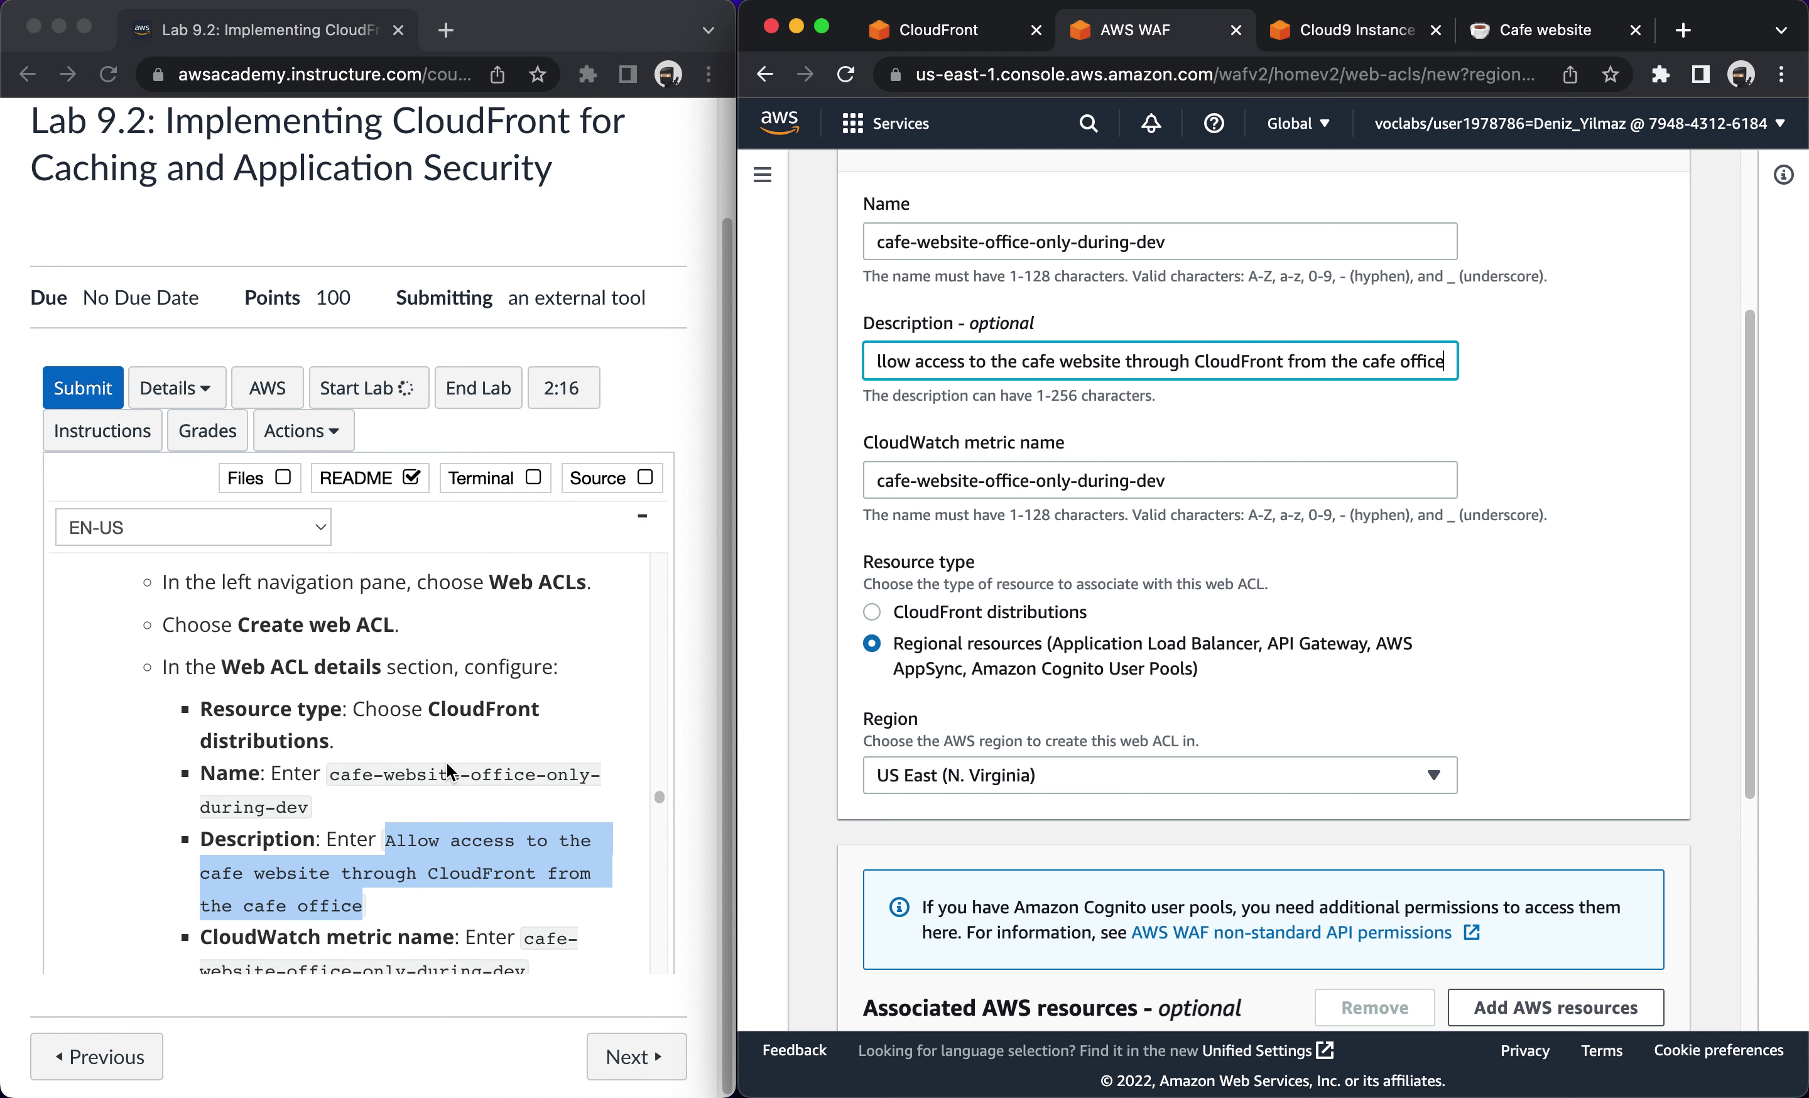
scroll(447, 764, down, 5)
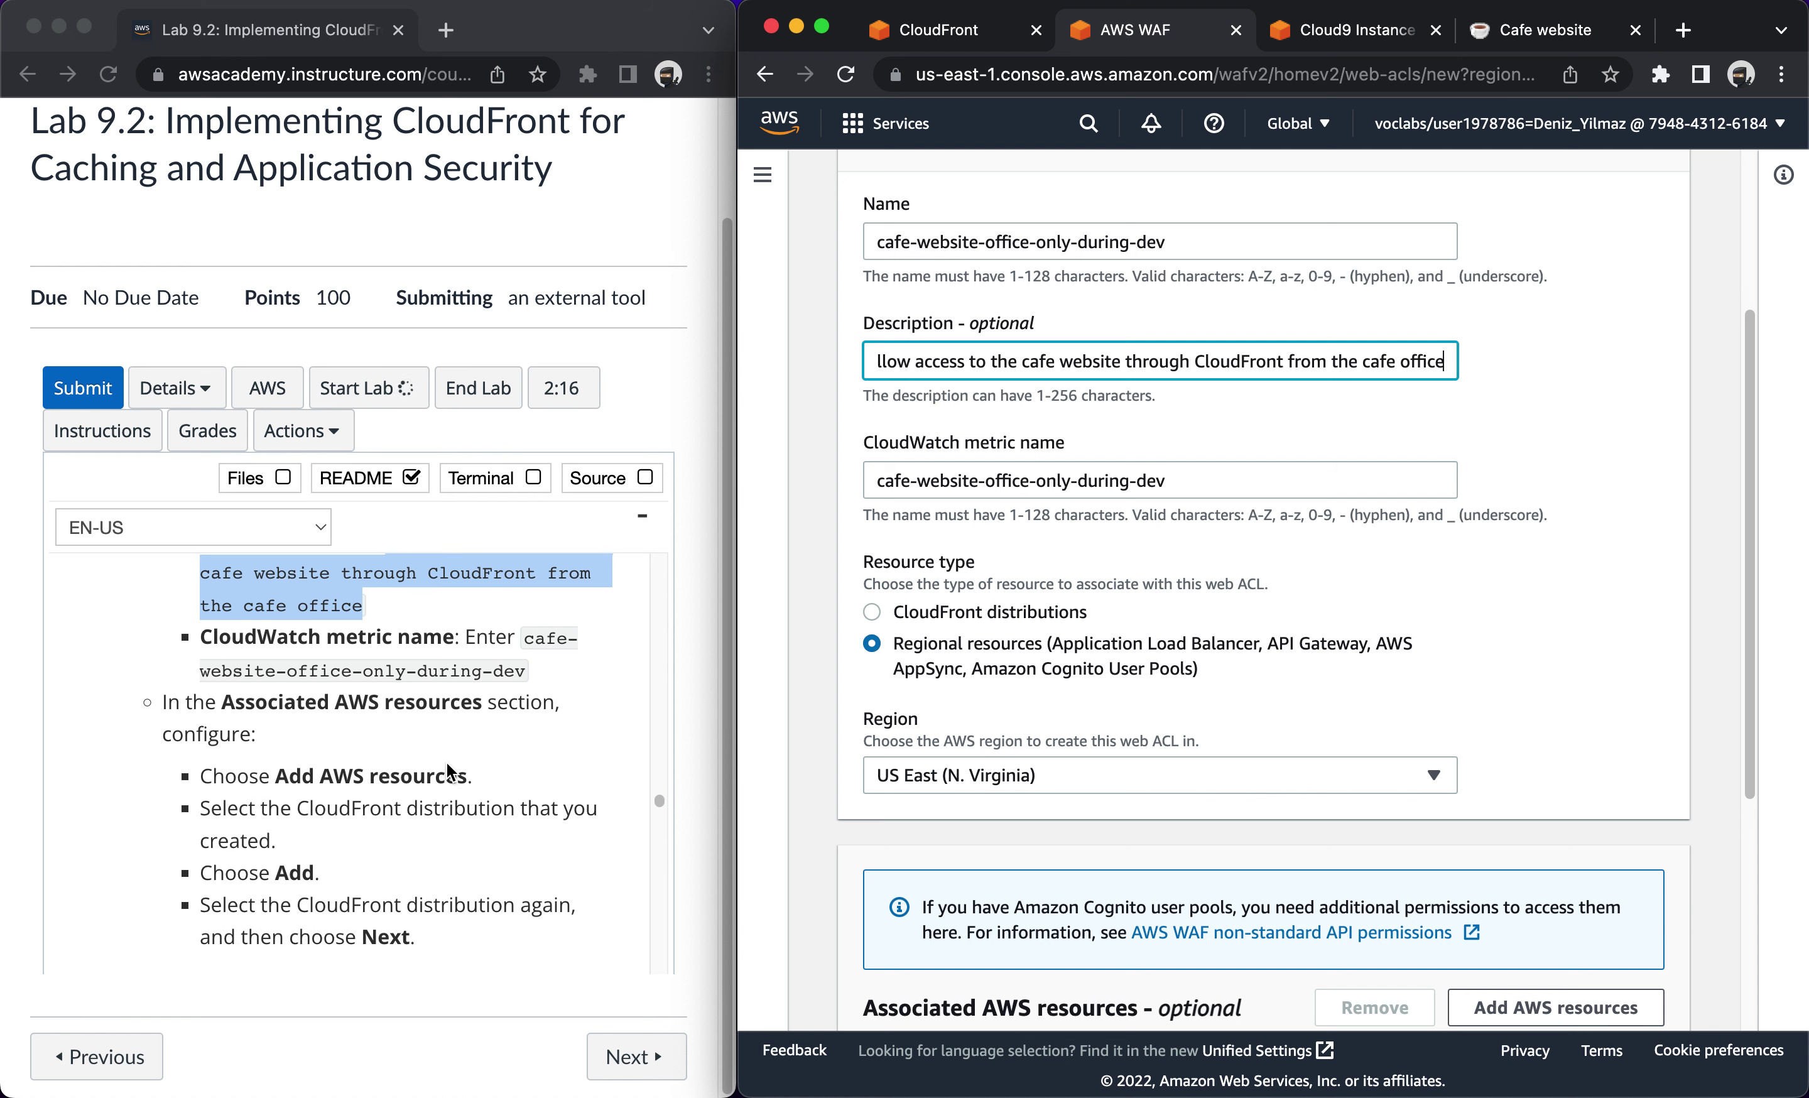
scroll(446, 764, down, 2)
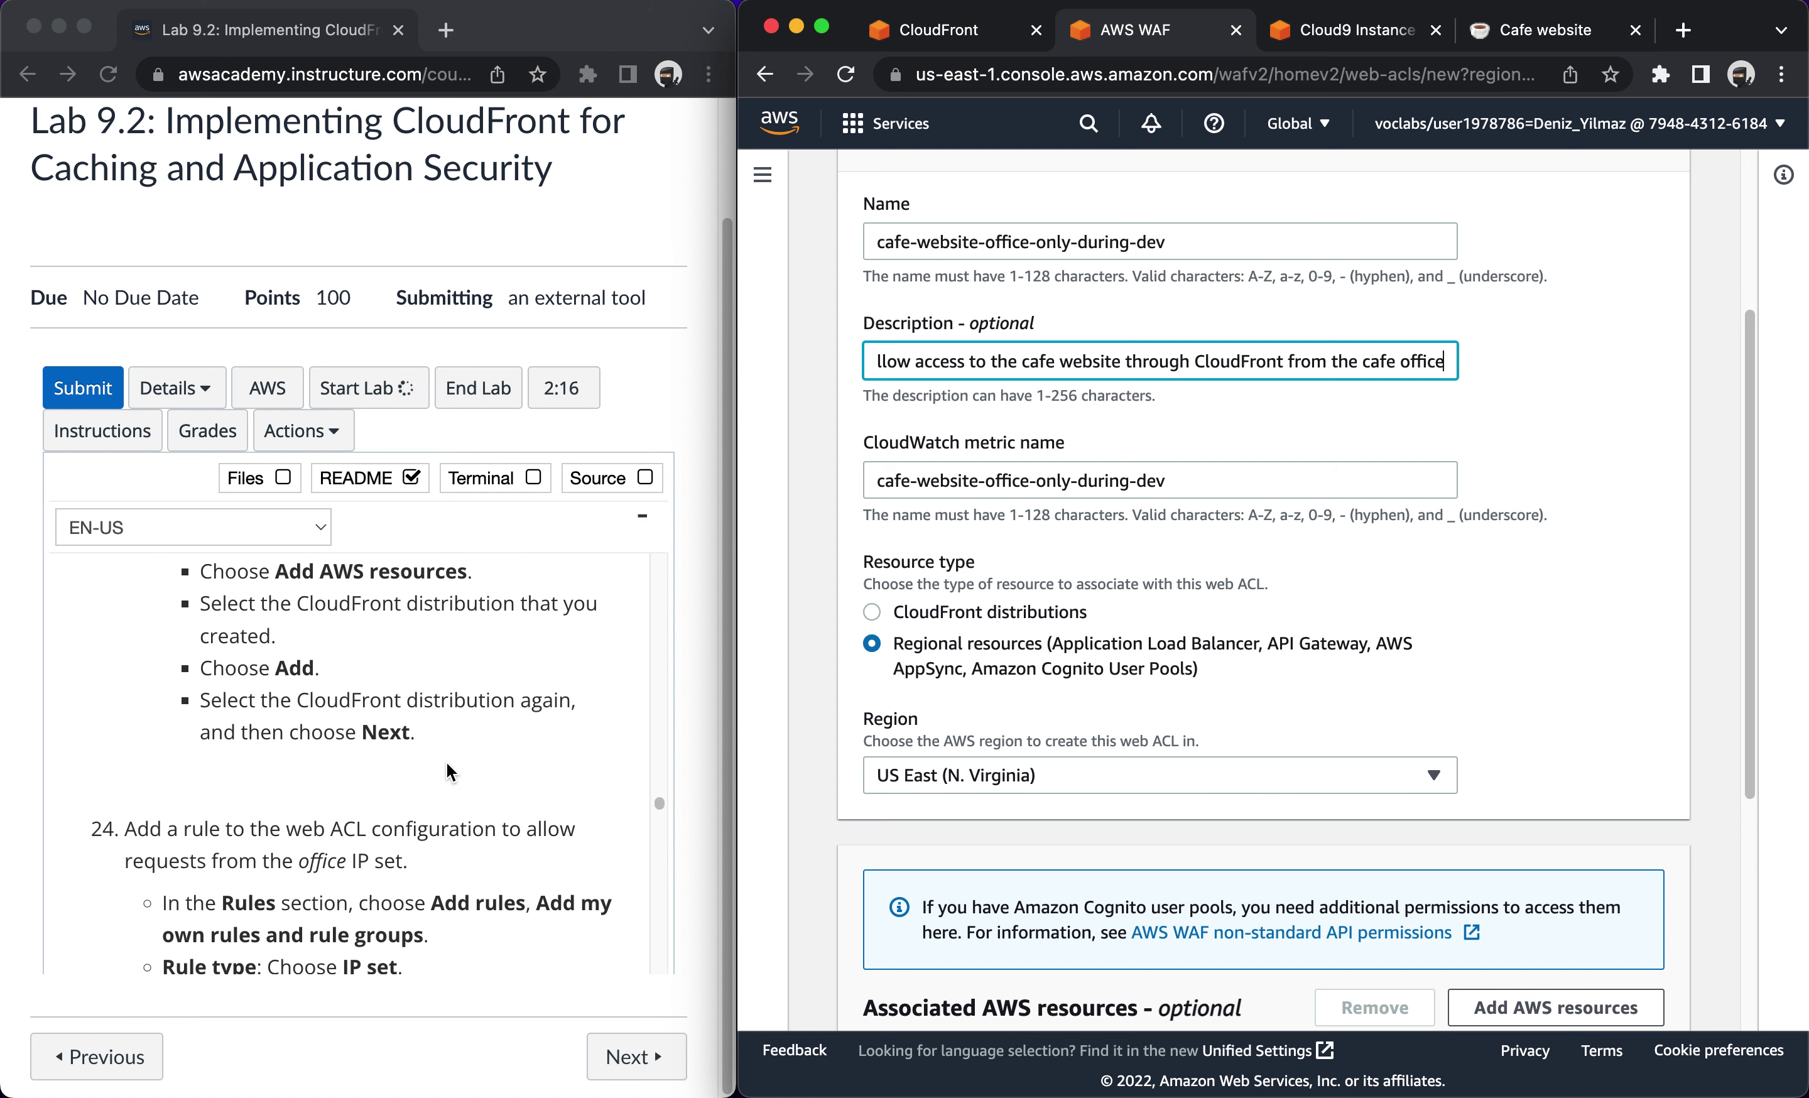
scroll(447, 764, up, 4)
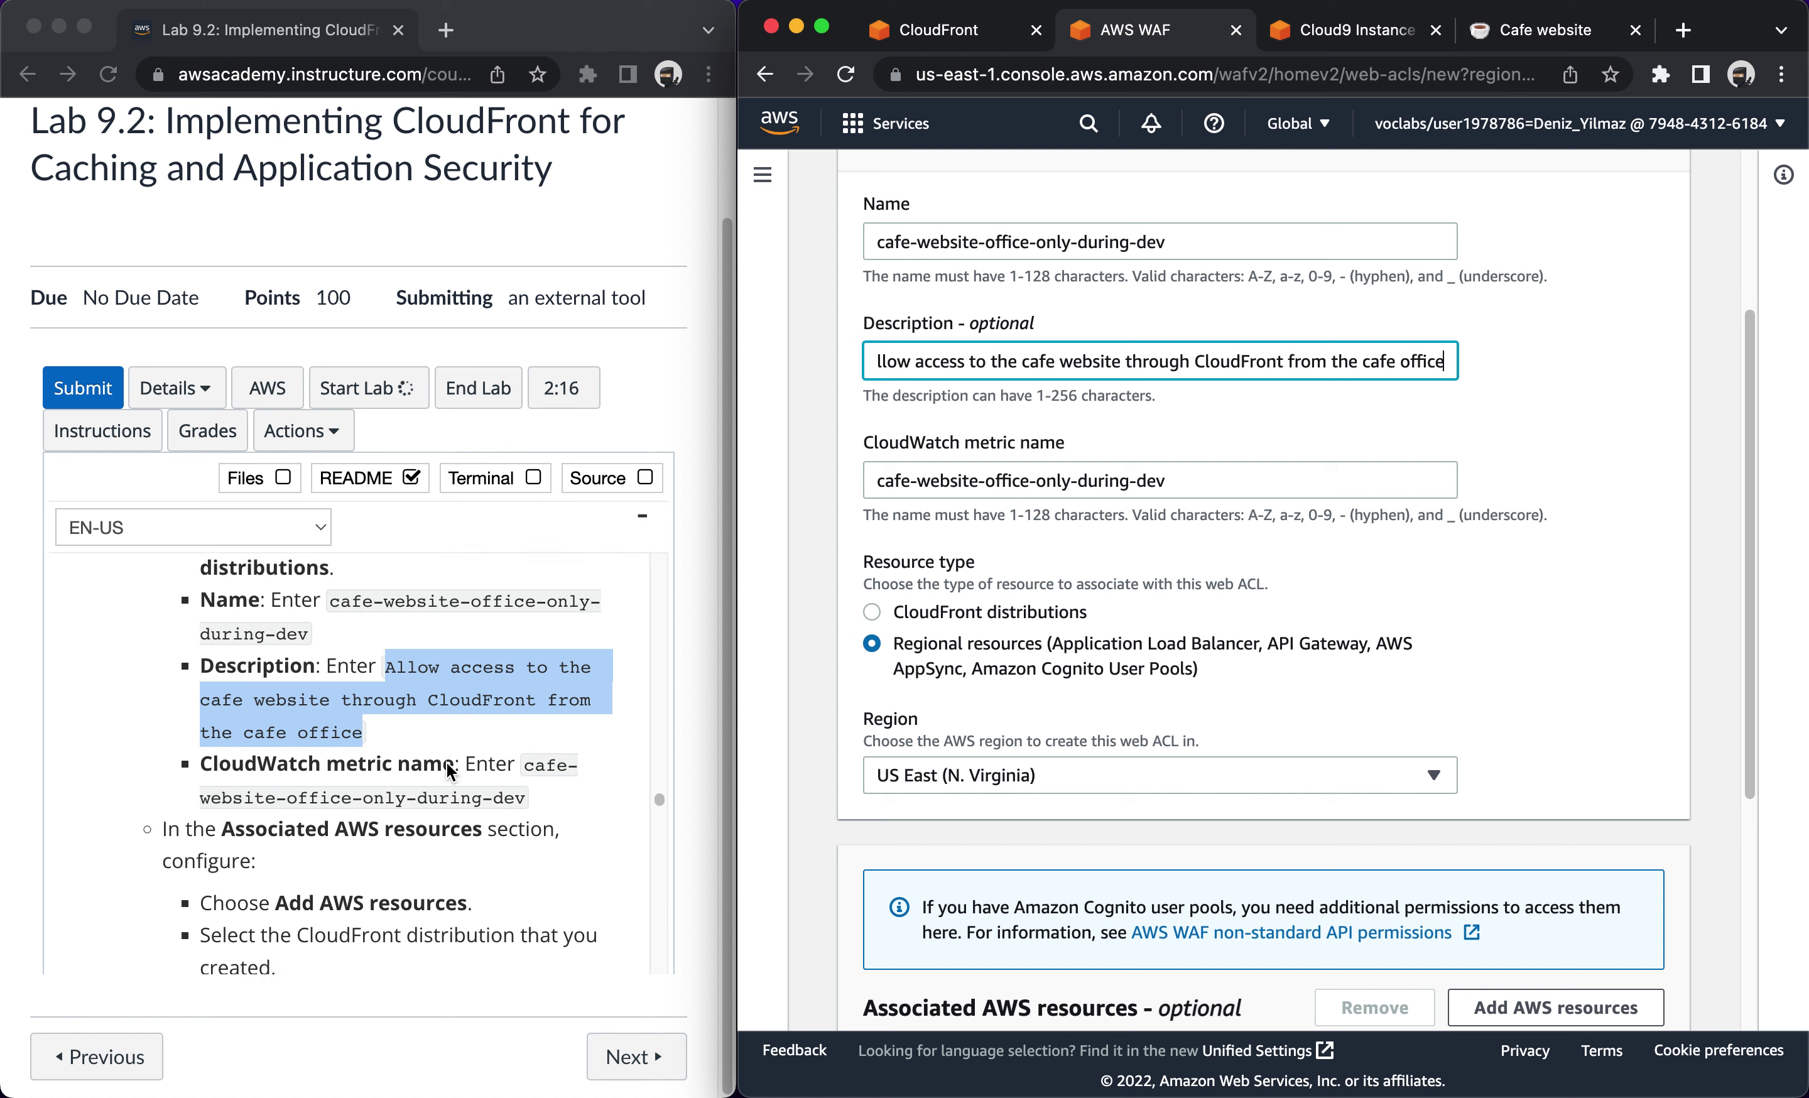
scroll(447, 764, up, 1)
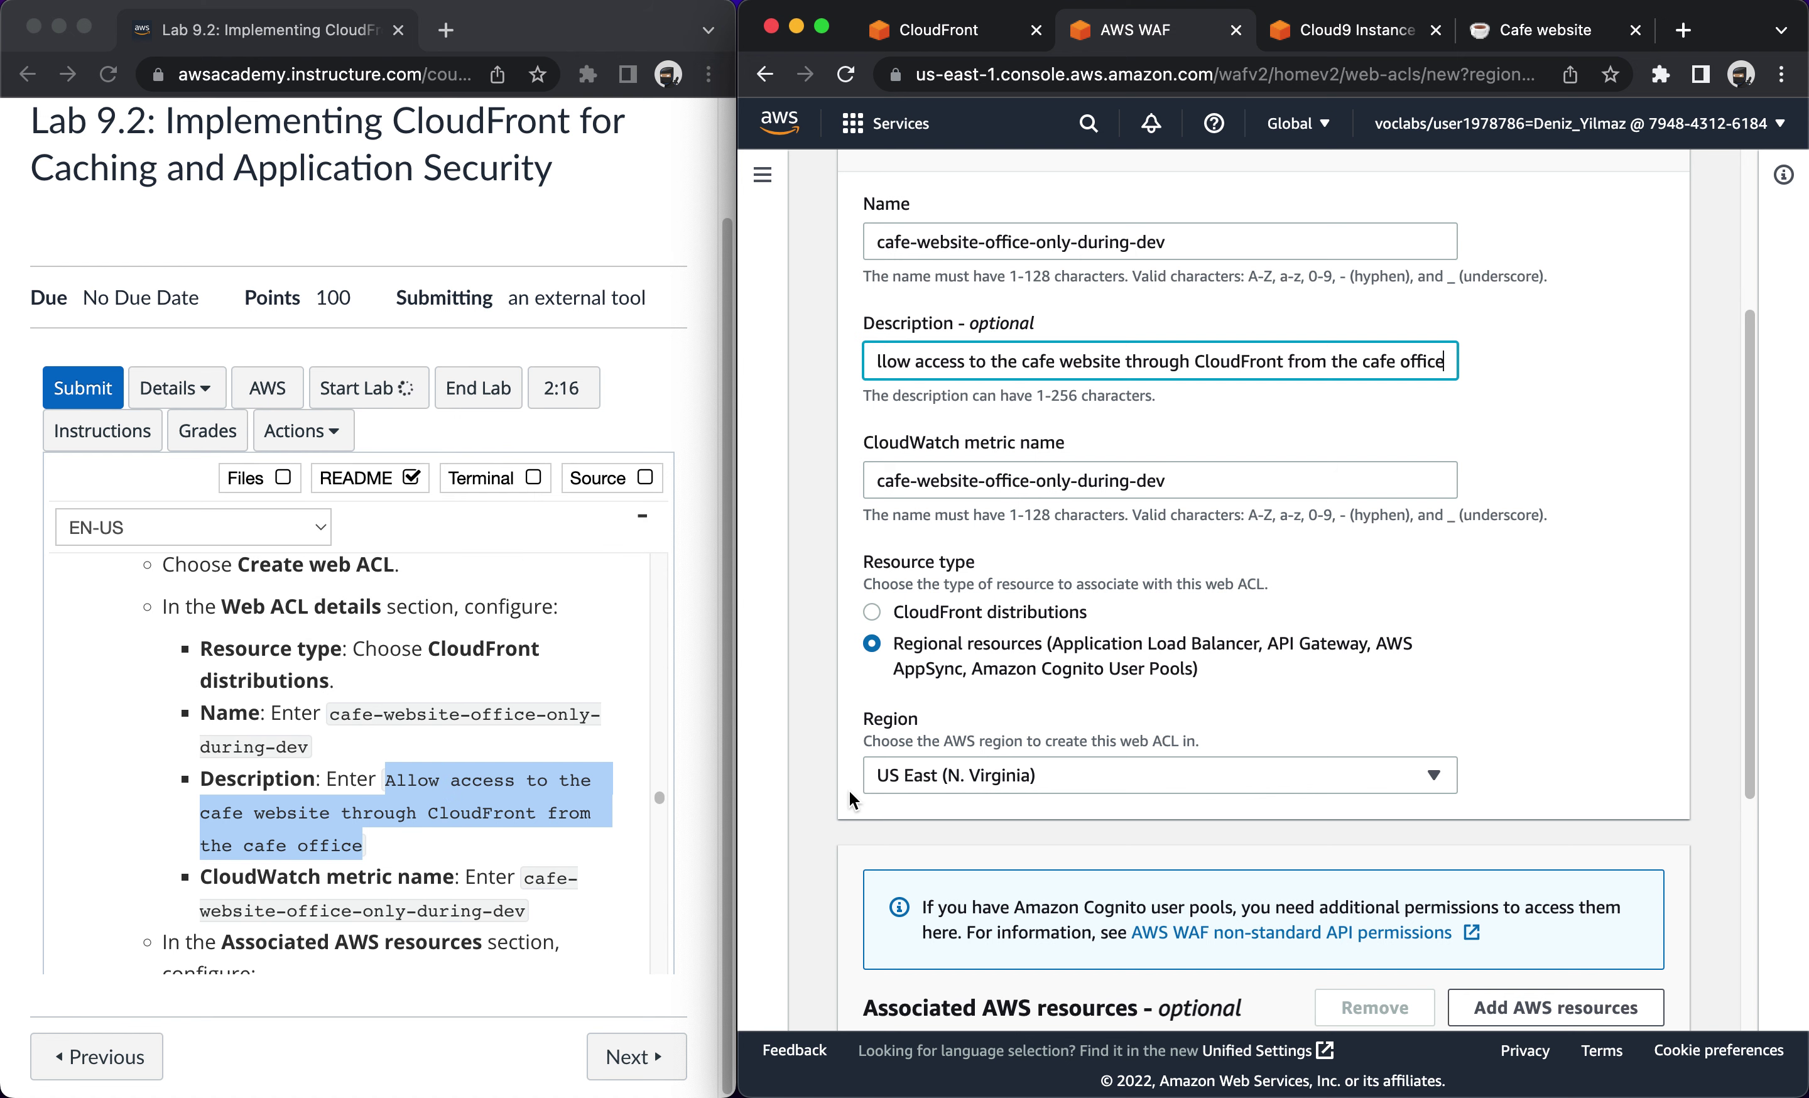
click(871, 779)
scroll(917, 592, up, 1)
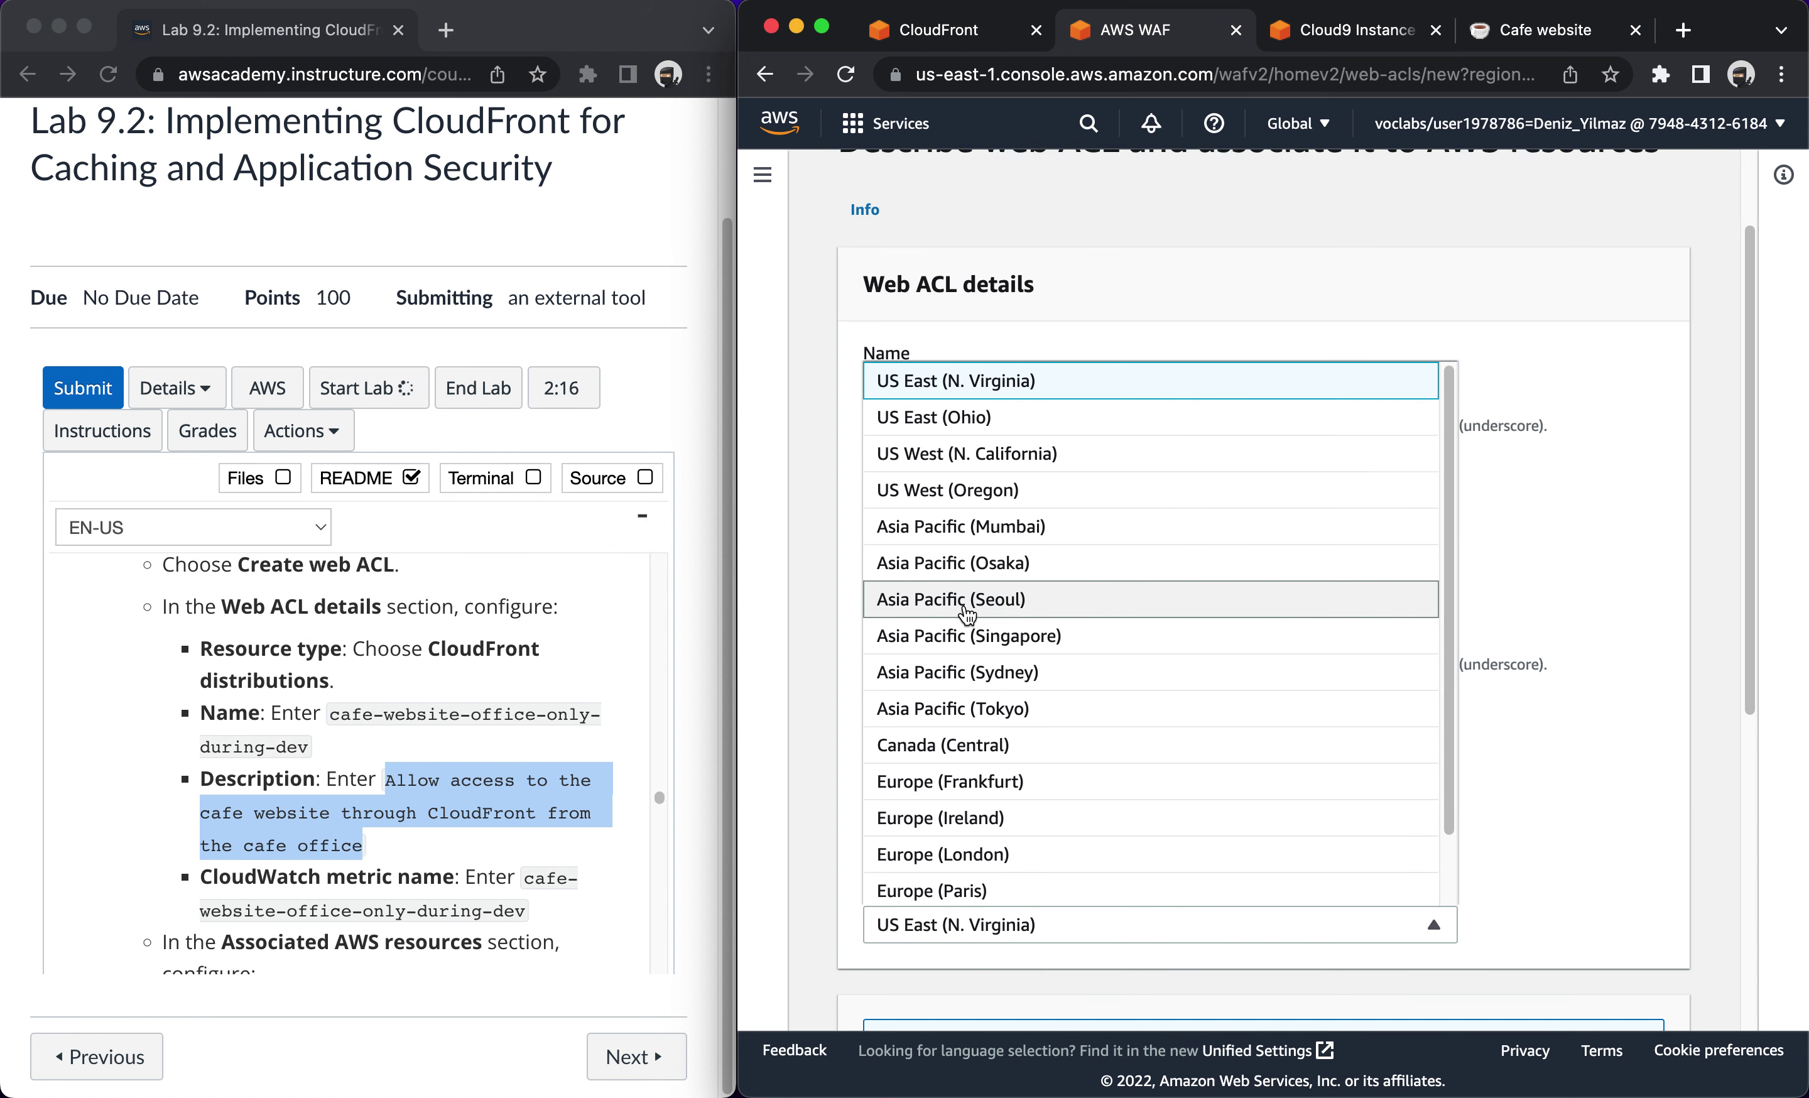
click(1595, 745)
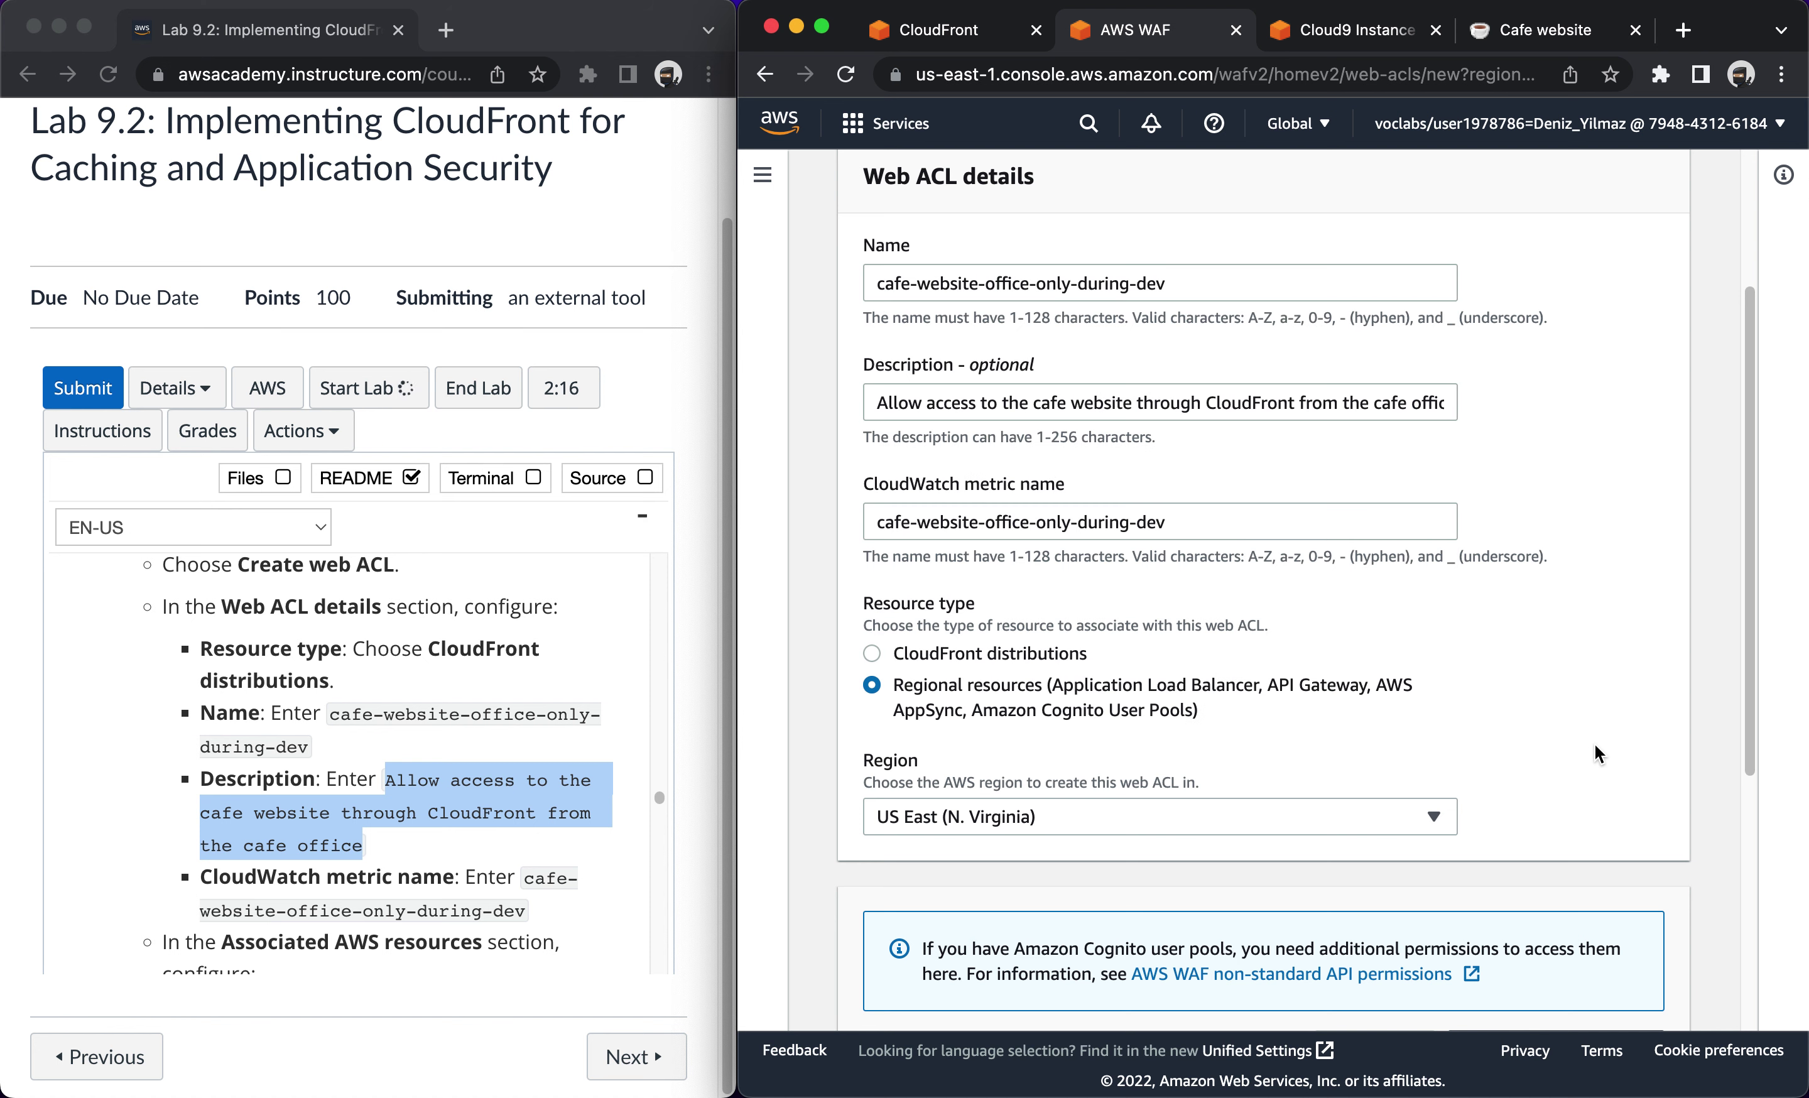
scroll(501, 882, down, 5)
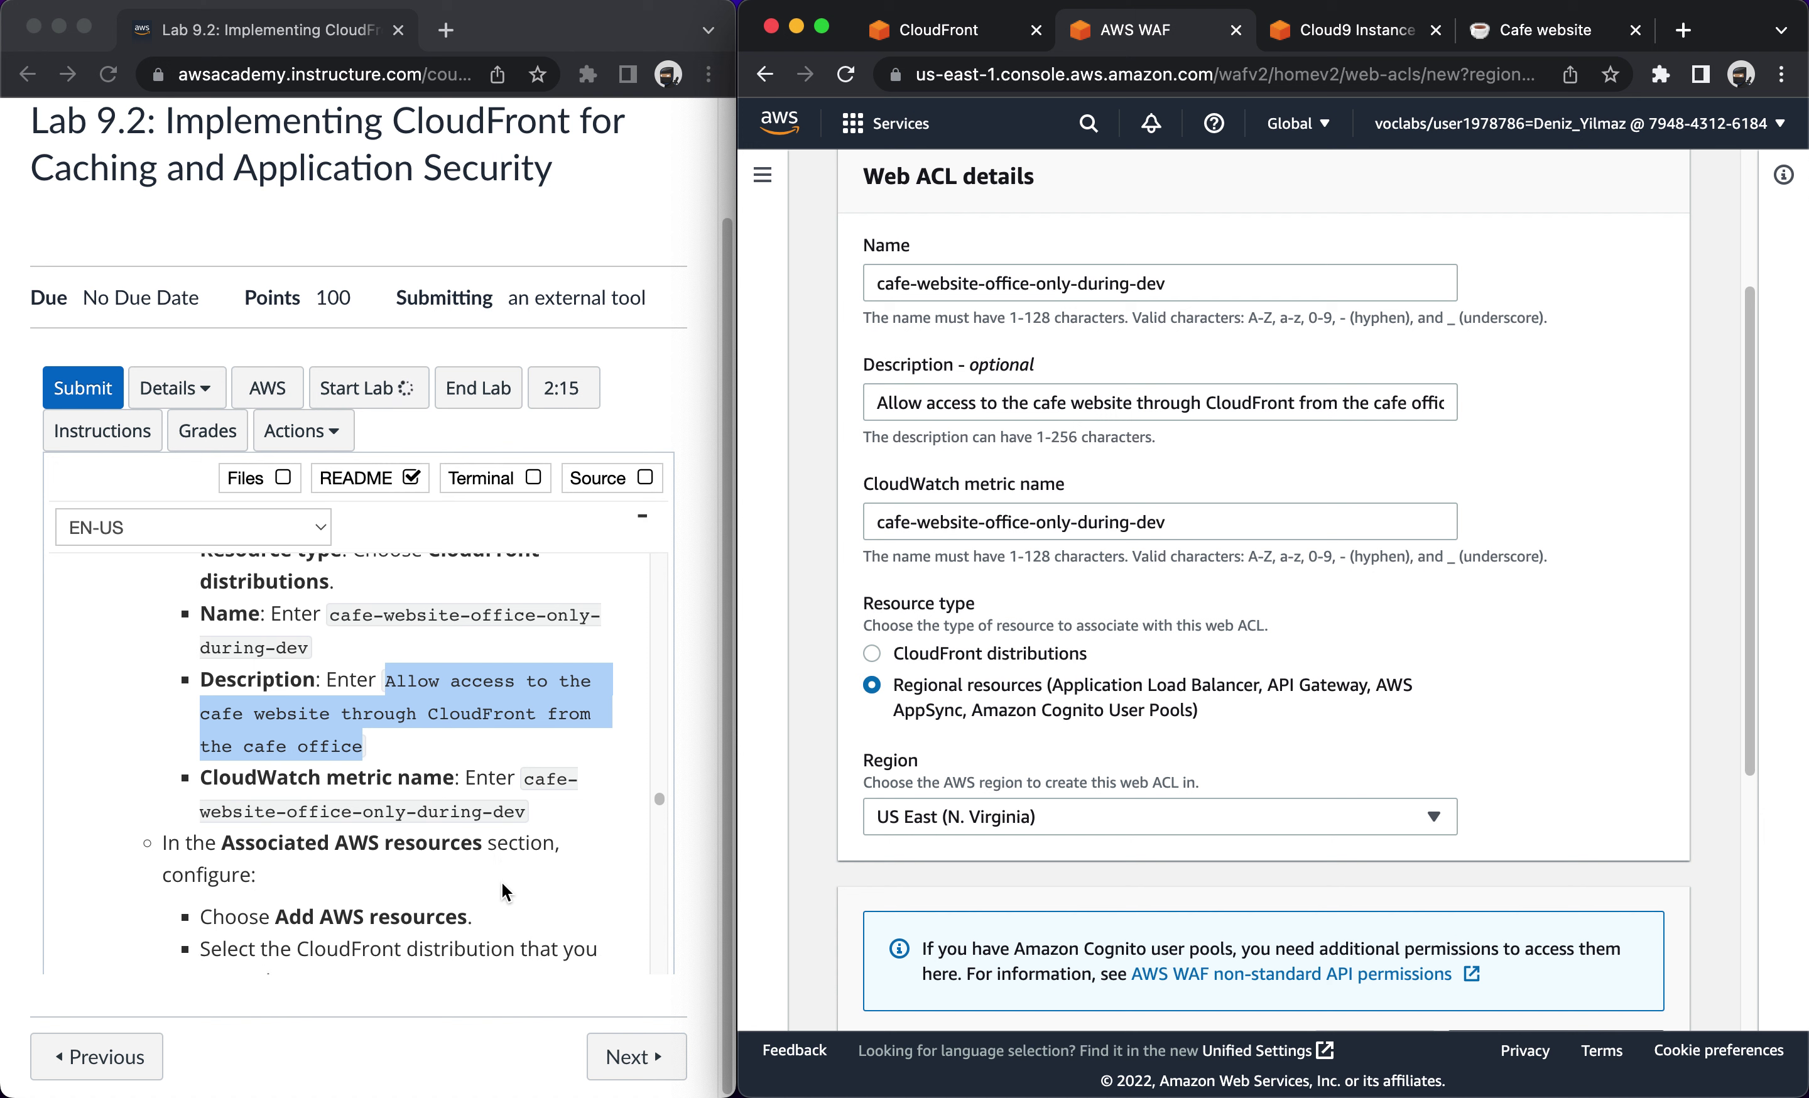
scroll(502, 882, down, 3)
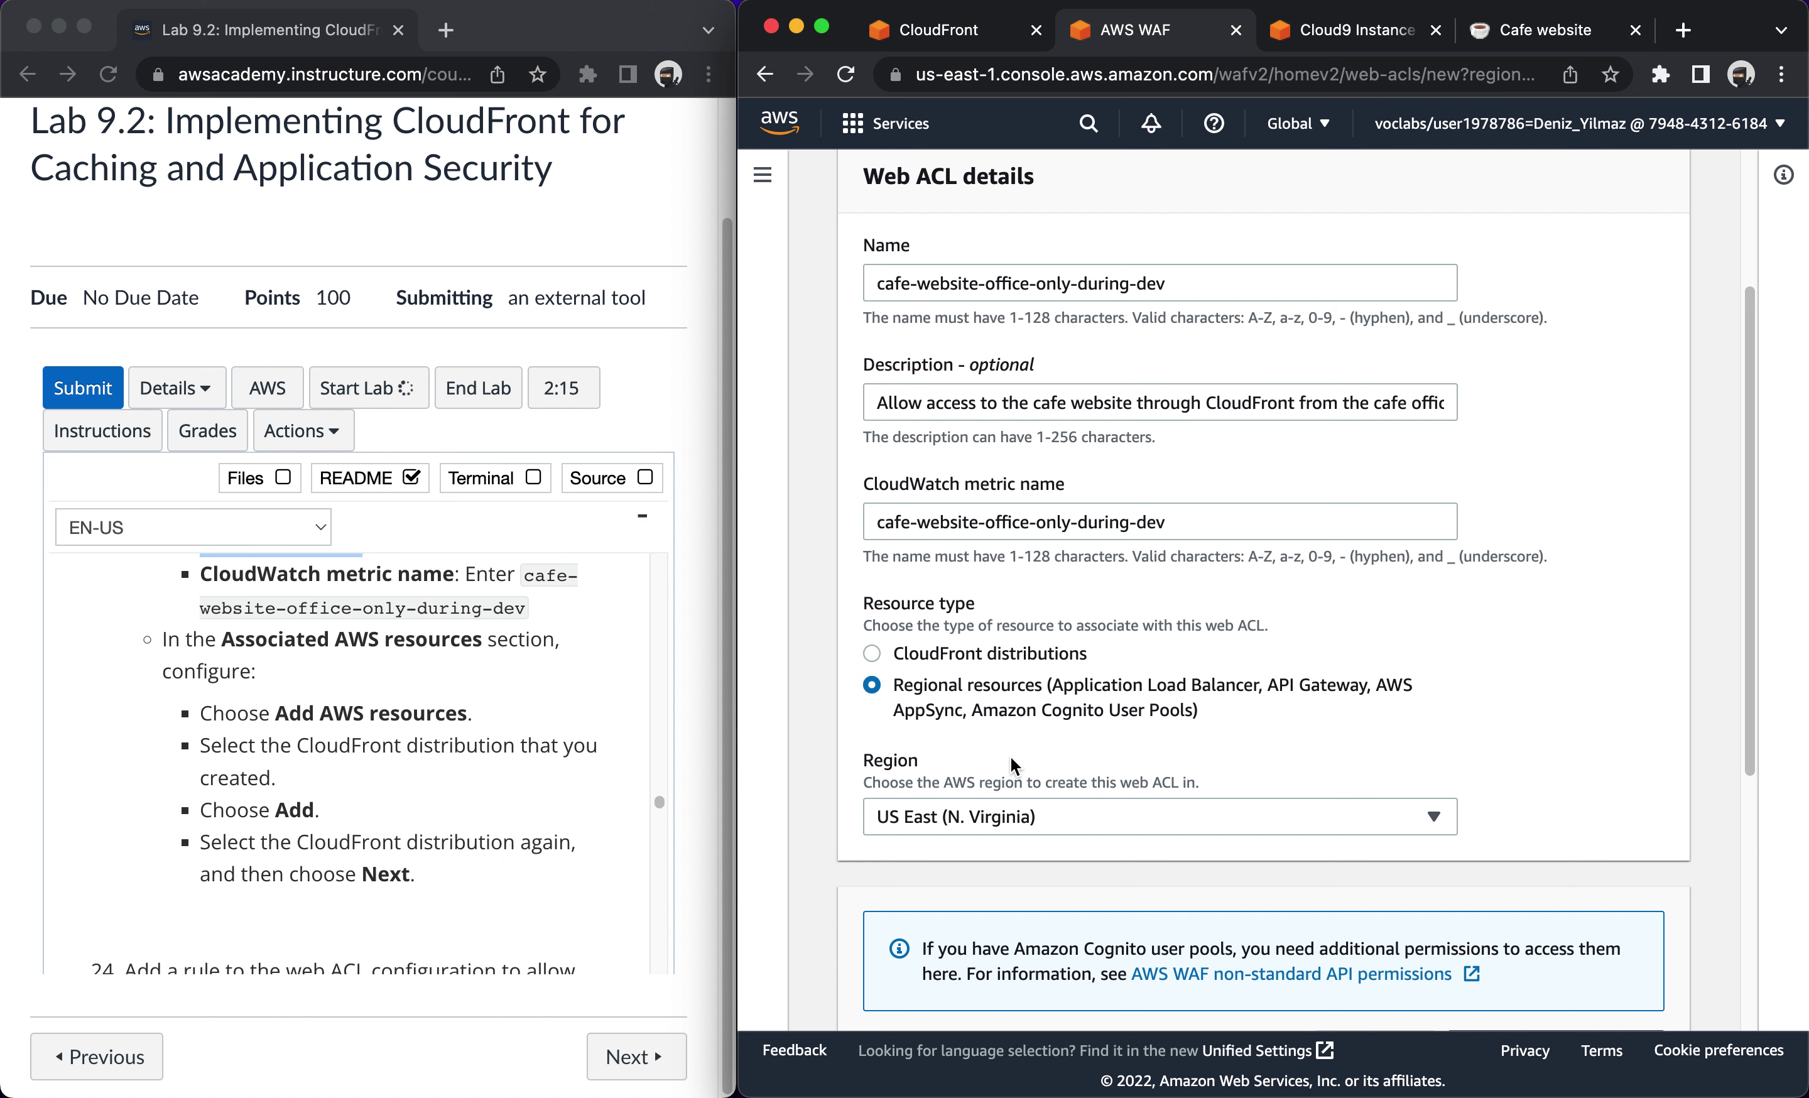
scroll(1010, 758, down, 2)
scroll(1010, 757, down, 5)
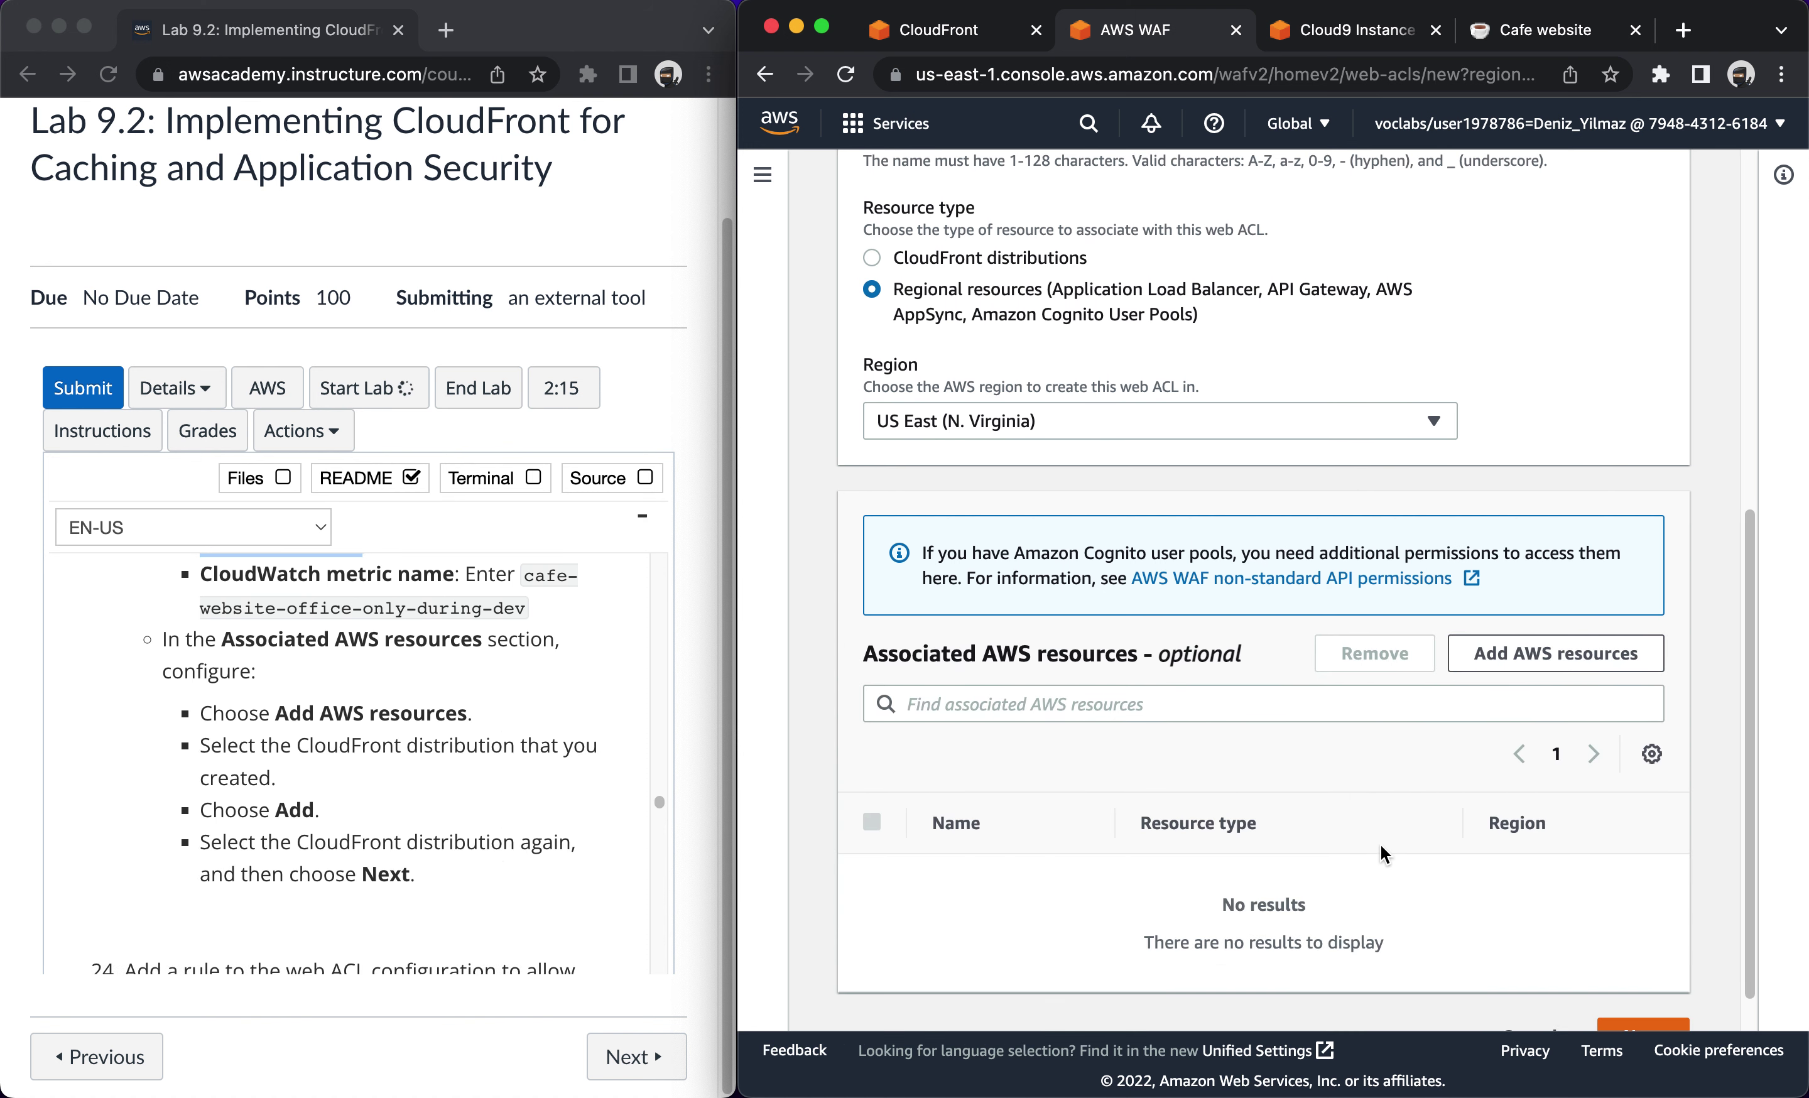
click(1473, 645)
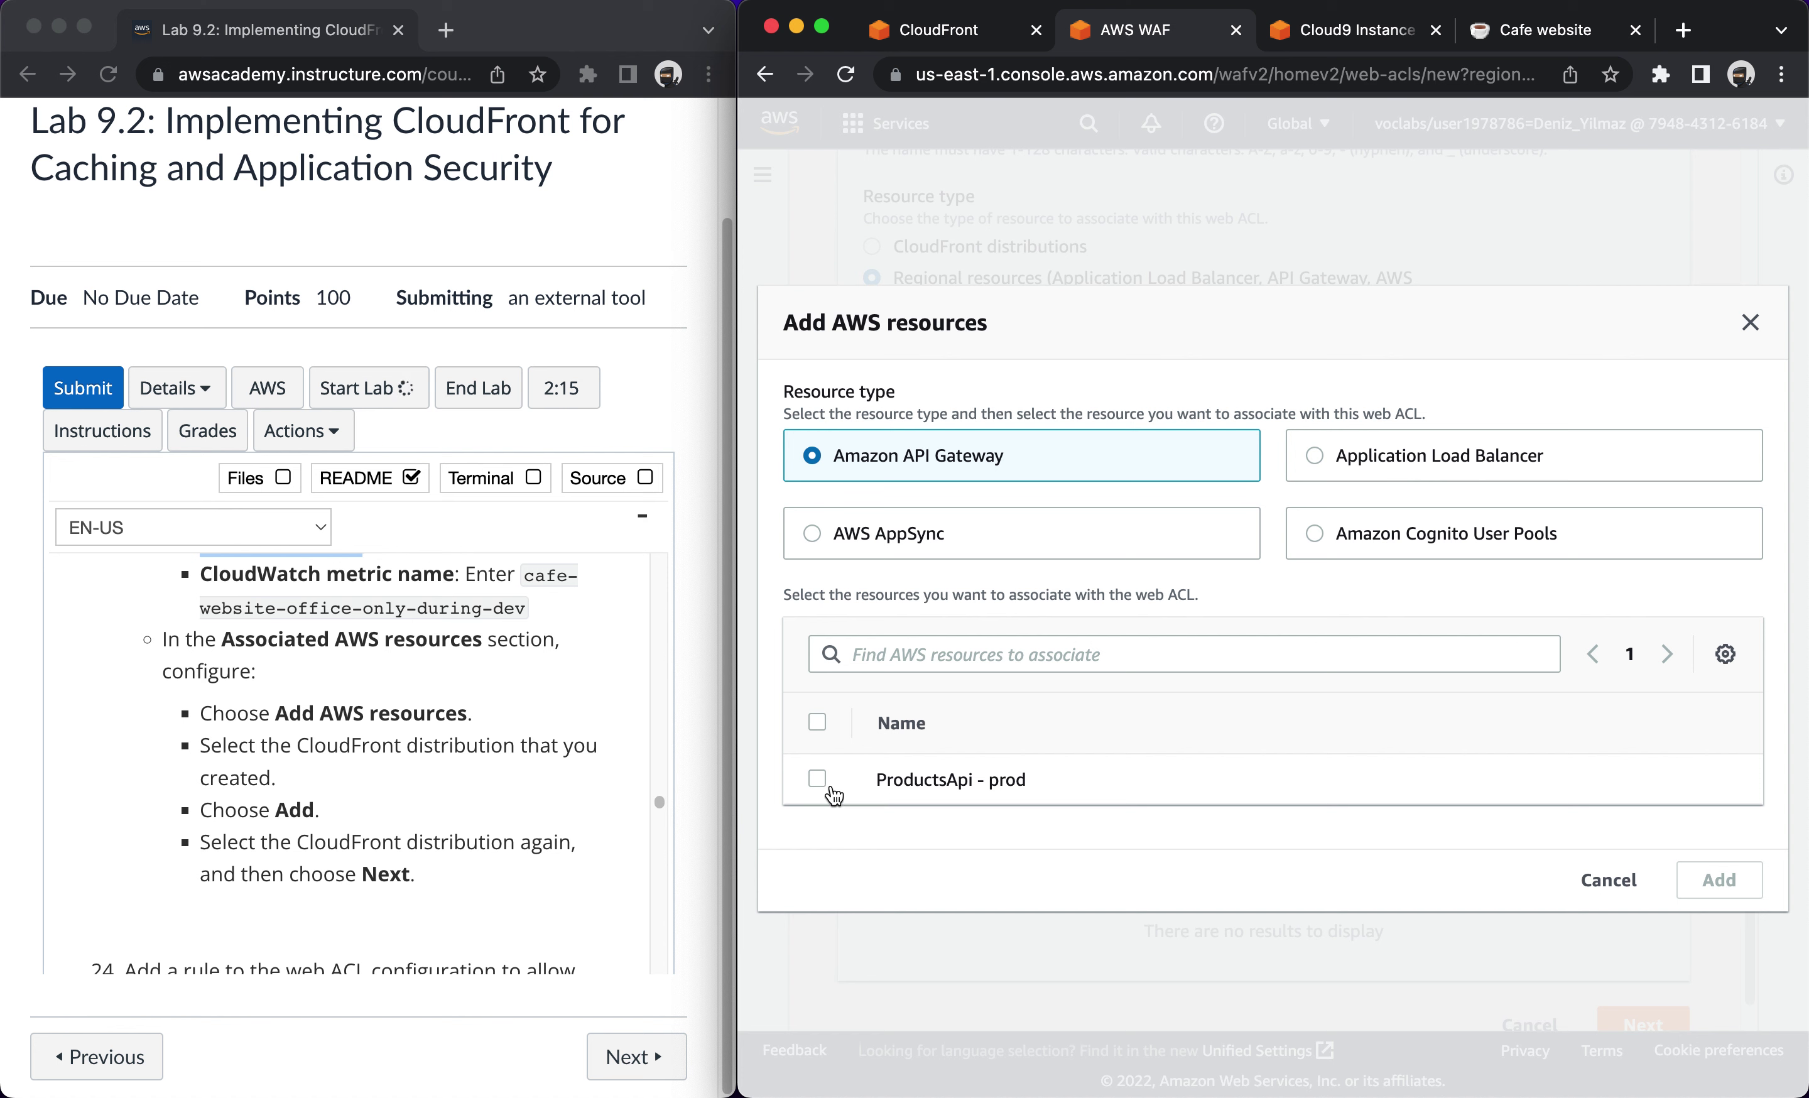
scroll(459, 844, down, 1)
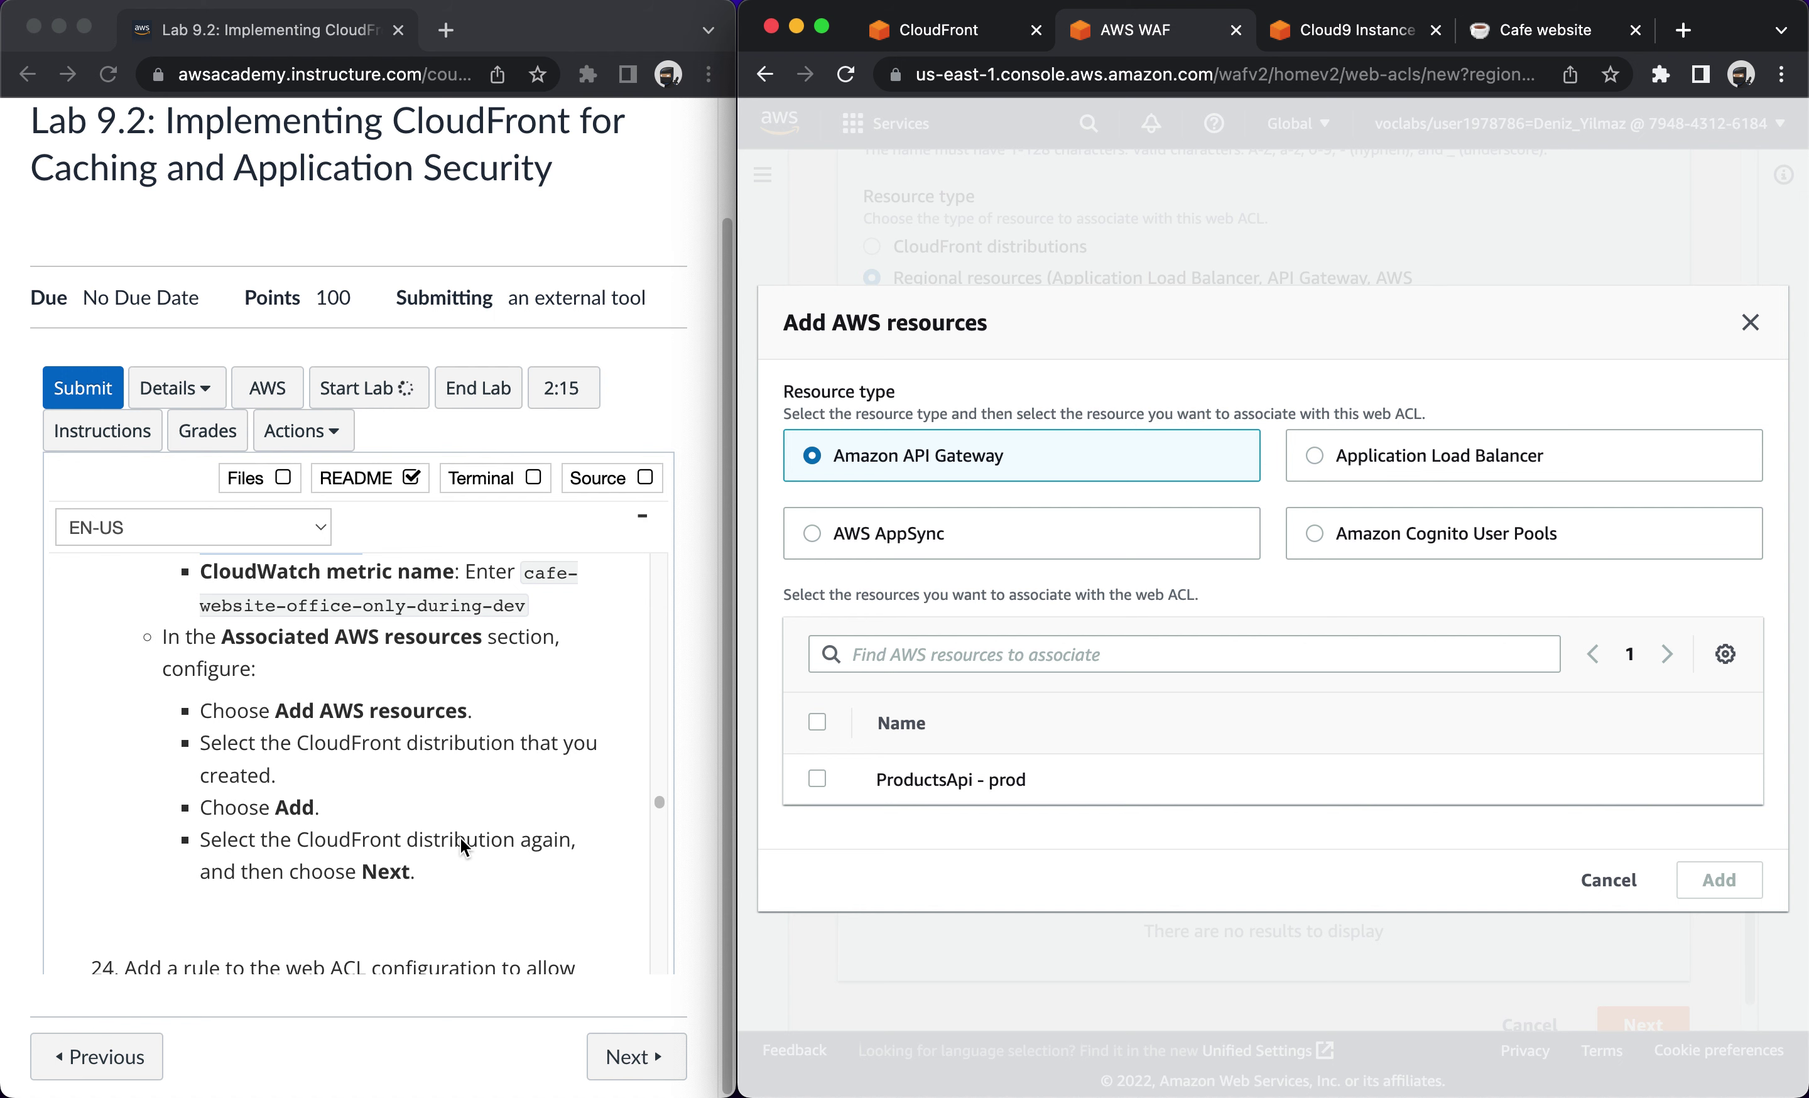
scroll(462, 846, up, 1)
click(1751, 325)
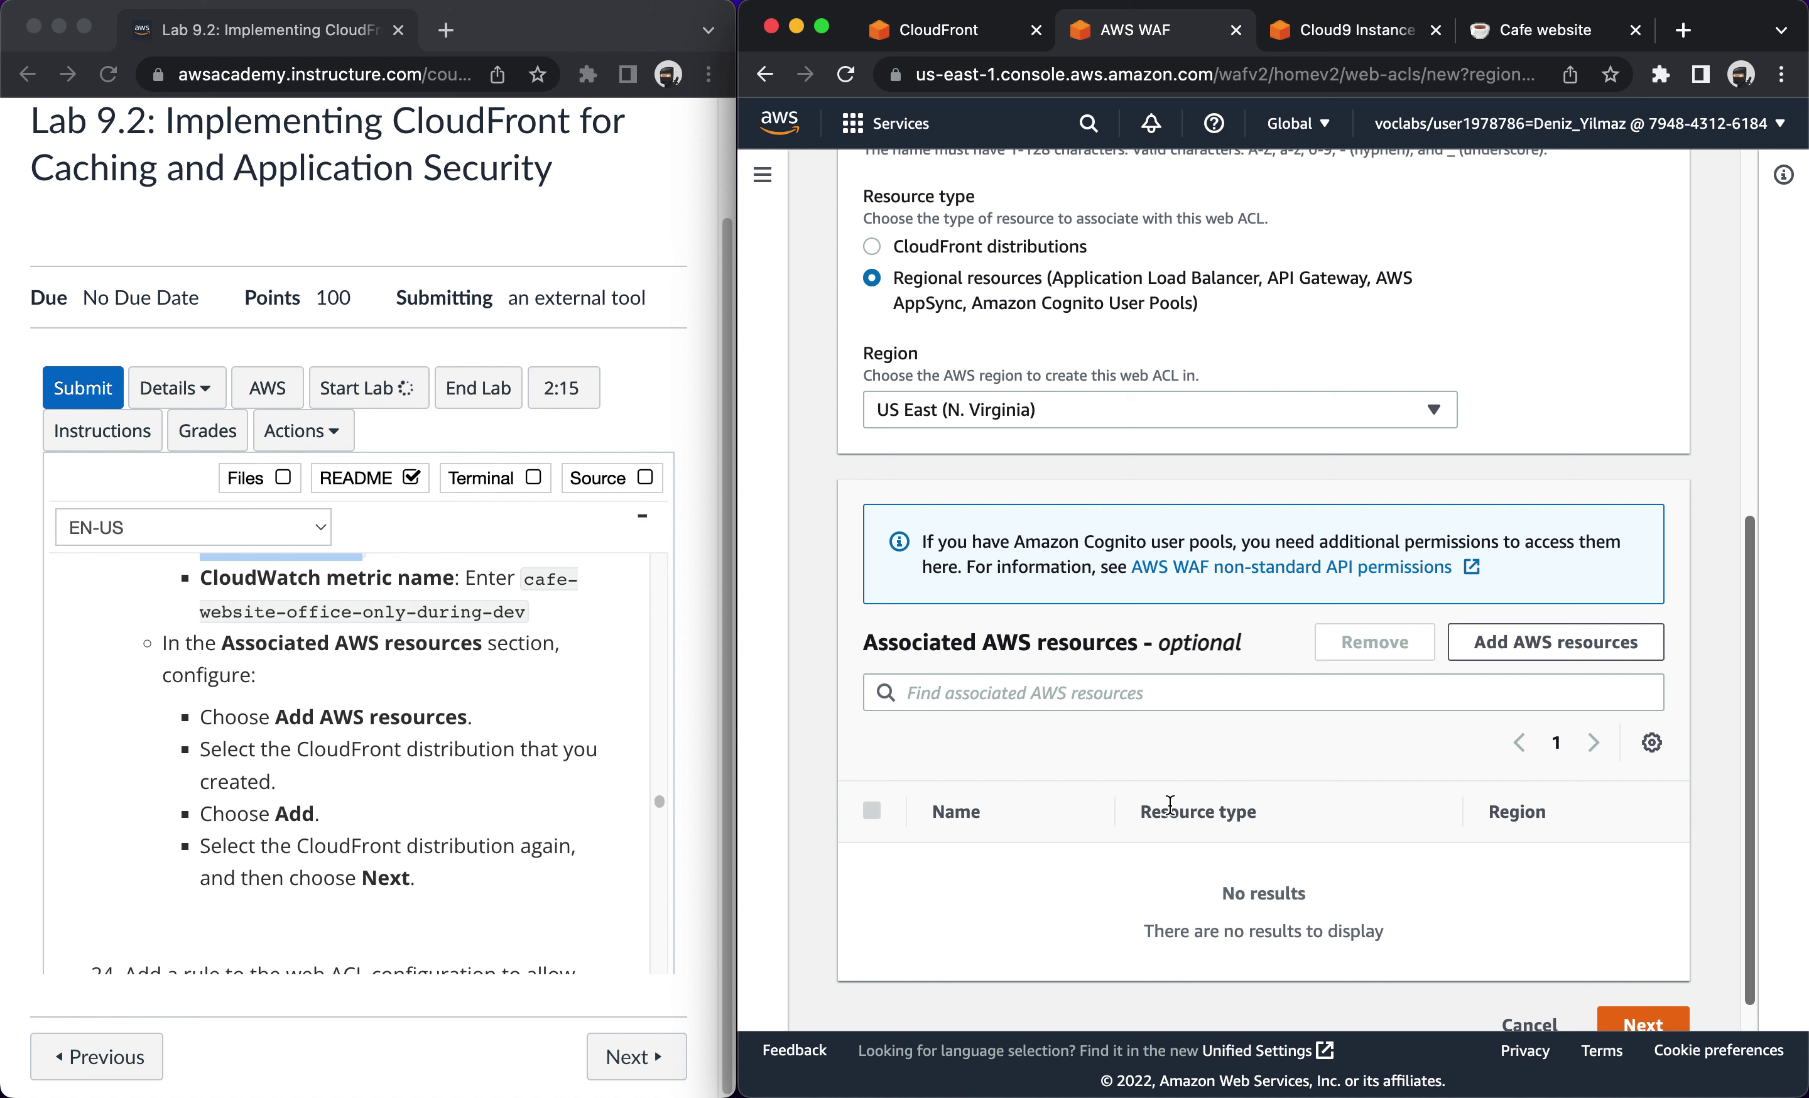
click(1552, 641)
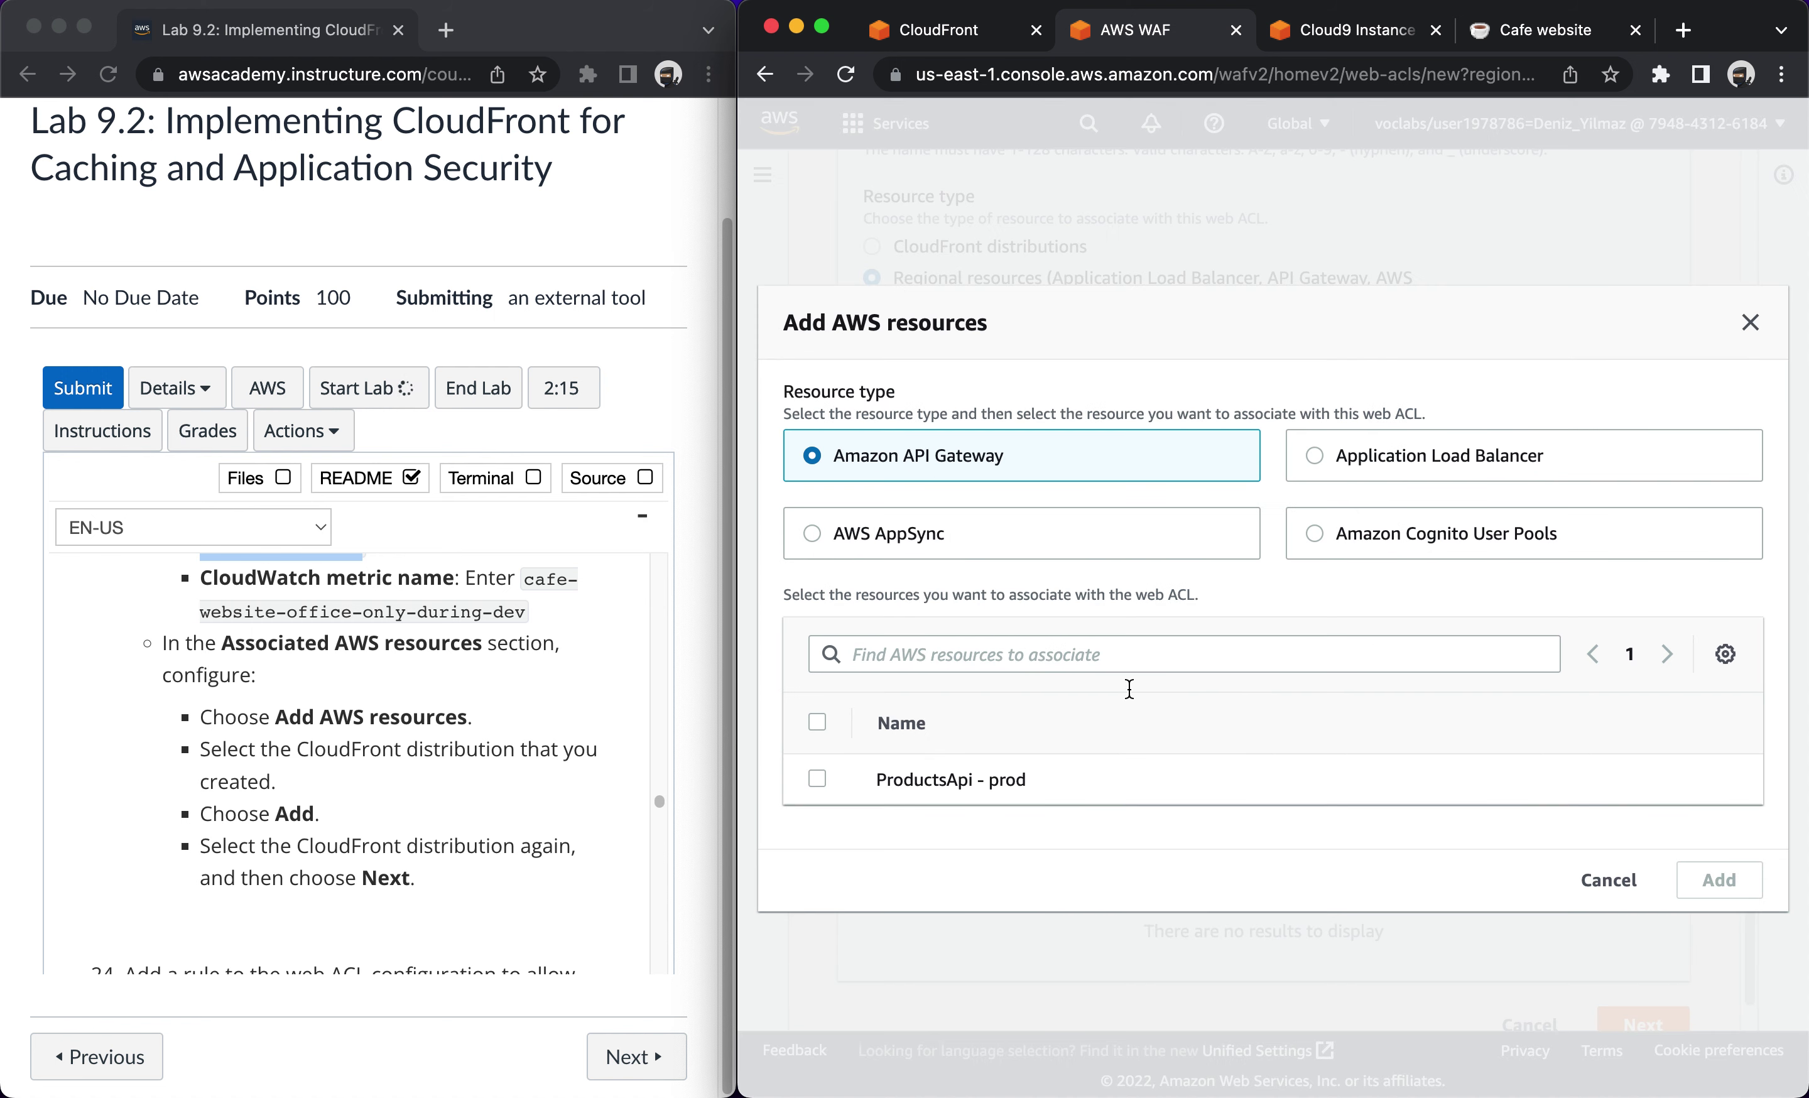
click(987, 669)
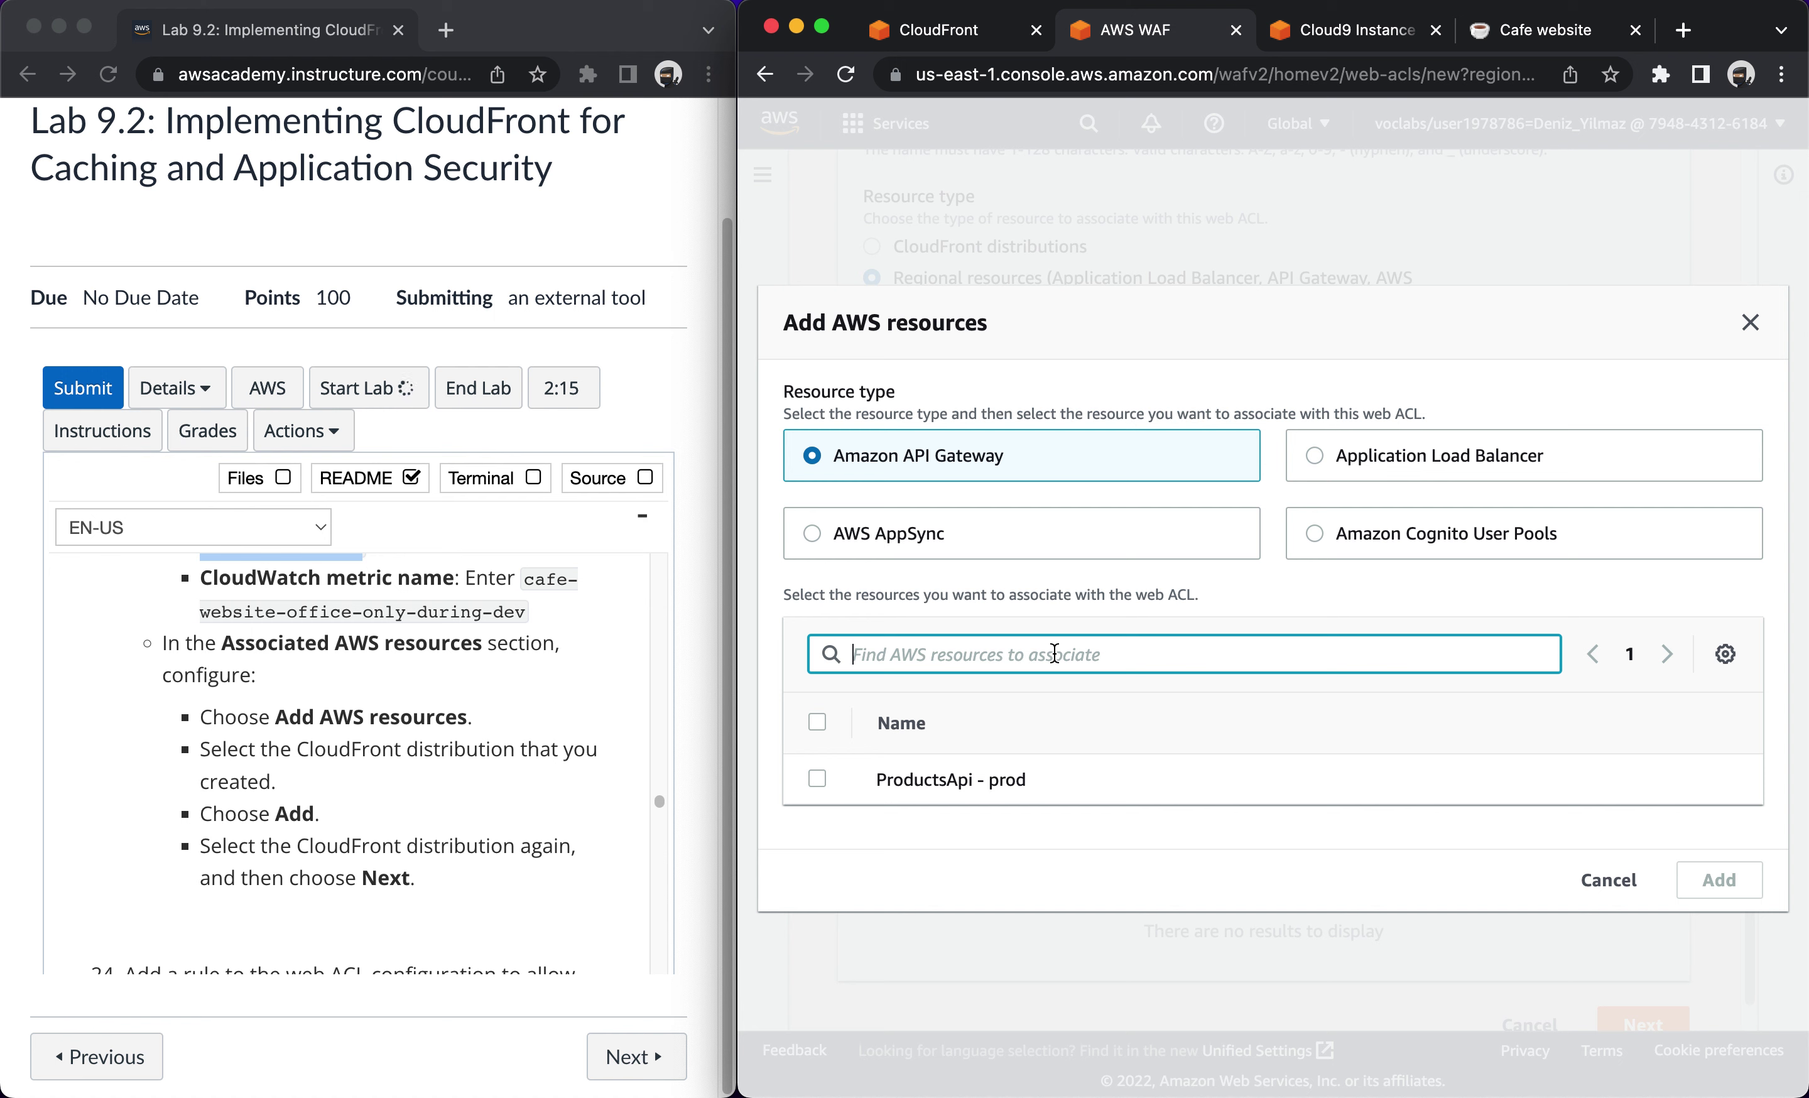
click(1751, 322)
Change the web ACL's resource type to CloudFront distributions.
scroll(1189, 634, up, 3)
scroll(1190, 634, up, 1)
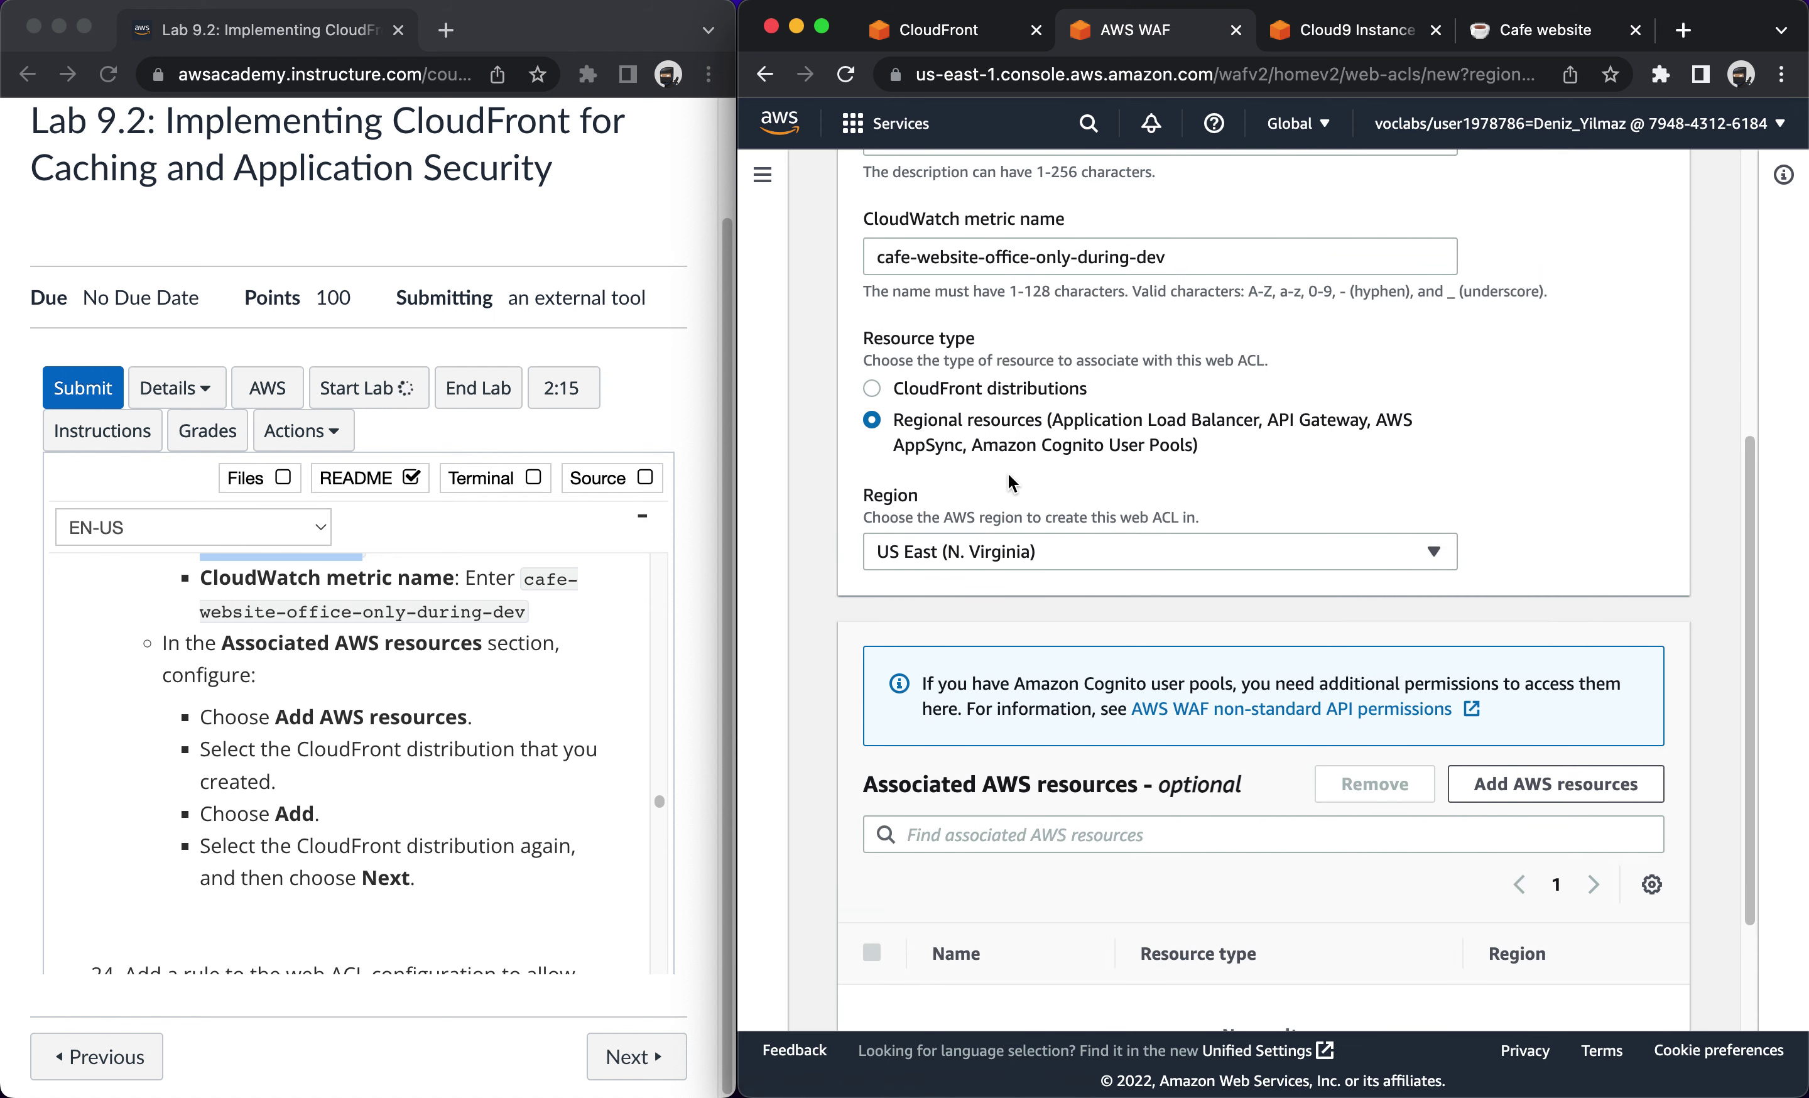
click(964, 387)
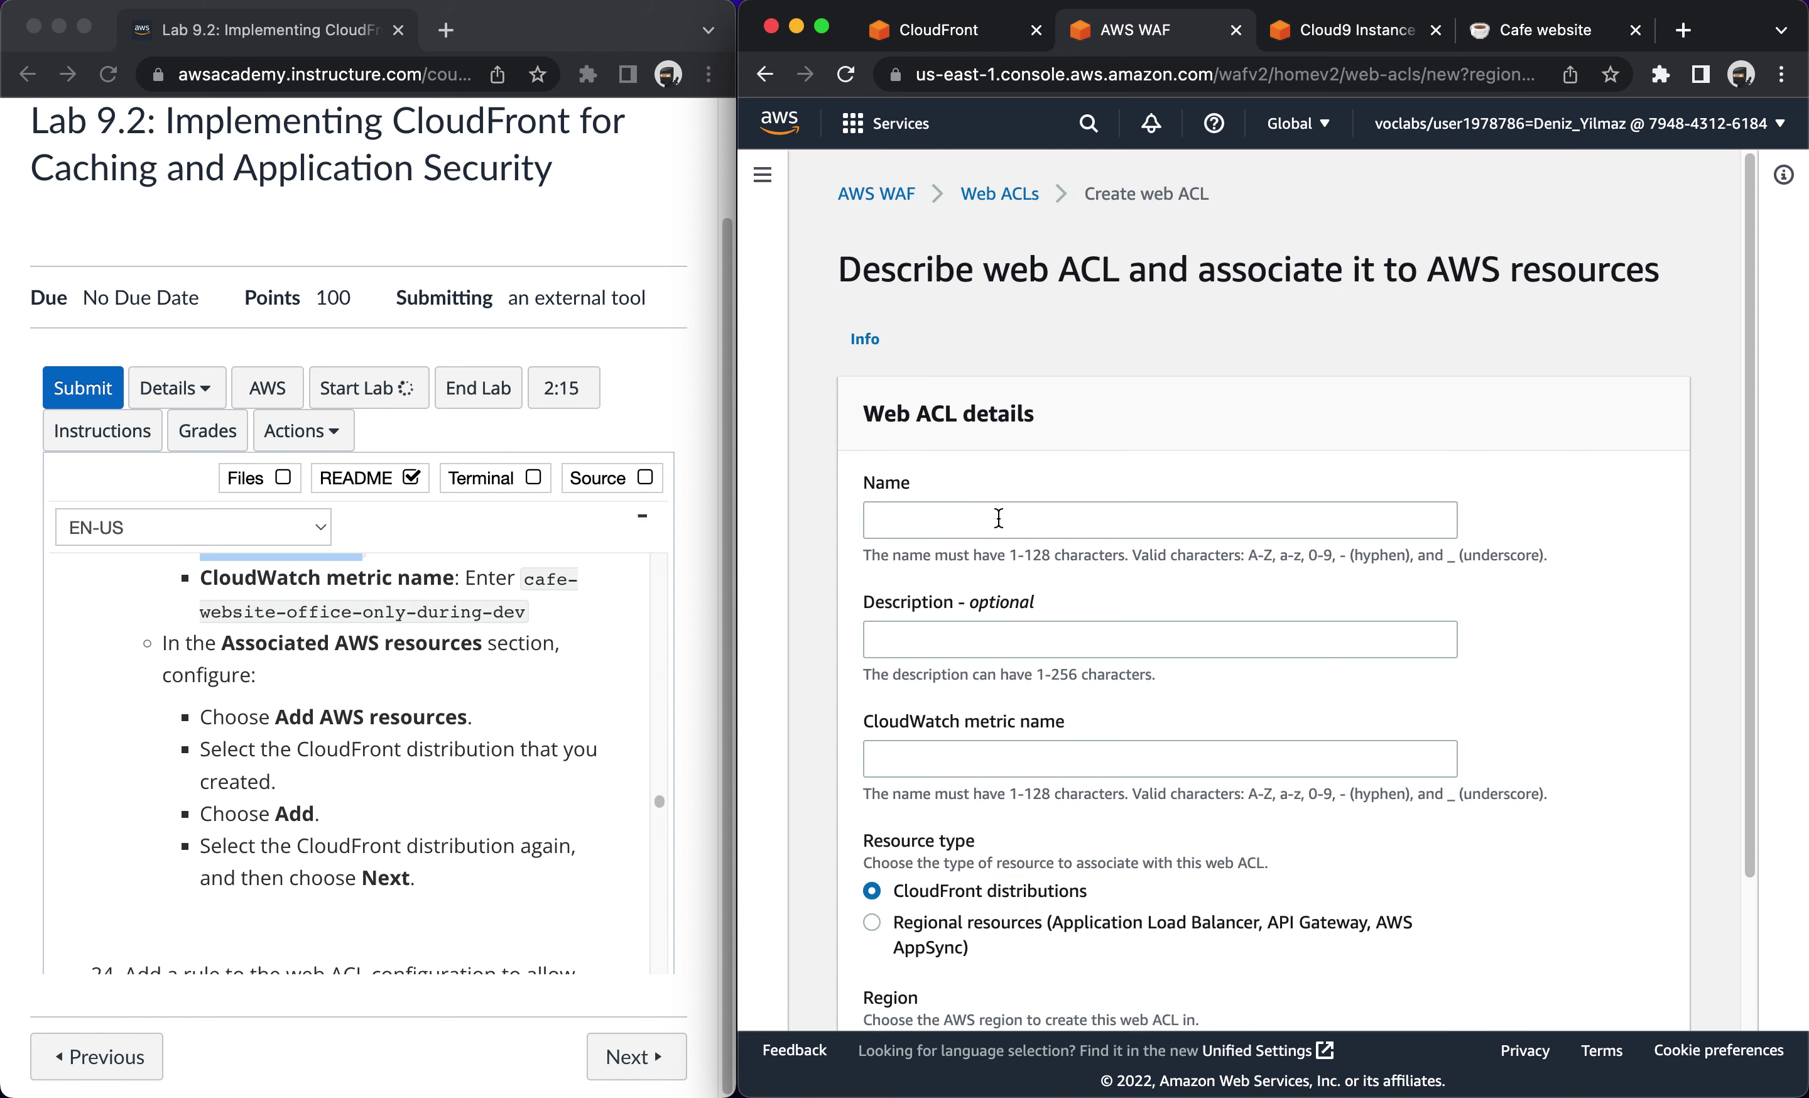
scroll(1008, 743, down, 1)
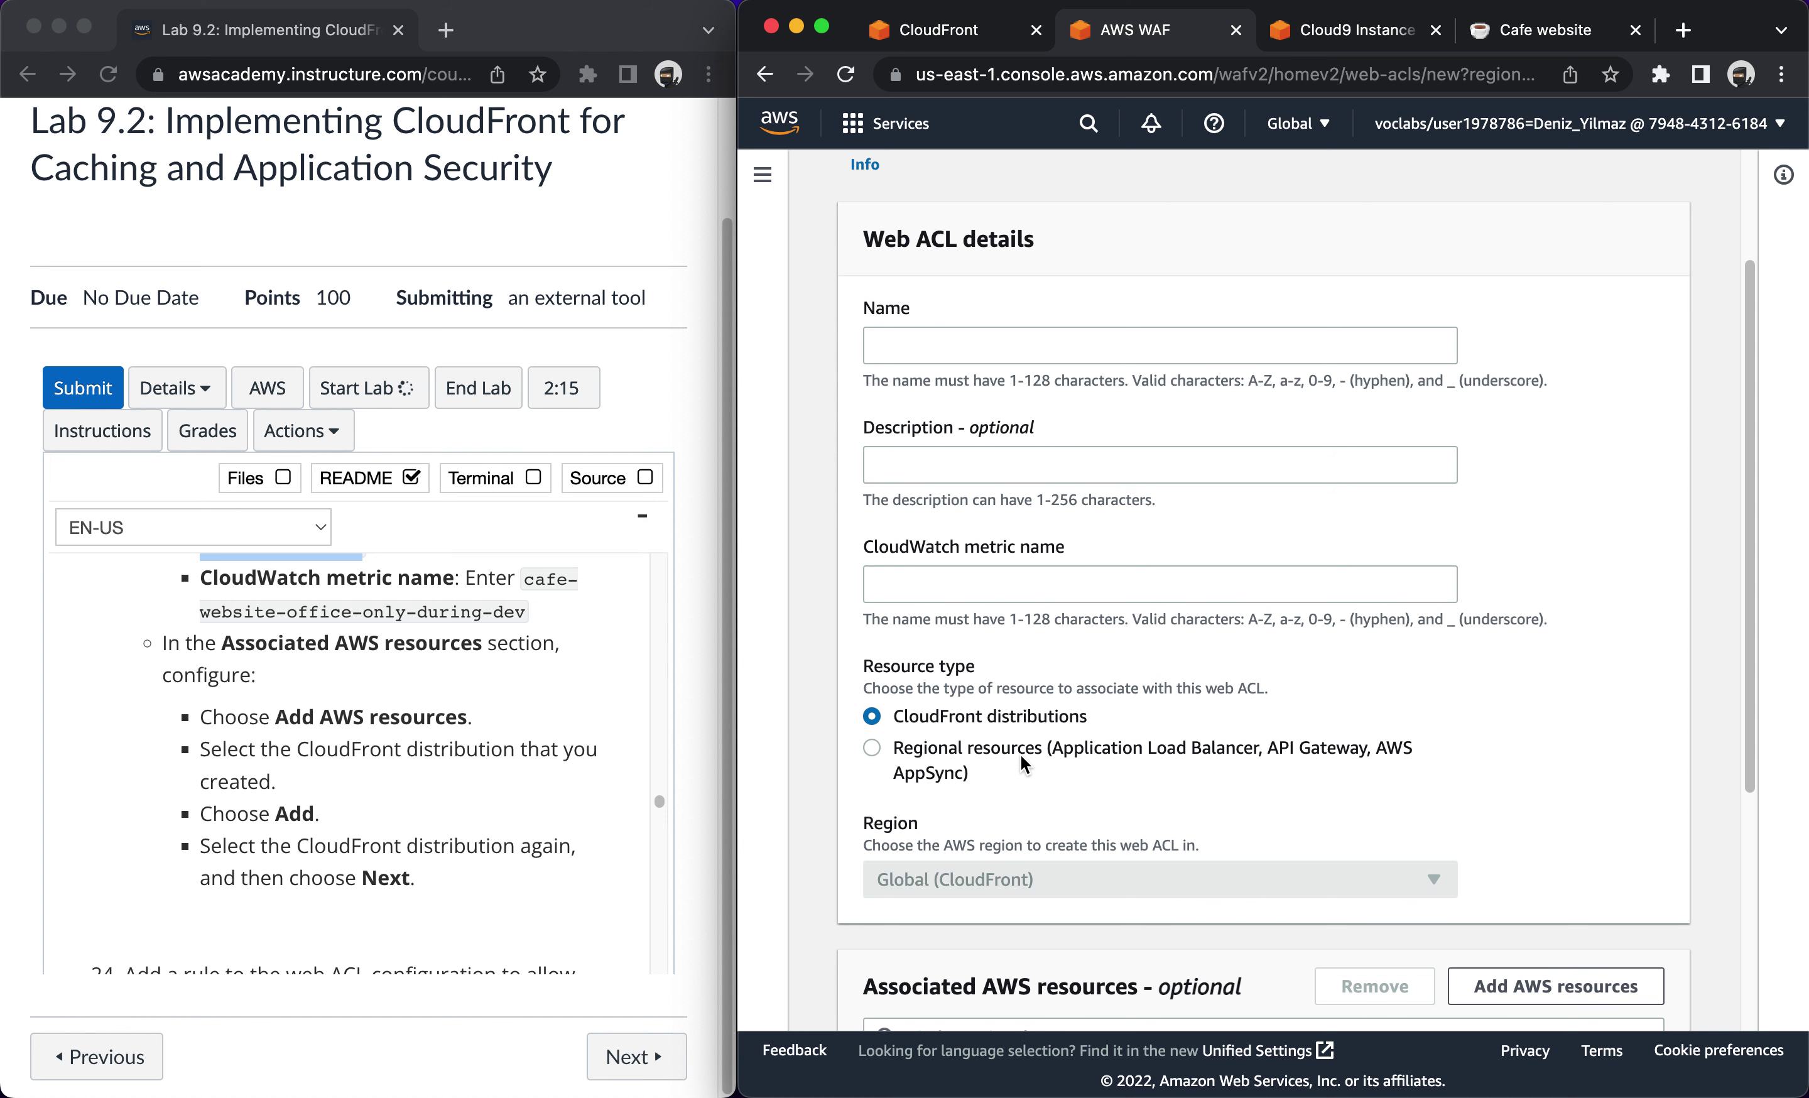
scroll(1009, 740, up, 2)
scroll(1009, 741, up, 1)
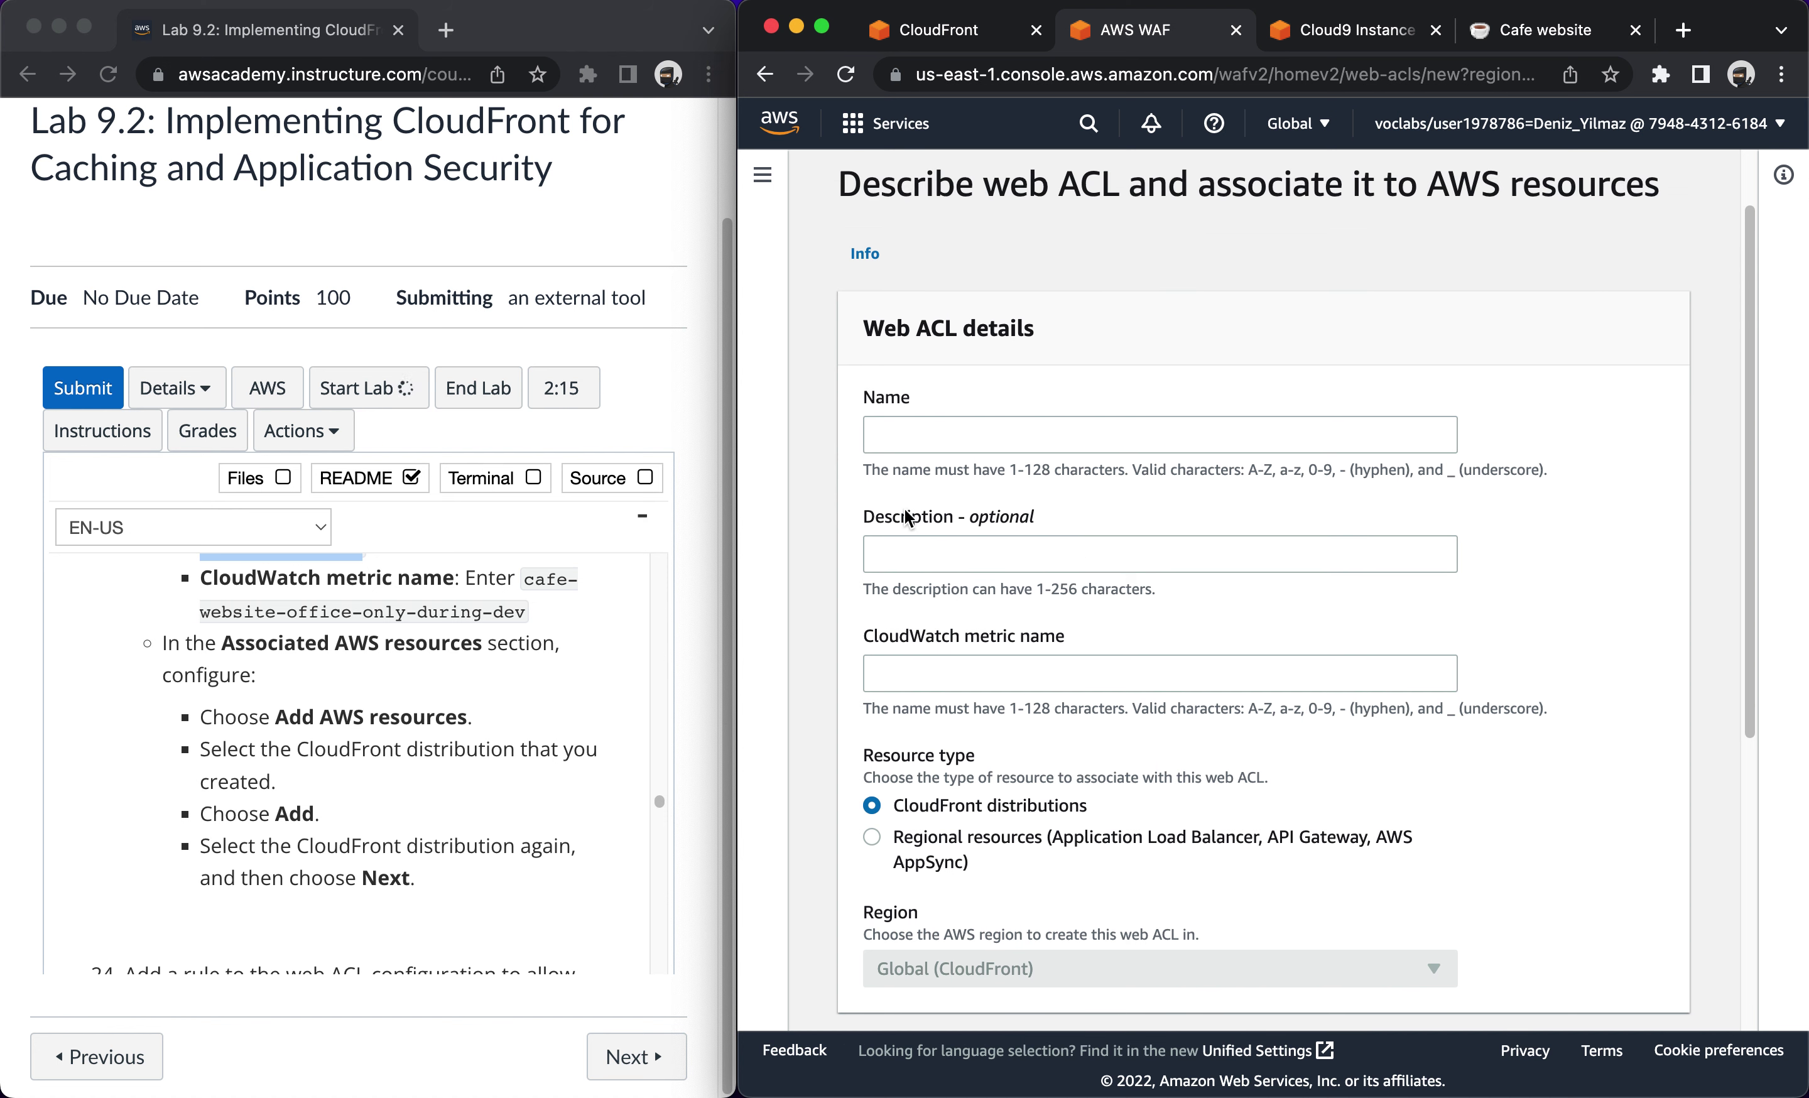
click(936, 444)
key(super+v)
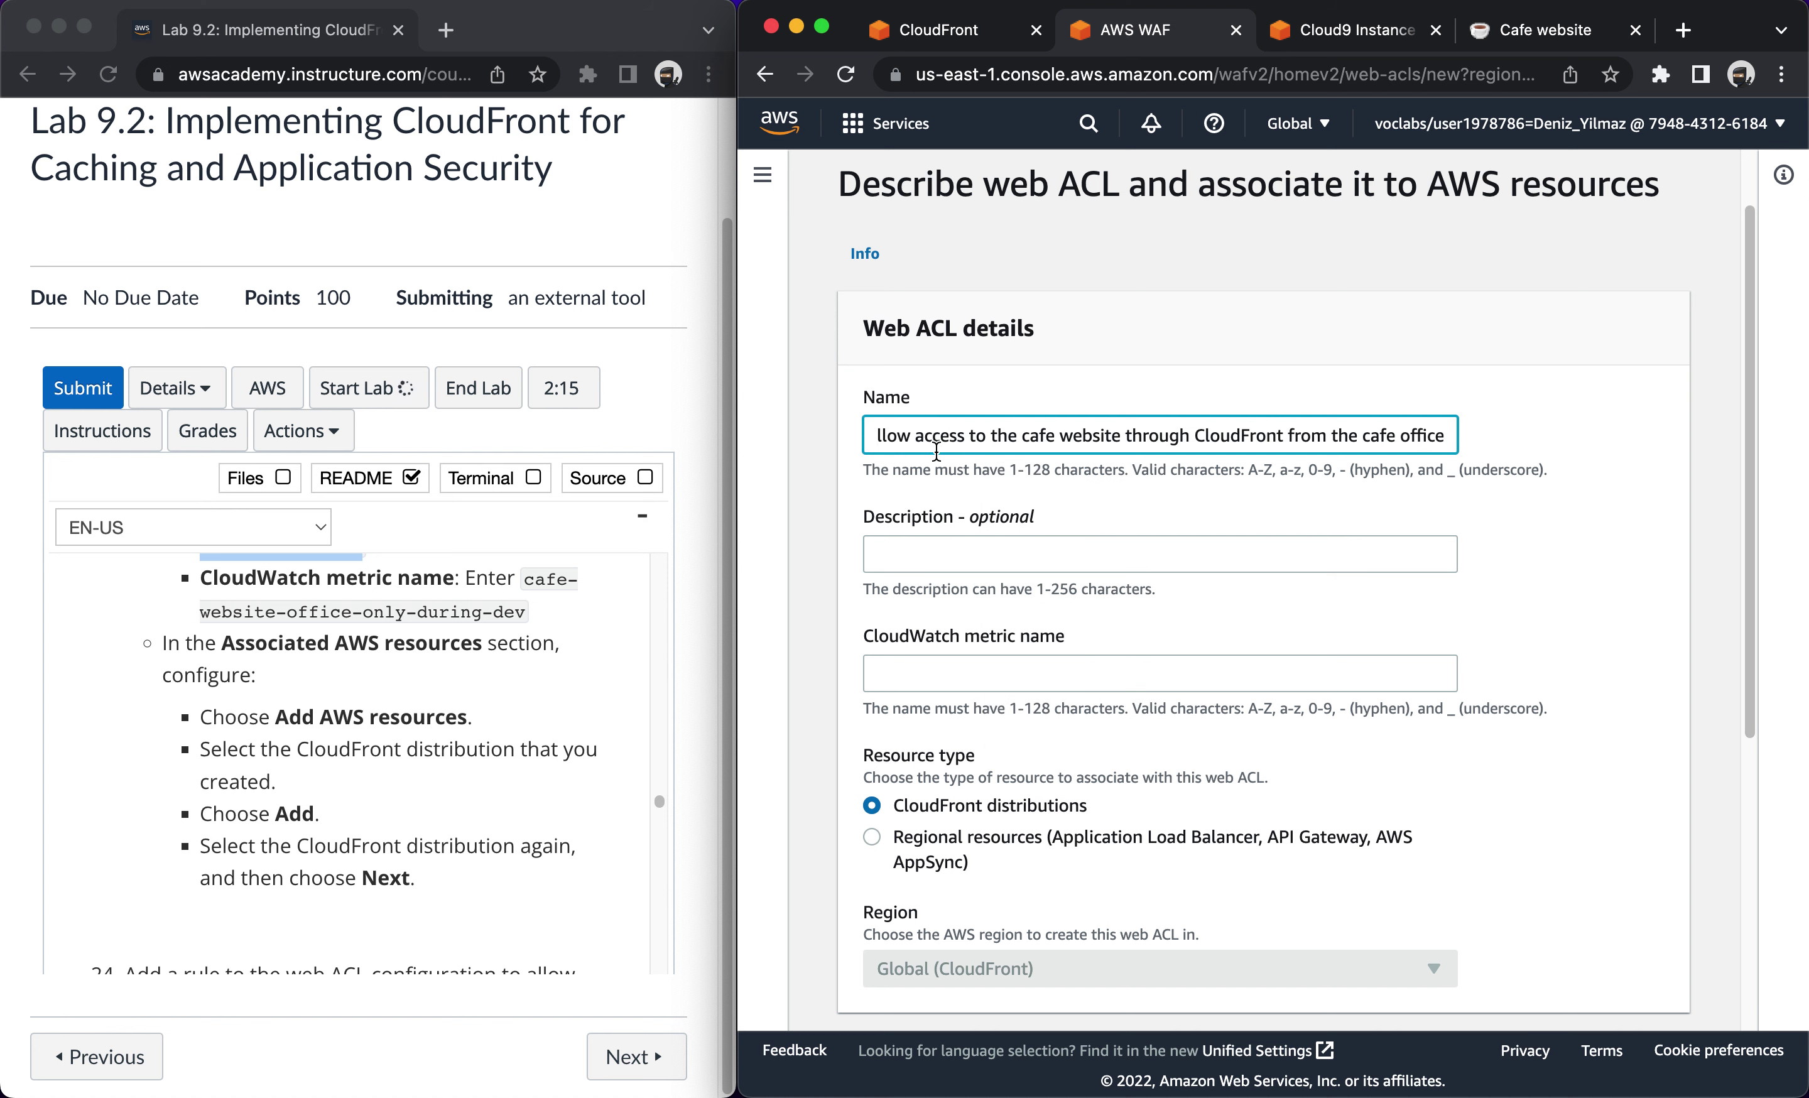
key(super+a)
key(super+x)
Re-enter the web ACL description "Allow access to the cafe website through CloudFront from the cafe office" and the name cafe-website-office-only-during-dev.
click(930, 549)
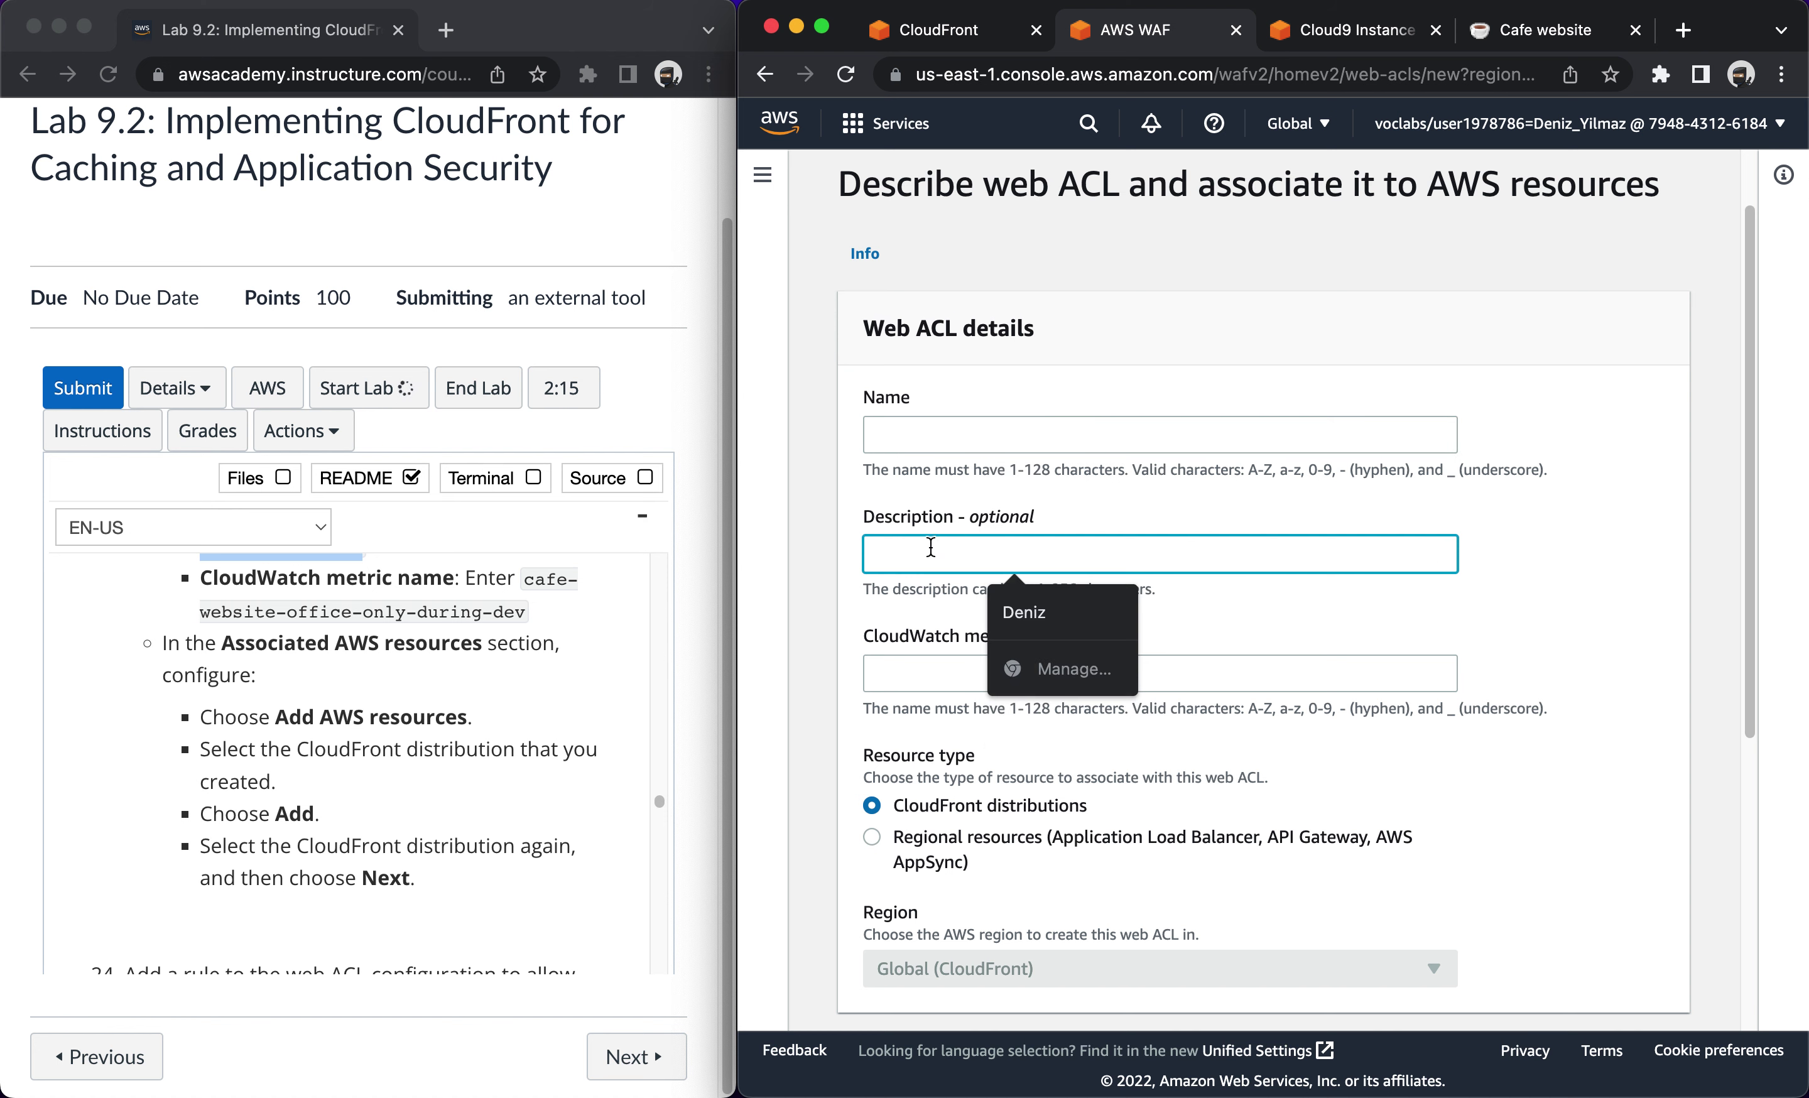
key(super+v)
scroll(426, 757, up, 4)
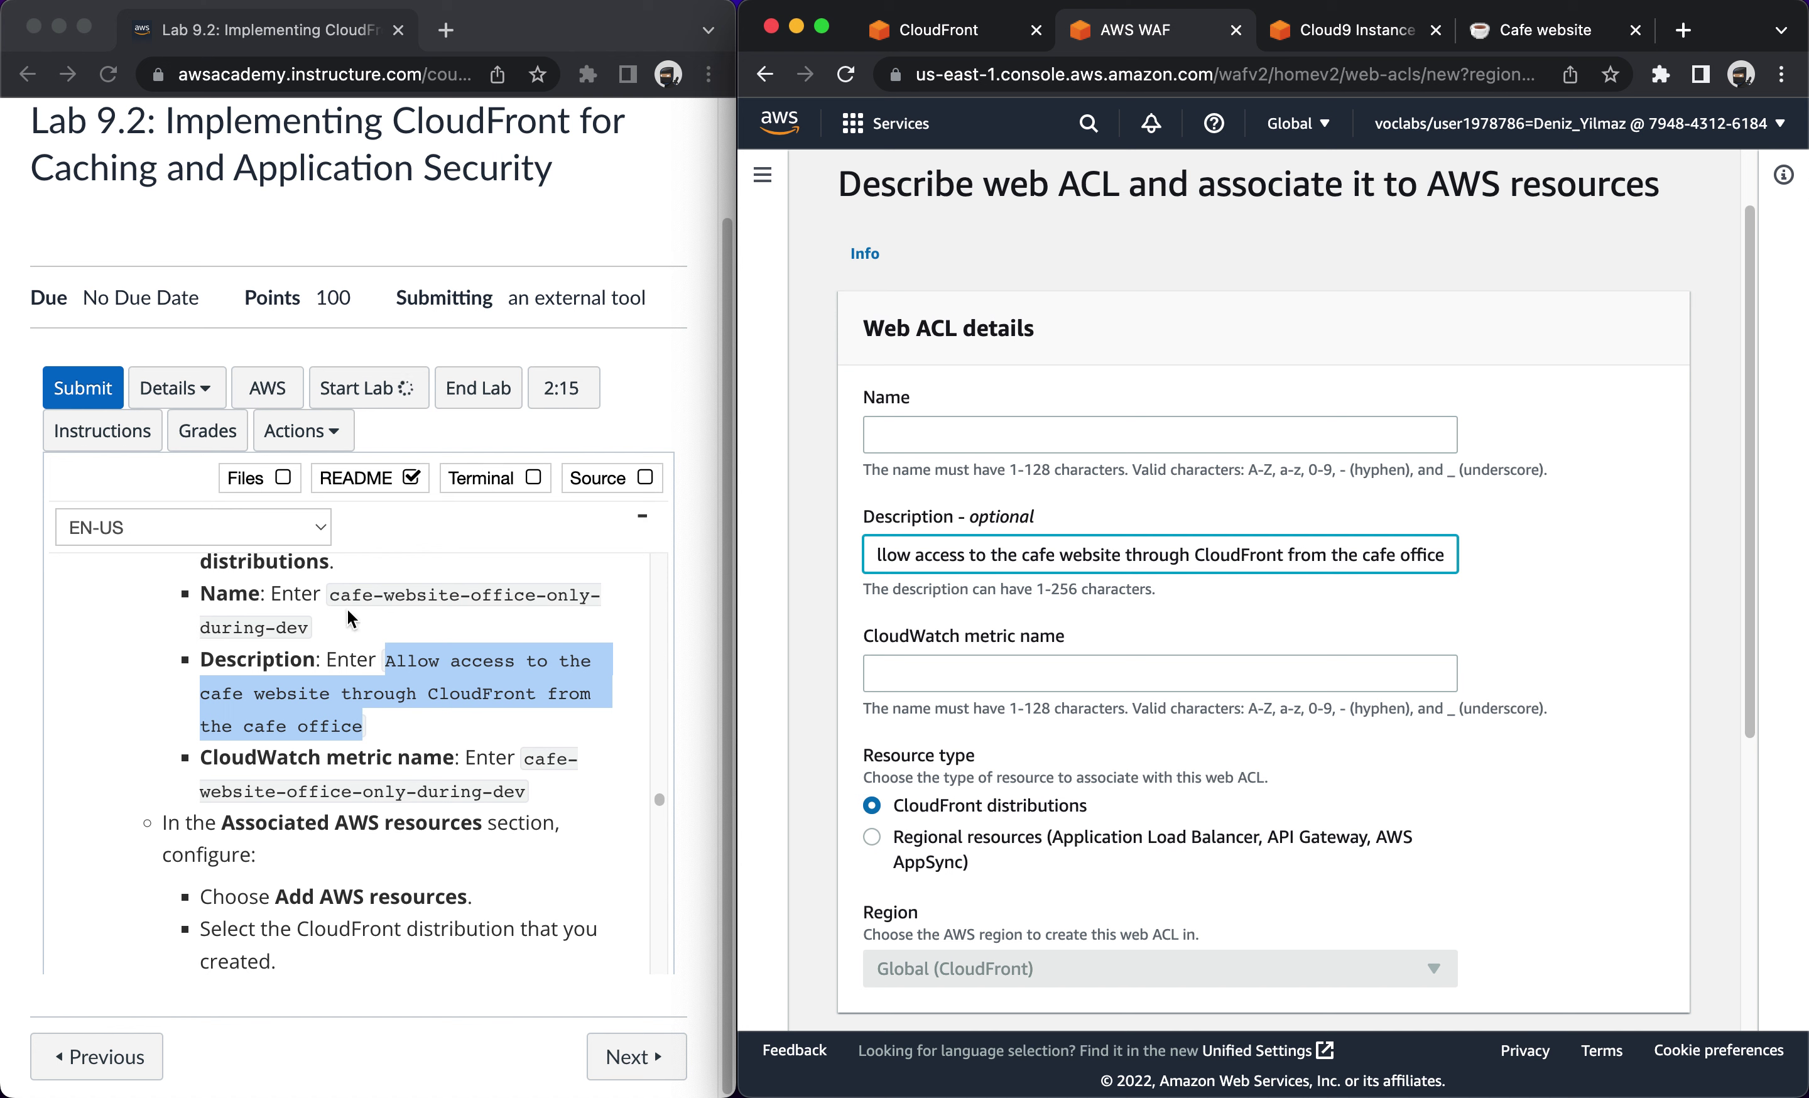
click(347, 600)
drag(331, 595, 308, 624)
key(super+c)
click(896, 441)
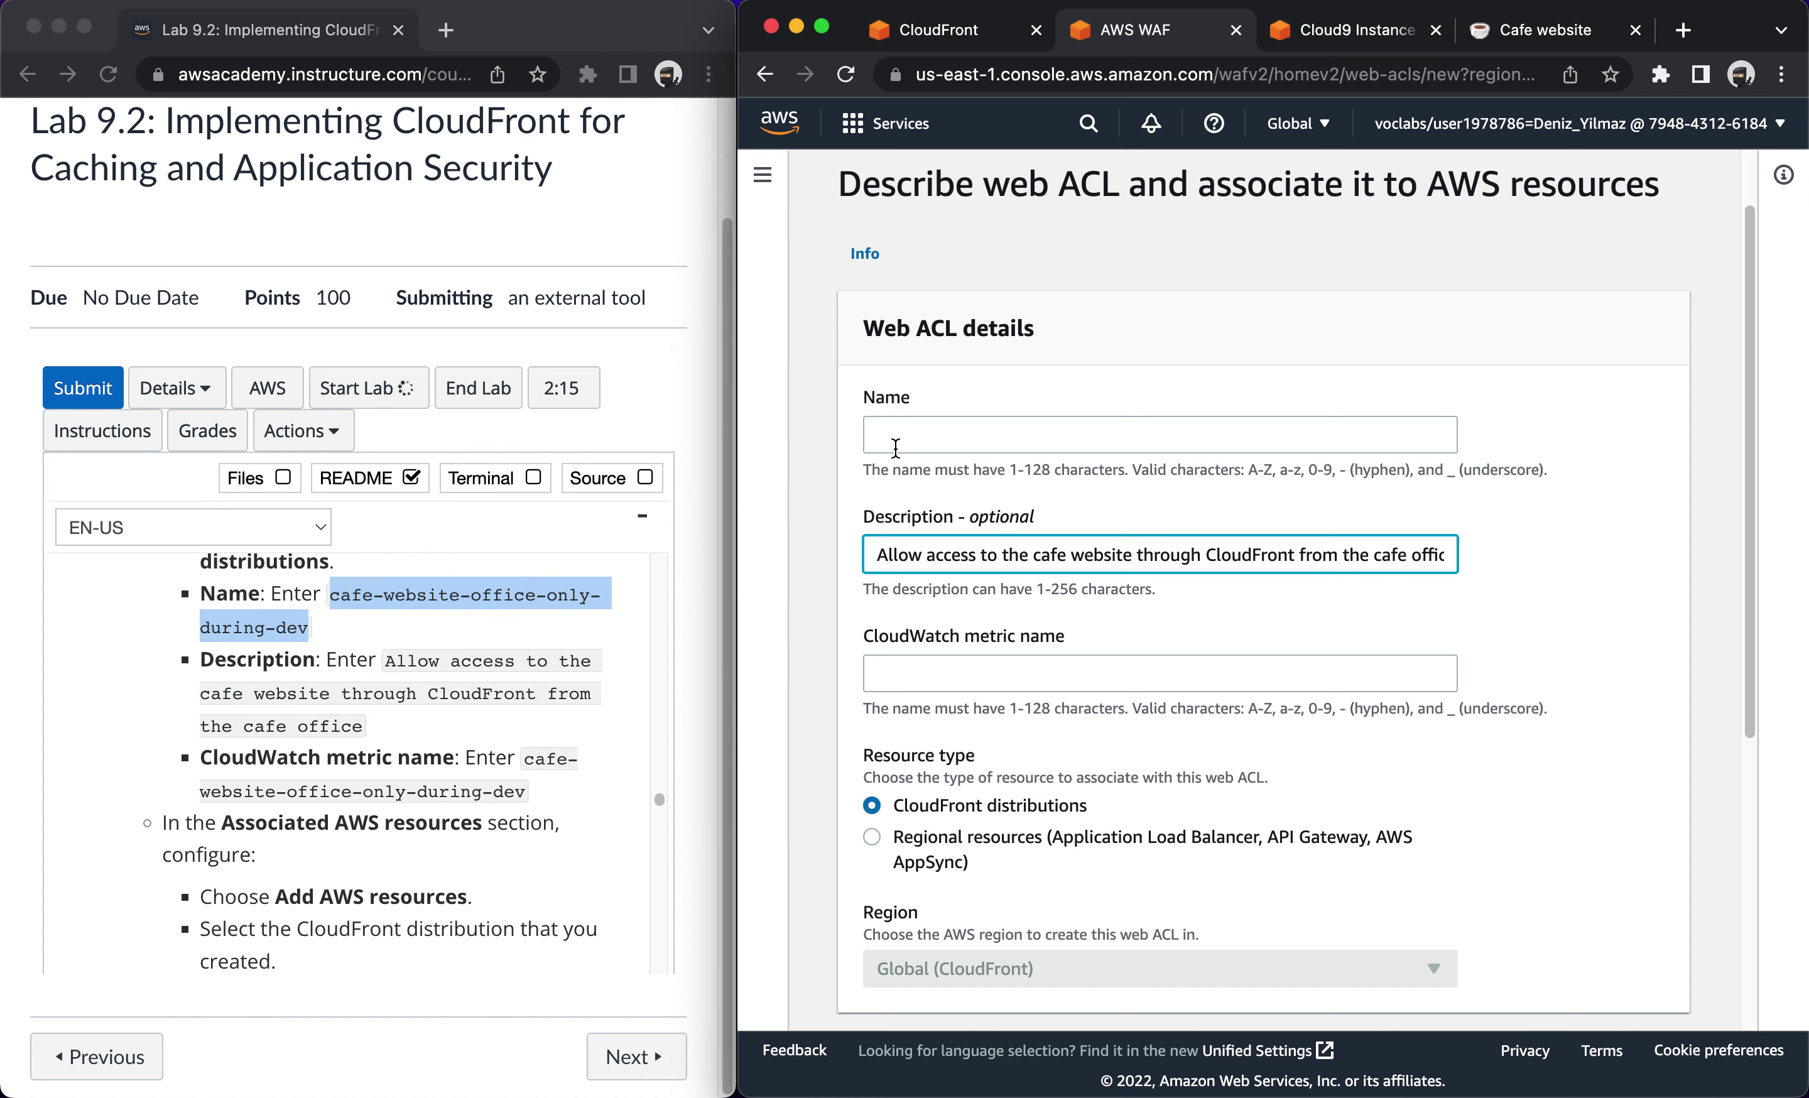
key(super+v)
click(975, 556)
Add the CloudFront distribution d1f5sac56t3ah7.cloudfront.net to the web ACL's associated AWS resources.
scroll(980, 735, down, 6)
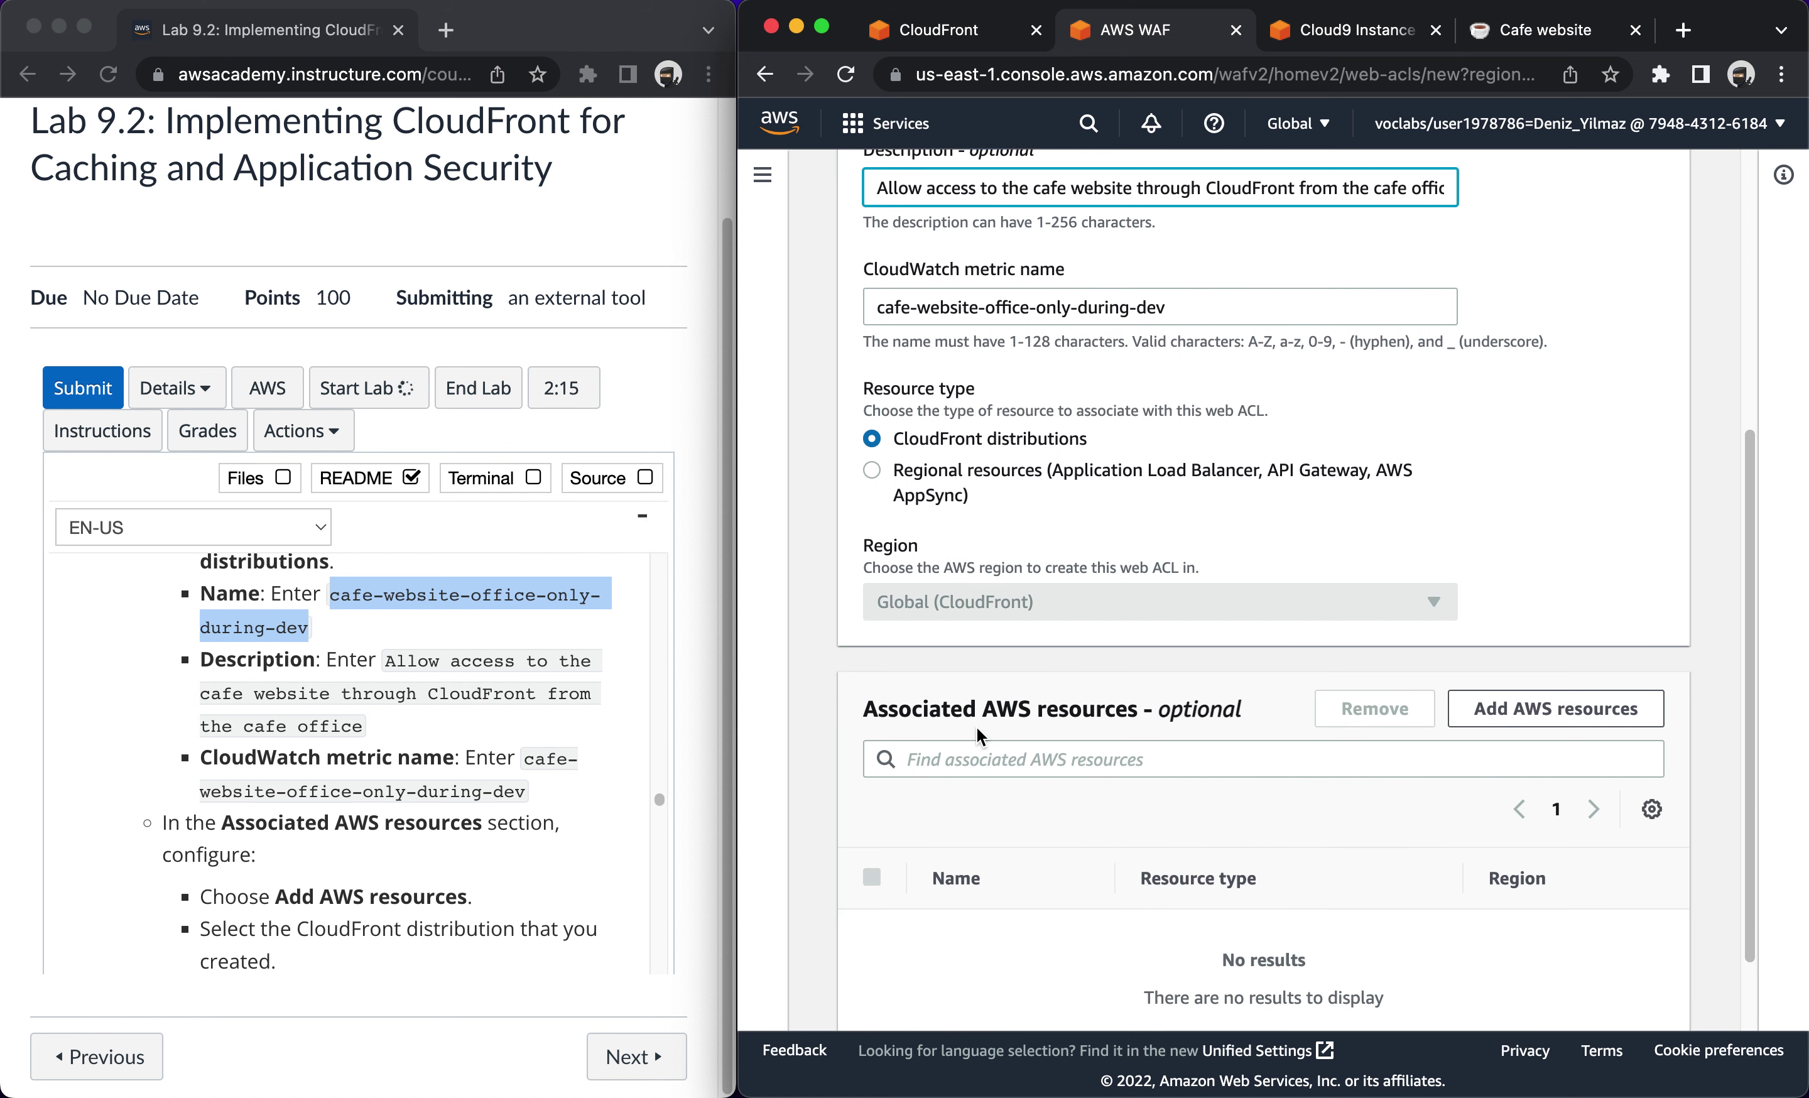
click(1551, 629)
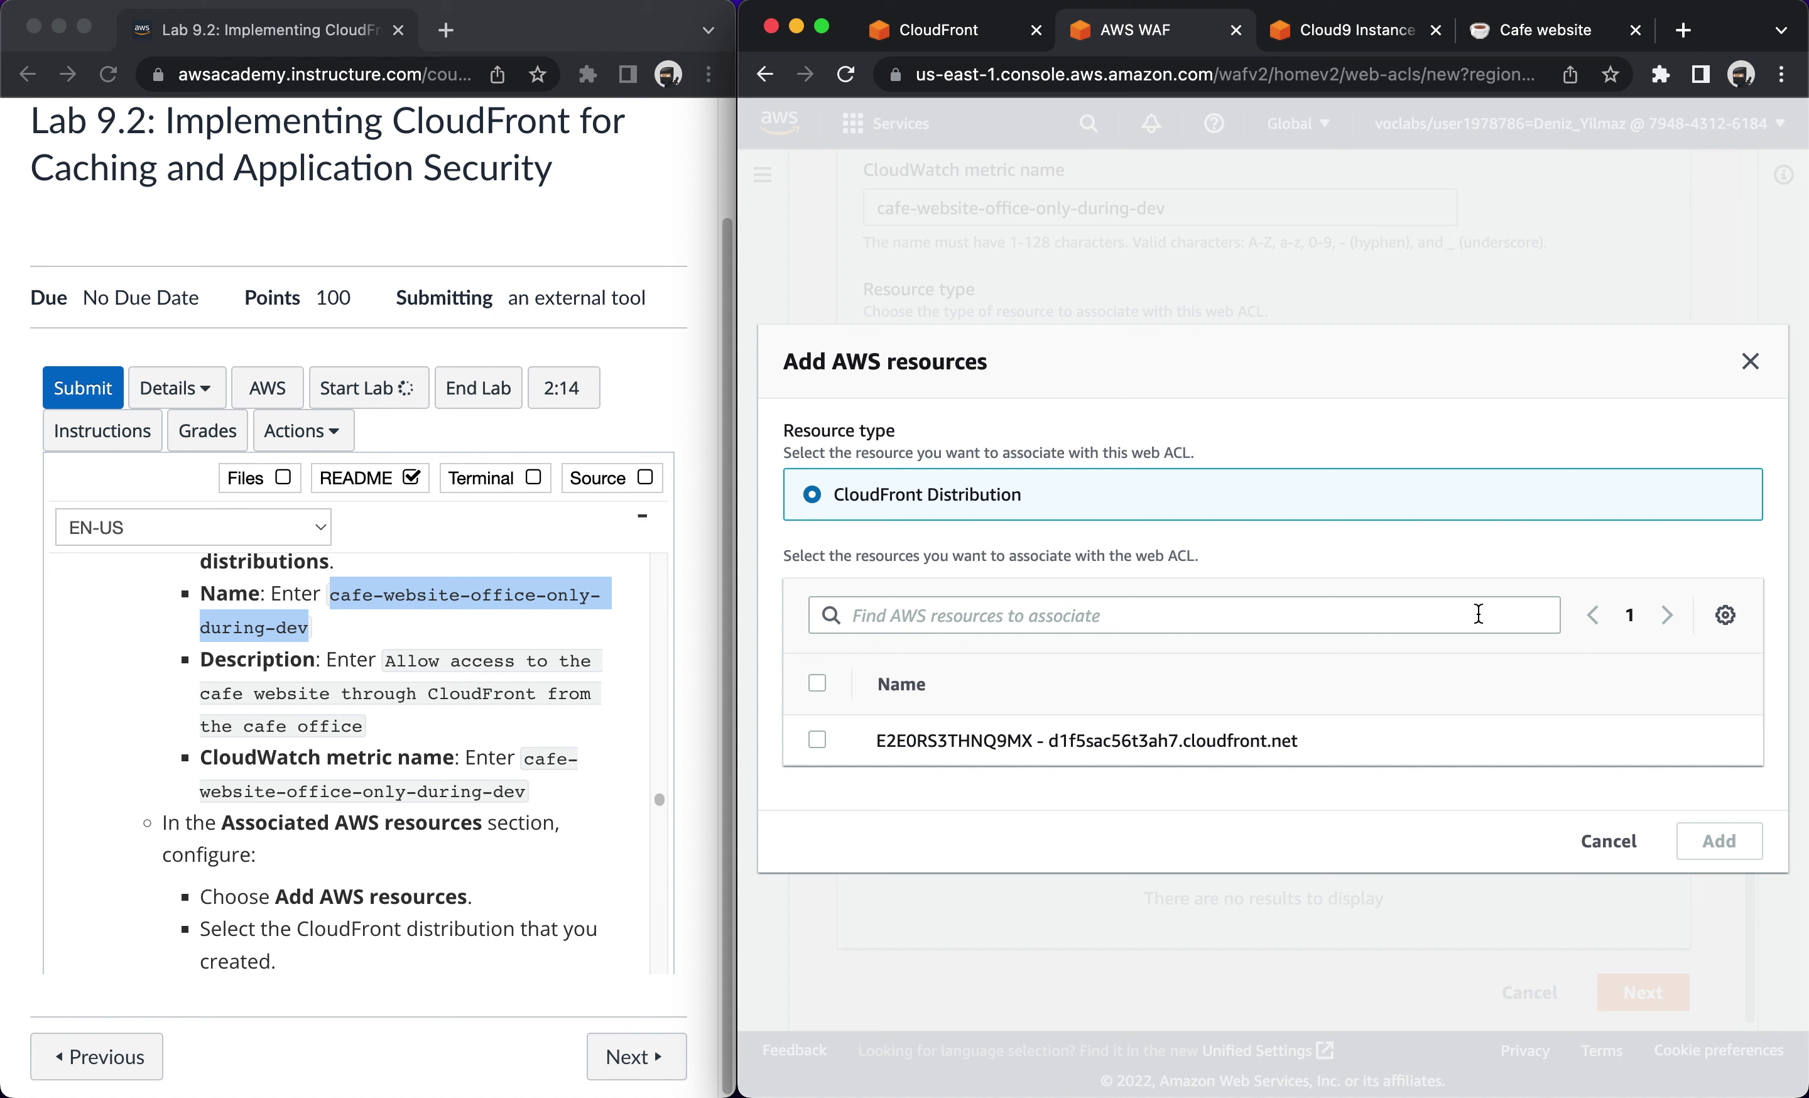
click(817, 740)
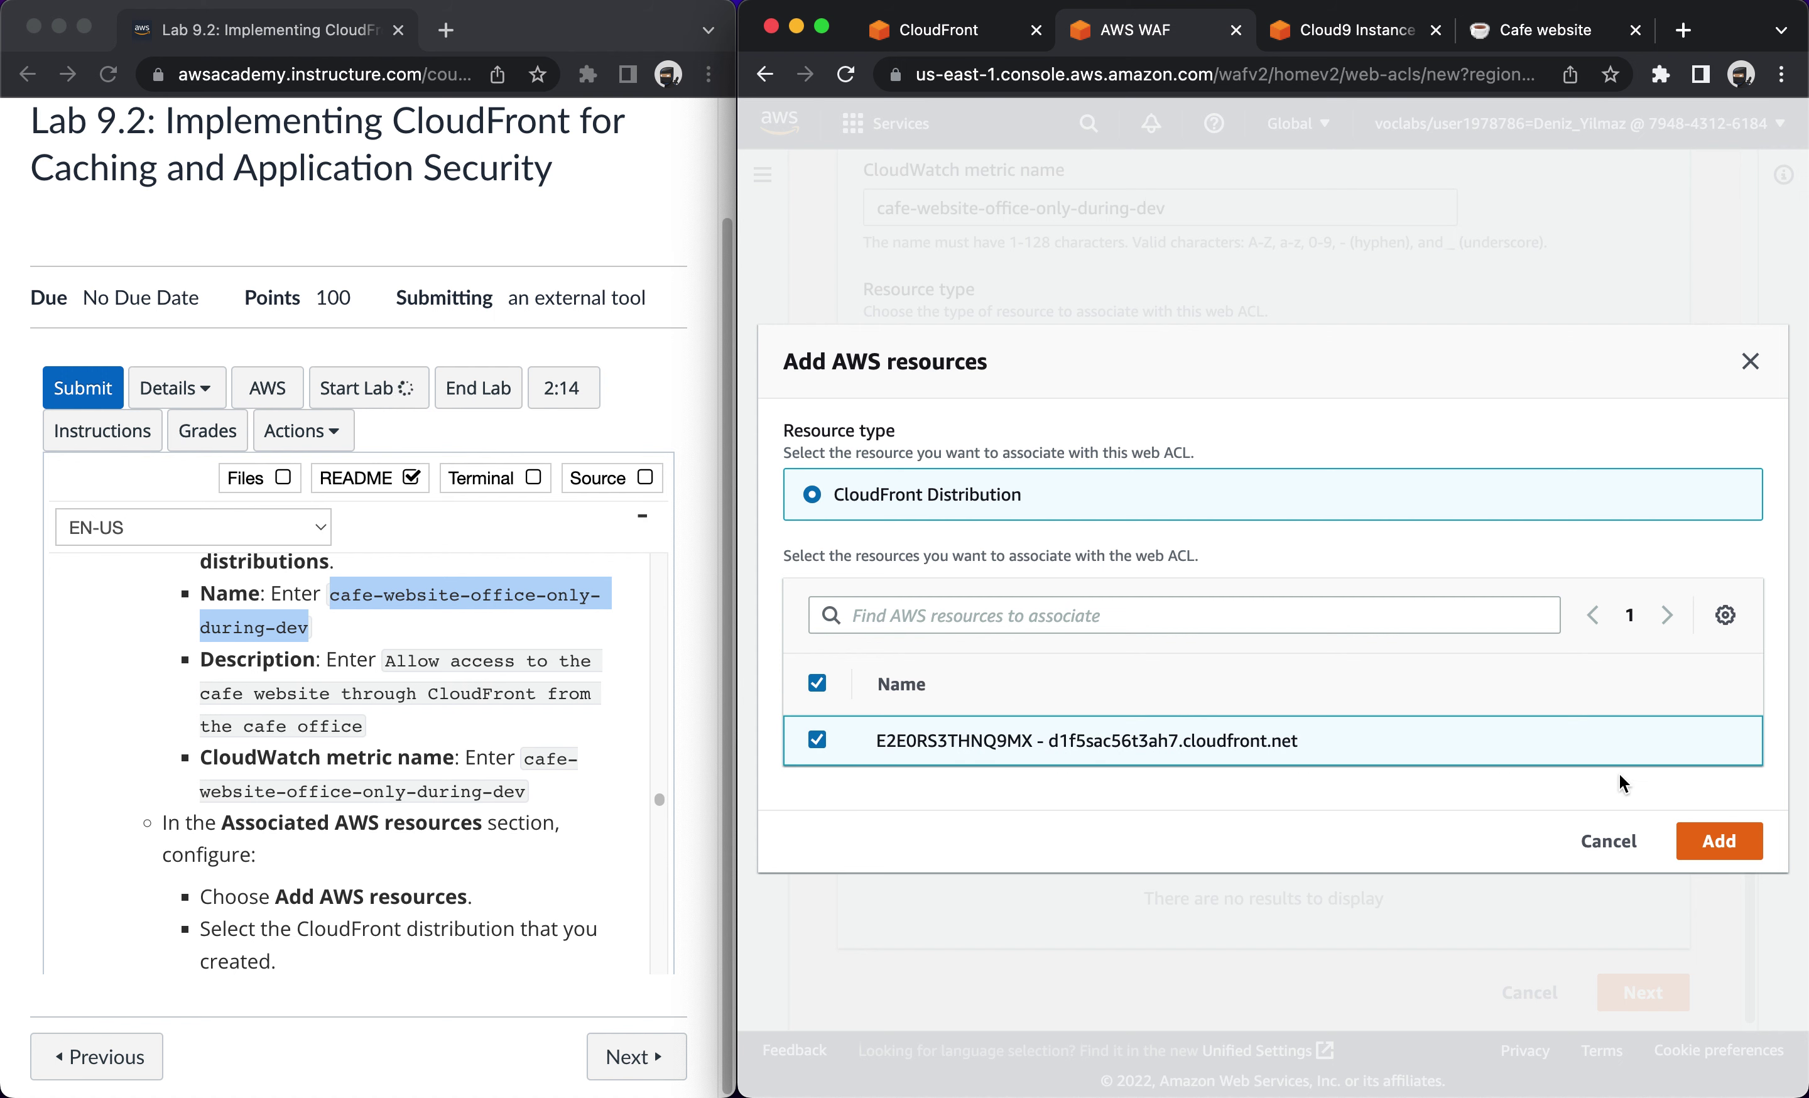
click(1720, 843)
Select the associated CloudFront distribution and continue to the web ACL's rules and rule groups.
scroll(326, 839, down, 3)
scroll(326, 839, down, 1)
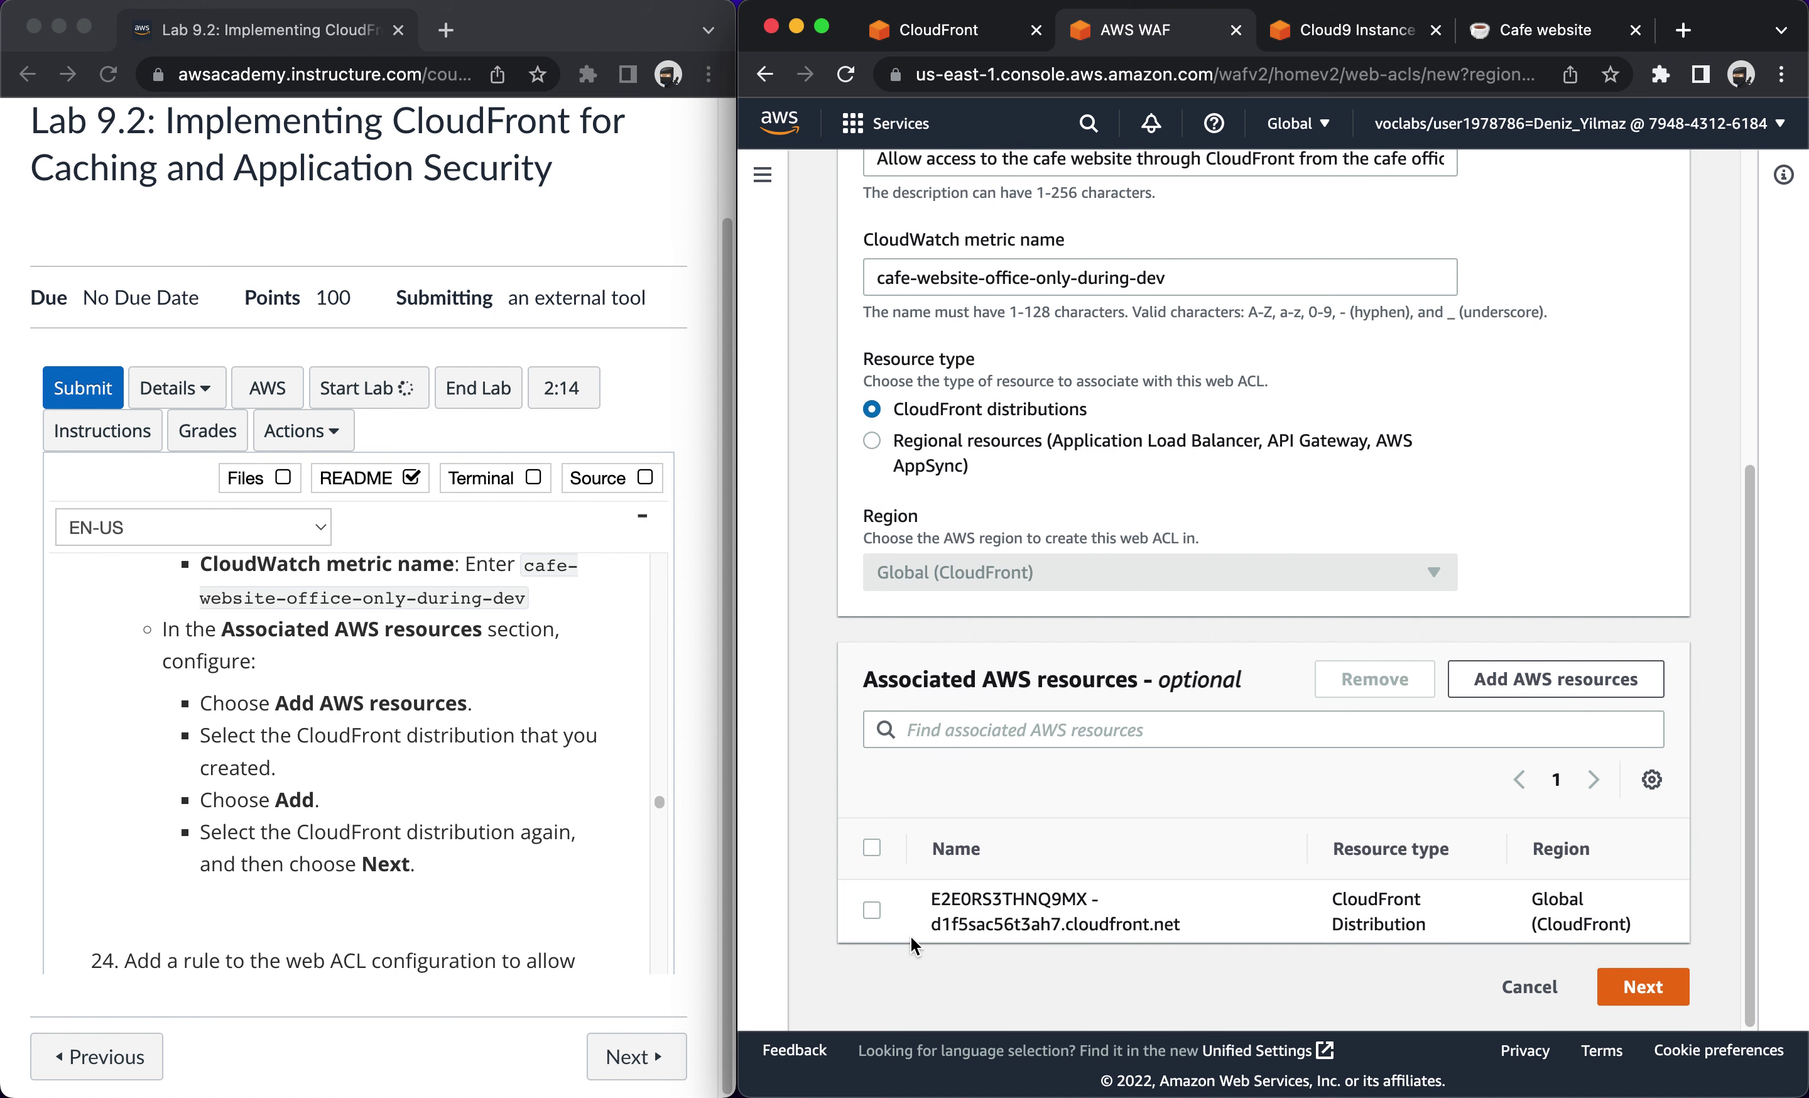
click(870, 914)
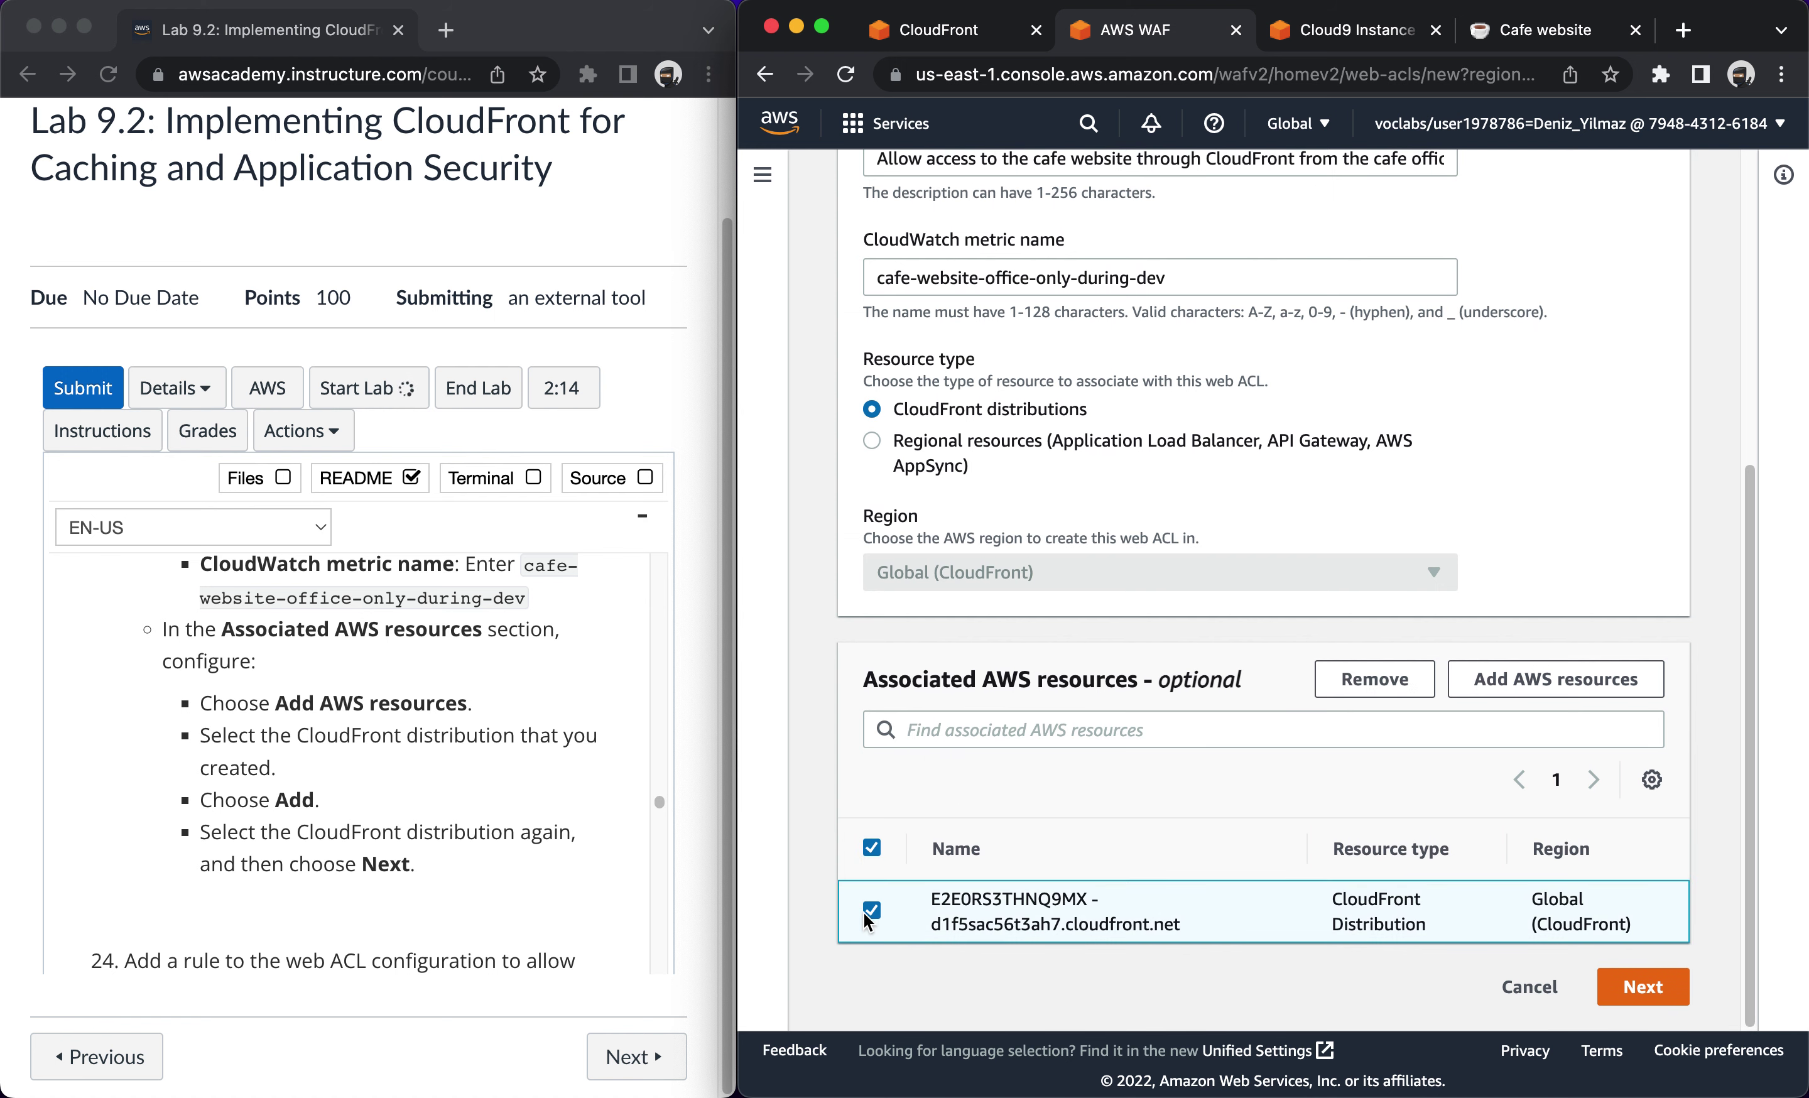
click(1657, 987)
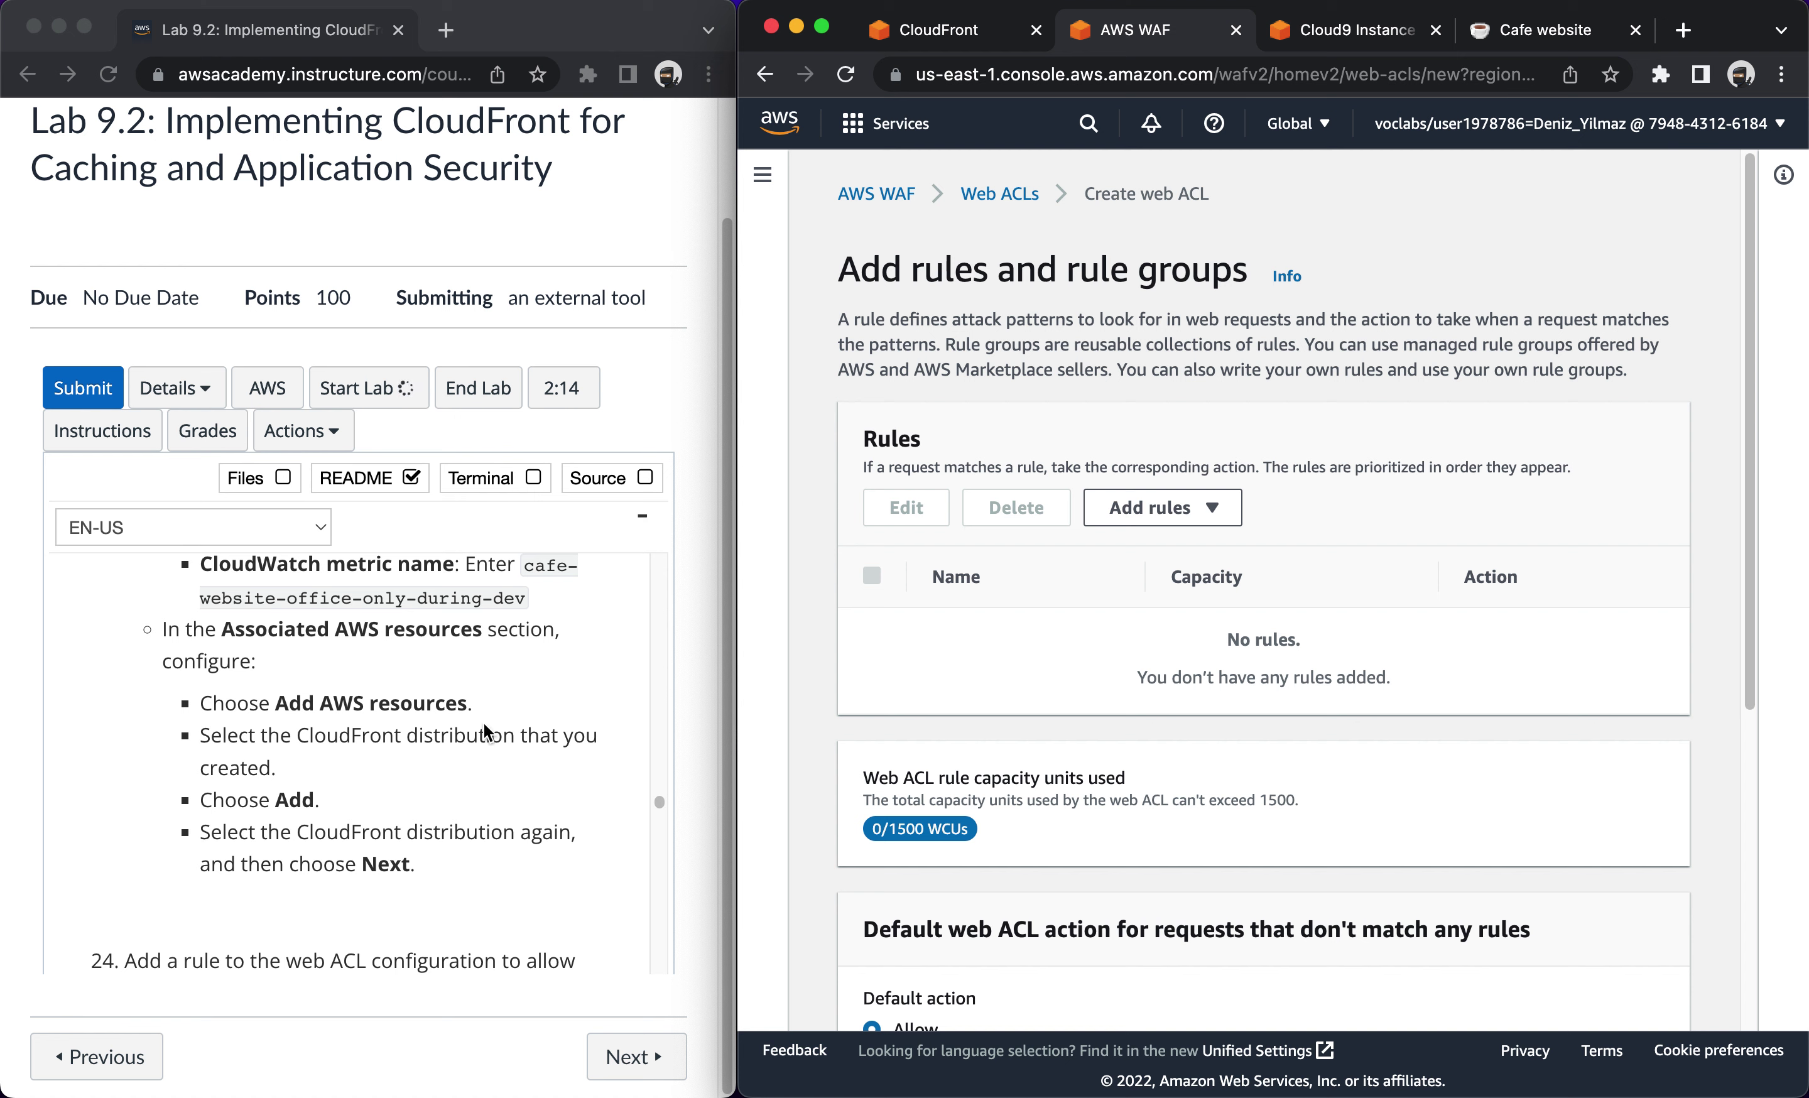
Following lab step 24, start adding a custom rule of type IP set to the web ACL.
scroll(454, 754, down, 5)
scroll(453, 754, down, 3)
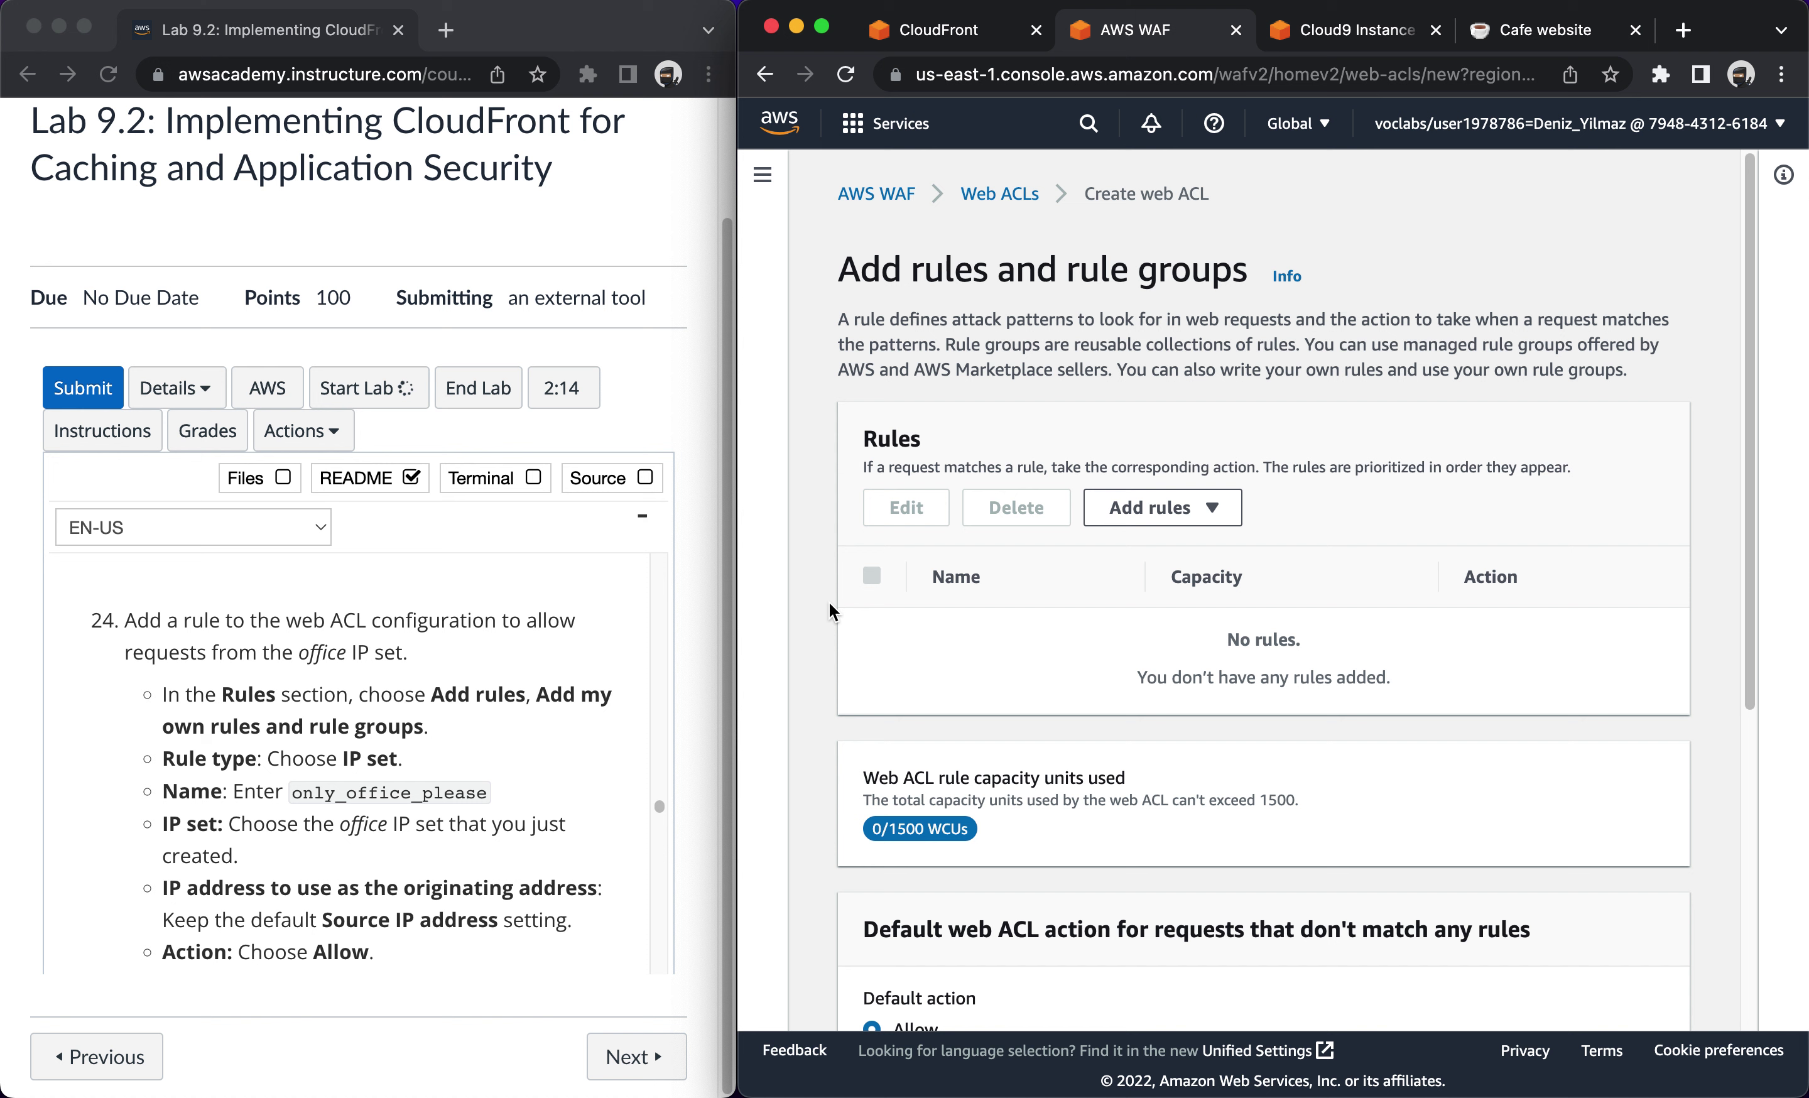
click(1117, 518)
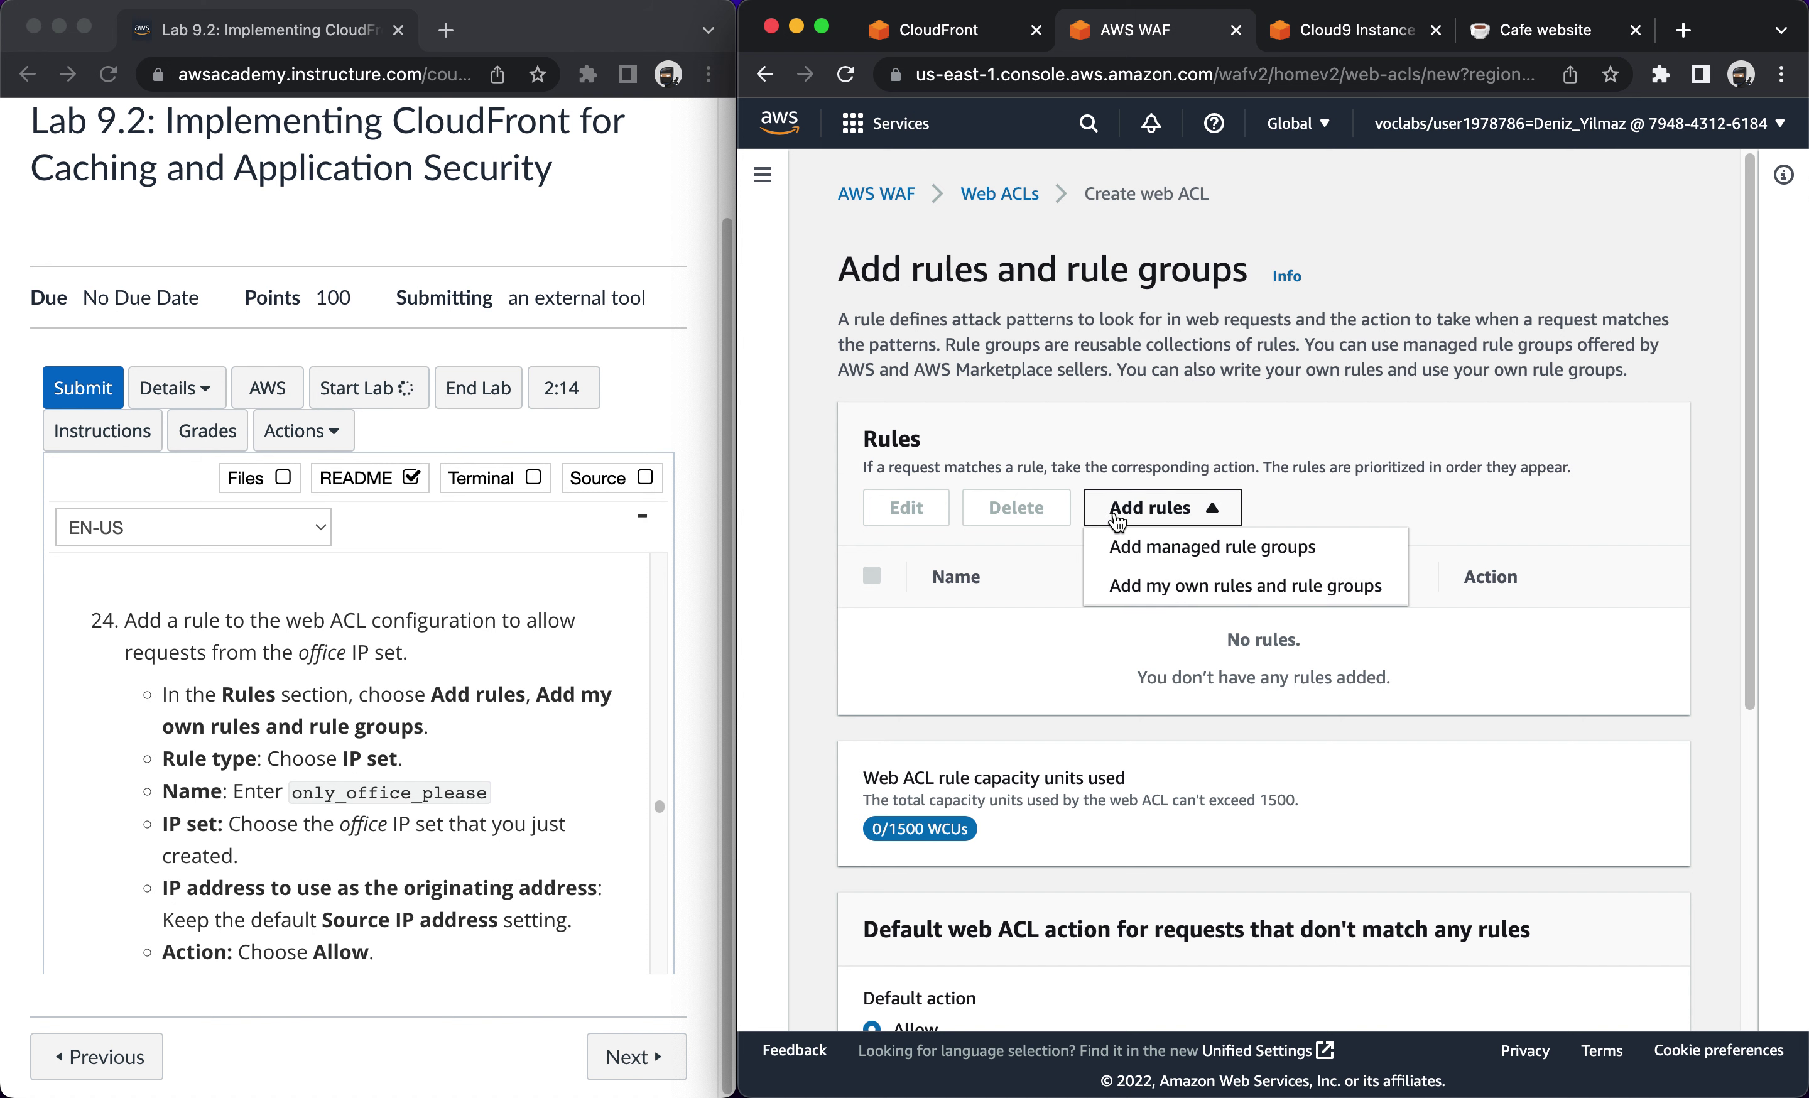
click(1116, 590)
click(929, 471)
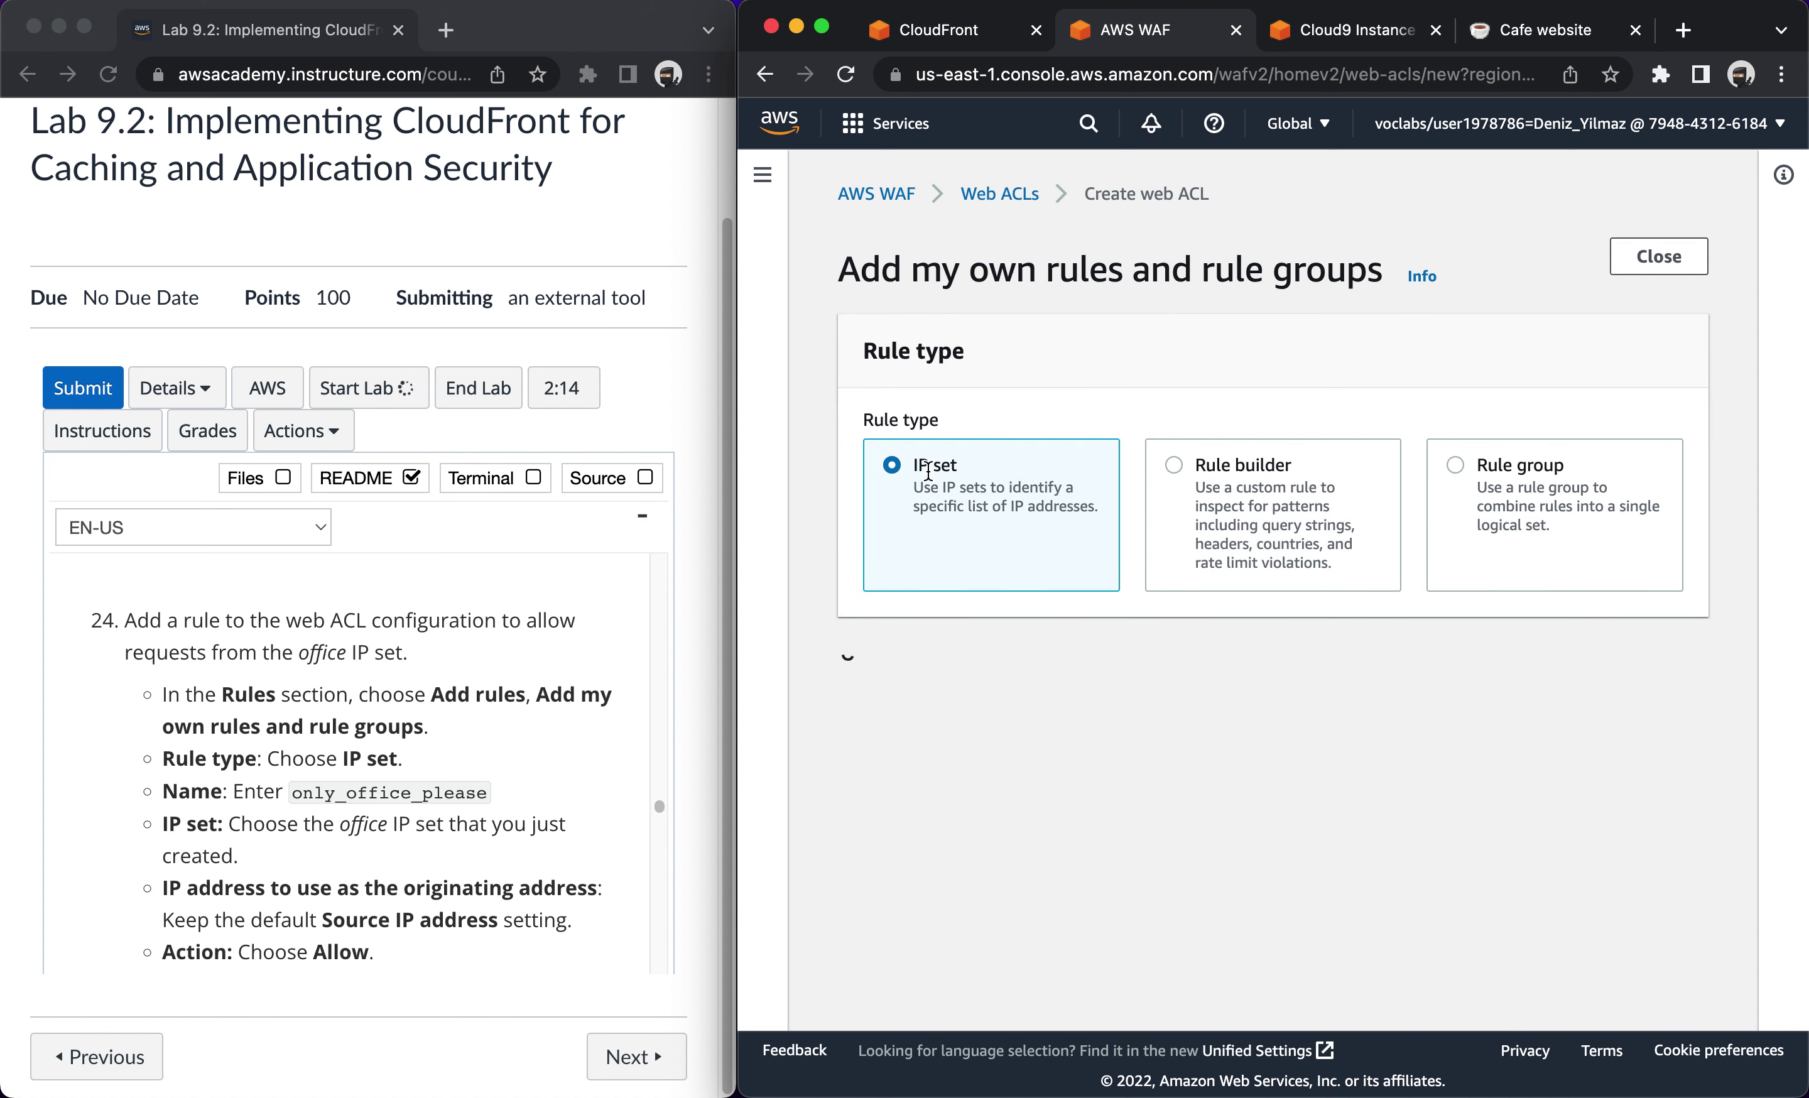
Copy the rule name only_office_please from the lab instructions into the new rule.
scroll(383, 891, down, 2)
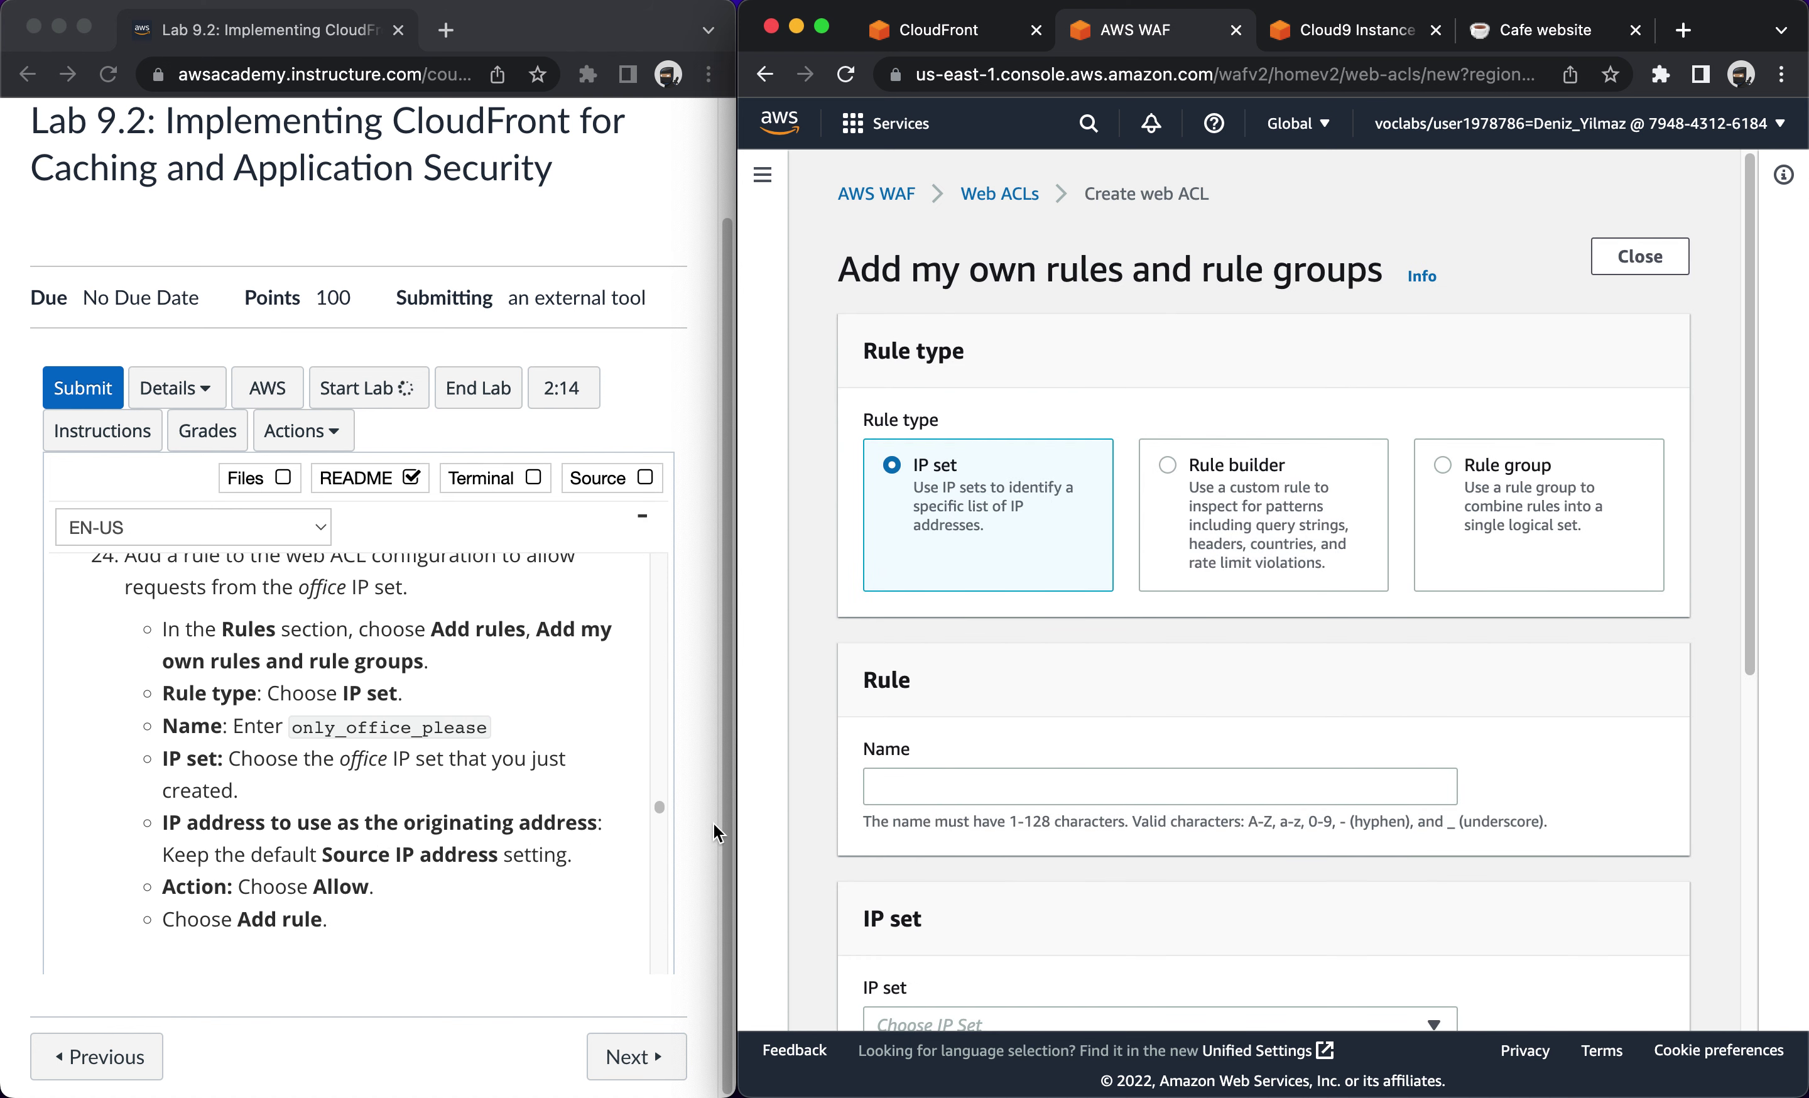
click(301, 725)
drag(295, 723, 484, 720)
key(cmd+c)
click(922, 784)
key(cmd+v)
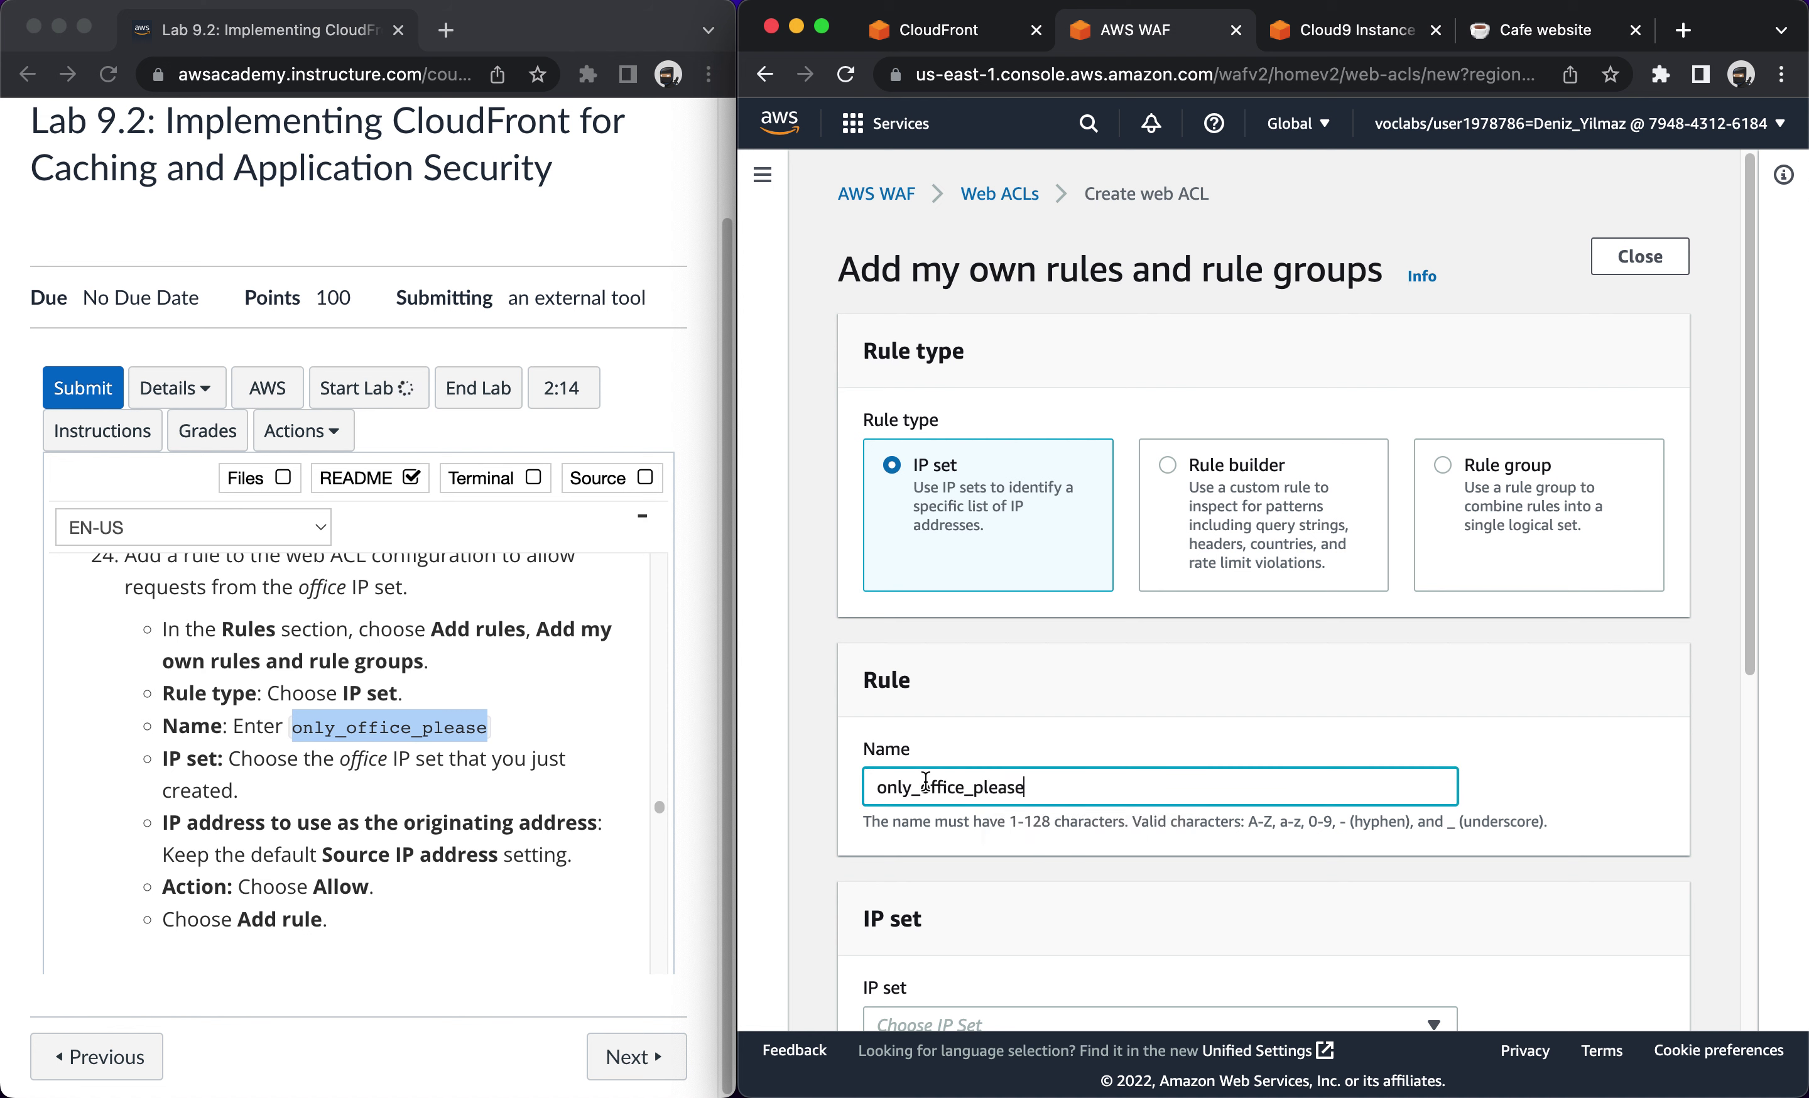
Choose the office IP set for the only_office_please rule.
scroll(405, 845, down, 2)
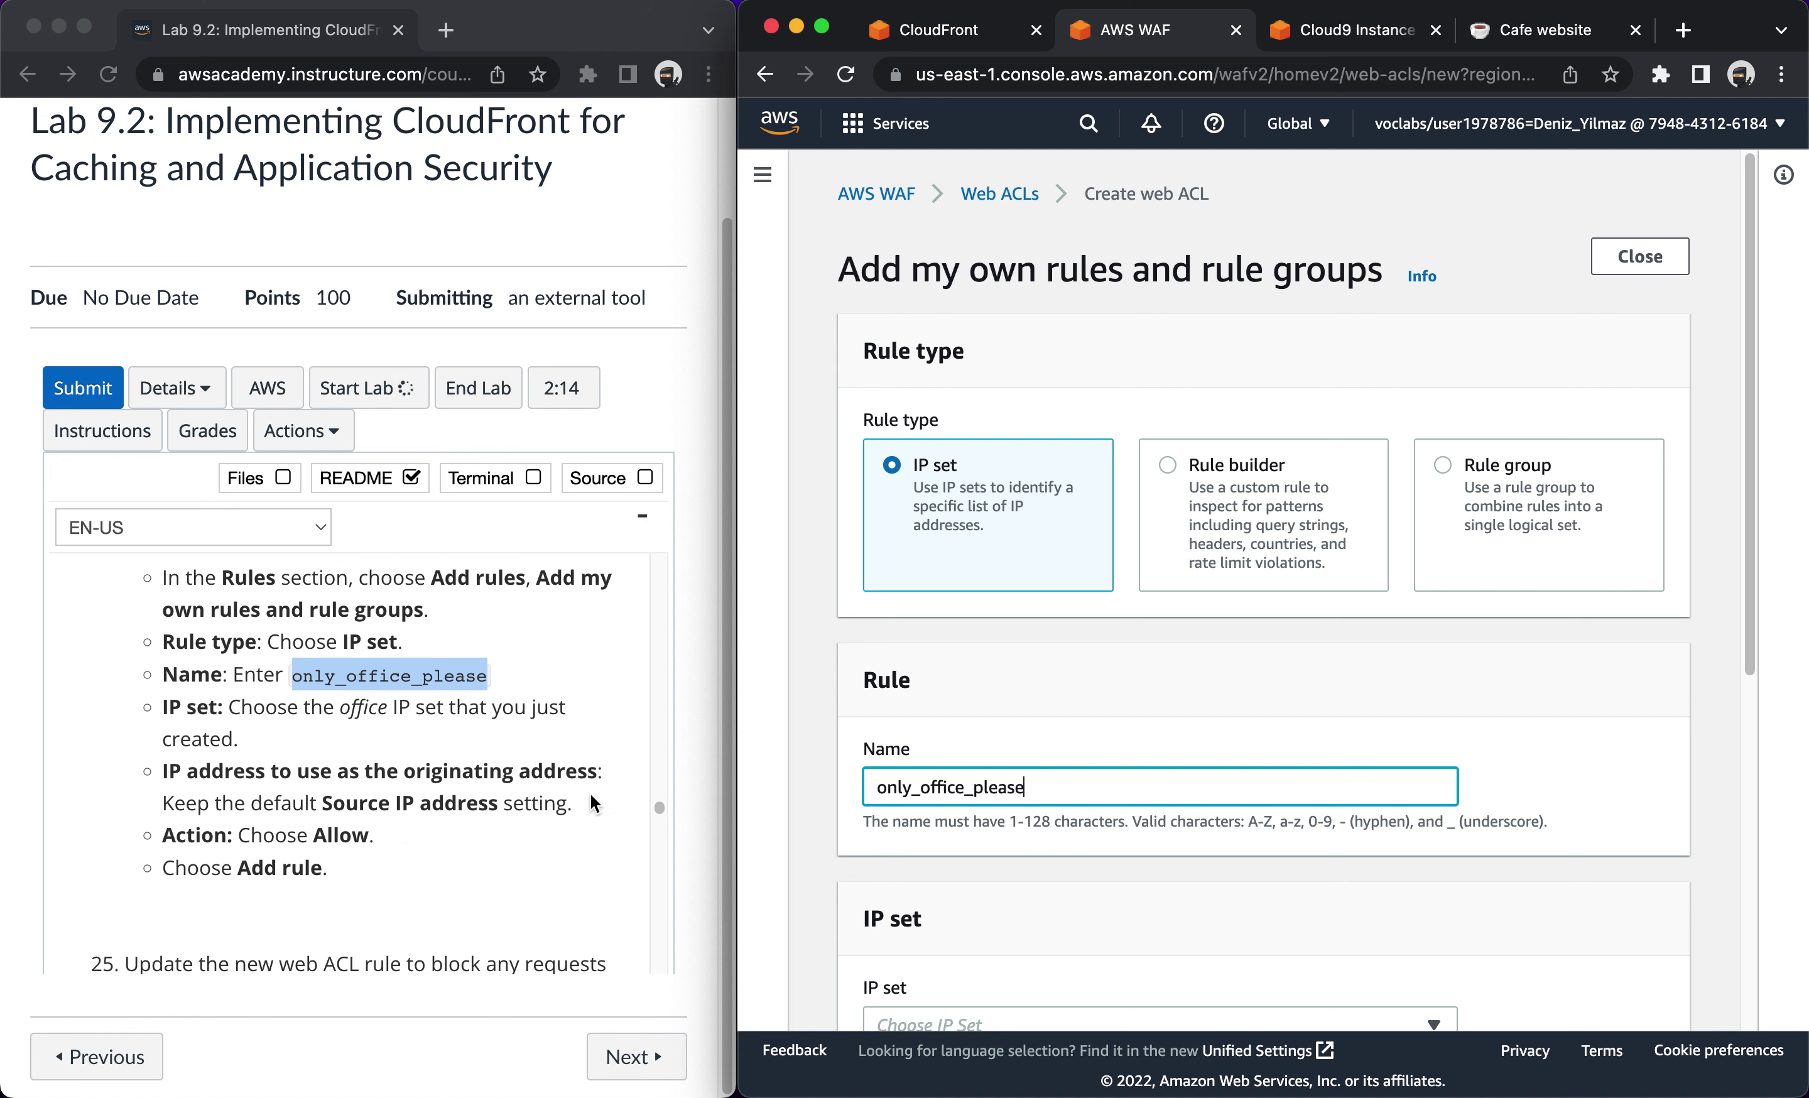
scroll(591, 795, down, 3)
scroll(486, 761, up, 1)
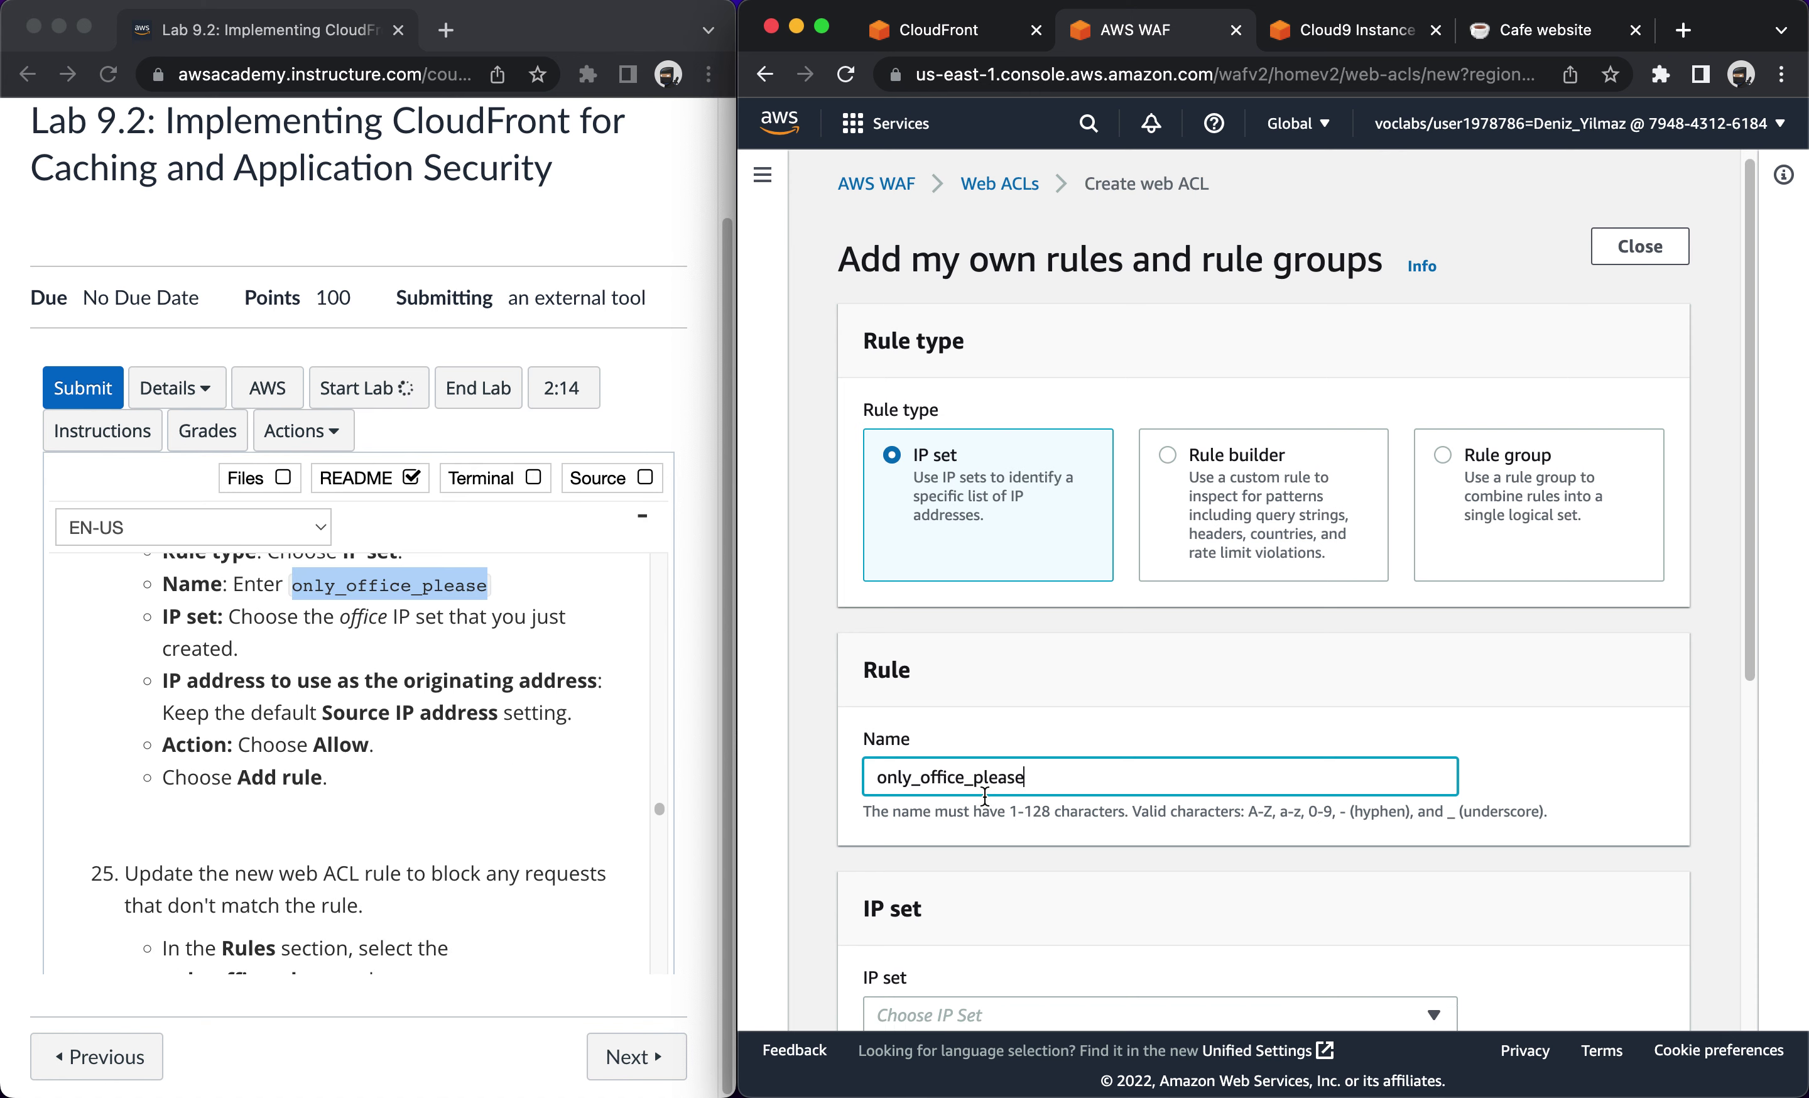
scroll(953, 877, down, 2)
click(950, 888)
click(945, 935)
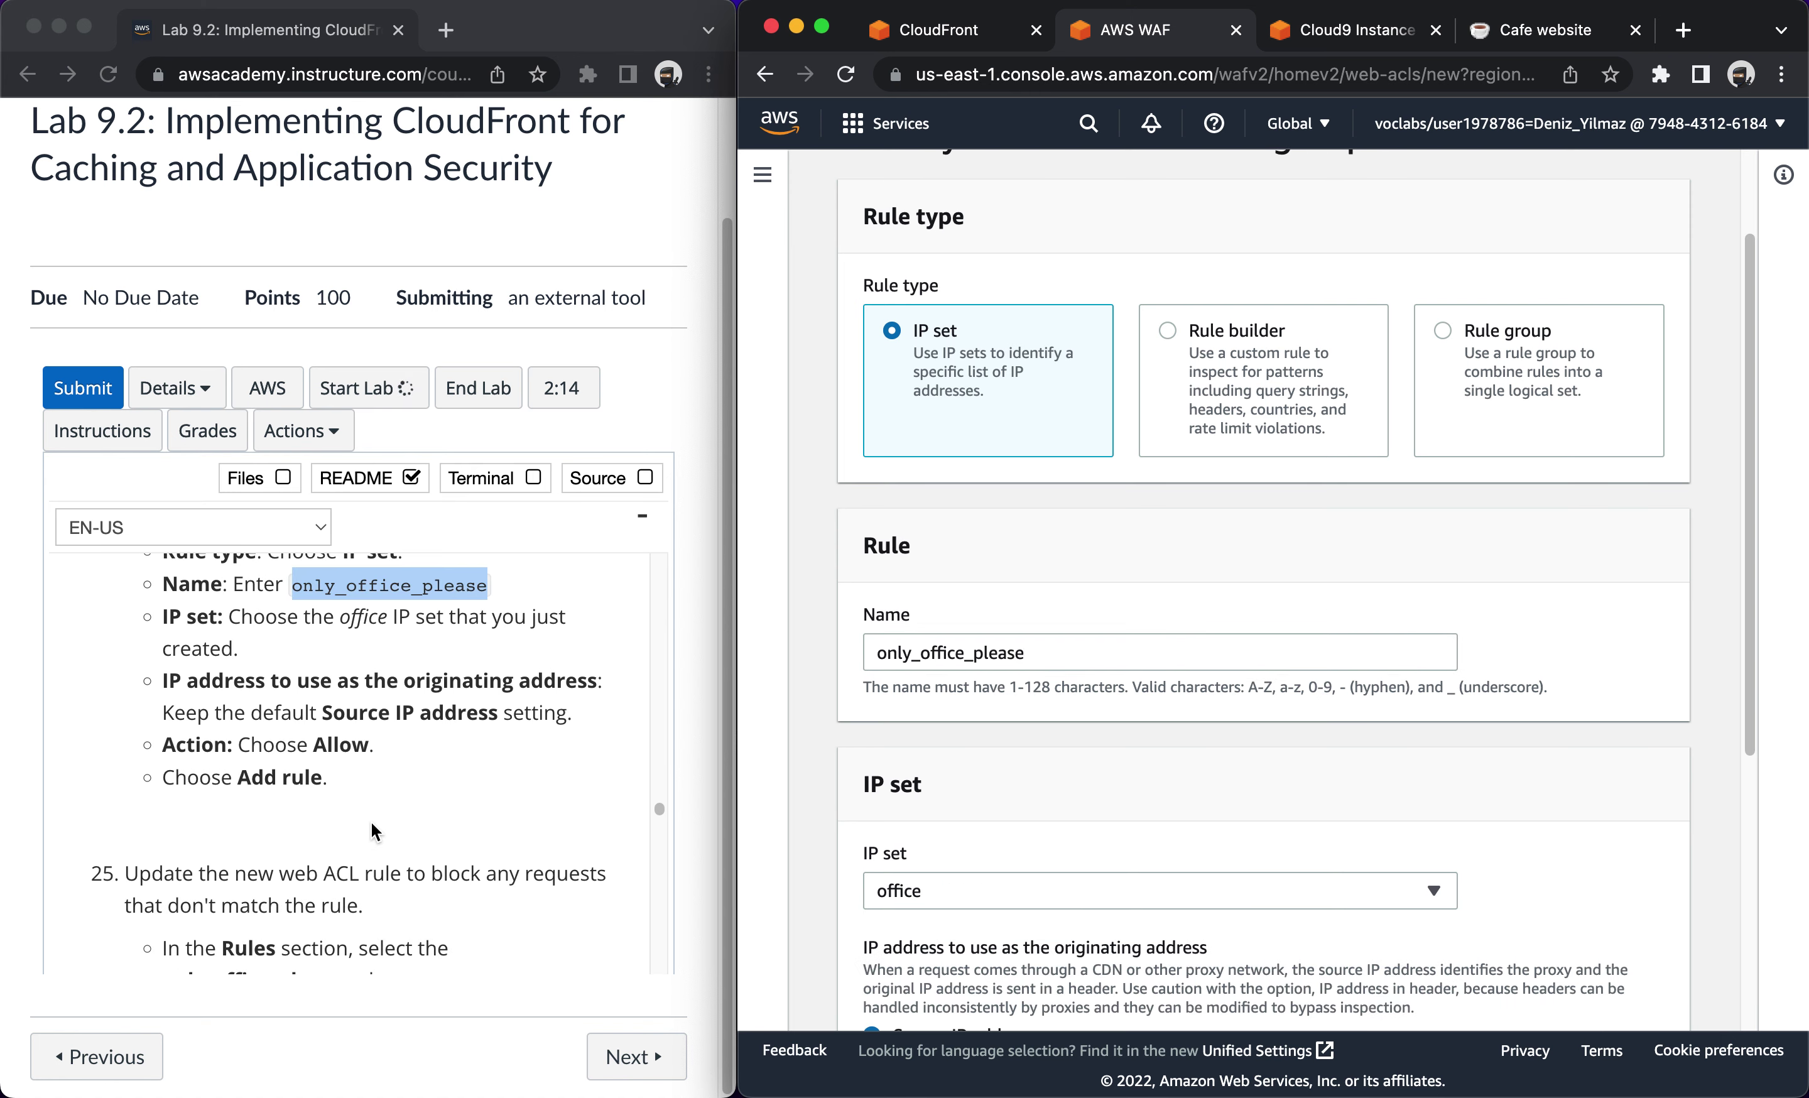
Set the rule's action to Allow, keep Source IP address as the originating address, and add the rule to the web ACL.
scroll(1002, 812, down, 4)
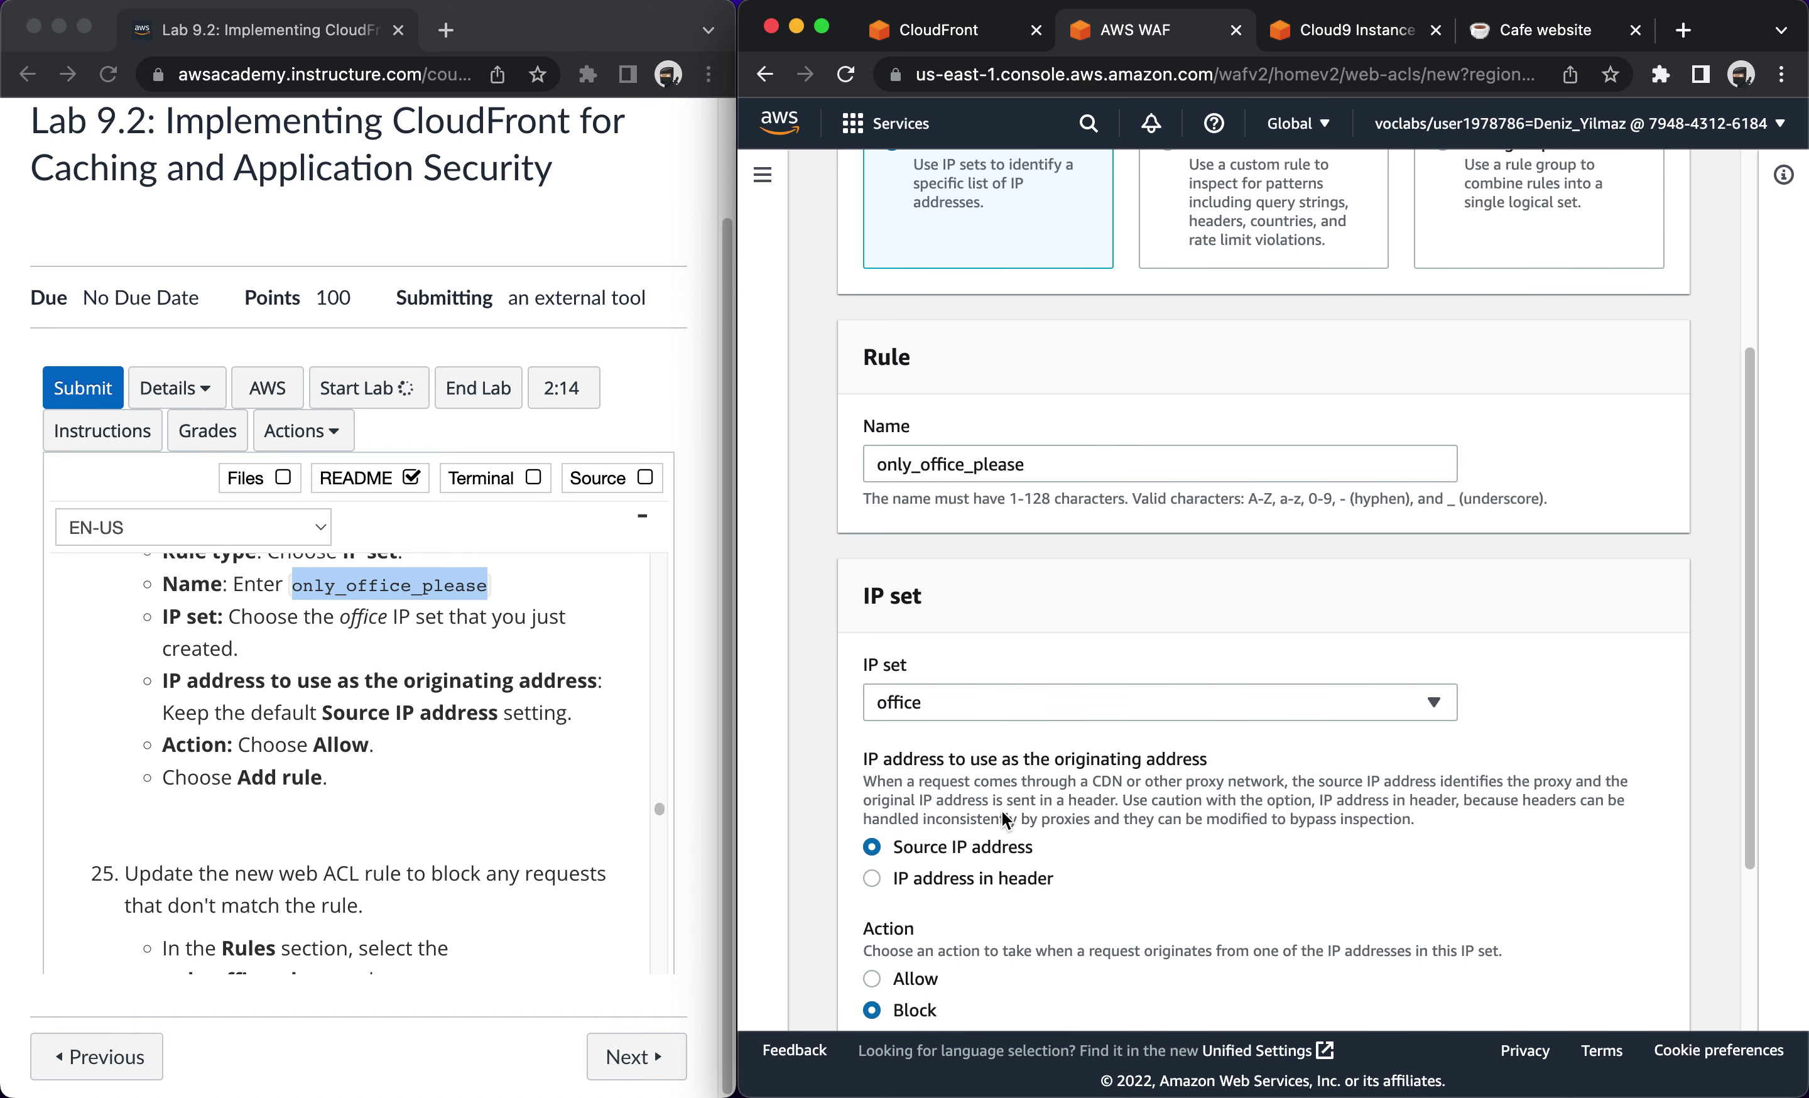
scroll(1002, 812, down, 1)
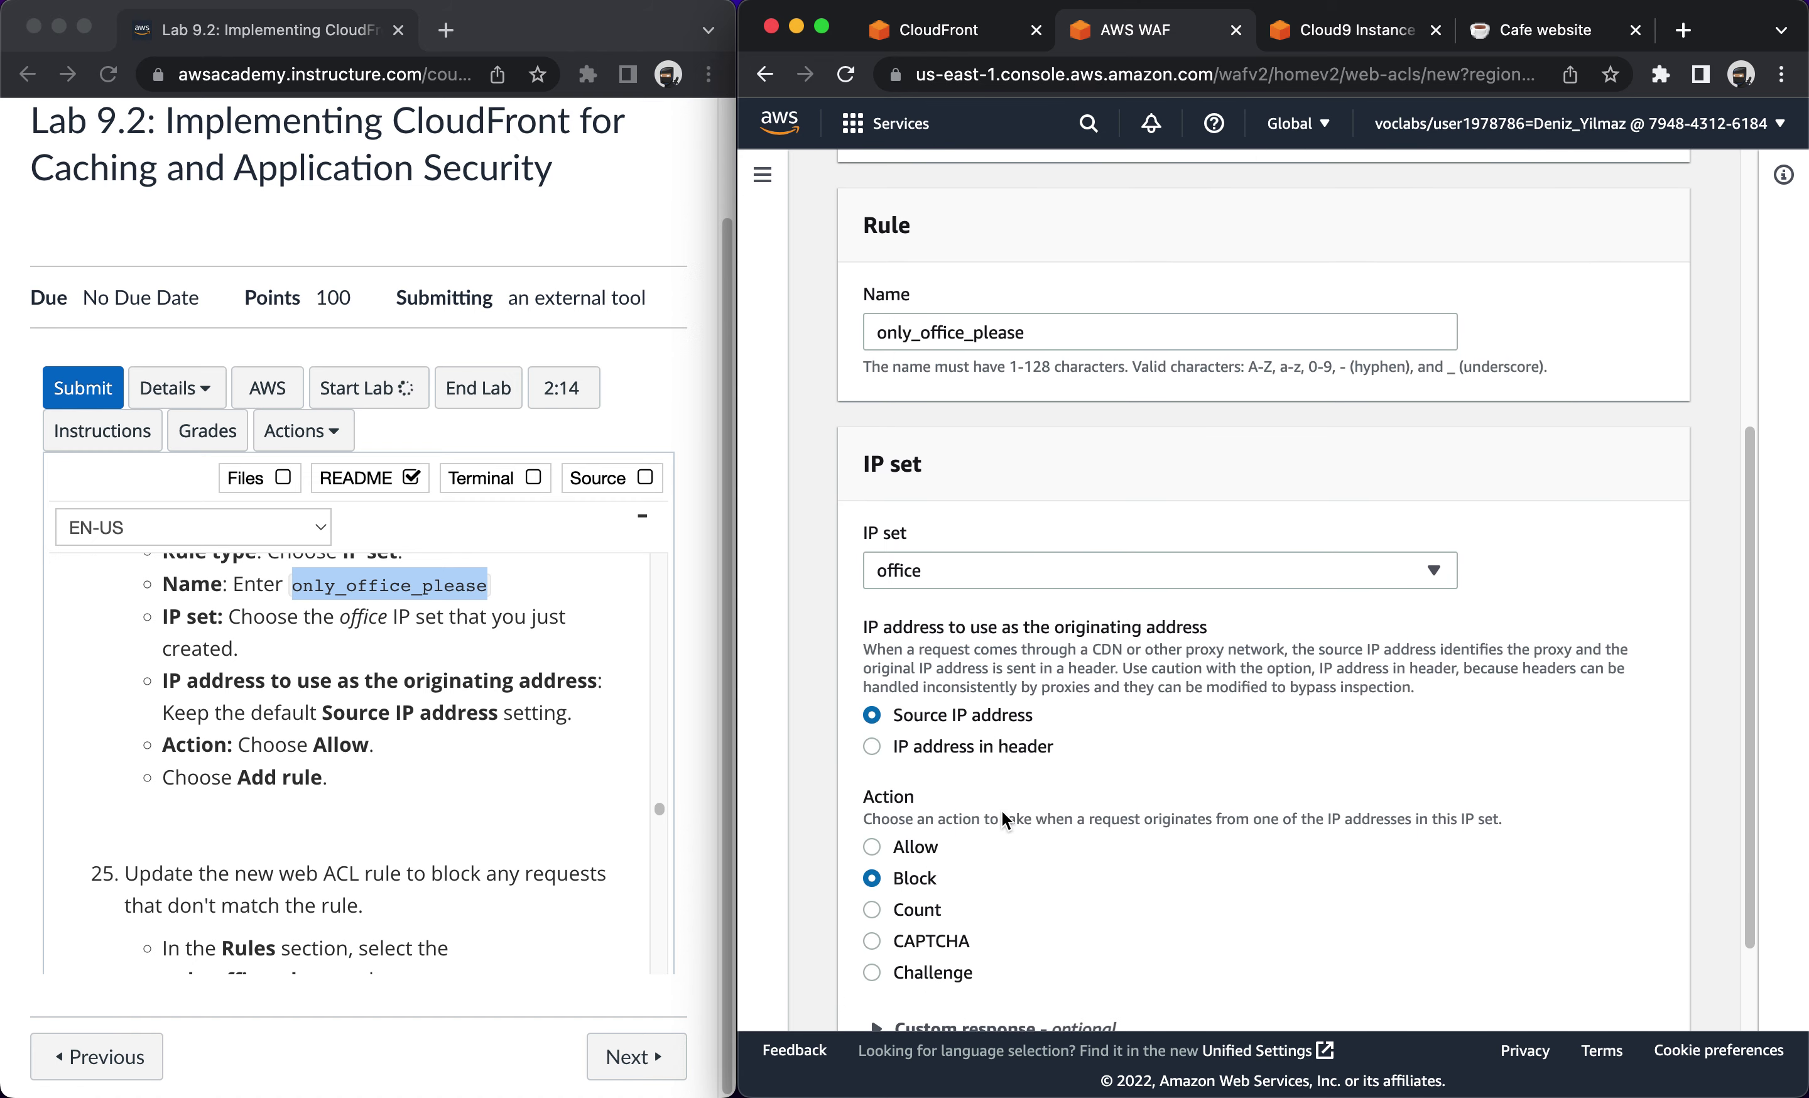
click(912, 848)
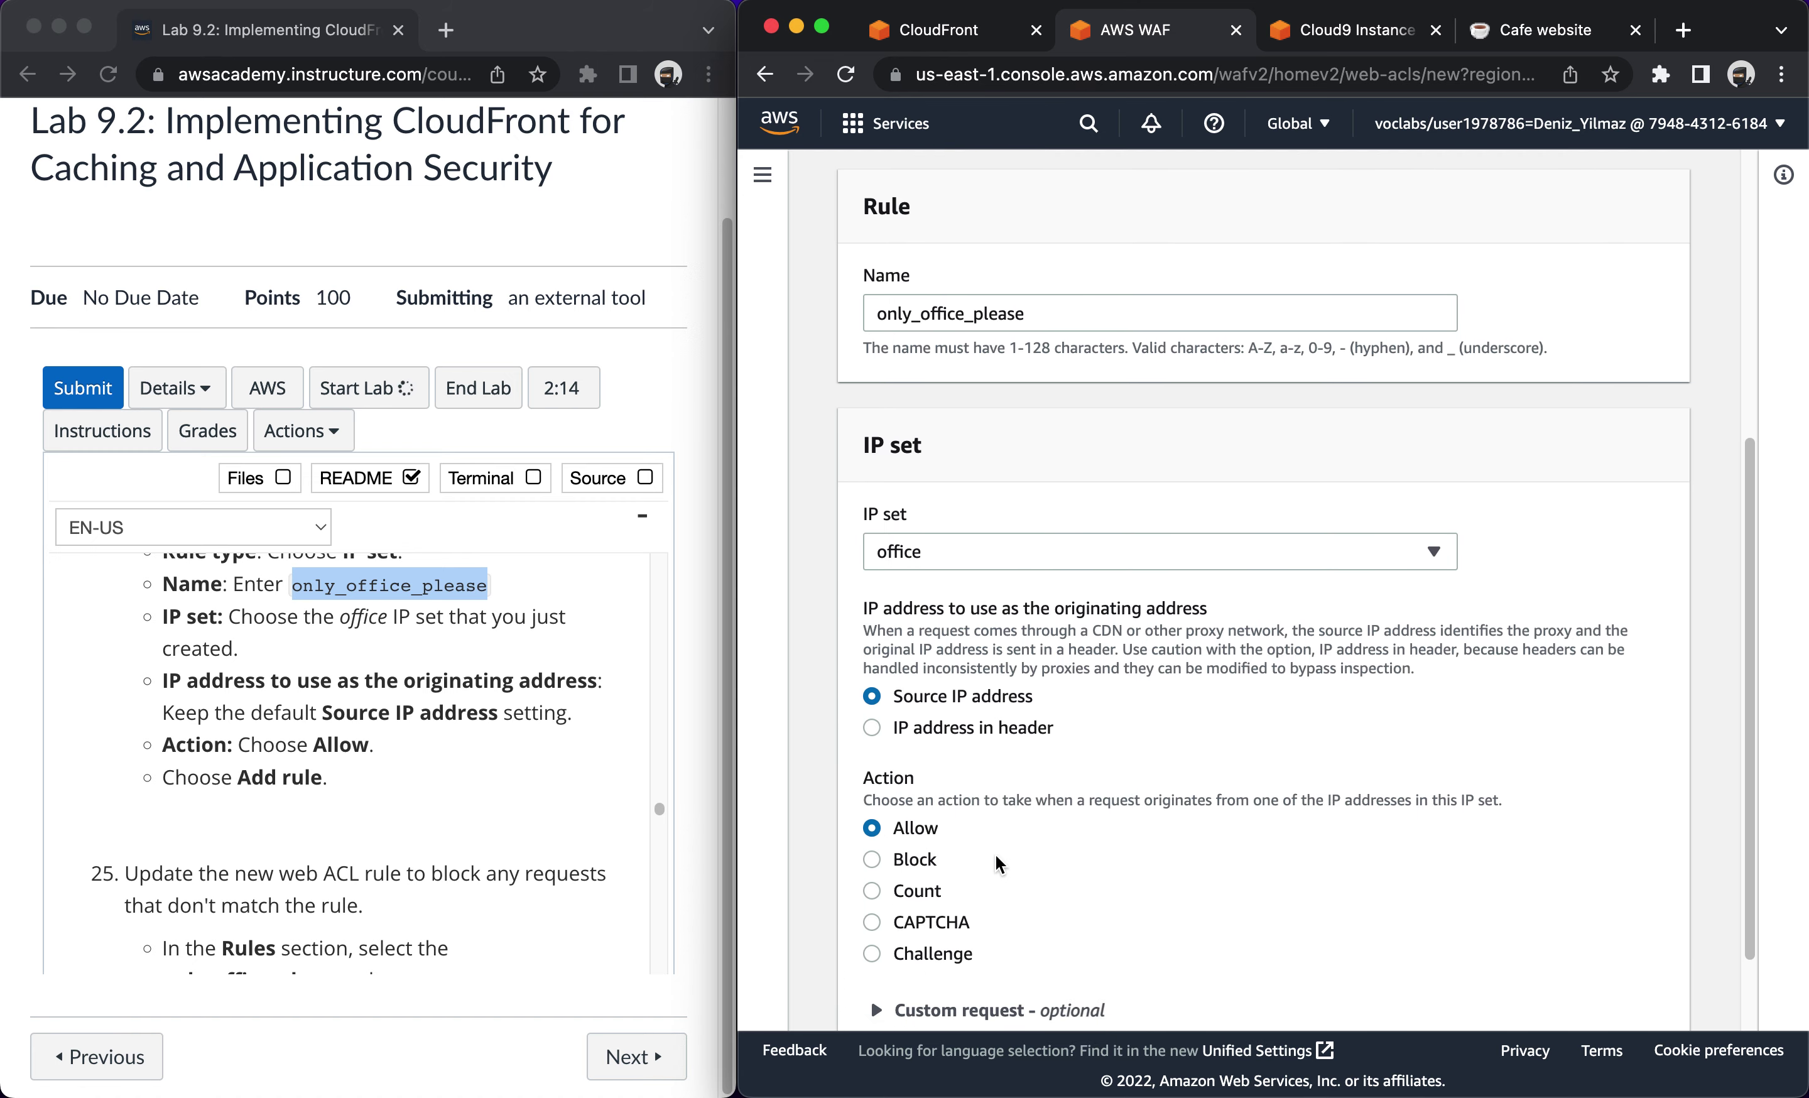
scroll(995, 855, down, 2)
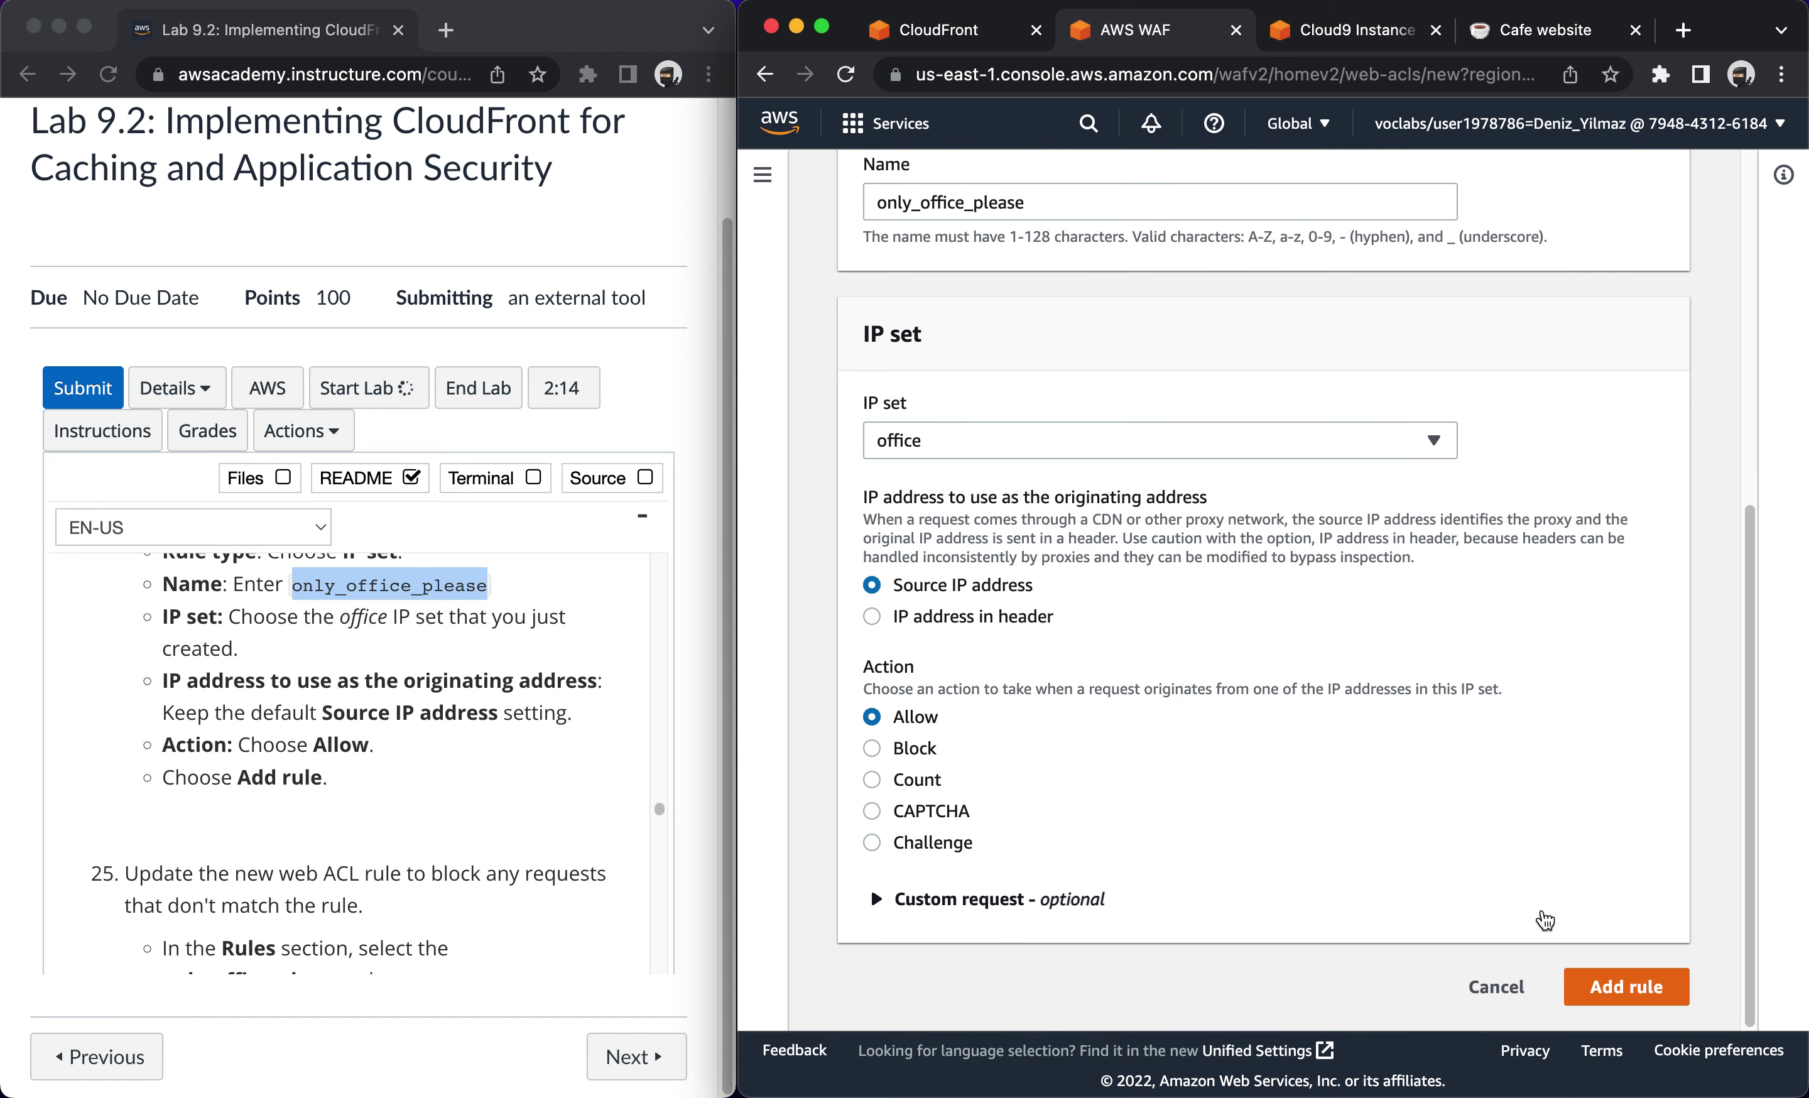
click(1596, 995)
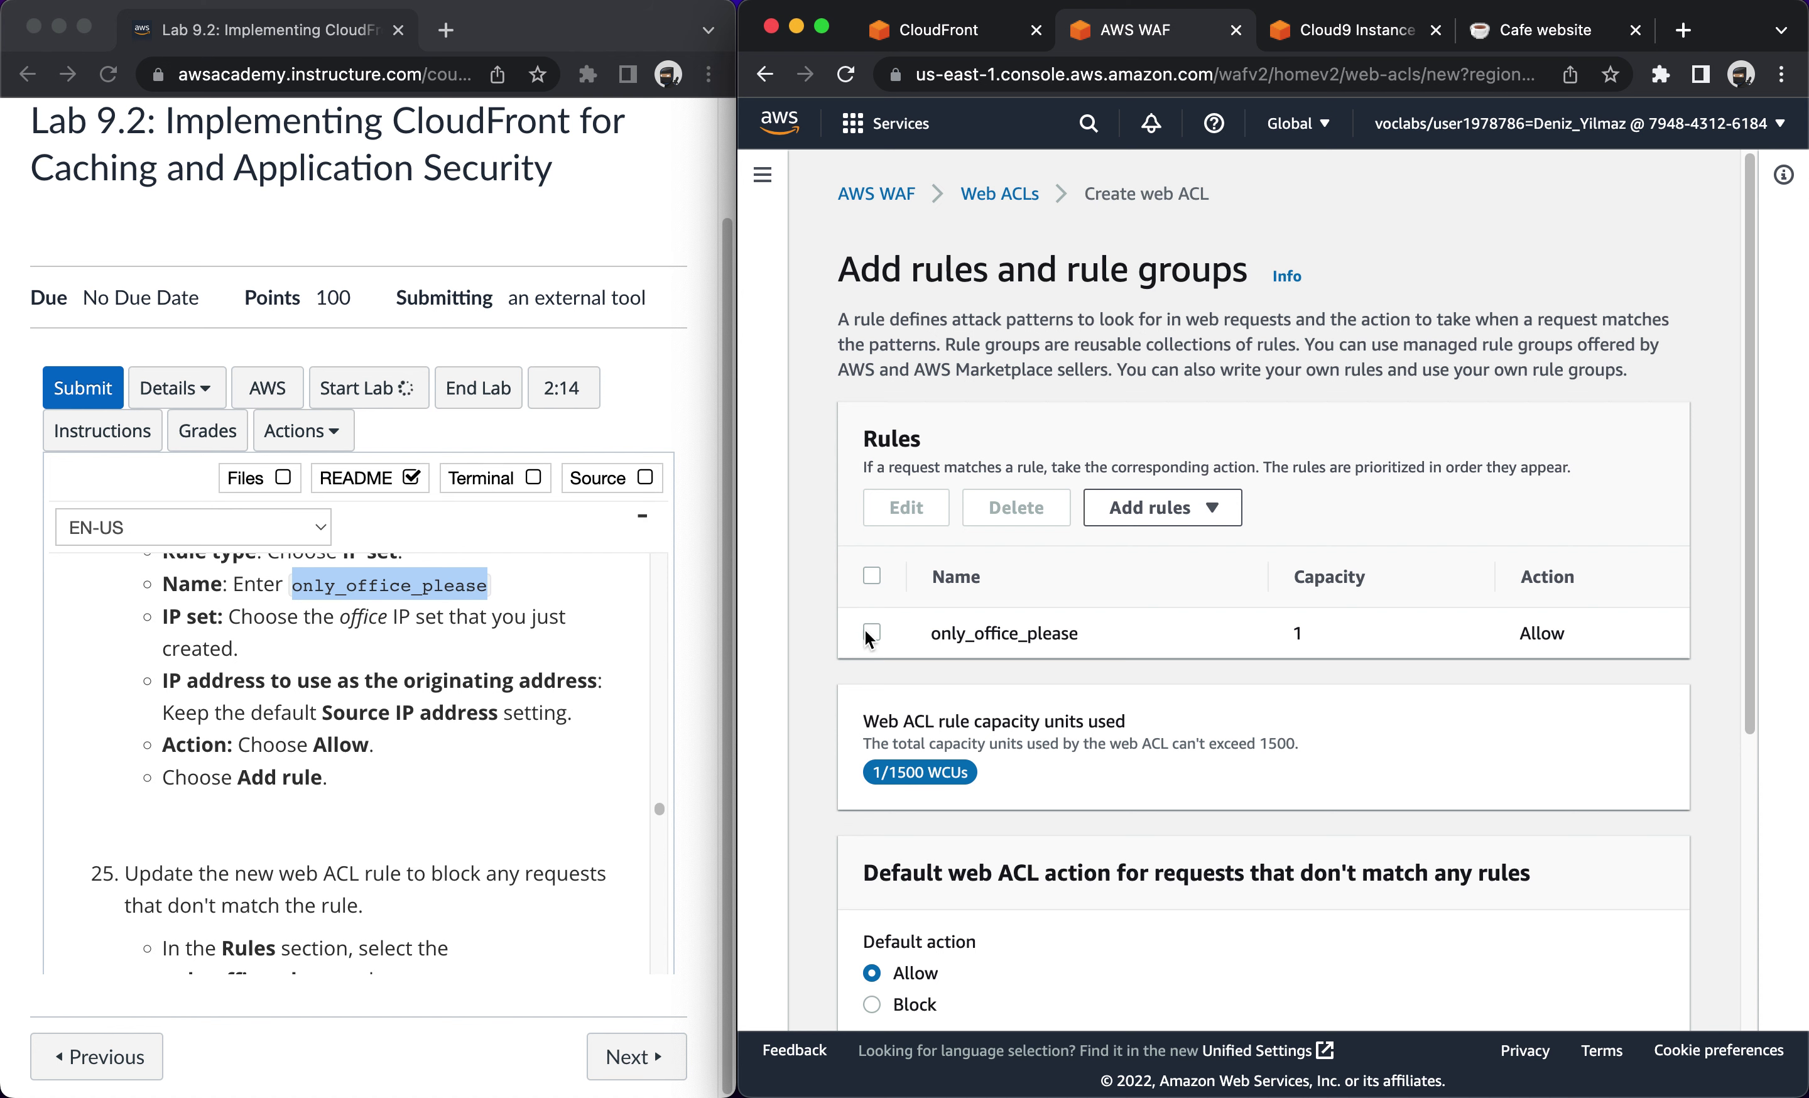
Following lab step 25, select the only_office_please rule, set the default web ACL action to Block, and continue to rule priority.
scroll(931, 786, down, 2)
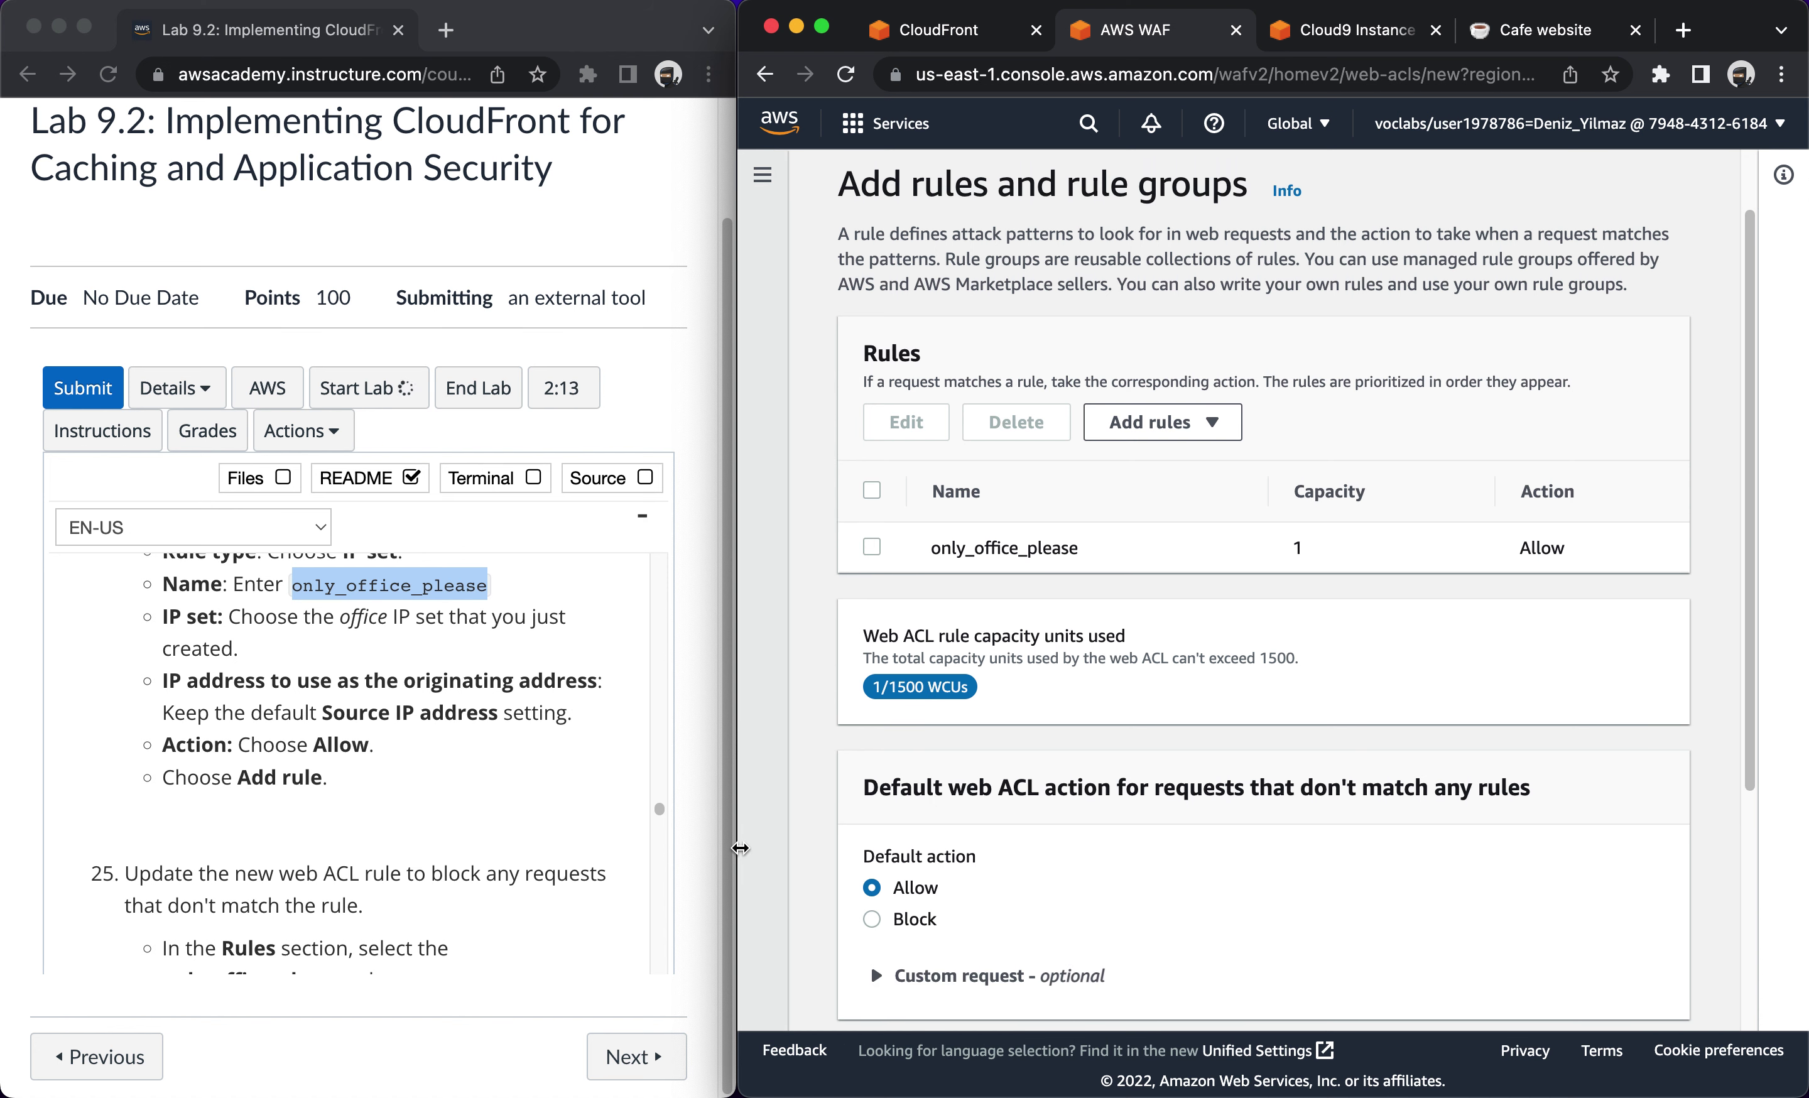
scroll(301, 842, down, 4)
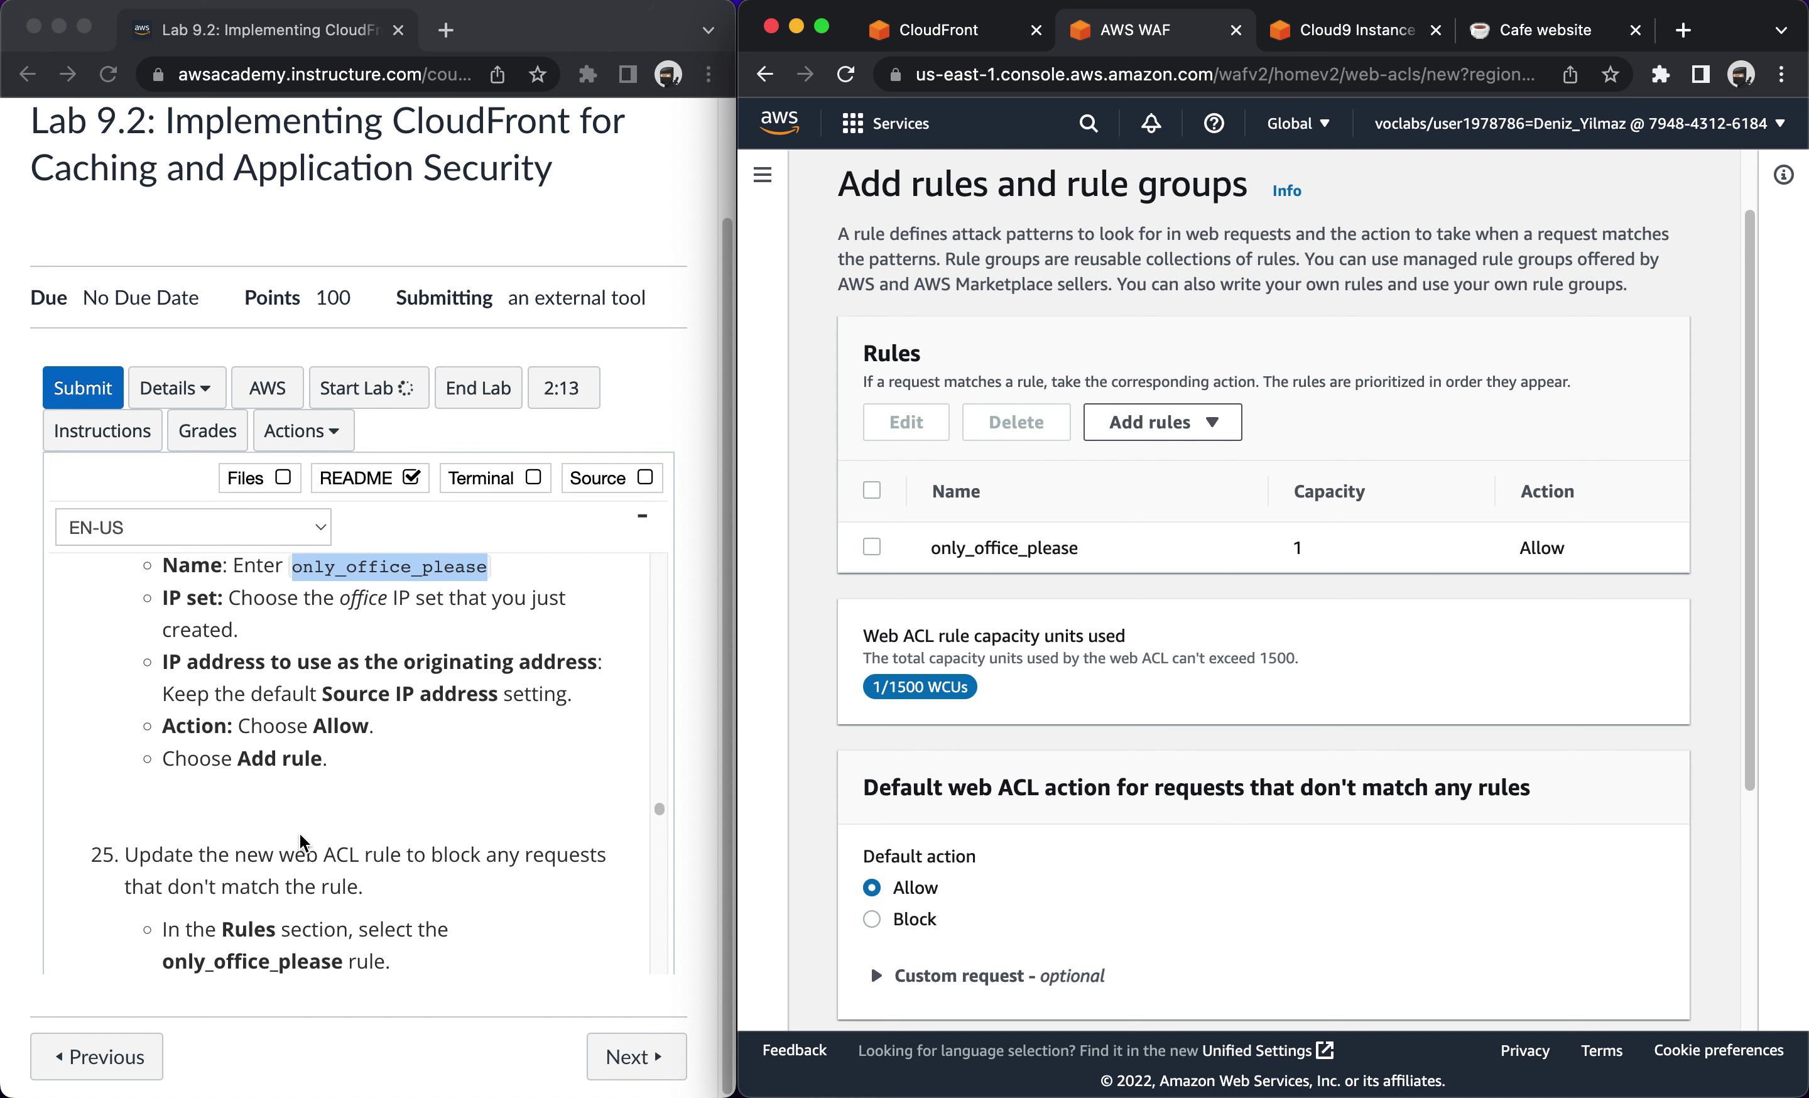
scroll(301, 842, down, 1)
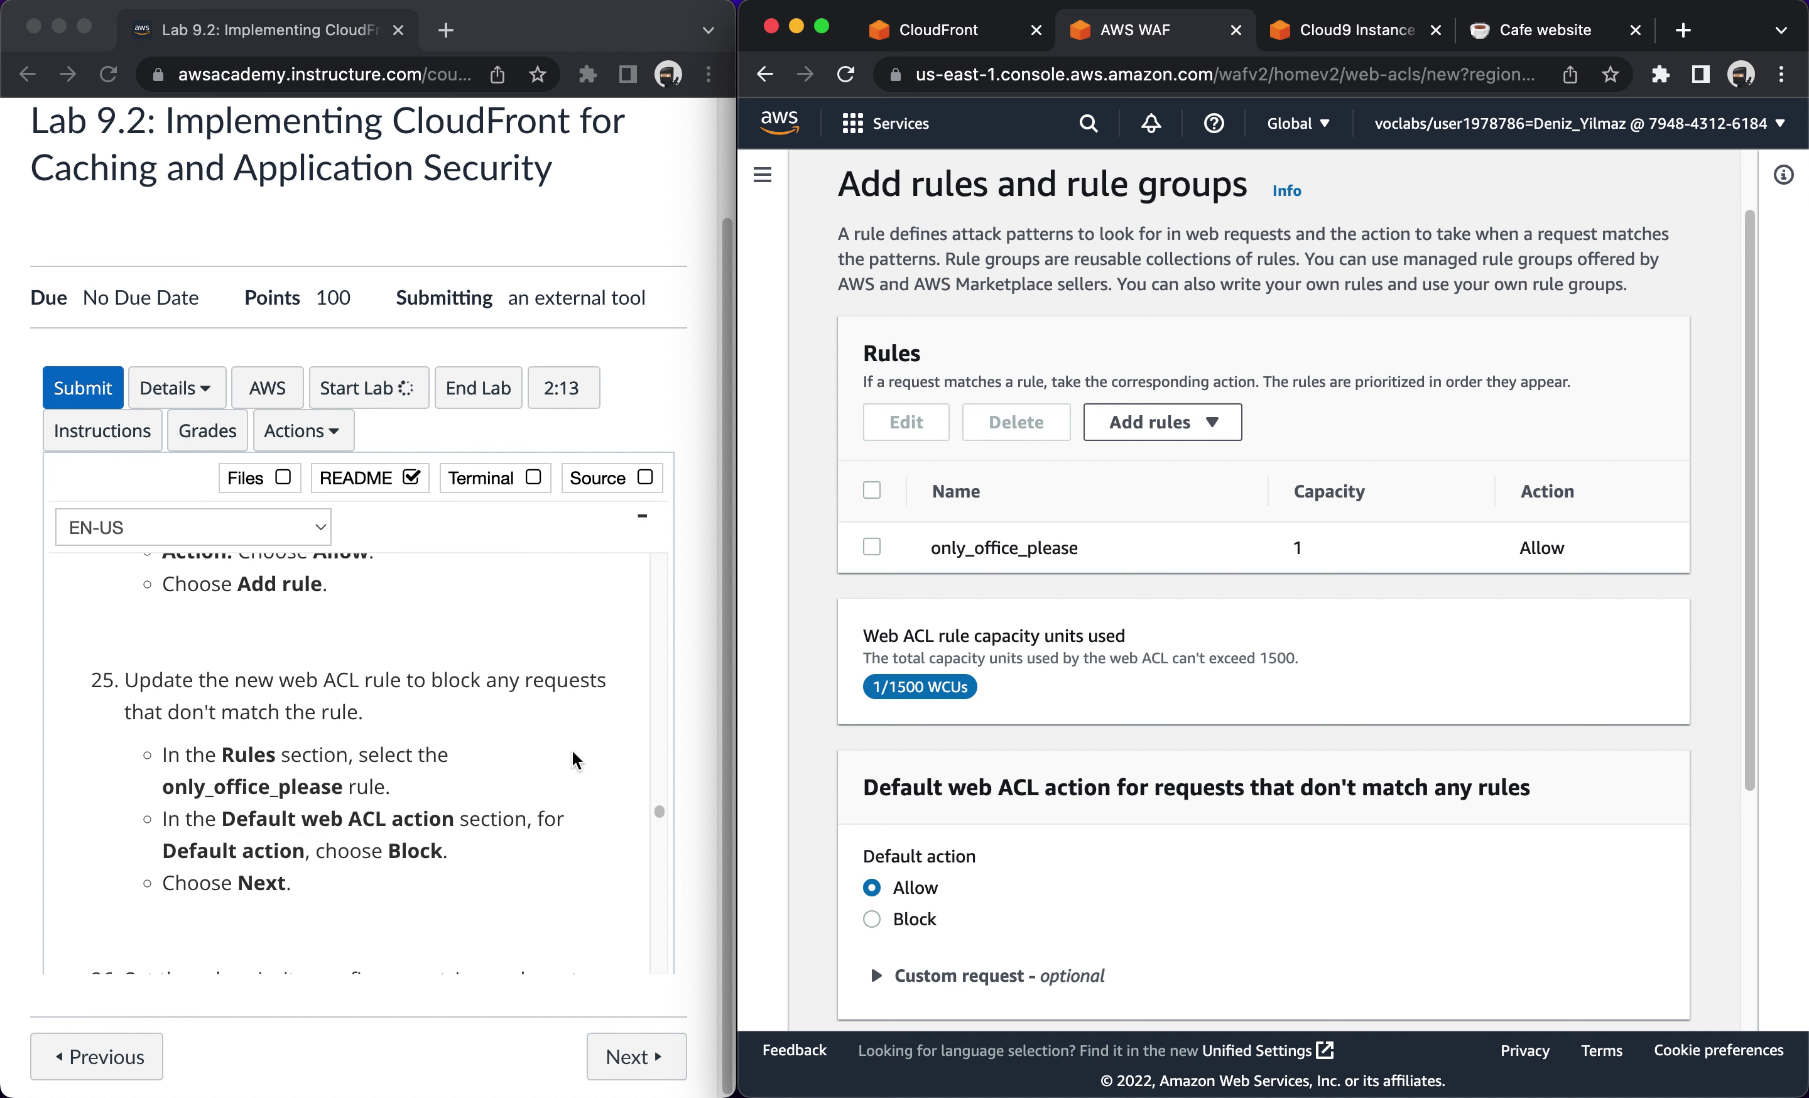
click(872, 546)
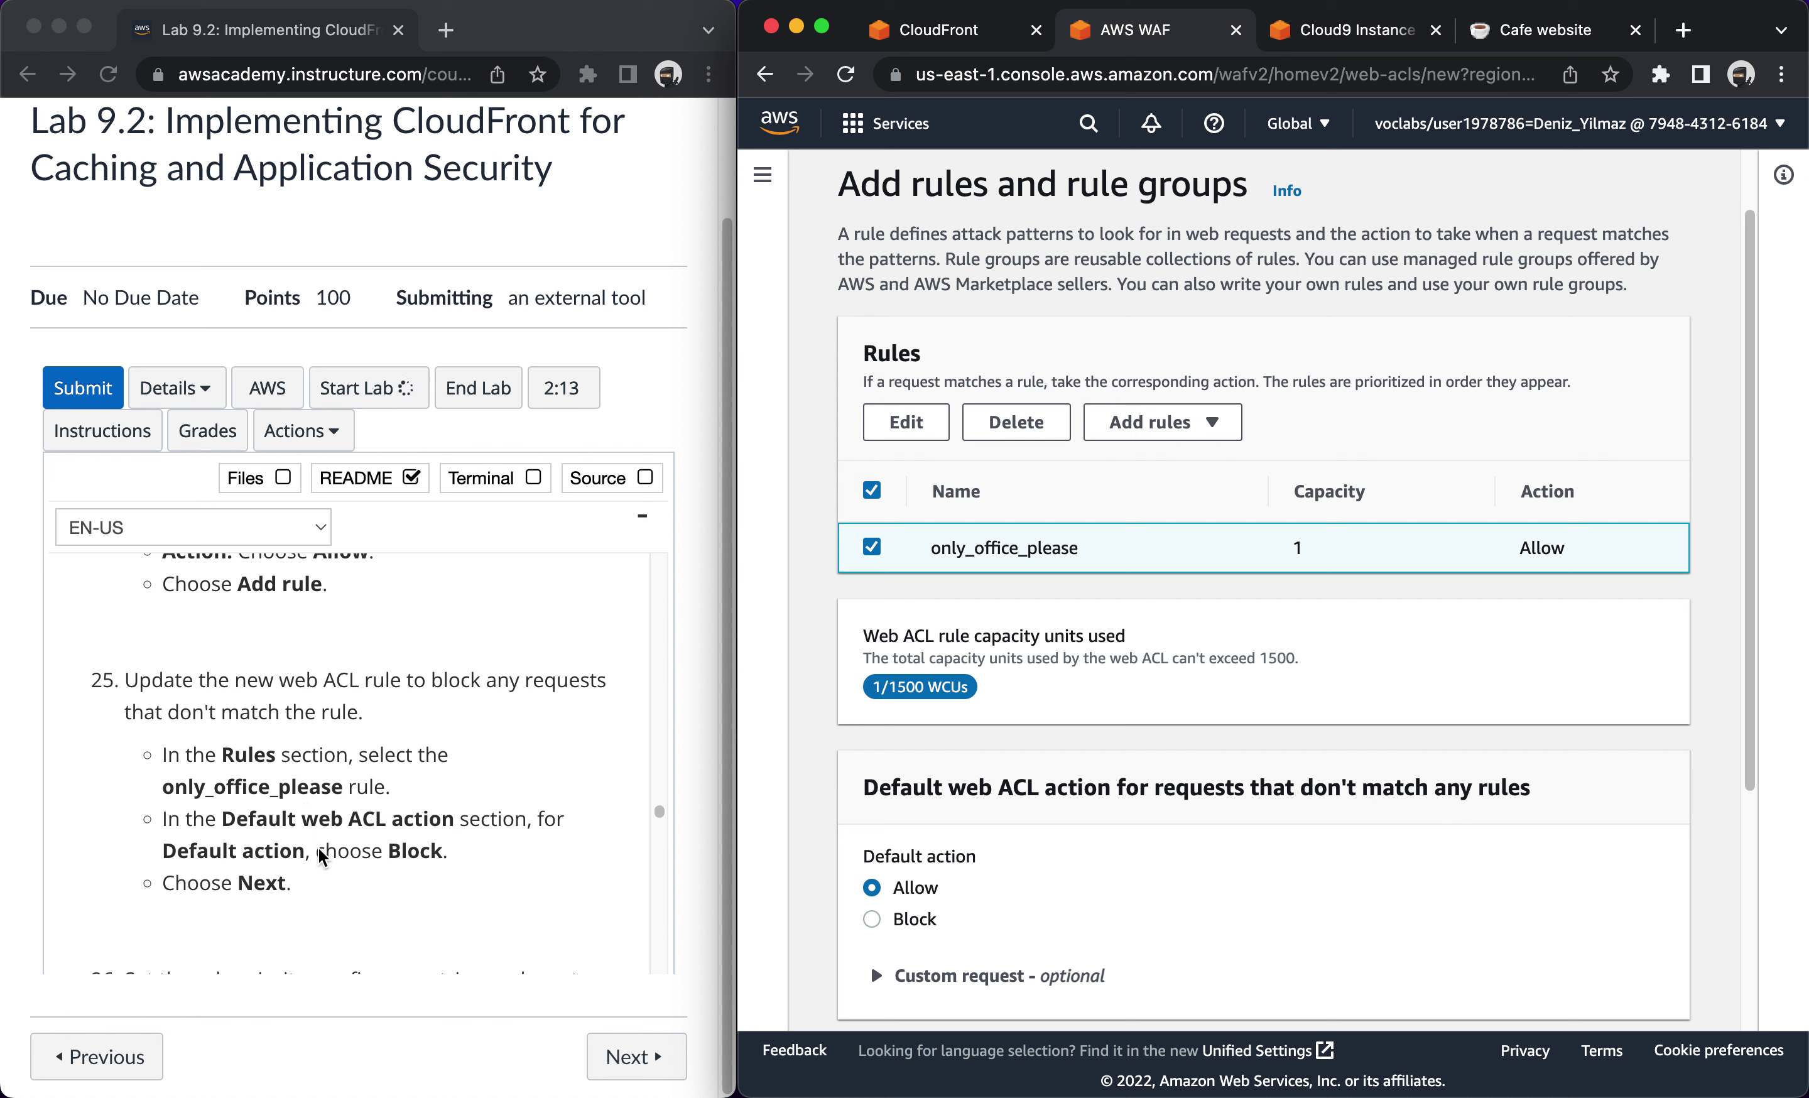
scroll(453, 852, down, 1)
scroll(453, 852, down, 1)
click(872, 919)
scroll(510, 851, down, 5)
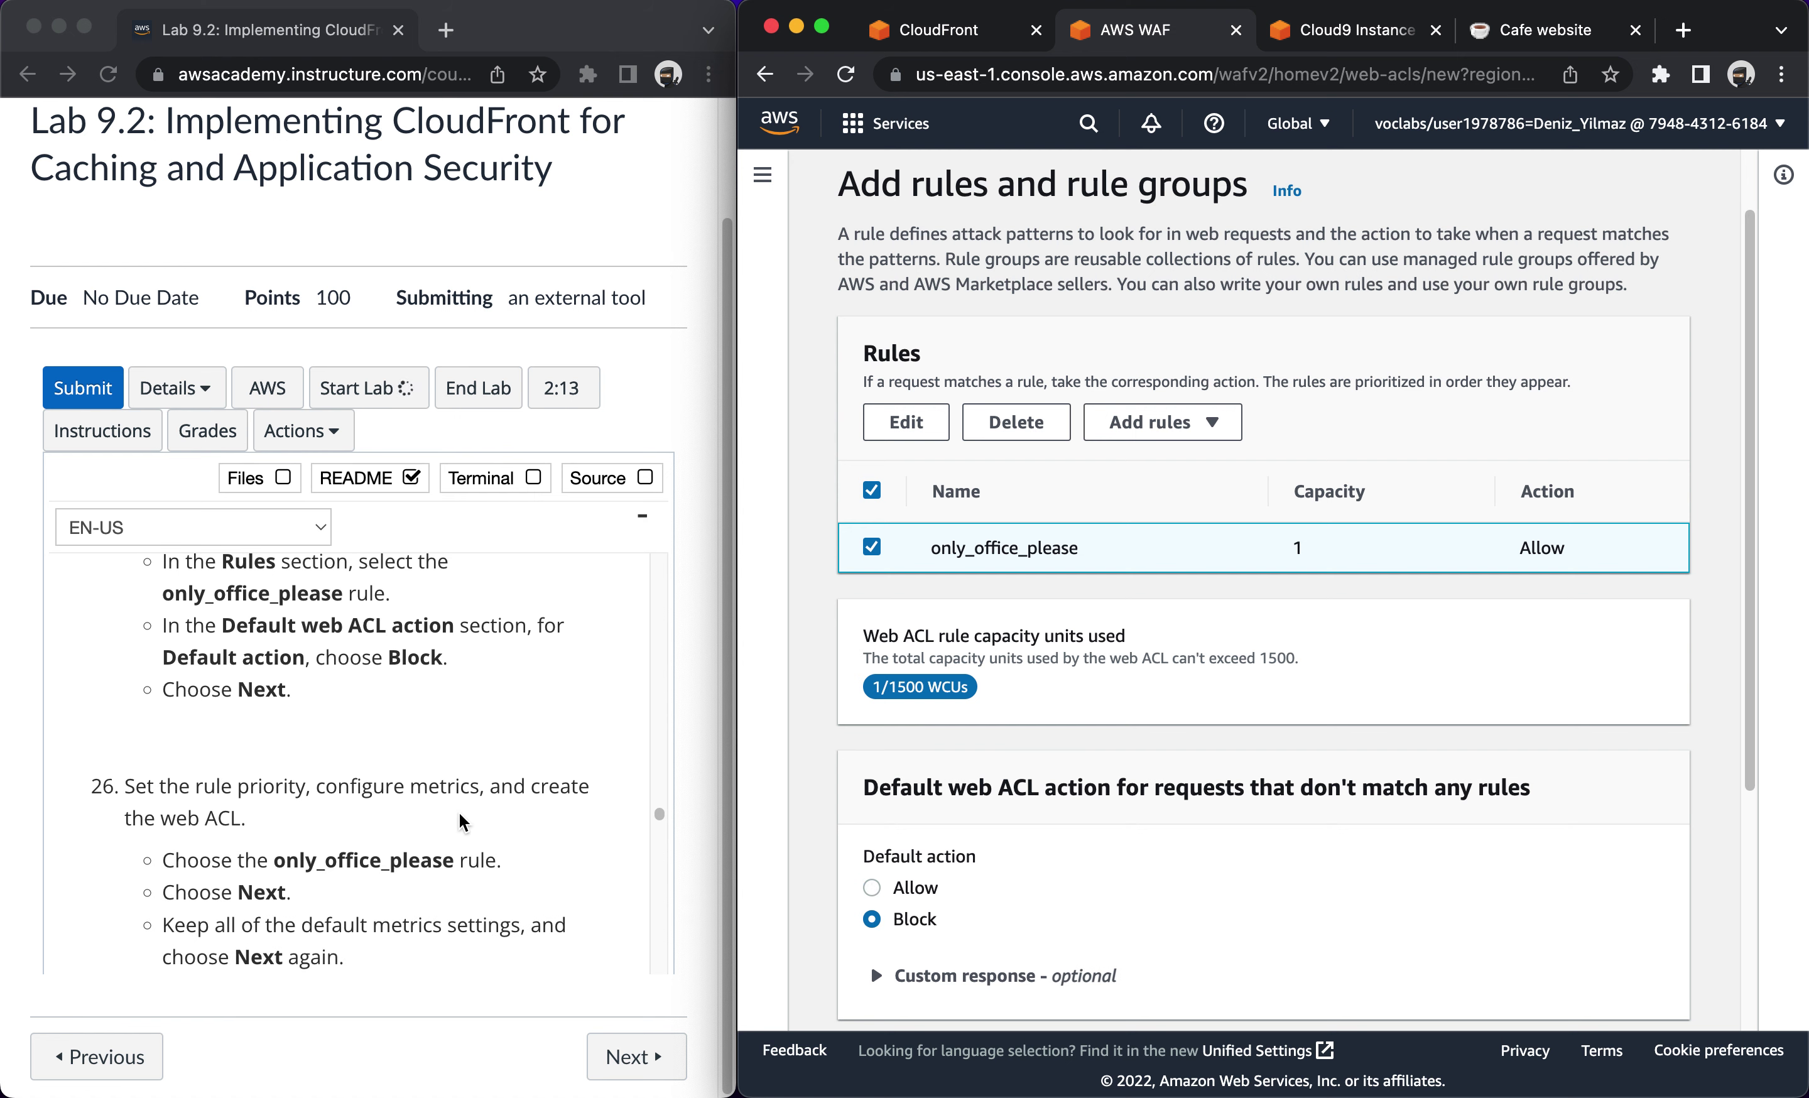
scroll(462, 820, down, 1)
scroll(1406, 814, down, 5)
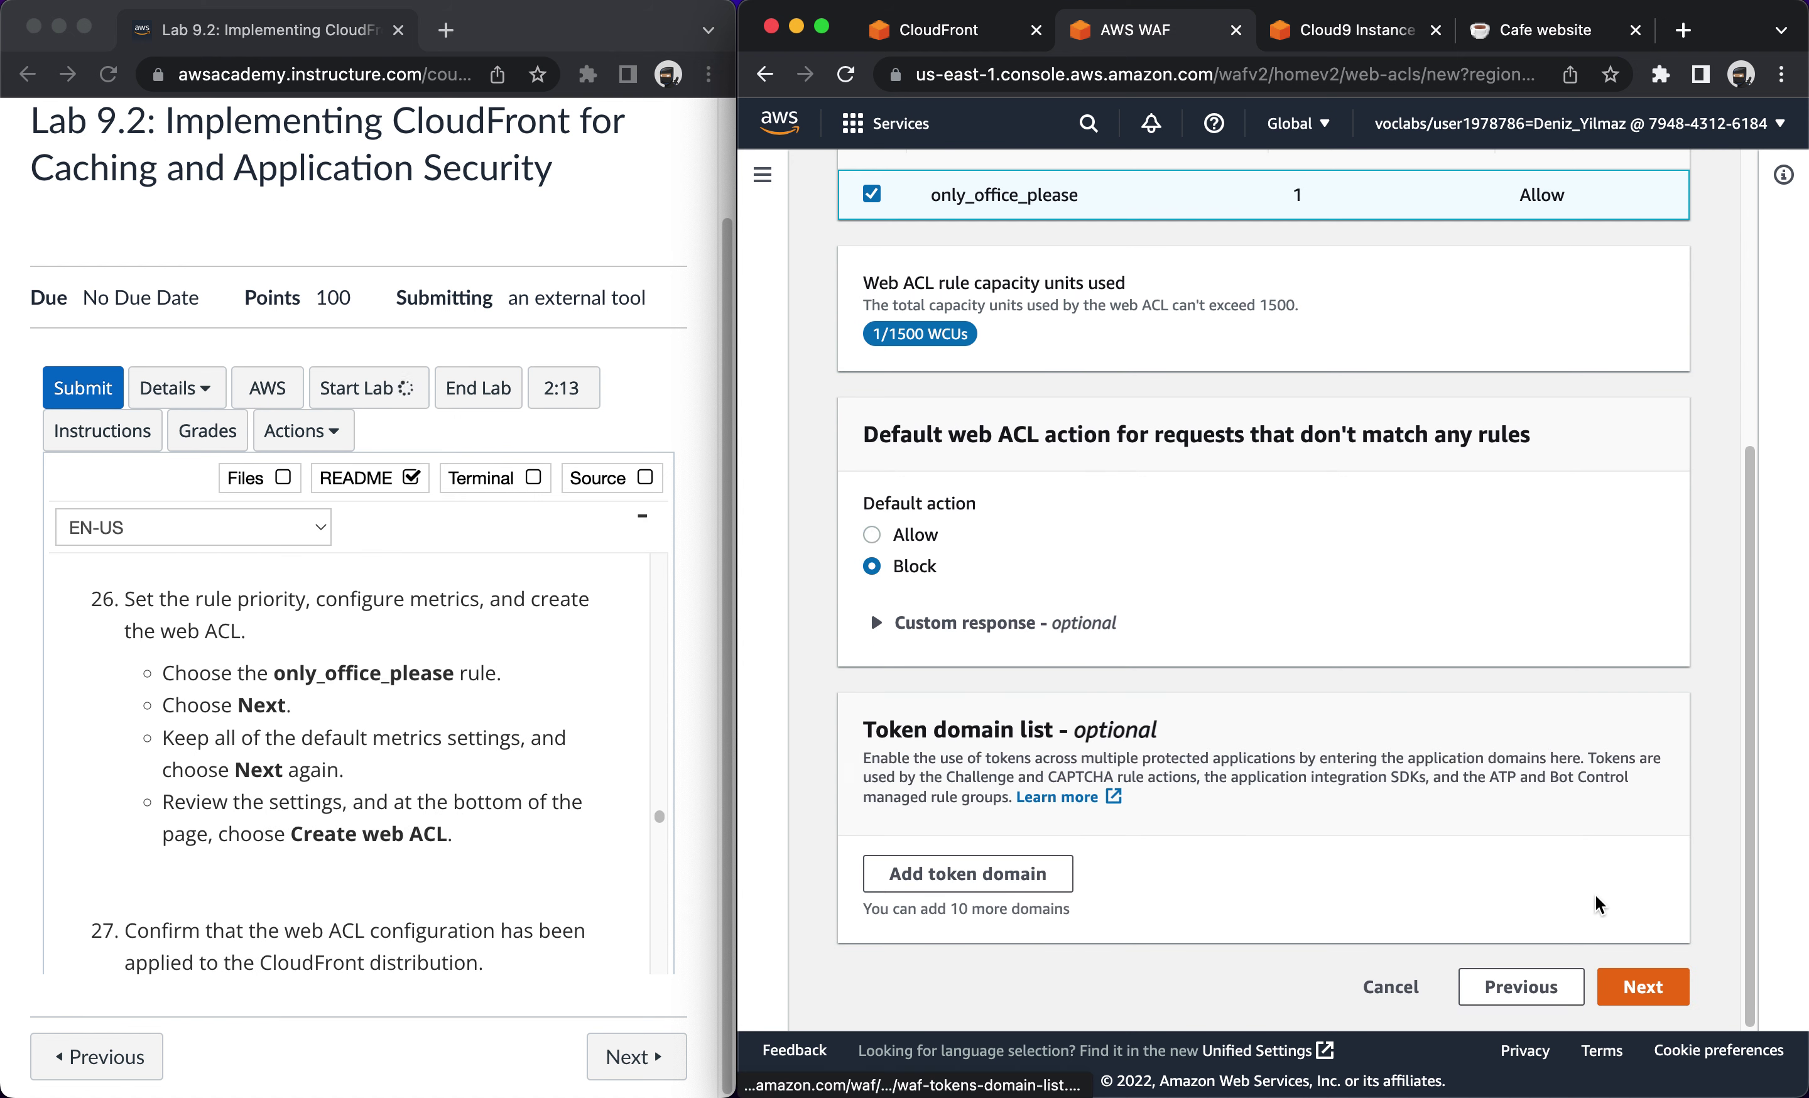
click(1651, 1000)
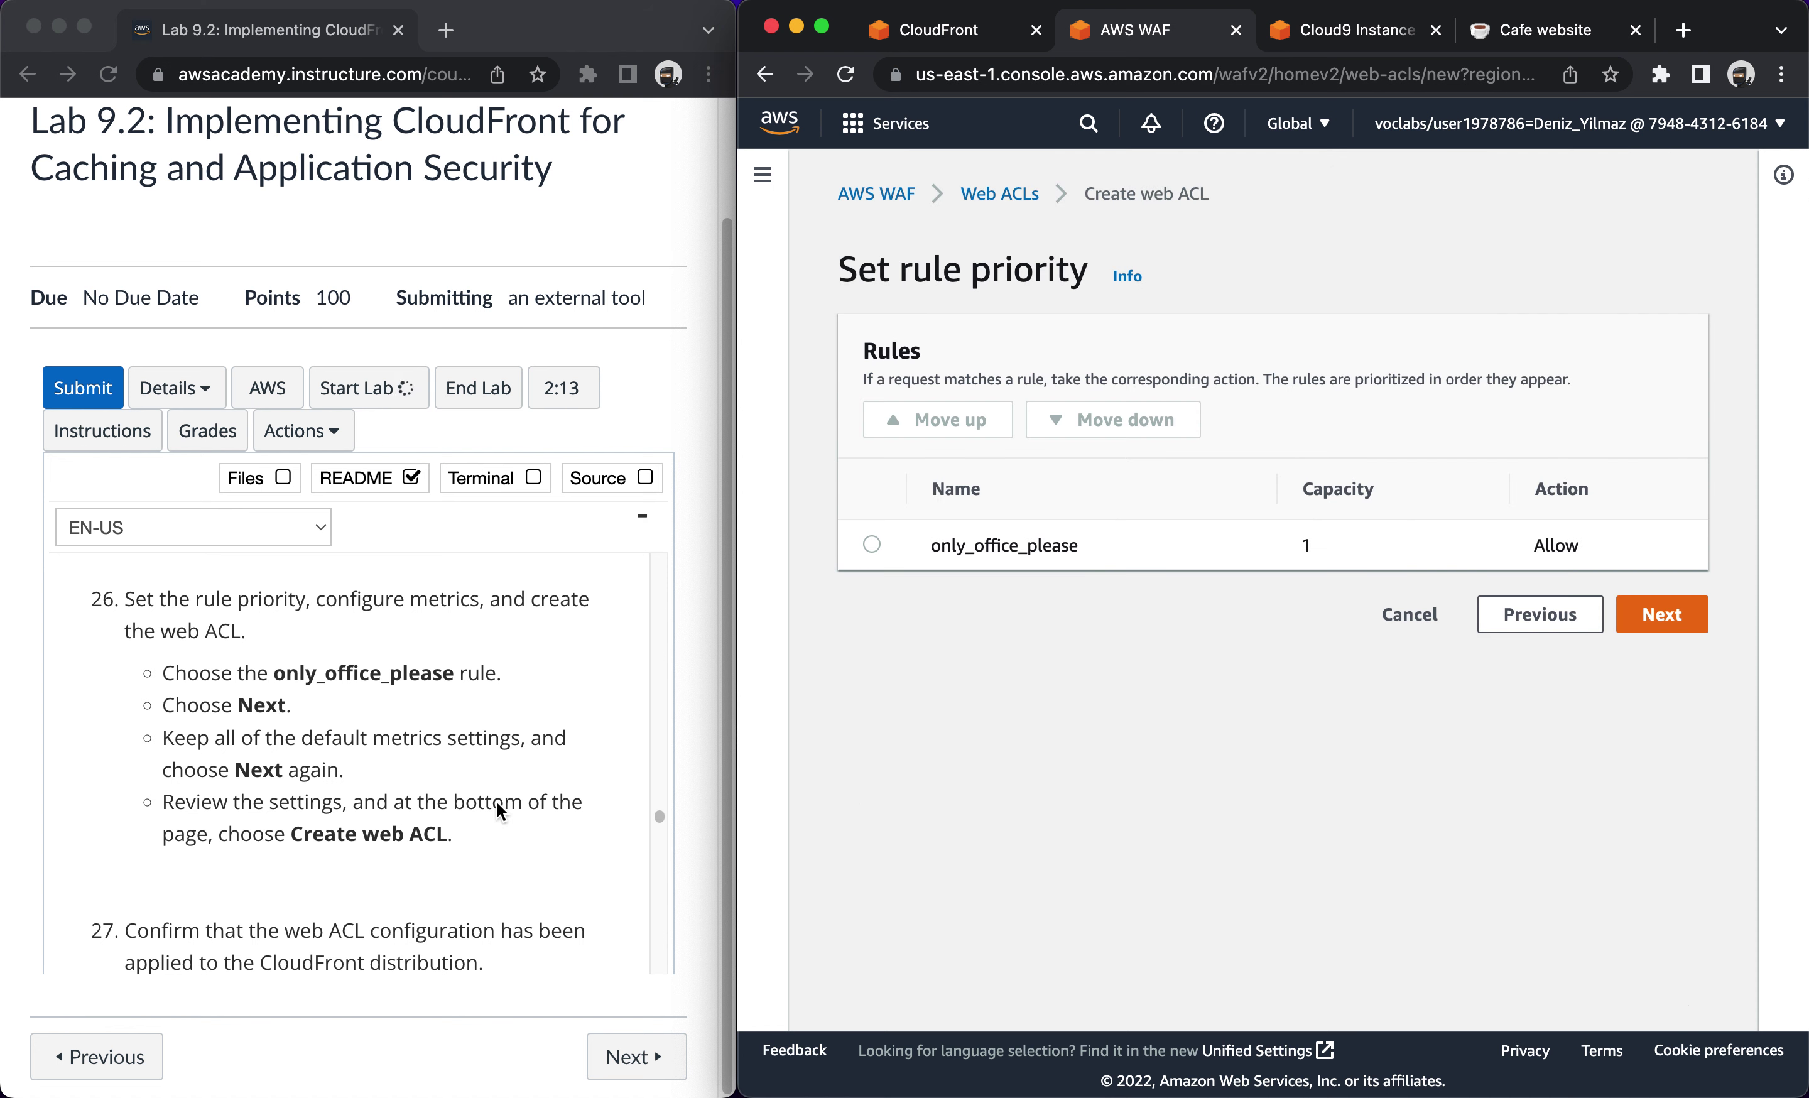
Choose the only_office_please rule in the rule priority list, keep the default metrics settings, and proceed to the web ACL review.
click(871, 545)
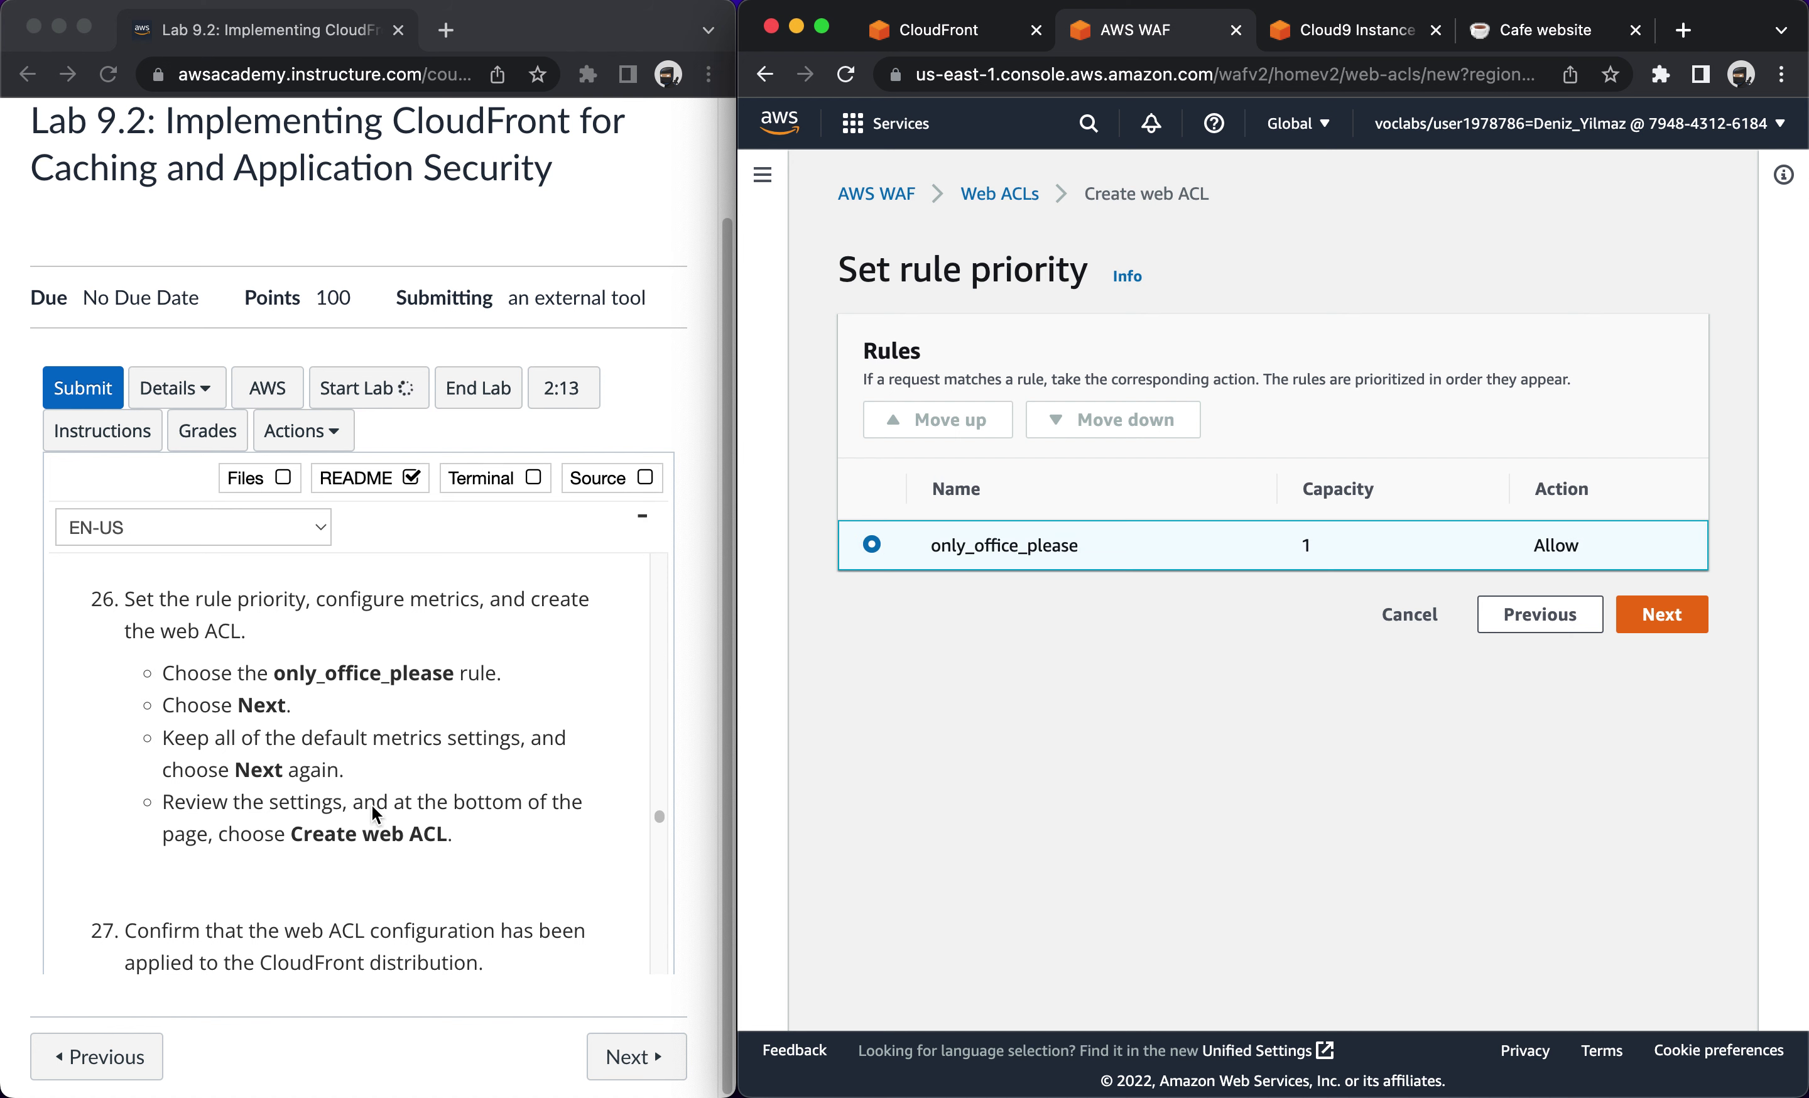
click(1670, 620)
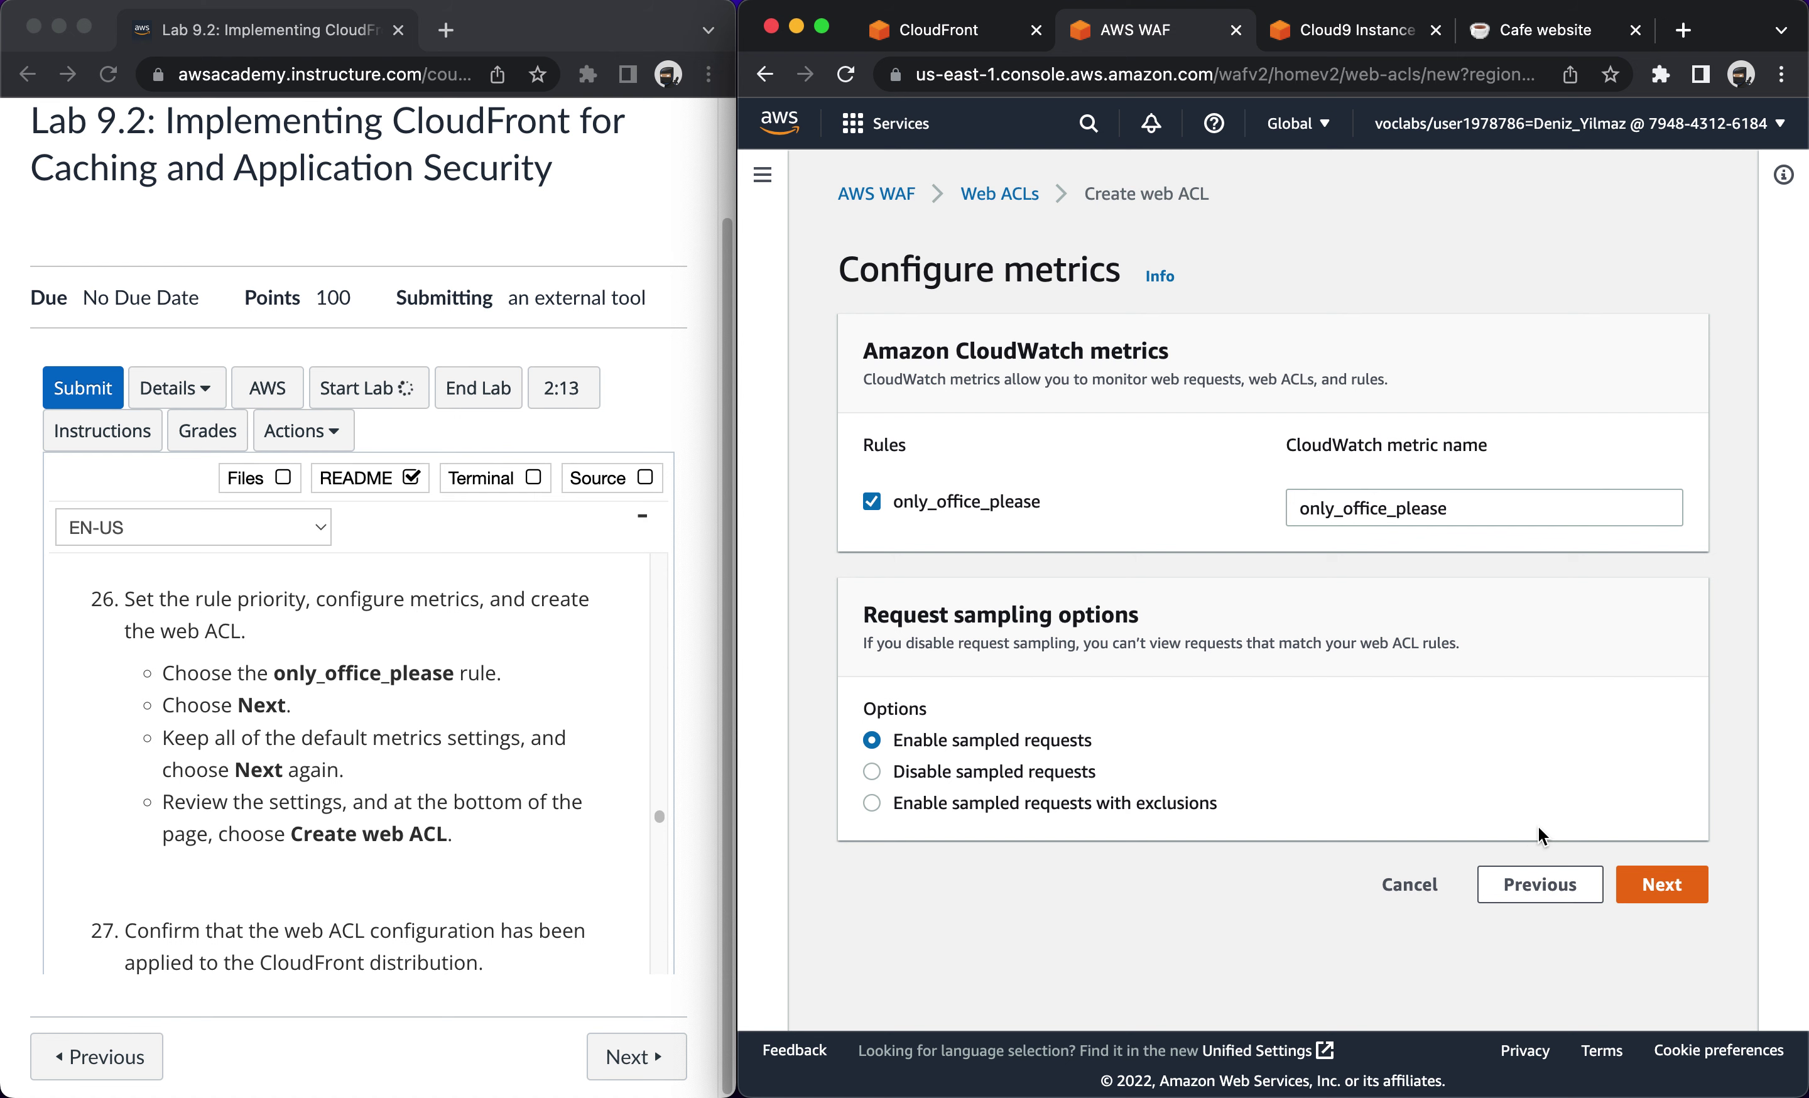
click(1666, 882)
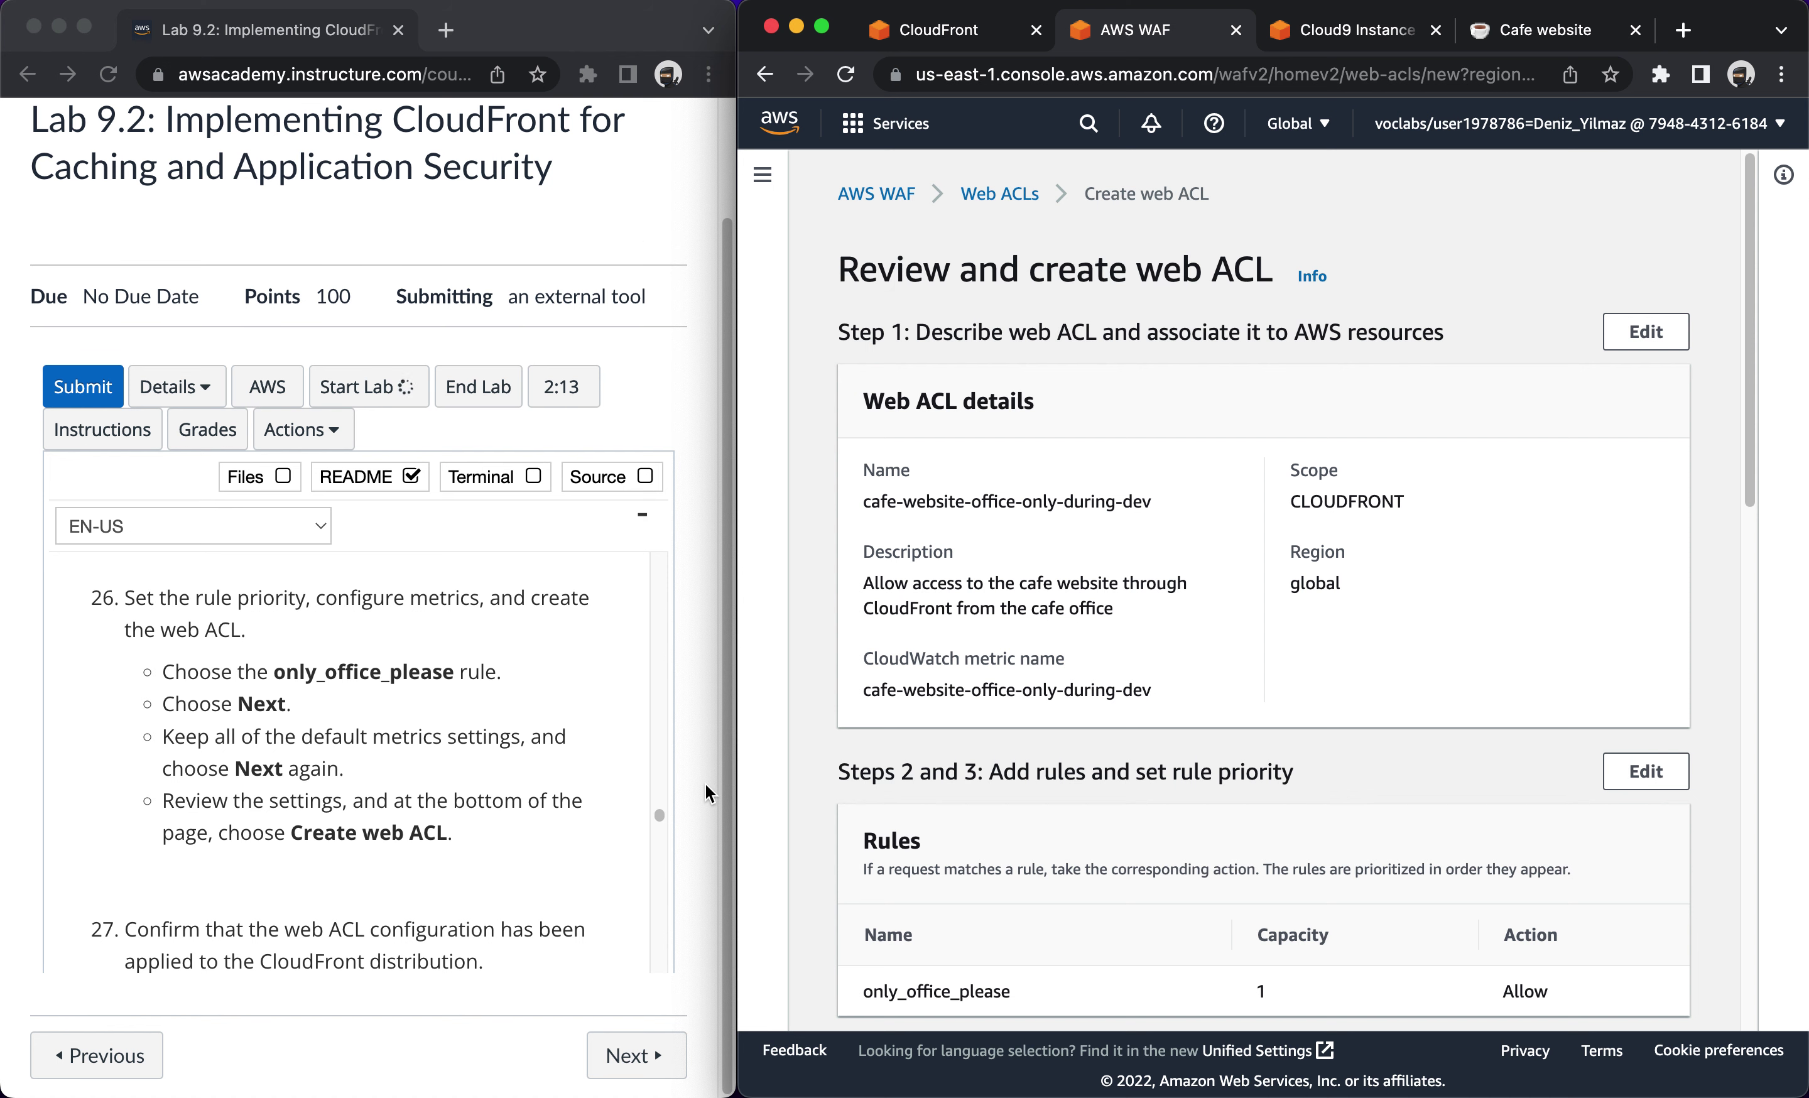
scroll(546, 835, down, 2)
scroll(545, 833, down, 5)
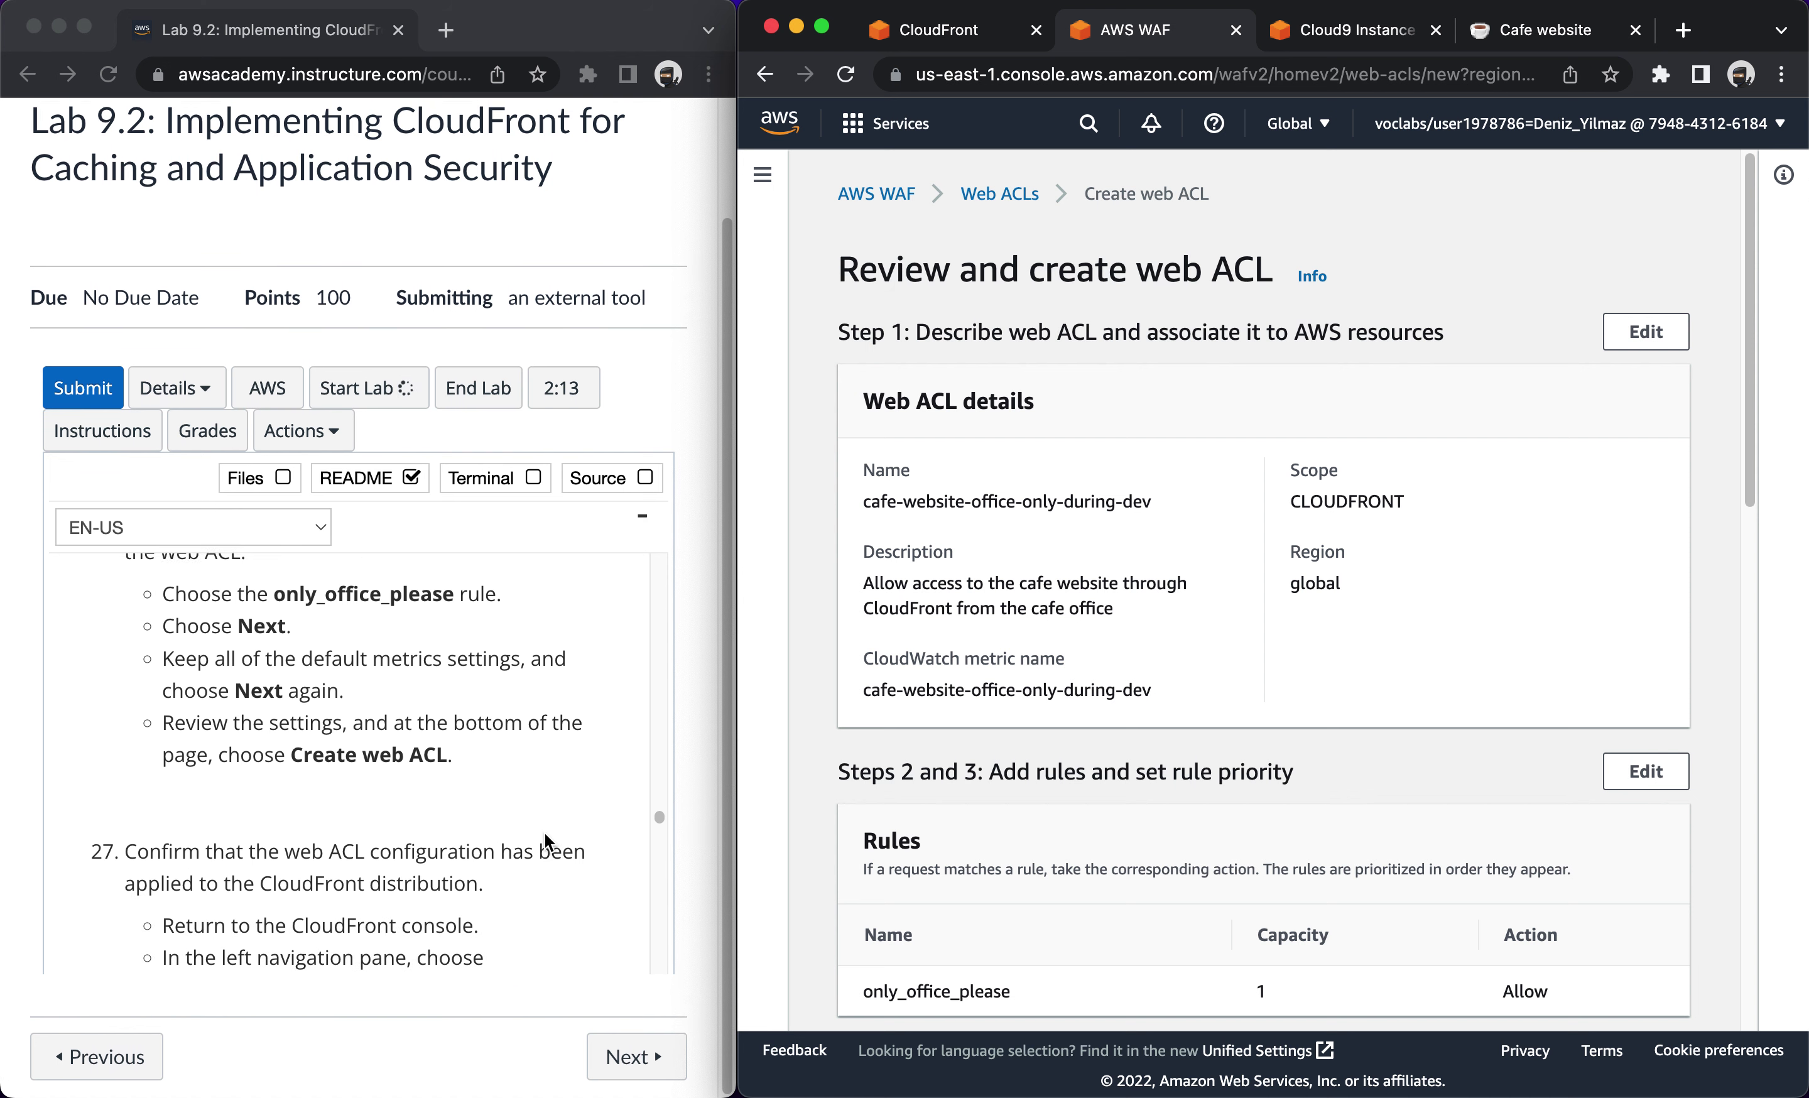
Review the web ACL's settings through to the end and create the cafe-website-office-only-during-dev web ACL.
scroll(545, 833, down, 1)
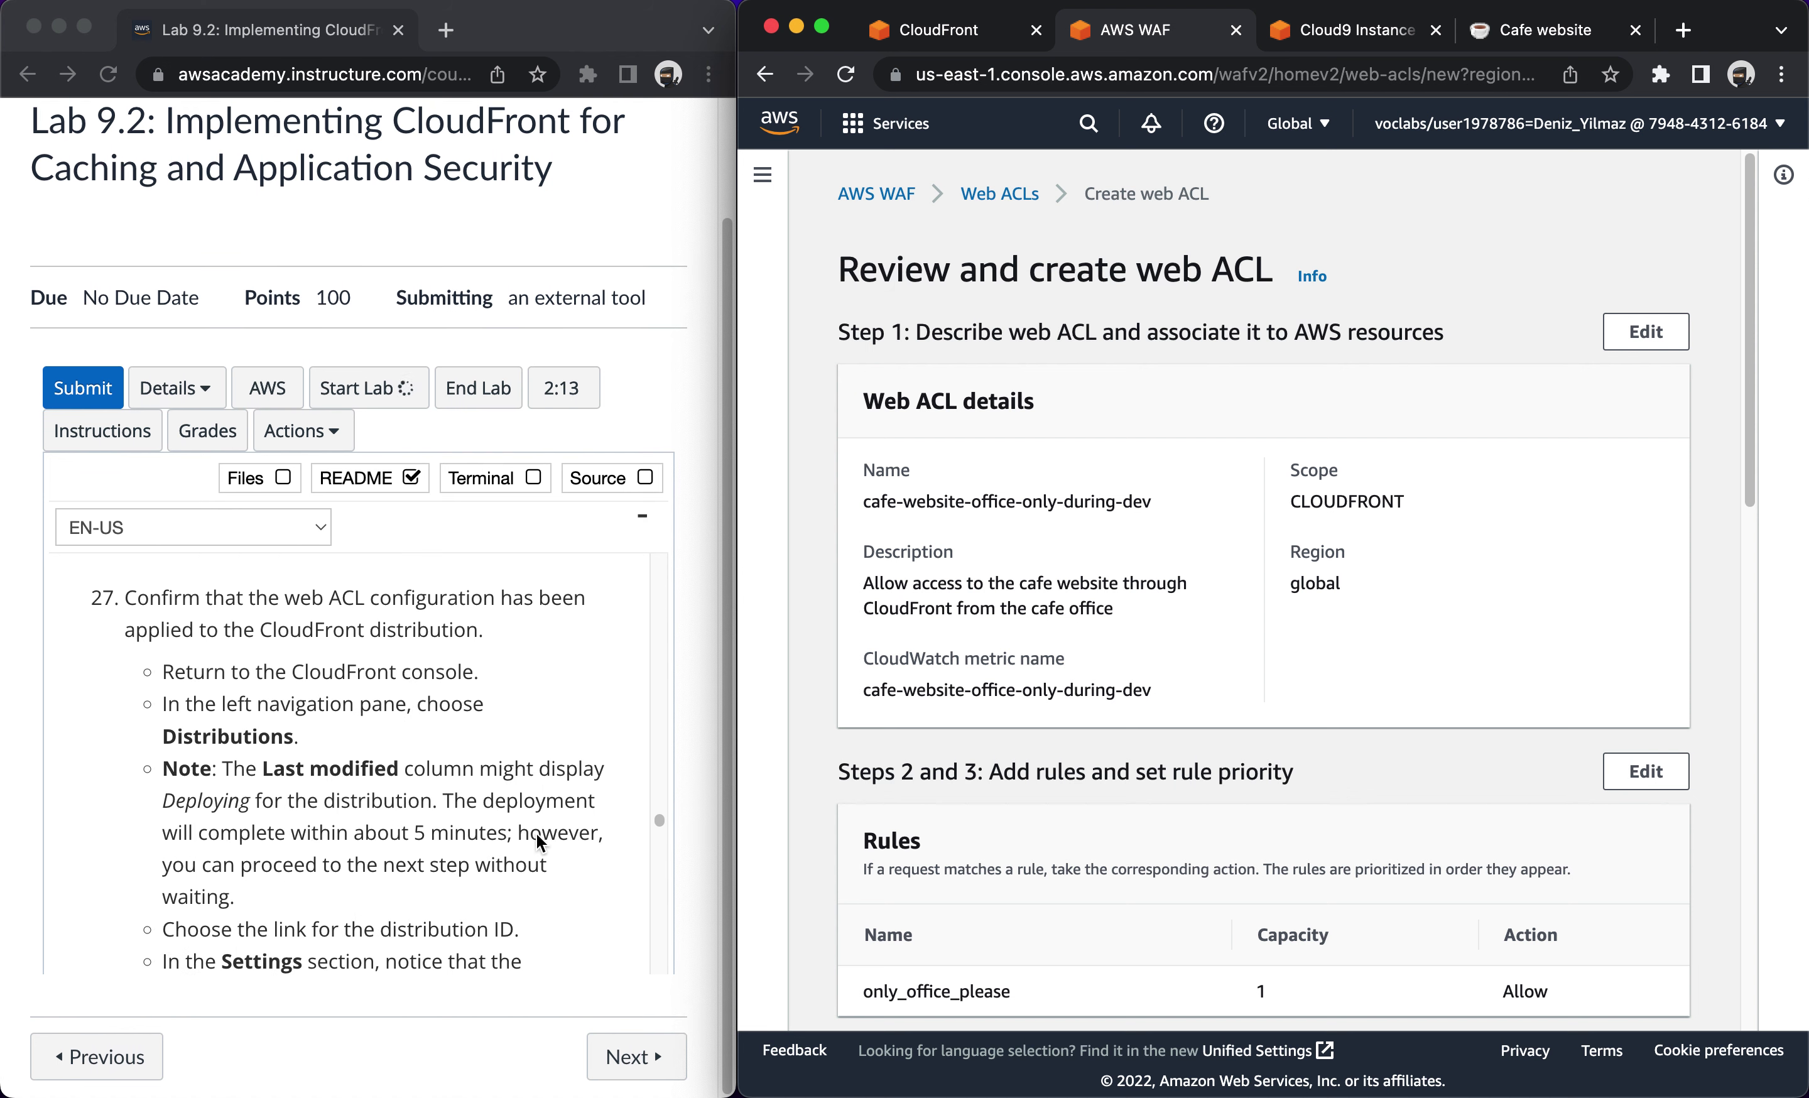
scroll(1348, 898, down, 15)
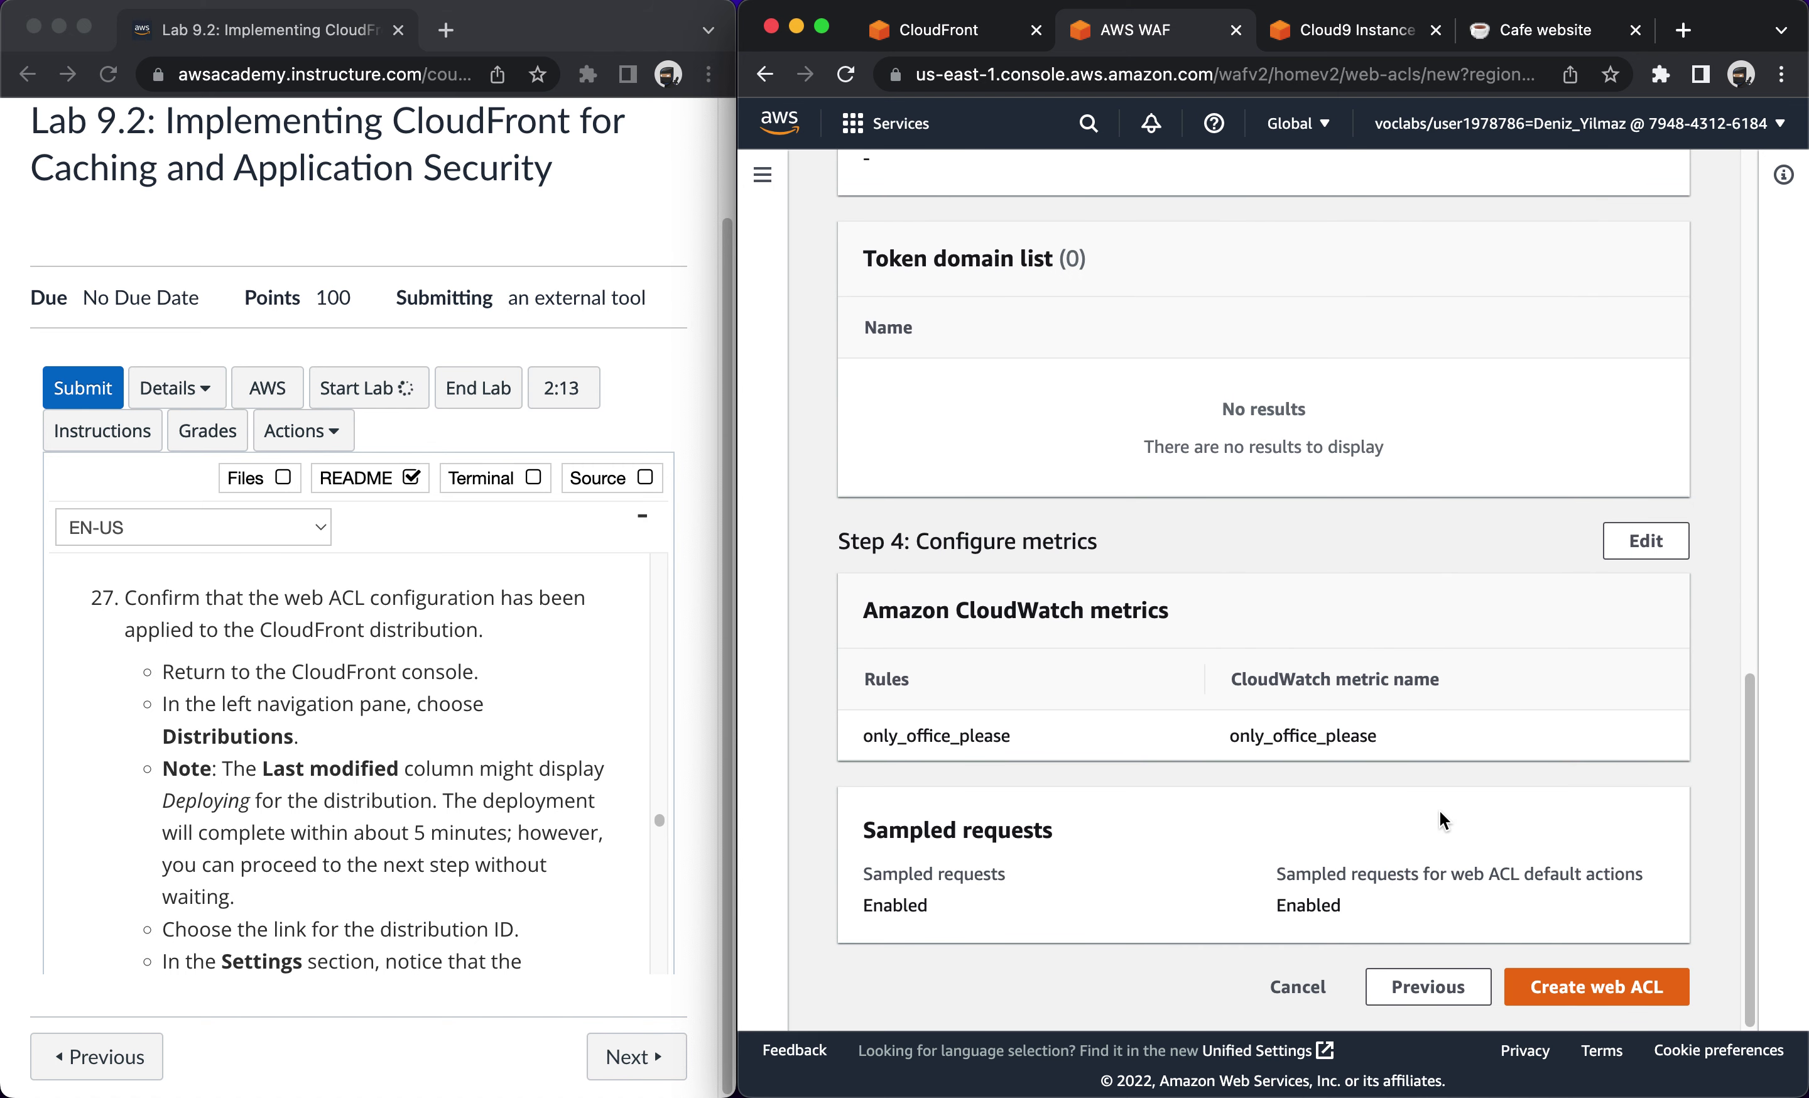
scroll(1440, 811, up, 1)
scroll(1439, 812, down, 3)
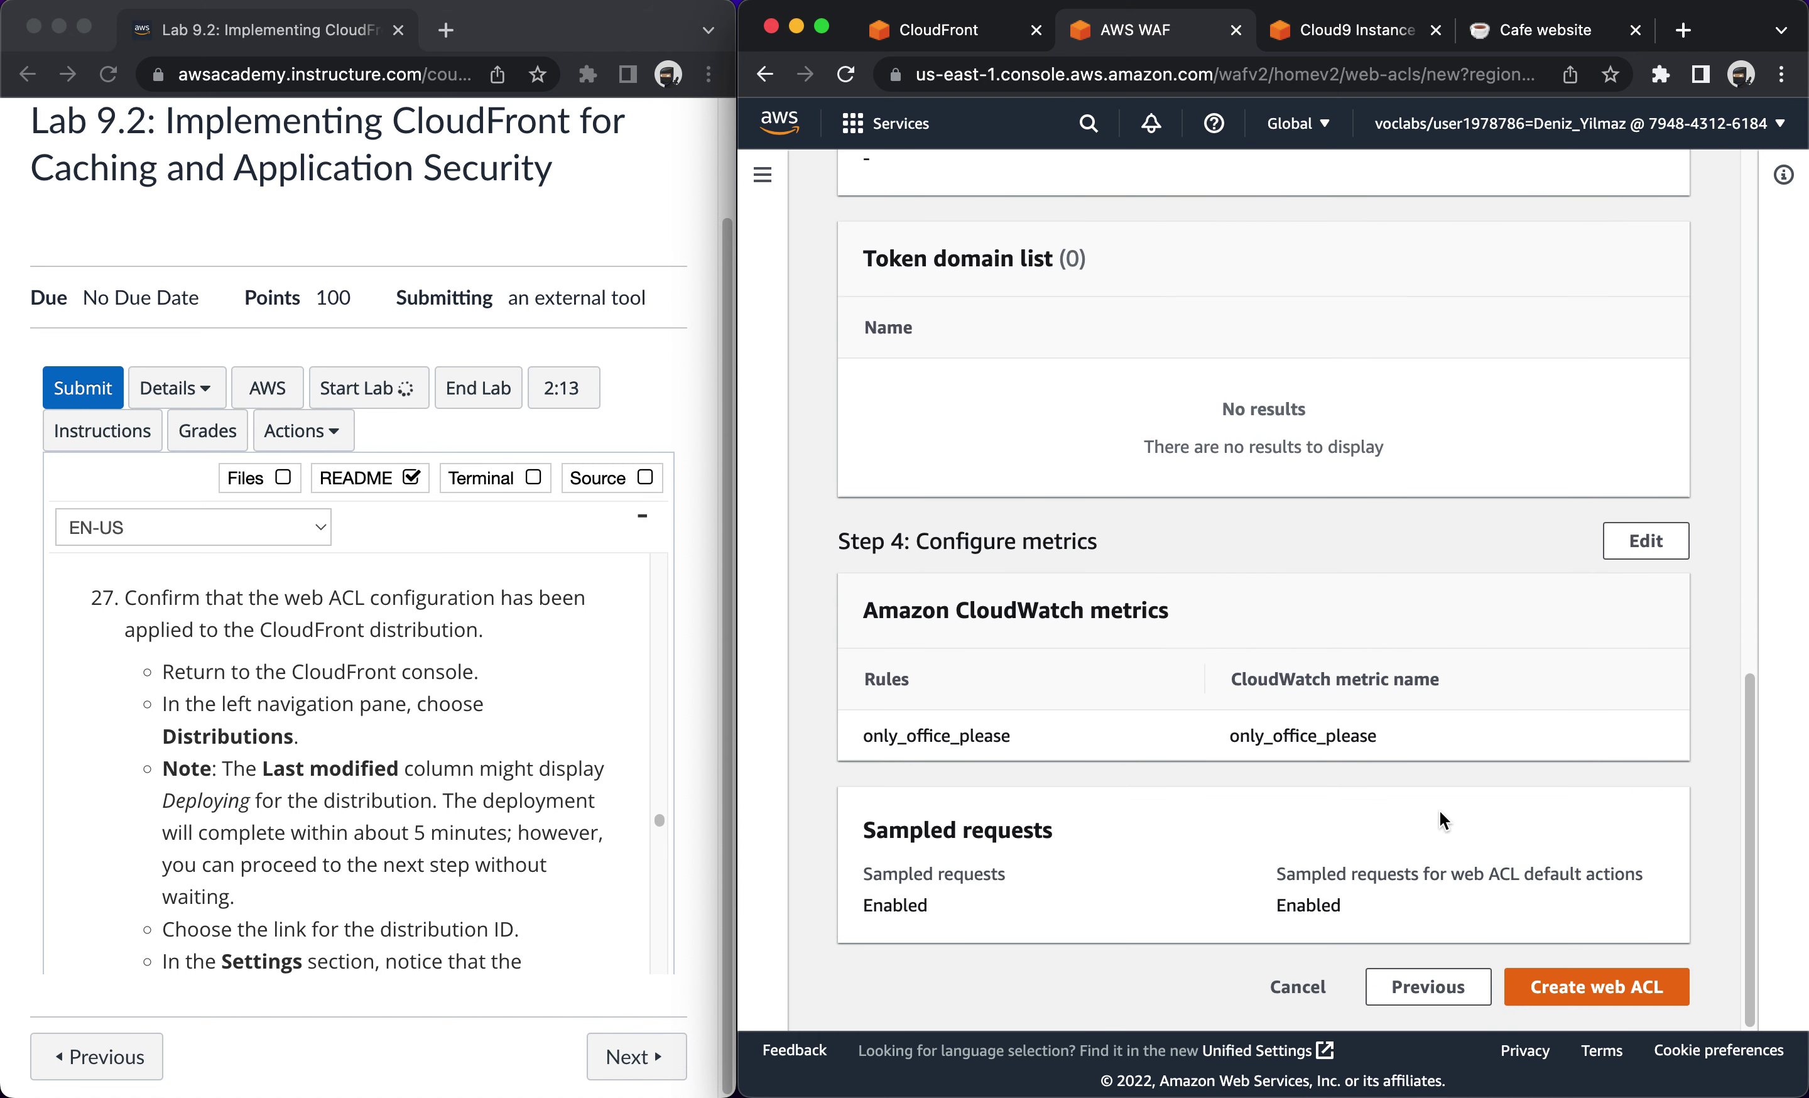
click(1571, 989)
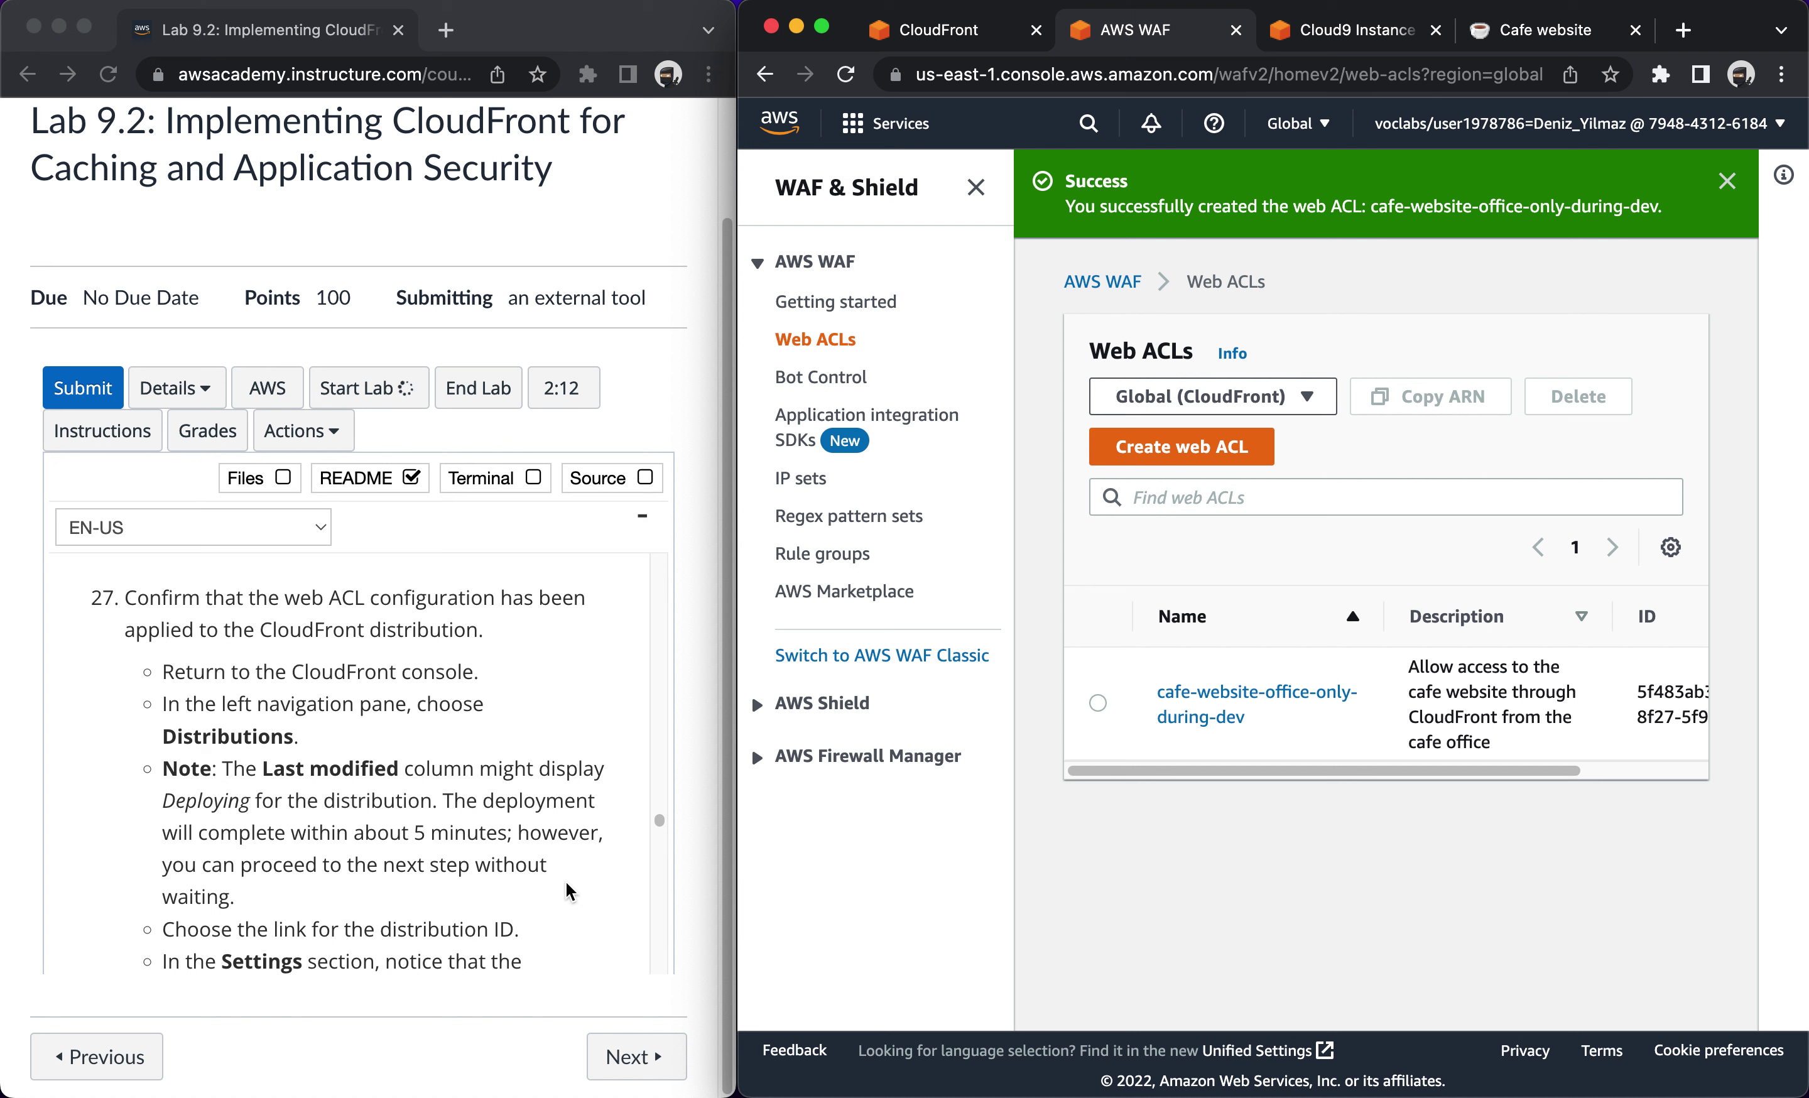
Open the café website's CloudFront distribution and check the AWS WAF value in its general settings.
scroll(570, 891, down, 1)
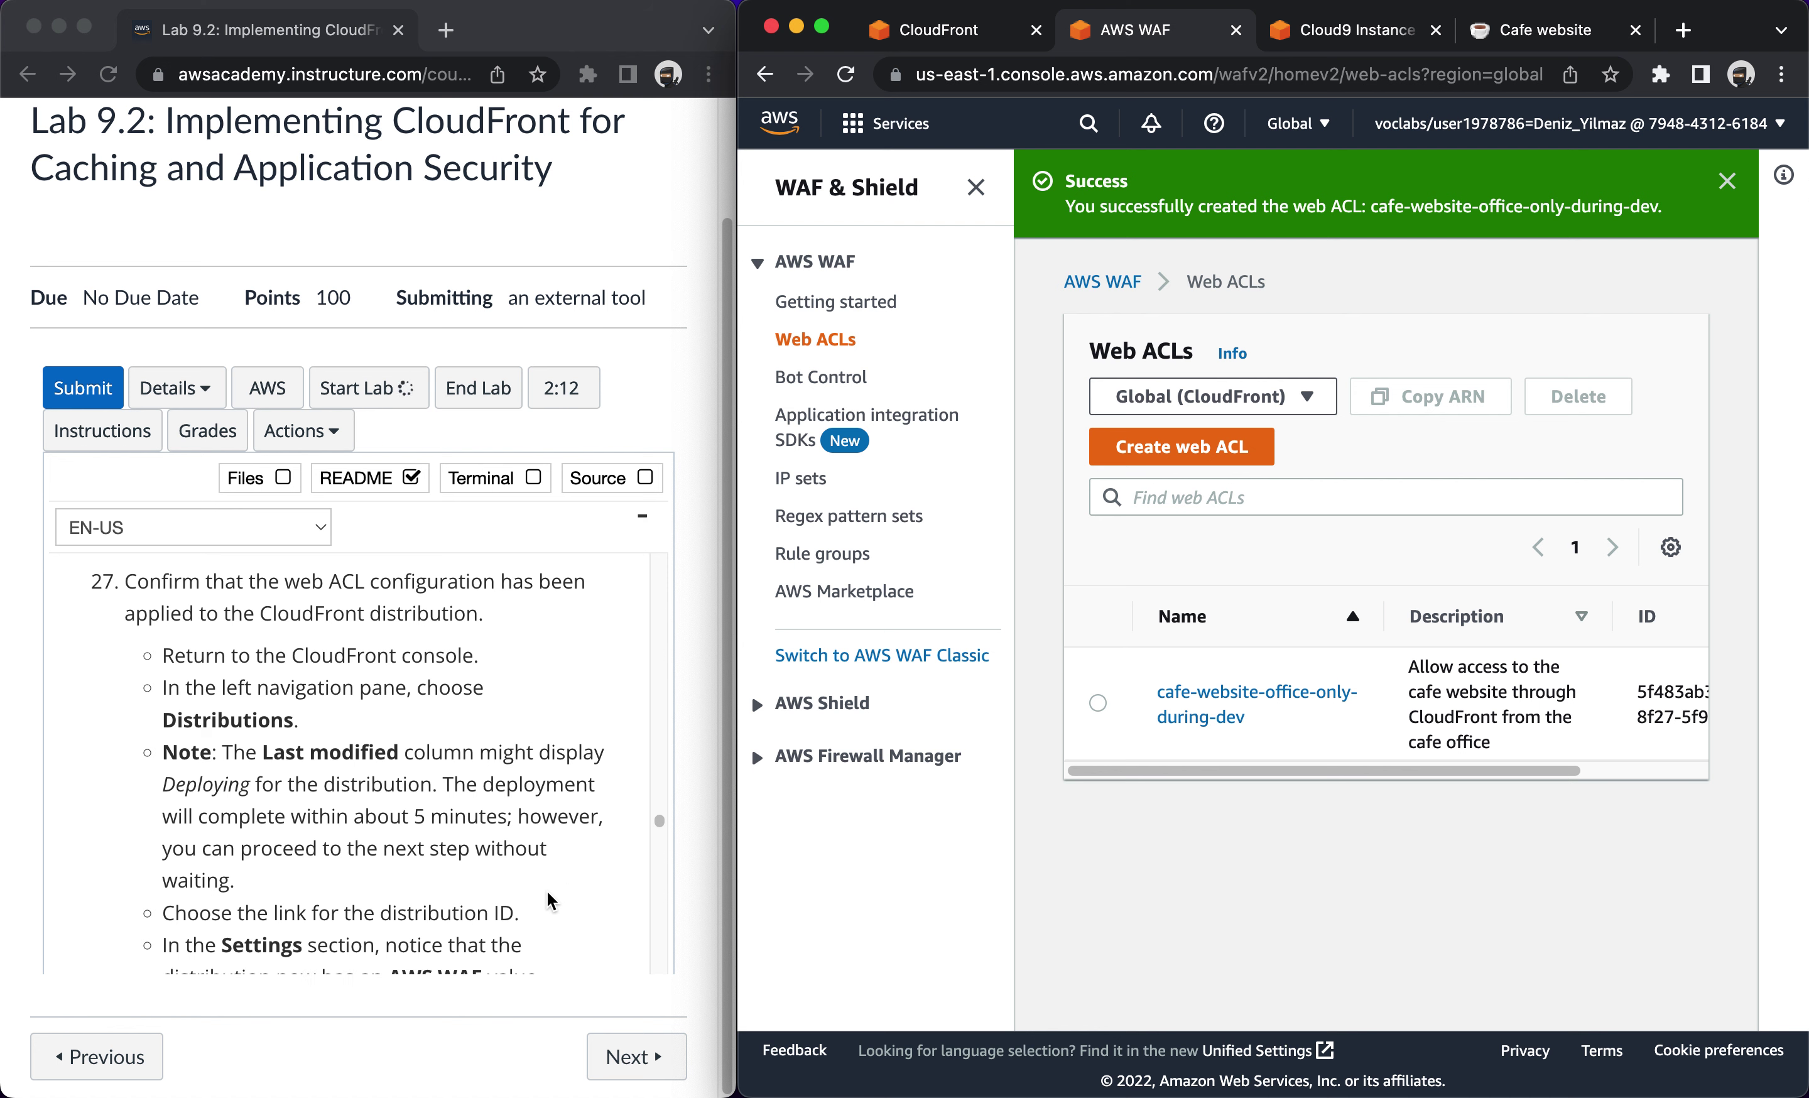
click(917, 29)
click(1002, 191)
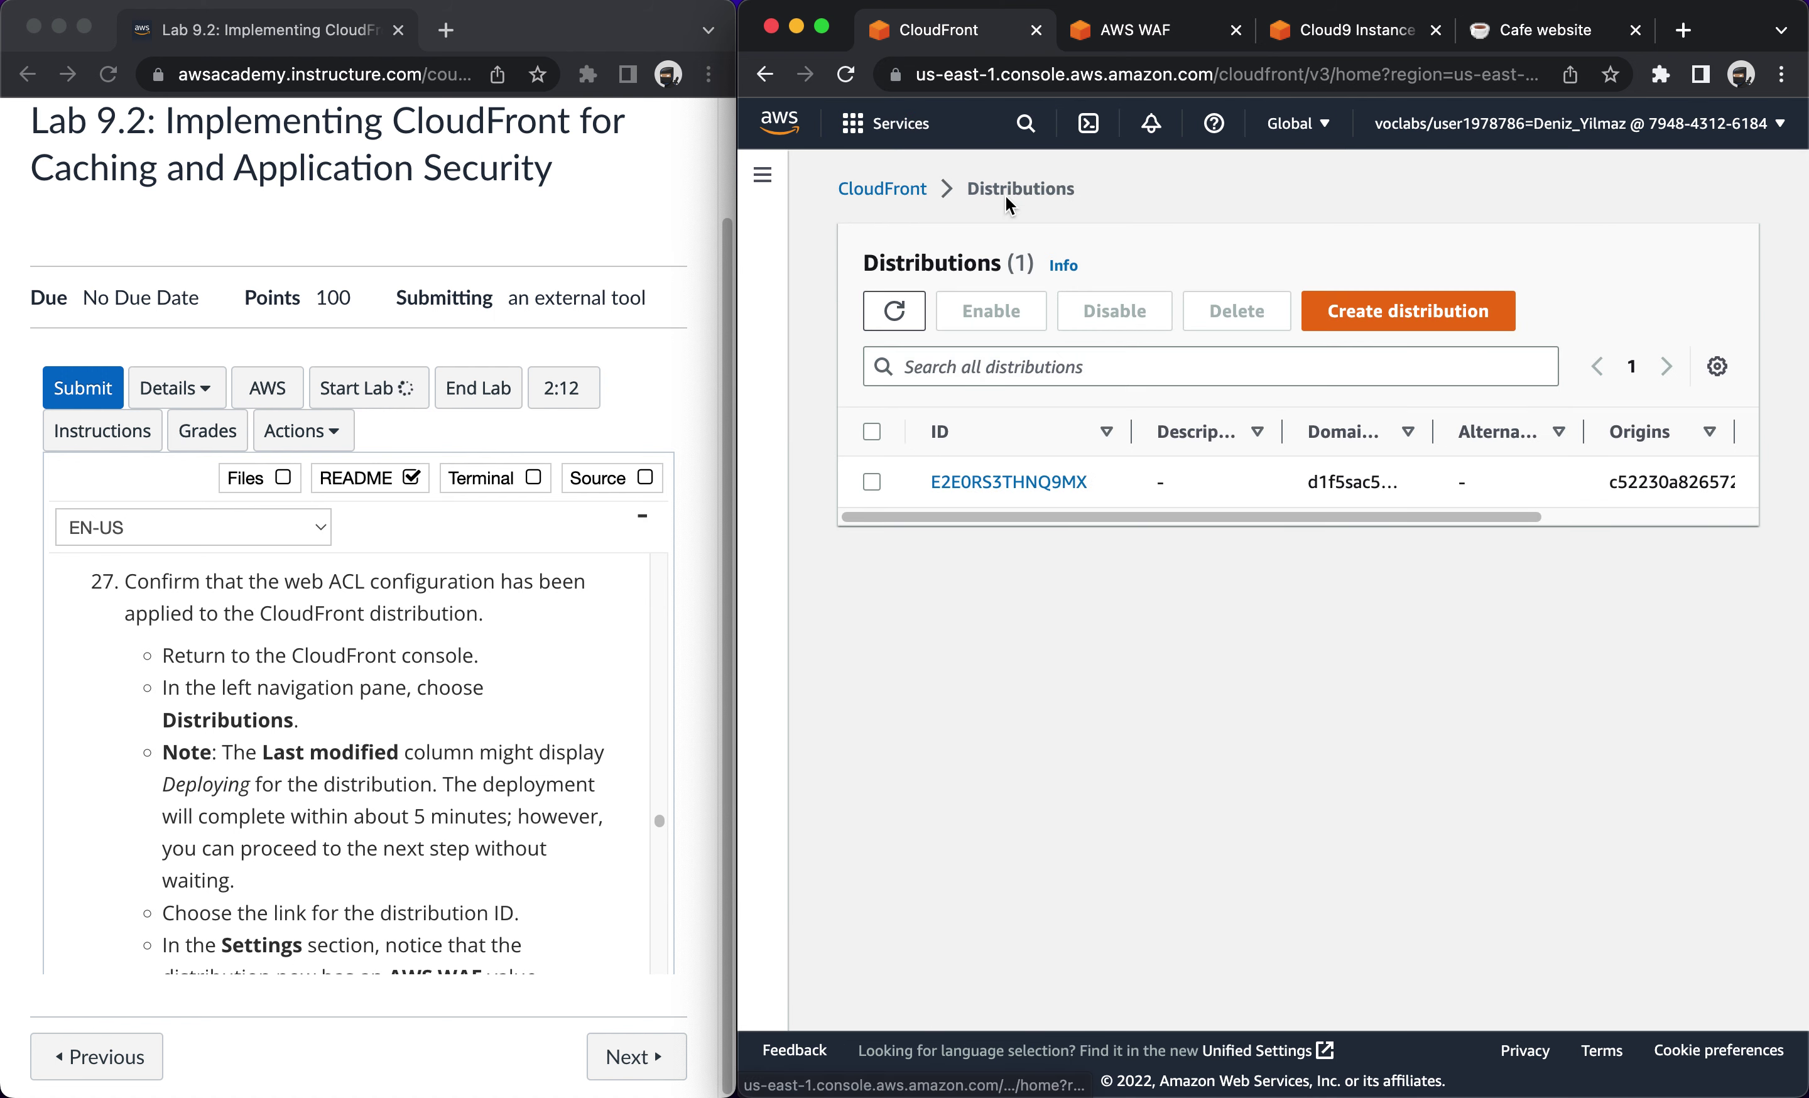
drag(1083, 519, 1001, 526)
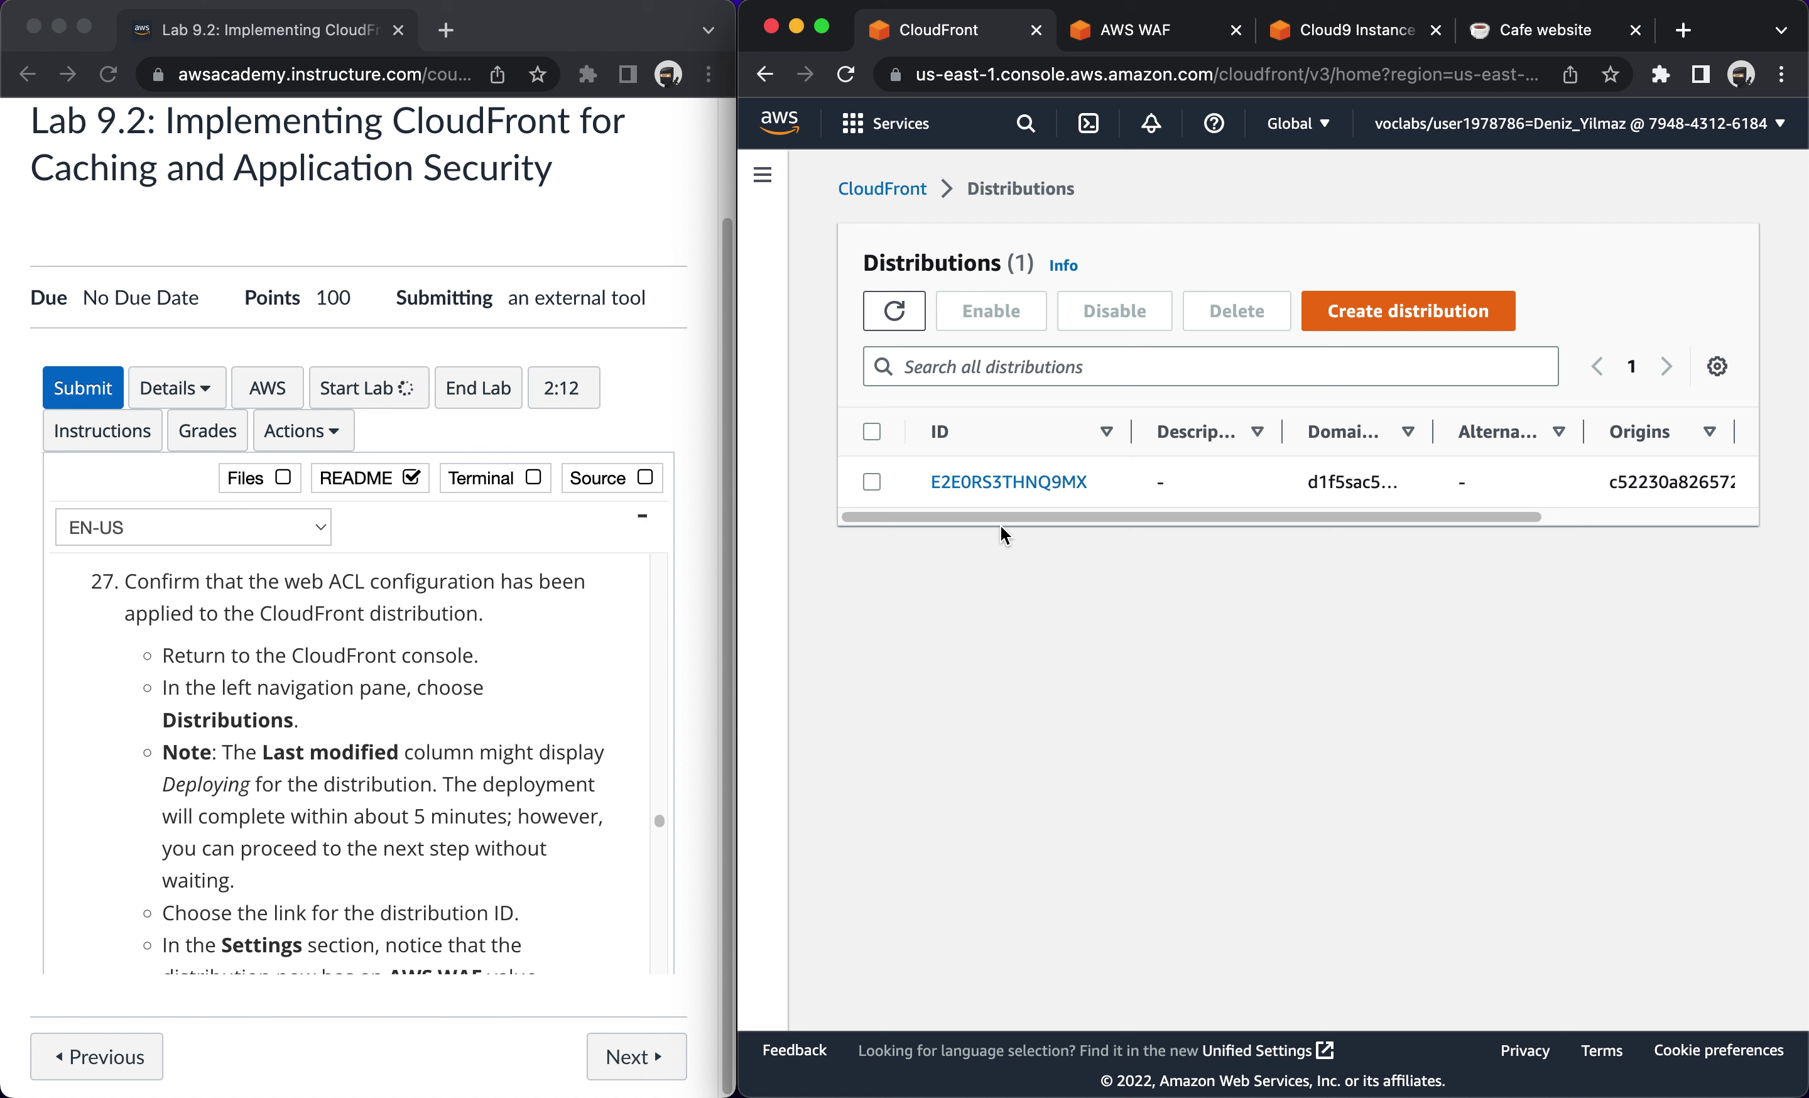
scroll(295, 786, down, 3)
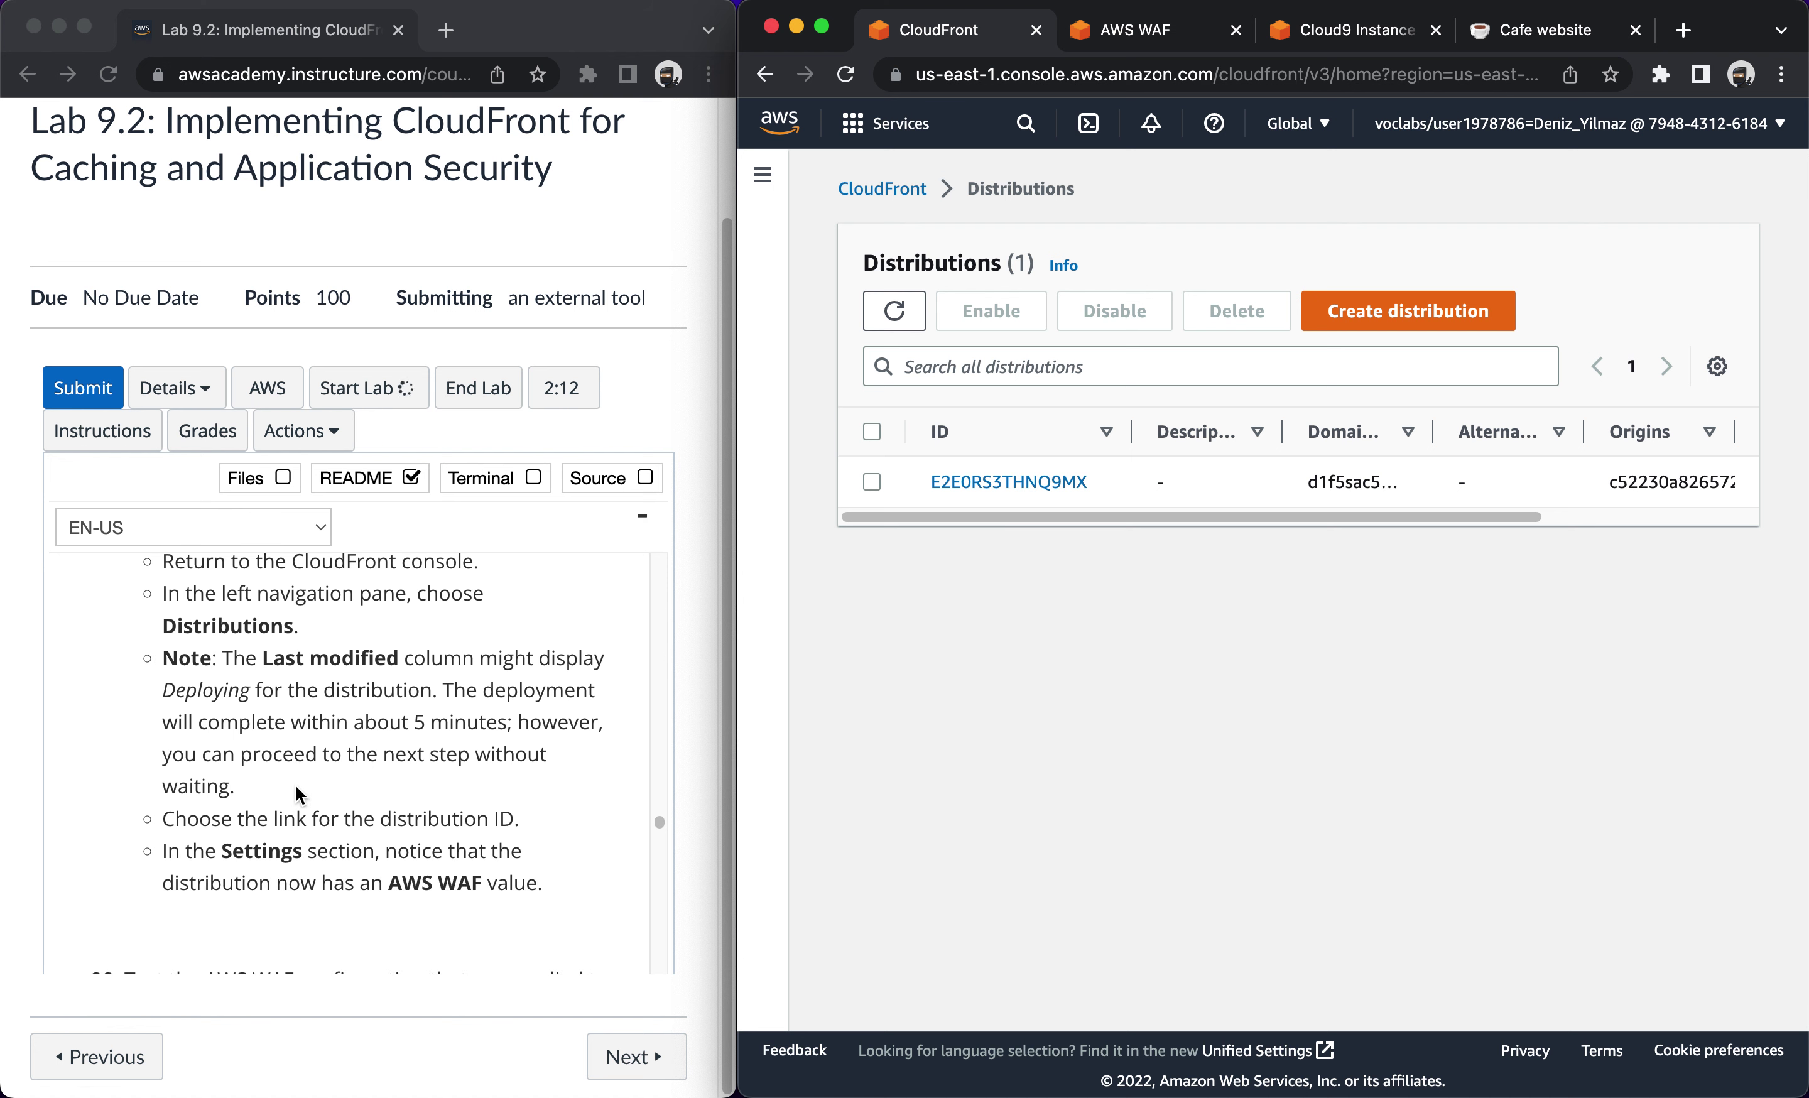
click(960, 482)
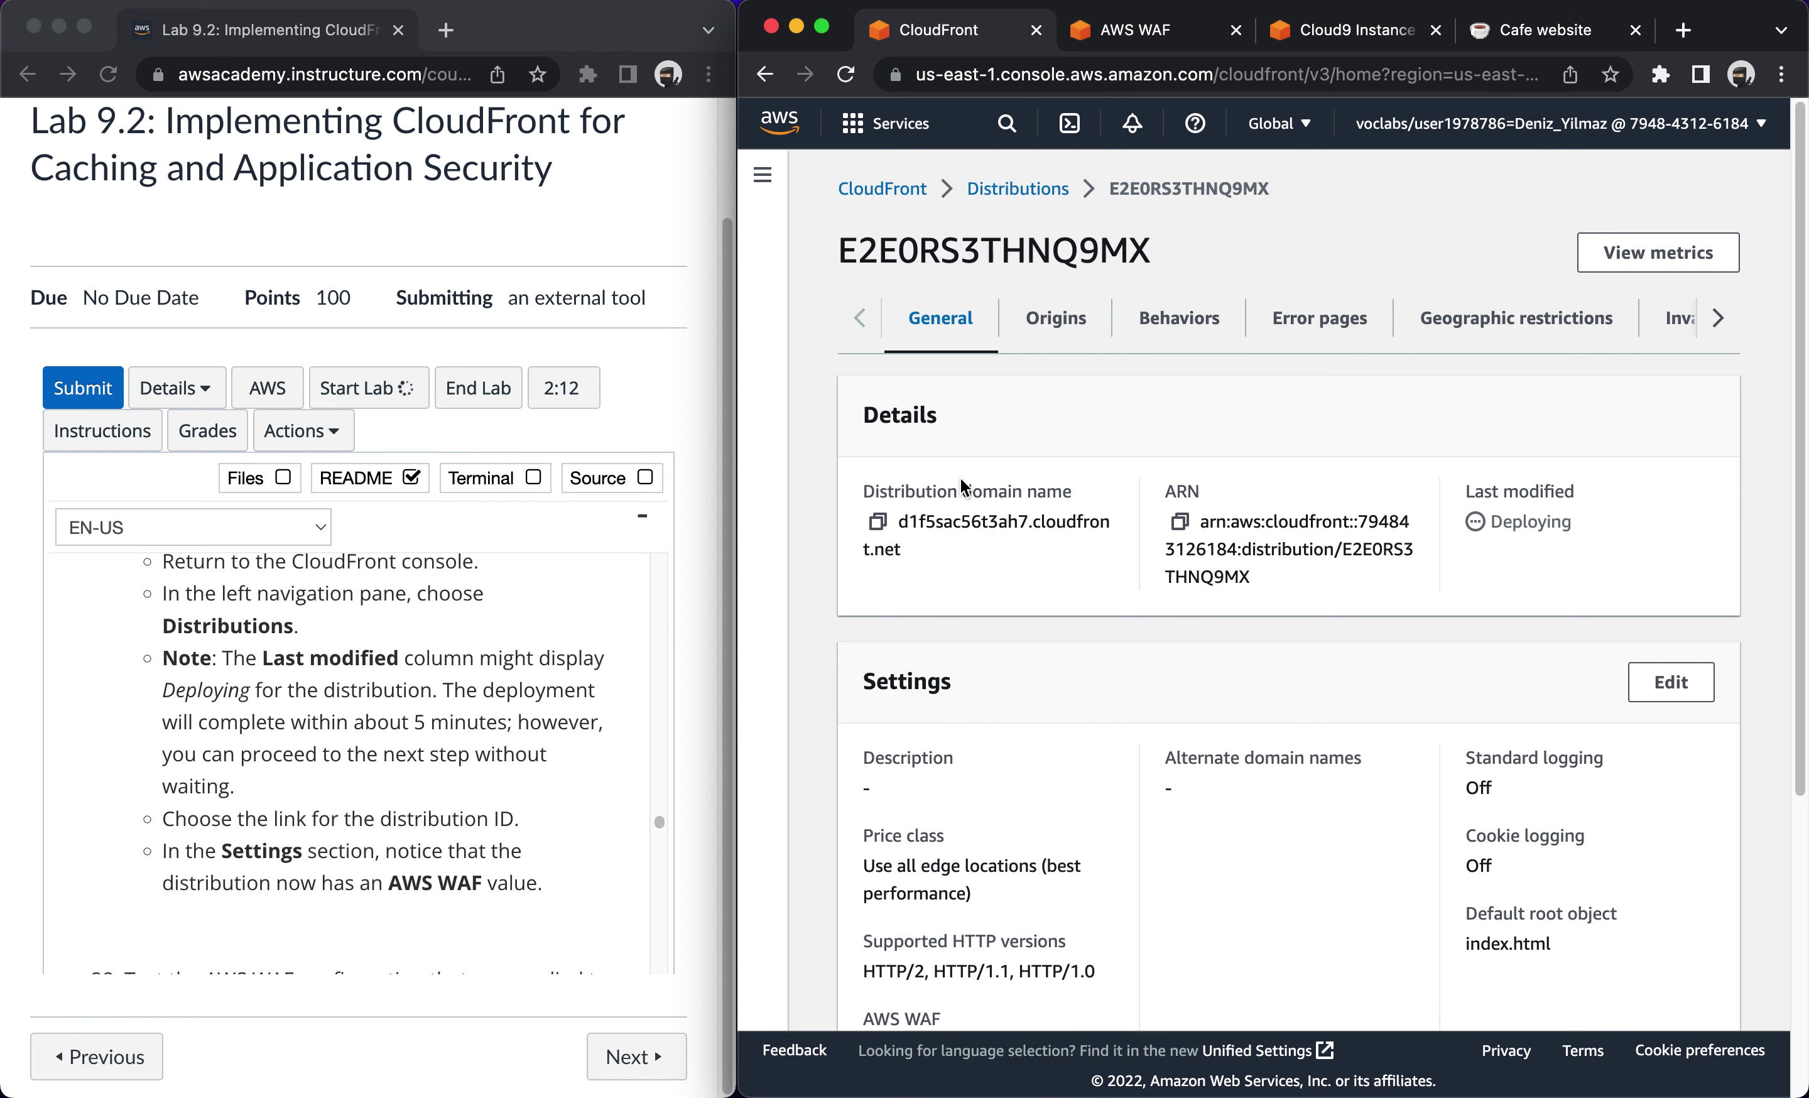
scroll(1026, 721, down, 5)
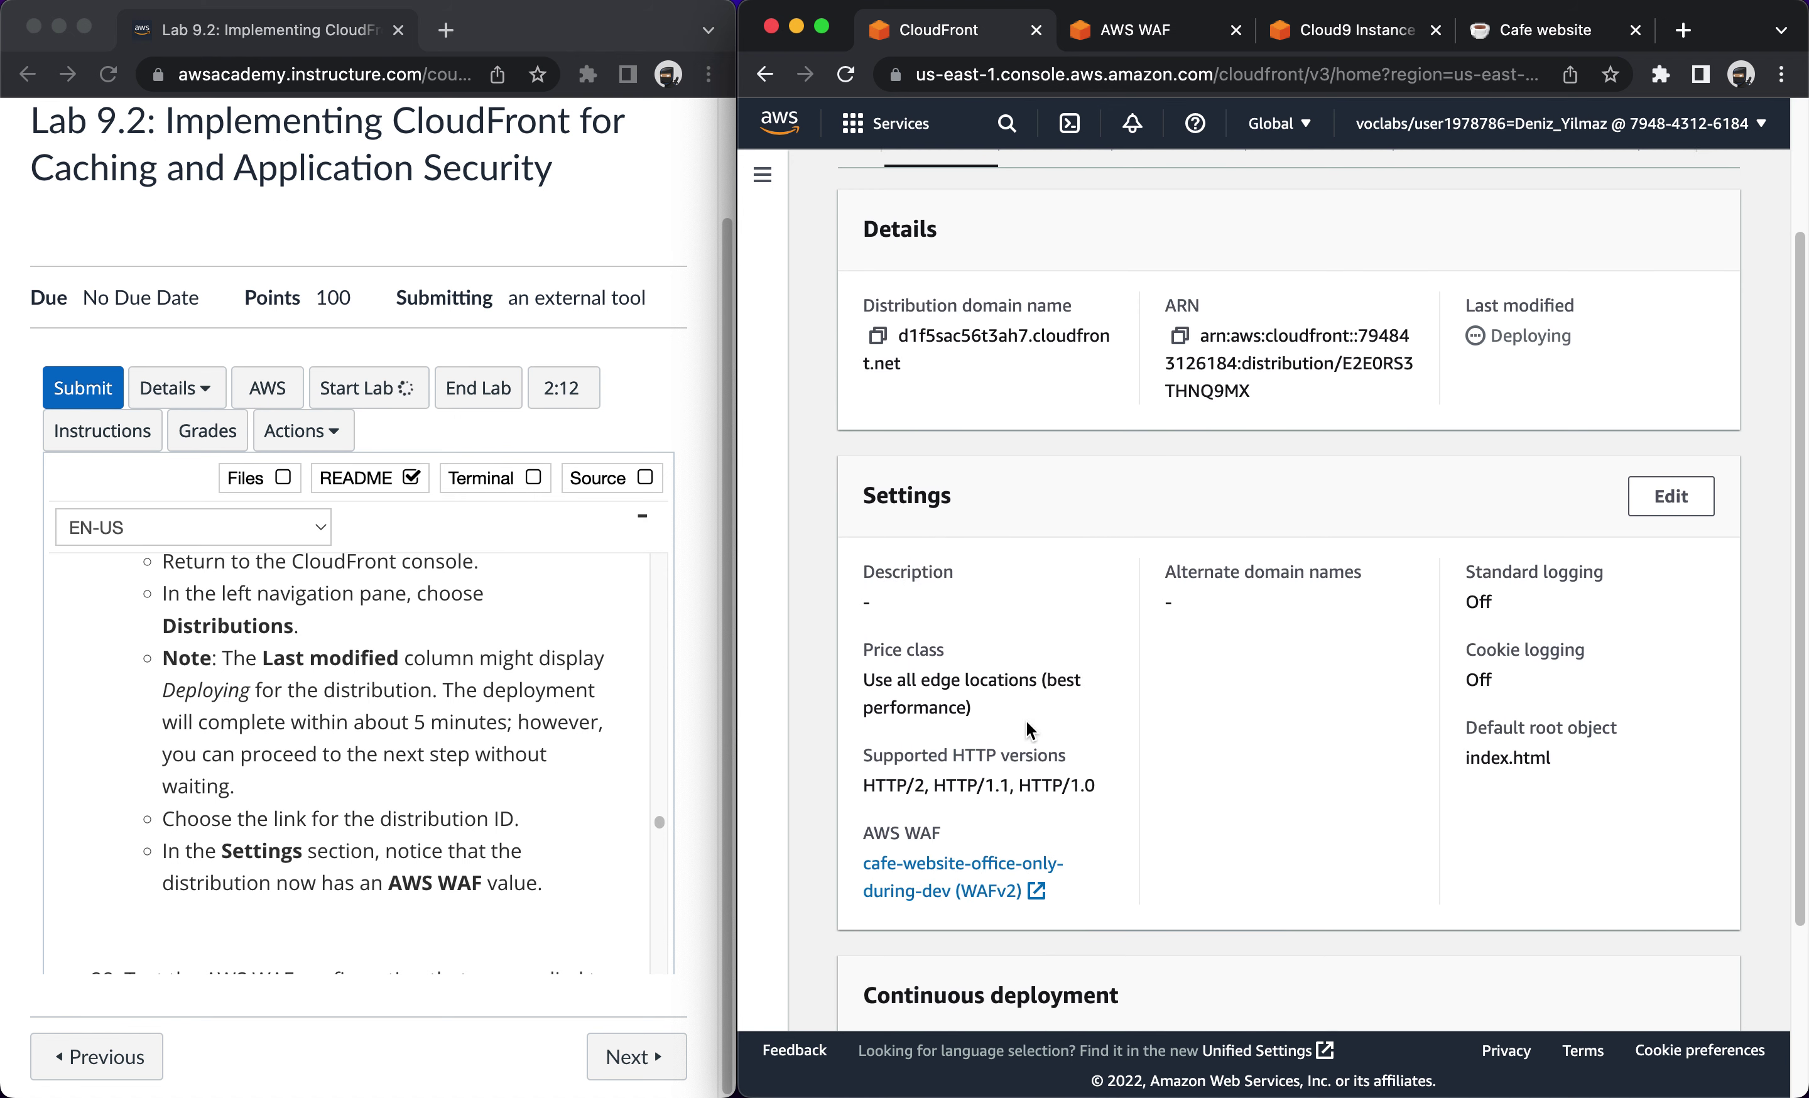
scroll(219, 858, down, 1)
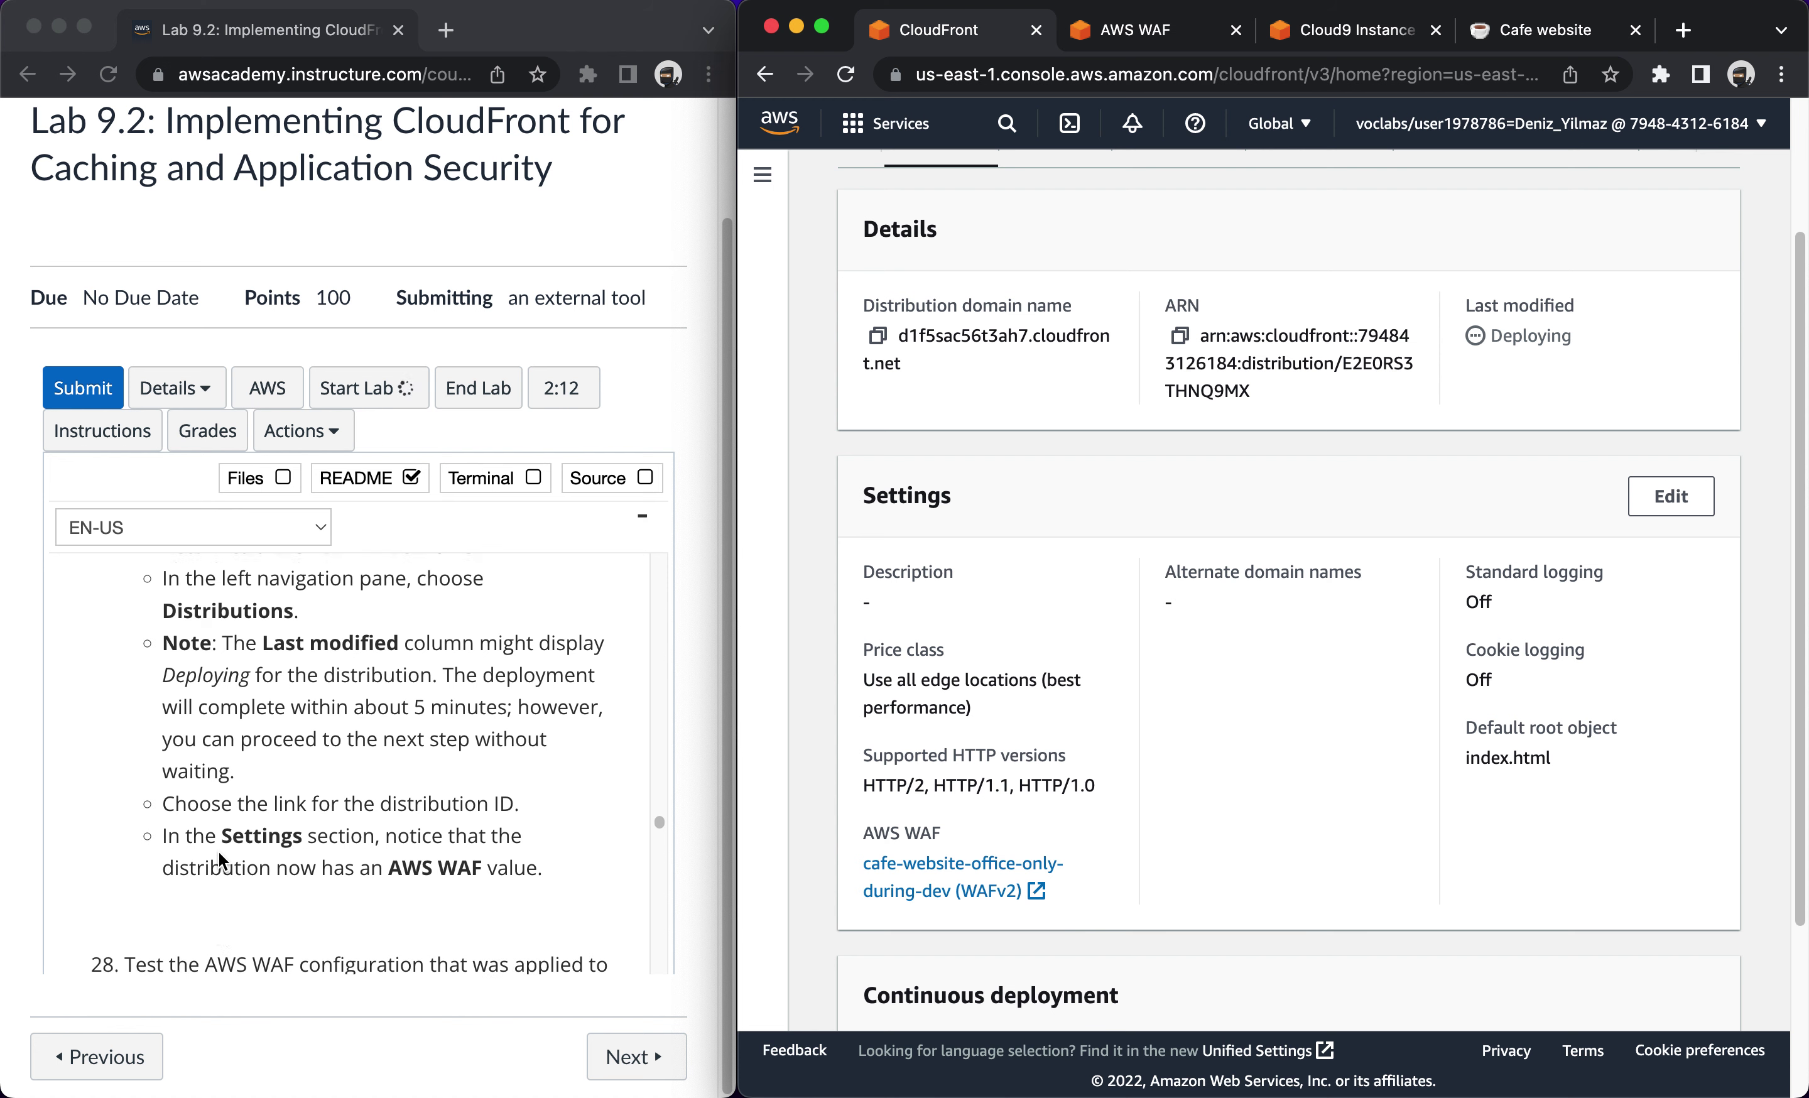
Reload the café website to test access from this computer under the applied web ACL.
scroll(219, 859, down, 10)
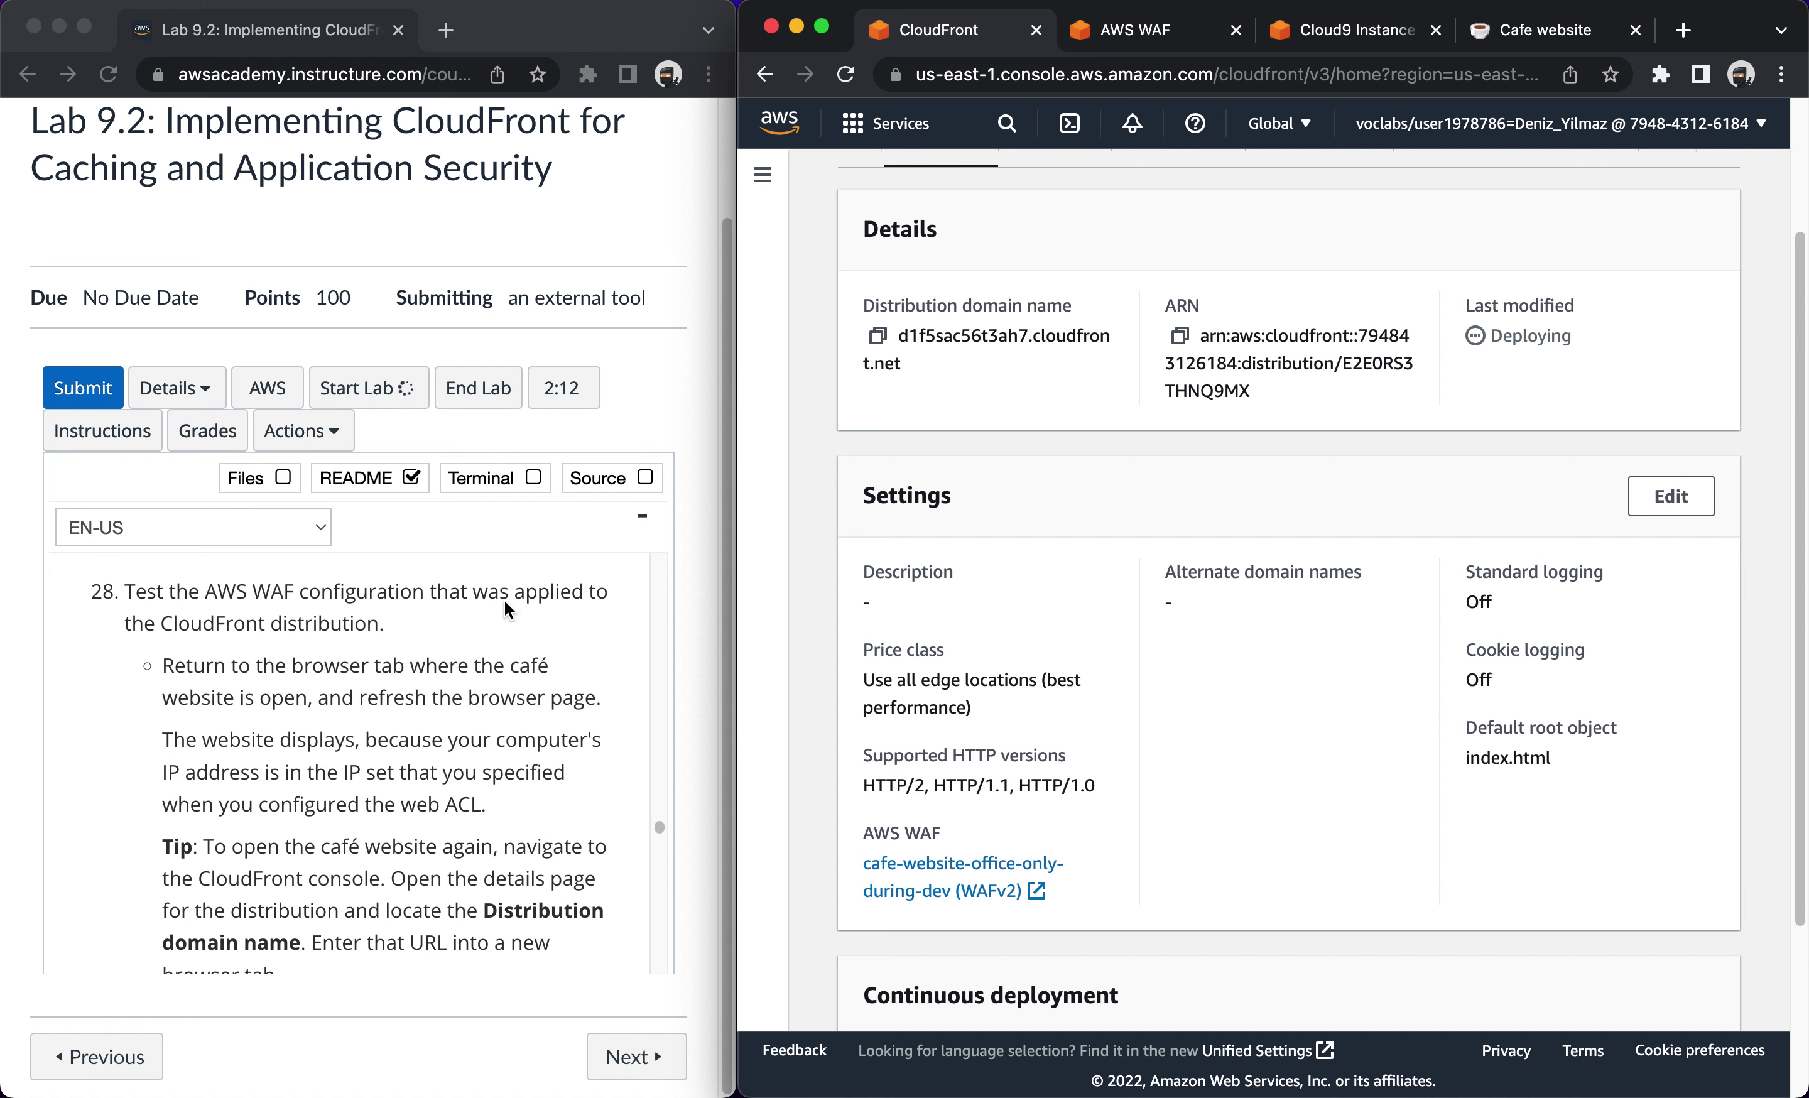
click(1544, 37)
key(super+r)
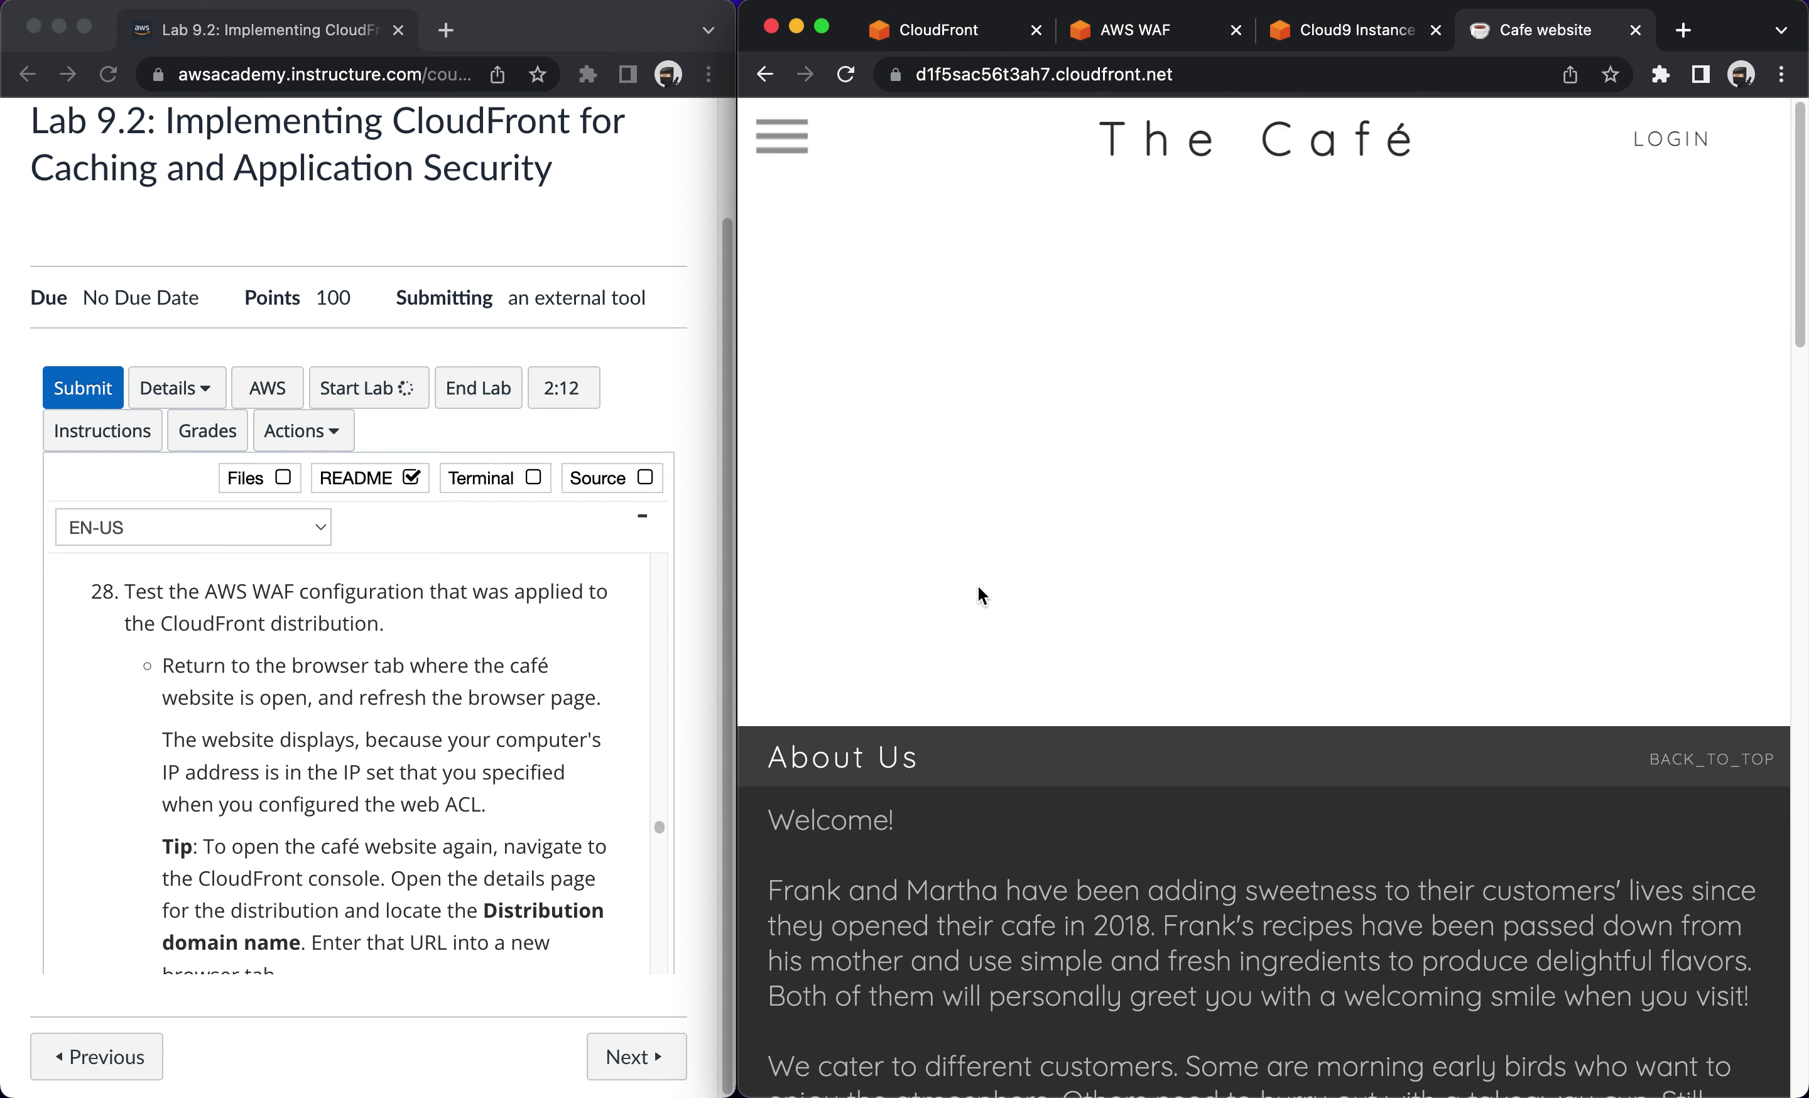
Read the lab instructions on testing the café website from a different network, including the wget alternative.
scroll(420, 865, down, 1)
scroll(420, 865, down, 4)
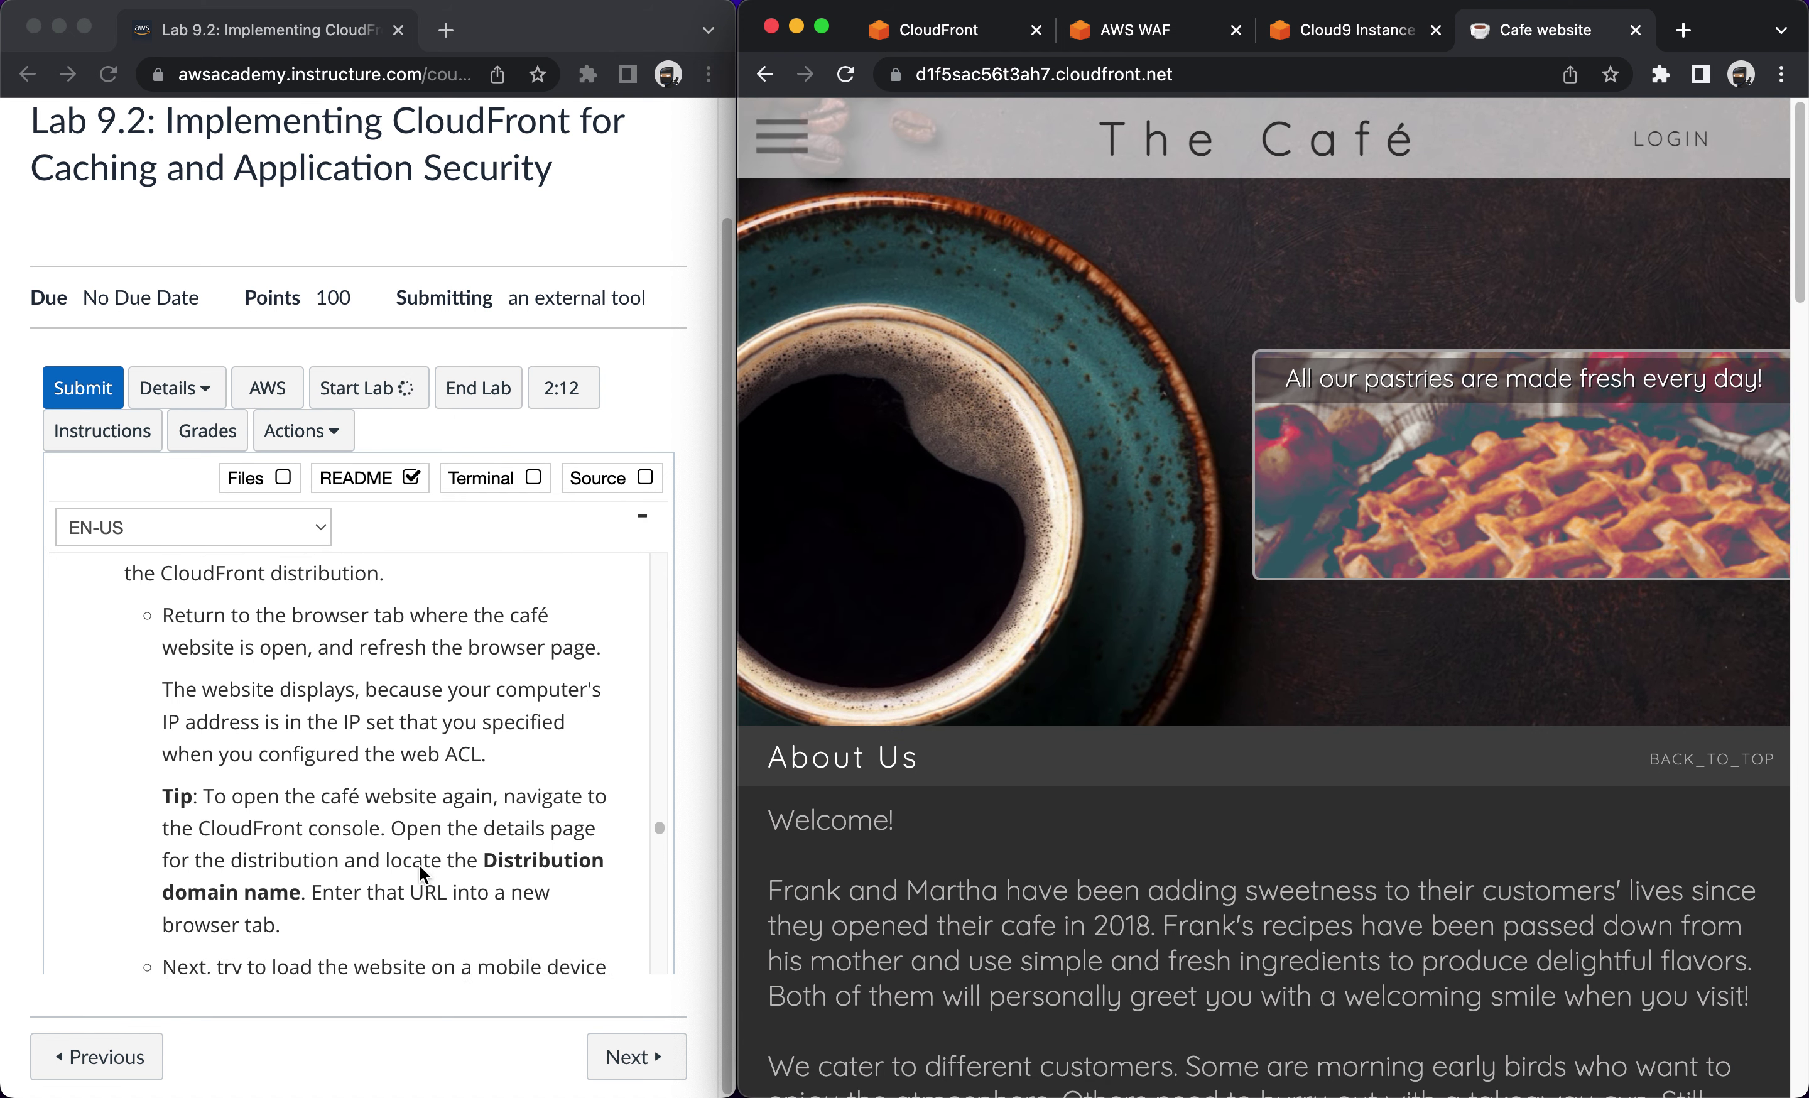
scroll(420, 865, down, 3)
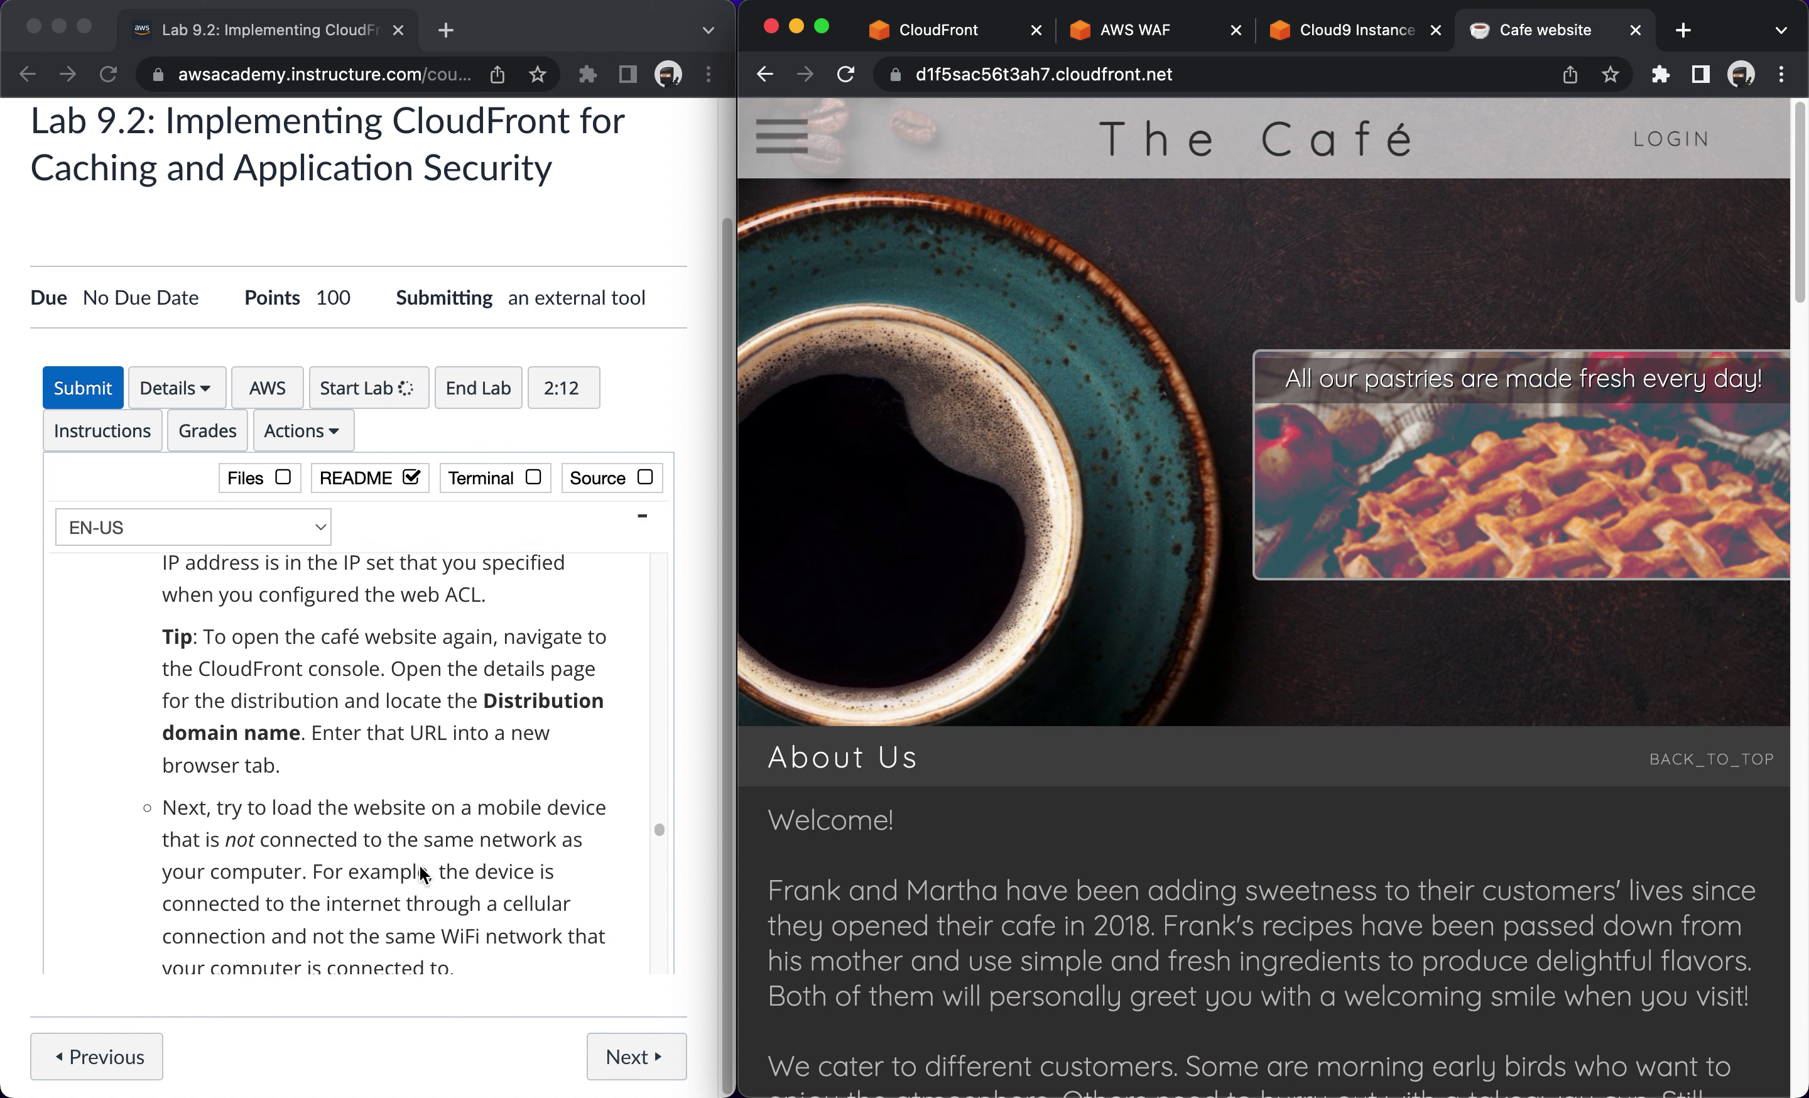
scroll(420, 865, down, 3)
scroll(420, 865, down, 6)
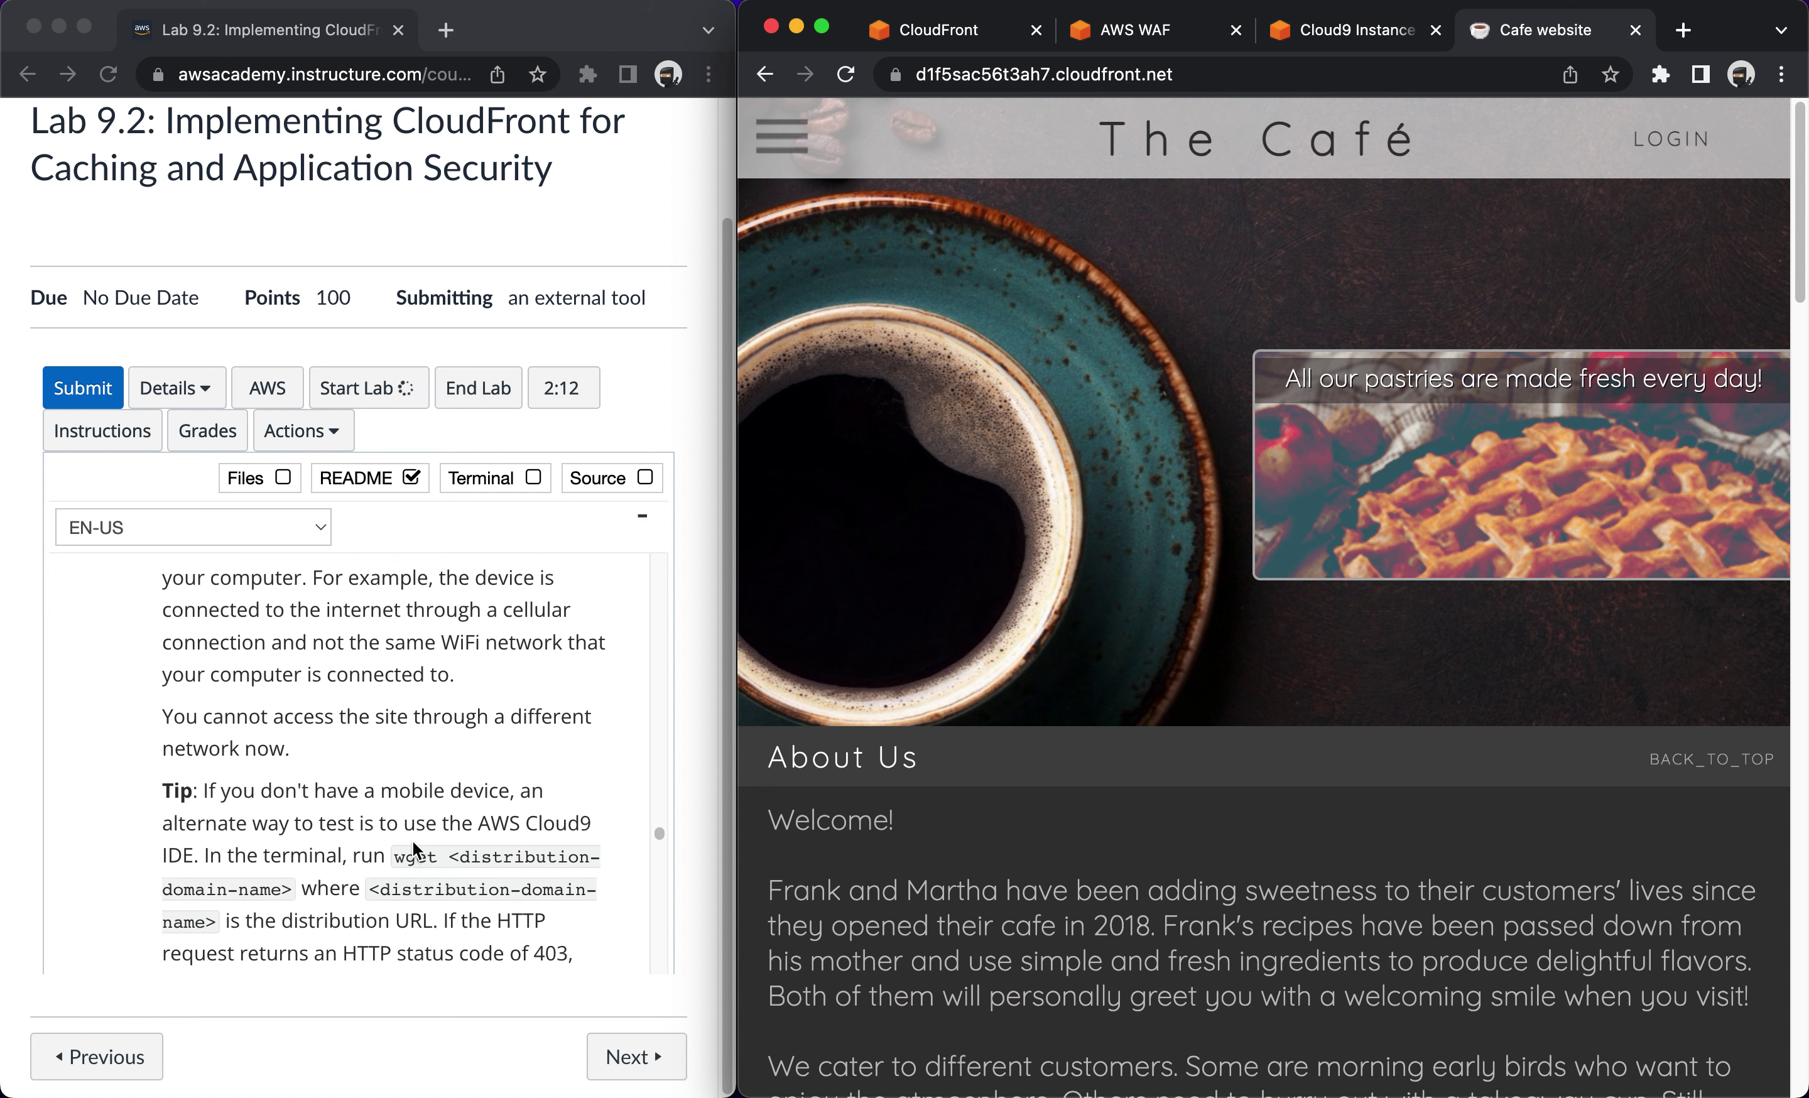
scroll(394, 845, up, 1)
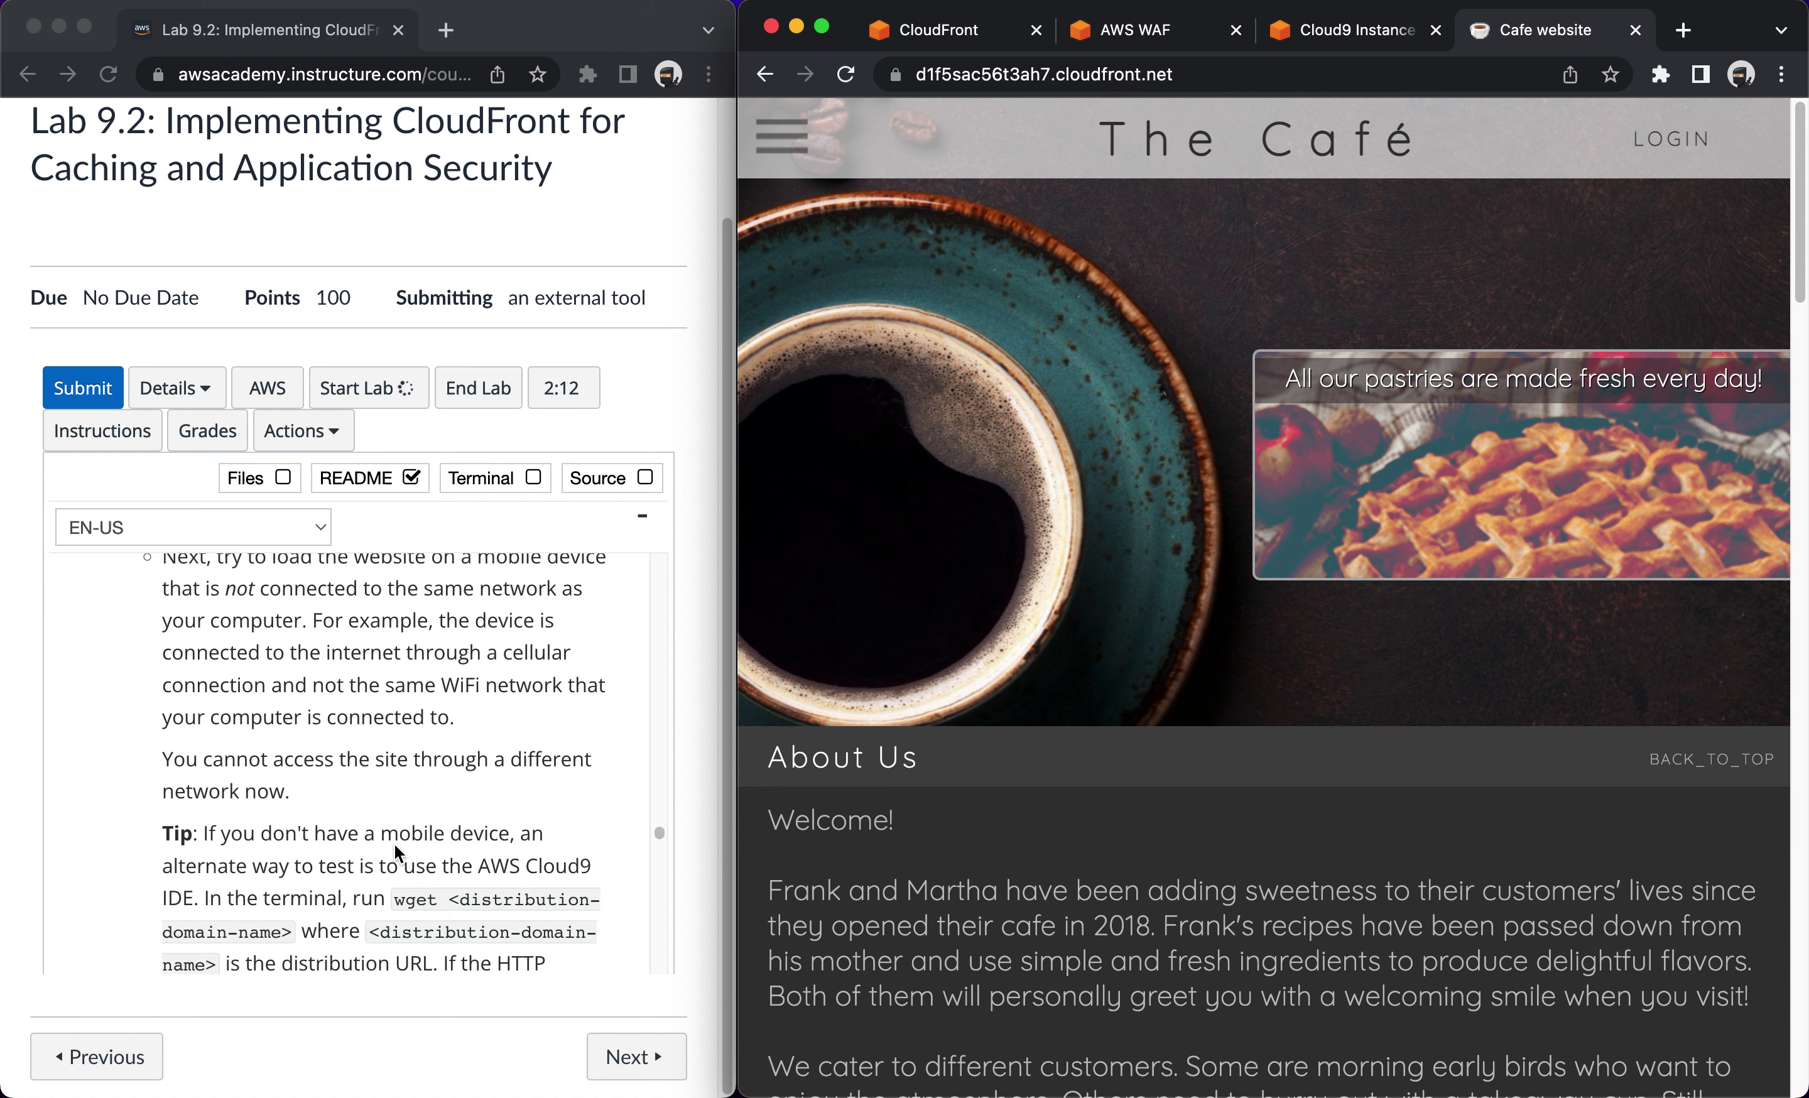
scroll(395, 844, down, 3)
scroll(394, 844, down, 1)
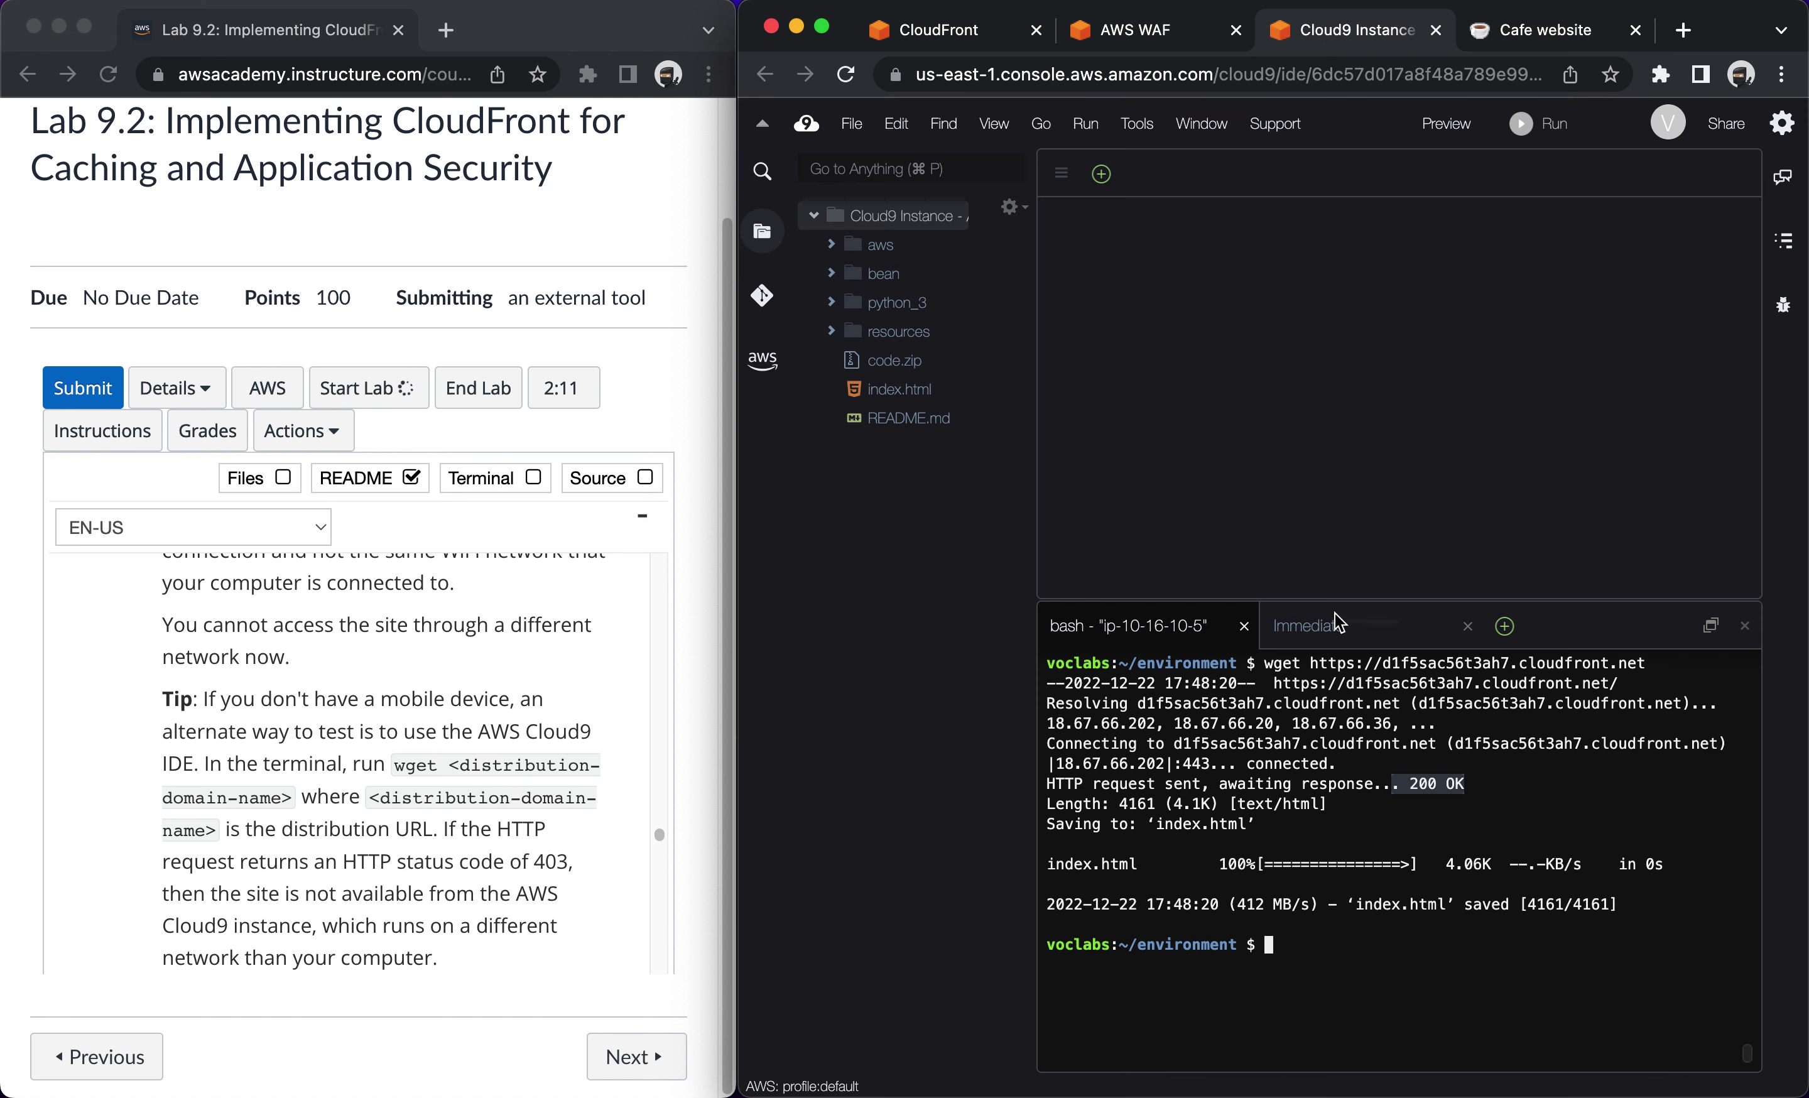
click(1276, 951)
text(clear)
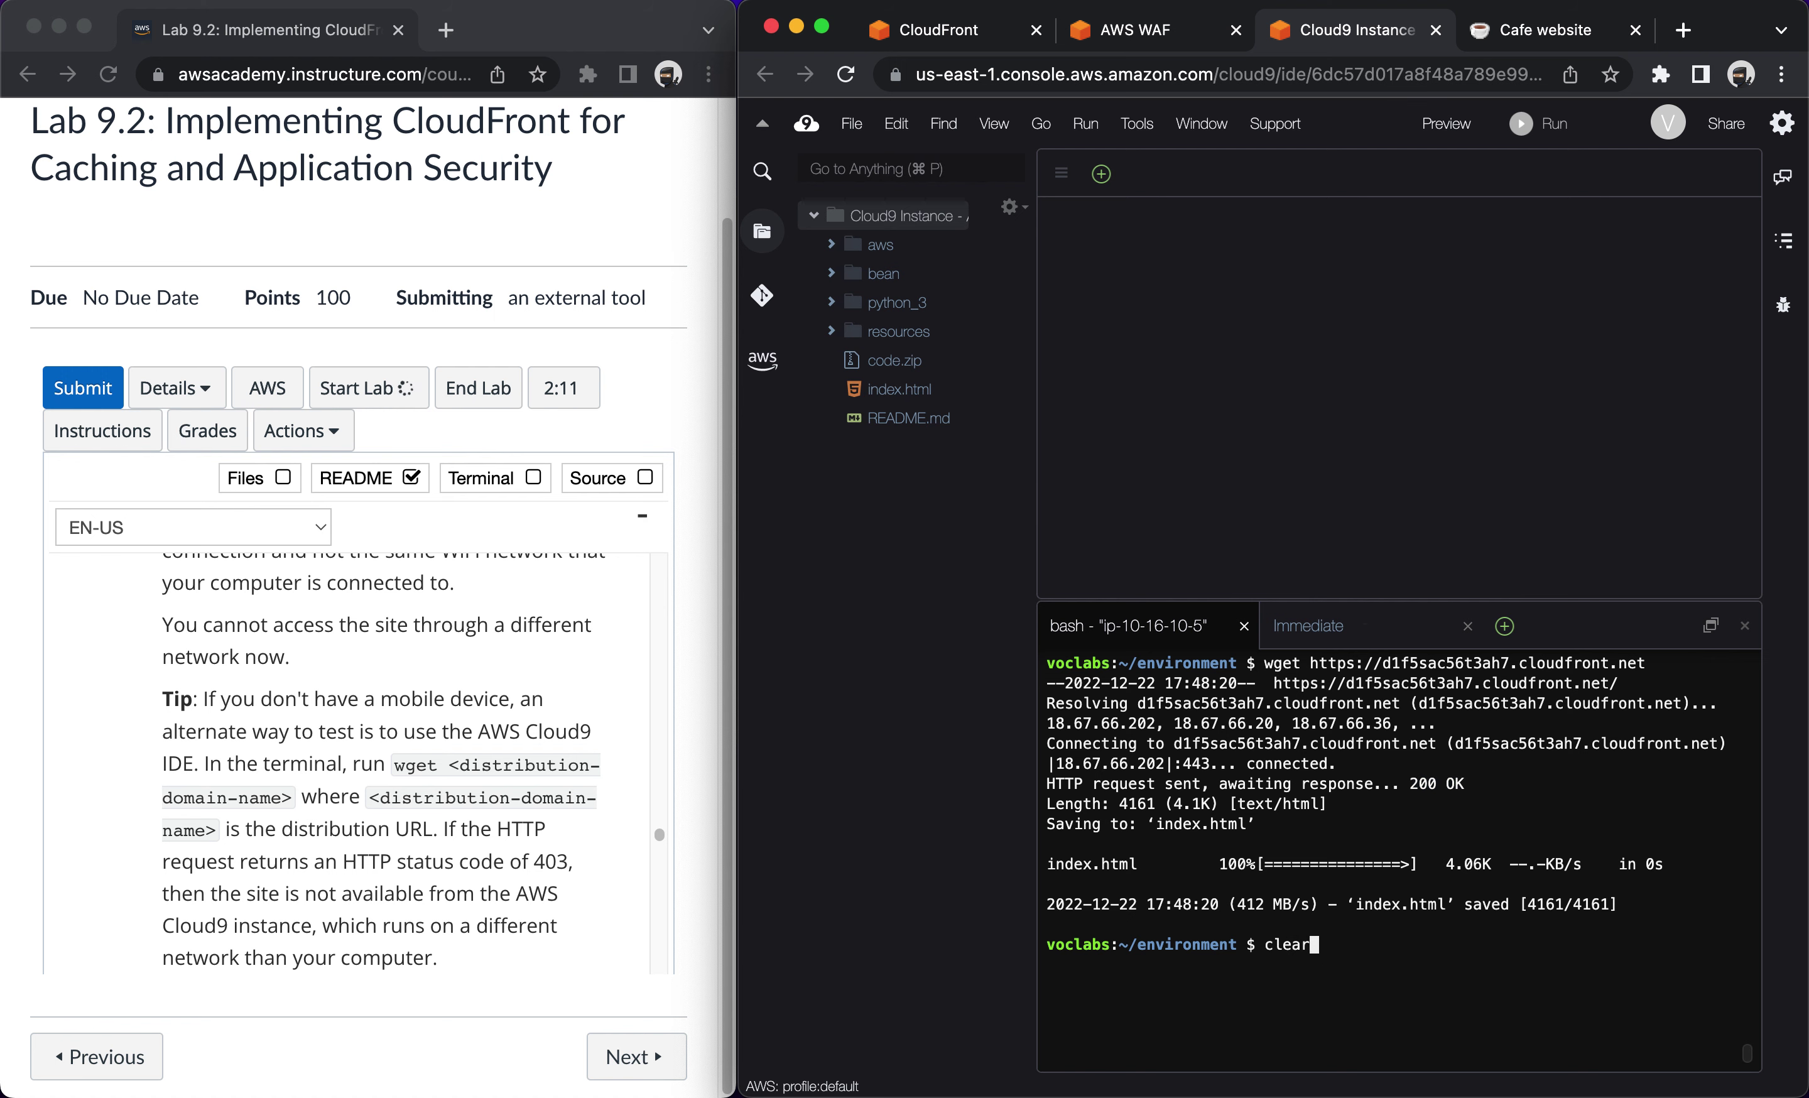
key(Return)
text(wget)
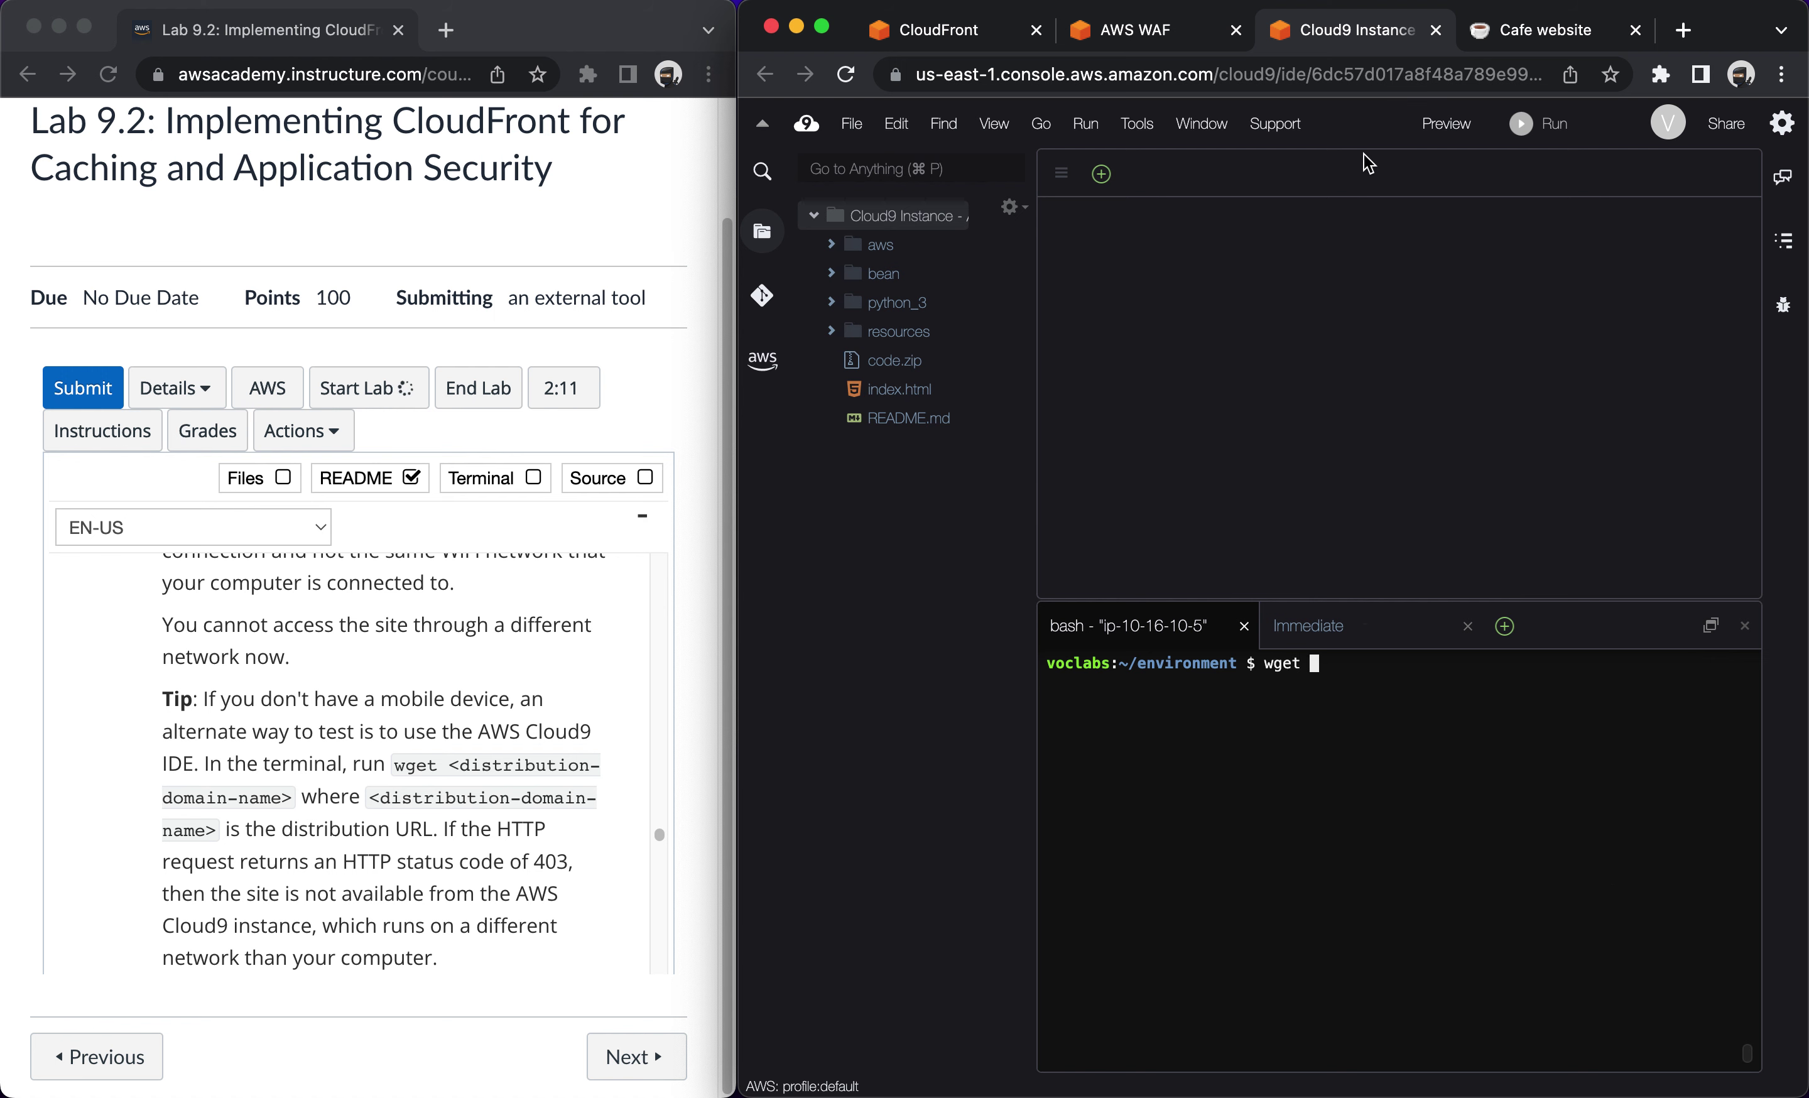
click(1527, 30)
click(1087, 78)
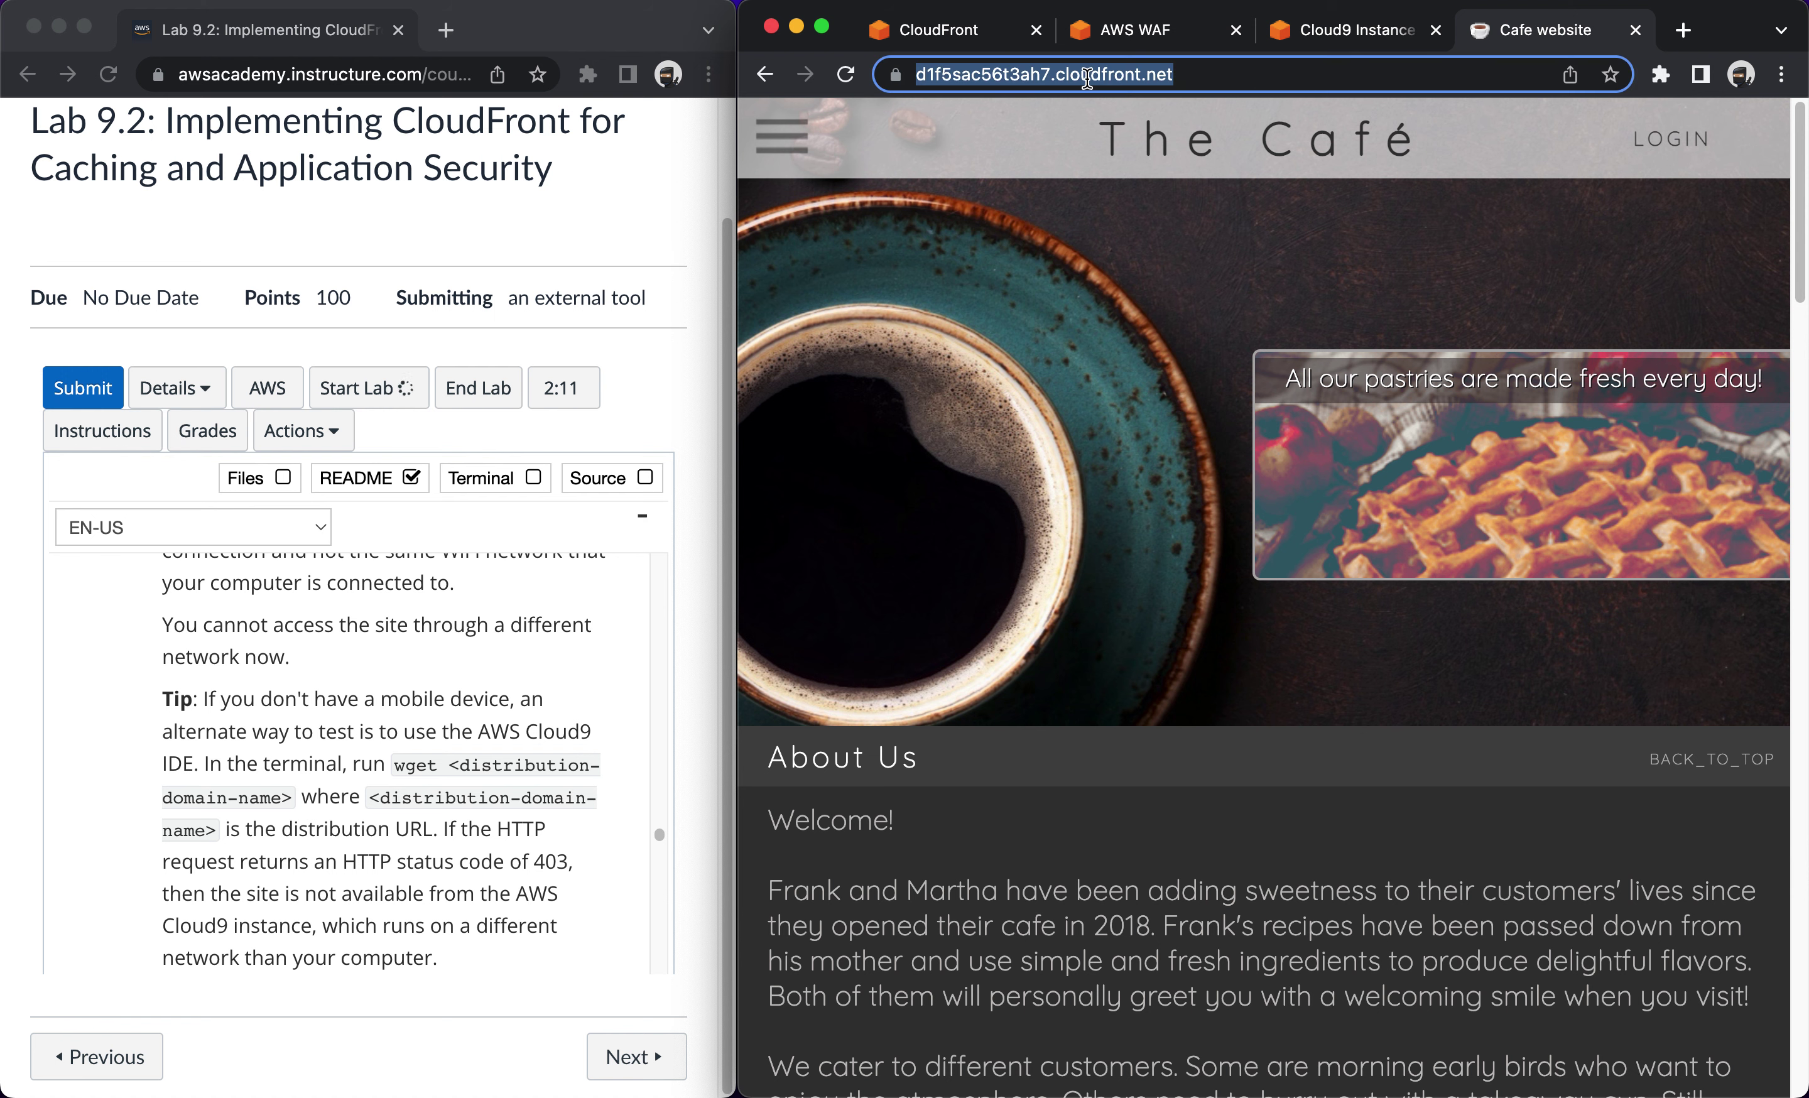
key(super+c)
click(1343, 29)
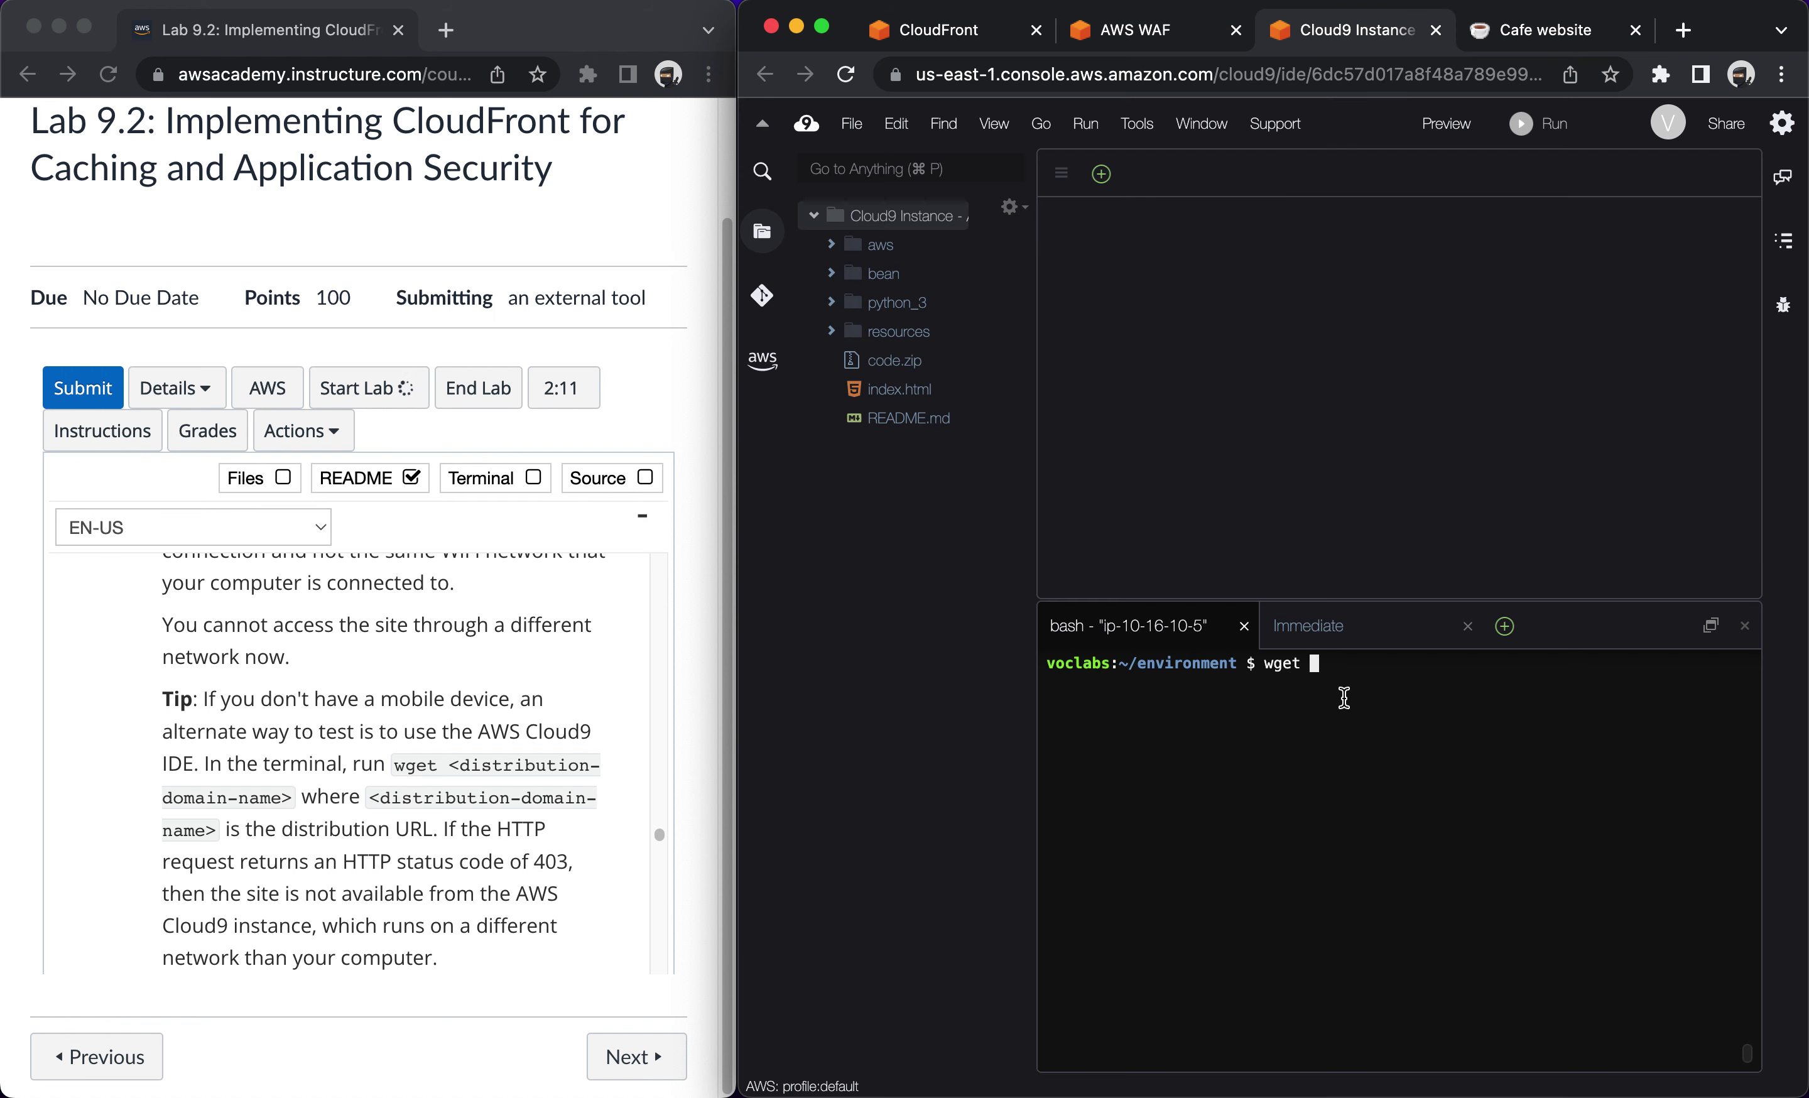
key(super+v)
key(Return)
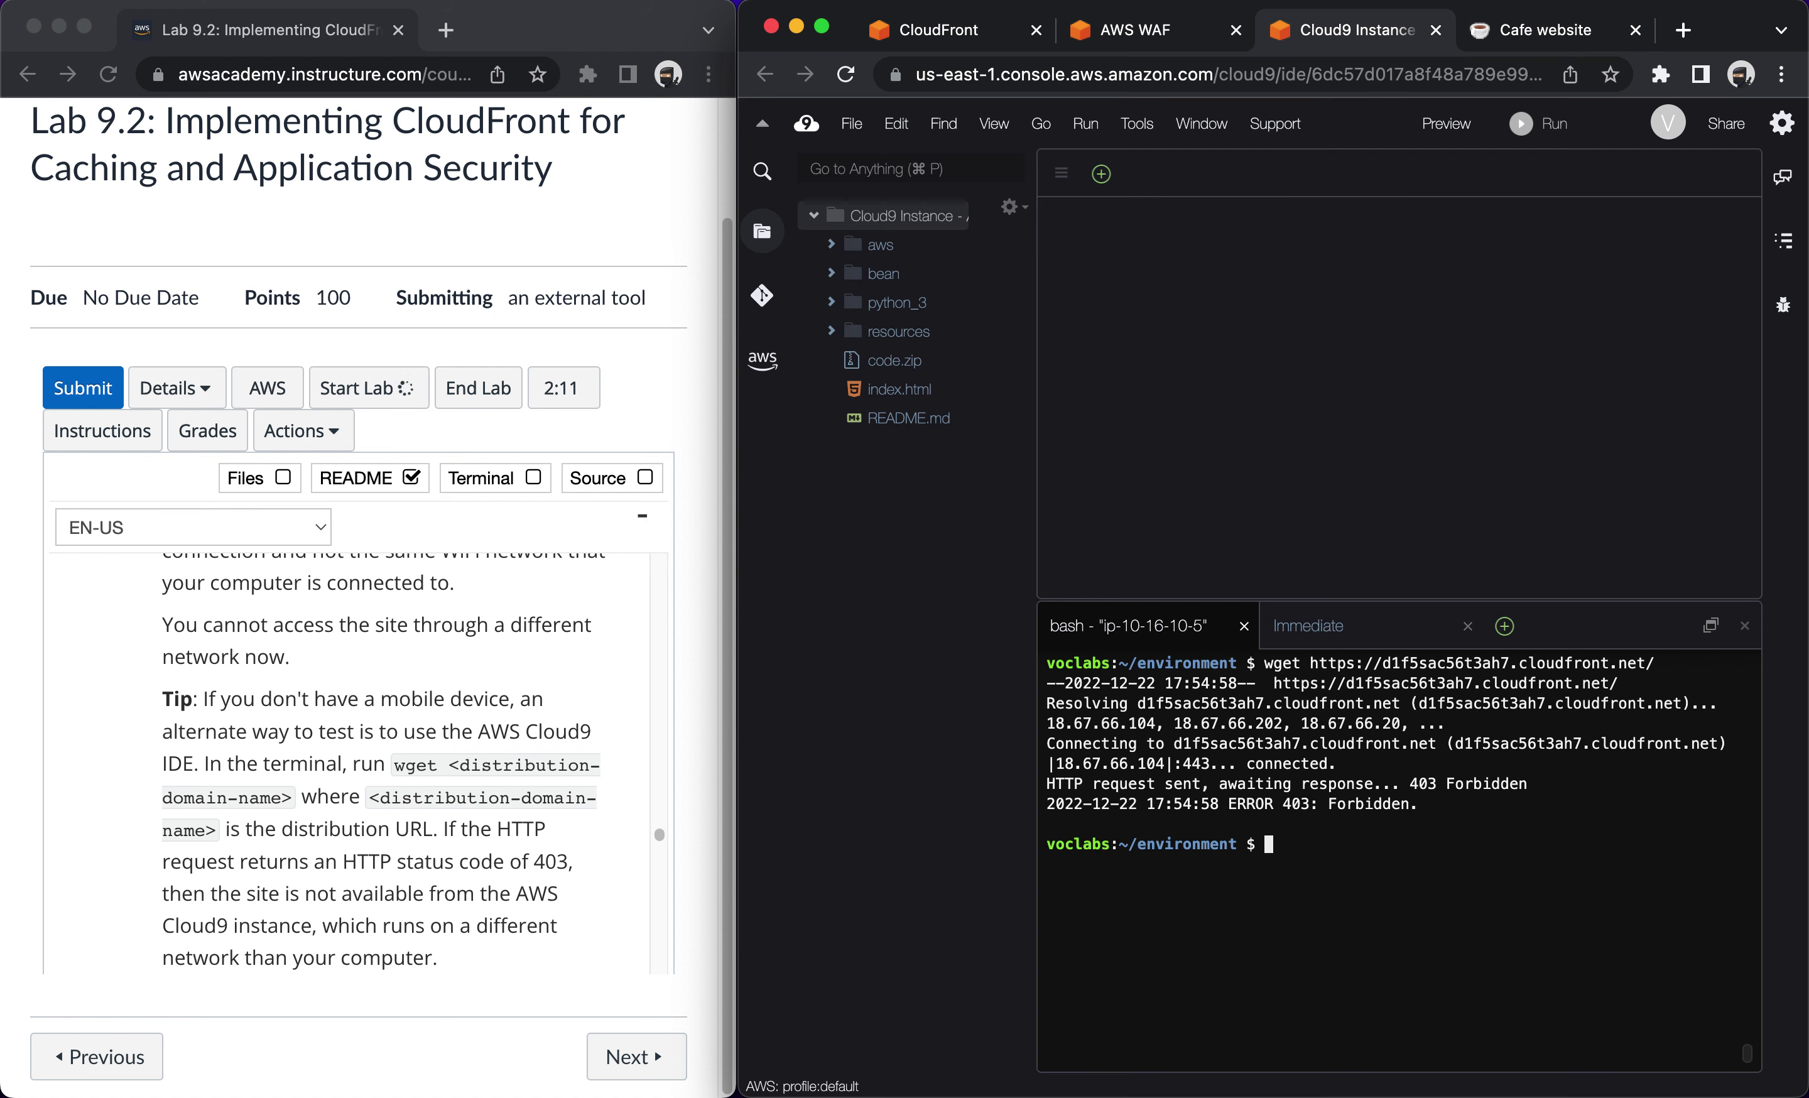
drag(1409, 783, 1529, 783)
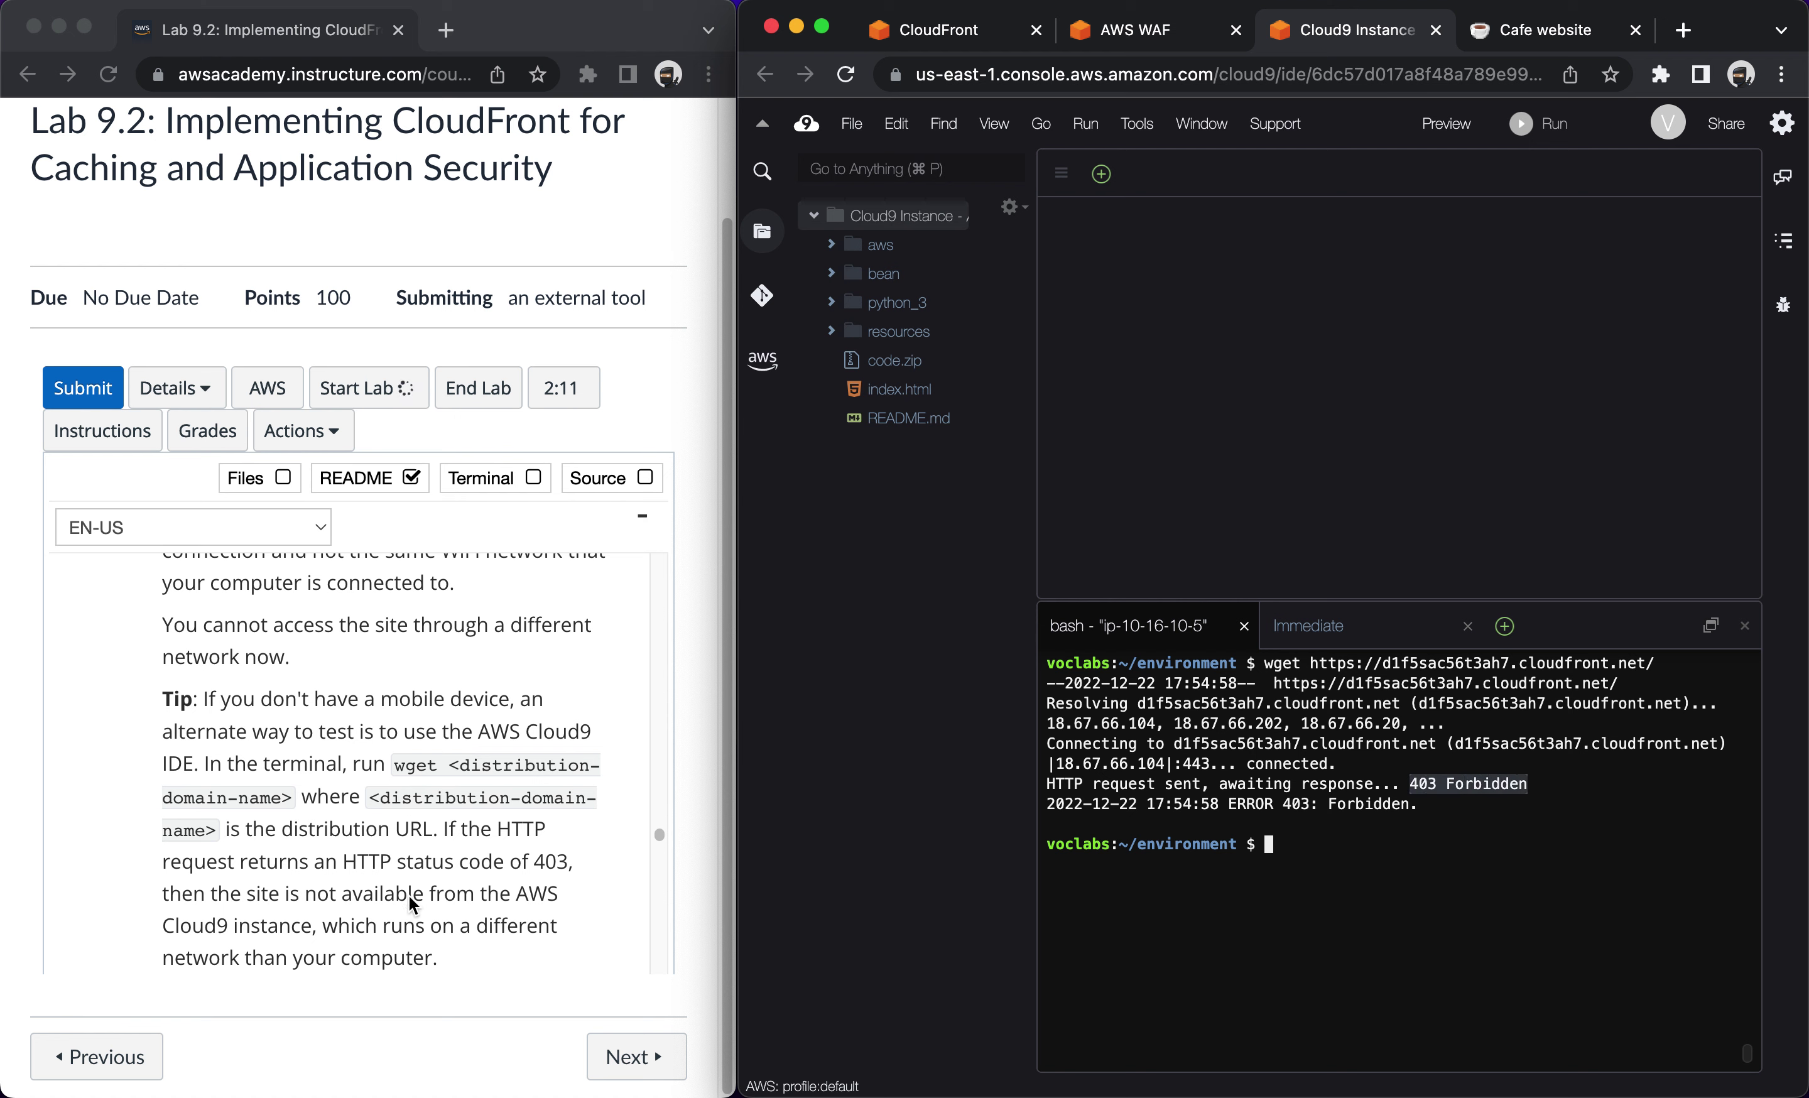
Read the lab's analysis of the secured website and the Task 4 instructions for creating a regional AWS WAF IP set.
scroll(413, 904, down, 3)
scroll(412, 904, down, 7)
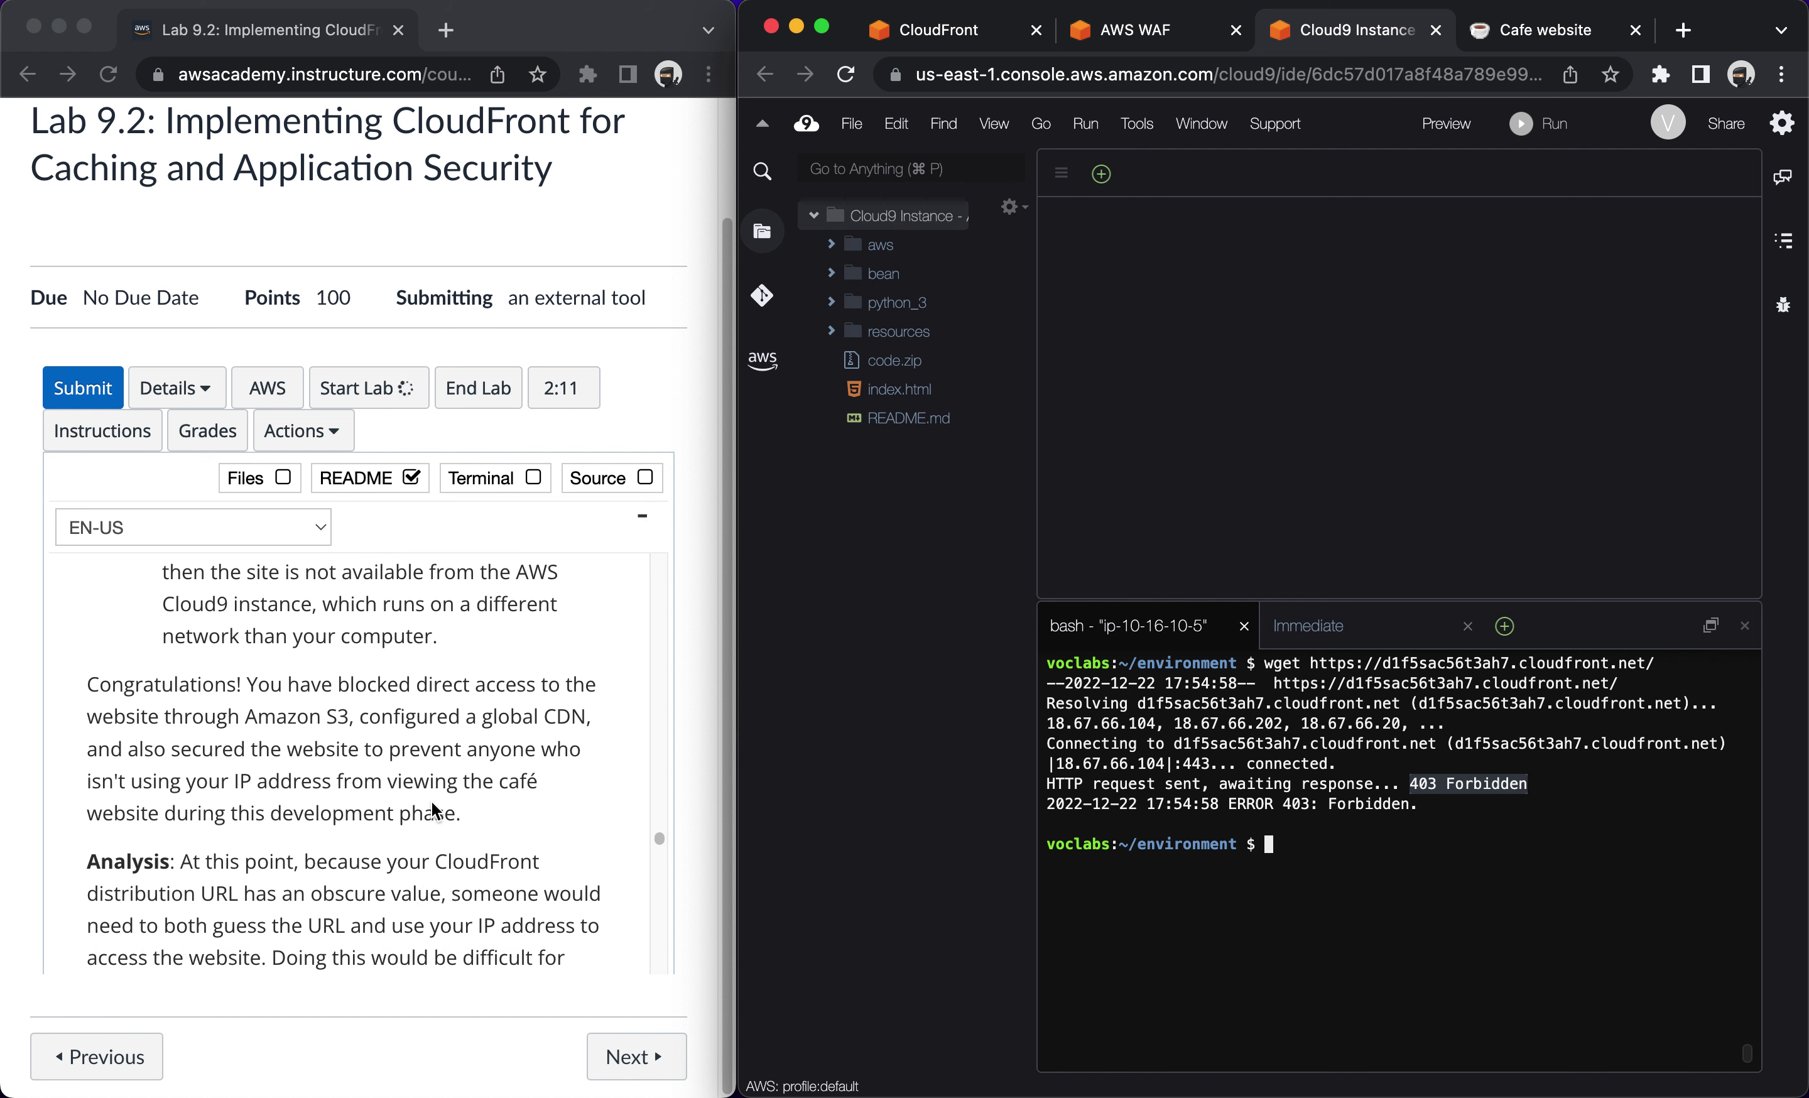
scroll(437, 812, down, 4)
scroll(436, 812, down, 2)
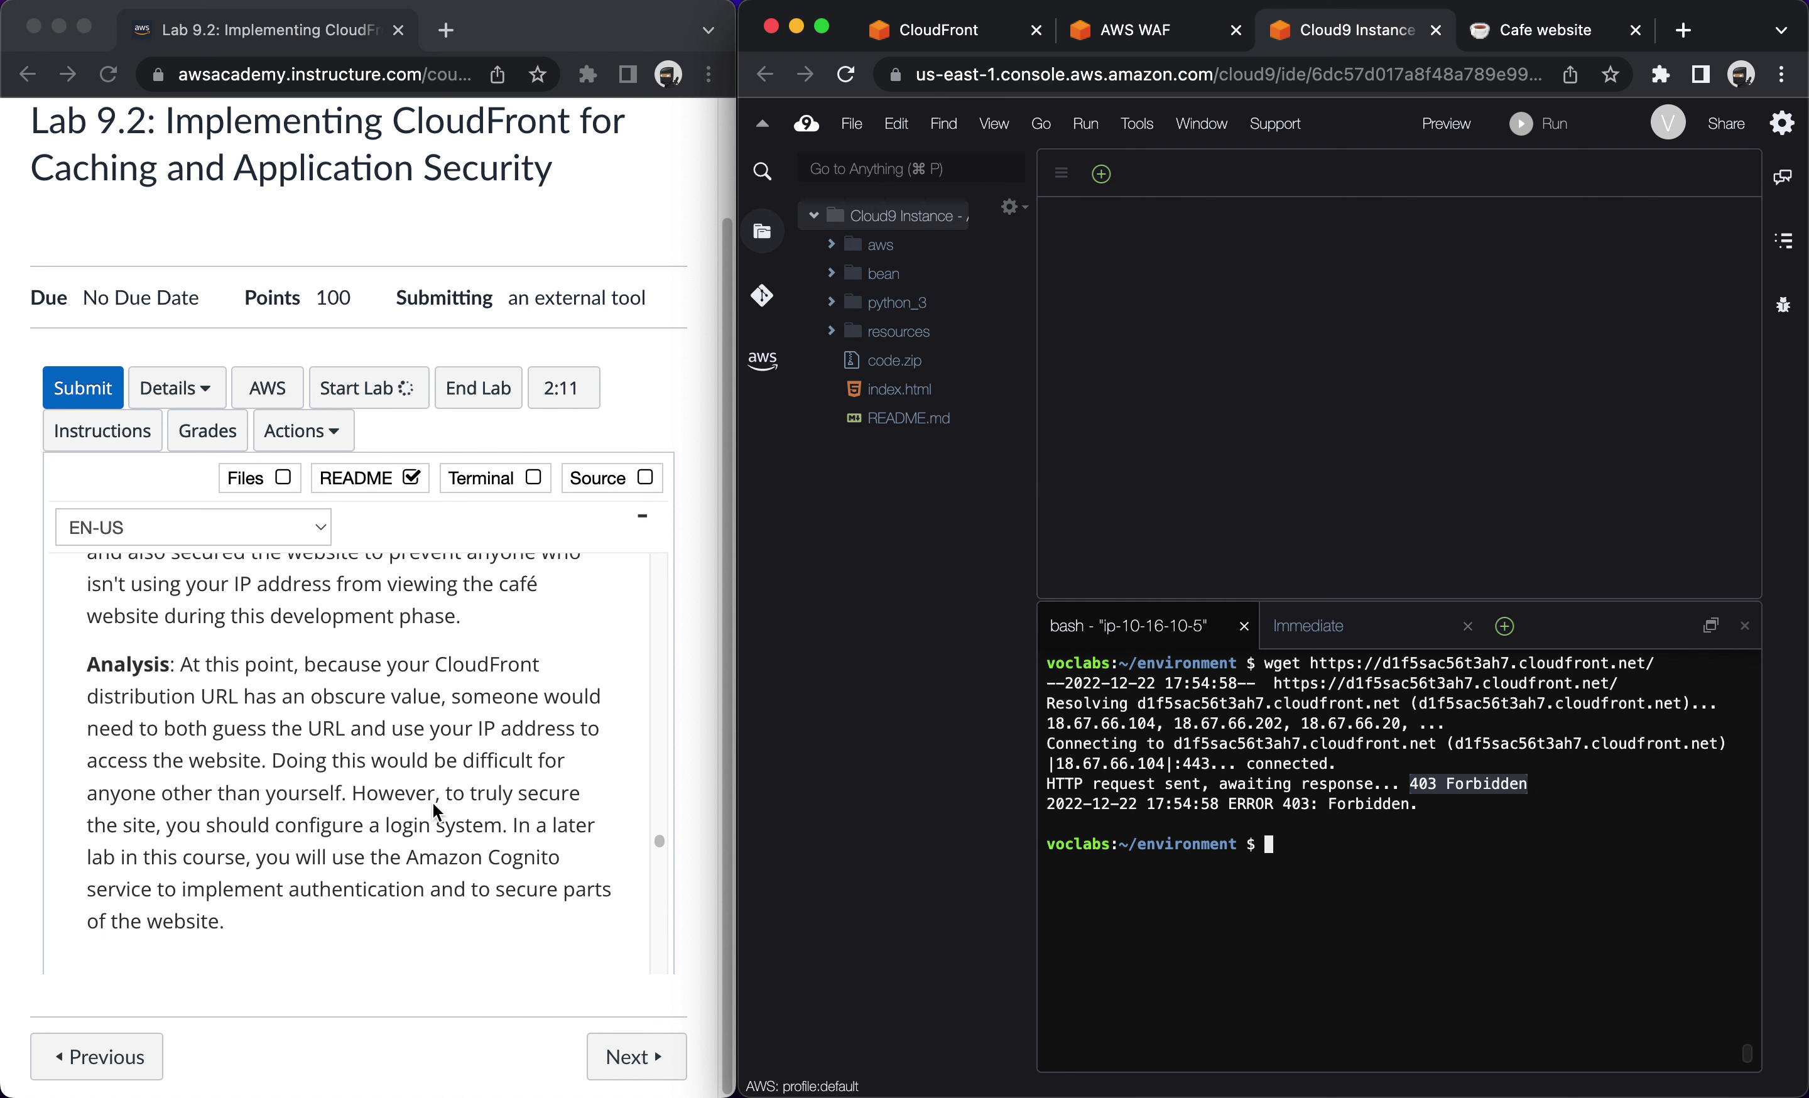
scroll(437, 813, down, 3)
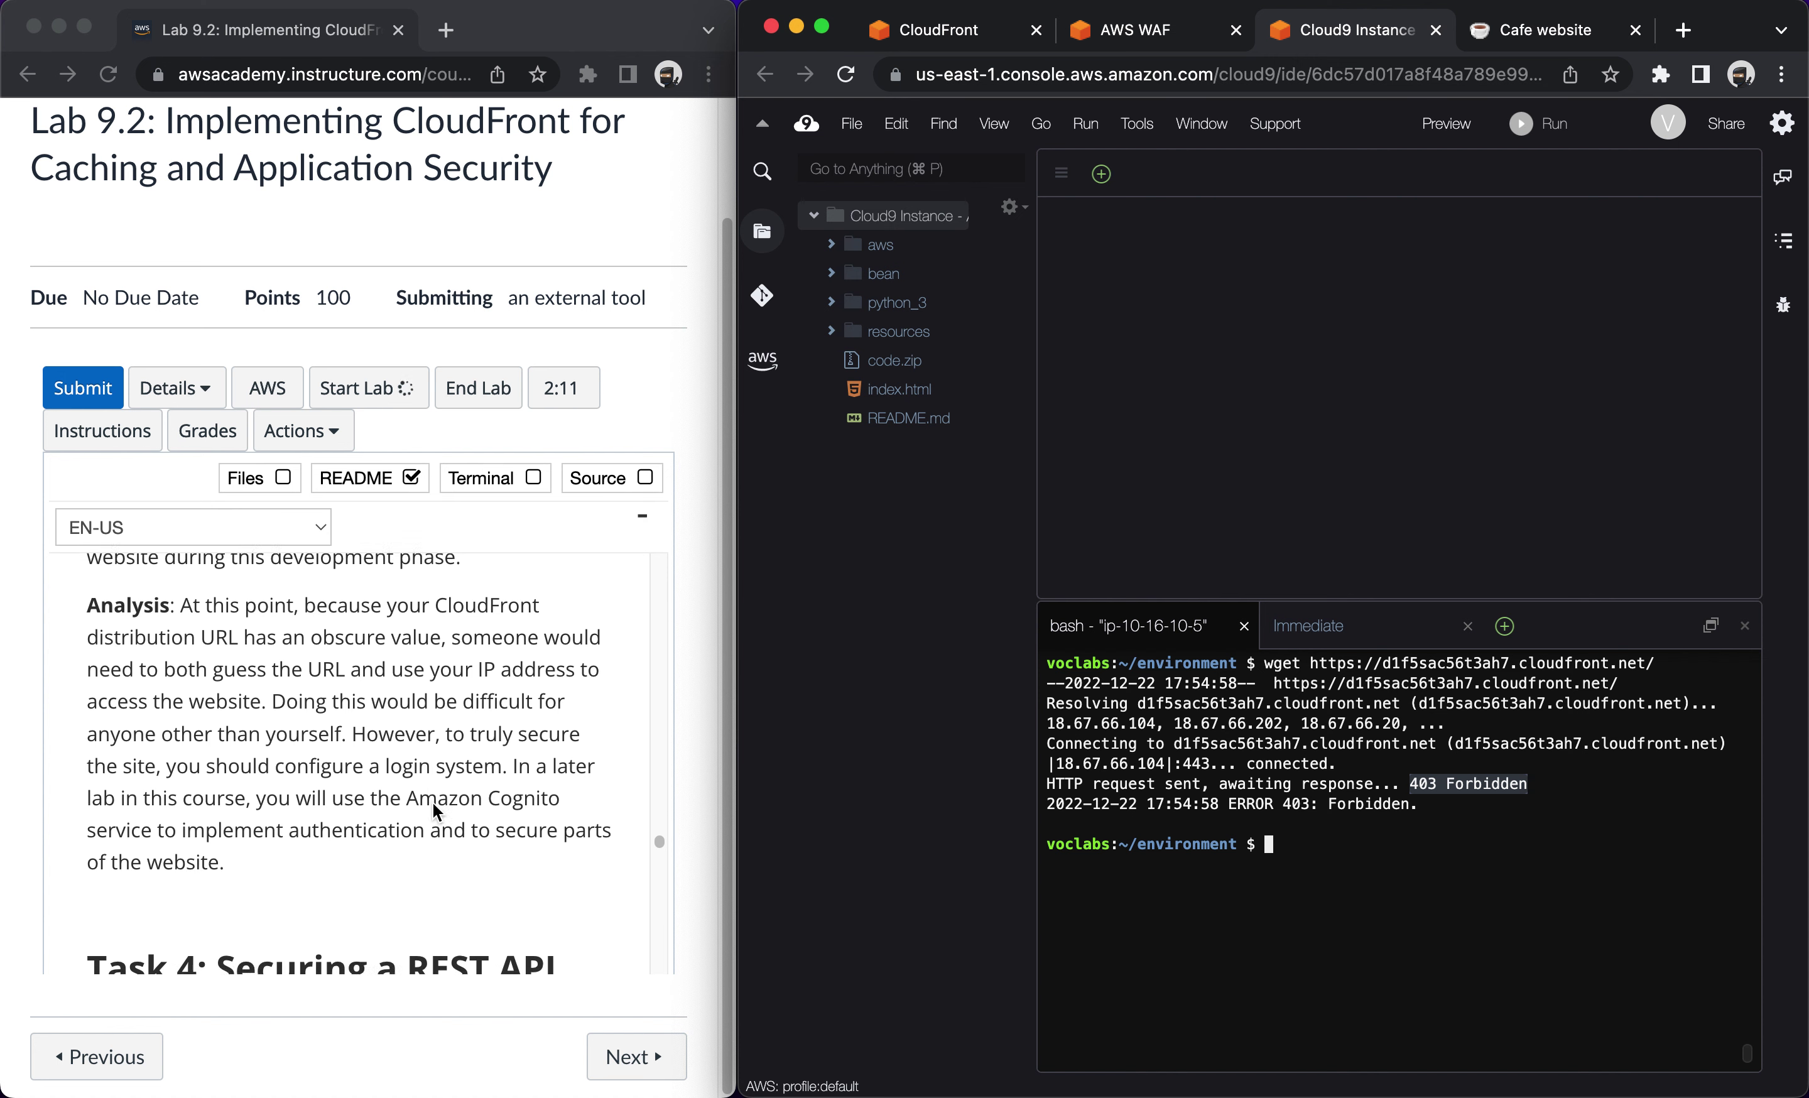
scroll(437, 813, down, 6)
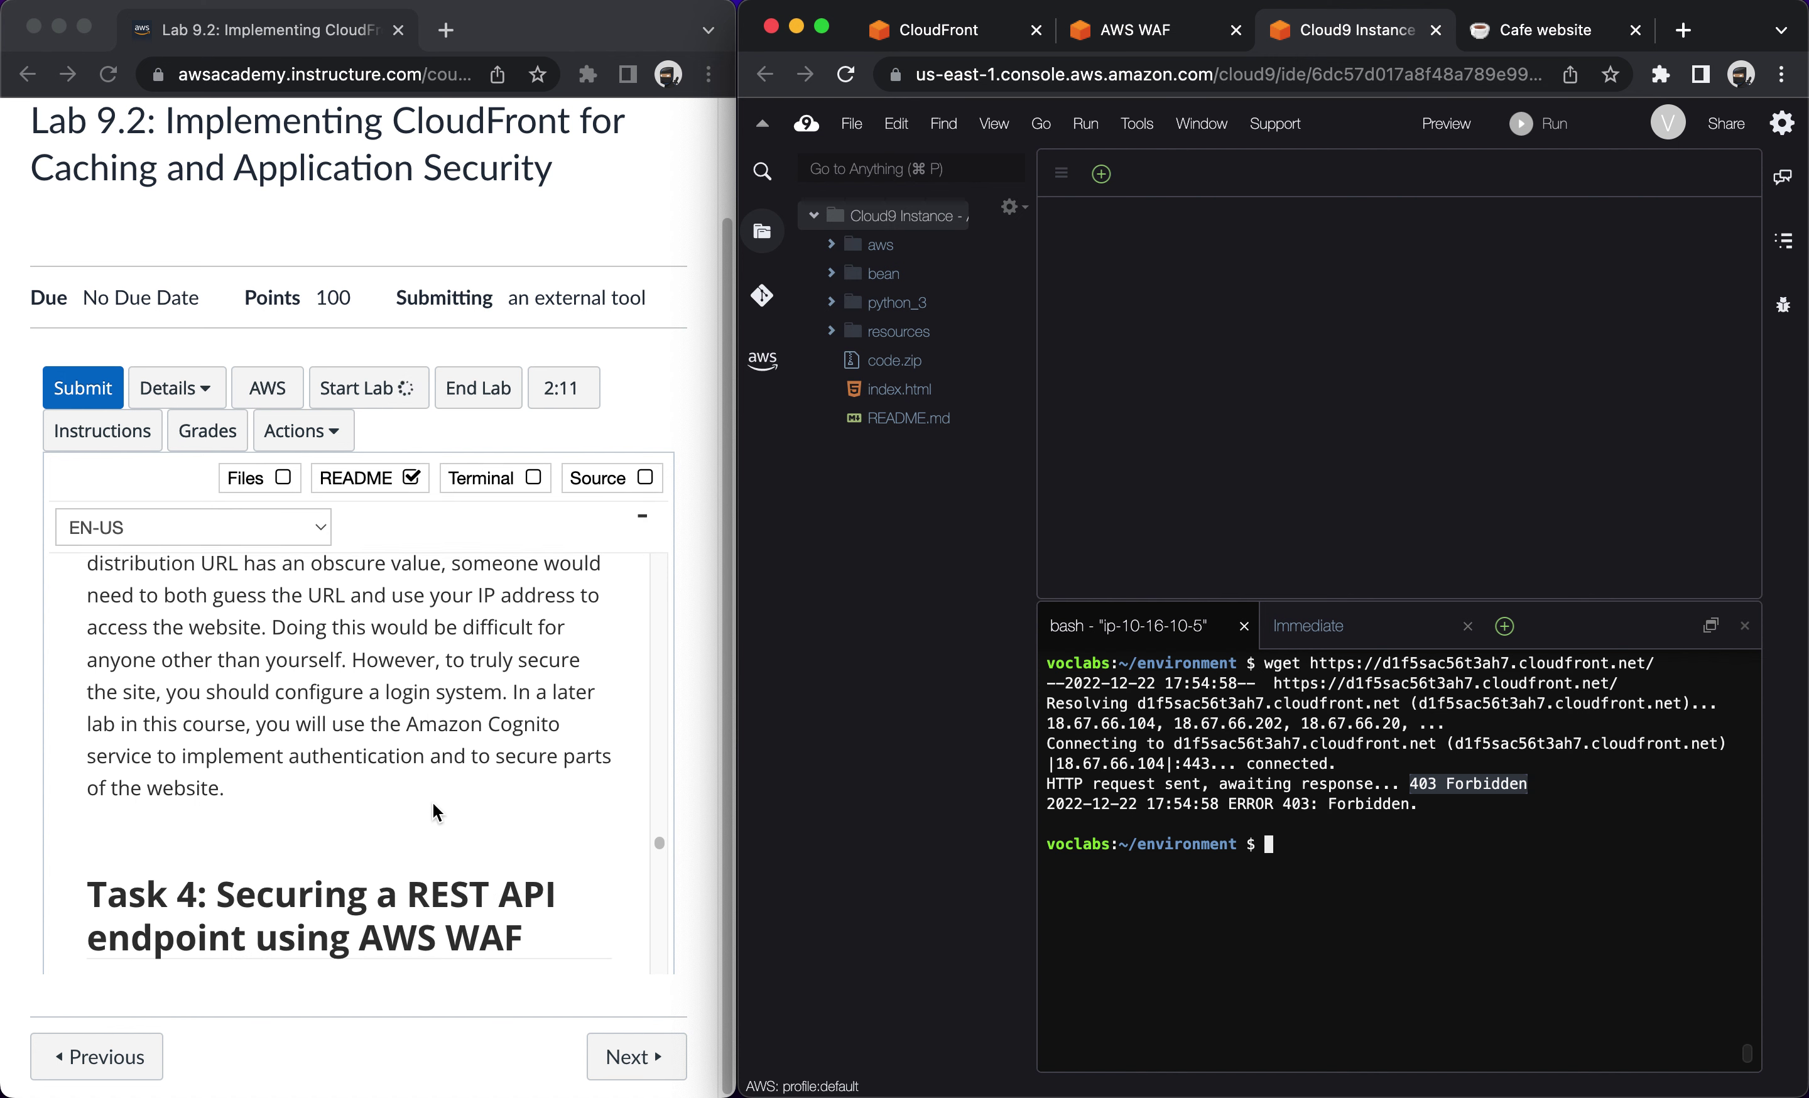
scroll(437, 813, down, 4)
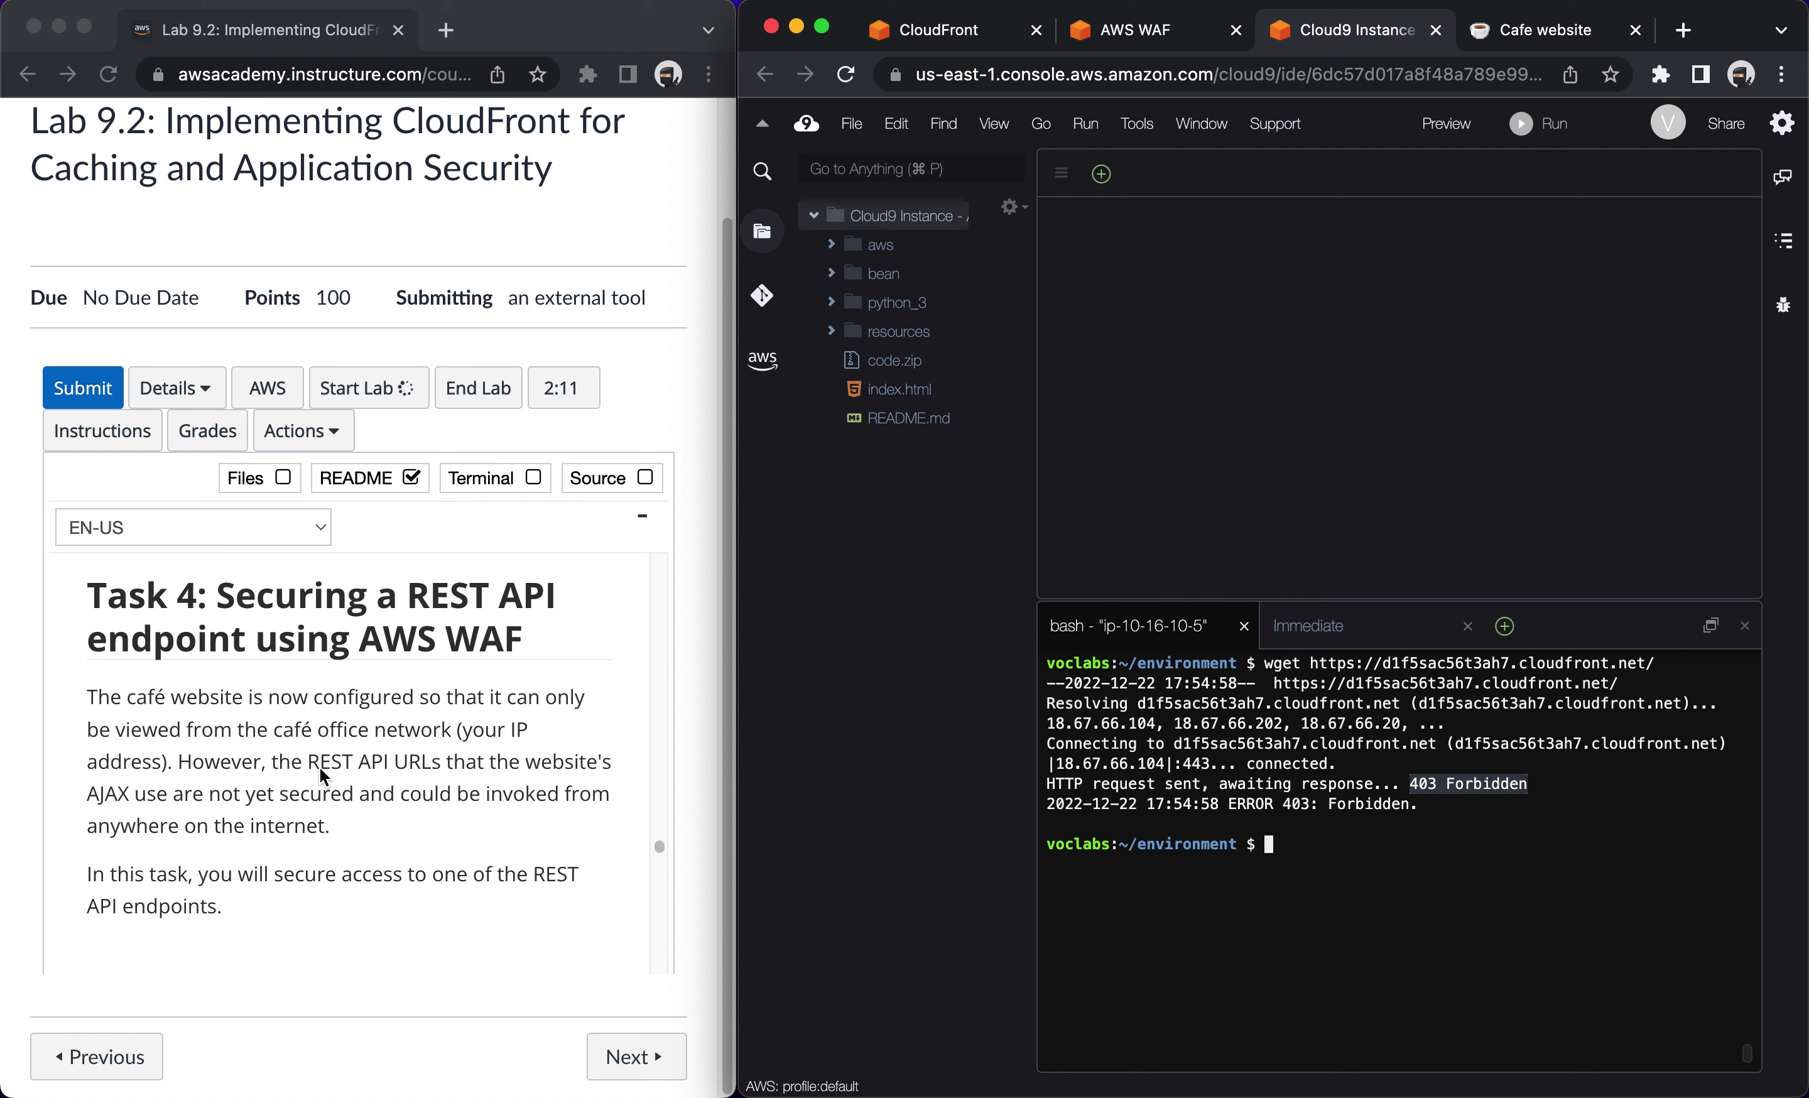
scroll(368, 795, down, 1)
scroll(367, 795, down, 5)
scroll(368, 794, down, 3)
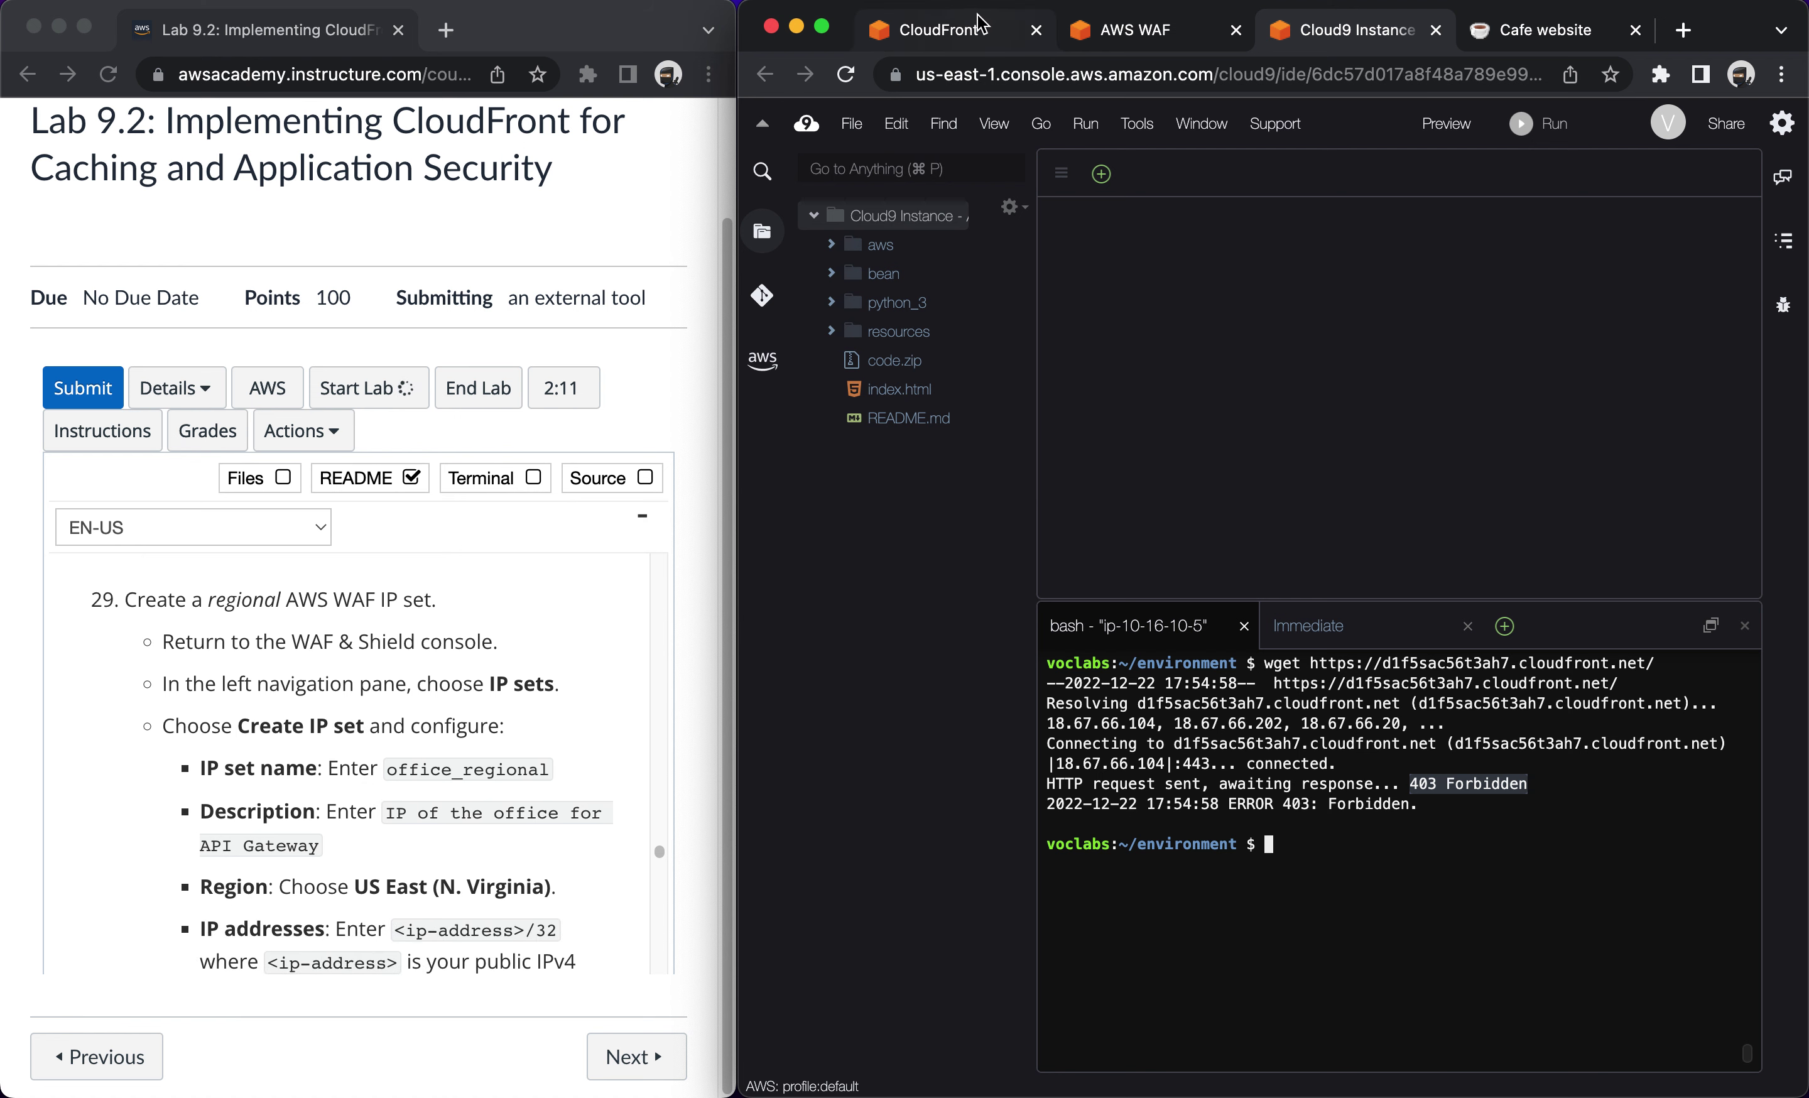
Go to the AWS WAF IP sets and start creating an IP set in the US East (N. Virginia) region.
click(981, 24)
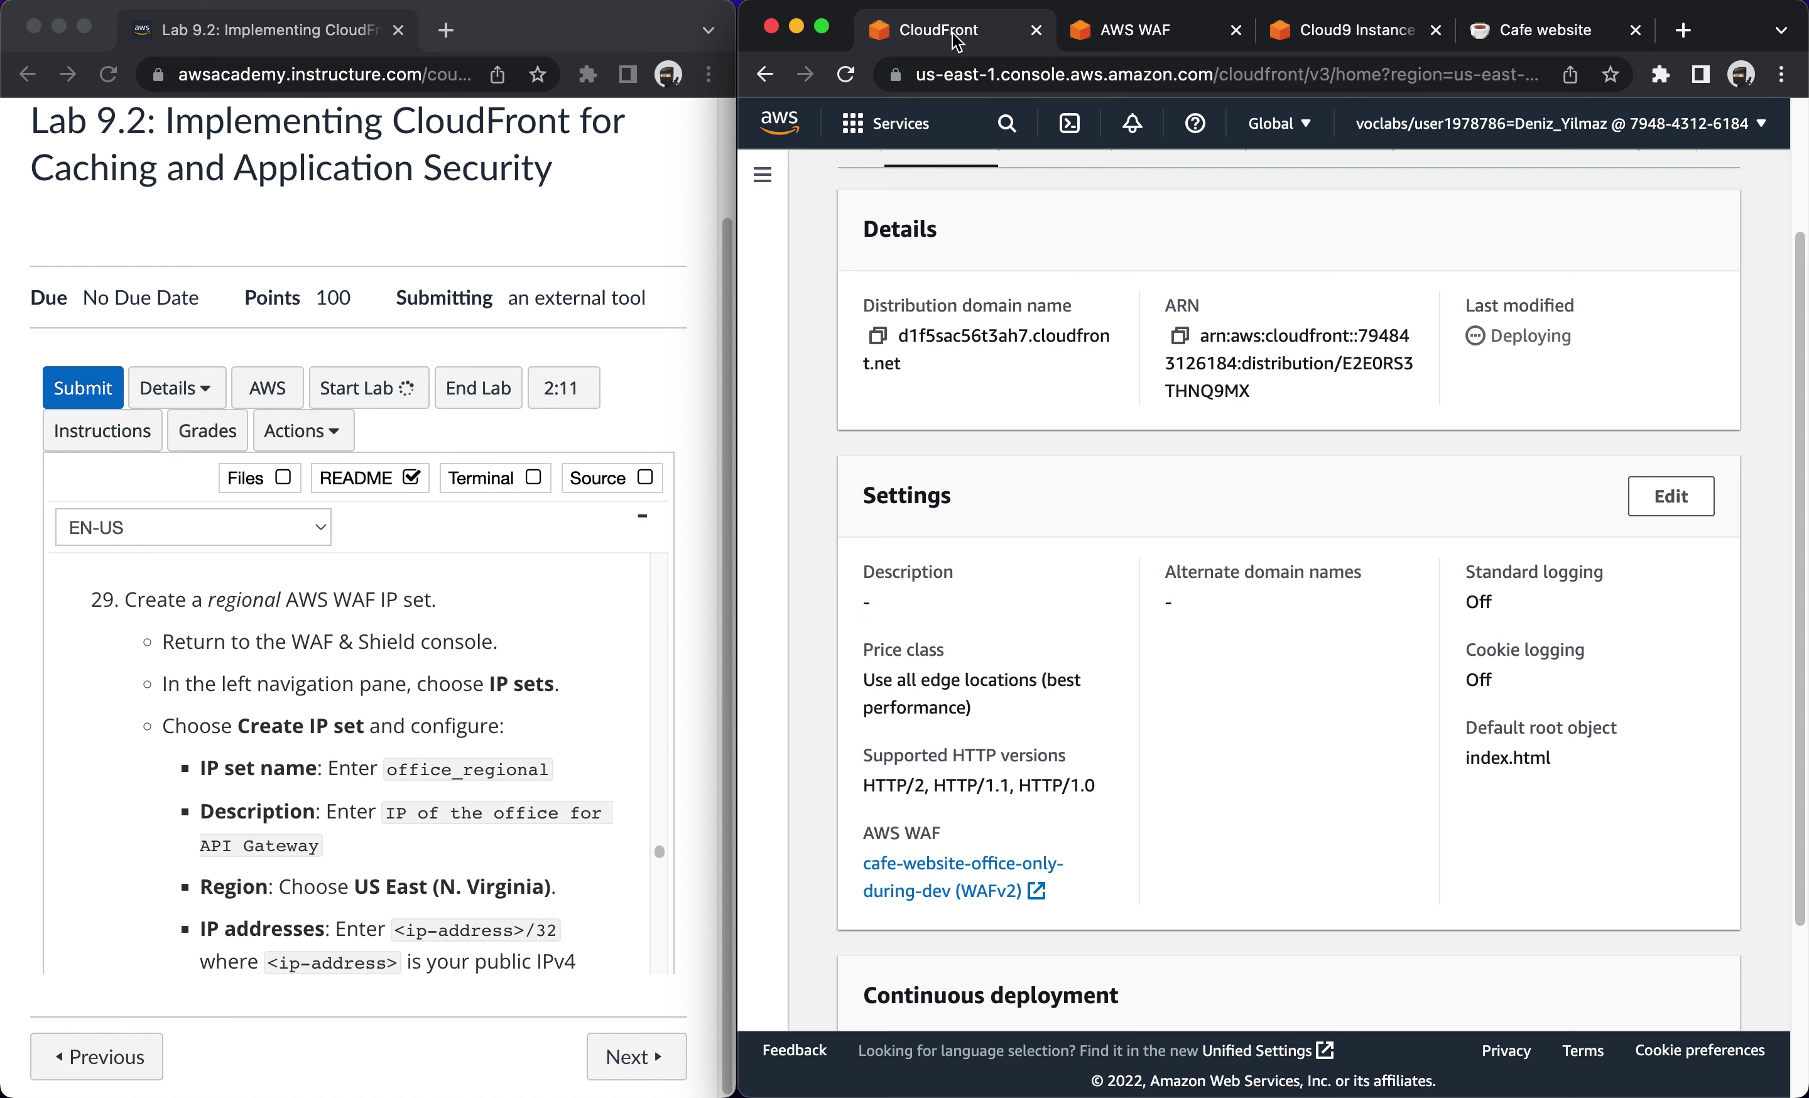
click(1103, 34)
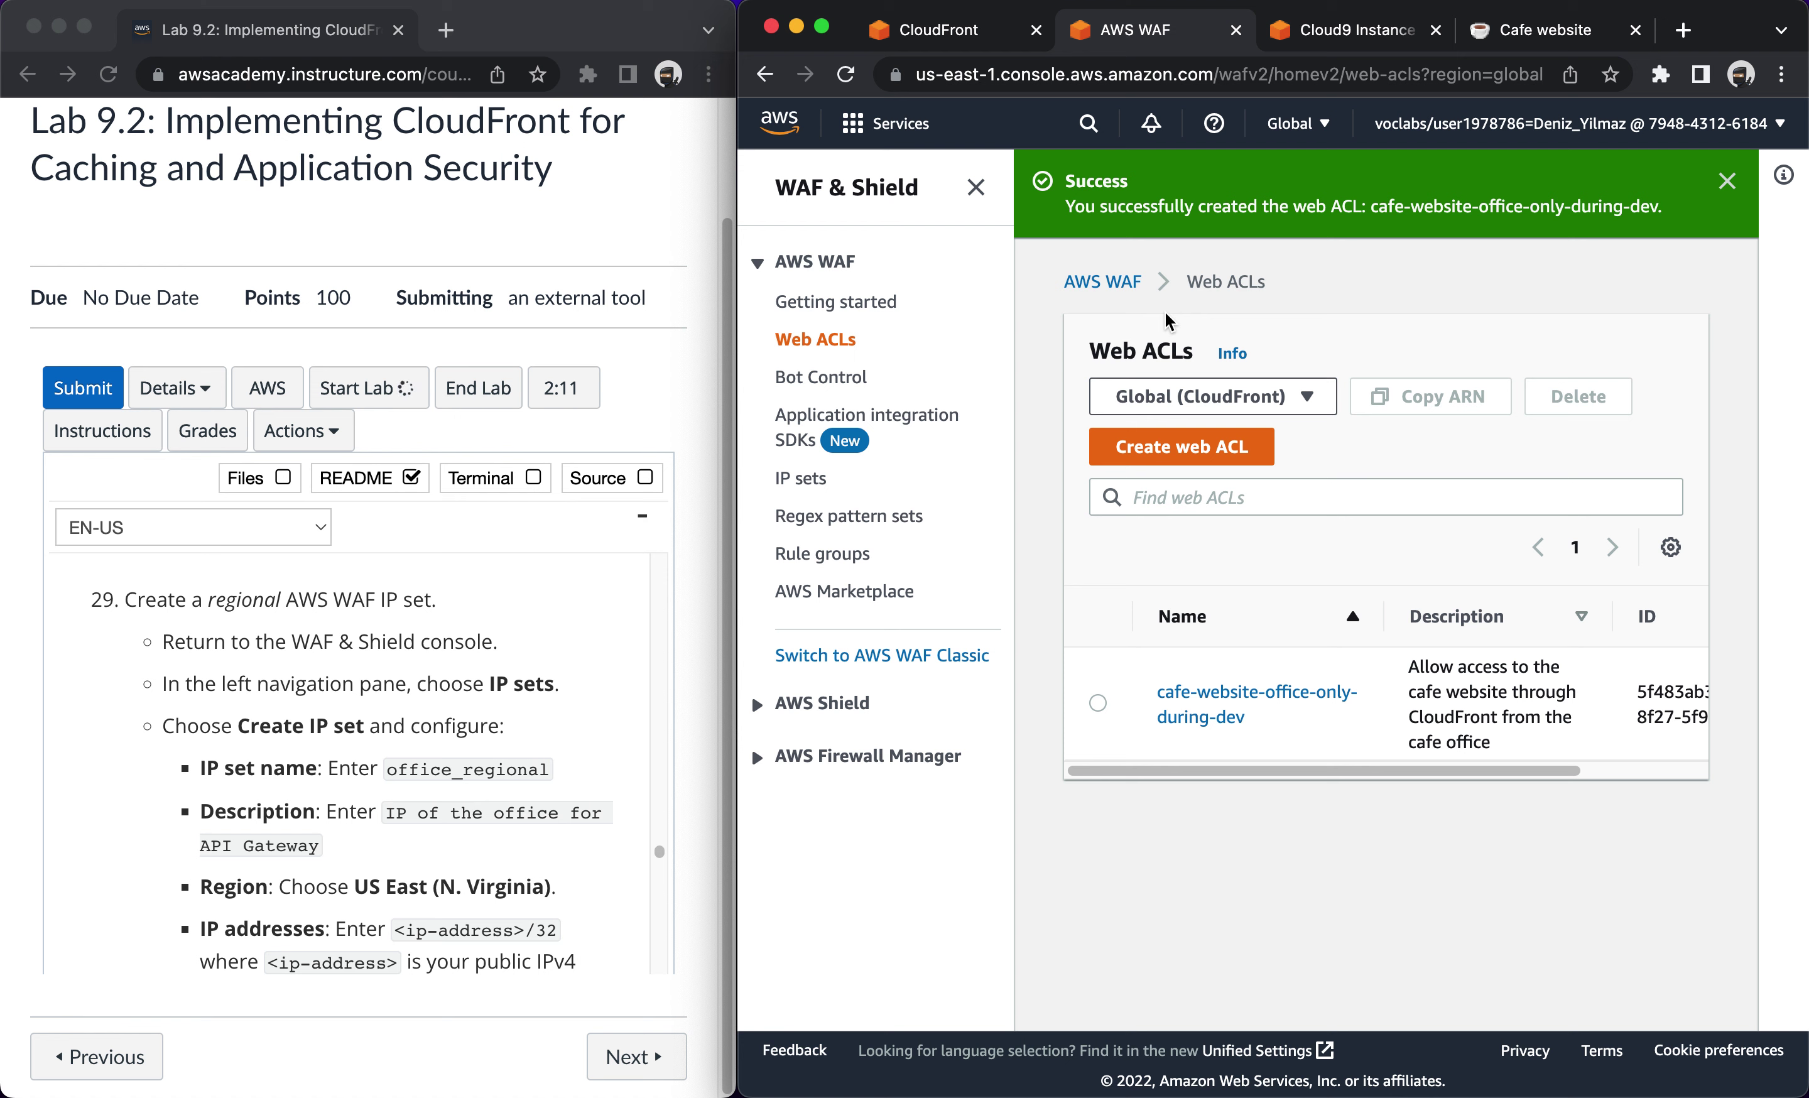
click(817, 479)
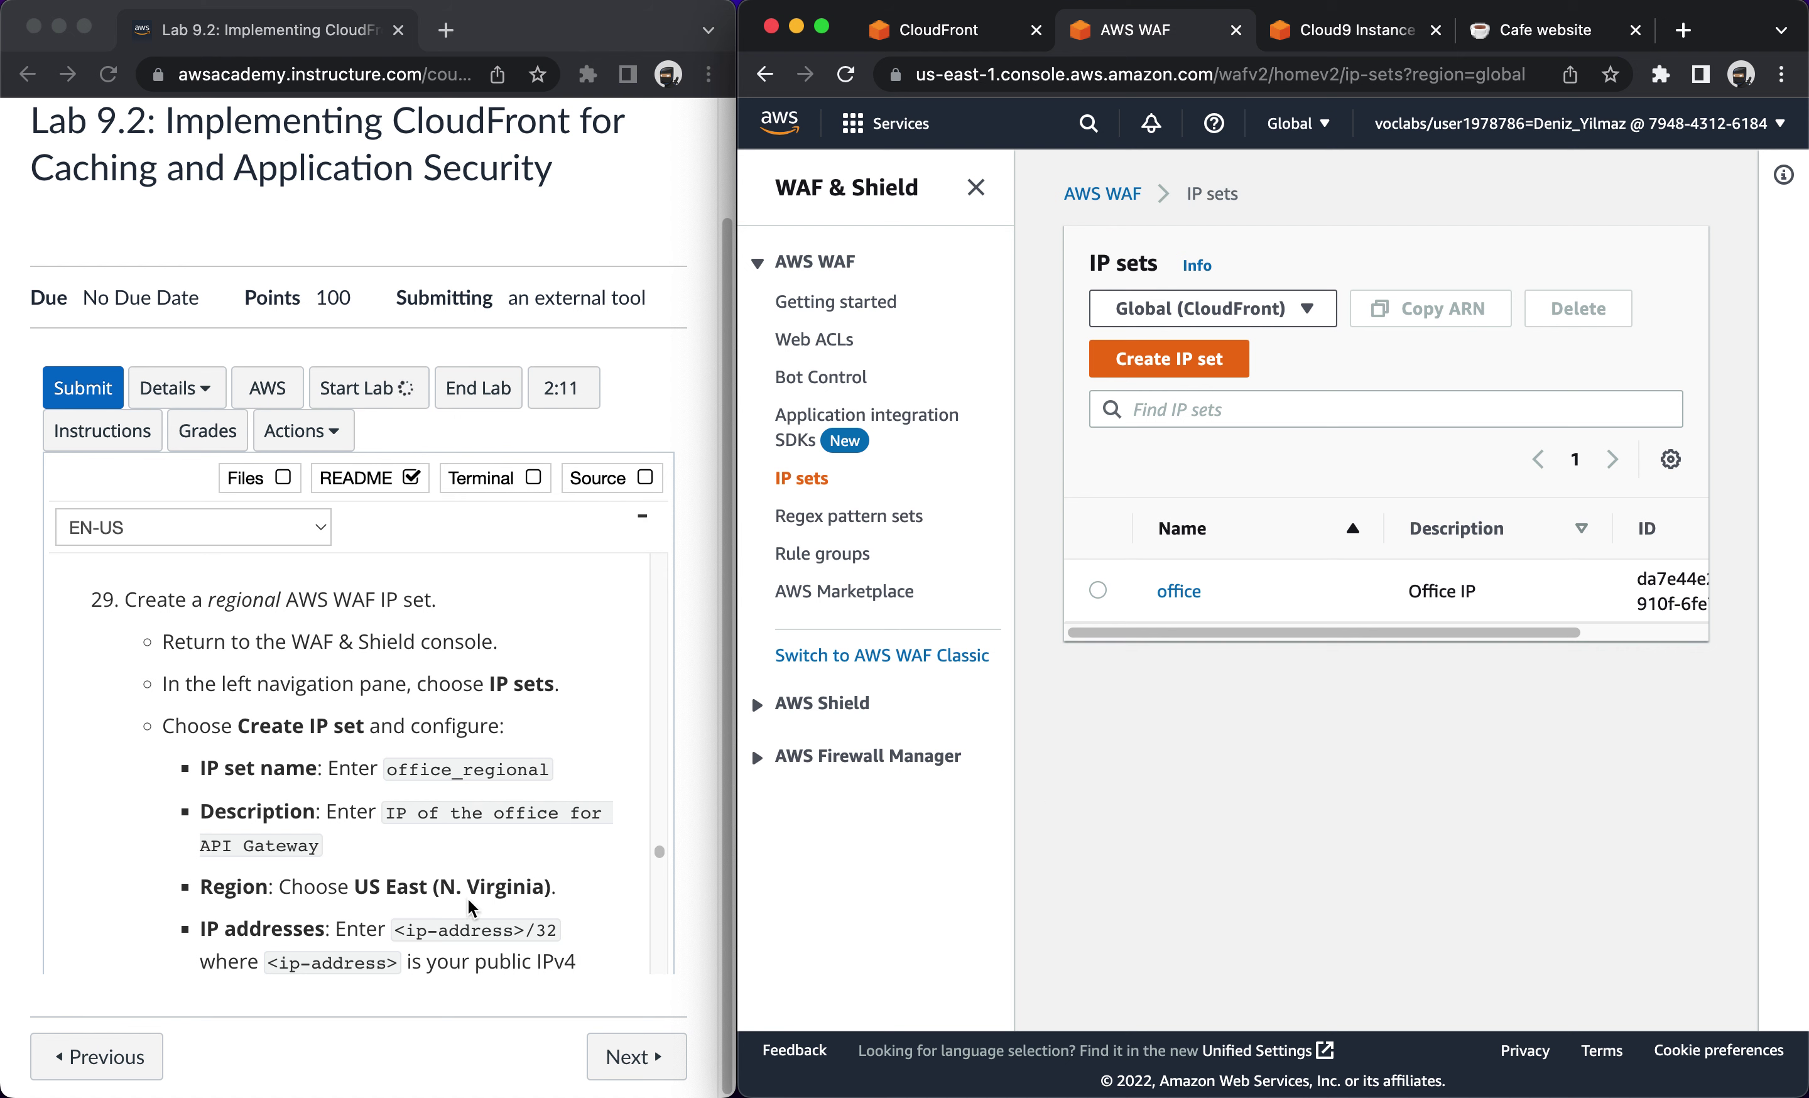
scroll(418, 916, down, 2)
scroll(417, 914, down, 4)
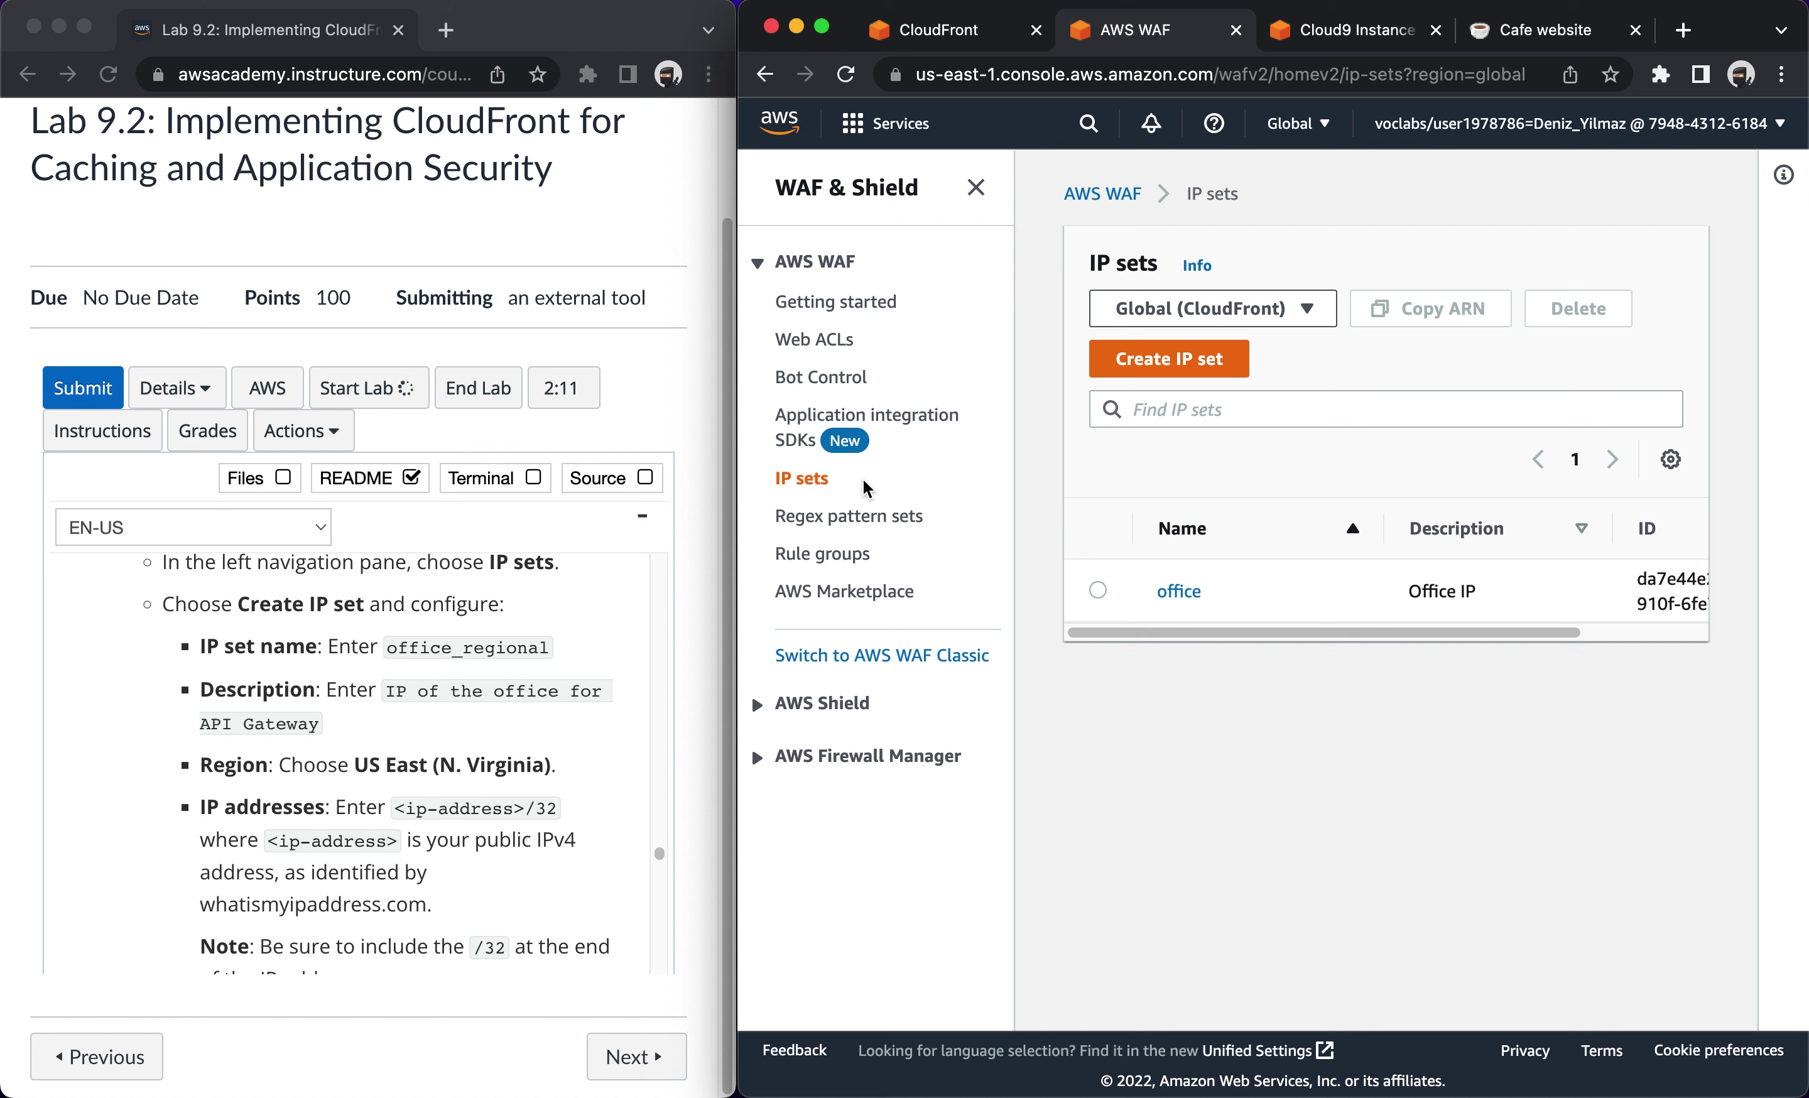
click(1126, 311)
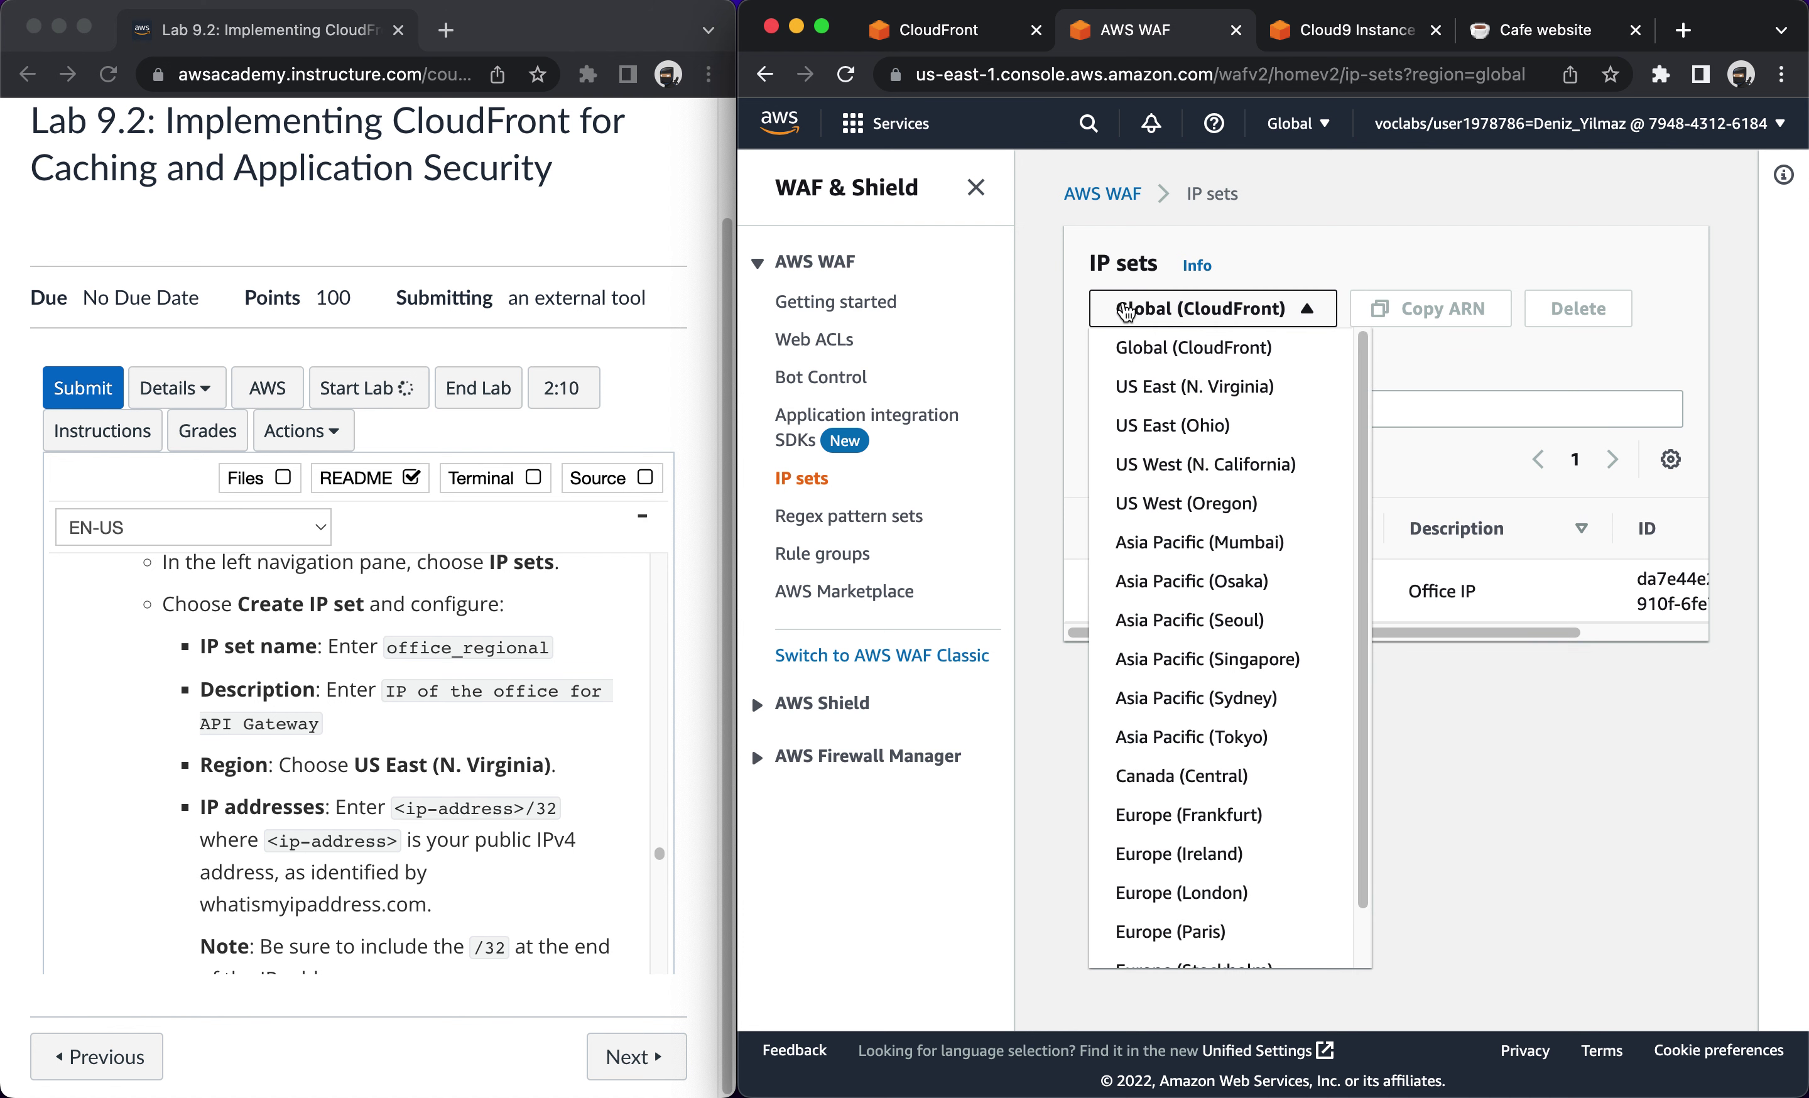
click(1149, 386)
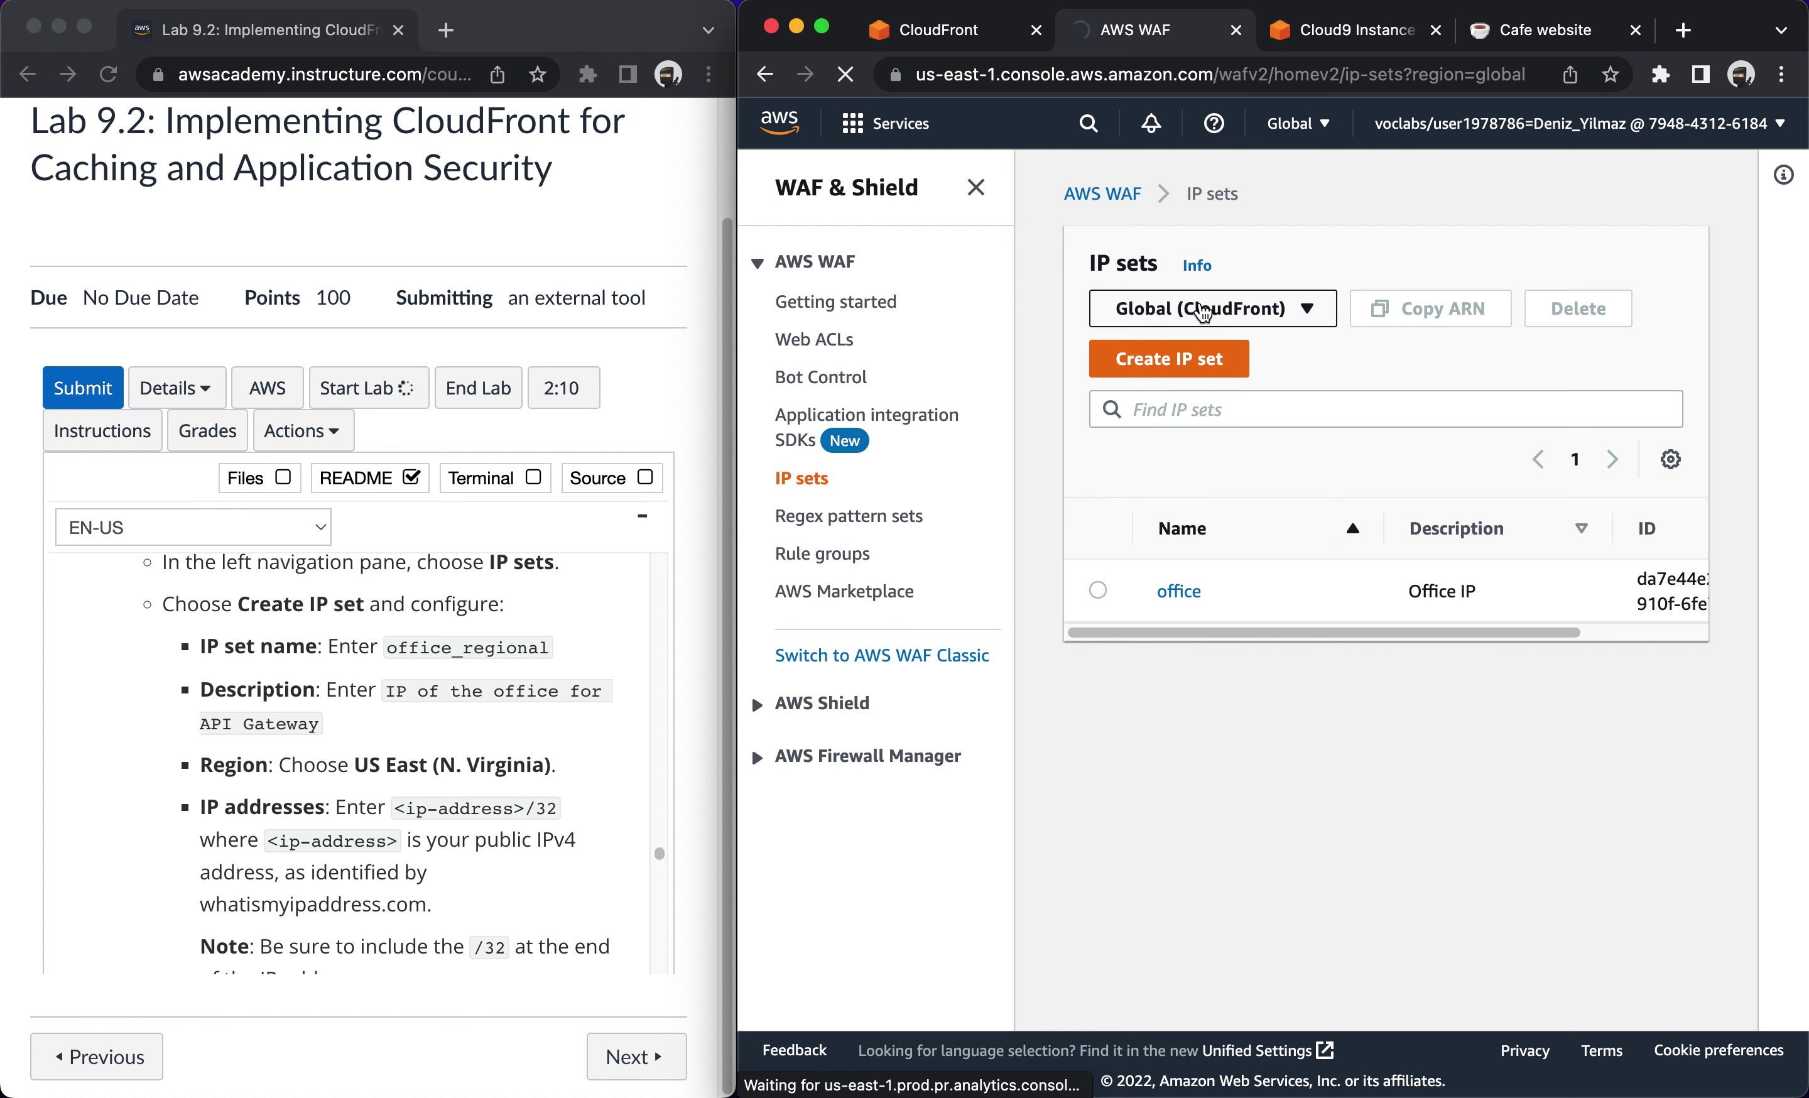
click(1200, 367)
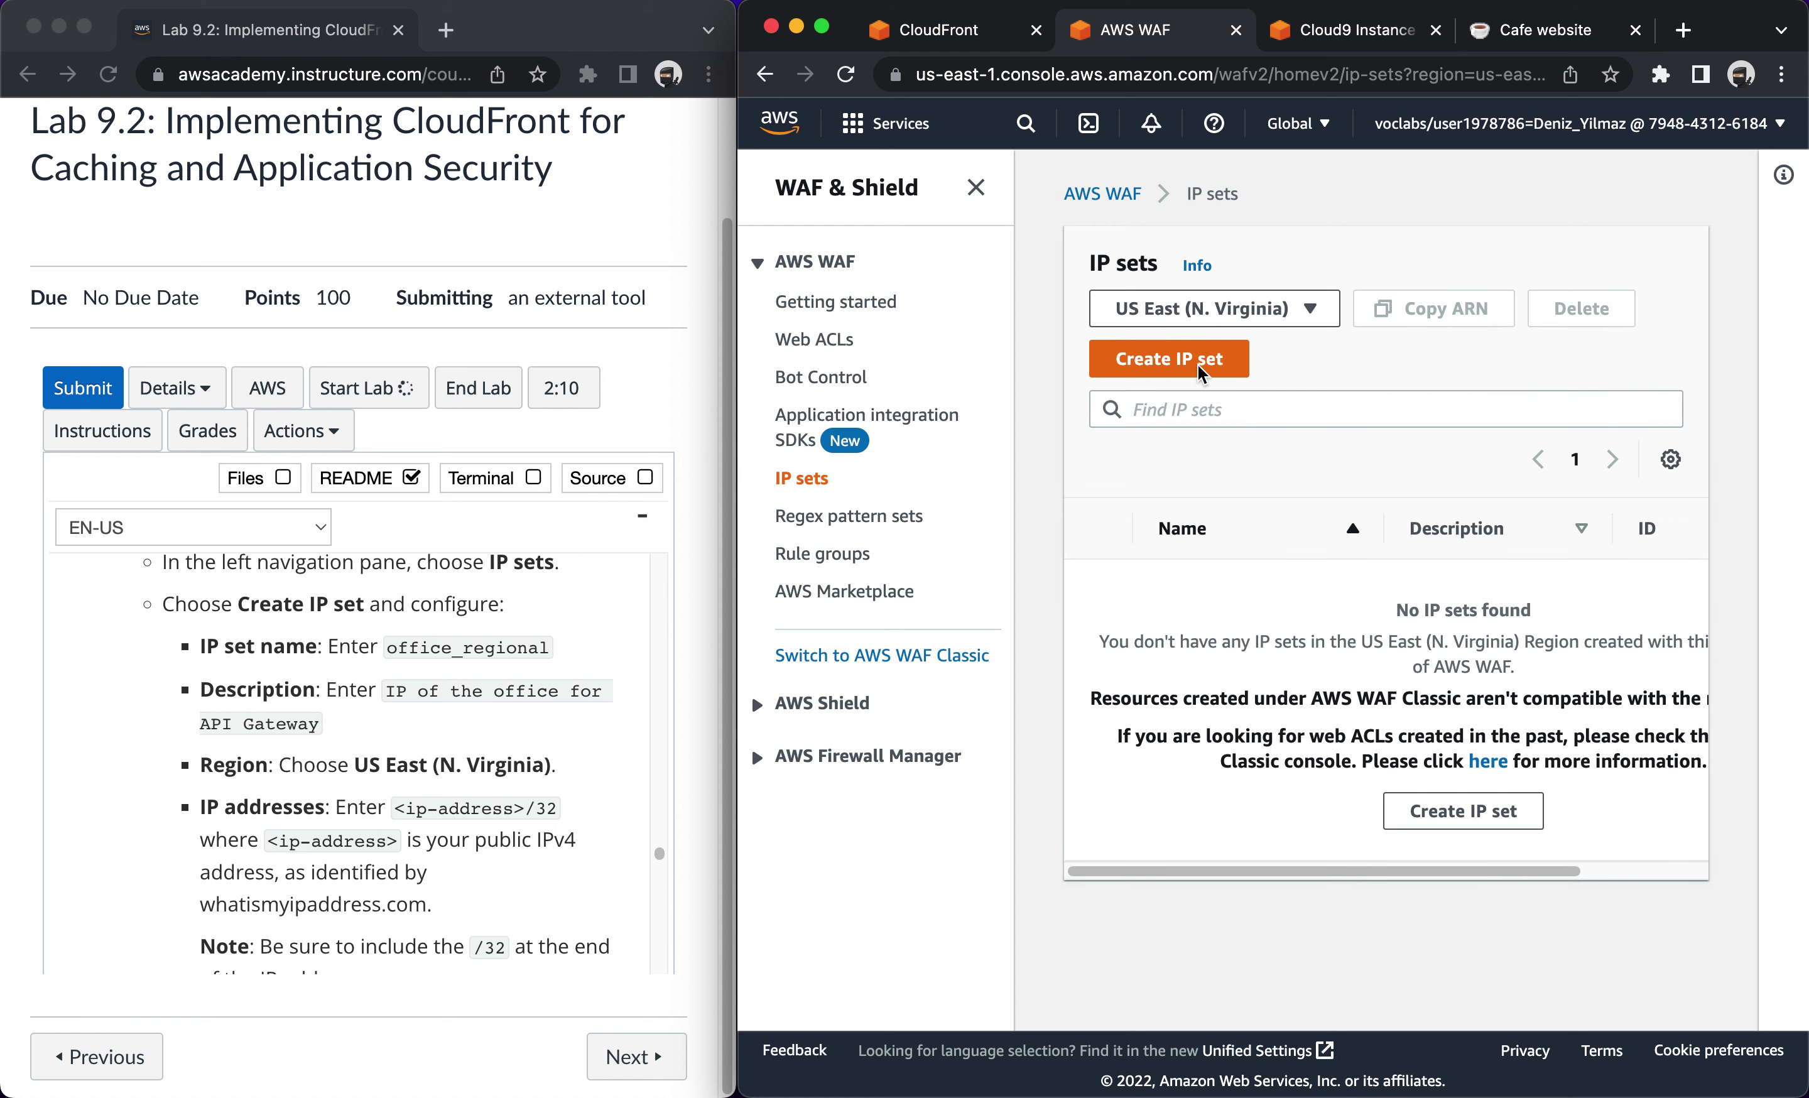
click(1179, 358)
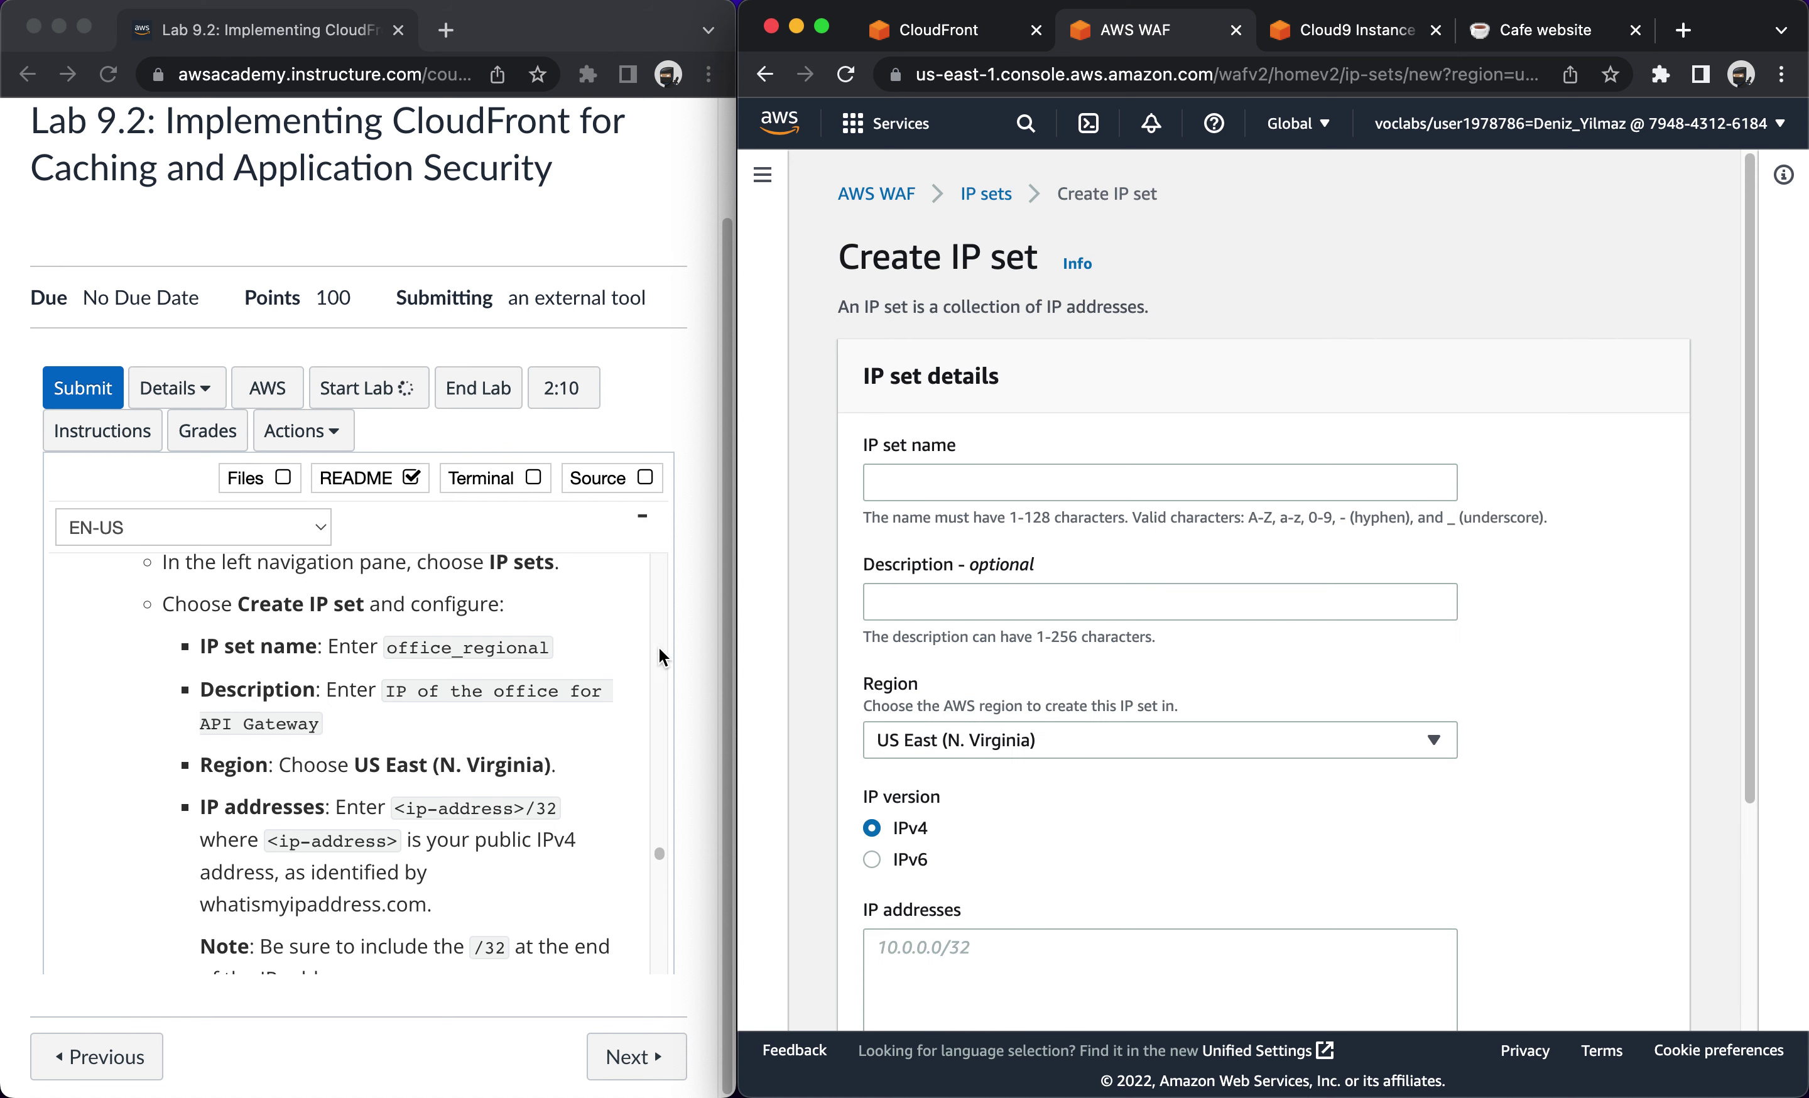
Name the IP set office_regional and set its description to "IP of the office for API Gateway", both copied from the lab instructions.
click(421, 652)
drag(394, 649, 601, 642)
key(super+c)
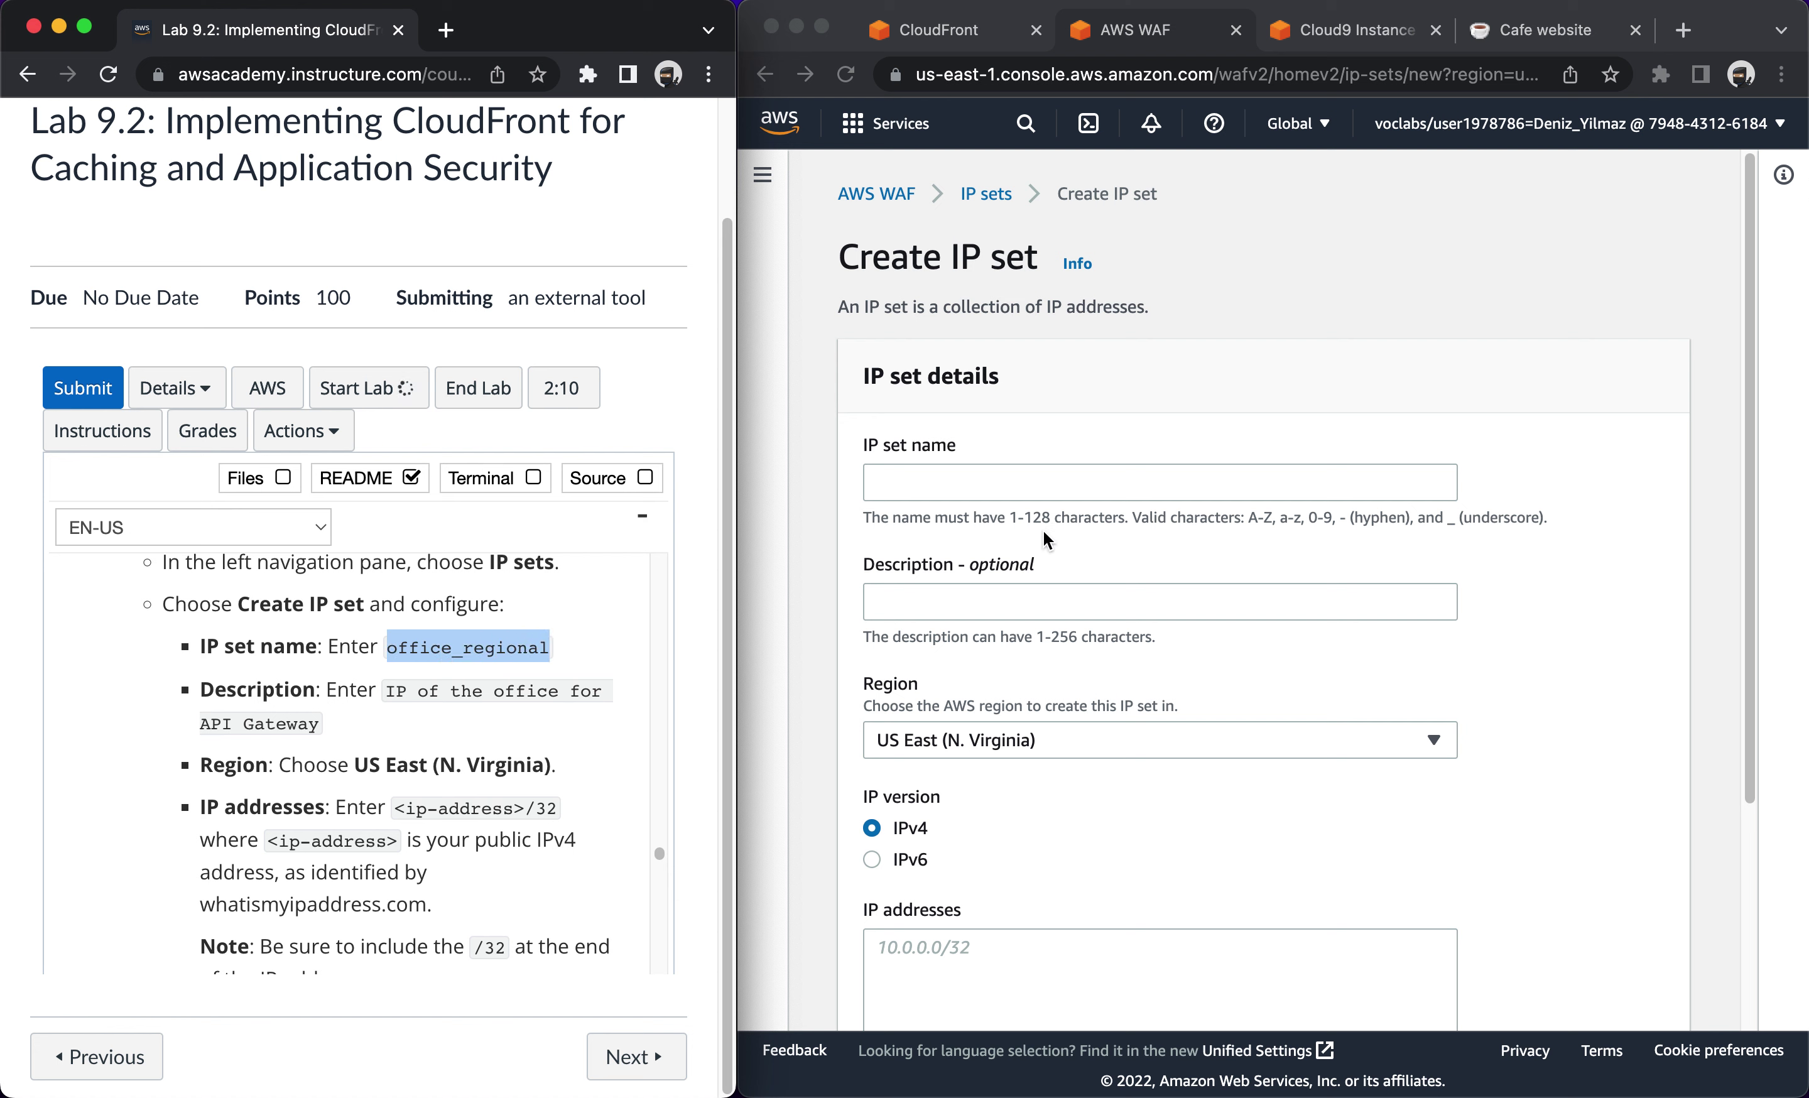
click(1040, 494)
key(super+v)
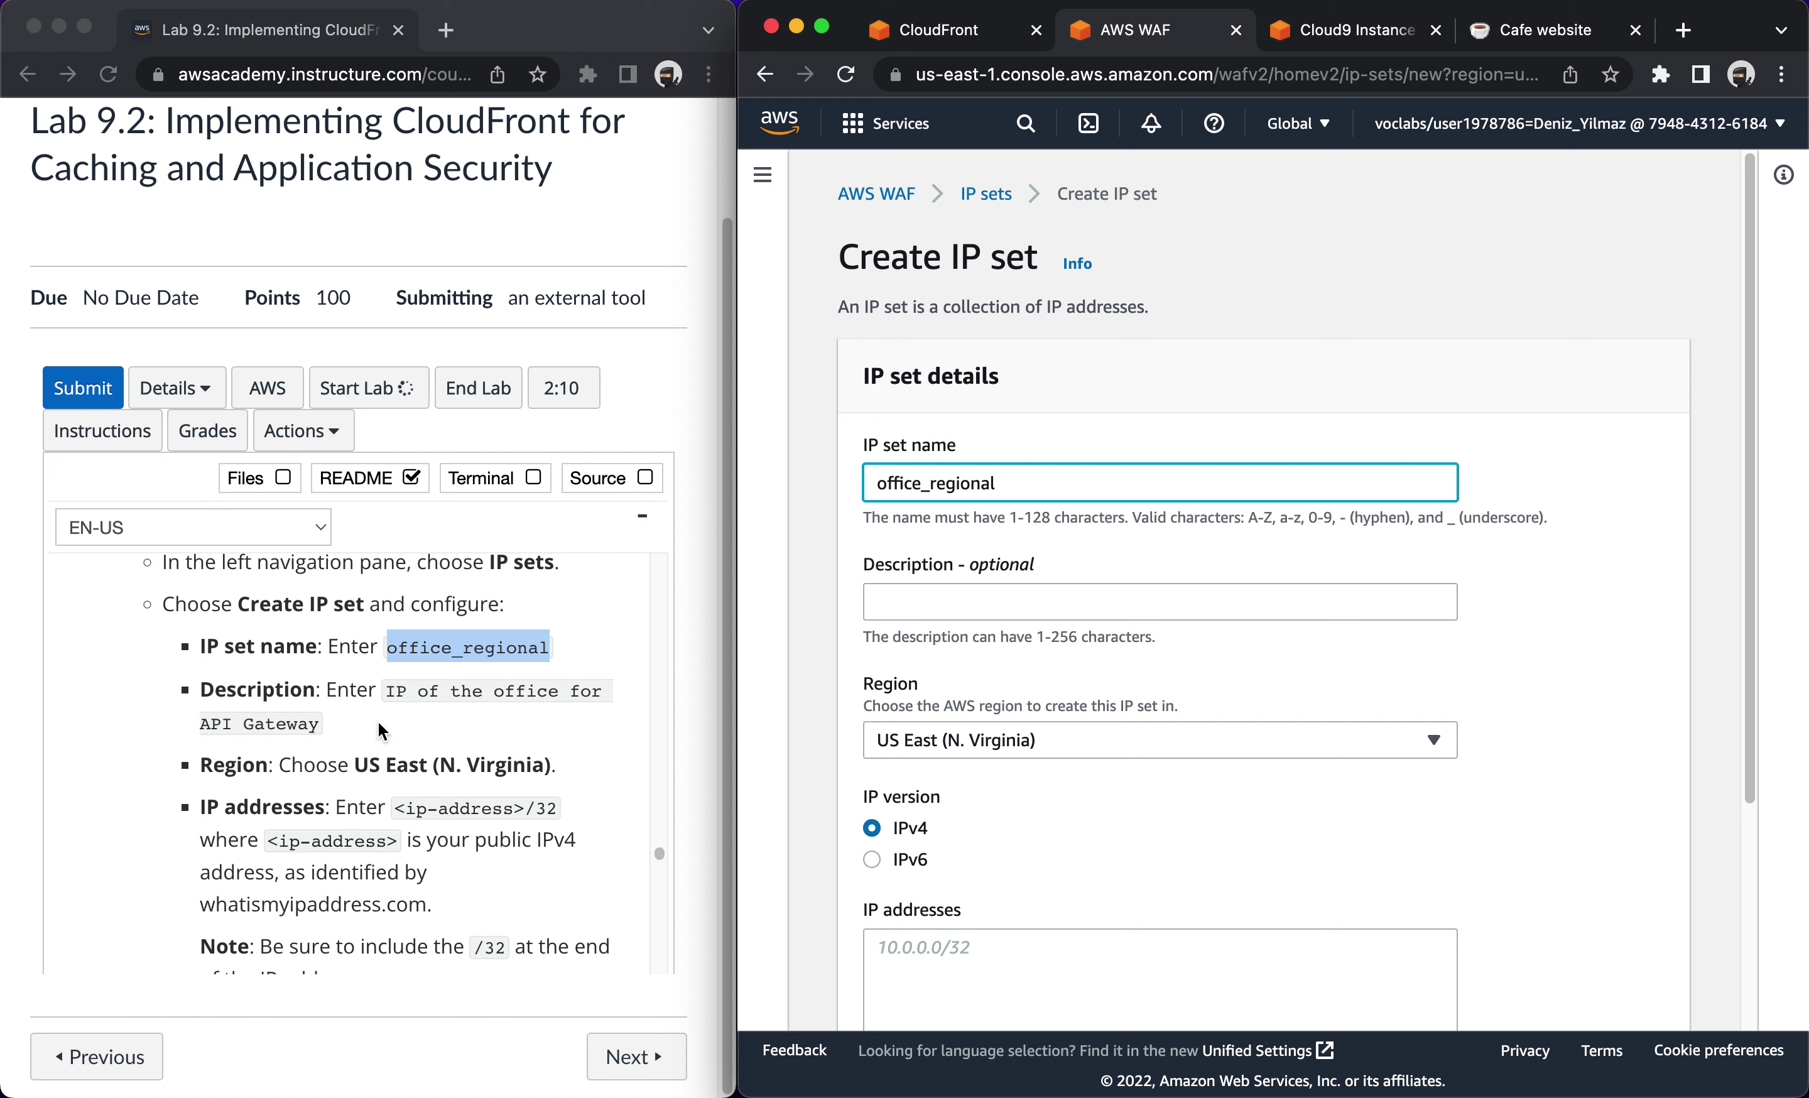
click(388, 689)
drag(388, 689, 316, 728)
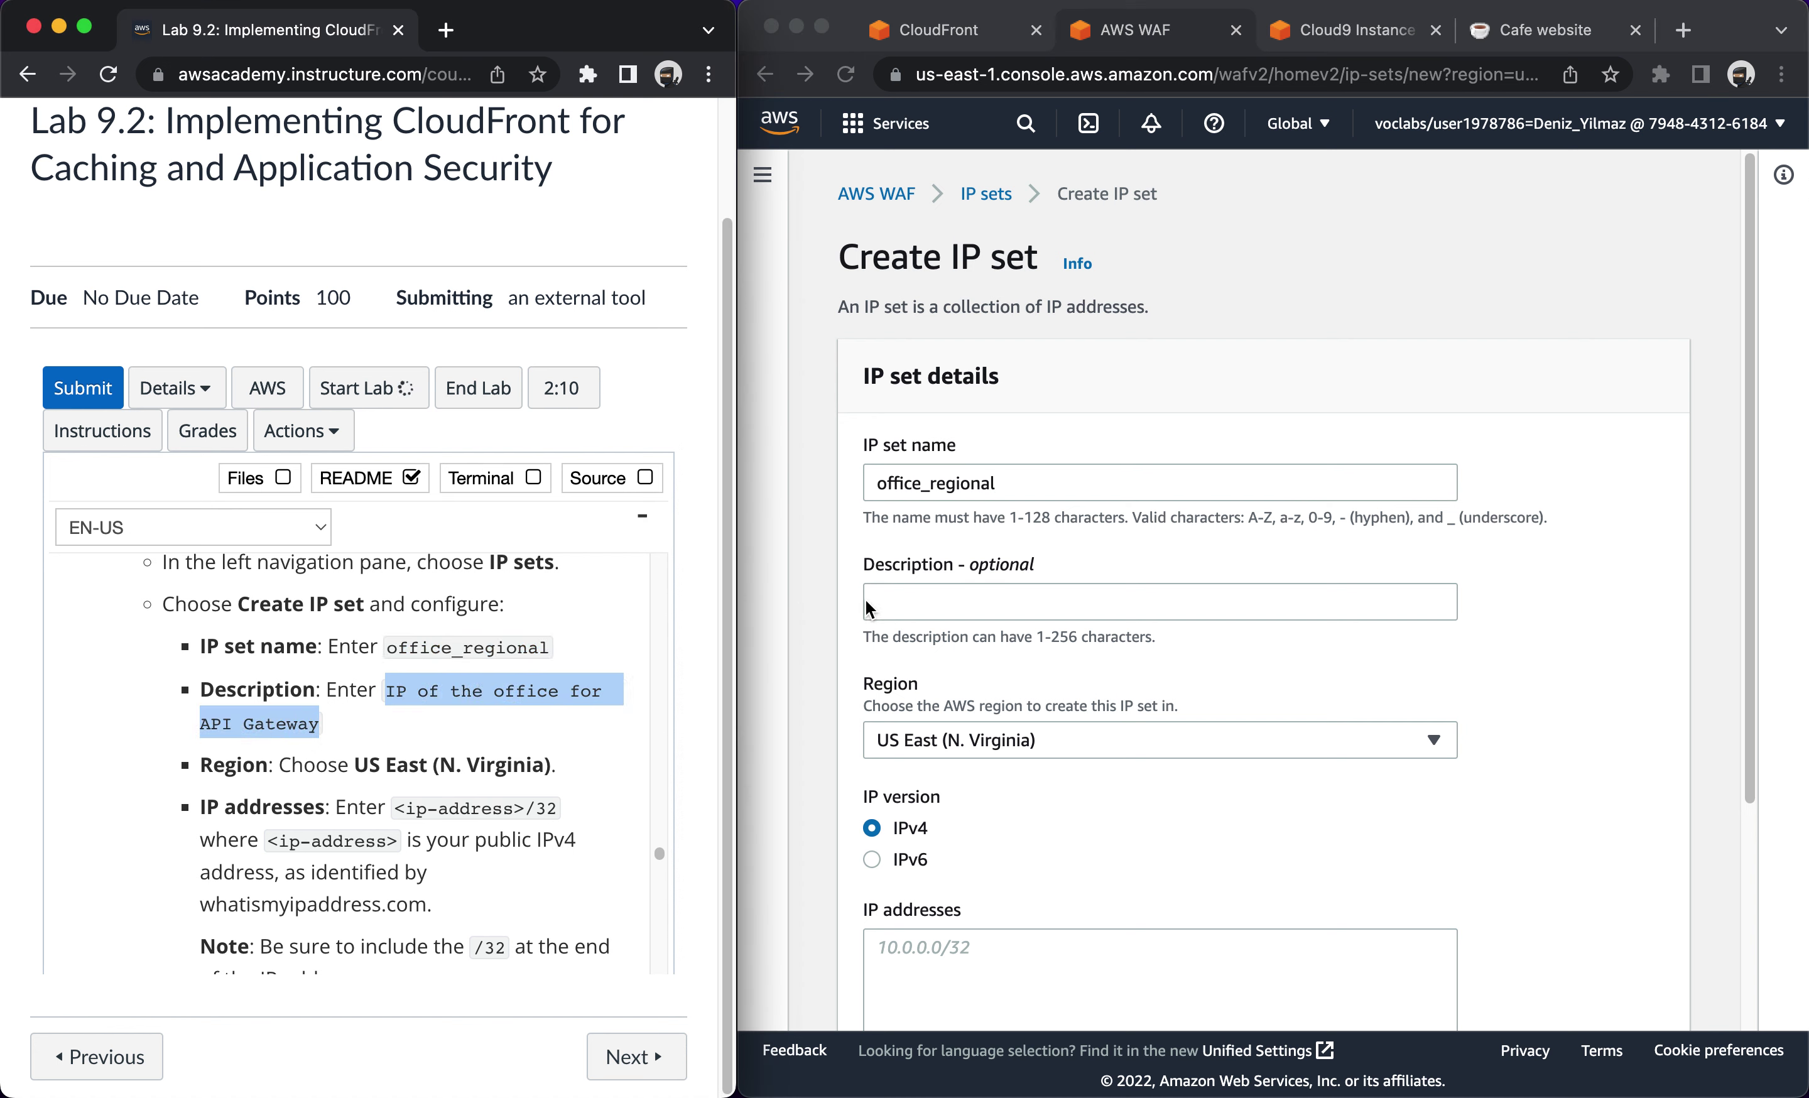
click(909, 598)
key(super+v)
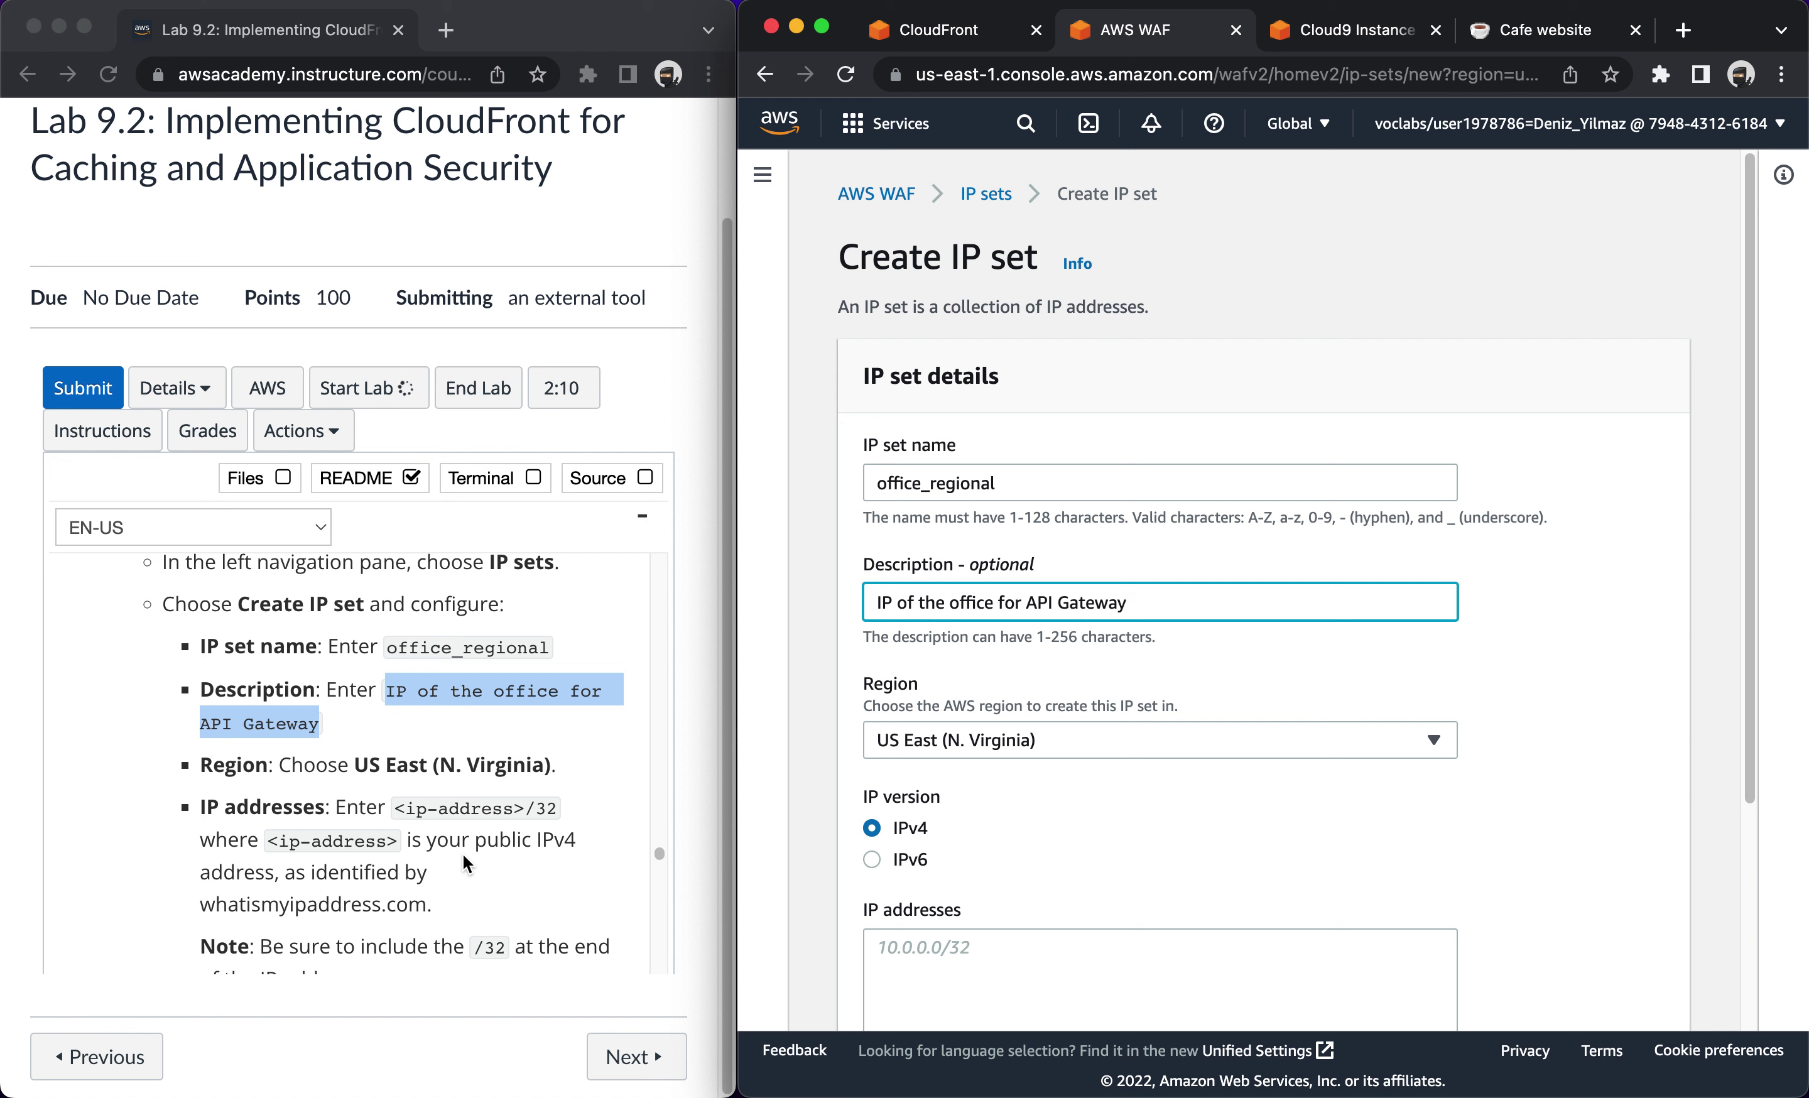
Enter 86.4.3.1/32 as the IP set's address in CIDR format and submit the IP set for creation.
scroll(456, 848, down, 2)
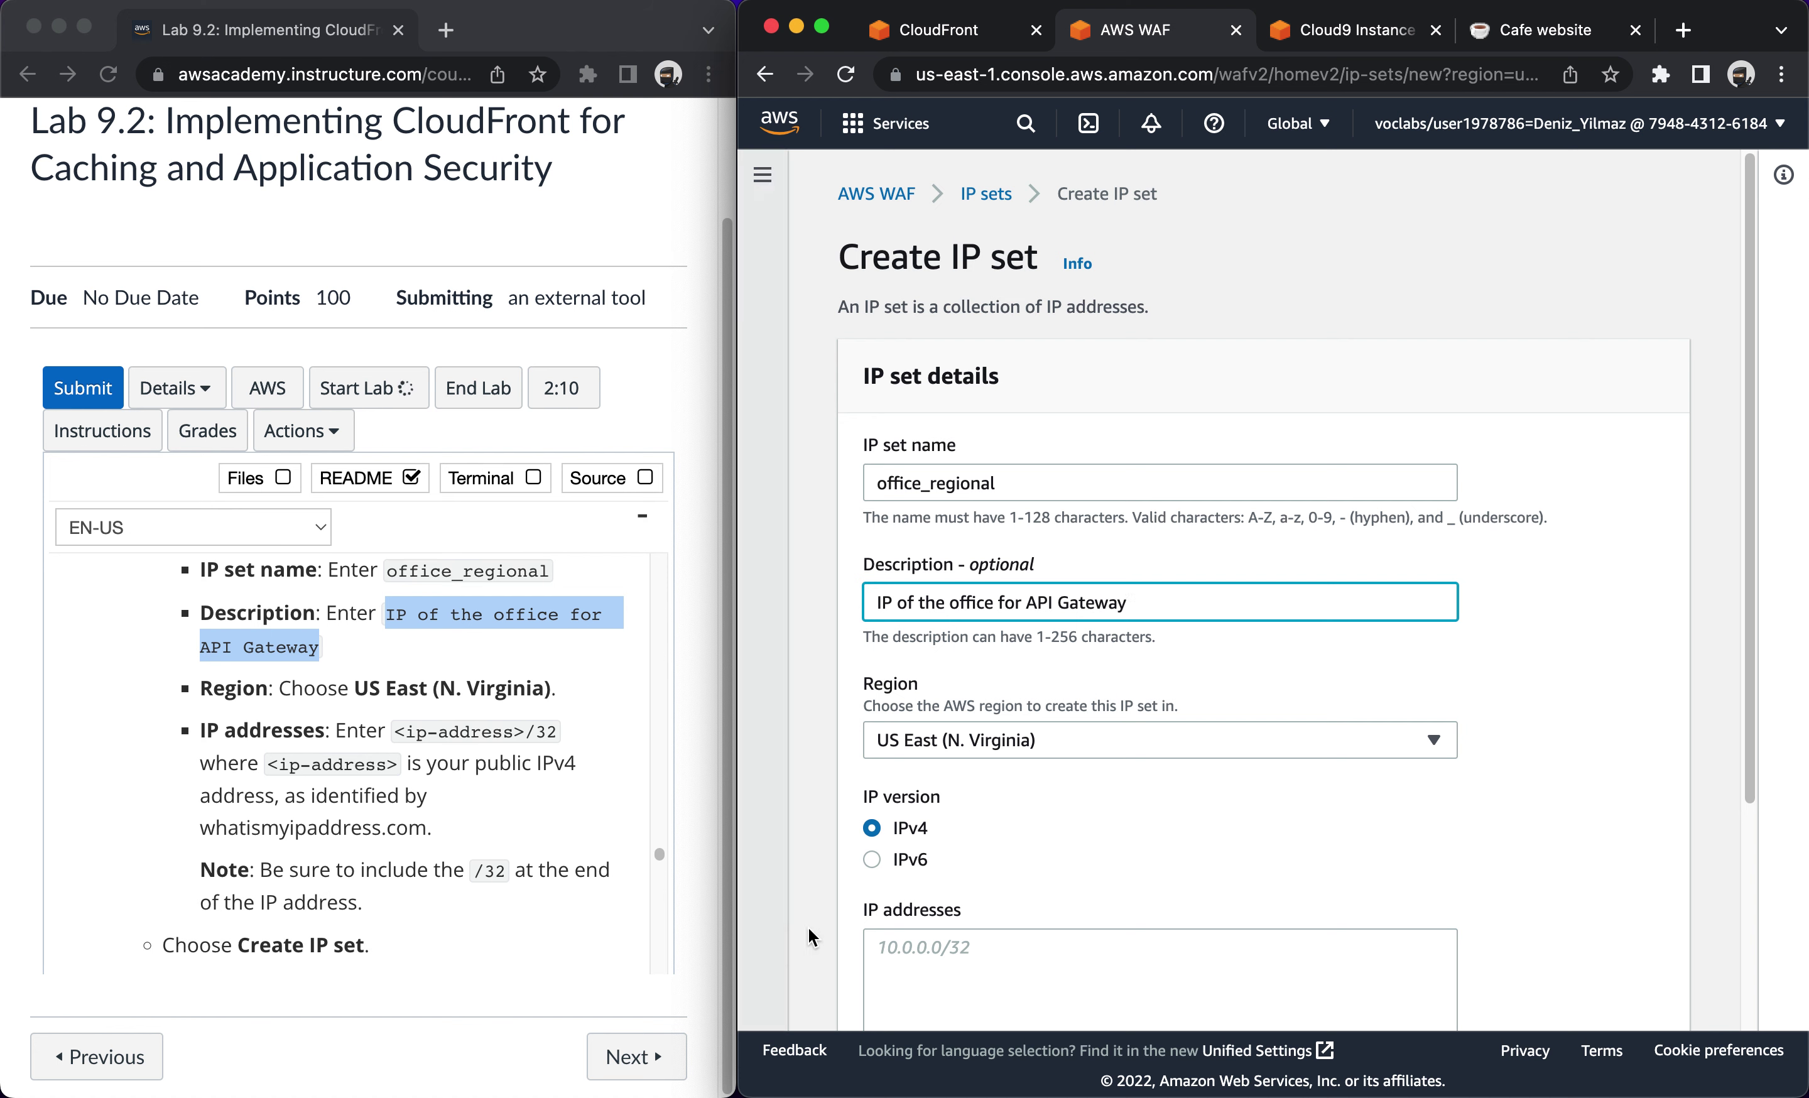
scroll(980, 829, down, 1)
click(939, 877)
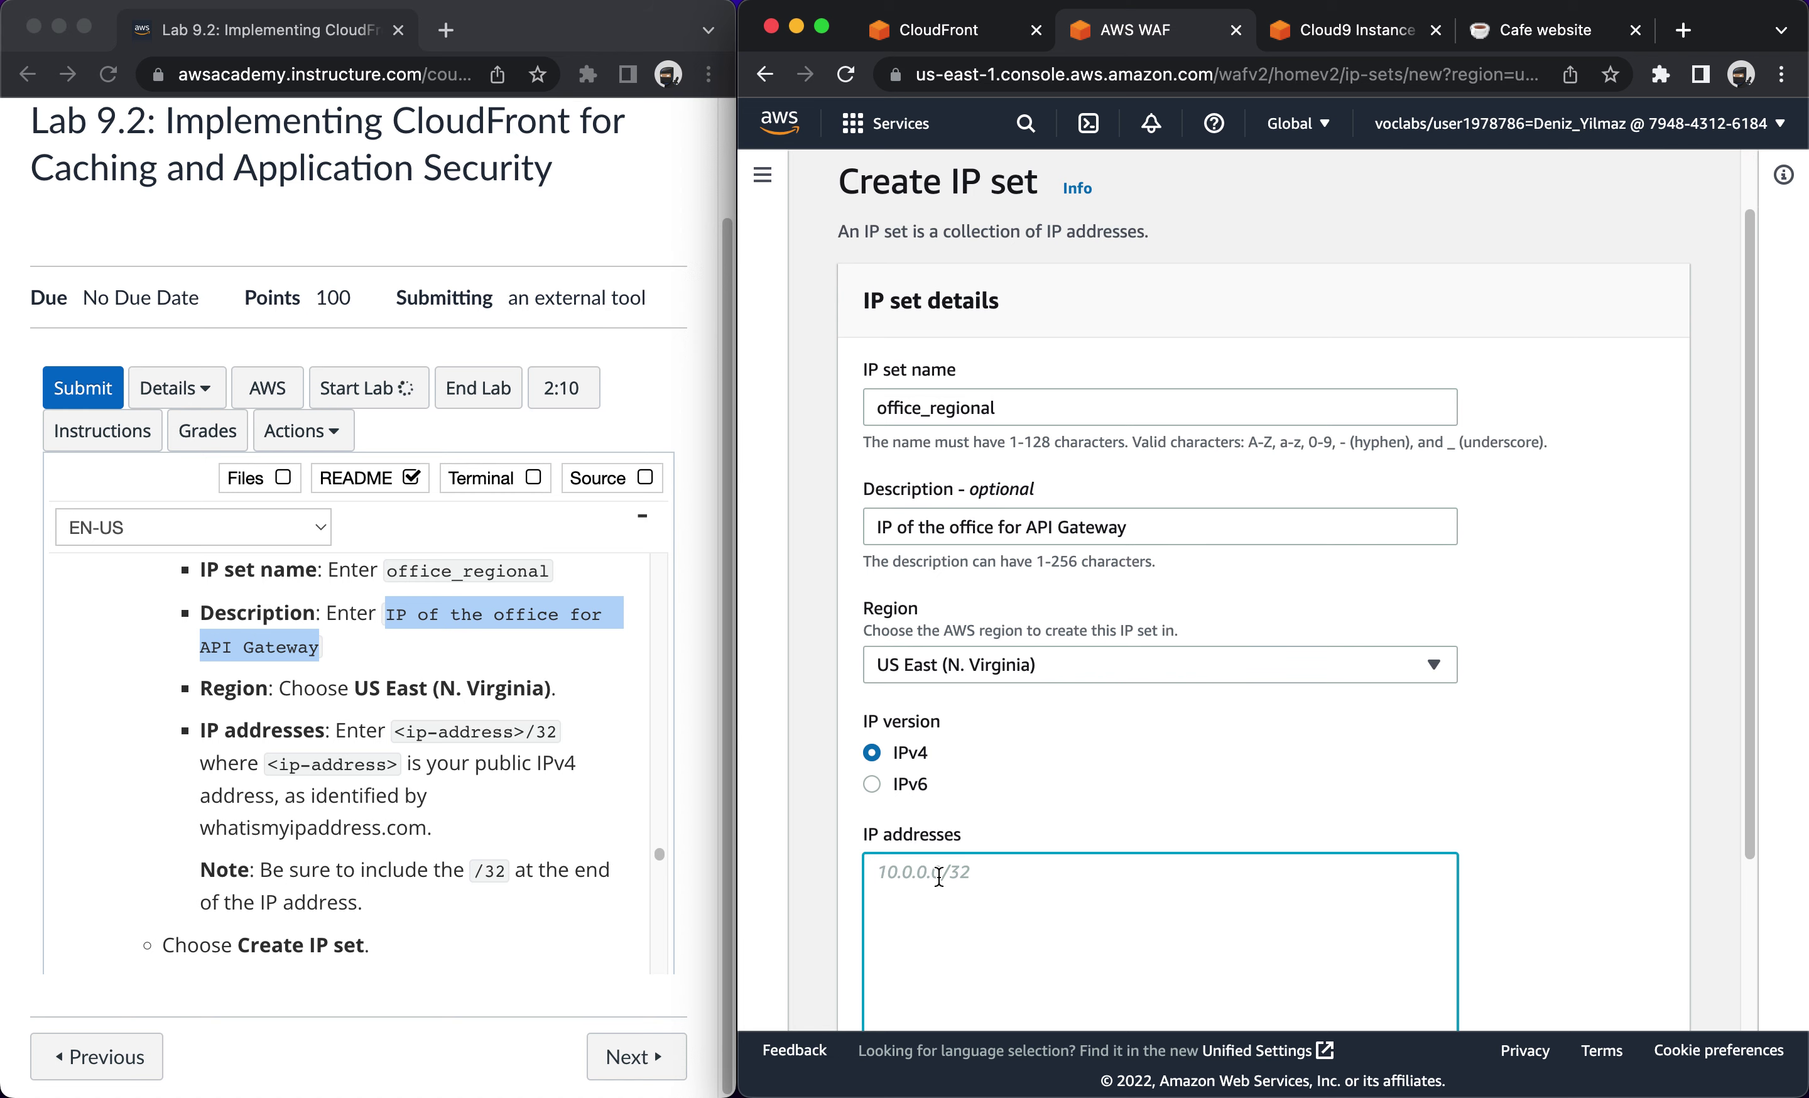
text(86.4.3.)
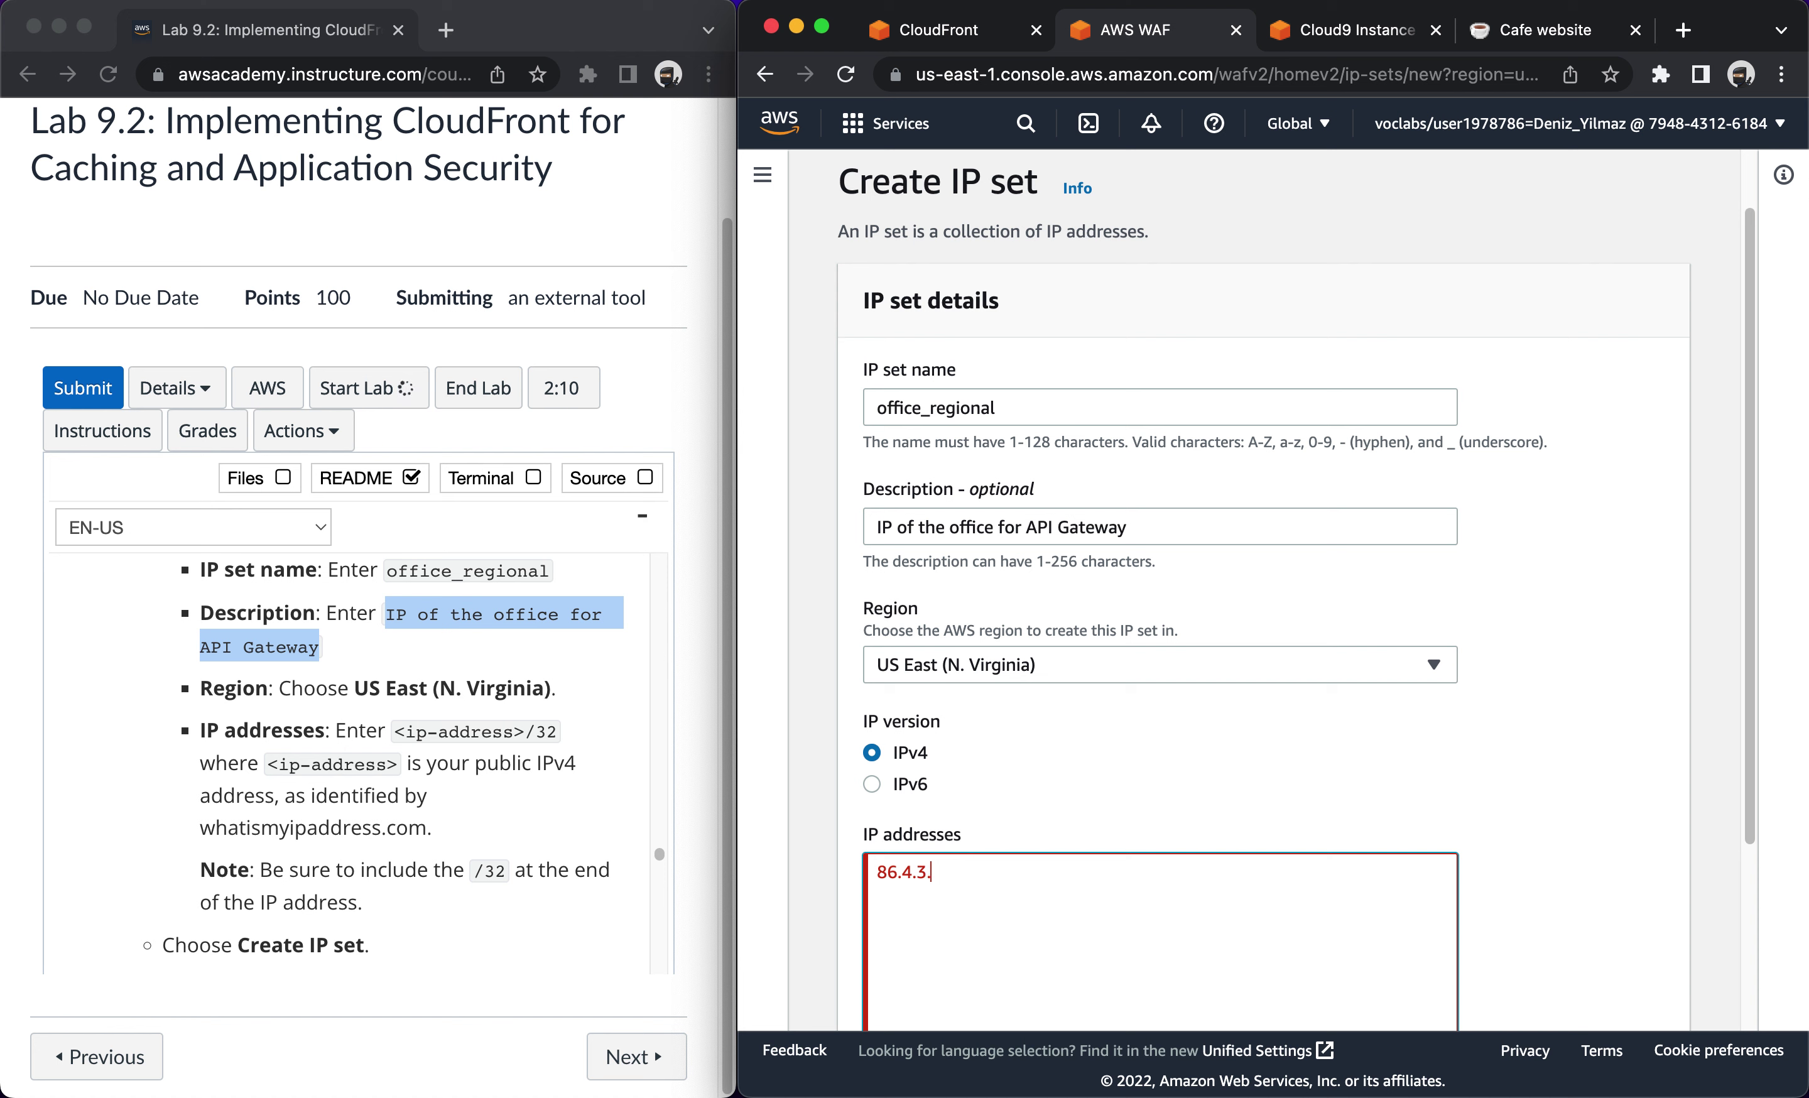
text(1/32)
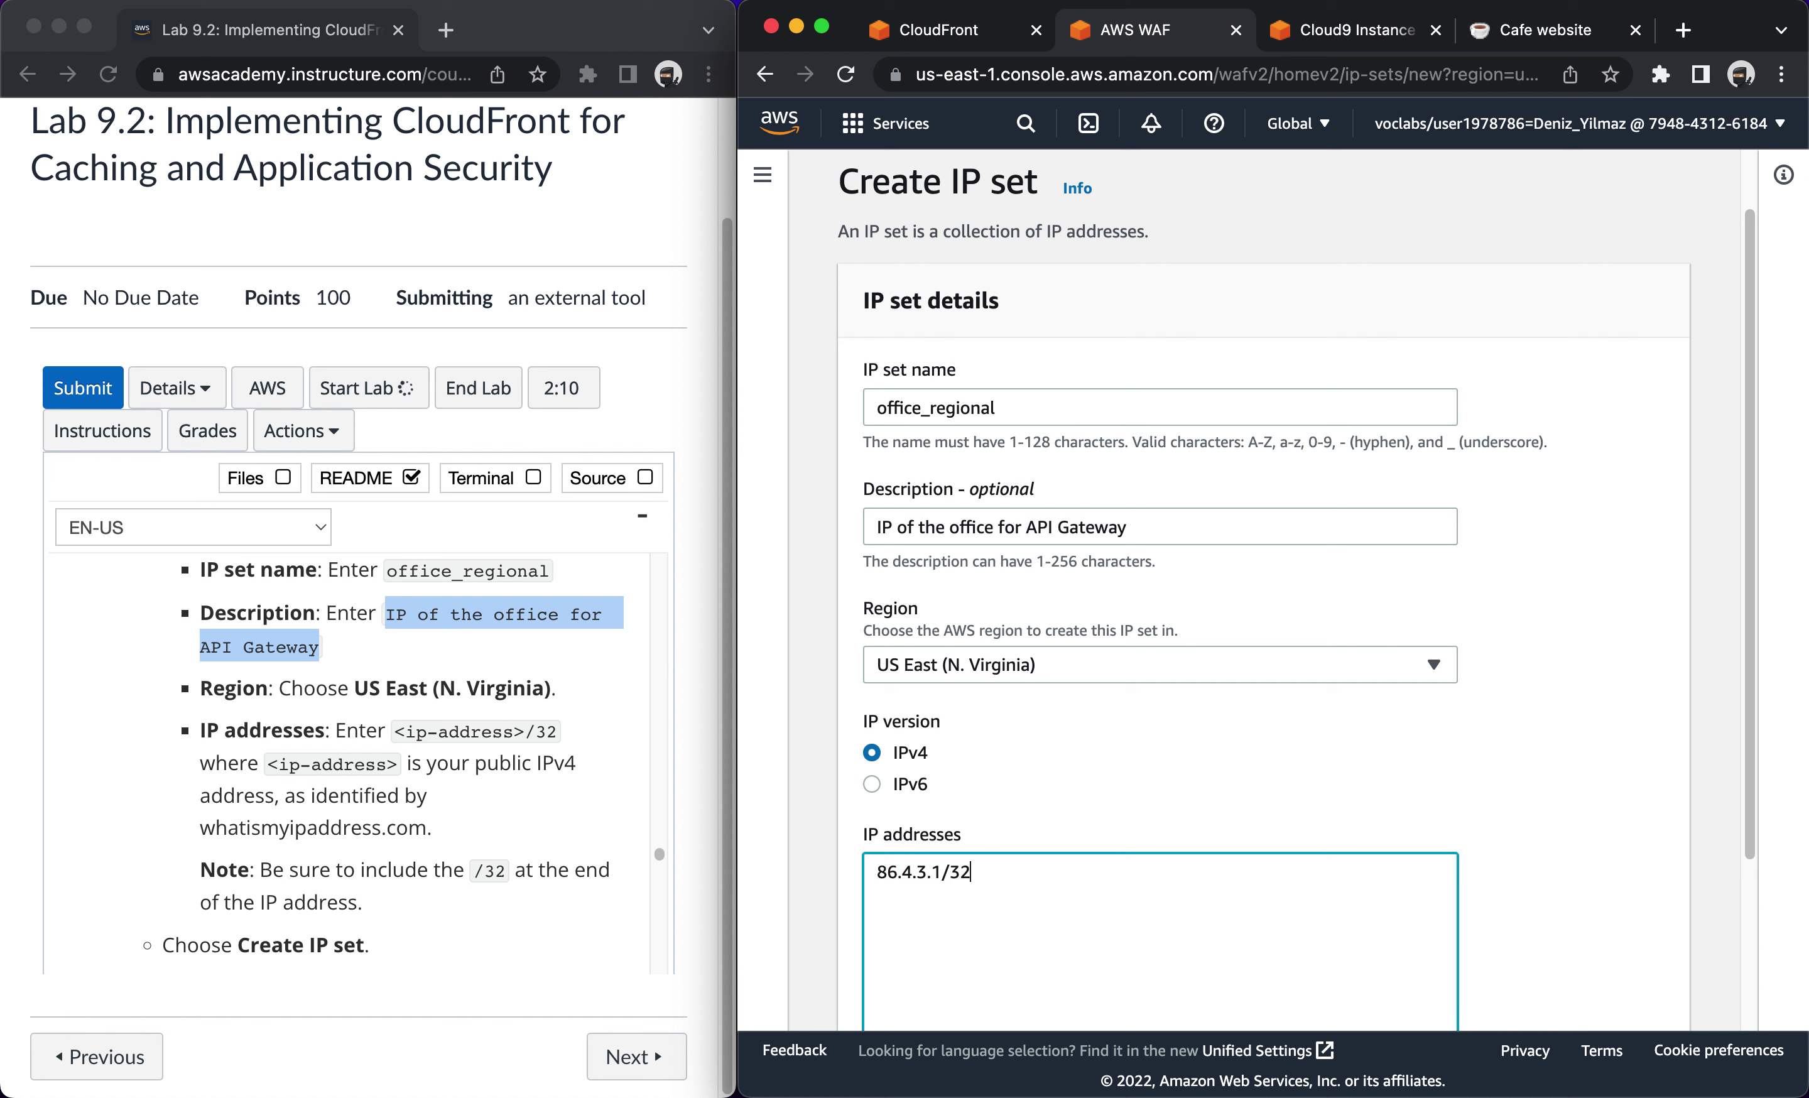
scroll(510, 866, down, 2)
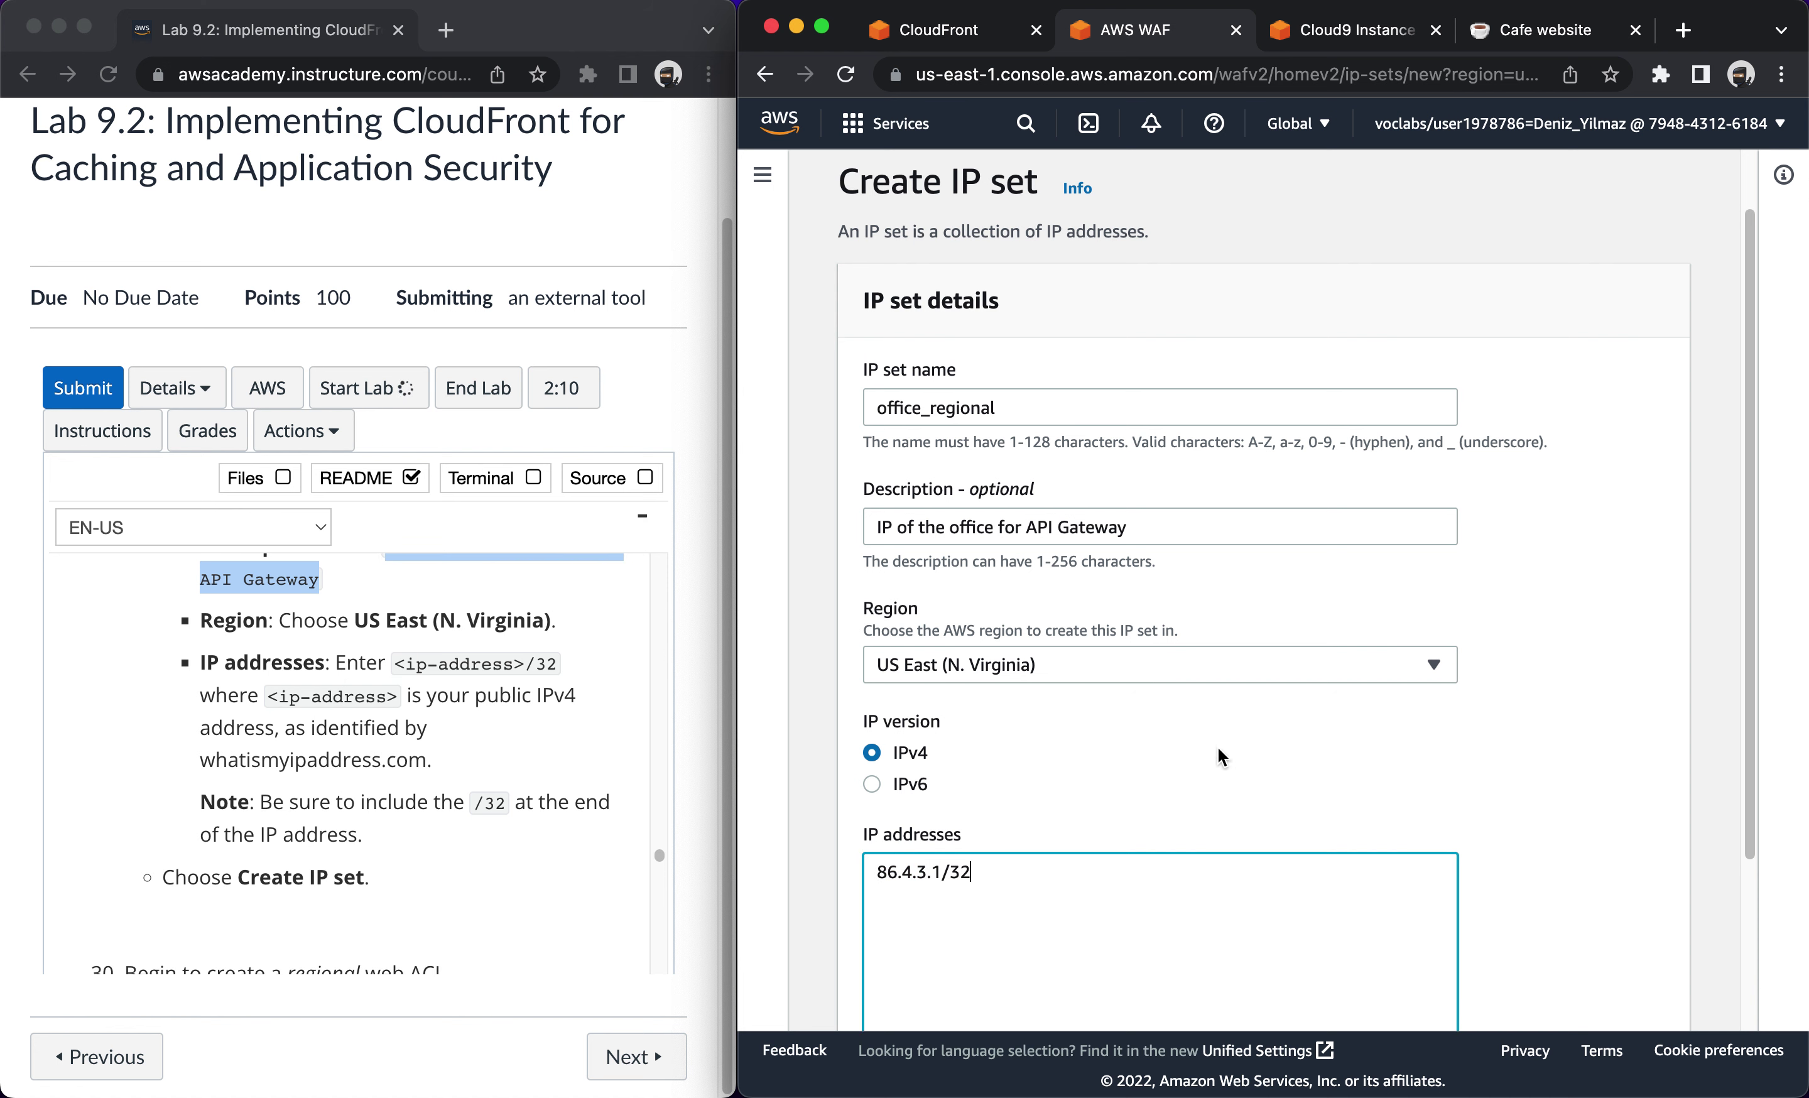
scroll(1218, 748, down, 3)
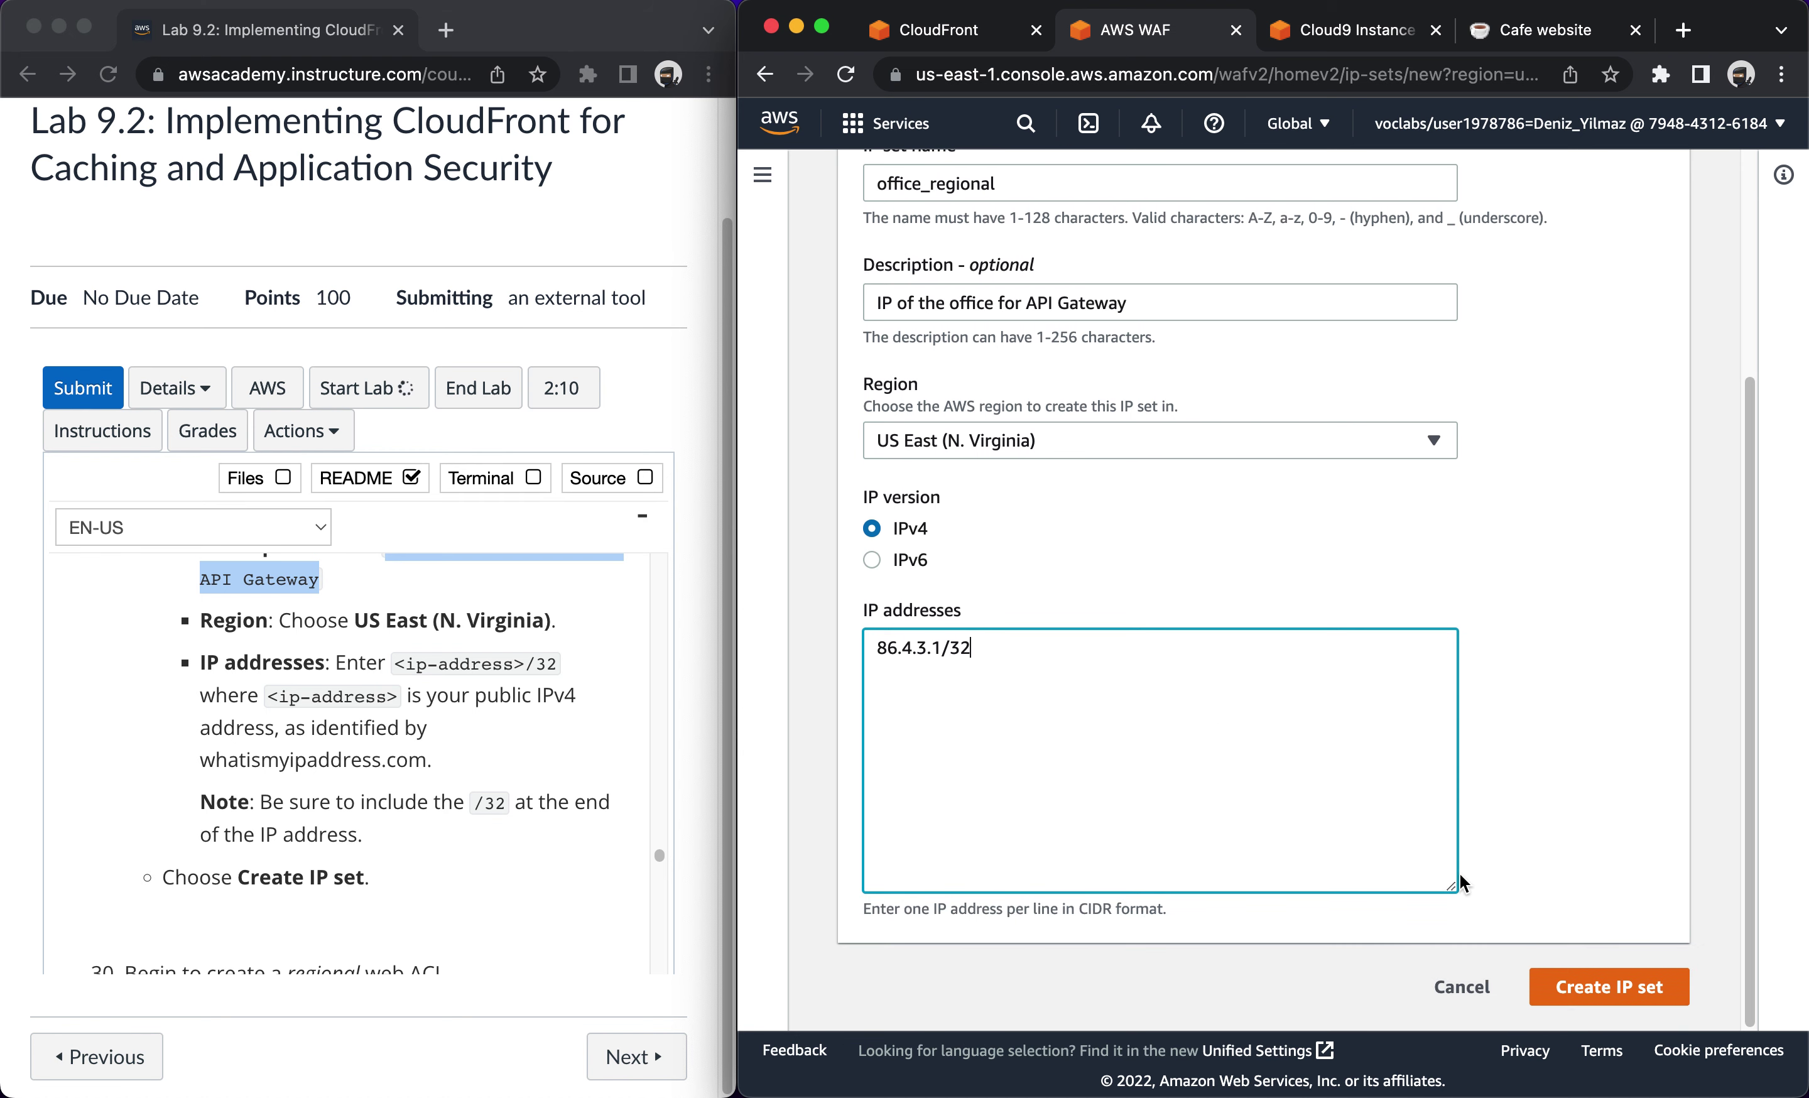
click(1564, 987)
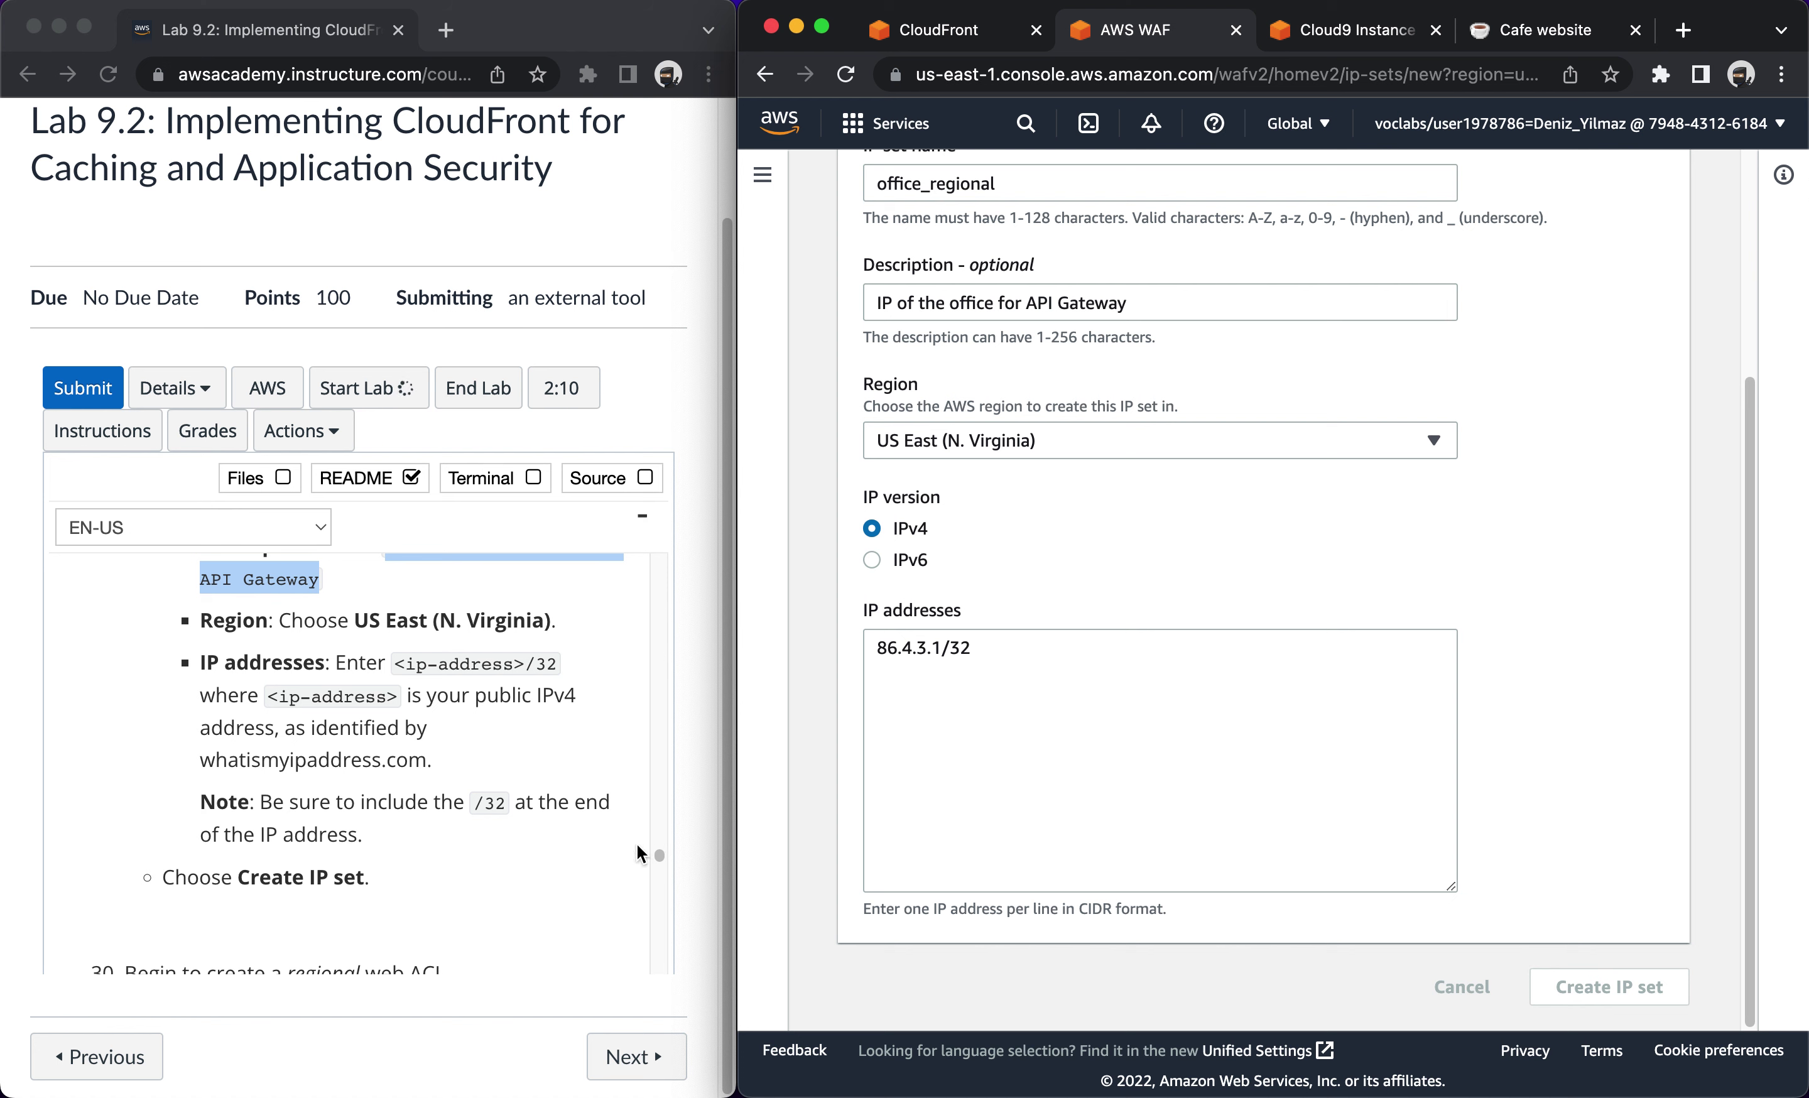
Recheck the lab's IP set instructions against the form and read step 30 on beginning a regional web ACL.
scroll(420, 851, up, 4)
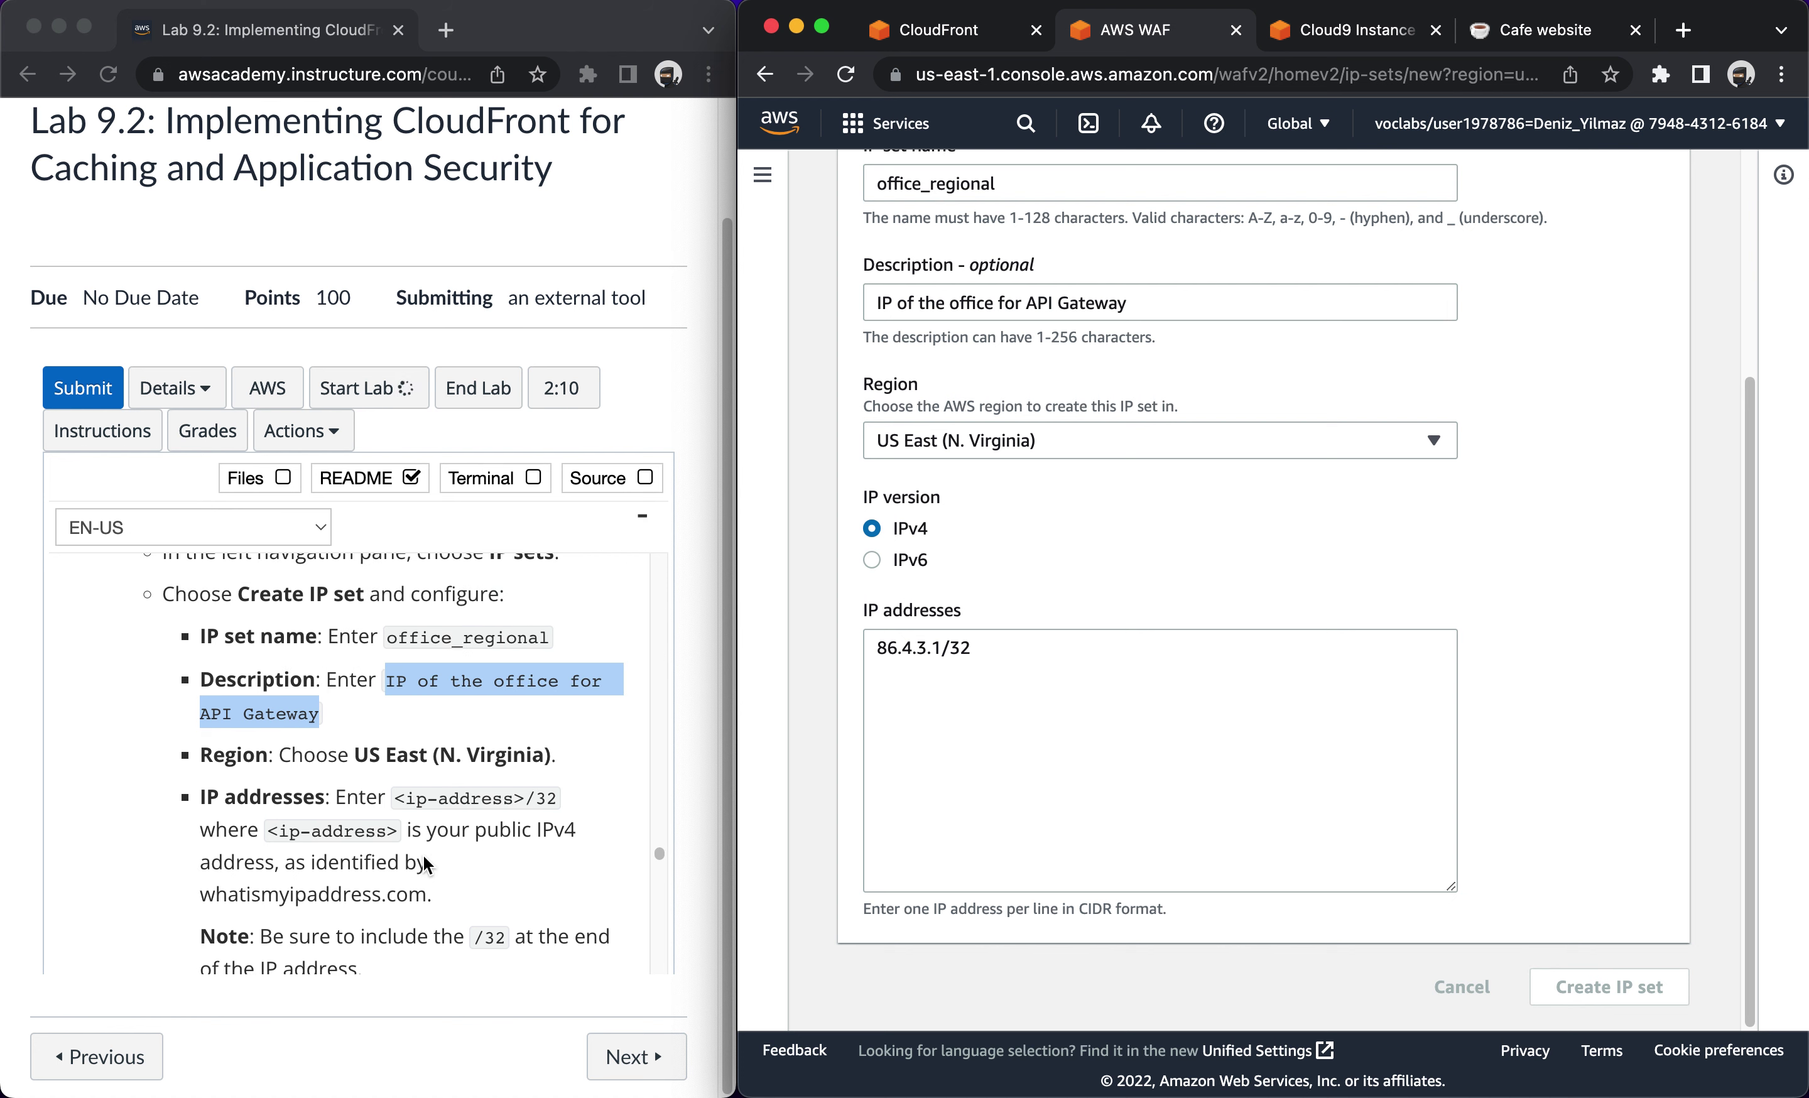
scroll(424, 856, up, 1)
scroll(424, 856, down, 5)
scroll(424, 856, down, 4)
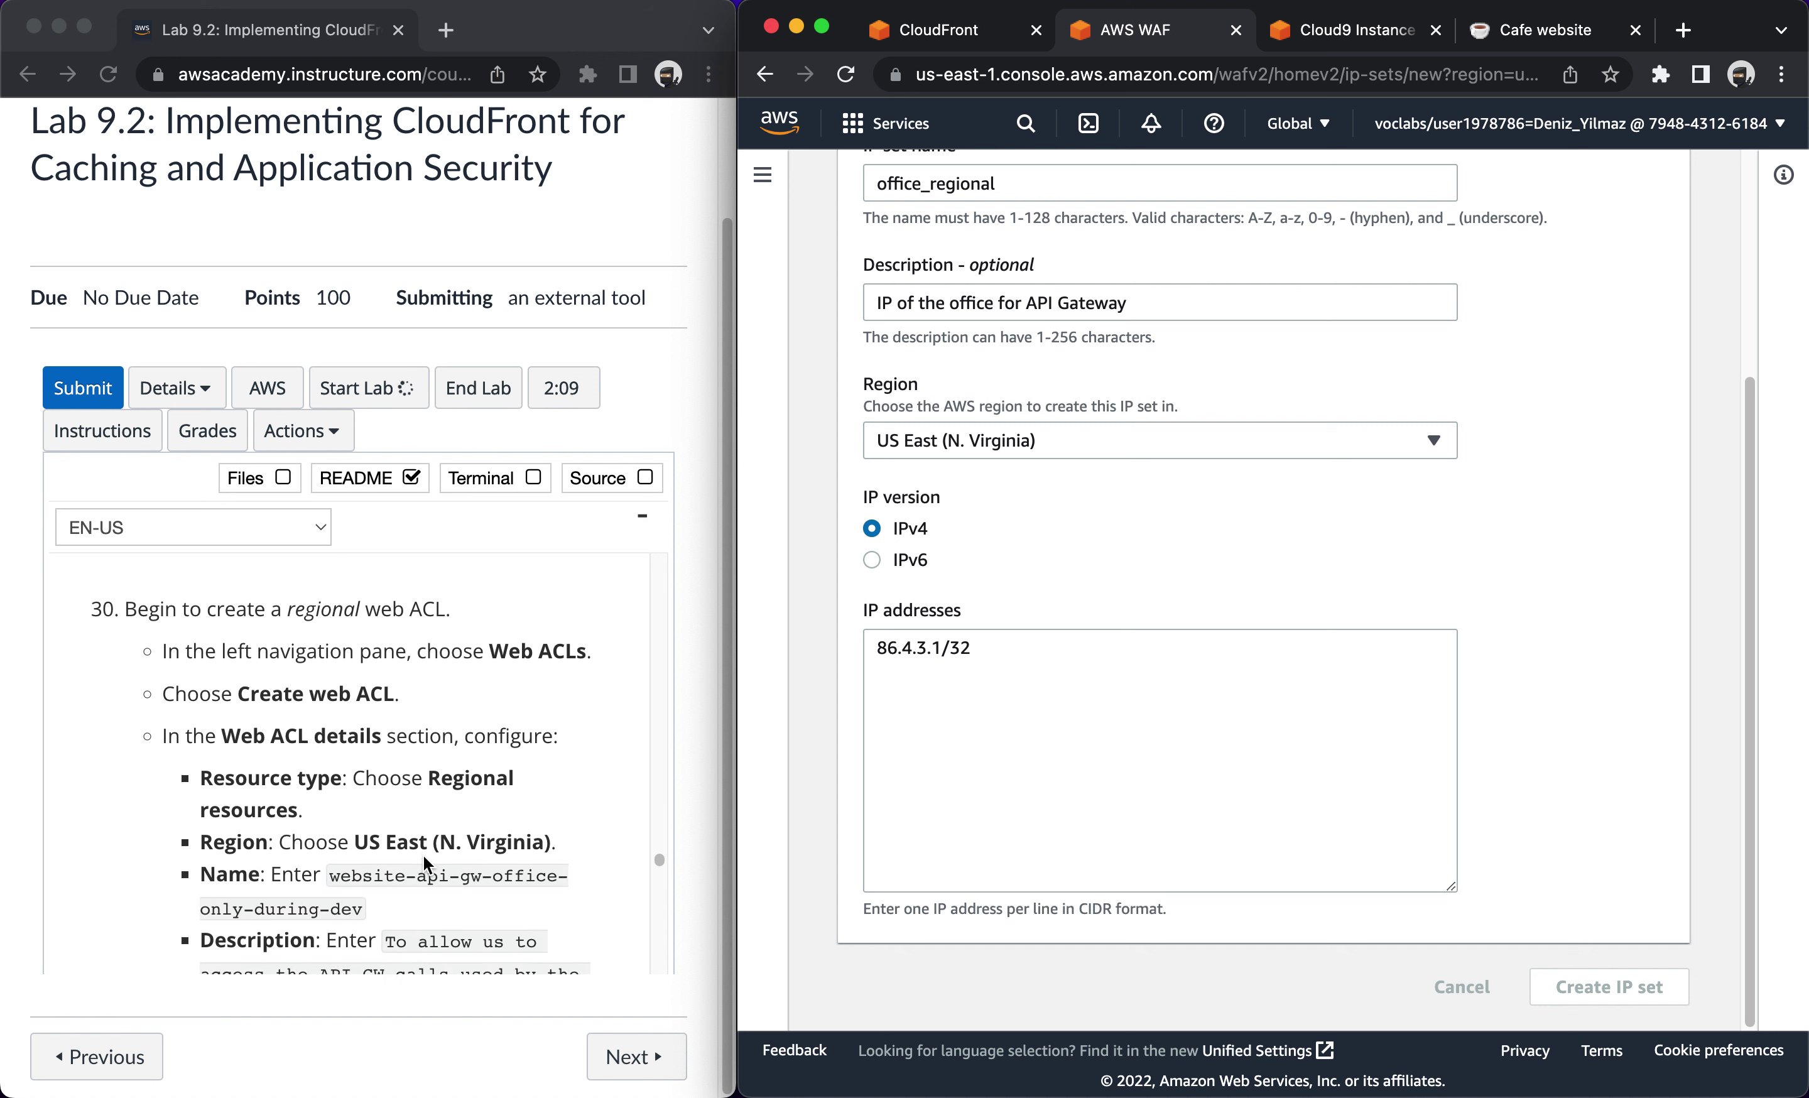
scroll(424, 856, down, 1)
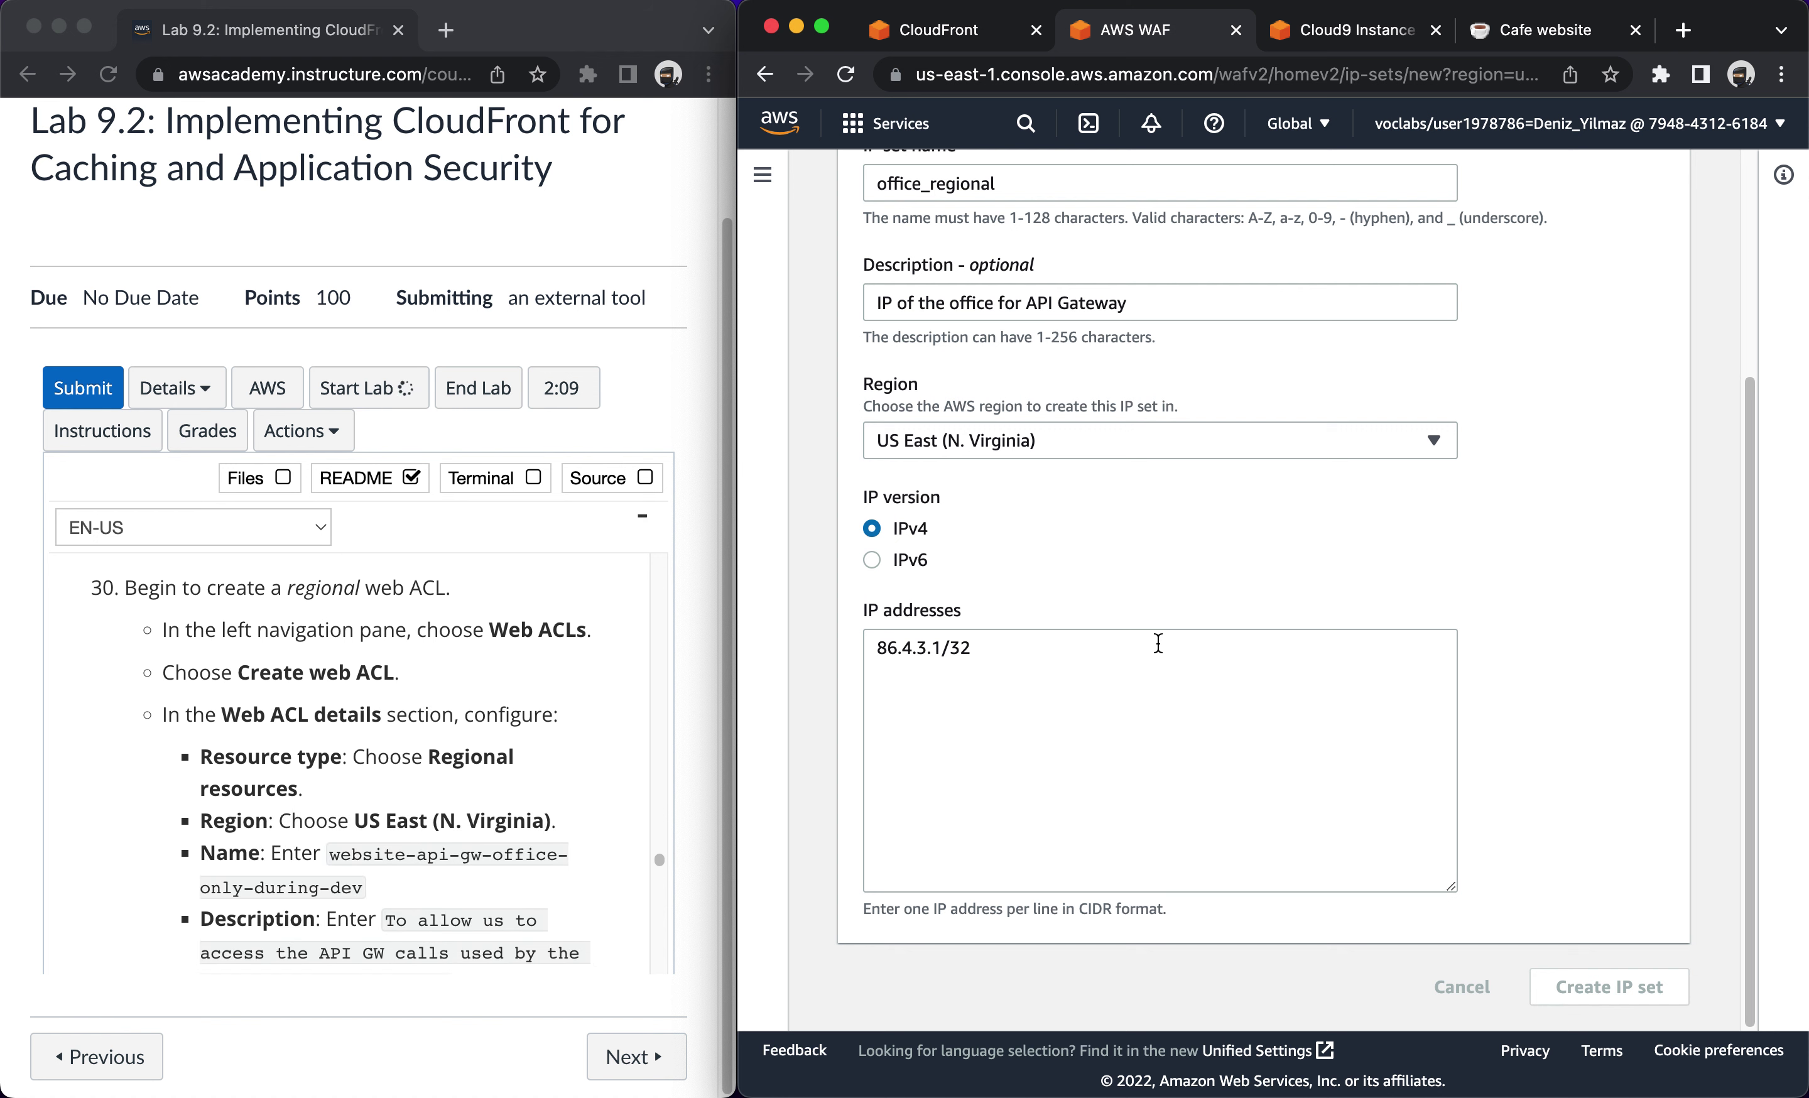
scroll(1158, 644, up, 5)
scroll(1158, 643, down, 5)
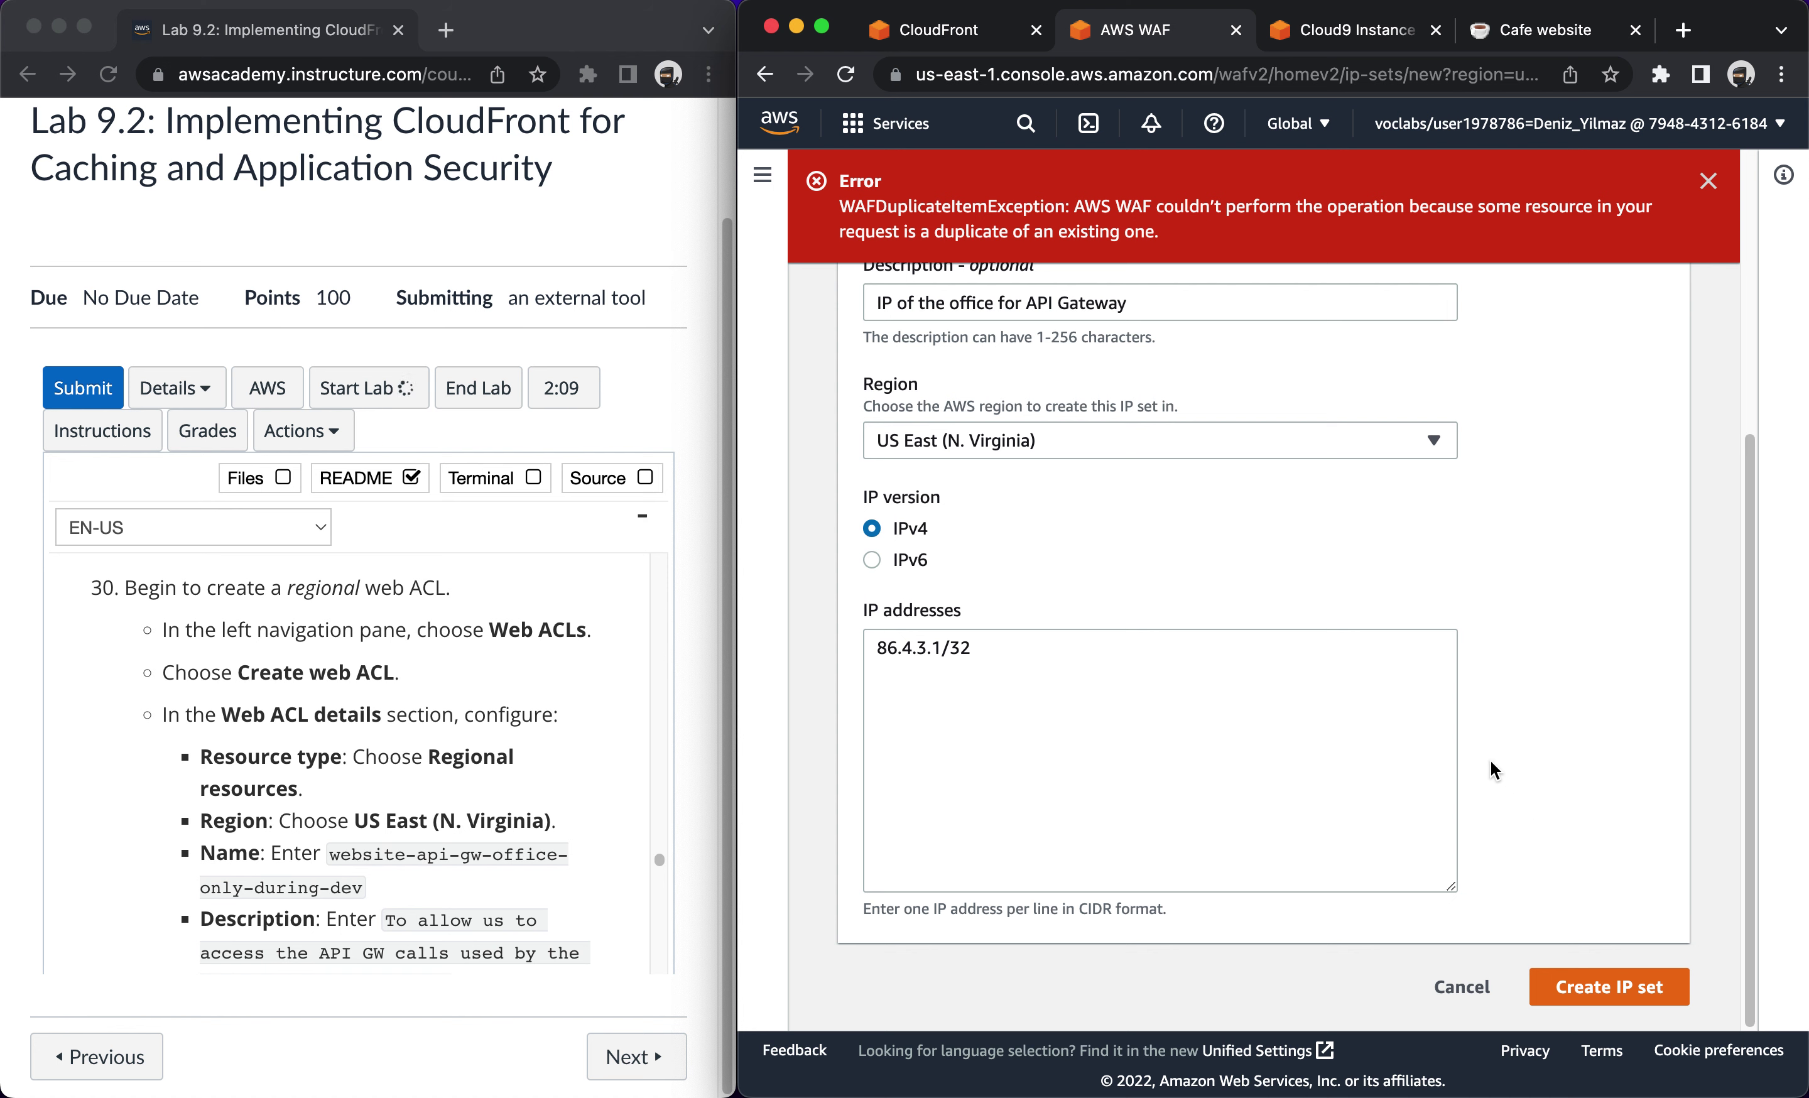
Rename the IP set to office_regional2, dismiss the error and submit the IP set for creation again.
scroll(1371, 644, up, 5)
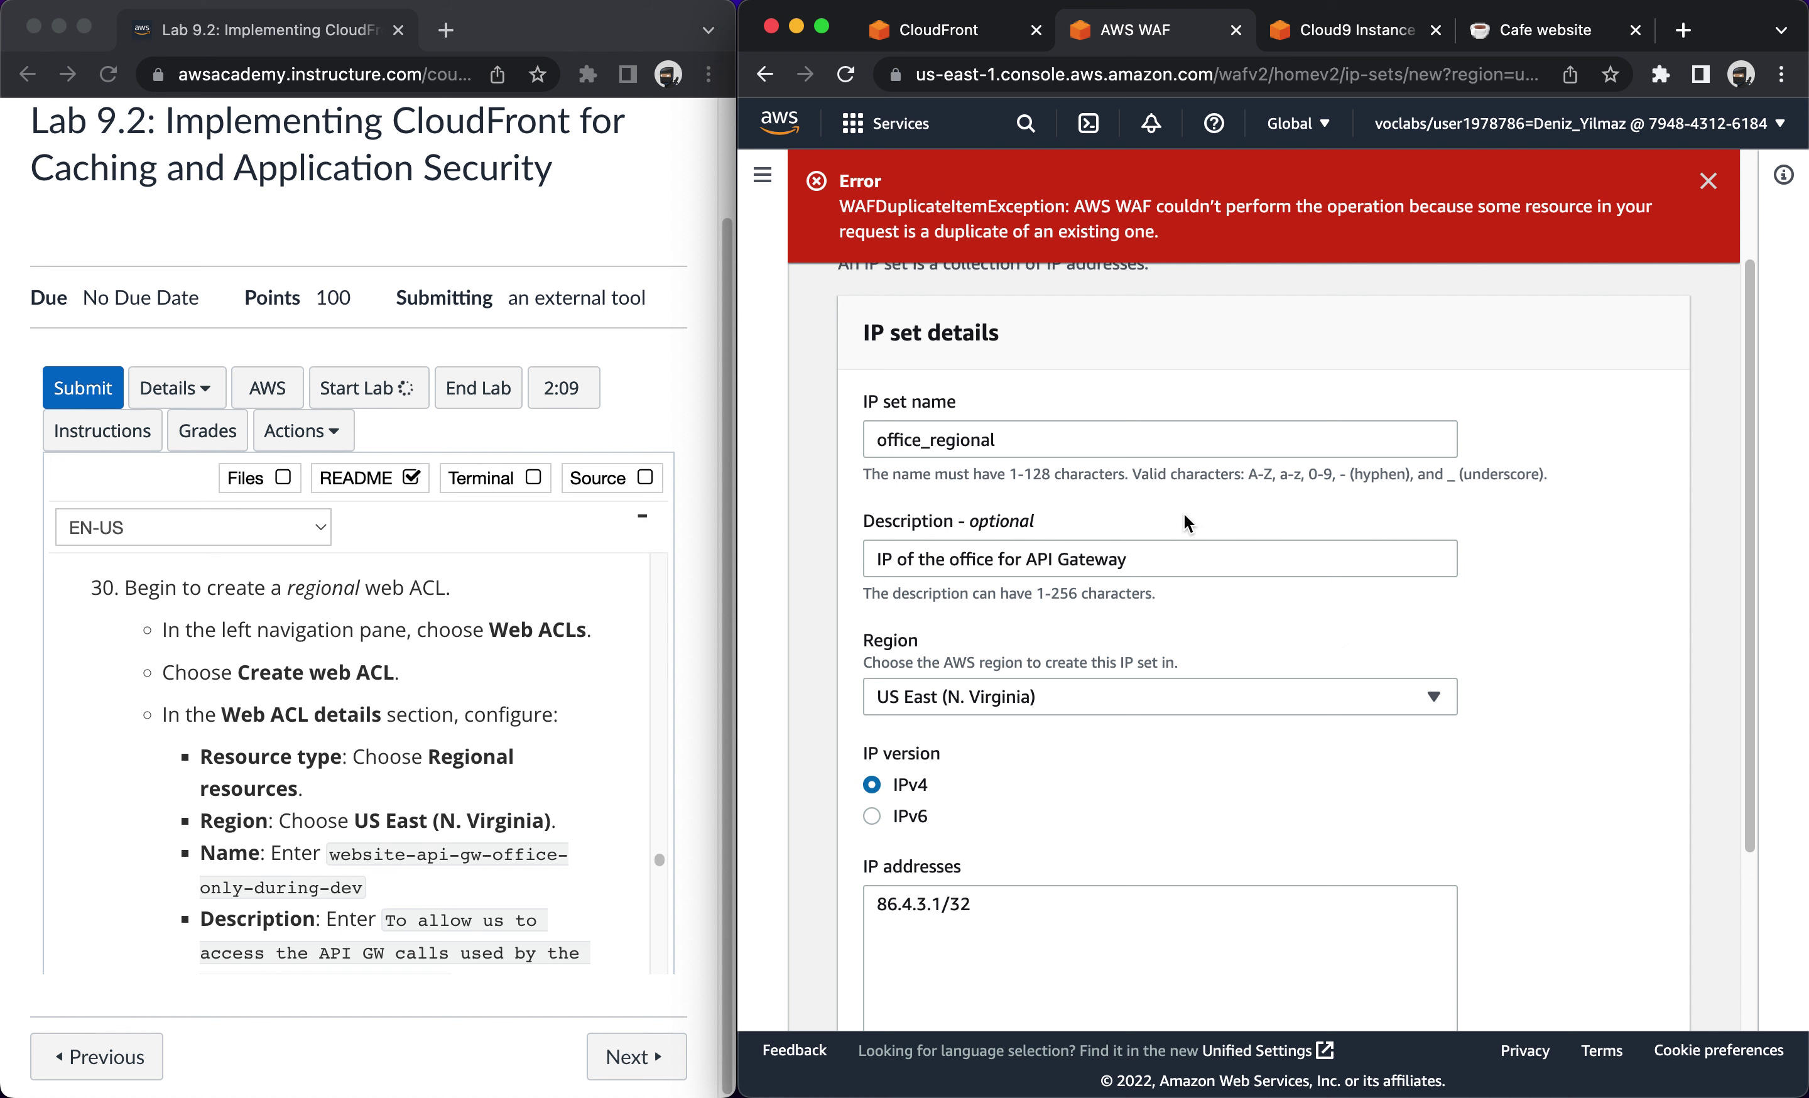
click(1108, 446)
text(2)
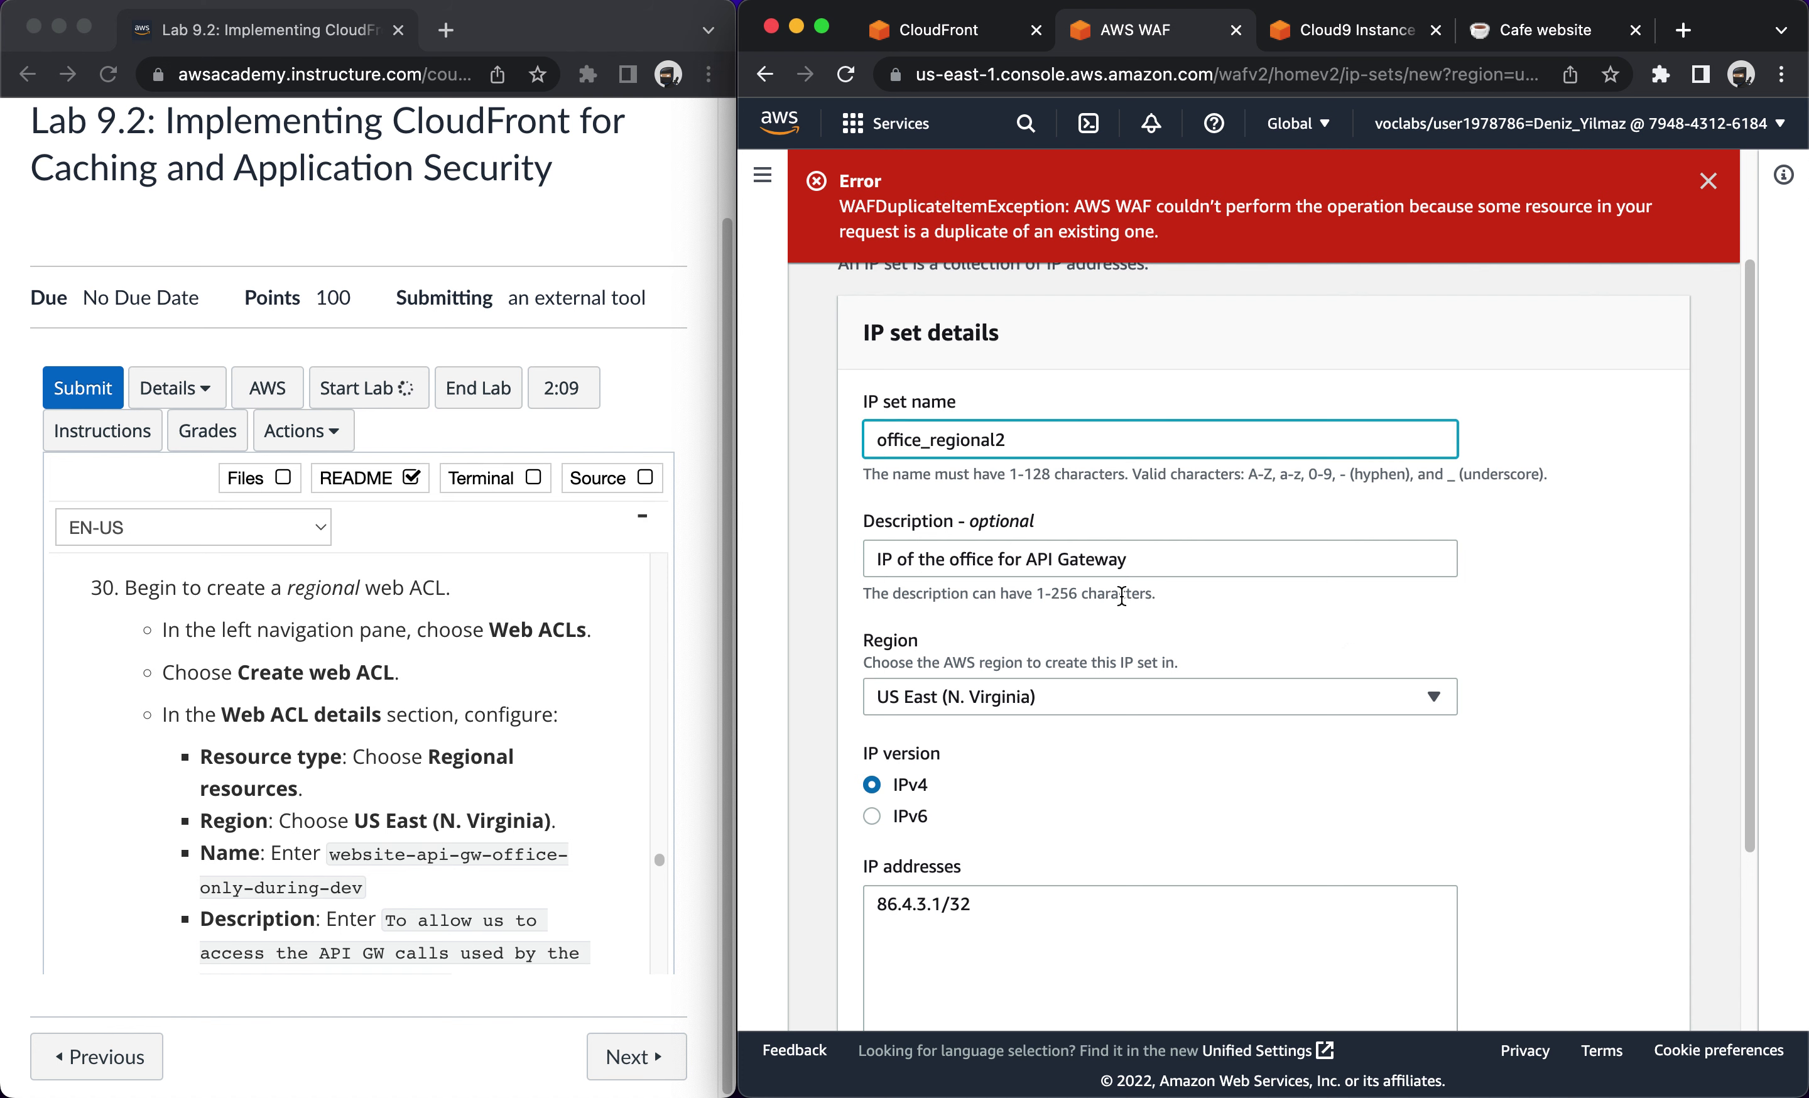
scroll(1335, 882, down, 4)
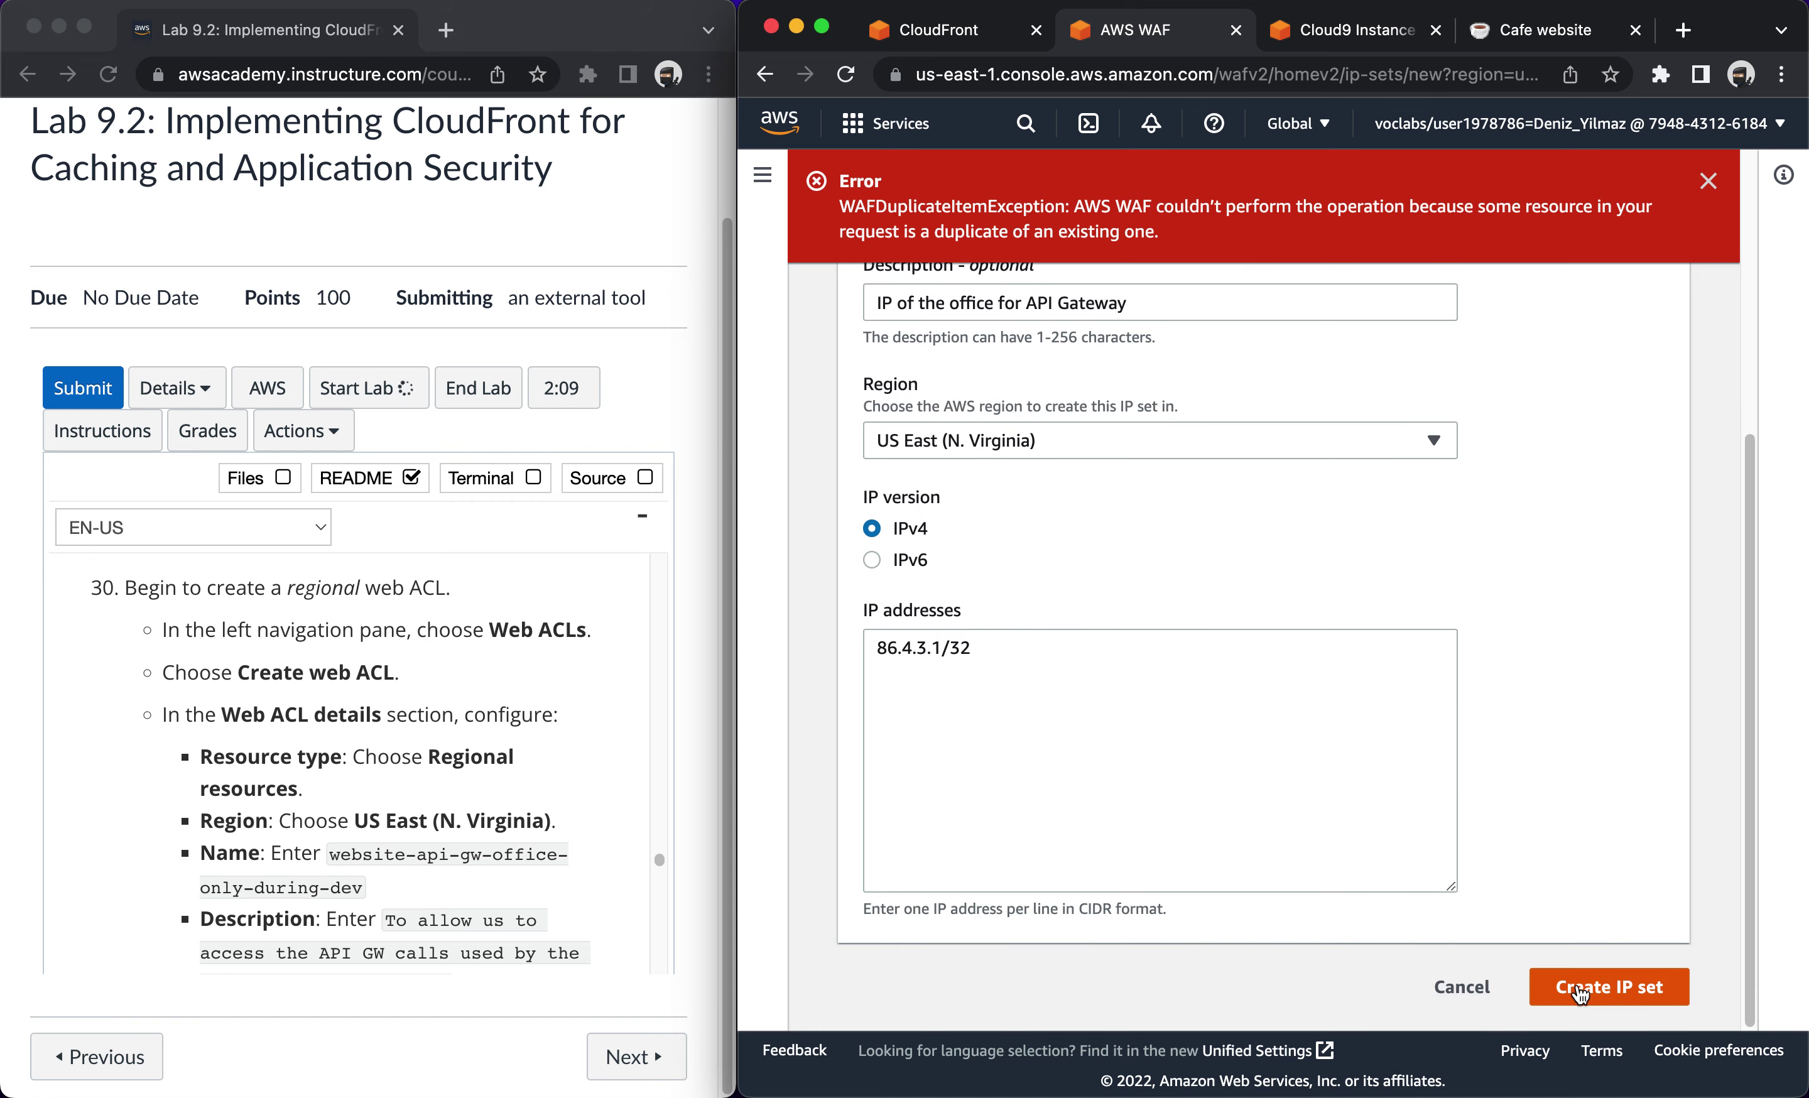
click(1708, 182)
click(1587, 995)
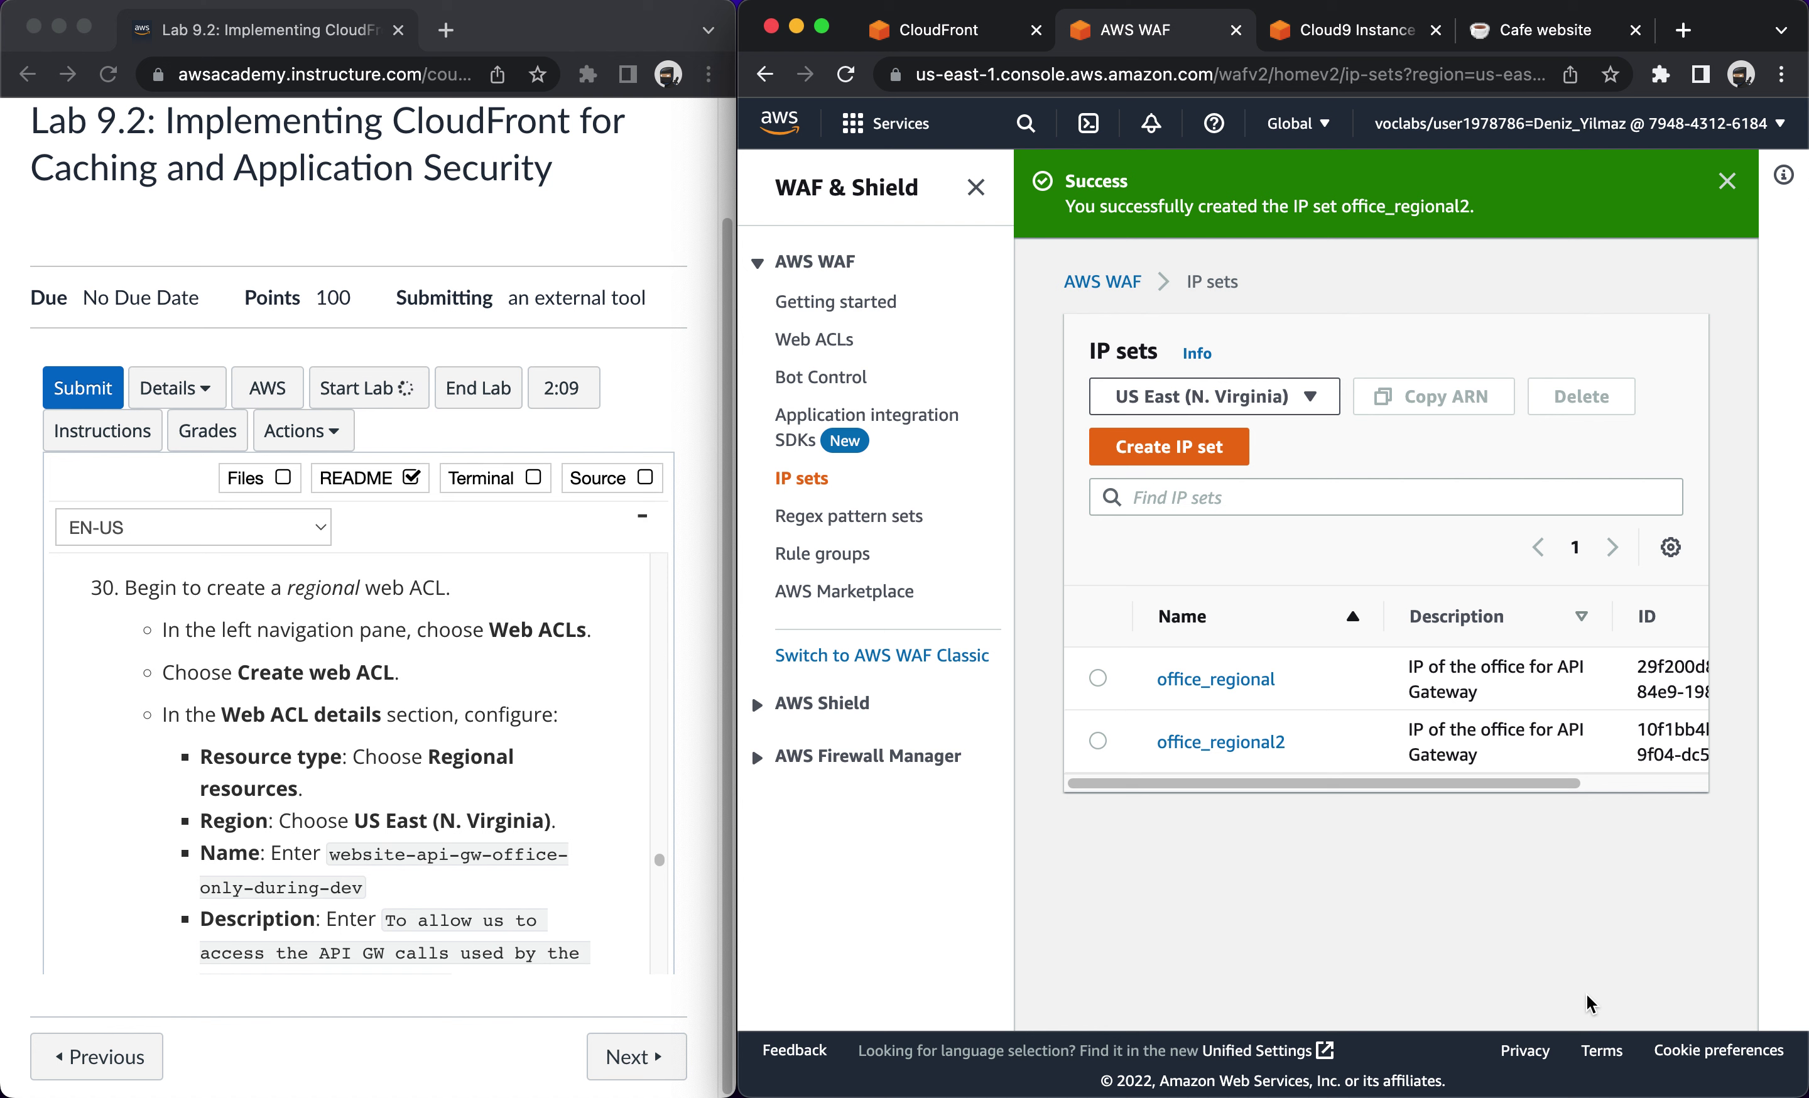
Start creating a web ACL for regional resources in US East (N. Virginia).
drag(1380, 786, 1261, 793)
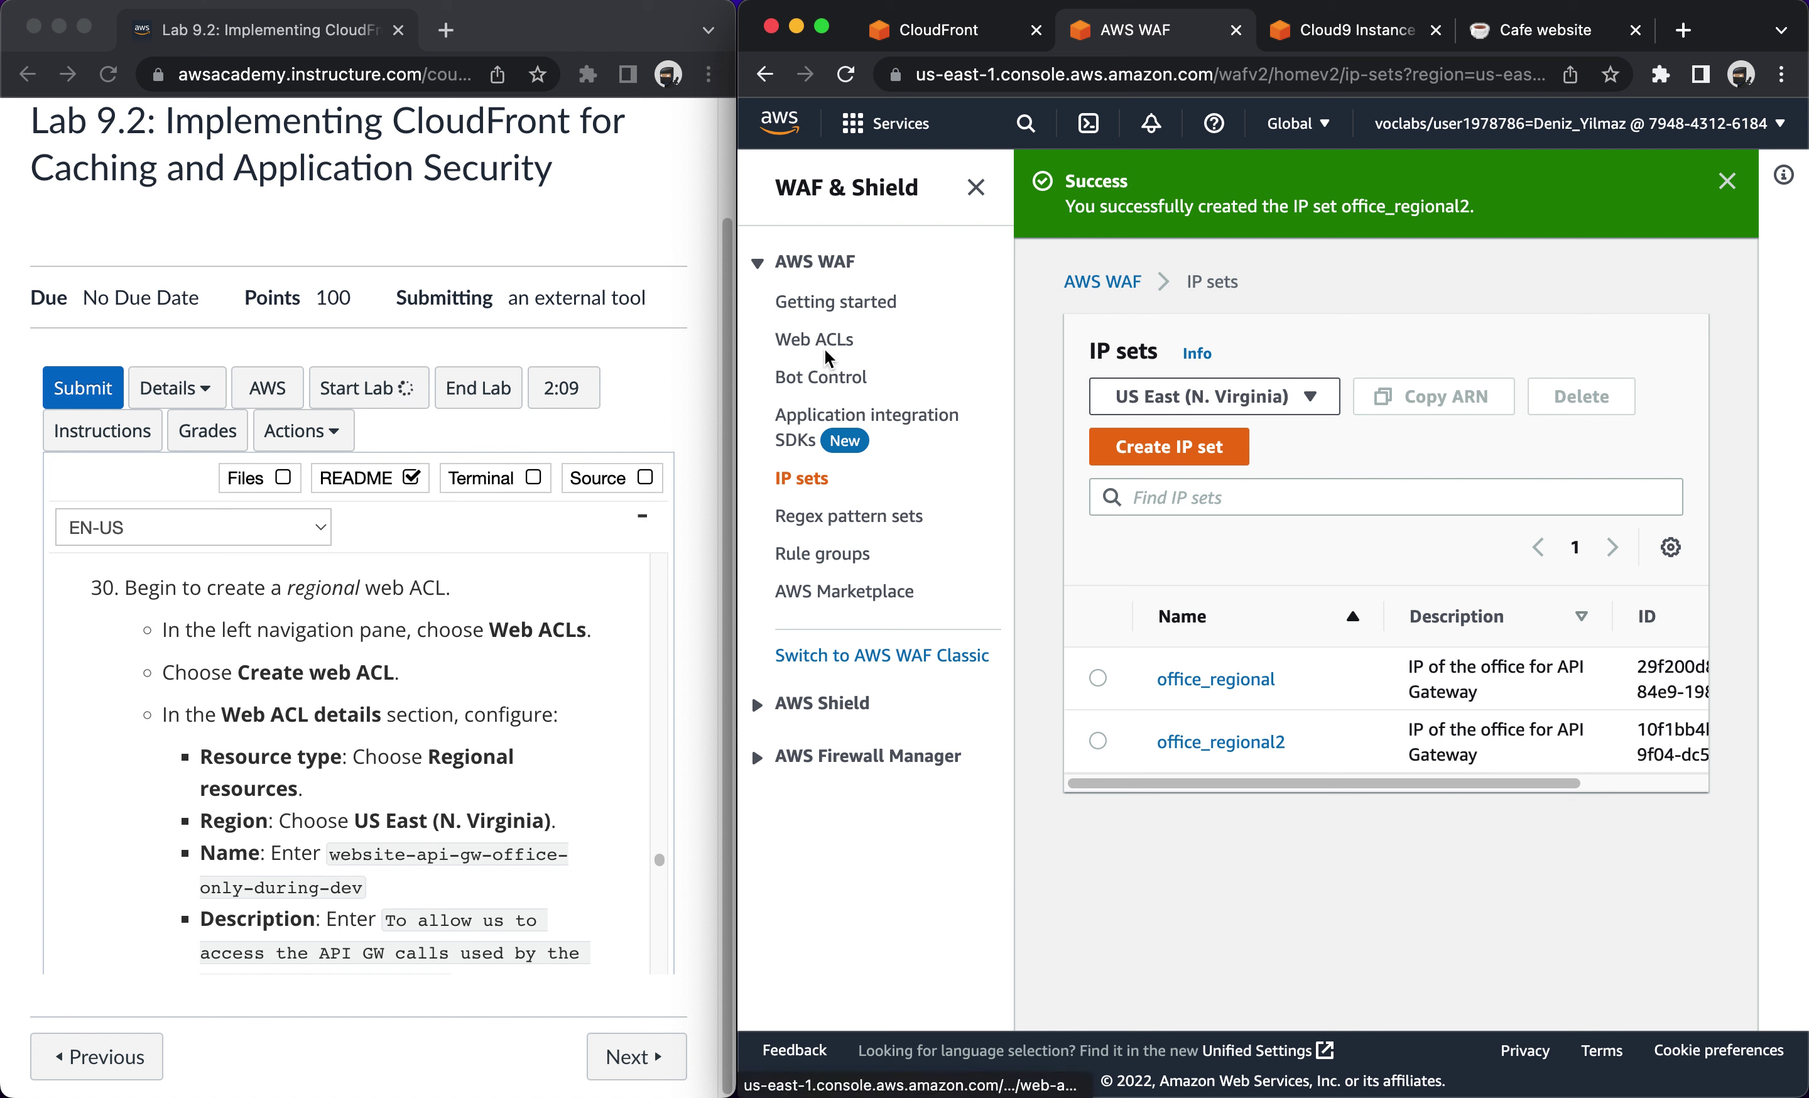
drag(1139, 785, 999, 599)
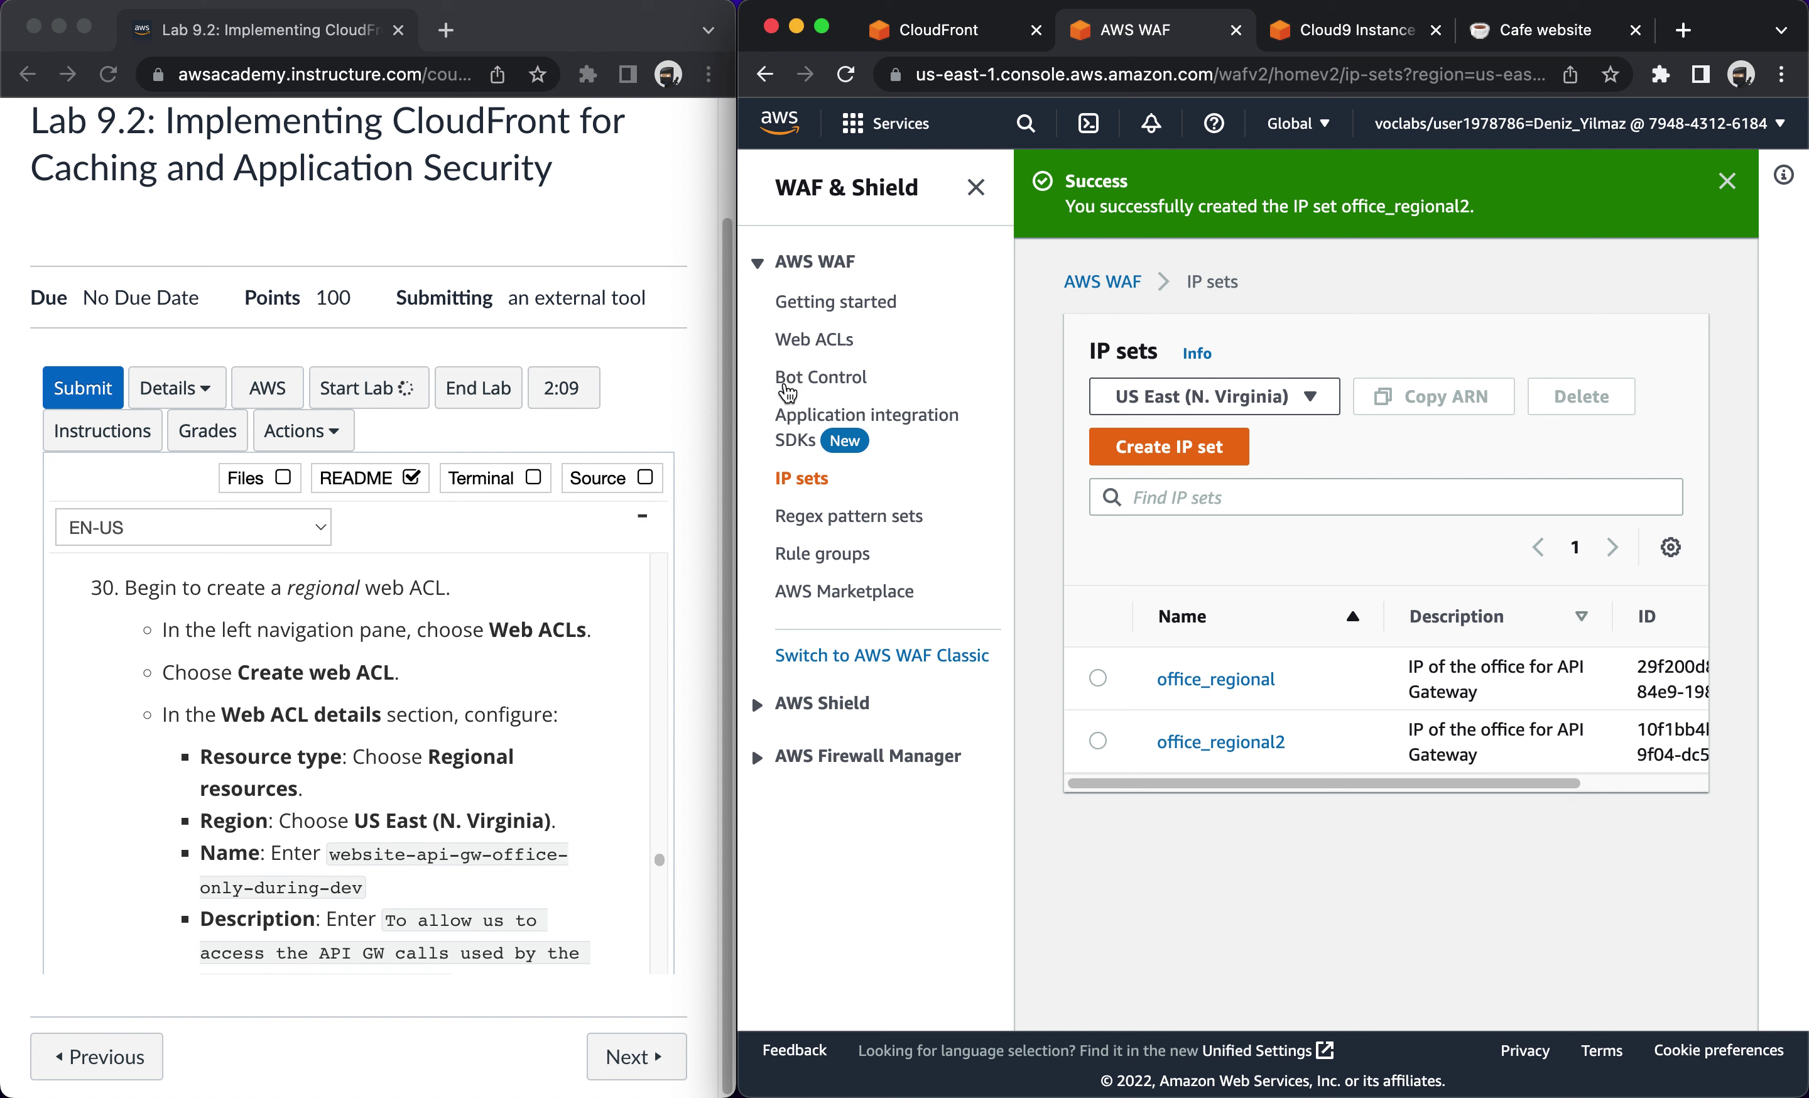
click(803, 345)
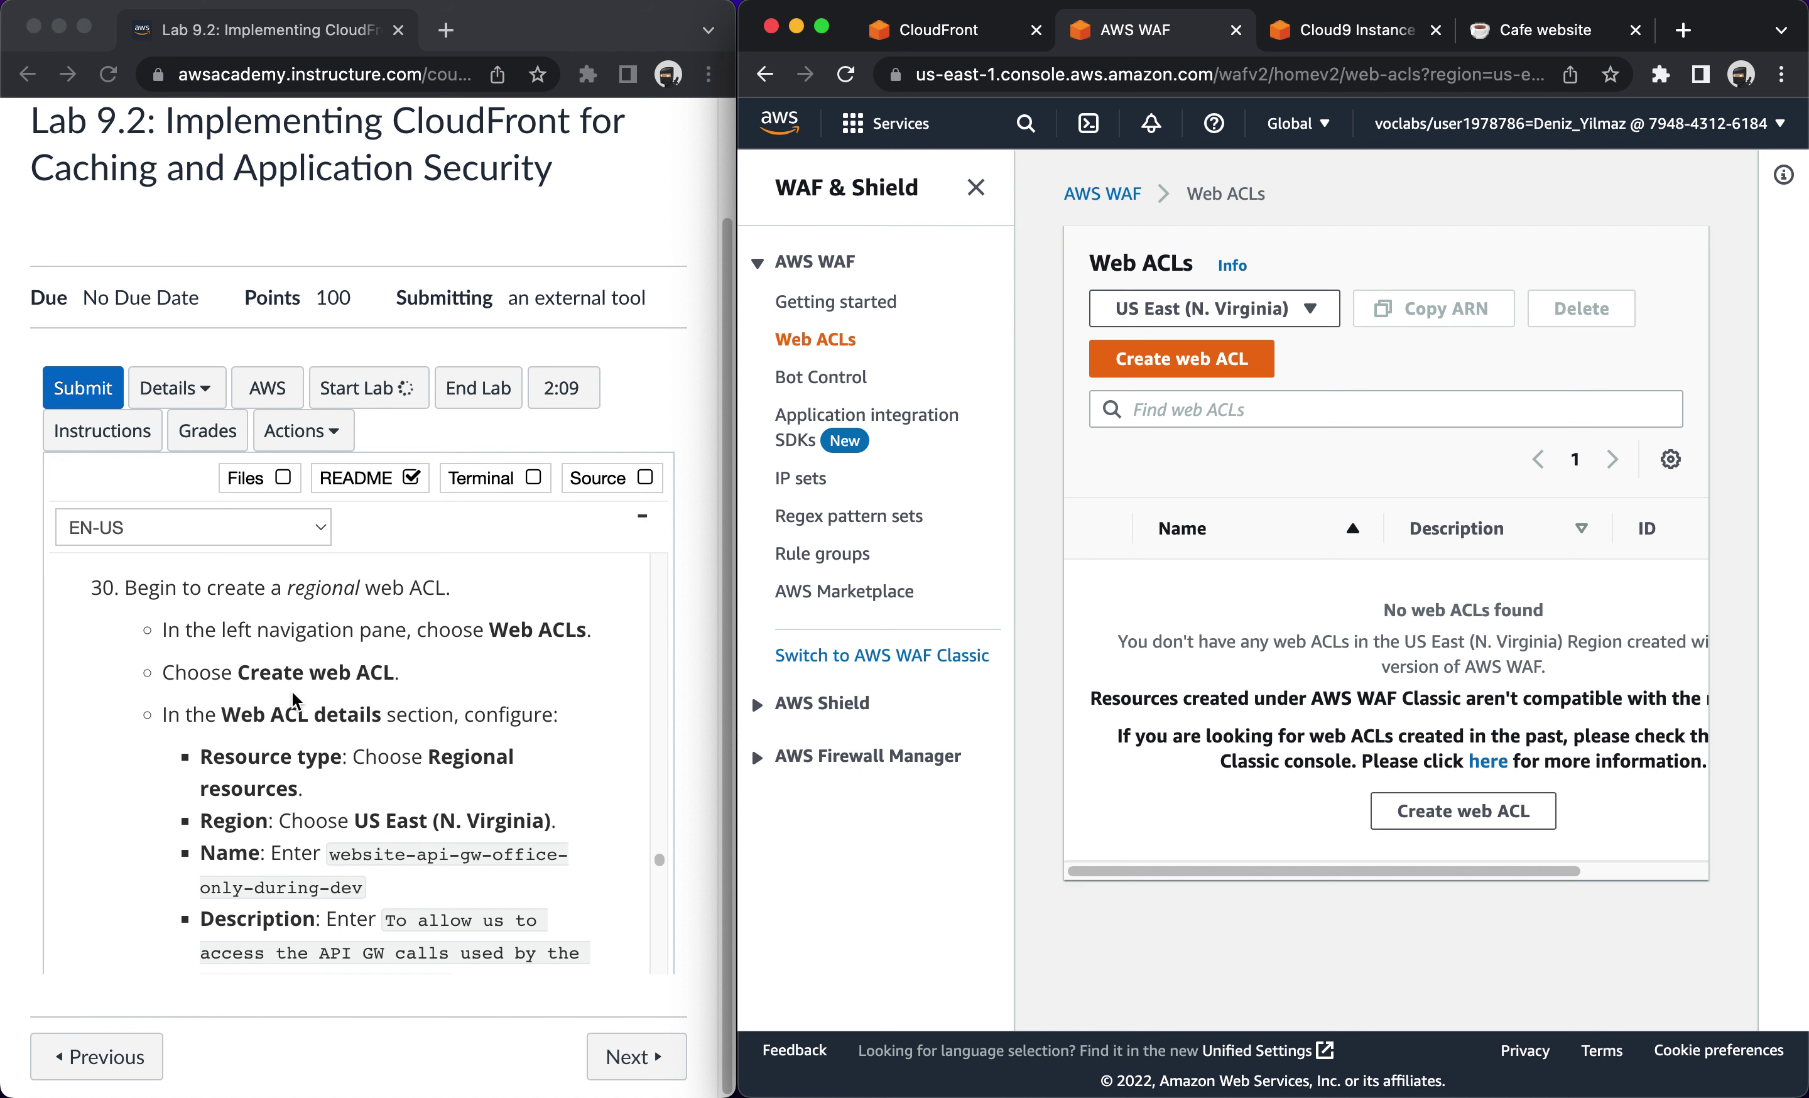
click(1439, 814)
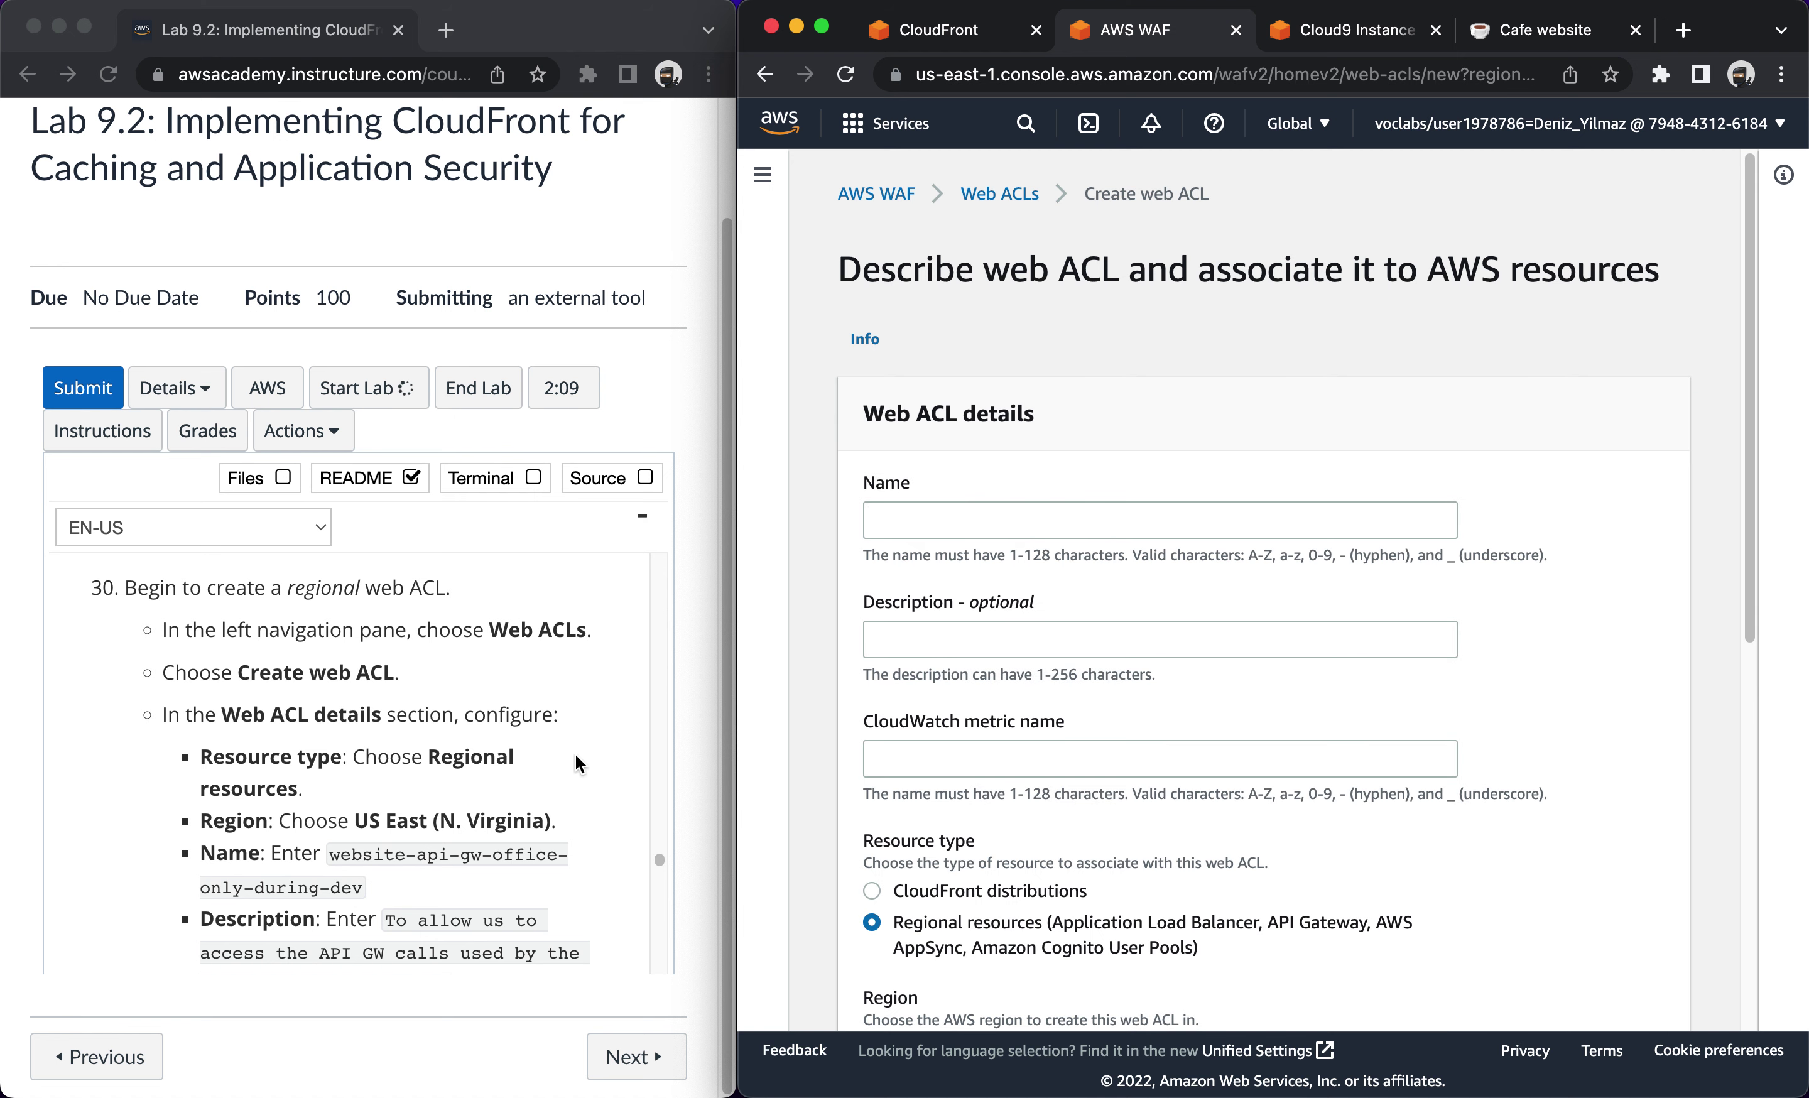
scroll(1025, 823, down, 3)
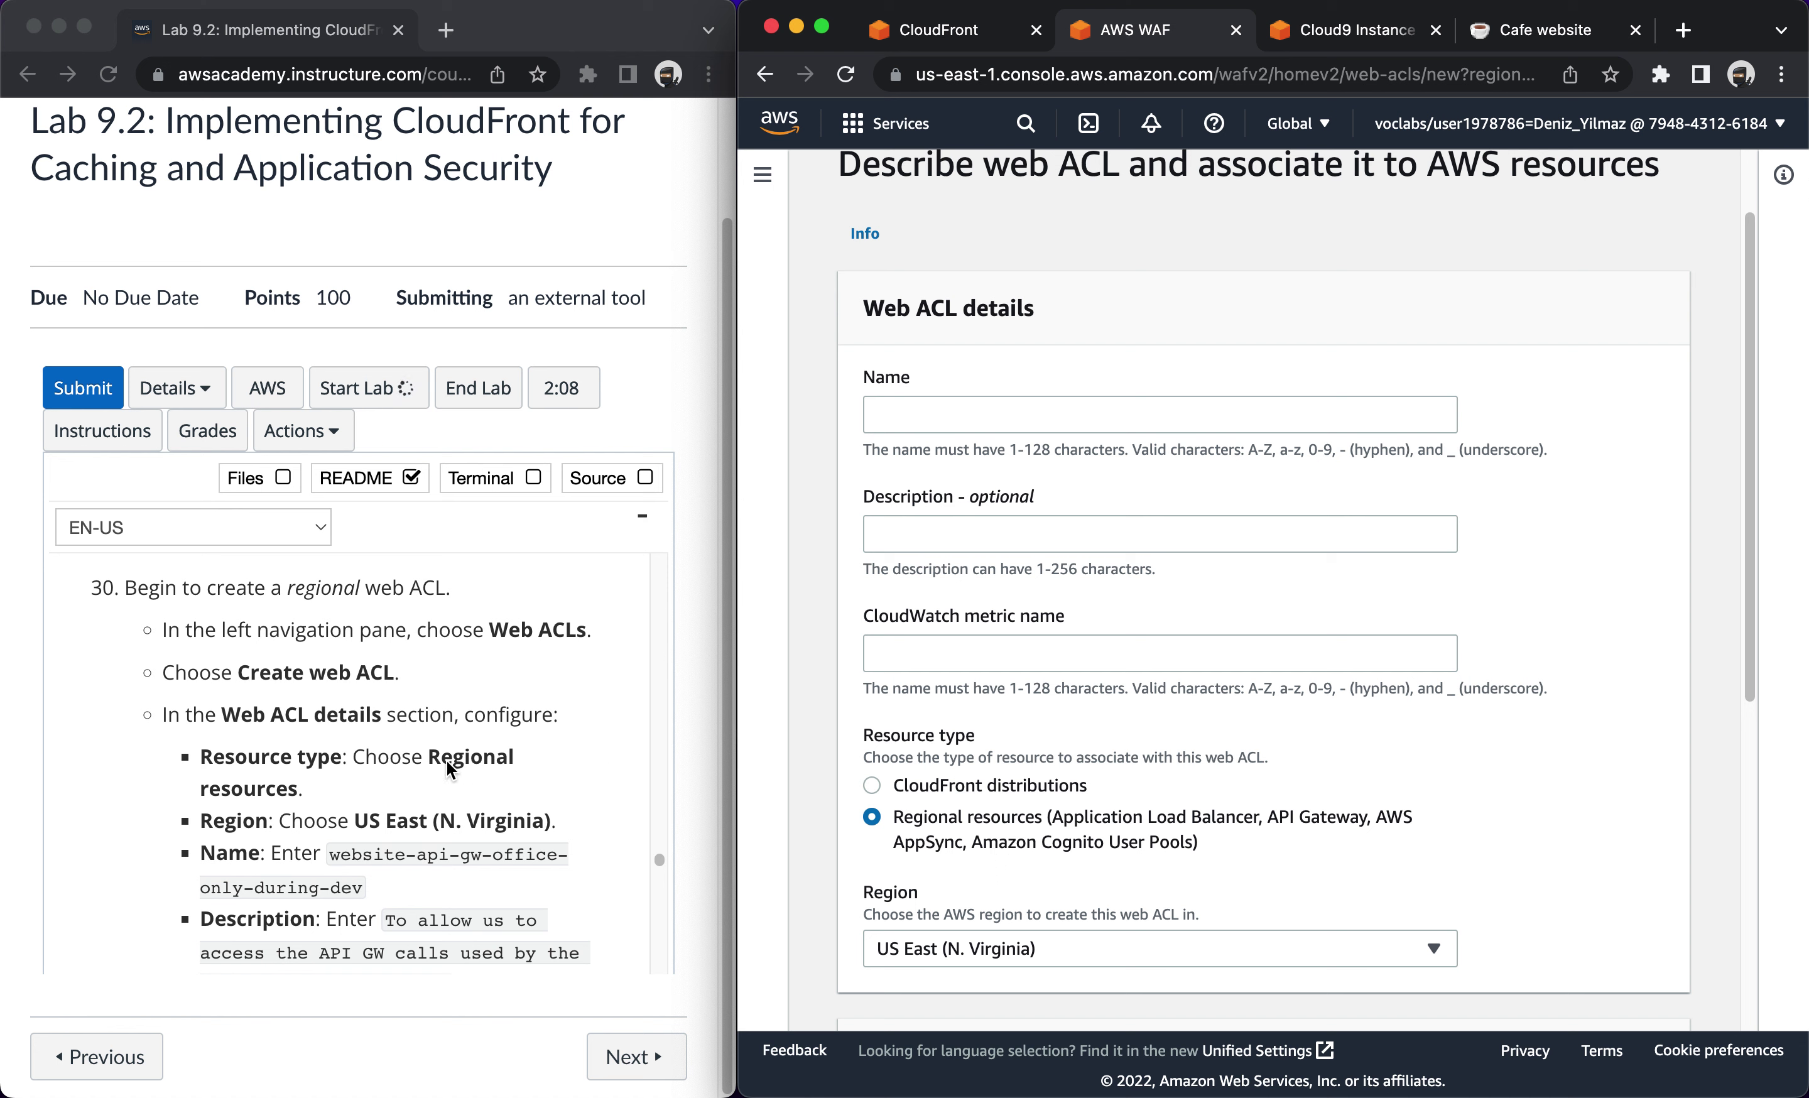
Name the web ACL website-api-gw-office-only-during-dev, copied from the lab instructions.
click(338, 860)
drag(334, 856, 358, 883)
key(super+c)
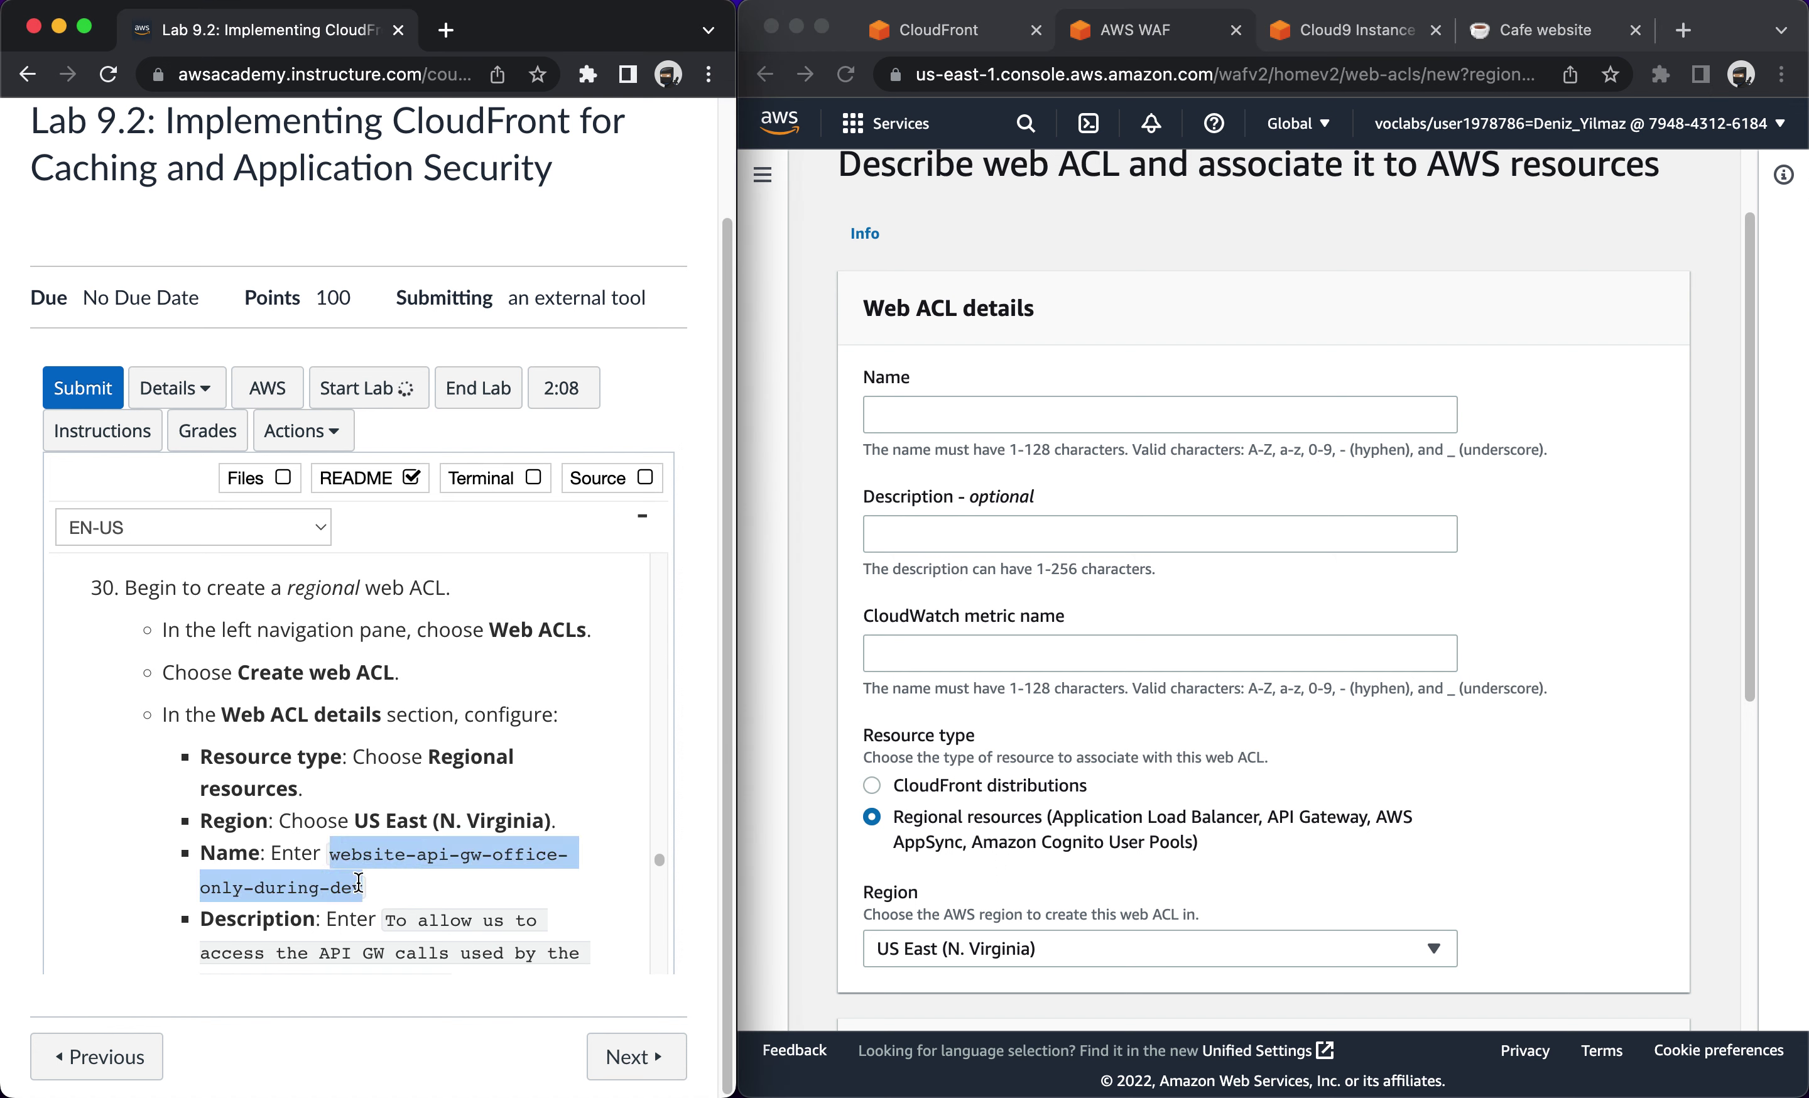
click(906, 415)
key(super+v)
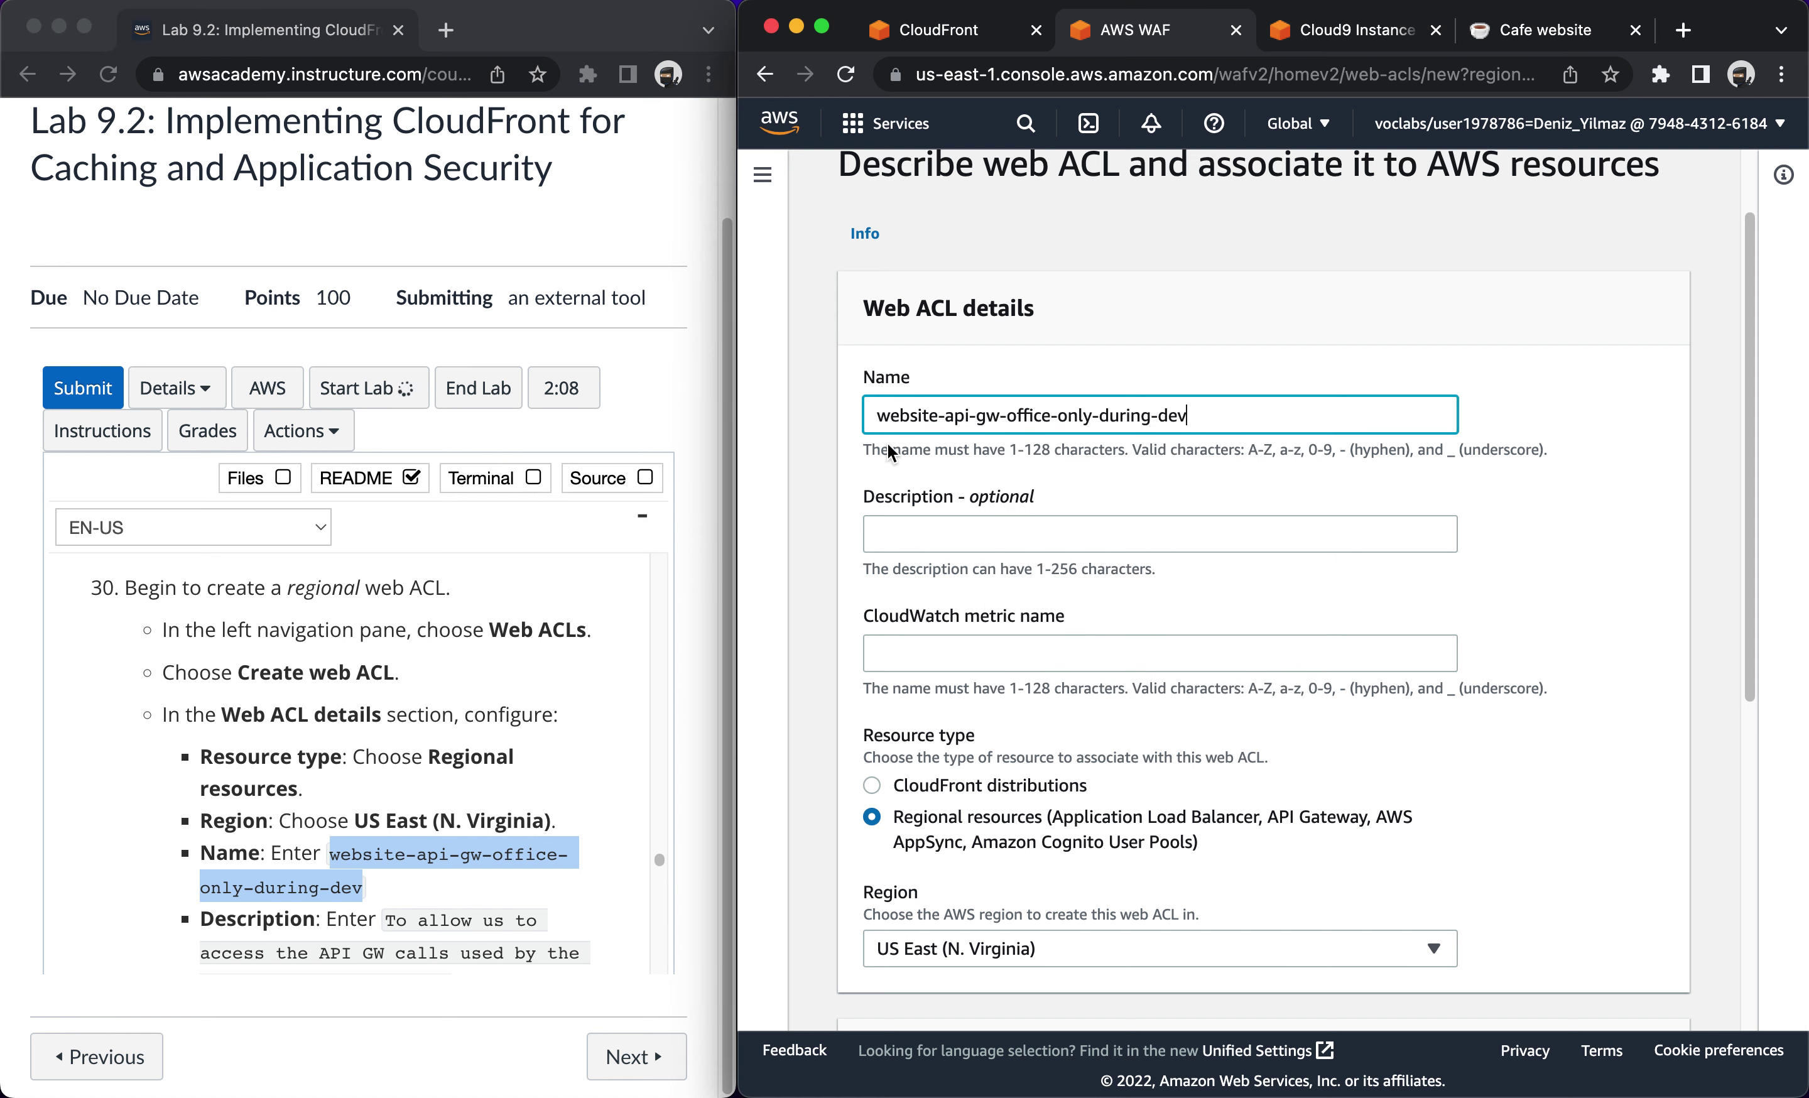
Describe the web ACL as "To allow us to access the API GW calls used by the website from the office", copied from the lab instructions.
click(880, 534)
scroll(373, 853, down, 2)
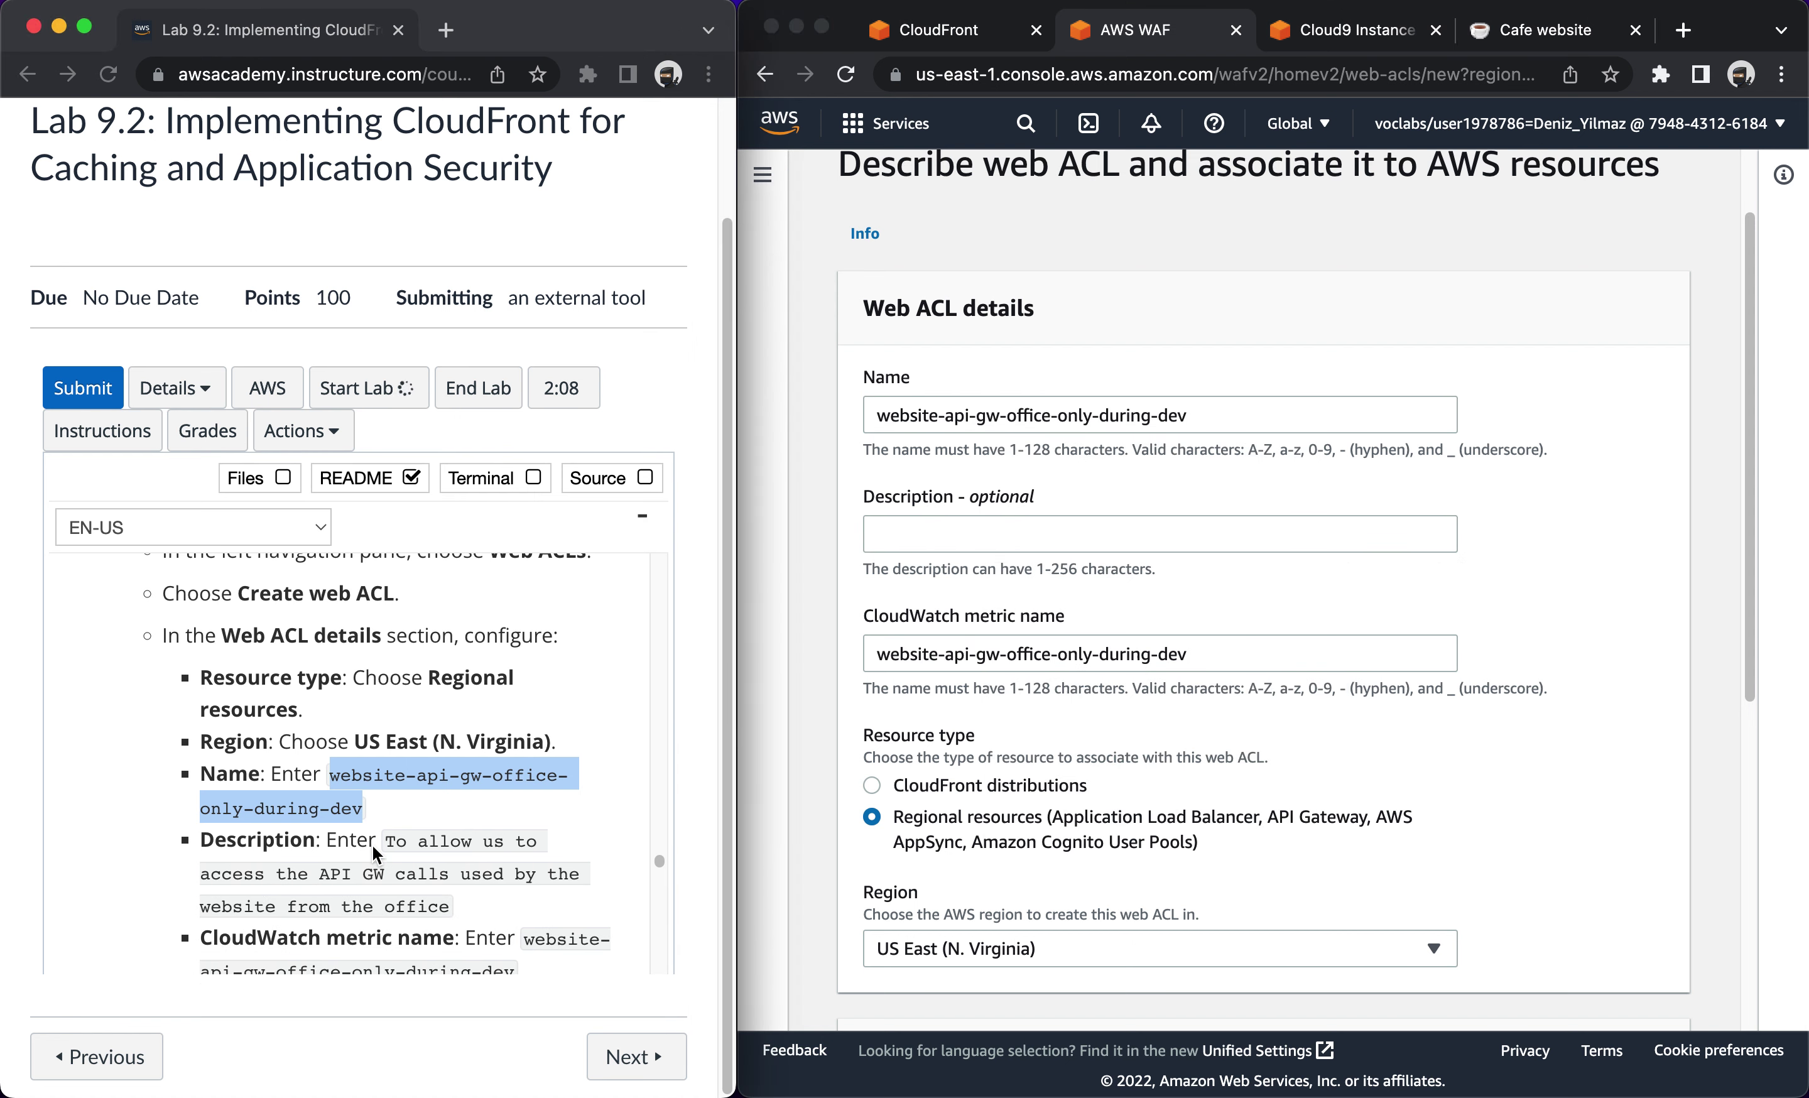
drag(386, 841, 453, 902)
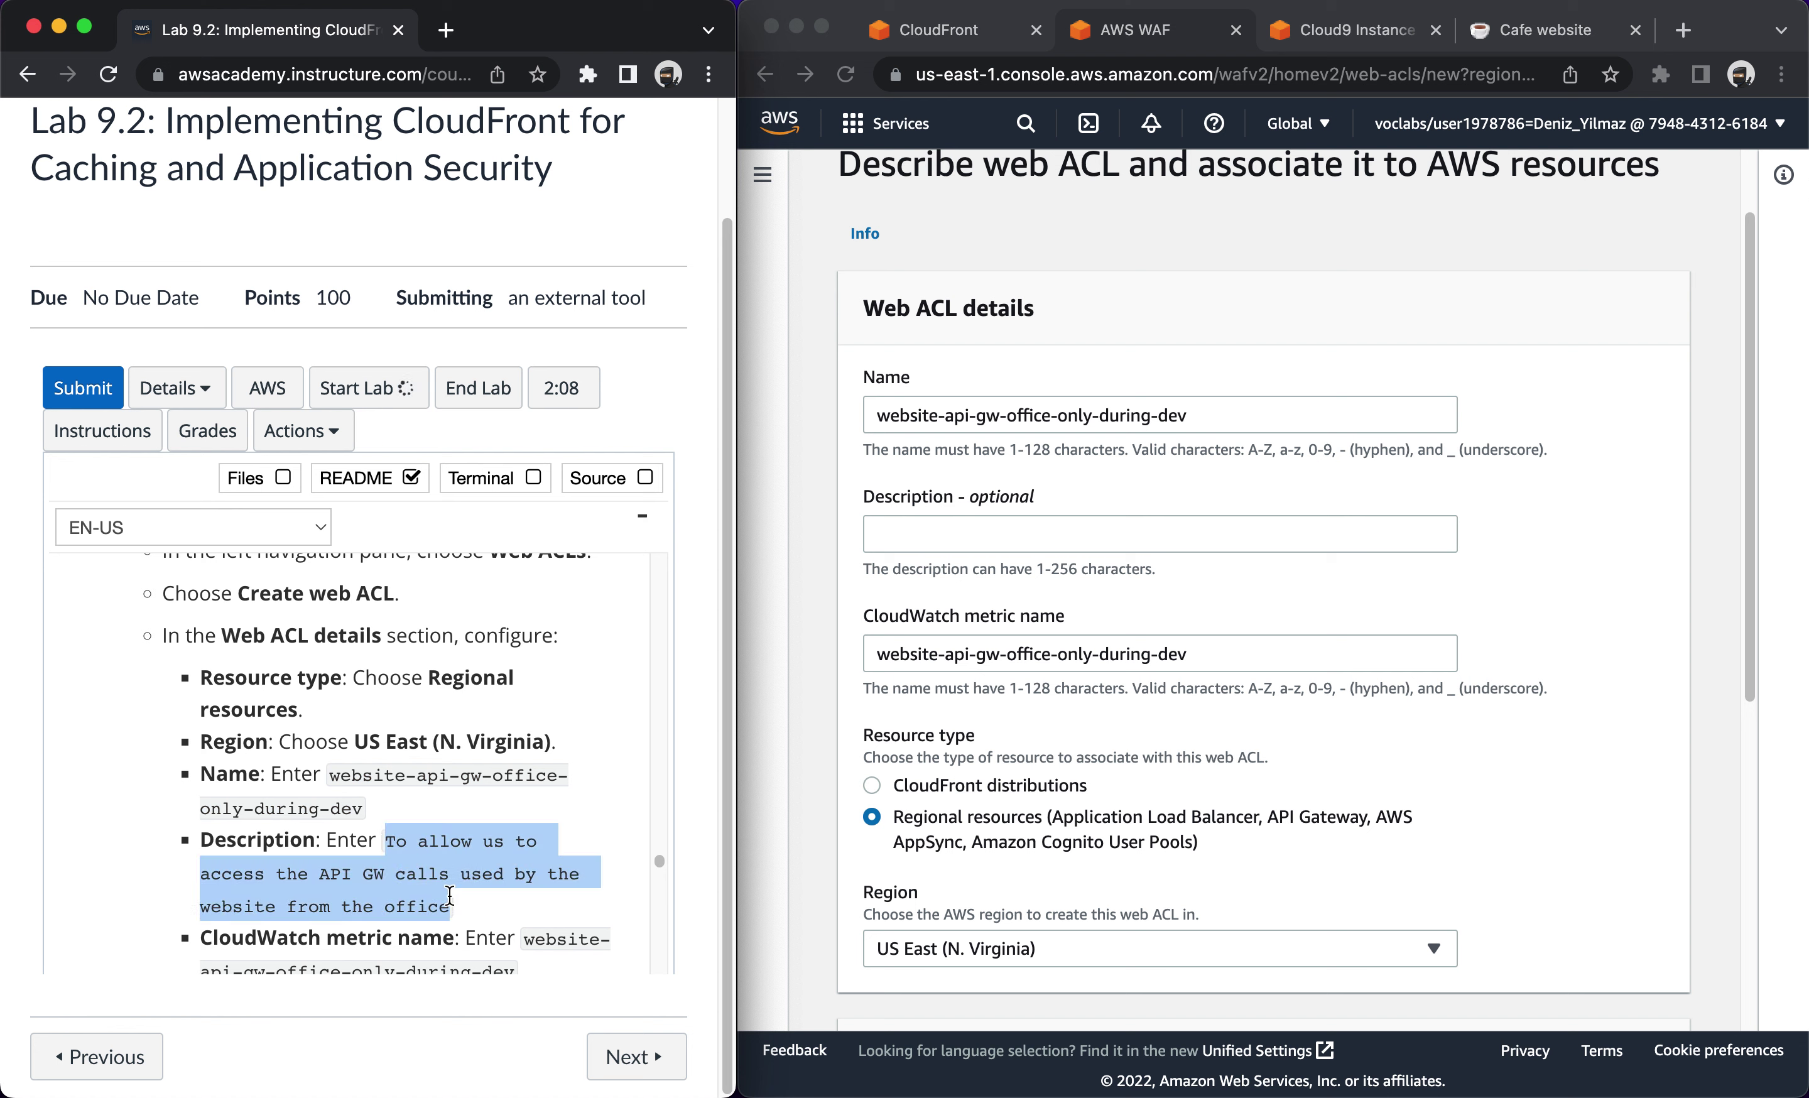
key(super+c)
click(921, 536)
key(super+v)
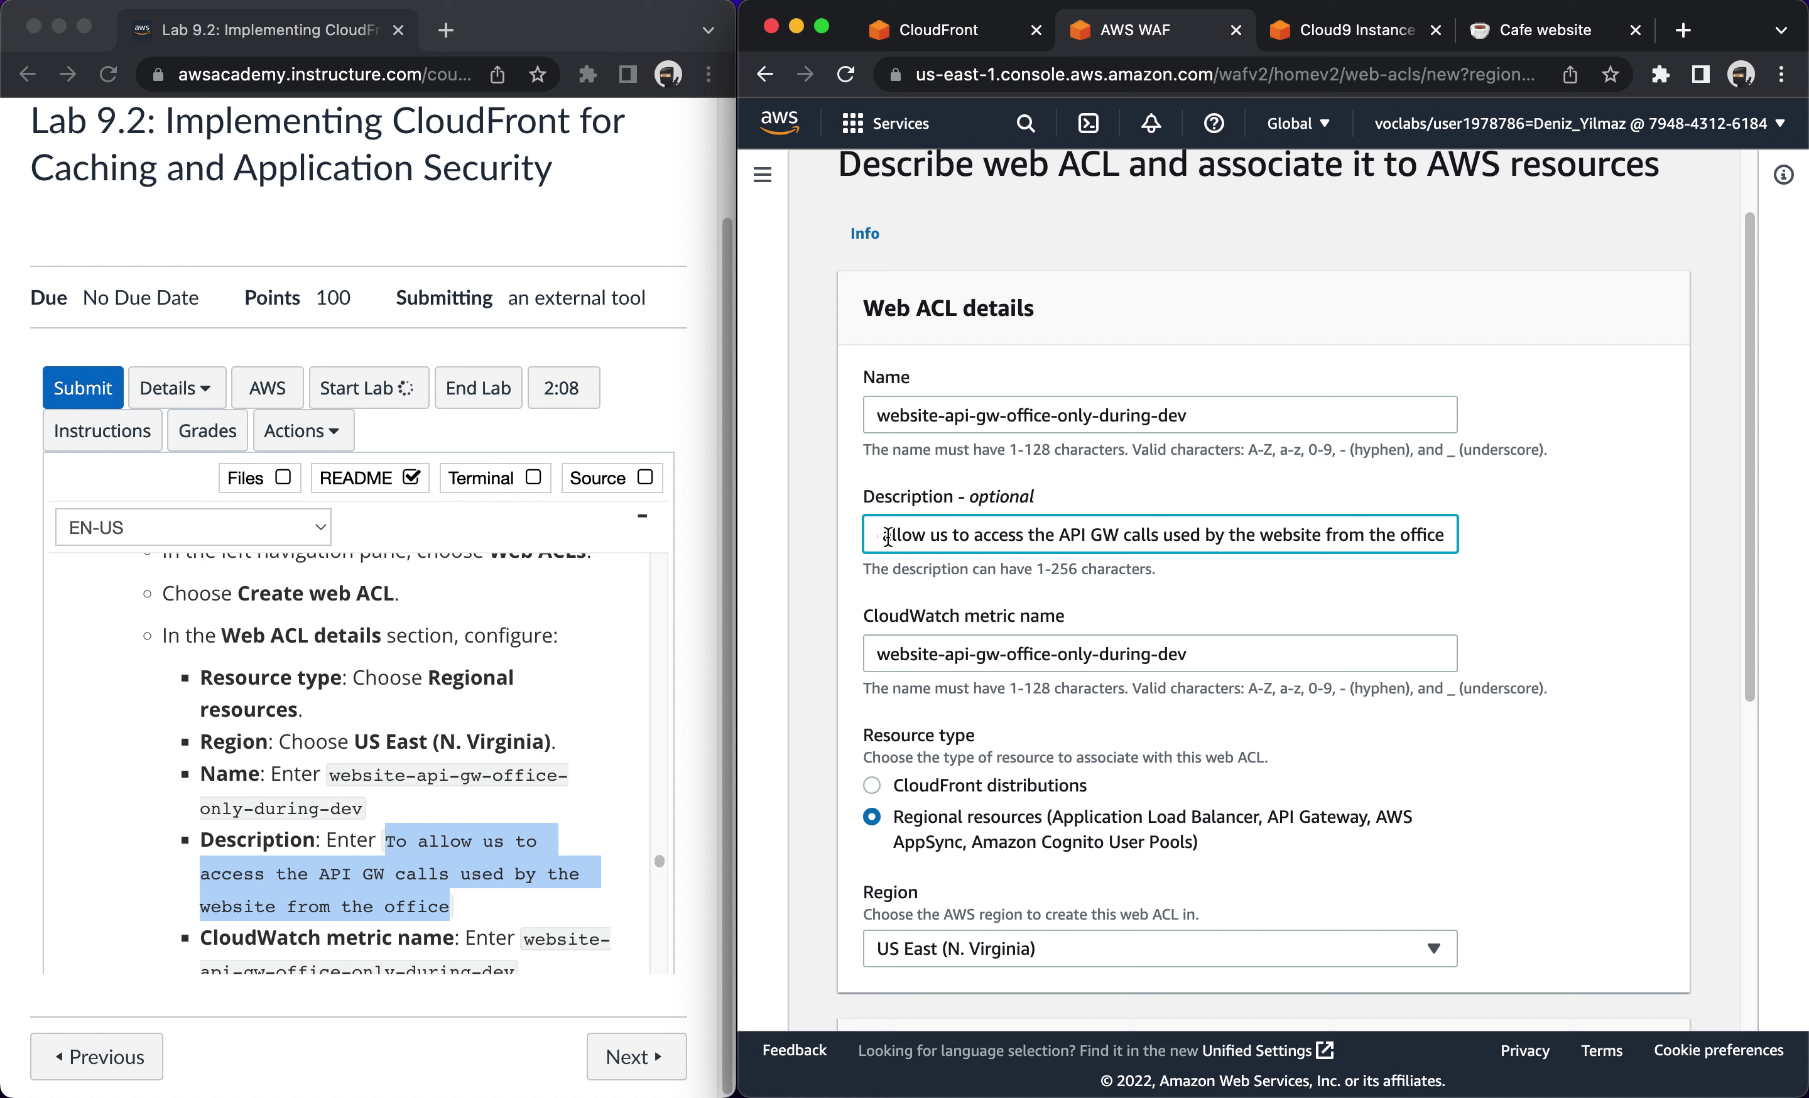
drag(887, 536, 850, 548)
click(917, 537)
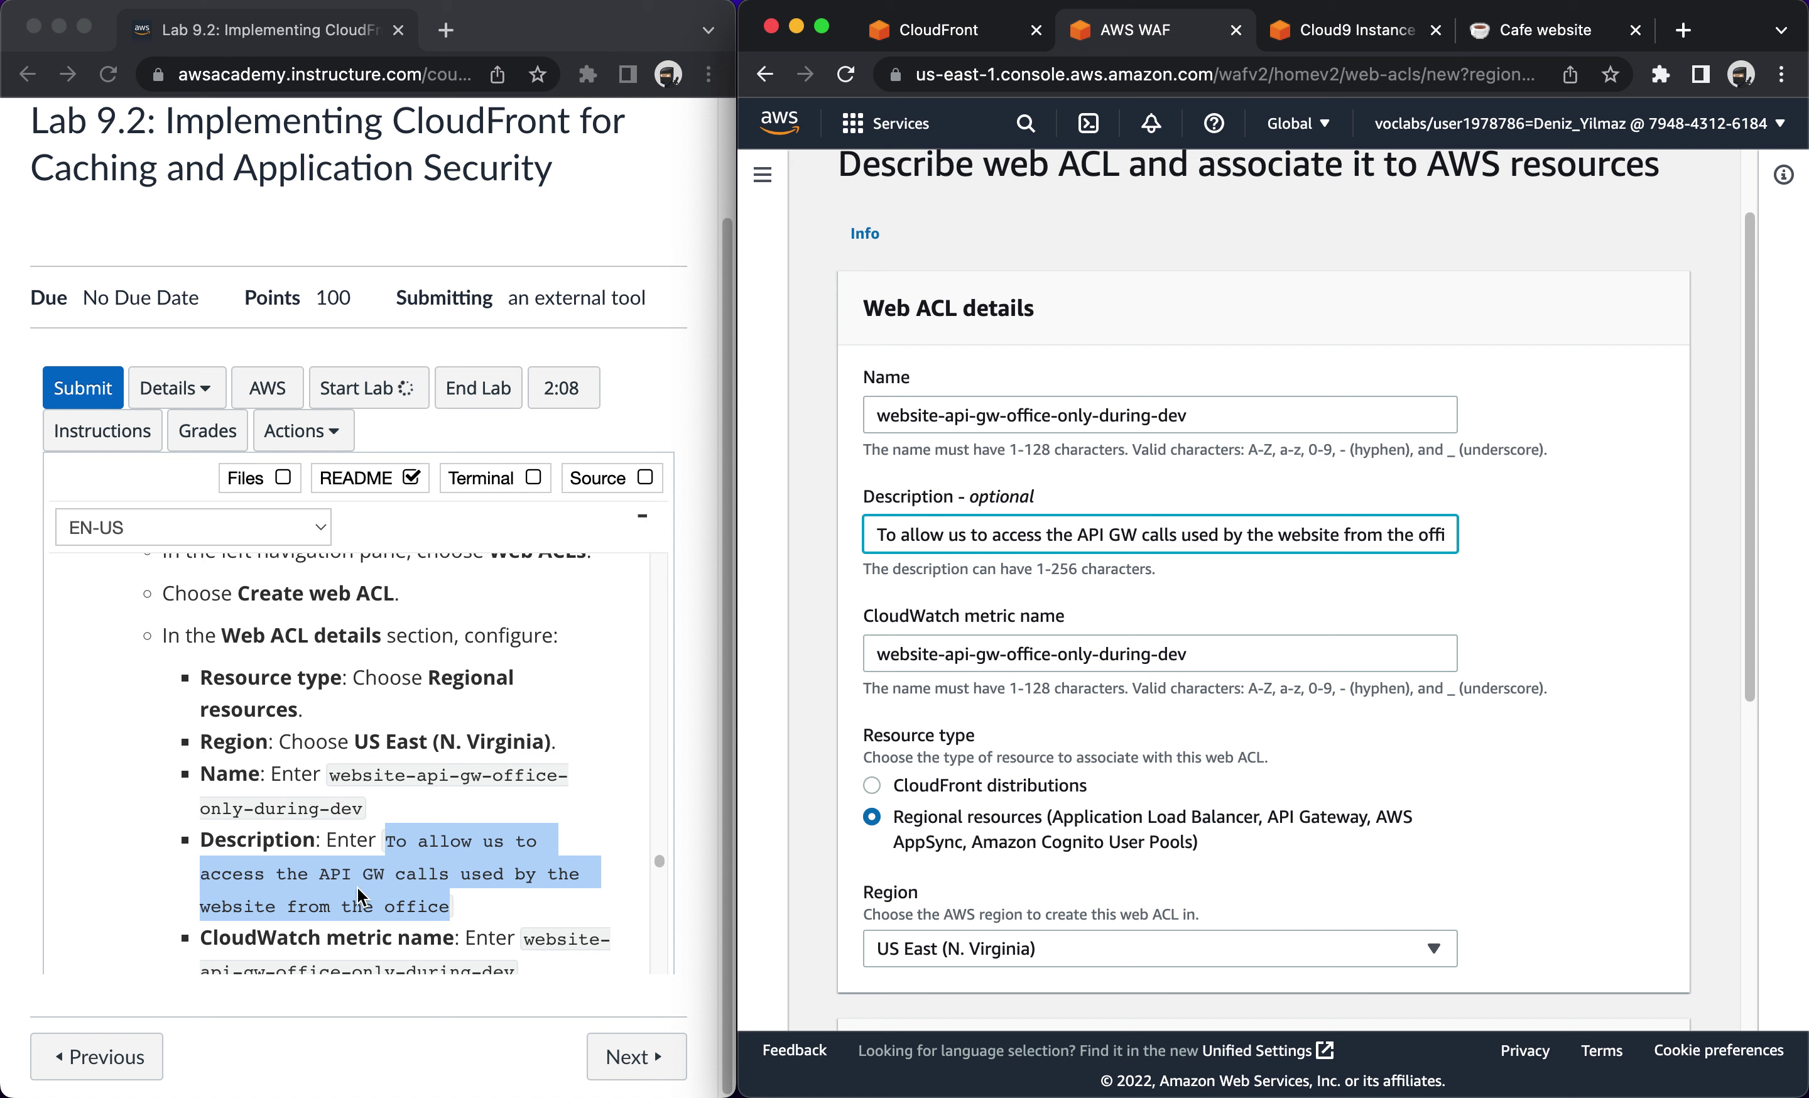
Associate the Amazon API Gateway resource ProductsApi - prod with the web ACL.
scroll(372, 857, down, 3)
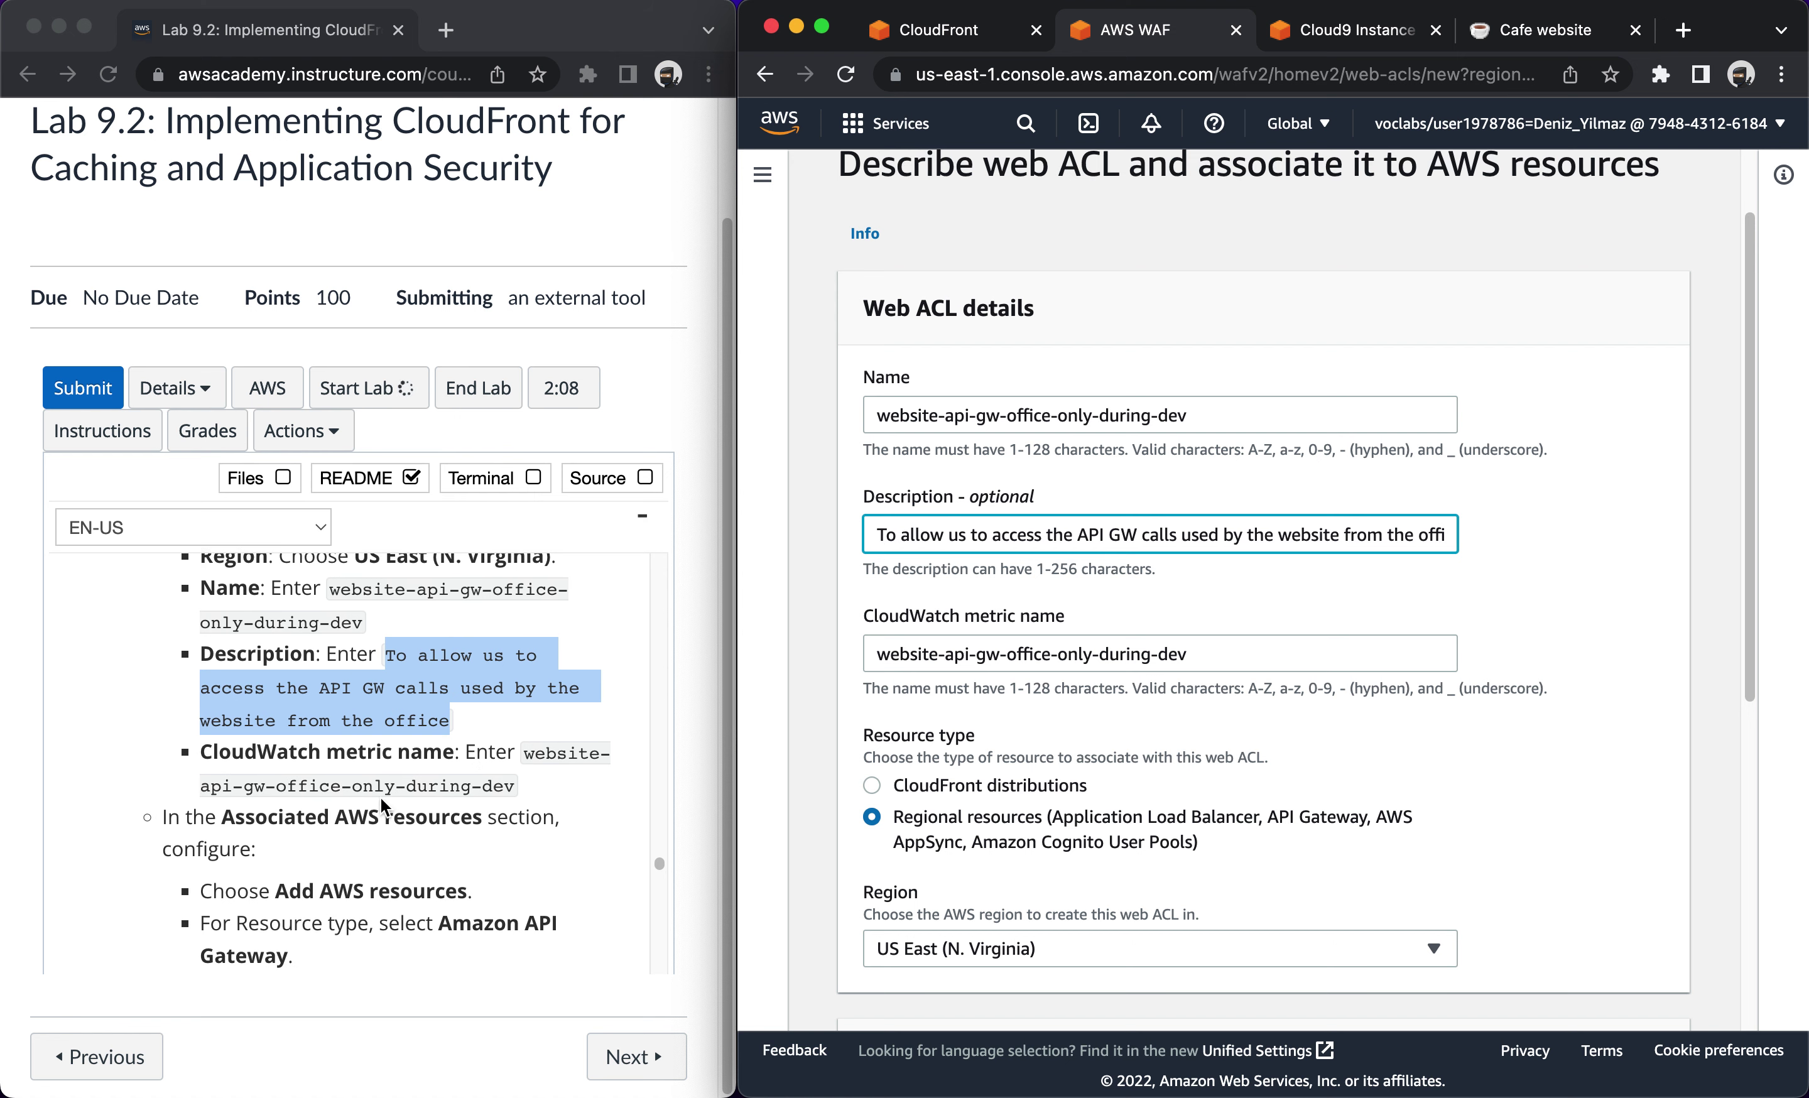
scroll(372, 792, down, 5)
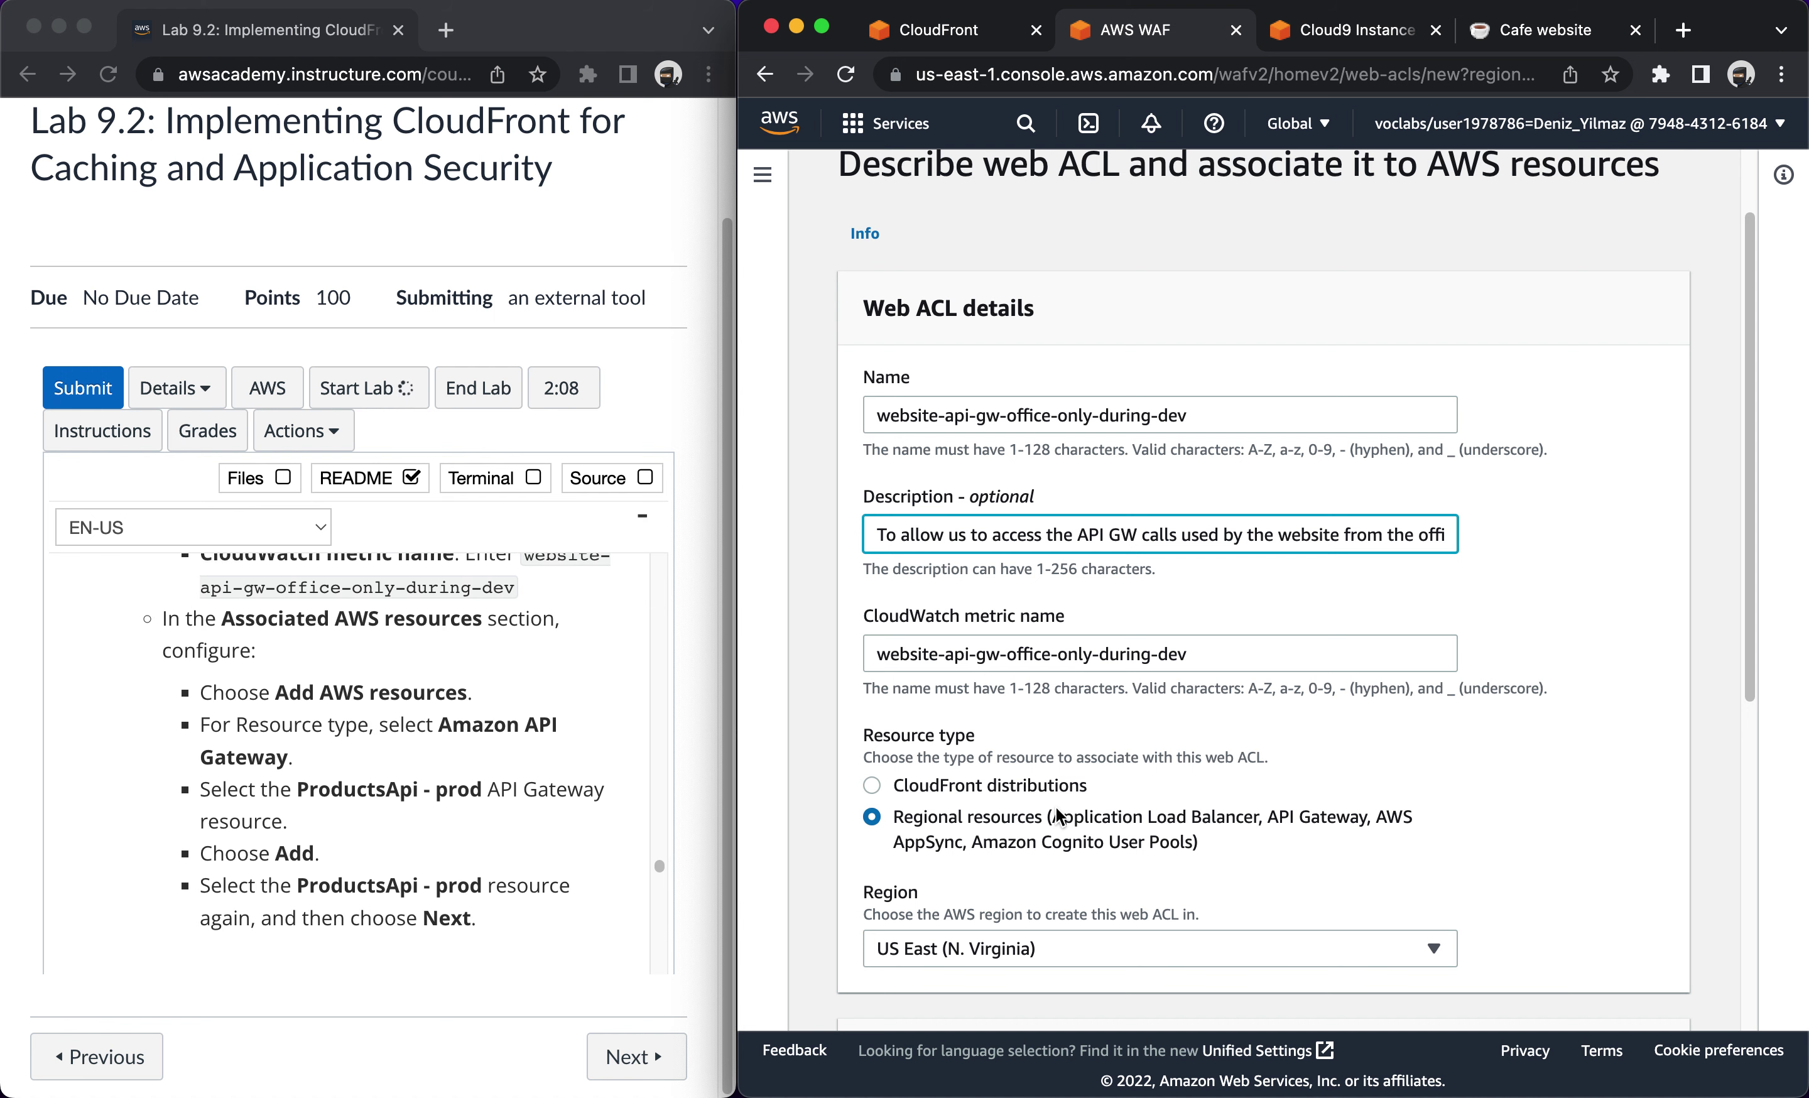
scroll(1055, 807, down, 10)
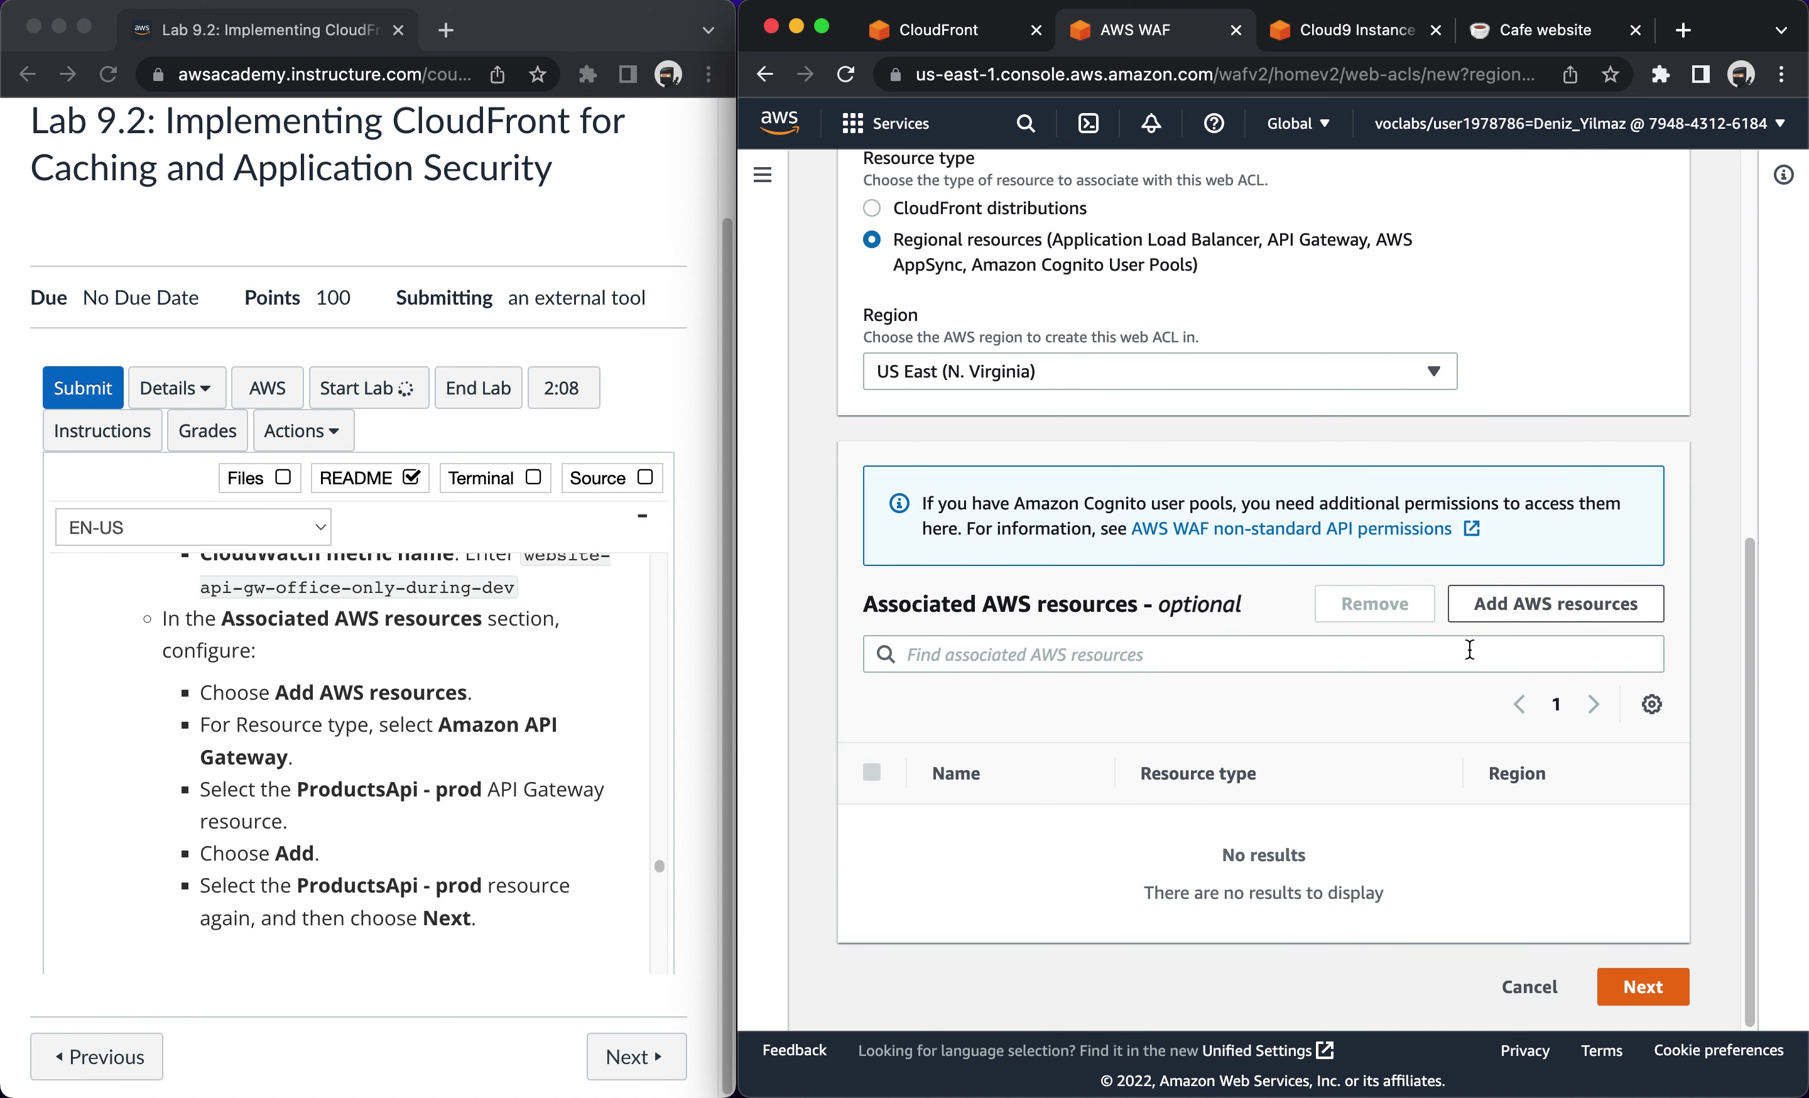
click(1505, 608)
click(816, 779)
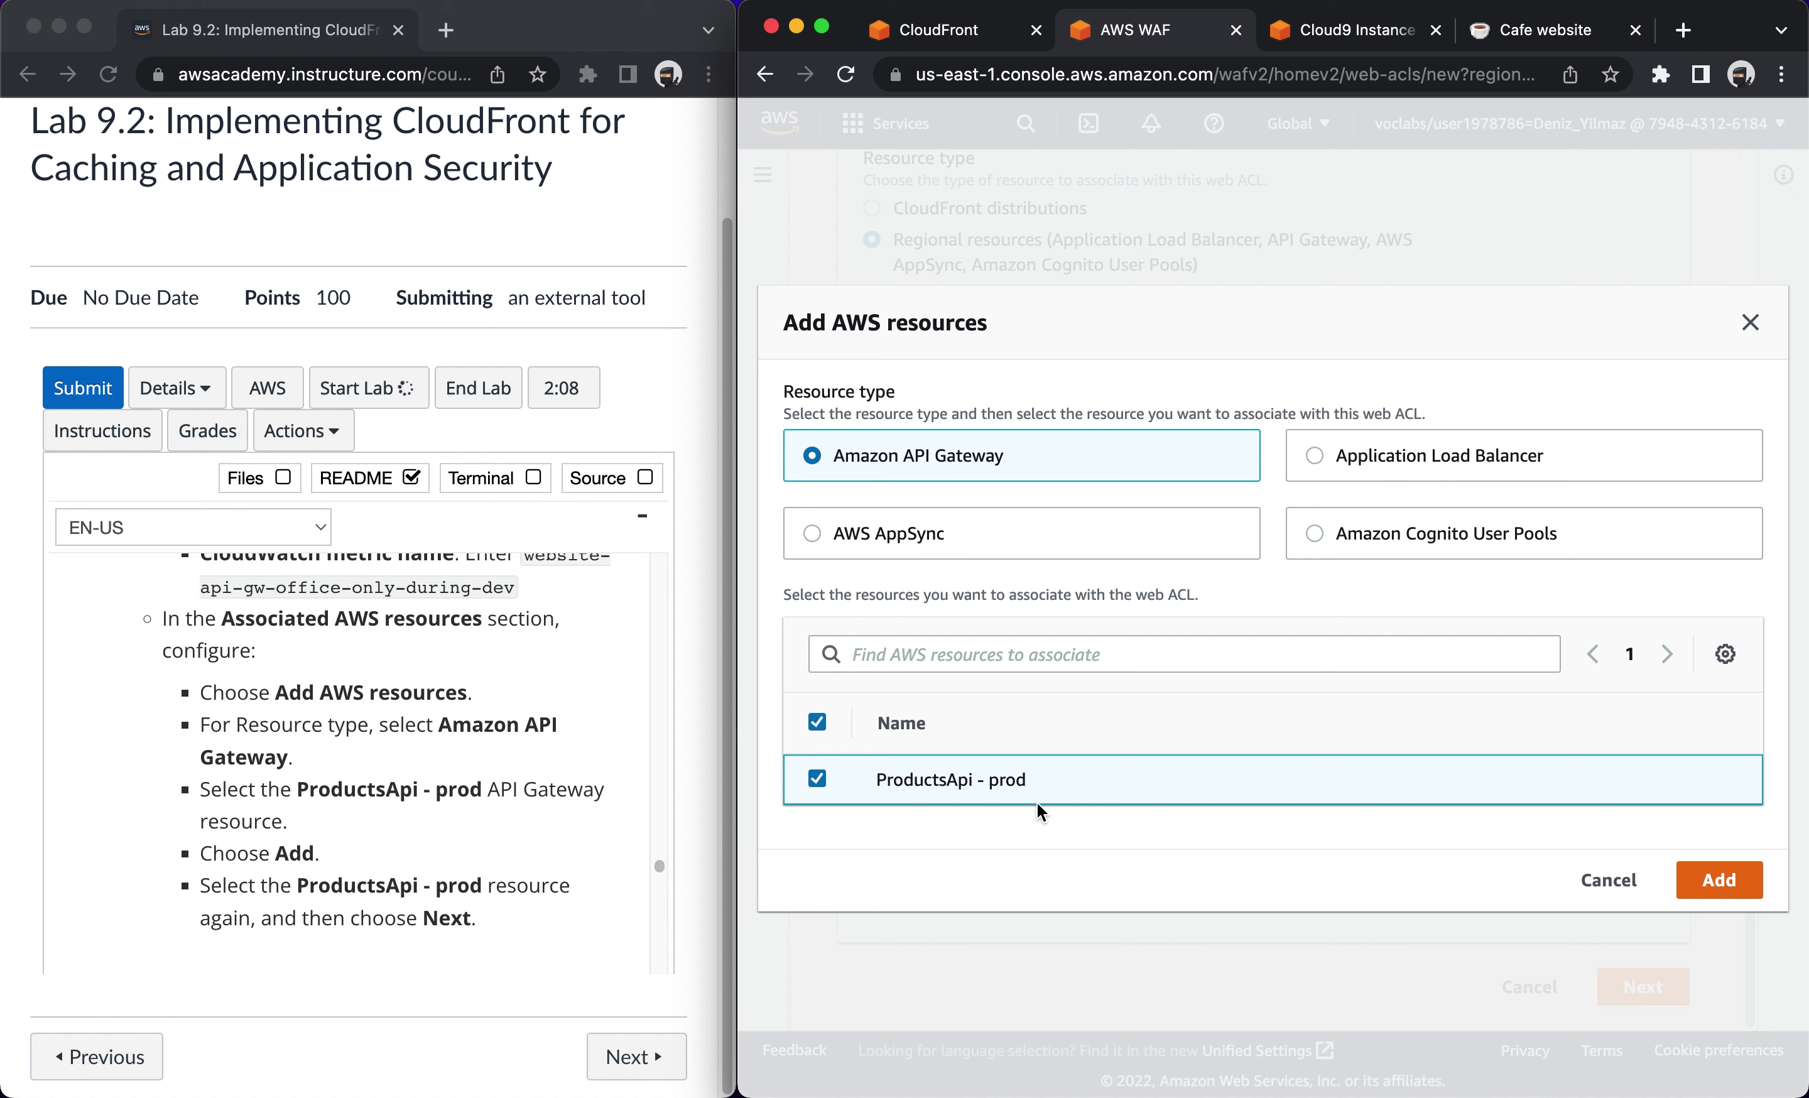
click(1702, 873)
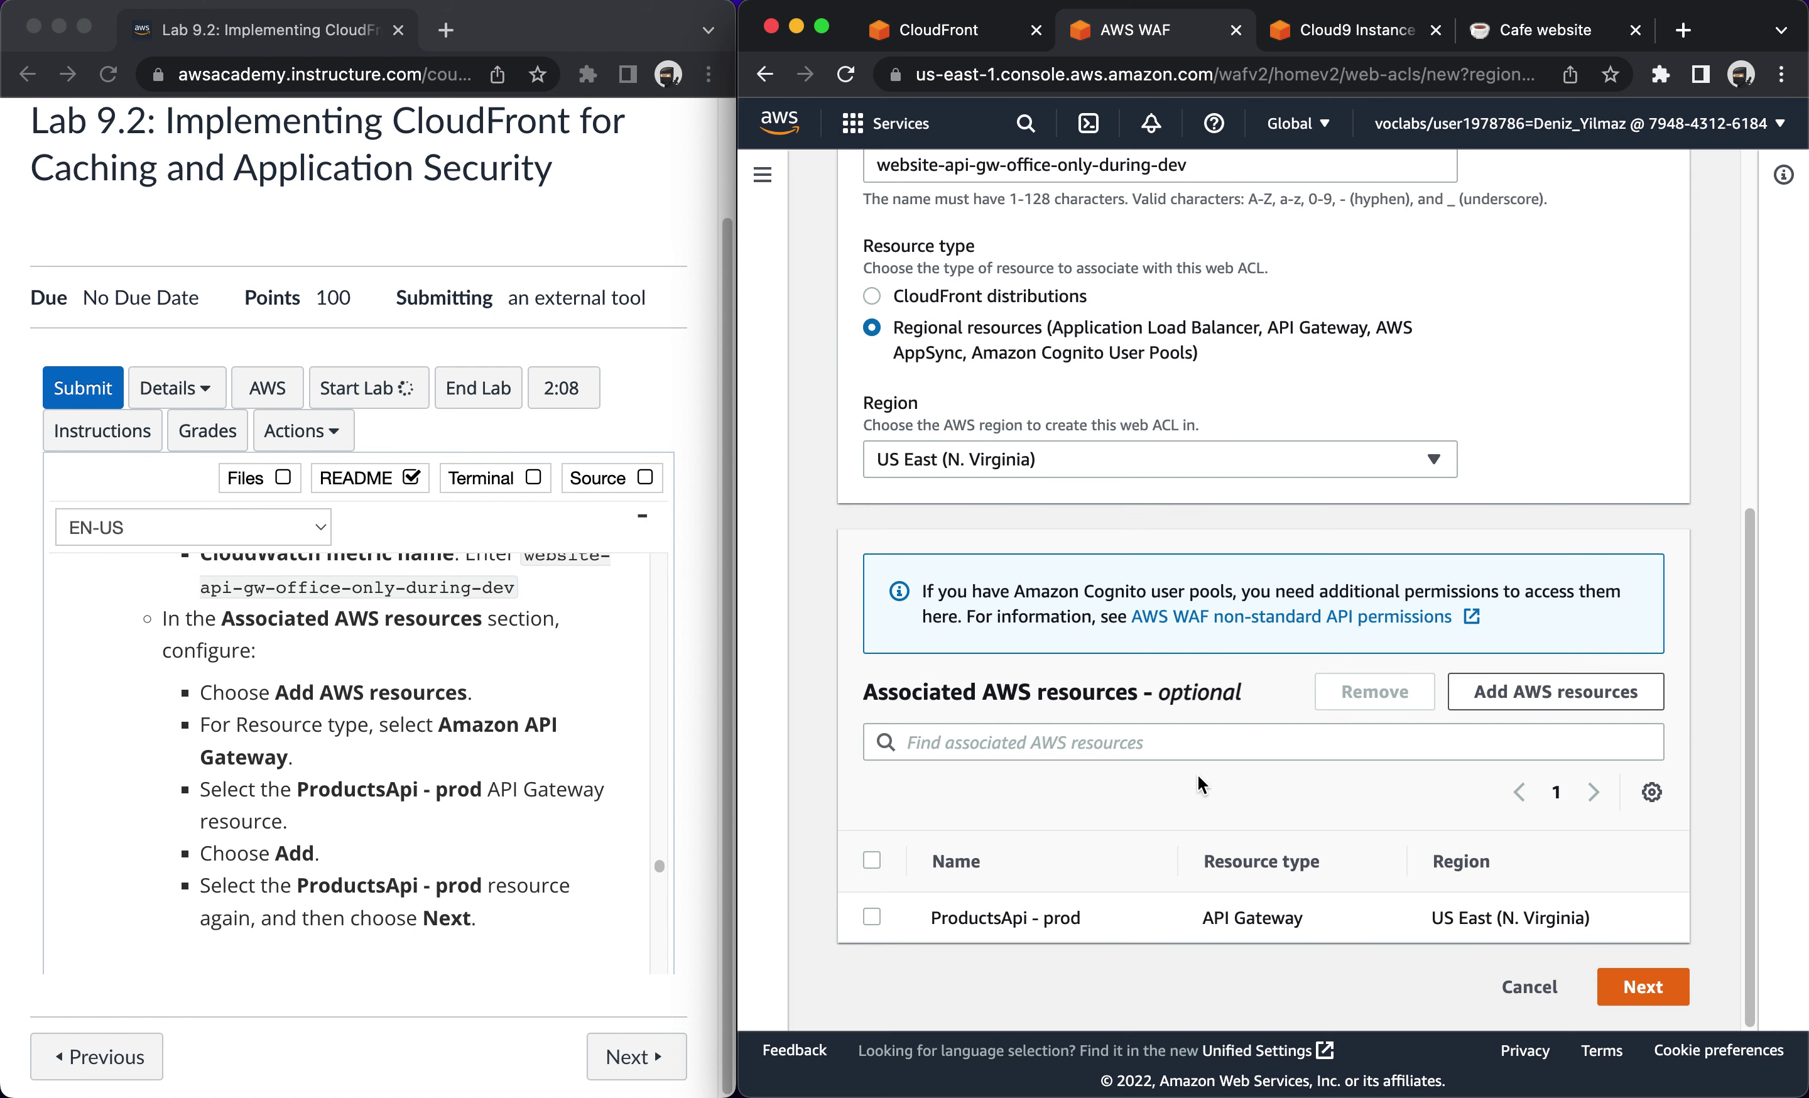
Select the associated ProductsApi - prod resource and continue to the web ACL's rules.
scroll(500, 863, down, 2)
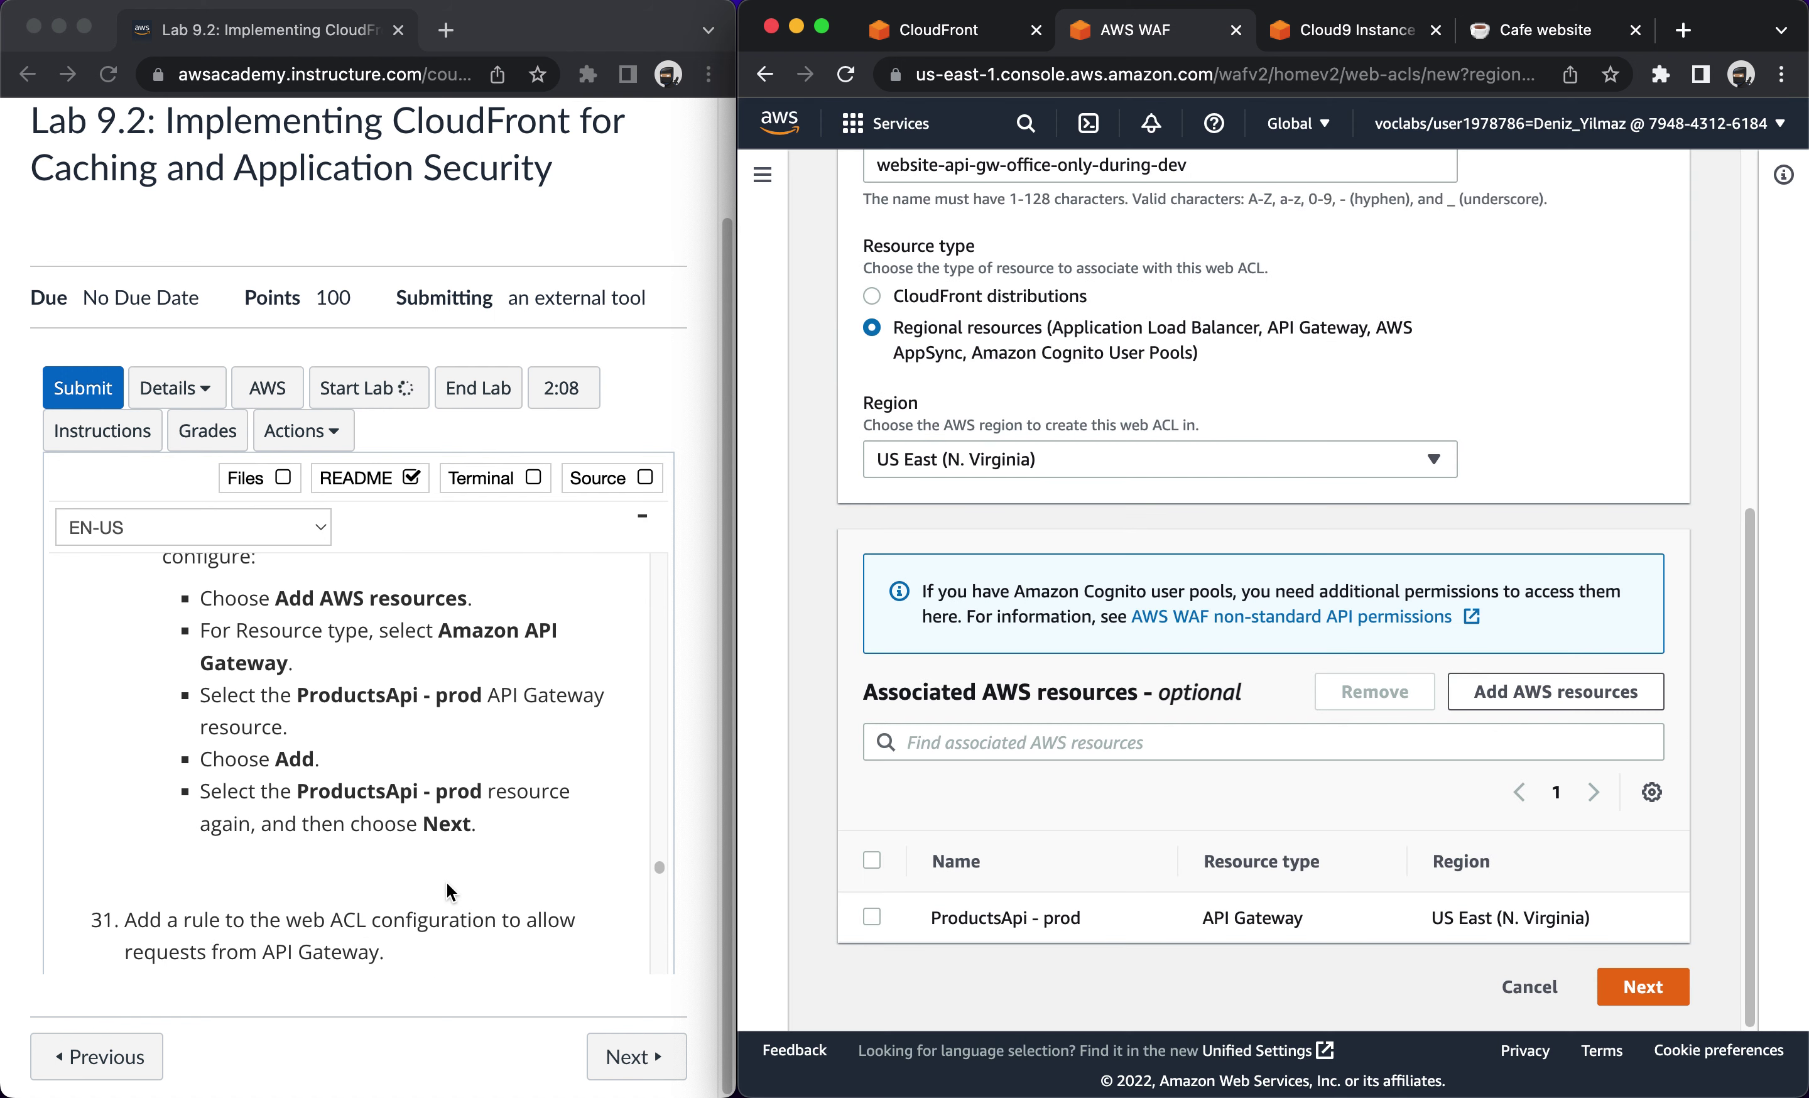
click(871, 918)
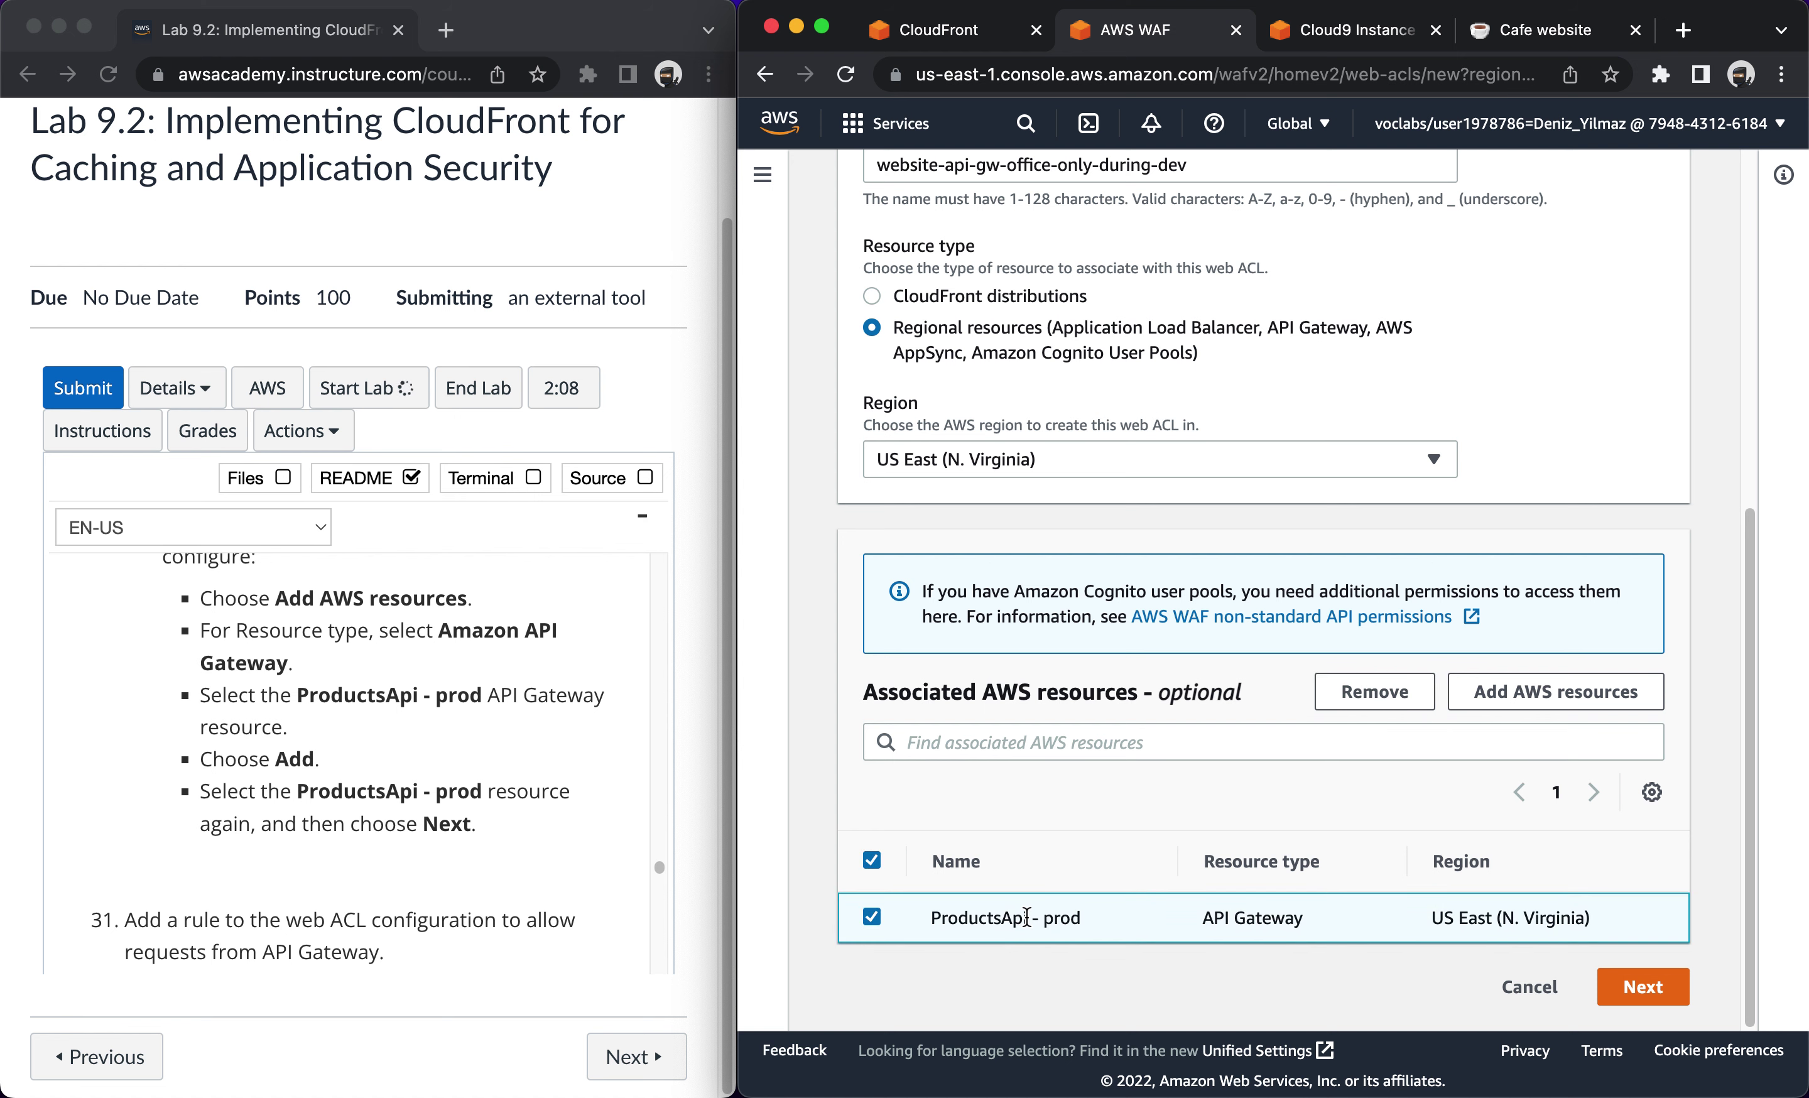
click(1627, 991)
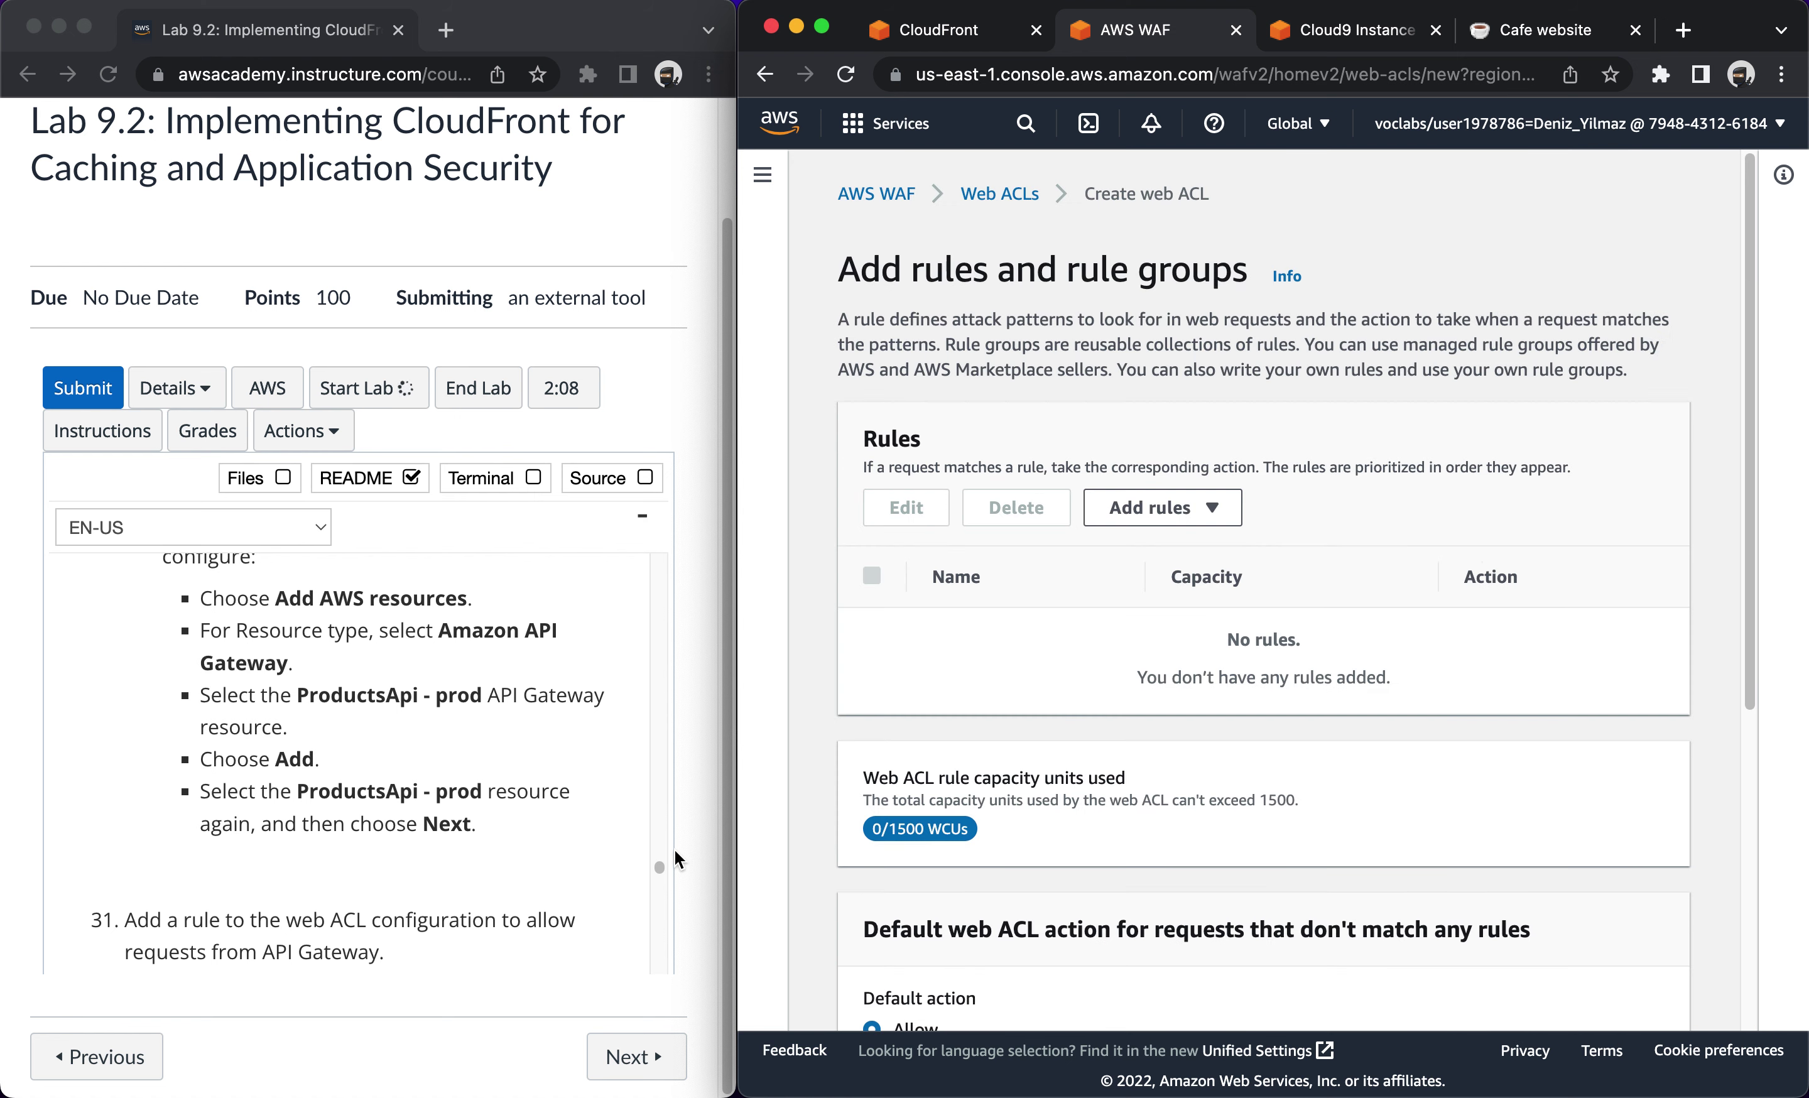
Start adding a custom rule of type IP set to the web ACL, following step 31 of the lab.
scroll(399, 793, down, 6)
scroll(399, 794, down, 1)
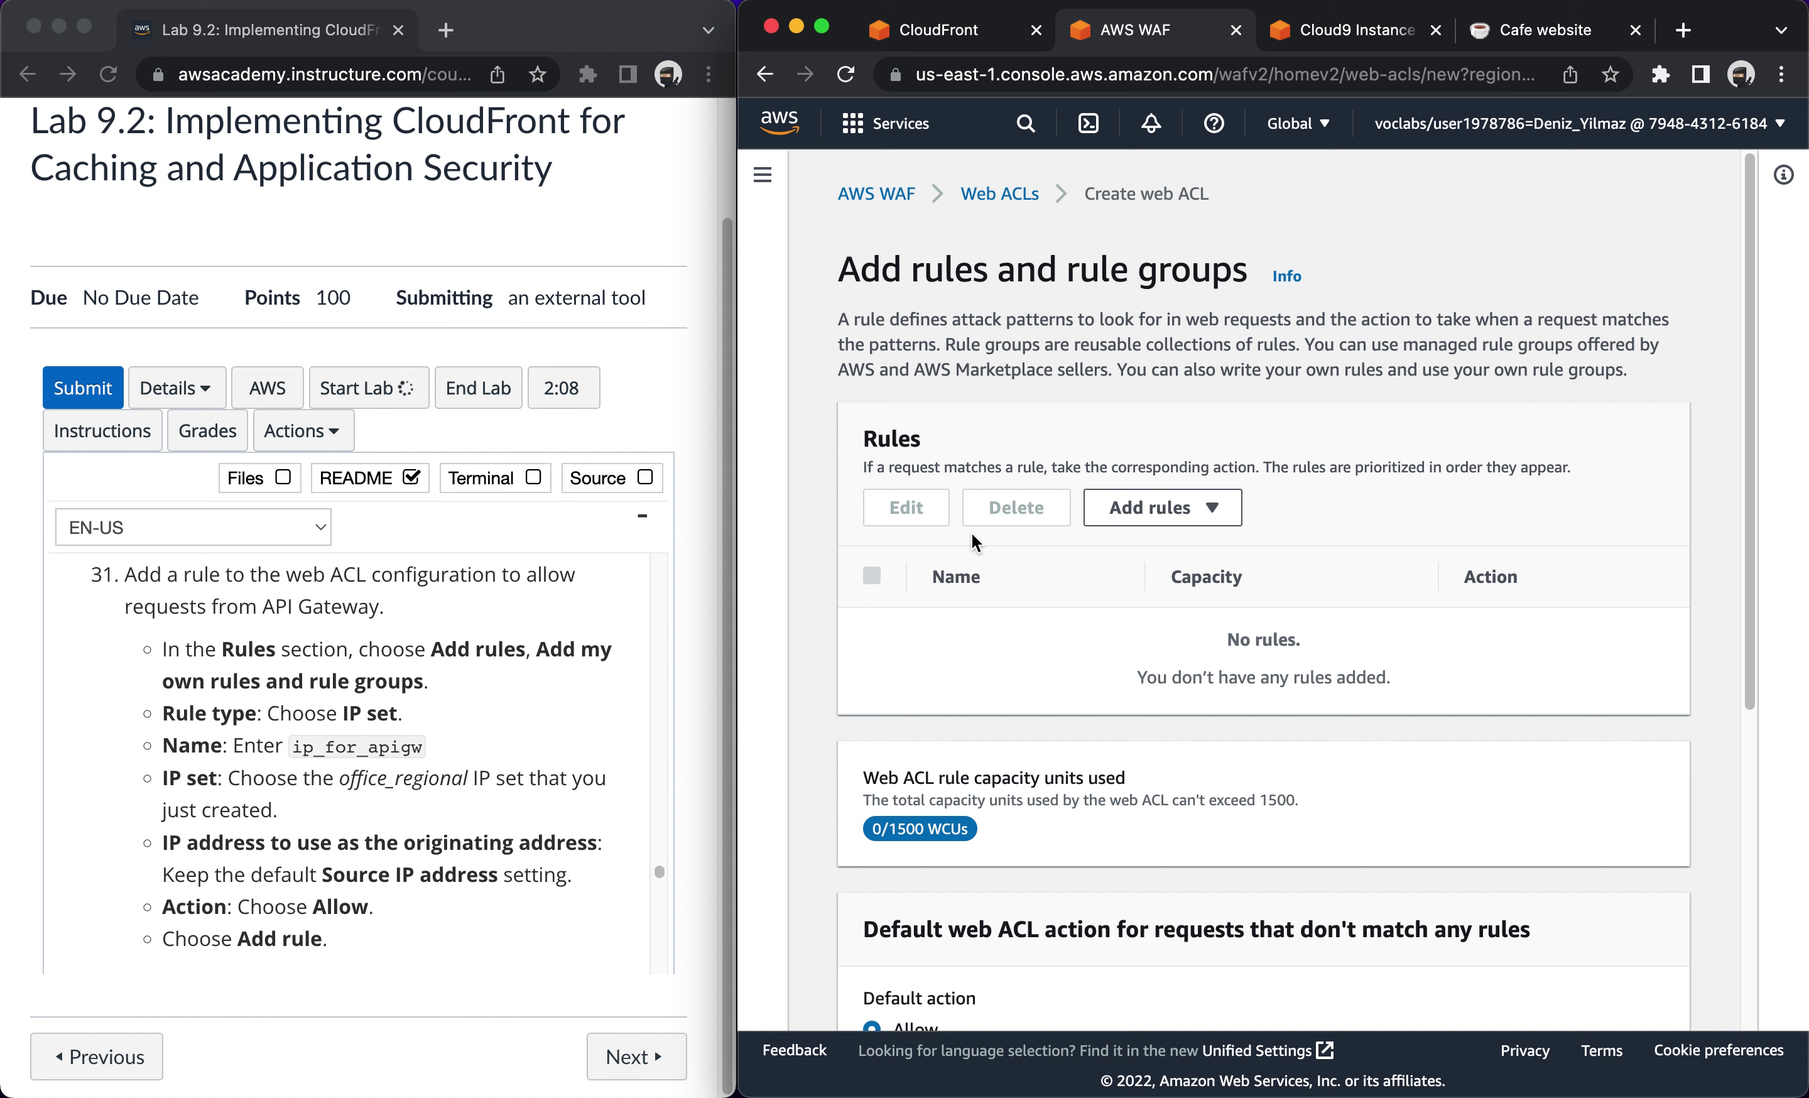
click(1151, 511)
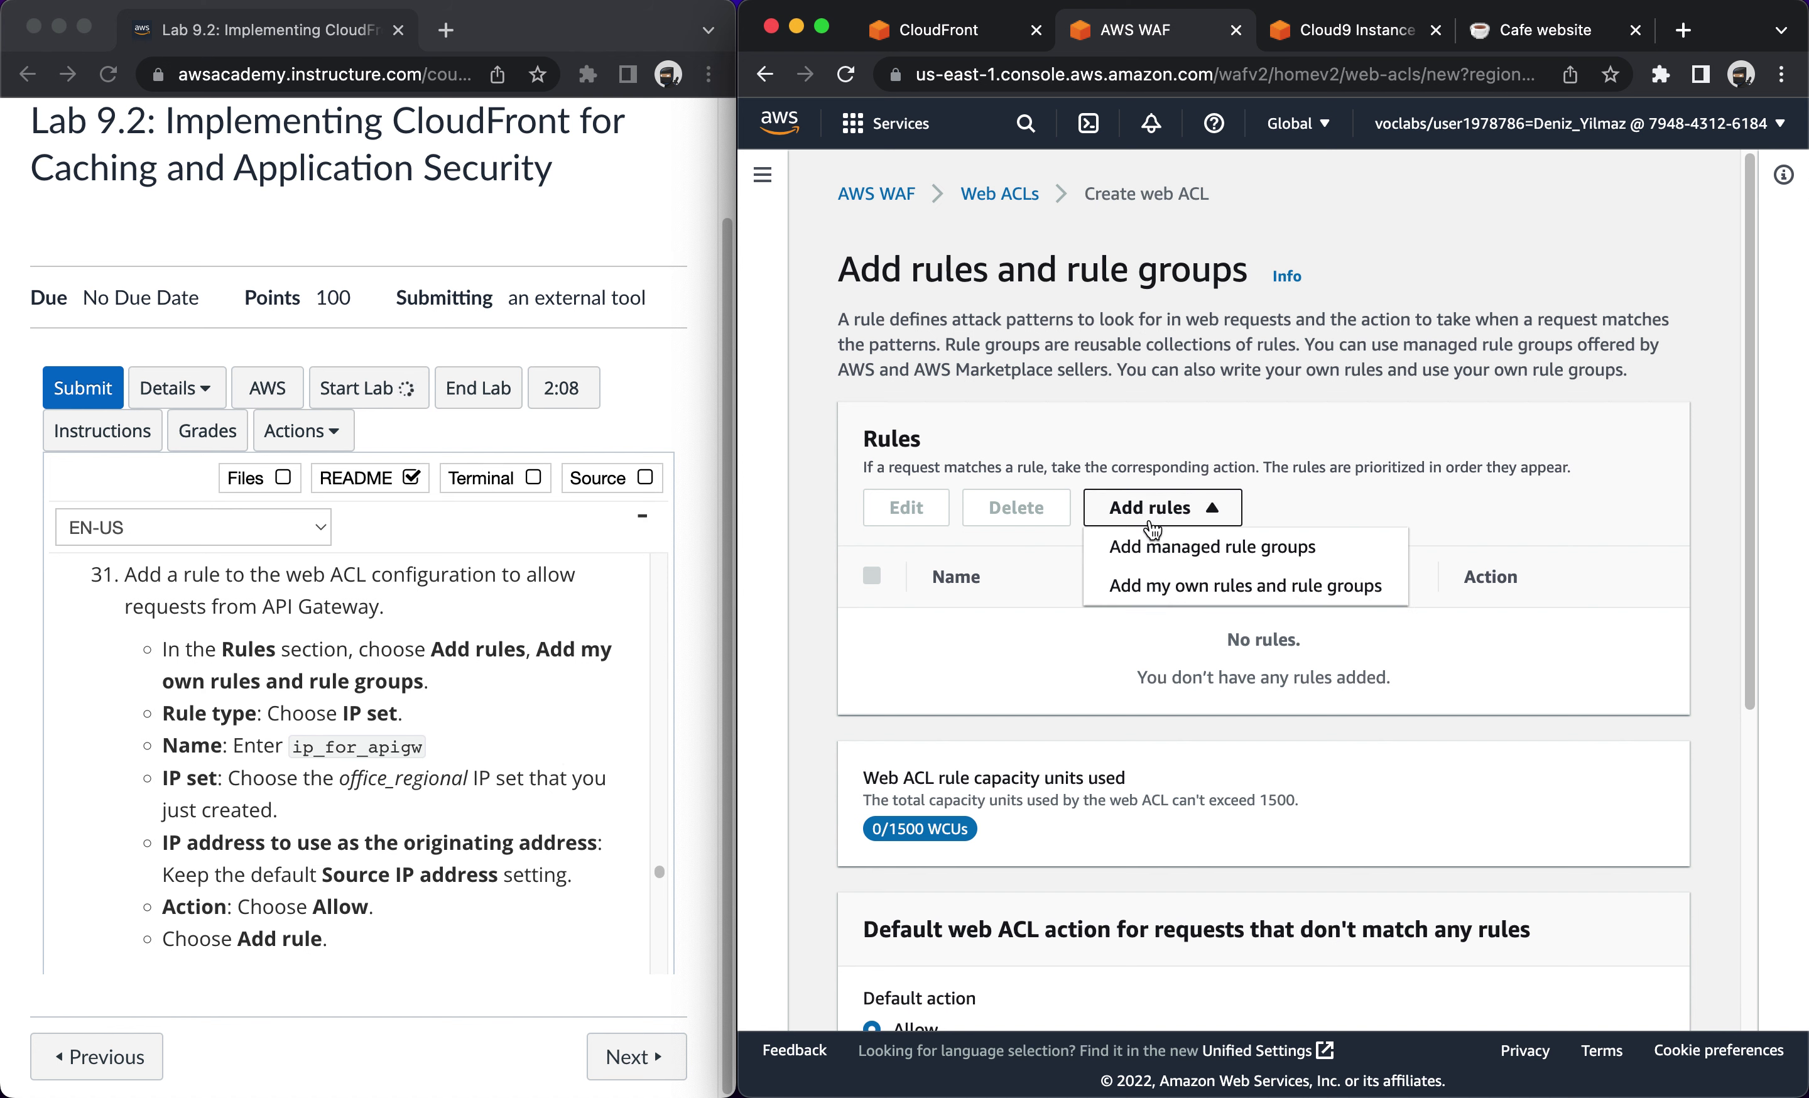
click(1162, 587)
click(946, 537)
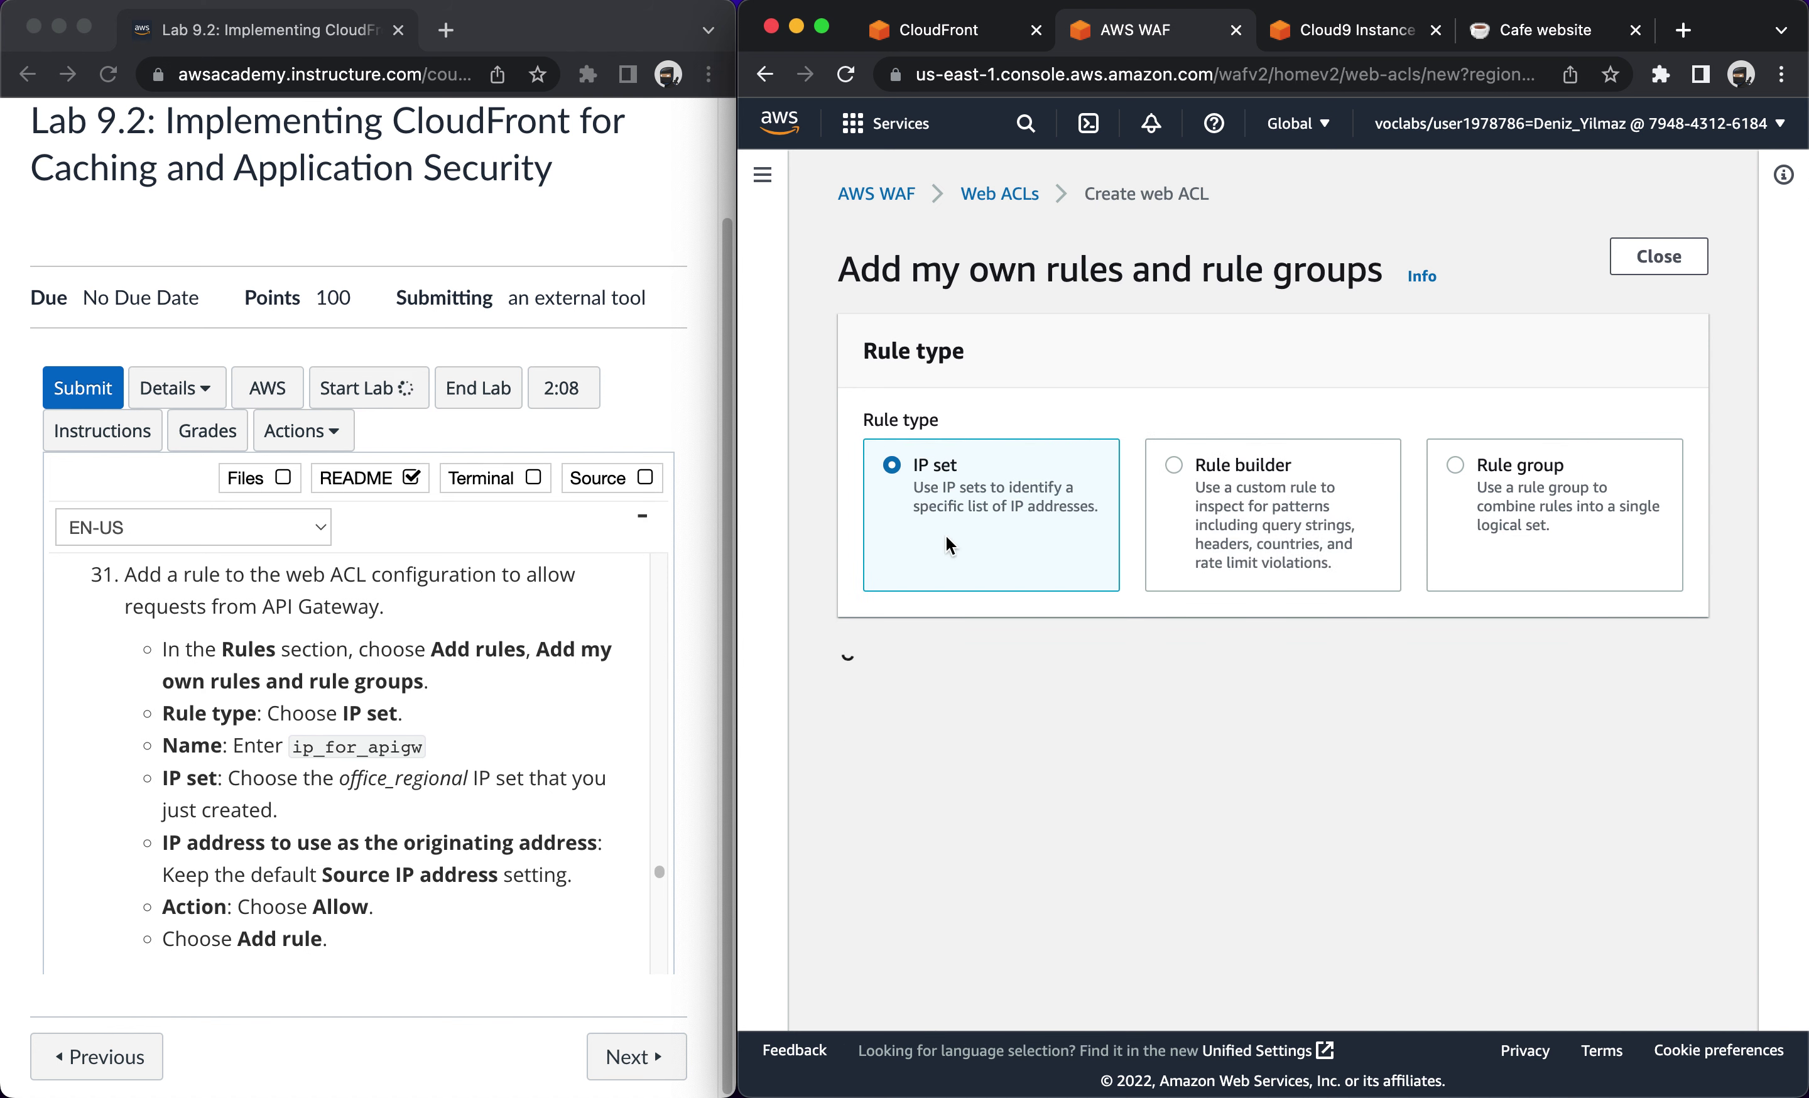
scroll(821, 628, down, 3)
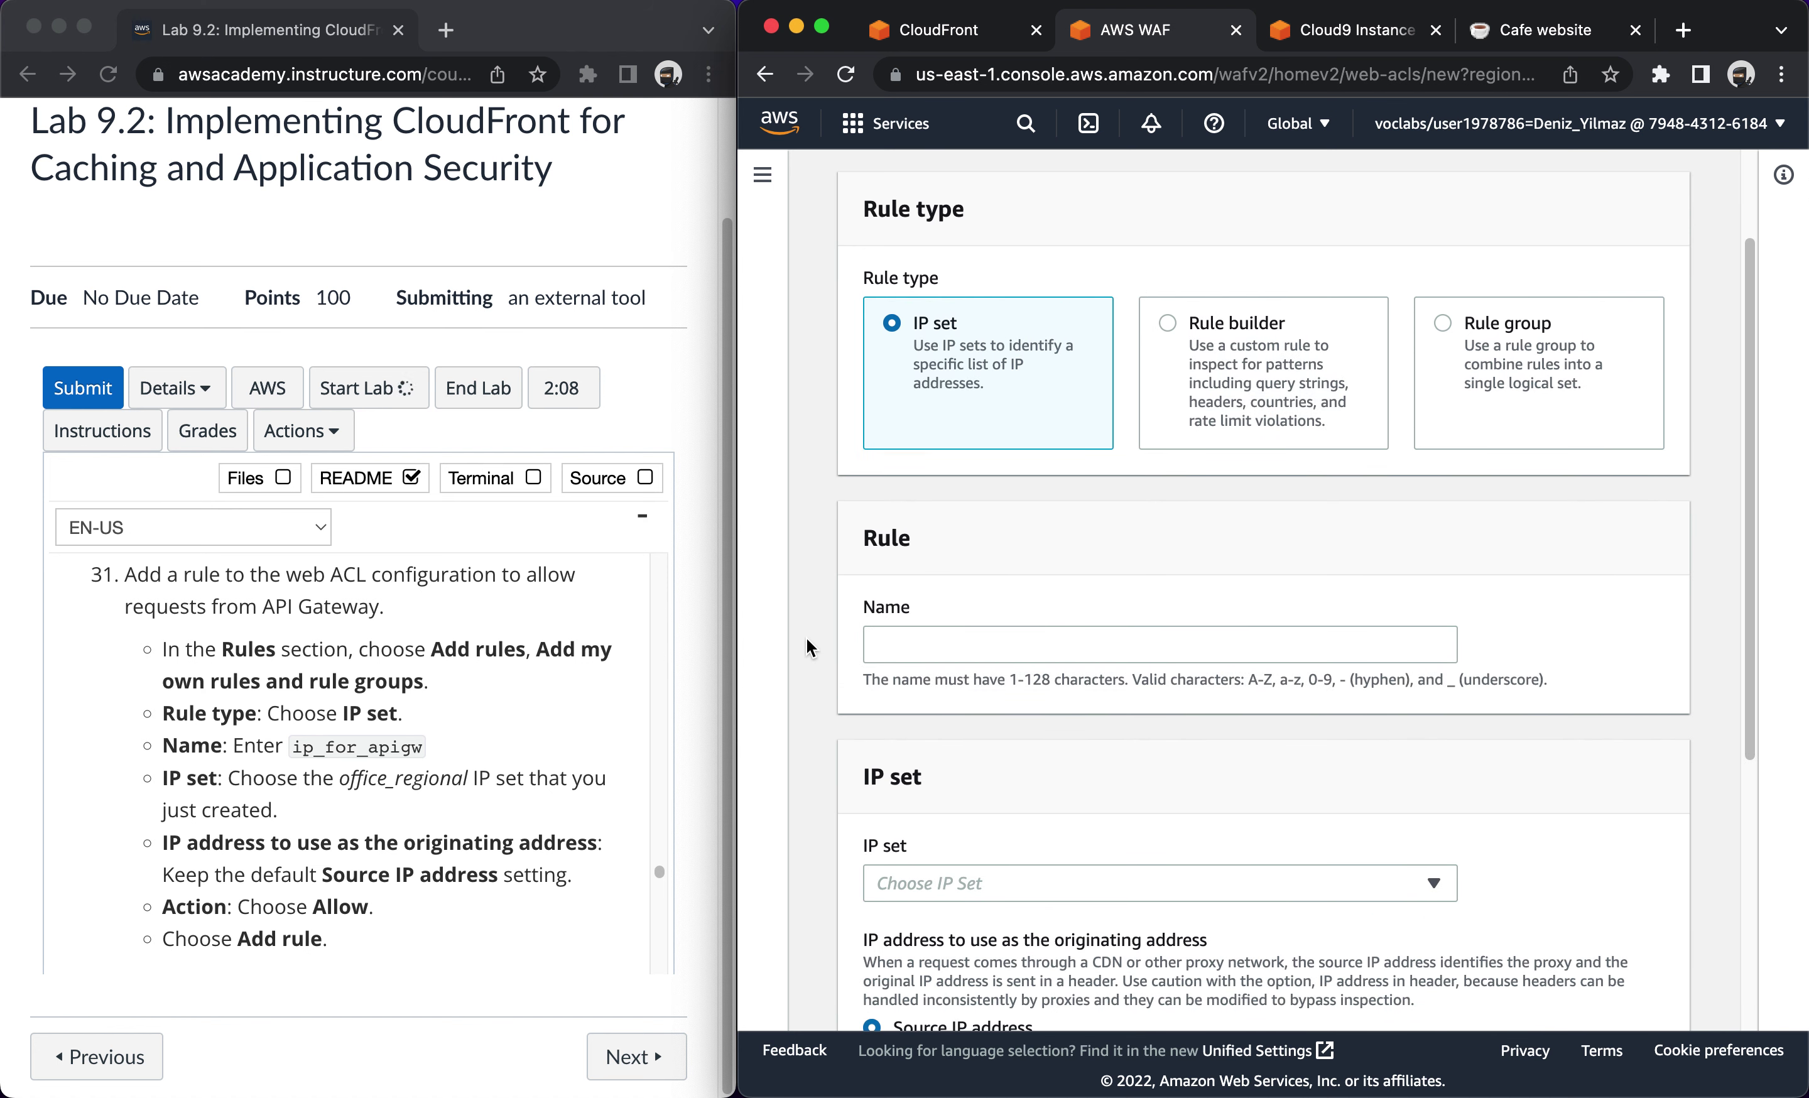
Name the rule ip_for_apigw, copied from the lab instructions.
drag(293, 745, 424, 742)
key(super+c)
click(914, 657)
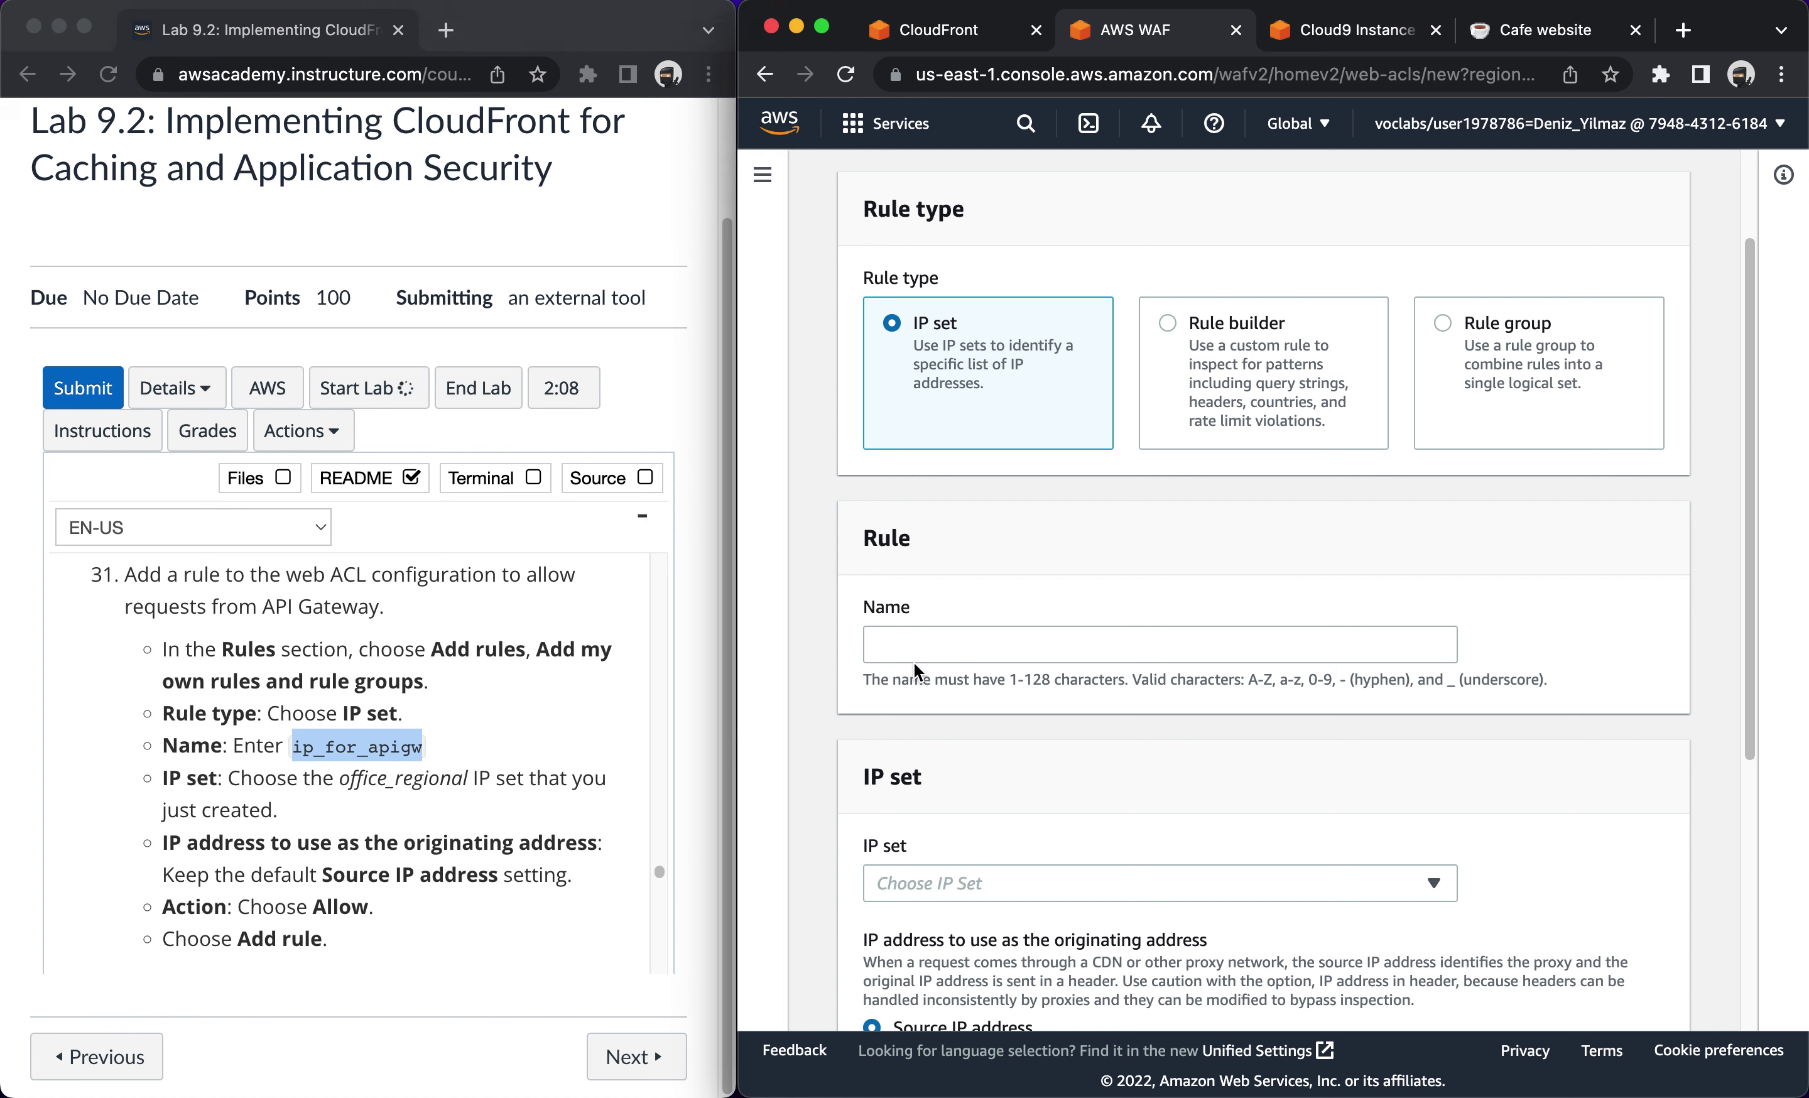
key(super+v)
Choose the office_regional IP set for the rule and keep Source IP address as the originating address.
scroll(934, 776, down, 3)
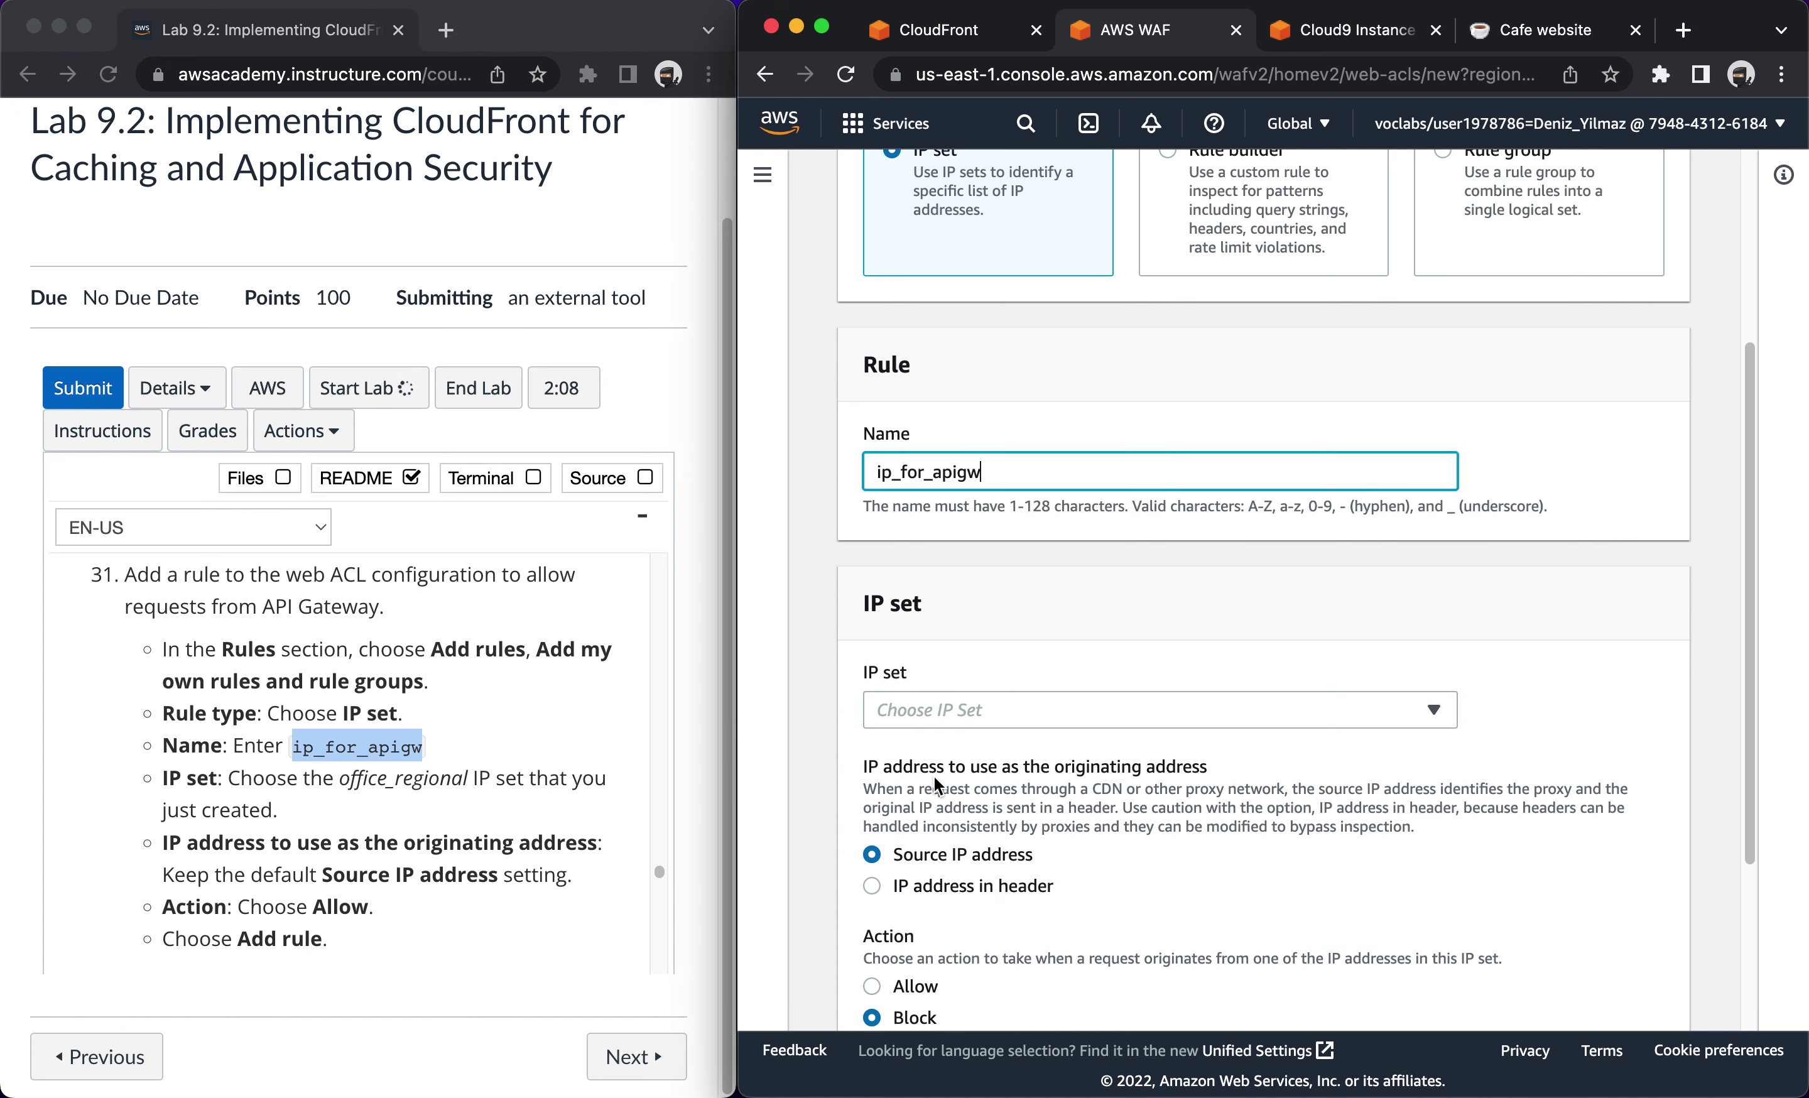
click(921, 717)
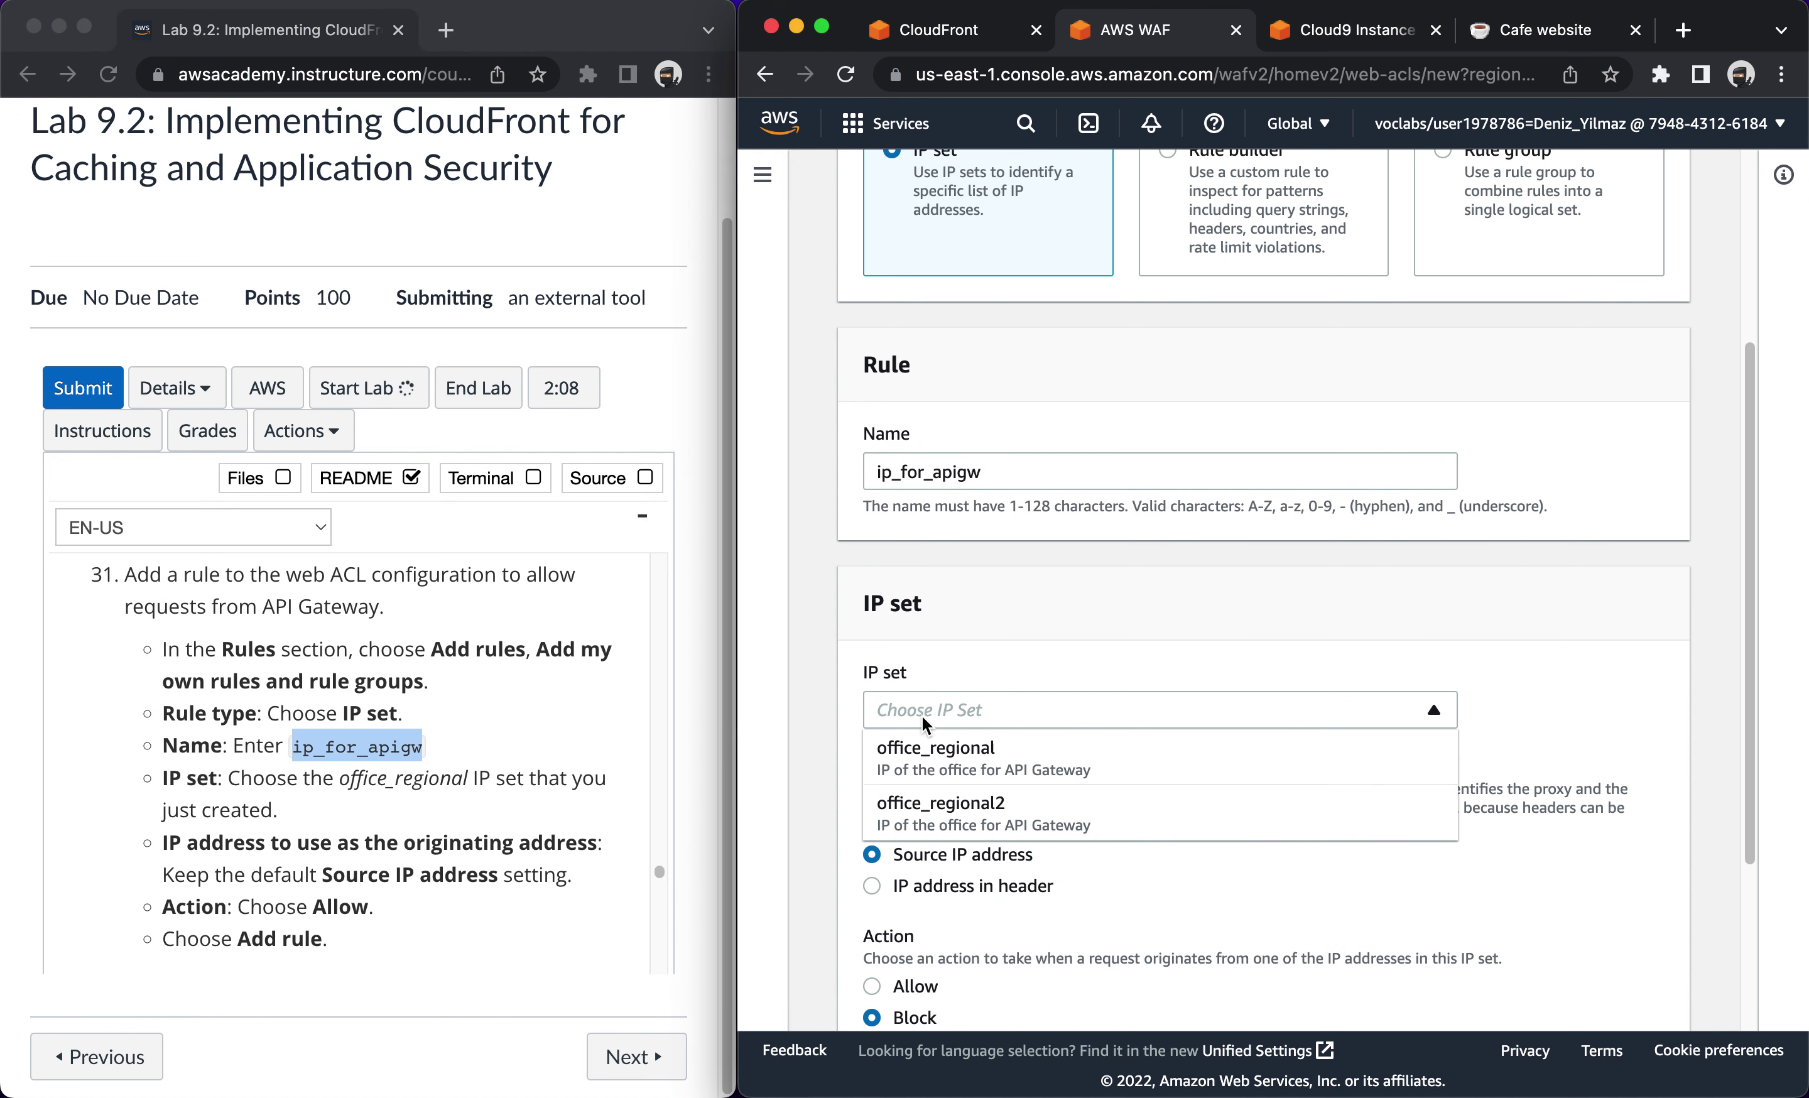
click(938, 762)
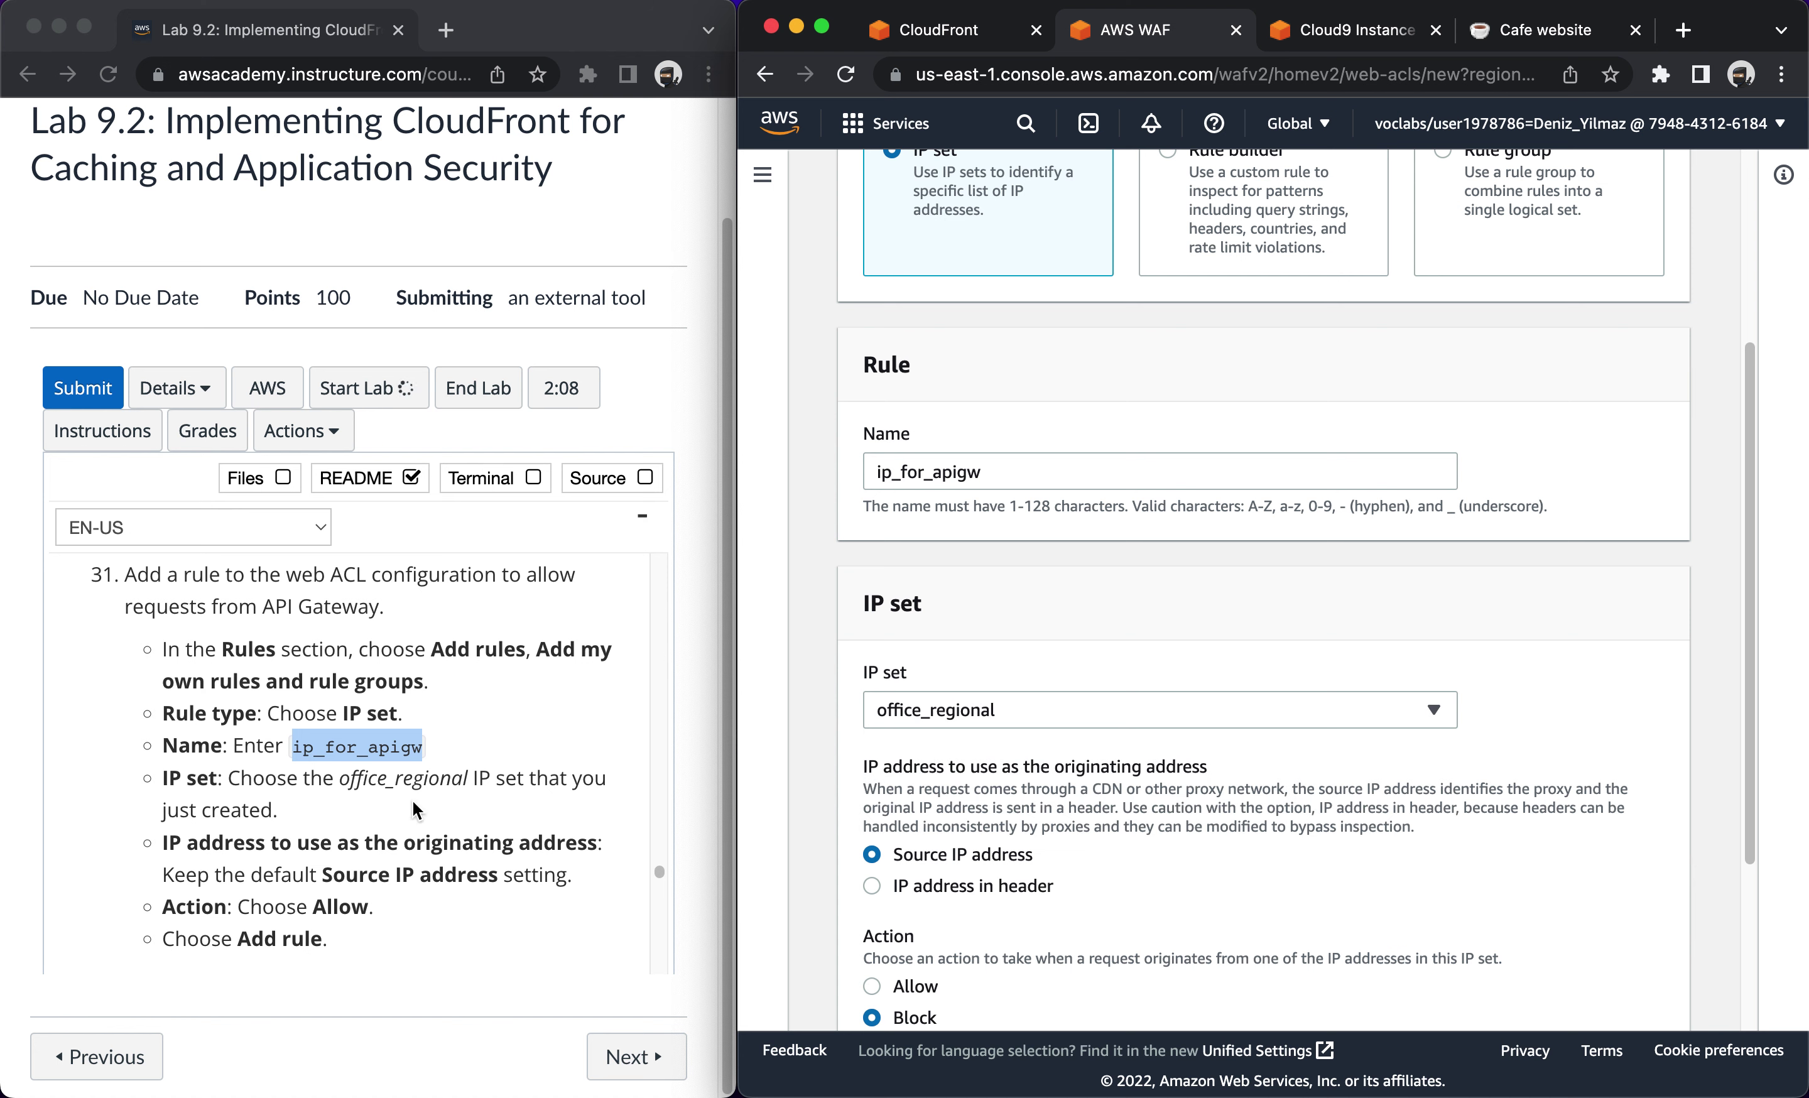
scroll(413, 802, down, 2)
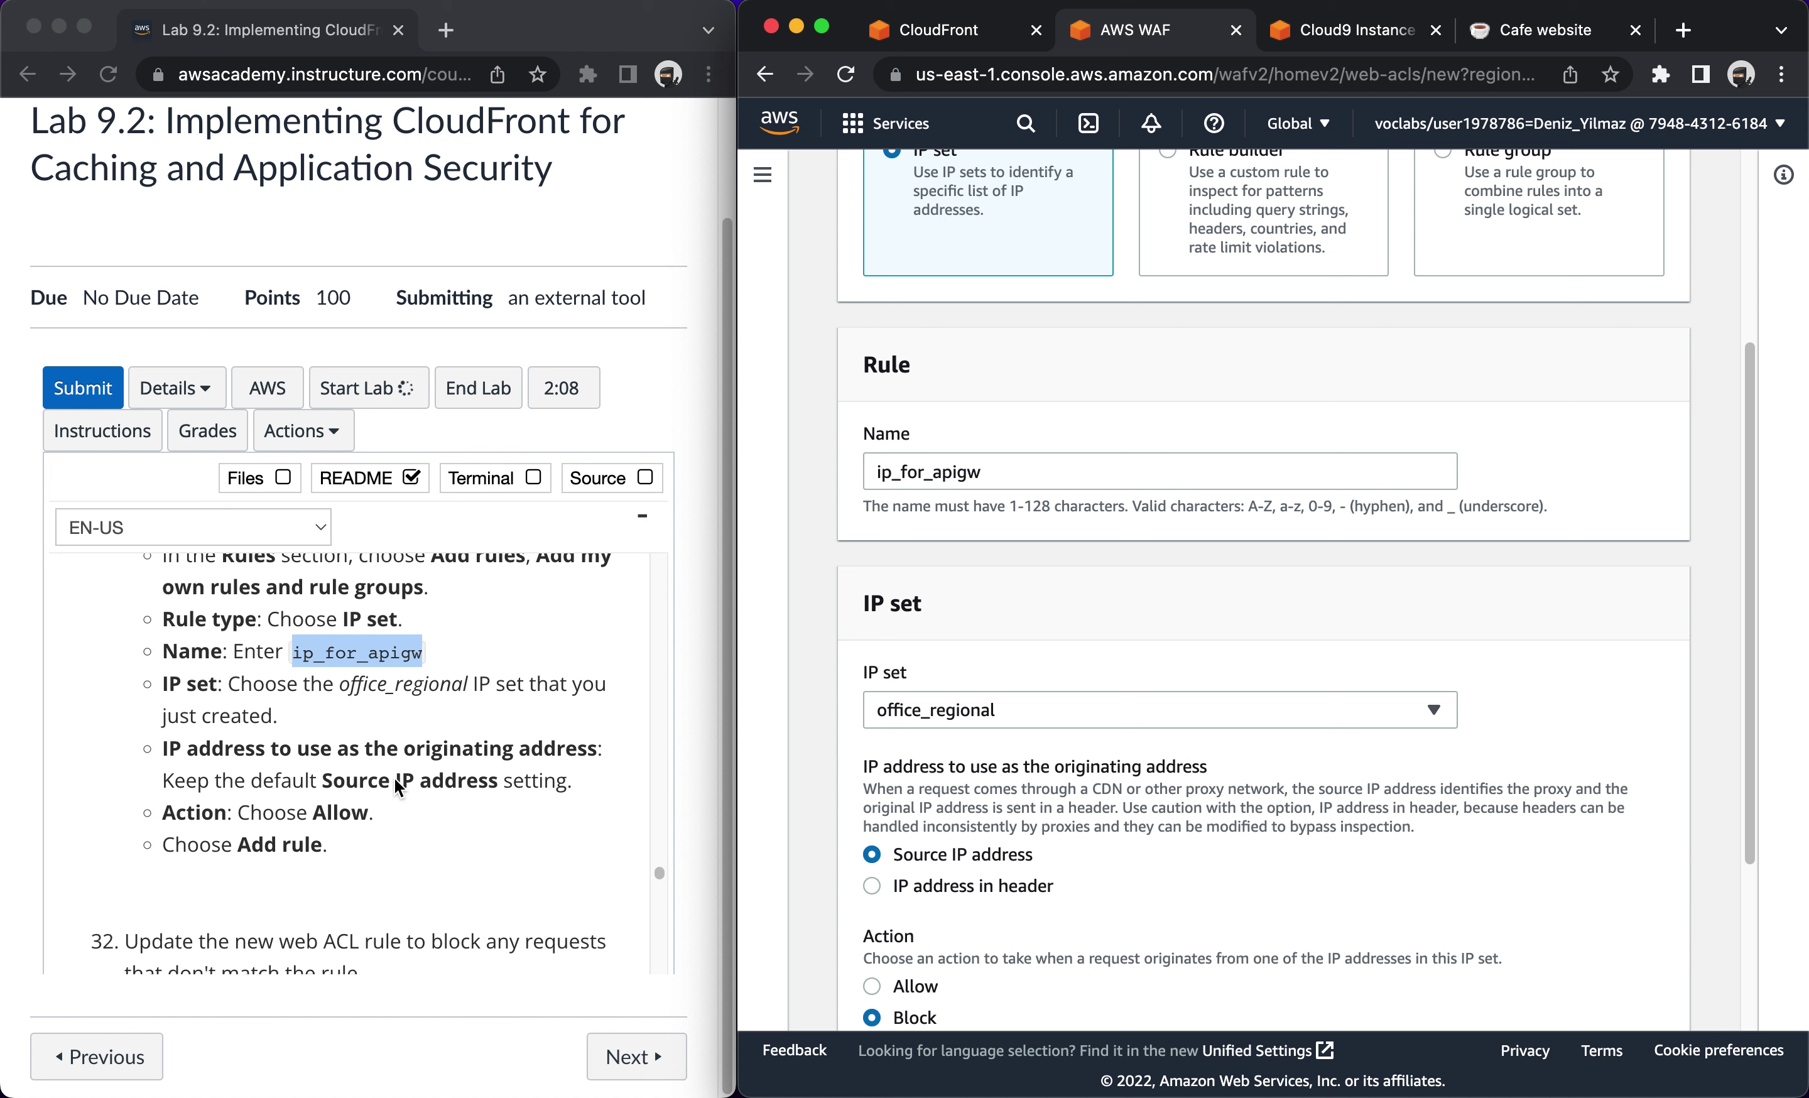
scroll(967, 890, down, 1)
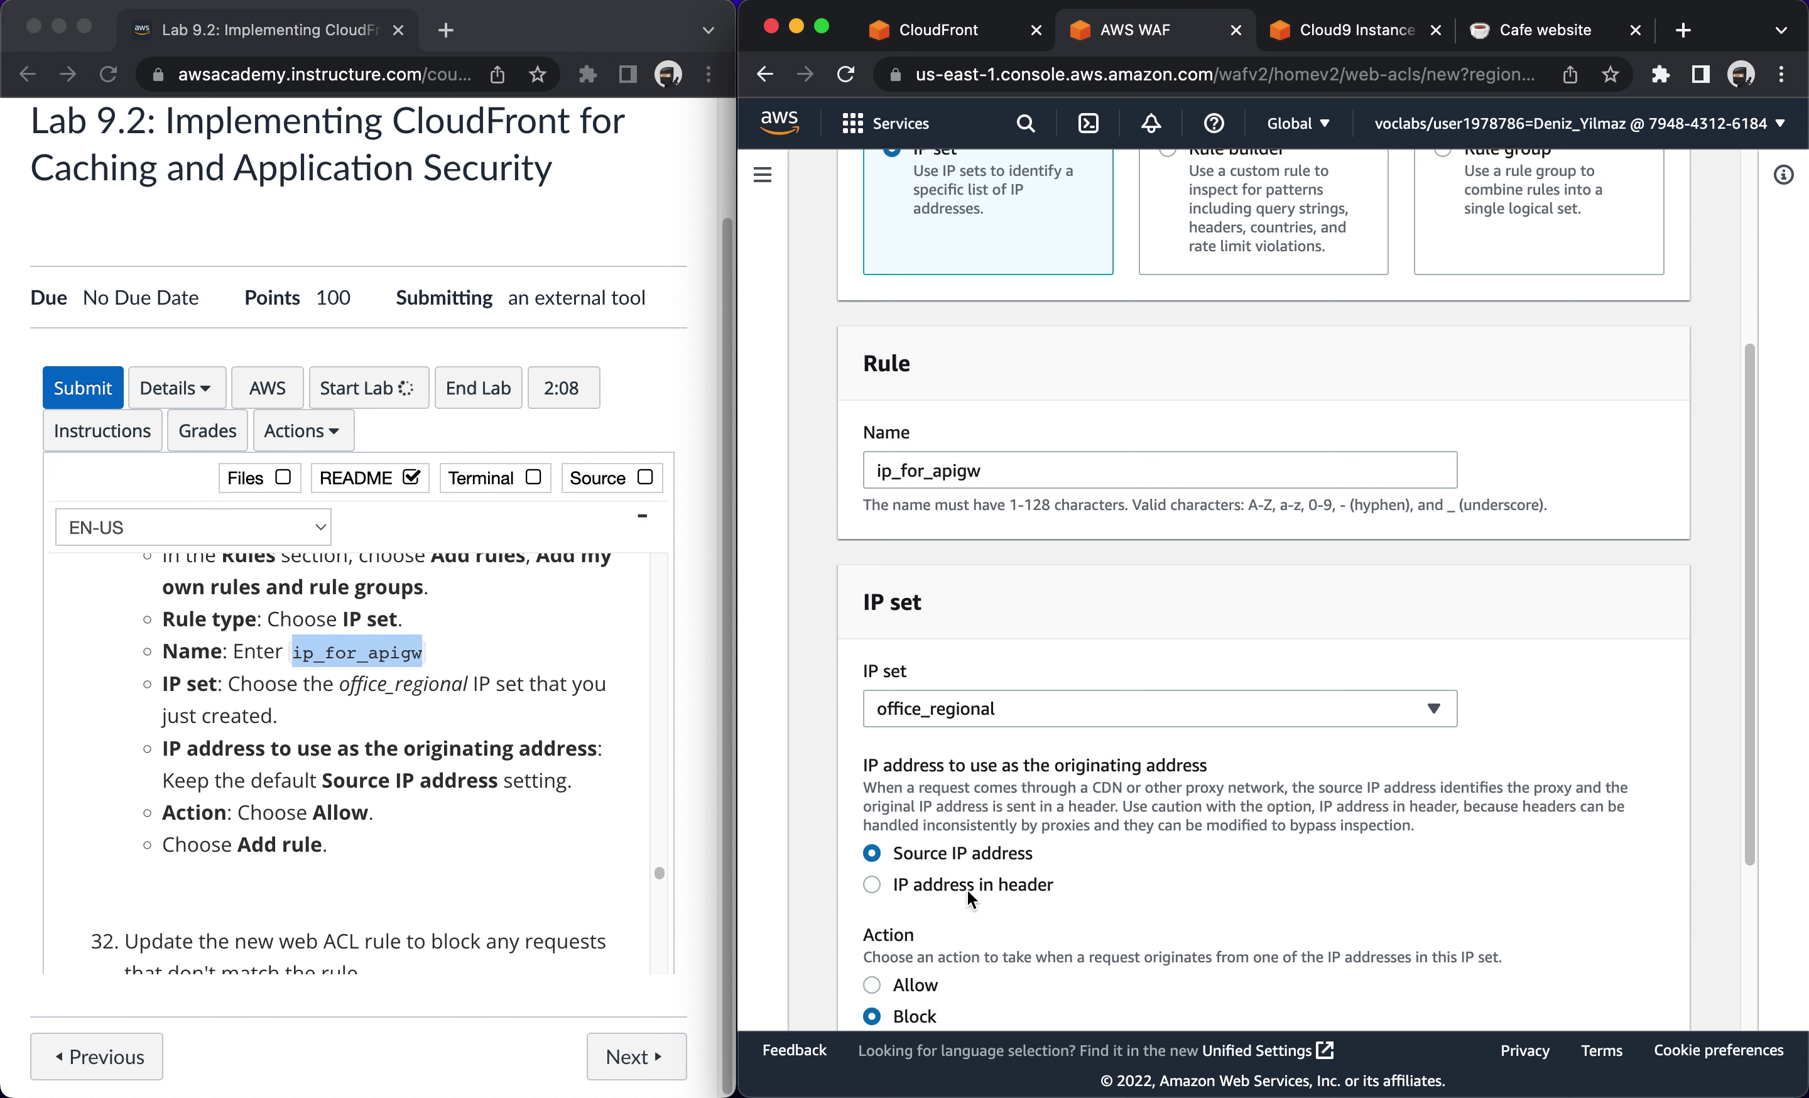
Set the rule's action to Allow and add the rule to the web ACL.
scroll(955, 895, down, 3)
click(906, 897)
scroll(1041, 859, down, 3)
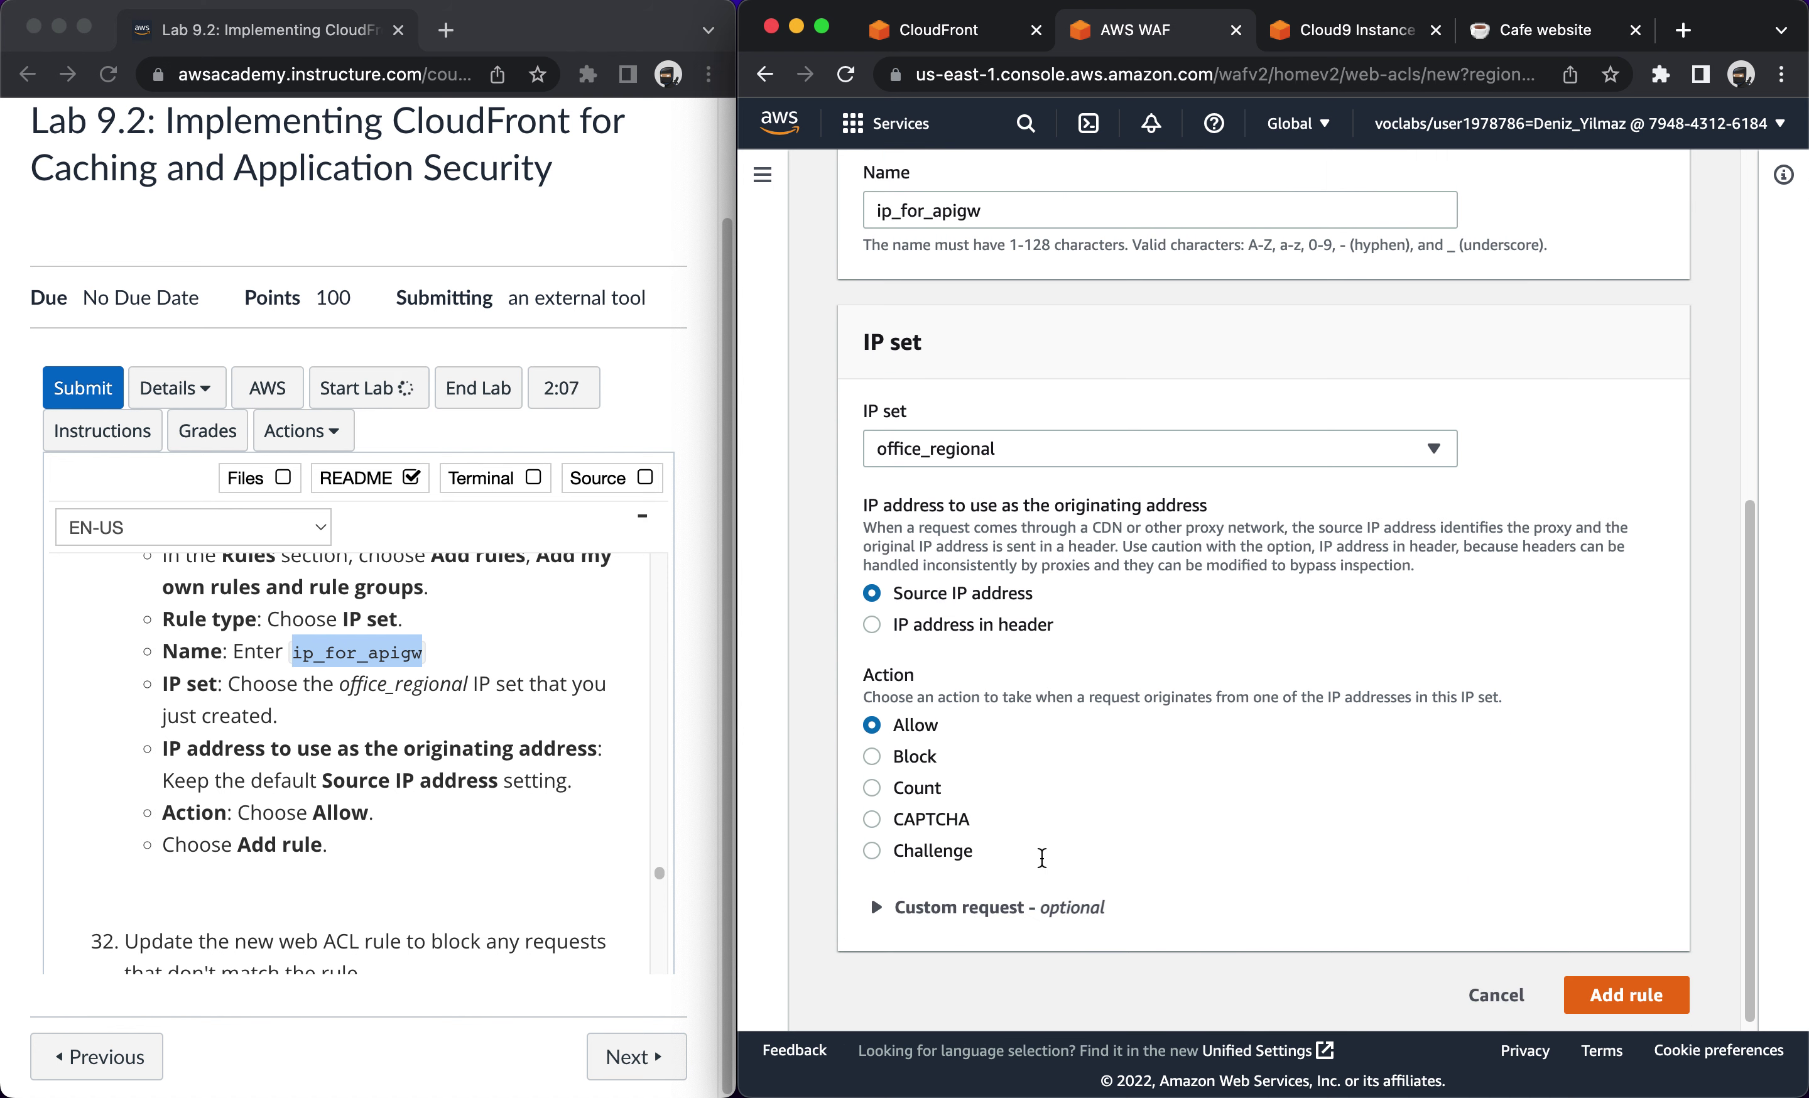
click(1617, 994)
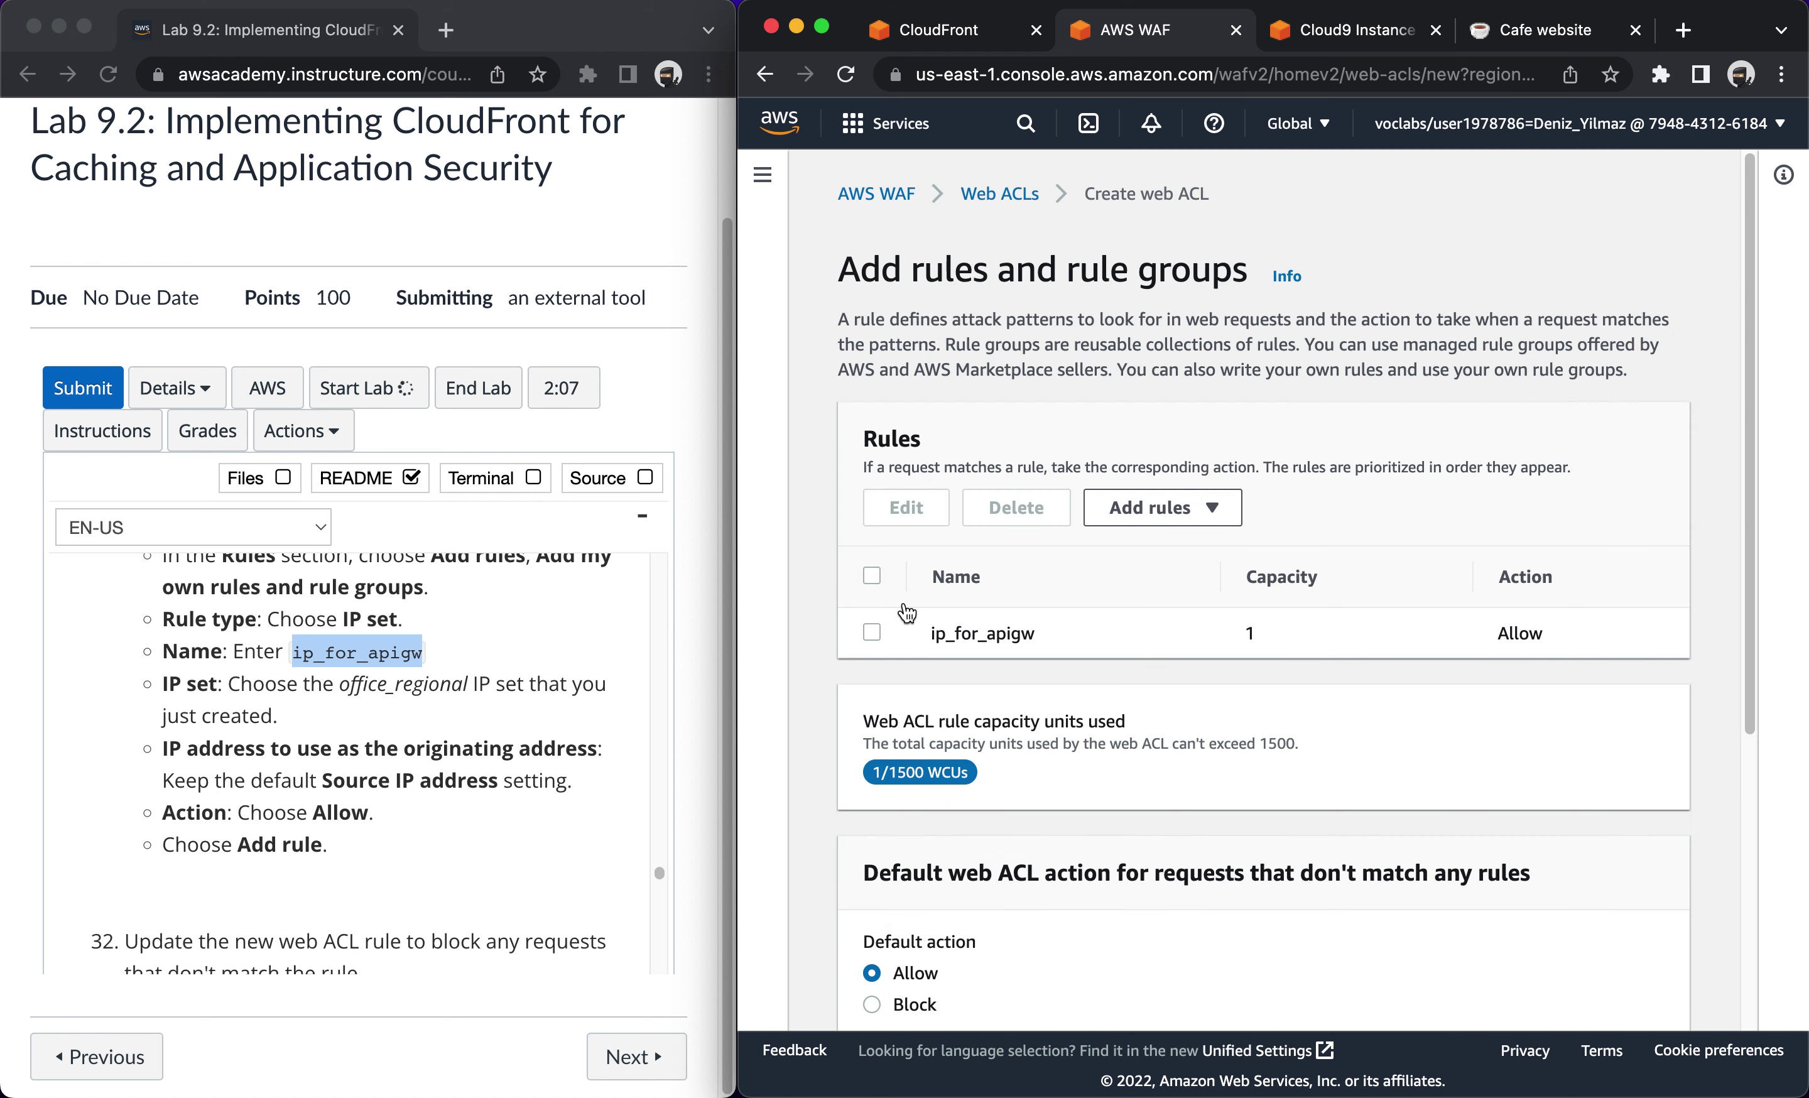
Select the ip_for_apigw rule, set the web ACL's default action to Block and continue to rule priority.
click(872, 632)
scroll(464, 743, down, 3)
scroll(463, 743, down, 3)
scroll(1079, 847, down, 2)
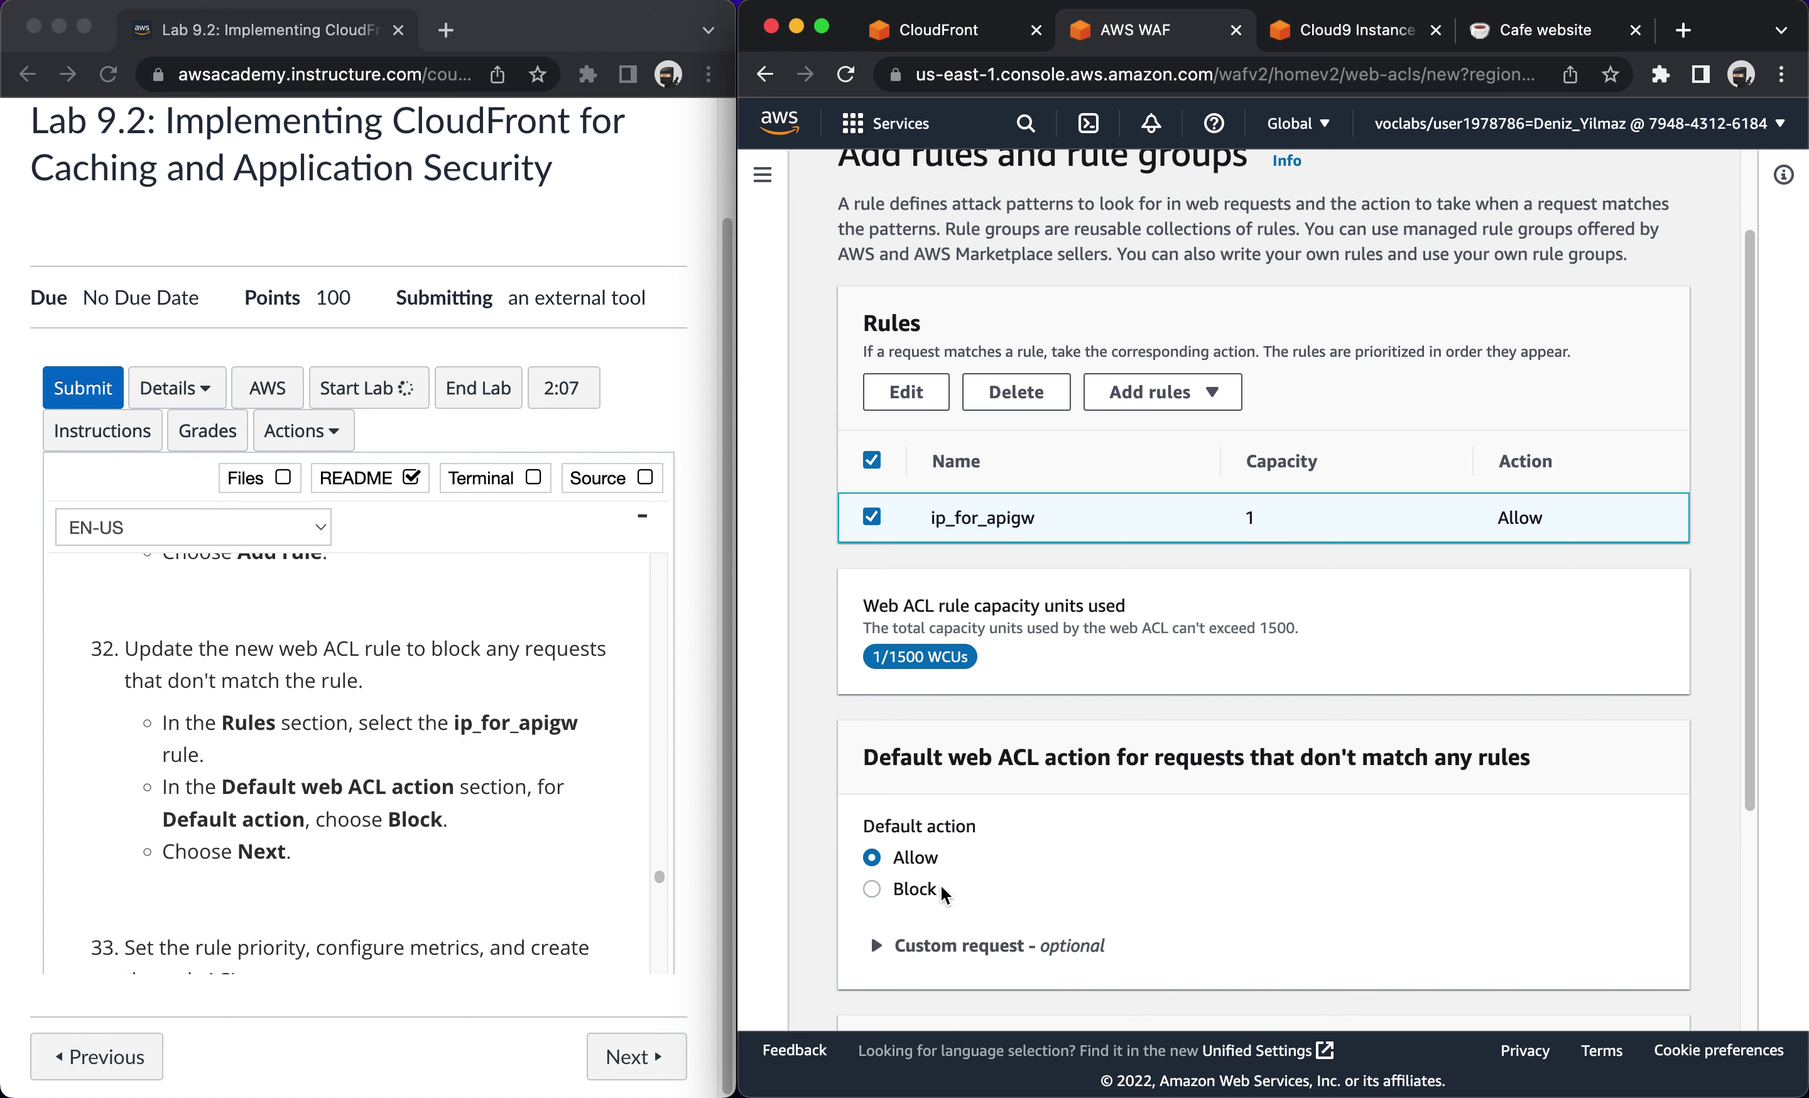
click(871, 890)
scroll(870, 901, down, 5)
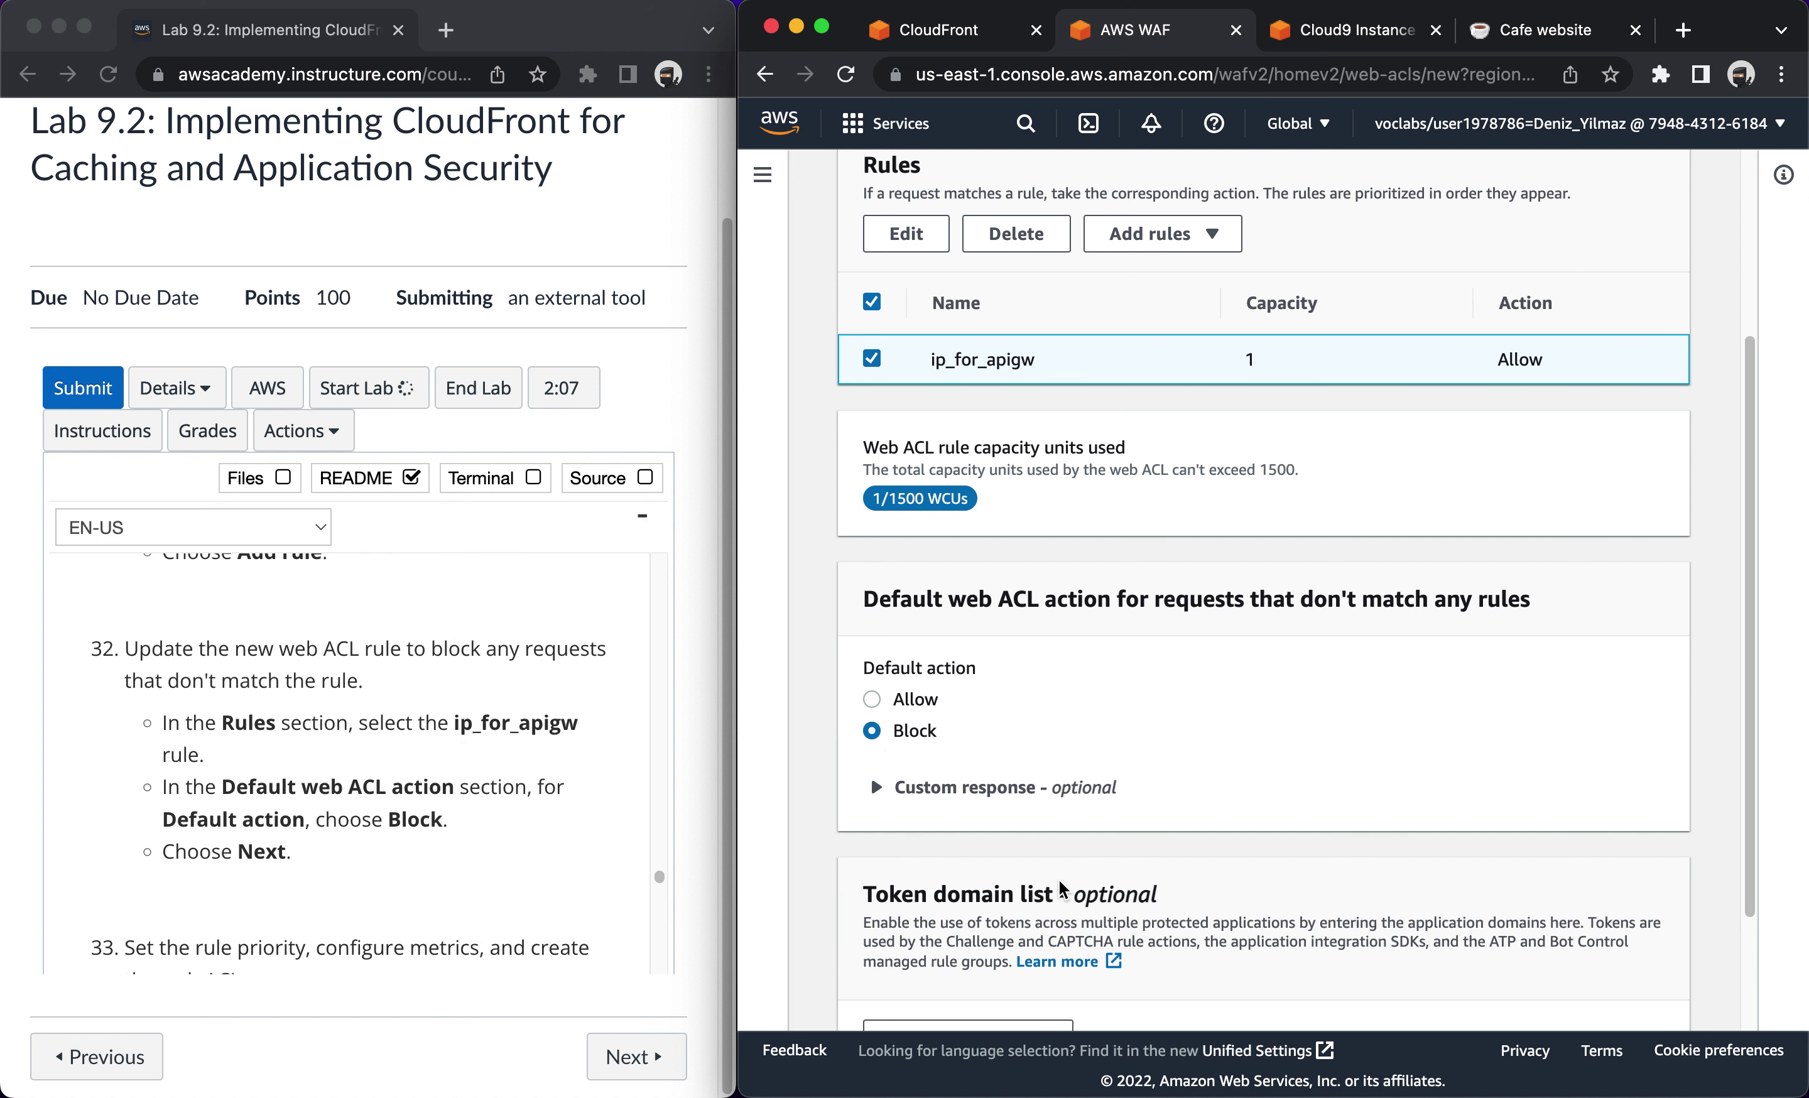
scroll(474, 752, down, 5)
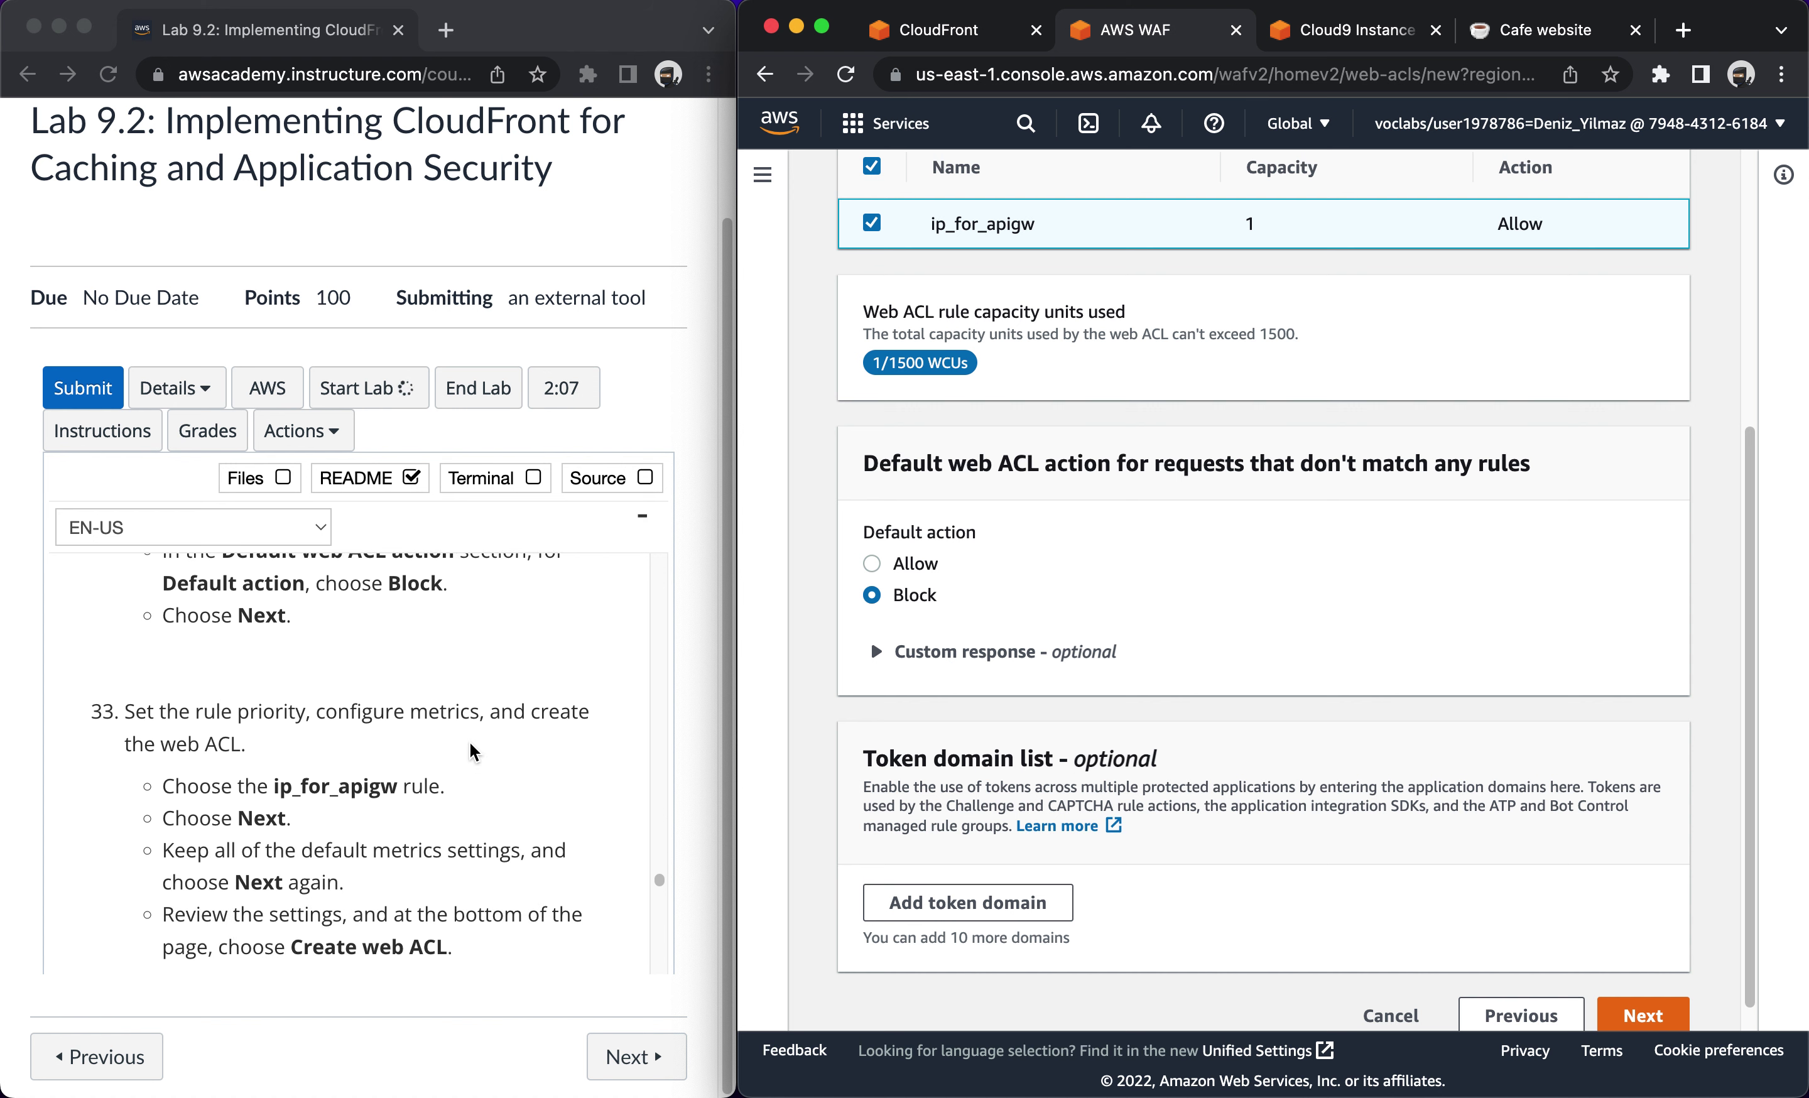
scroll(1332, 888, down, 1)
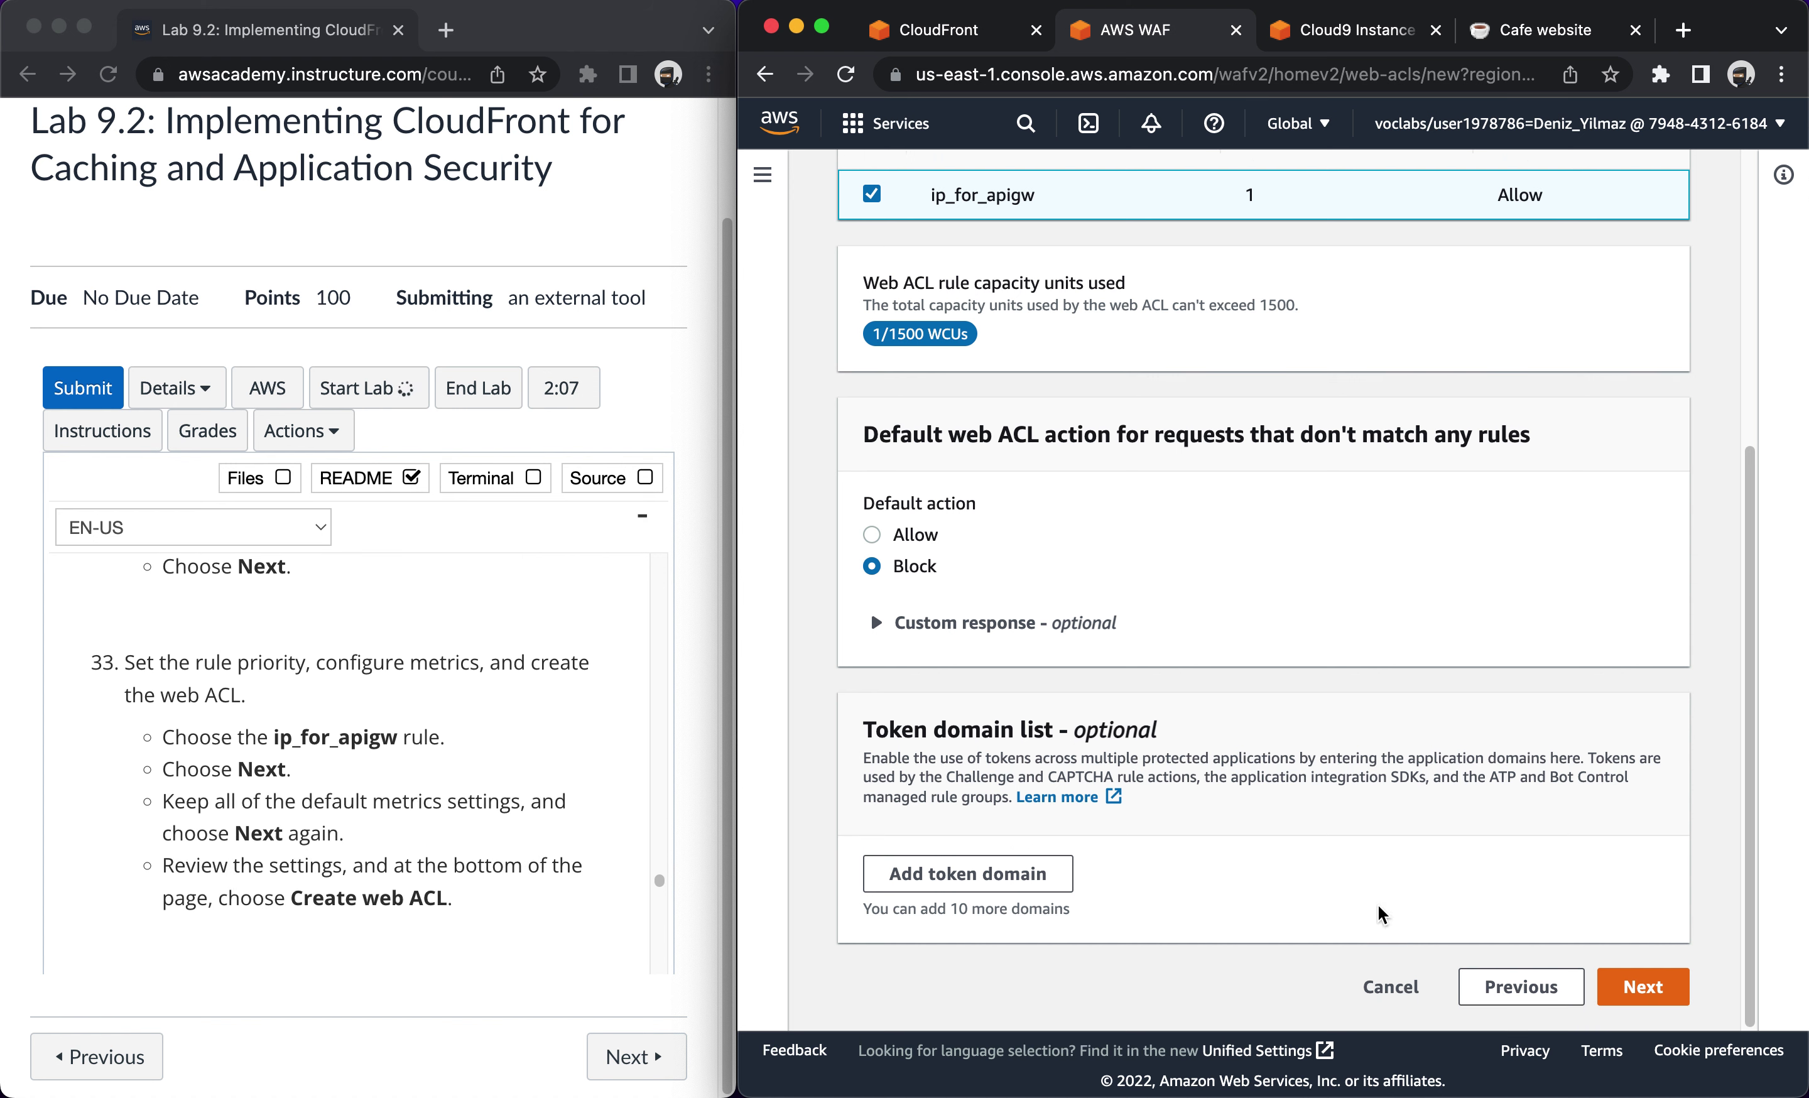
click(1639, 991)
Select ip_for_apigw for the rule priority and continue to the review with the default metrics settings.
click(872, 545)
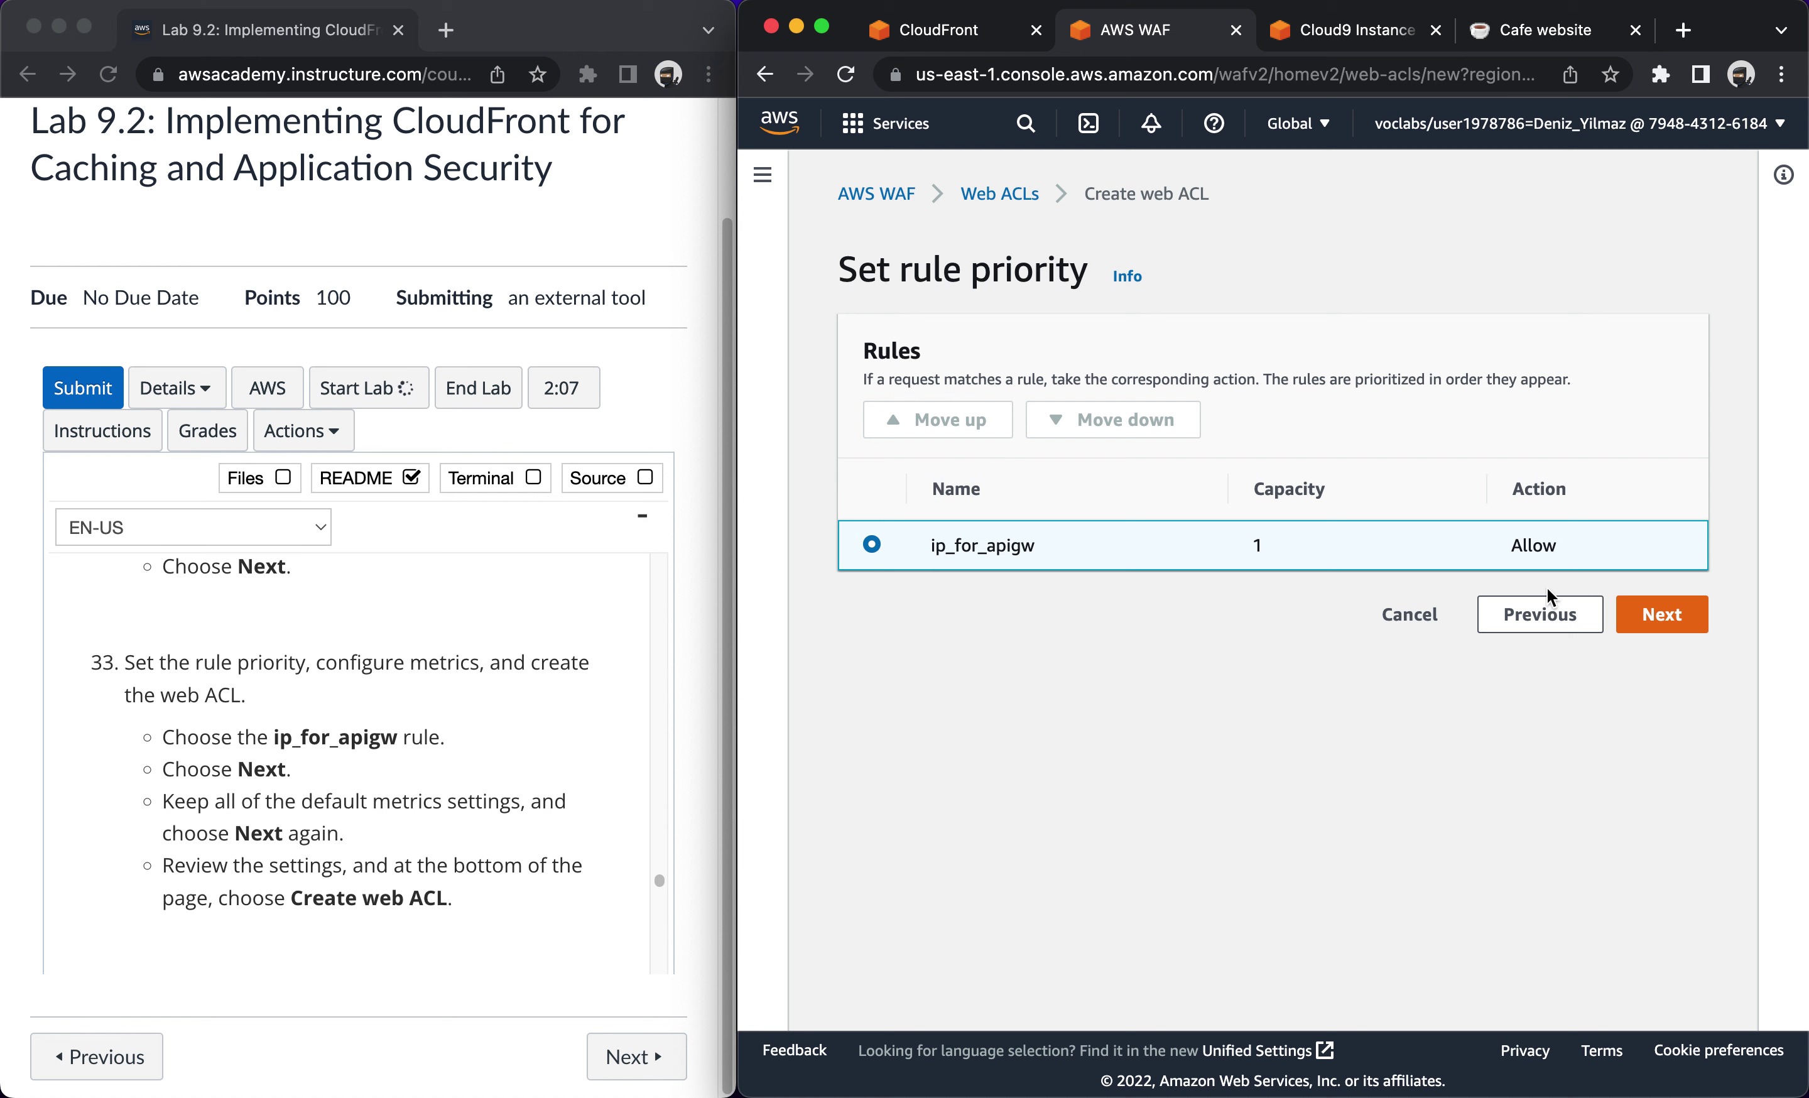
click(1662, 620)
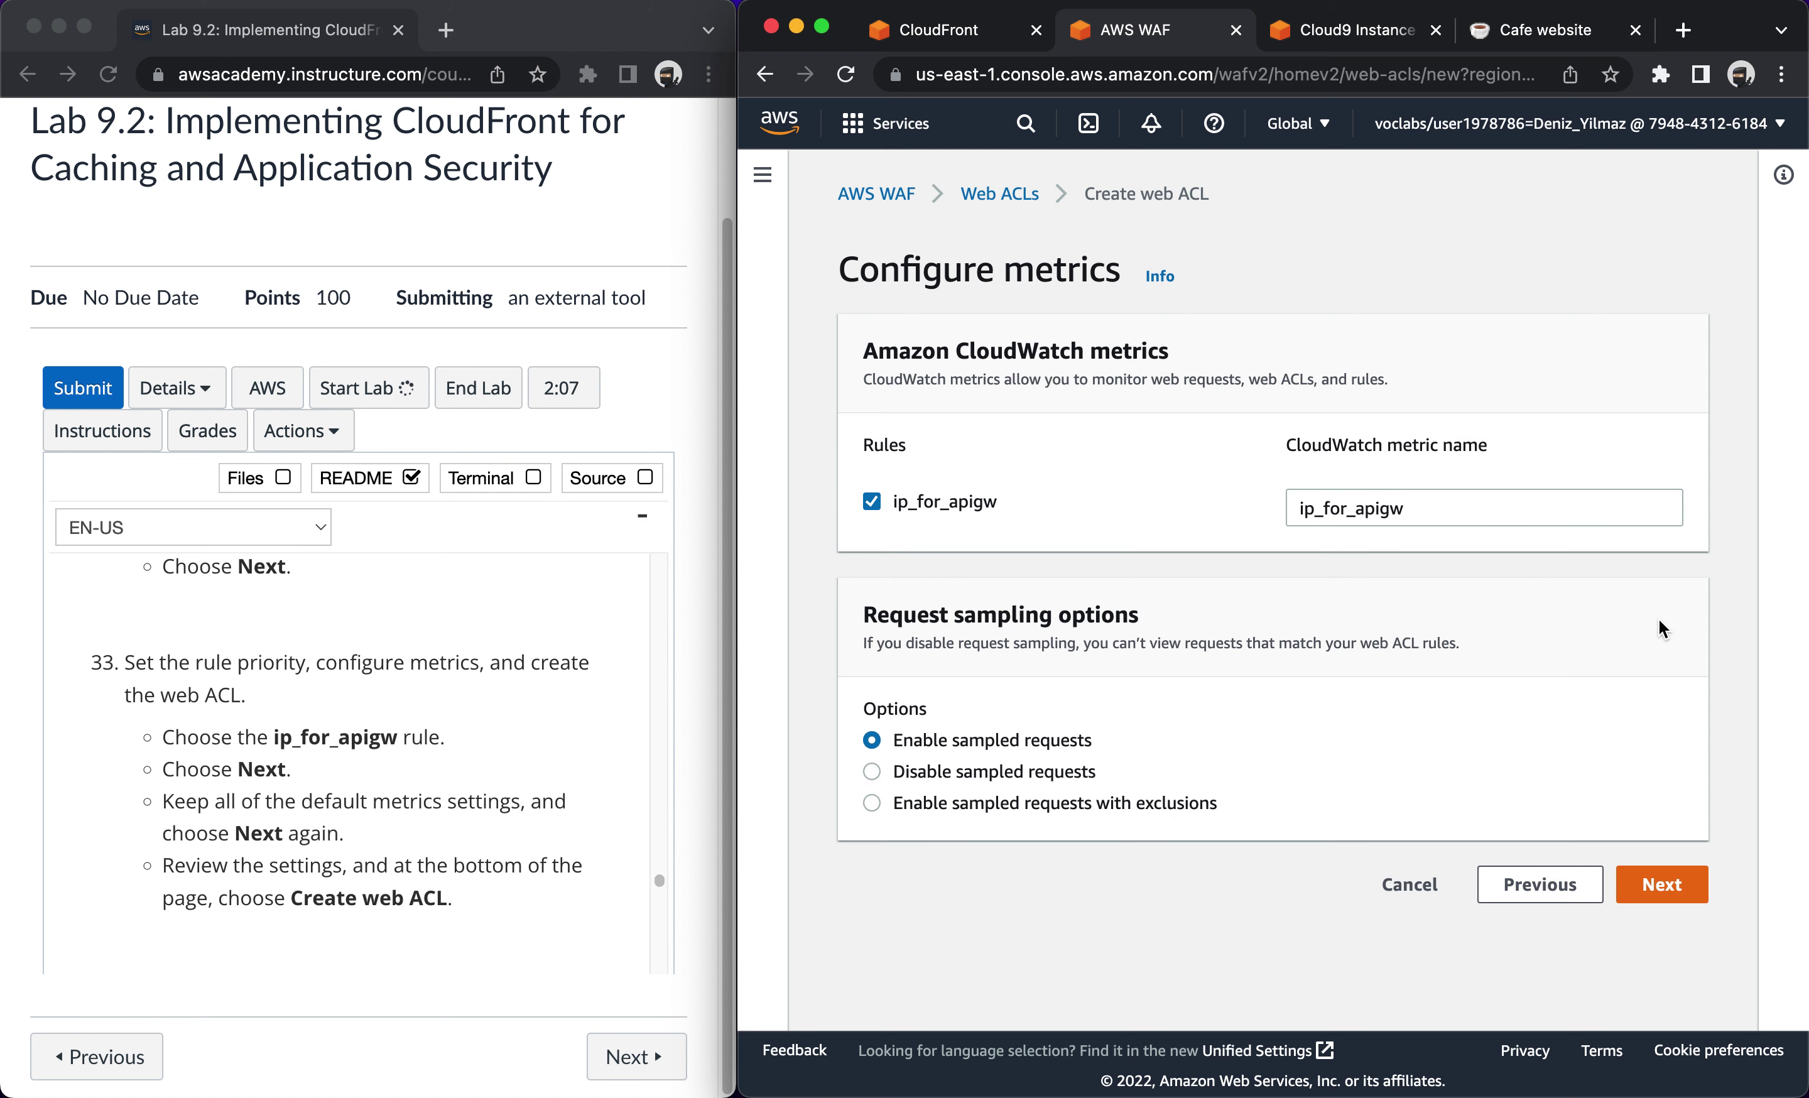
click(1659, 886)
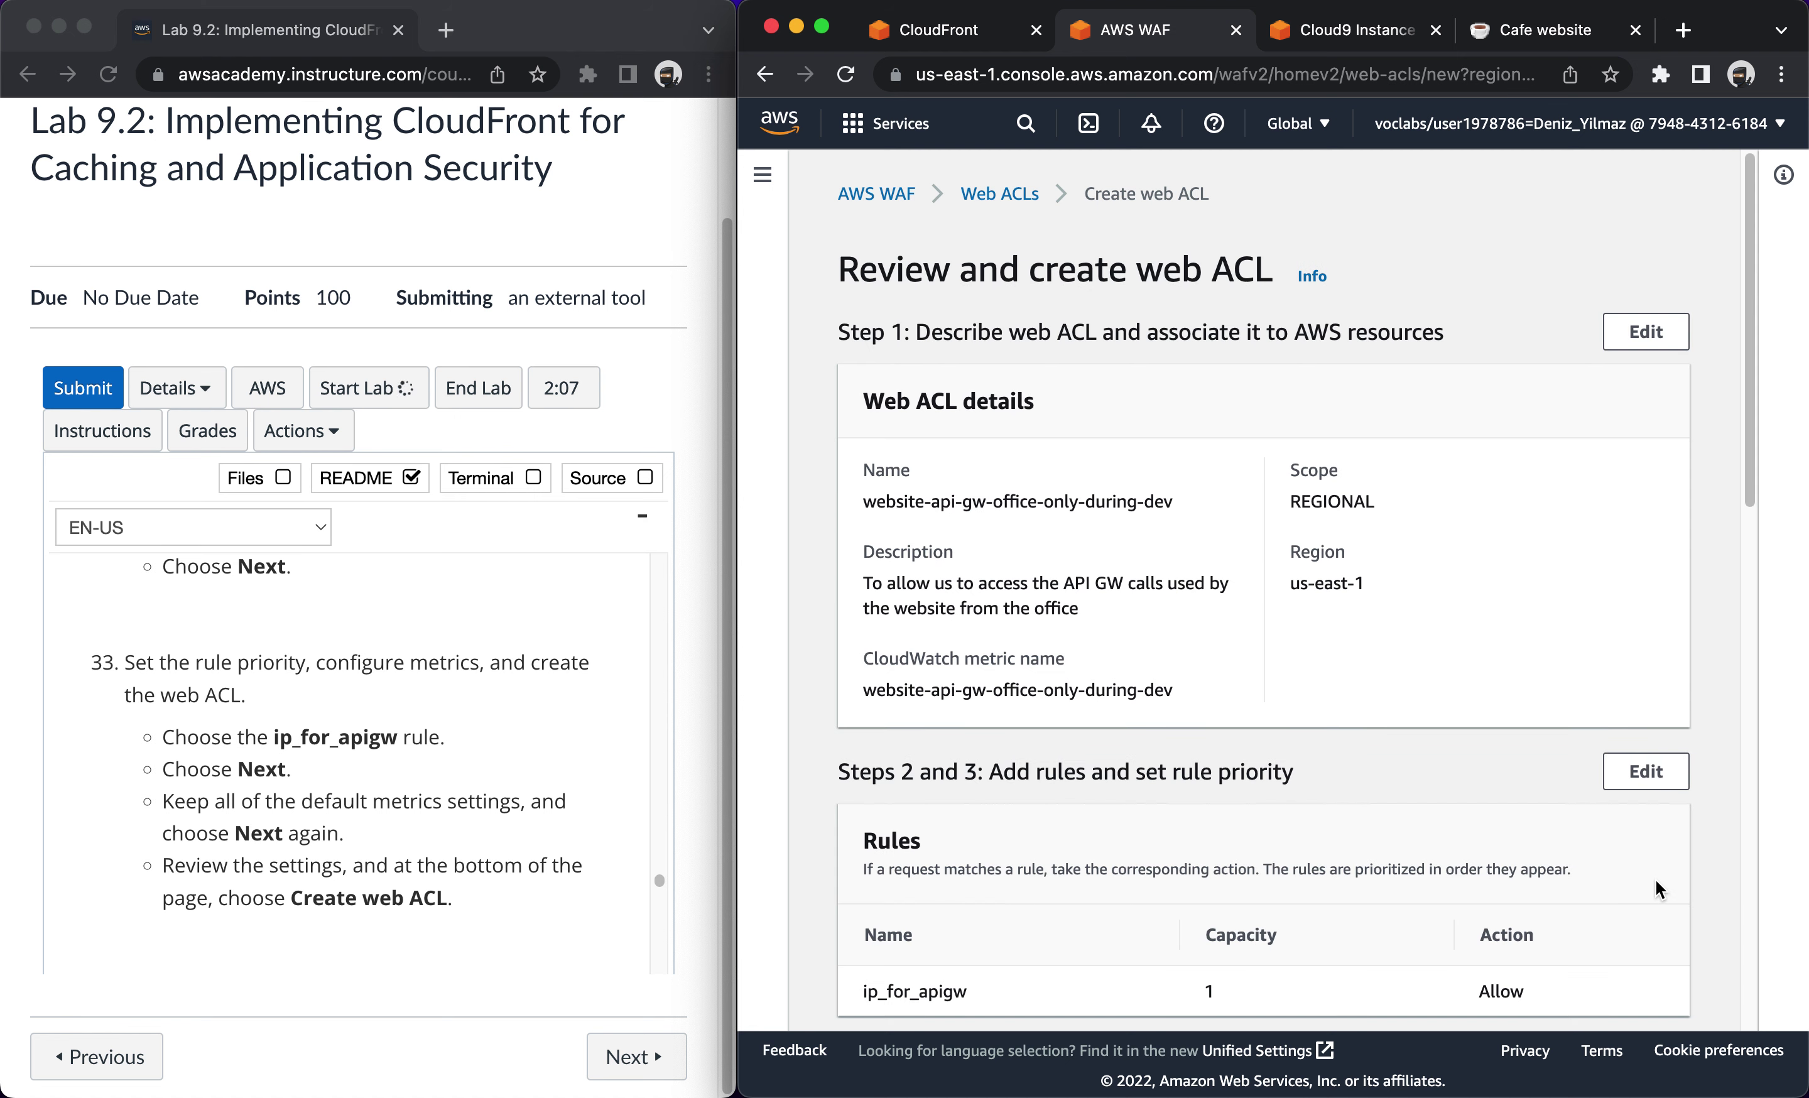
Submit the reviewed web ACL for creation and read the lab's step 34 on checking its associated resources.
scroll(1295, 625, down, 10)
scroll(1295, 625, down, 5)
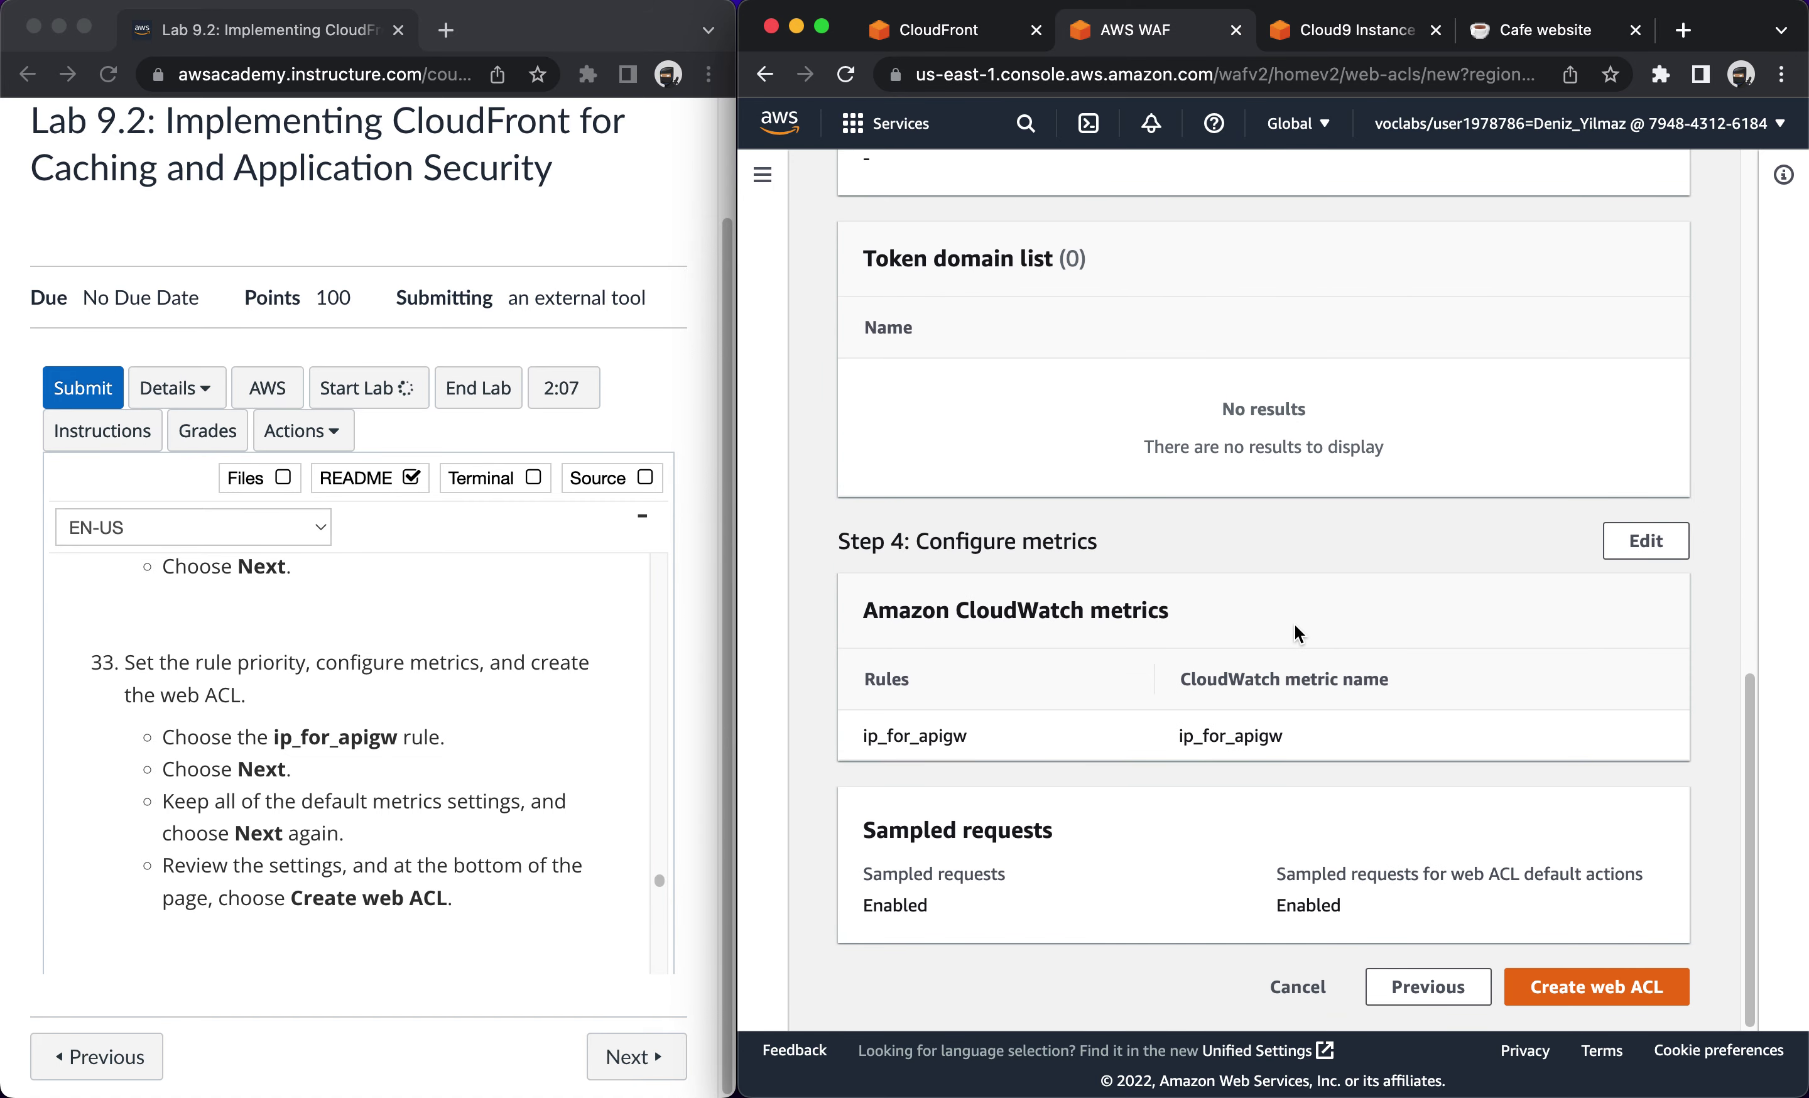
click(1576, 984)
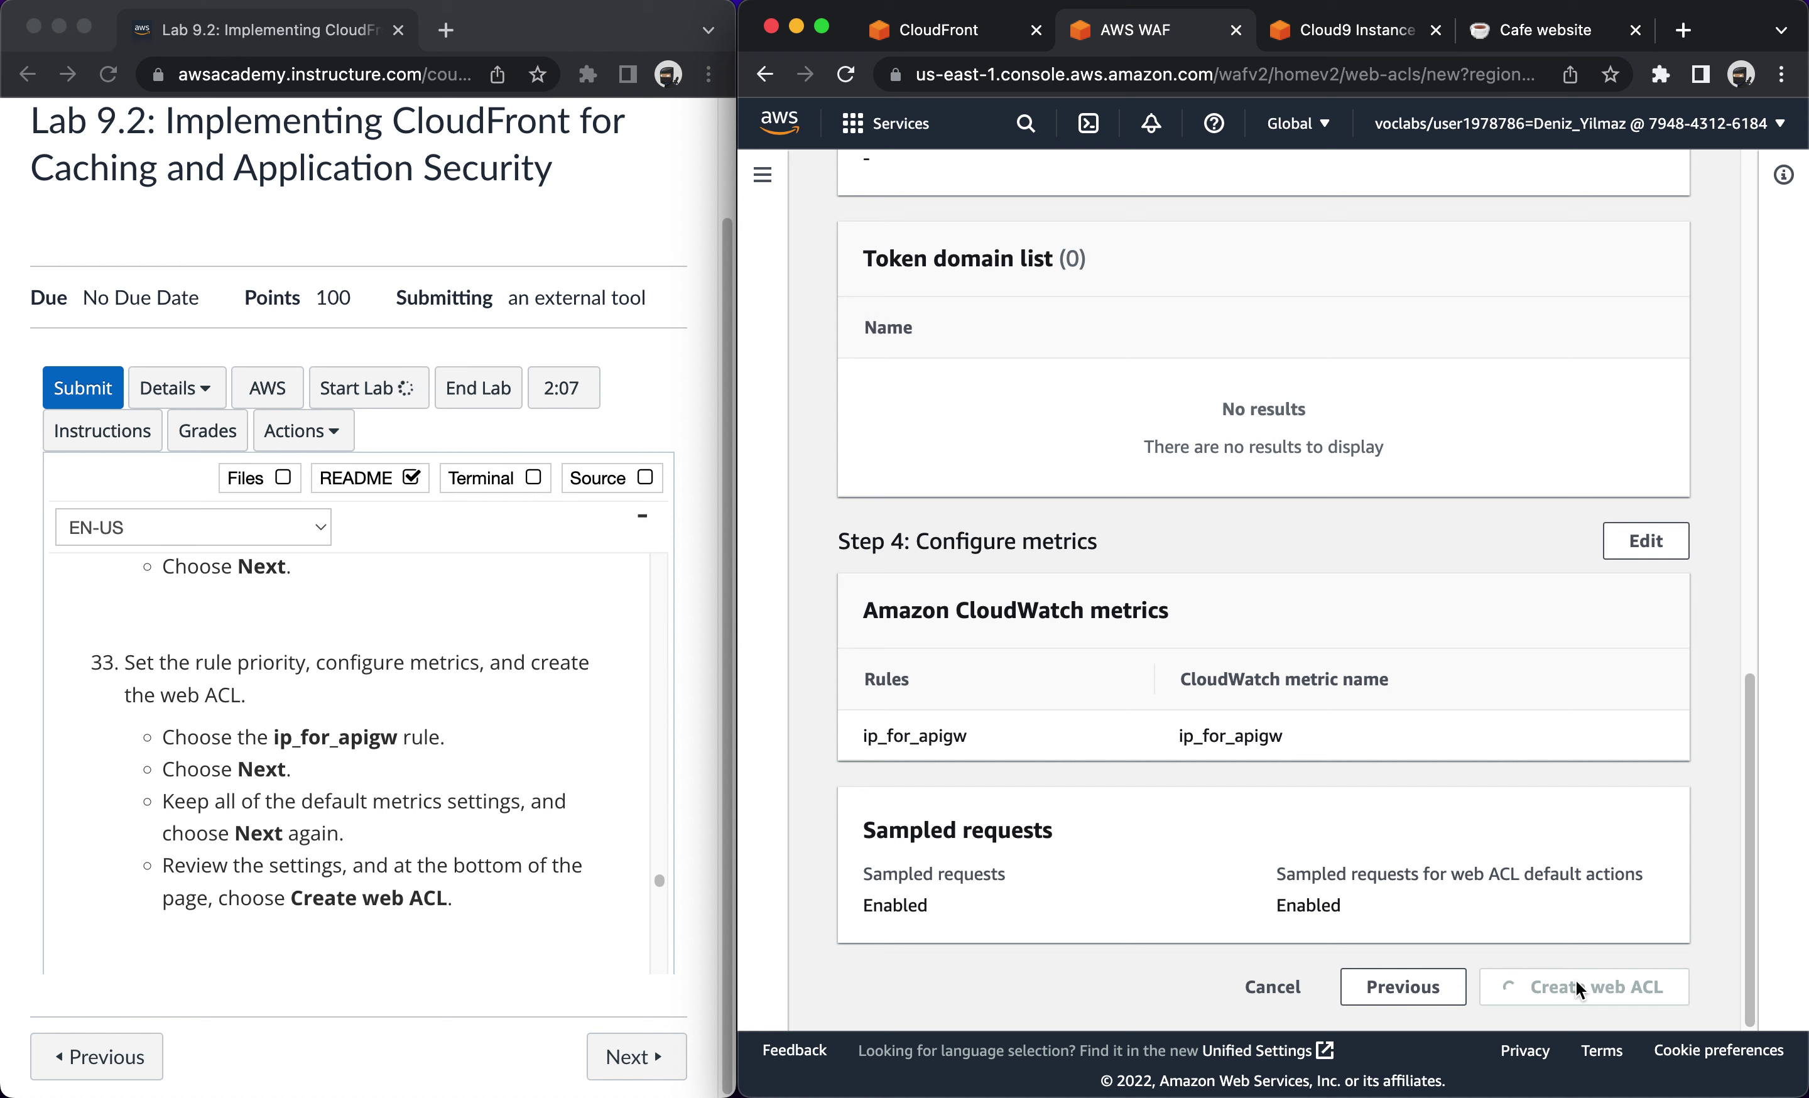
scroll(479, 770, down, 2)
scroll(480, 771, down, 6)
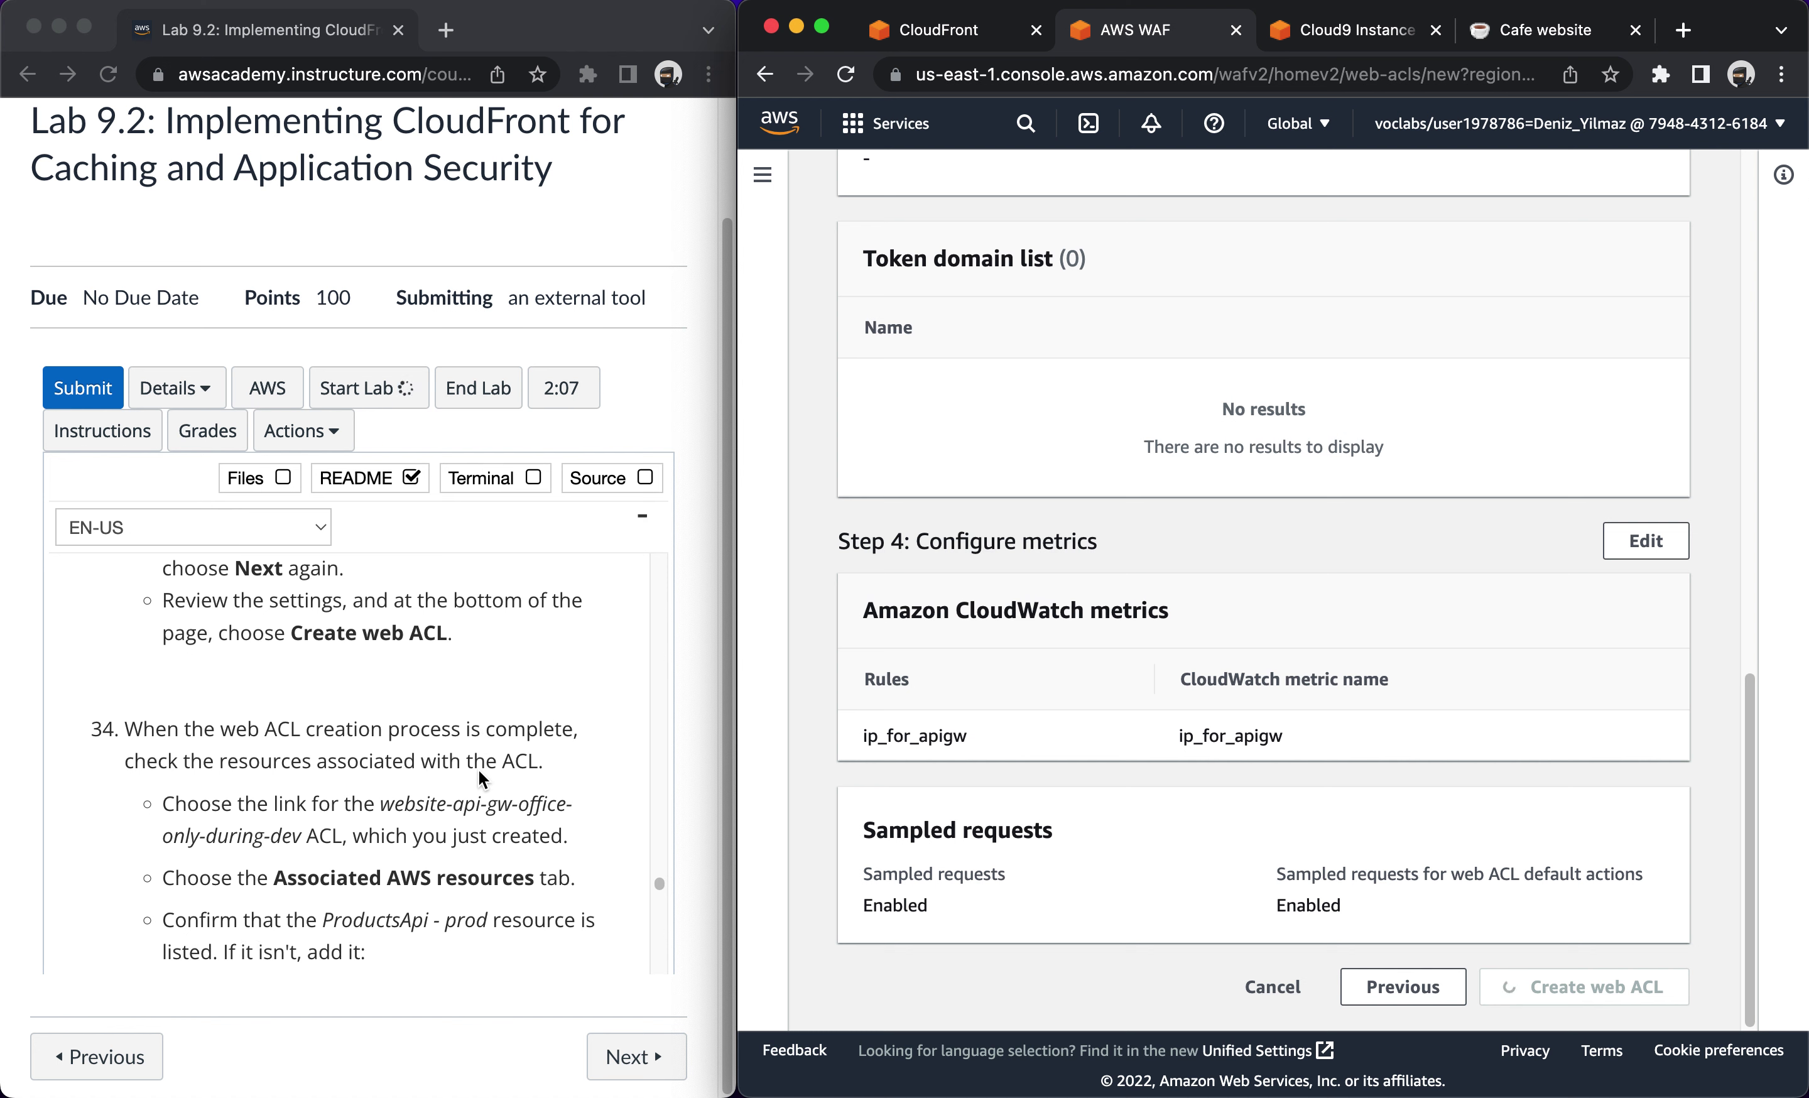
scroll(479, 770, down, 4)
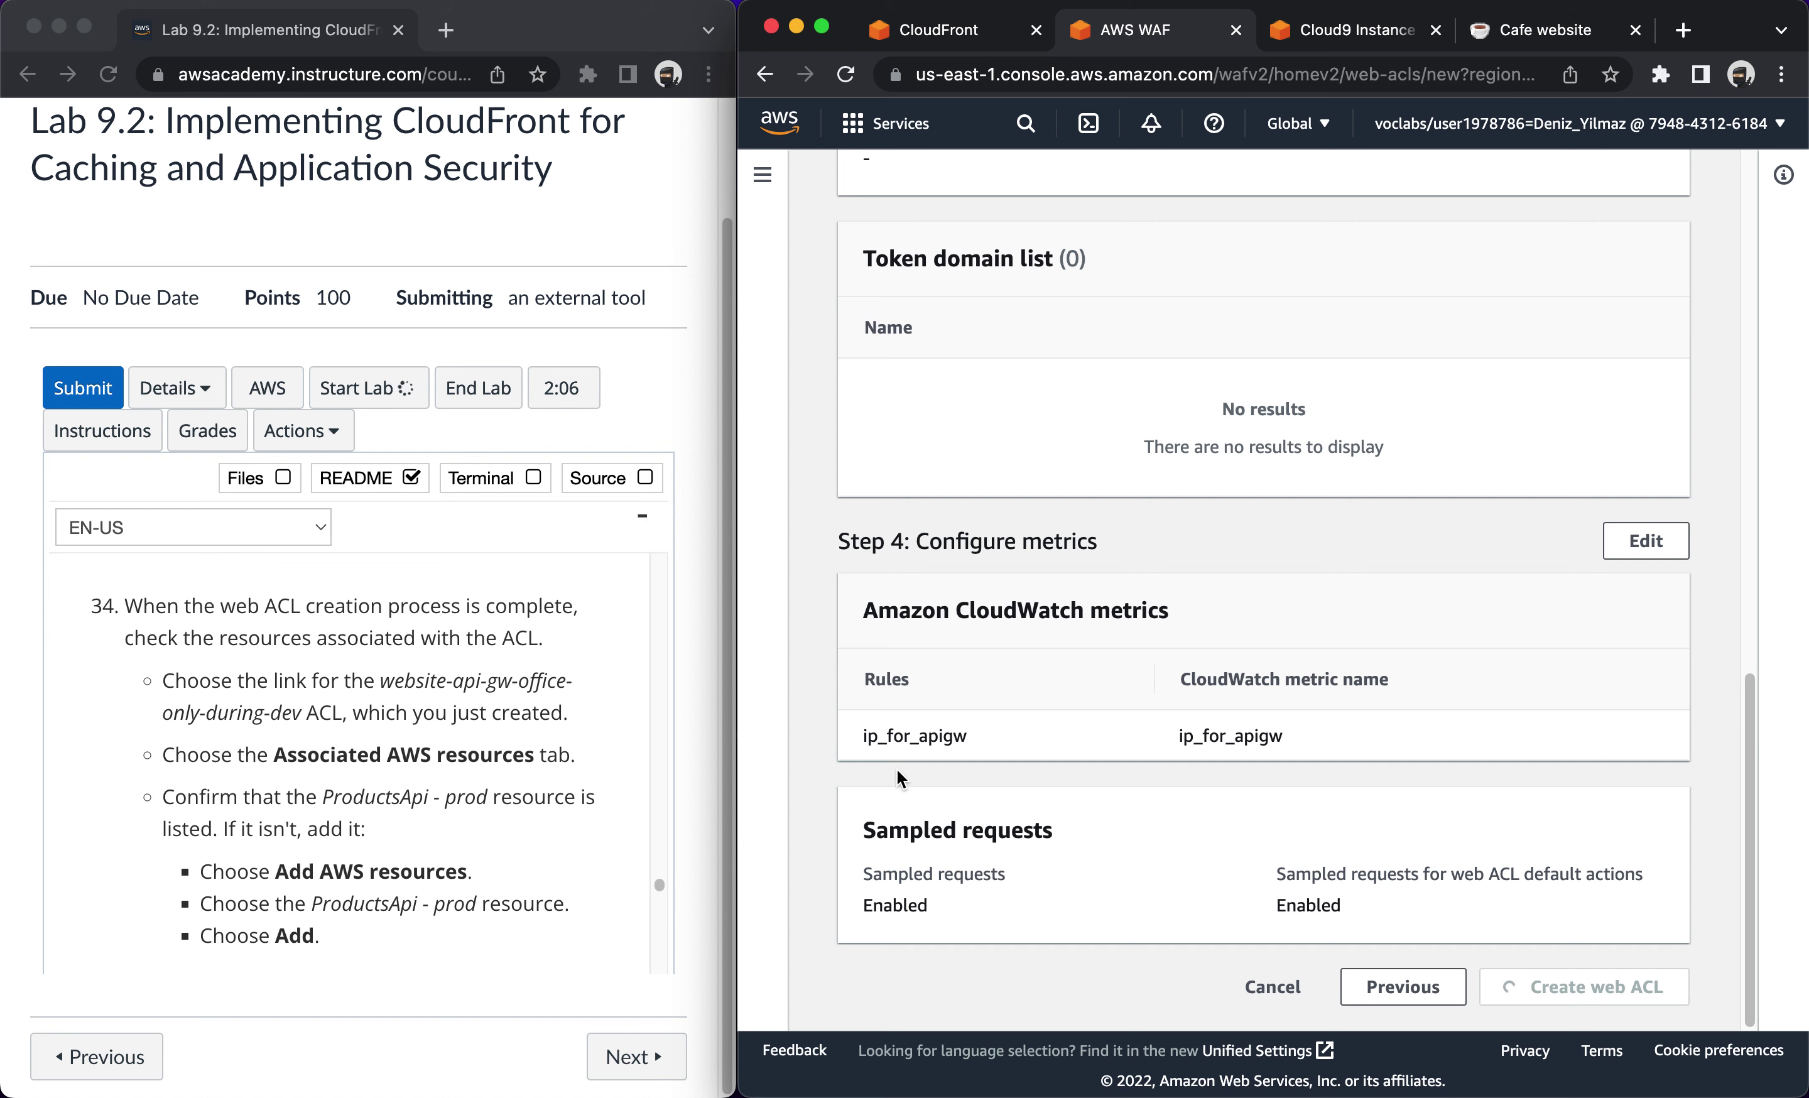
Open the website-api-gw-office-only-during-dev web ACL and check its associated AWS resources for ProductsApi - prod.
scroll(897, 769, up, 15)
scroll(897, 770, down, 15)
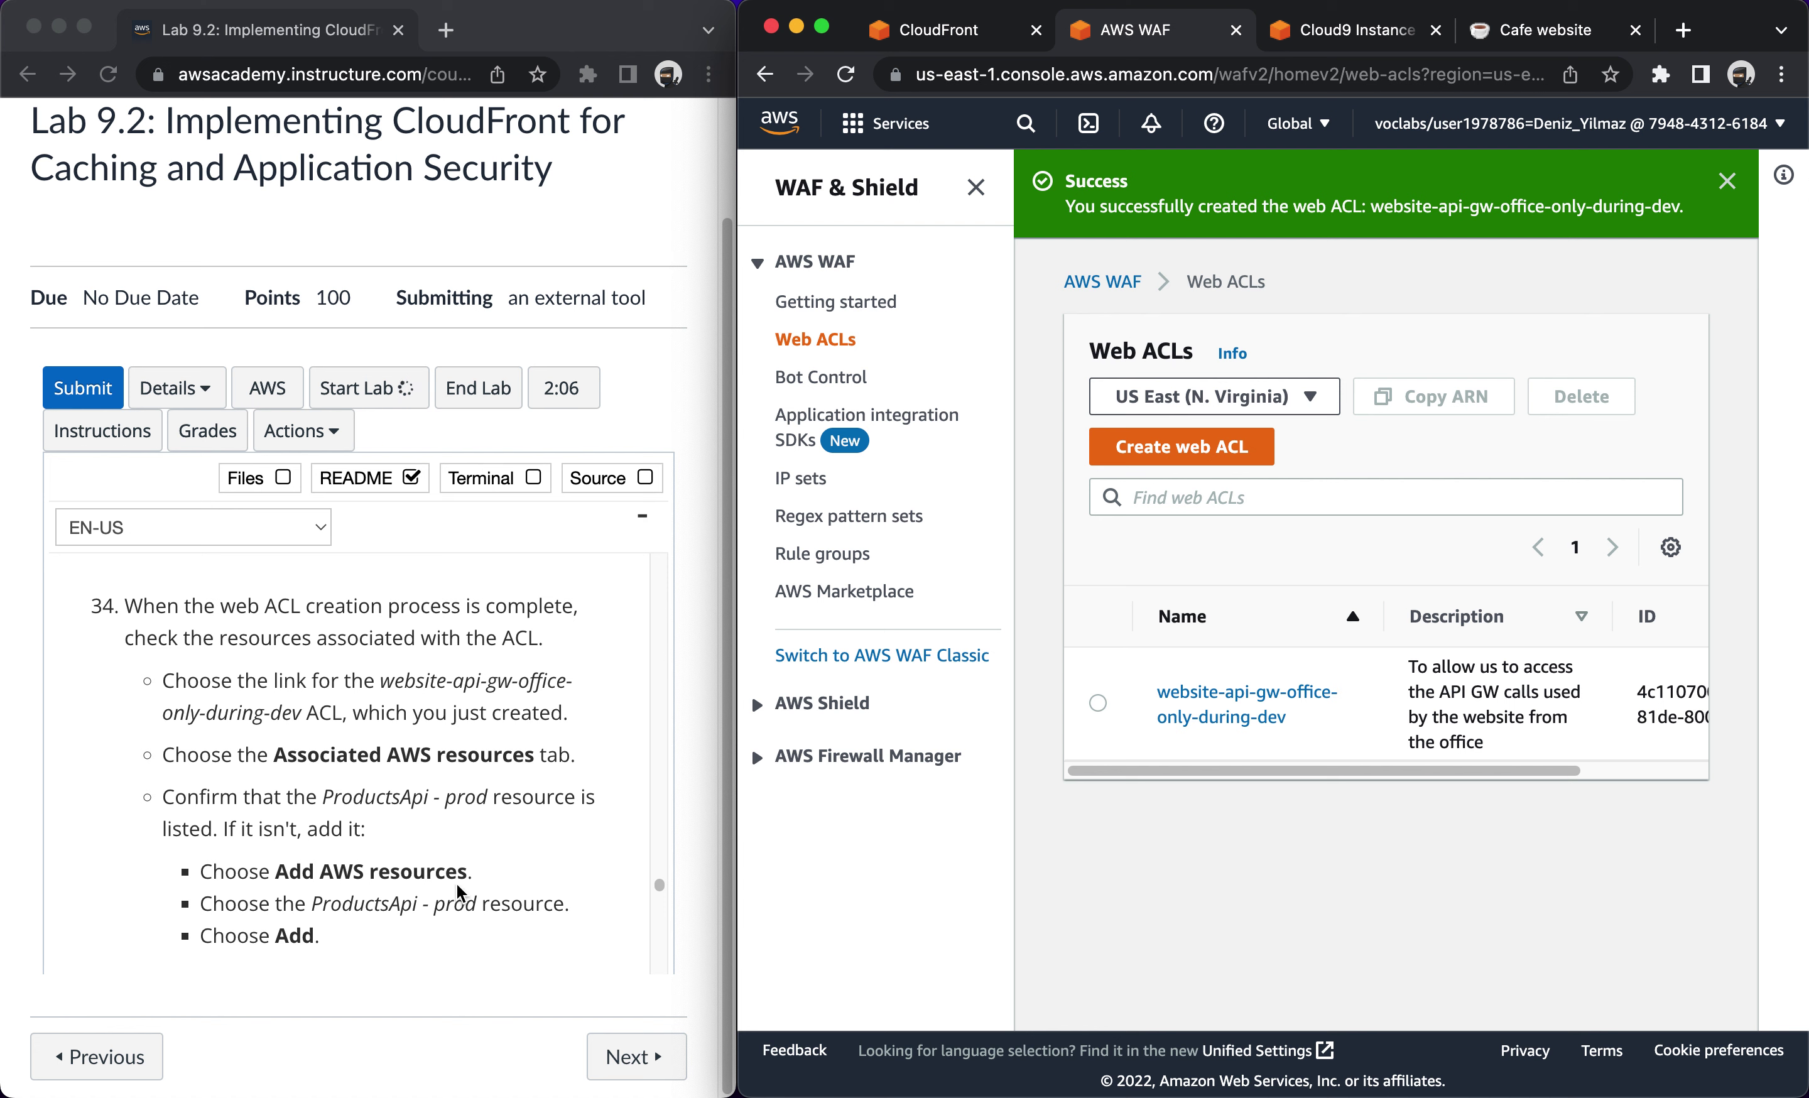
scroll(450, 877, up, 1)
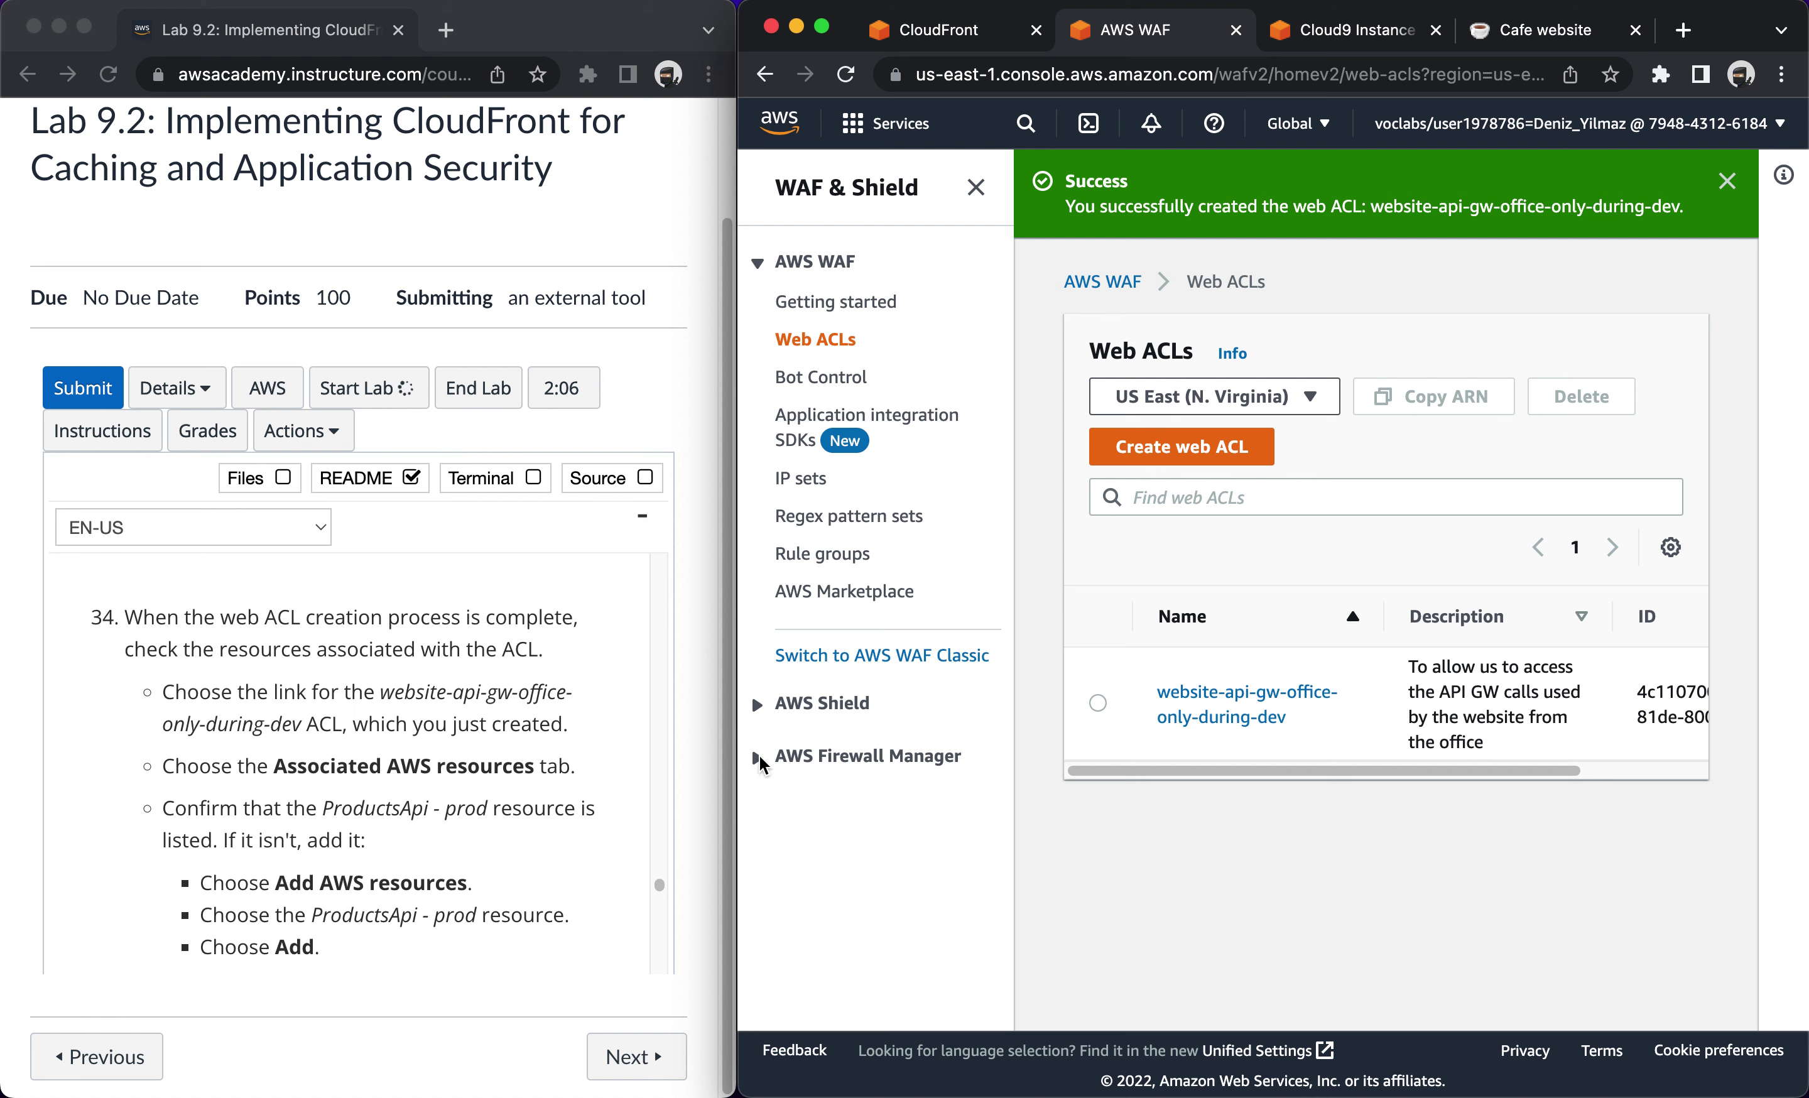
click(1233, 703)
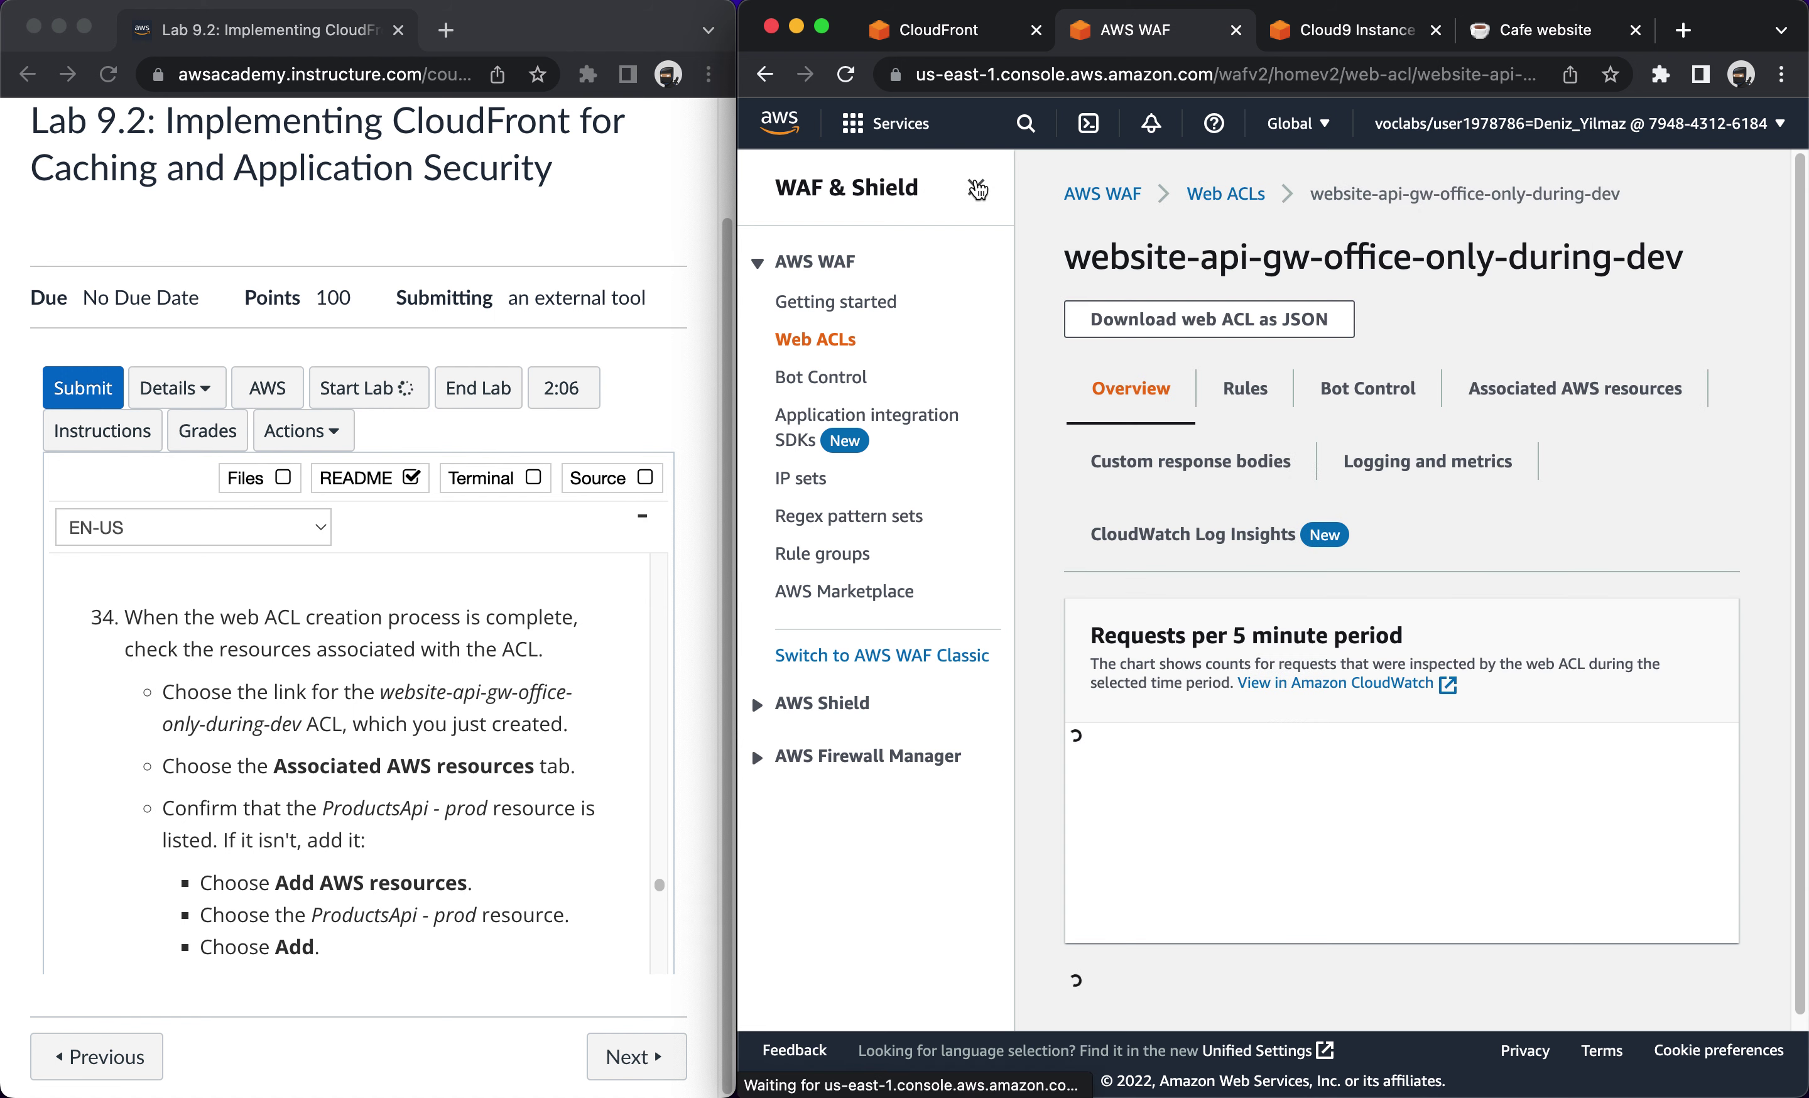
click(977, 187)
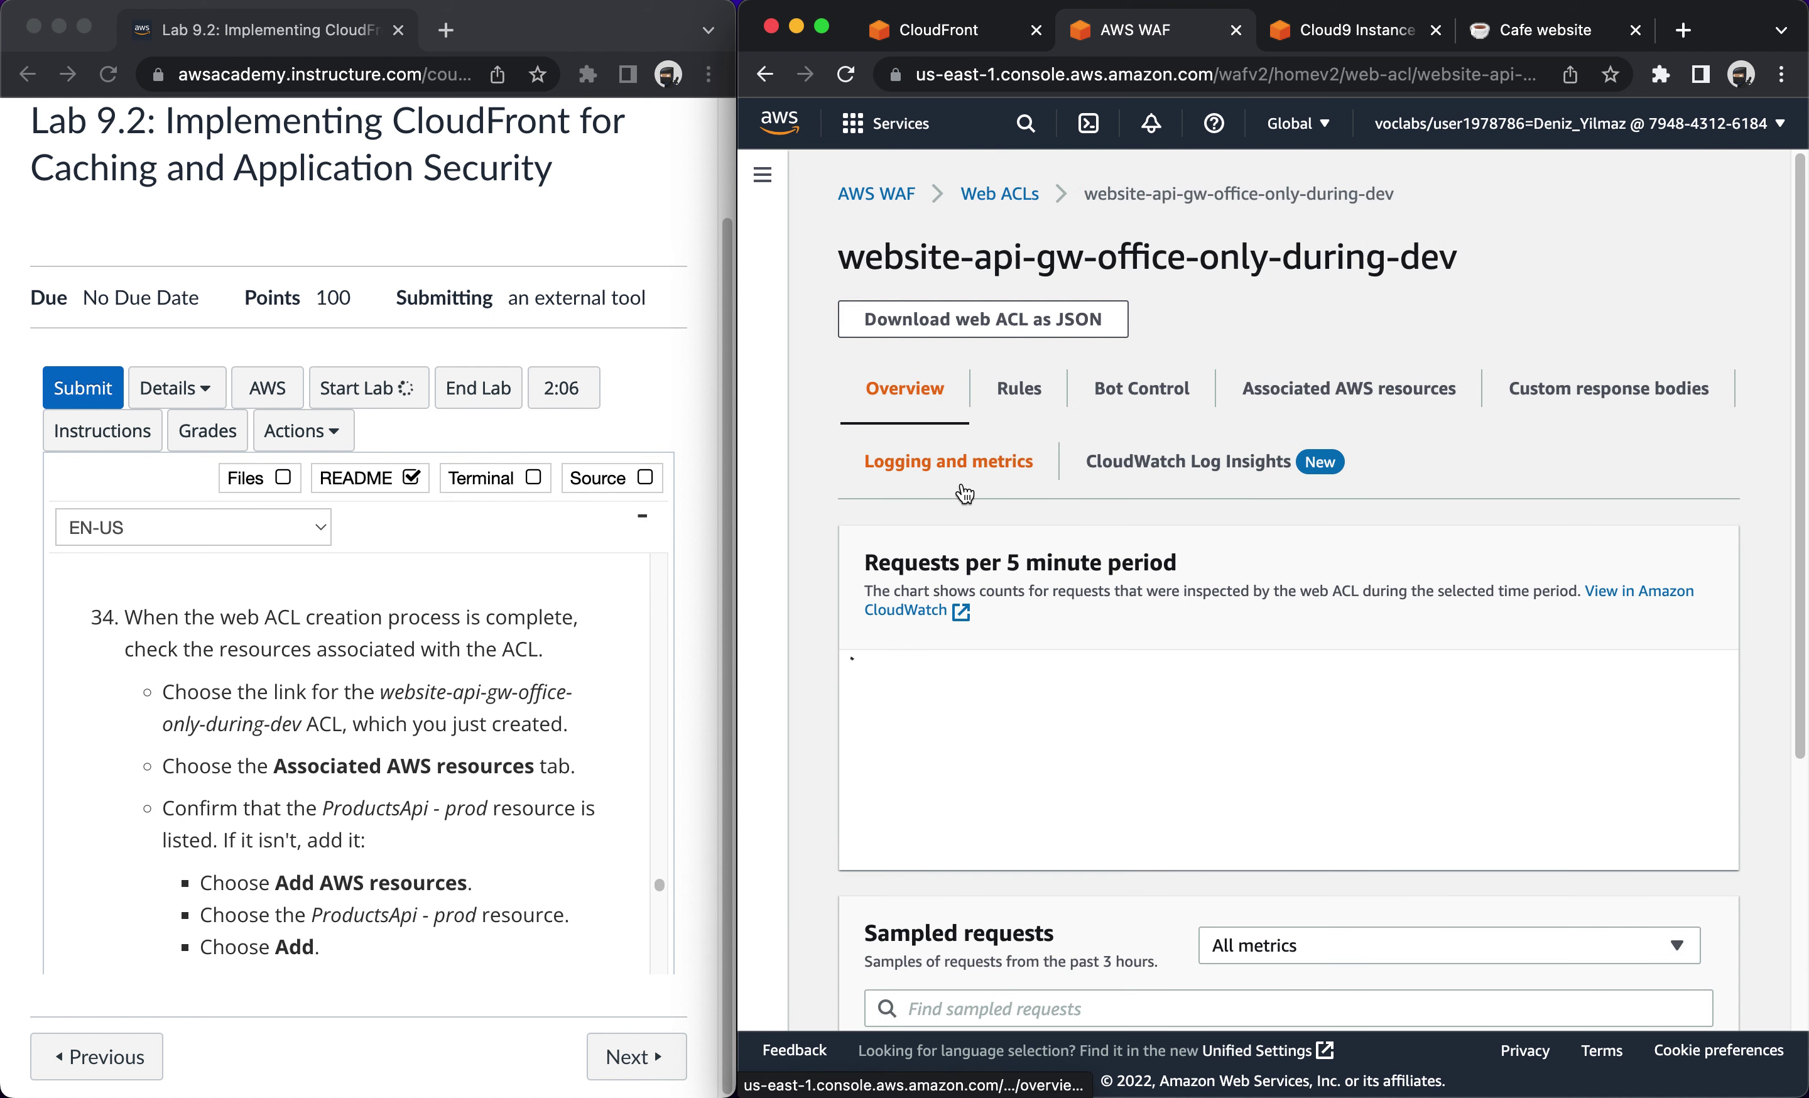
scroll(1230, 345, down, 5)
scroll(1335, 588, up, 5)
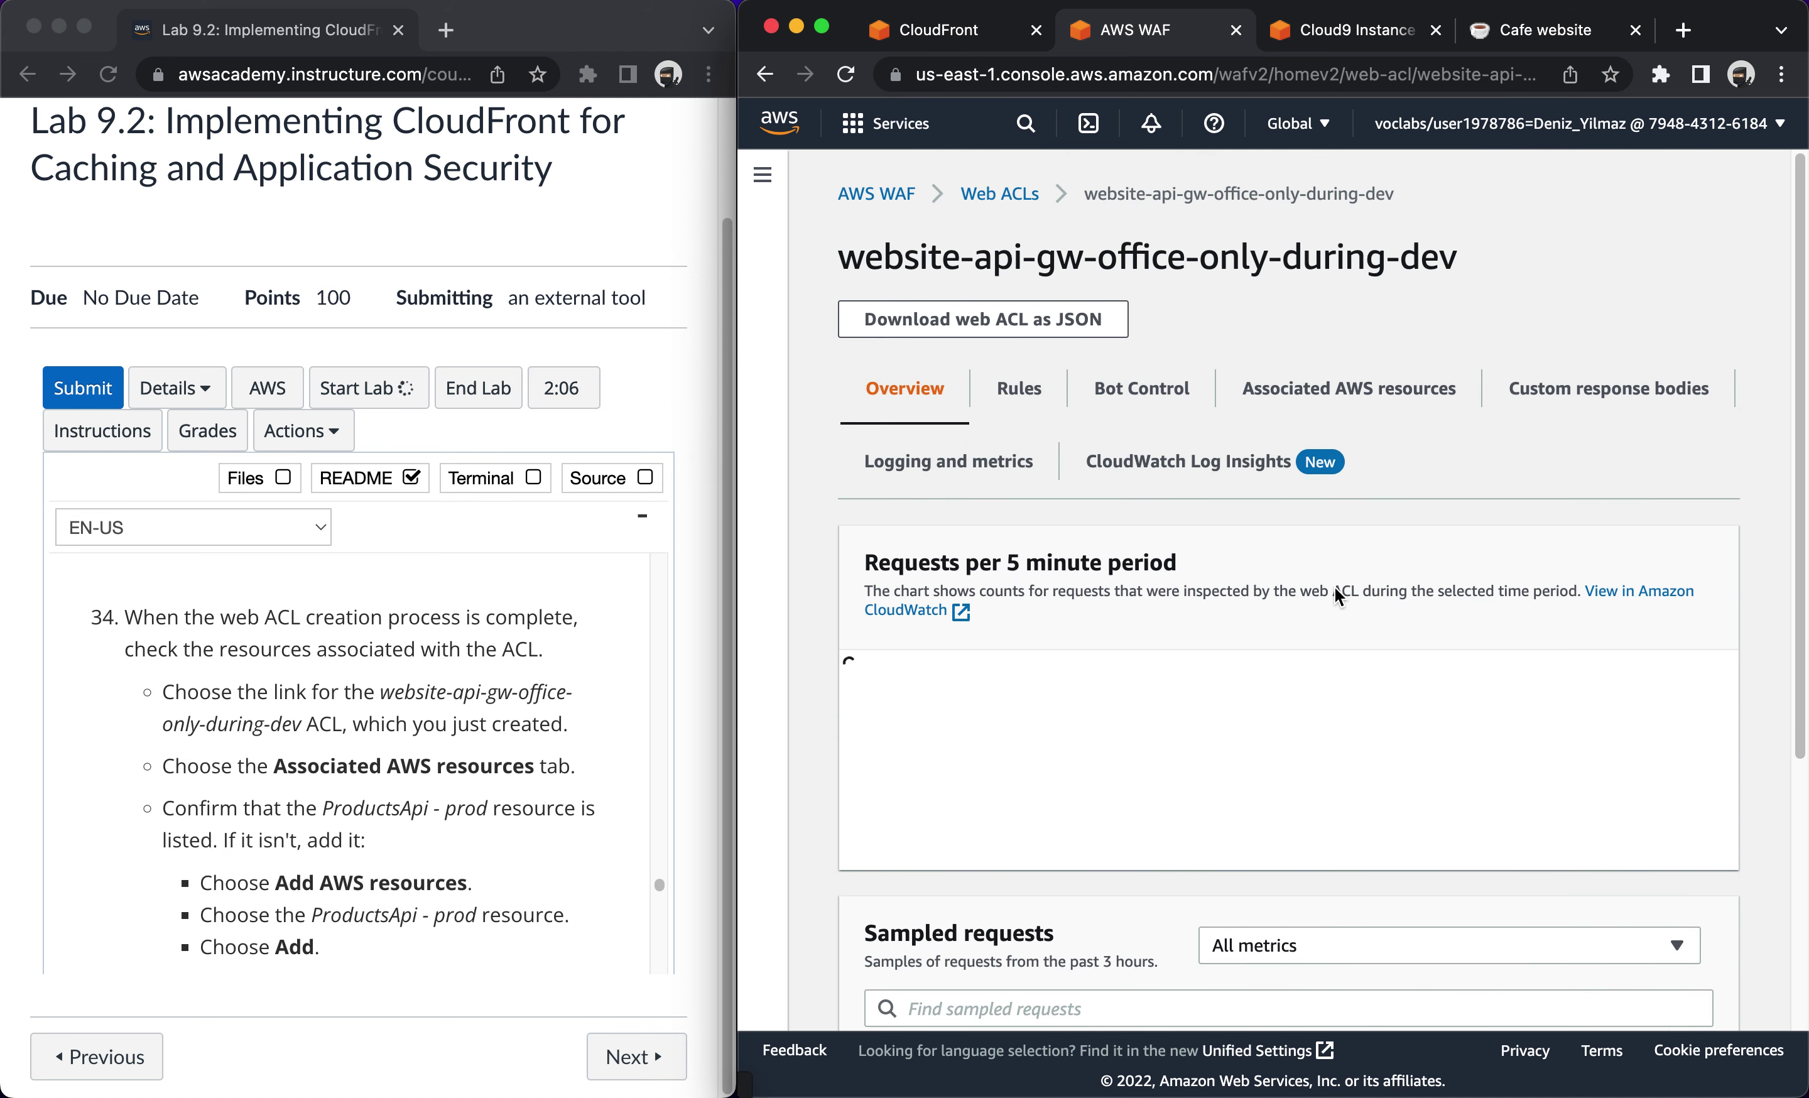
scroll(1320, 390, down, 5)
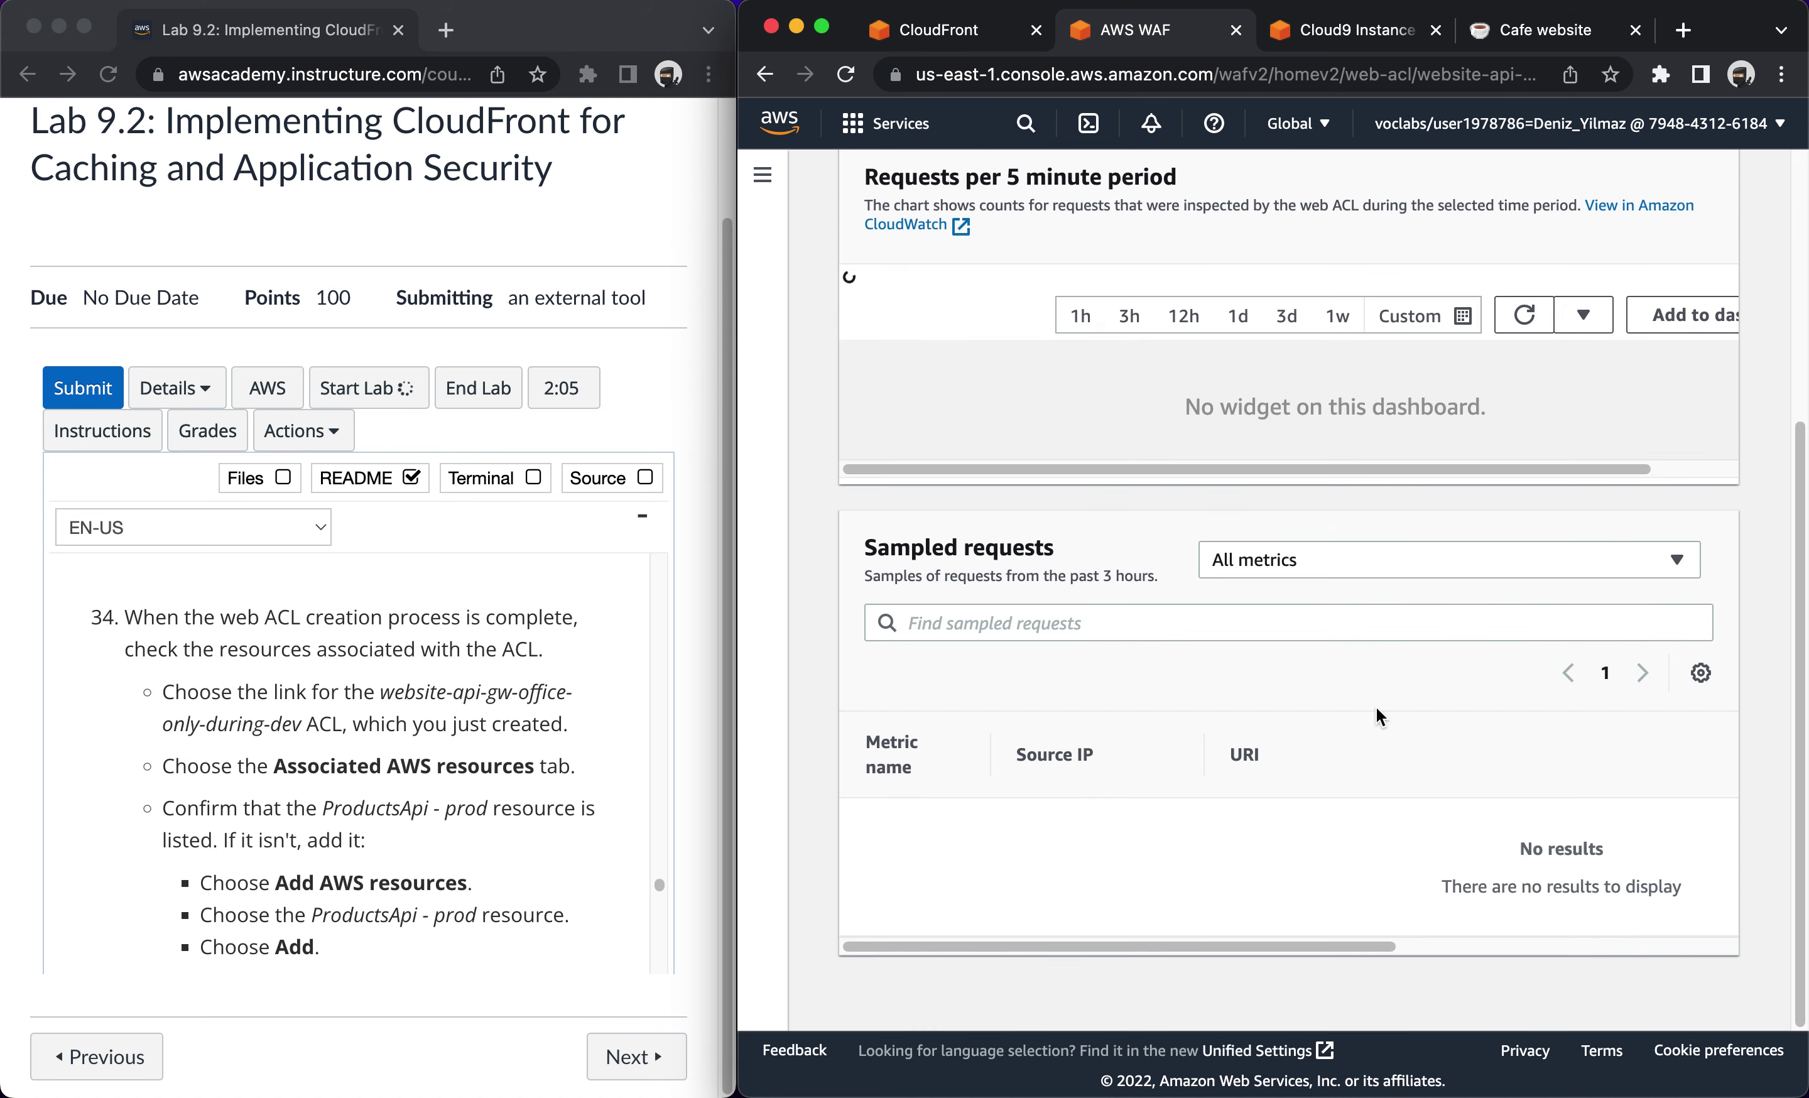
scroll(1377, 707, up, 5)
click(1310, 382)
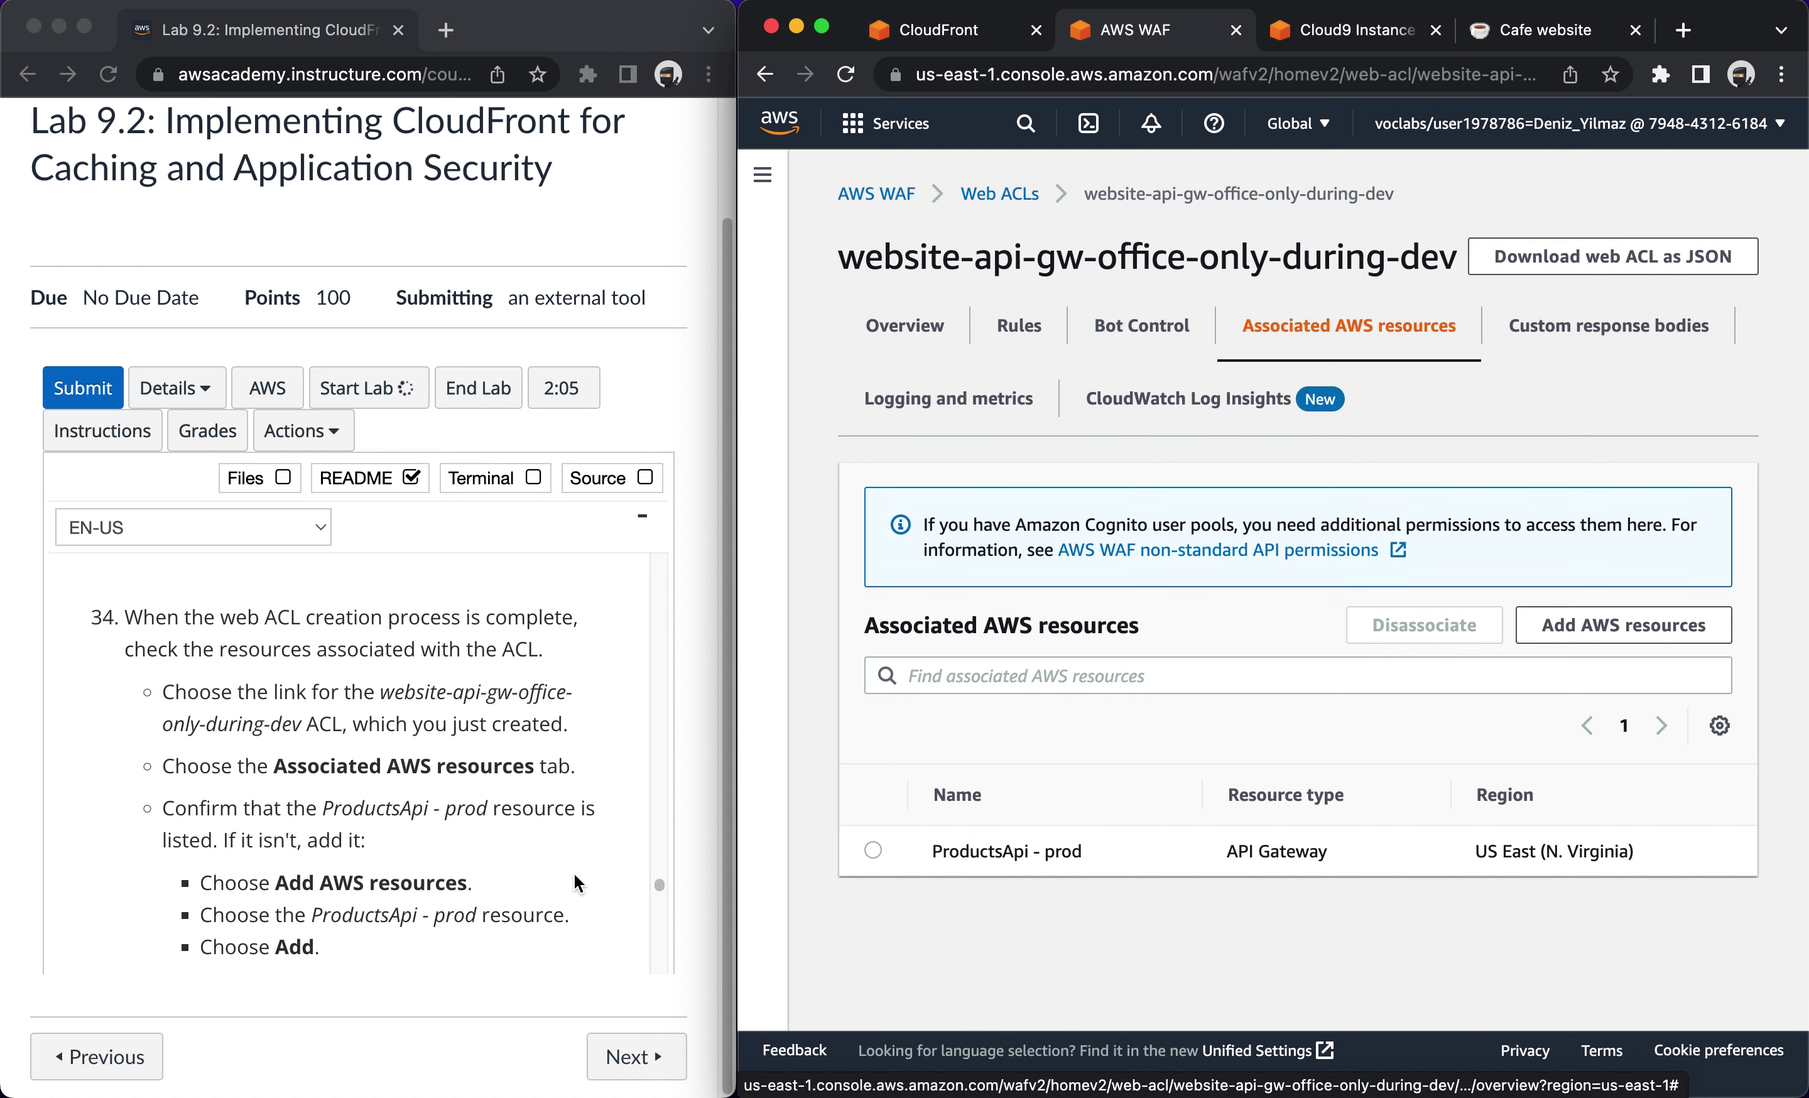
Follow lab step 35 by switching from CloudFront to the API Gateway console and opening ProductsApi.
scroll(495, 874, down, 2)
scroll(495, 873, down, 5)
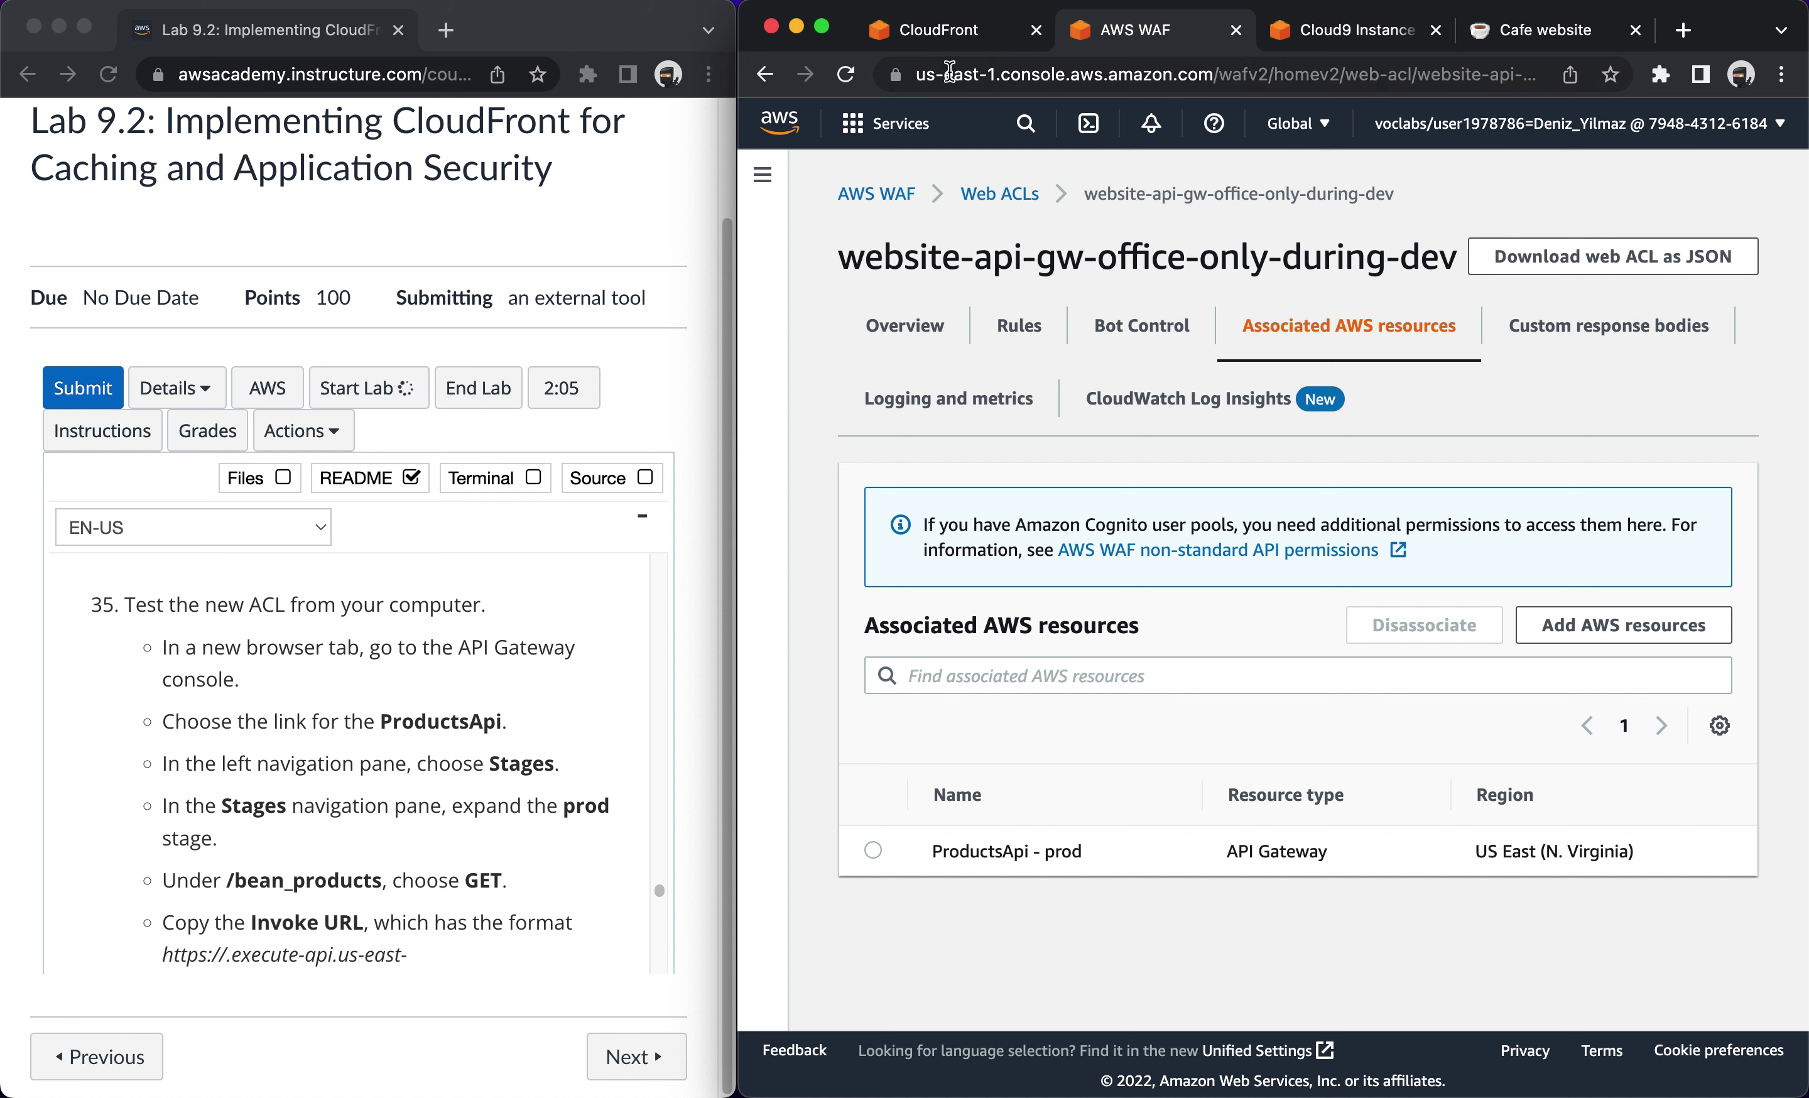
click(947, 43)
click(1006, 126)
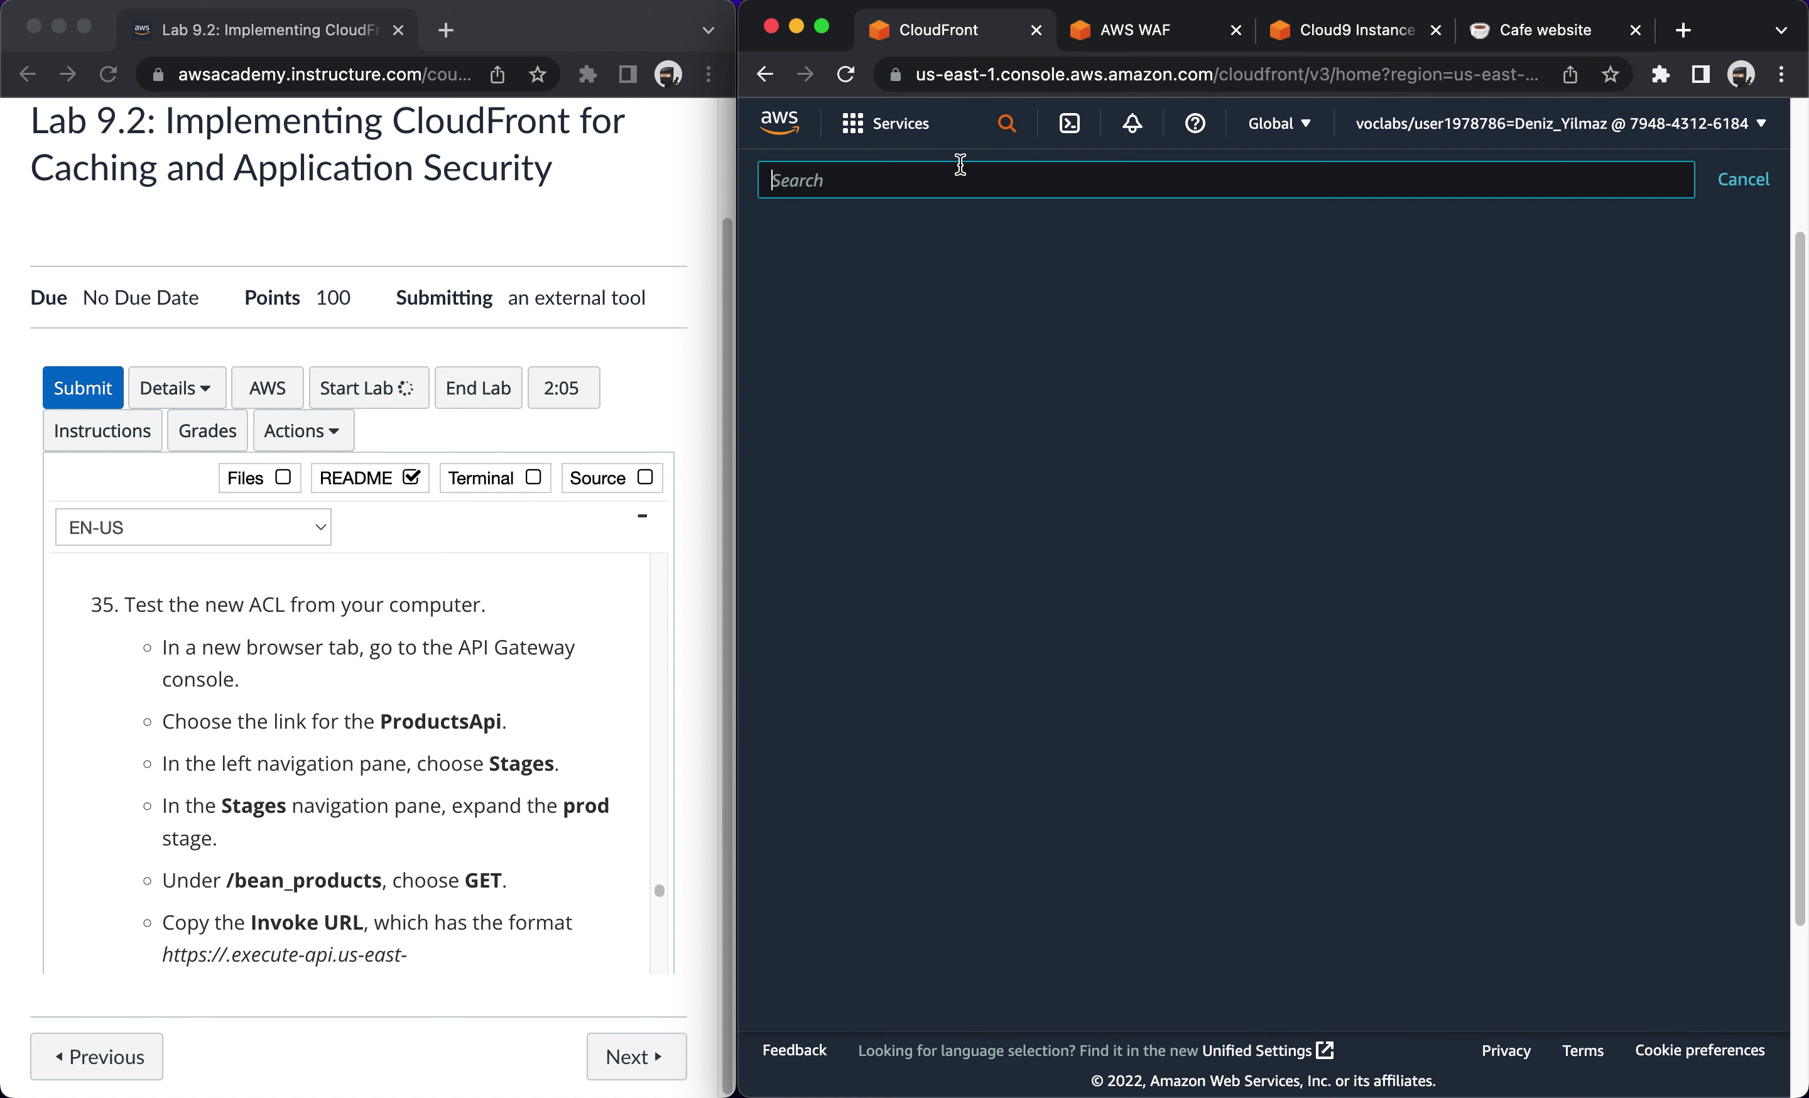
text(apig)
click(864, 338)
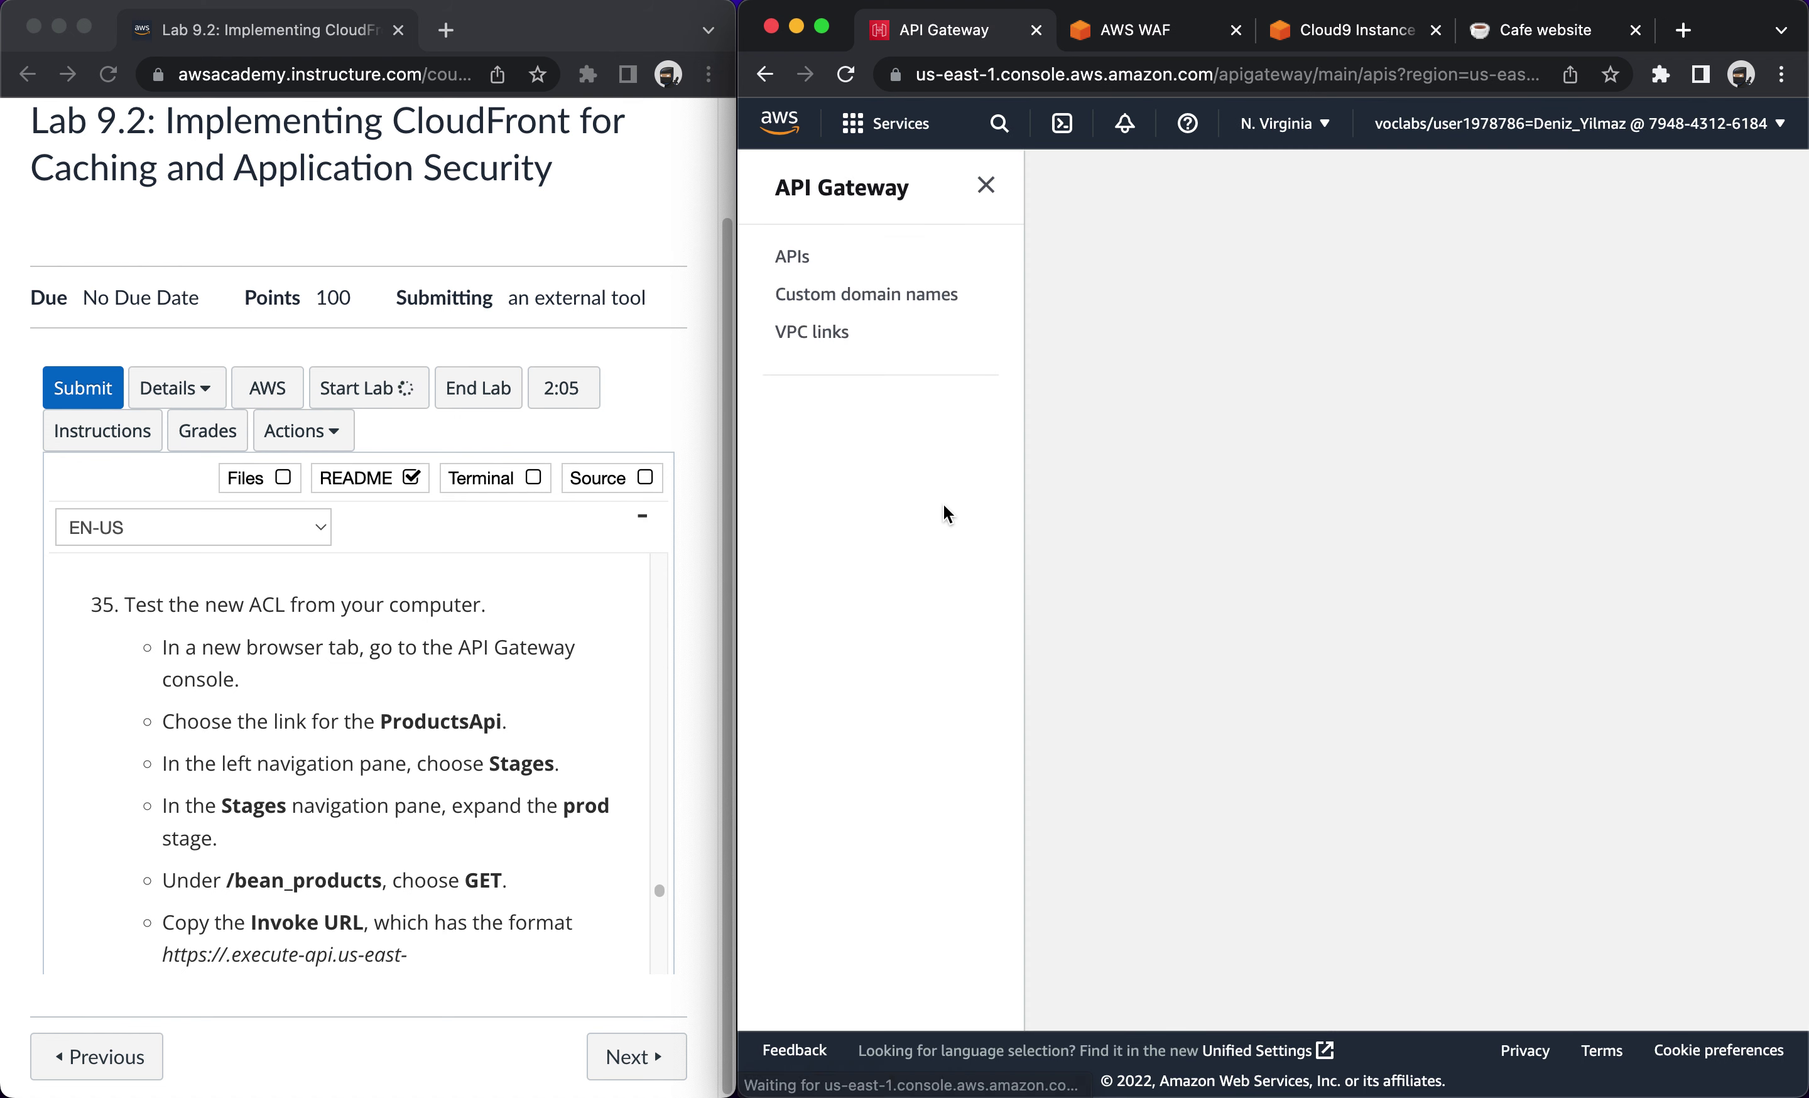
click(1213, 467)
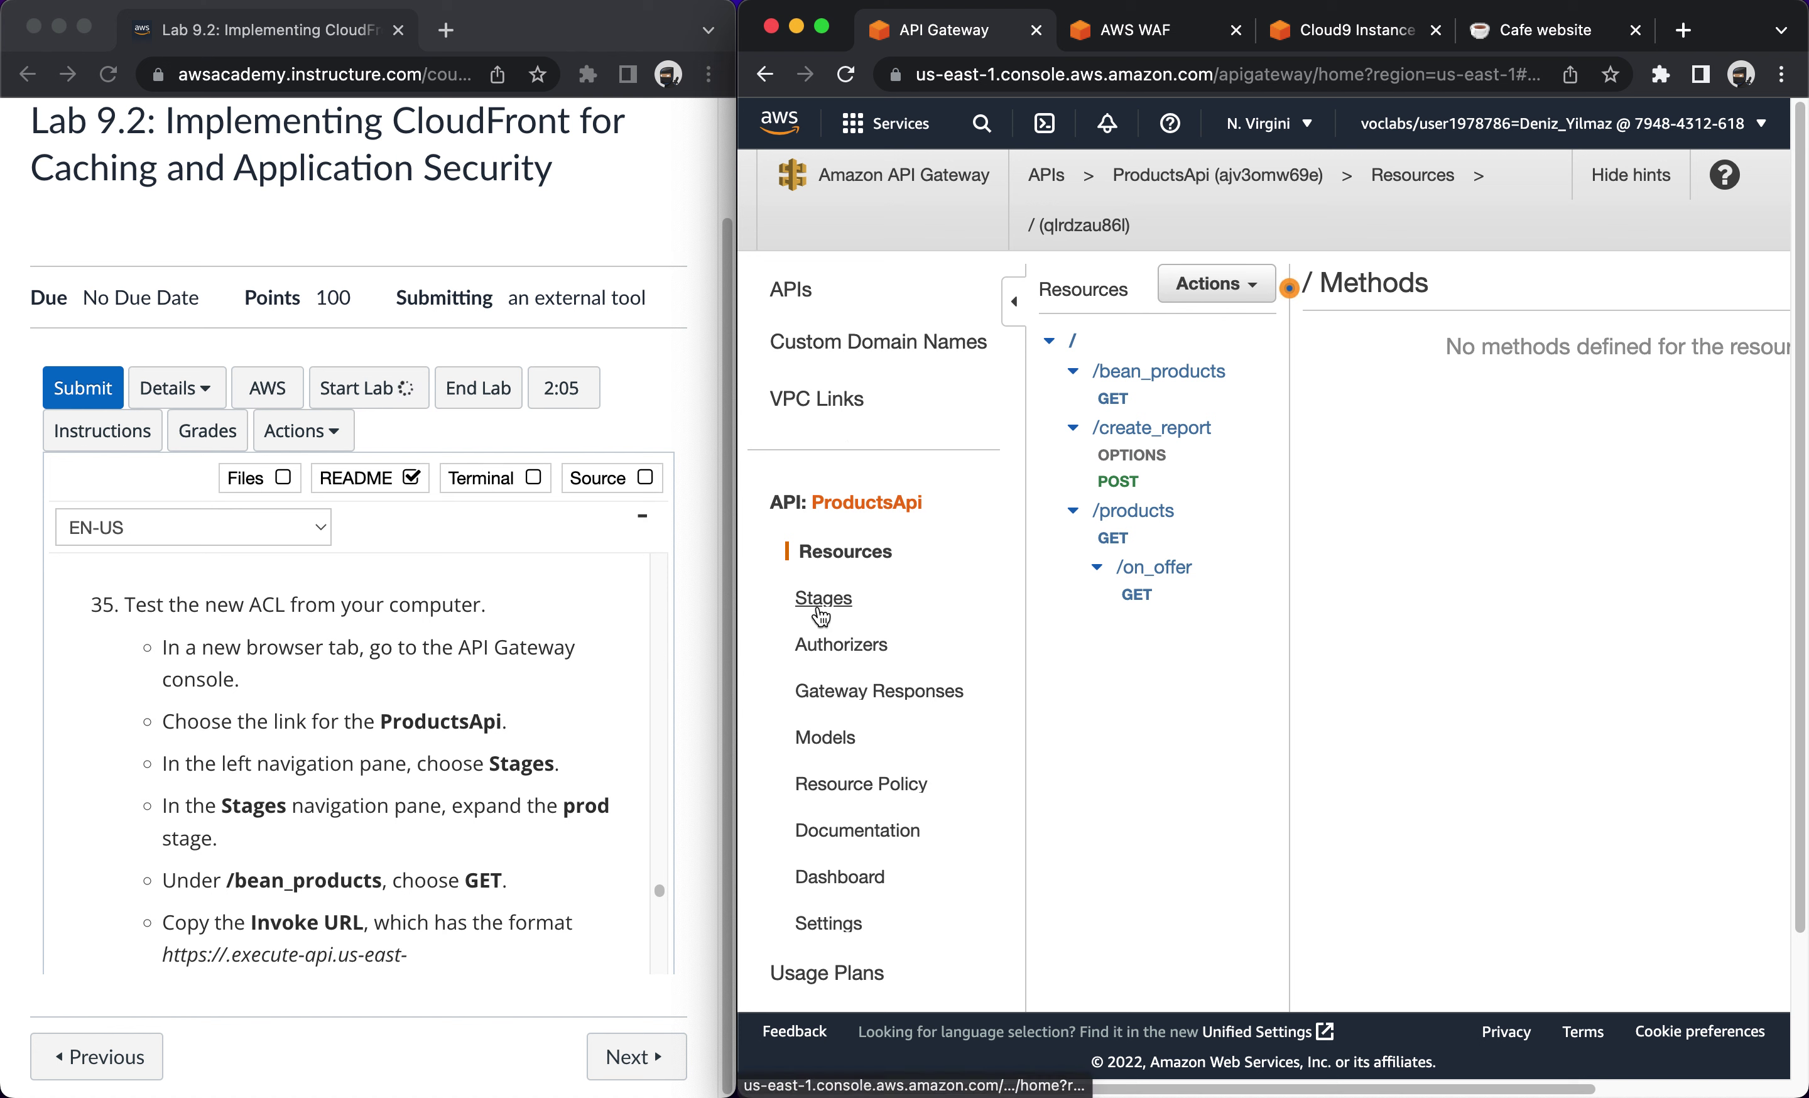
Expand the prod stage of ProductsApi and select the GET method under /bean_products.
click(820, 608)
click(1047, 287)
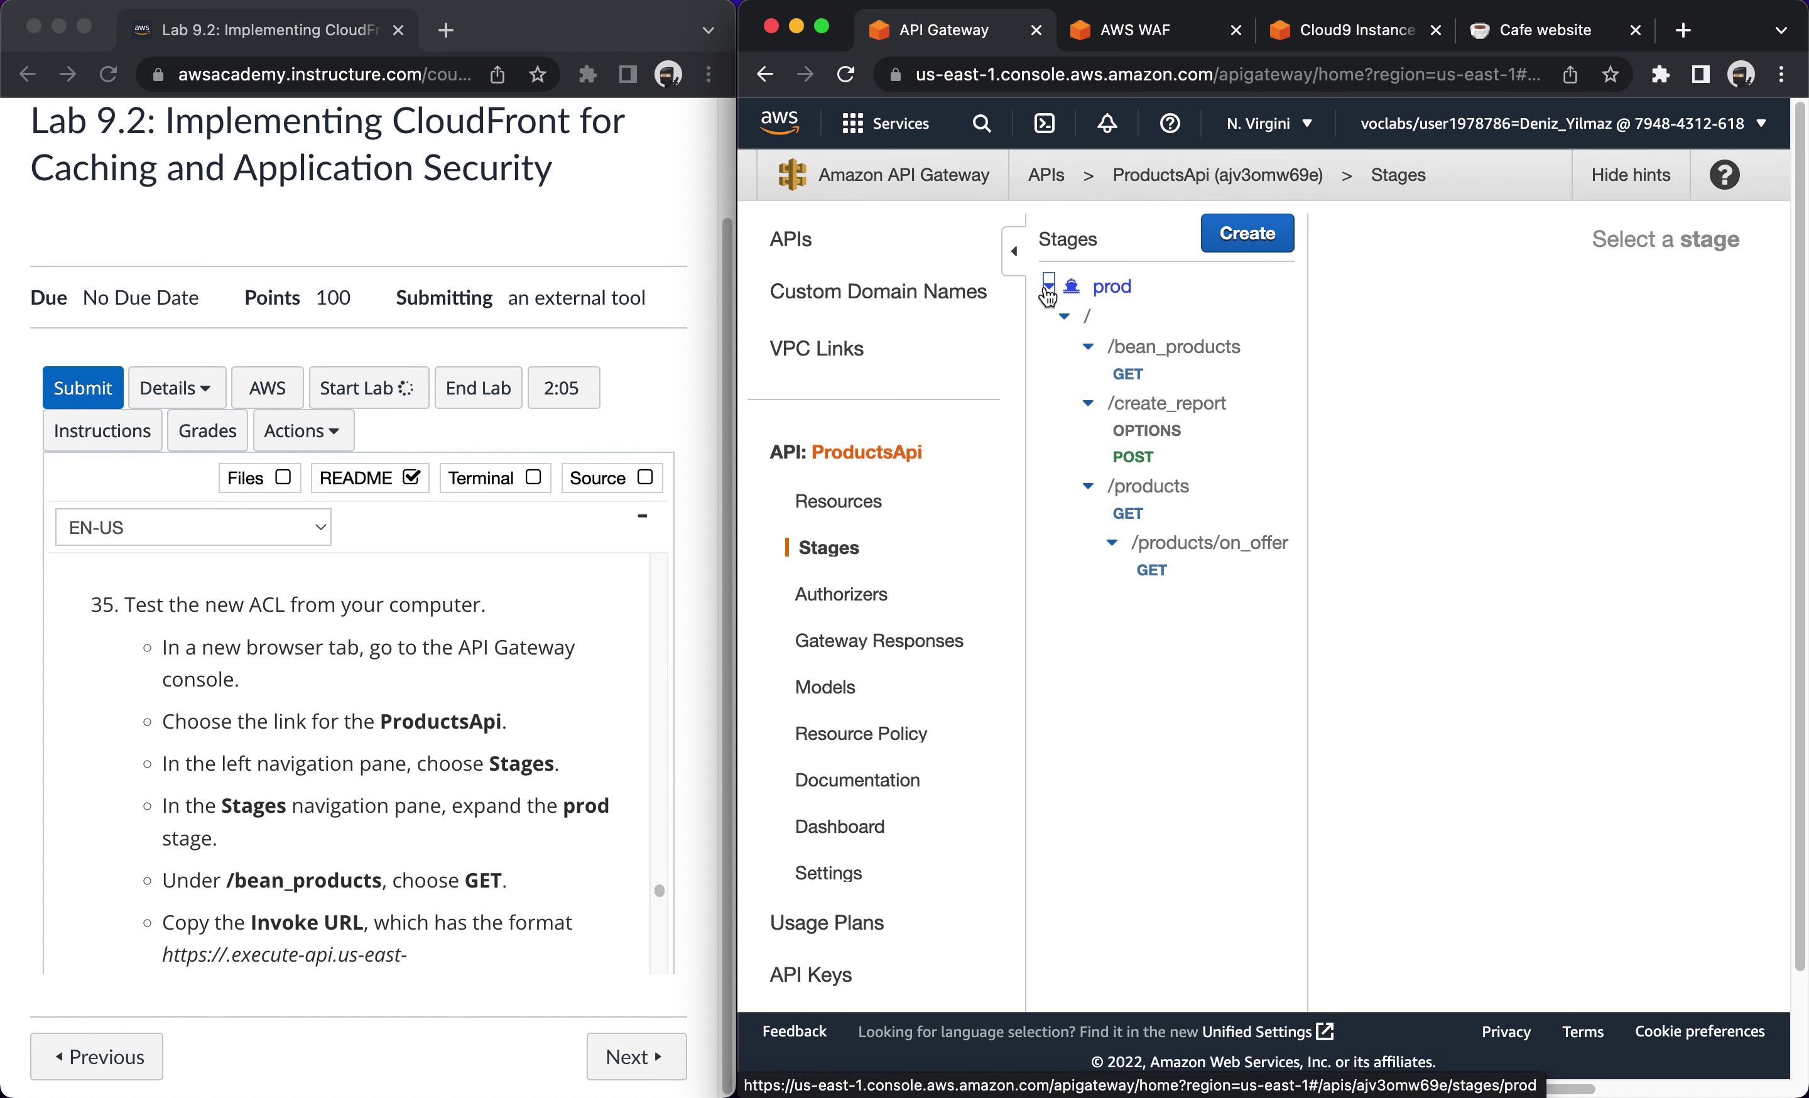
click(1128, 374)
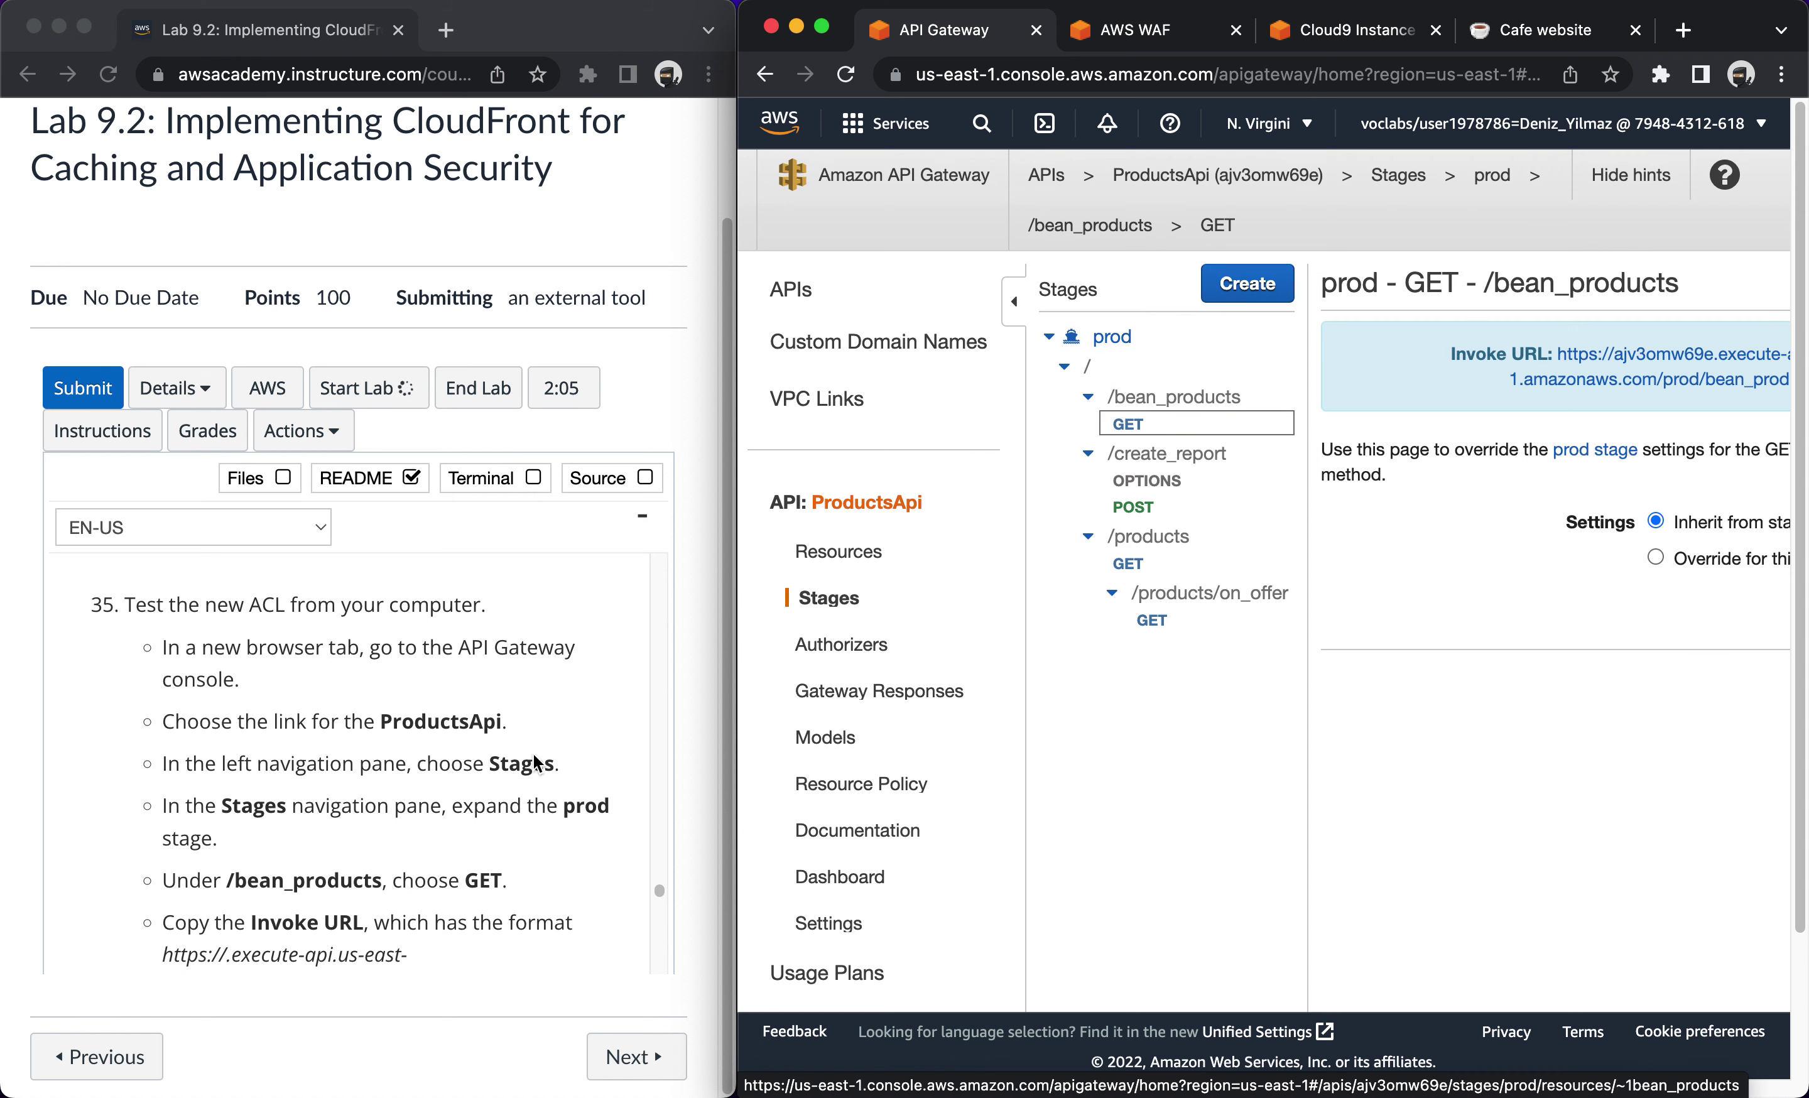
Copy the Invoke URL of the /bean_products GET method and load it in a new browser tab.
scroll(426, 857, down, 2)
scroll(426, 857, down, 2)
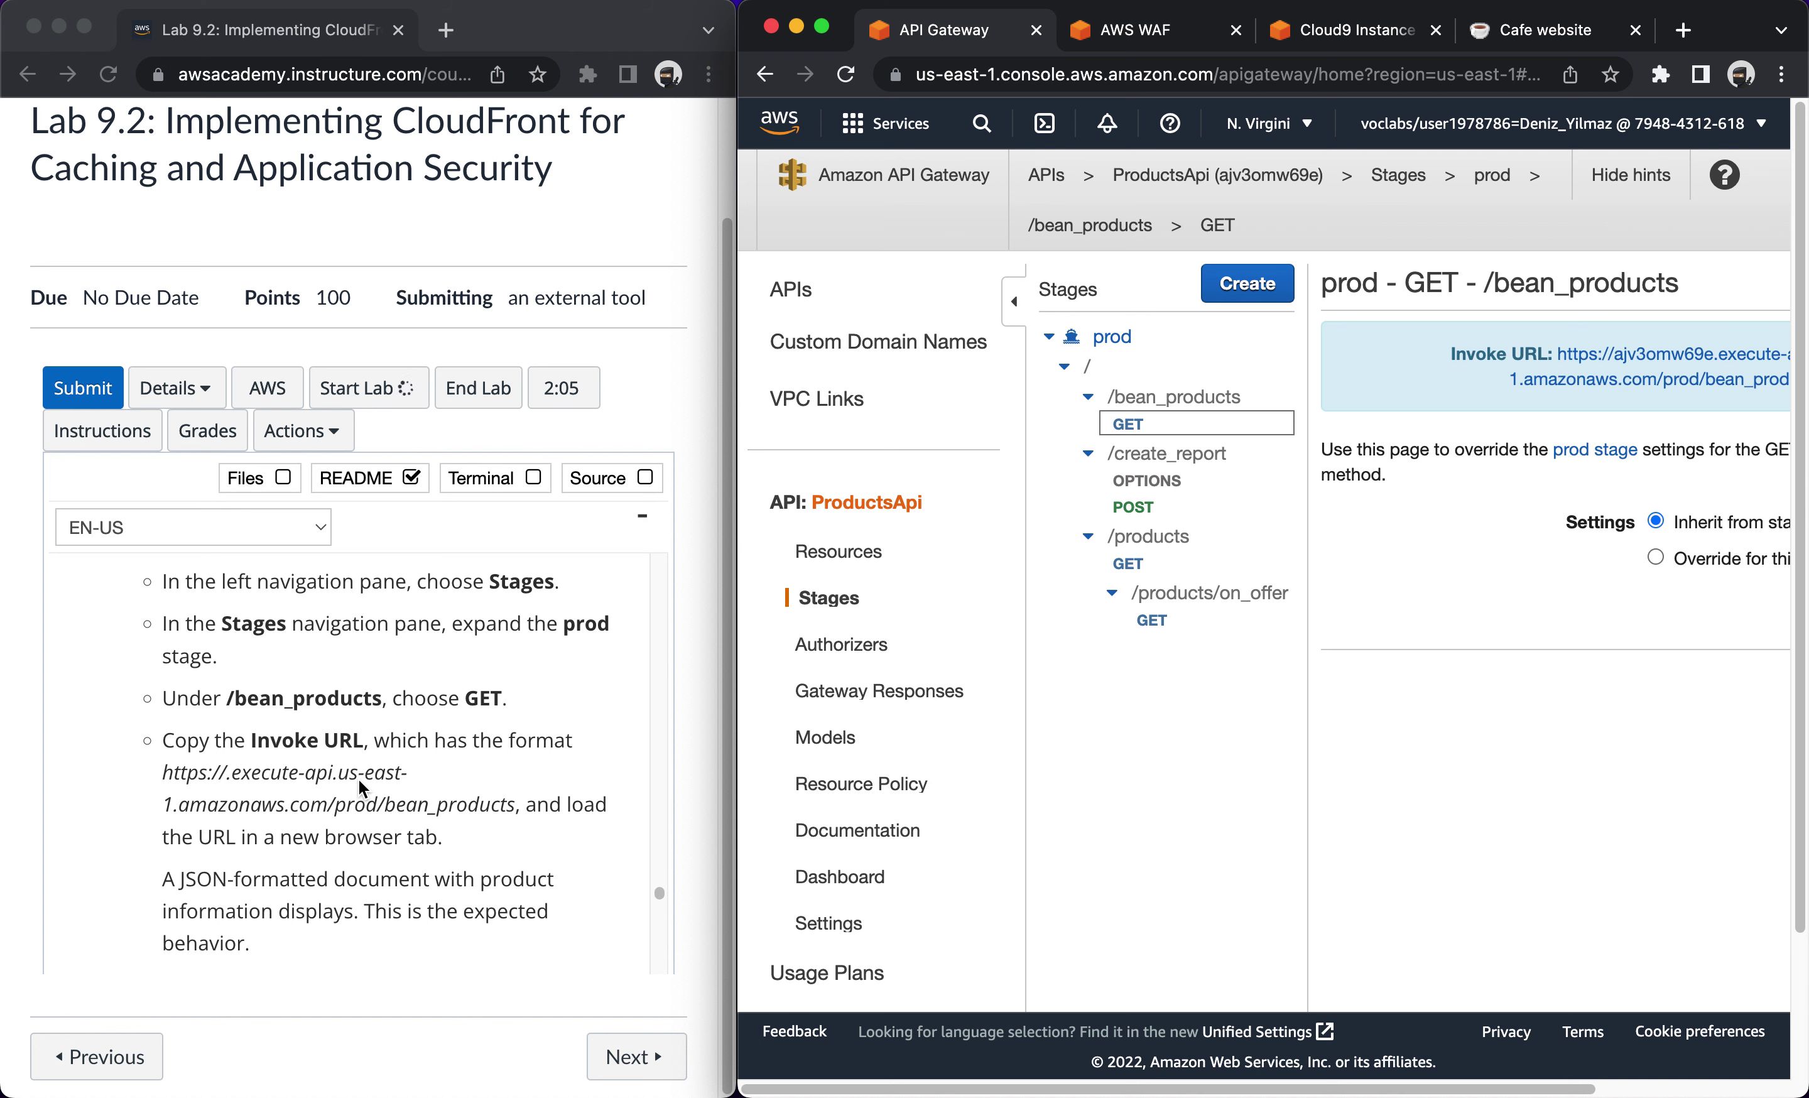
click(1011, 303)
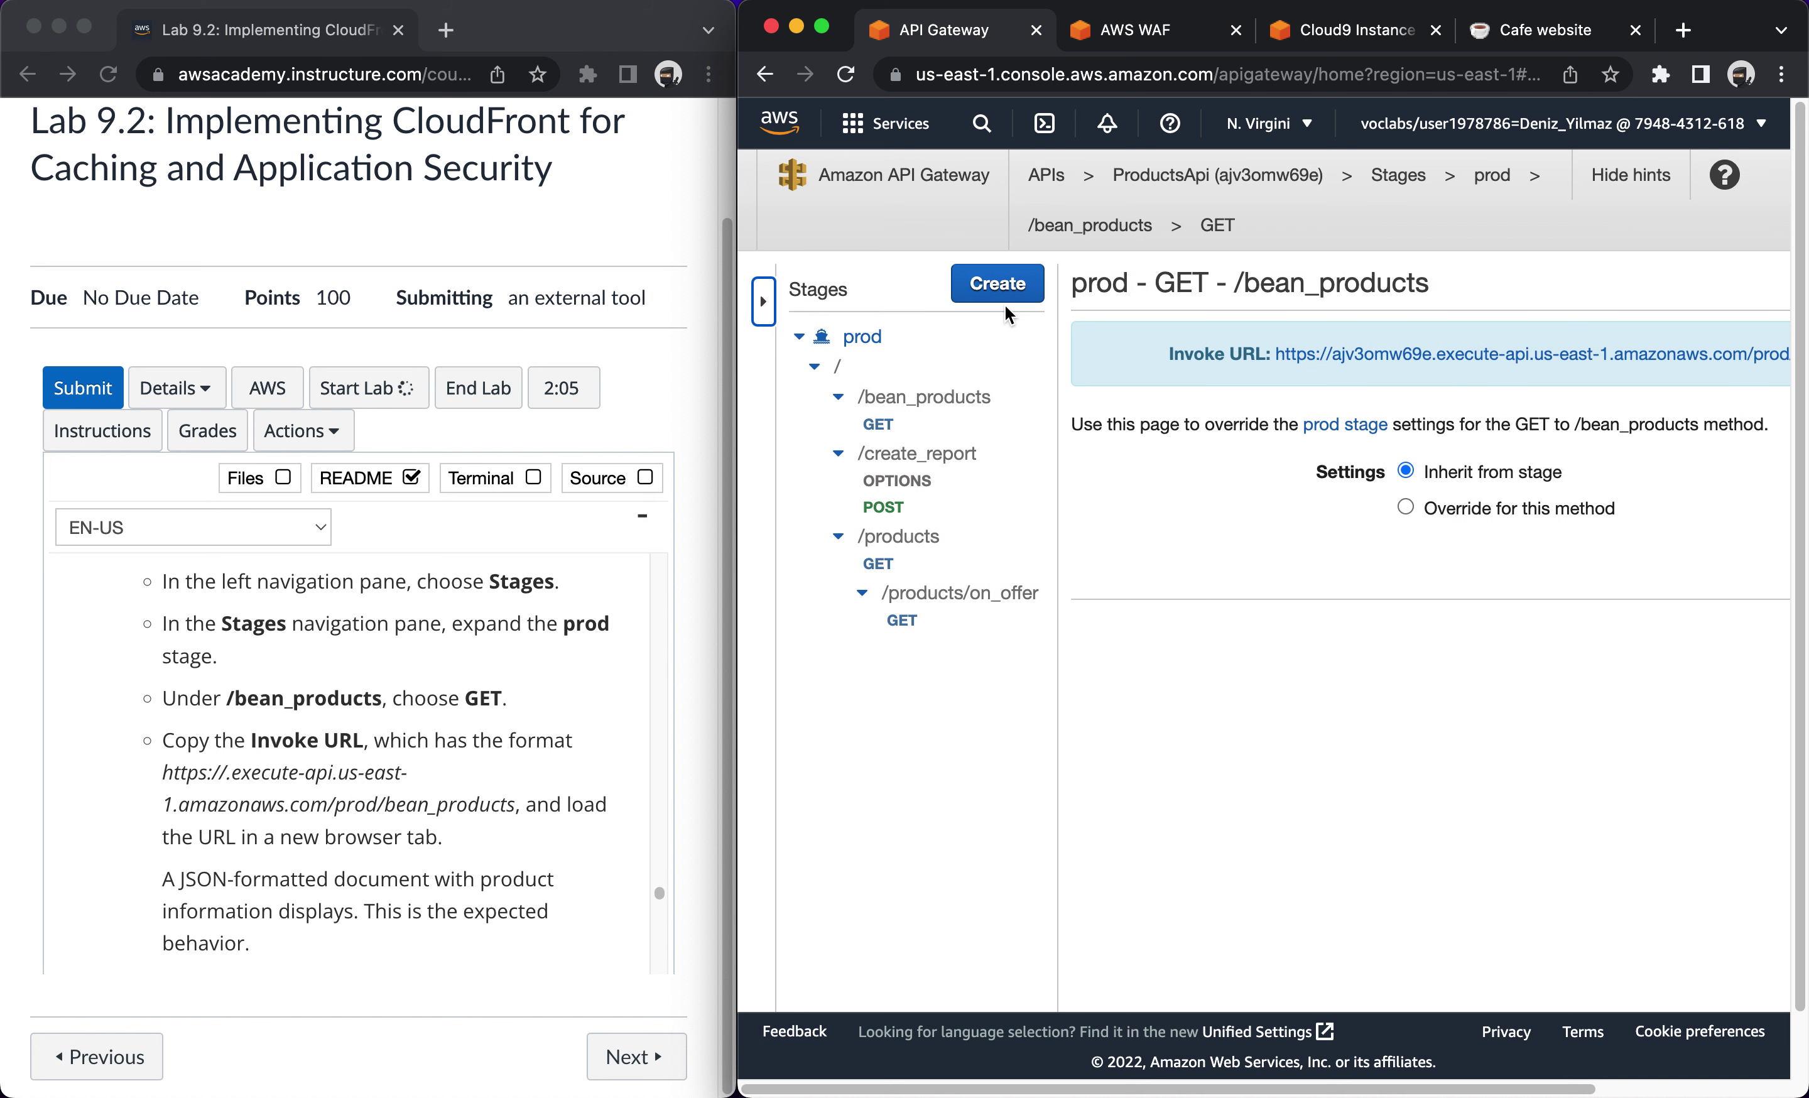
scroll(1189, 436, right, 3)
drag(1119, 361, 1761, 355)
key(super+c)
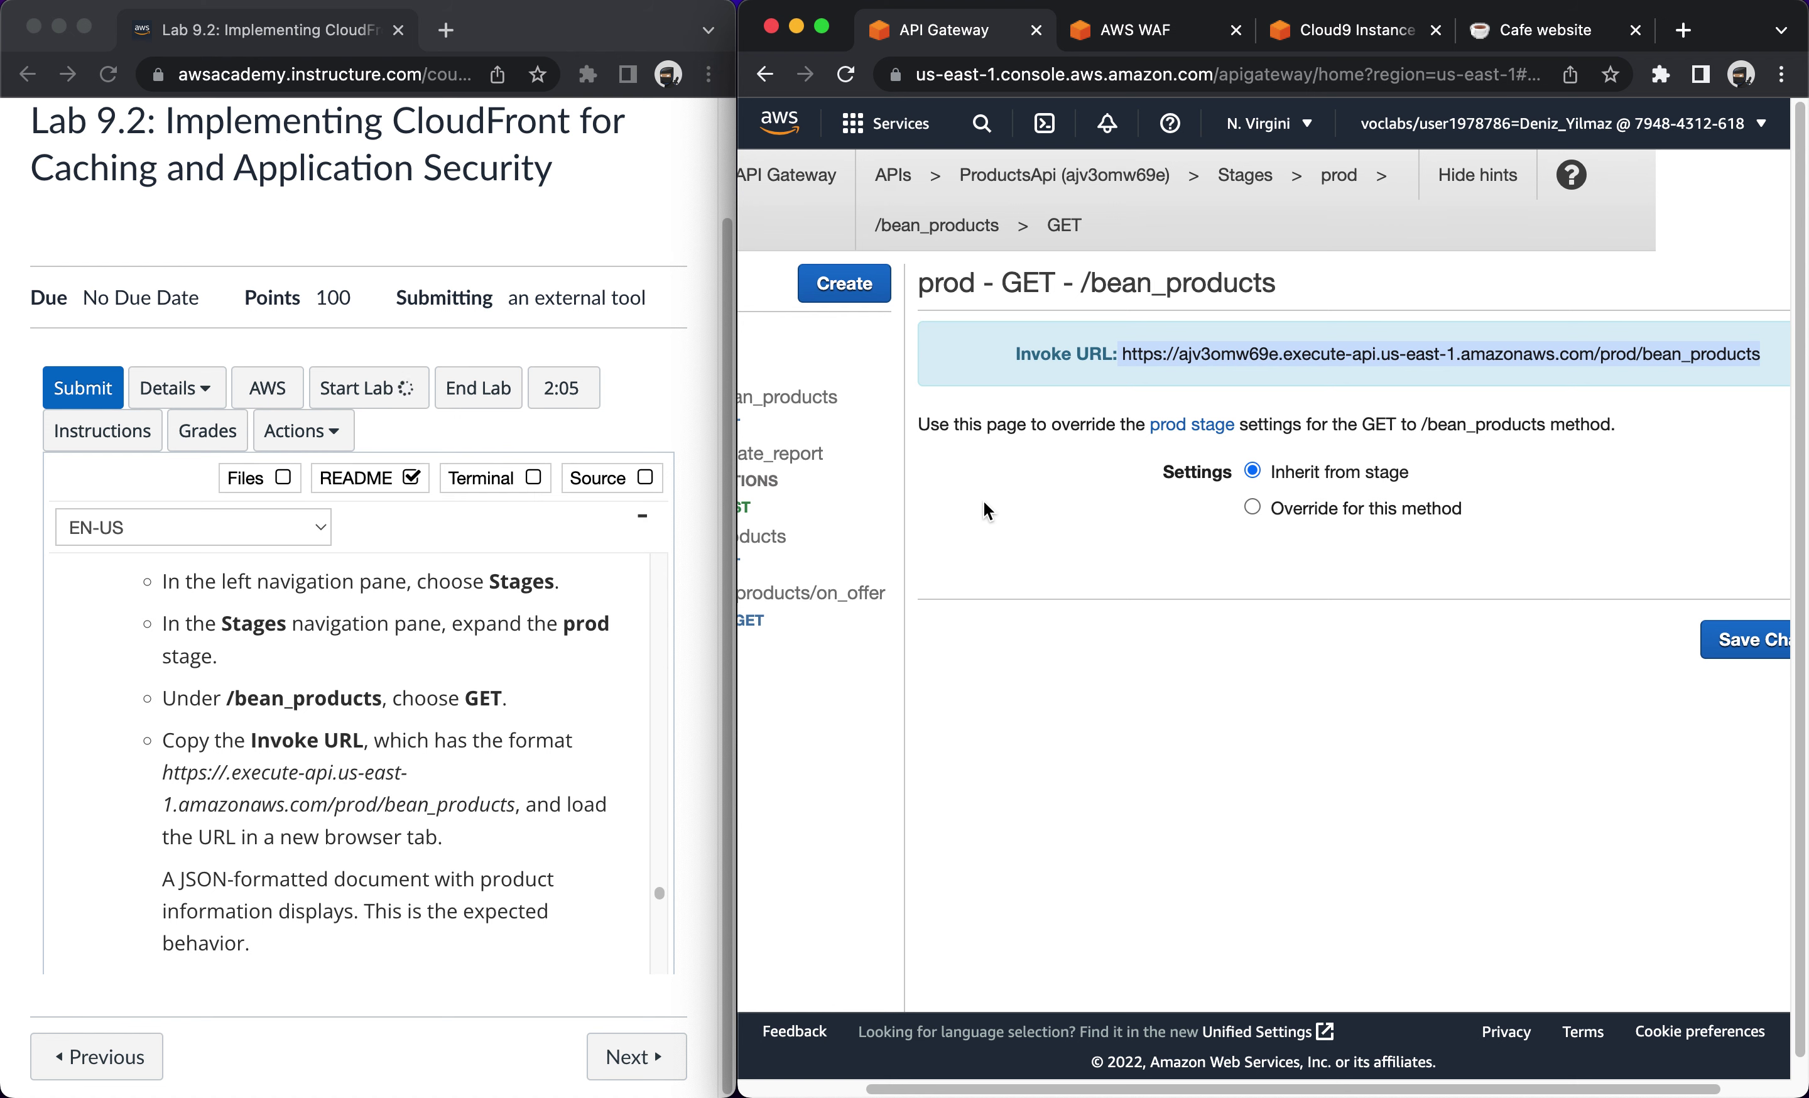
key(super+t)
key(super+v)
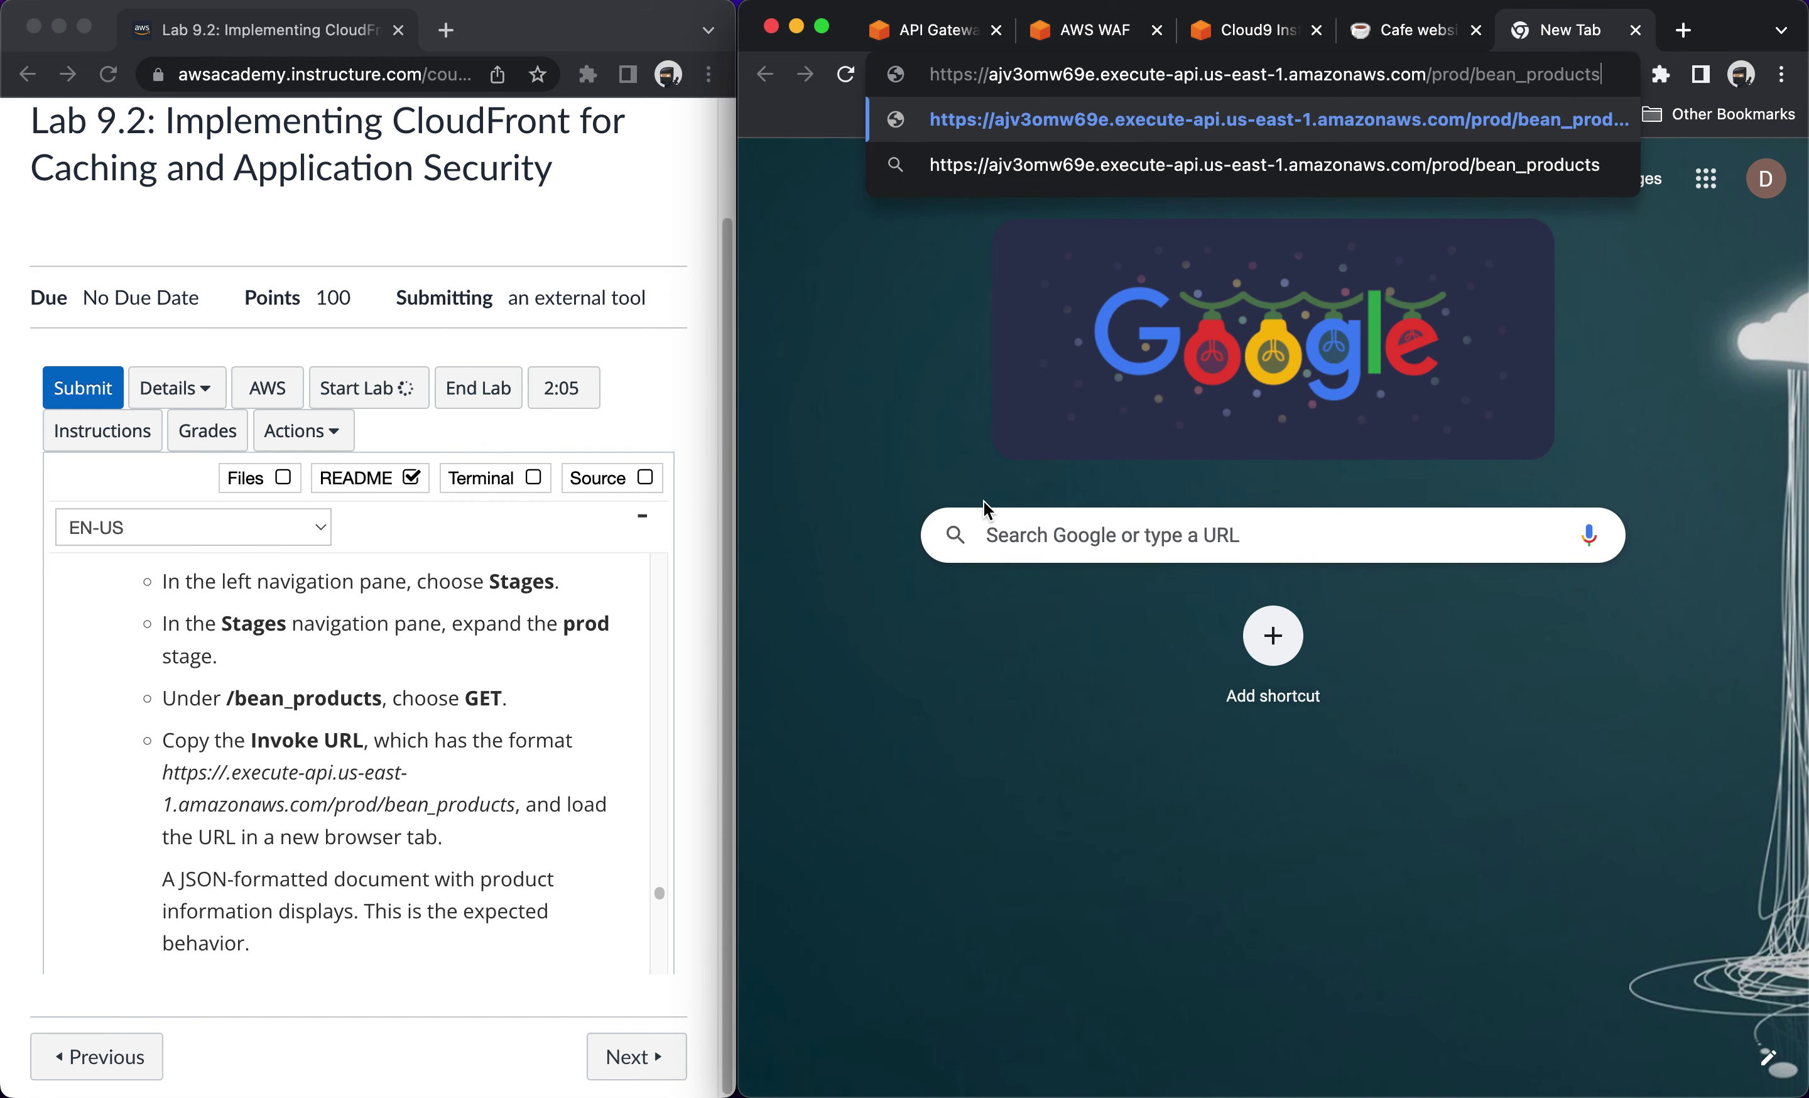
key(Return)
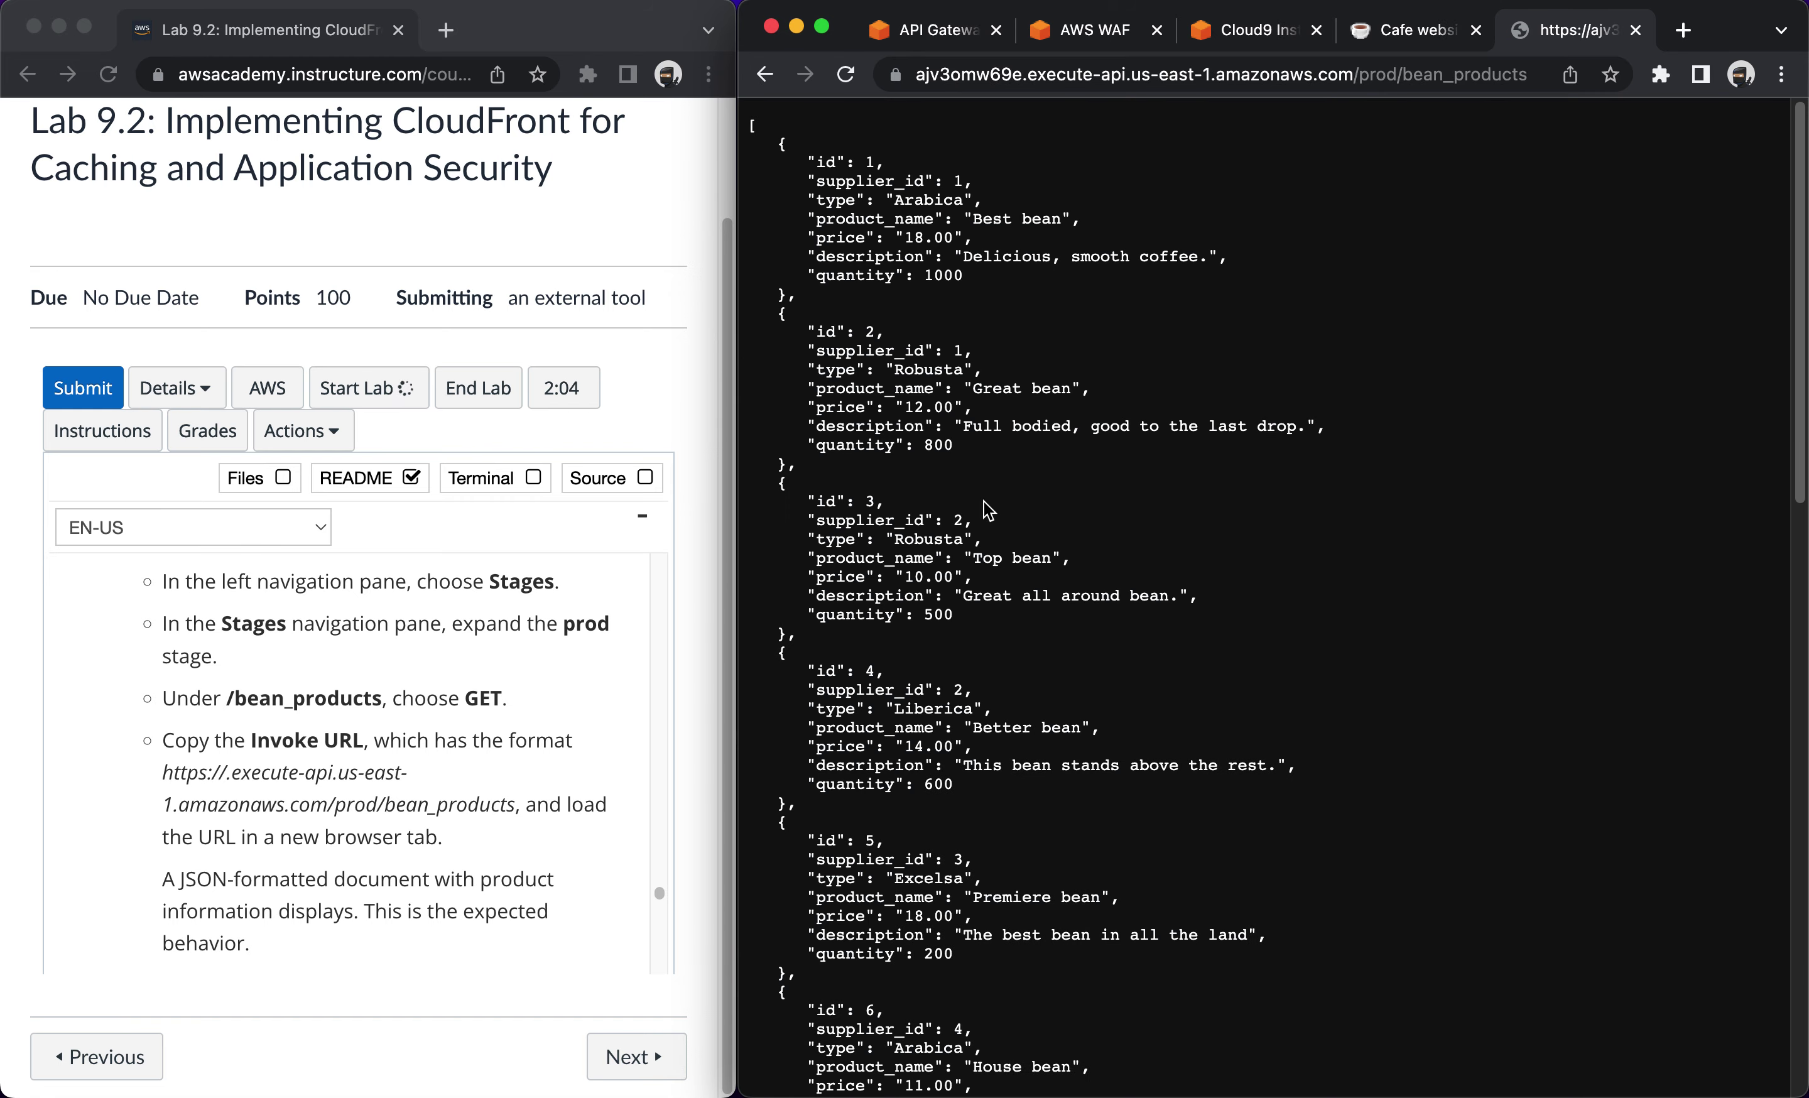
Read lab step 36 on testing the ACL from another network, including the alternative Cloud9 steps.
scroll(445, 748, down, 4)
scroll(445, 749, down, 6)
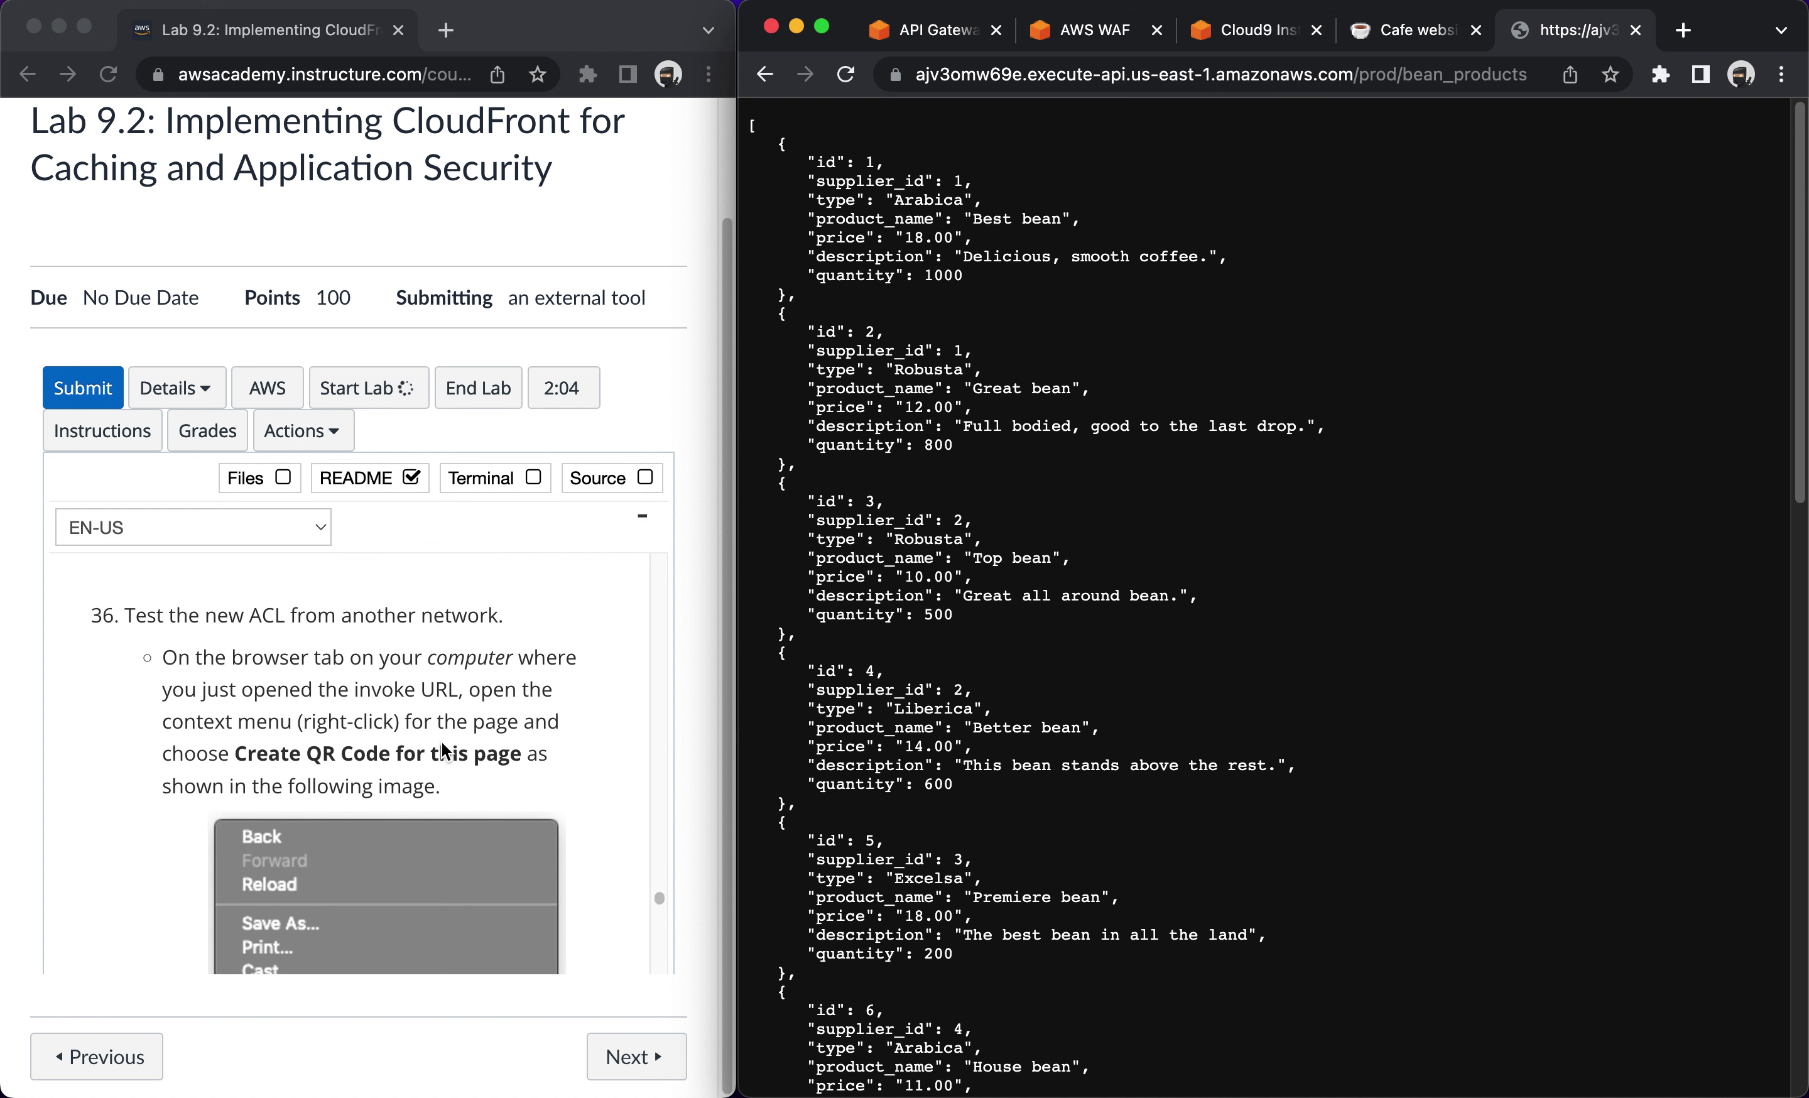
scroll(338, 869, down, 9)
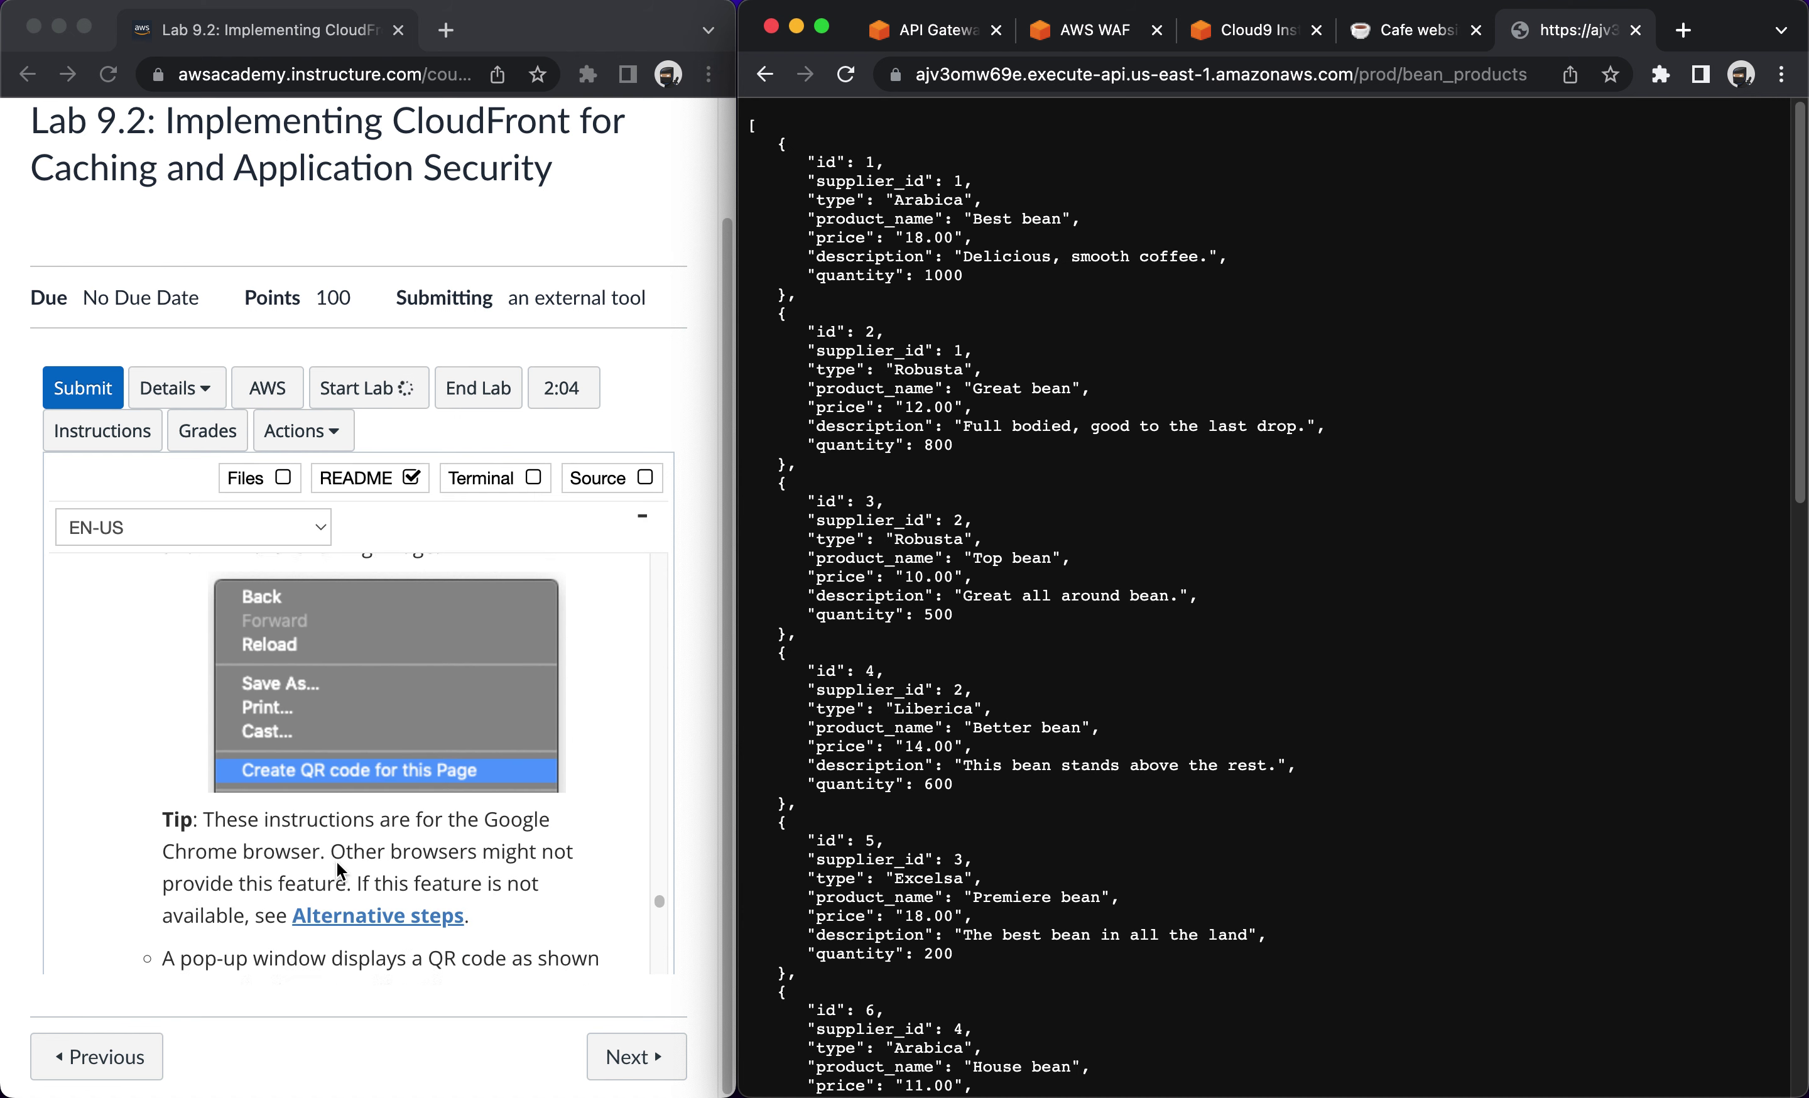
scroll(338, 870, down, 4)
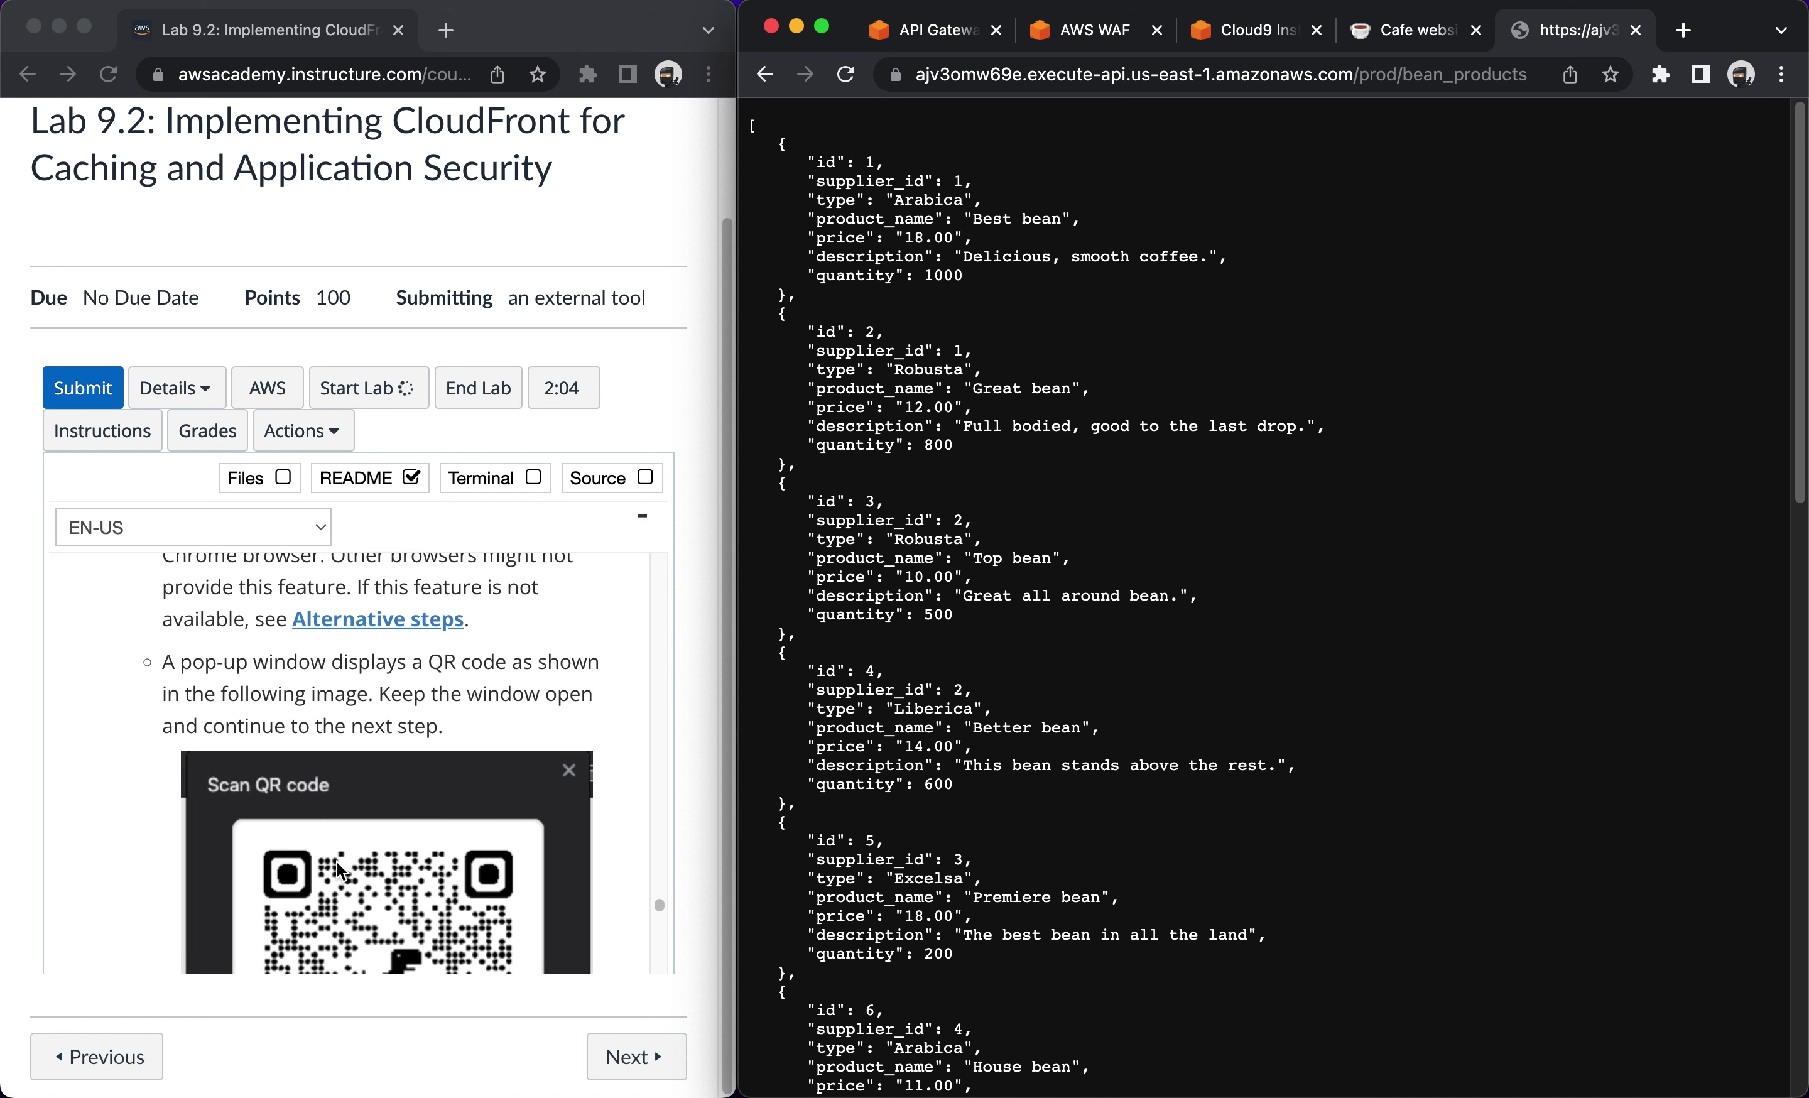
scroll(338, 870, down, 11)
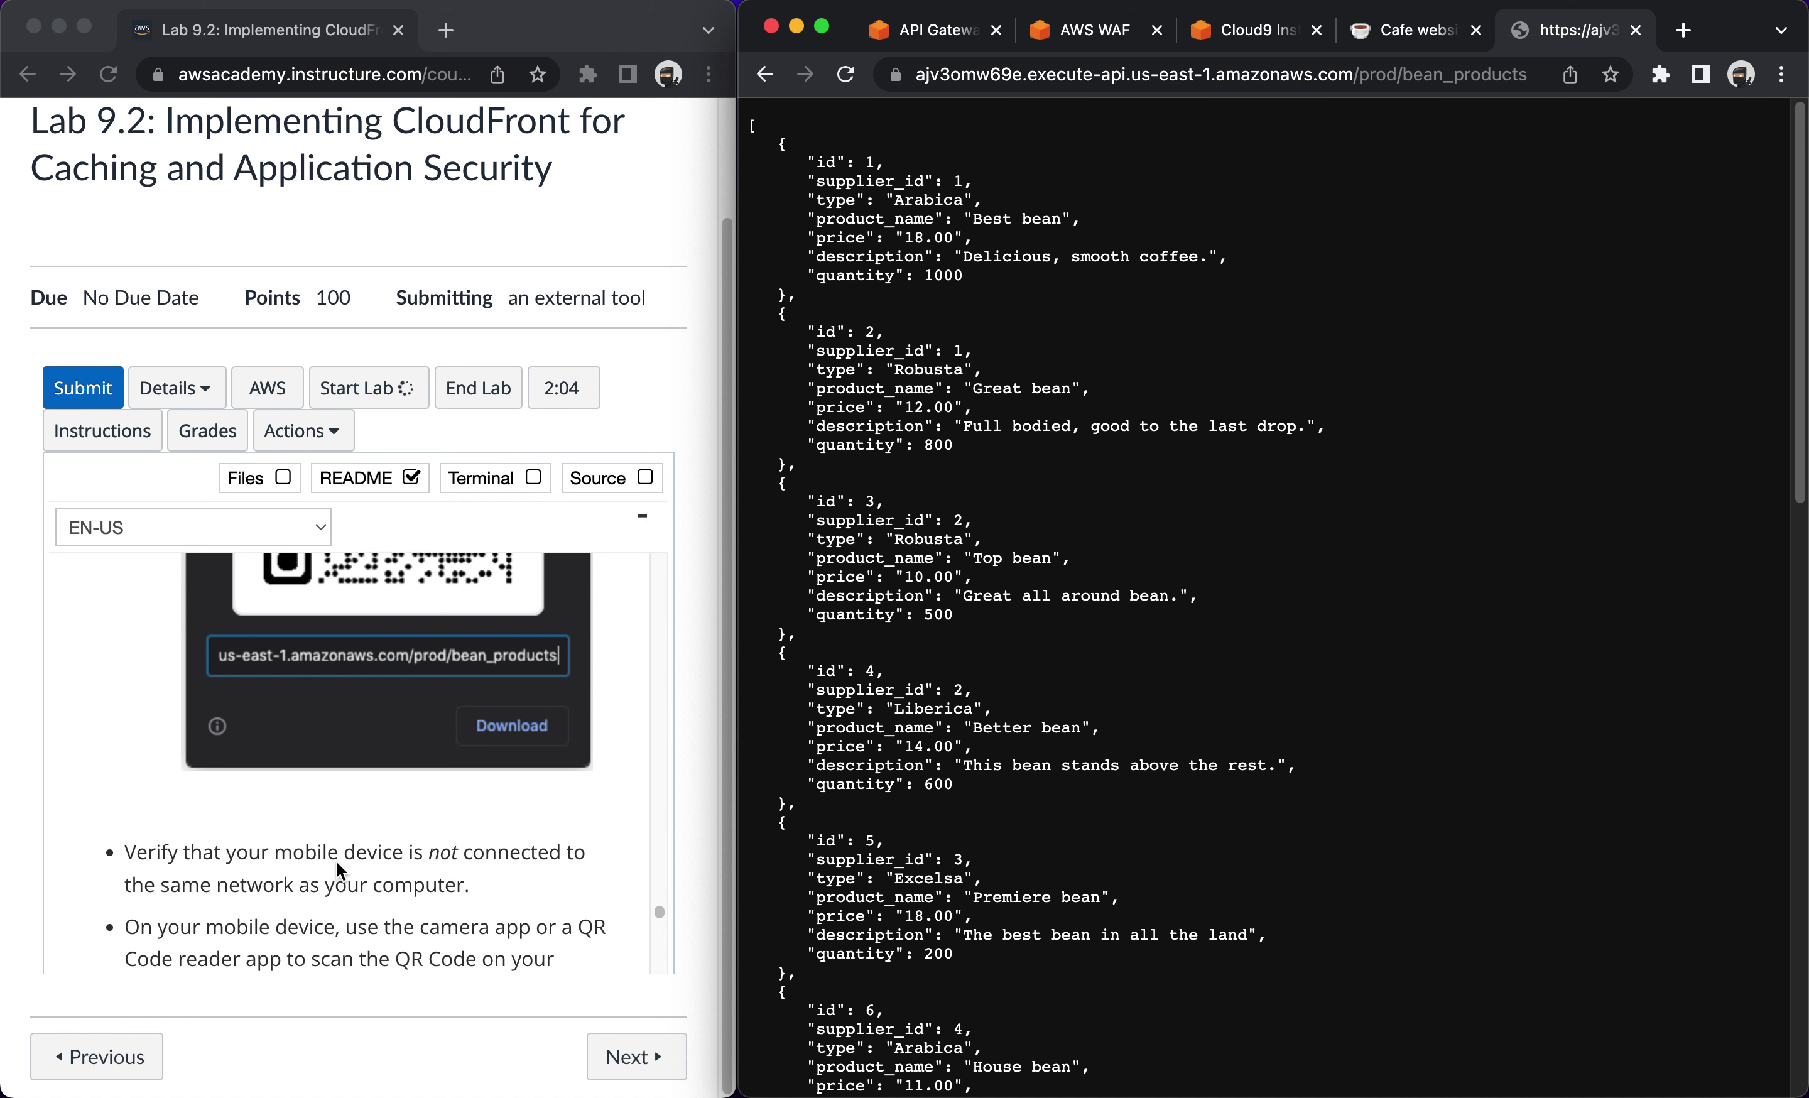
scroll(338, 869, down, 5)
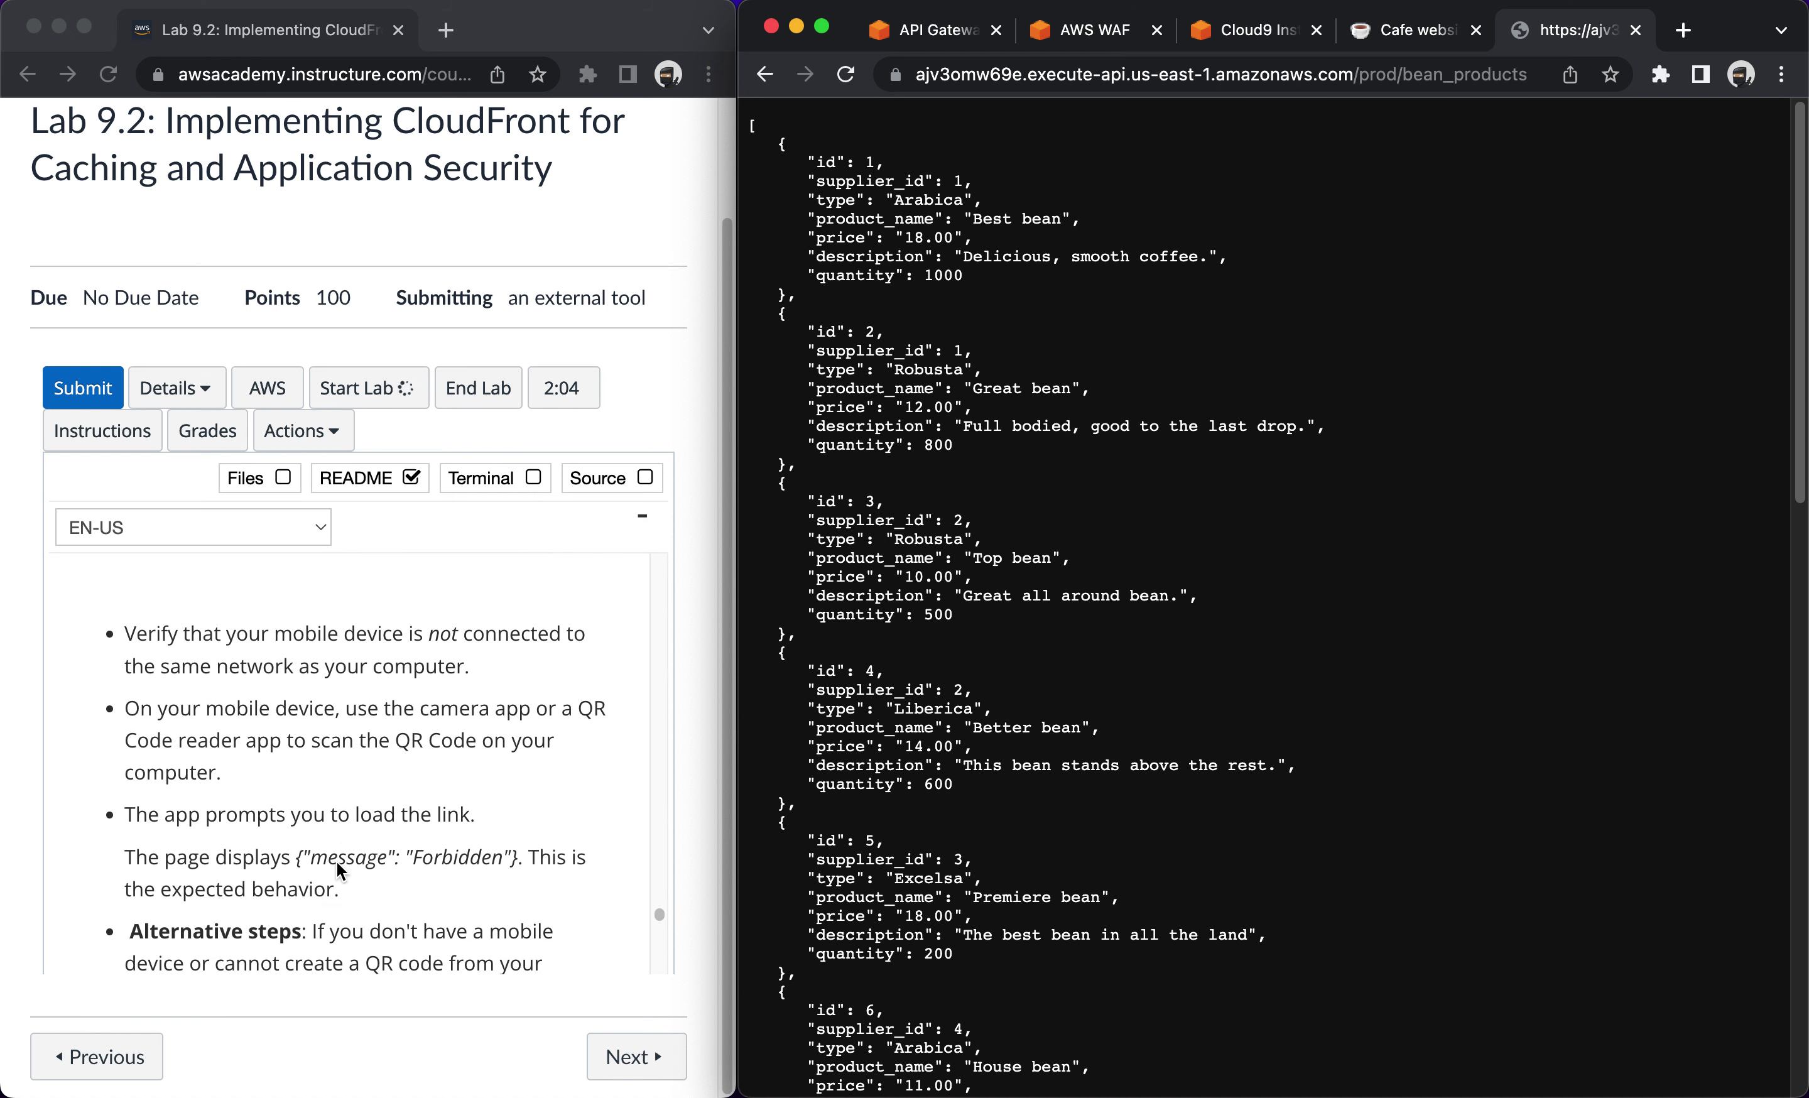
scroll(338, 867, down, 4)
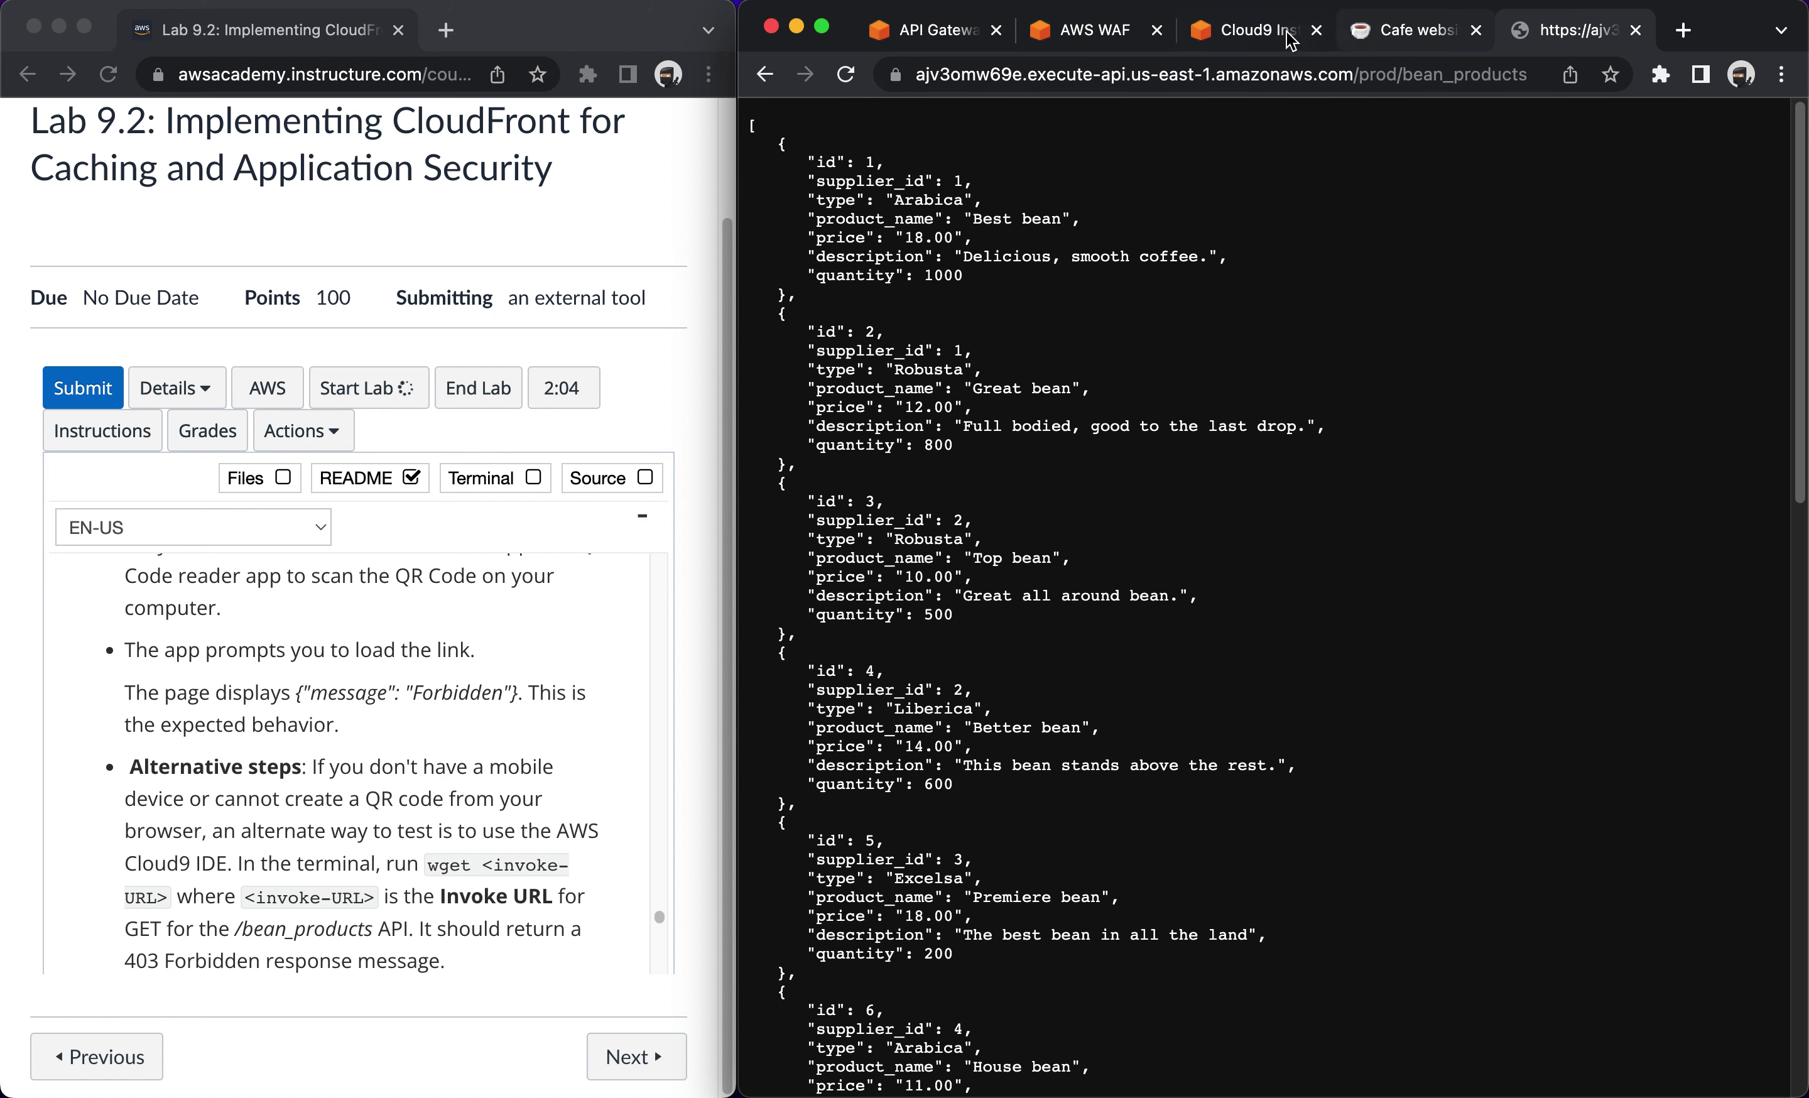
Switch to the Cloud9 IDE, clear the terminal, run wget with the copied /bean_products Invoke URL and check the HTTP response.
click(1256, 30)
click(1295, 845)
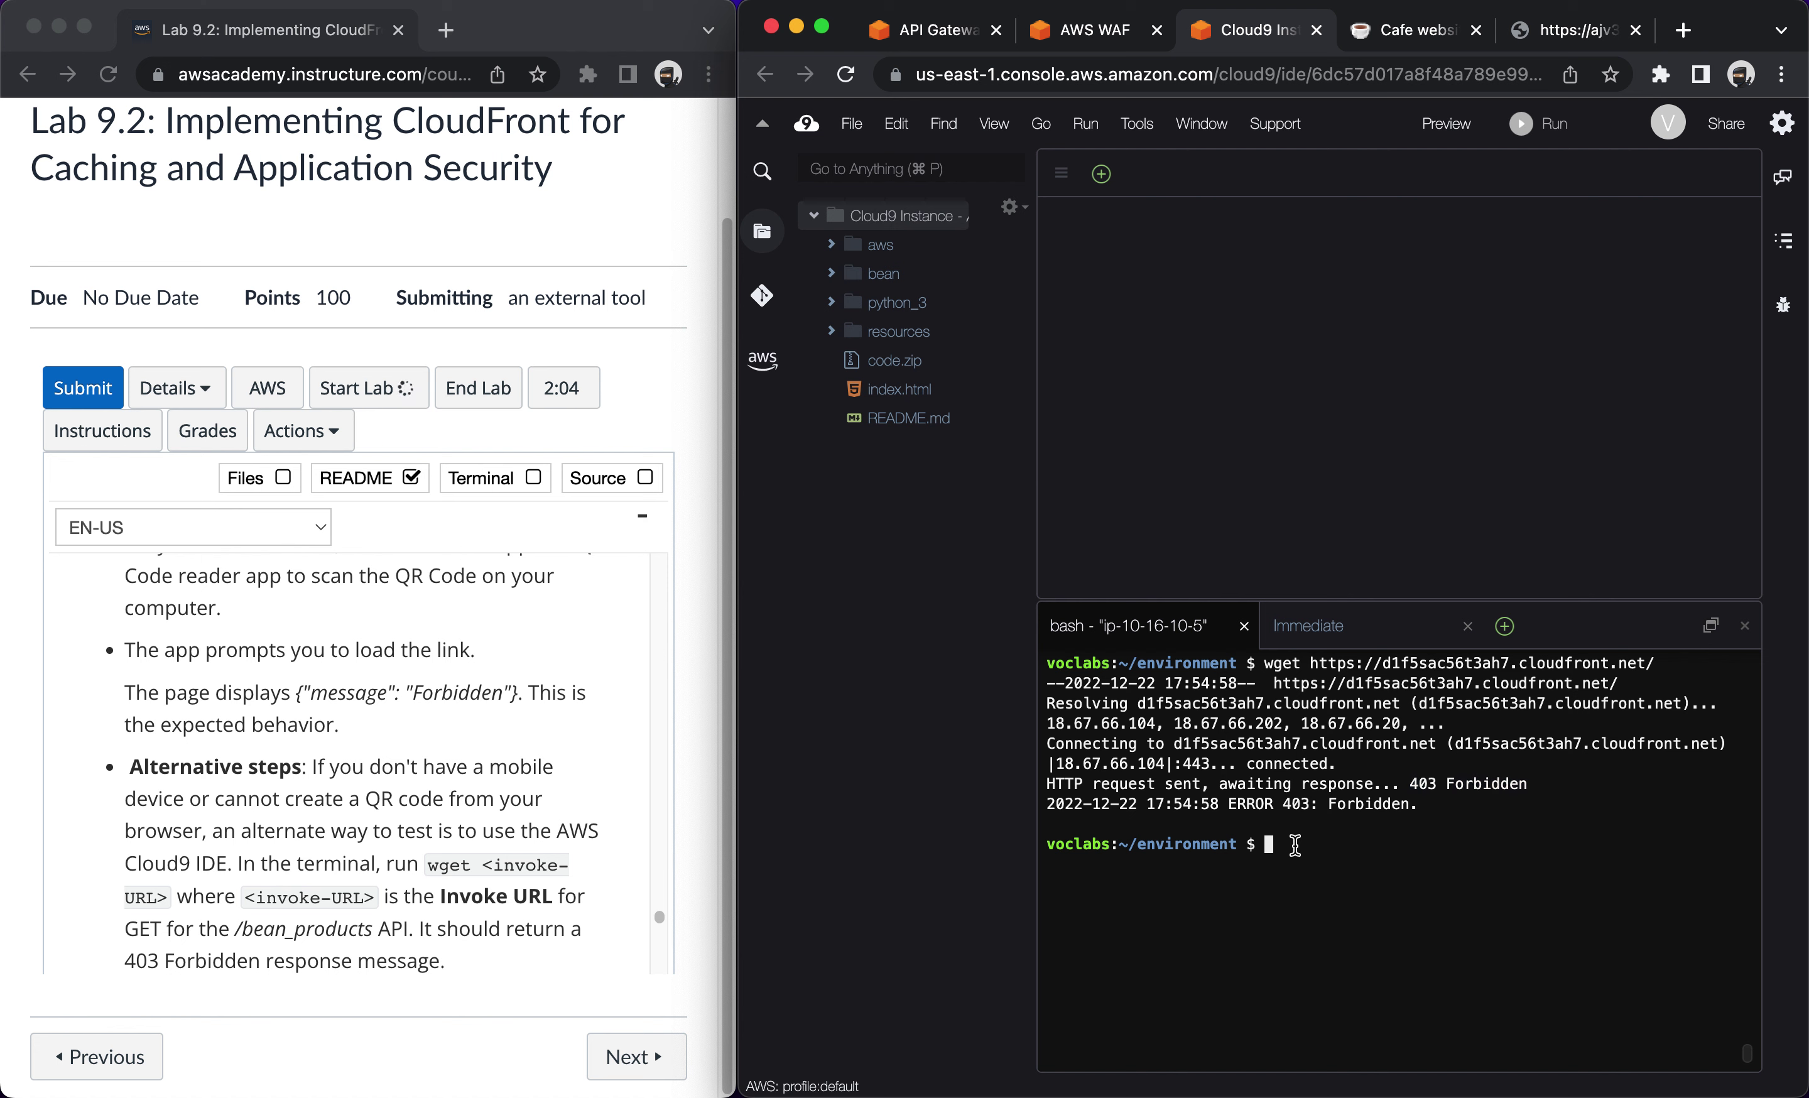
text(clear)
key(Return)
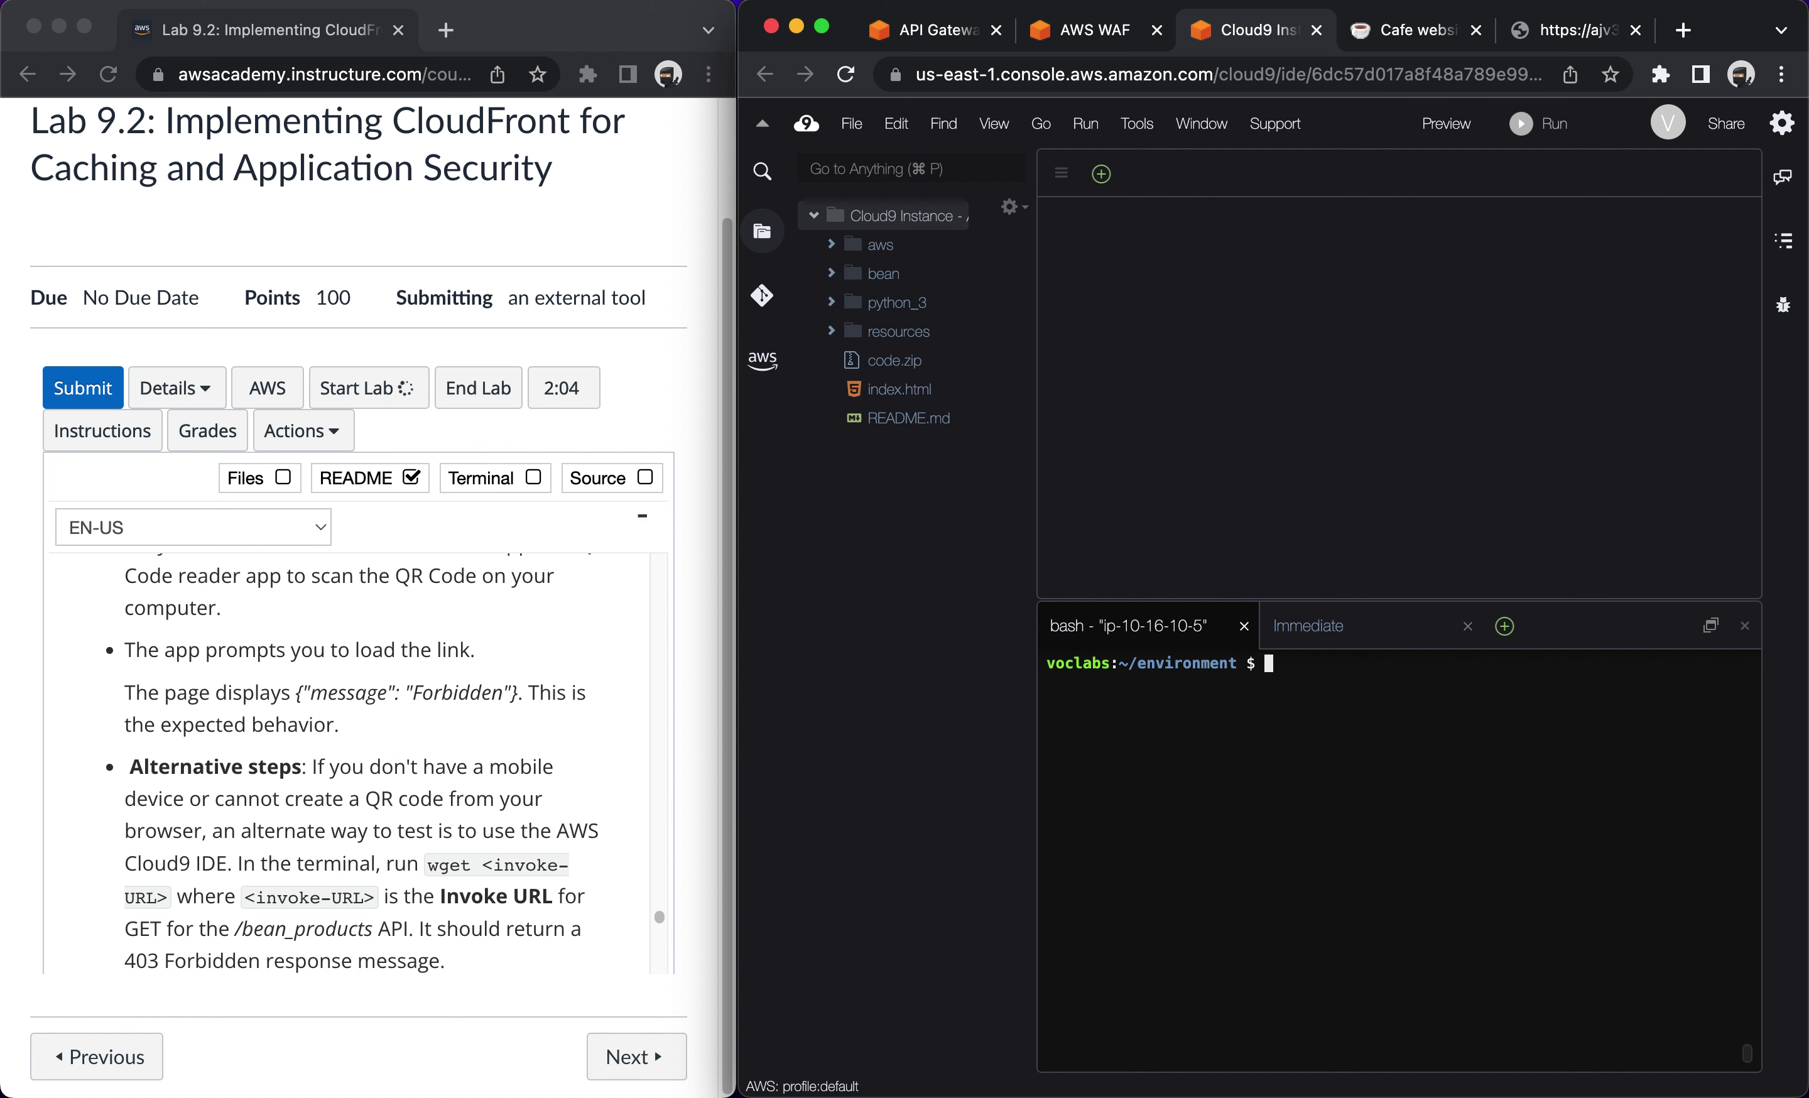
text(wget)
key(super+v)
key(Return)
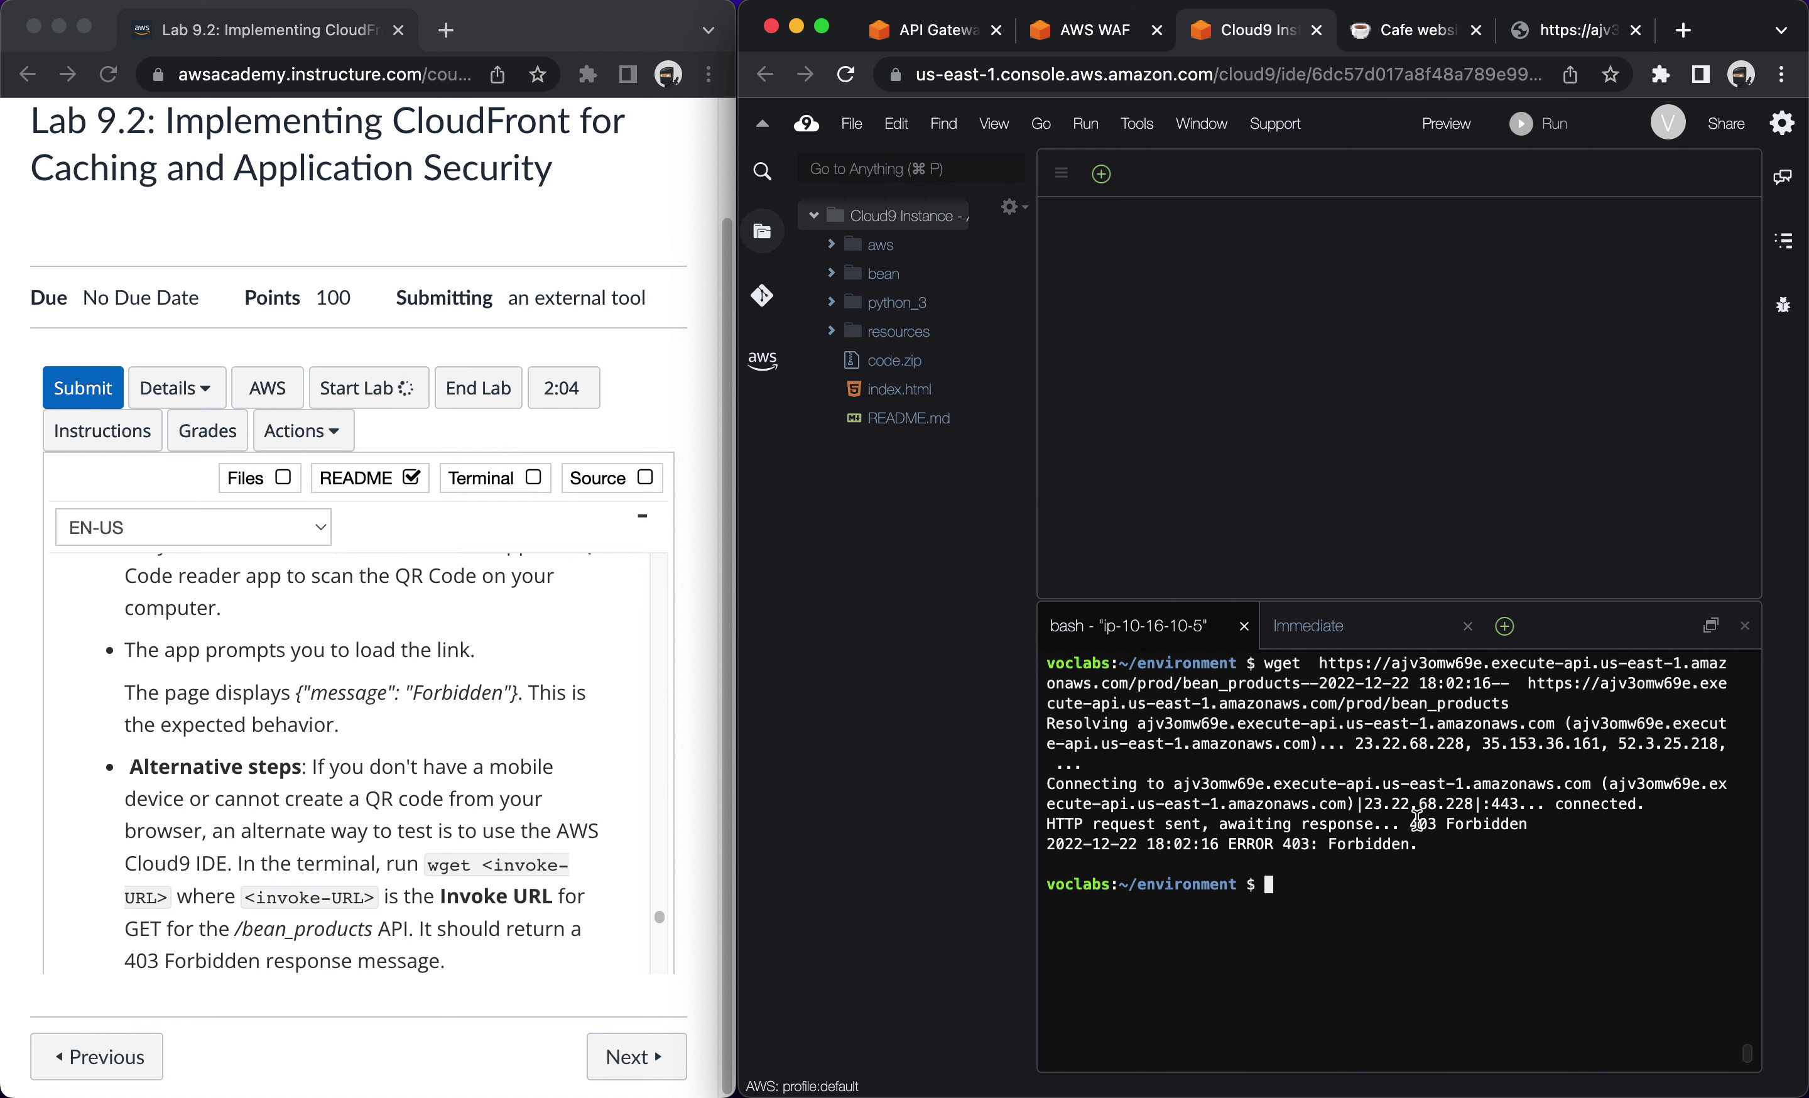
drag(1410, 824, 1492, 824)
Read the lab's closing analysis of the secured API and the section on how the café plans to use a CloudFront function.
scroll(426, 866, down, 2)
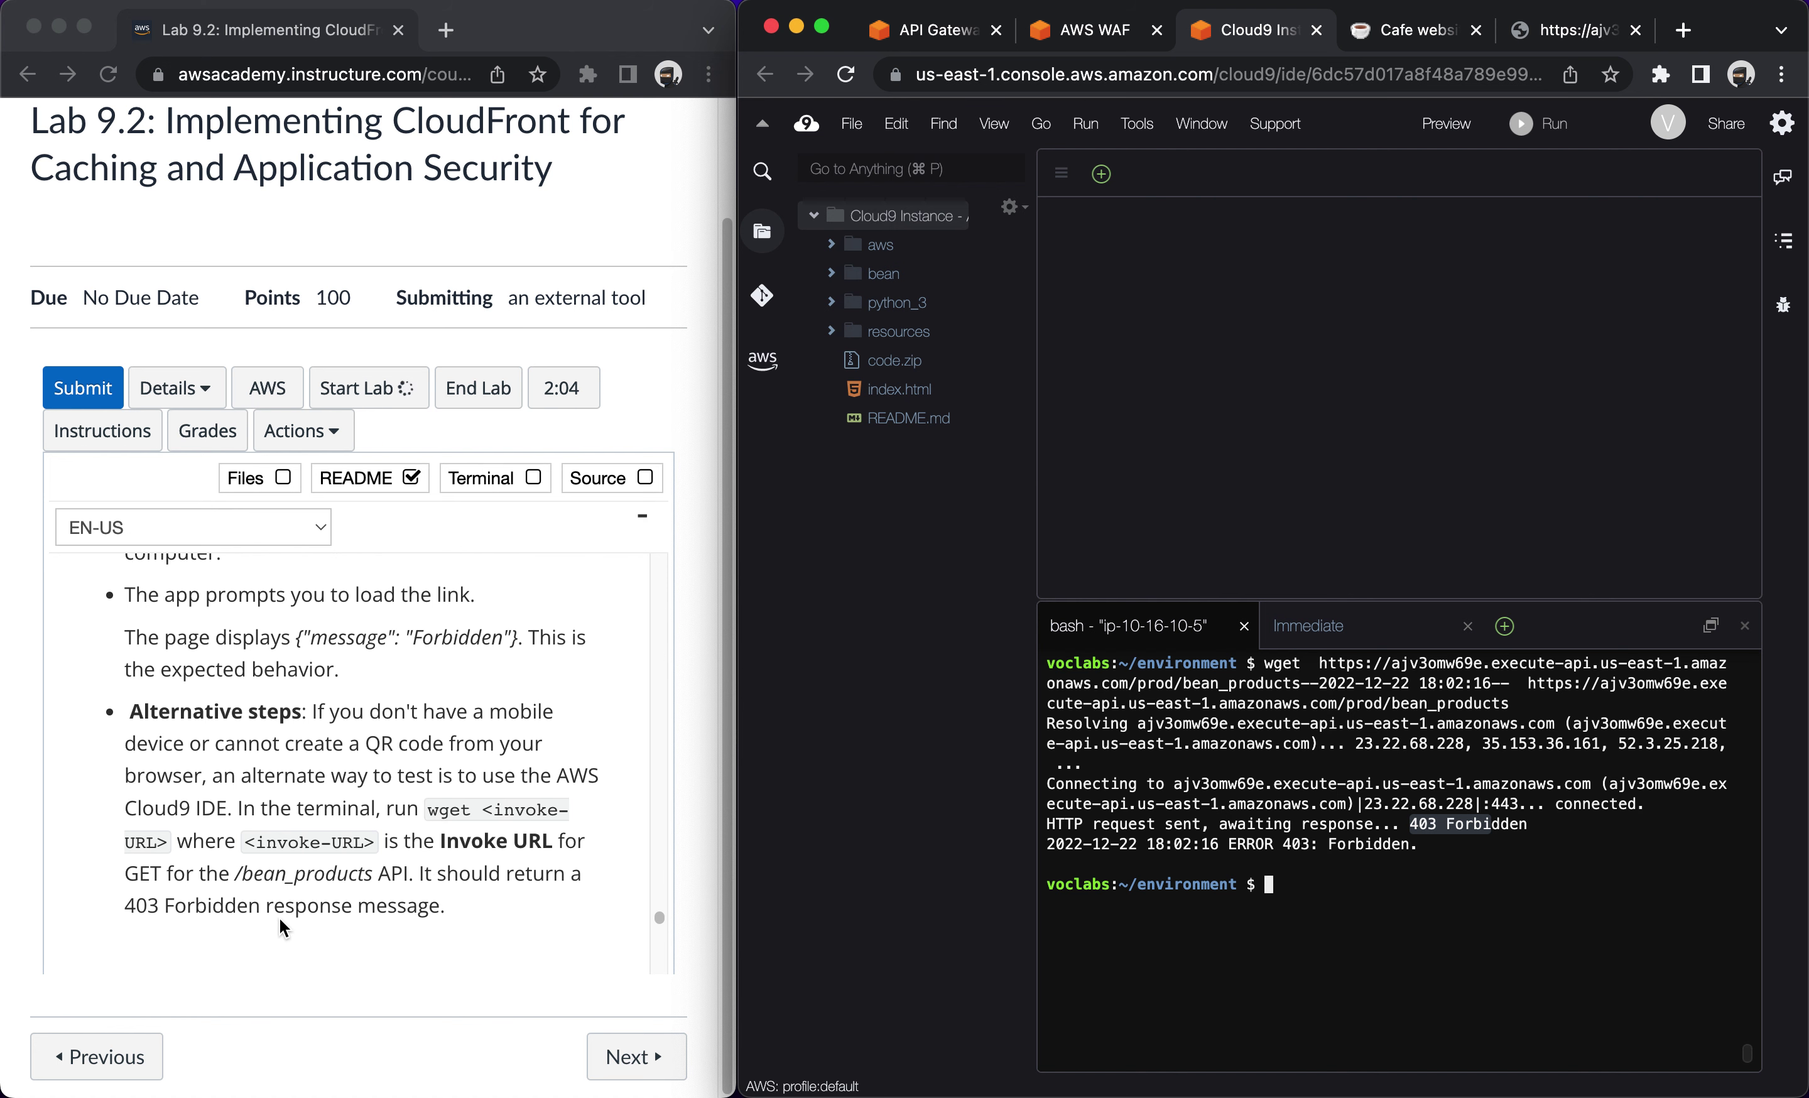
scroll(325, 859, down, 8)
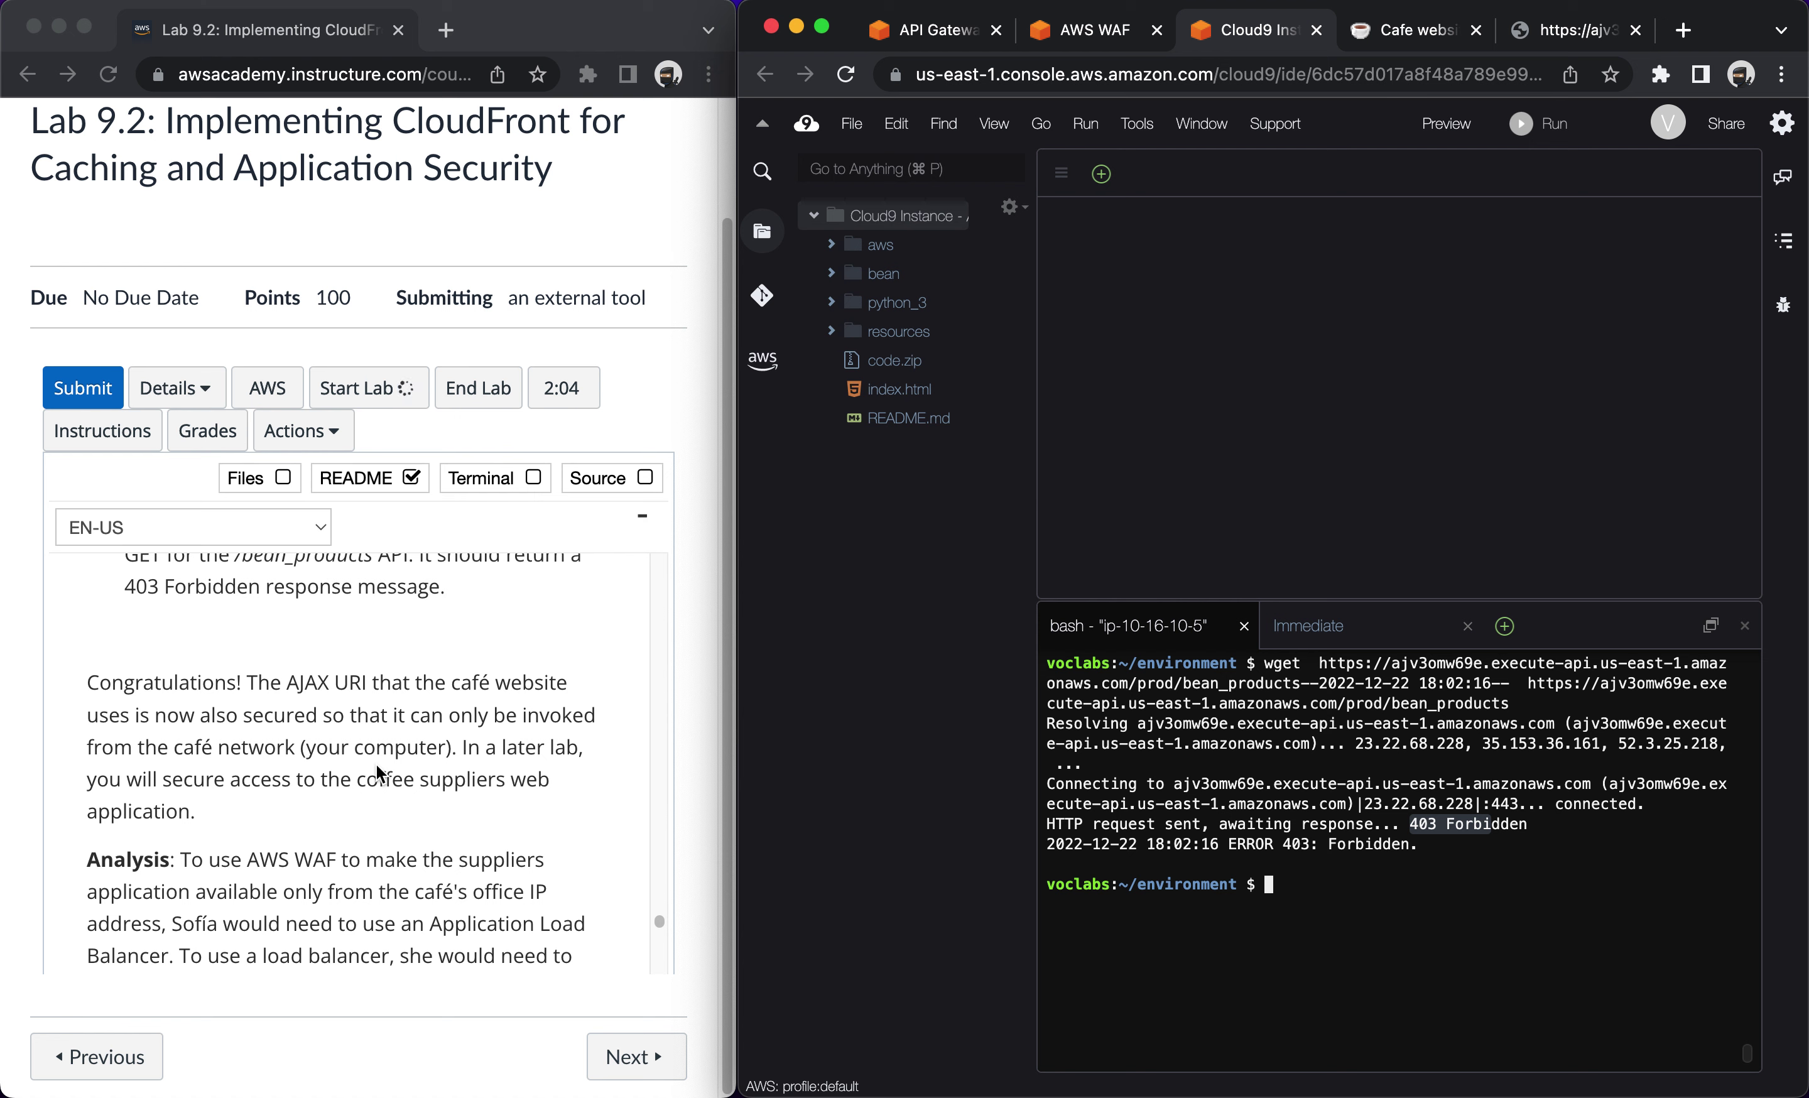
scroll(376, 772, down, 5)
scroll(377, 772, down, 1)
scroll(377, 772, down, 3)
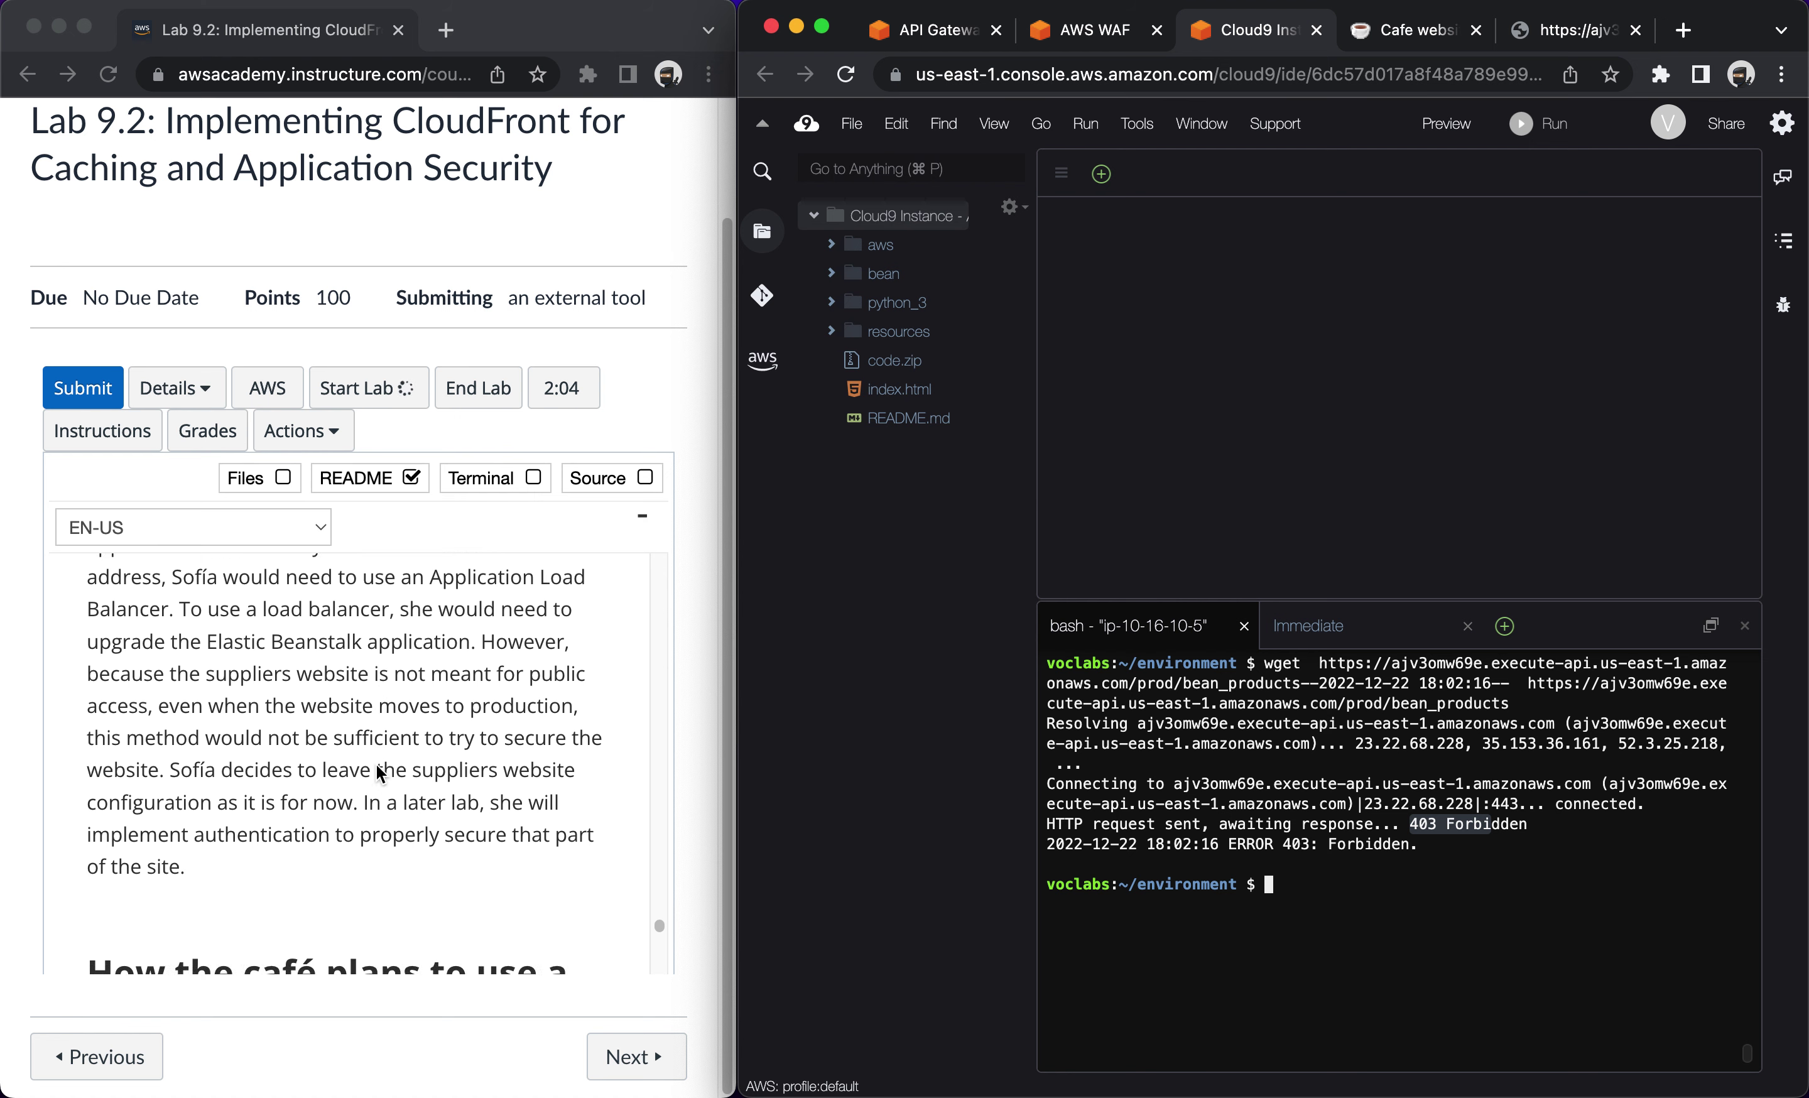
scroll(377, 772, down, 1)
scroll(377, 772, down, 8)
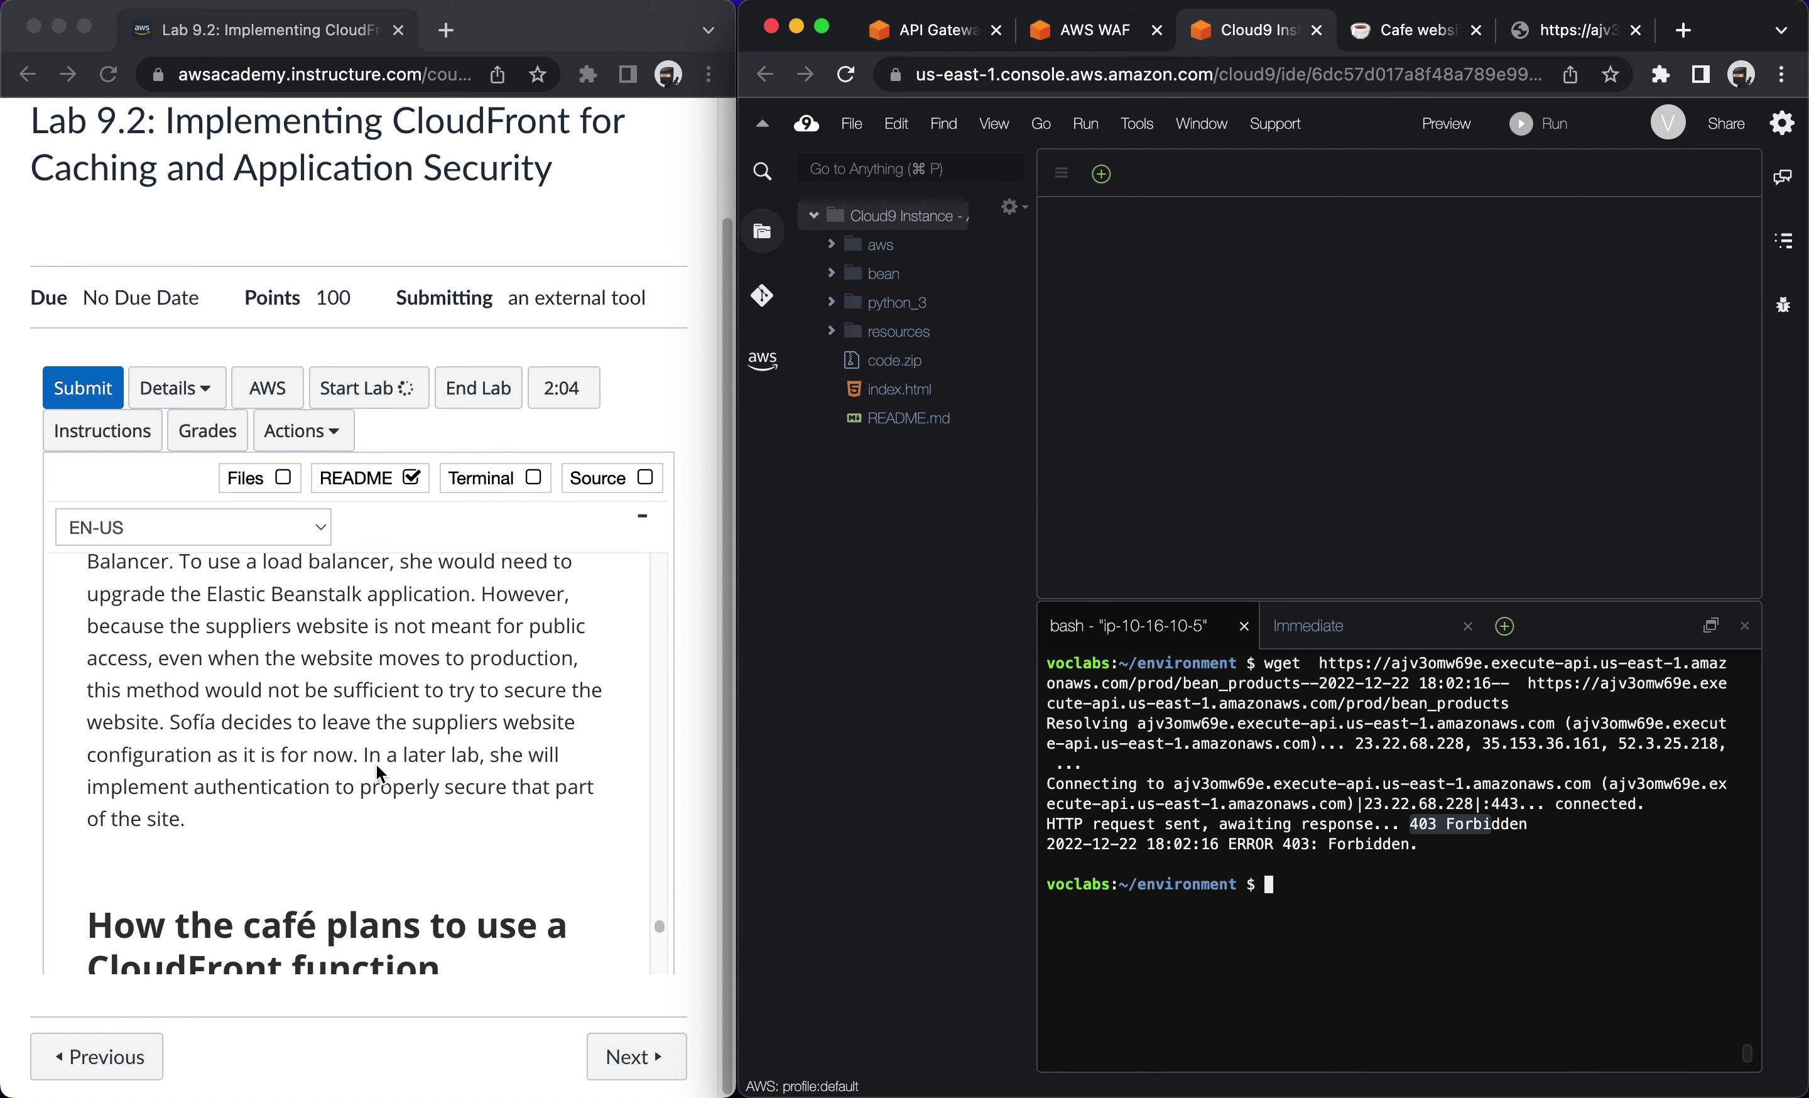
scroll(377, 772, down, 1)
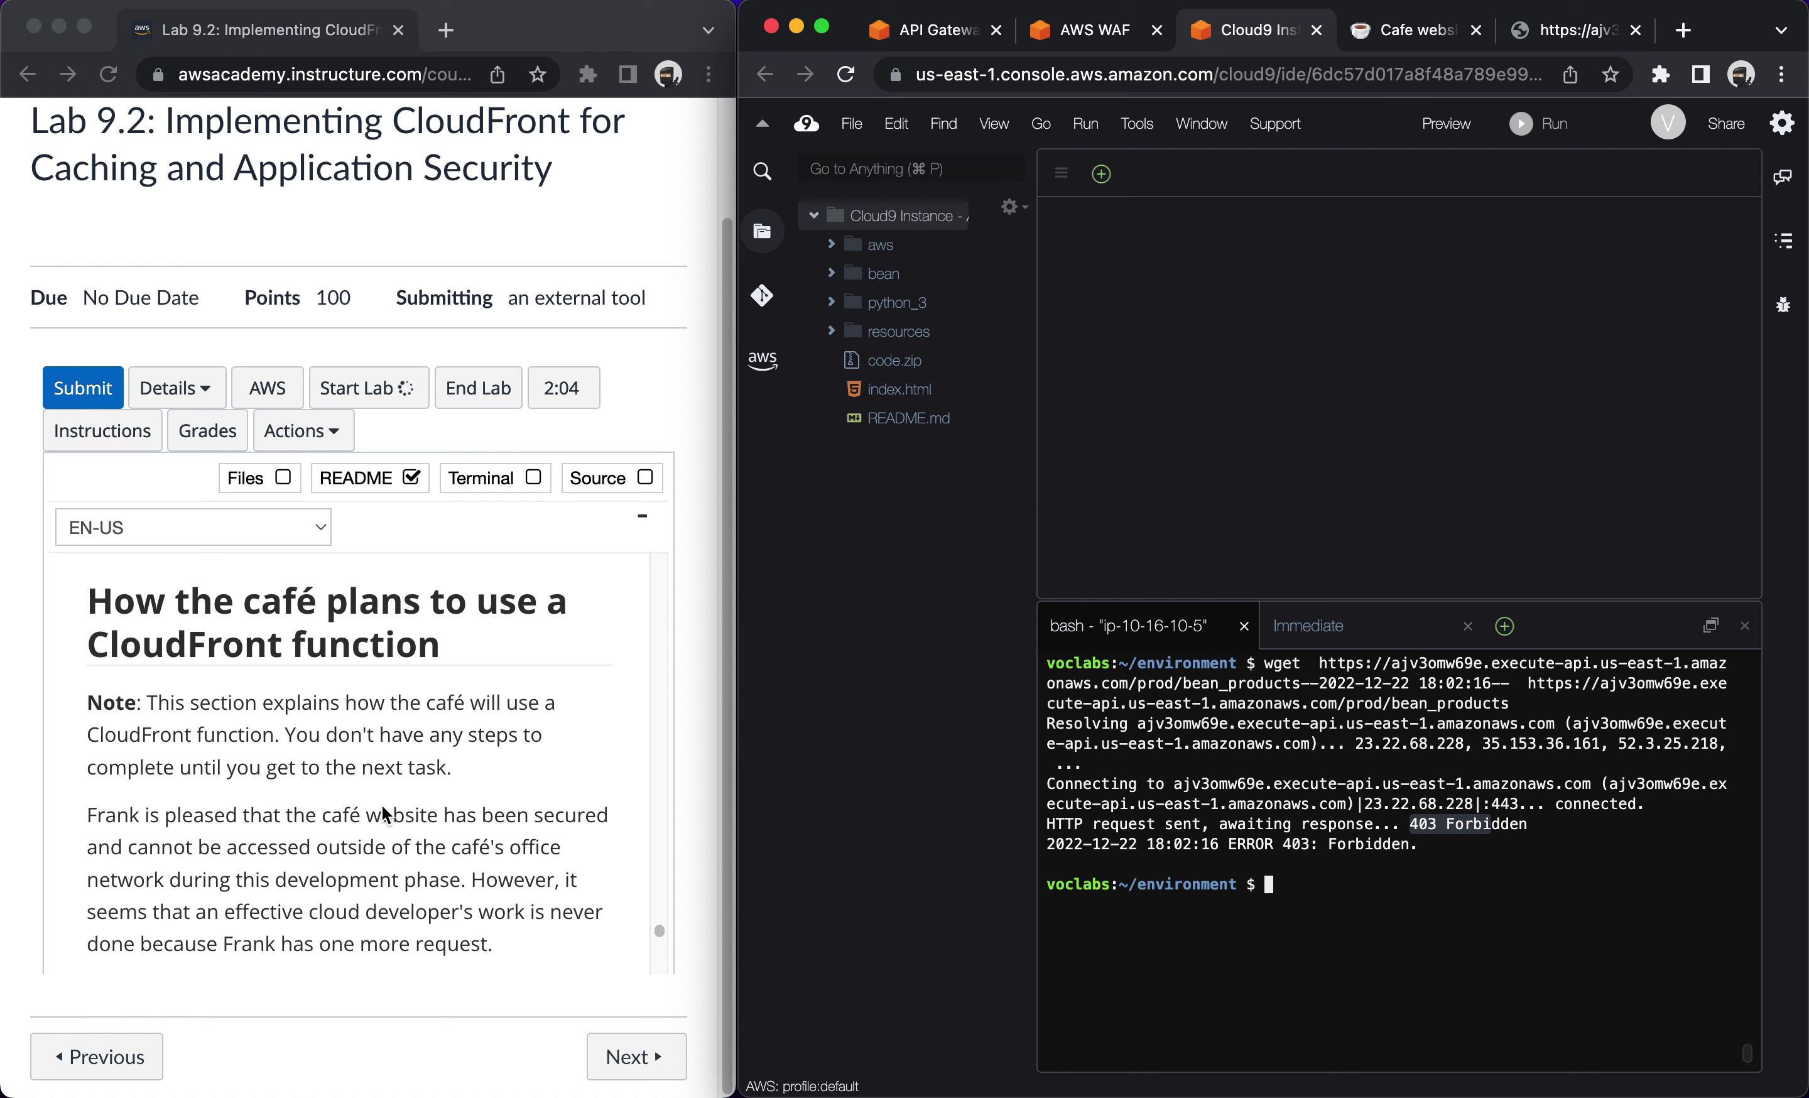
scroll(383, 814, down, 4)
scroll(382, 814, down, 2)
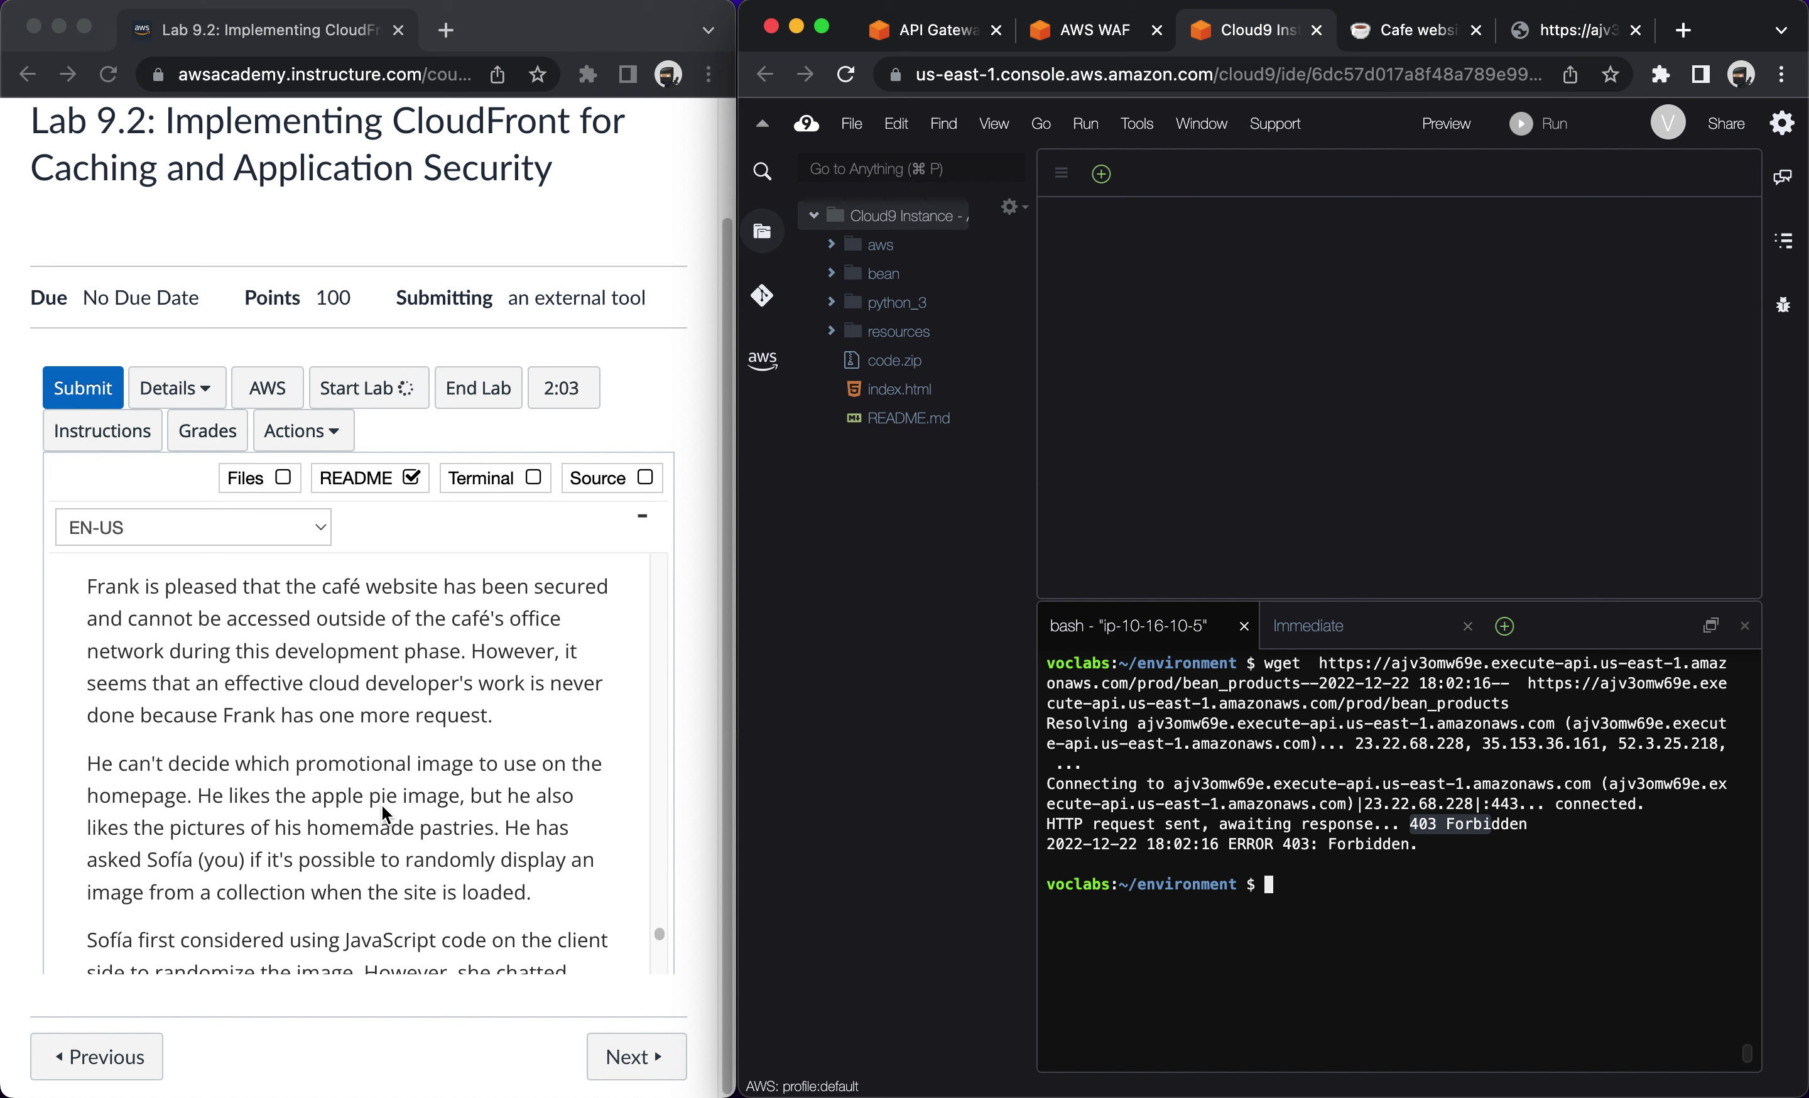
scroll(382, 813, down, 4)
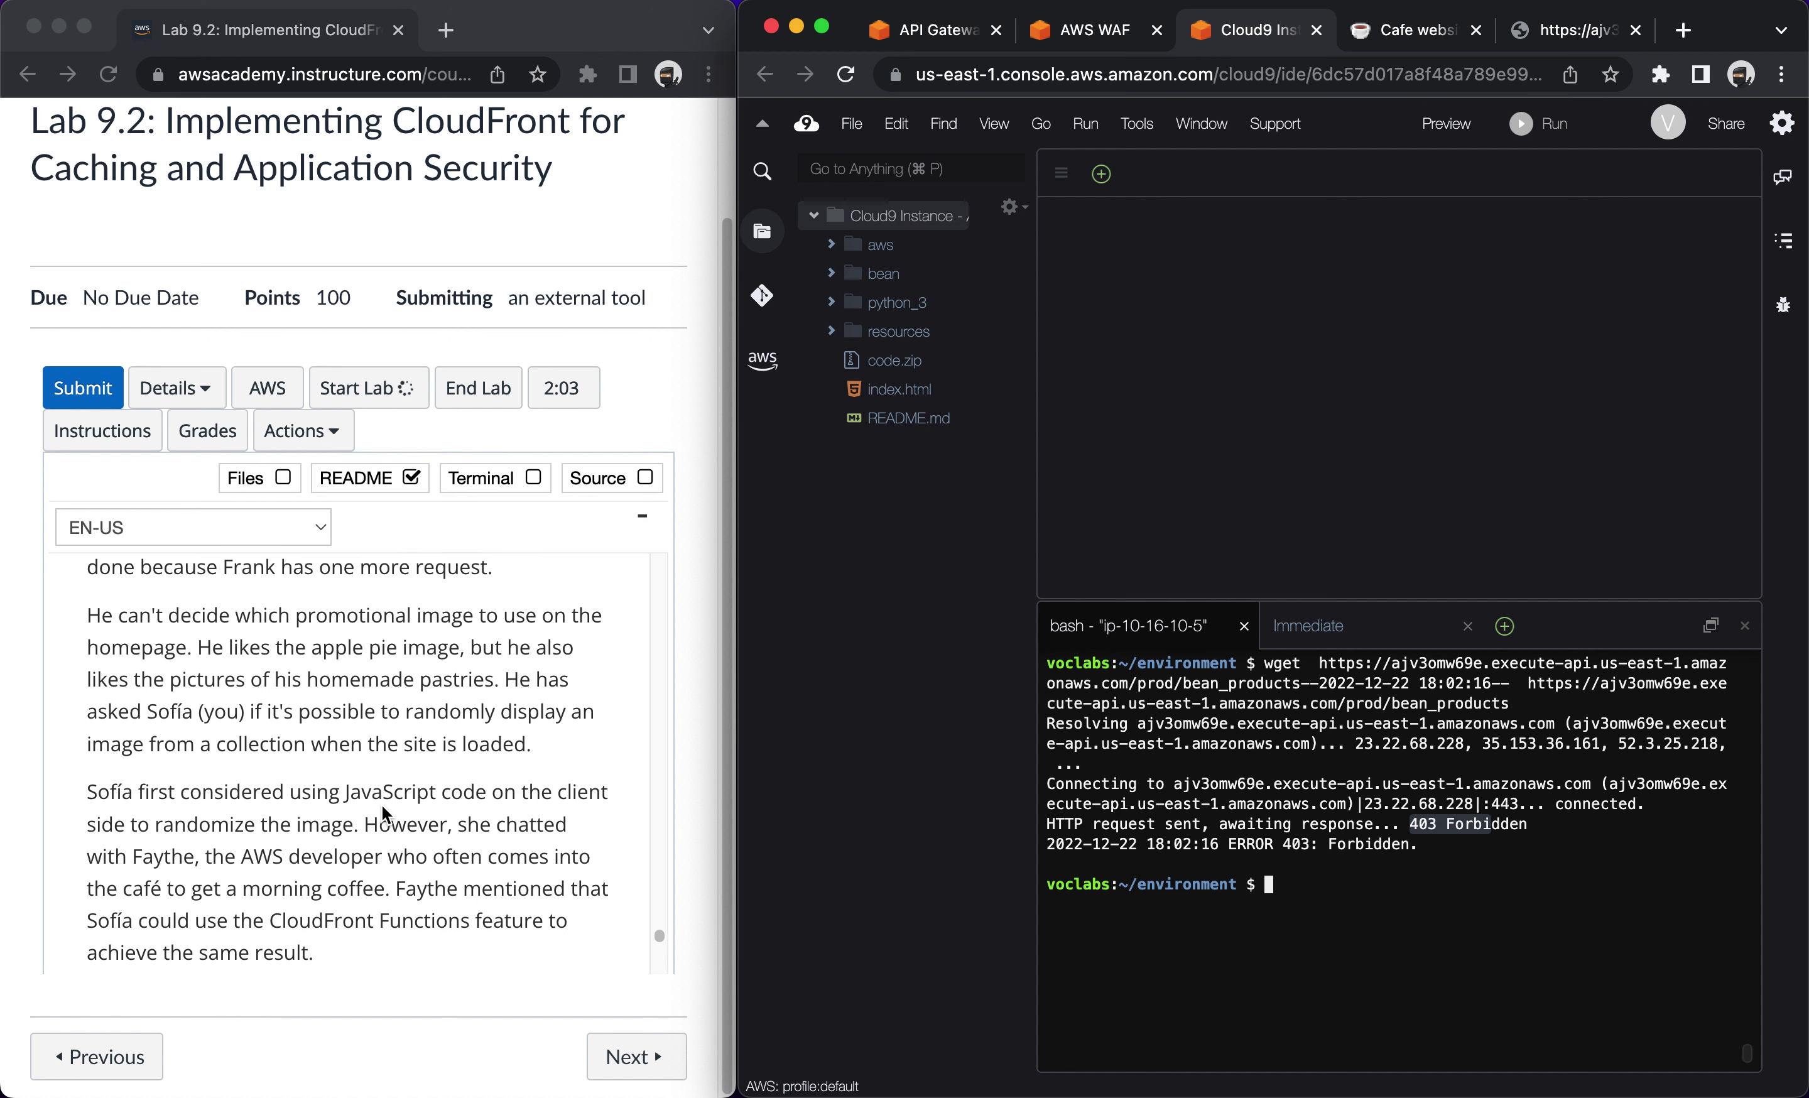
scroll(384, 814, down, 1)
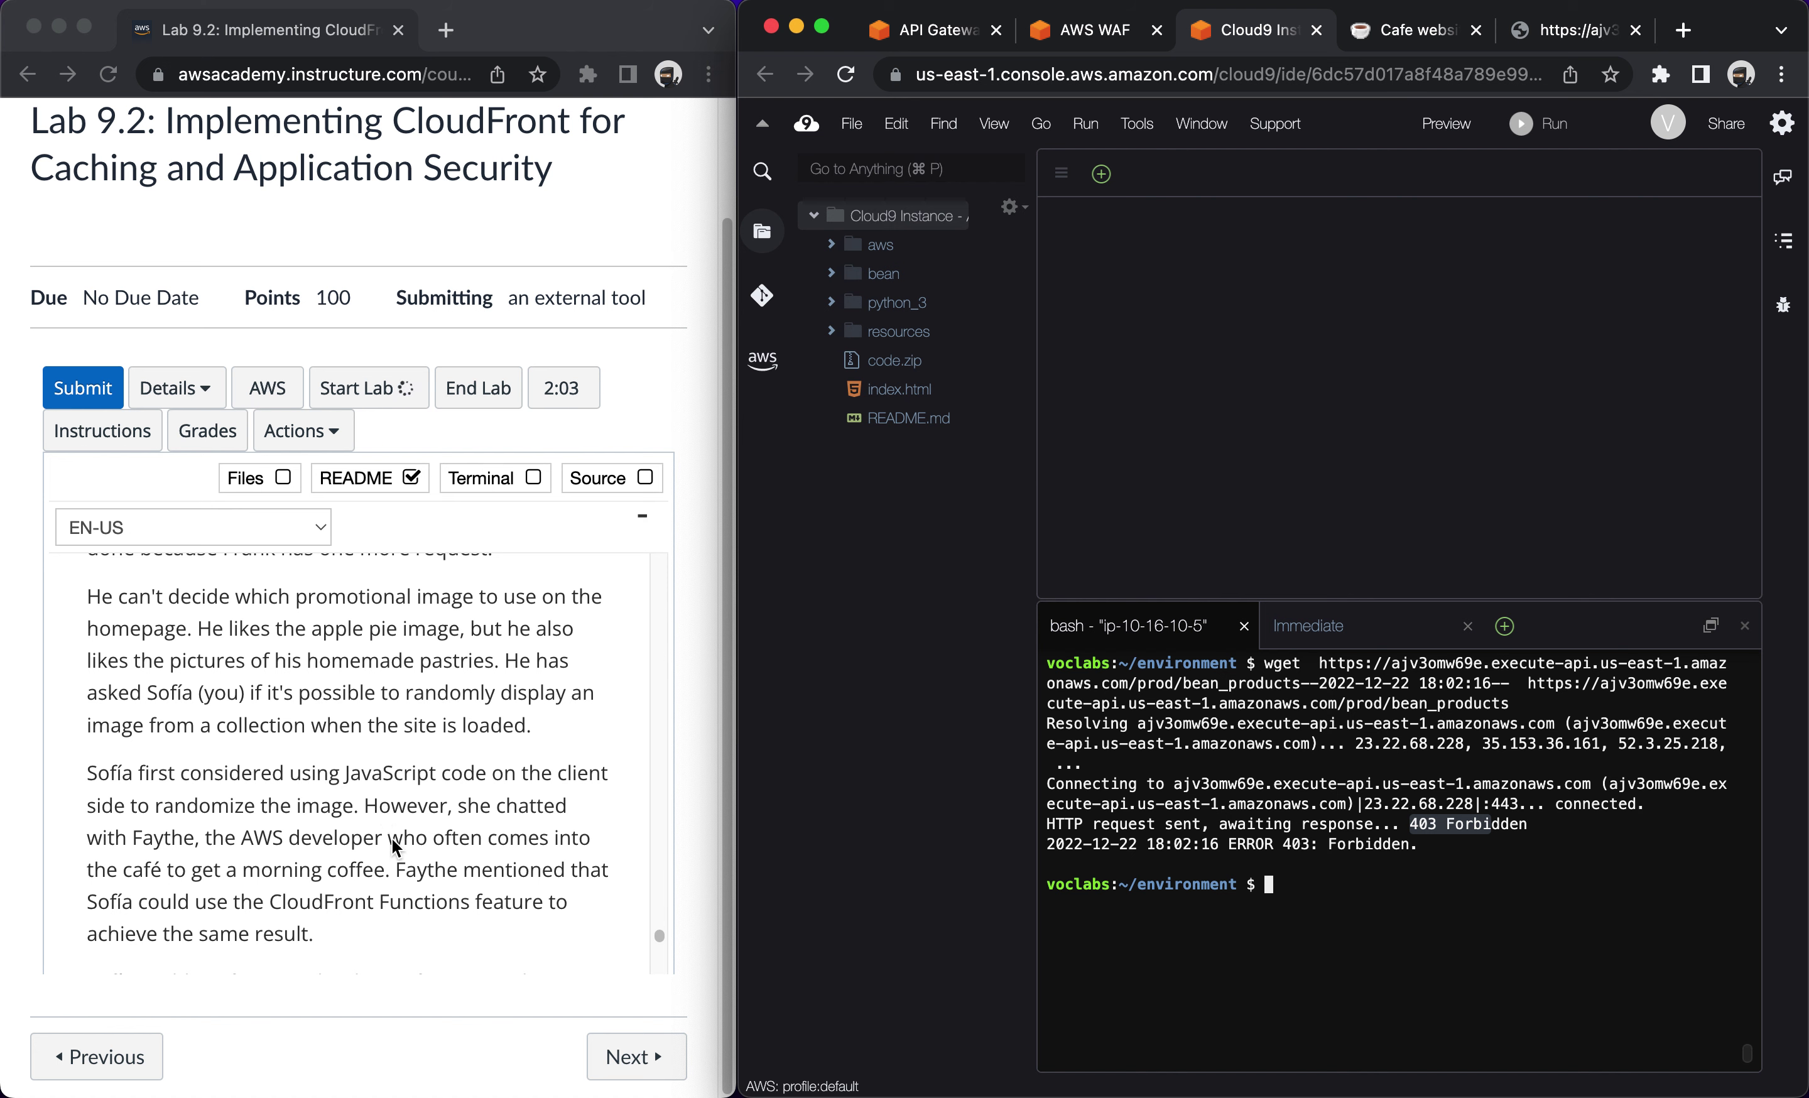
Read the lab's explanation of the changeImage code and image cookie, the Task 5 introduction, and step 37 on creating a CloudFront function.
scroll(389, 821, down, 5)
scroll(394, 846, down, 3)
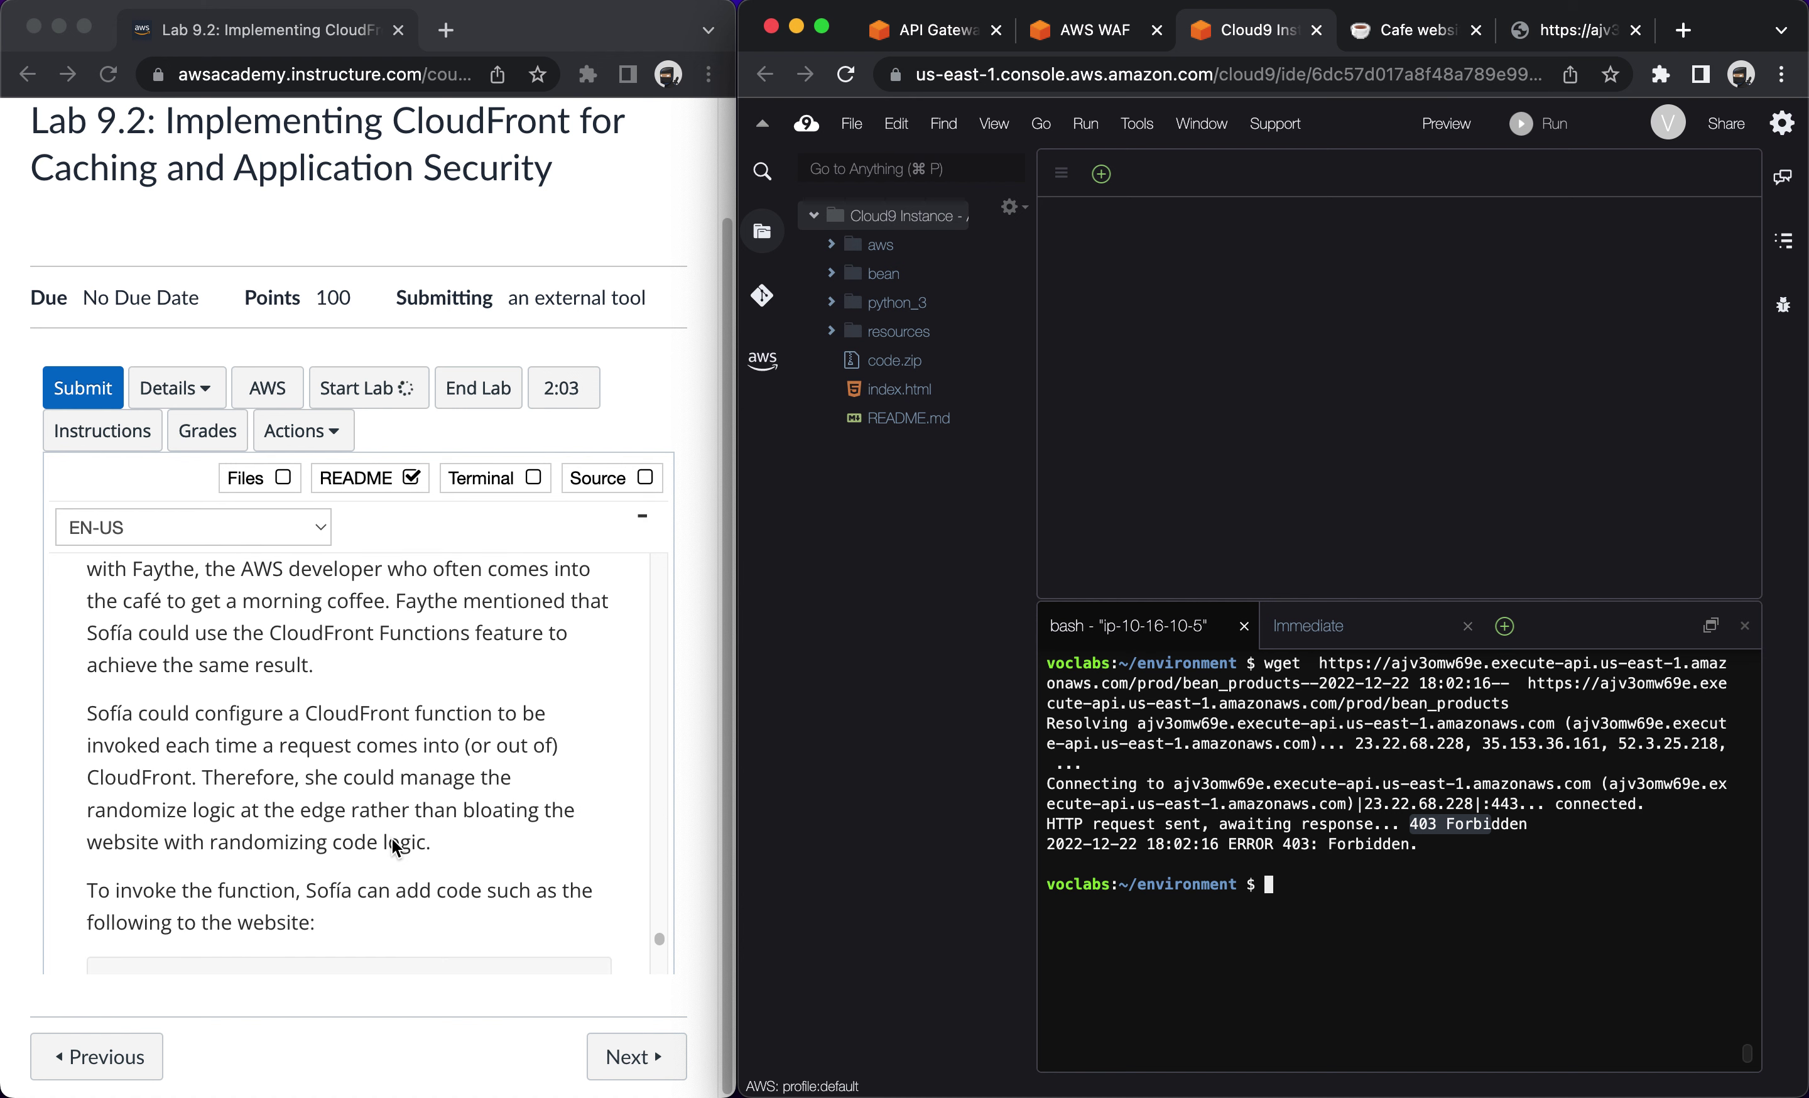
scroll(394, 846, down, 2)
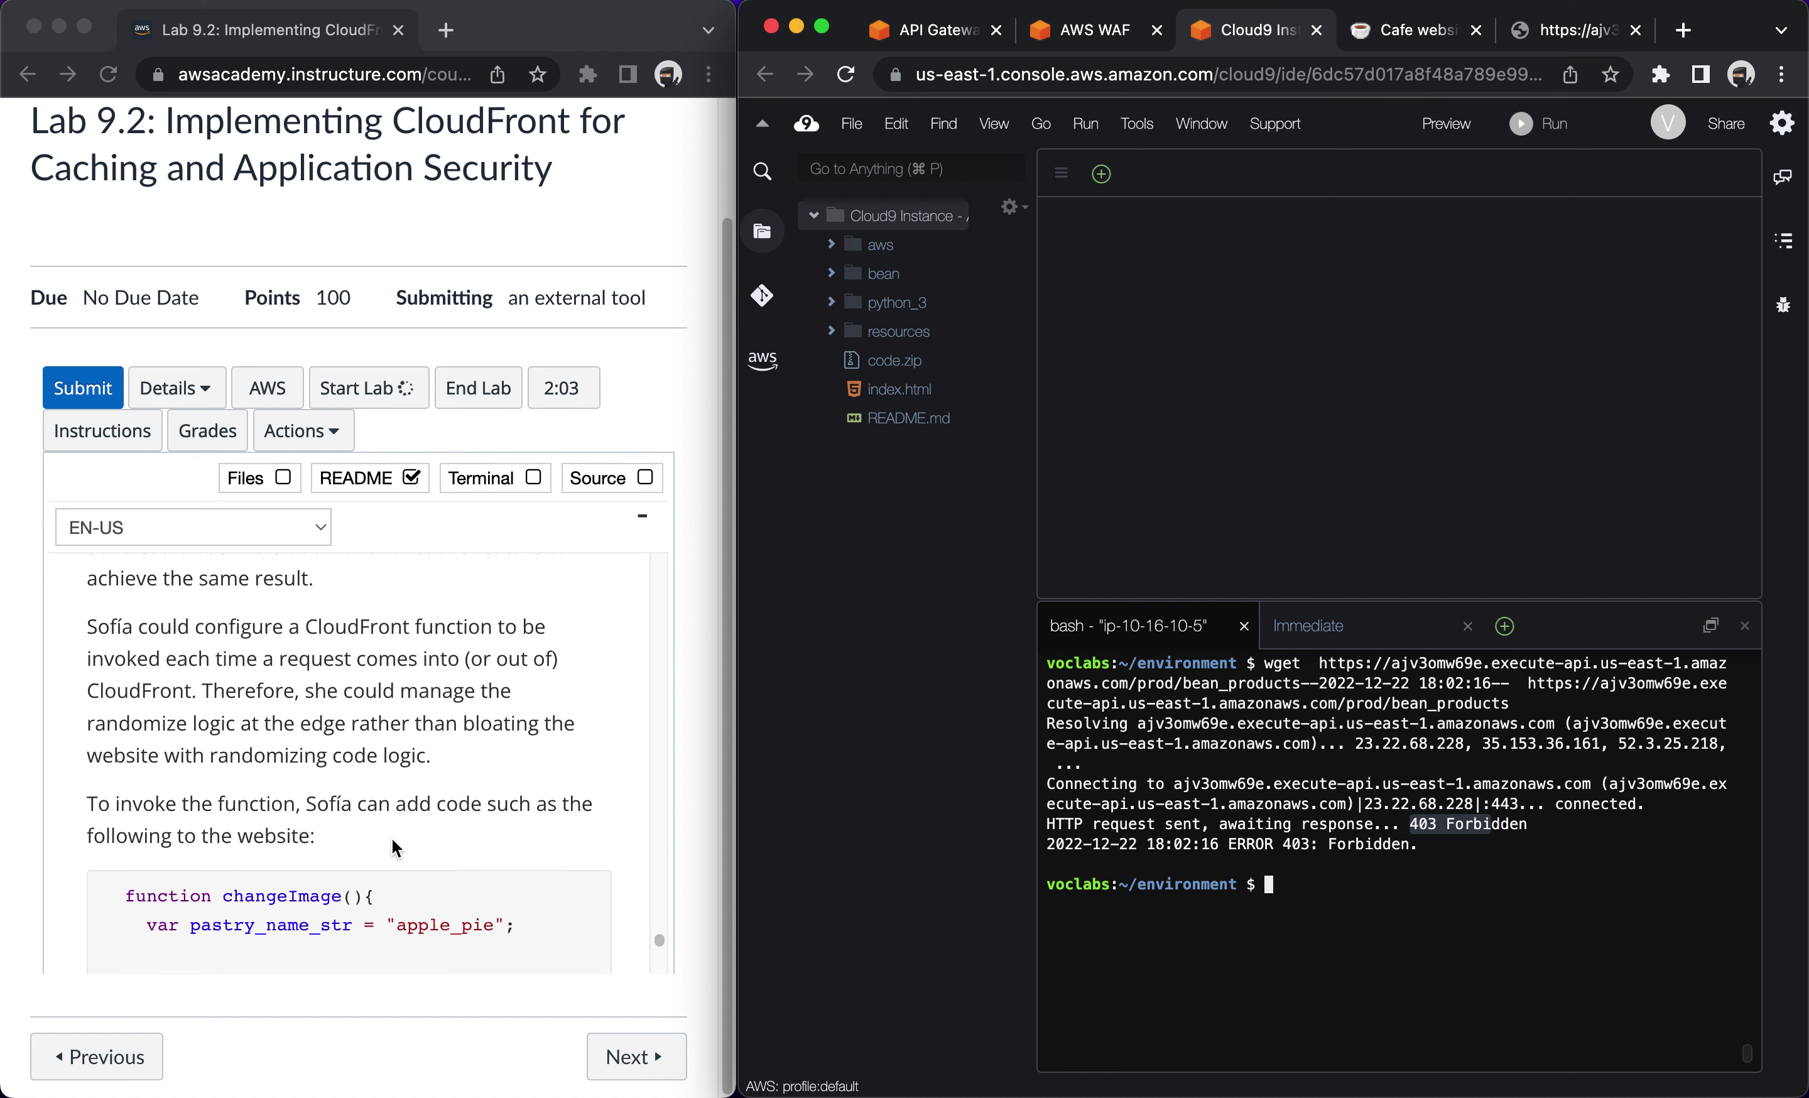
scroll(394, 845, down, 1)
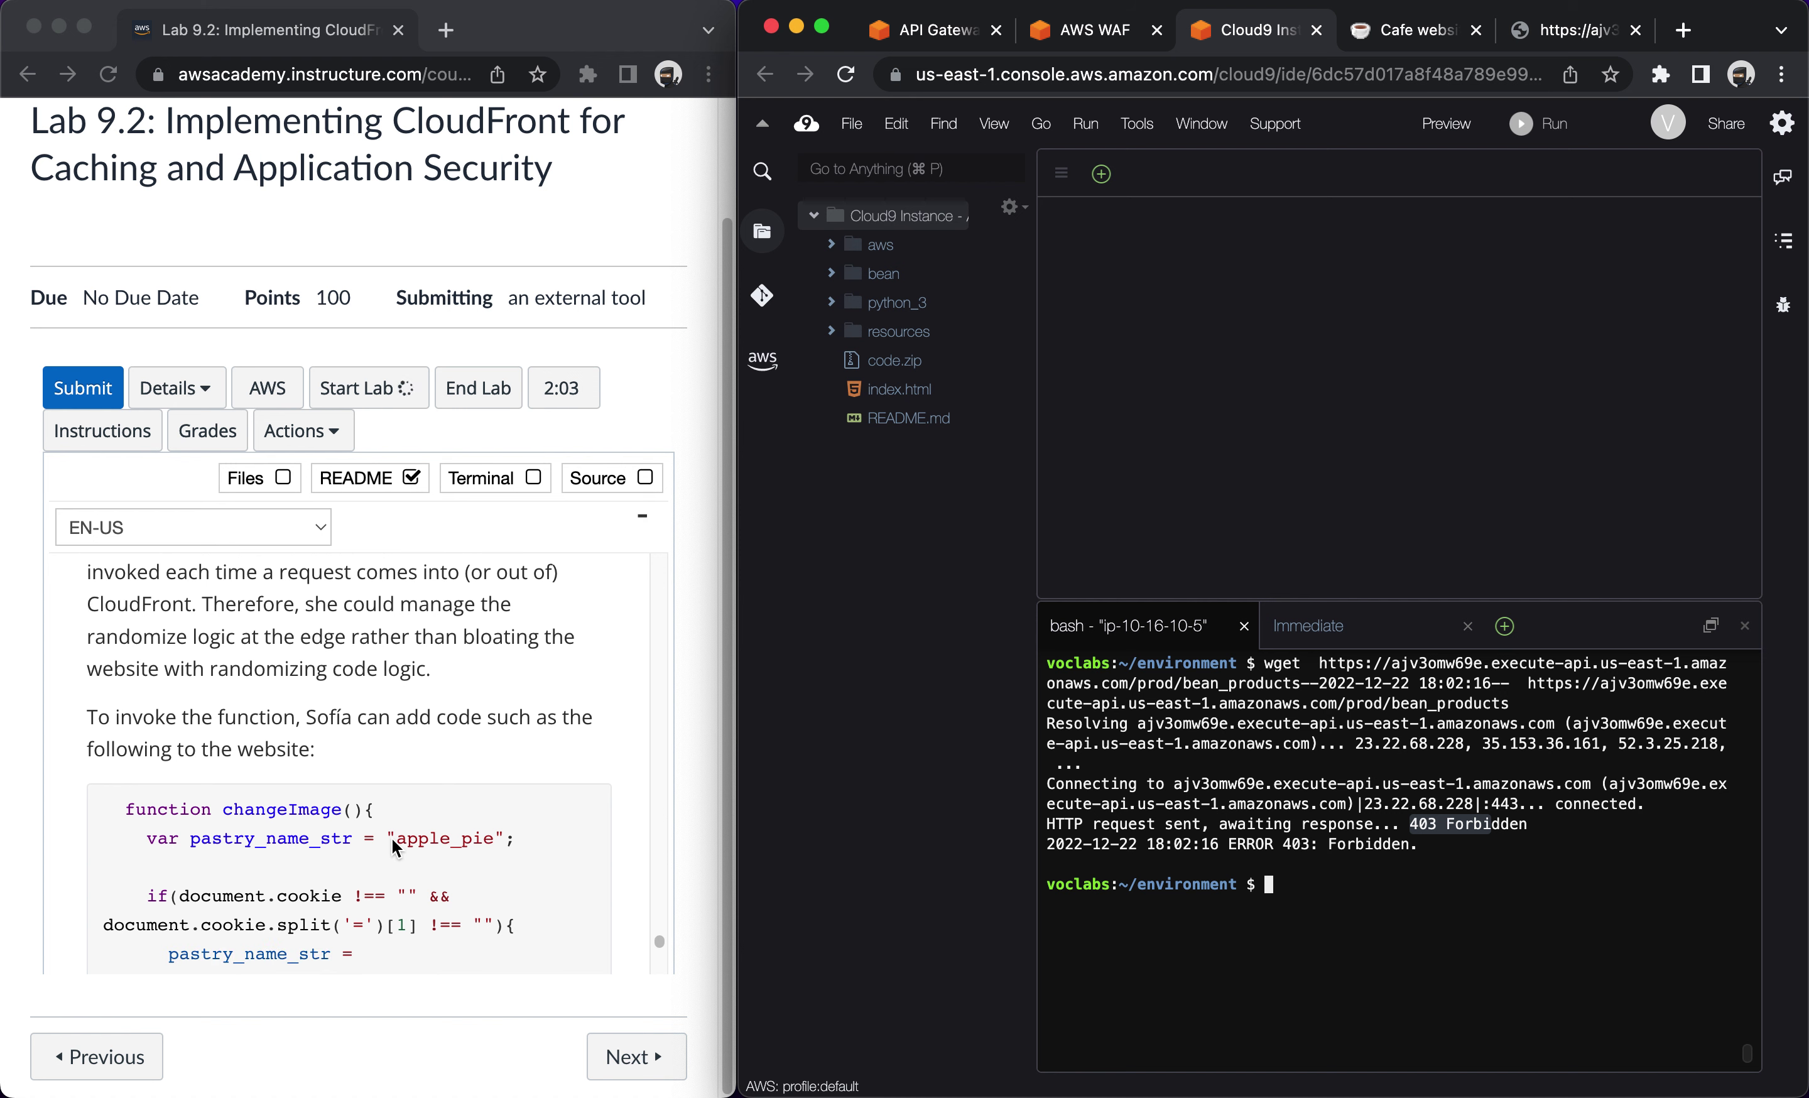
scroll(394, 846, down, 4)
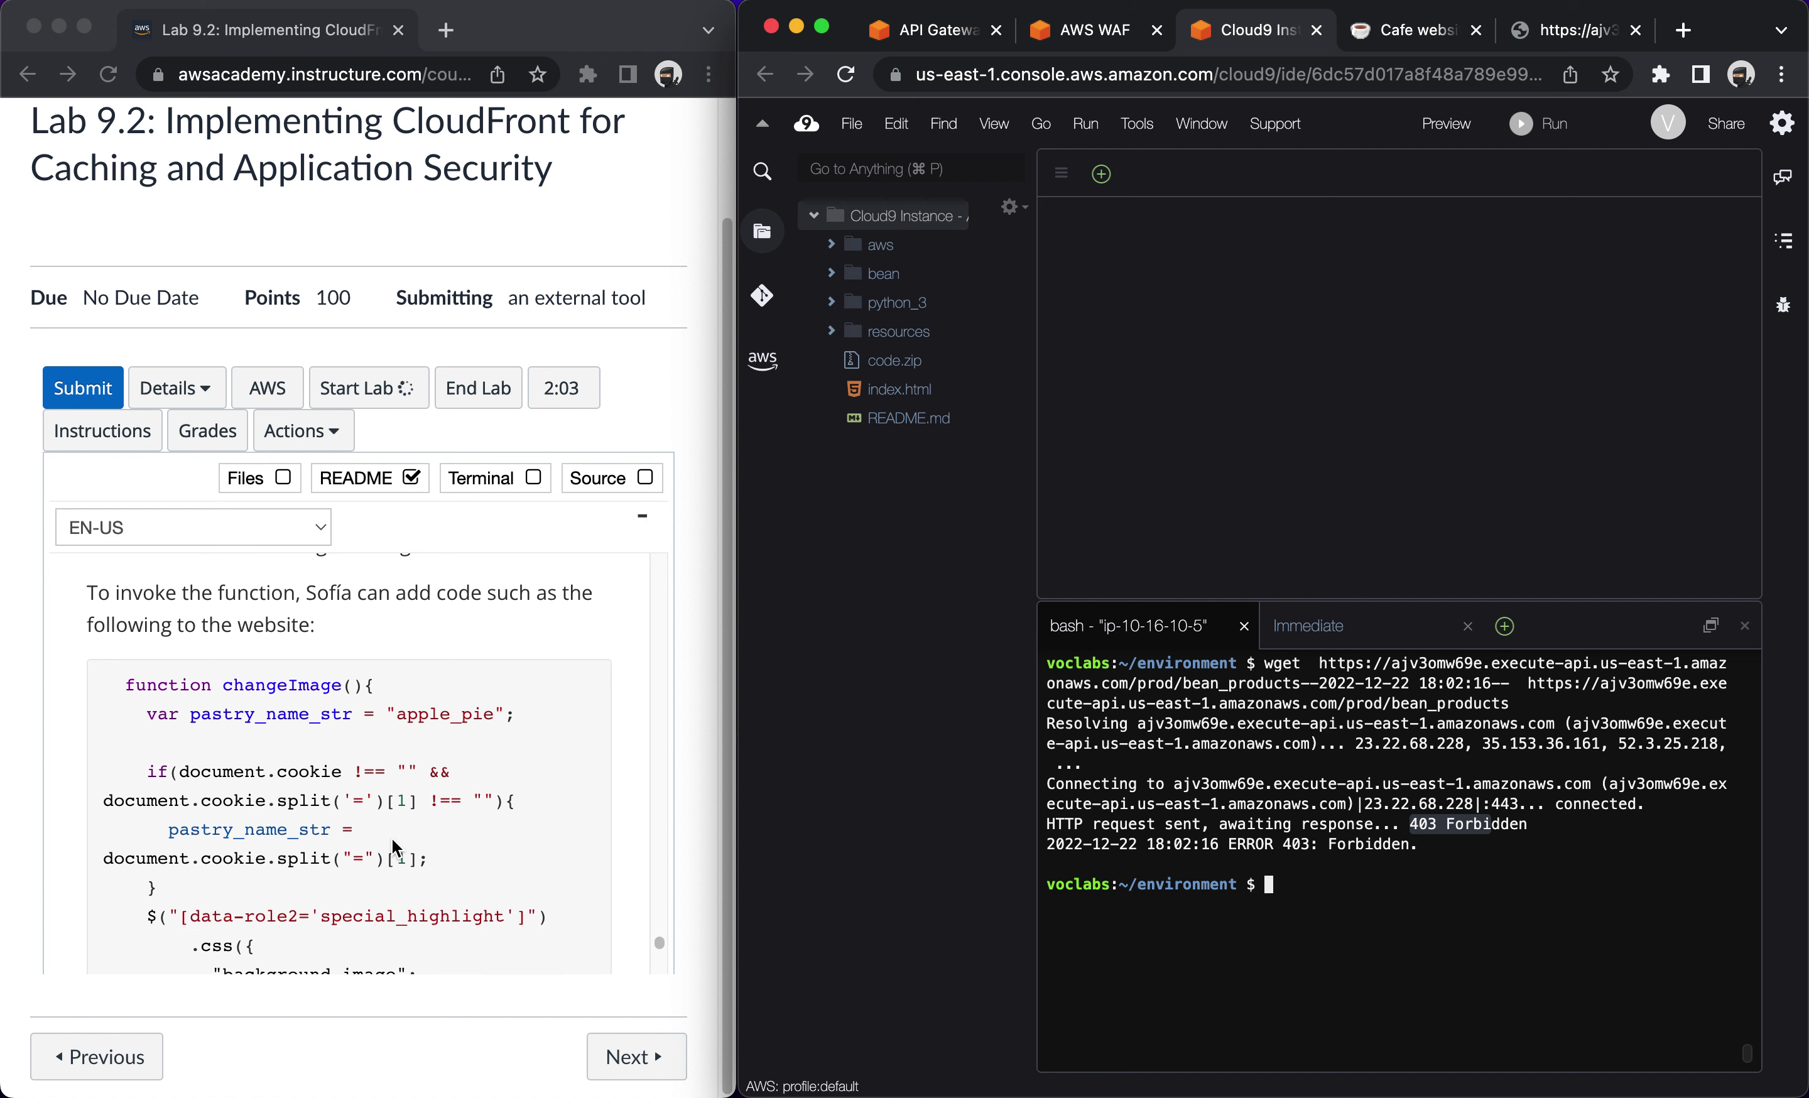
scroll(394, 845, down, 2)
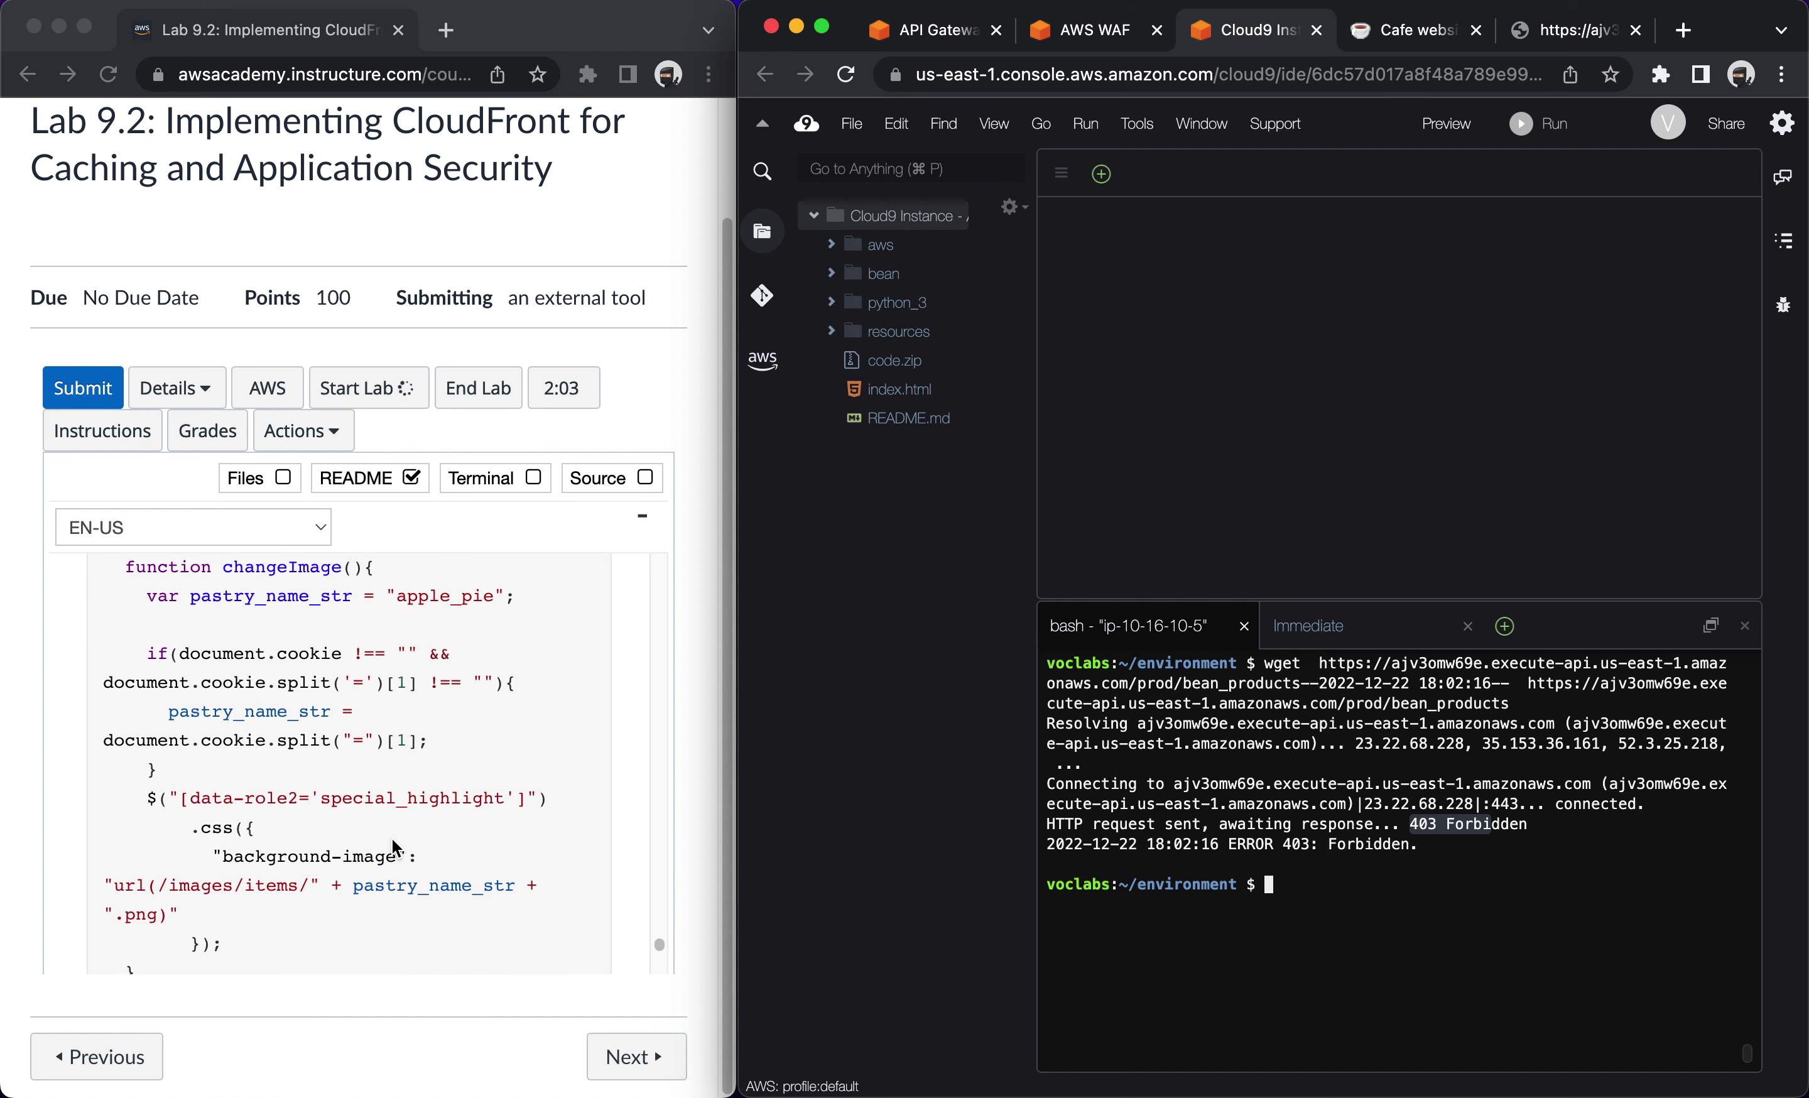
scroll(395, 845, down, 6)
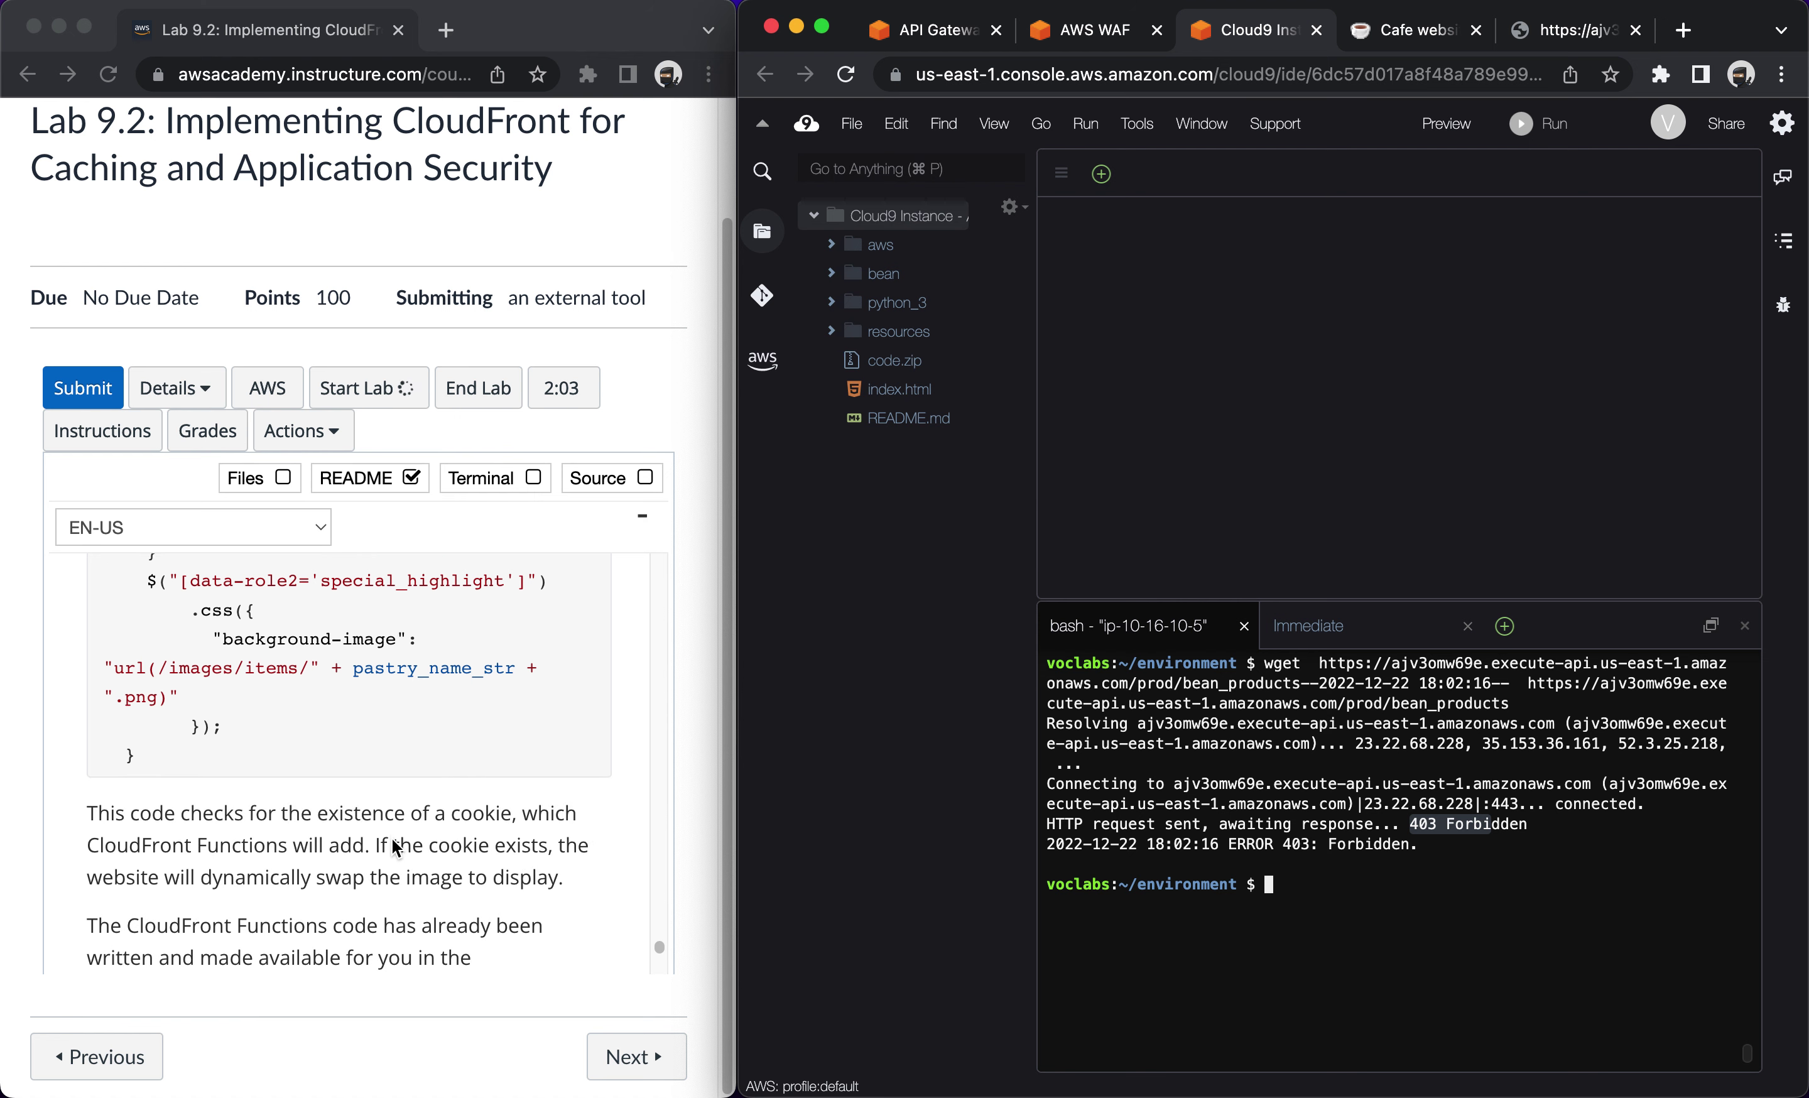
scroll(394, 846, down, 1)
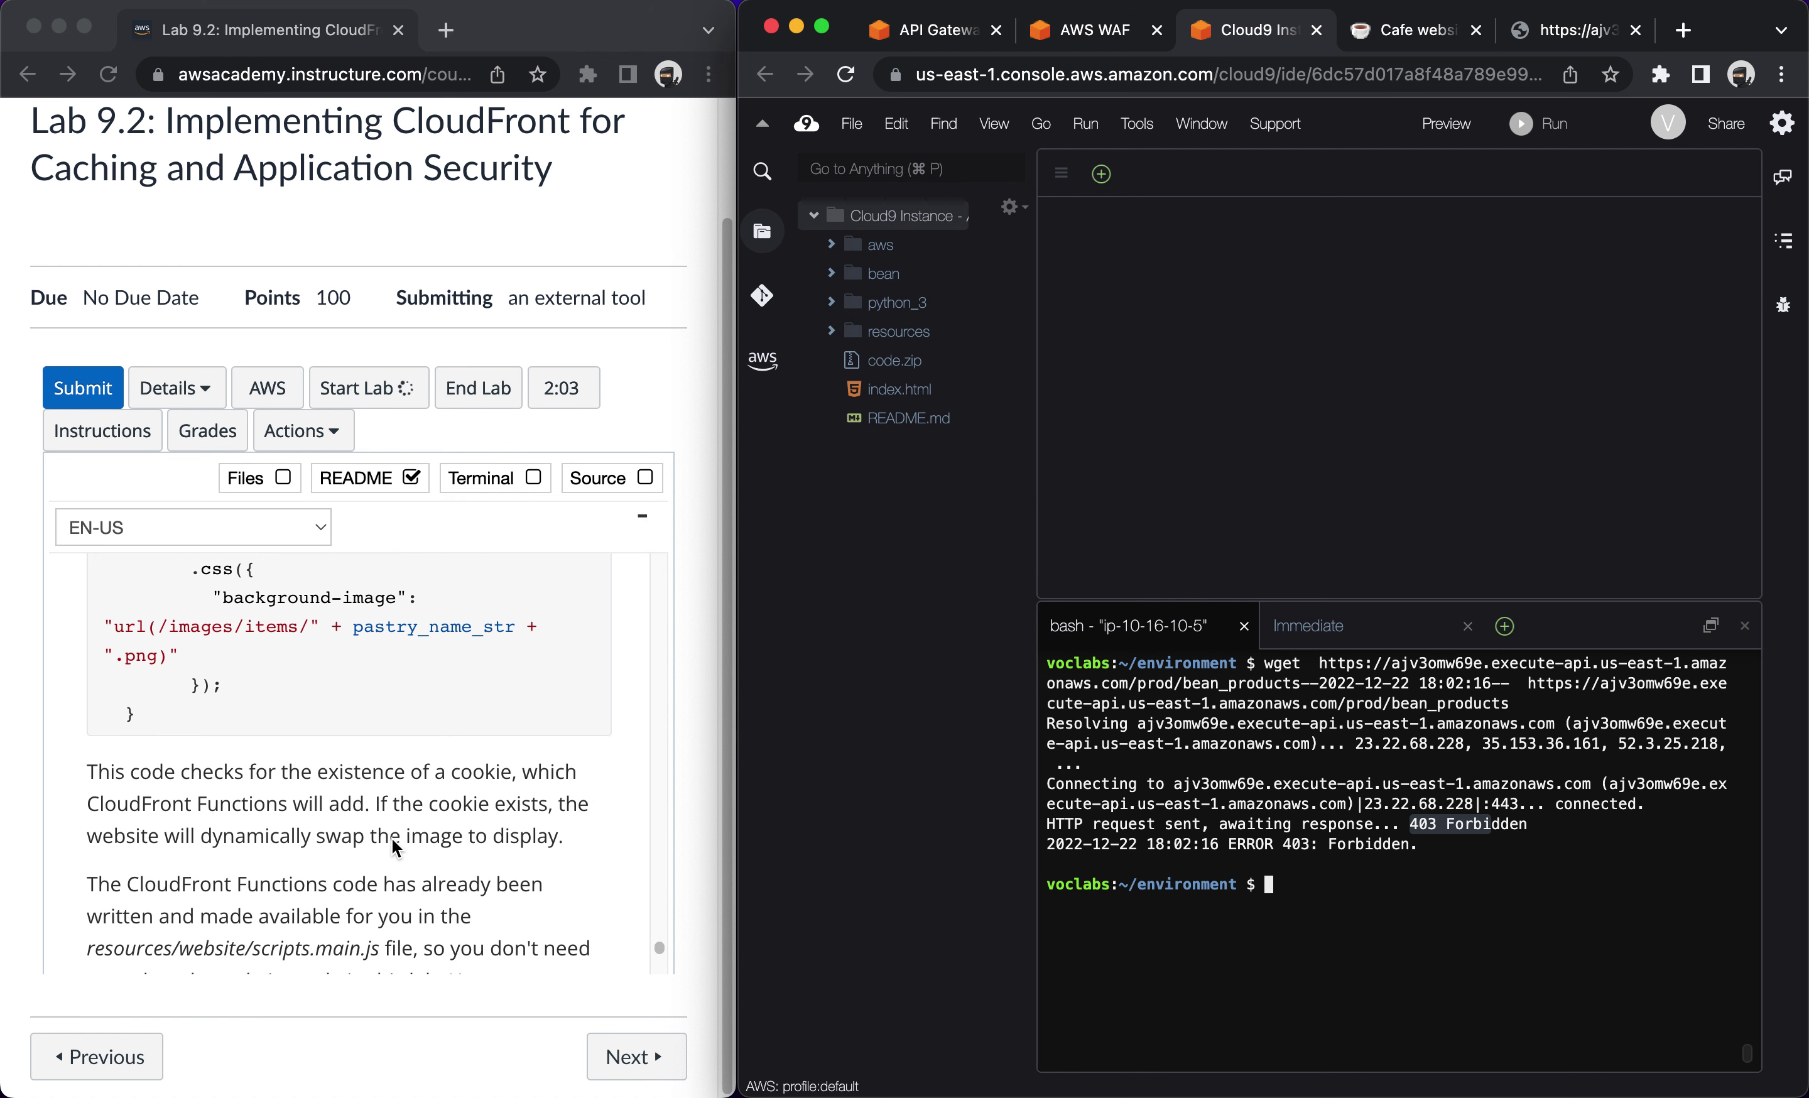
scroll(395, 846, down, 3)
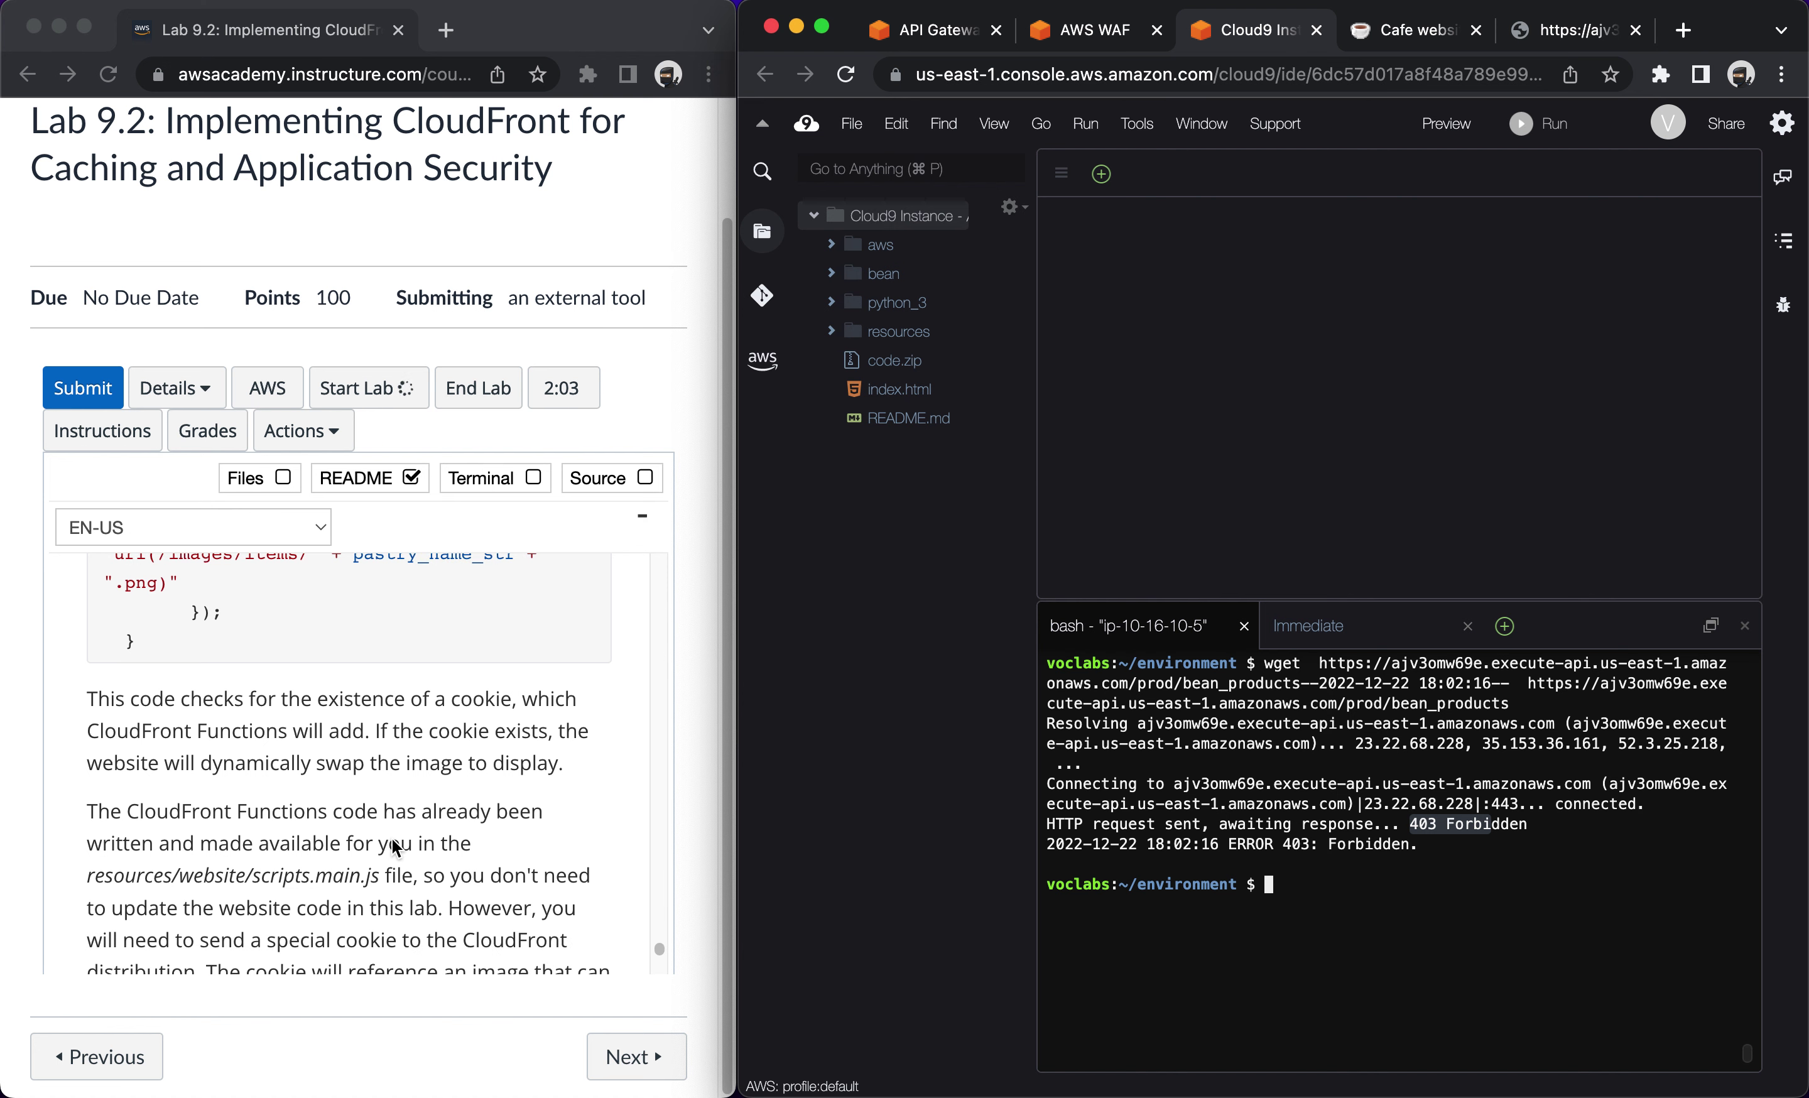
scroll(394, 846, down, 4)
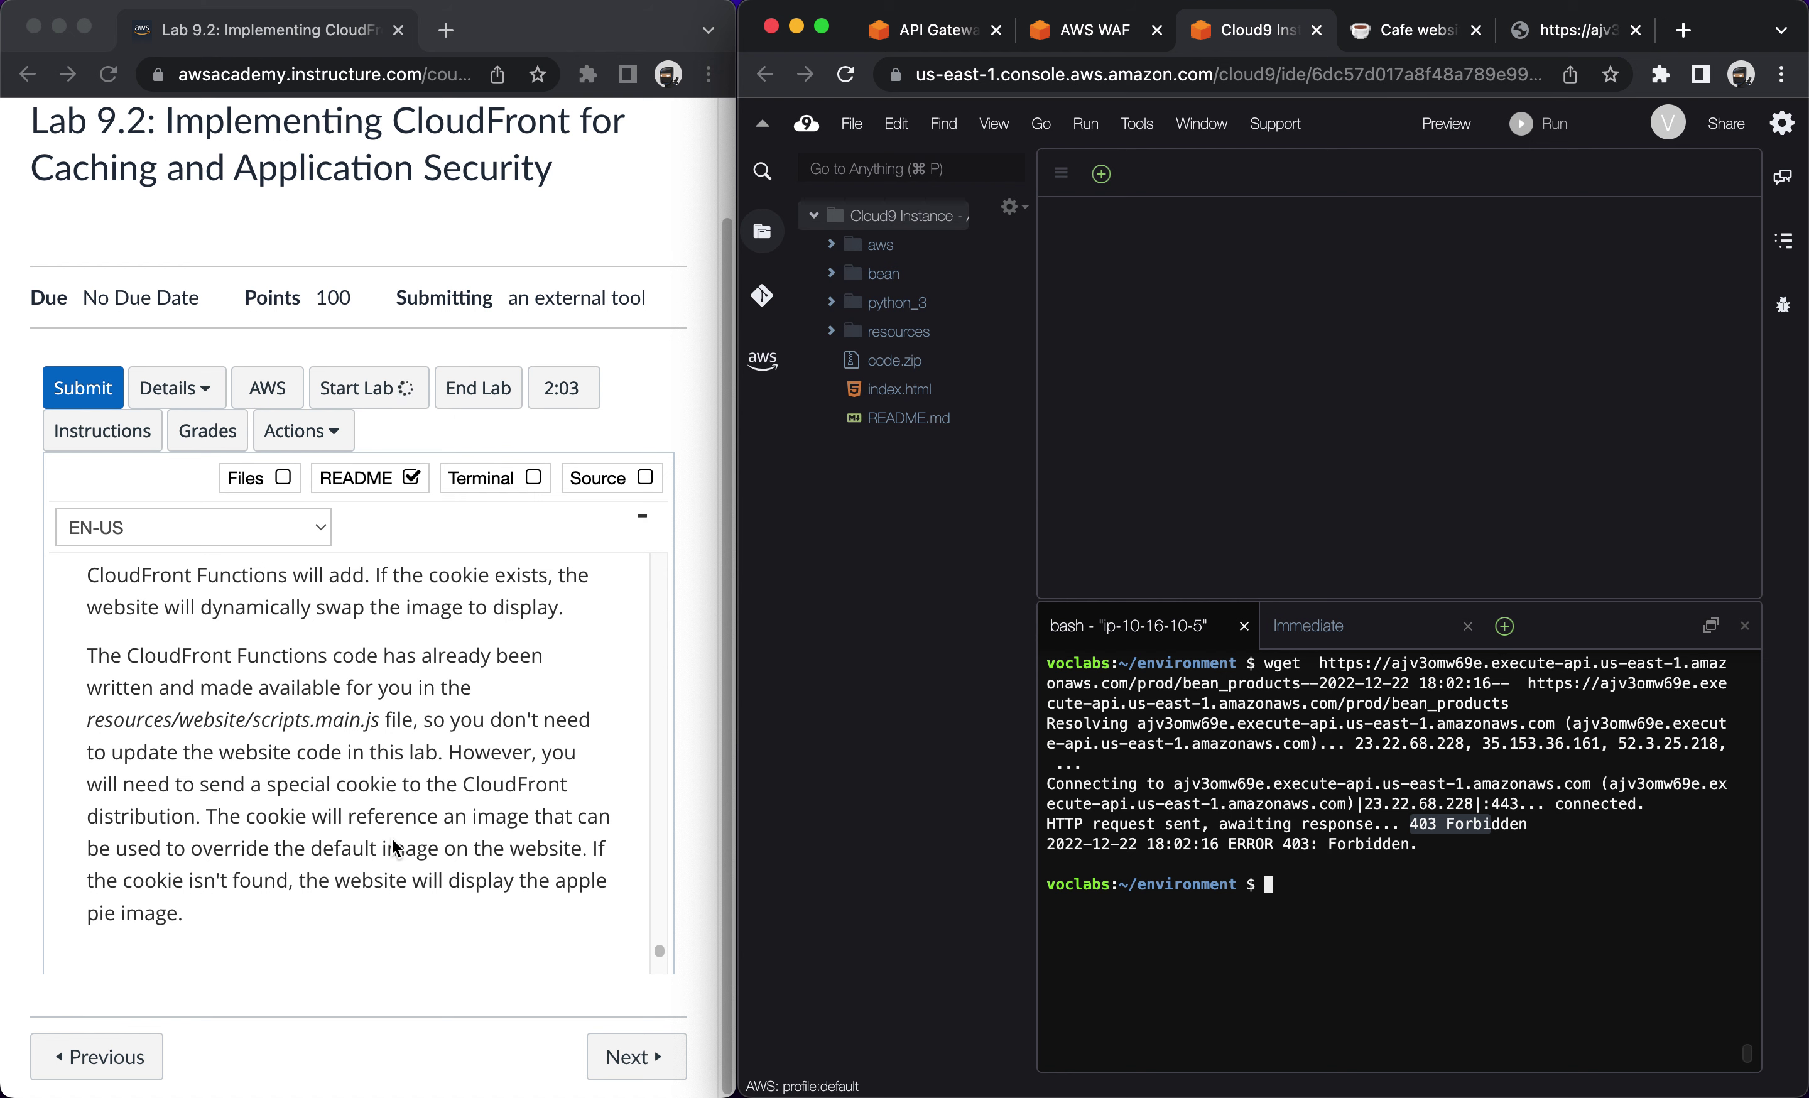
scroll(394, 845, down, 8)
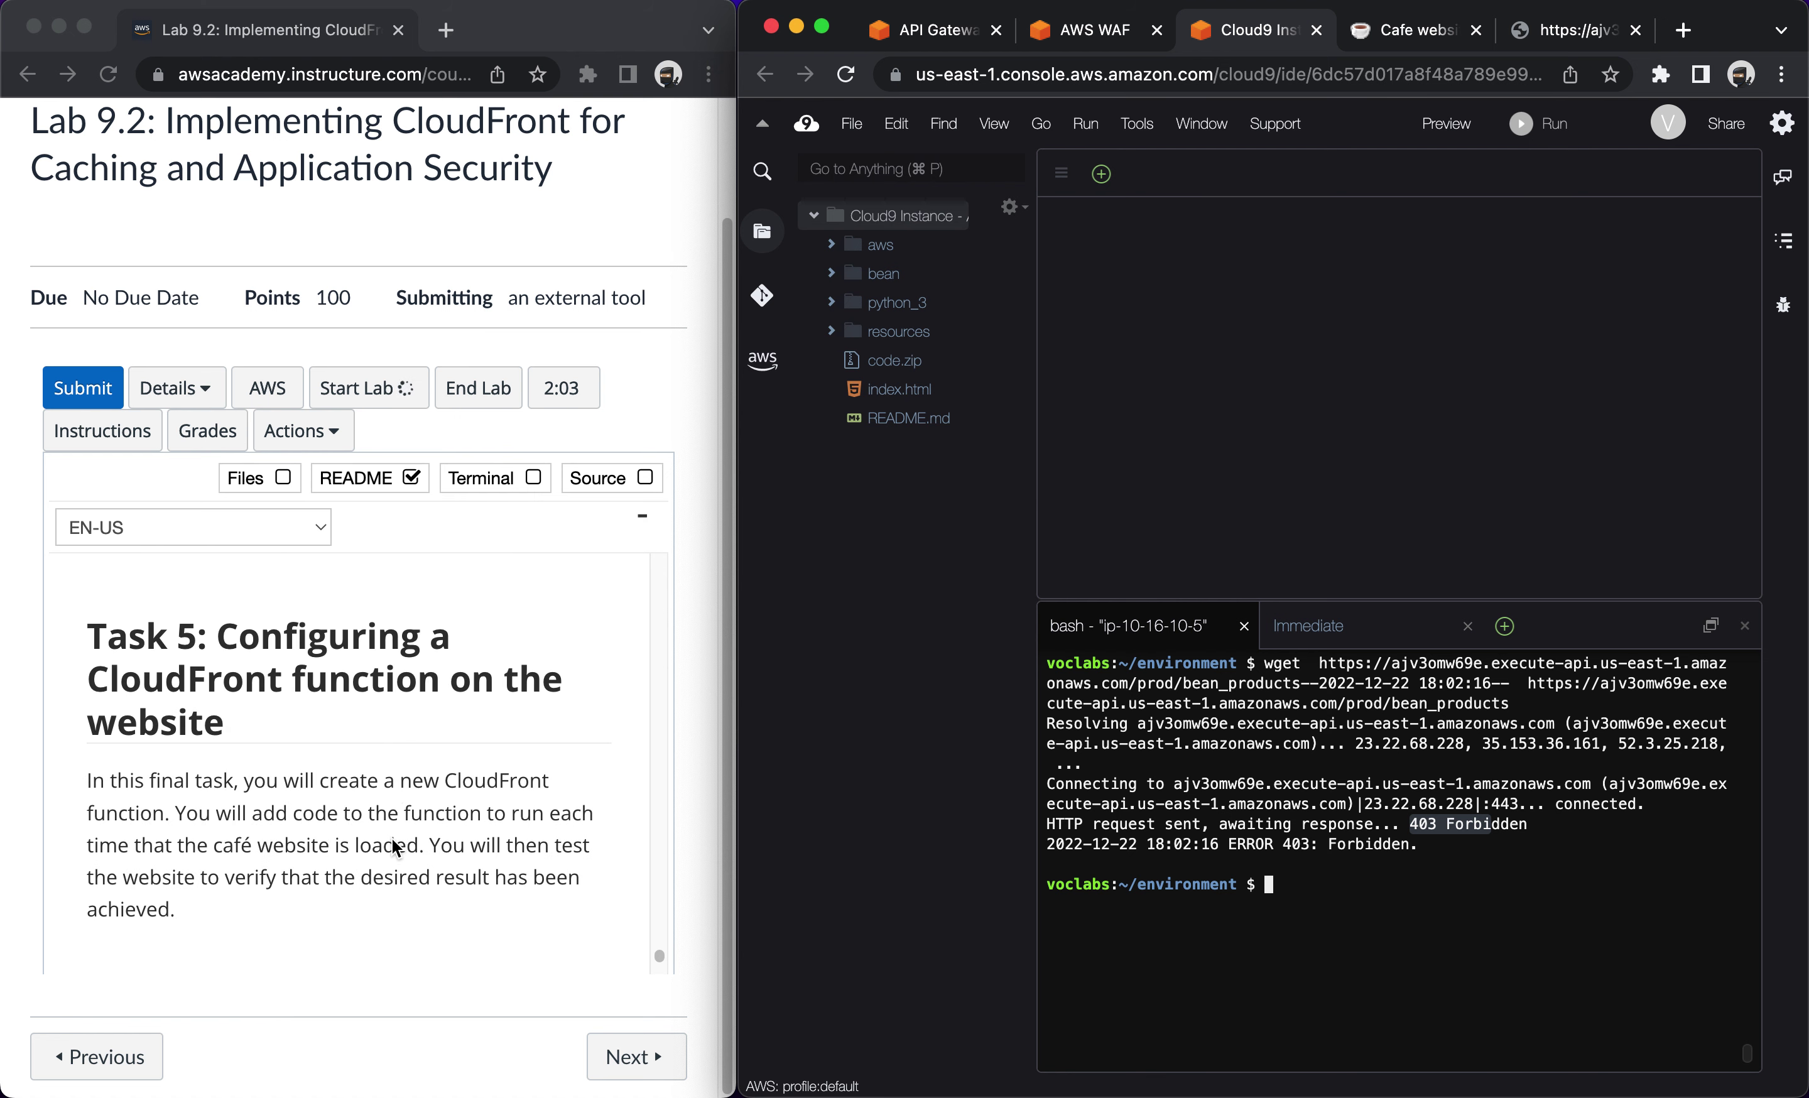
scroll(394, 845, down, 1)
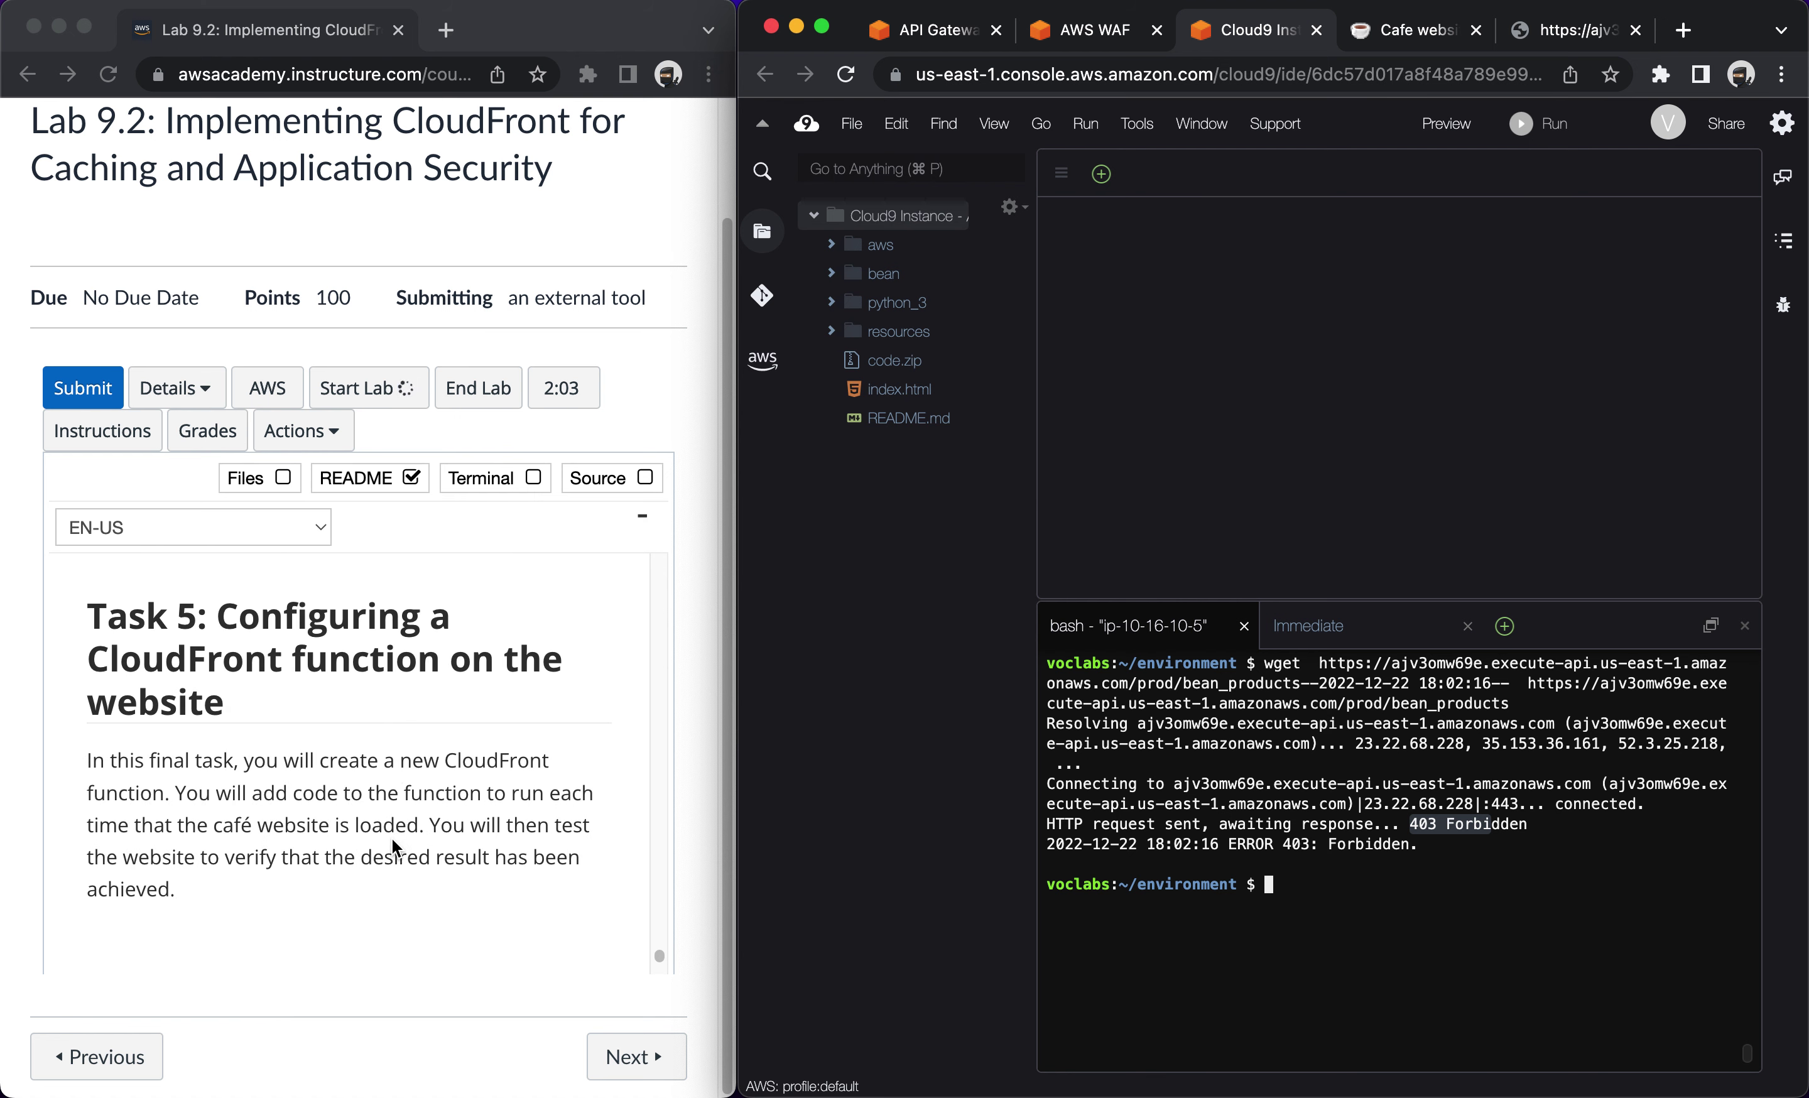
scroll(394, 846, down, 6)
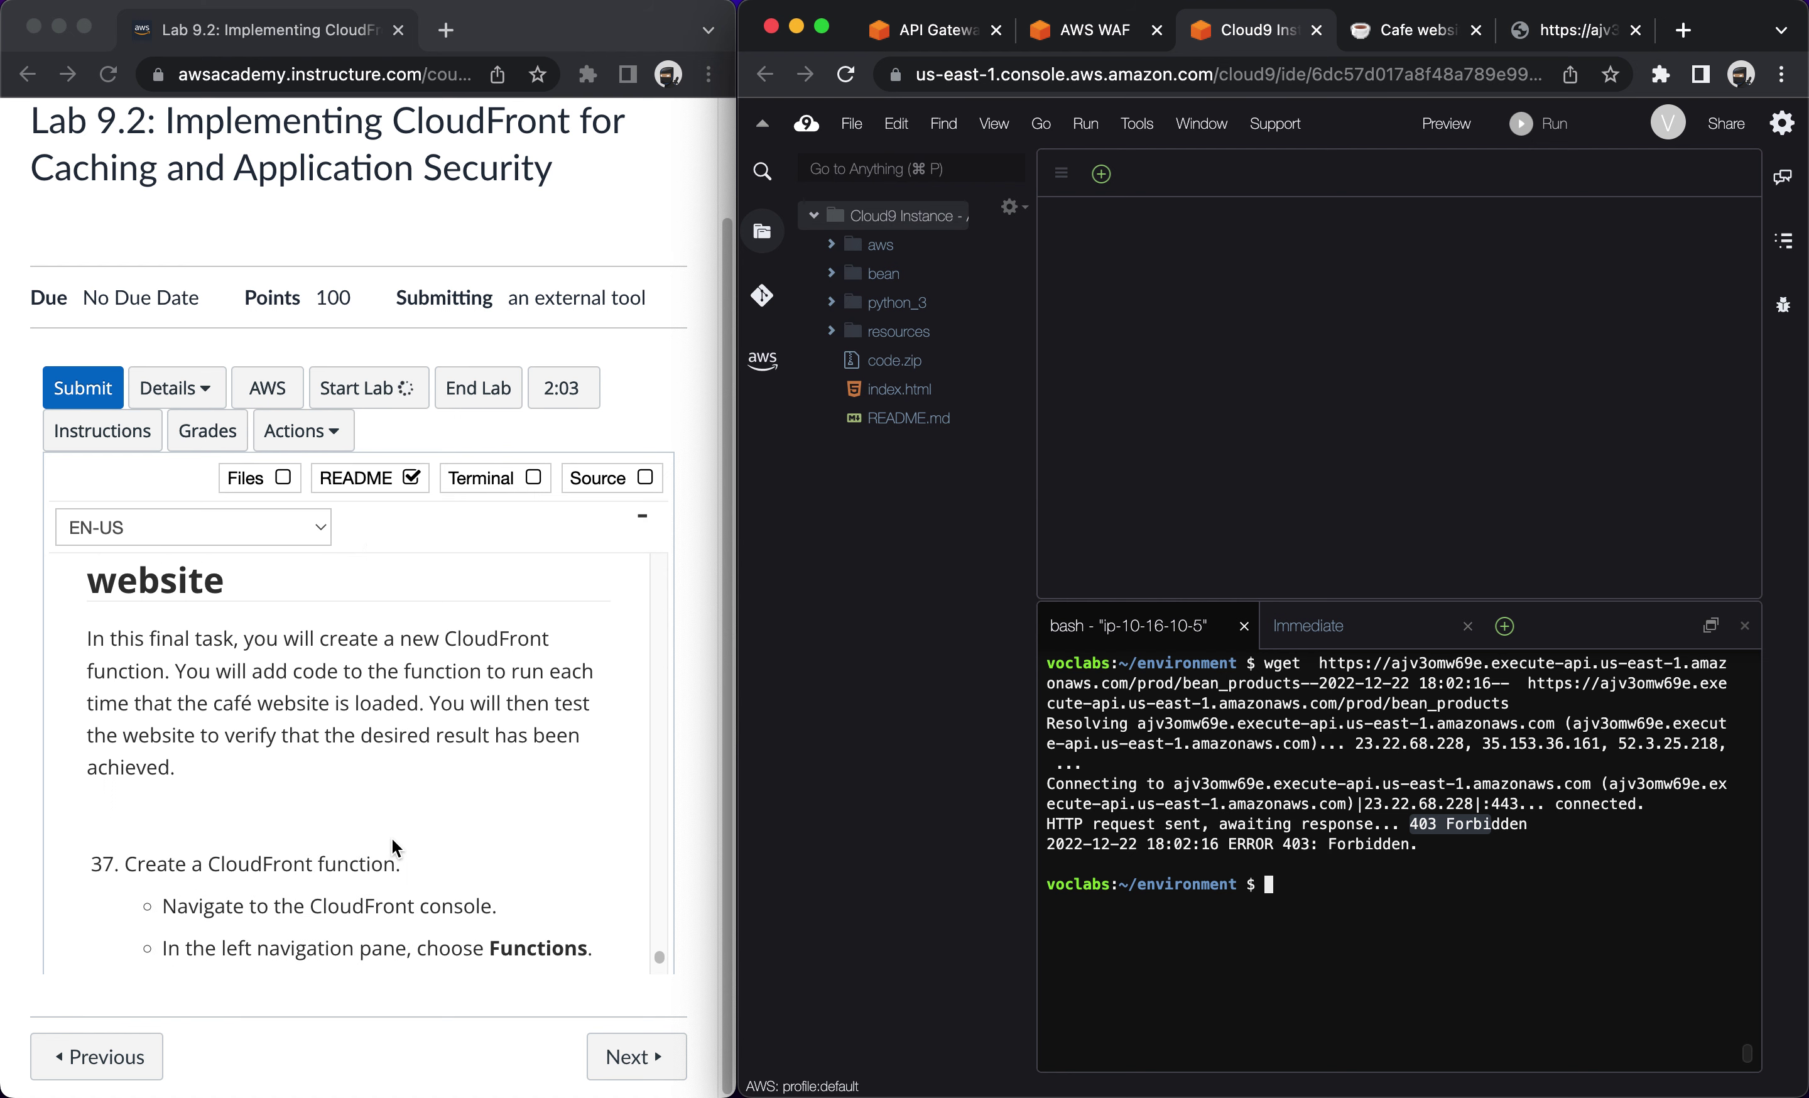
scroll(395, 846, down, 4)
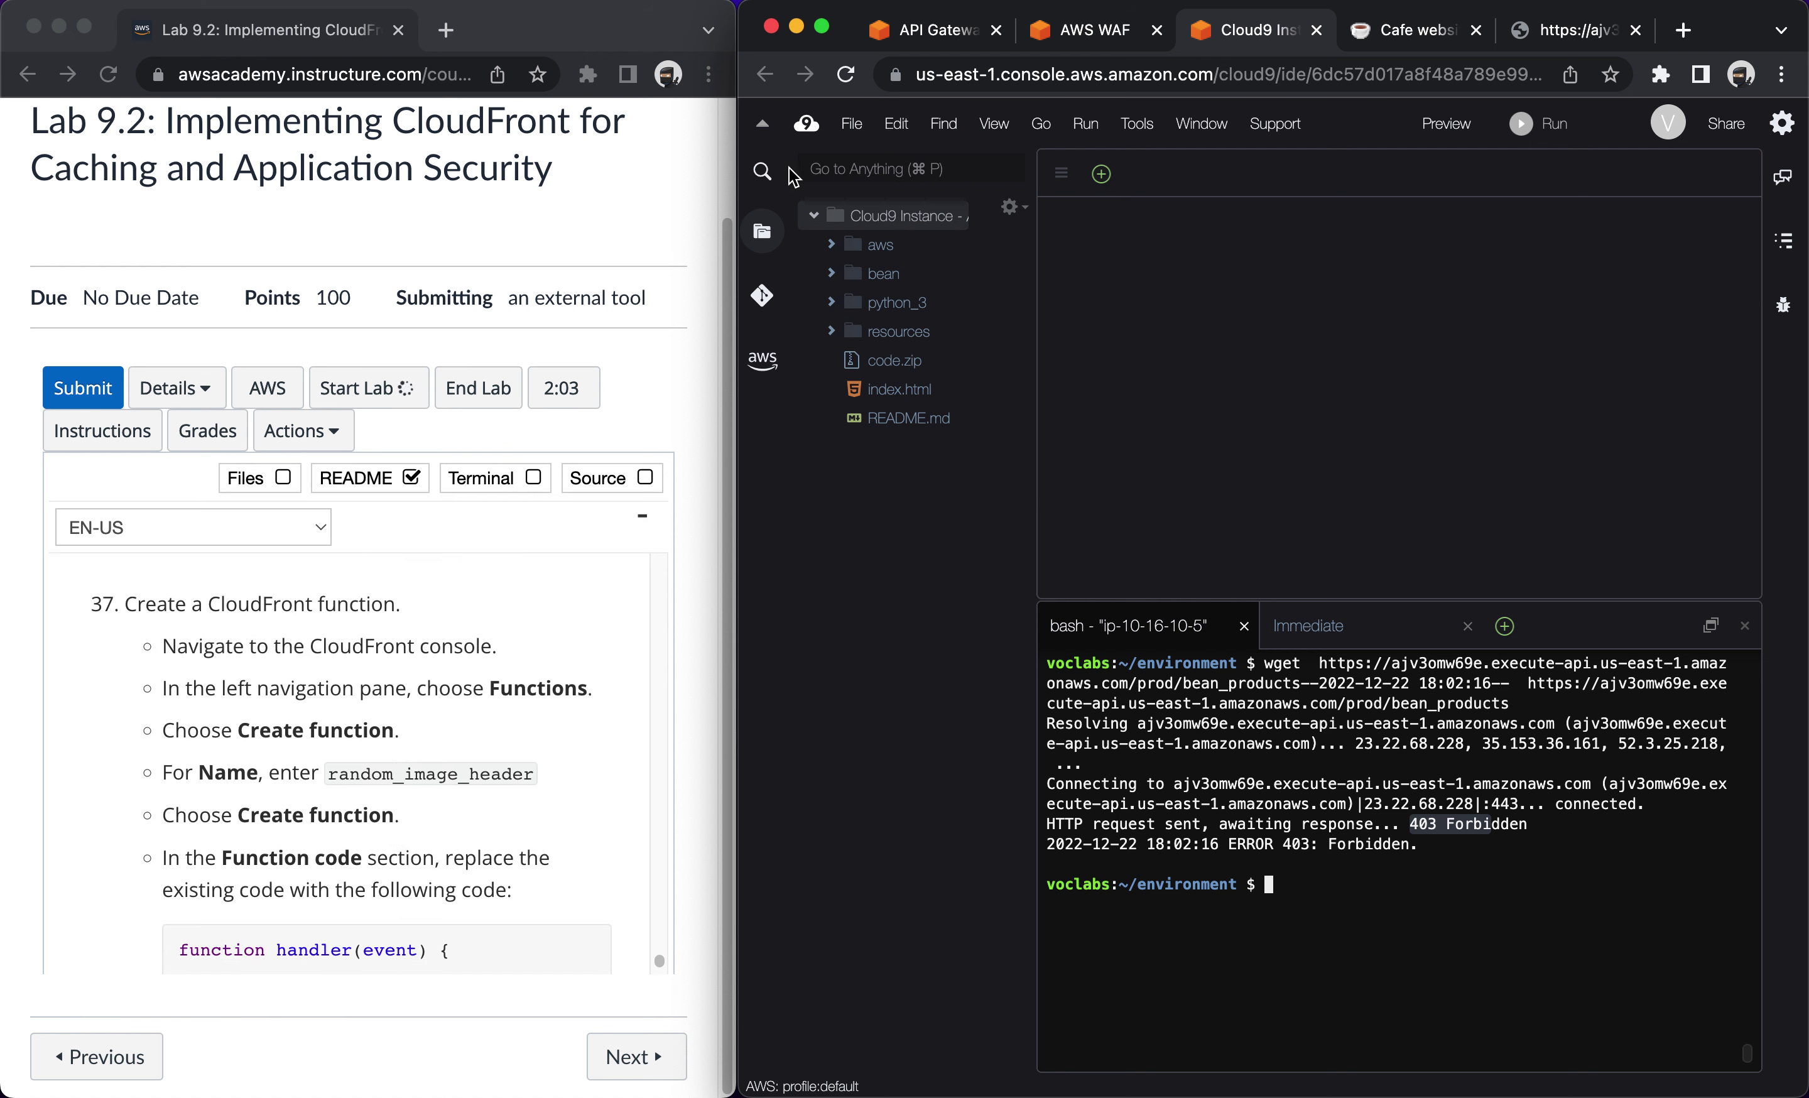
Open the CloudFront console in place of the AWS WAF page, show its Functions list and collapse the navigation pane.
click(1078, 28)
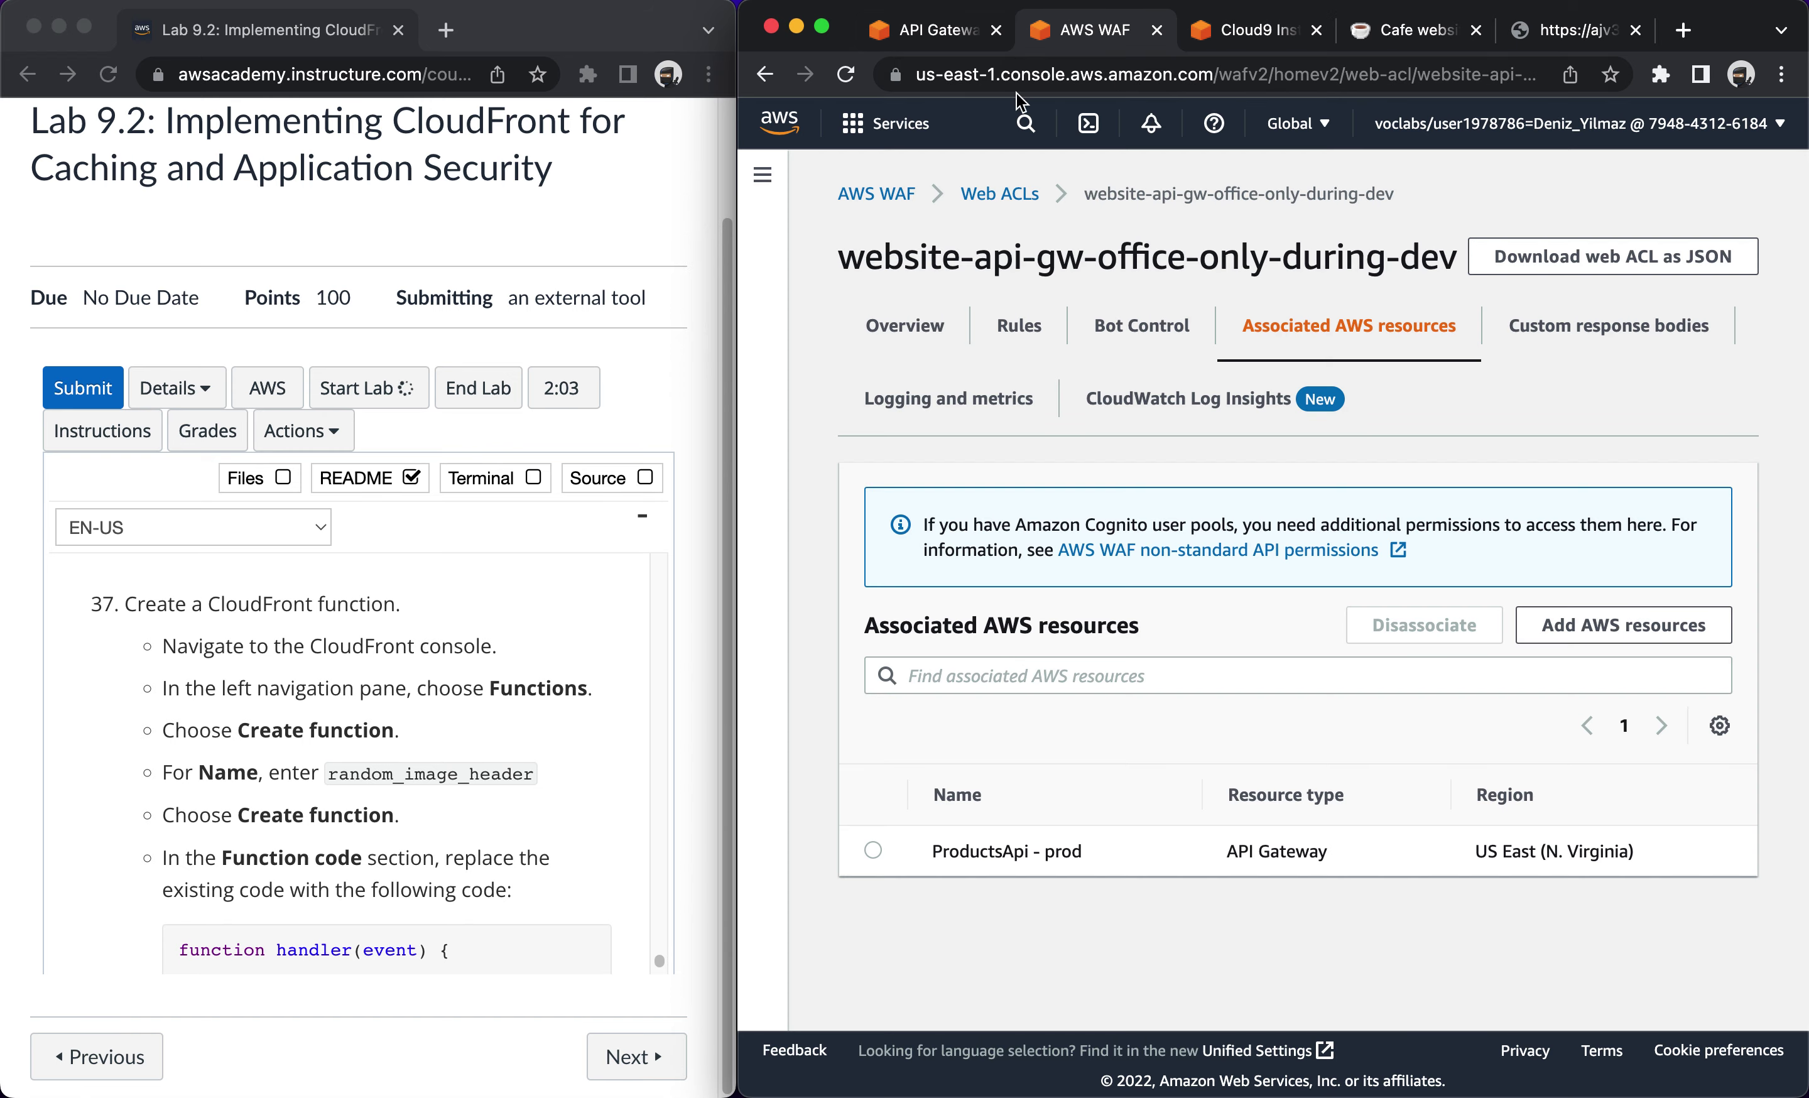
click(1024, 124)
text(clo)
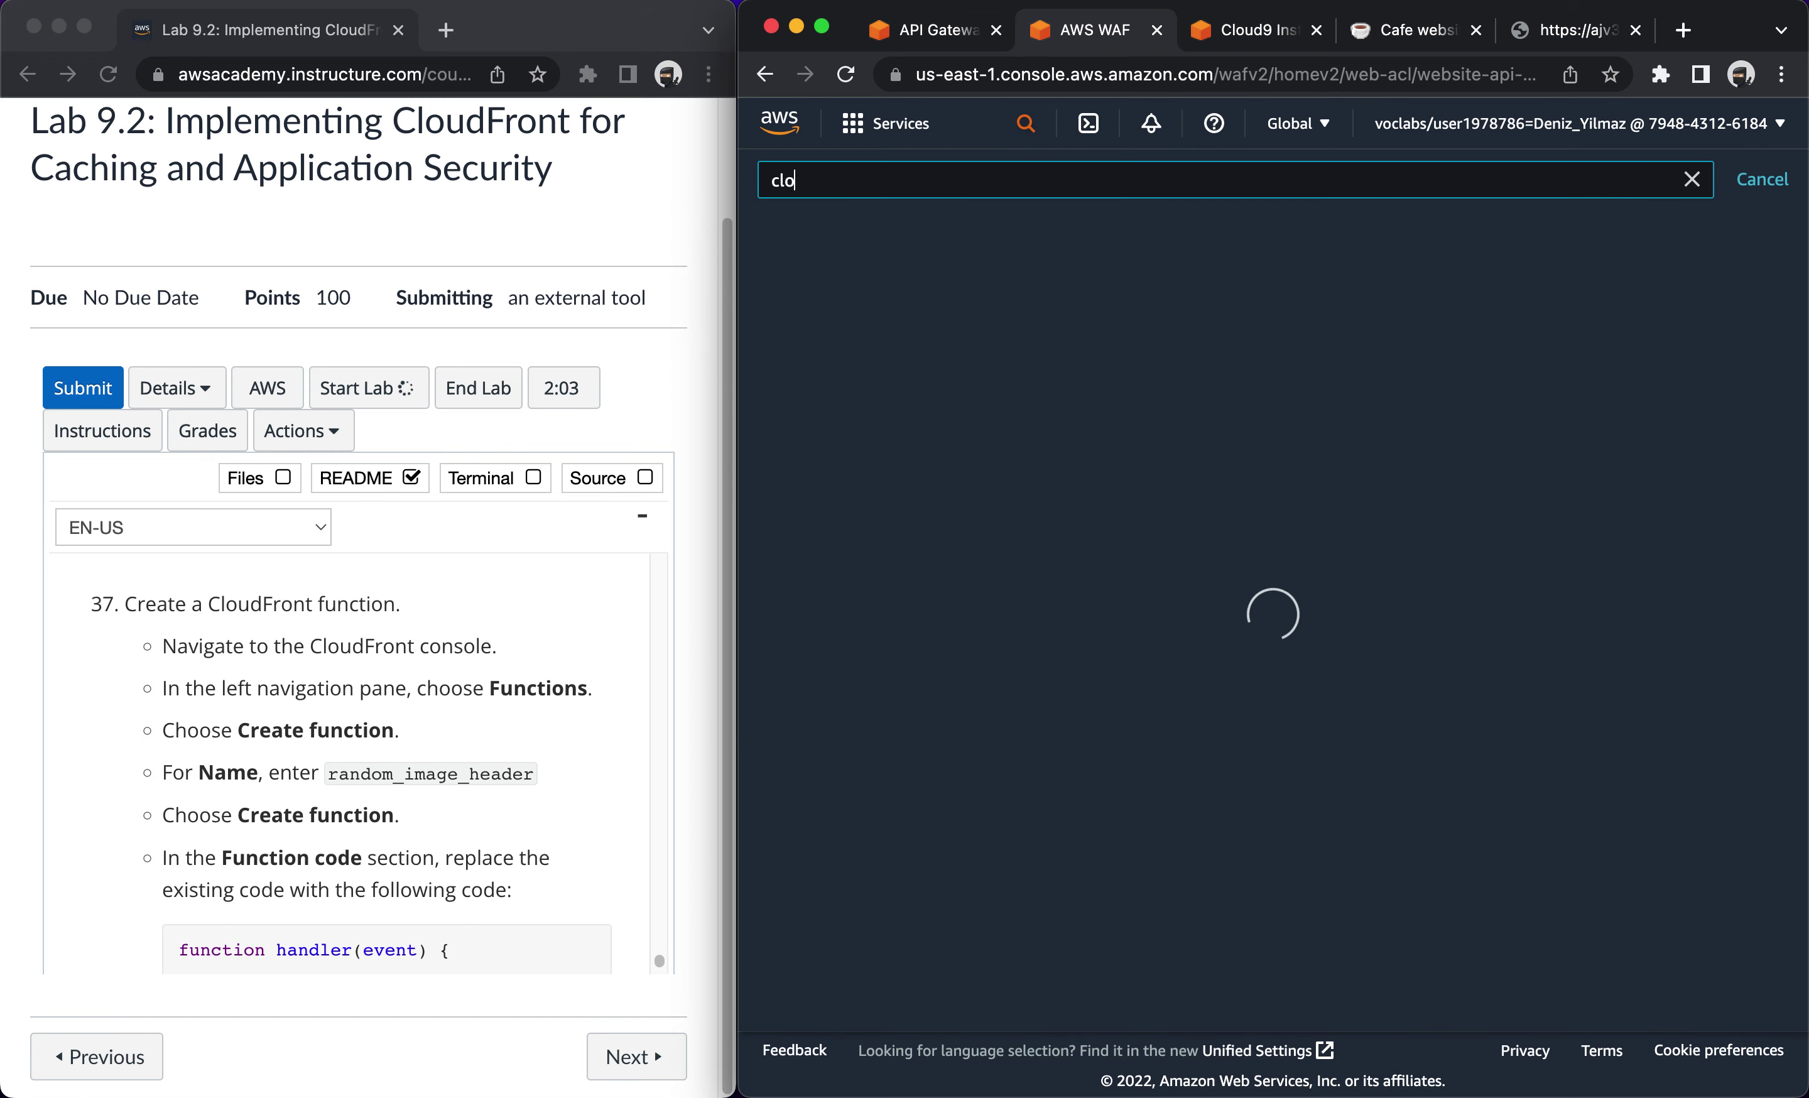
text(udfront)
click(843, 329)
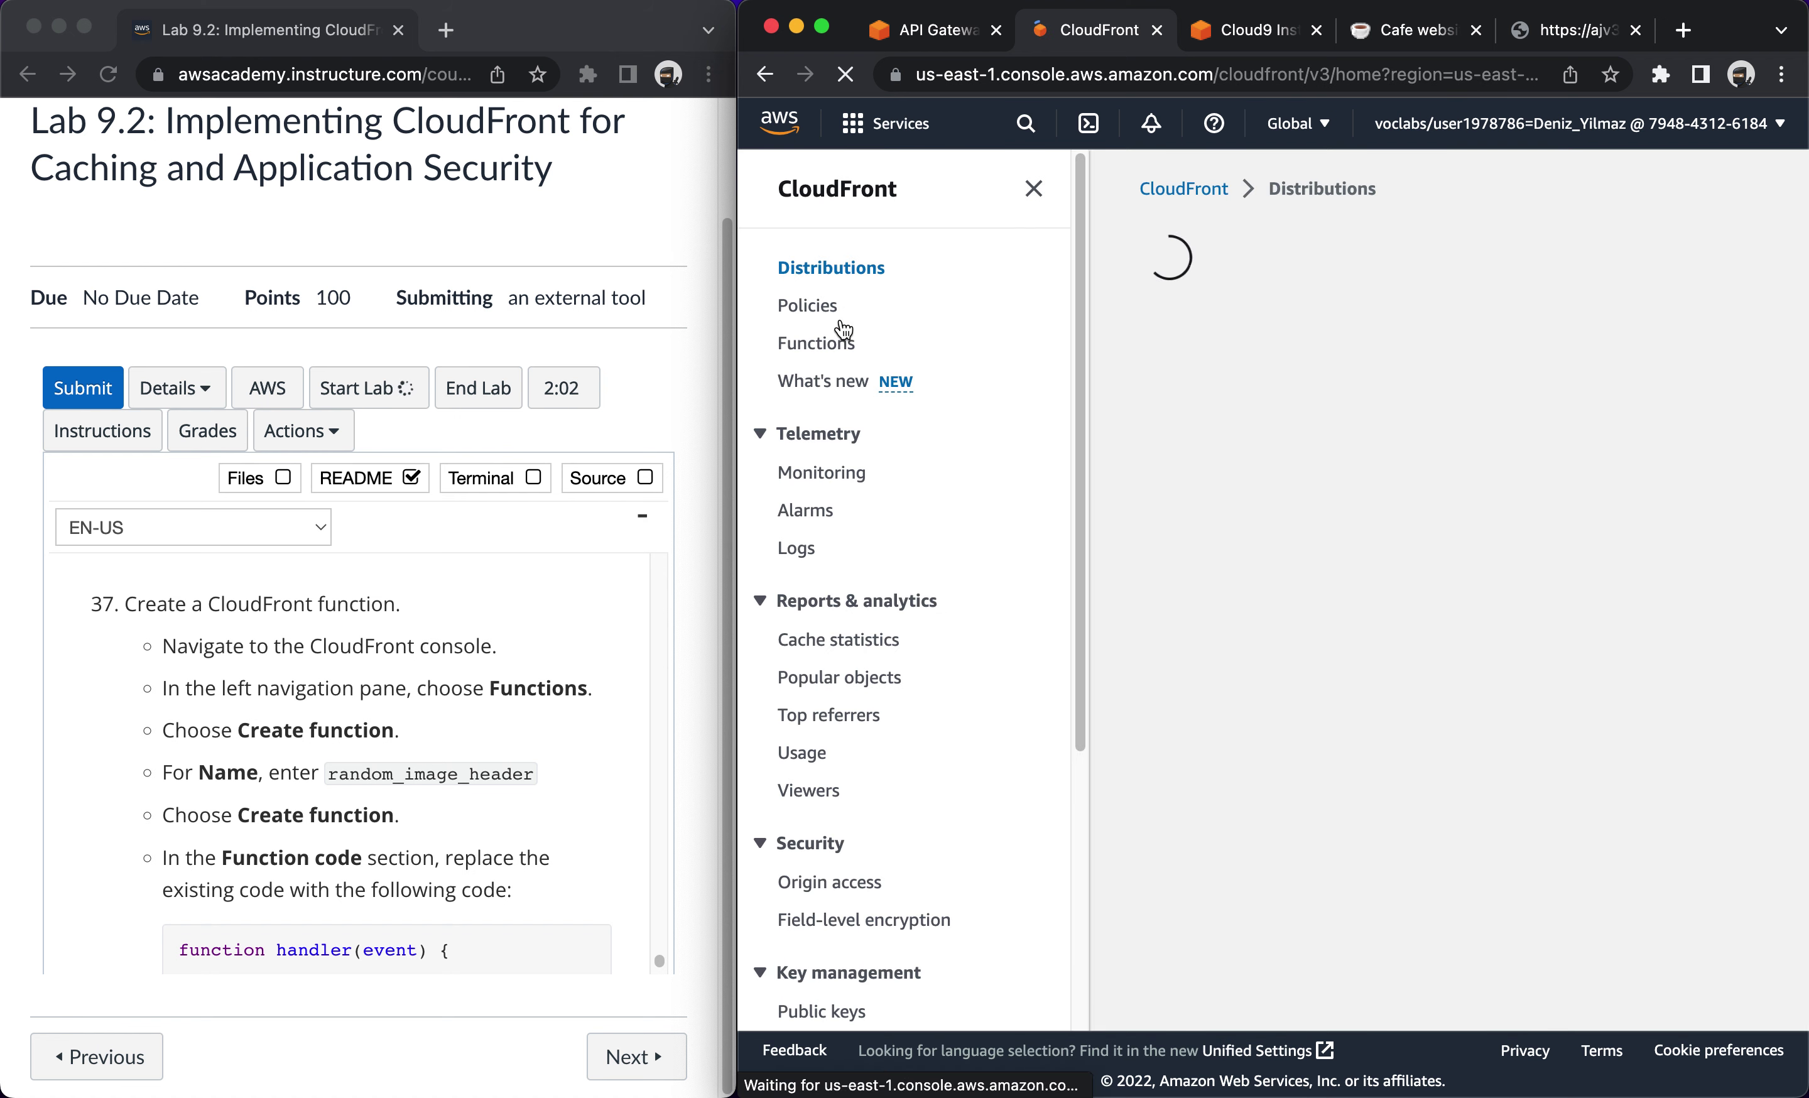
click(823, 345)
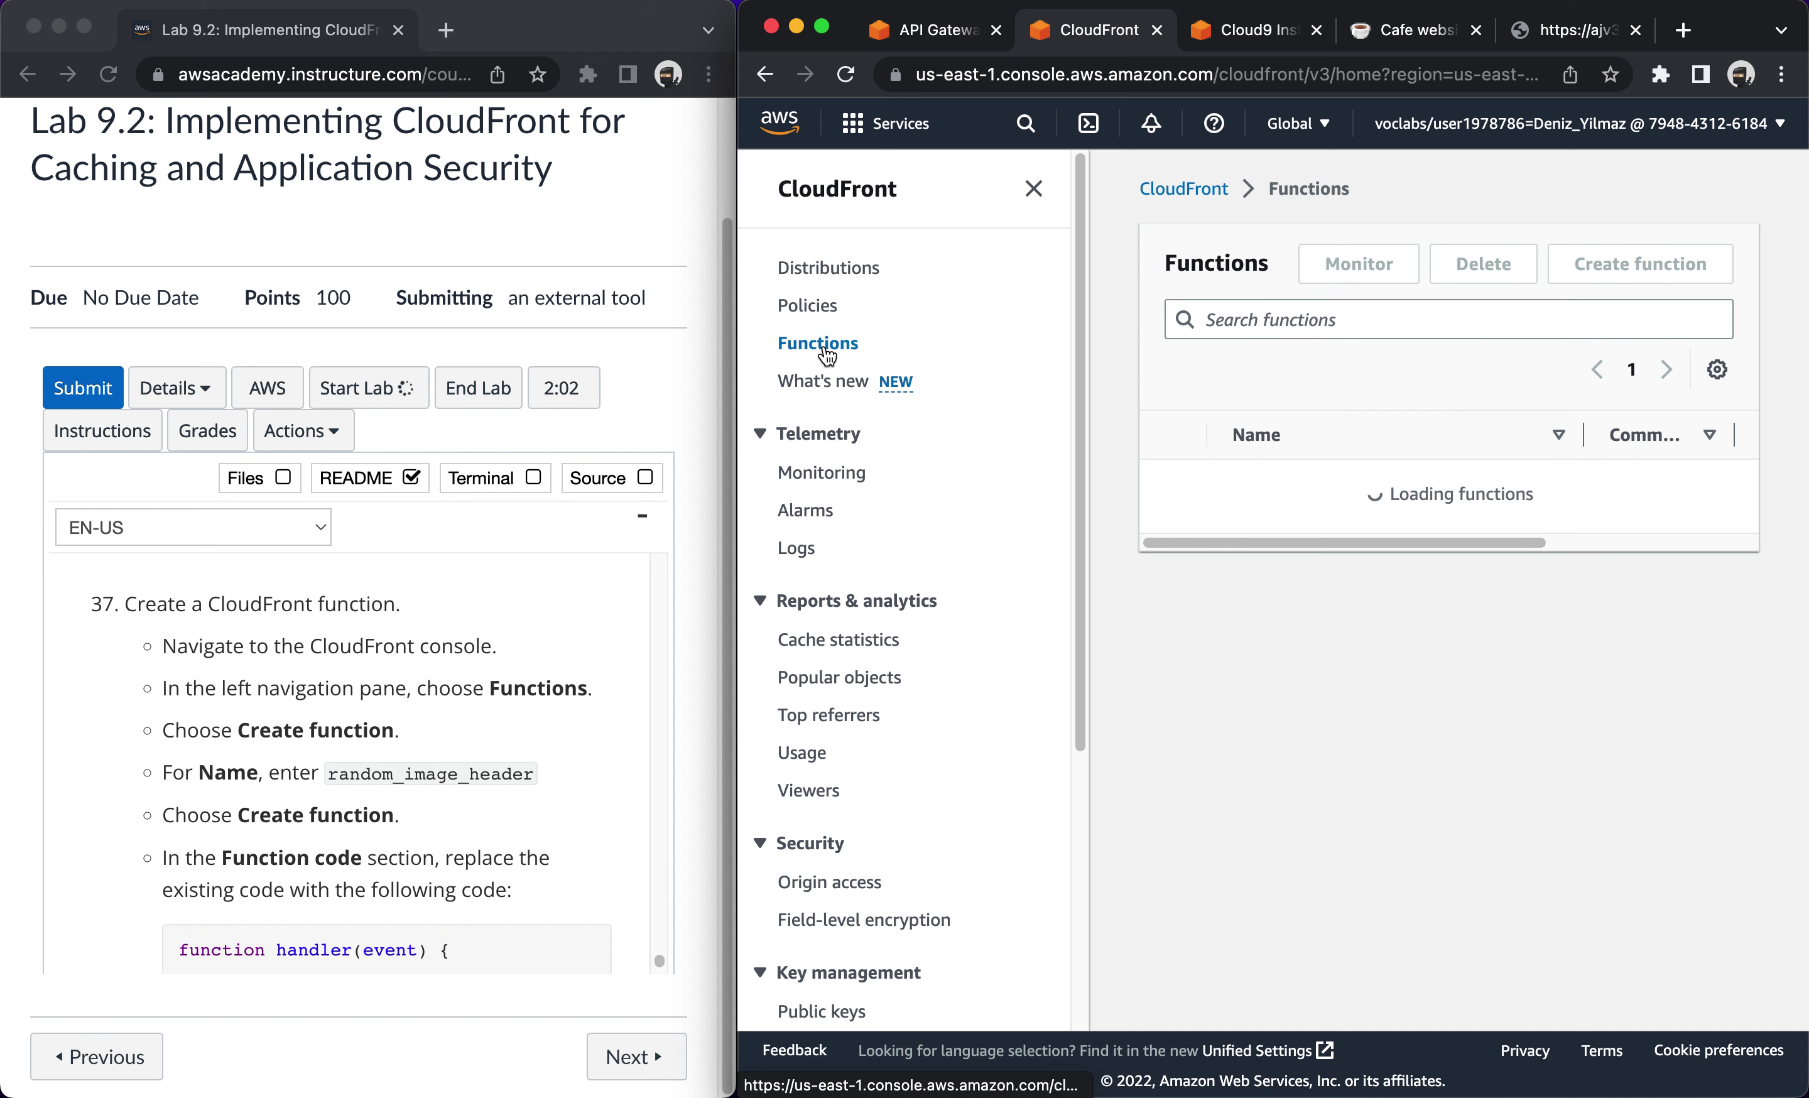
click(1033, 190)
Create a CloudFront function named random_image_header, copying the name from lab step 37.
click(334, 770)
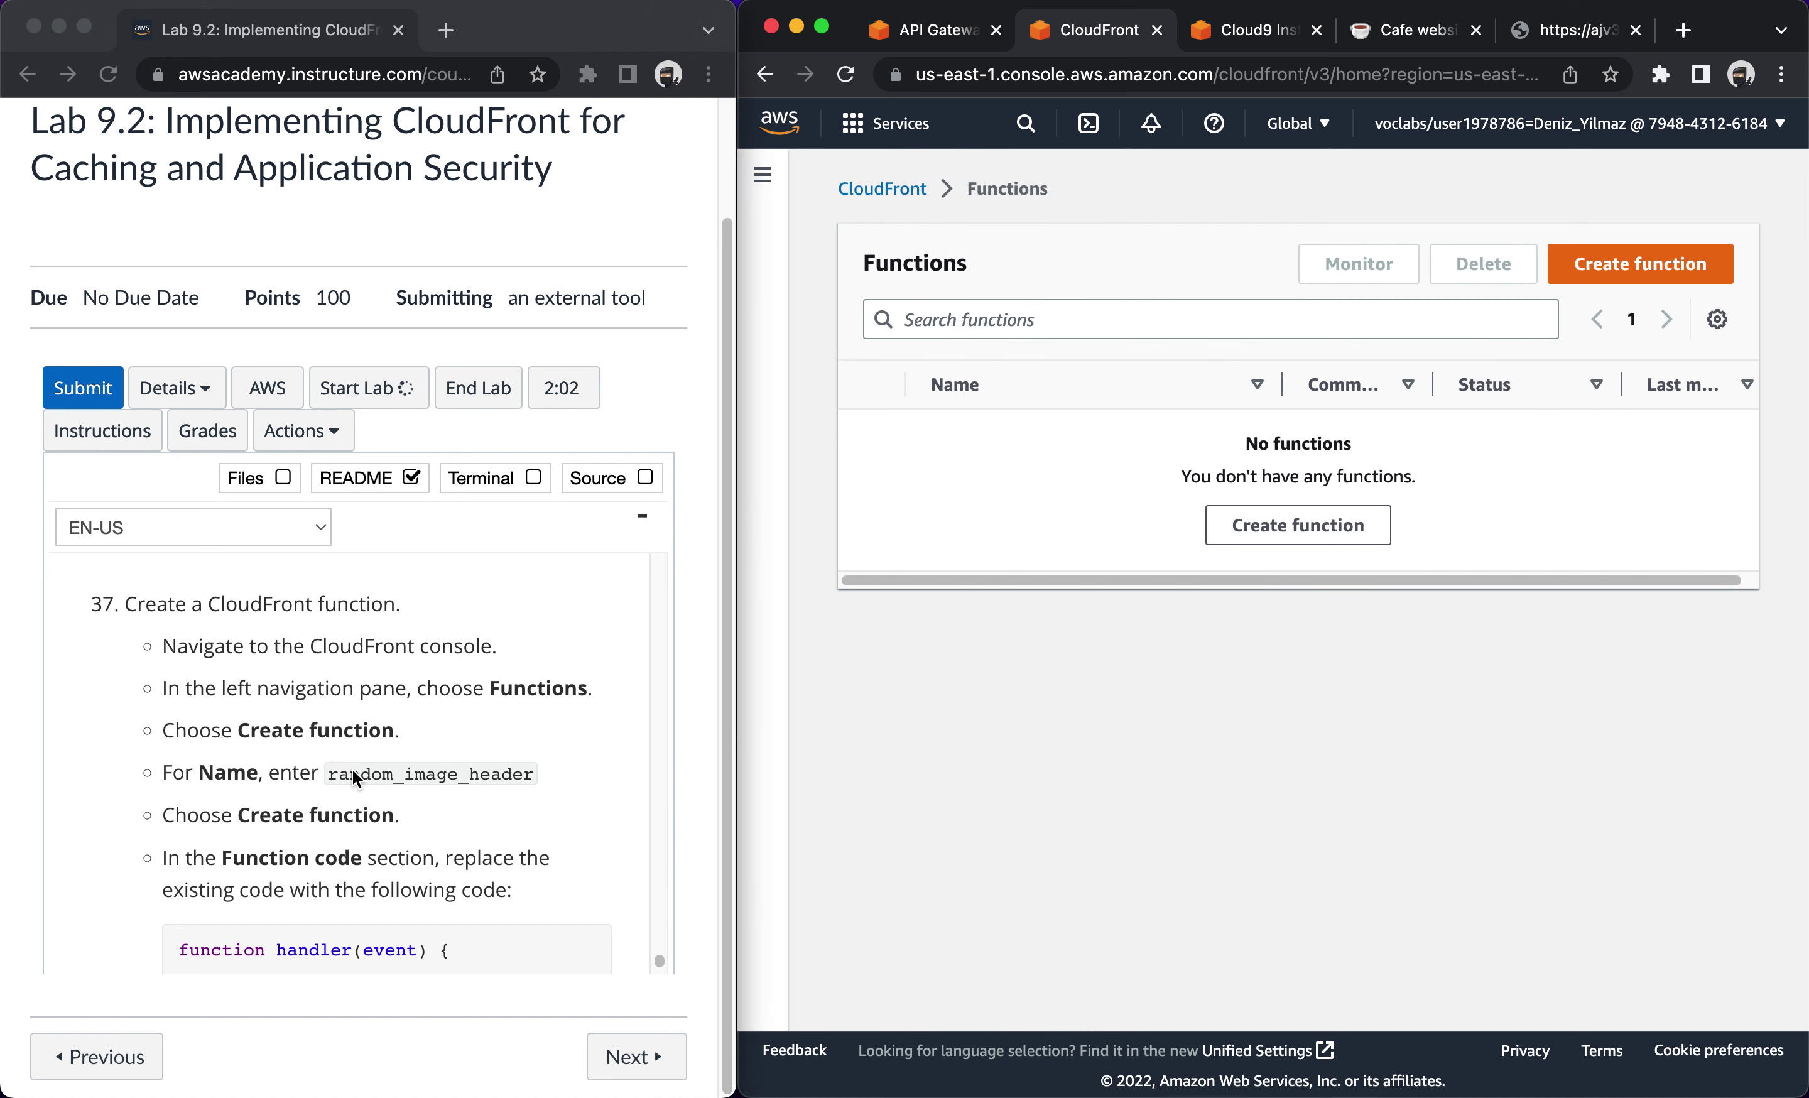
drag(330, 774, 533, 769)
key(super+c)
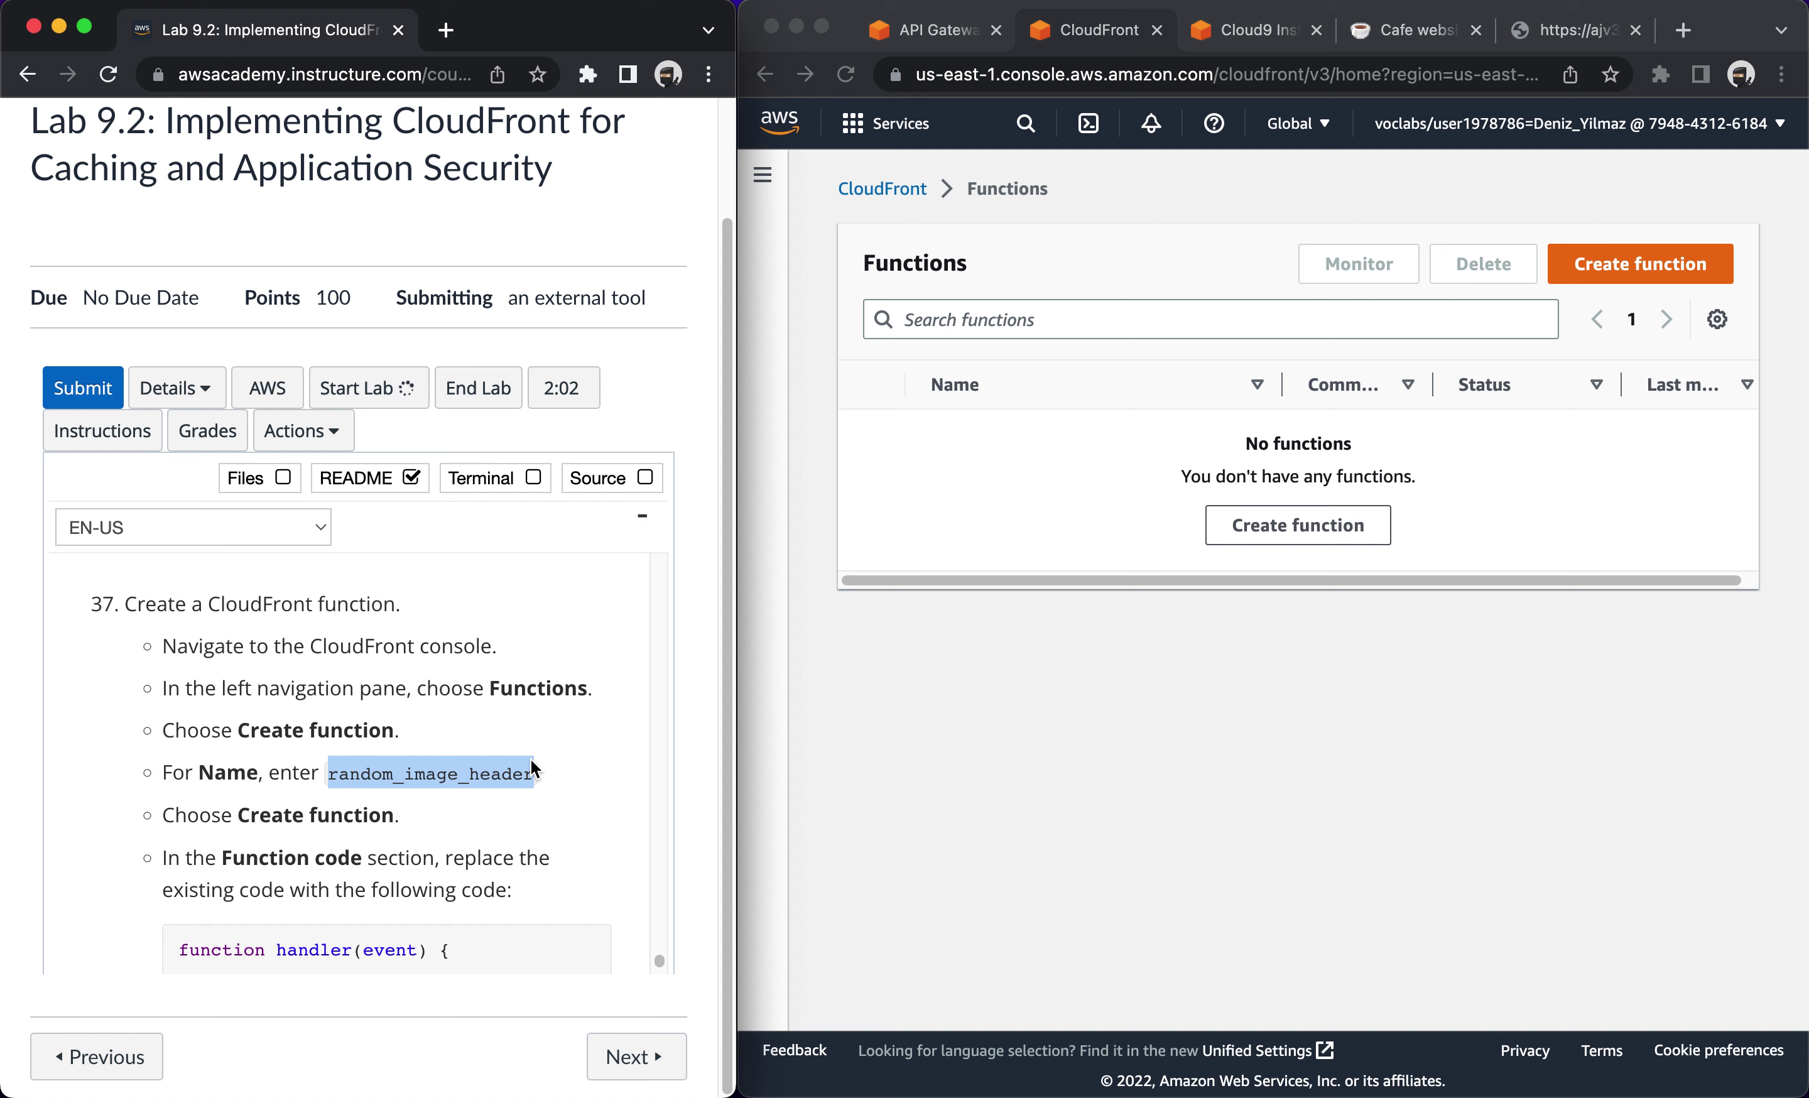
click(1286, 518)
click(1139, 475)
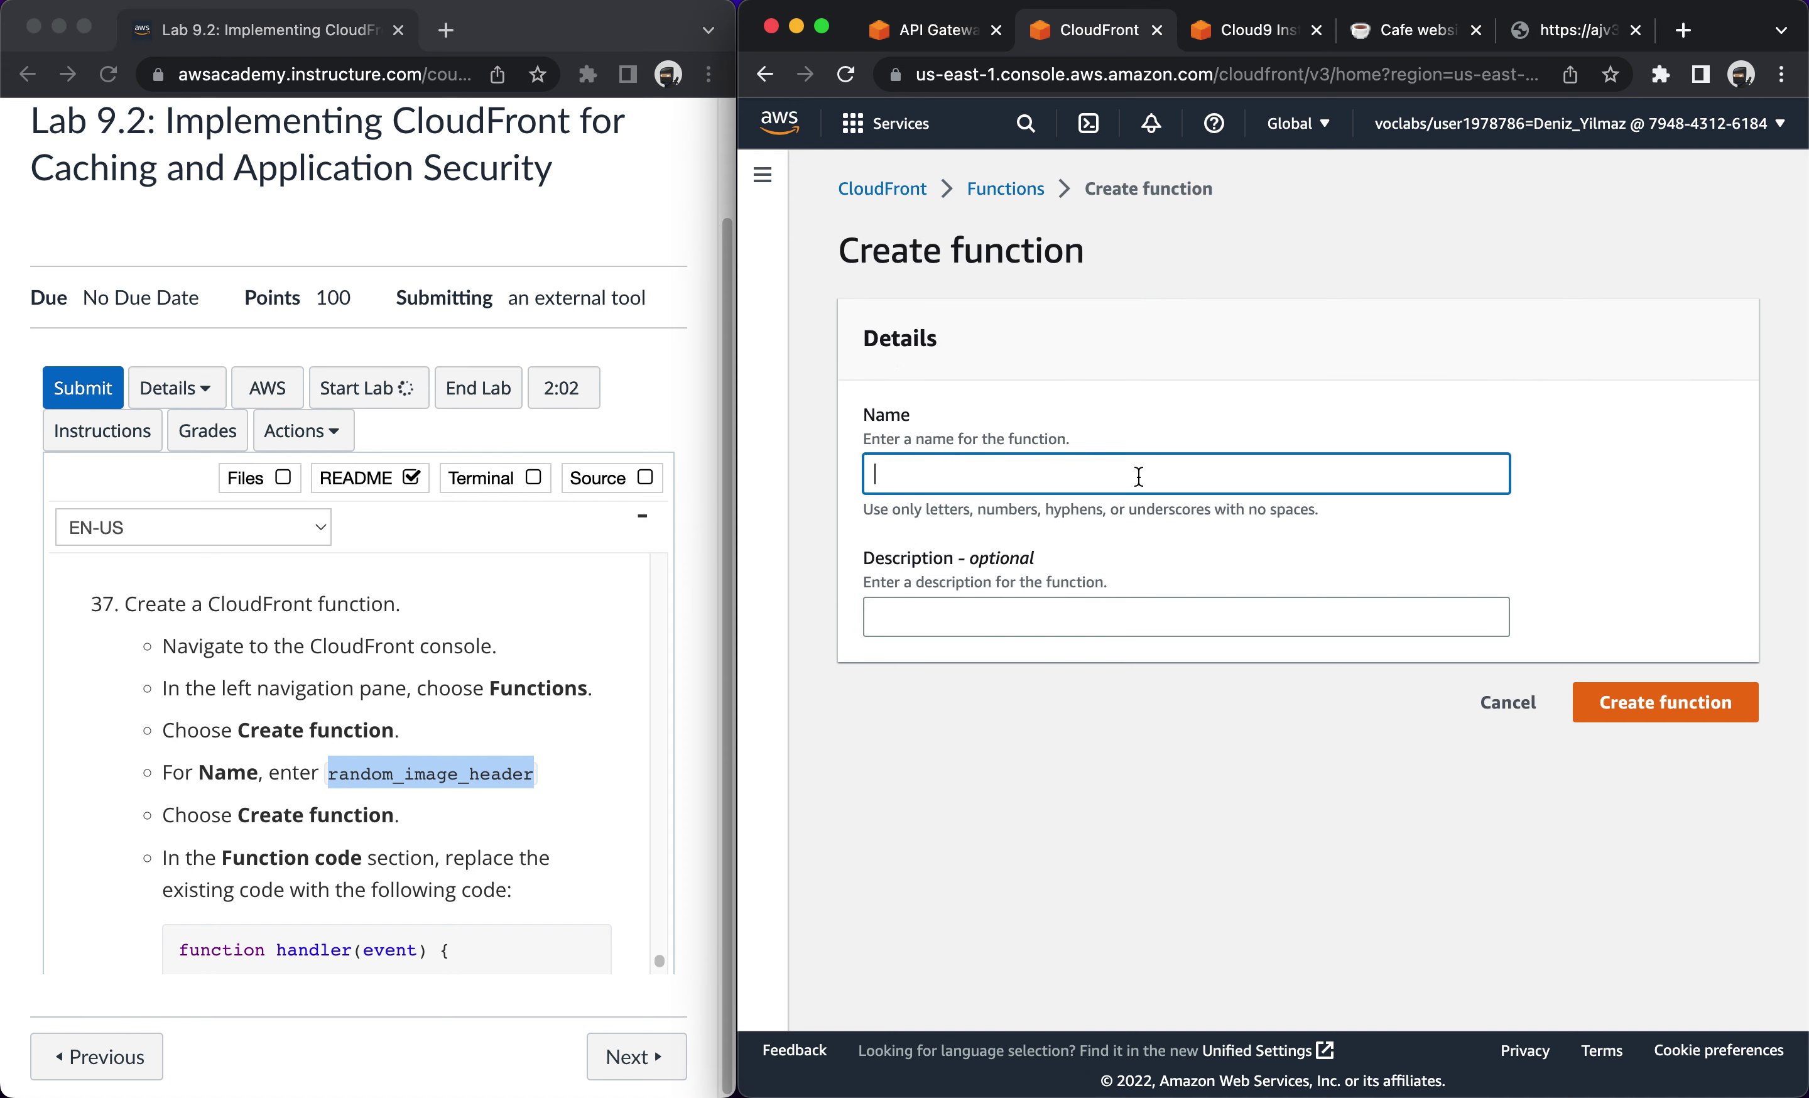
key(super+v)
scroll(322, 833, down, 2)
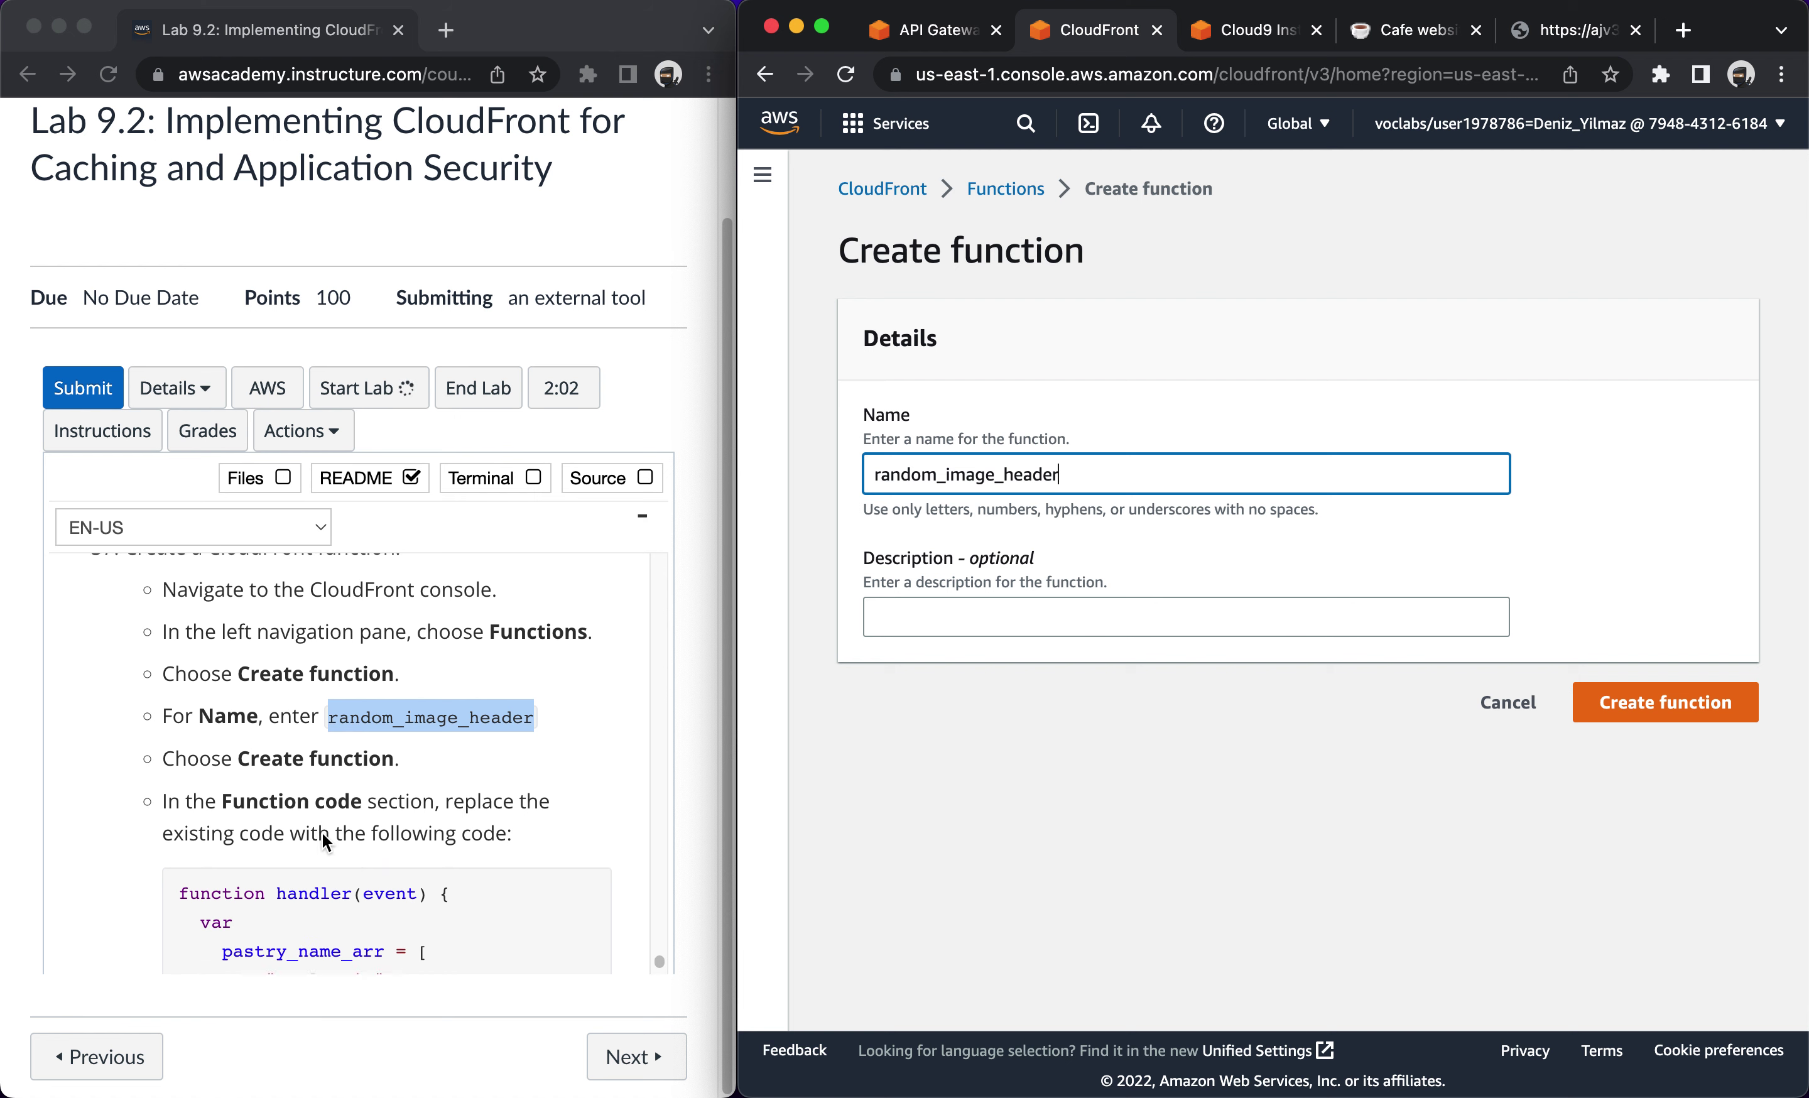
click(1664, 702)
Copy the complete handler(event) function code from lab step 37, from its opening line to the closing brace.
scroll(250, 800, down, 3)
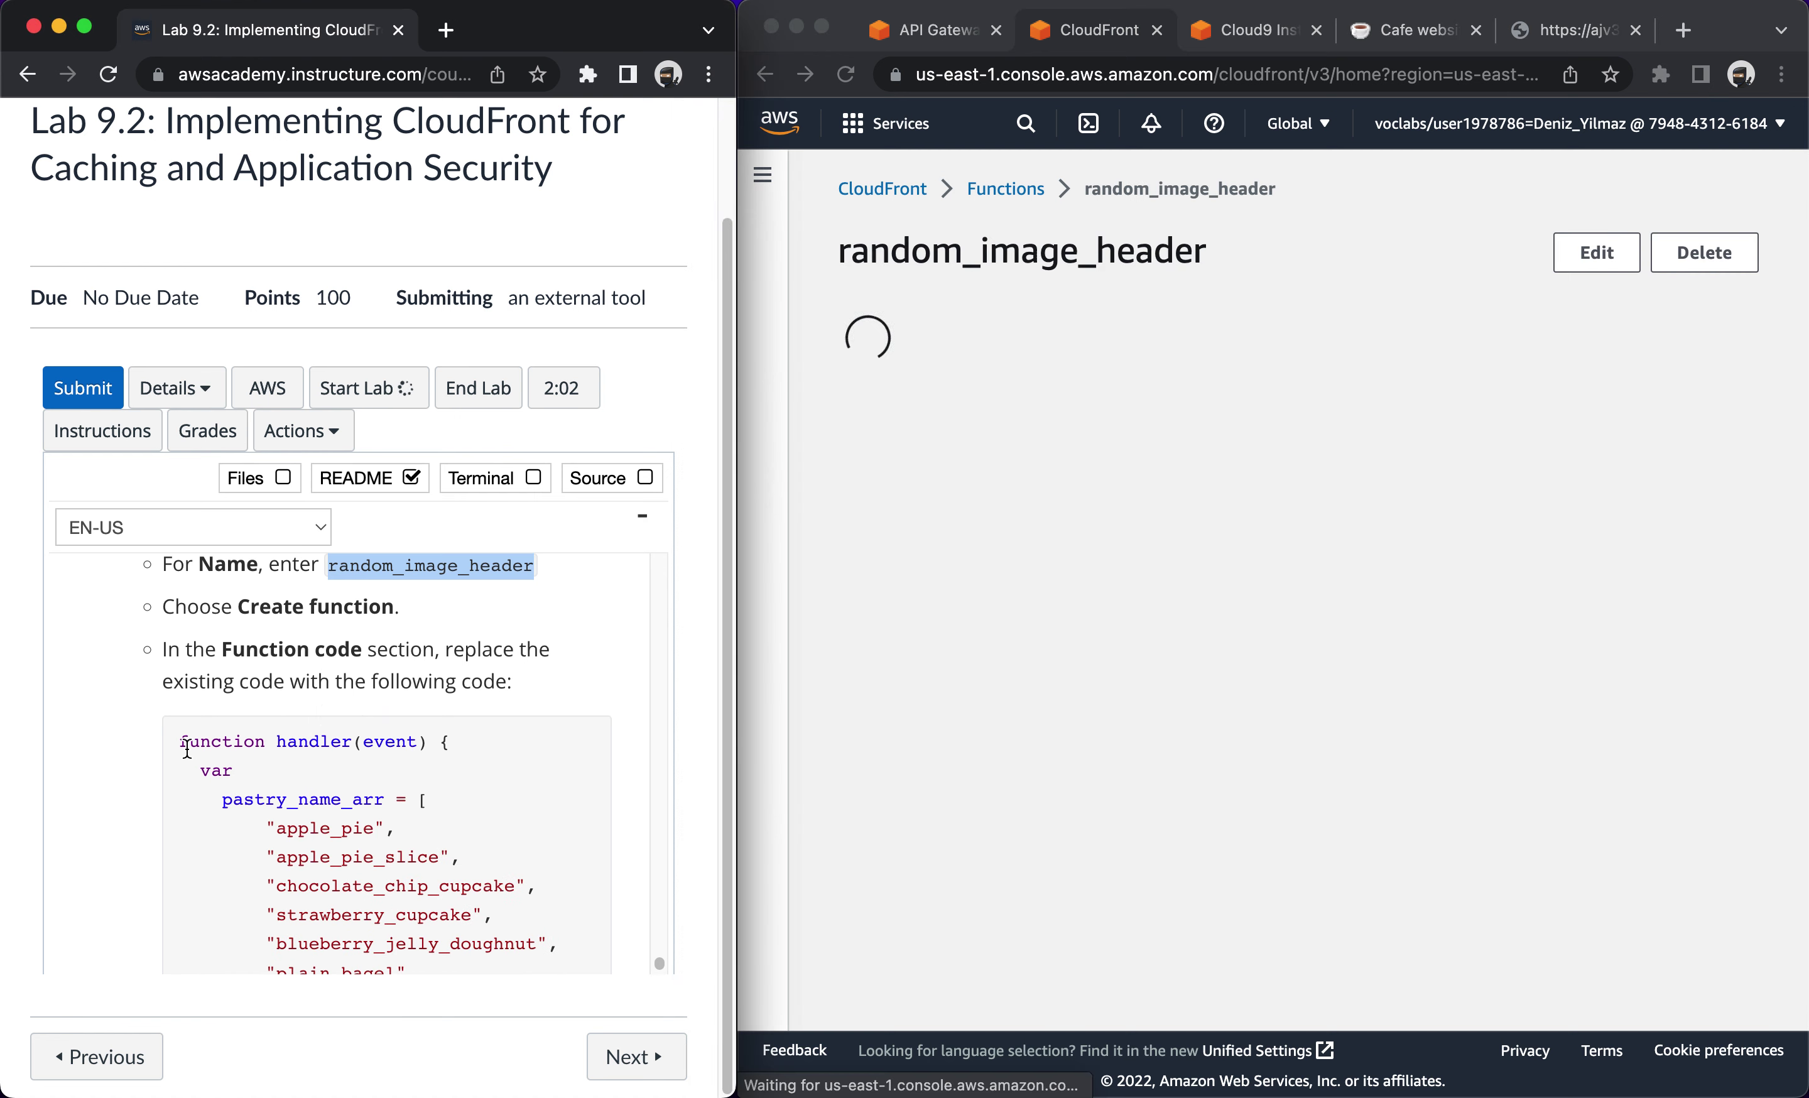
drag(180, 741, 364, 1007)
key(super+c)
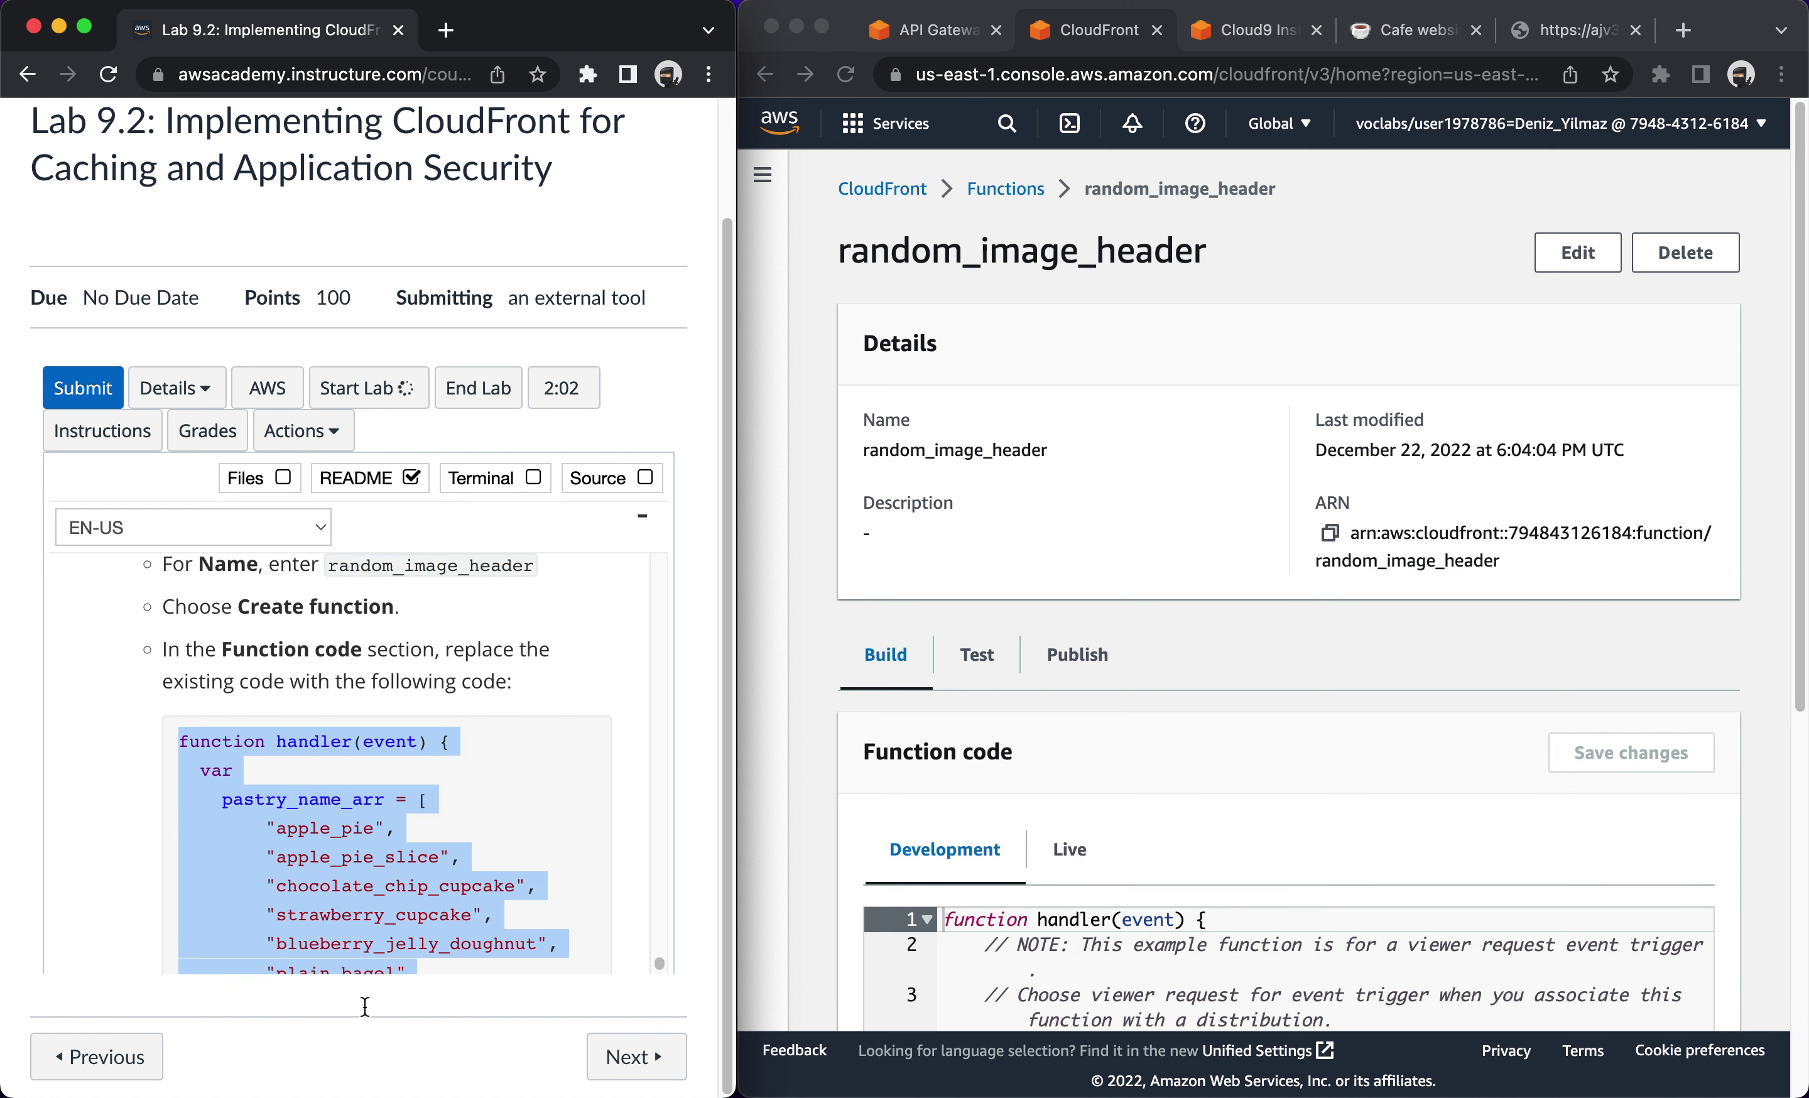
scroll(370, 931, down, 10)
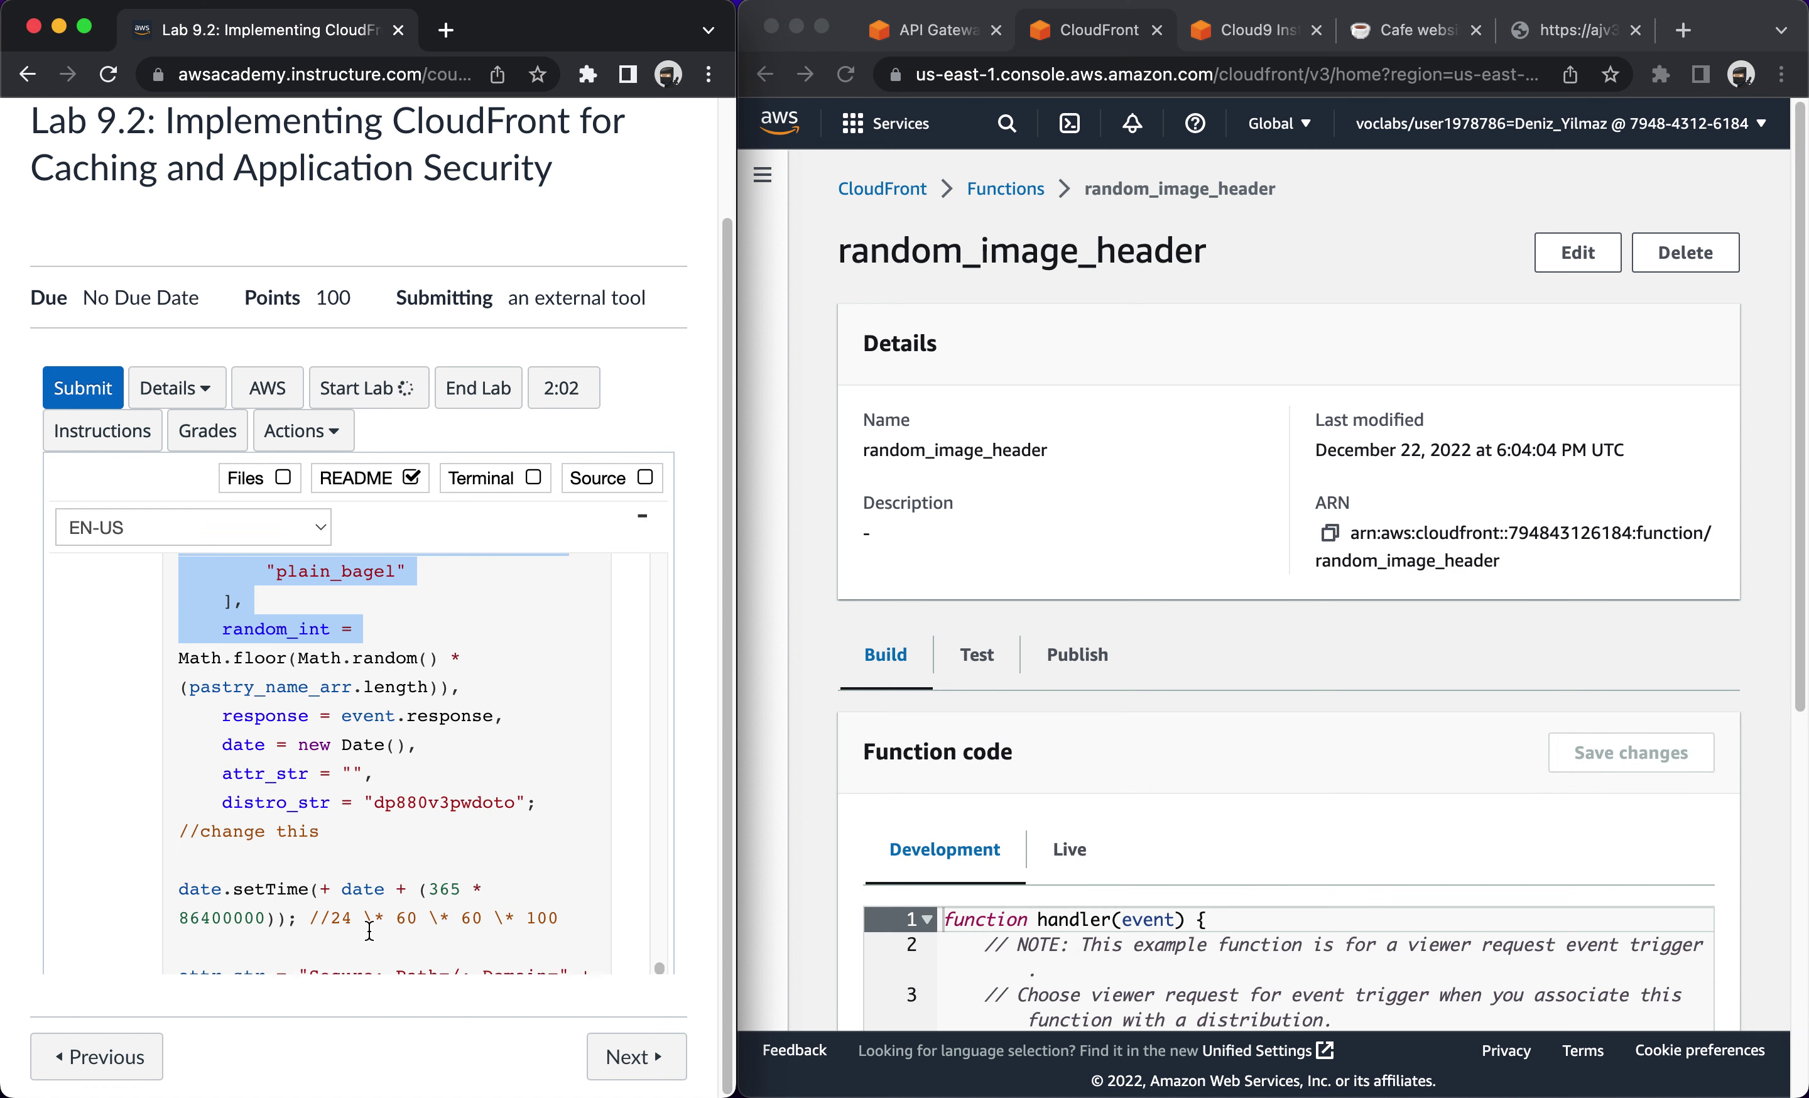
scroll(370, 931, down, 5)
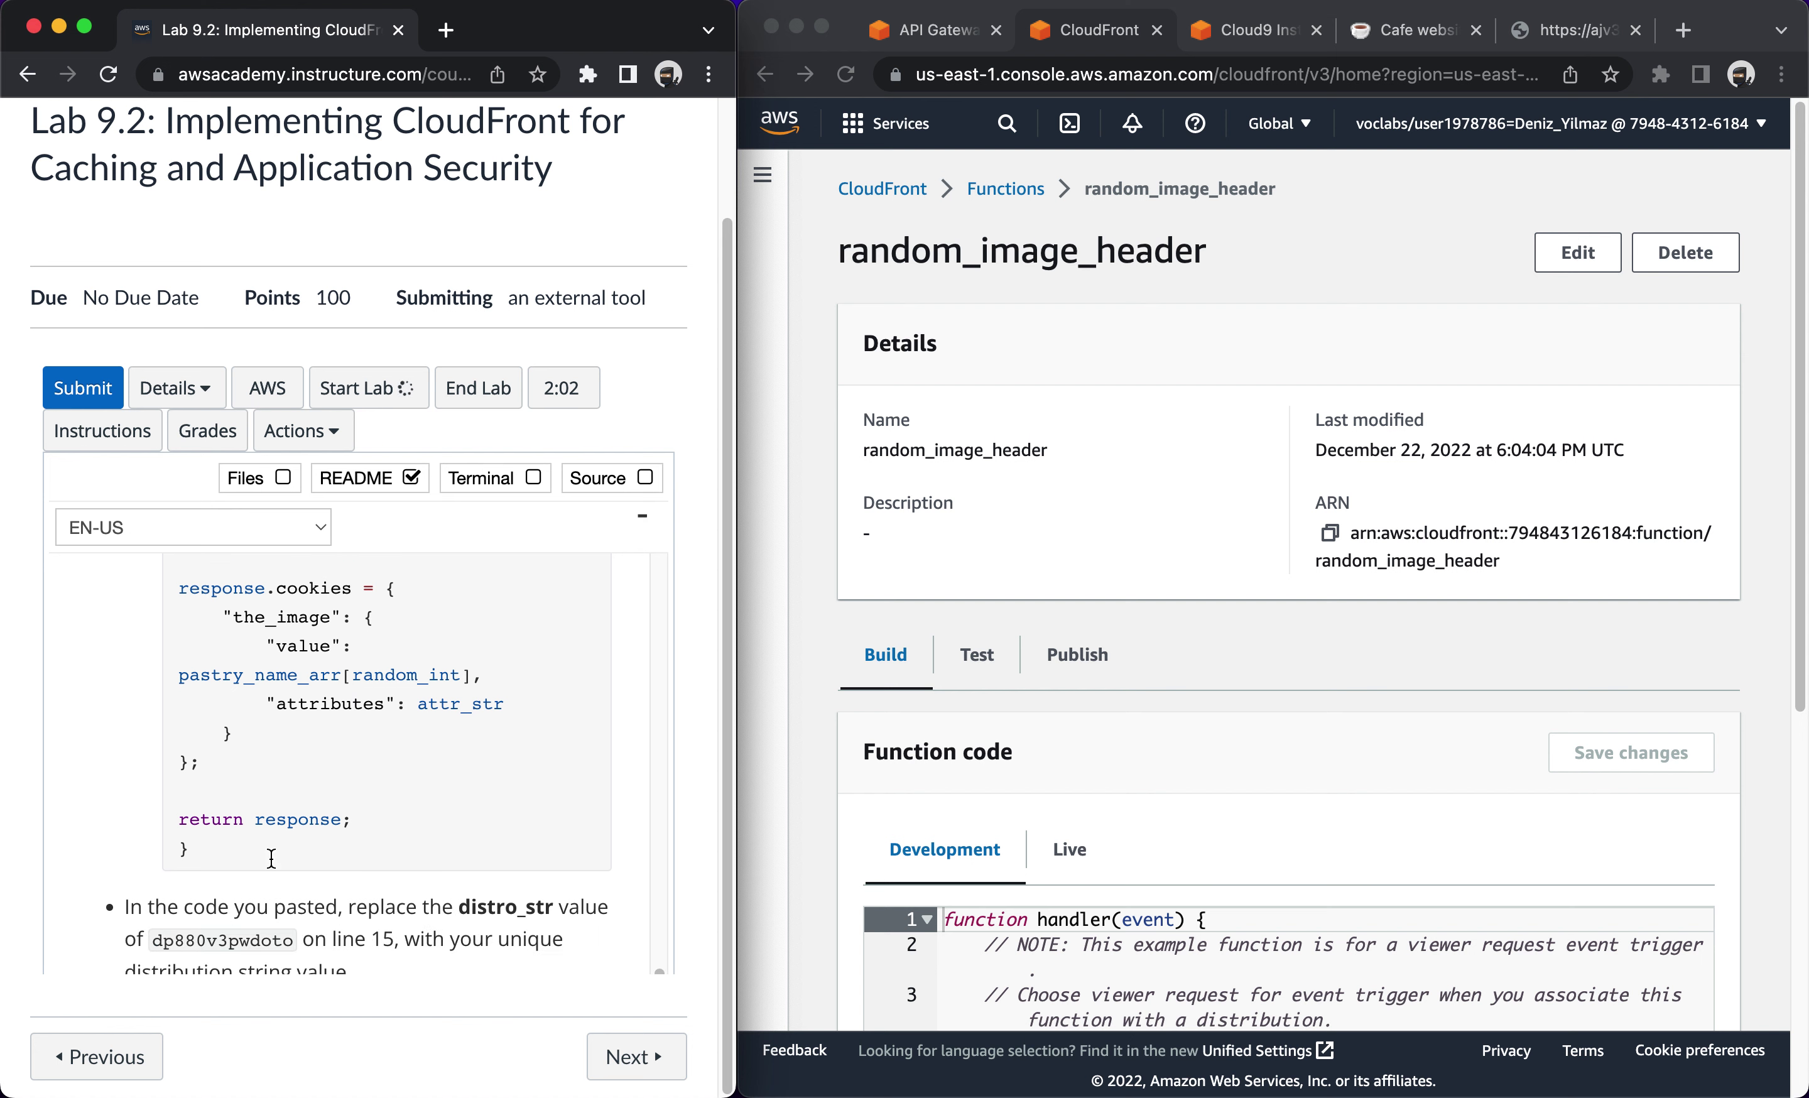
drag(298, 858, 189, 966)
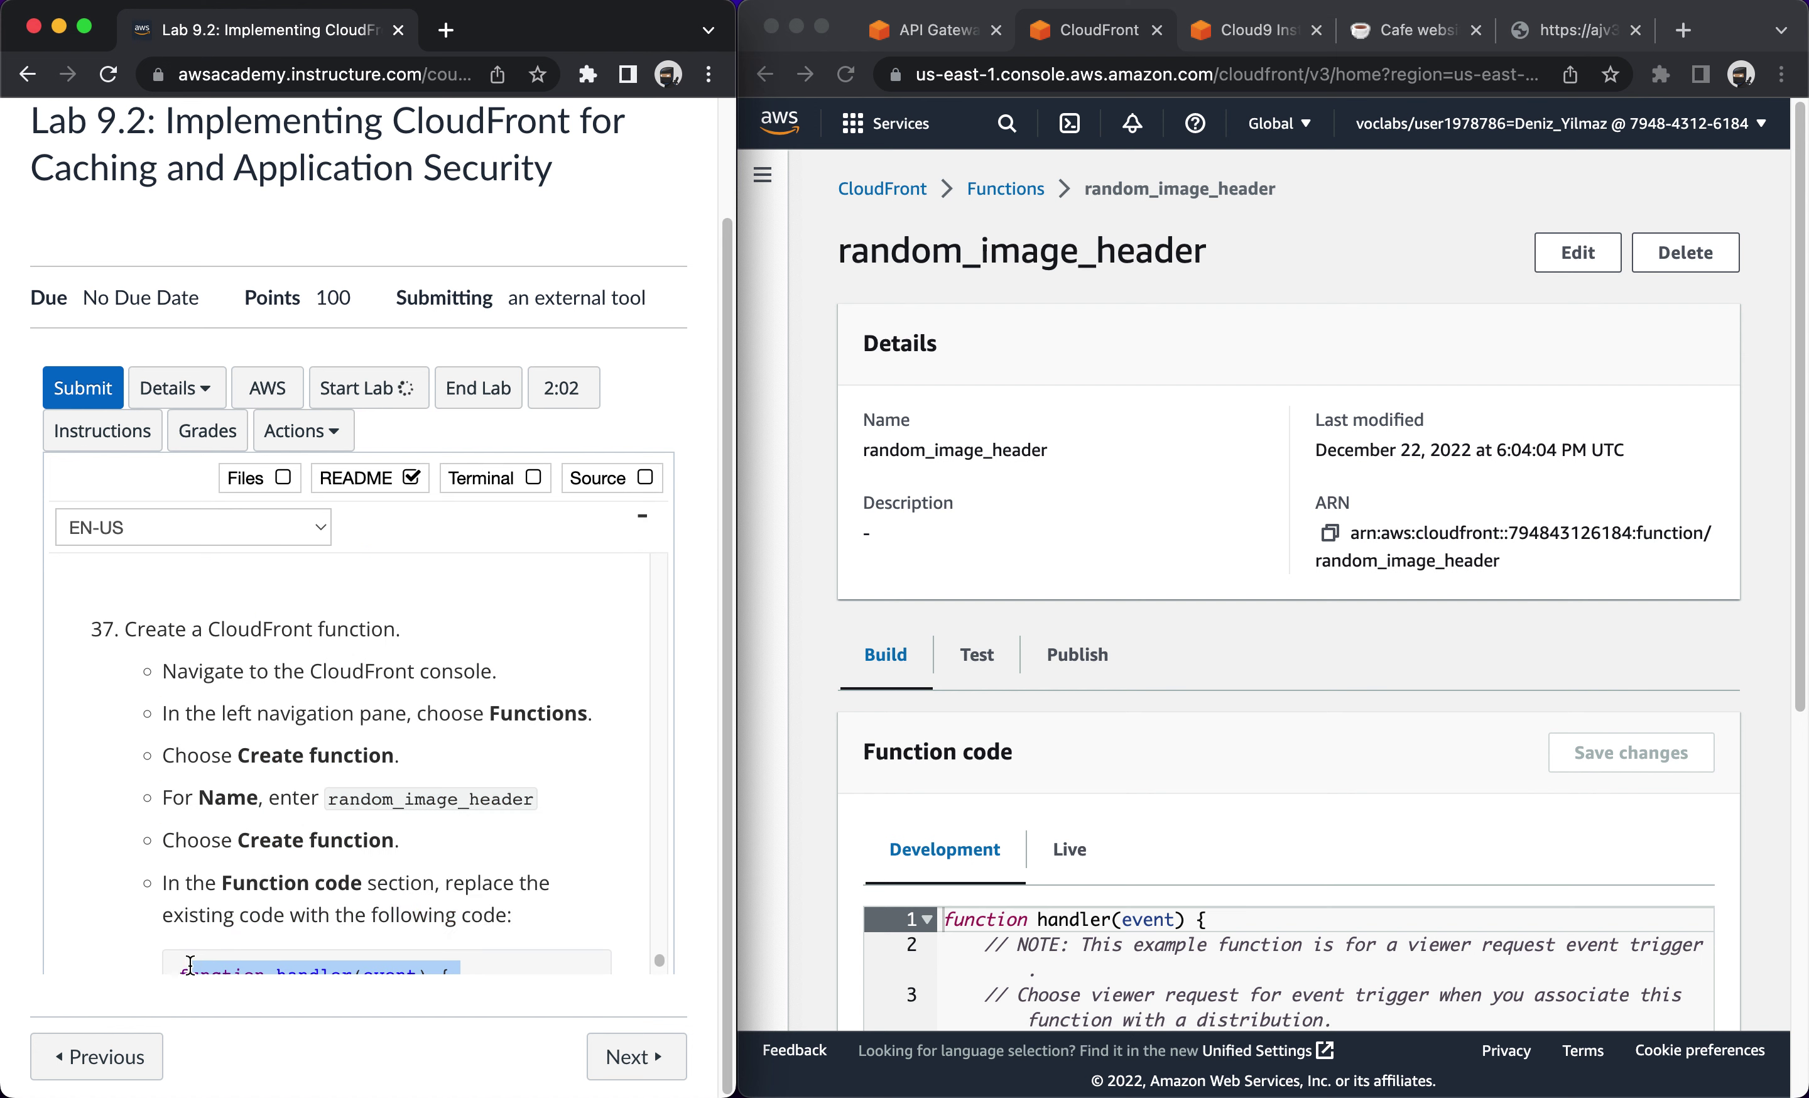
scroll(184, 947, down, 3)
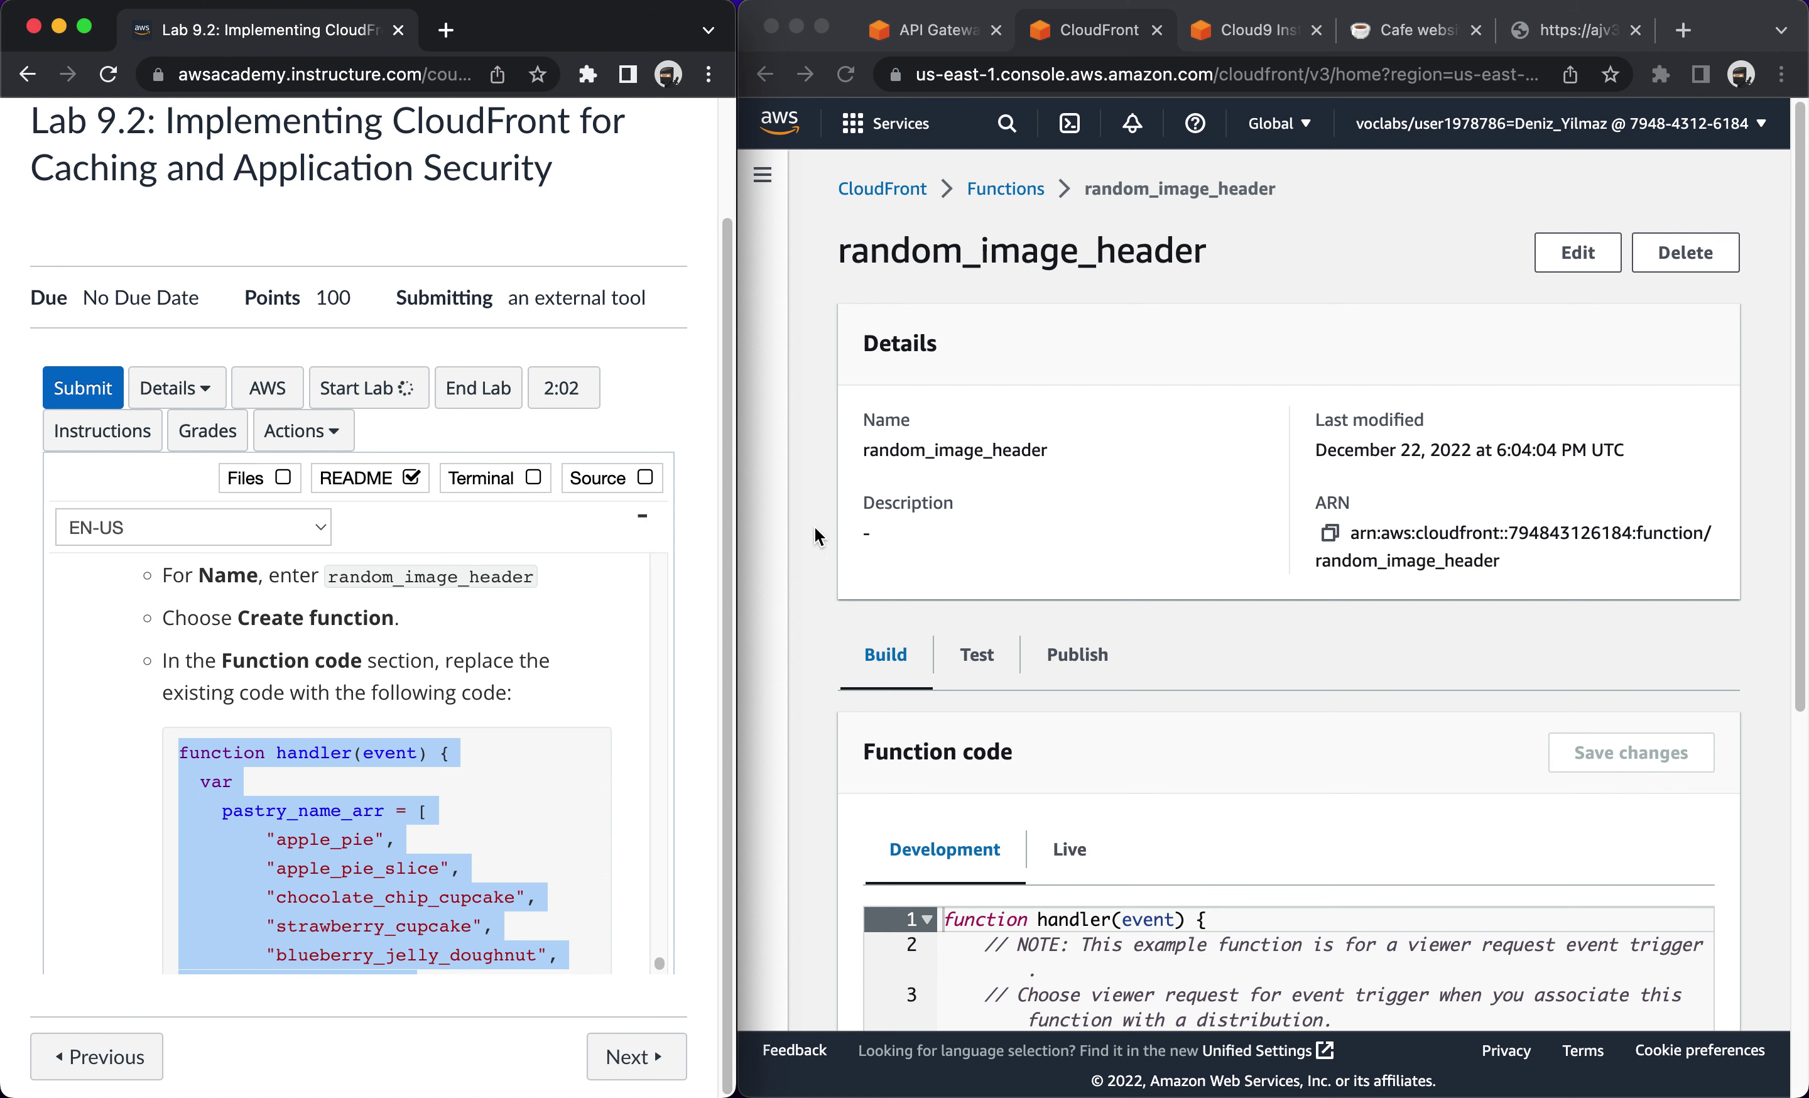
Replace all of random_image_header's development code with the copied handler code and save the changes.
scroll(1017, 487, down, 5)
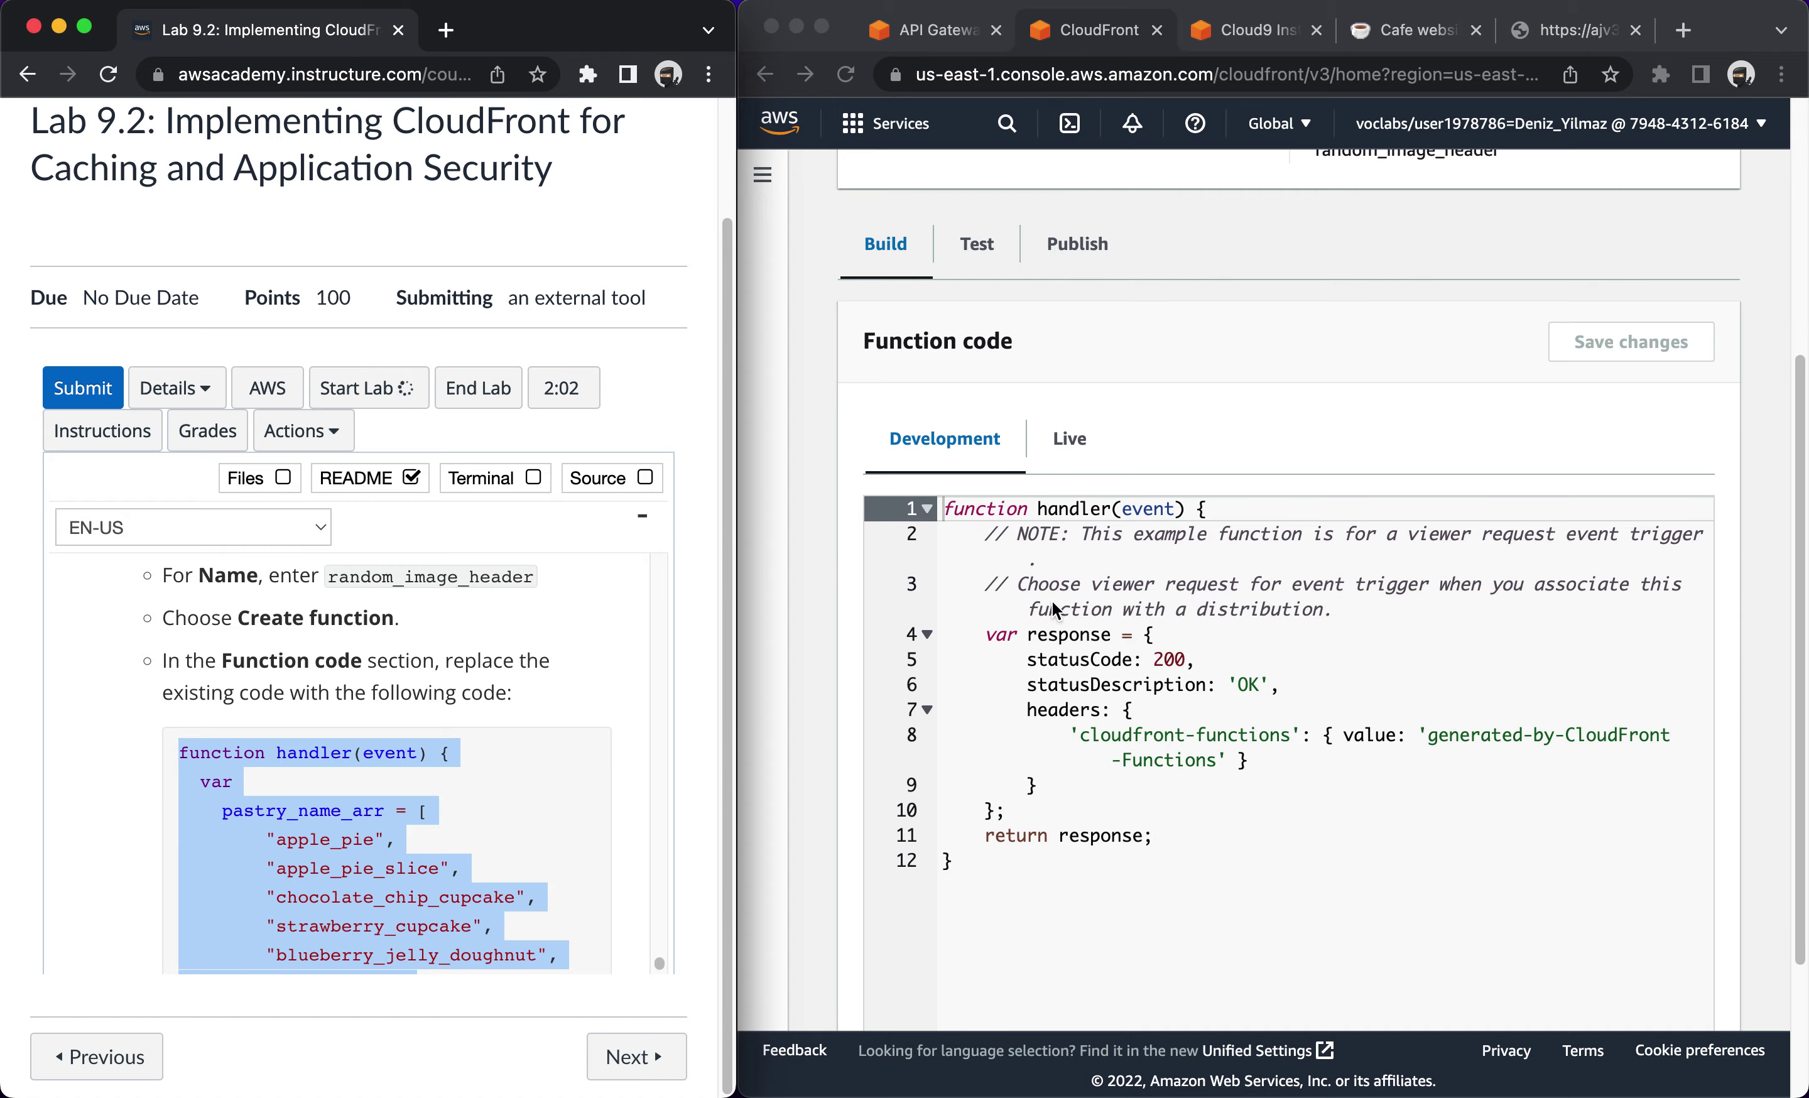
click(1055, 603)
click(1090, 611)
scroll(1091, 611, down, 3)
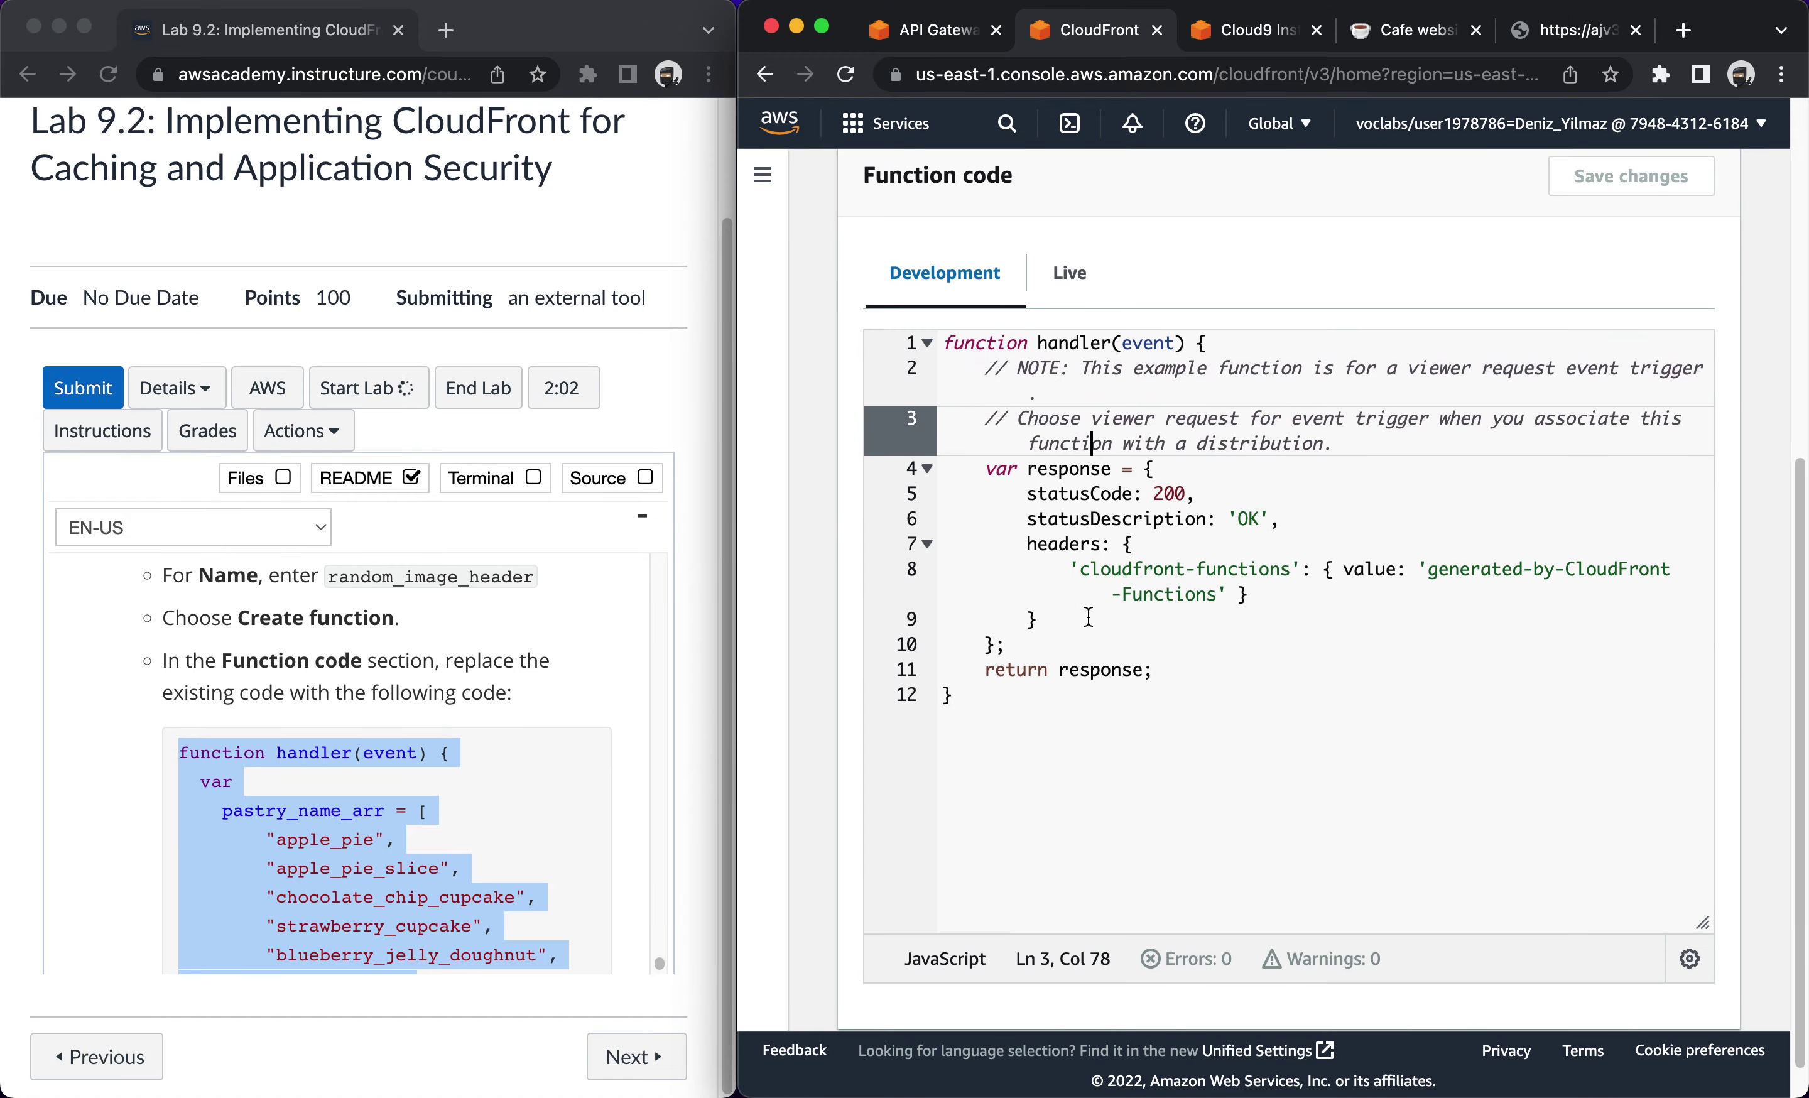
key(super+a)
key(super+v)
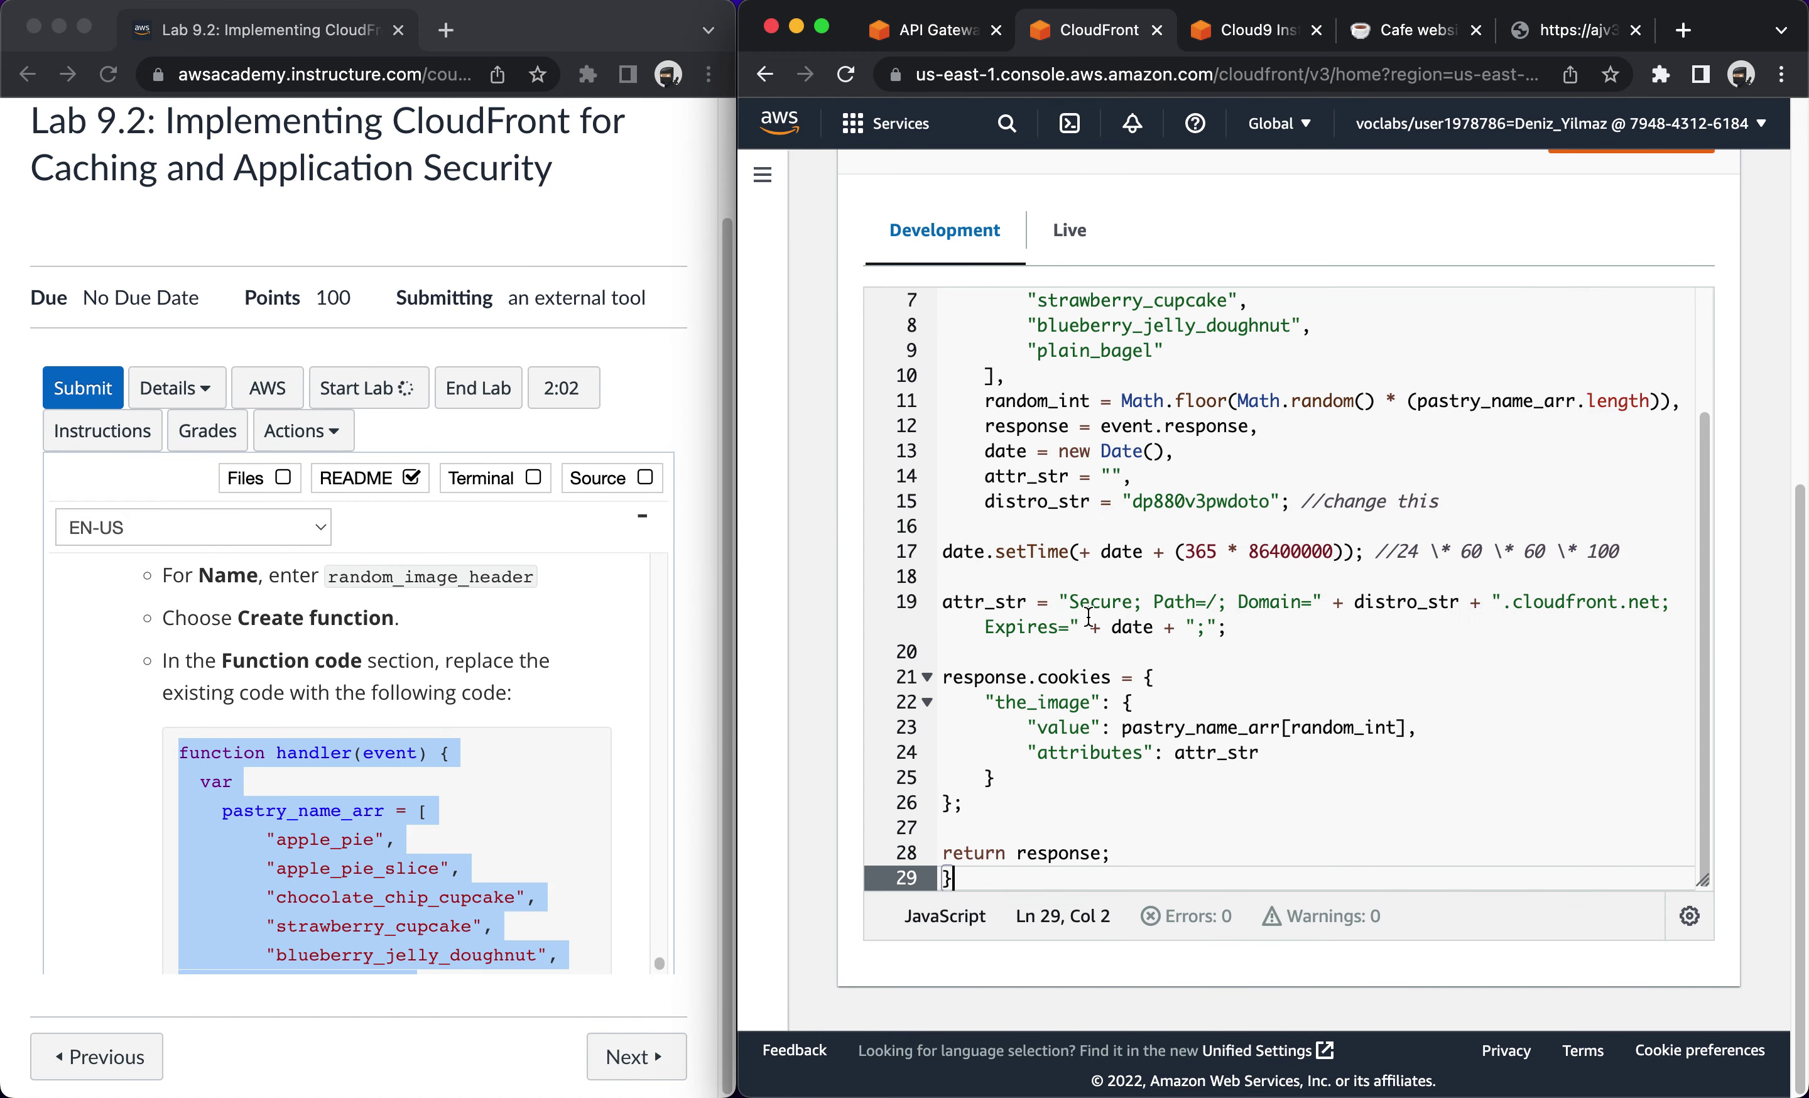
scroll(1583, 584, up, 10)
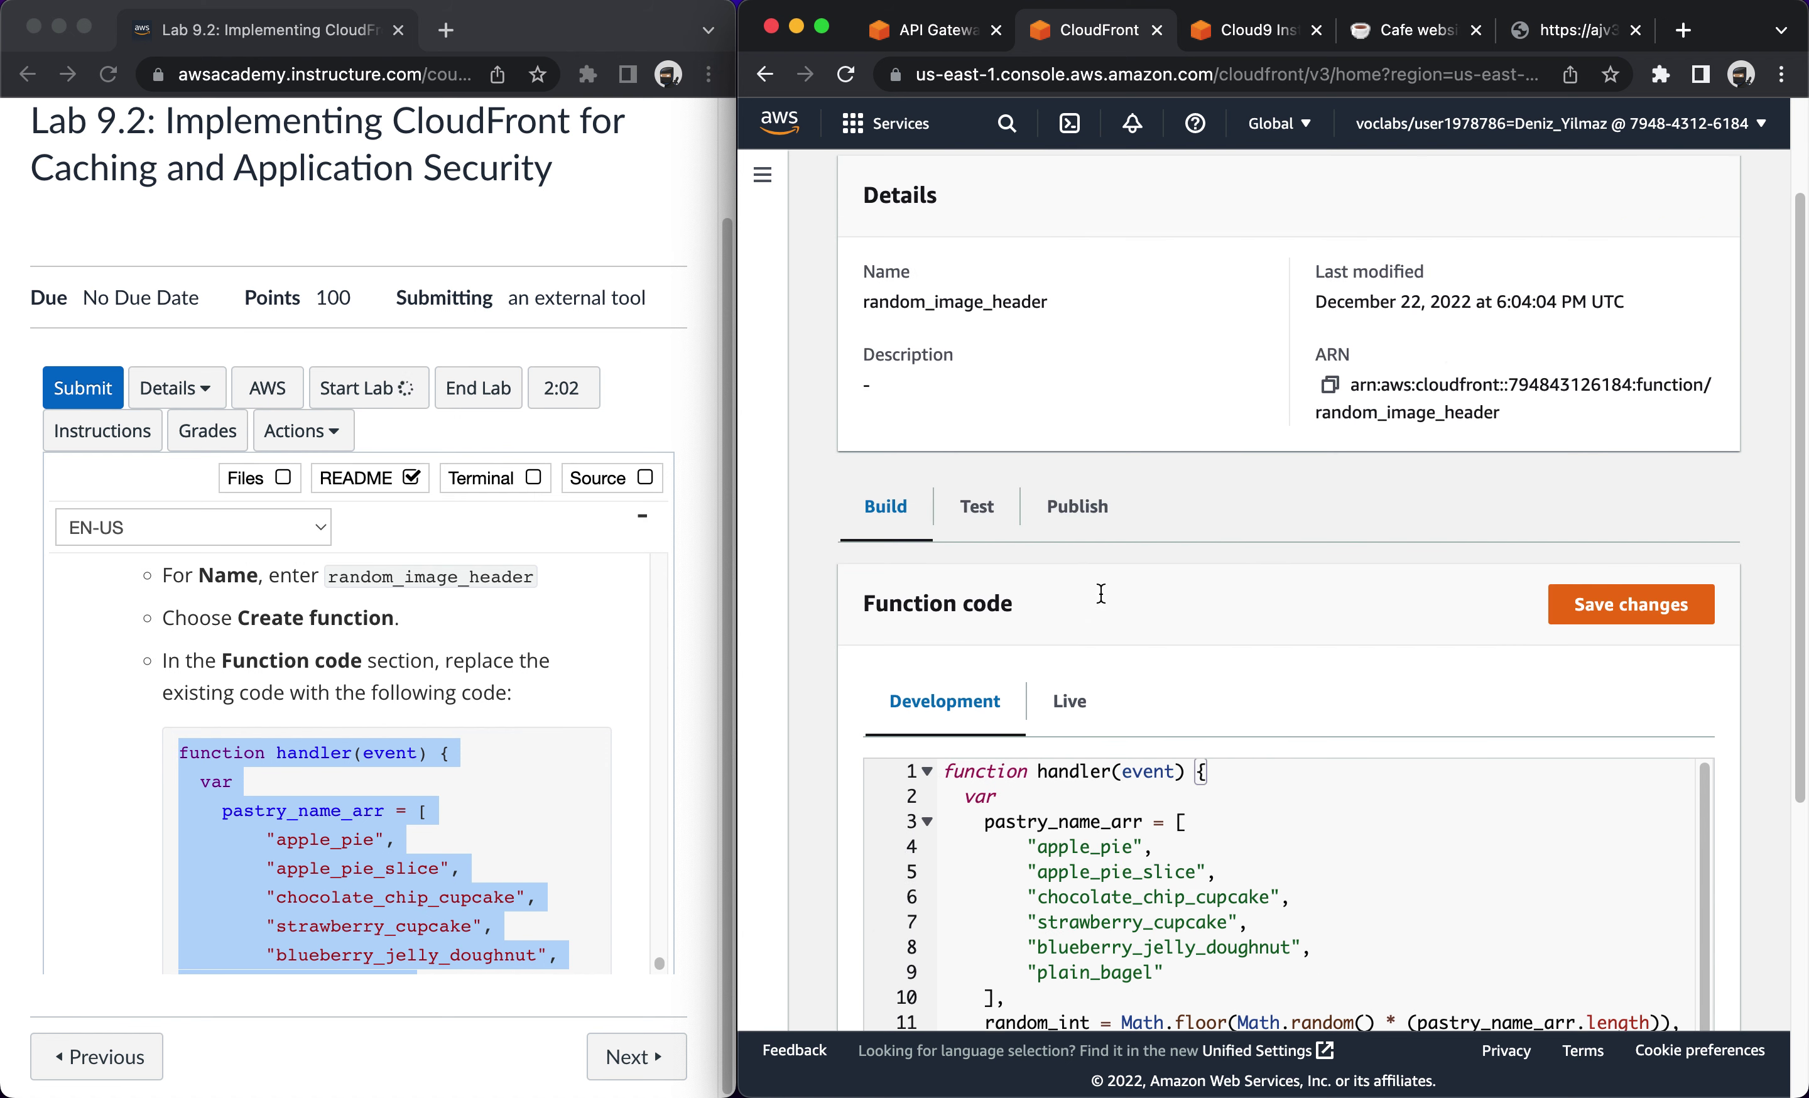
click(1592, 620)
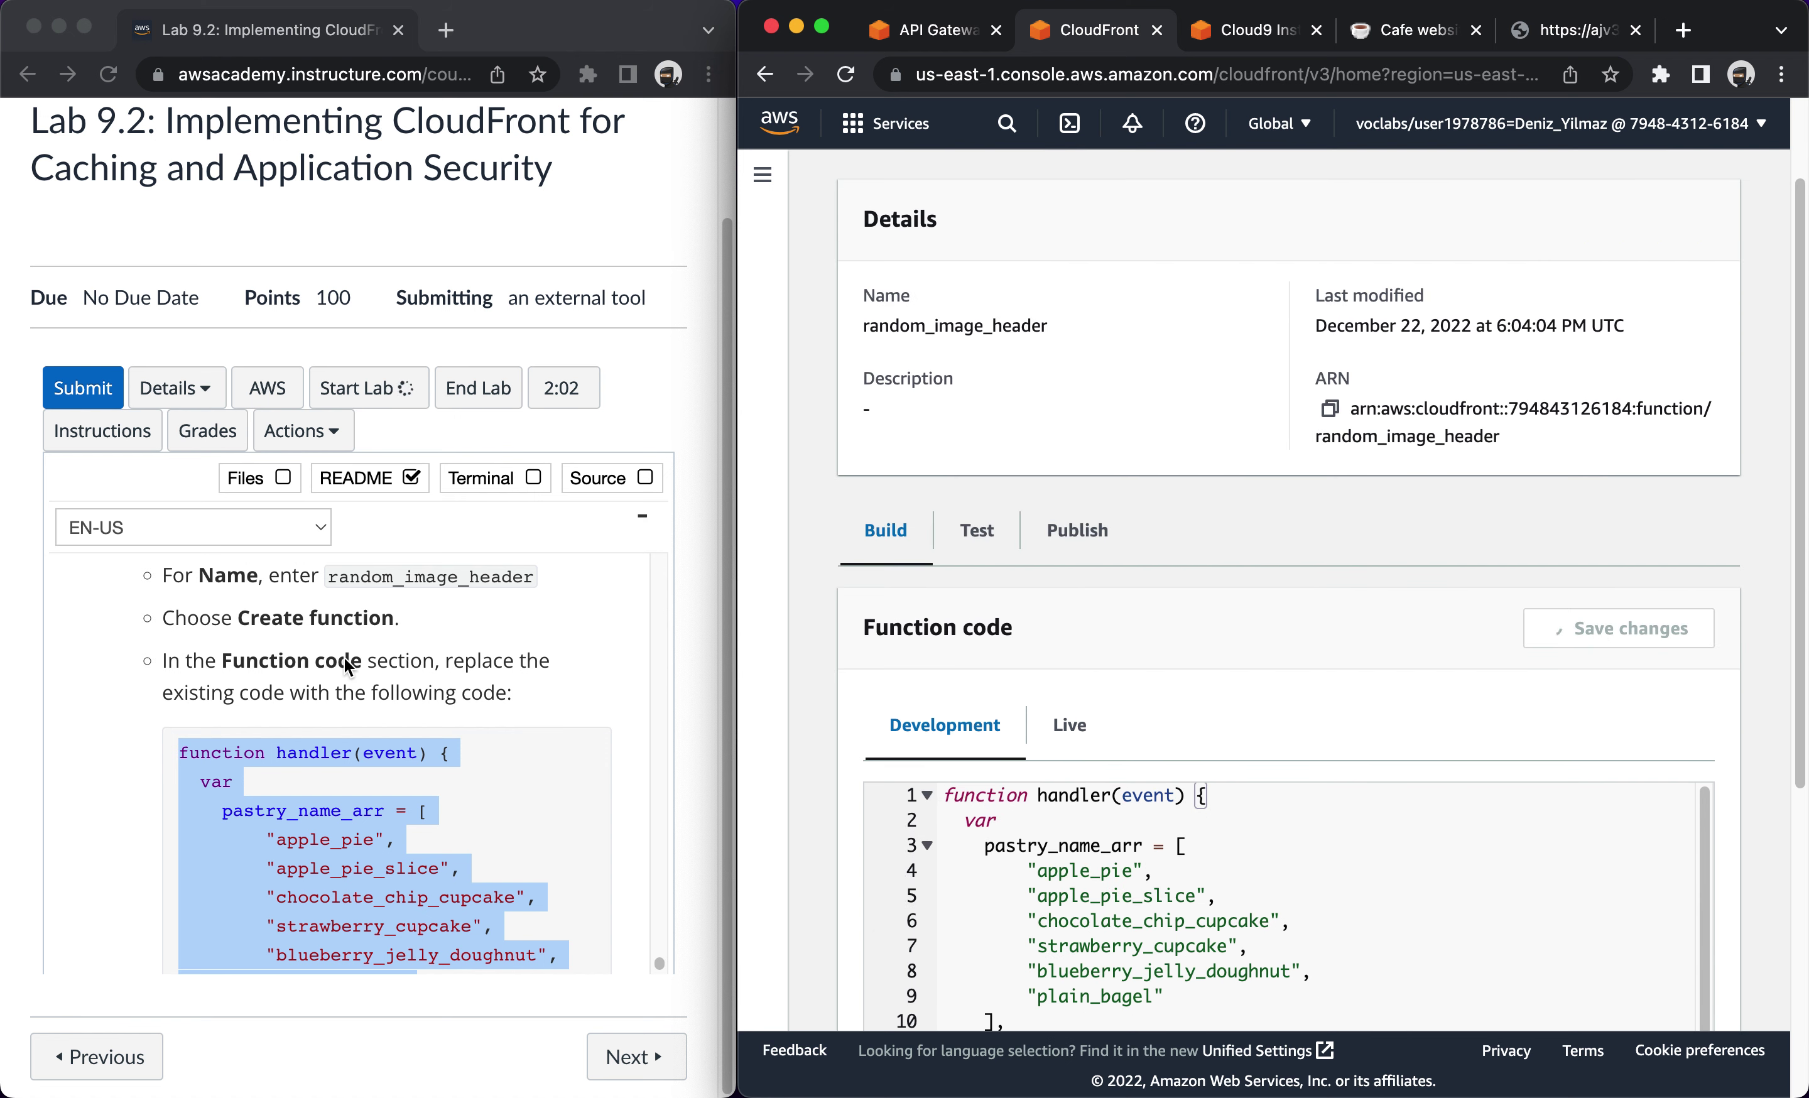
Check the lab's distro_str instruction for line 15, copy the café website's CloudFront URL, and return to the function code.
scroll(345, 657, down, 15)
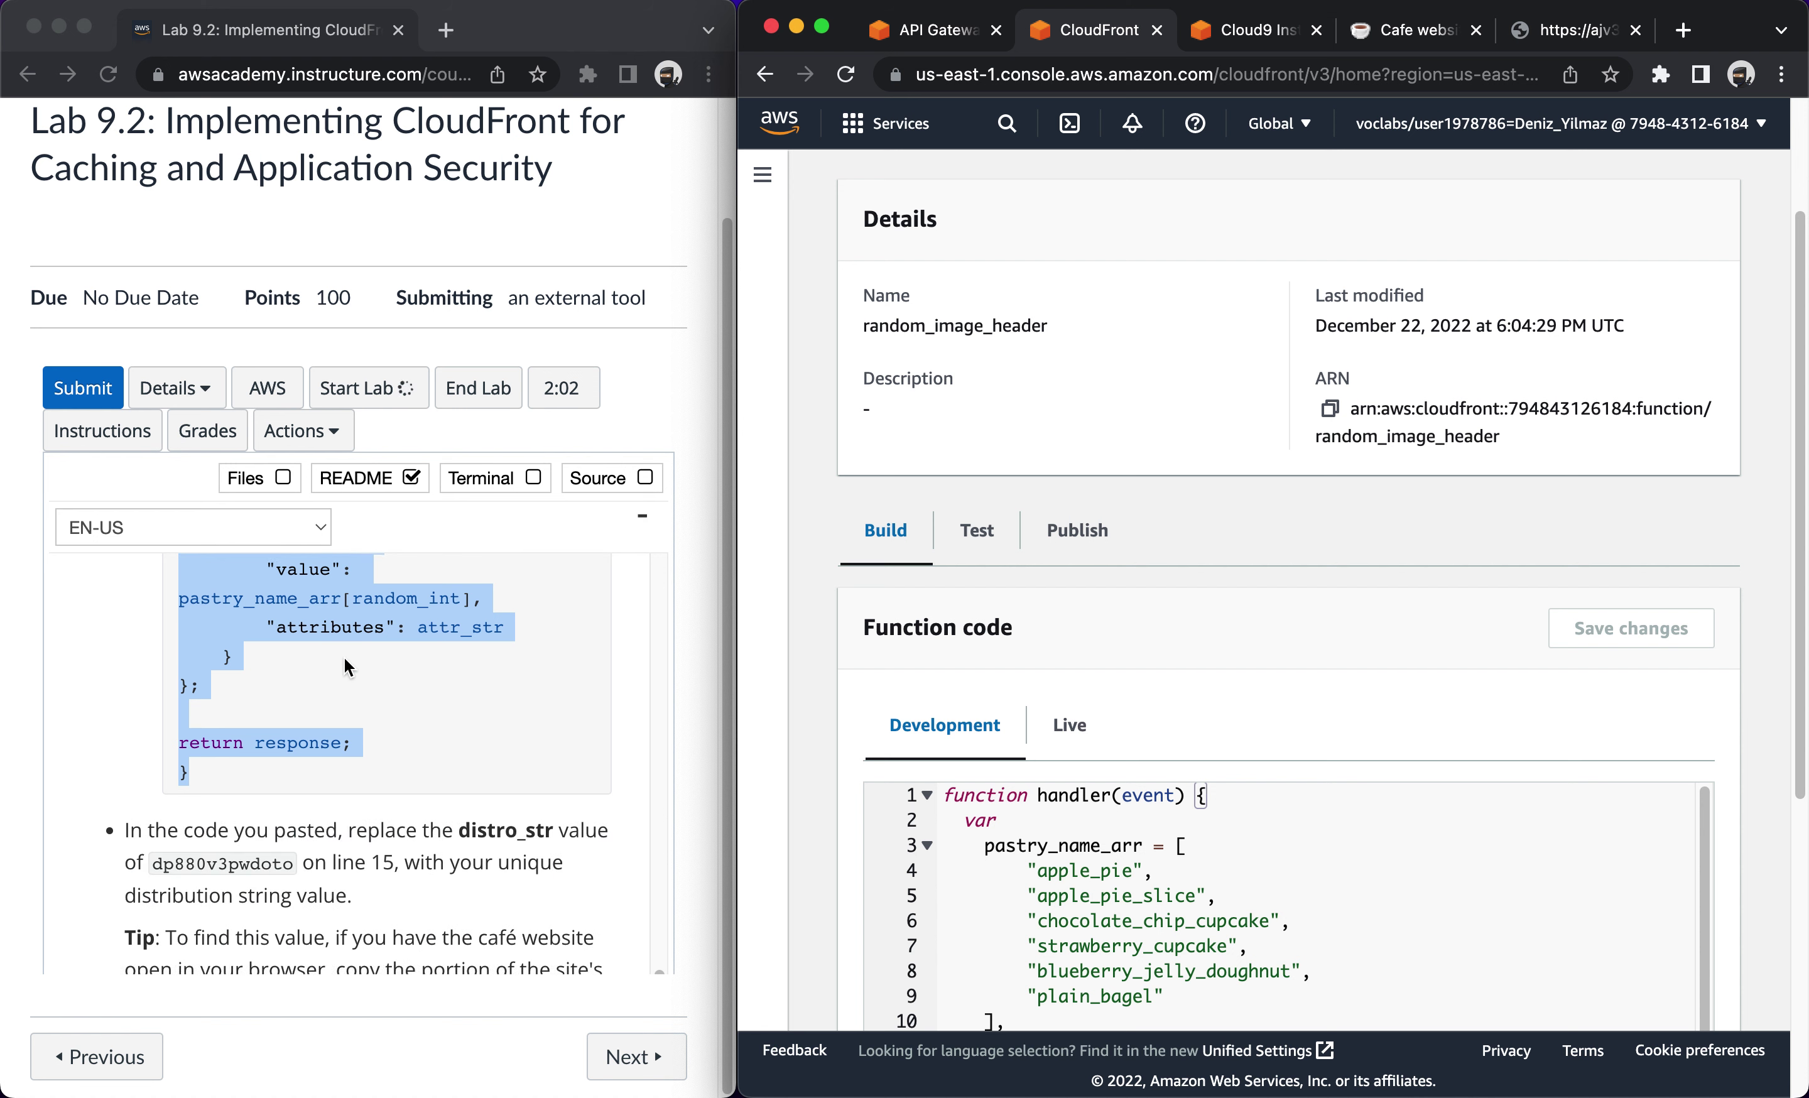
scroll(345, 657, down, 2)
click(387, 788)
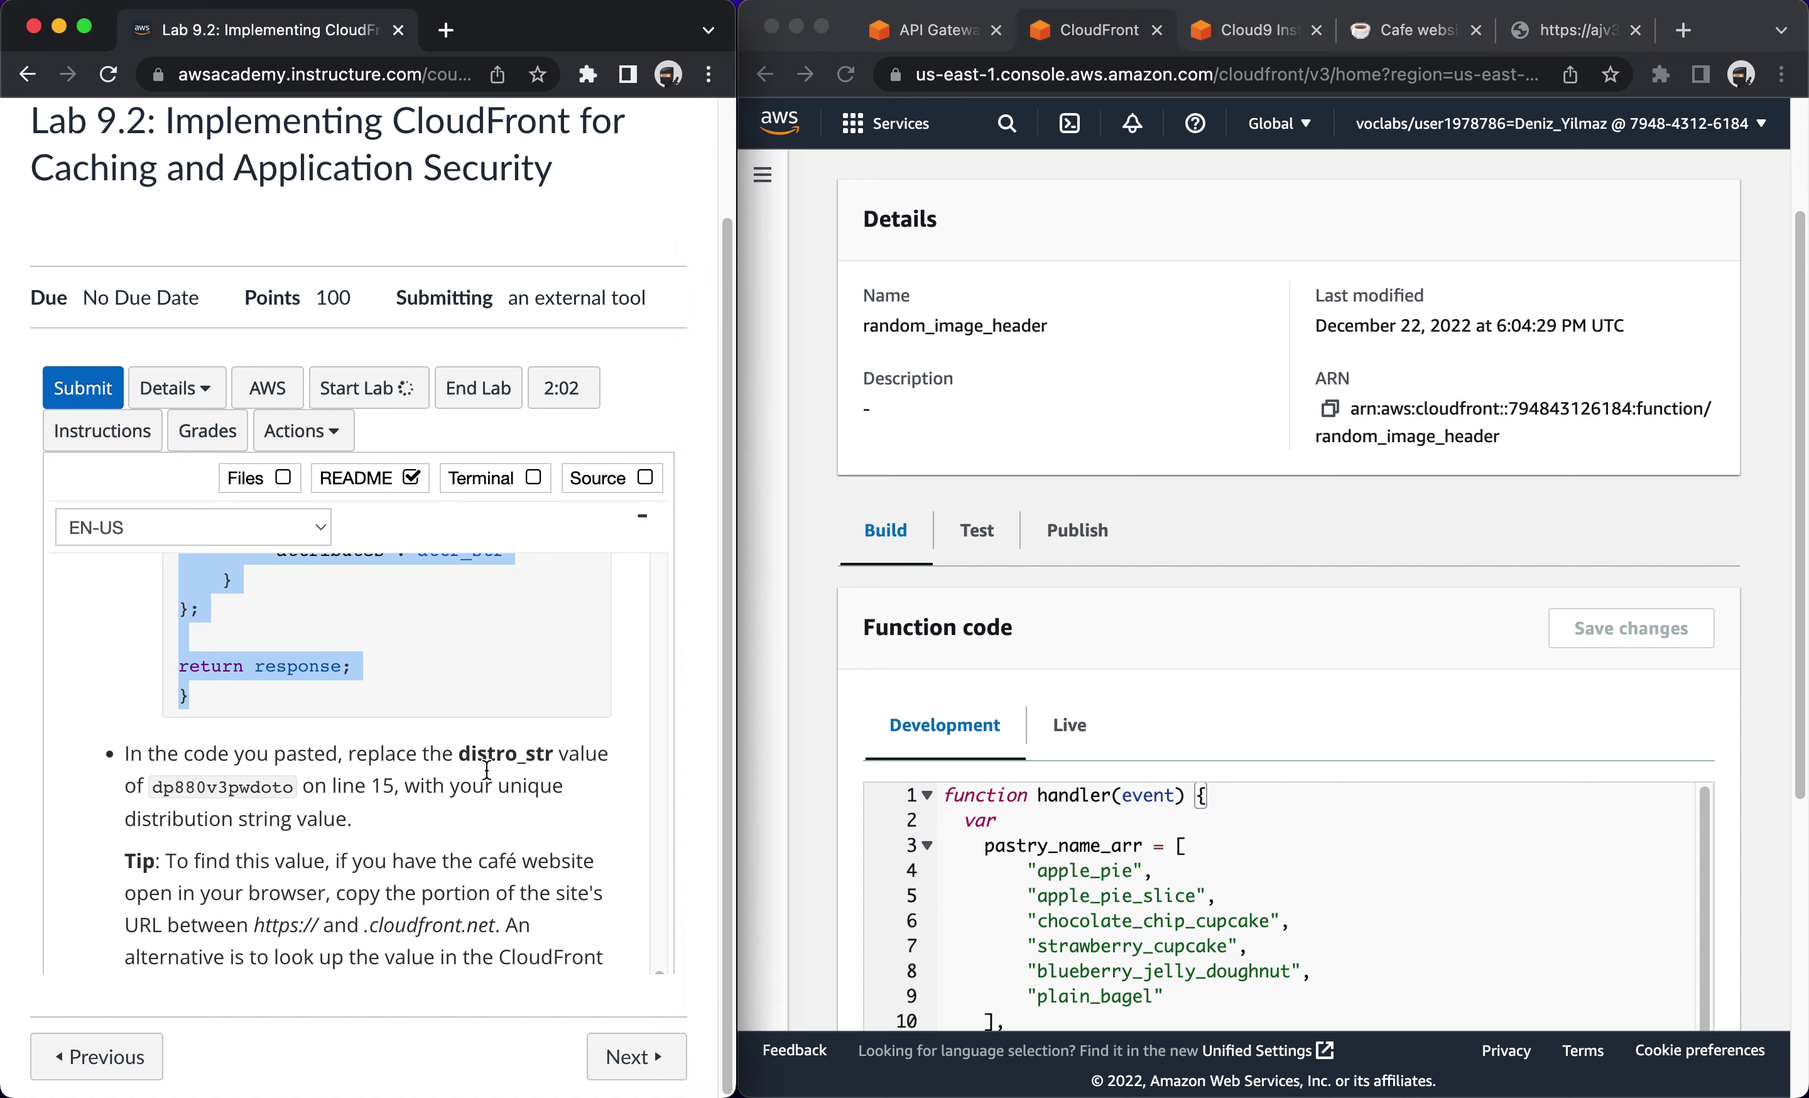
drag(394, 786, 354, 786)
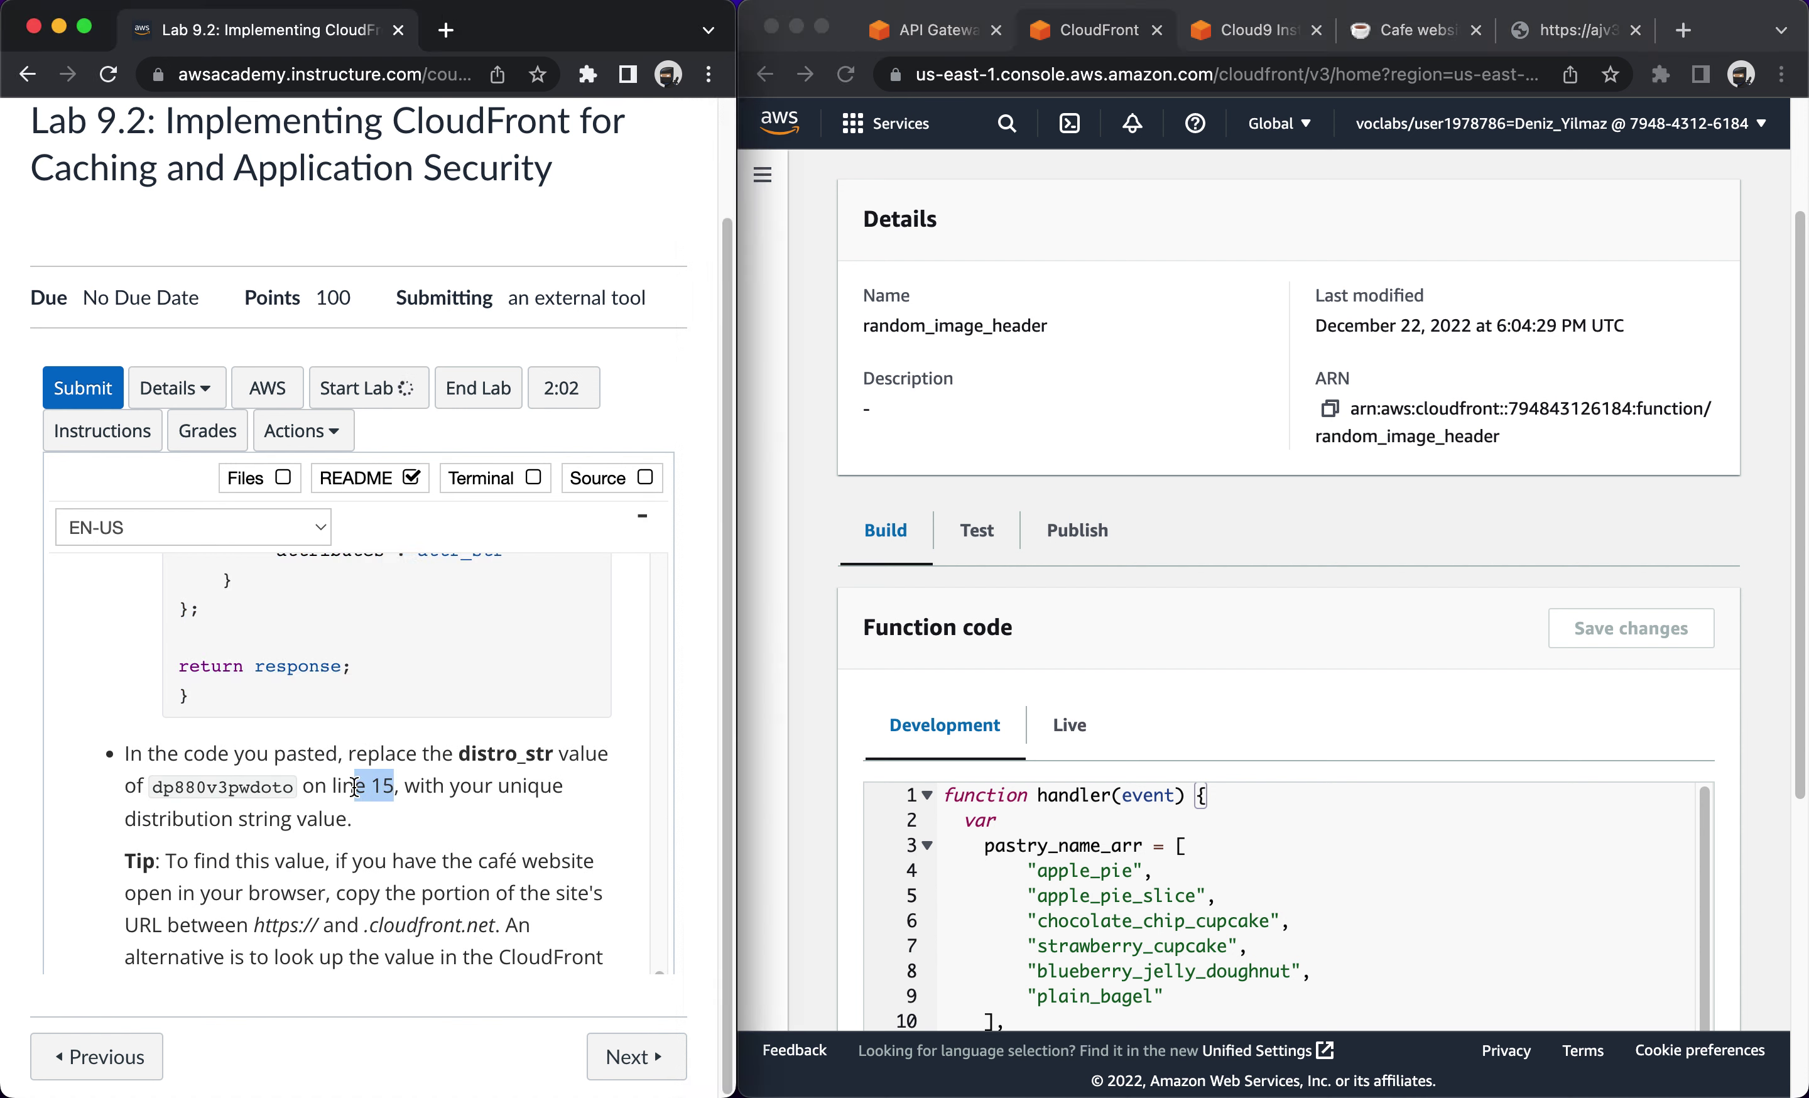
scroll(1122, 587, down, 4)
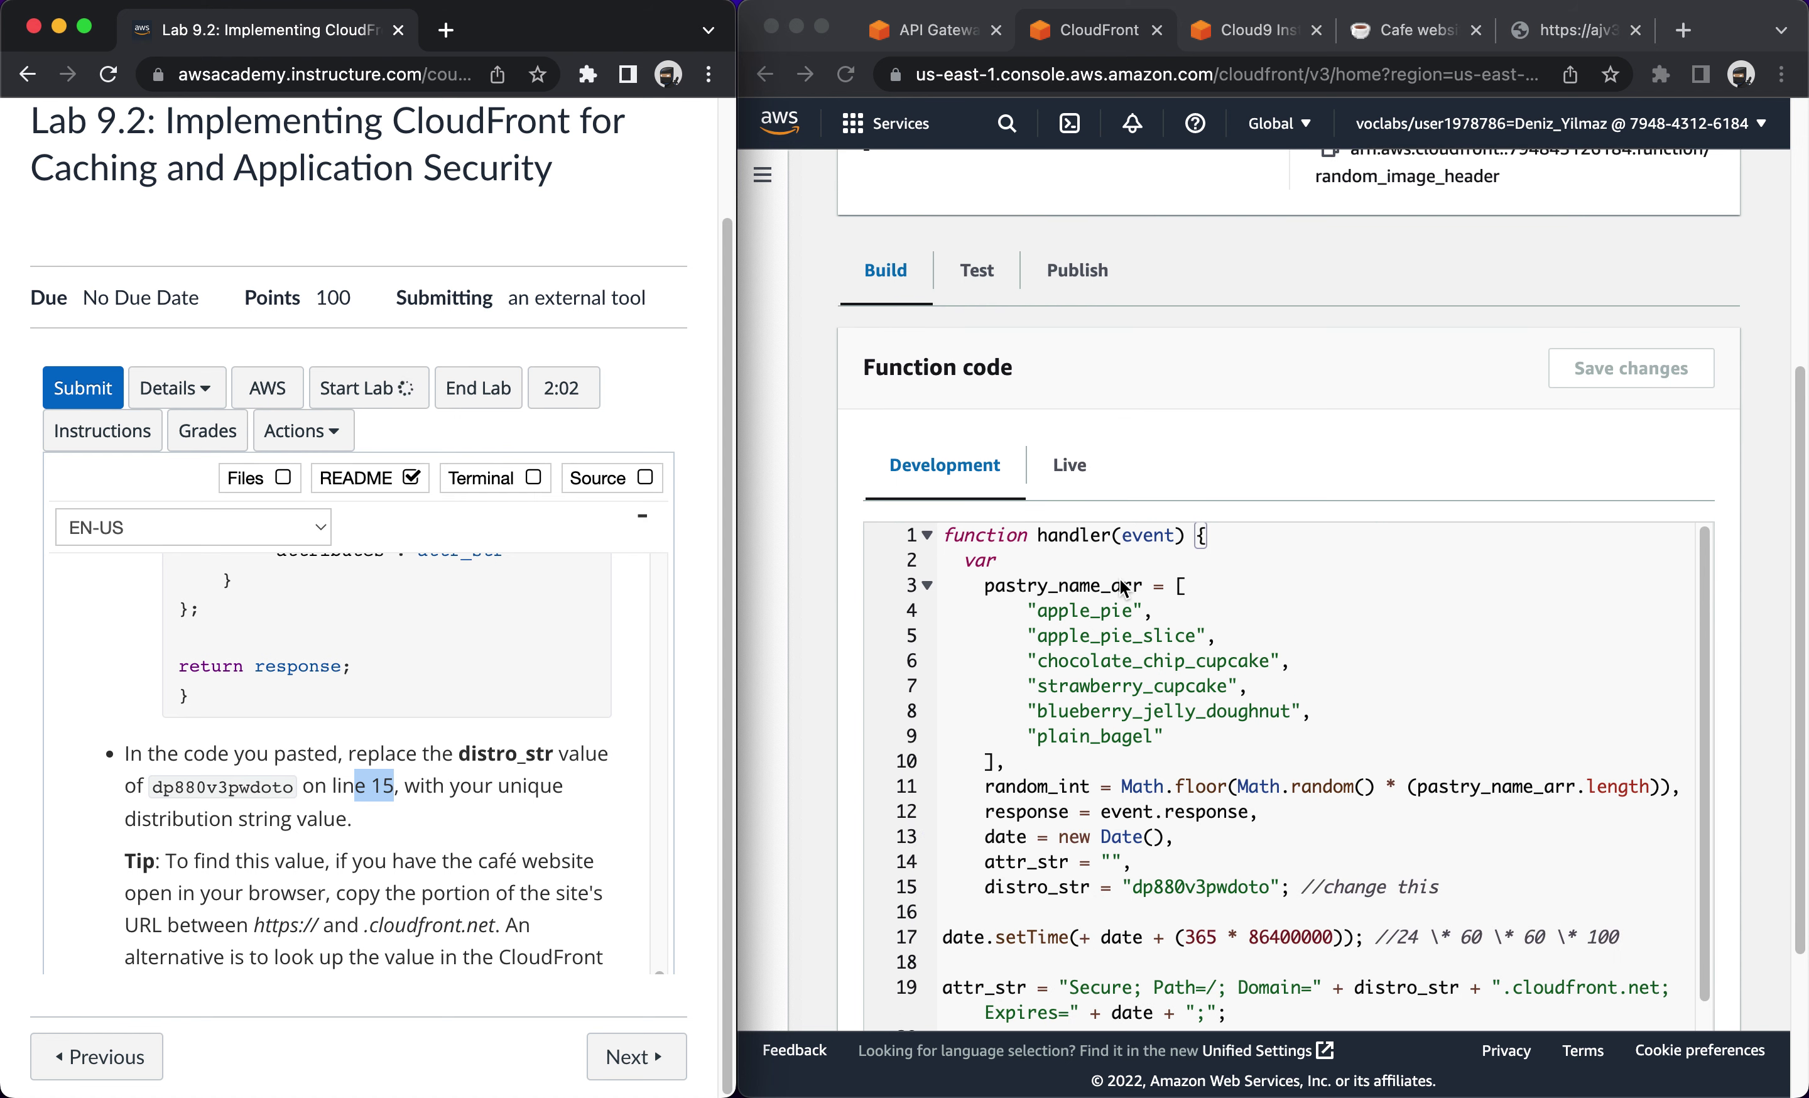
scroll(1121, 587, down, 1)
click(1091, 816)
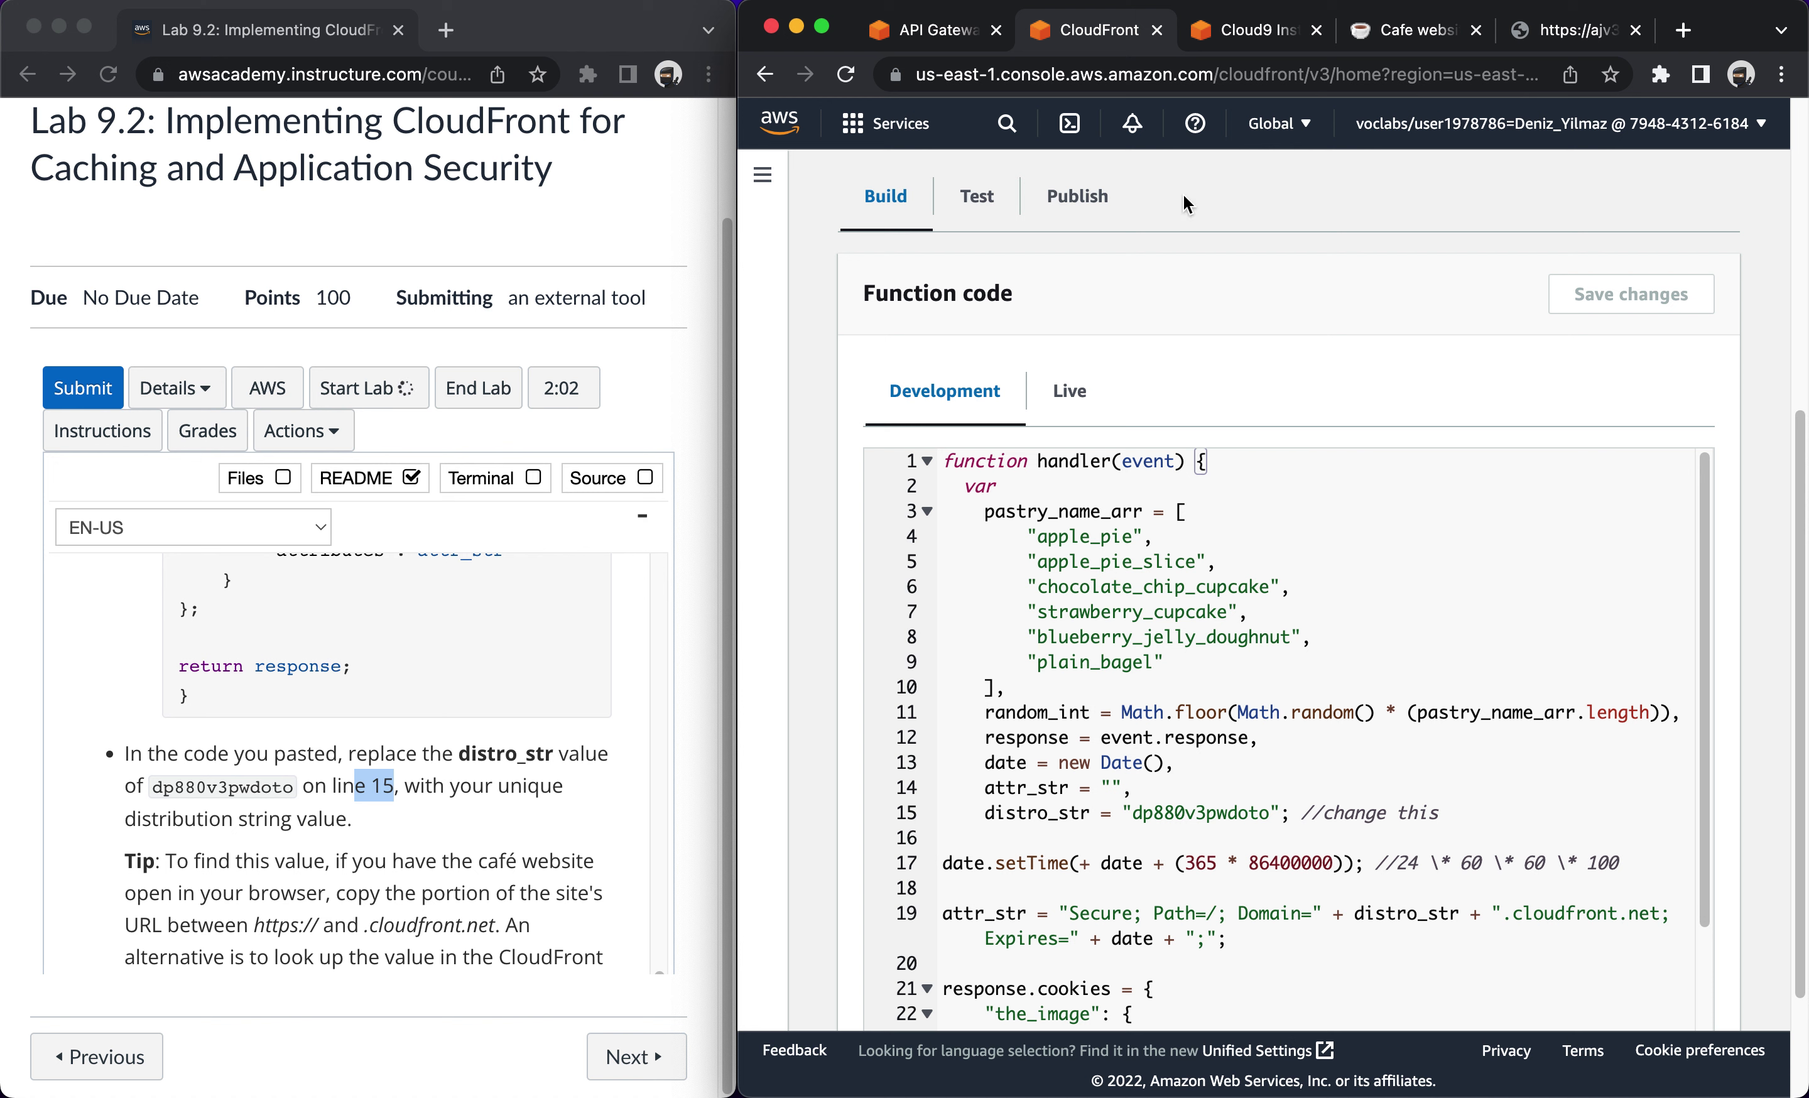
click(1559, 34)
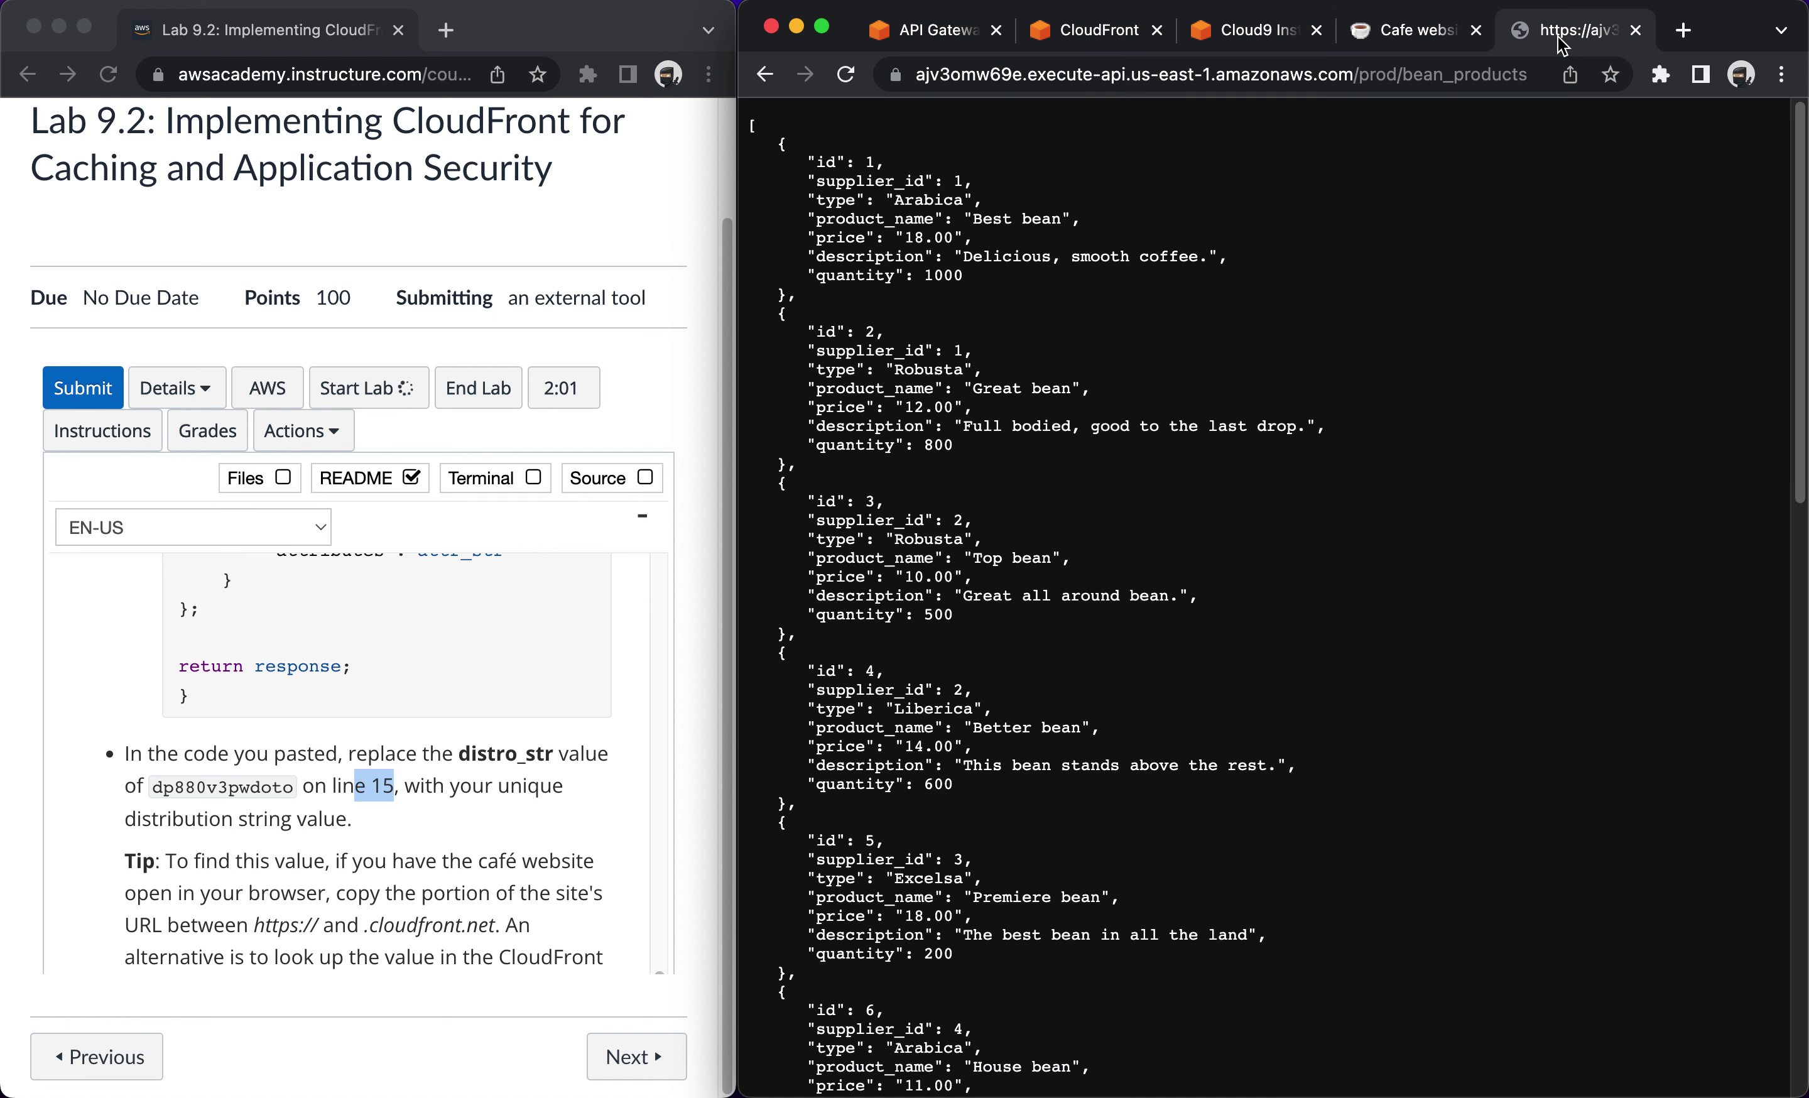
click(1397, 40)
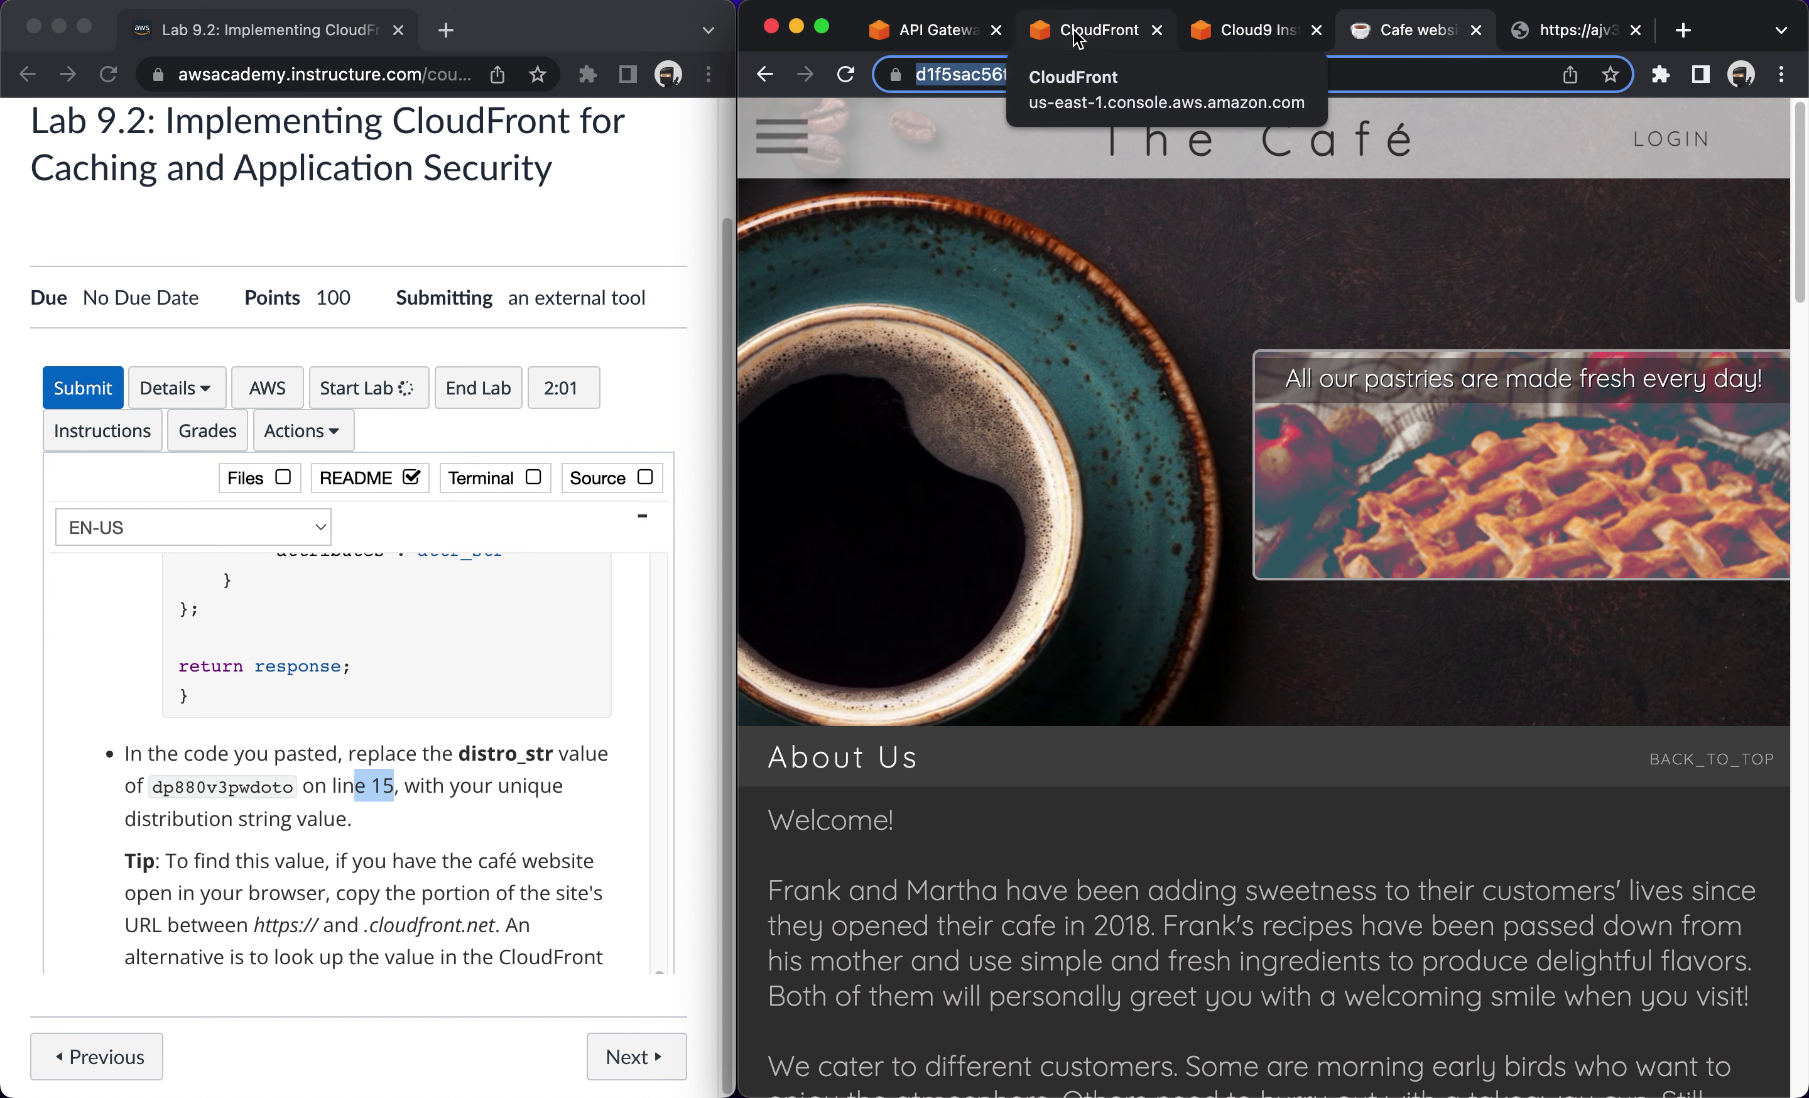
click(1123, 33)
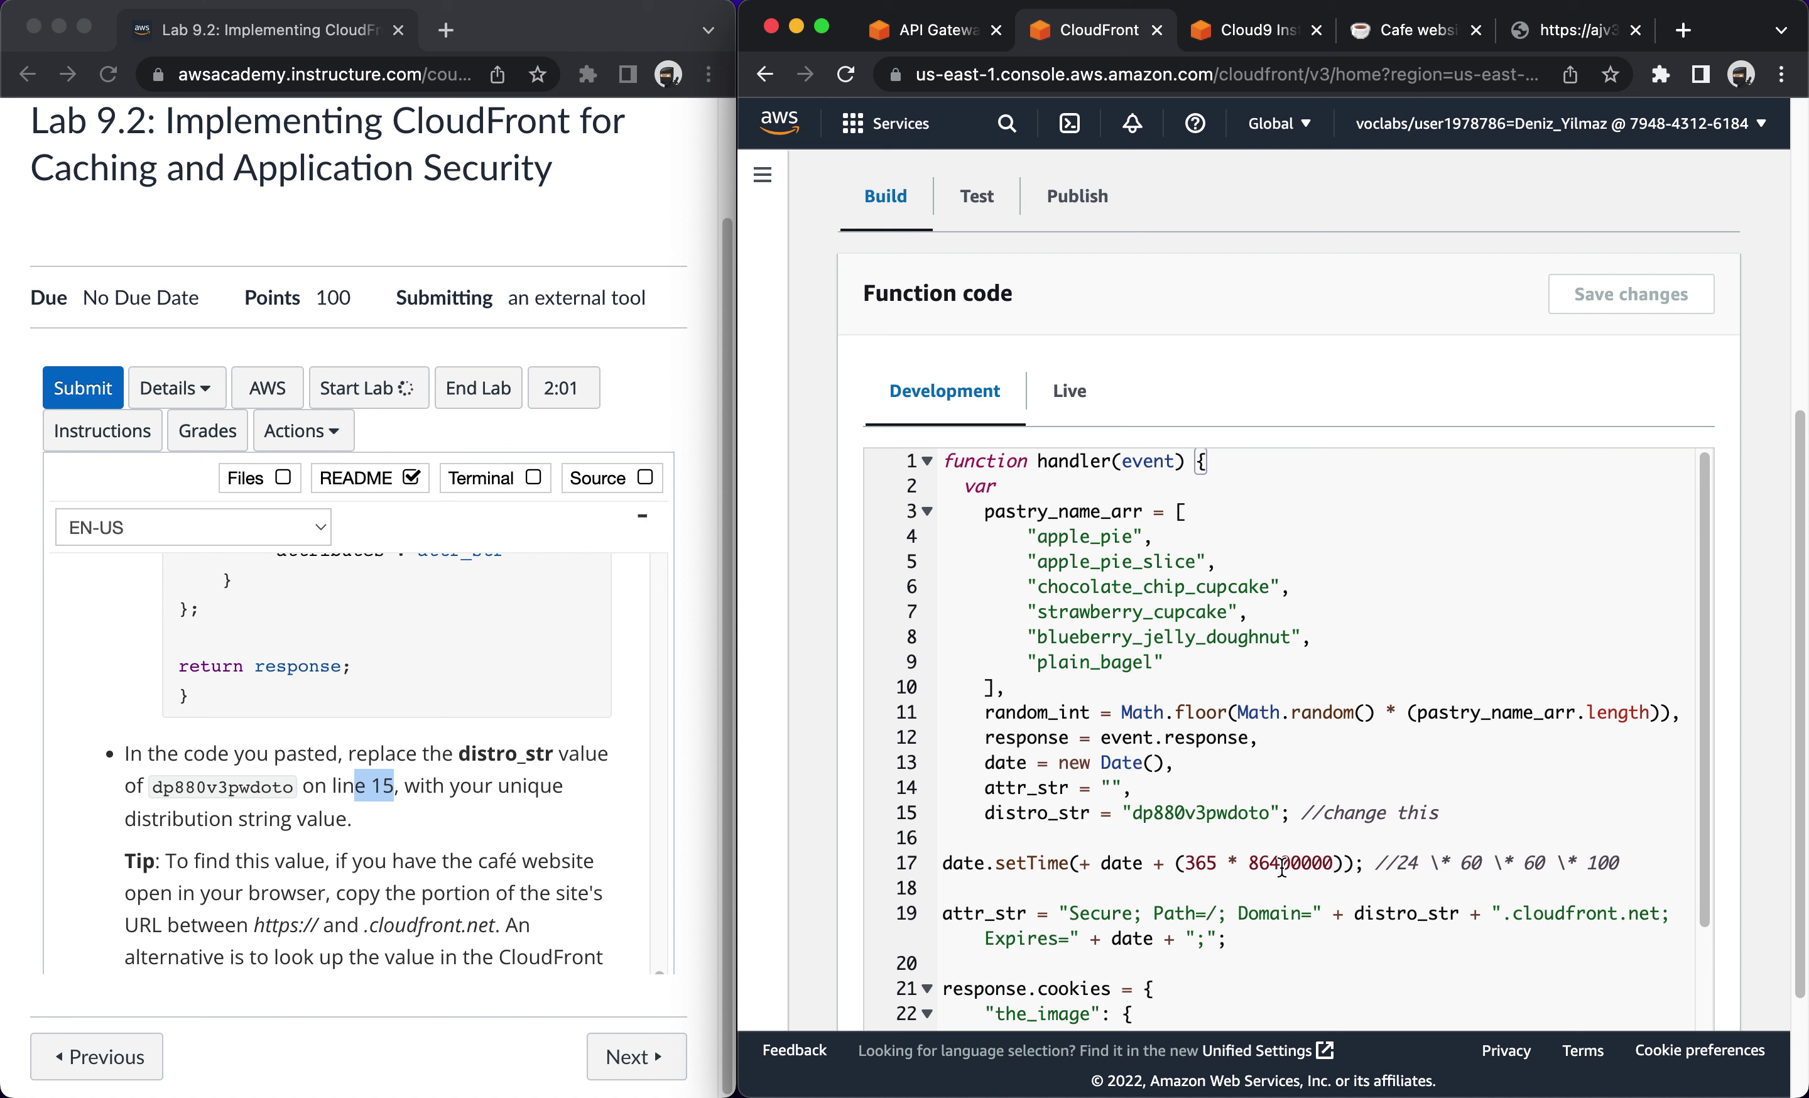
Replace the distro_str value on line 15 with the distribution string d1f5sac56t3ah7 and save the function changes.
click(1269, 811)
key(BackSpace)
key(BackSpace)
key(BackSpace)
key(BackSpace)
key(BackSpace)
key(BackSpace)
key(BackSpace)
key(BackSpace)
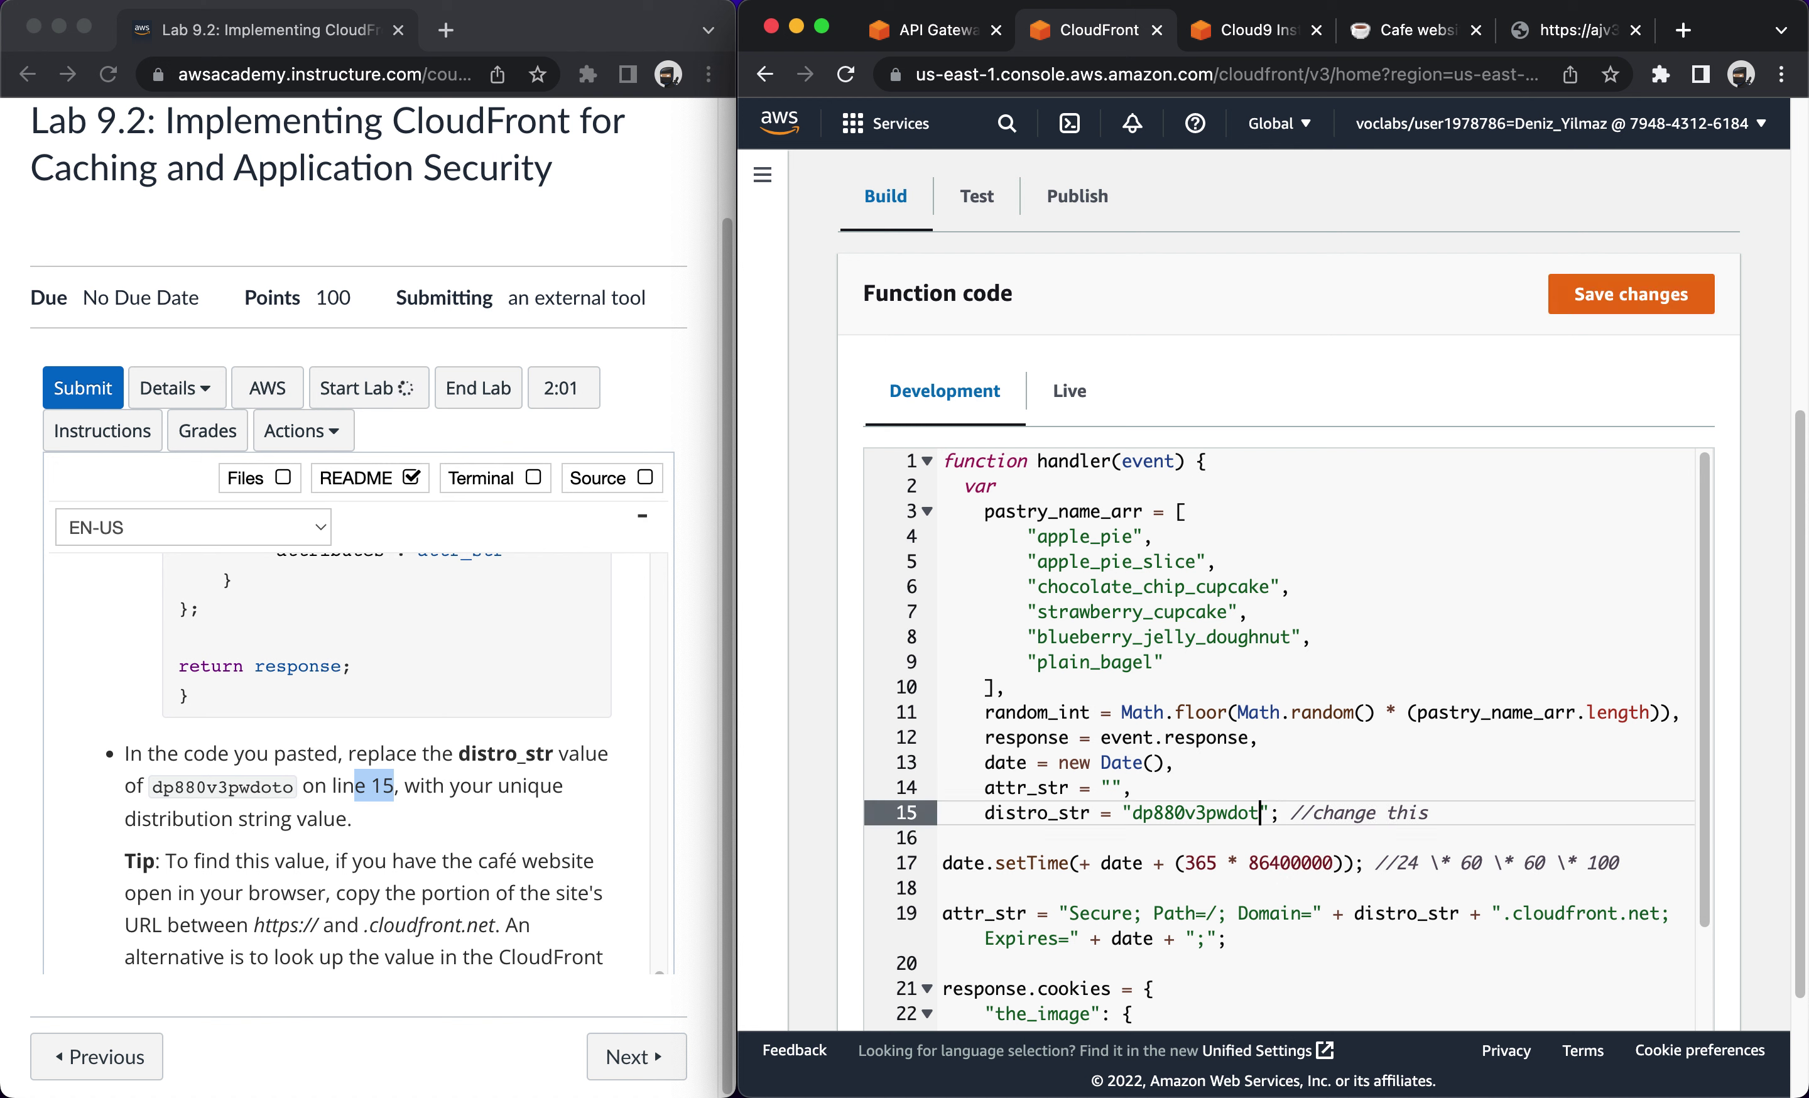
key(BackSpace)
key(BackSpace)
key(BackSpace)
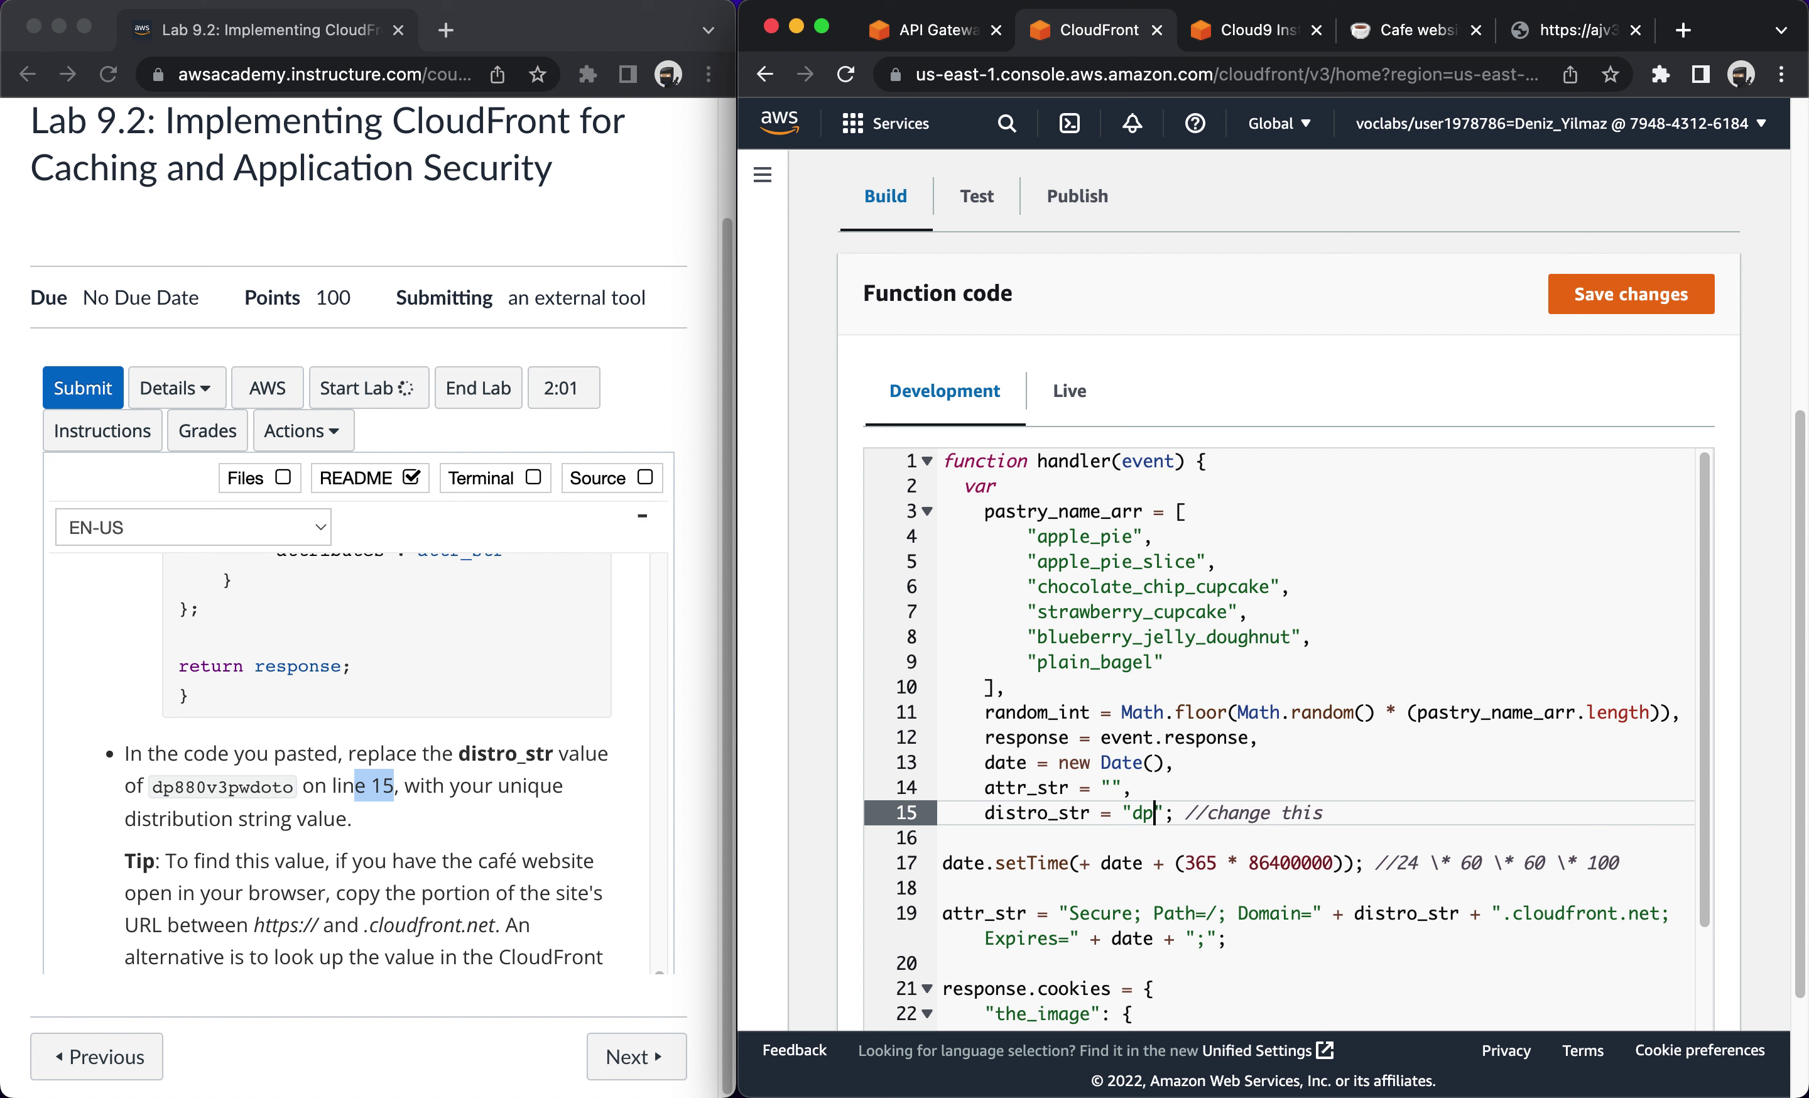
key(BackSpace)
key(BackSpace)
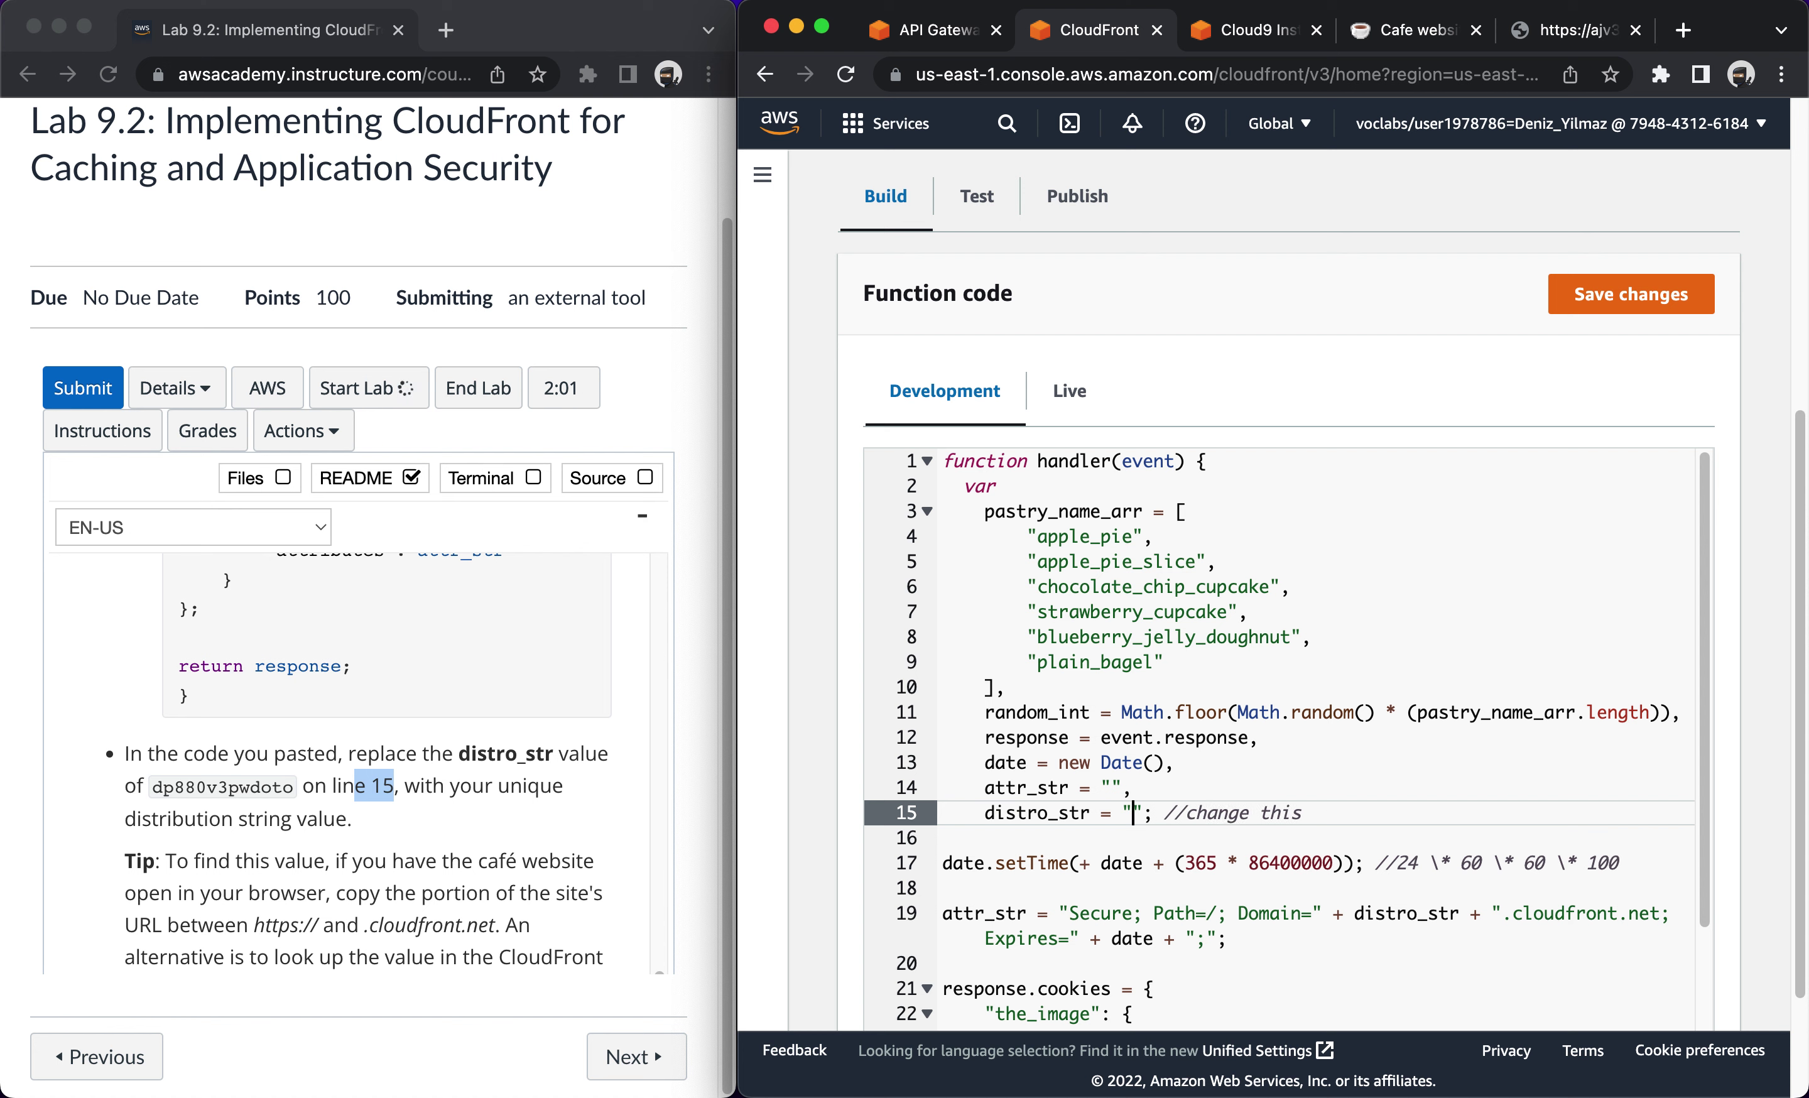
text(https://d1f5sac56t3ah7.cloudfront.net/)
key(BackSpace)
key(BackSpace)
key(BackSpace)
key(BackSpace)
key(BackSpace)
key(BackSpace)
key(BackSpace)
key(BackSpace)
key(BackSpace)
key(BackSpace)
key(BackSpace)
key(BackSpace)
key(BackSpace)
key(BackSpace)
key(BackSpace)
key(BackSpace)
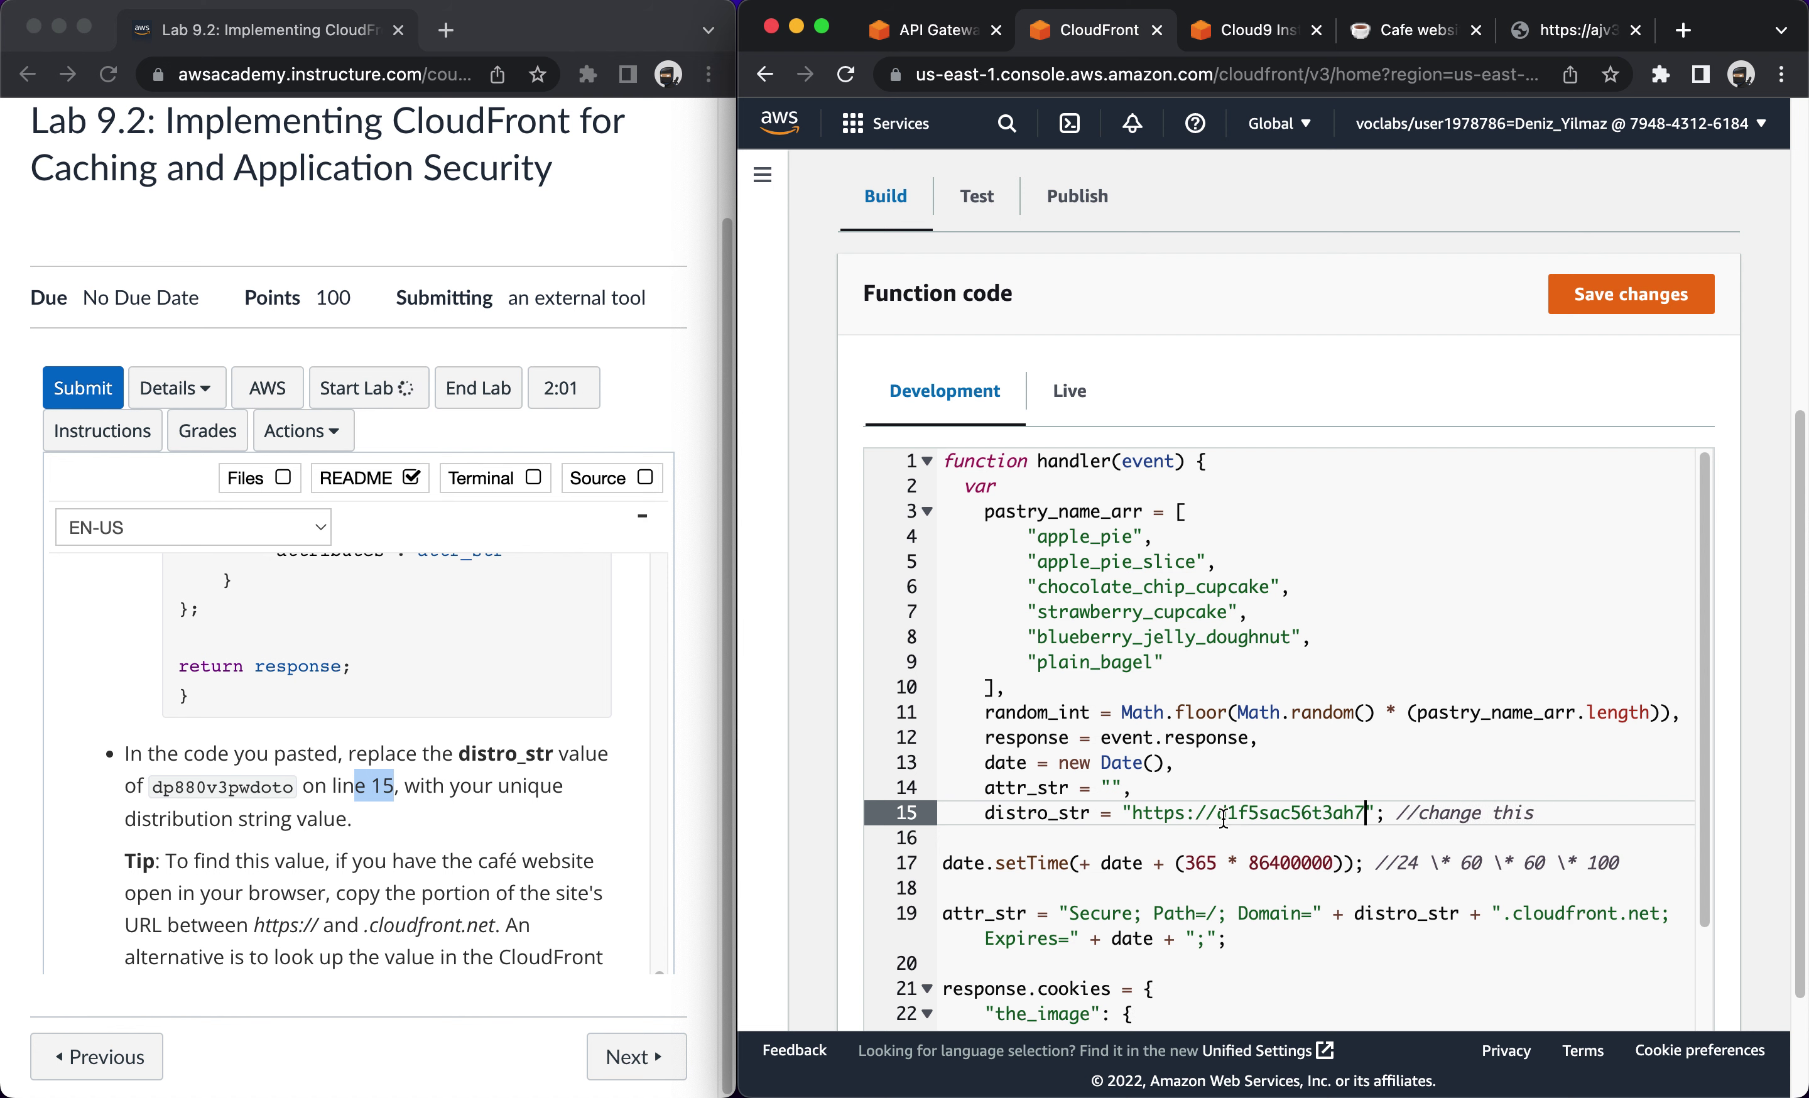
click(1218, 812)
key(BackSpace)
key(BackSpace)
key(BackSpace)
key(BackSpace)
key(BackSpace)
key(BackSpace)
key(BackSpace)
key(BackSpace)
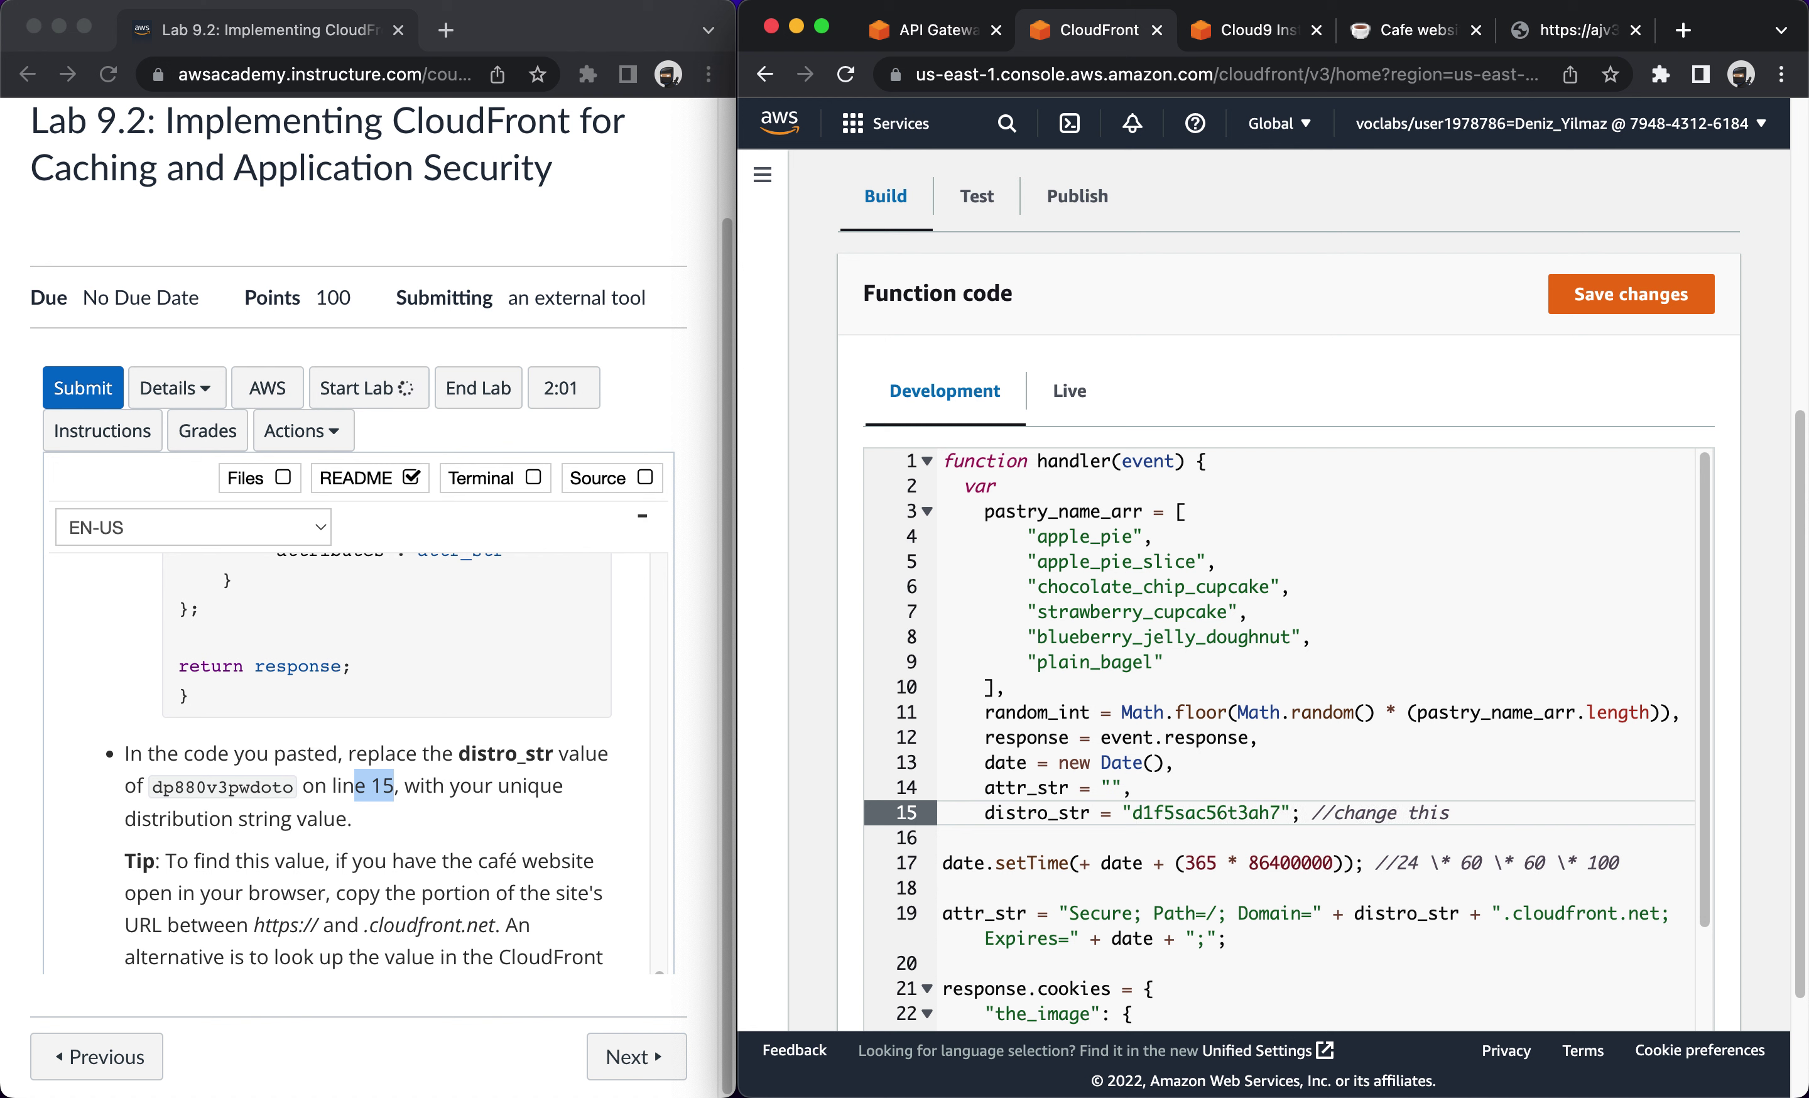
click(1587, 300)
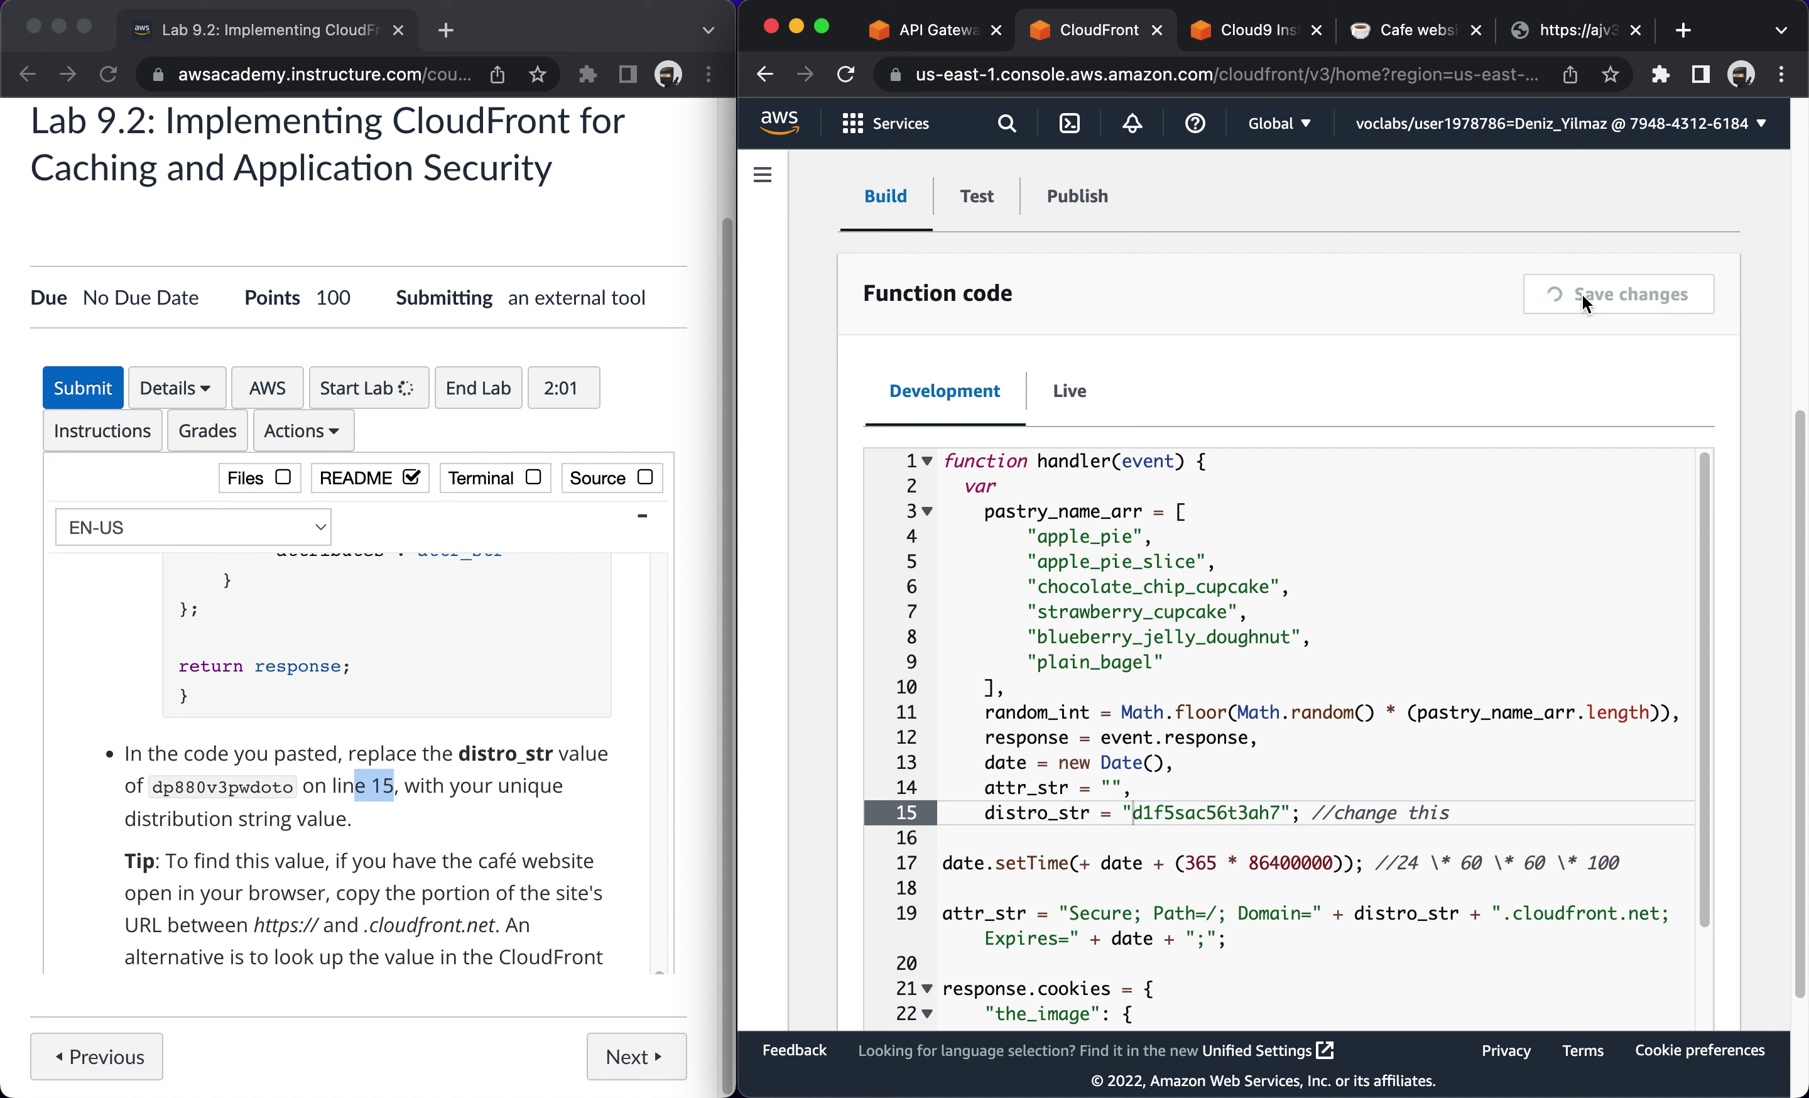
Follow lab step 38 to set up a test of random_image_header with the Viewer Response event type.
scroll(410, 880, down, 2)
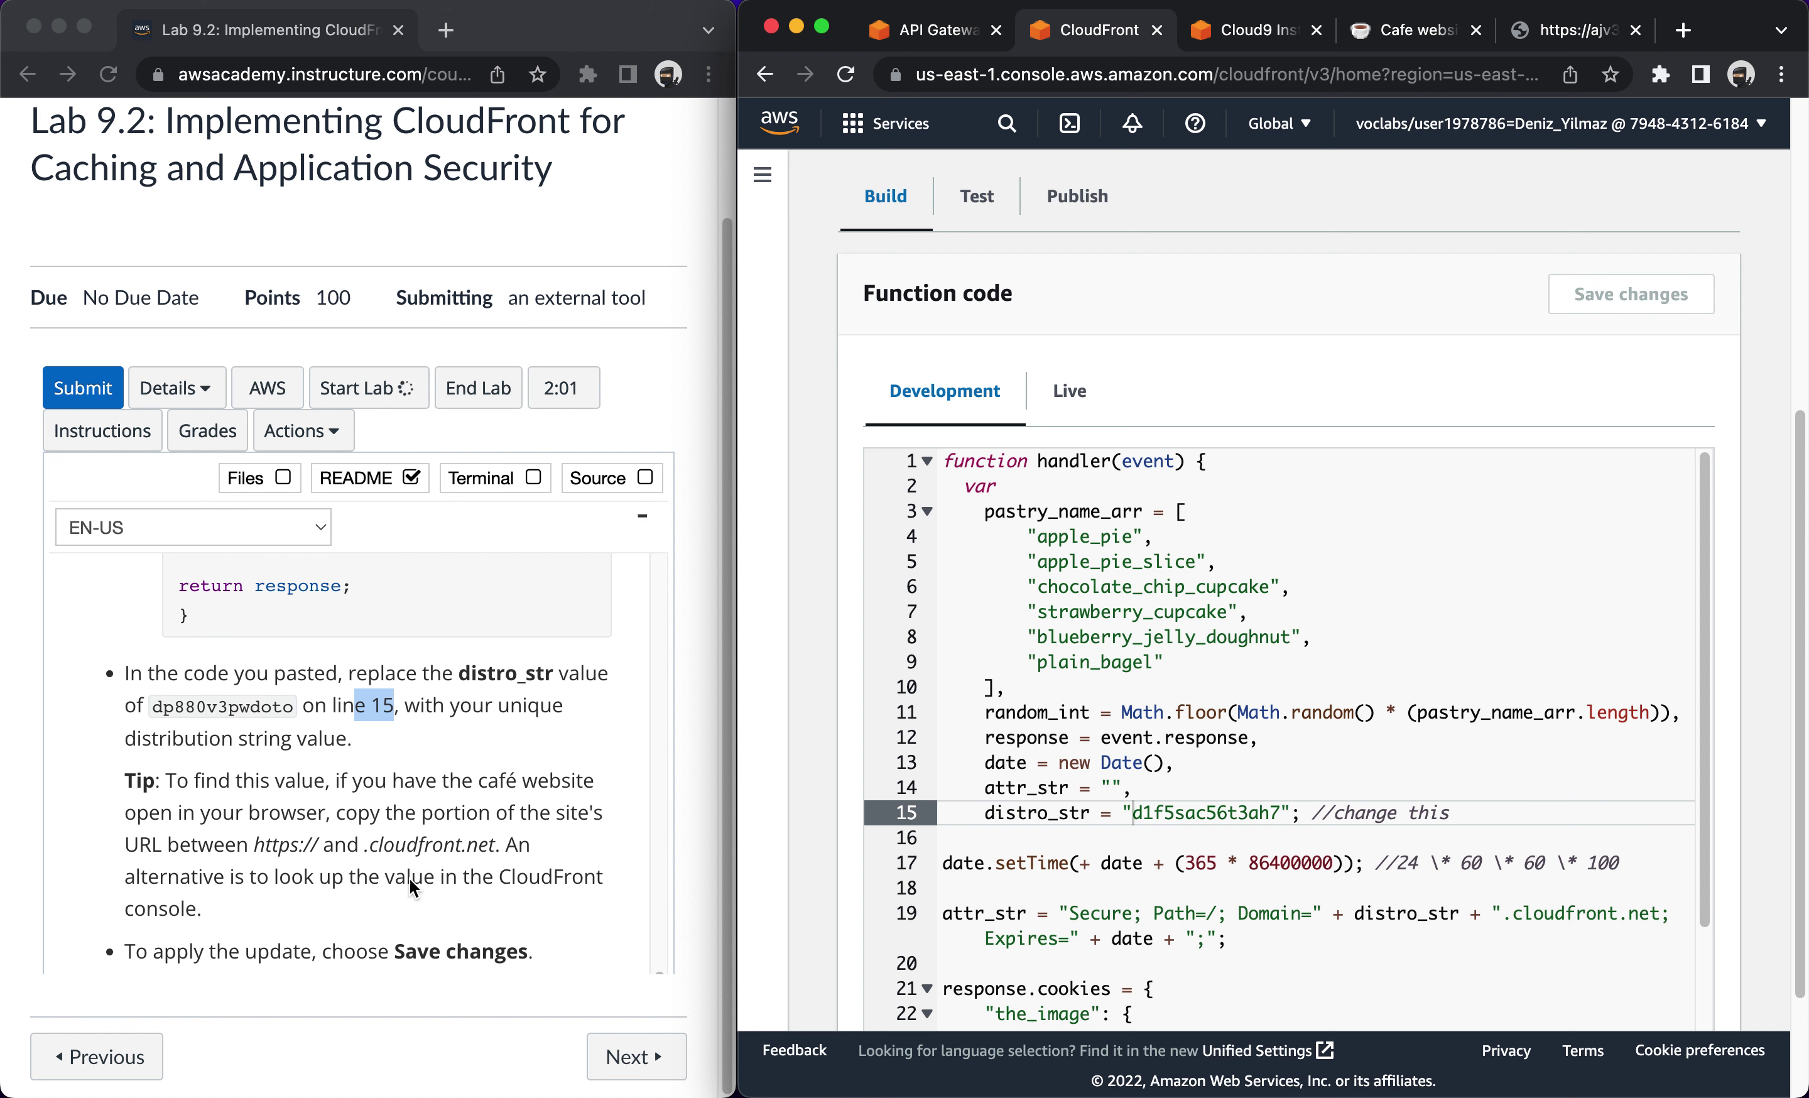
scroll(410, 880, down, 1)
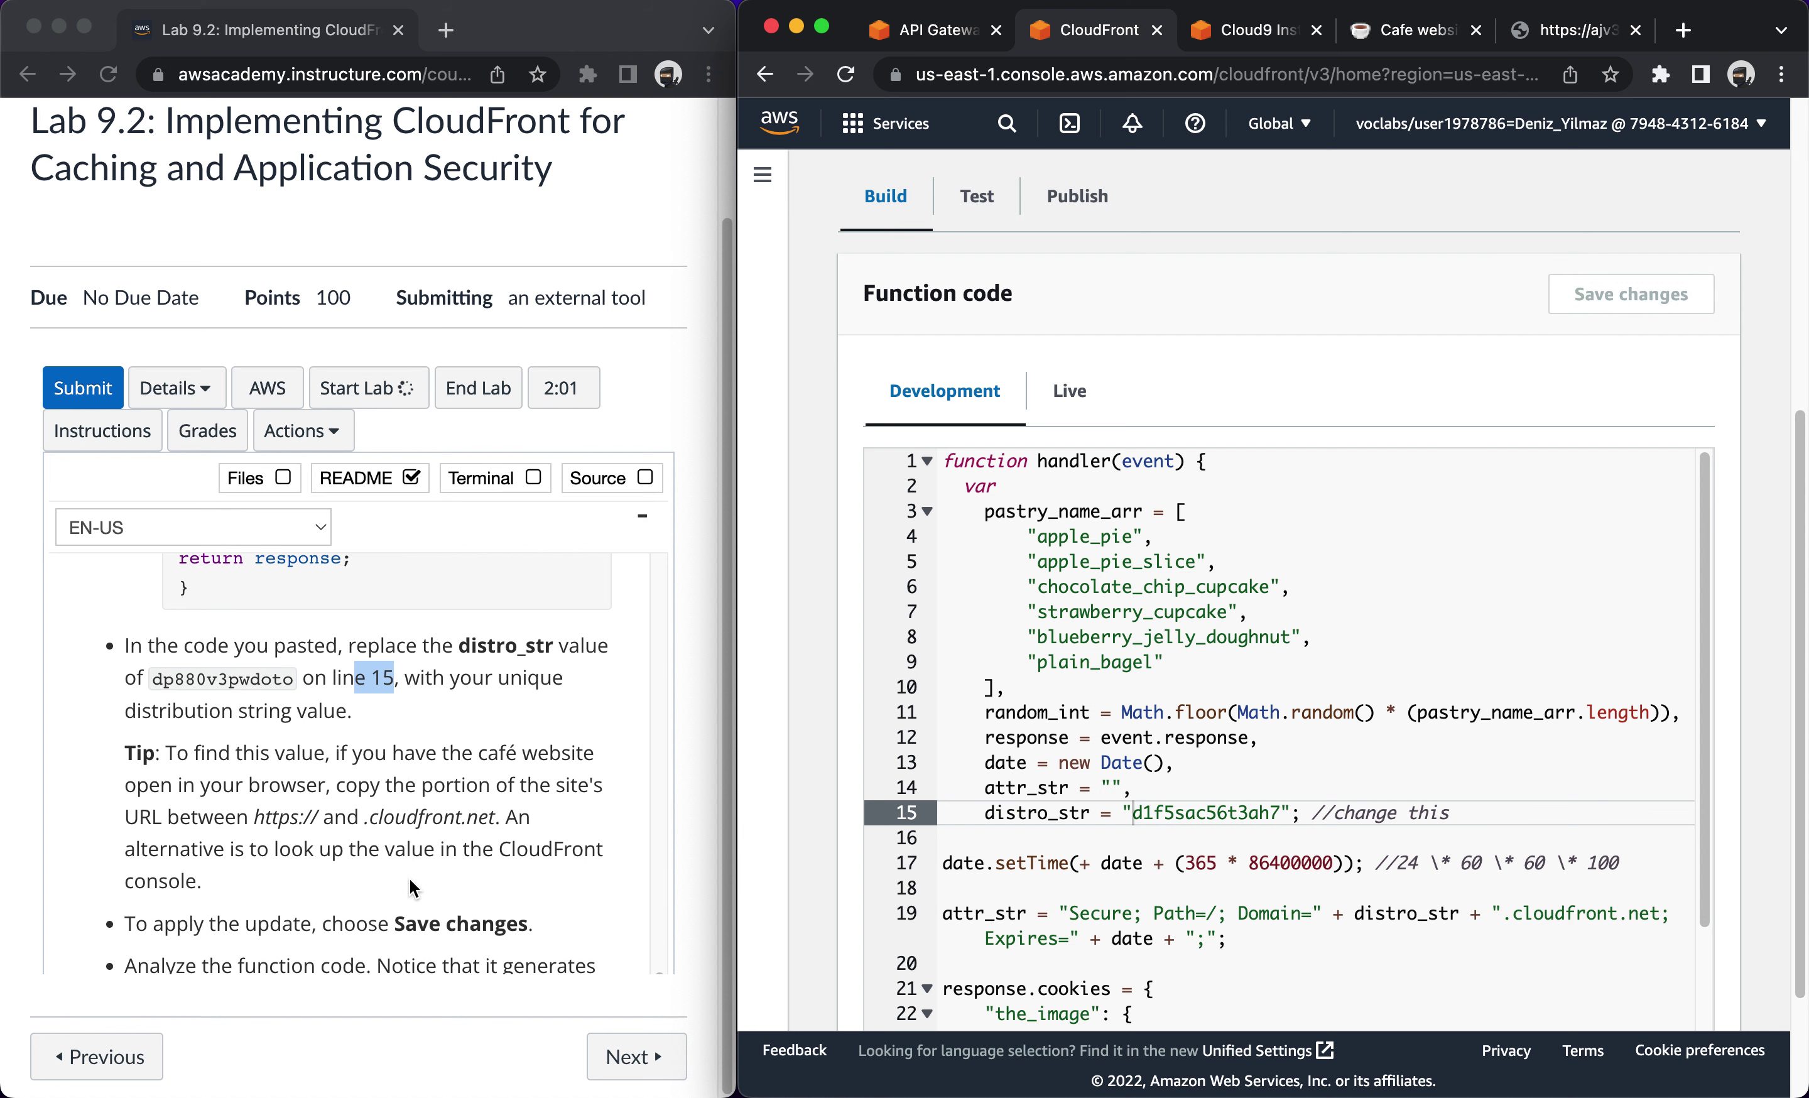
scroll(409, 880, down, 3)
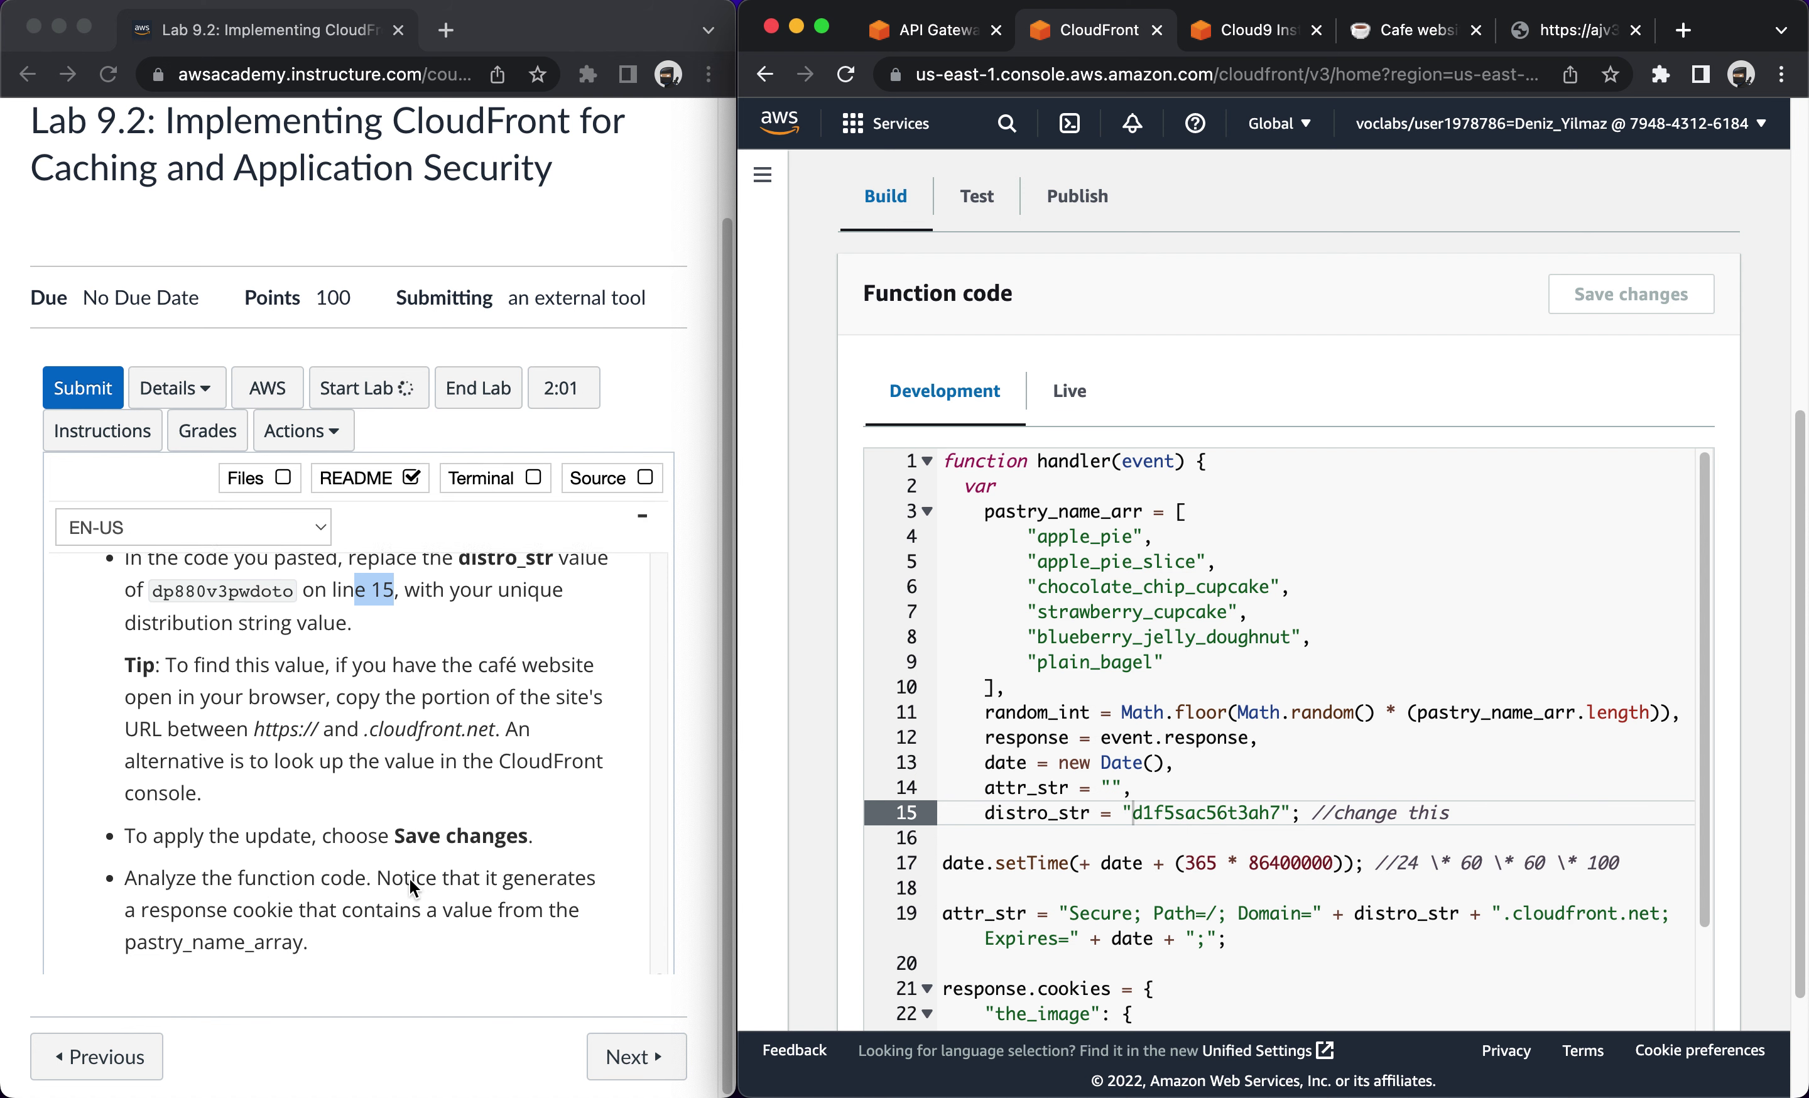
scroll(409, 880, down, 1)
scroll(410, 880, down, 4)
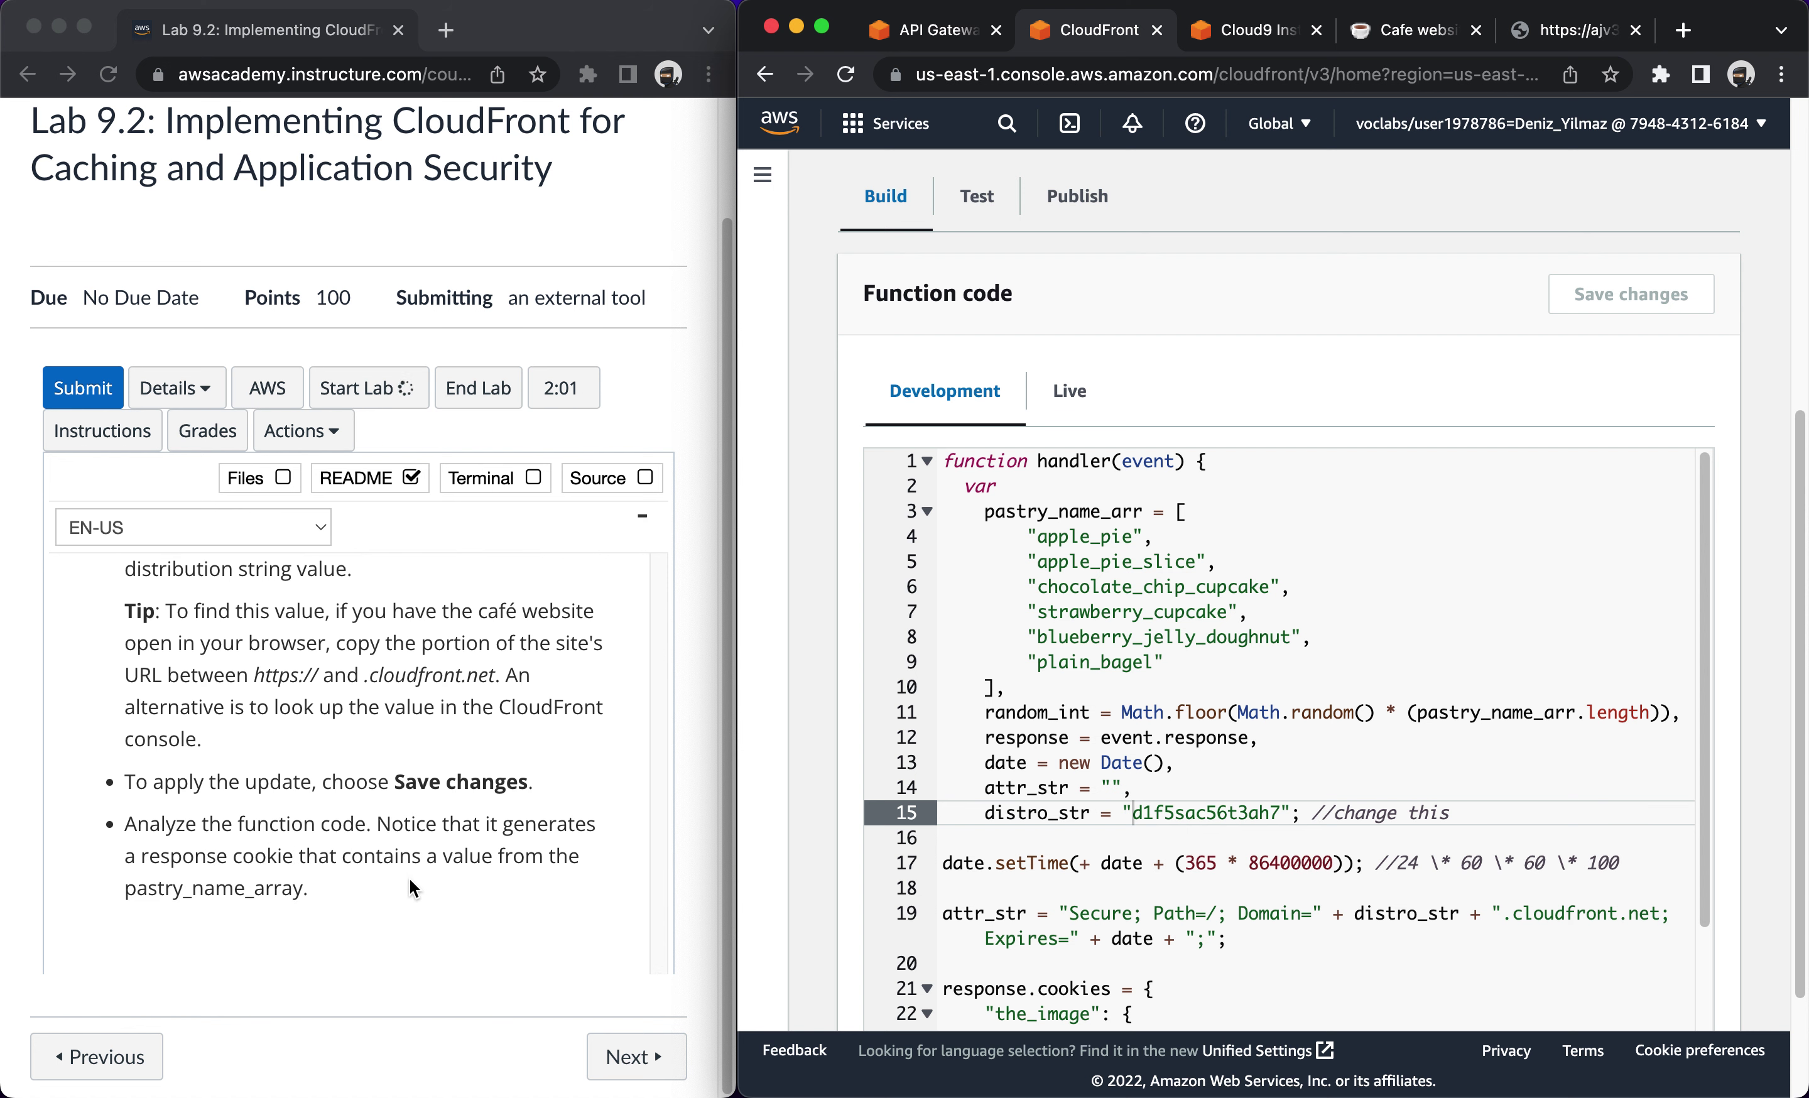
scroll(409, 880, down, 1)
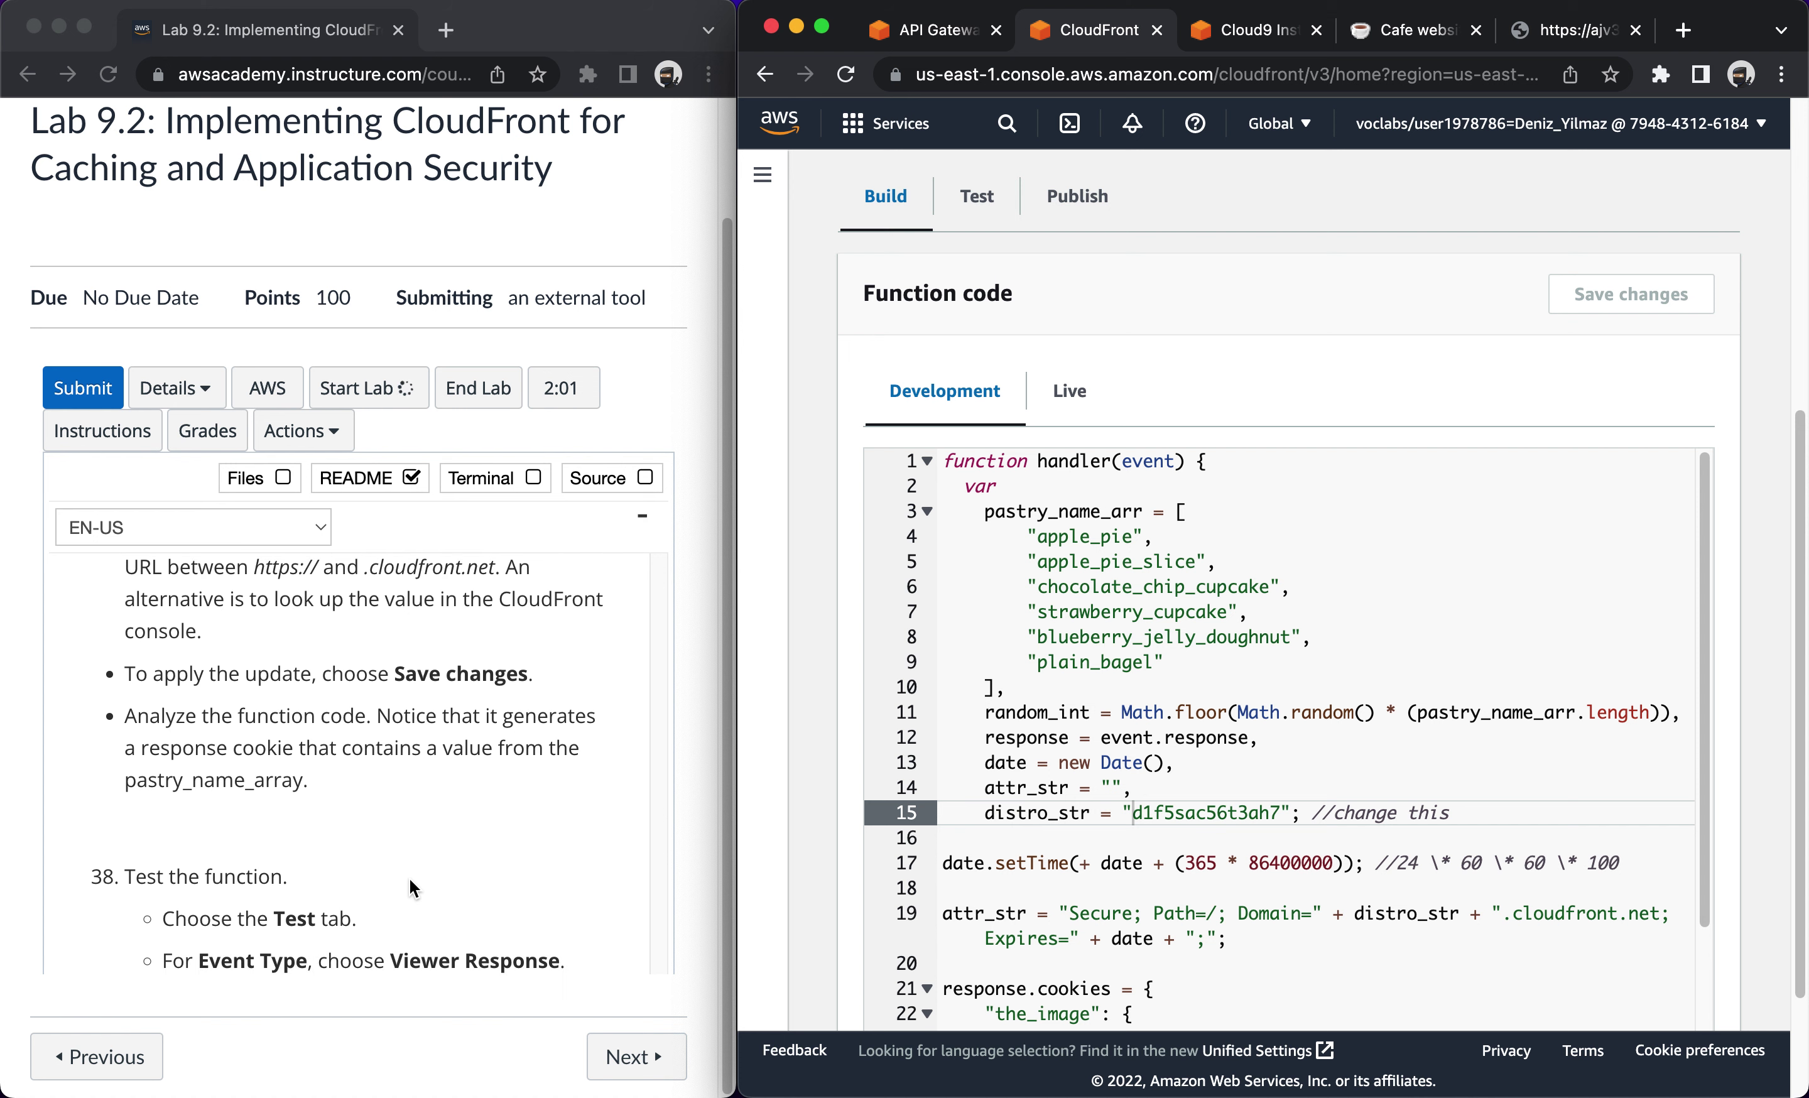
scroll(299, 833, down, 8)
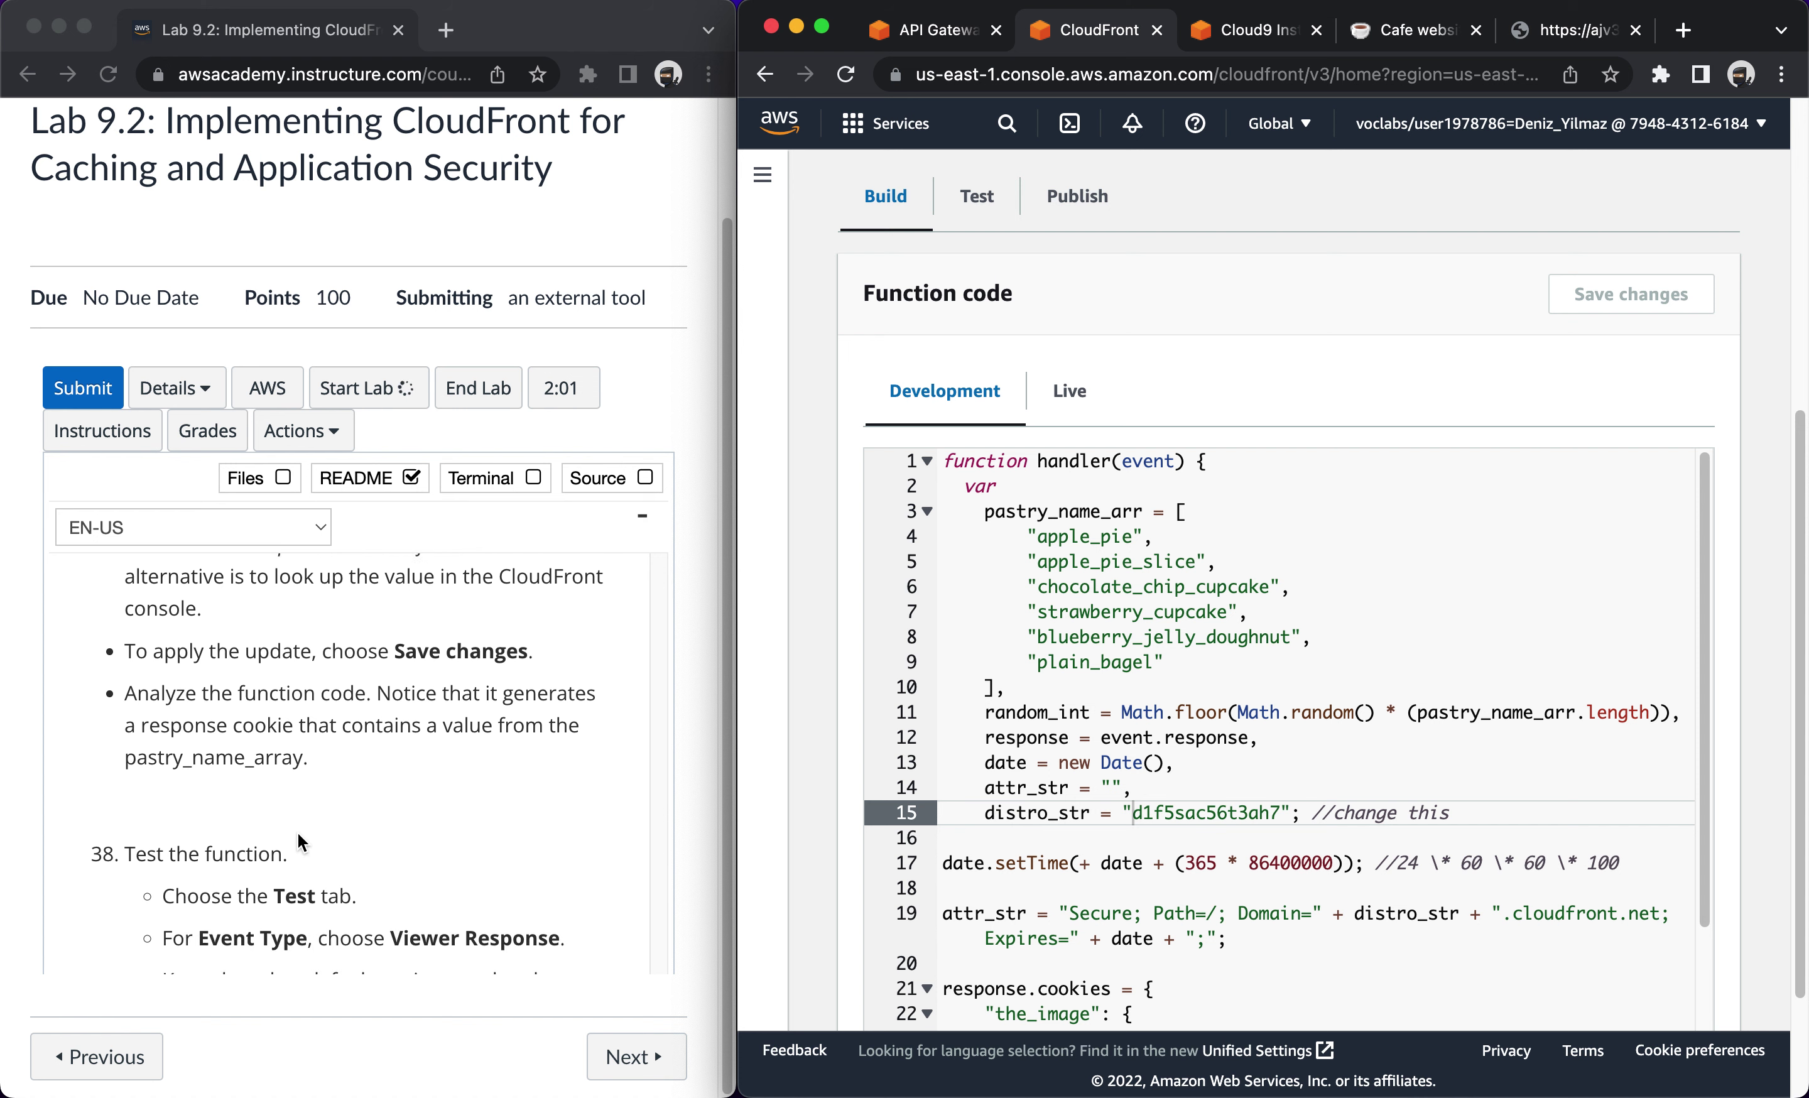
scroll(298, 833, down, 2)
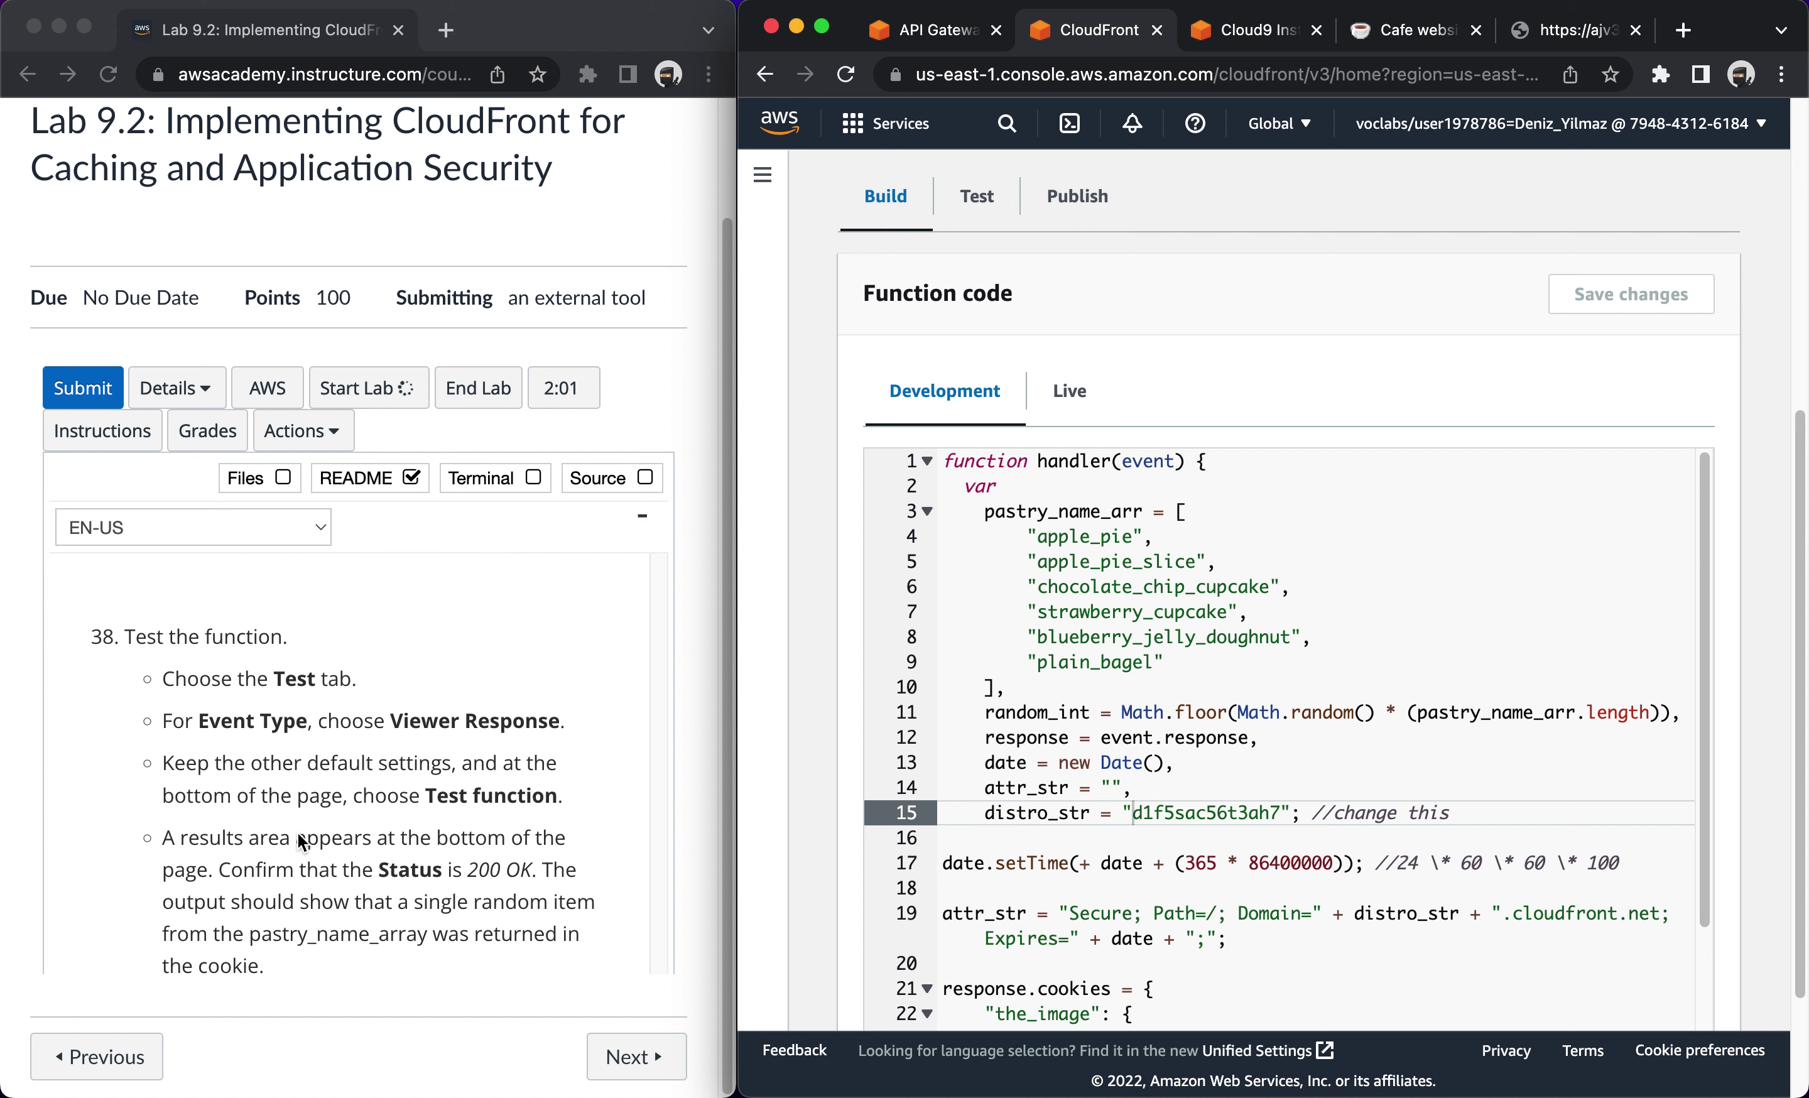
click(984, 211)
scroll(434, 799, down, 2)
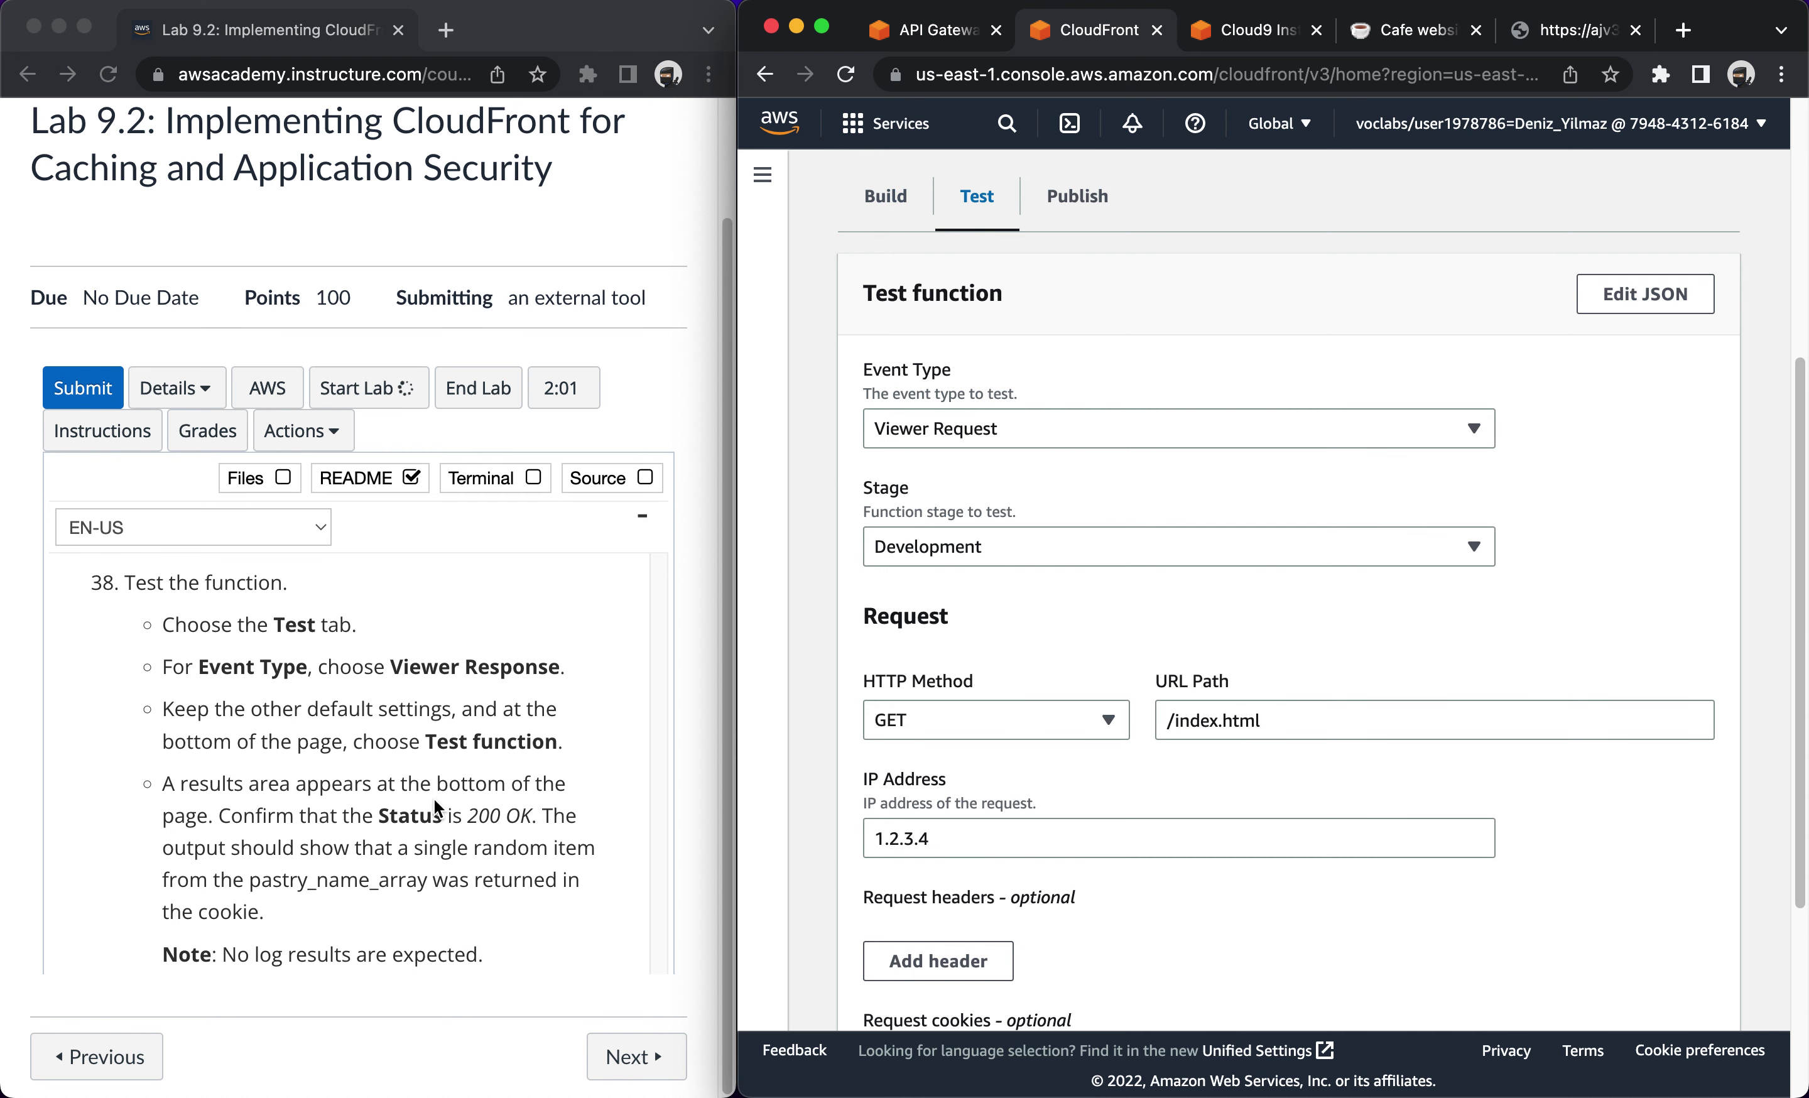
click(899, 433)
click(910, 493)
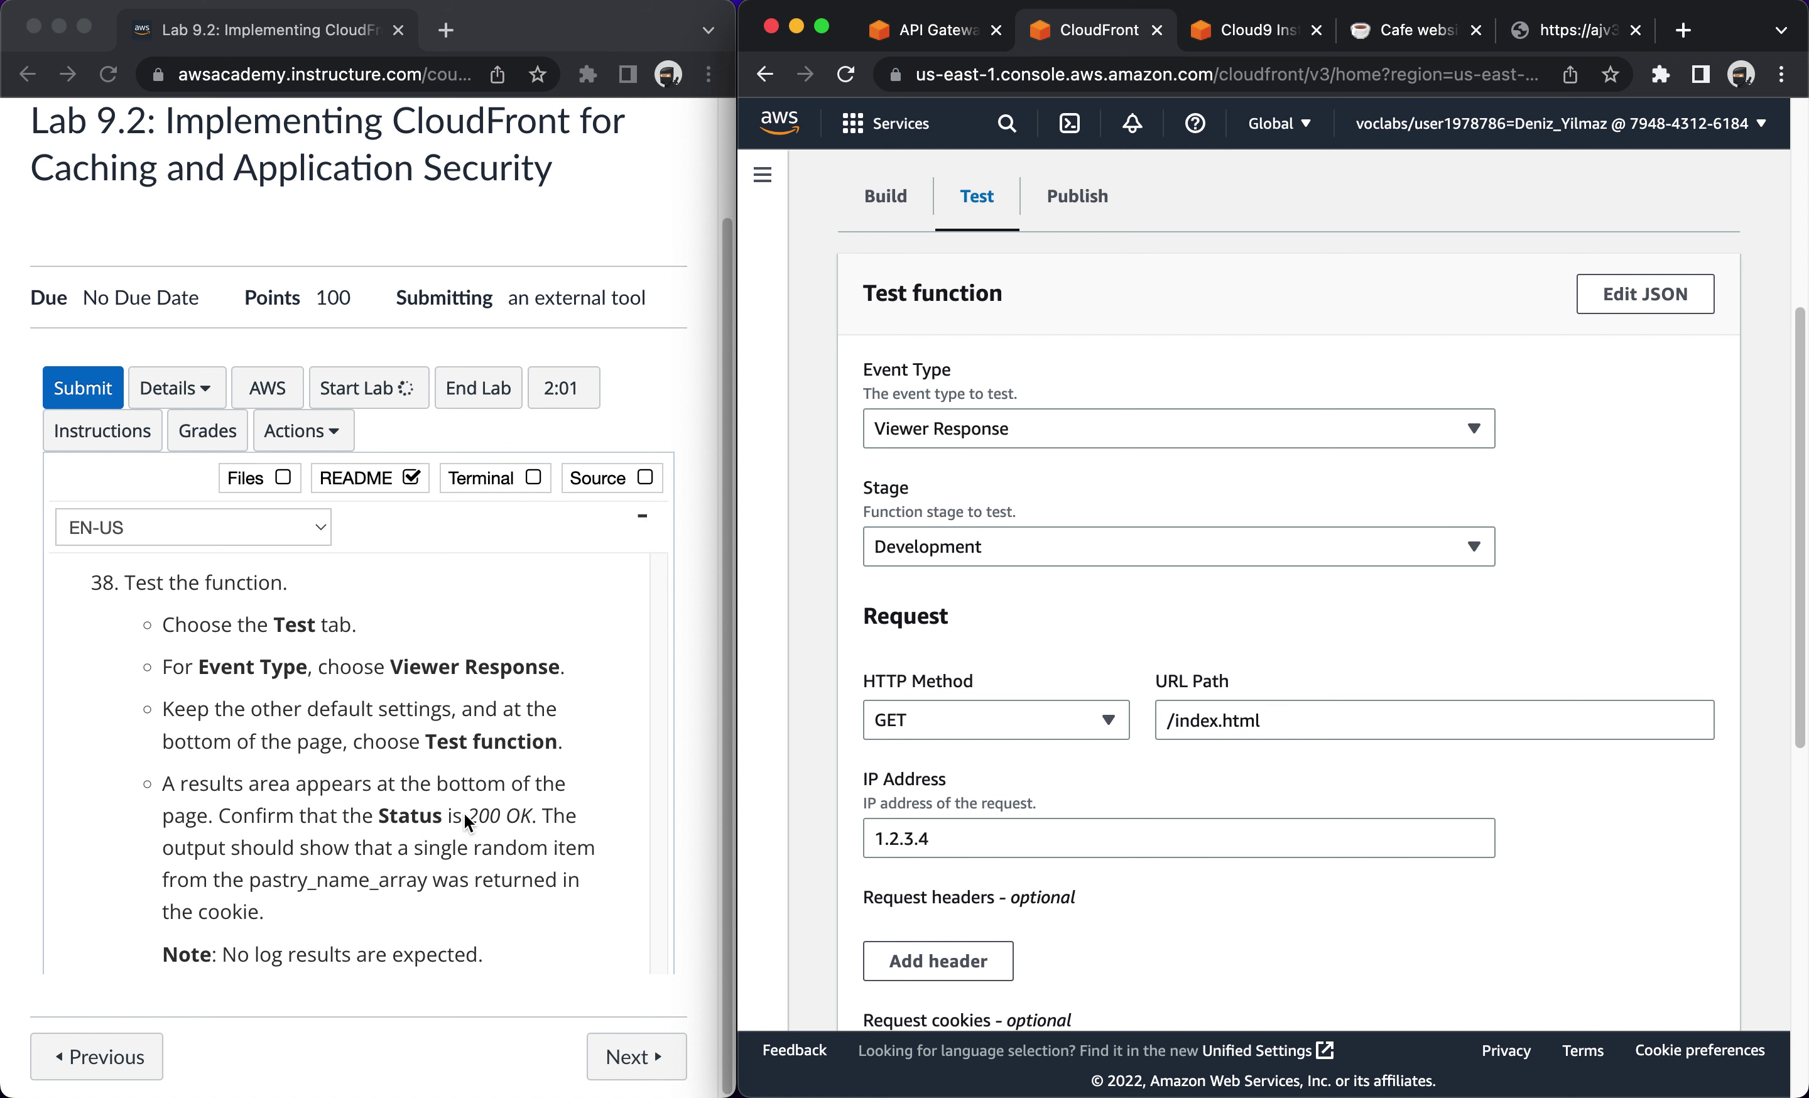
Run the function test with the other default settings and examine the execution status and output.
scroll(975, 878, down, 10)
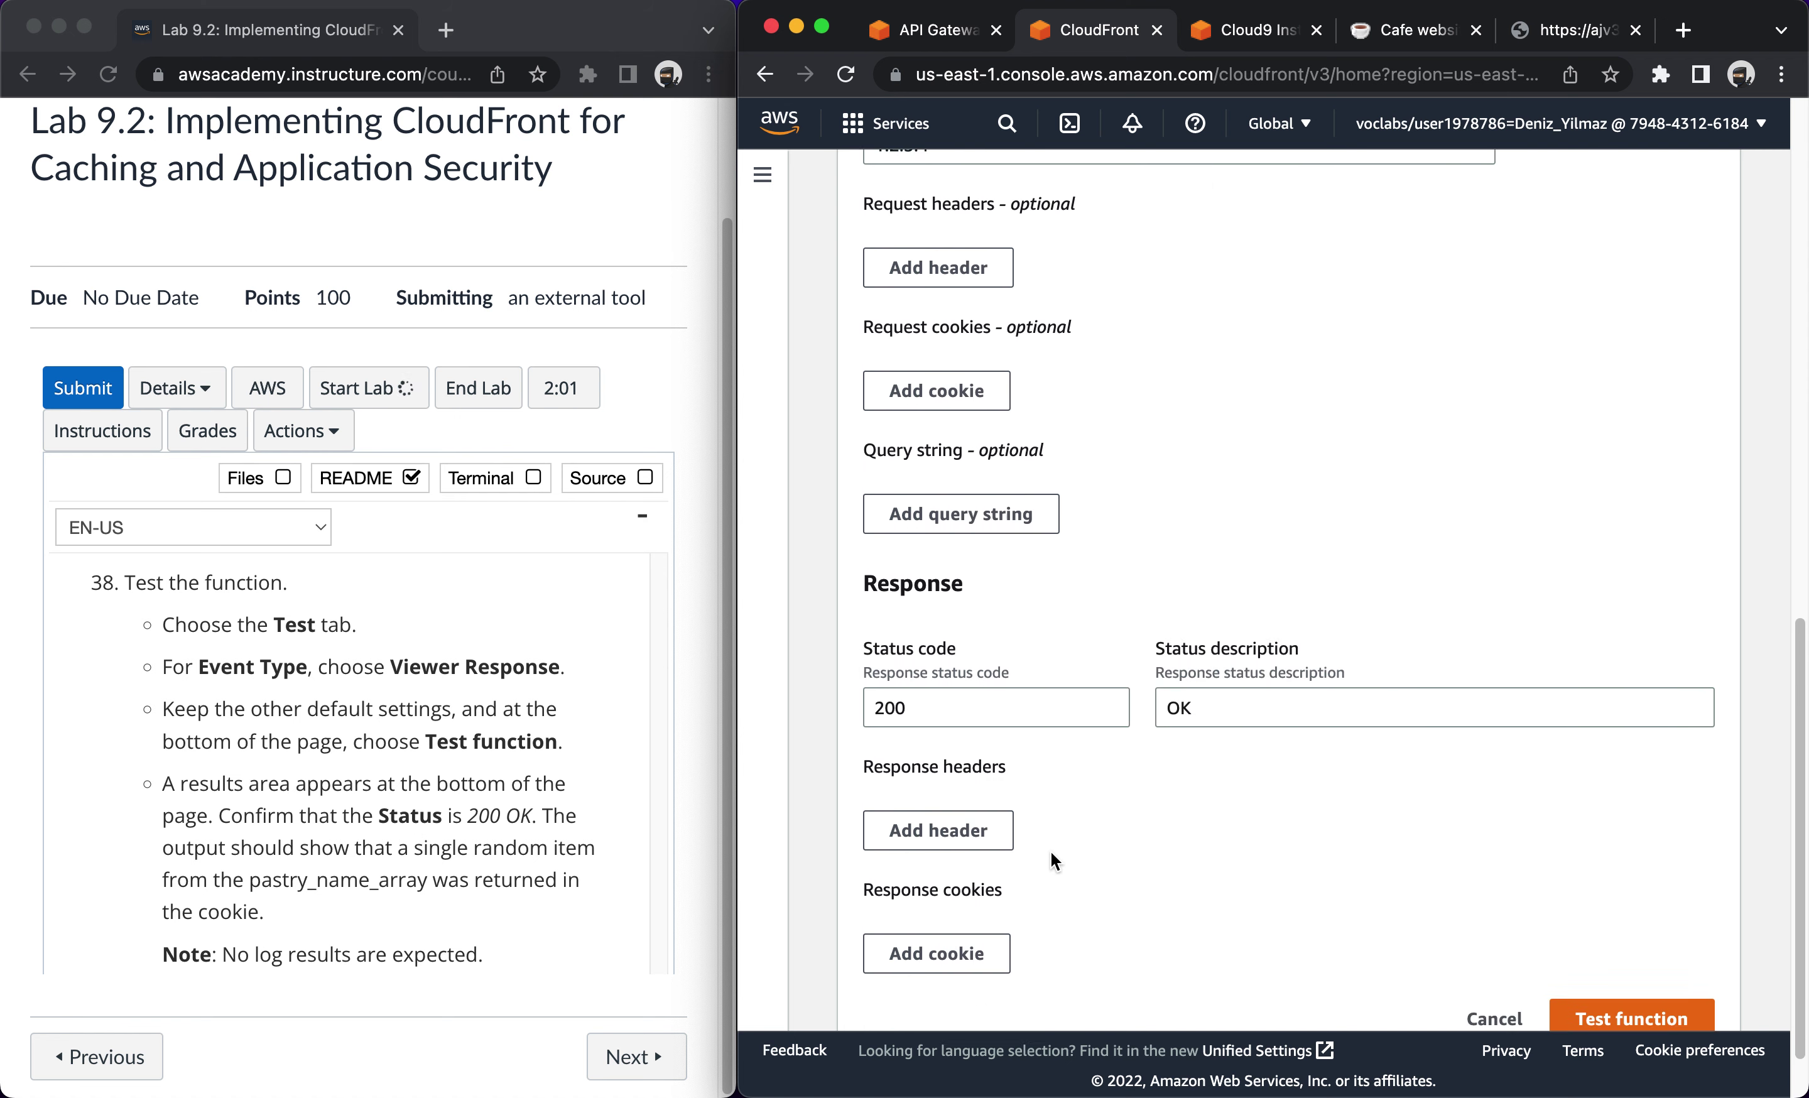
click(1594, 940)
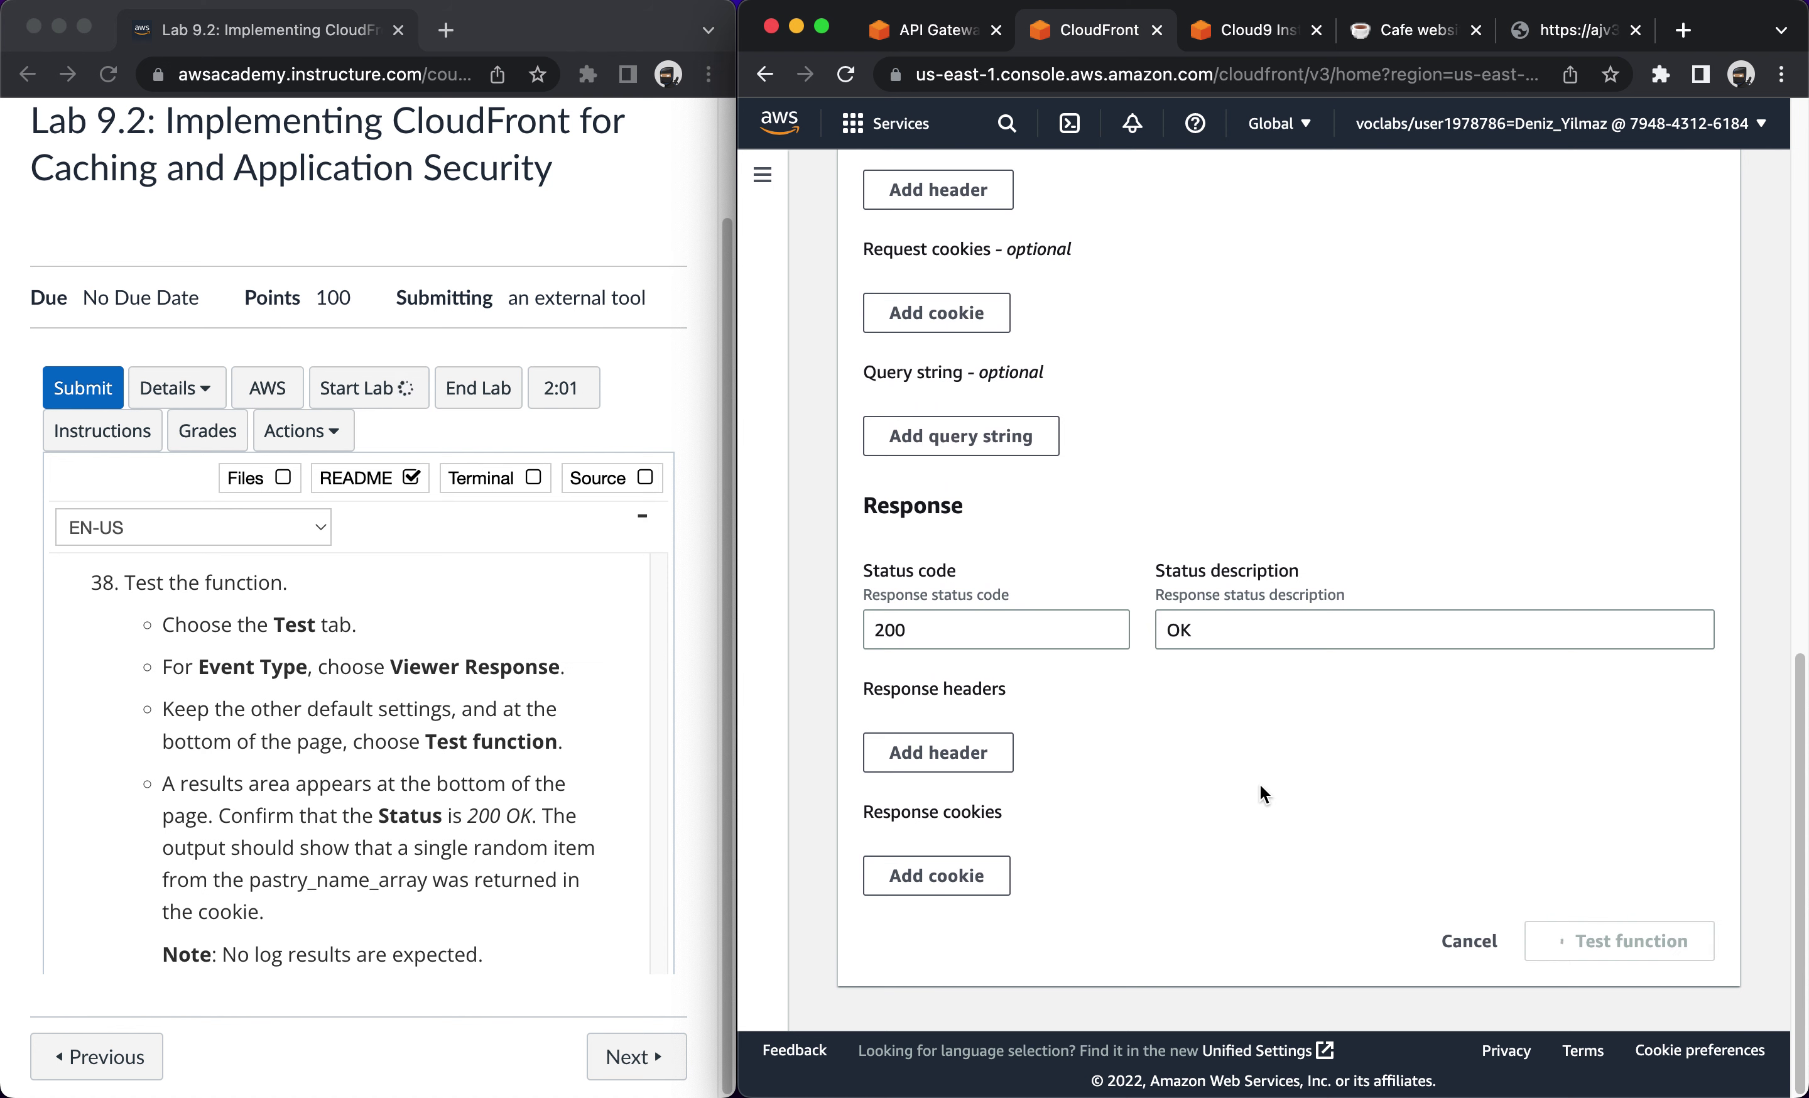
scroll(1200, 769, down, 8)
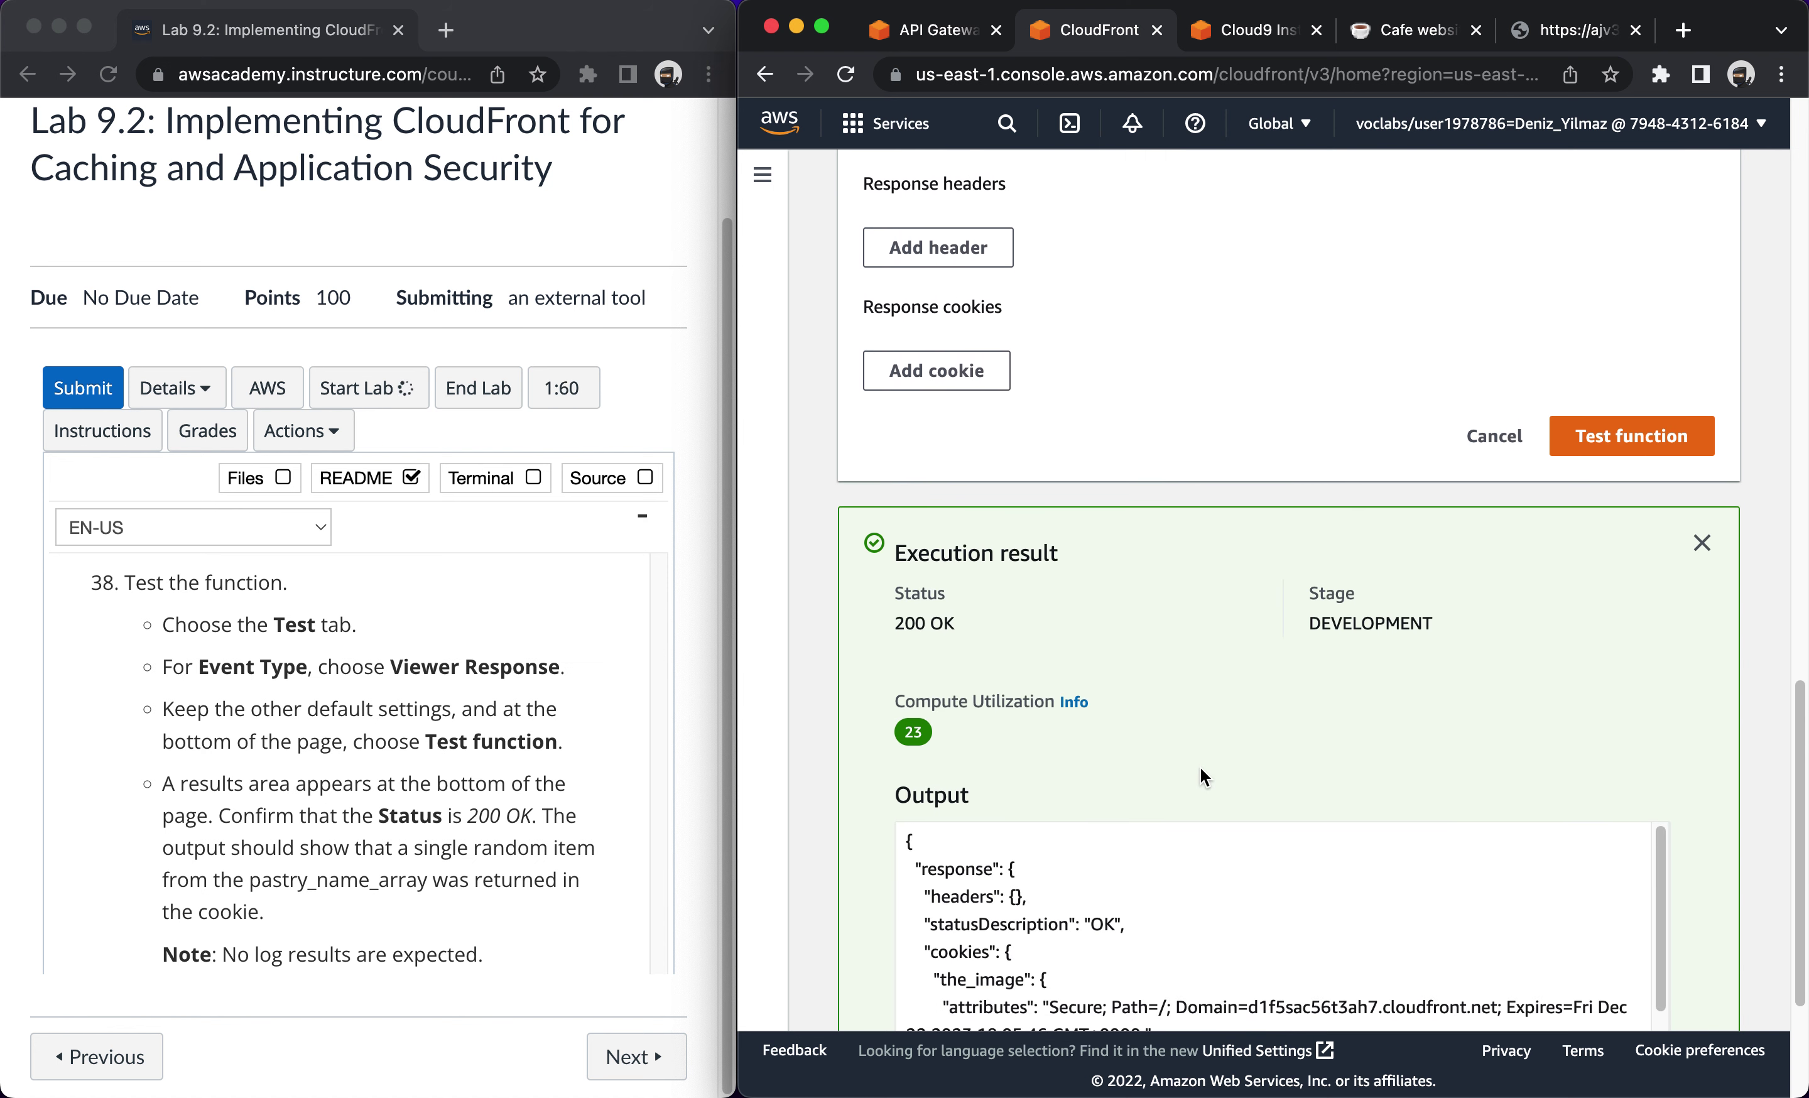
scroll(1200, 768, down, 2)
scroll(315, 773, down, 2)
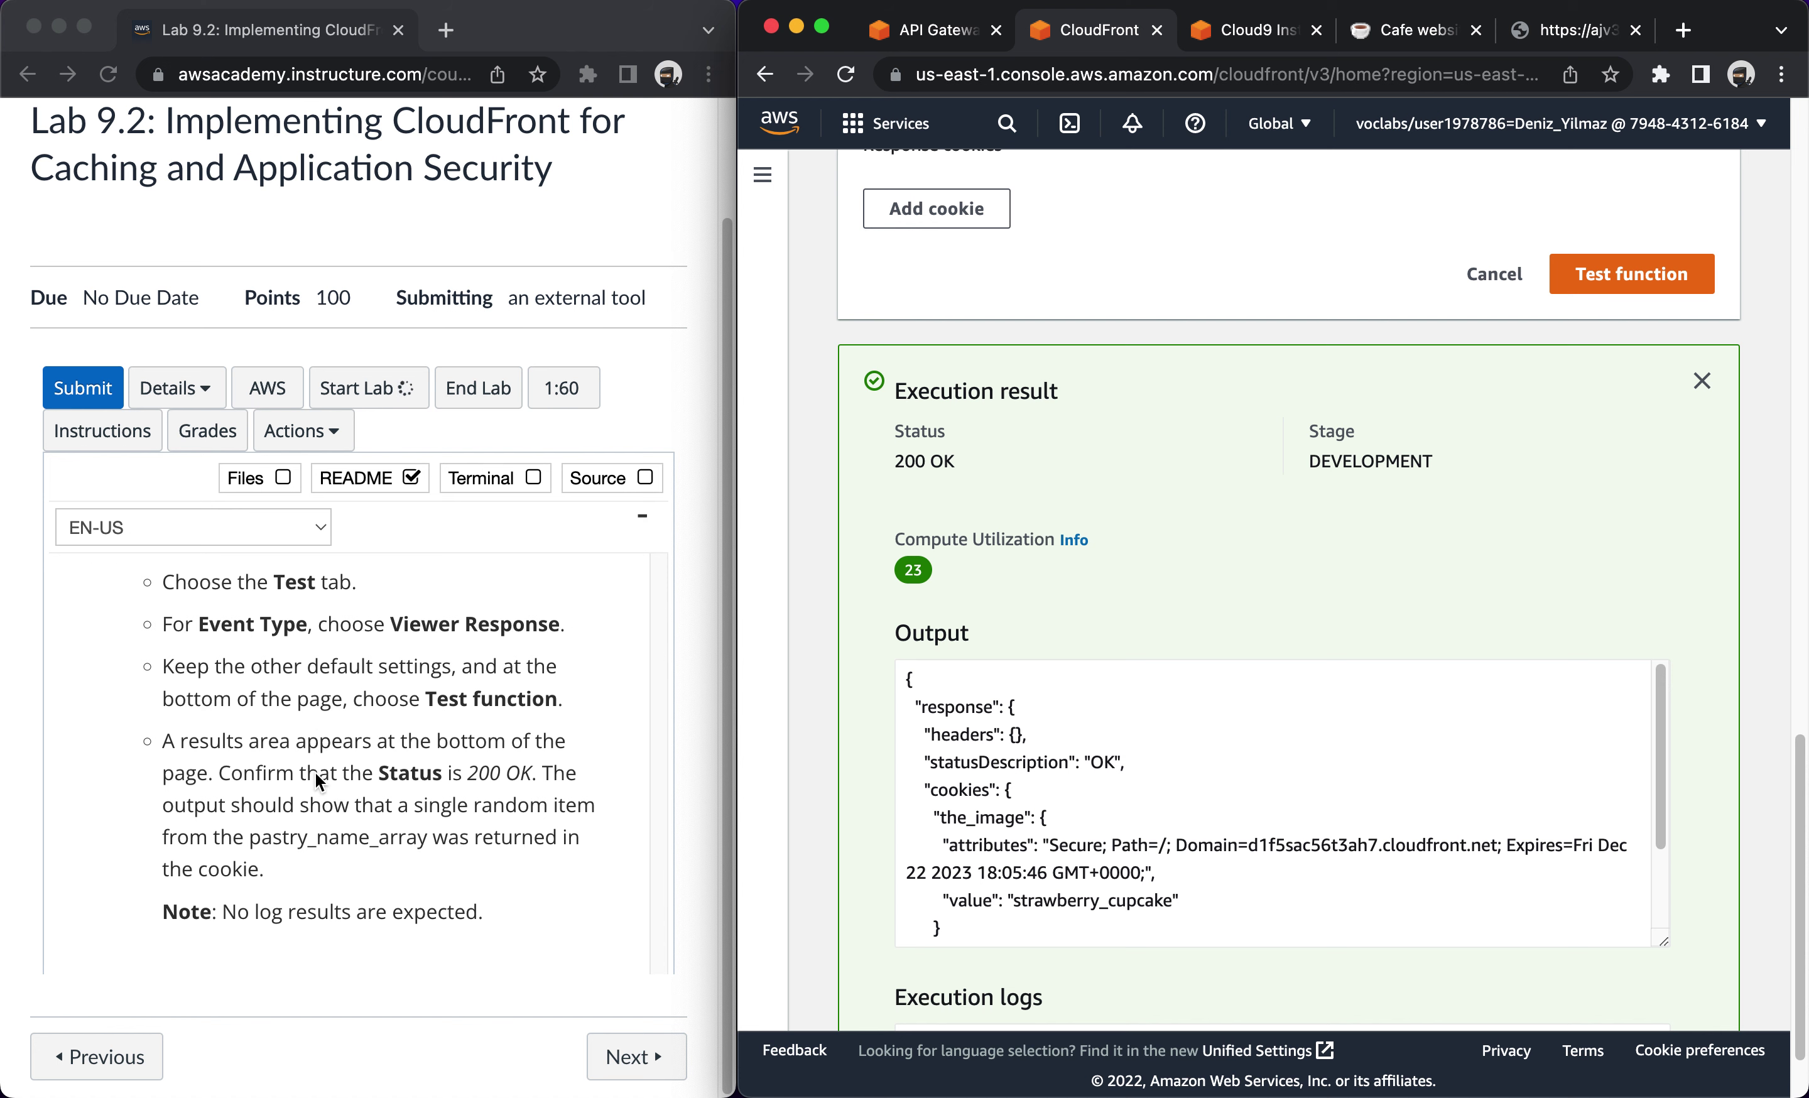
Publish the random_image_header function to the live stage as described in lab step 39.
scroll(316, 773, down, 8)
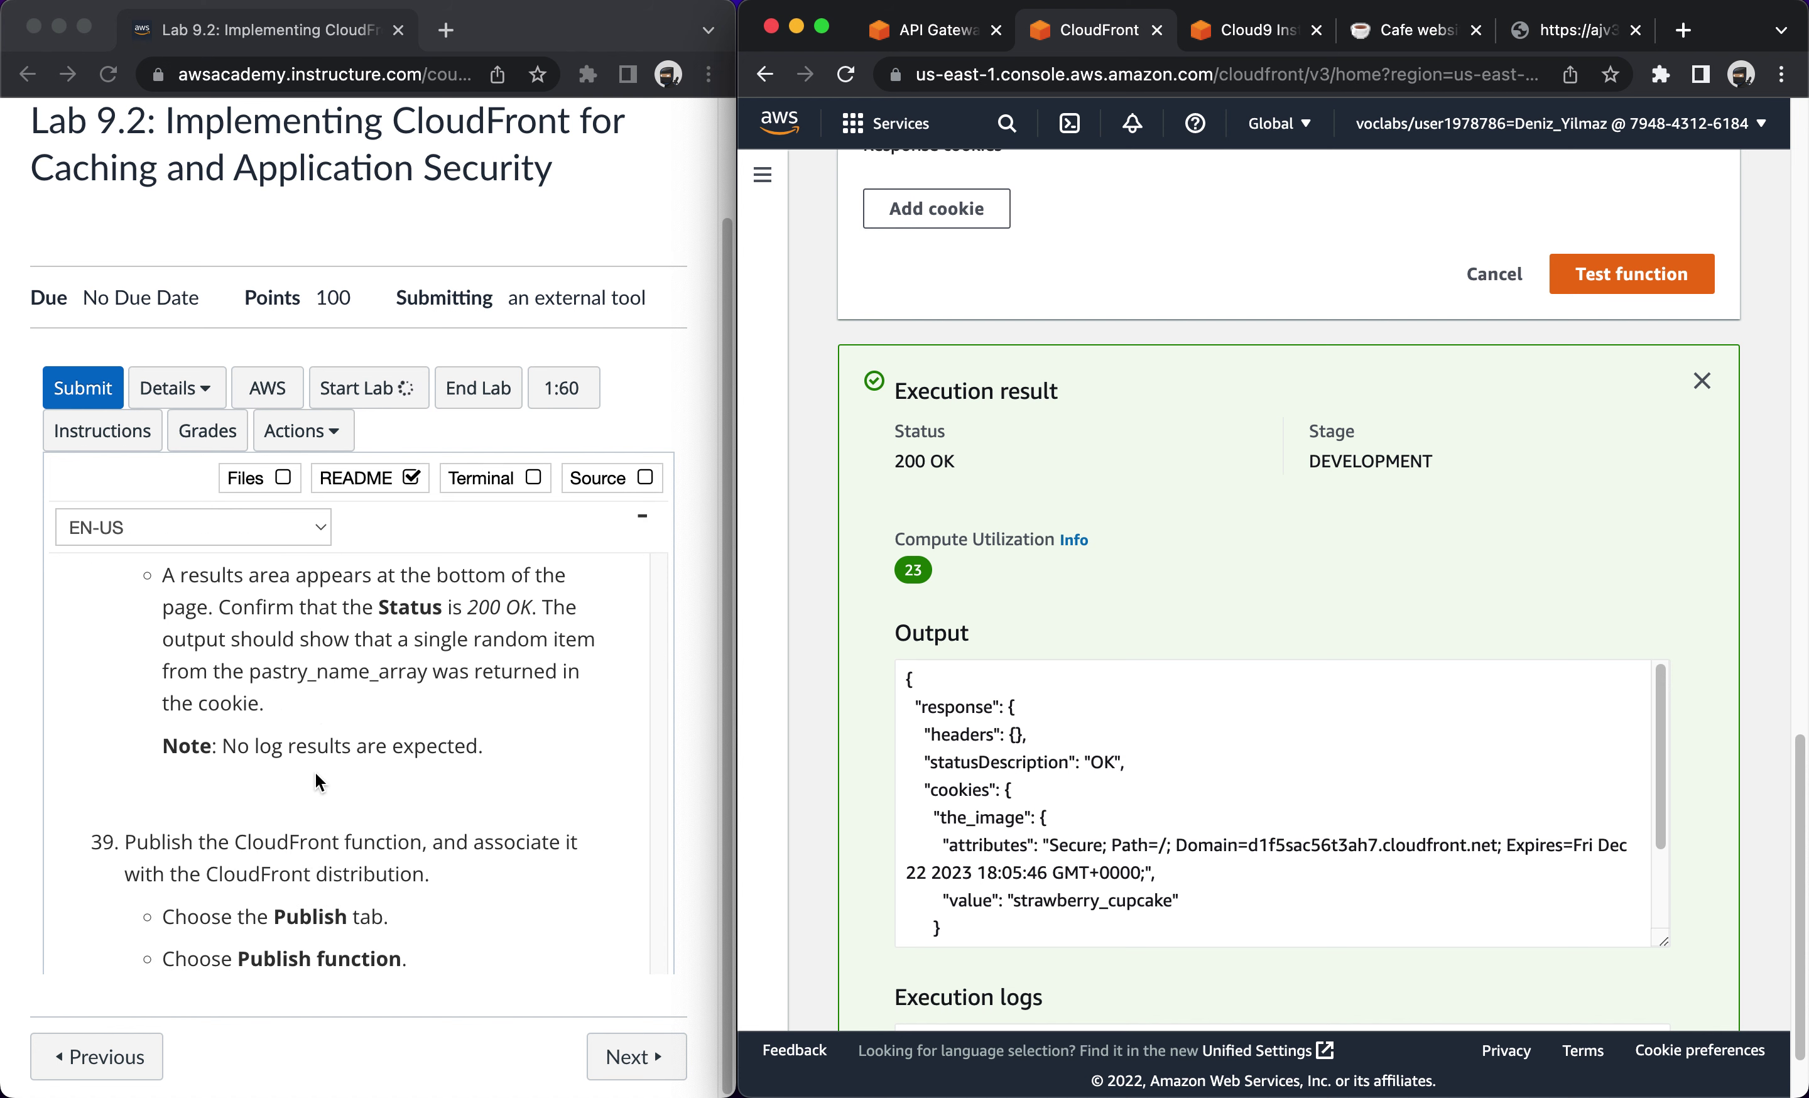
scroll(316, 773, down, 2)
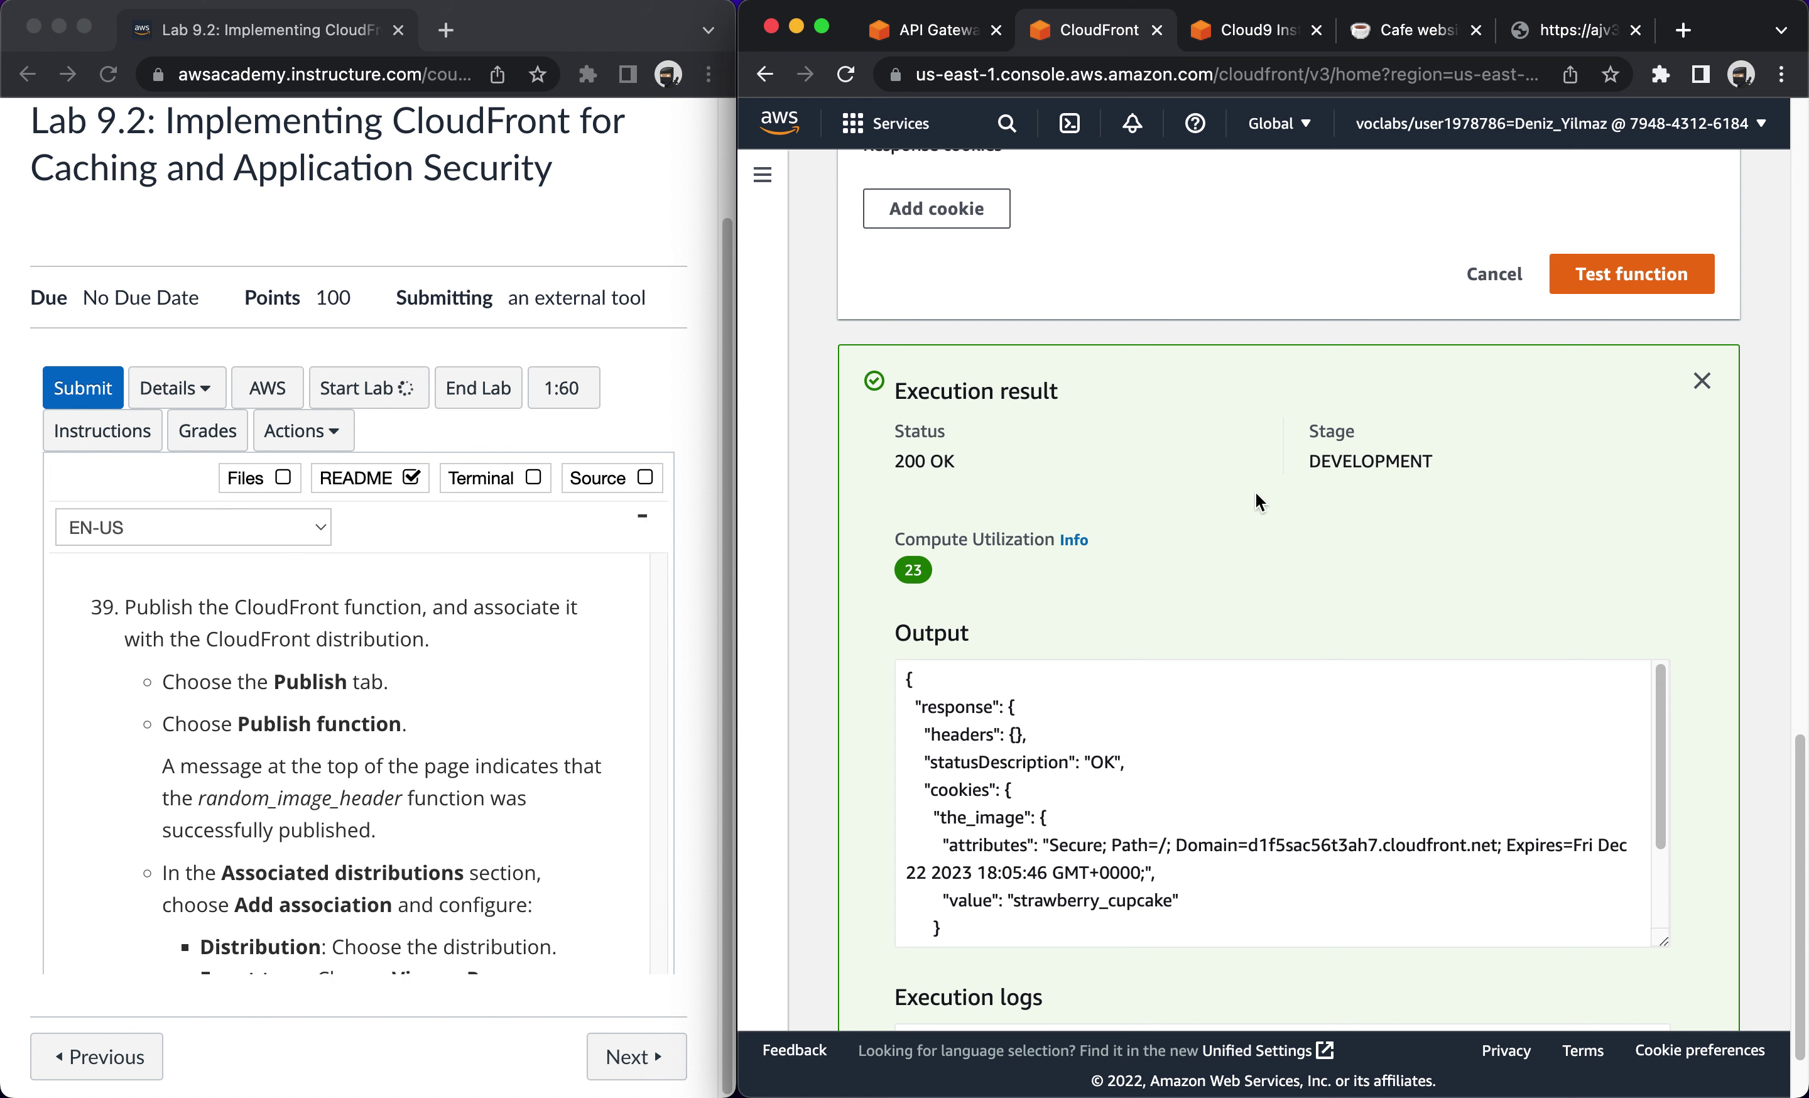
scroll(1134, 633, up, 10)
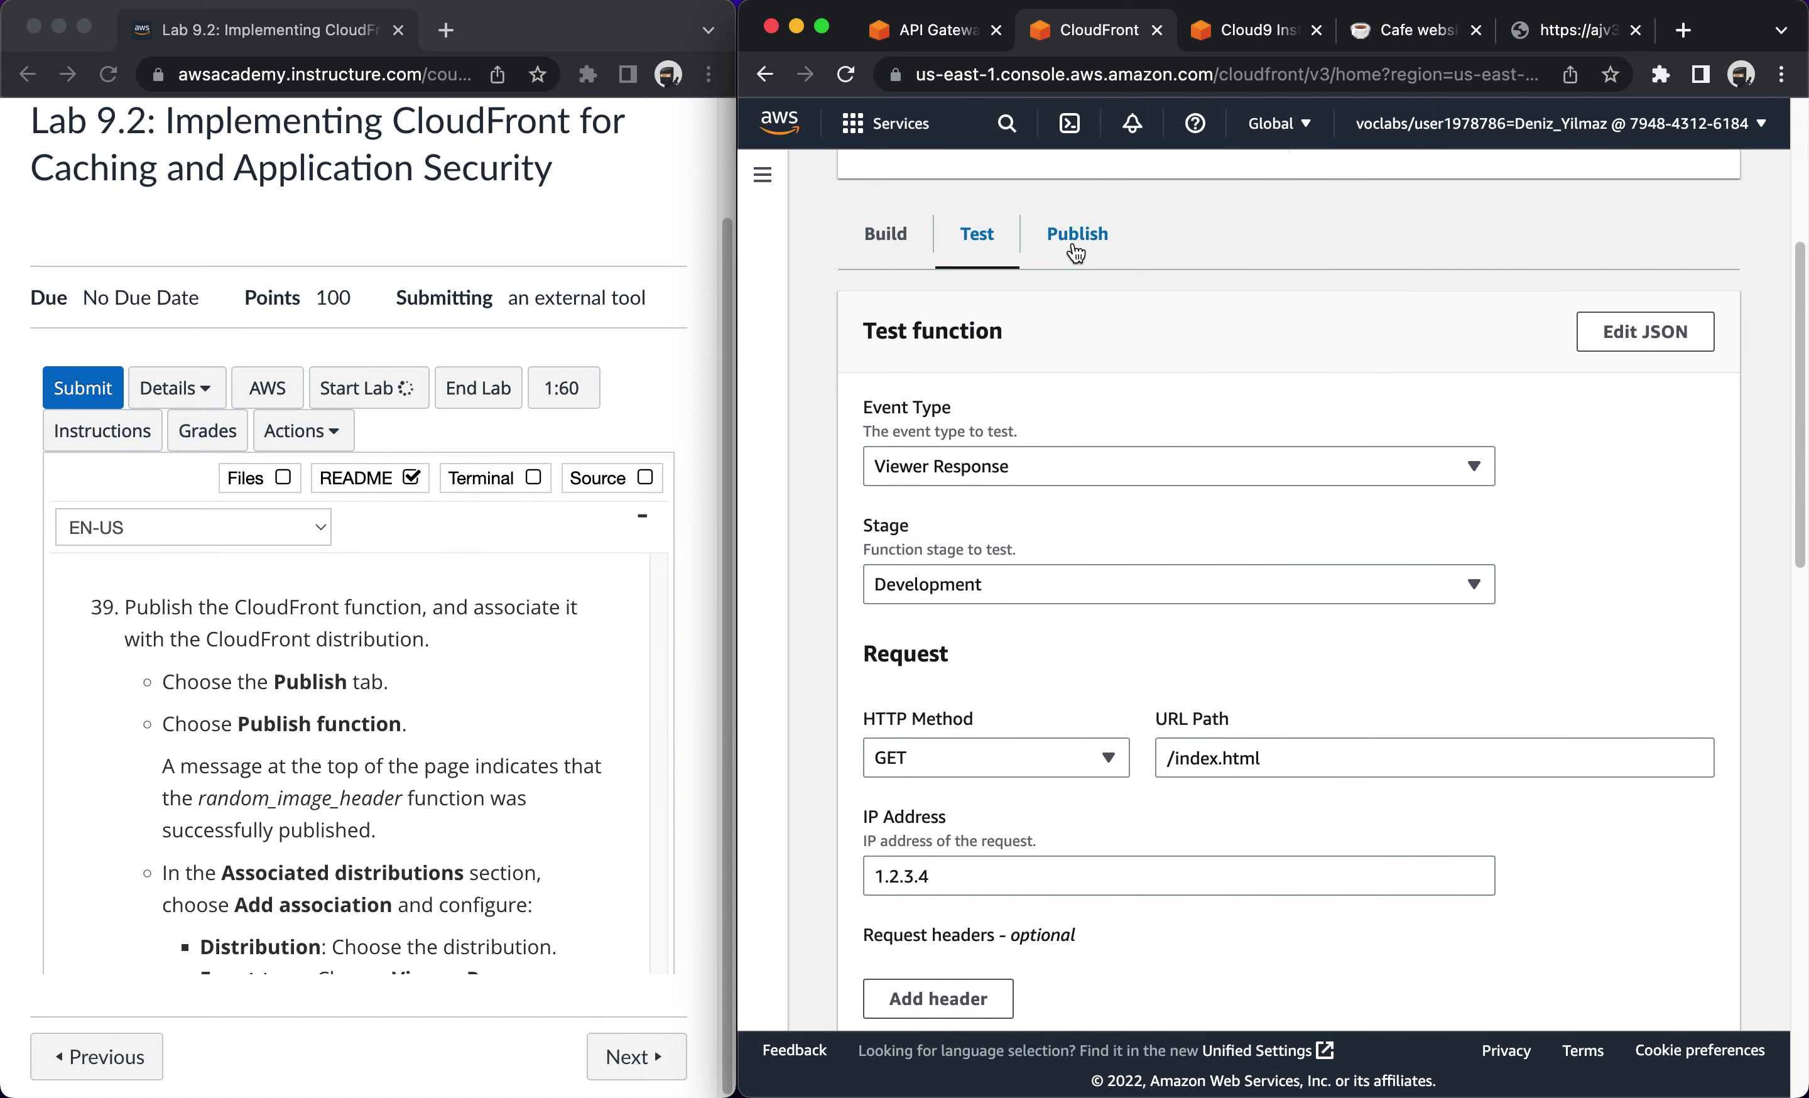
click(1075, 238)
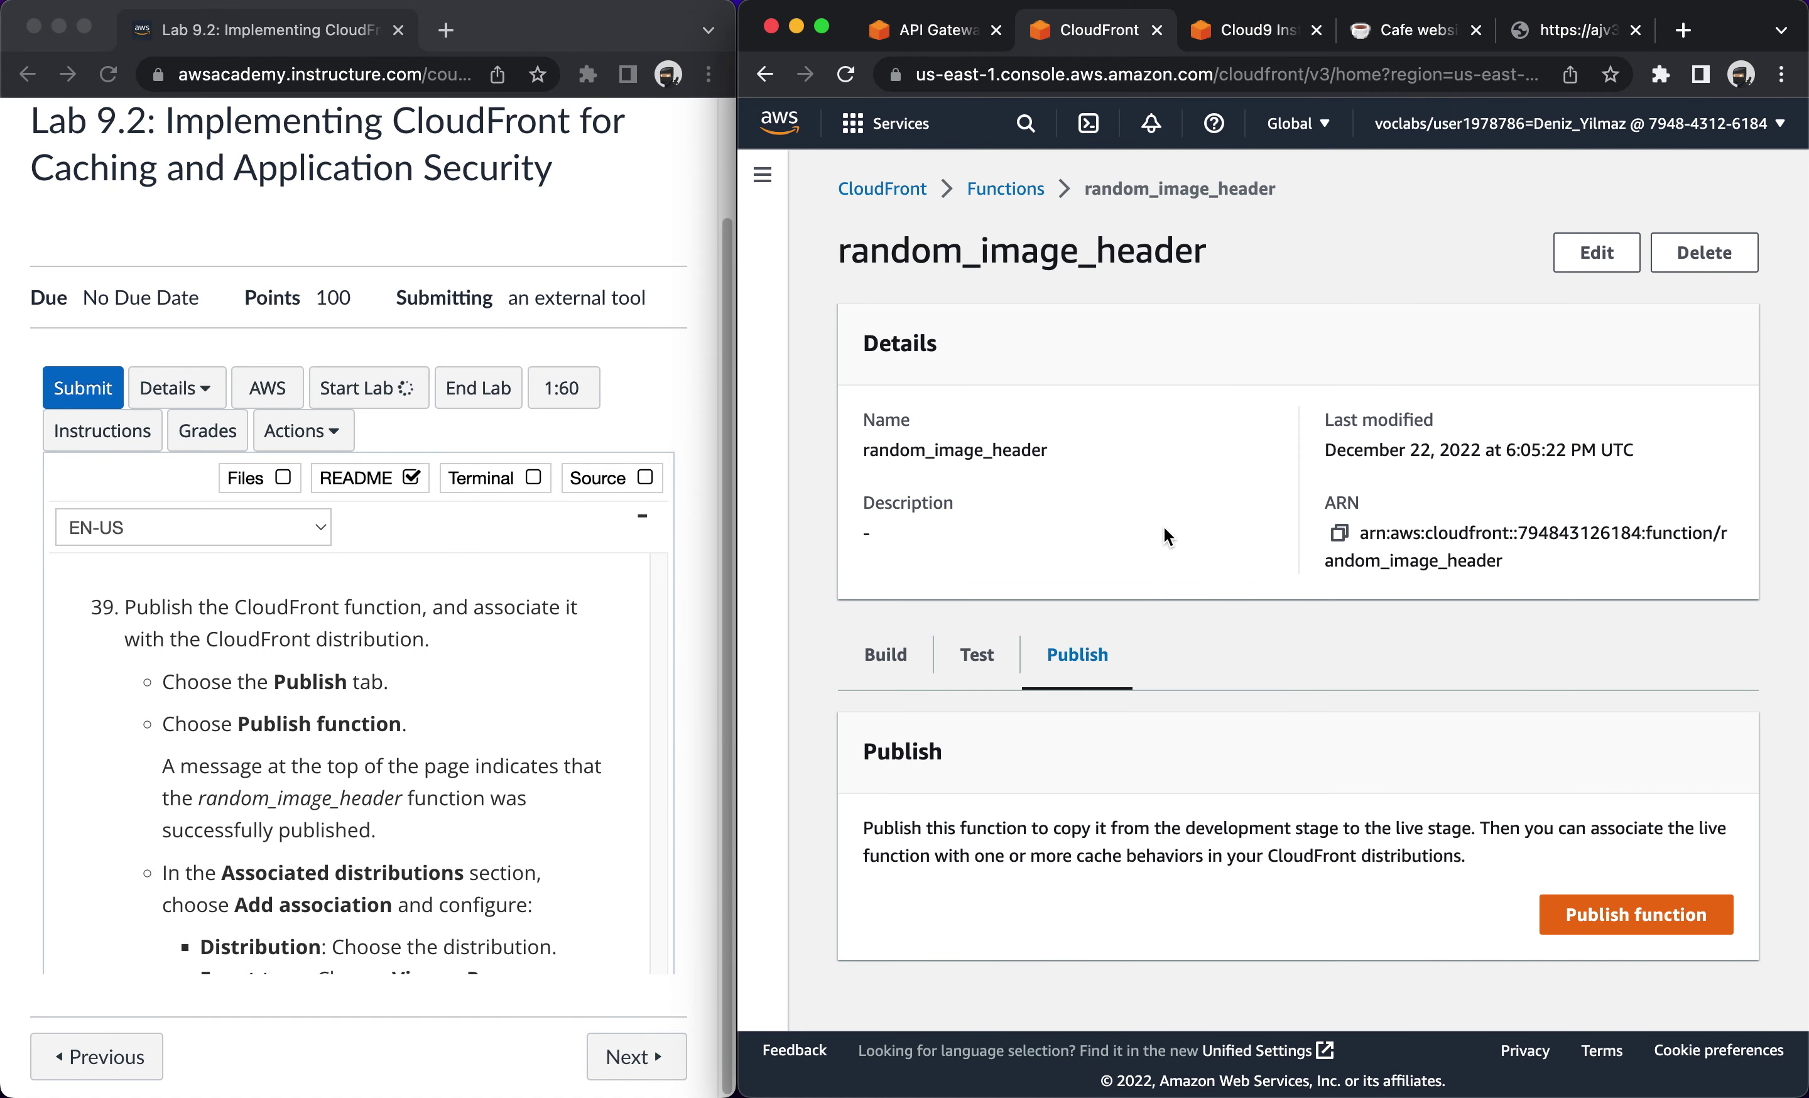
click(1635, 914)
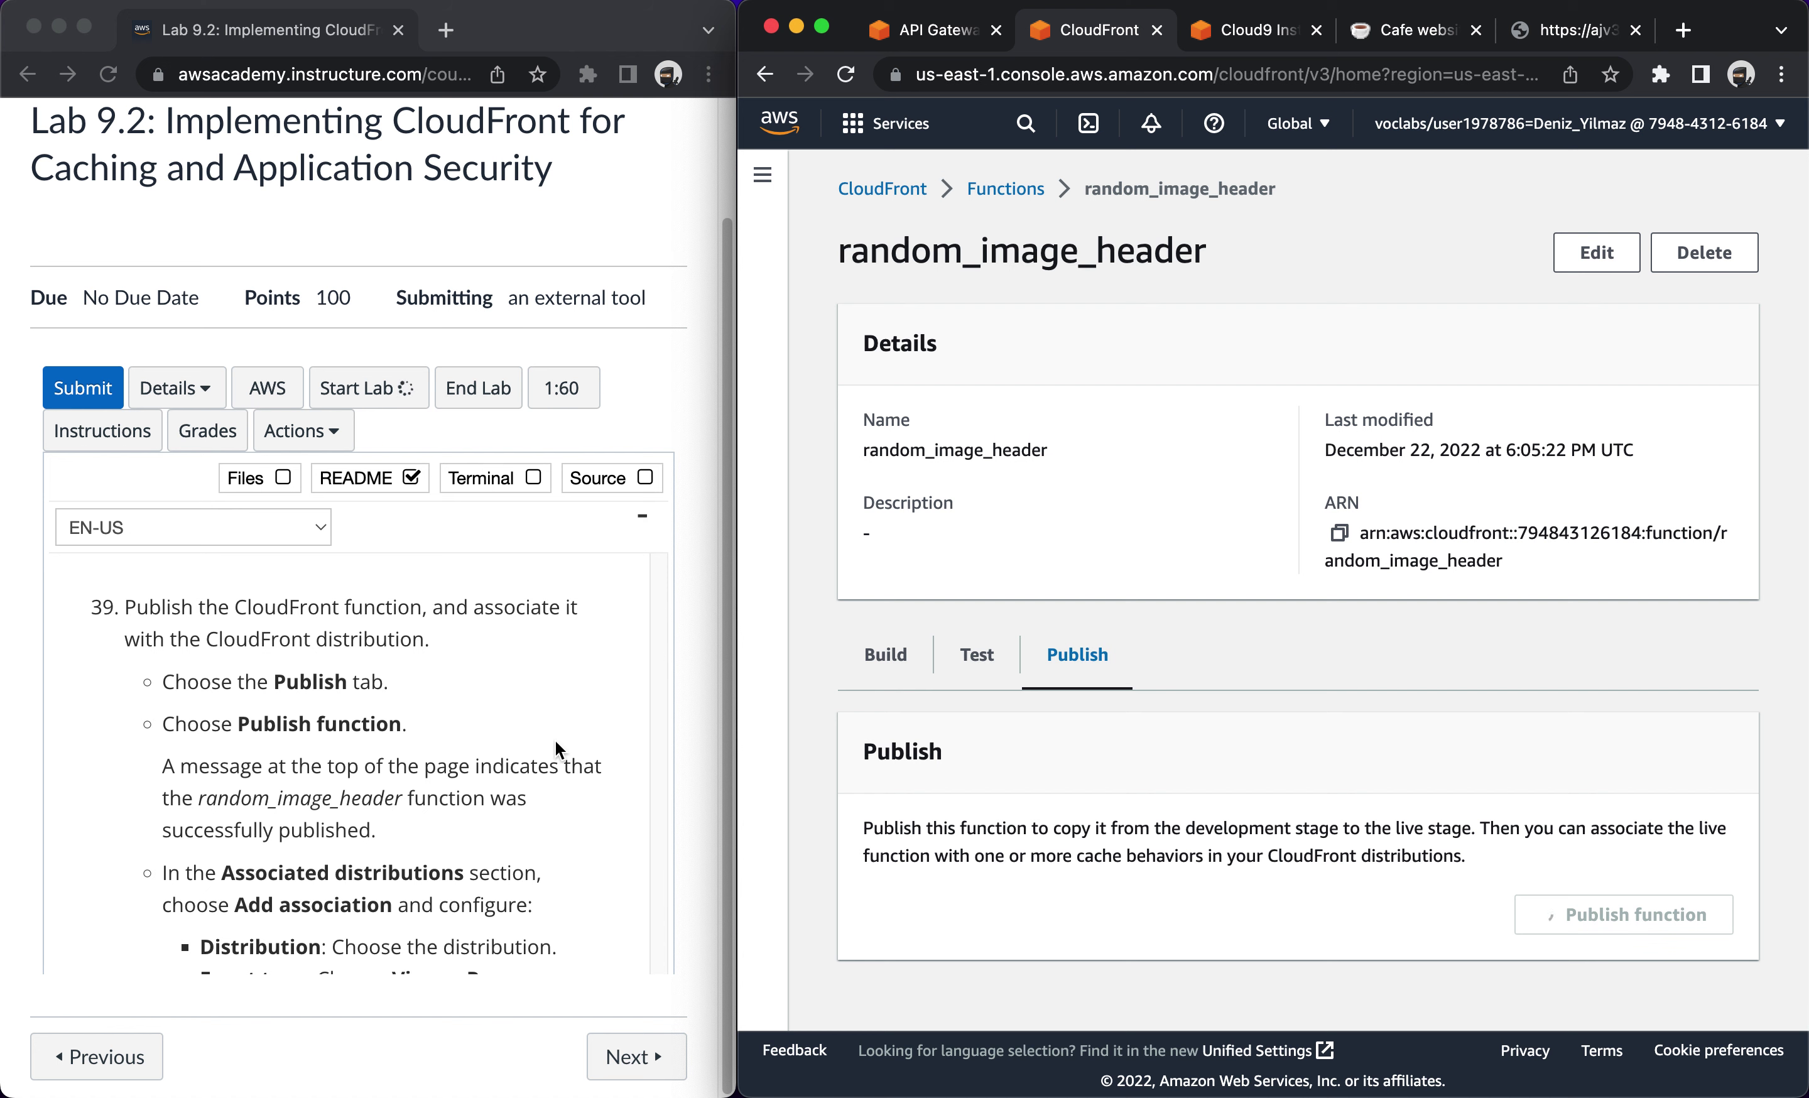
Associate the published function with distribution E2E0RS3THNQ9MX, using the Viewer Response event type and the Default (*) cache behavior.
scroll(392, 803, down, 3)
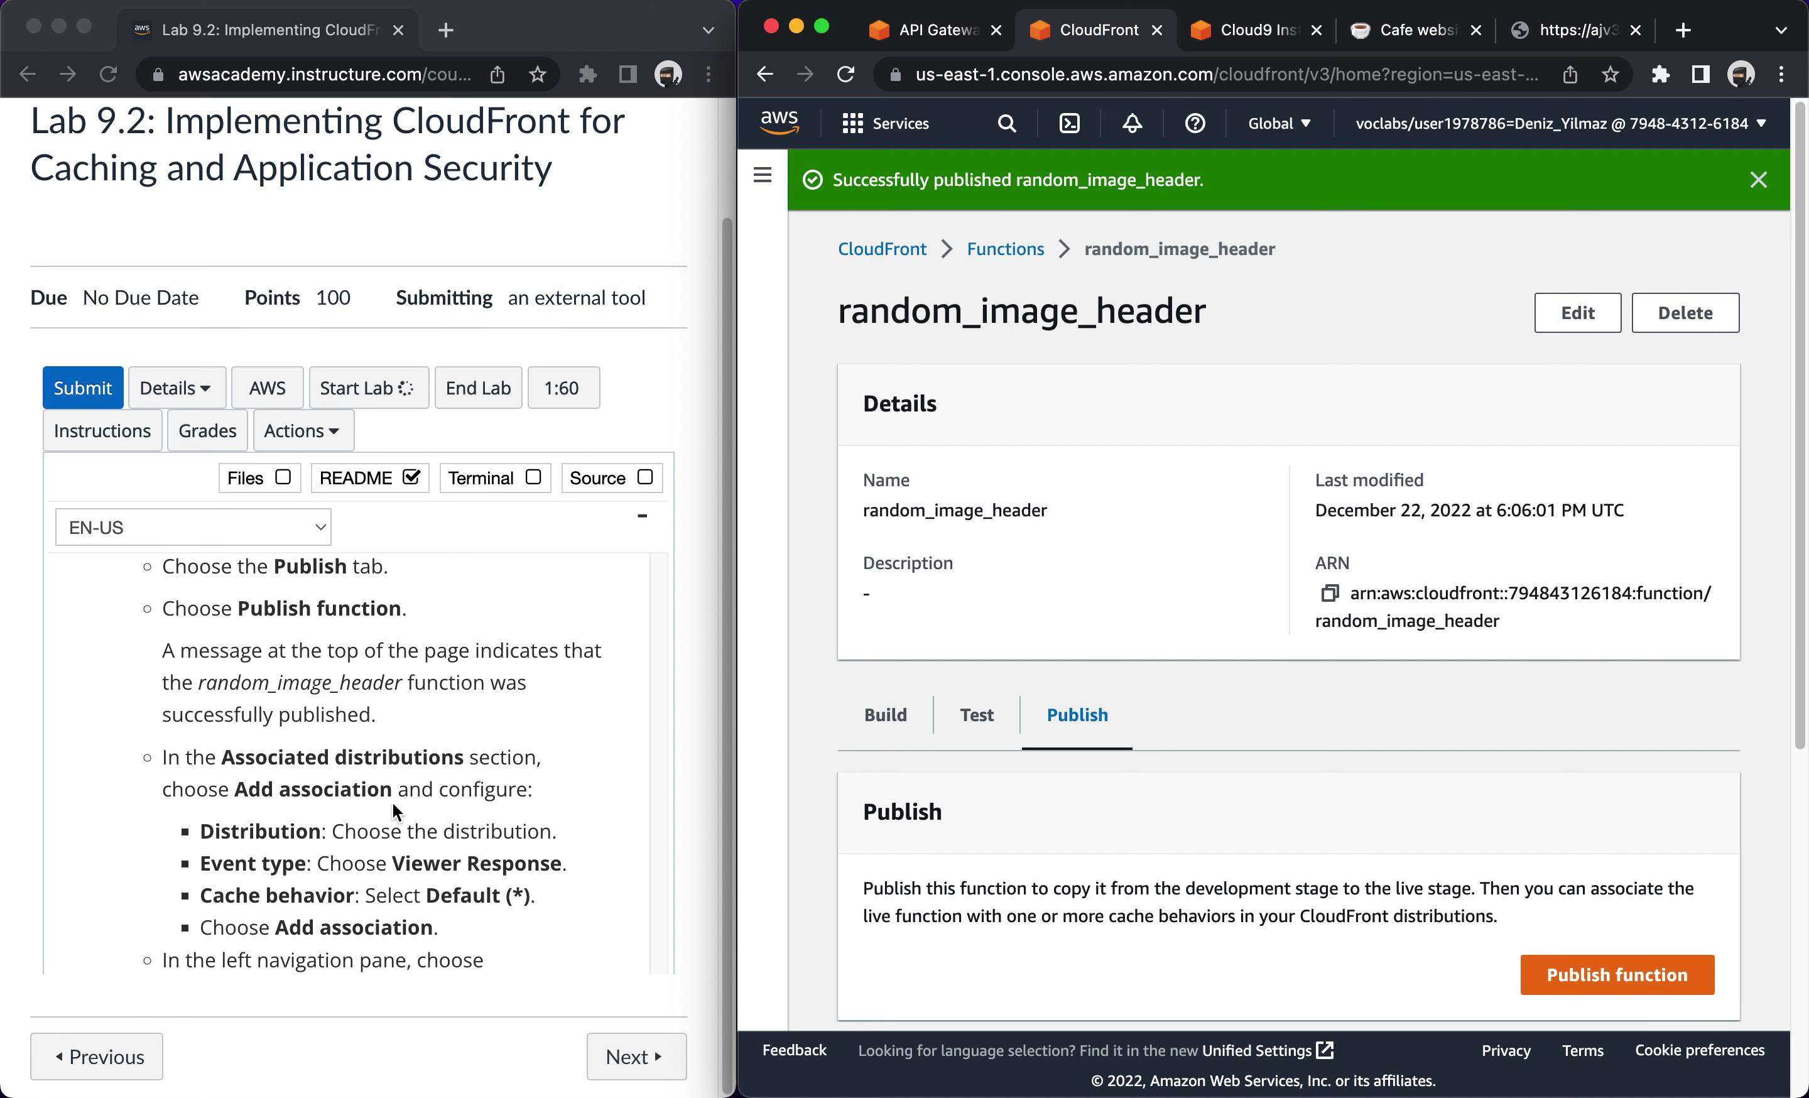
scroll(393, 803, up, 1)
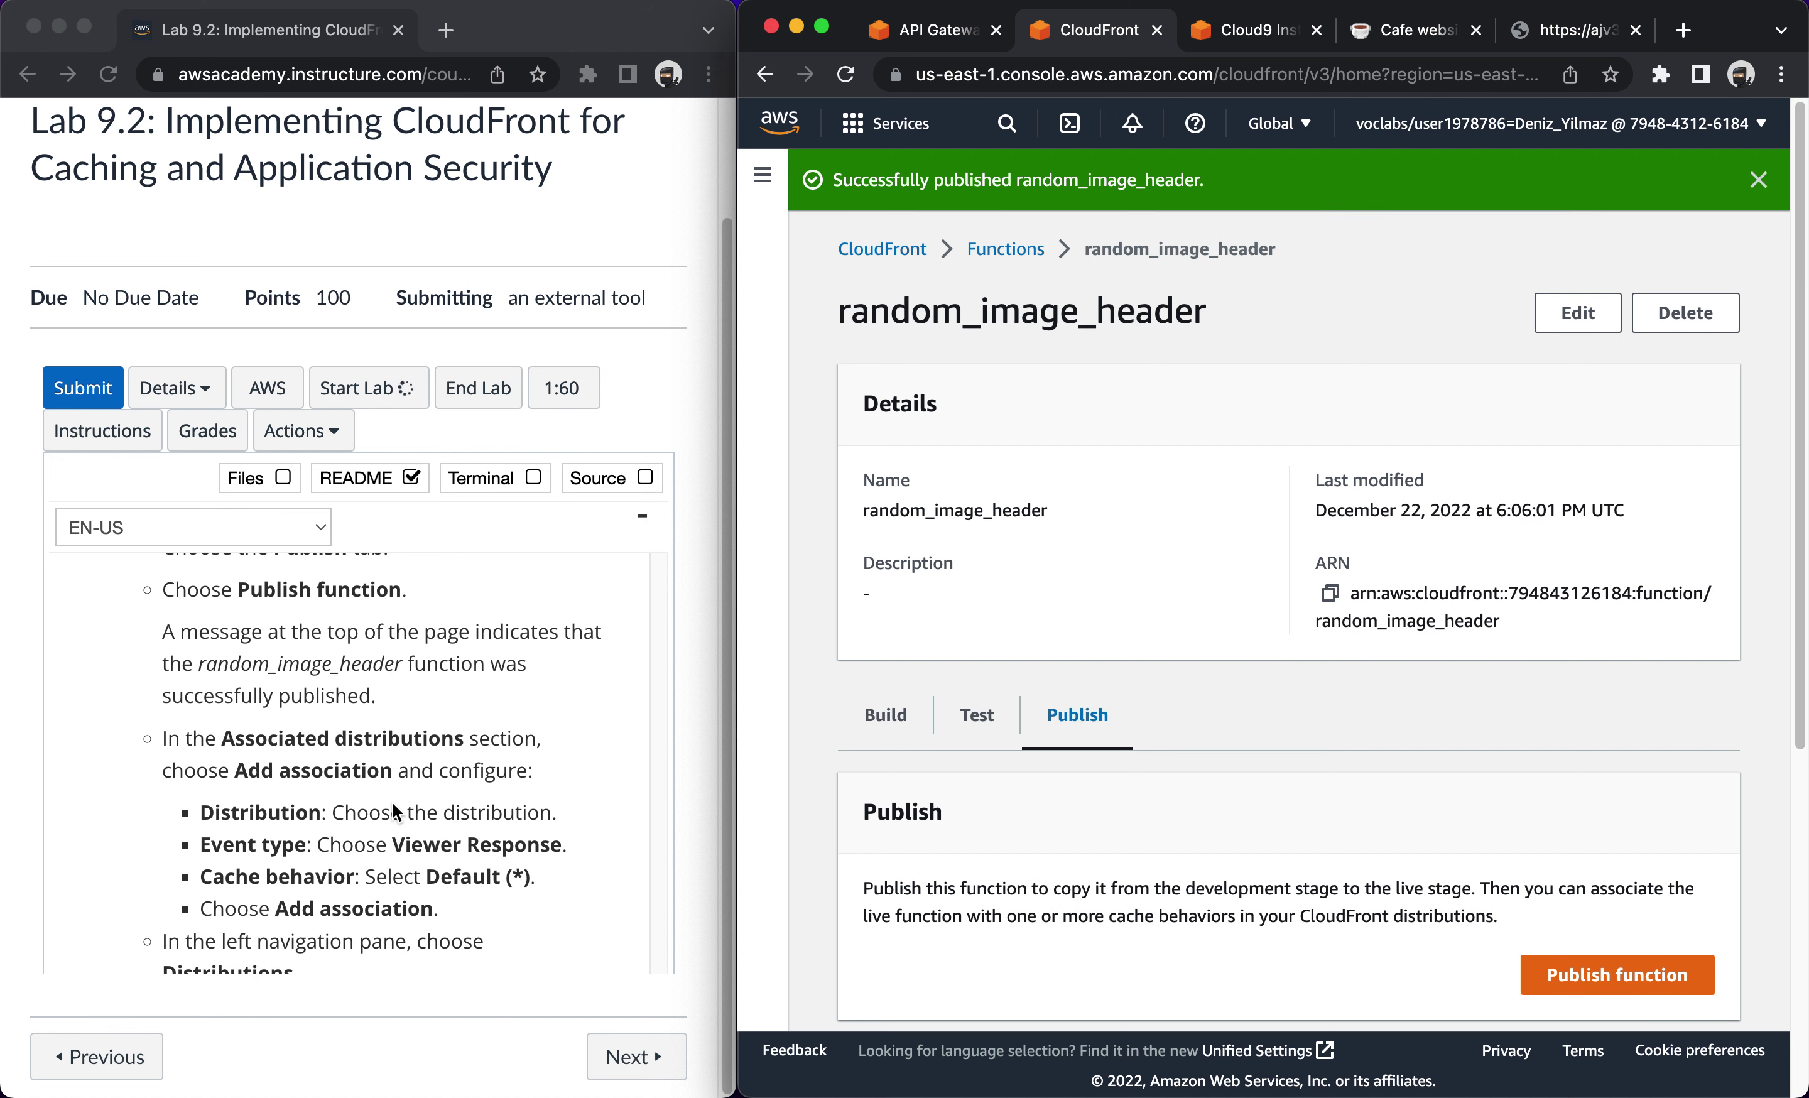
scroll(393, 802, down, 3)
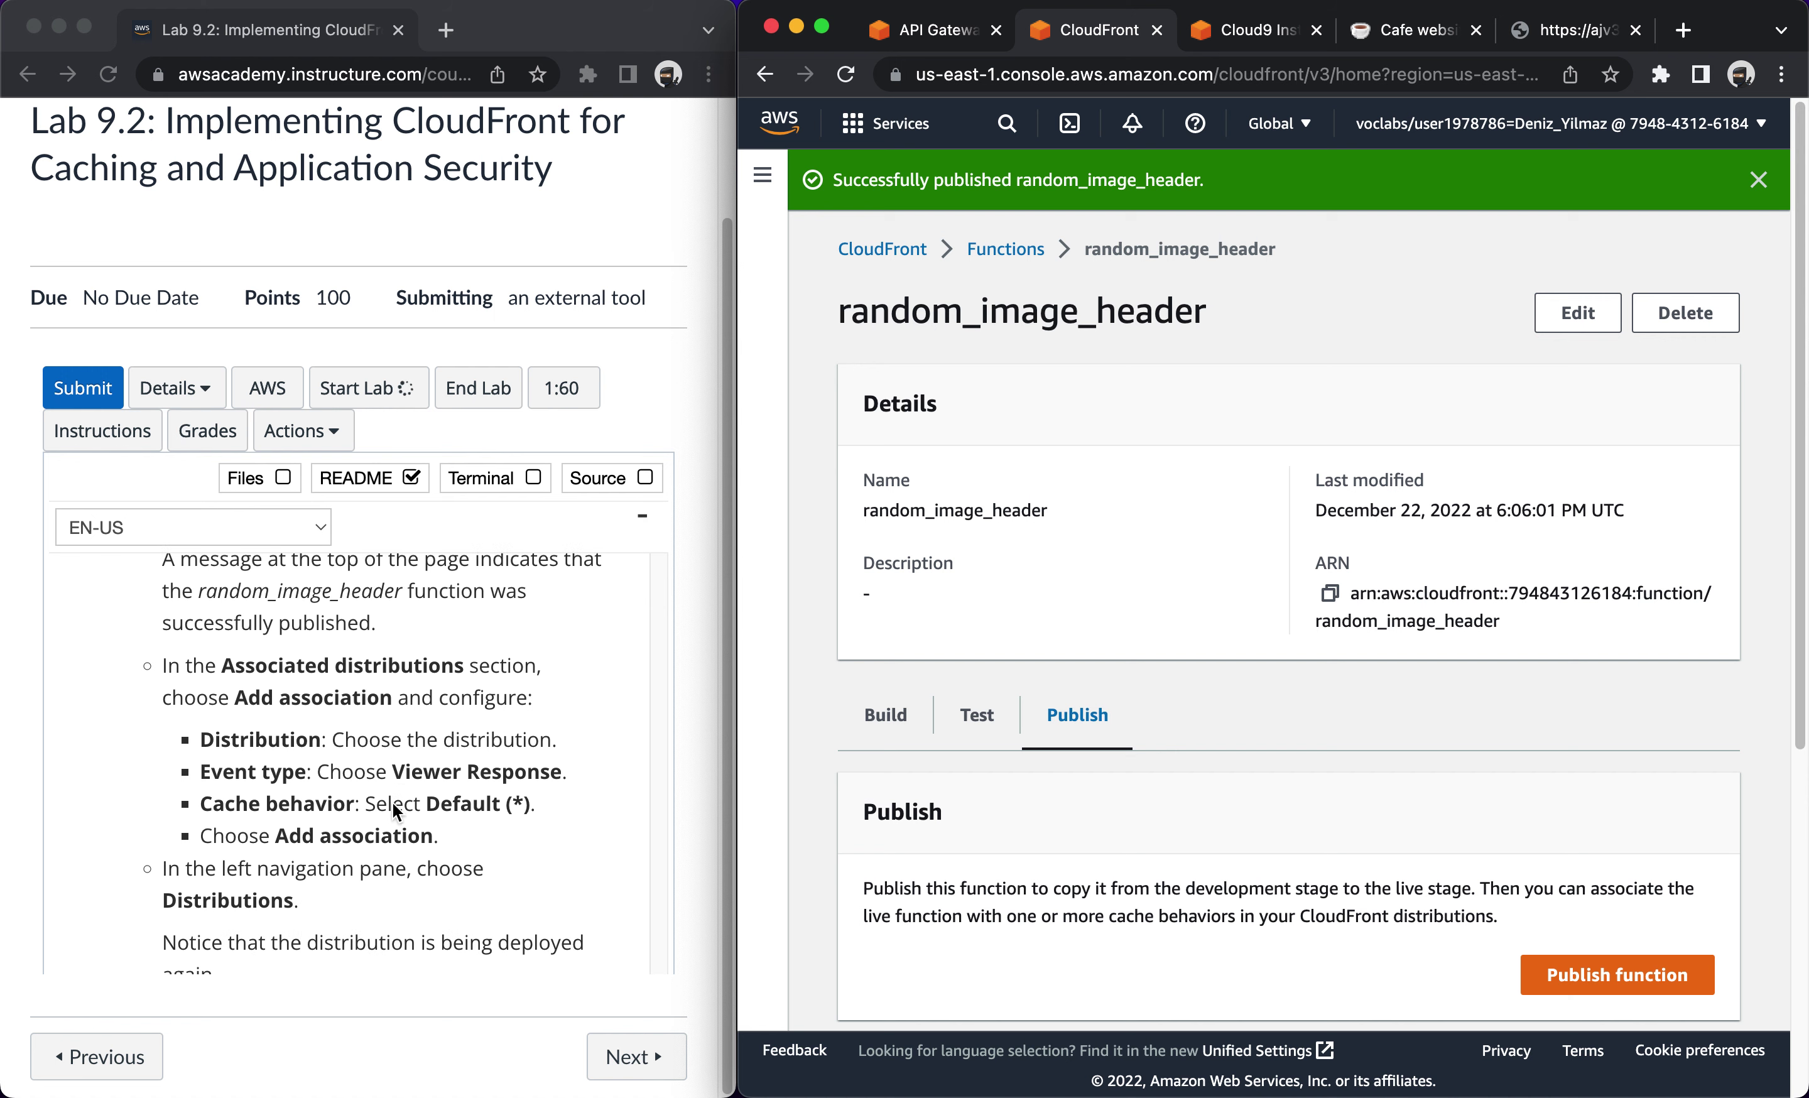
scroll(393, 803, down, 1)
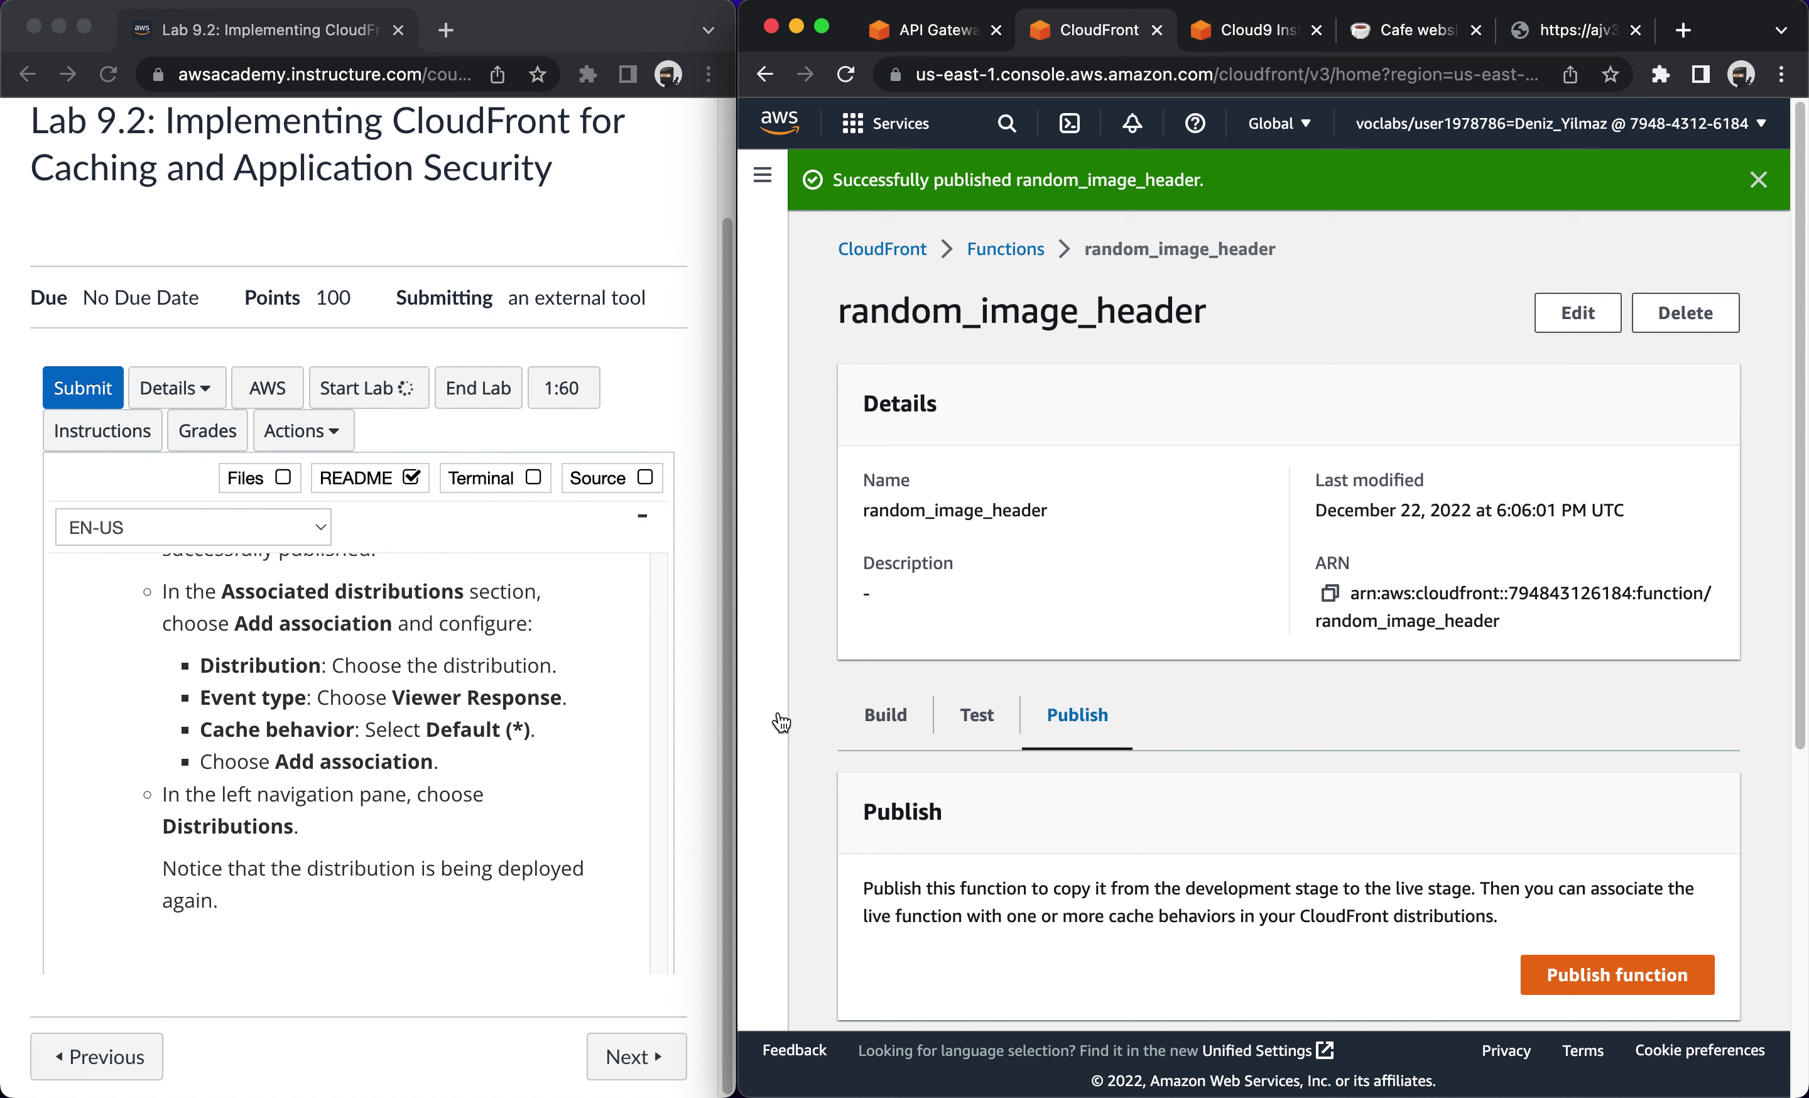
scroll(989, 582, down, 7)
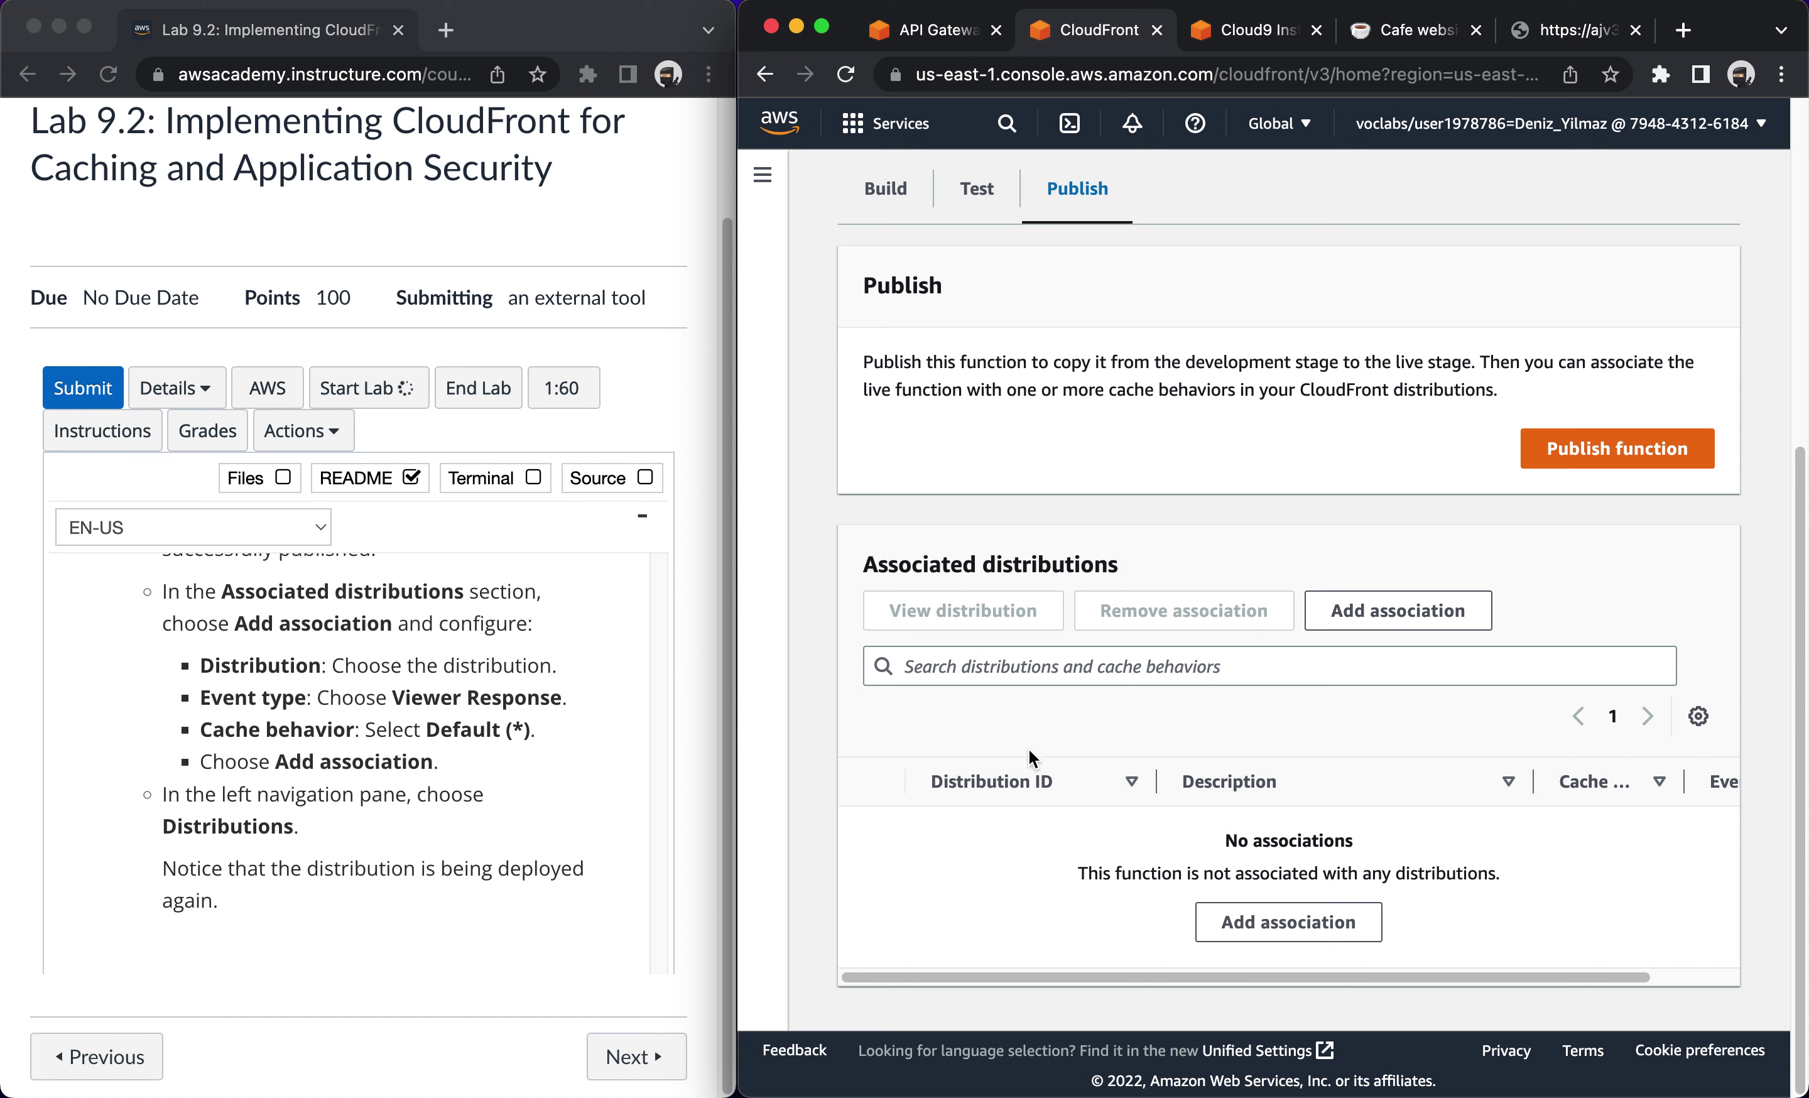
click(1350, 612)
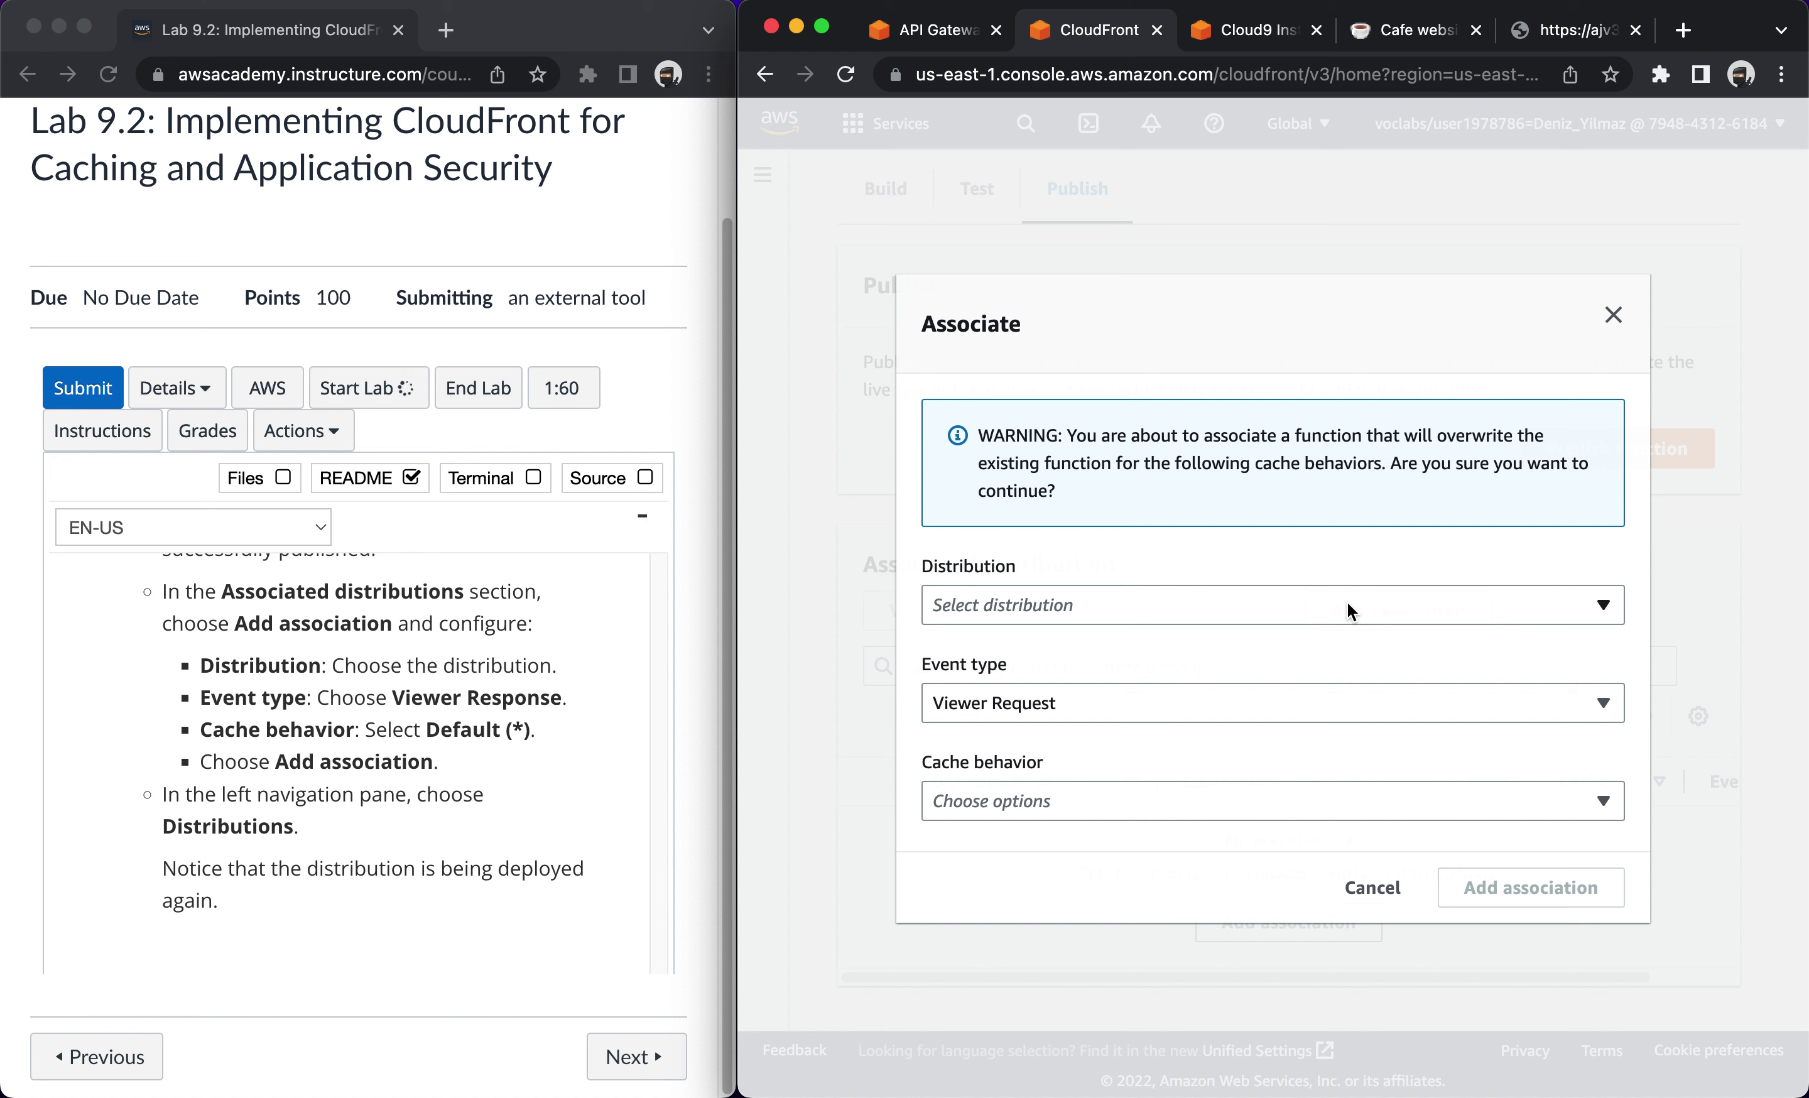
click(1184, 615)
click(1169, 691)
click(1130, 703)
click(1120, 777)
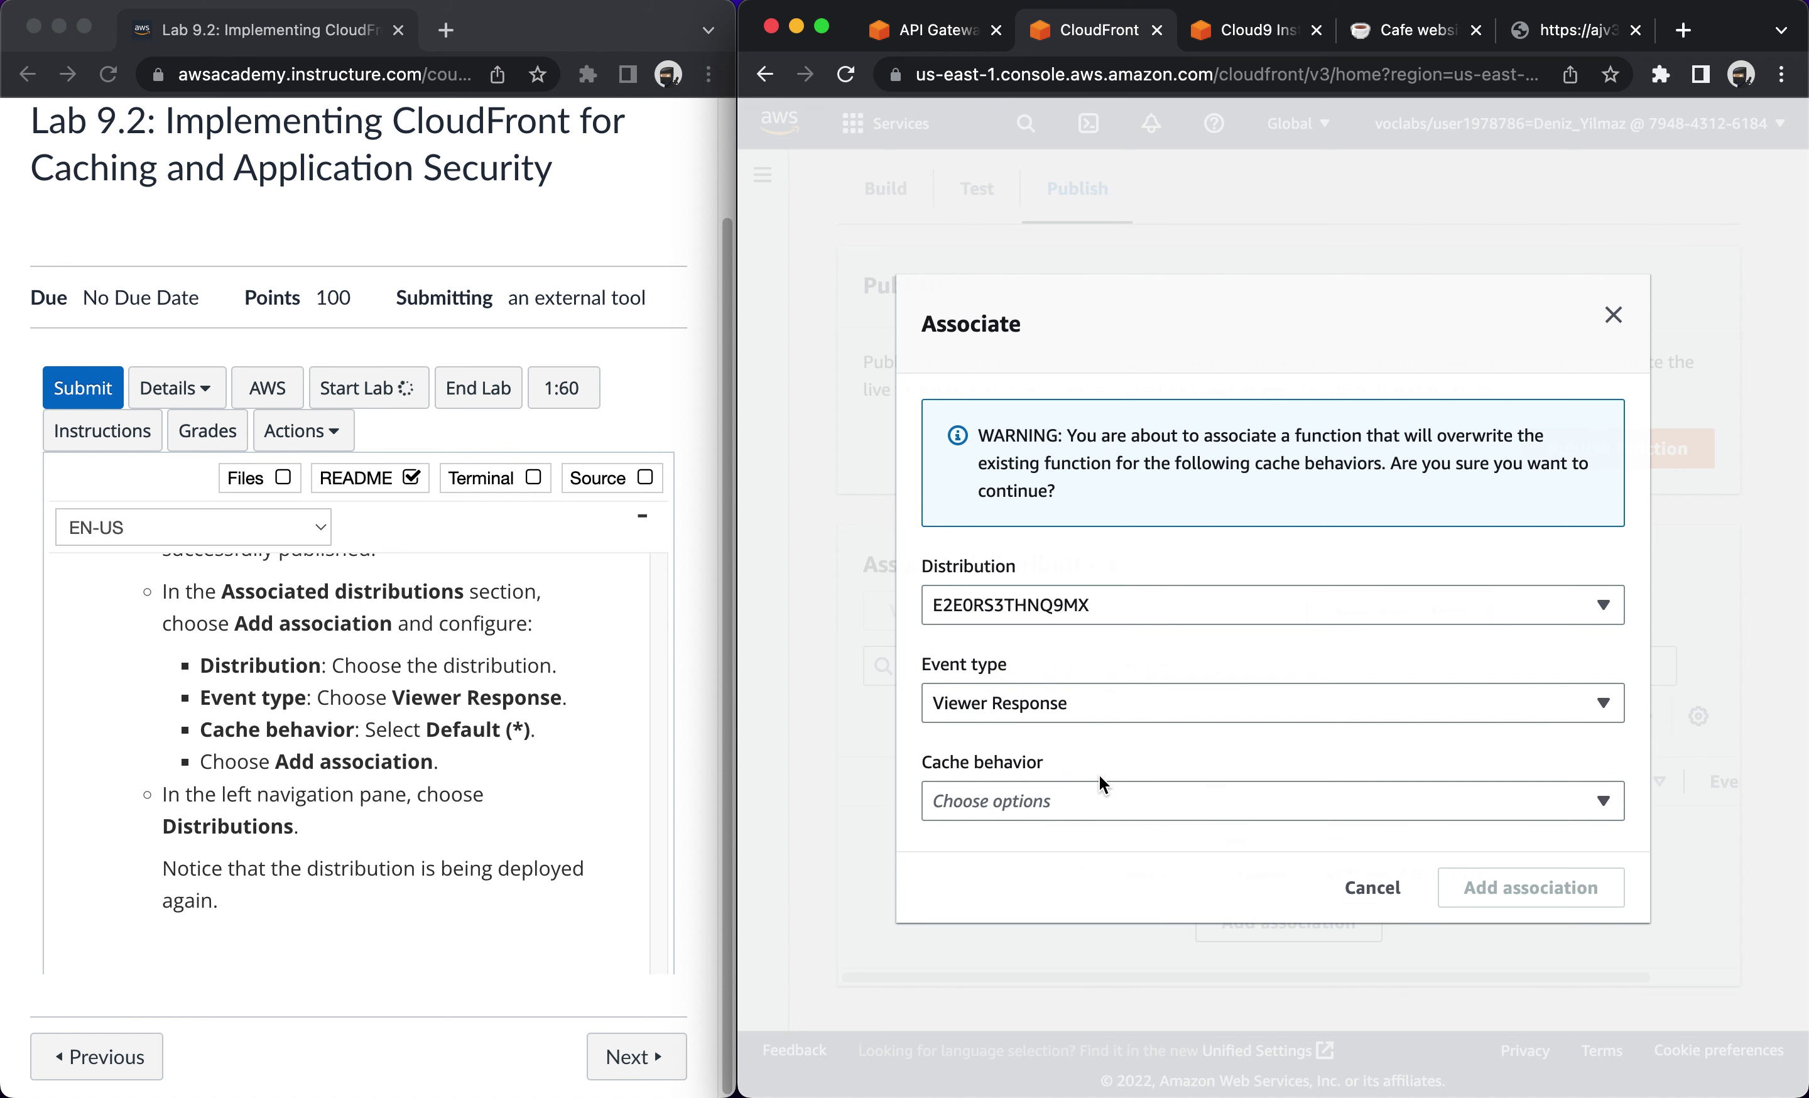
click(1075, 814)
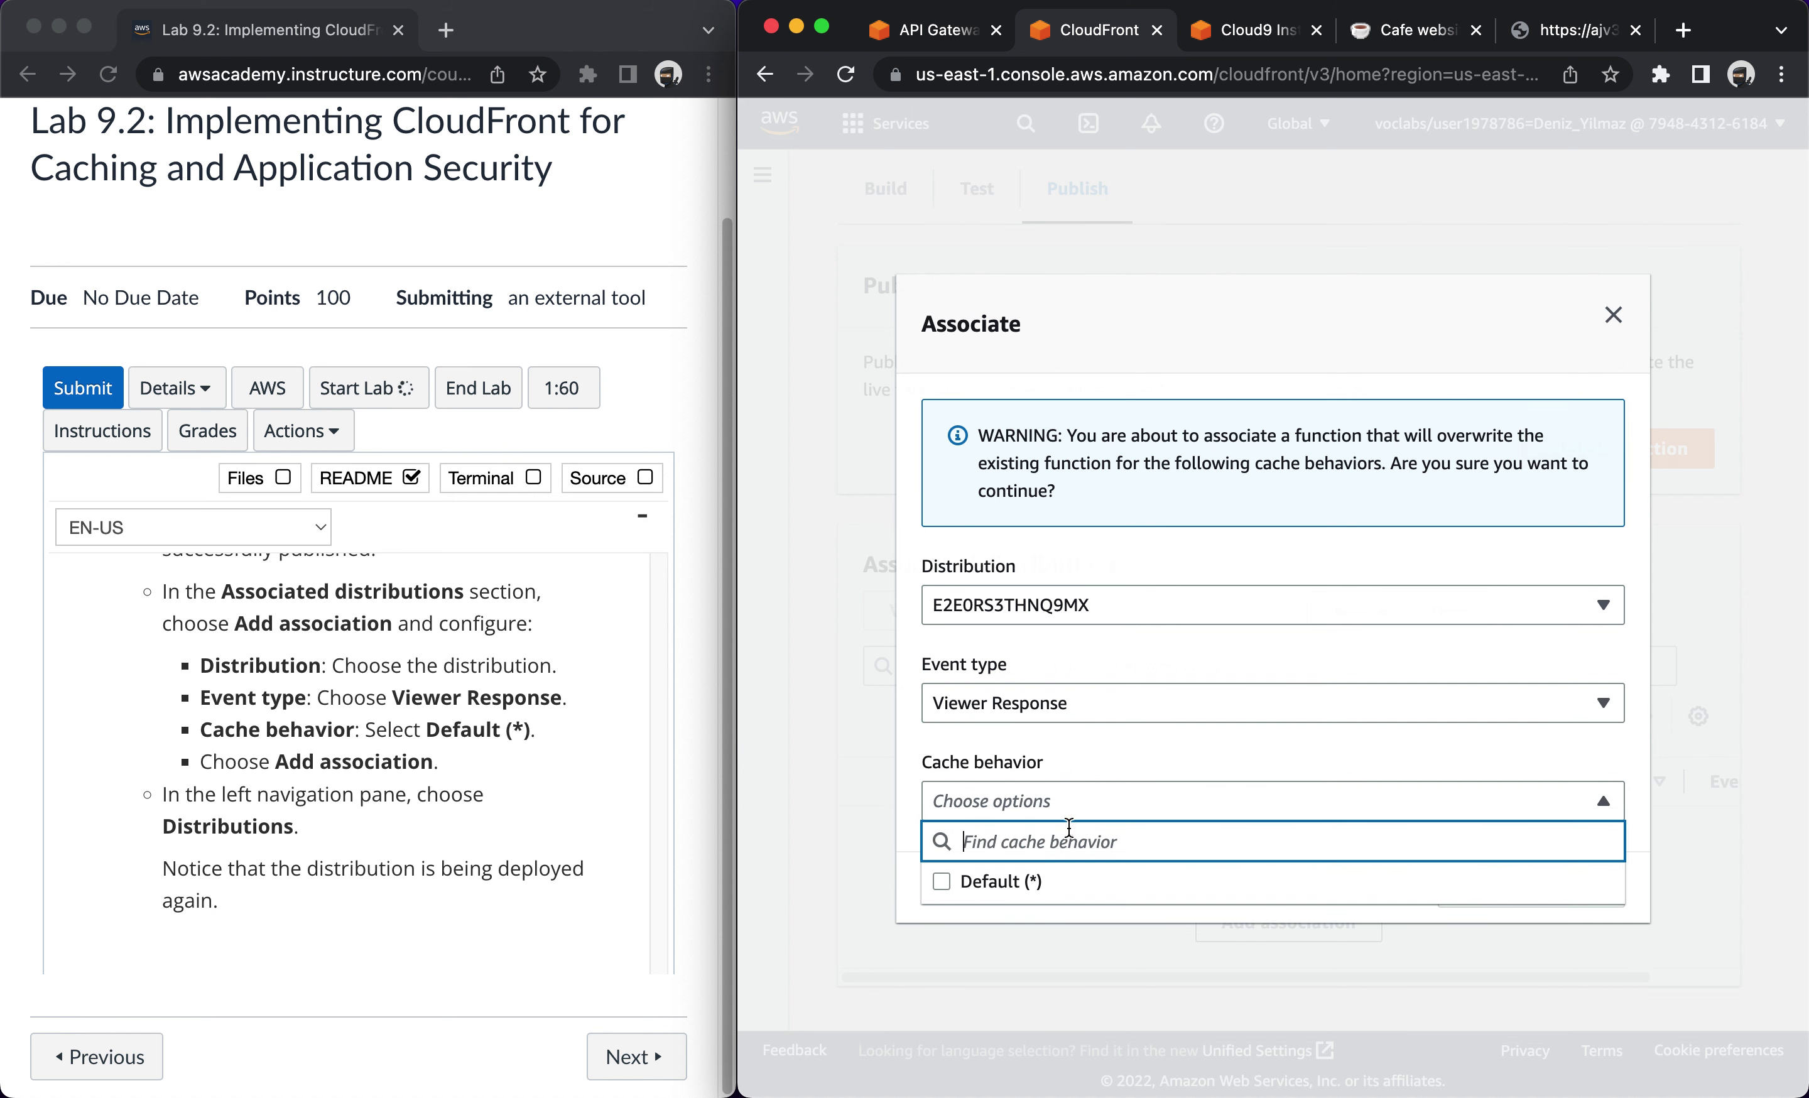
click(1017, 892)
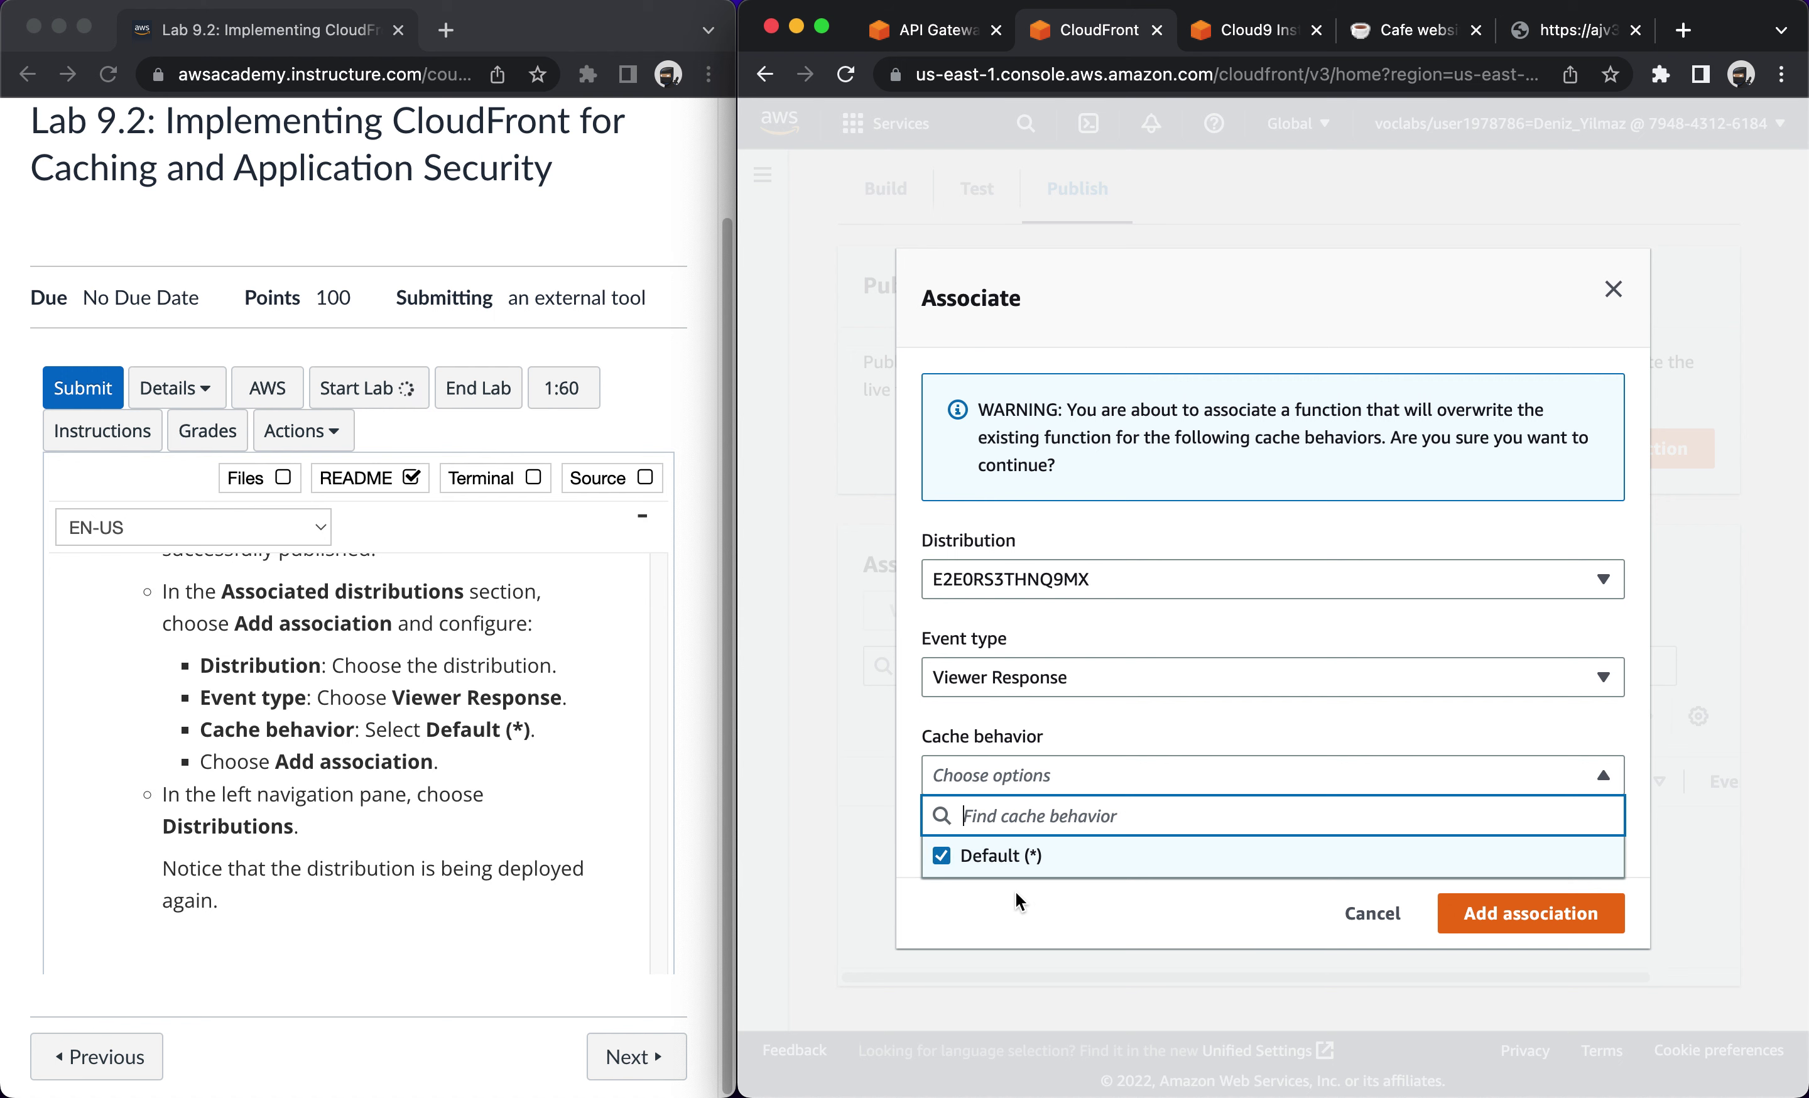
click(1501, 914)
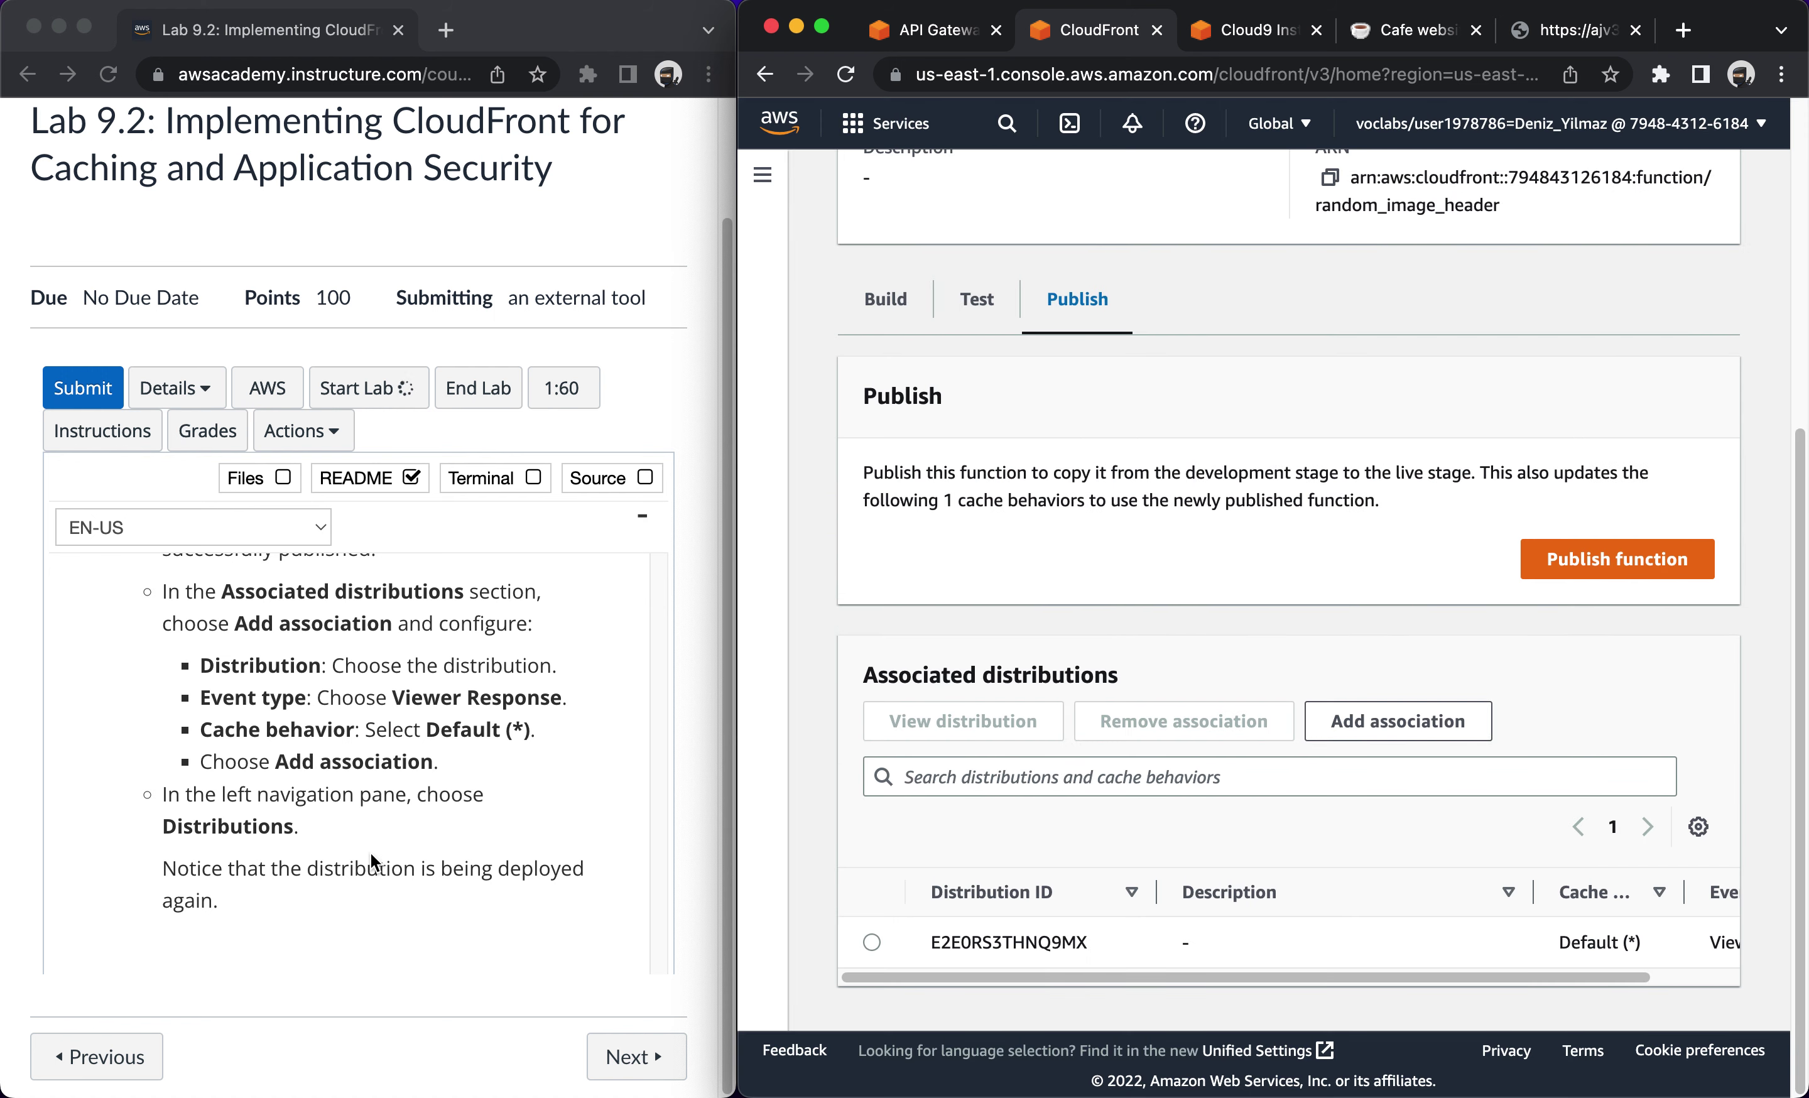
Follow lab step 40: reload the café website several times to check whether the header image beside the coffee cup changes.
scroll(371, 854, down, 2)
scroll(371, 854, down, 3)
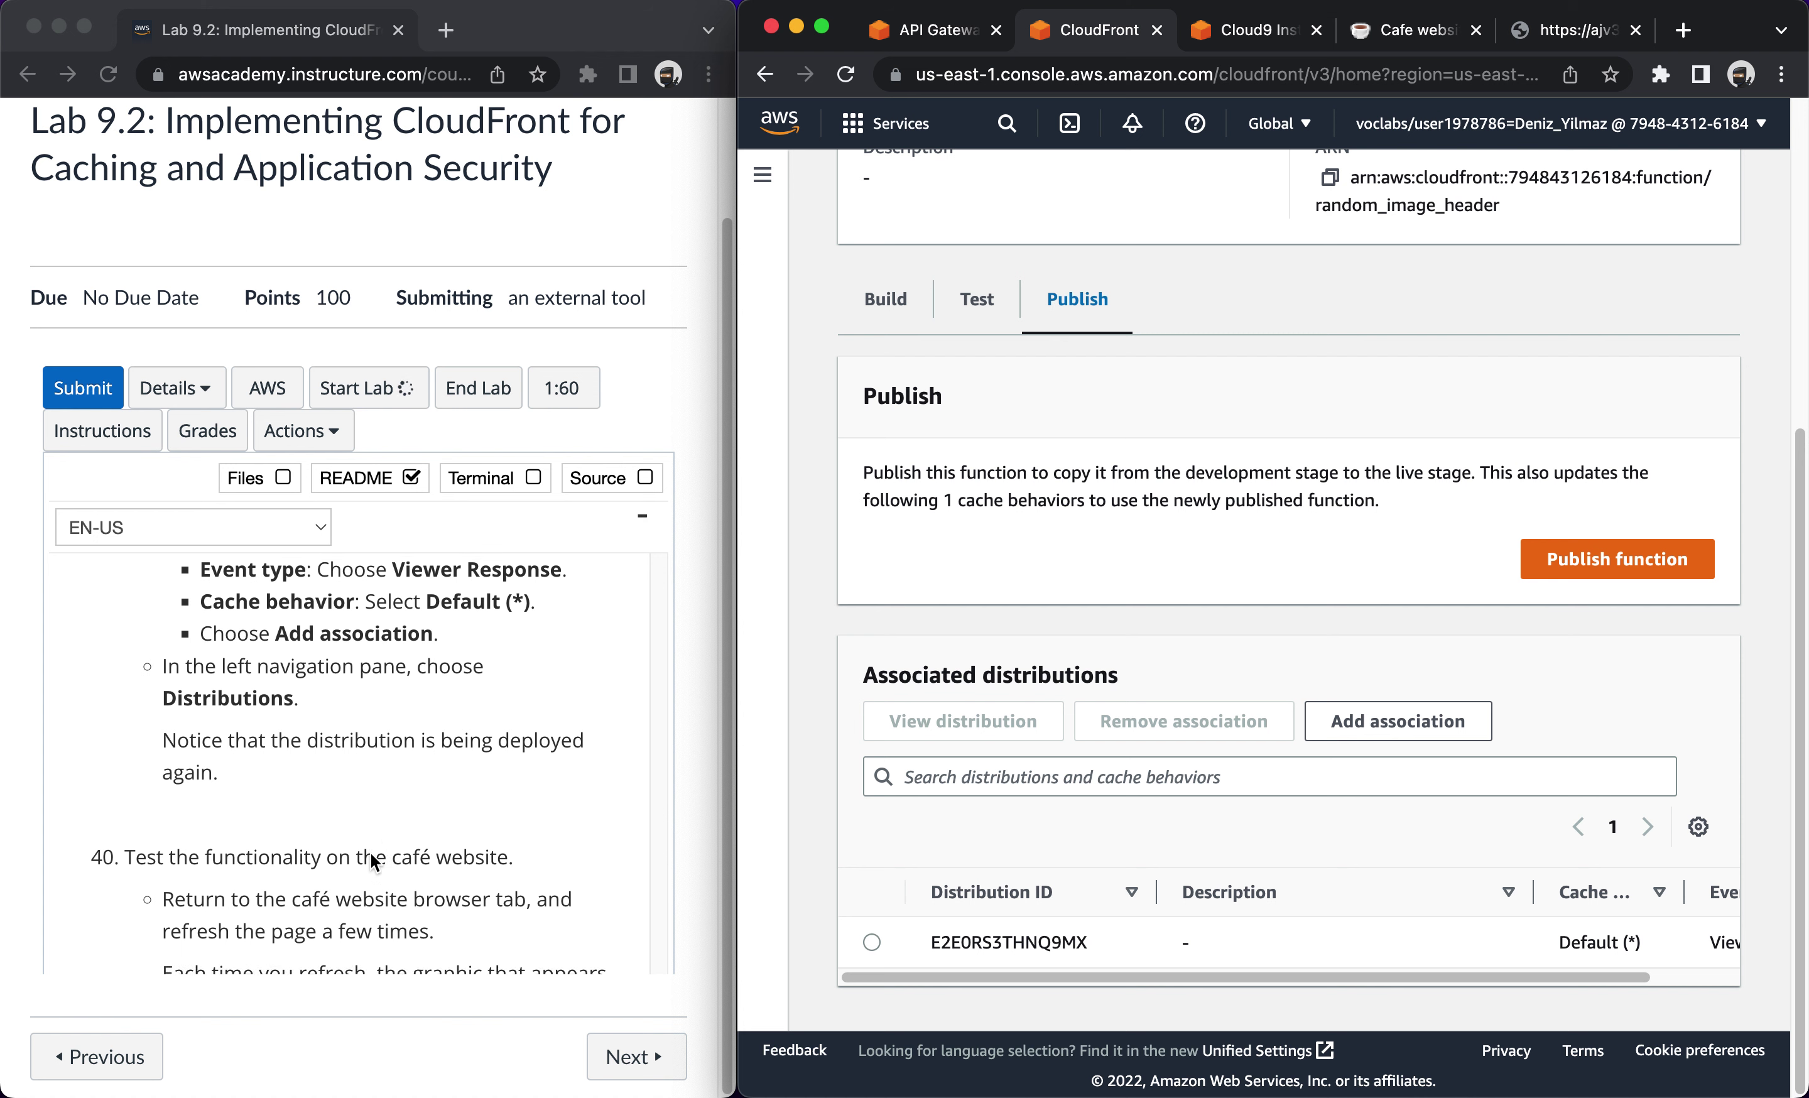
scroll(371, 853, down, 2)
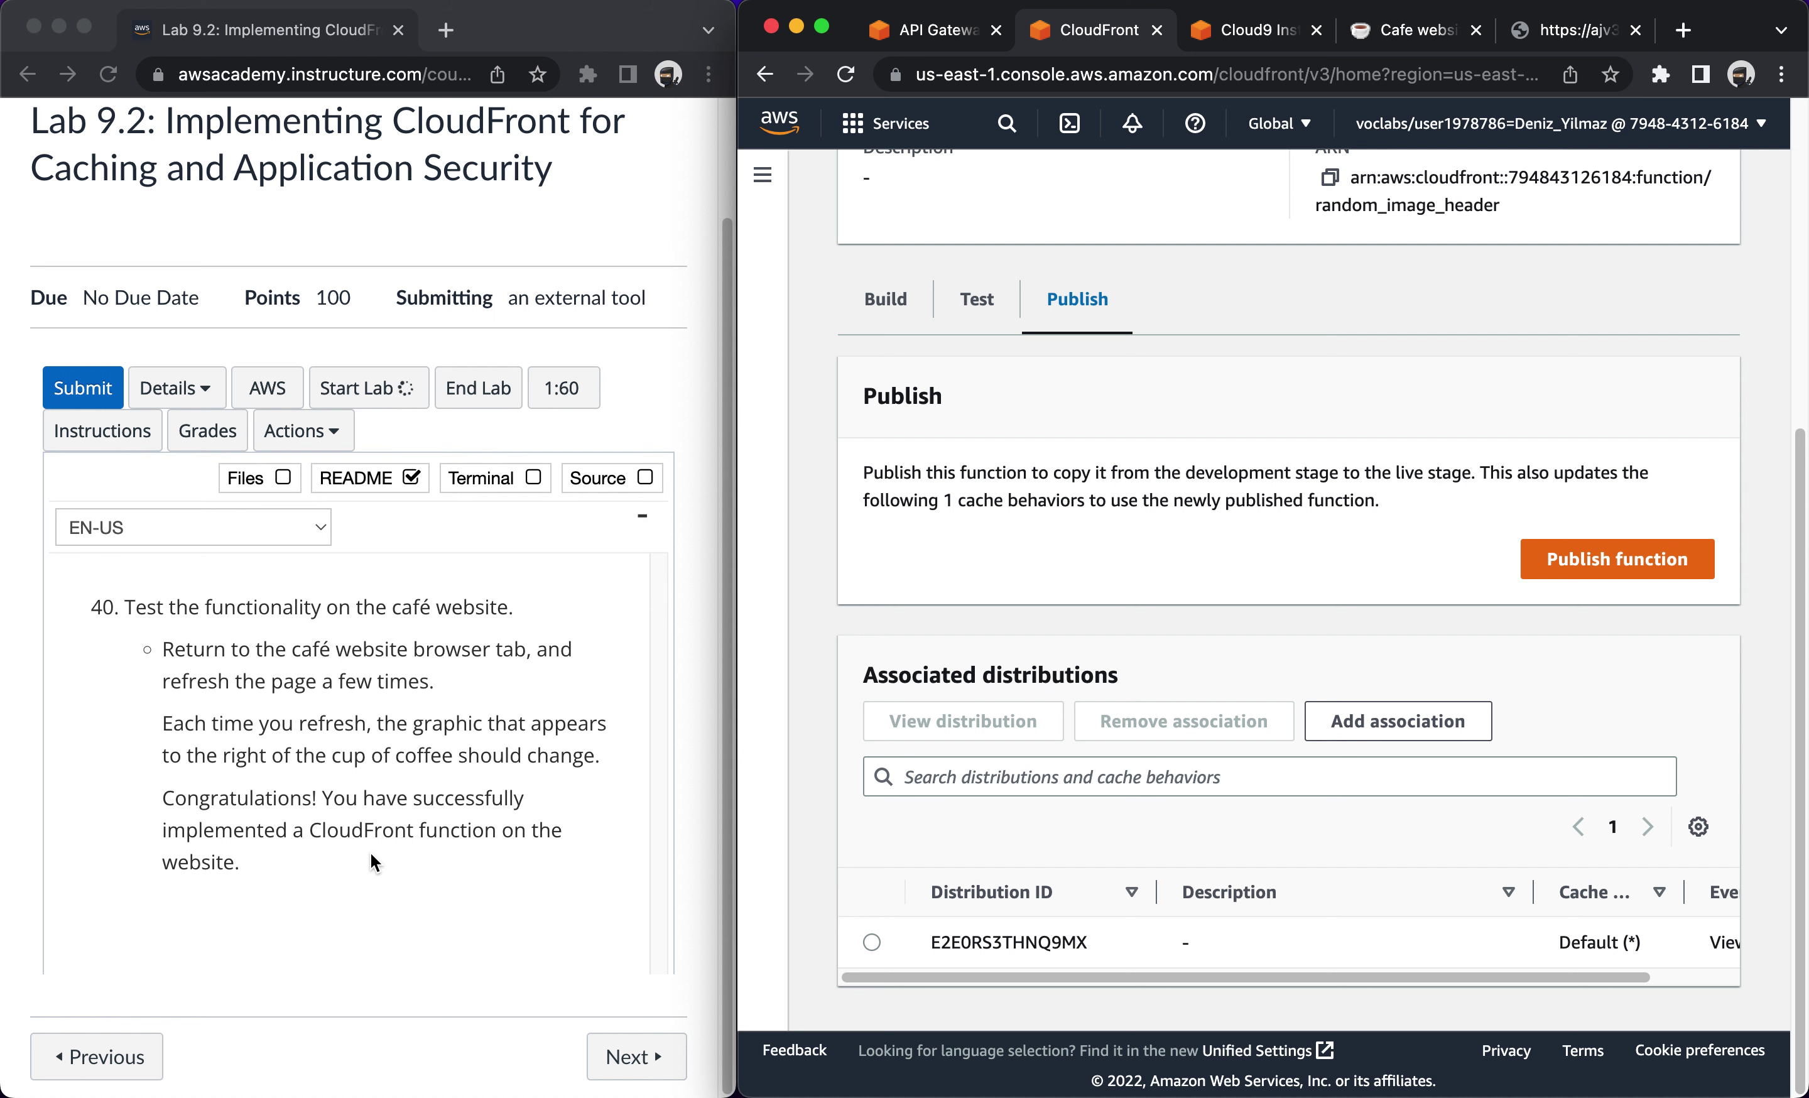
click(1409, 29)
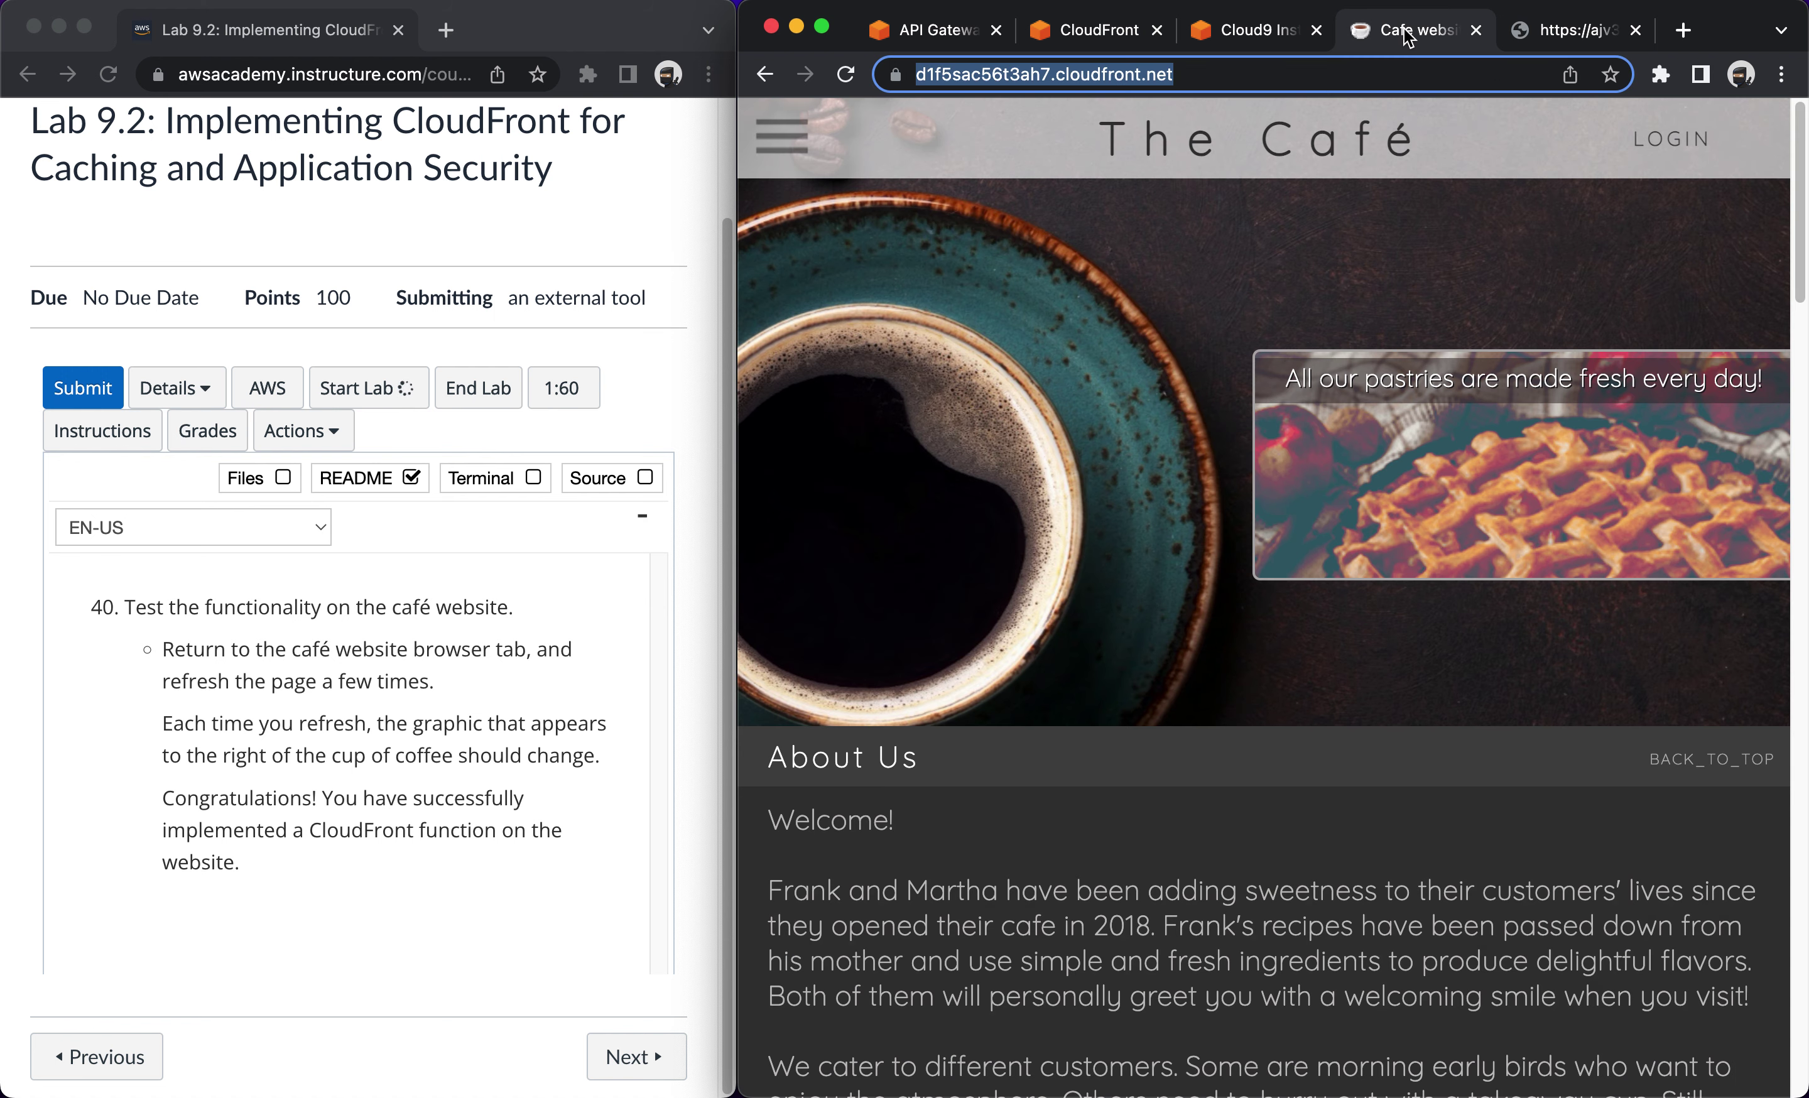
click(847, 77)
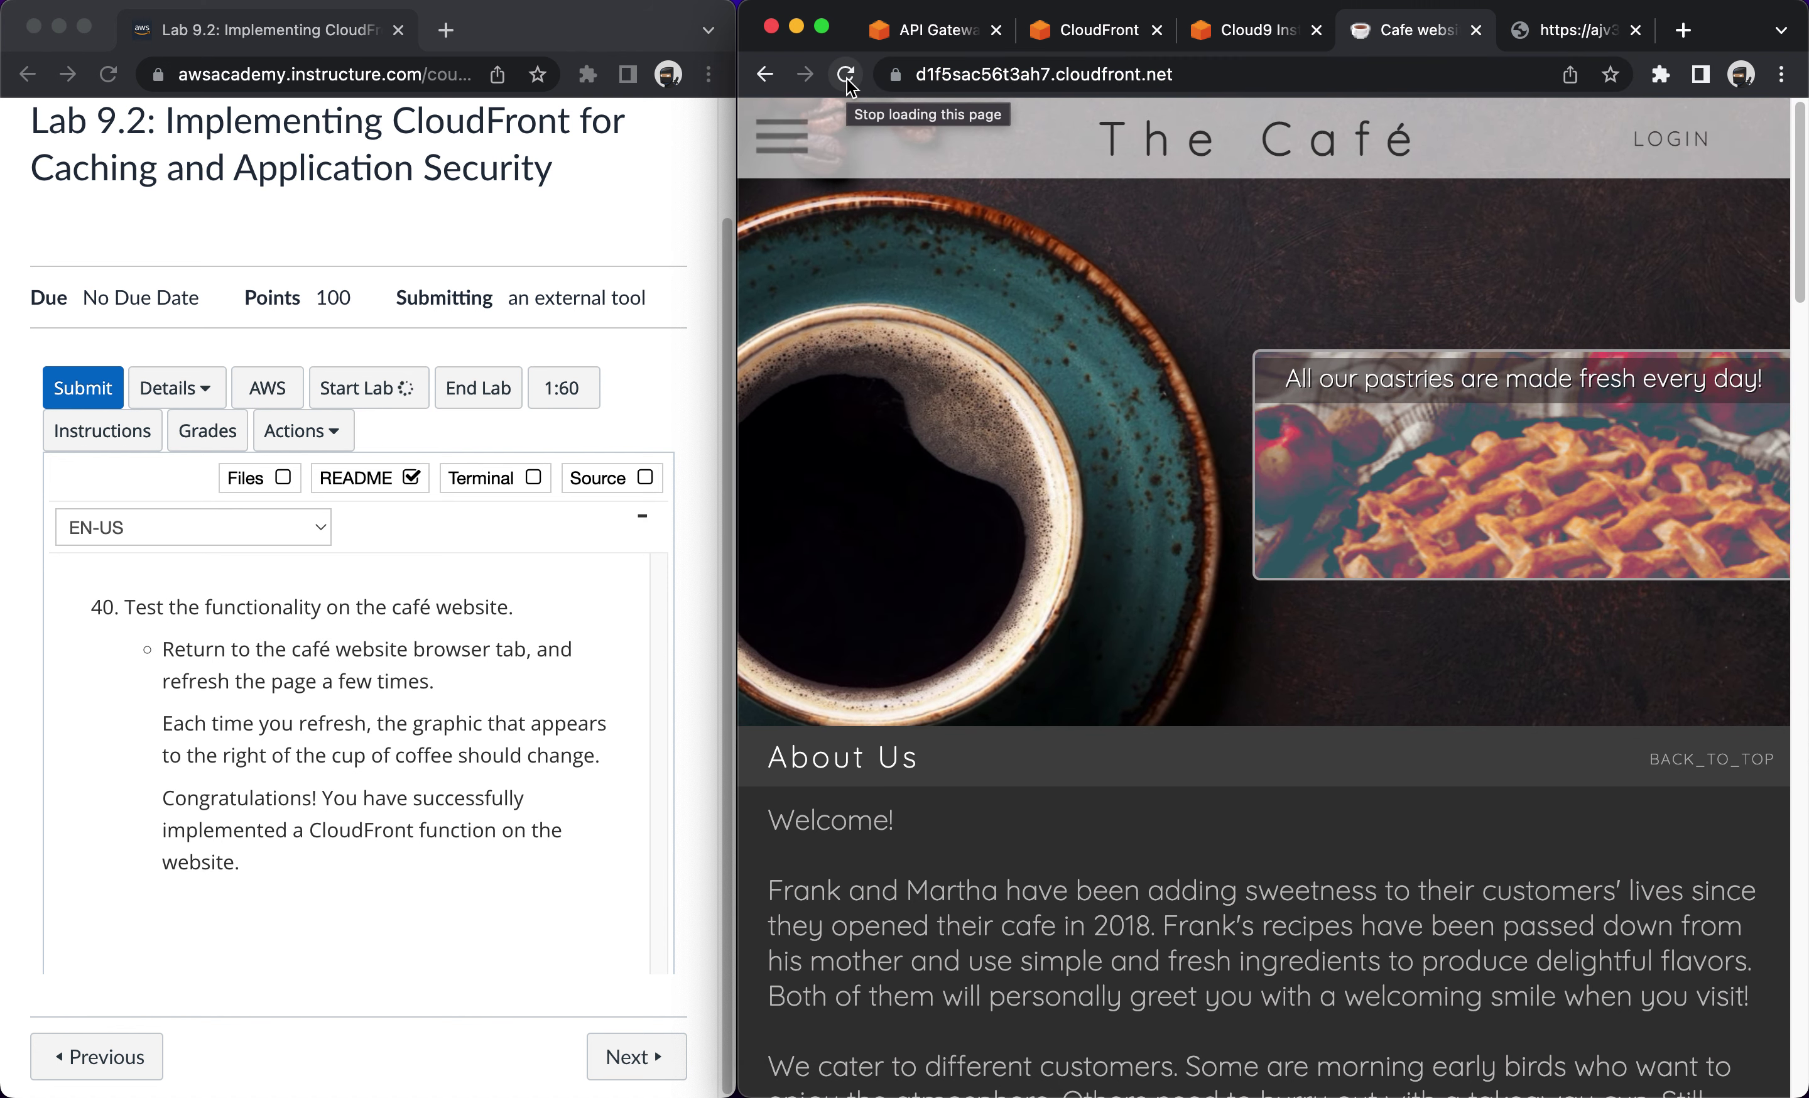
click(847, 77)
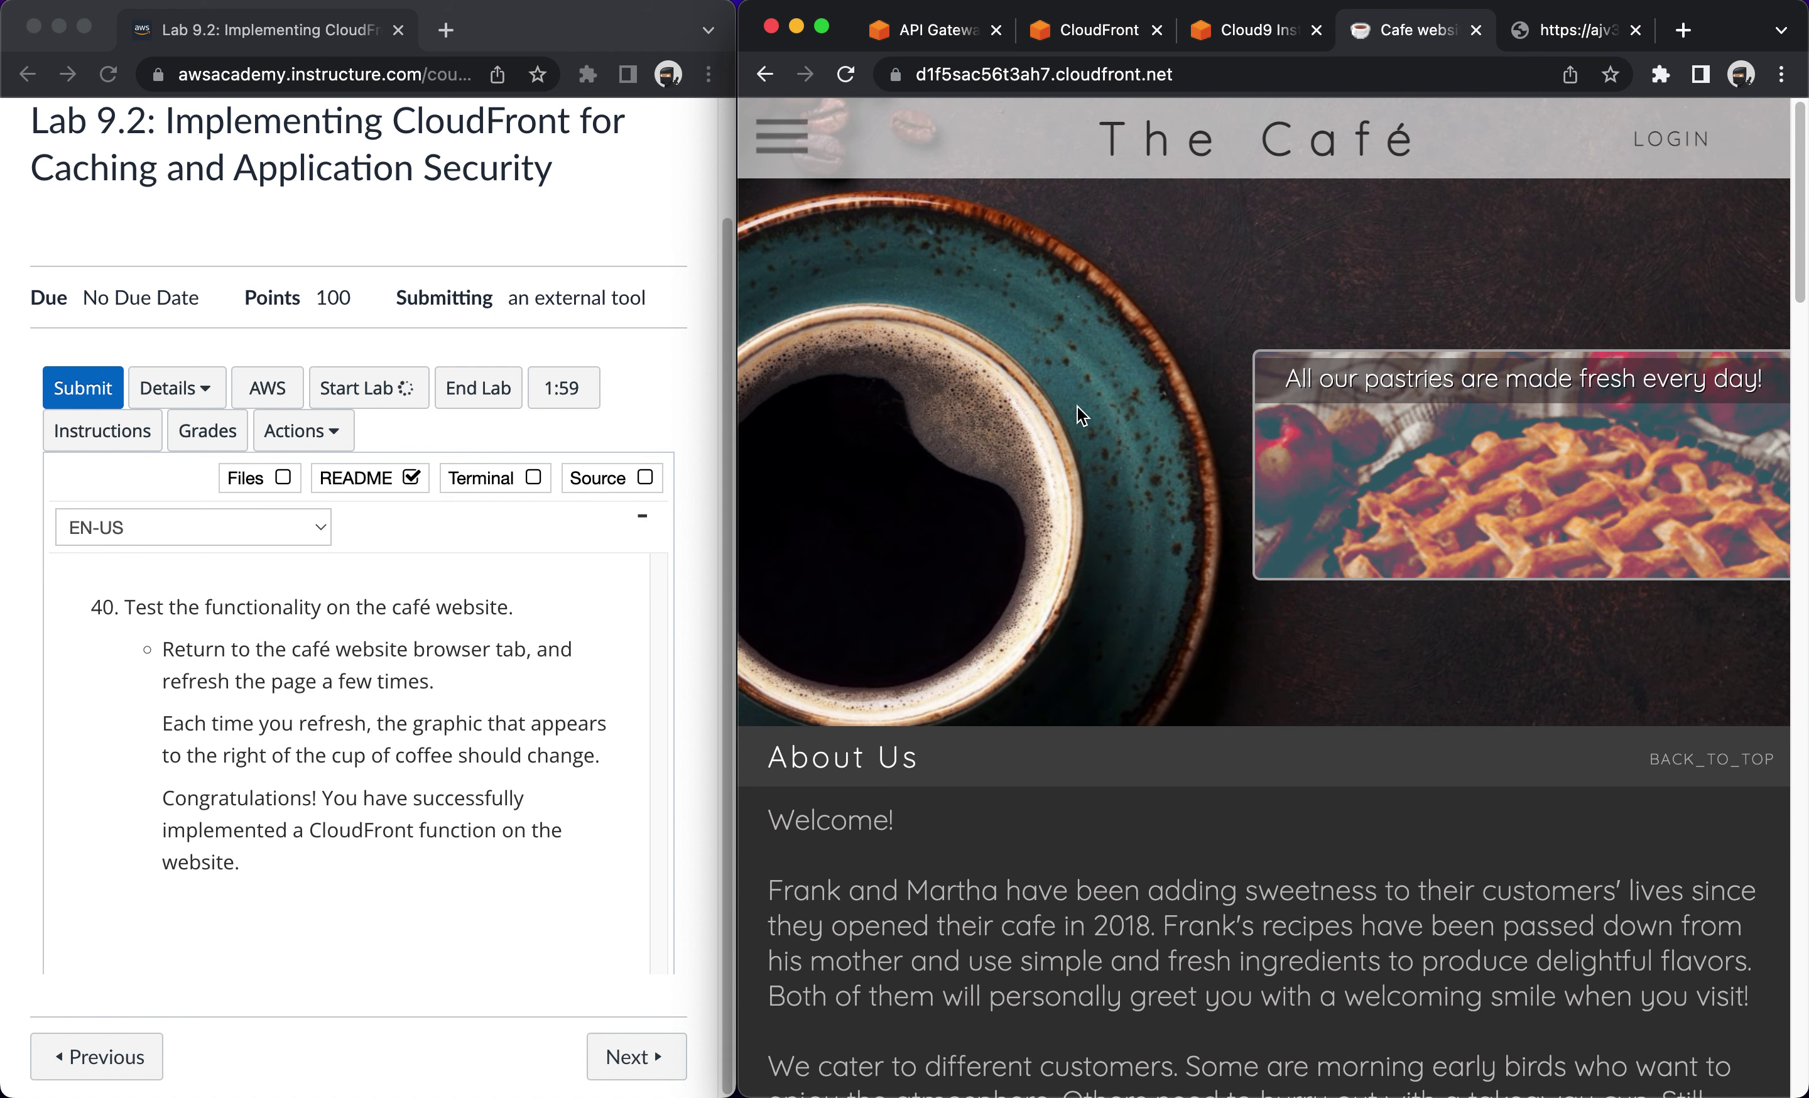
click(847, 75)
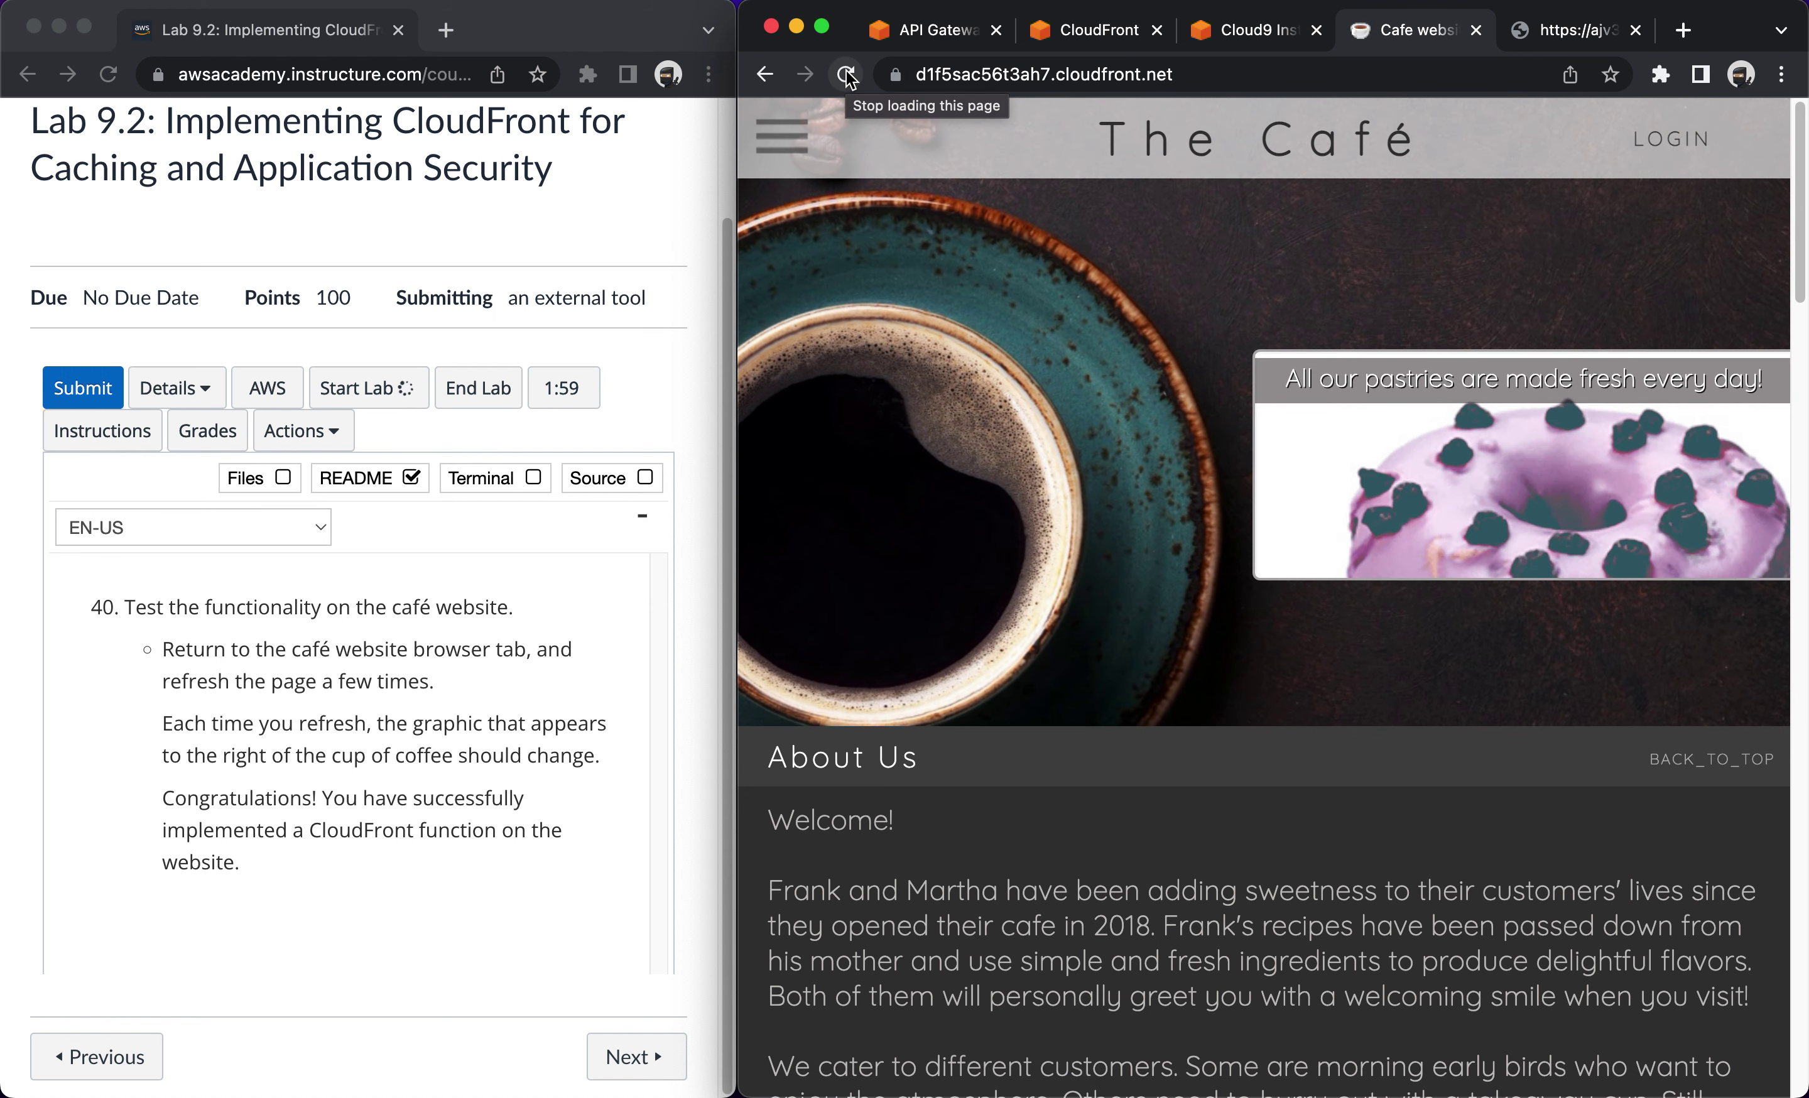
Read the Task 6 introduction on adjusting the cache duration and the lab step 41 instructions for confirming the cache settings.
scroll(400, 803, down, 1)
scroll(401, 803, down, 7)
scroll(400, 804, down, 4)
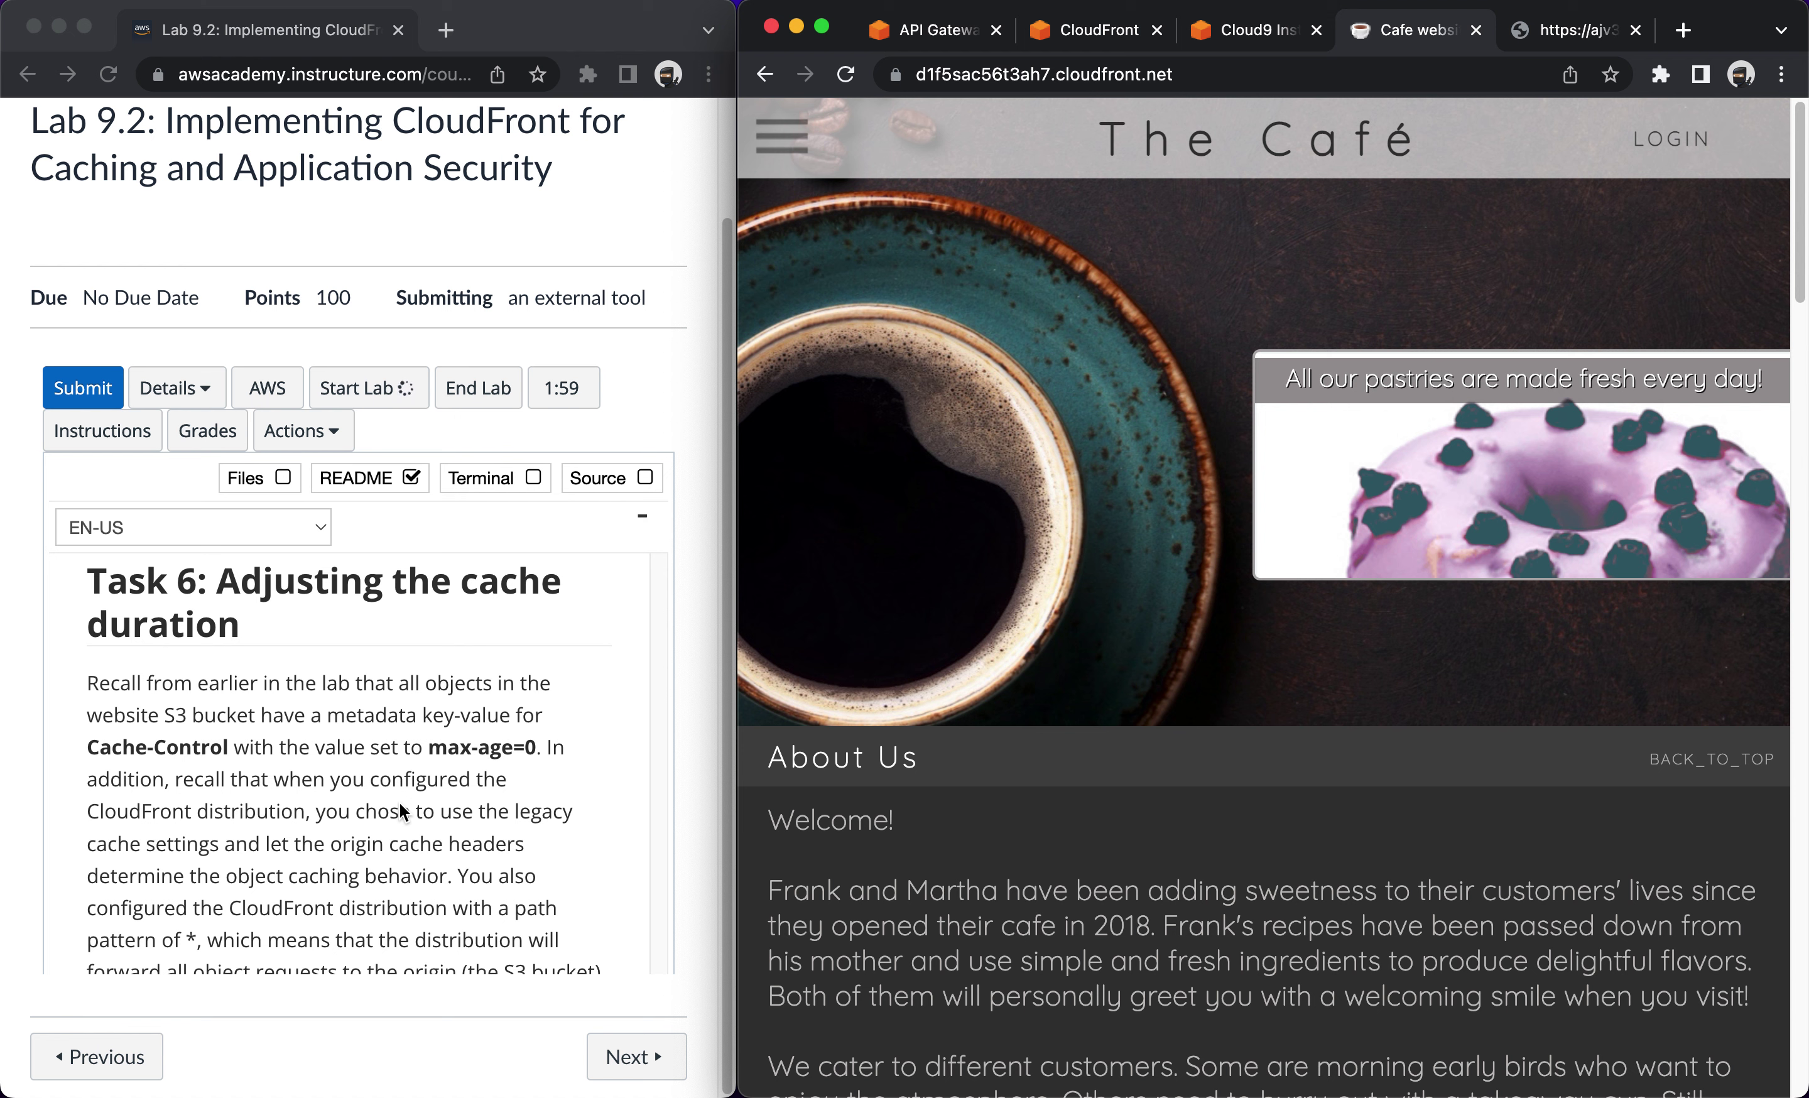
scroll(400, 811, down, 5)
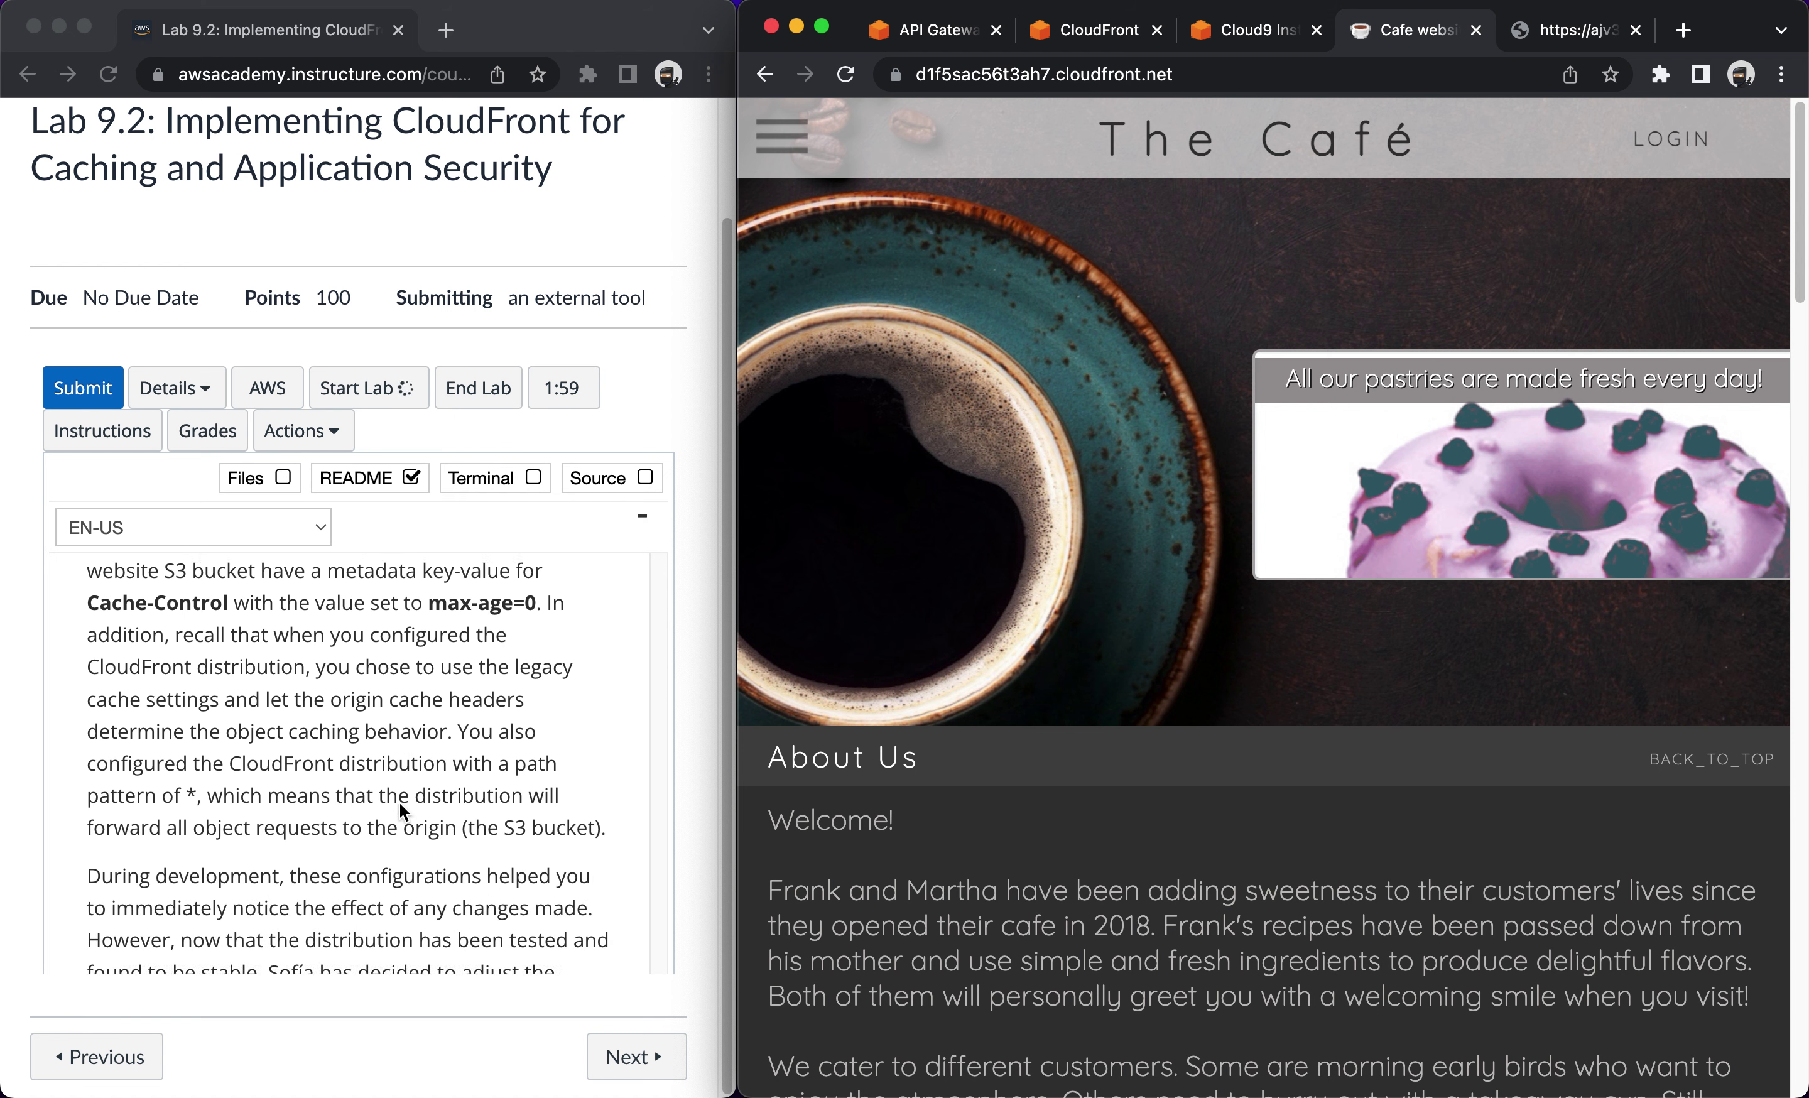
scroll(400, 806, down, 4)
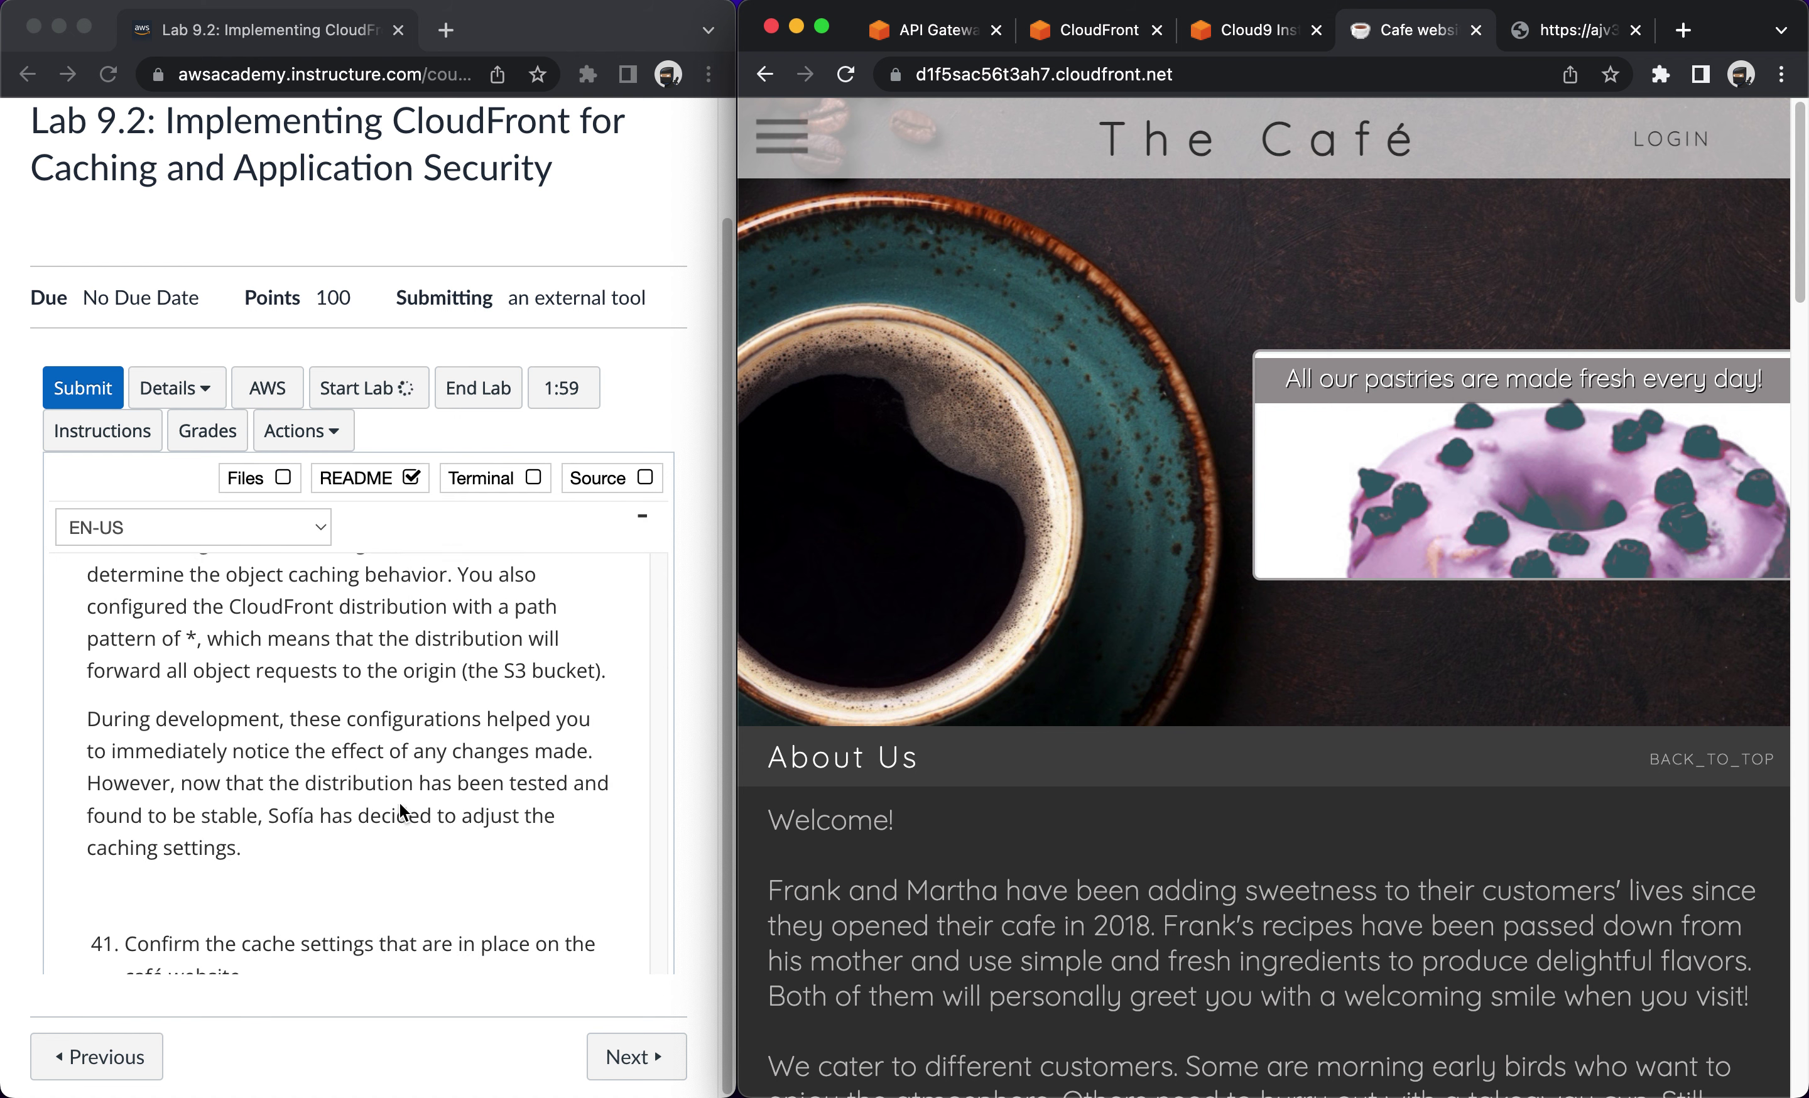
scroll(400, 808, down, 2)
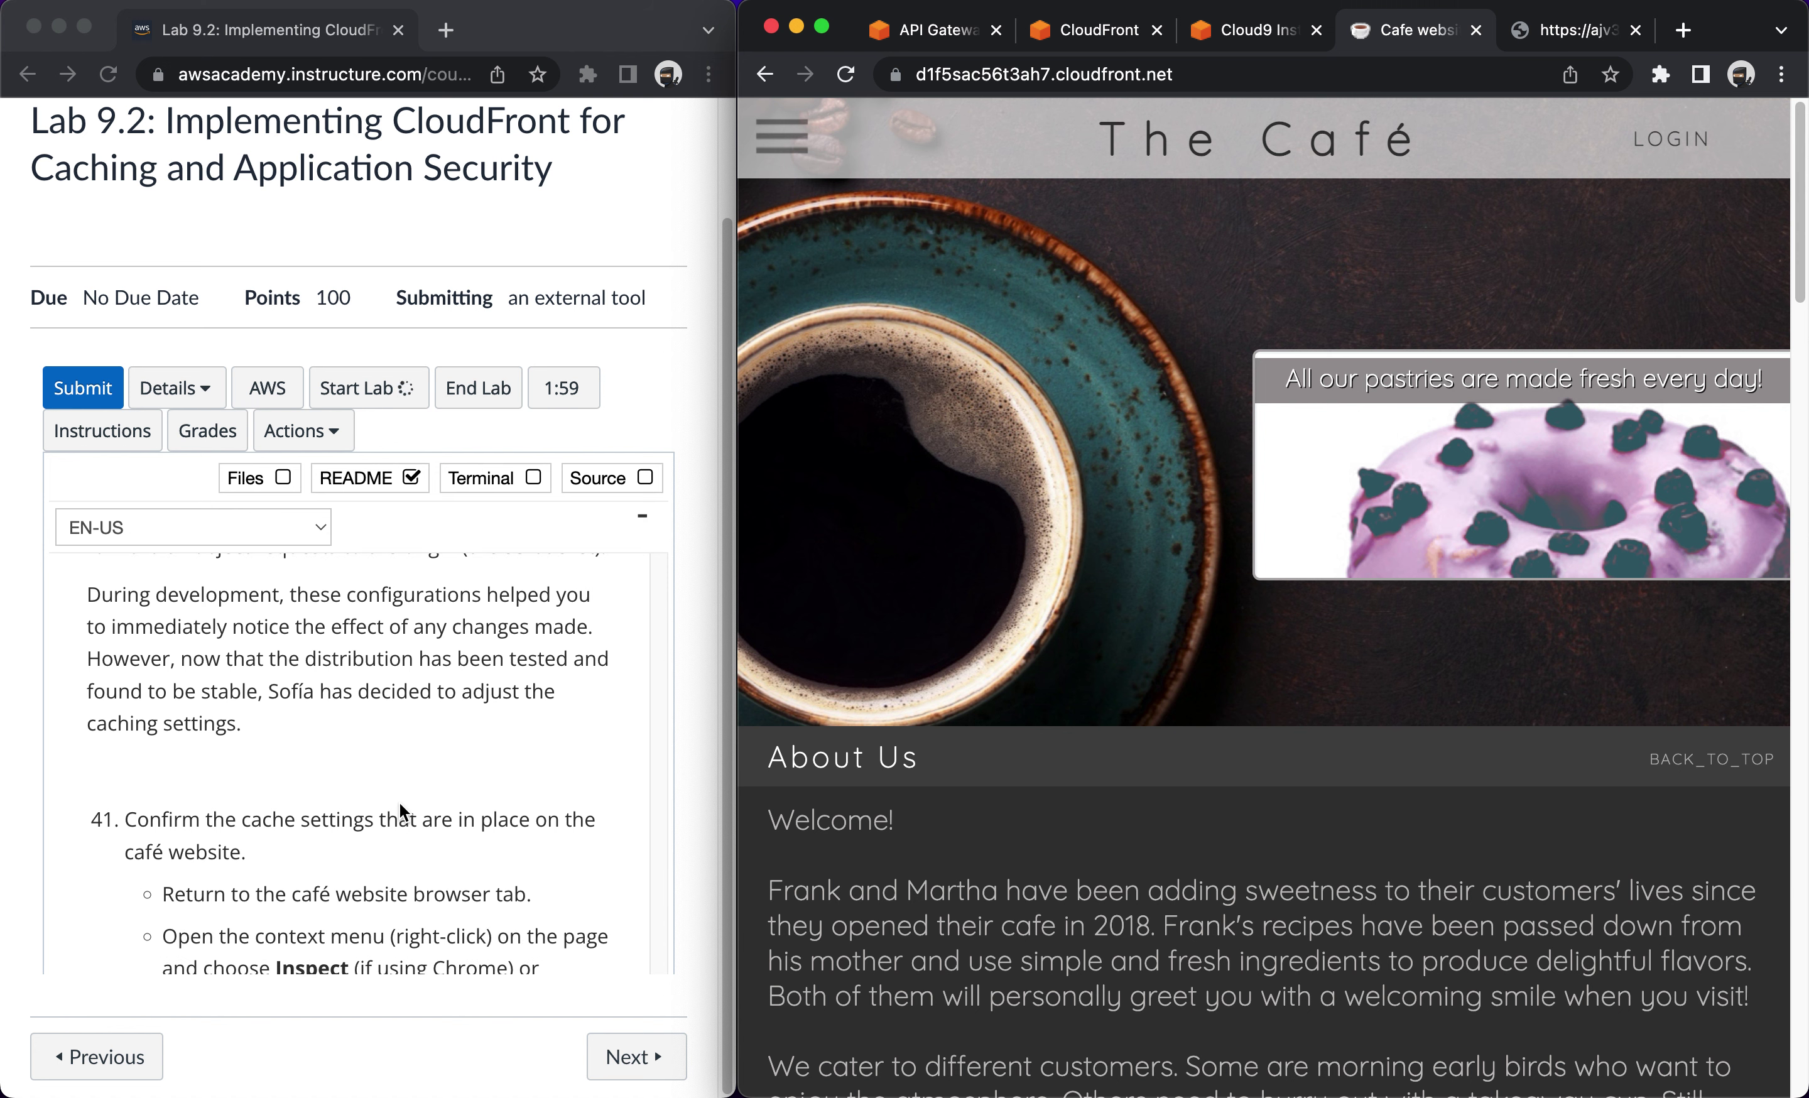
scroll(400, 810, down, 3)
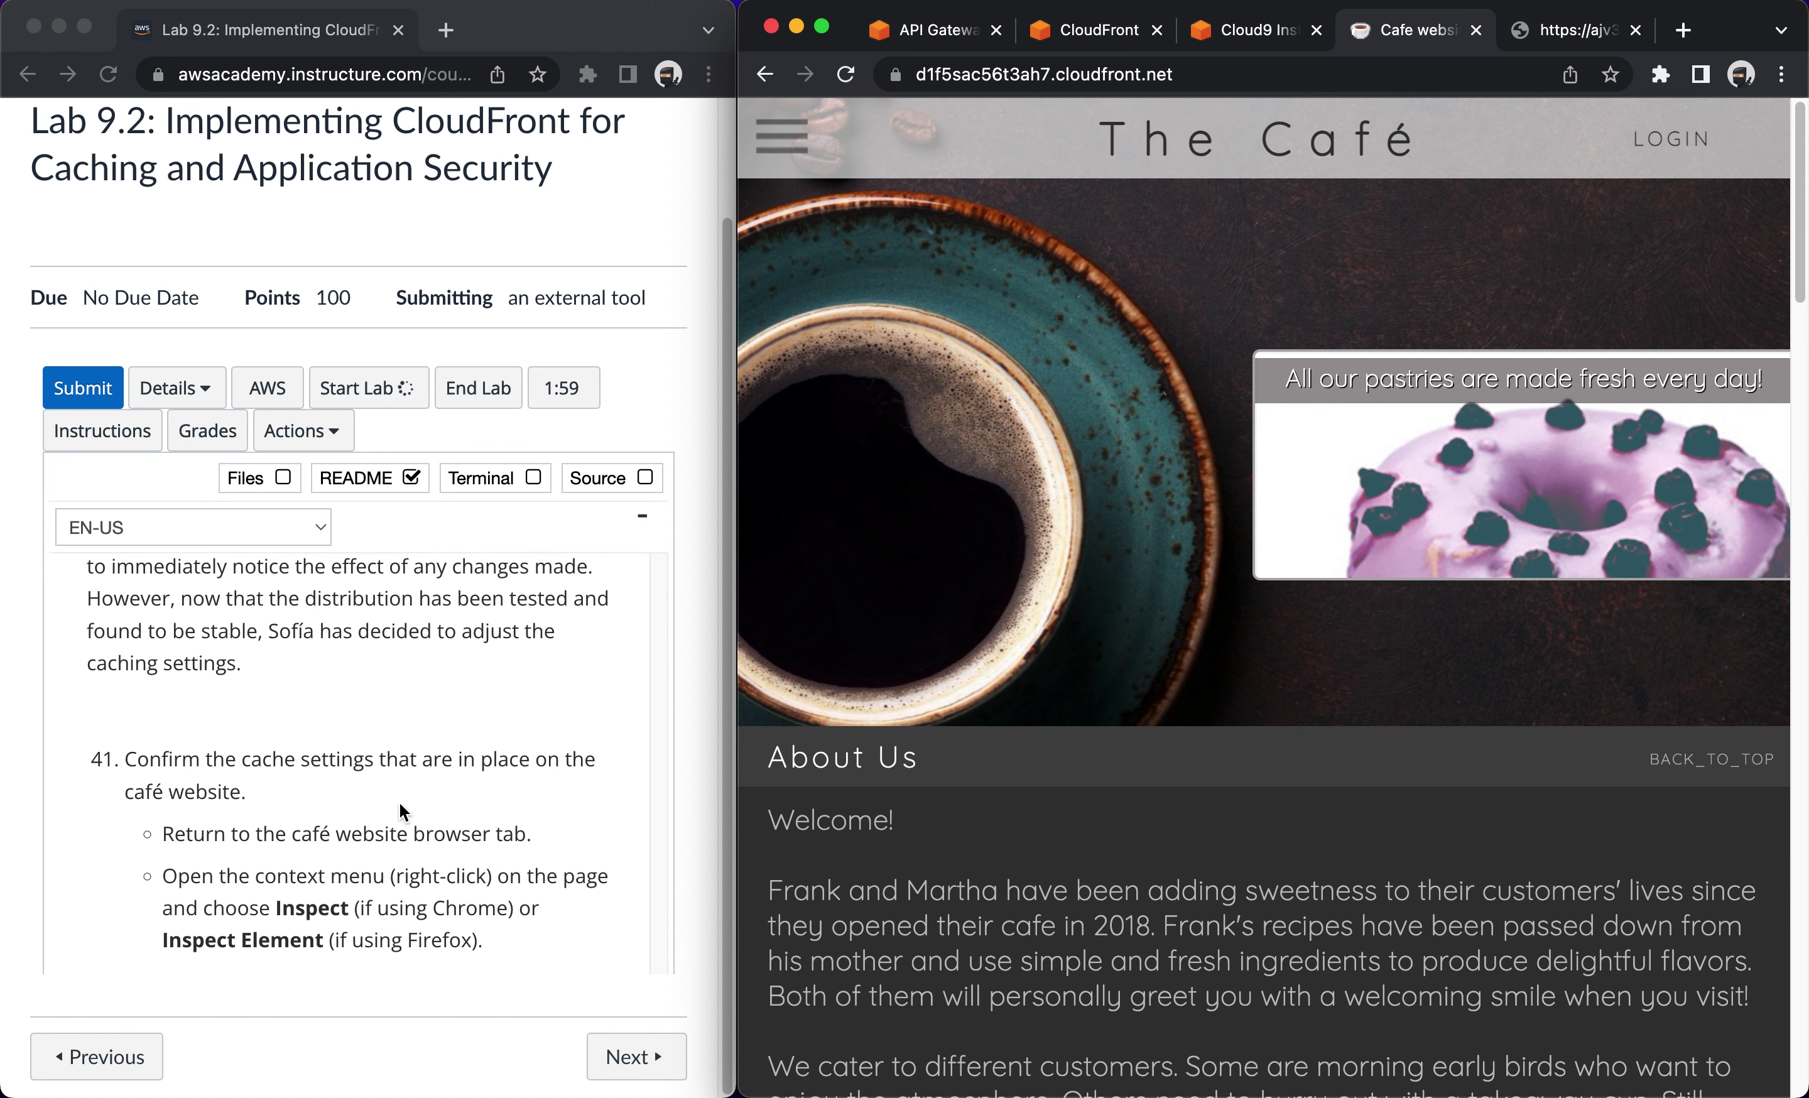
scroll(400, 803, down, 3)
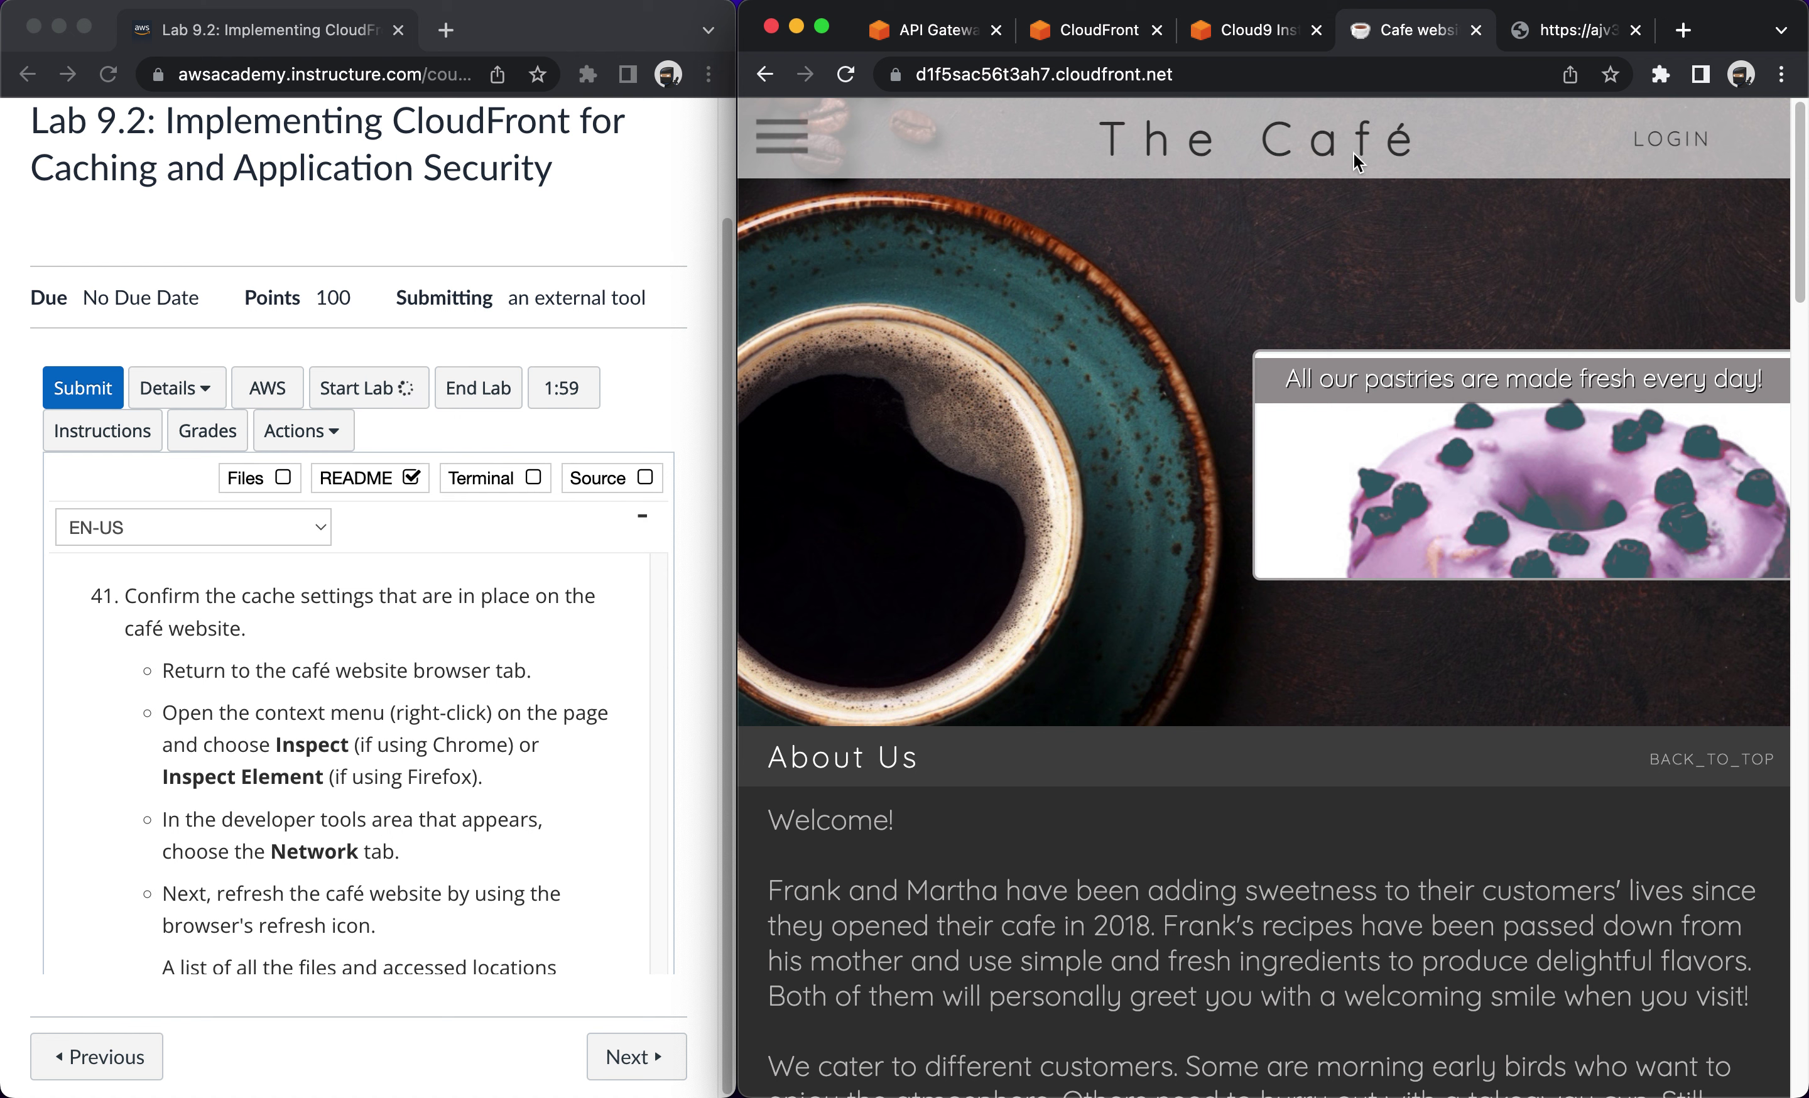
Inspect the café website with the browser's developer tools and record its network activity during a page reload.
right_click(1262, 276)
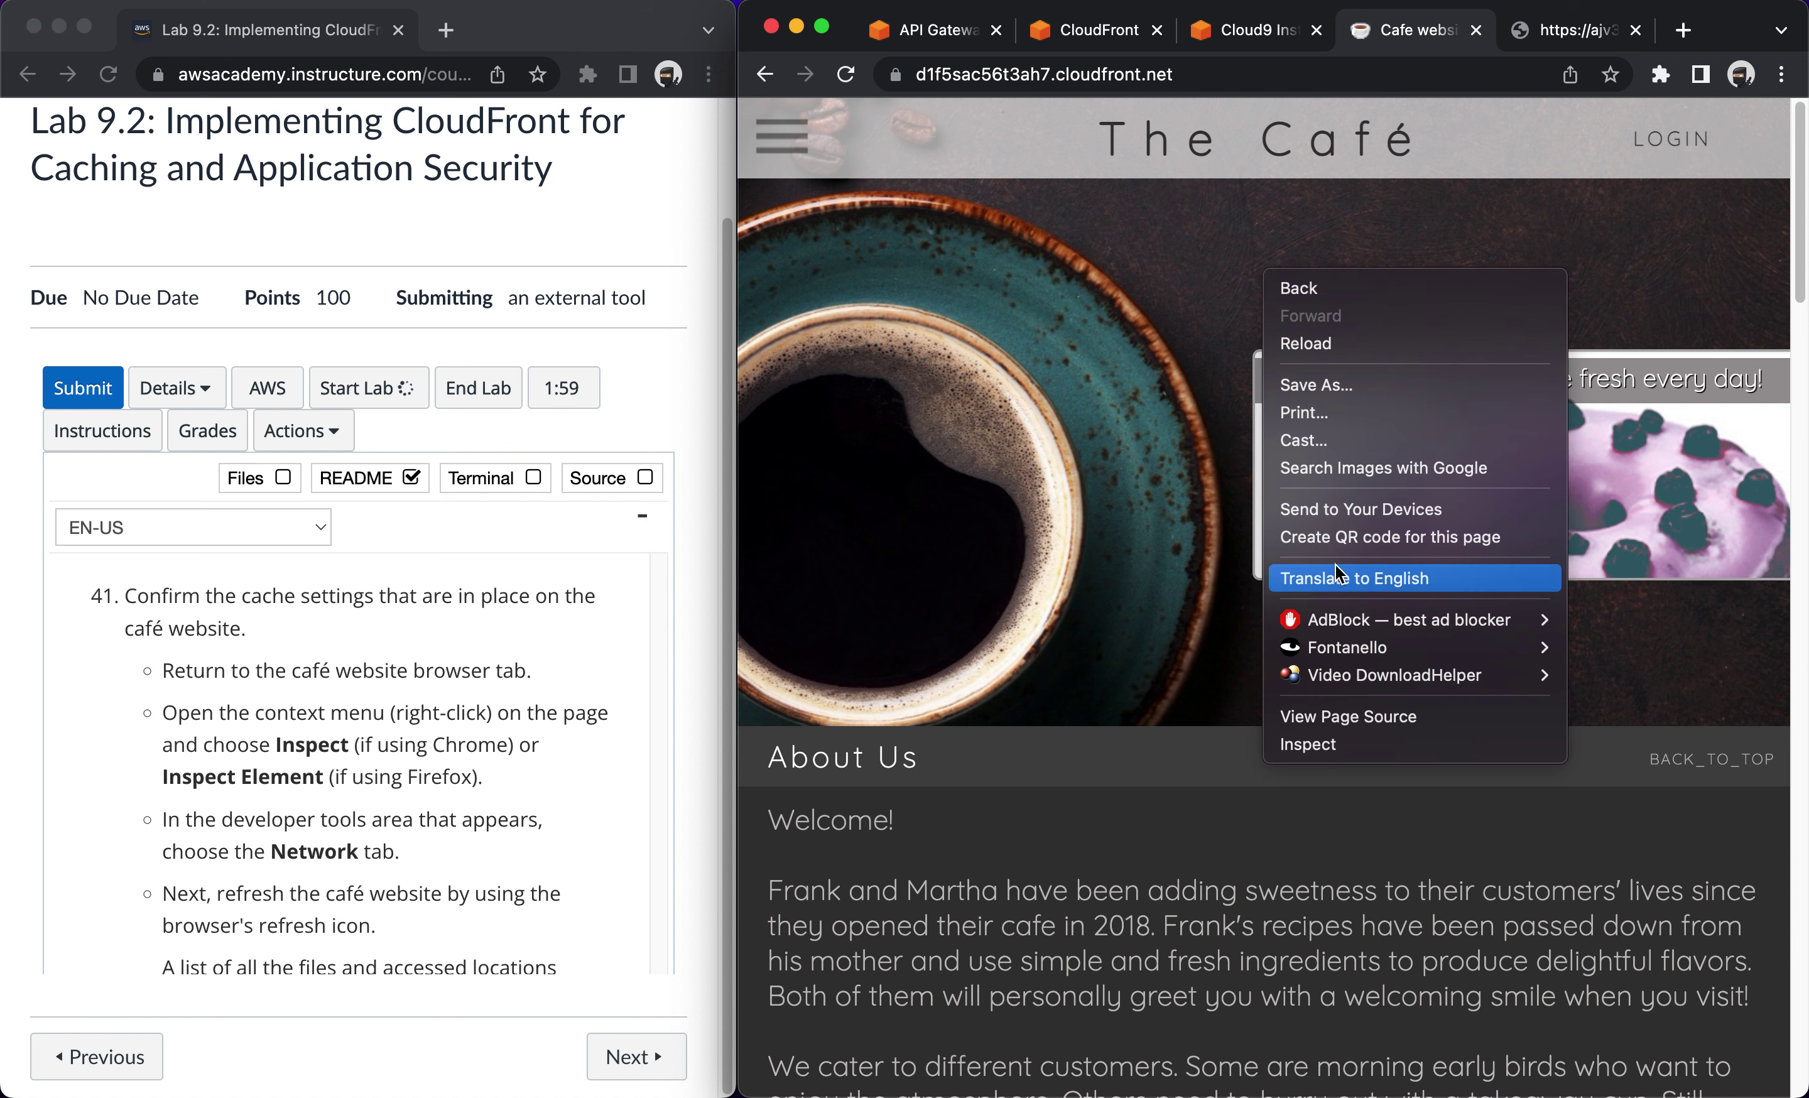
click(1363, 744)
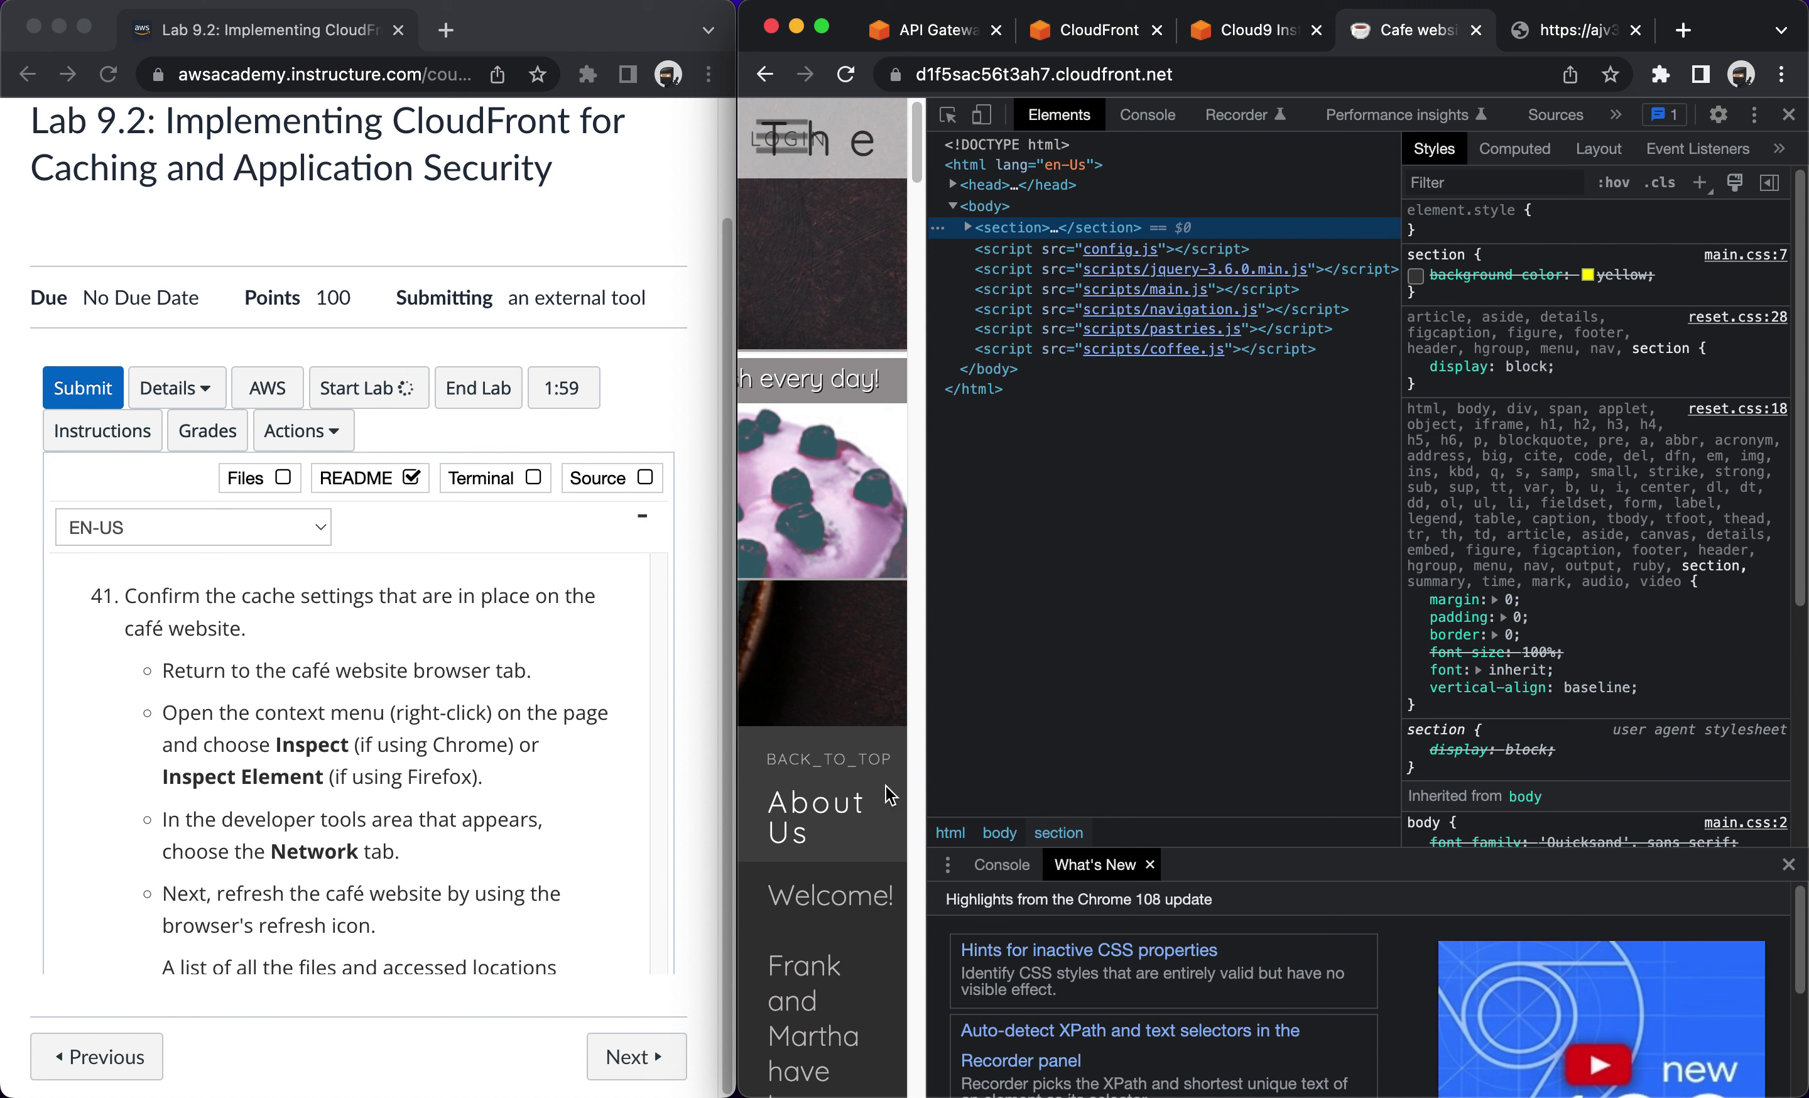
click(1778, 149)
click(1779, 149)
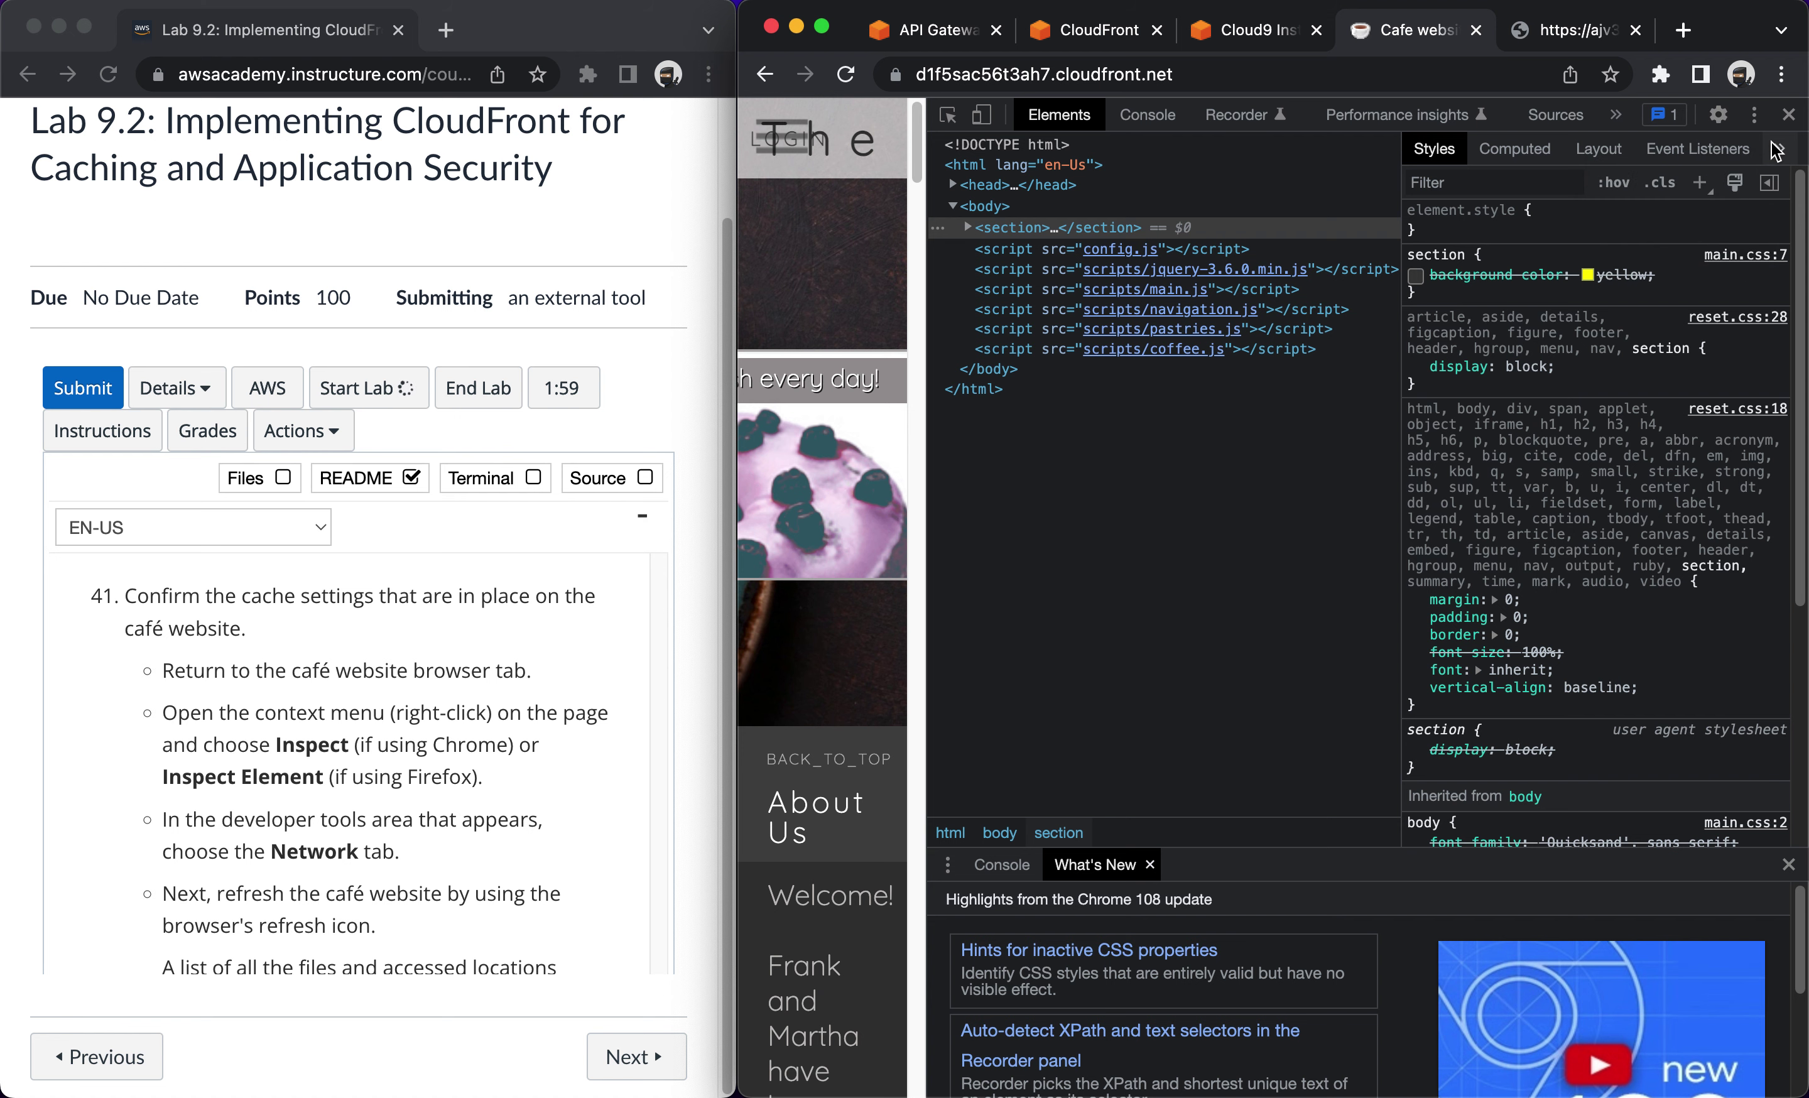
click(1617, 115)
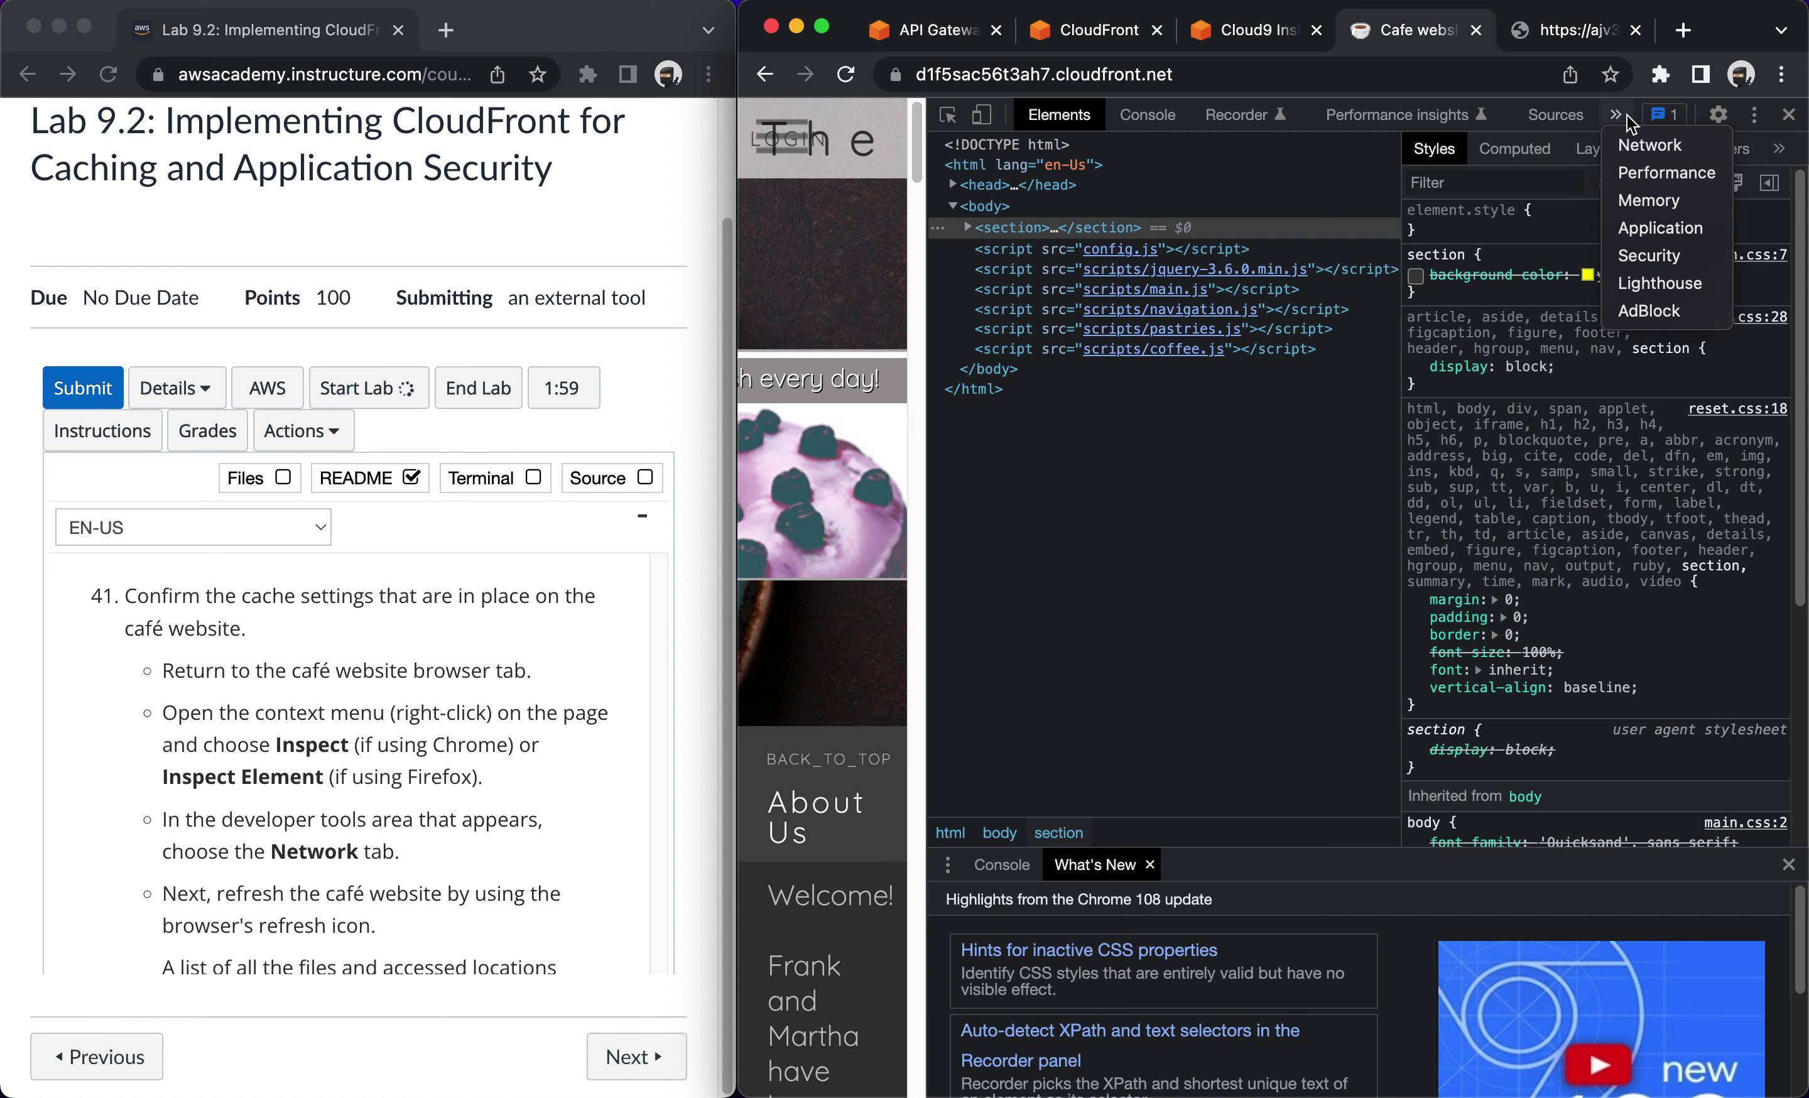
click(1642, 146)
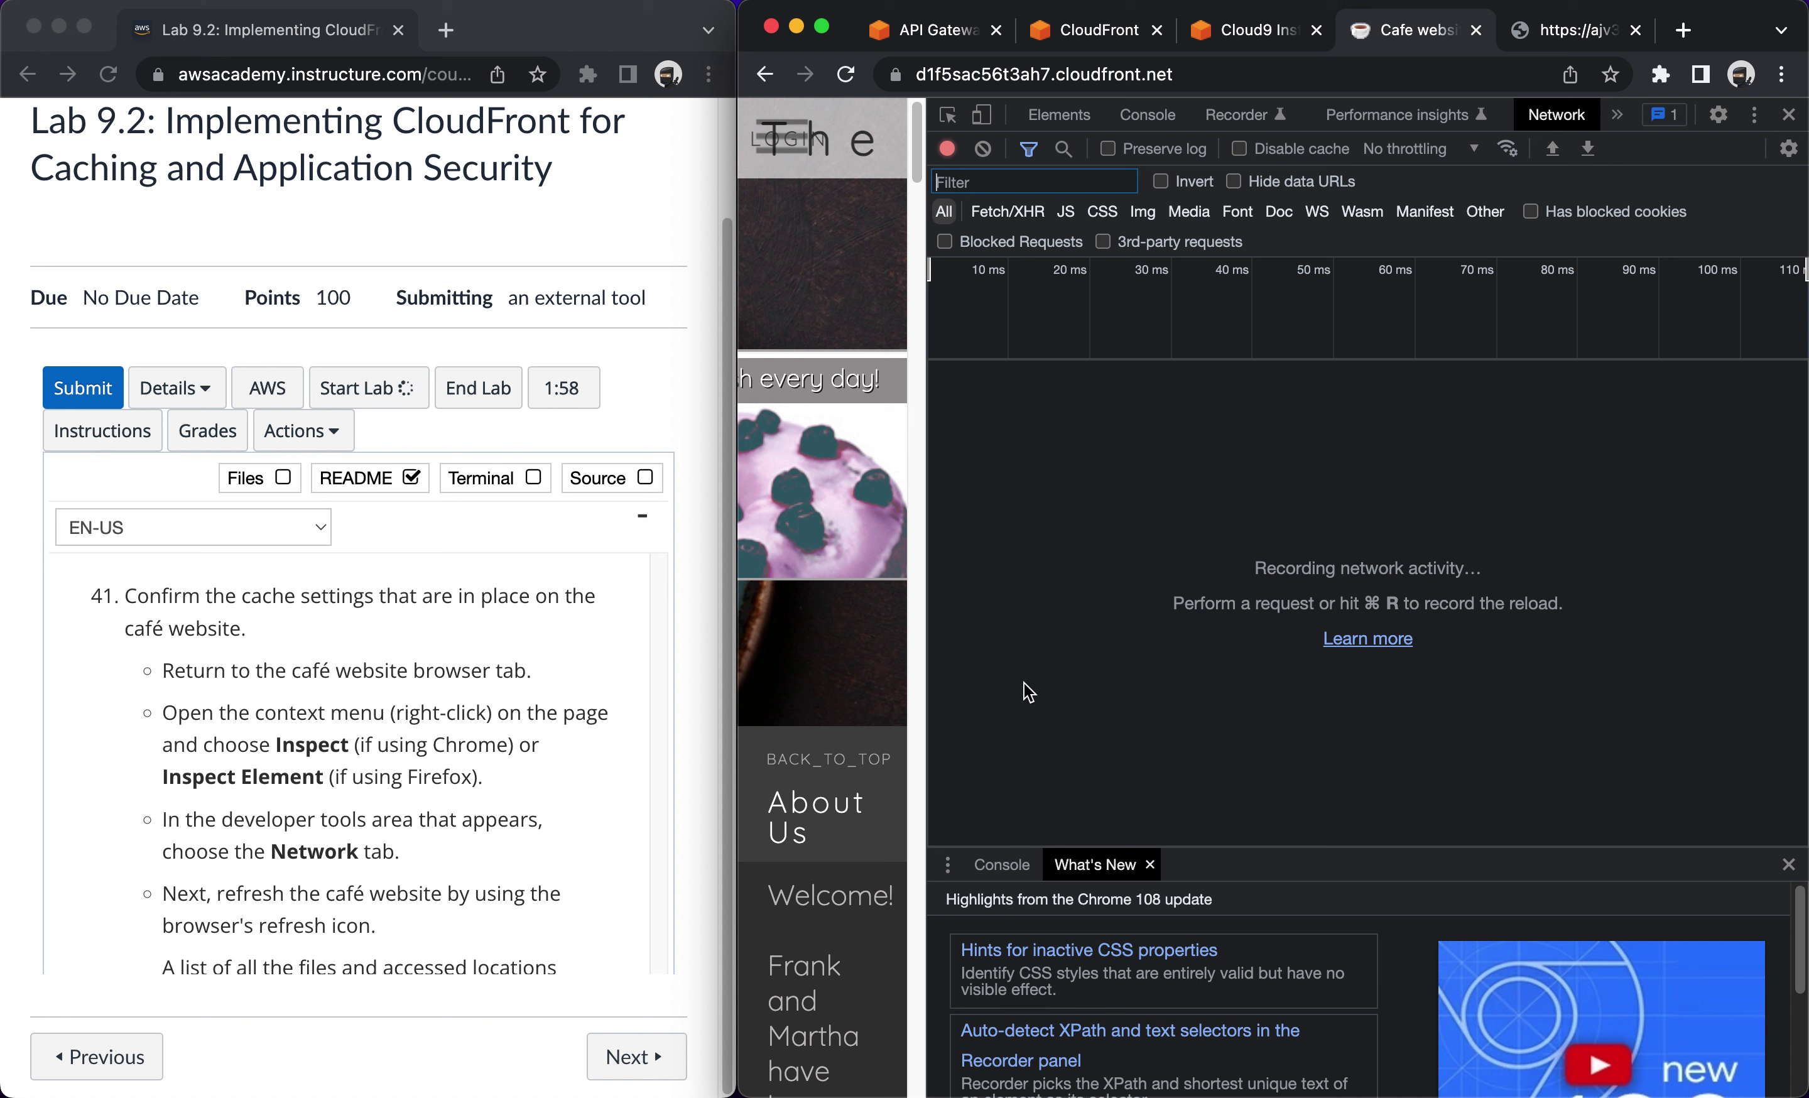
click(849, 75)
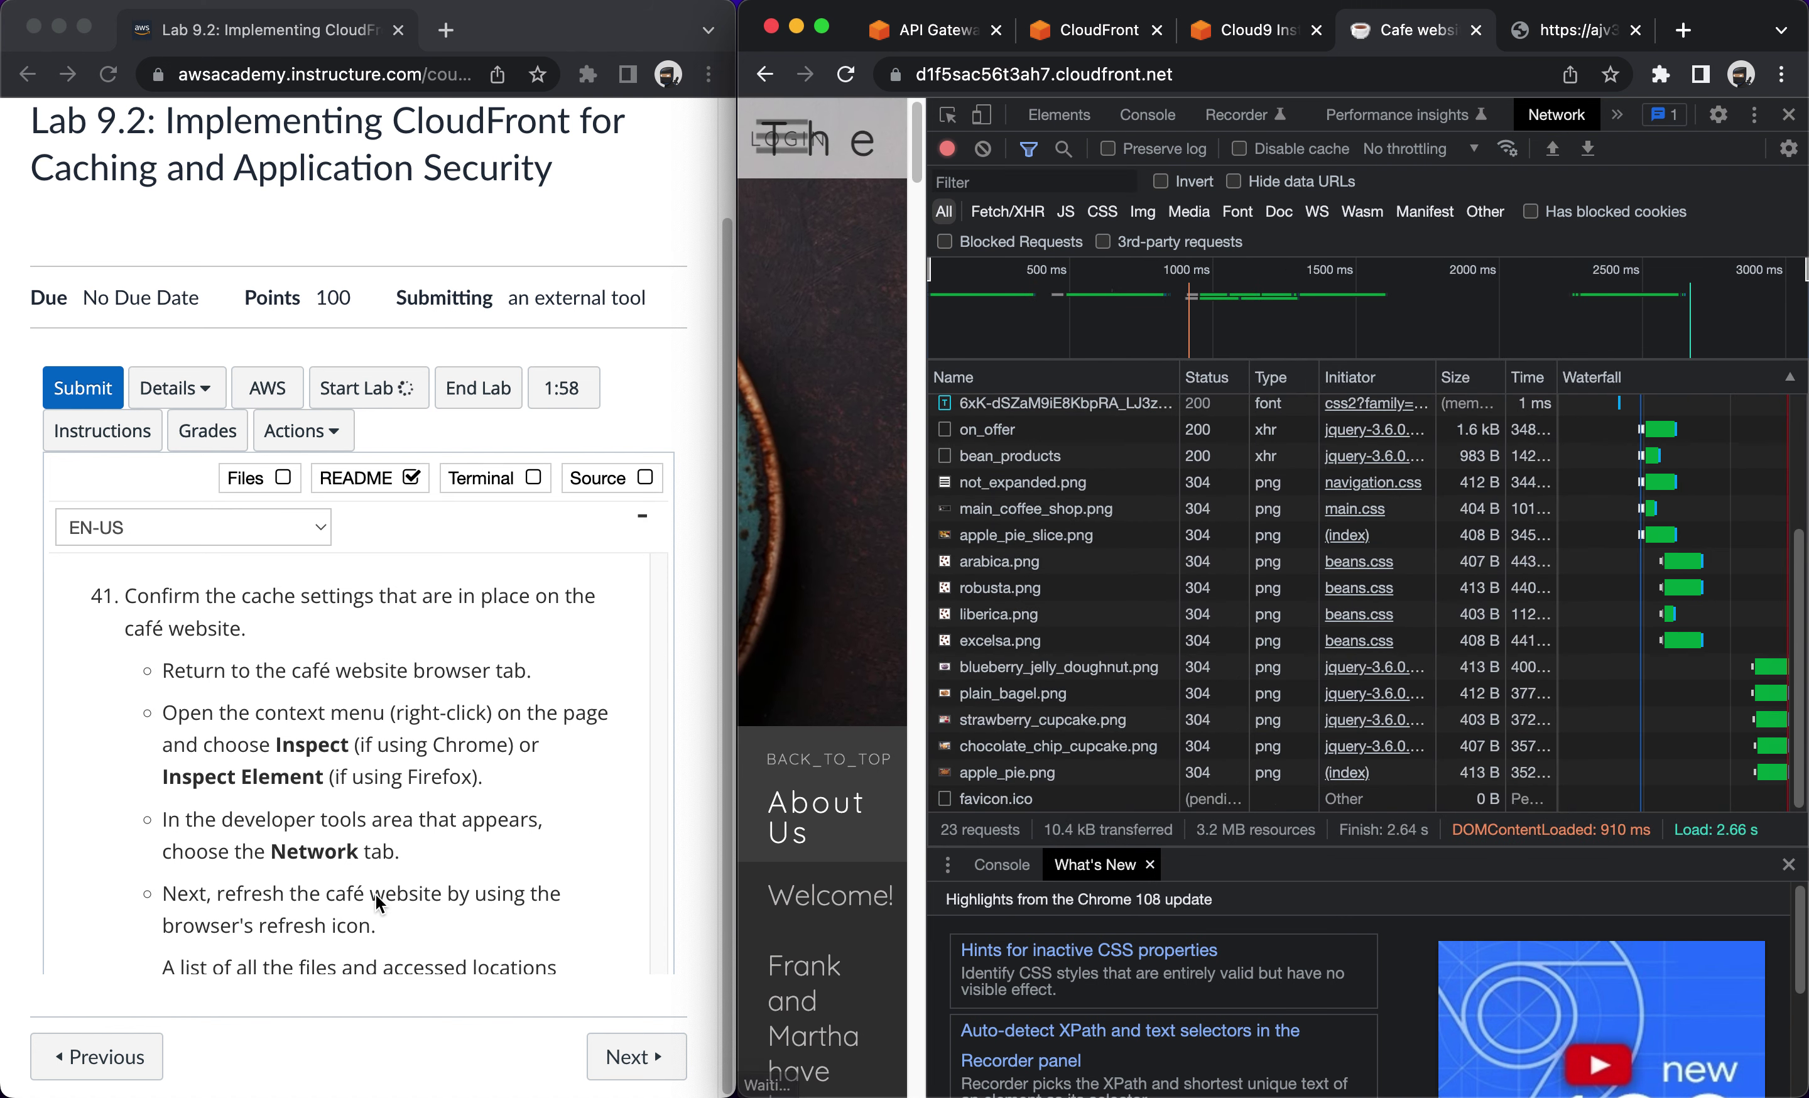
Examine the response headers of the d1f5sac56t3ah7.cloudfront.net request, looking for the cache-control and x-cache headers described in lab step 41.
scroll(376, 895, down, 3)
scroll(376, 895, down, 5)
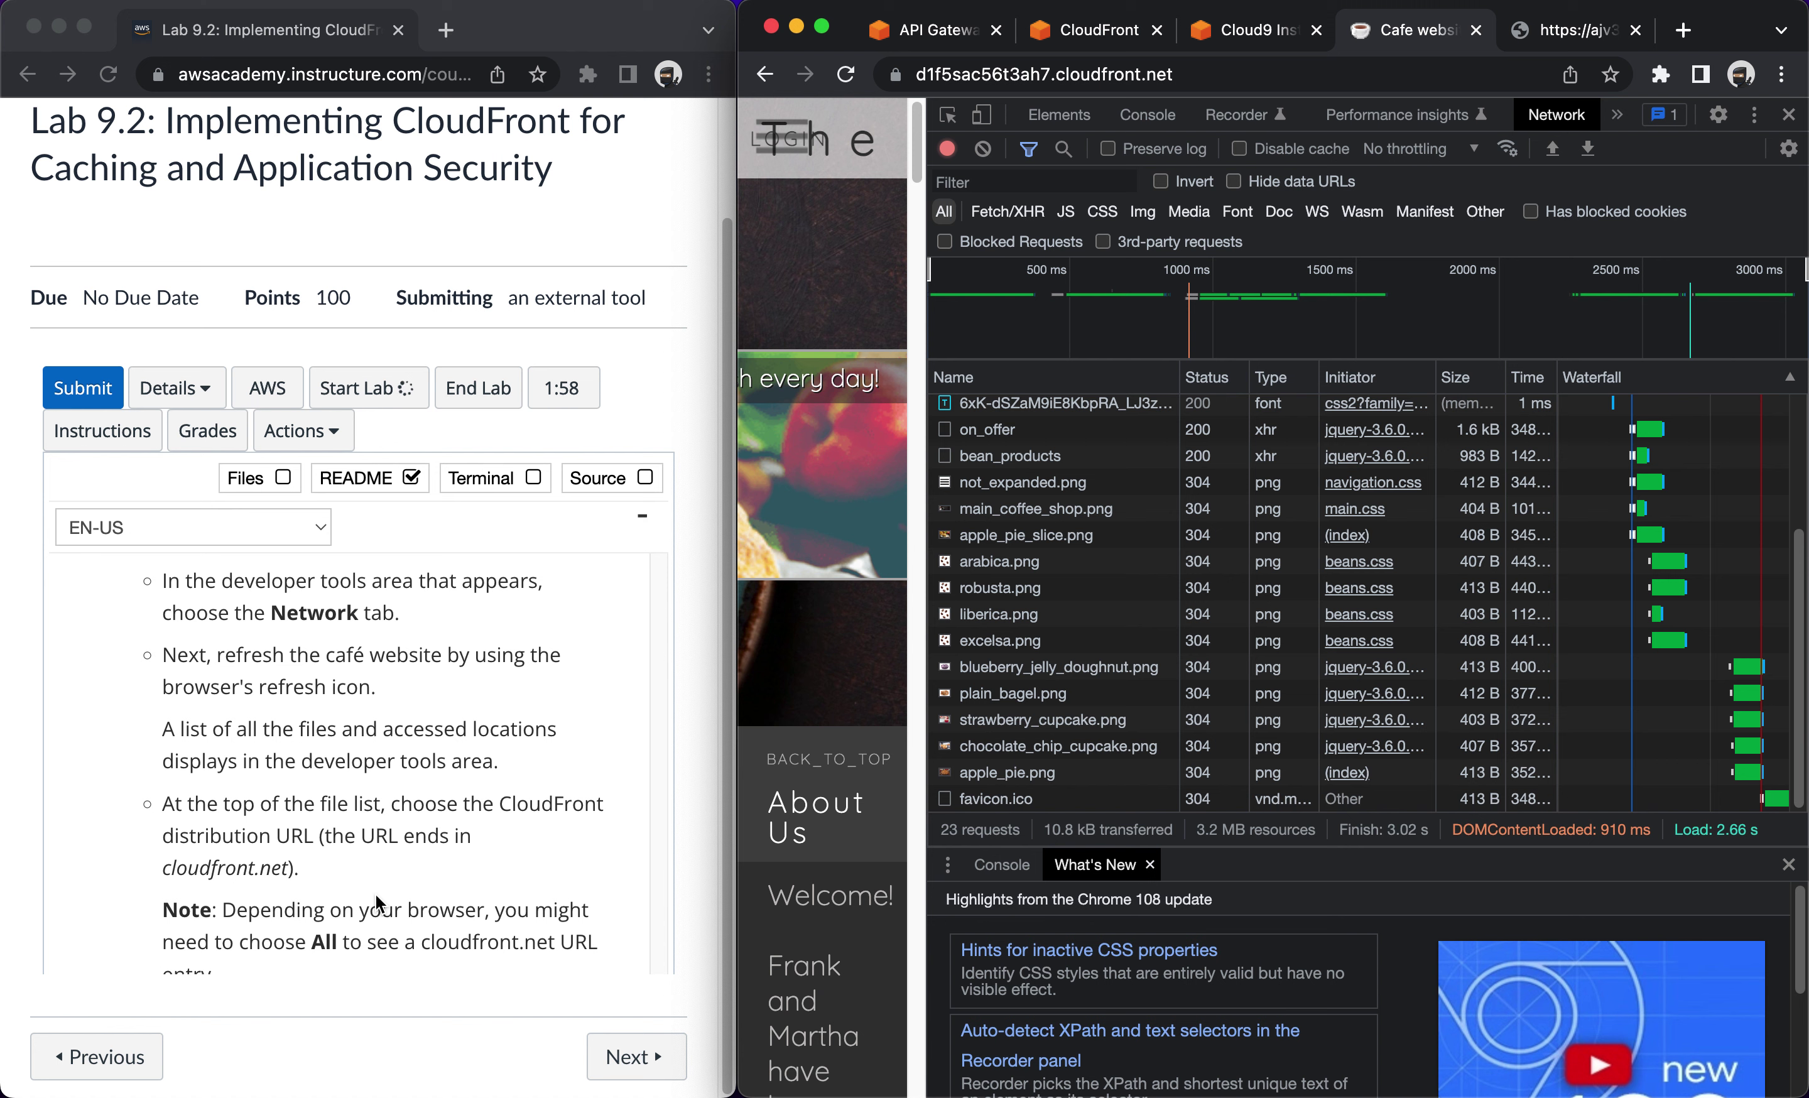
scroll(376, 895, down, 1)
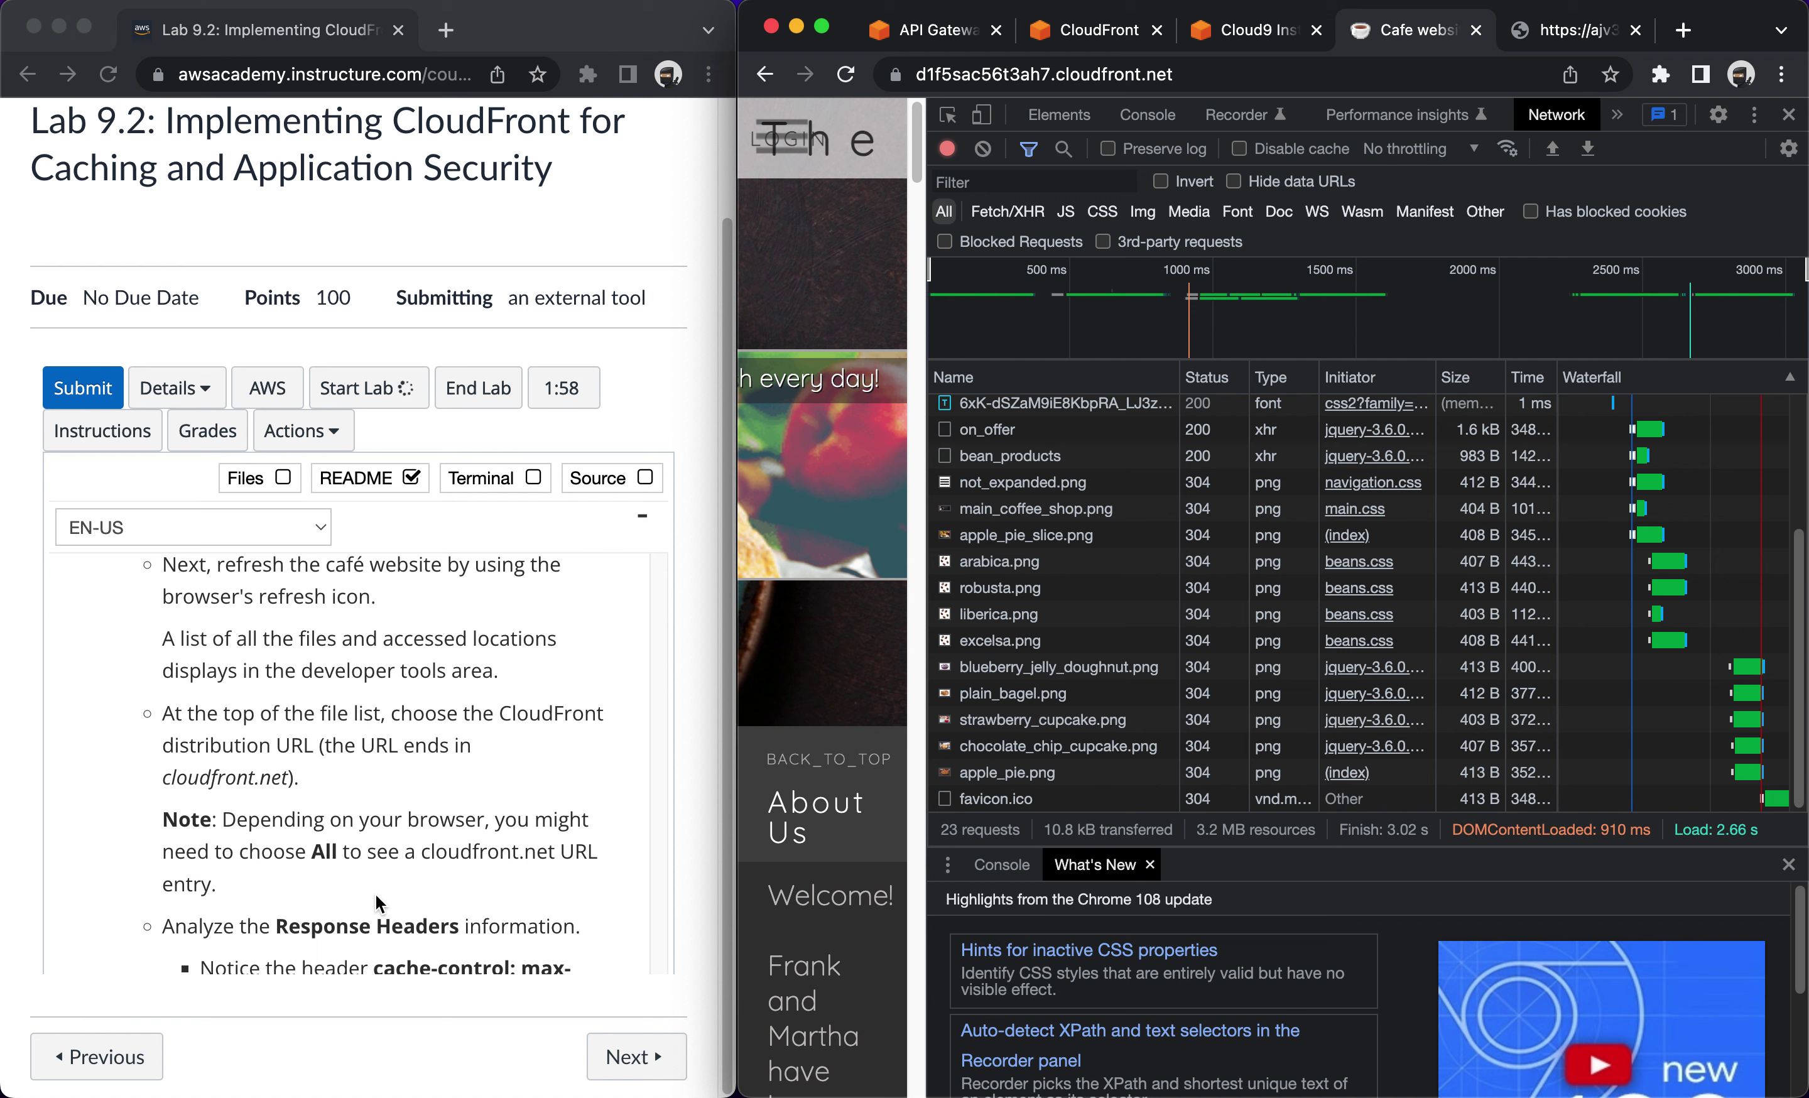
scroll(1061, 570, up, 4)
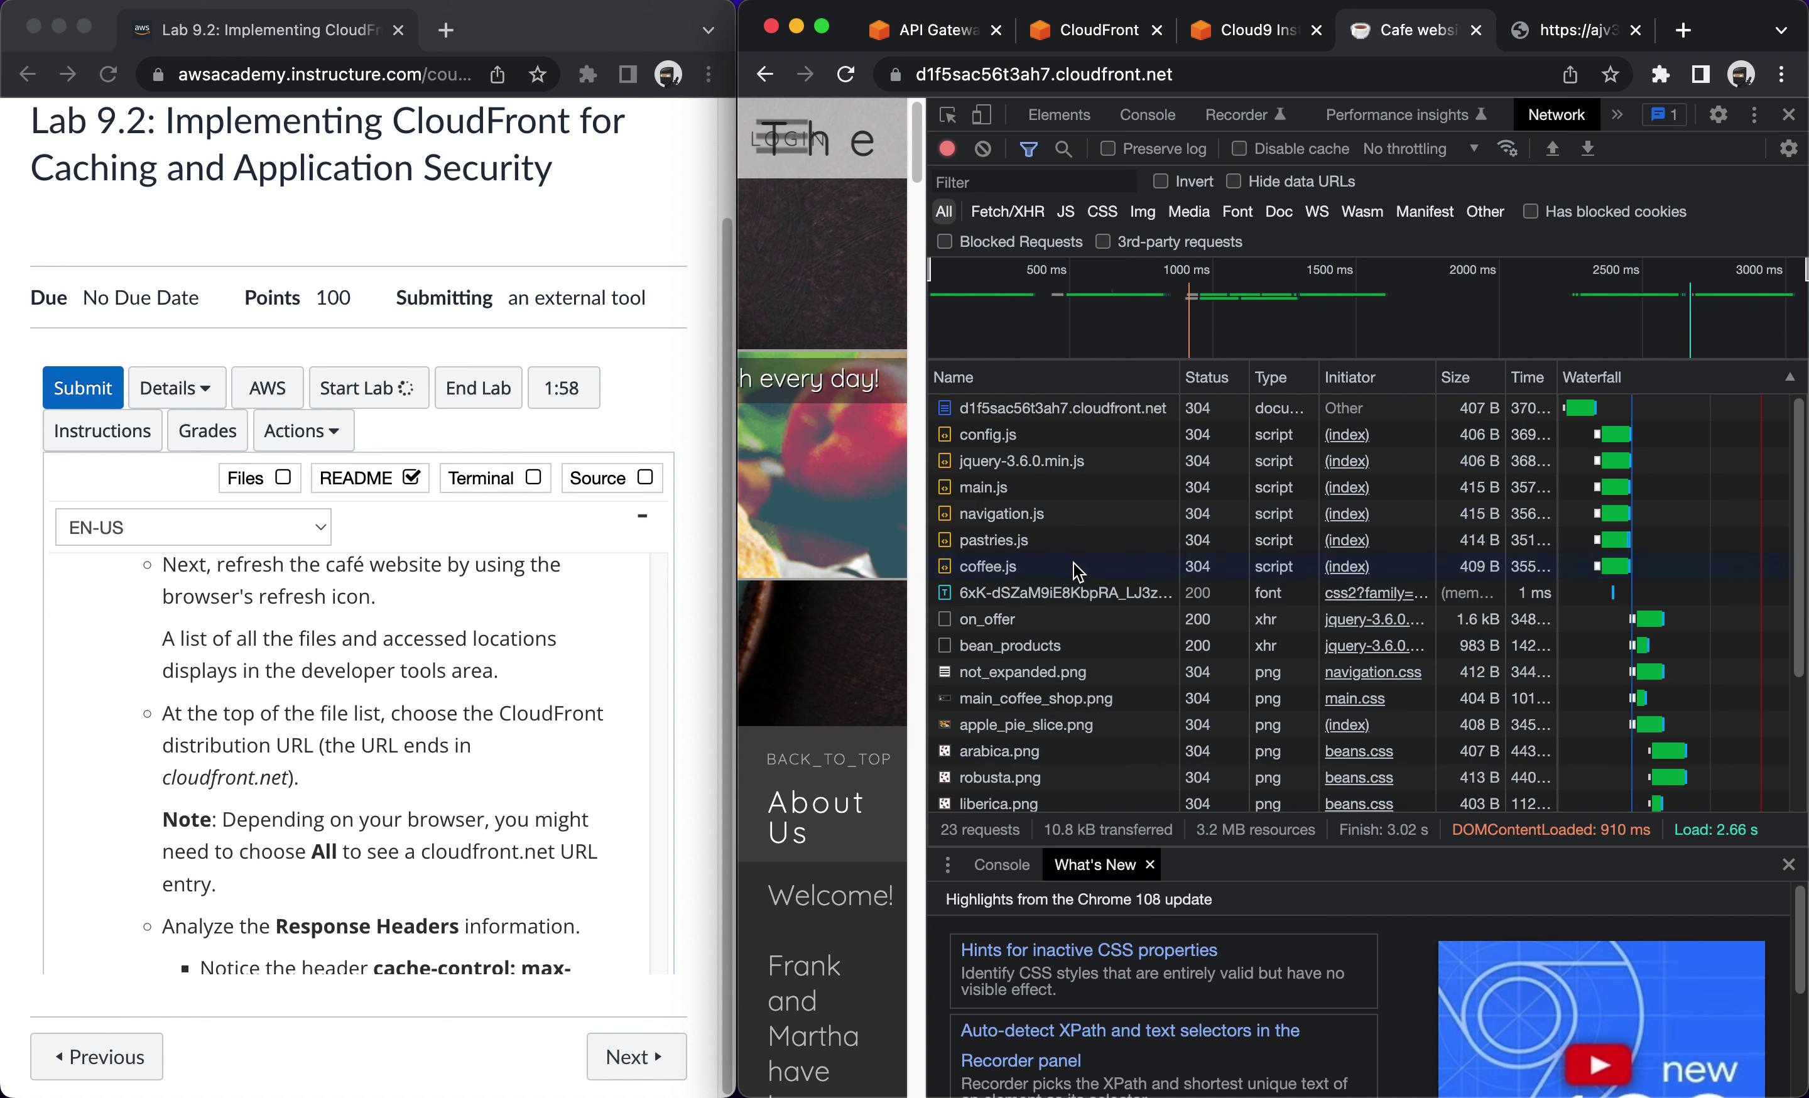
click(1060, 415)
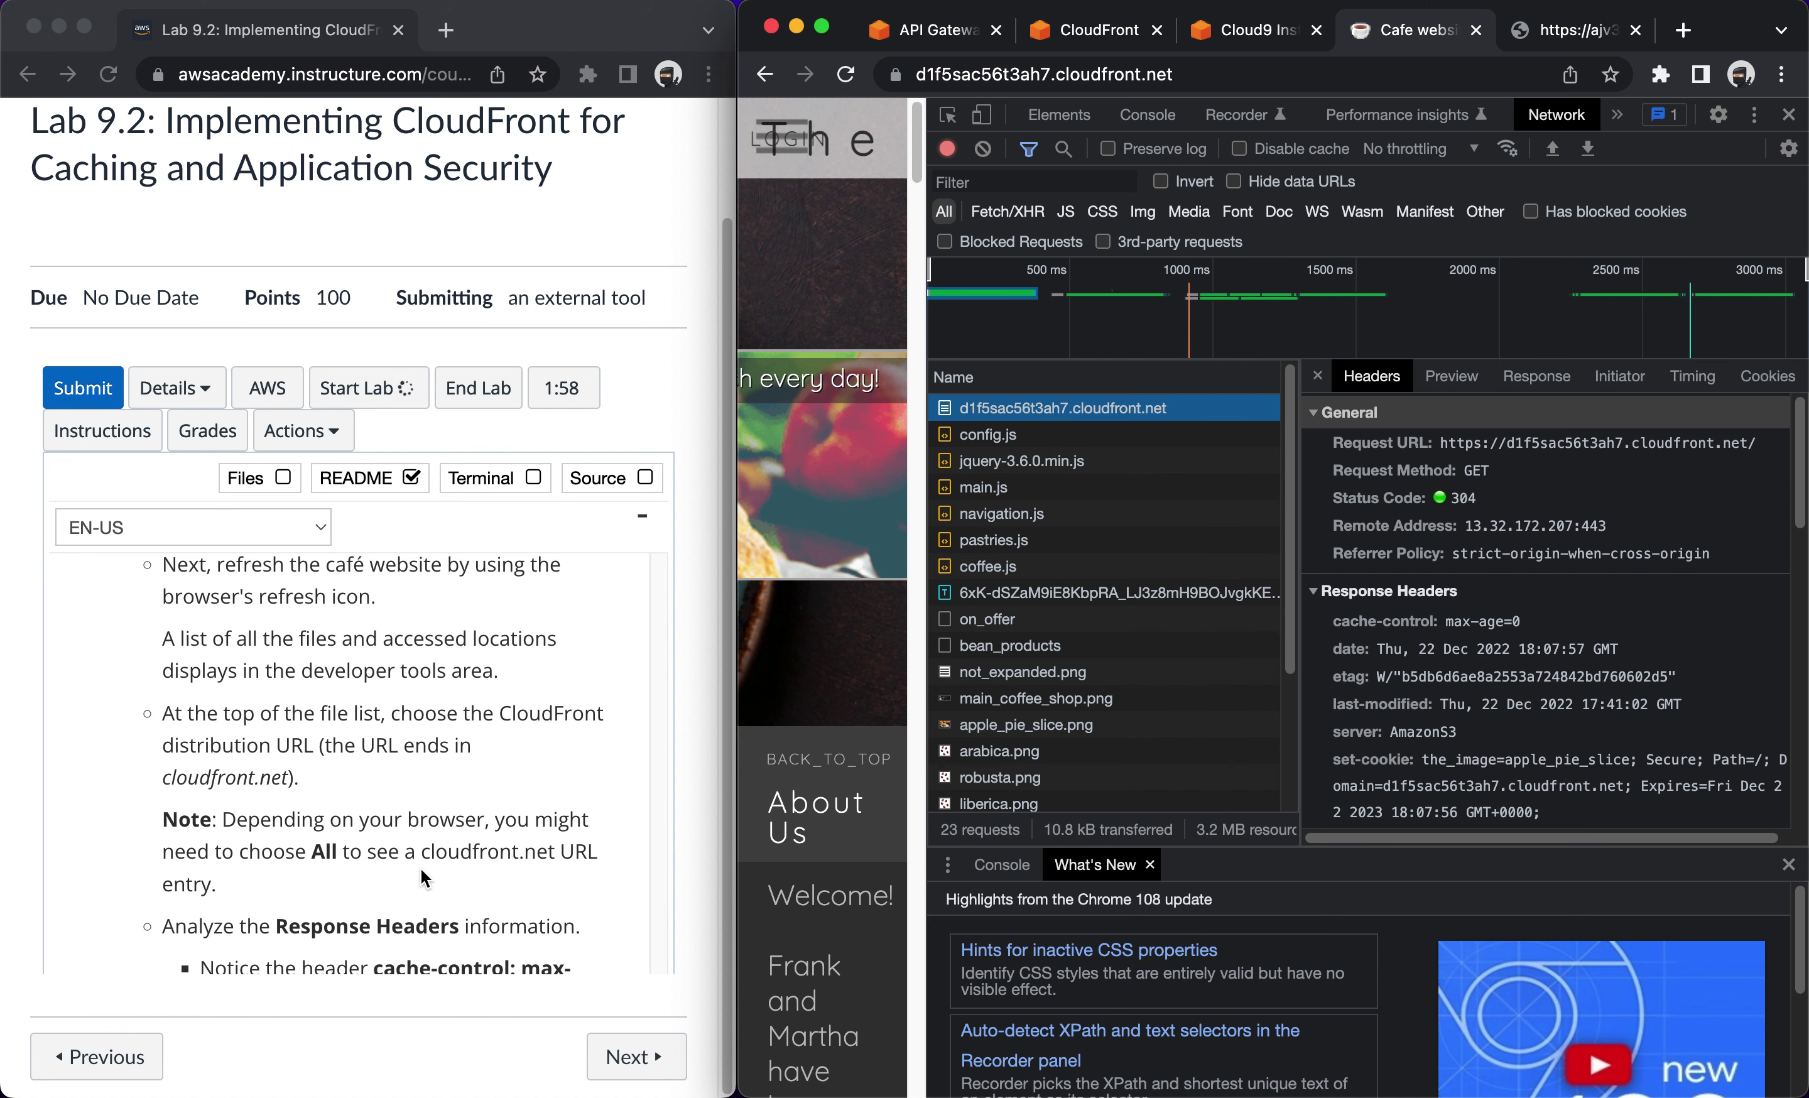
scroll(421, 877, down, 3)
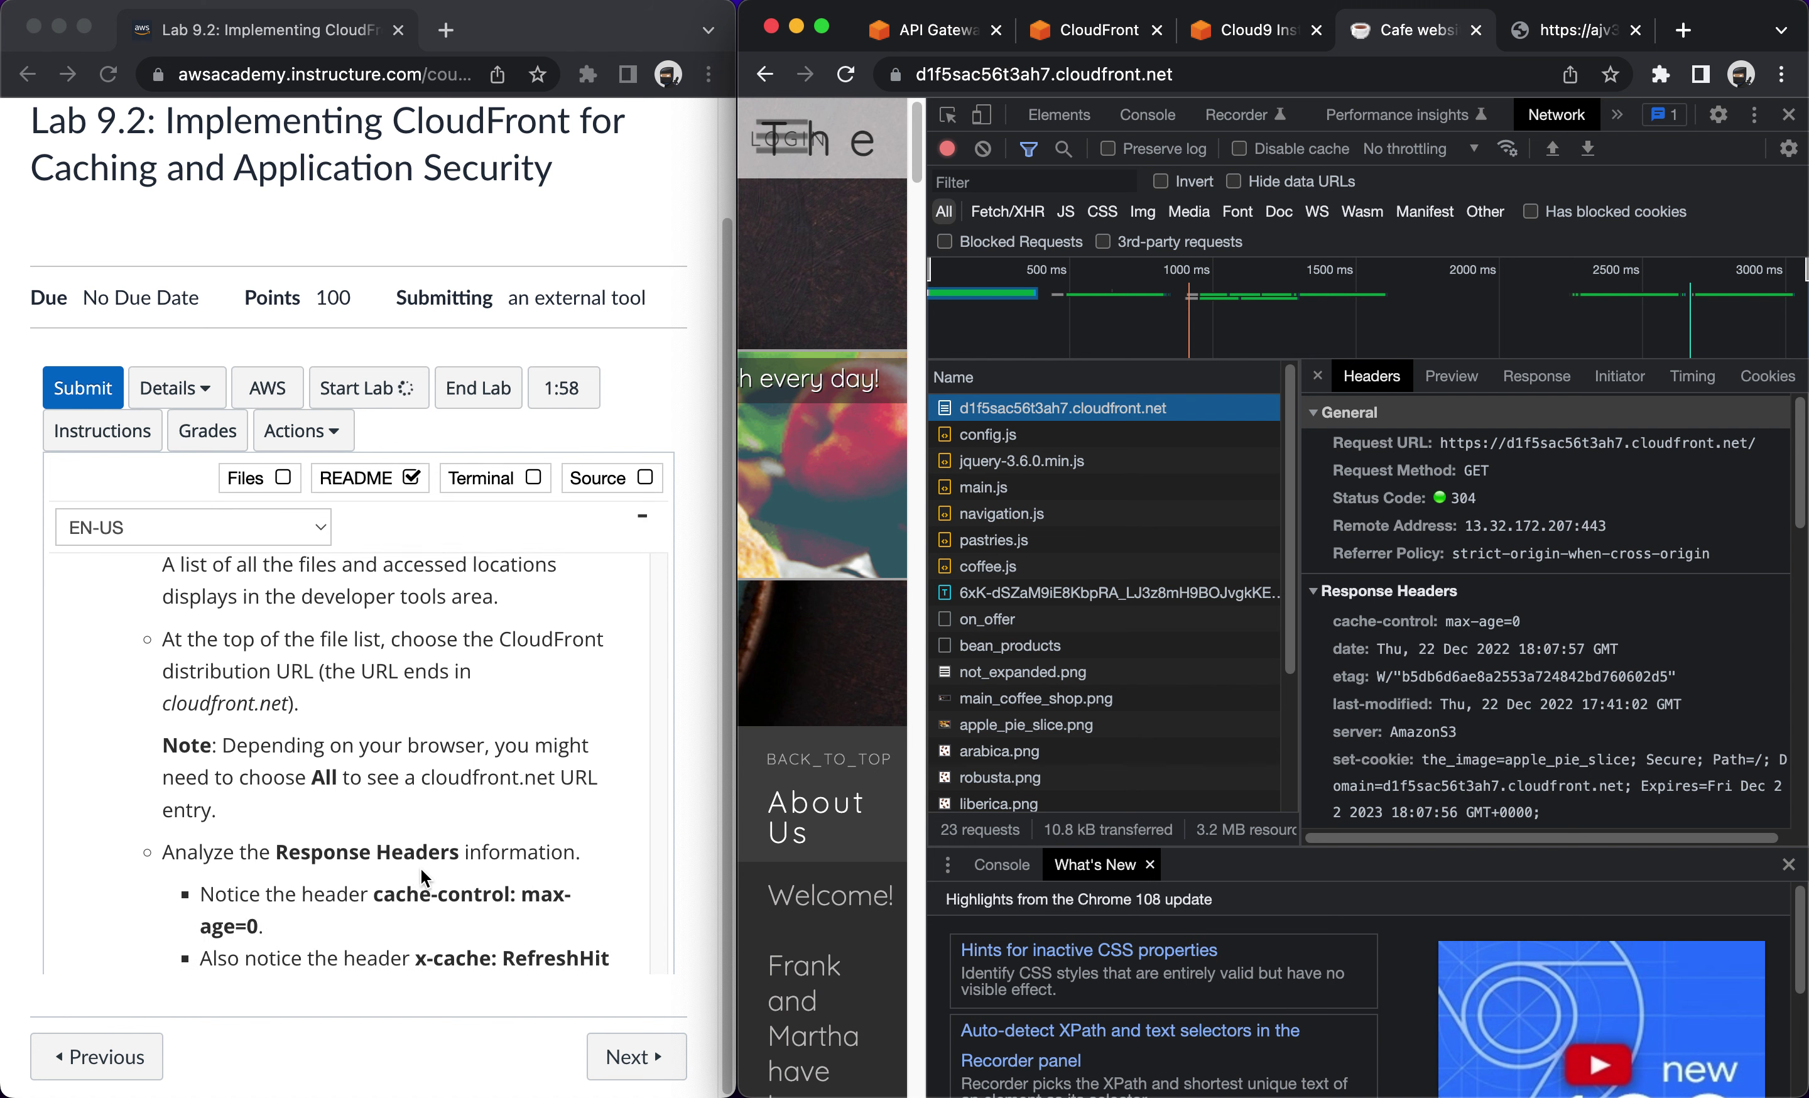
scroll(422, 877, down, 3)
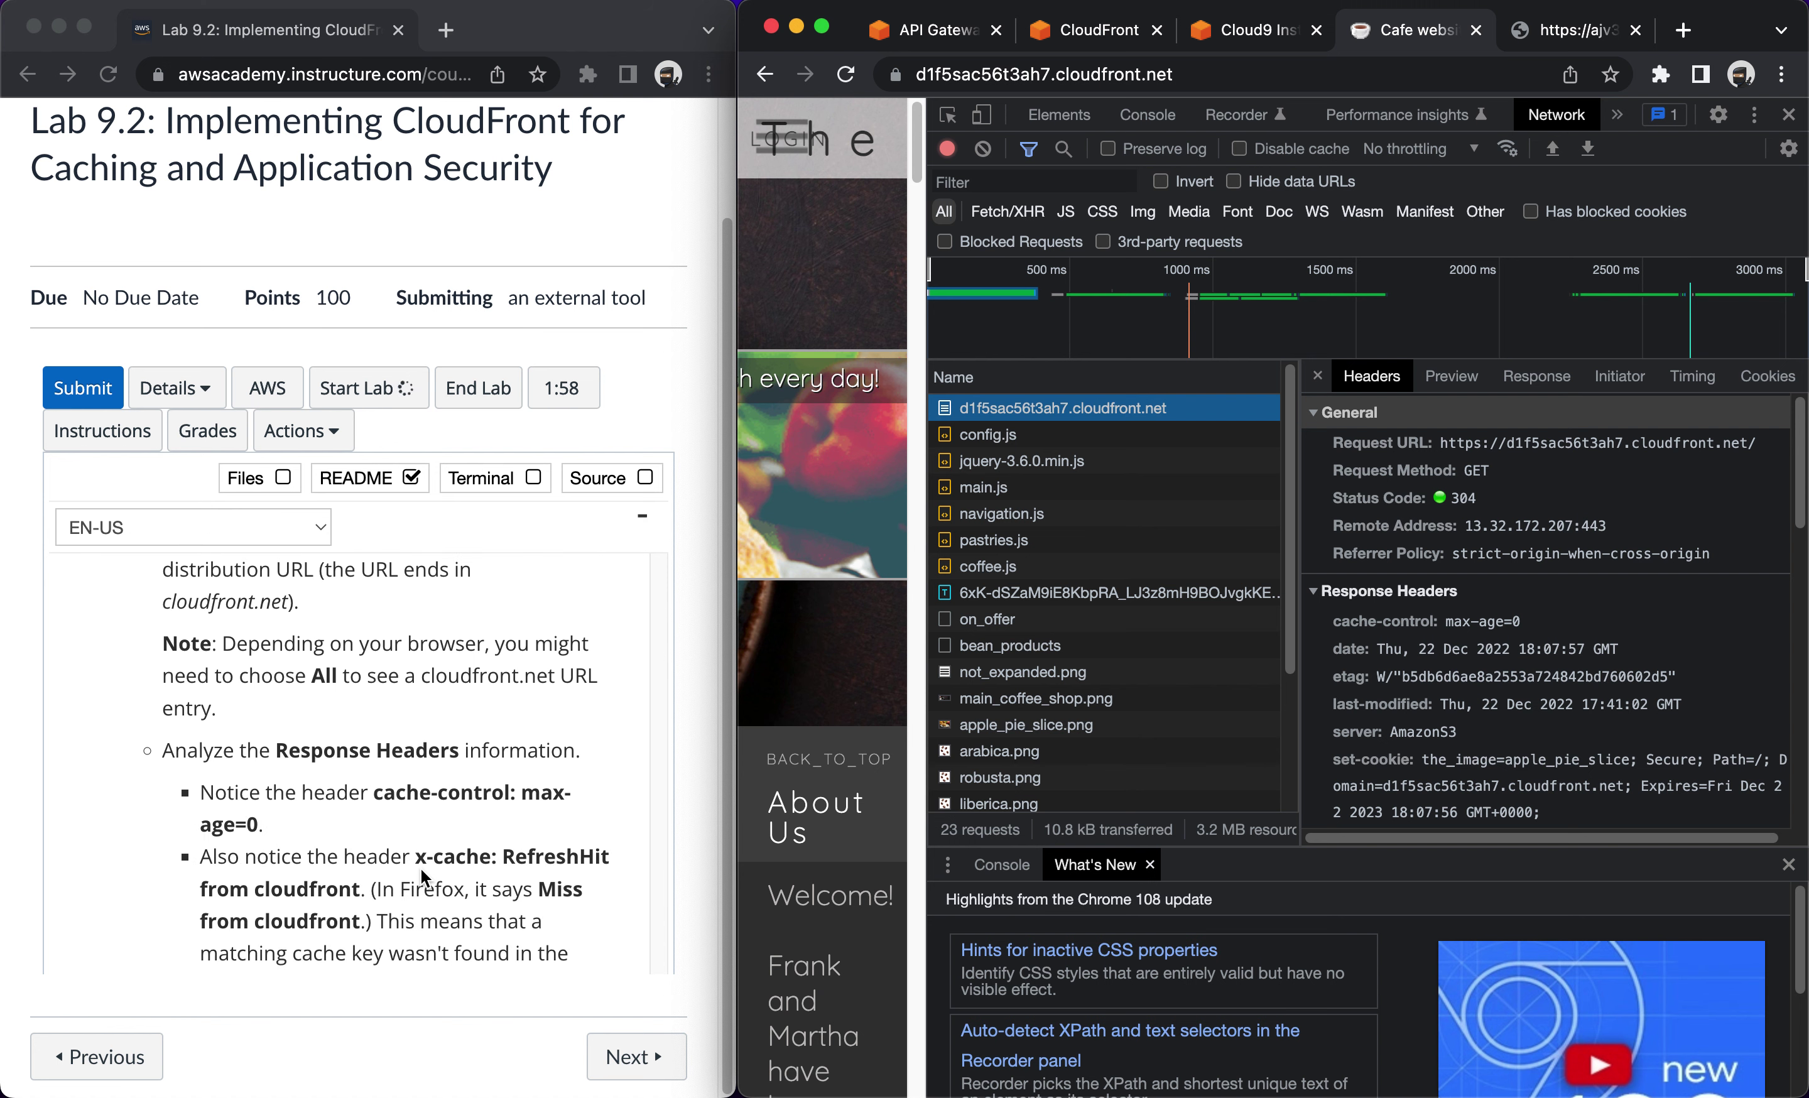
scroll(421, 870, down, 2)
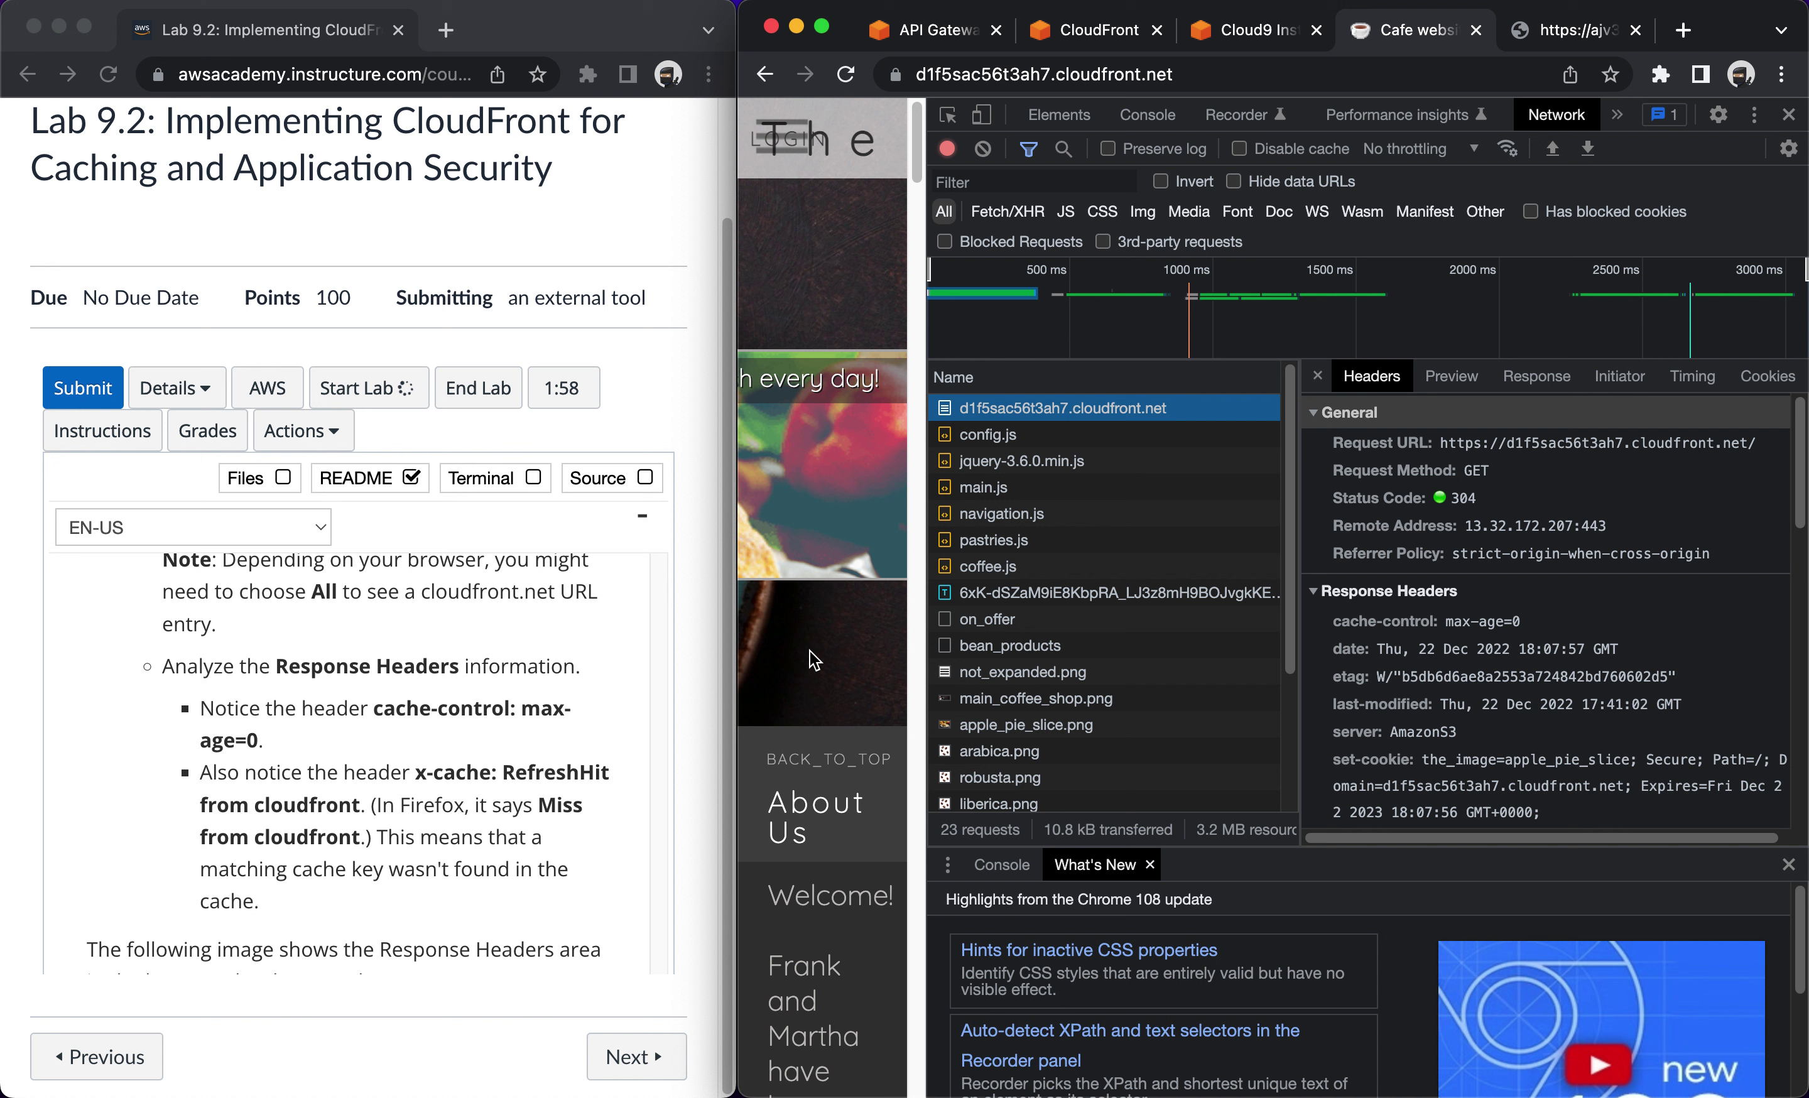
Highlight the cache-control and x-cache entries in the response headers to compare them with lab step 41.
click(1444, 625)
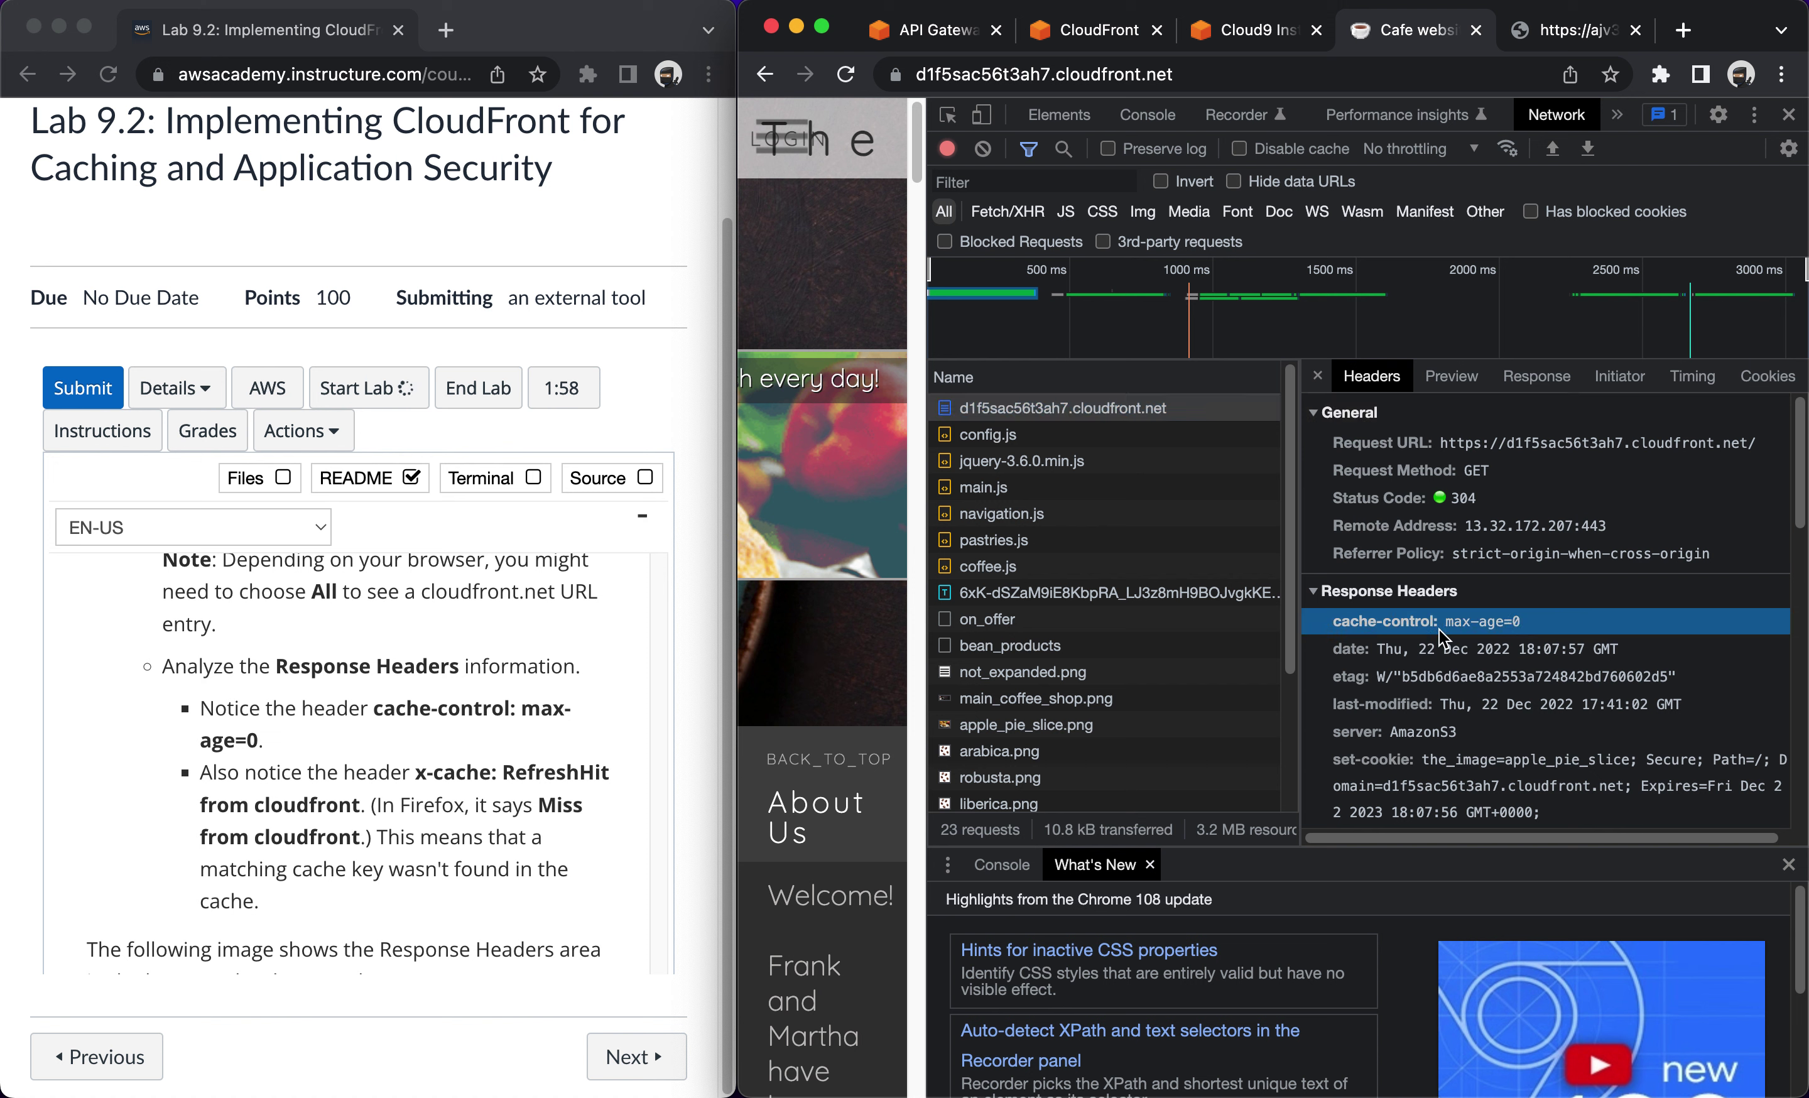
scroll(1452, 704, down, 5)
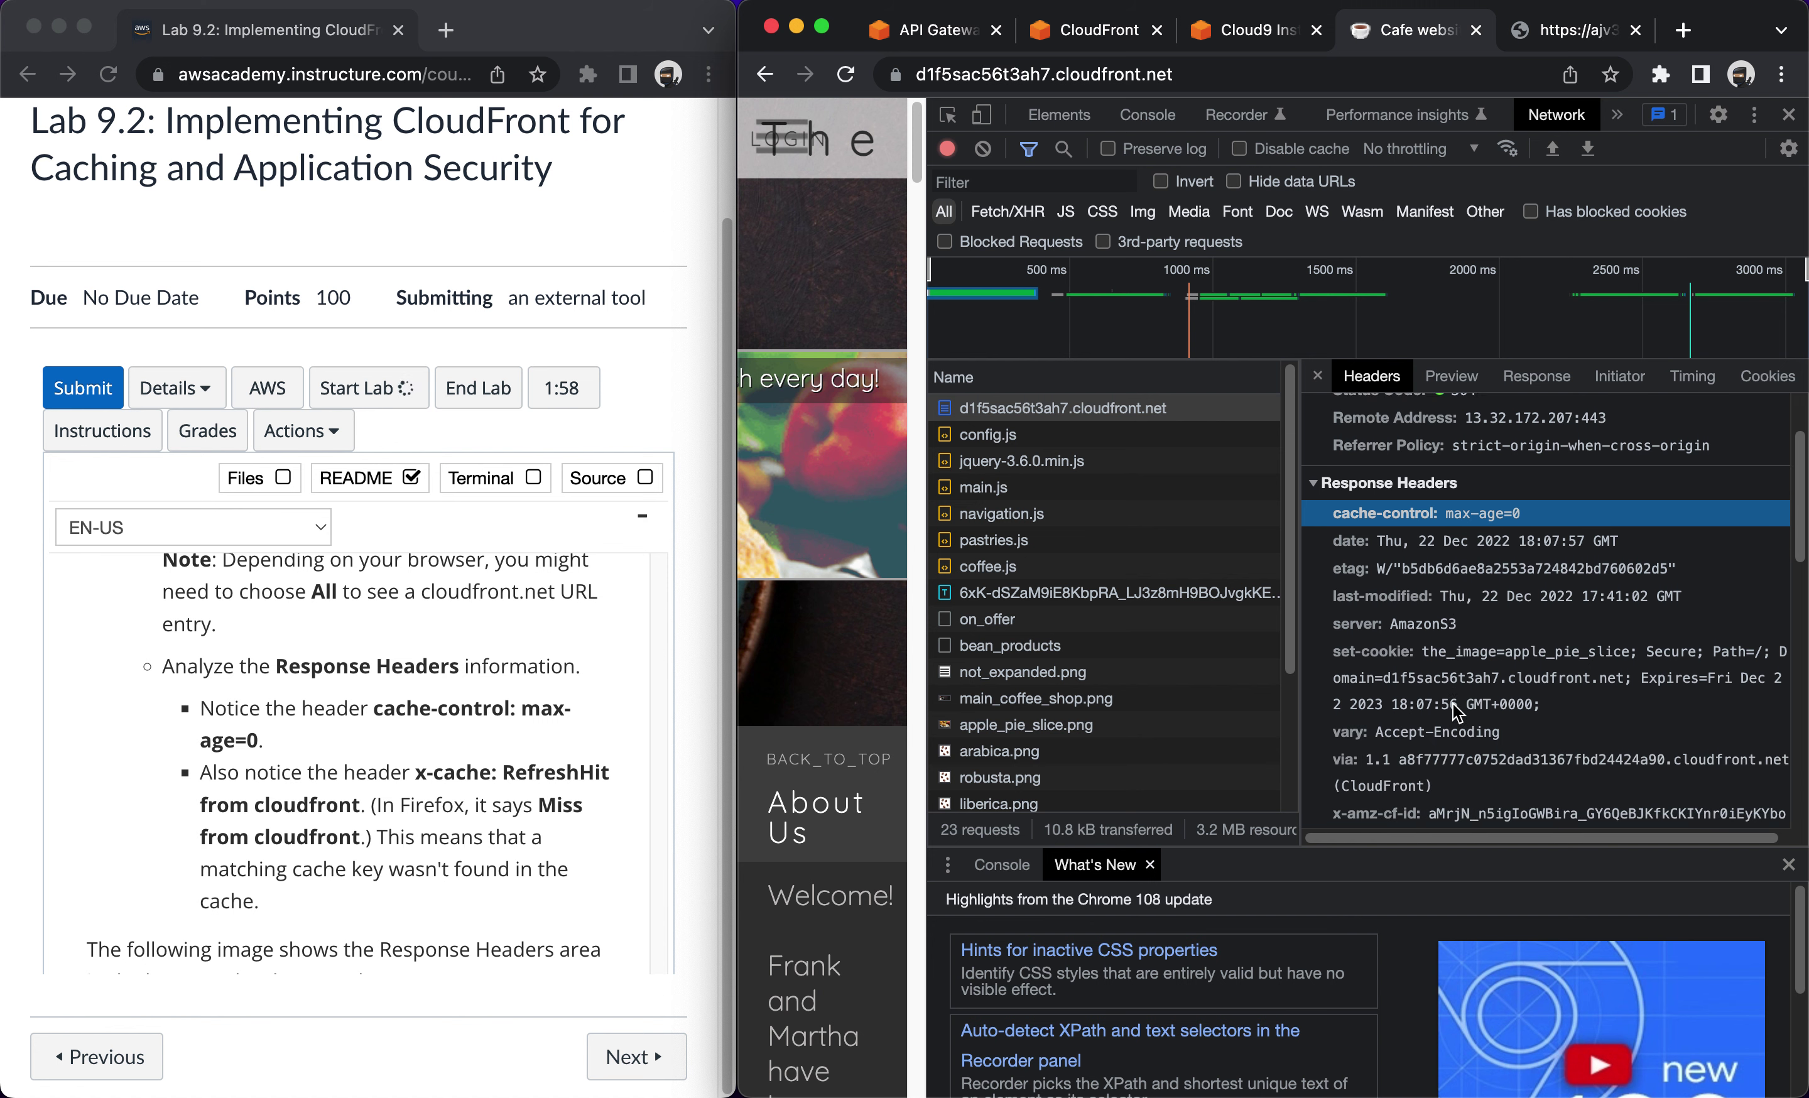
scroll(1452, 705, down, 1)
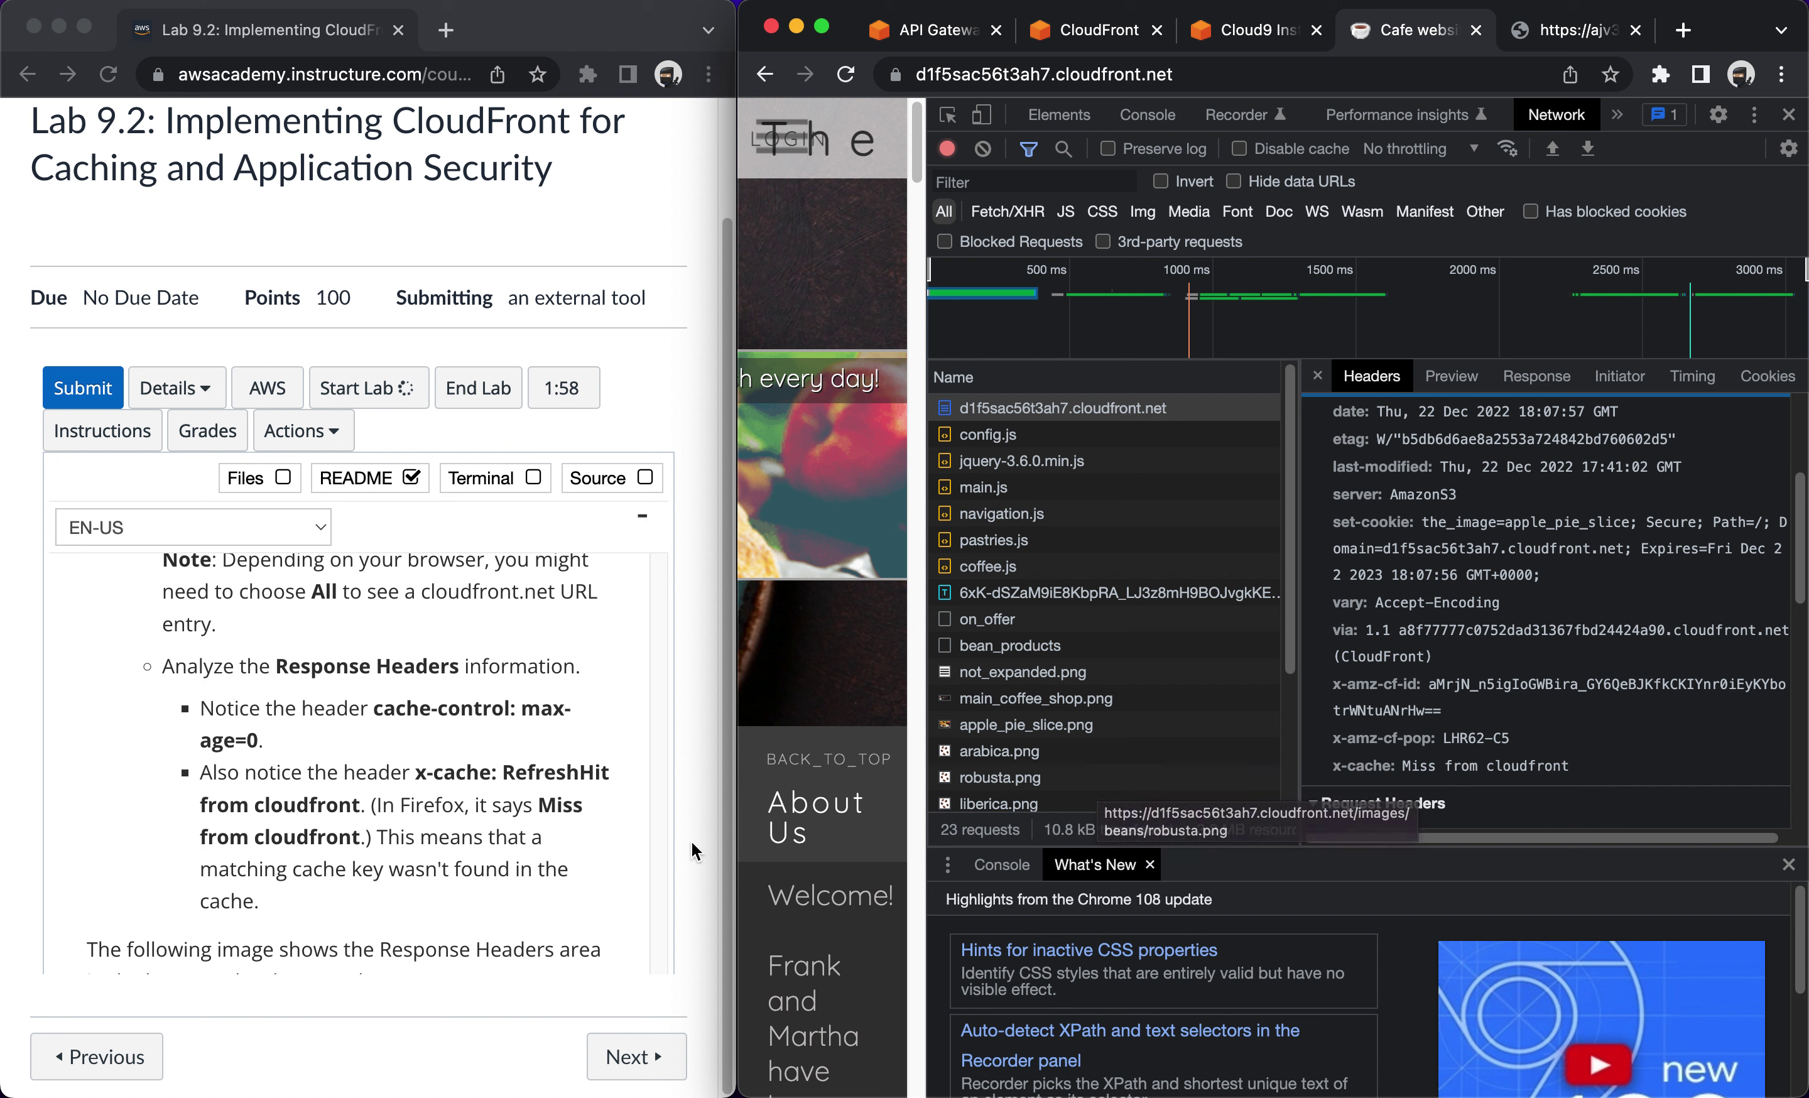
click(1395, 770)
Read the lab's explanation of the 3-minute cache expiration and the step 42 instructions for editing the Cache-Control header on the S3 objects.
scroll(366, 903, down, 5)
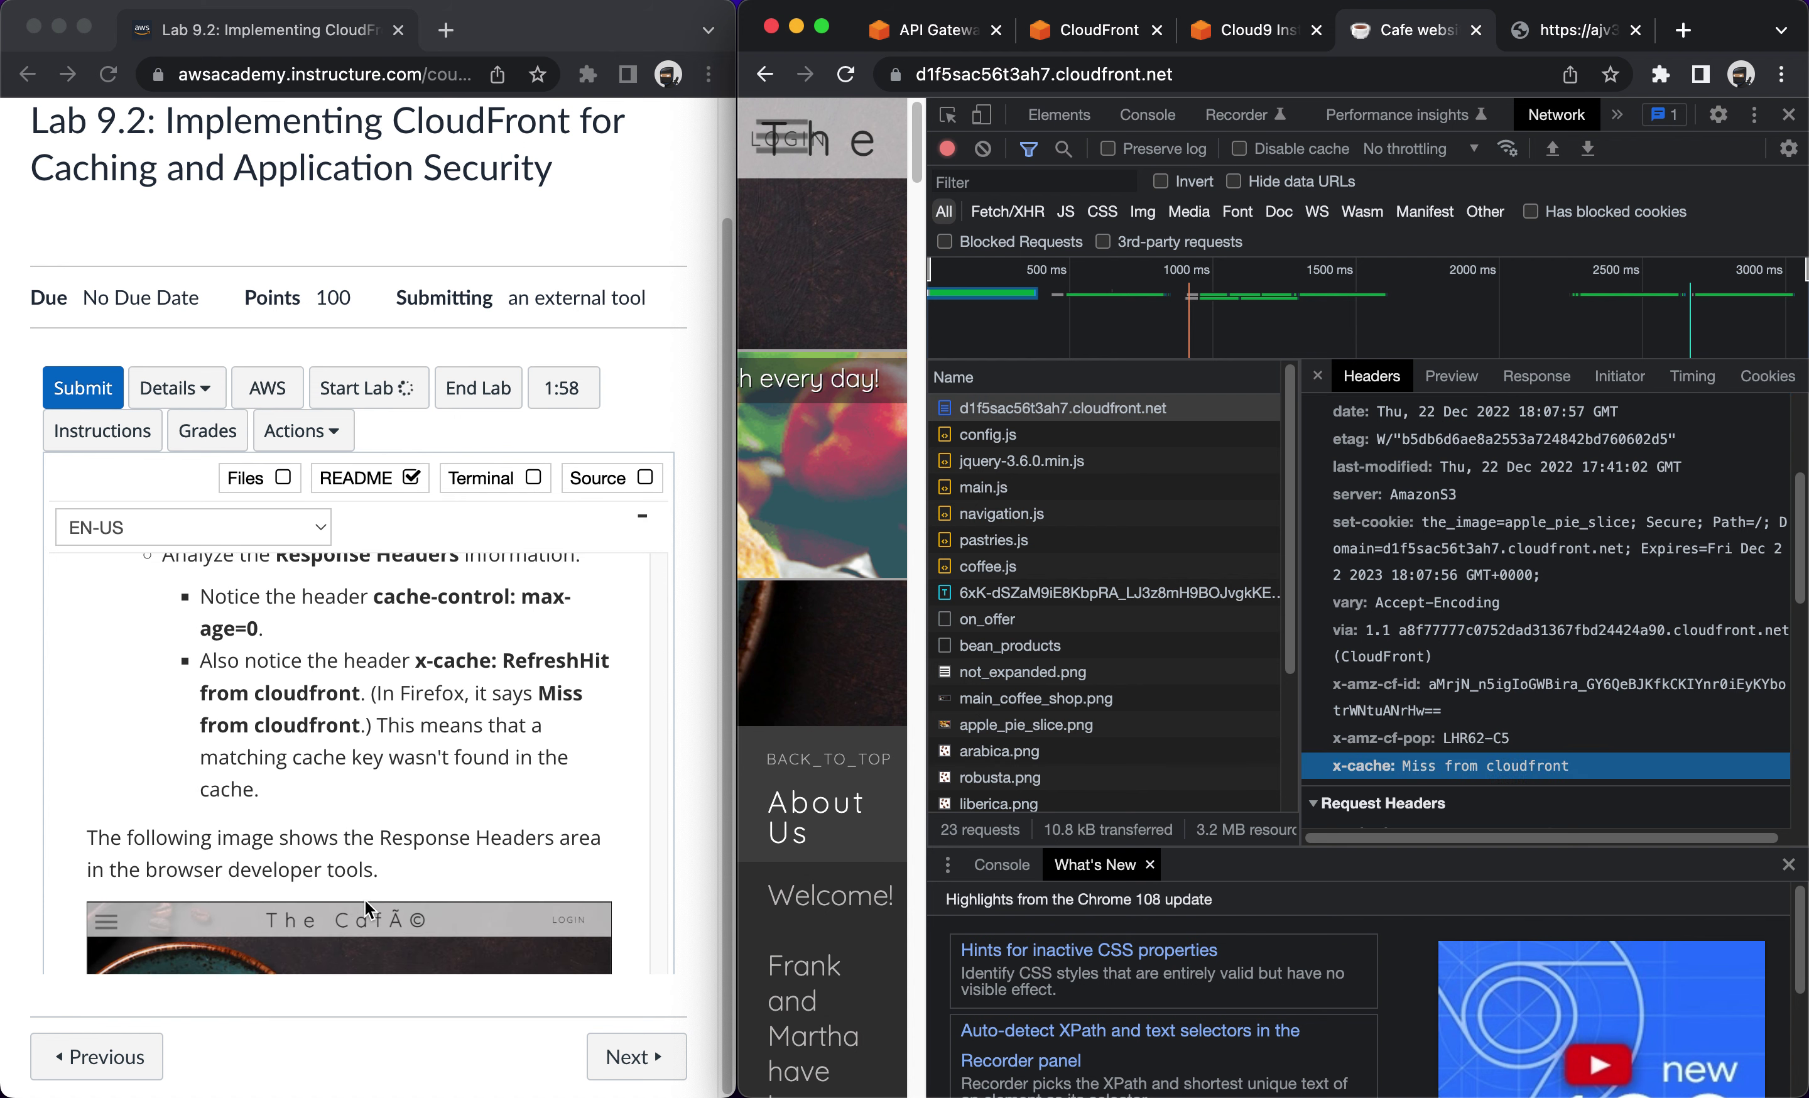
scroll(366, 900, down, 10)
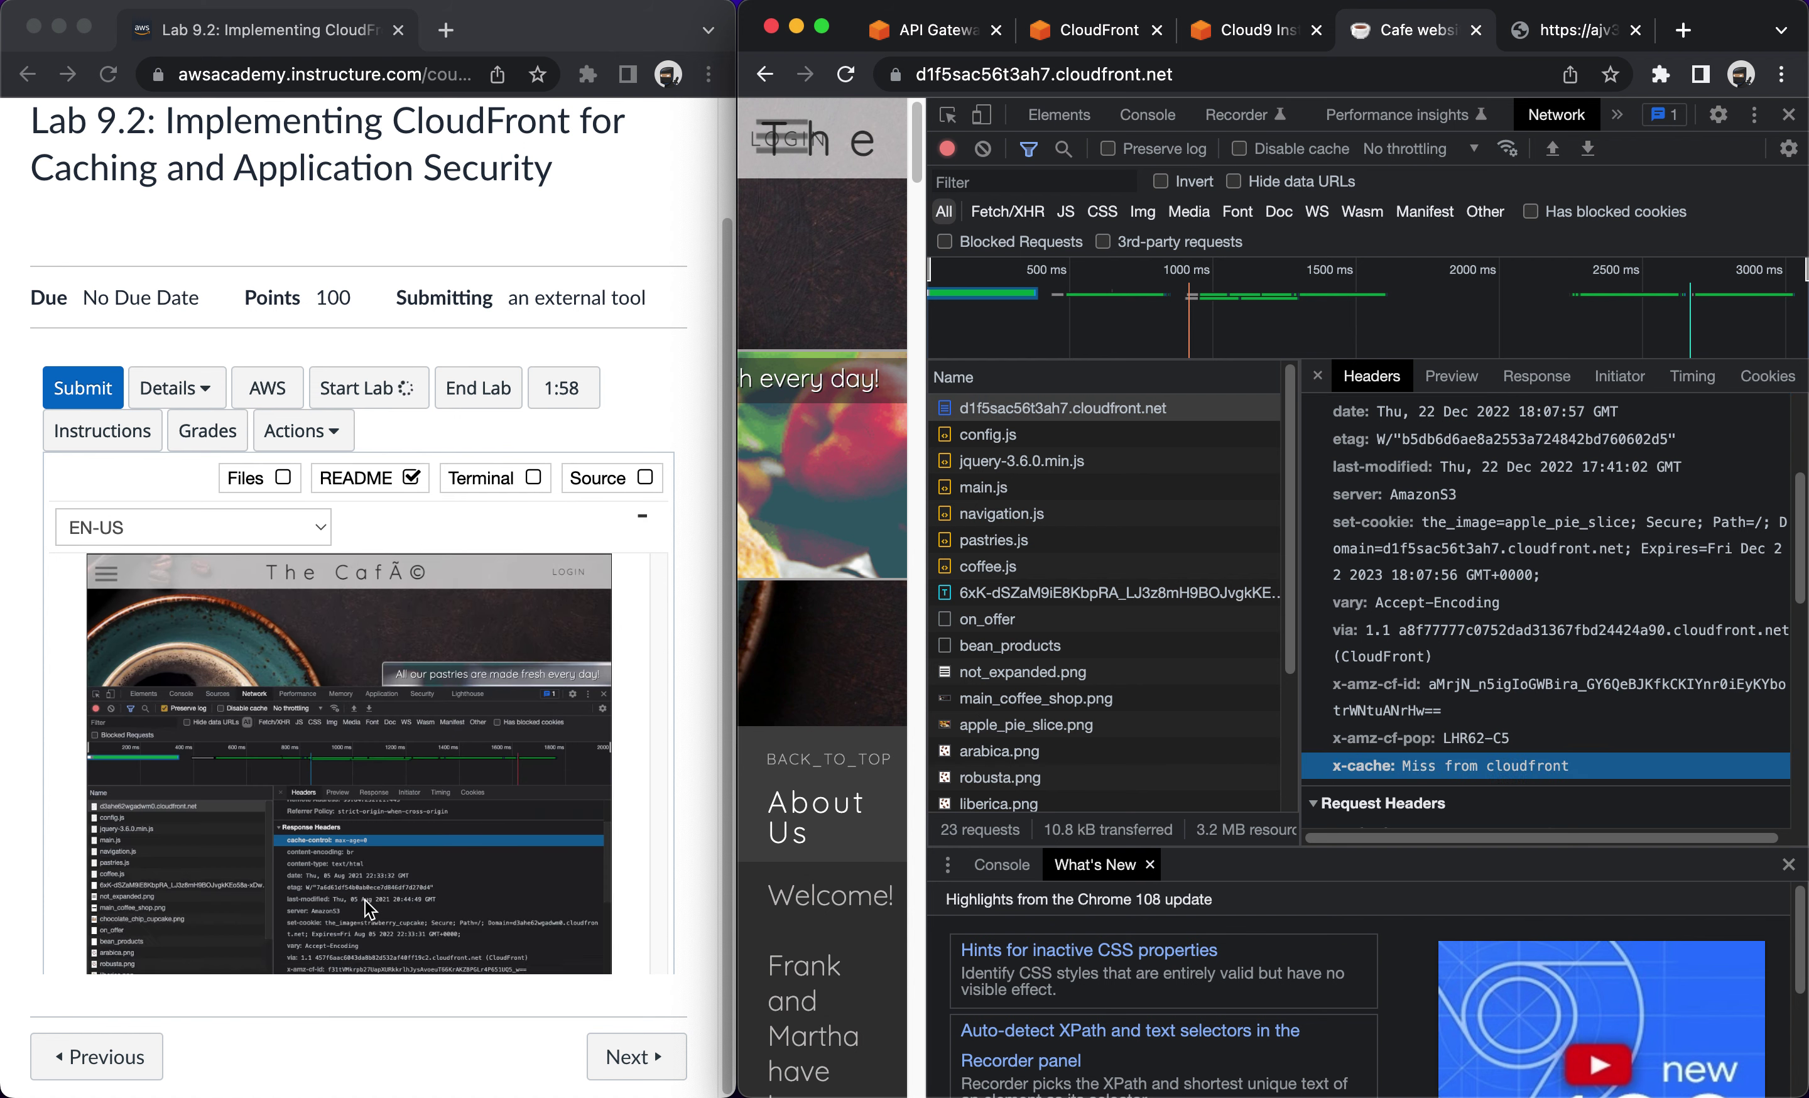
scroll(364, 901, down, 7)
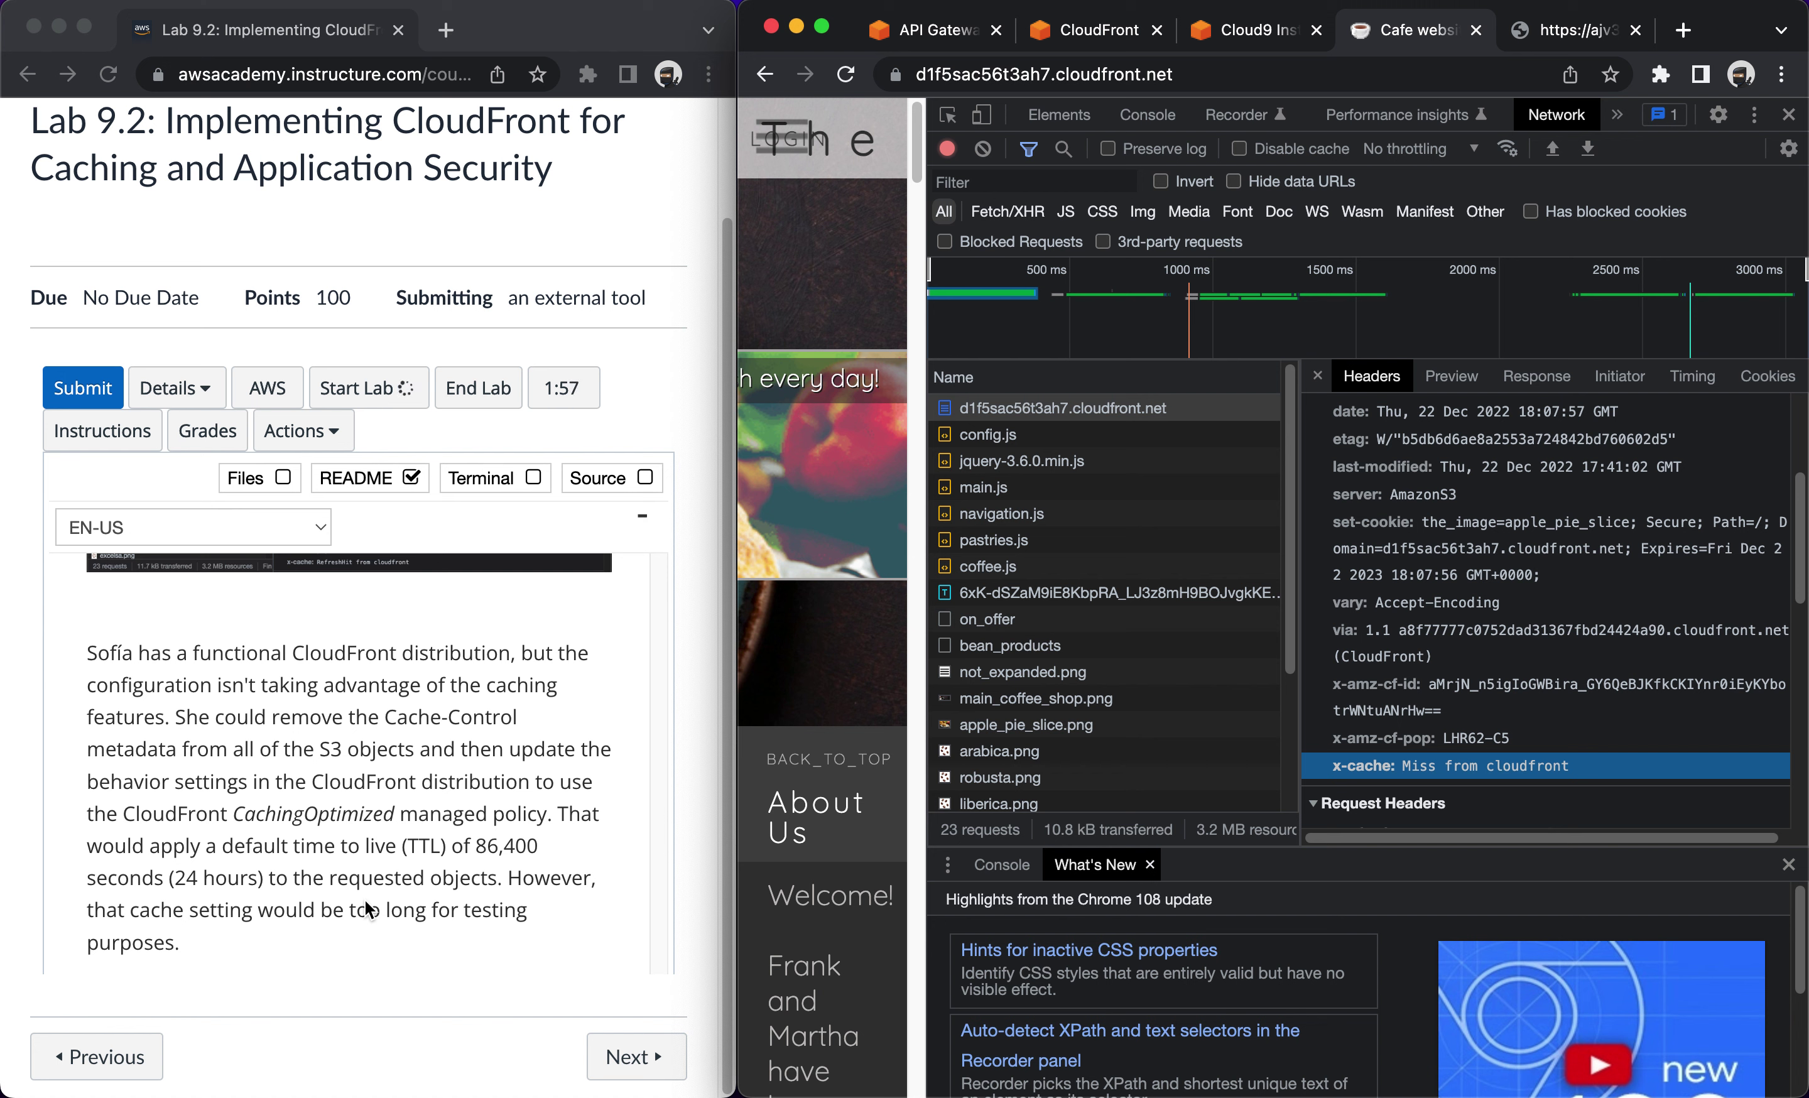
scroll(365, 901, down, 2)
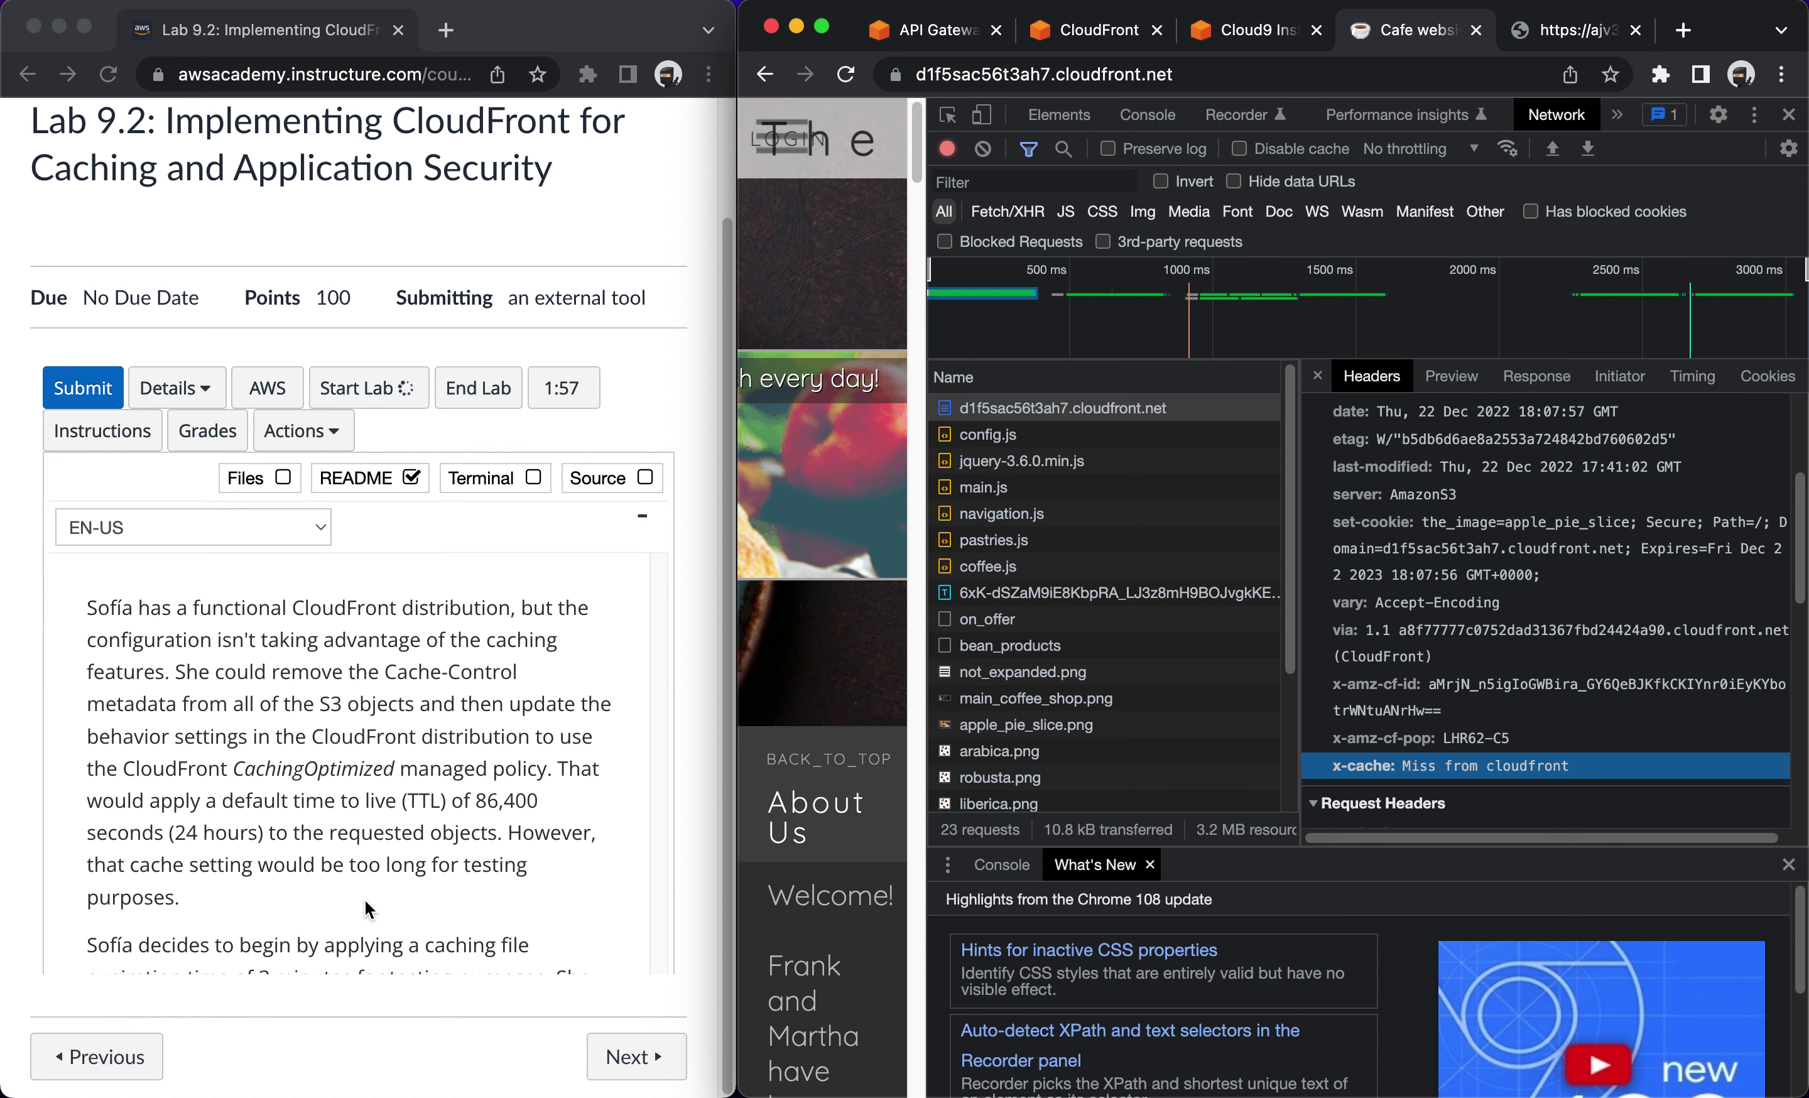
scroll(364, 901, down, 1)
scroll(364, 900, down, 6)
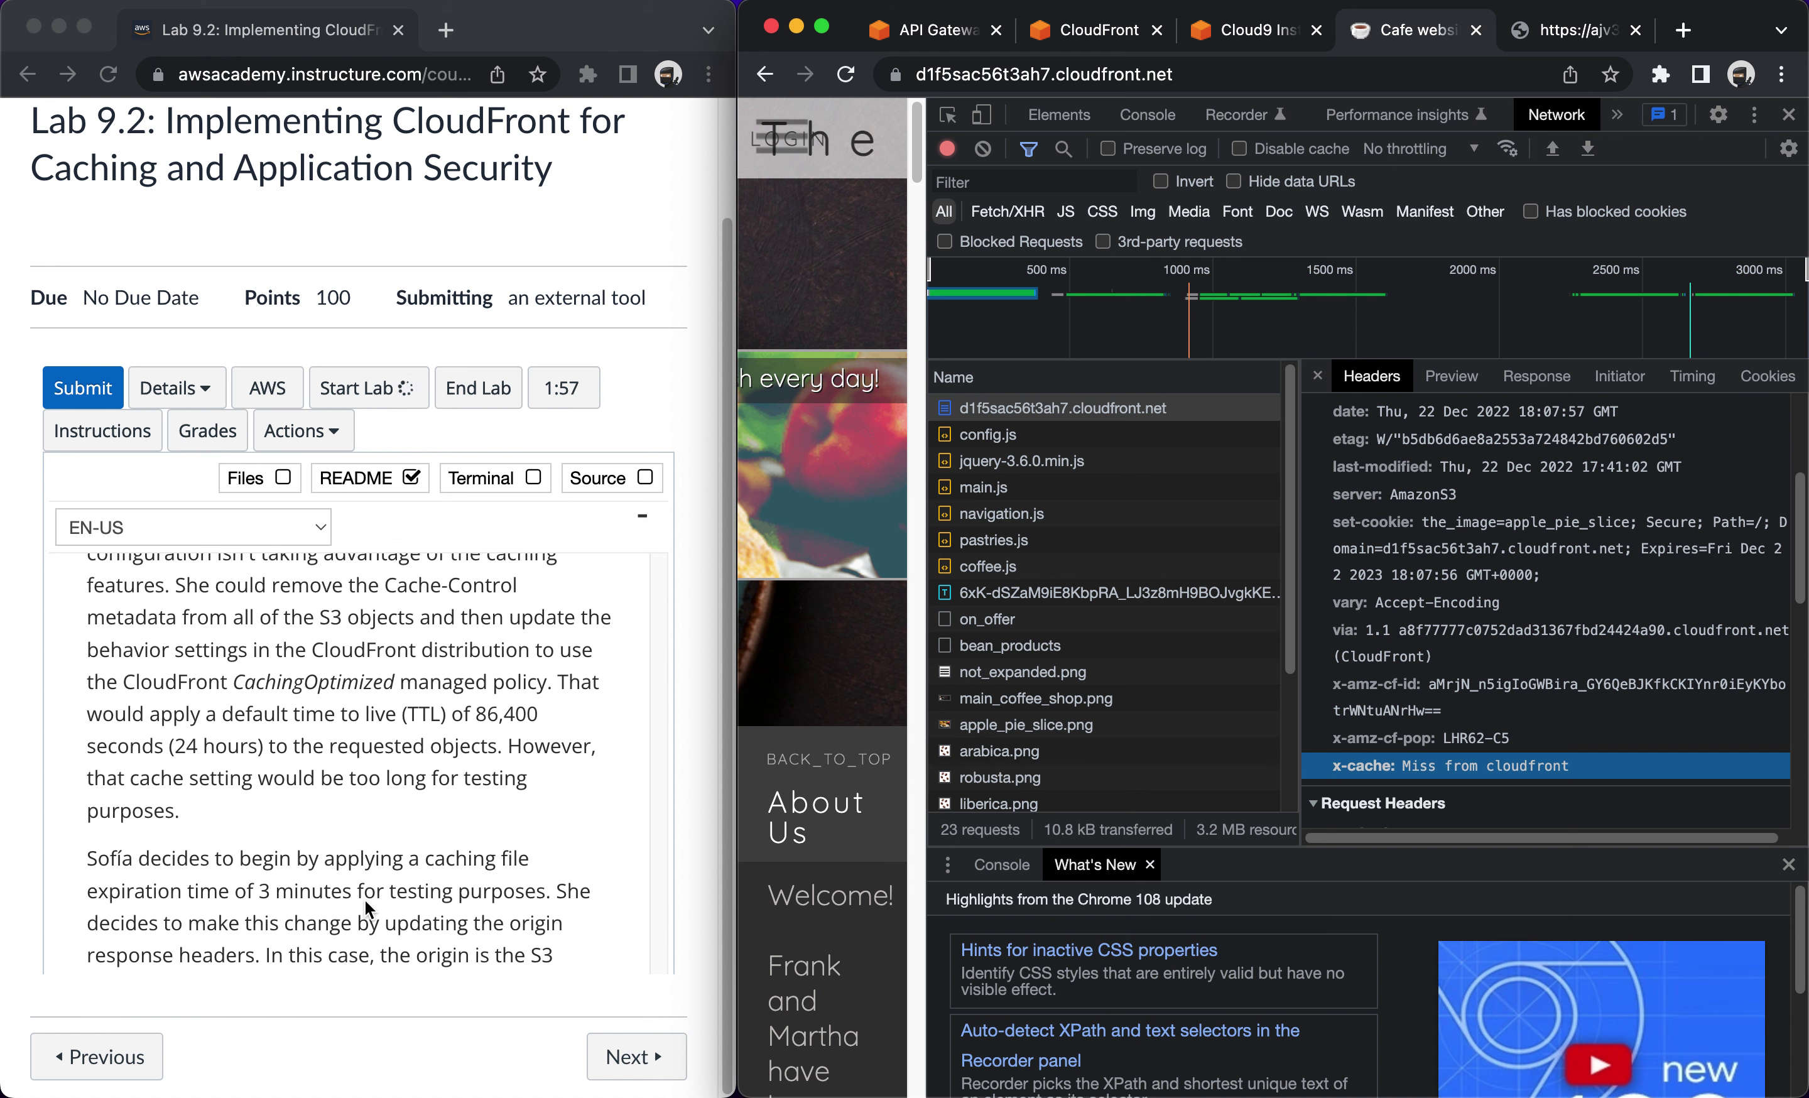
scroll(364, 901, down, 2)
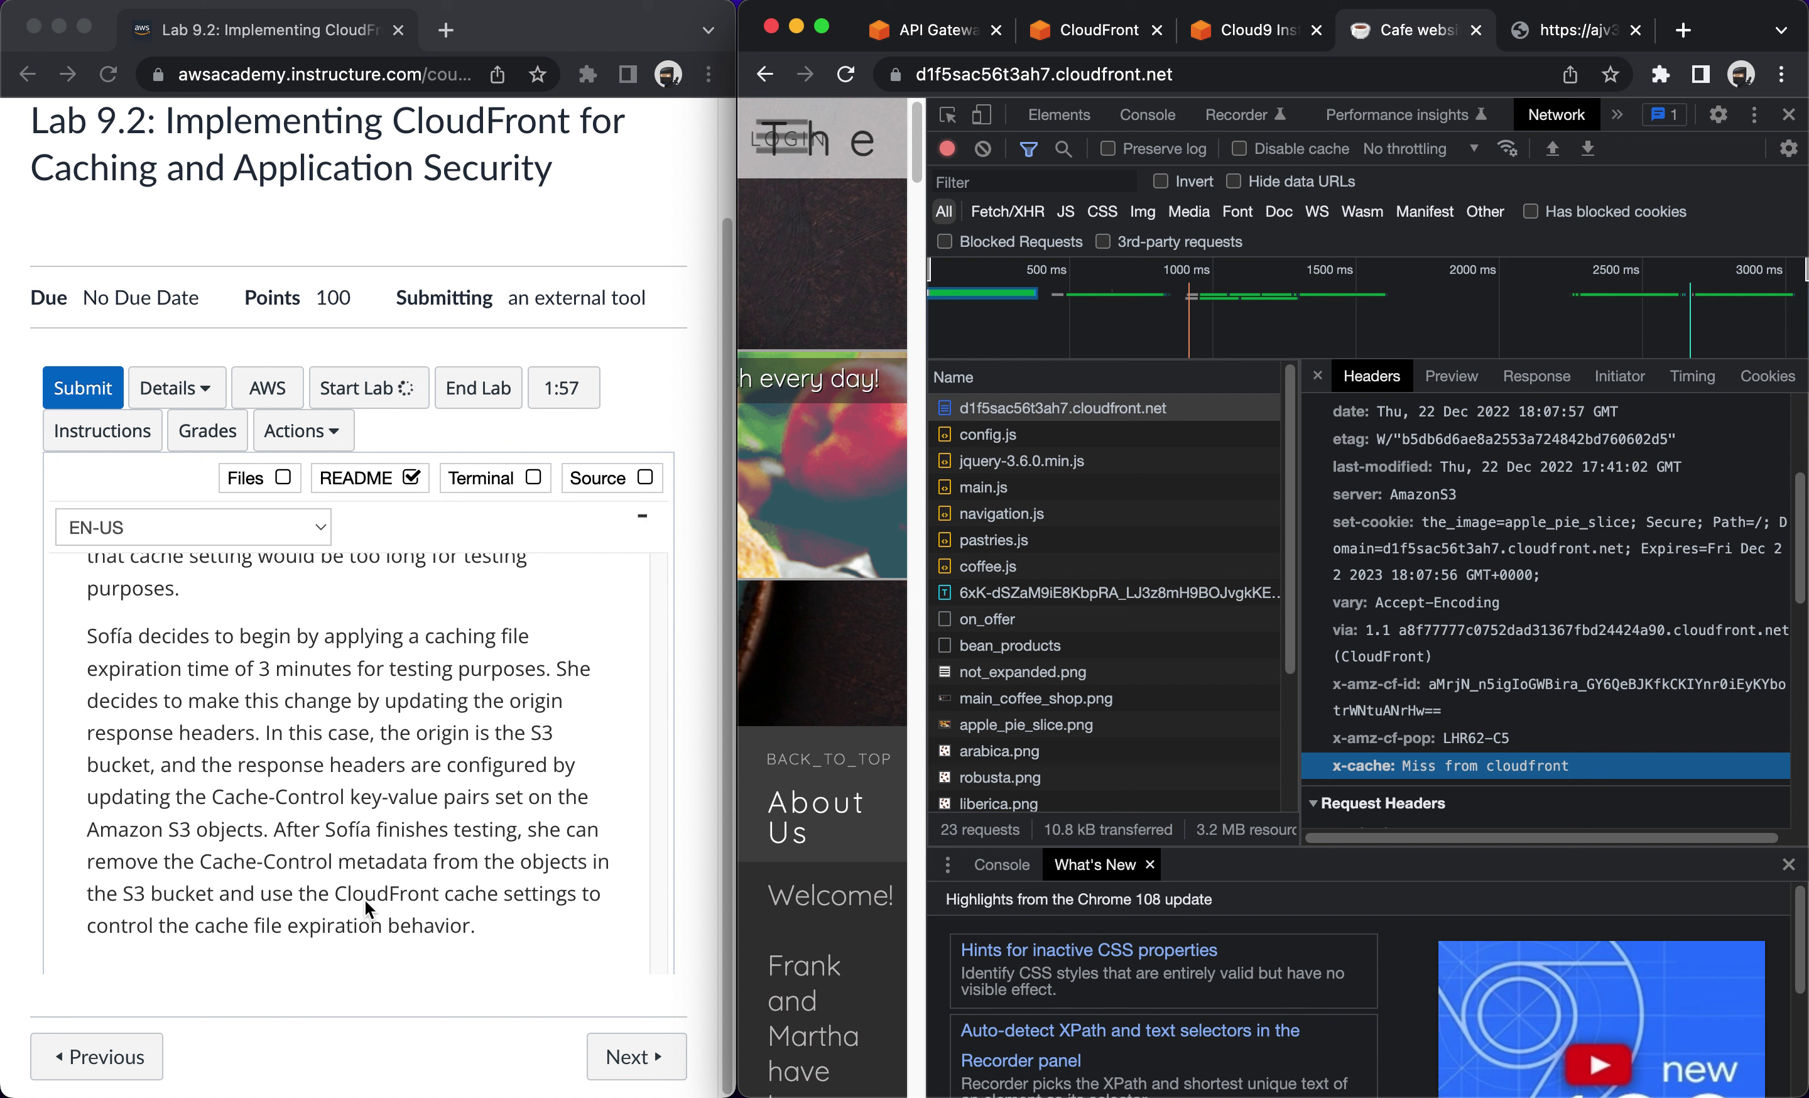
scroll(364, 901, down, 1)
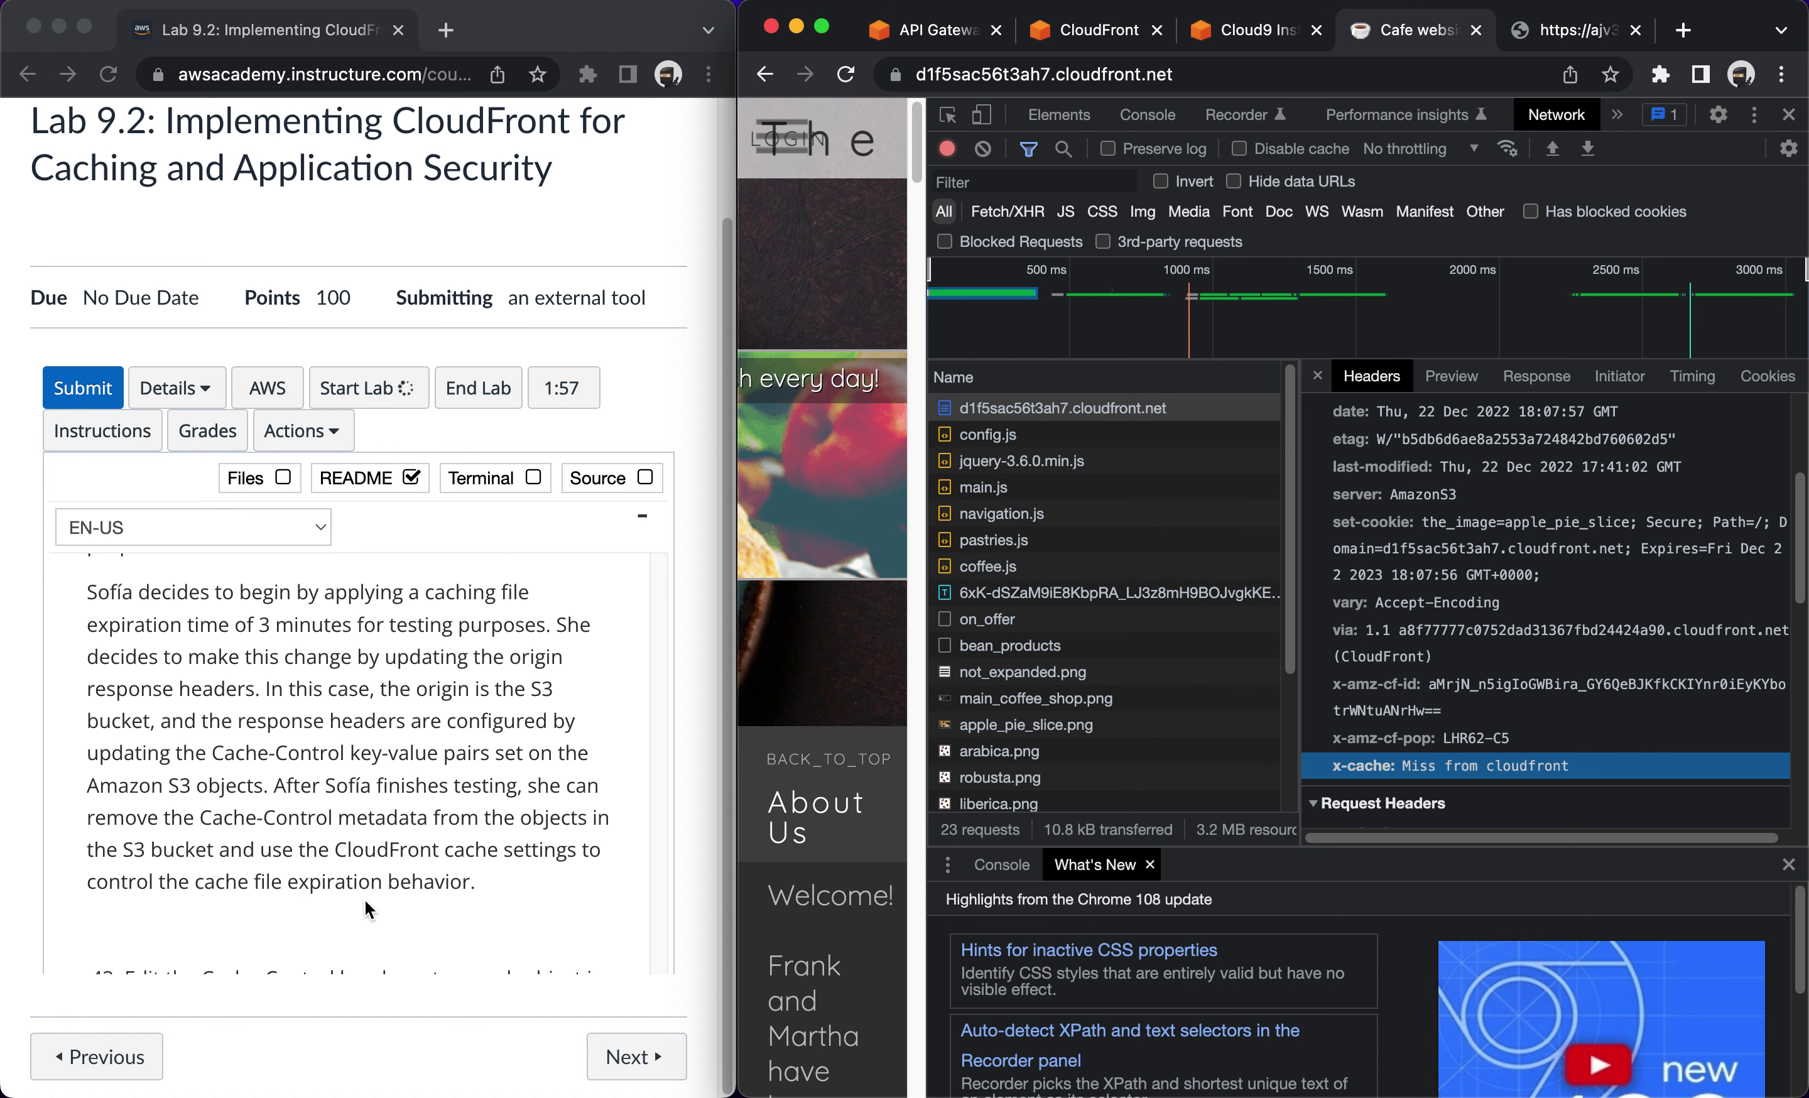
scroll(364, 901, down, 4)
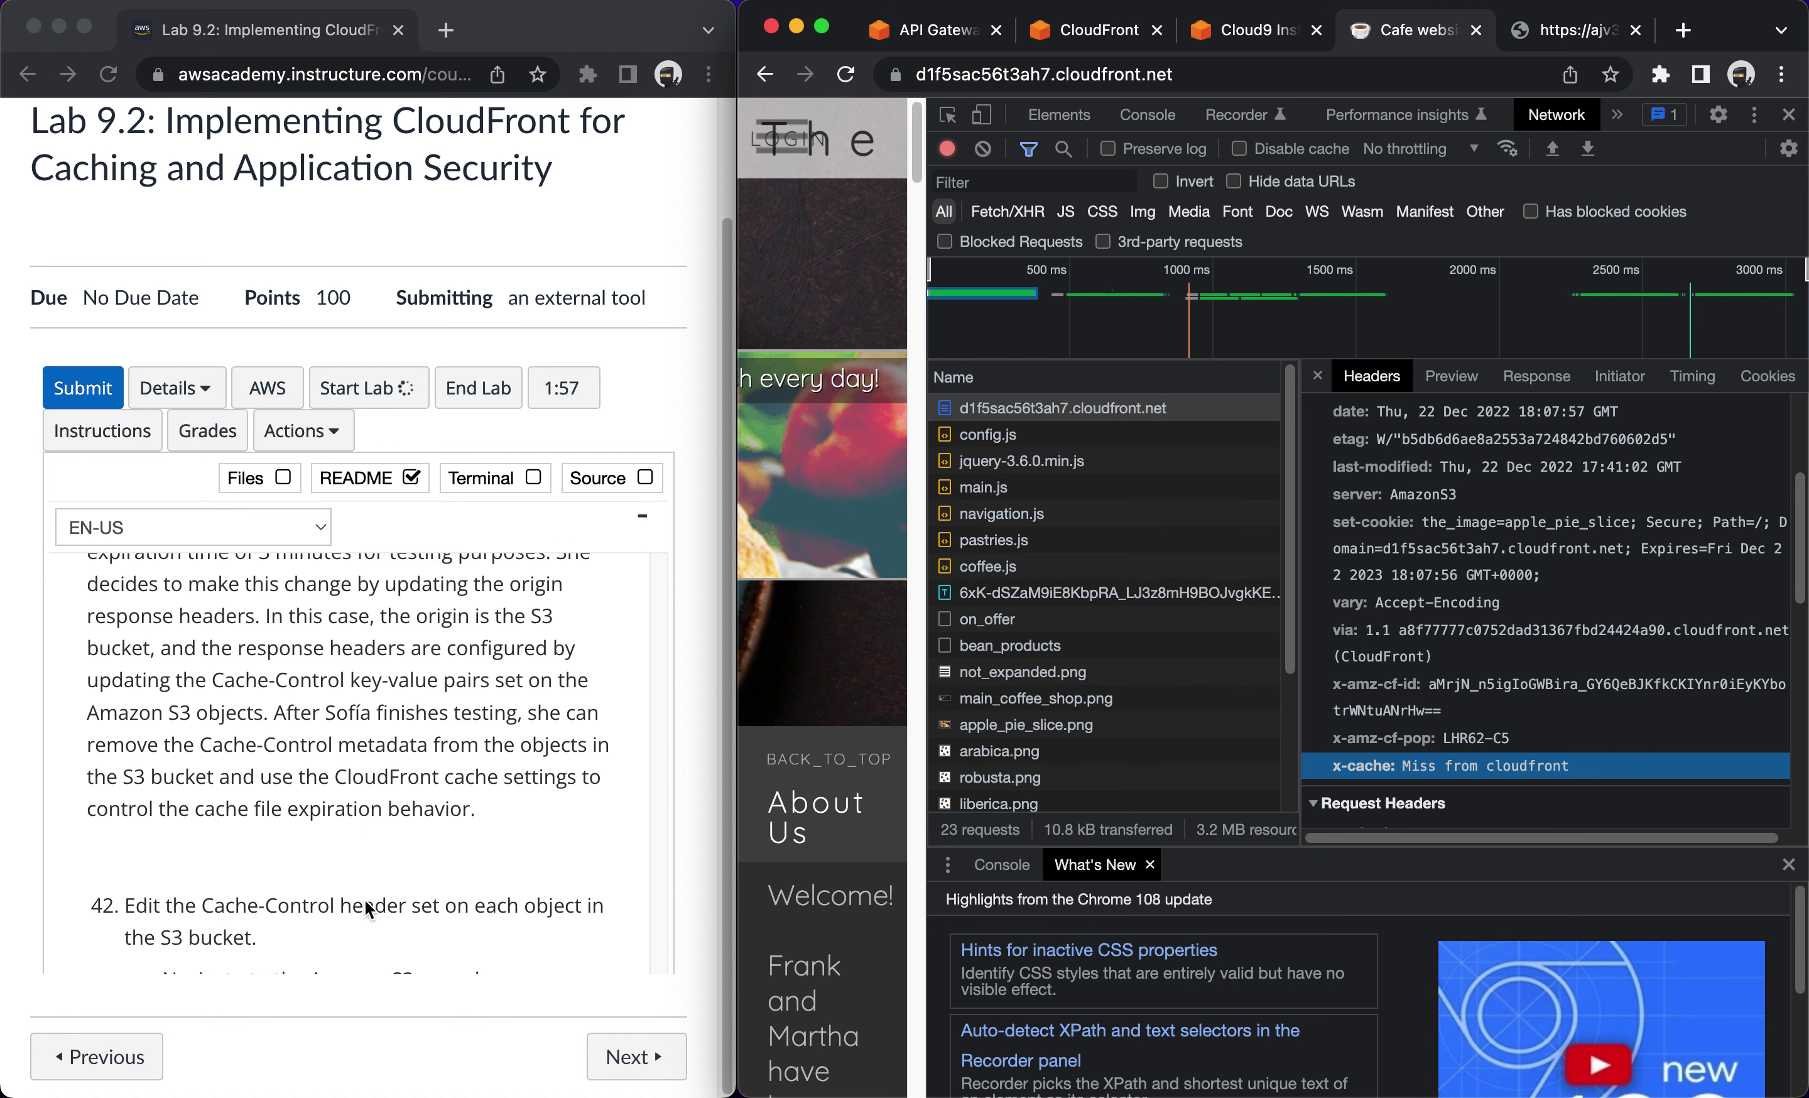
scroll(365, 901, down, 6)
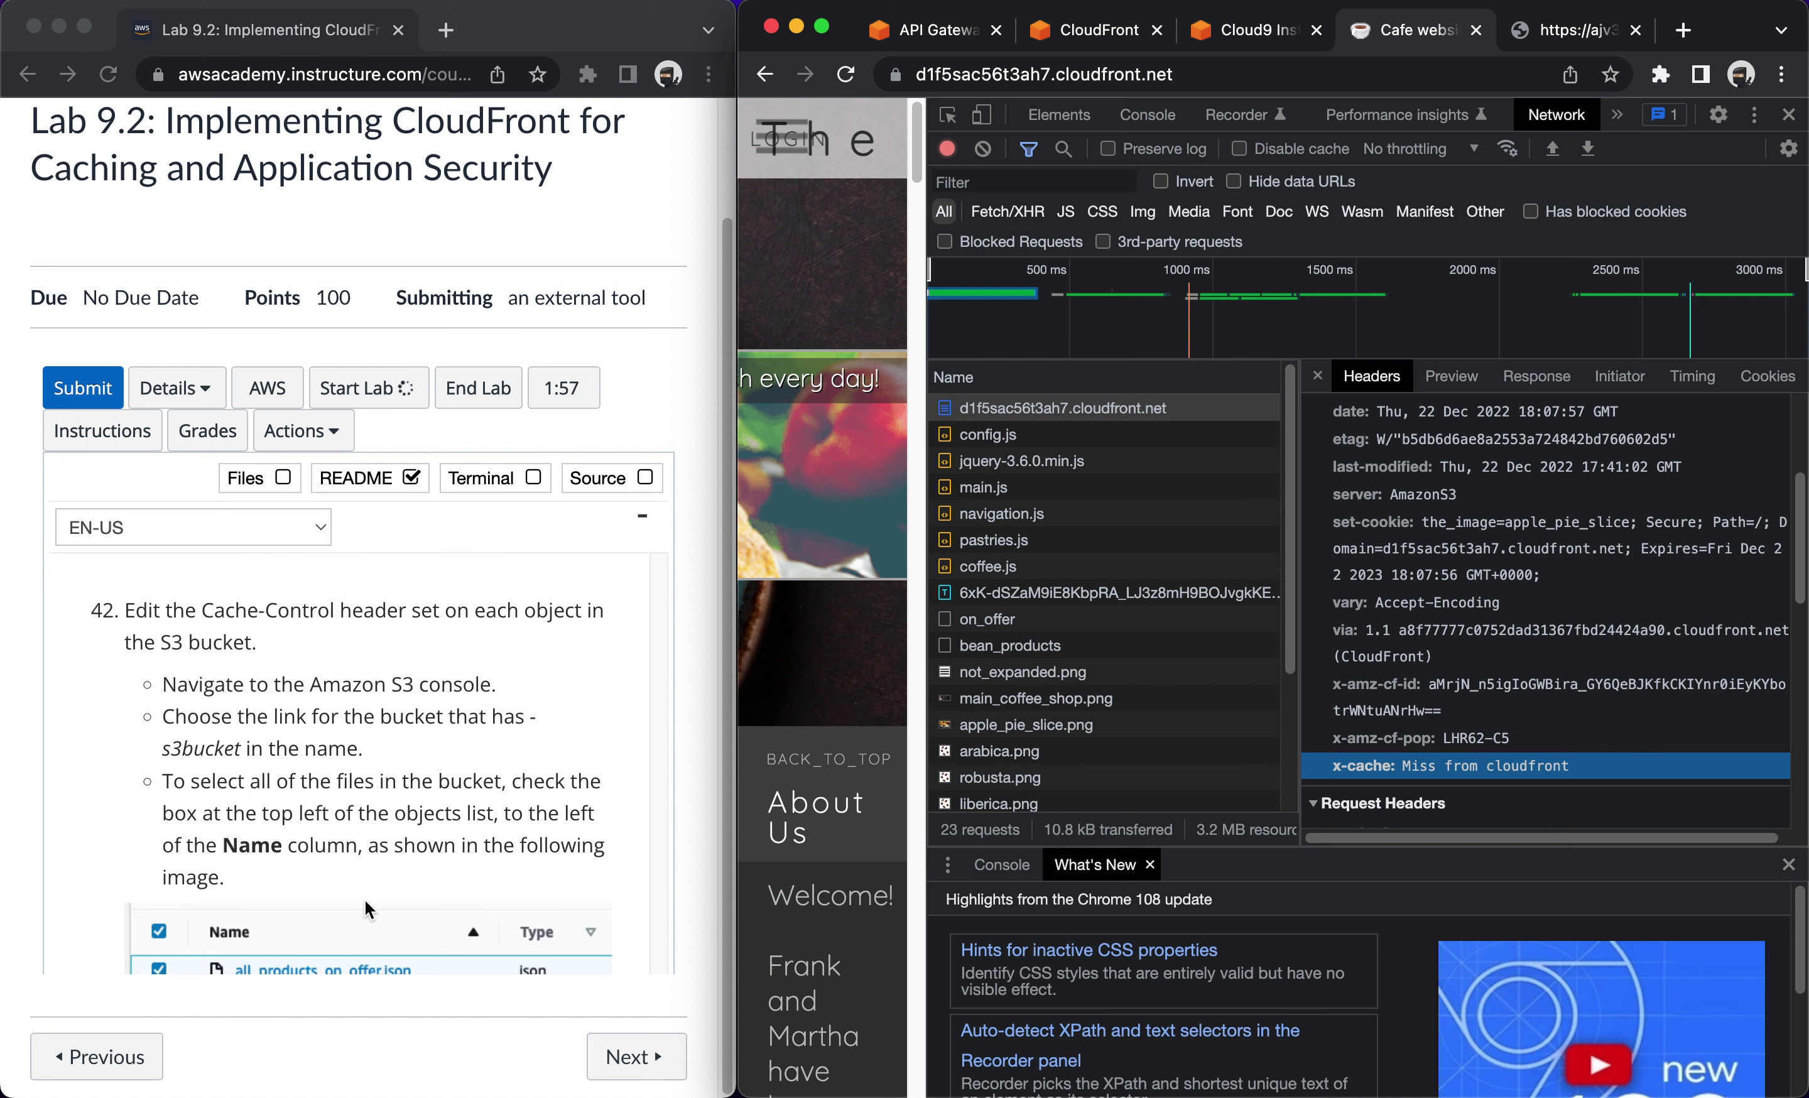
Return to the AWS console's API Gateway page and open the service search to find Amazon S3.
click(921, 30)
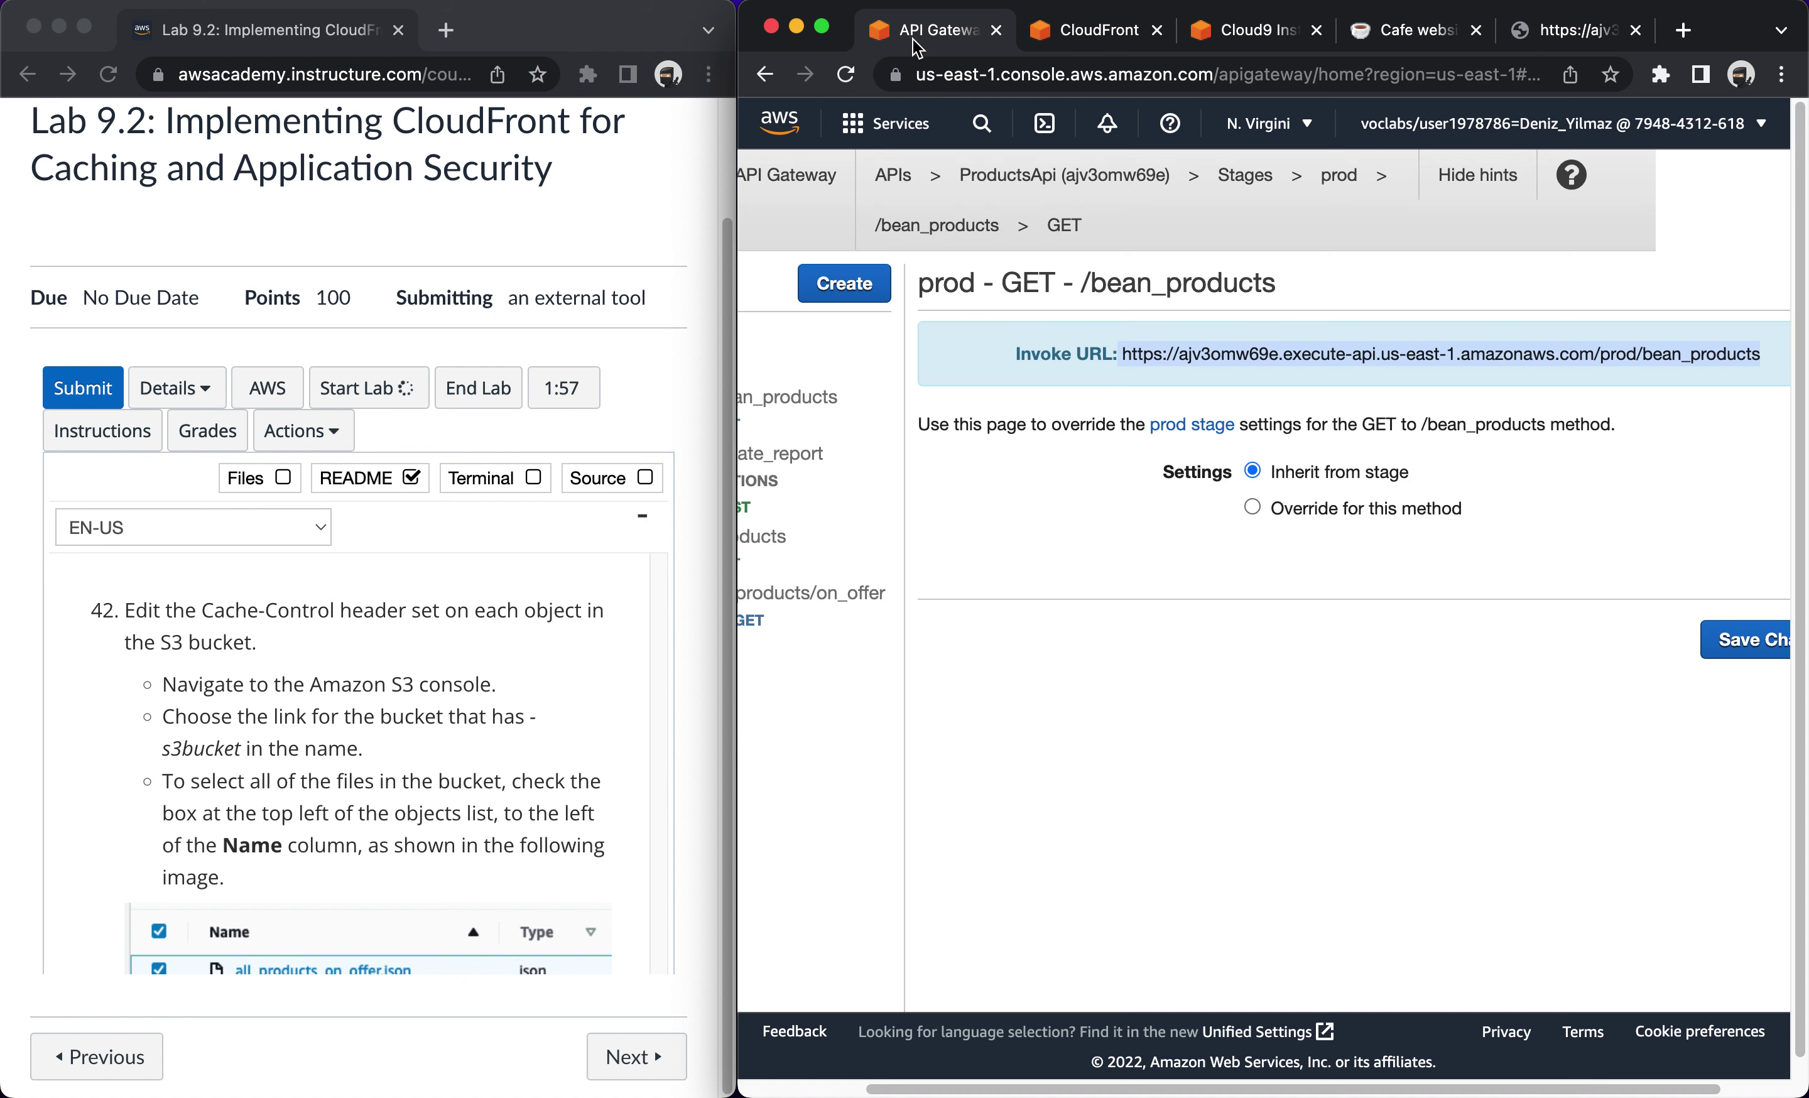
click(981, 124)
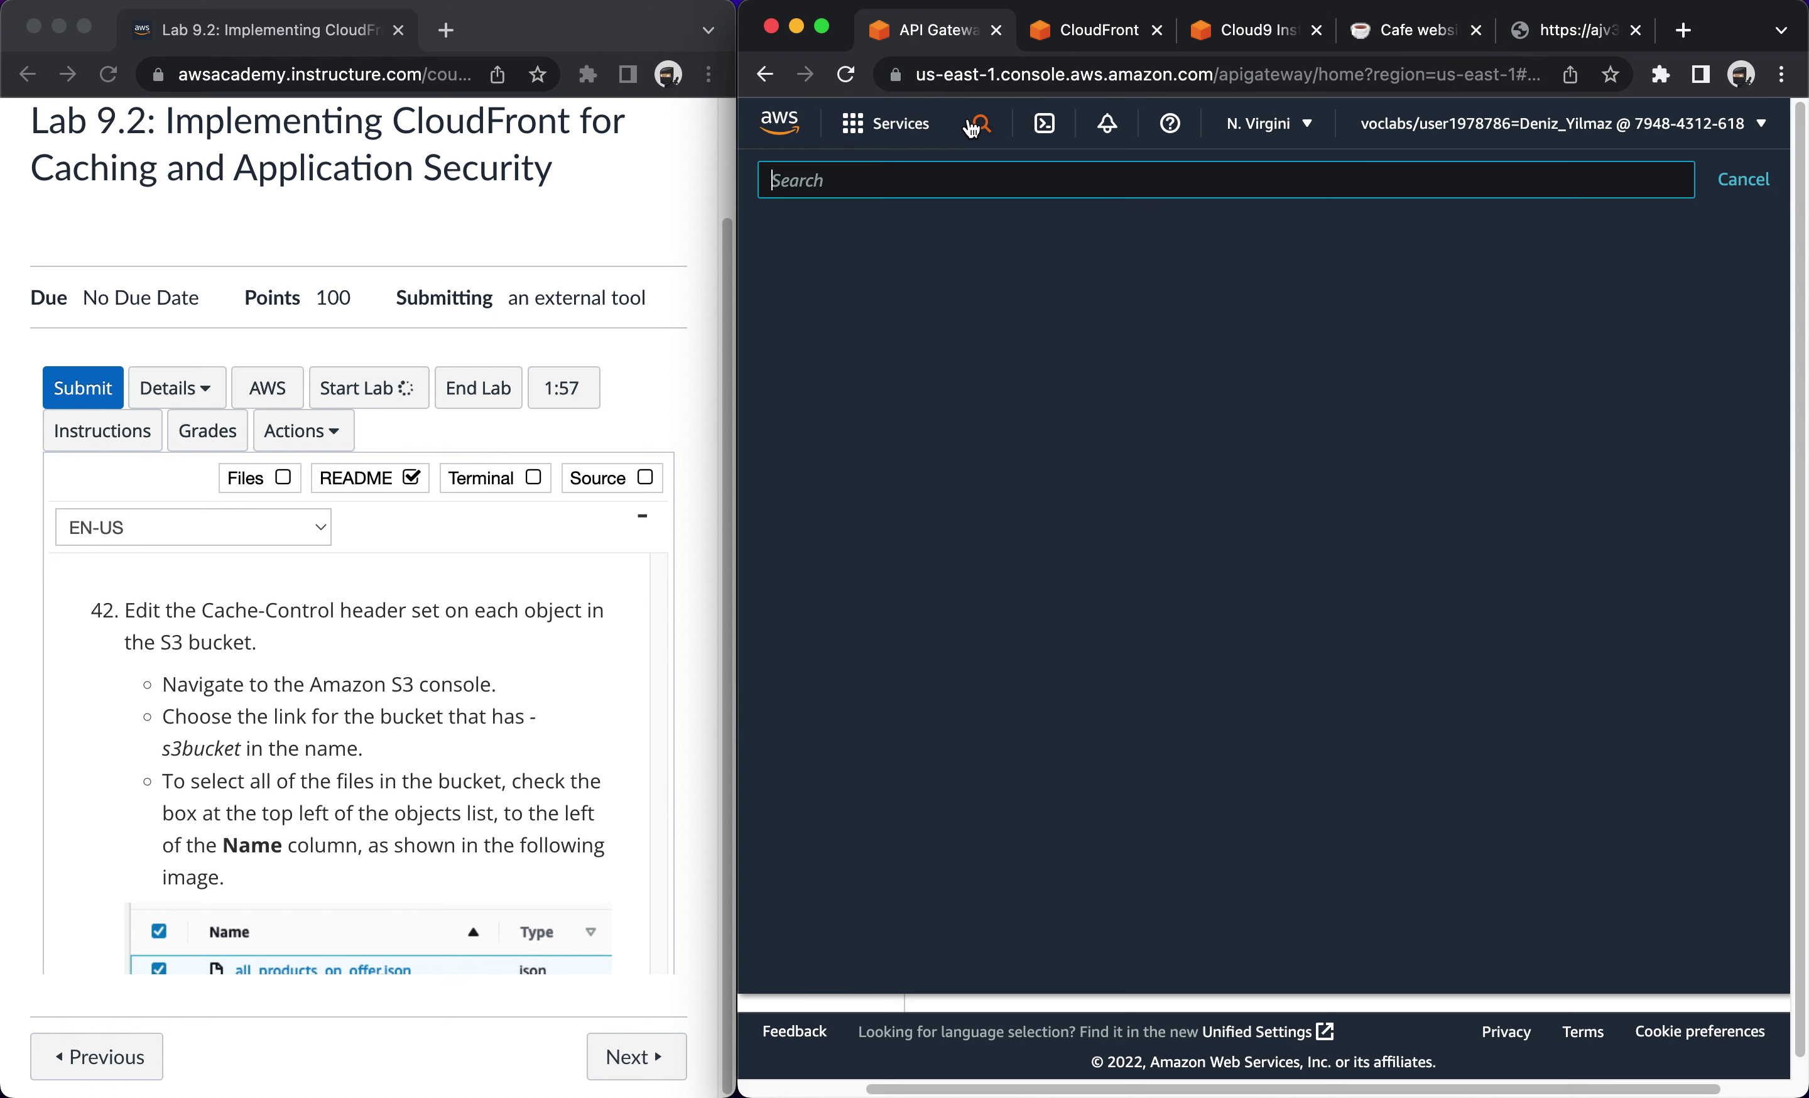